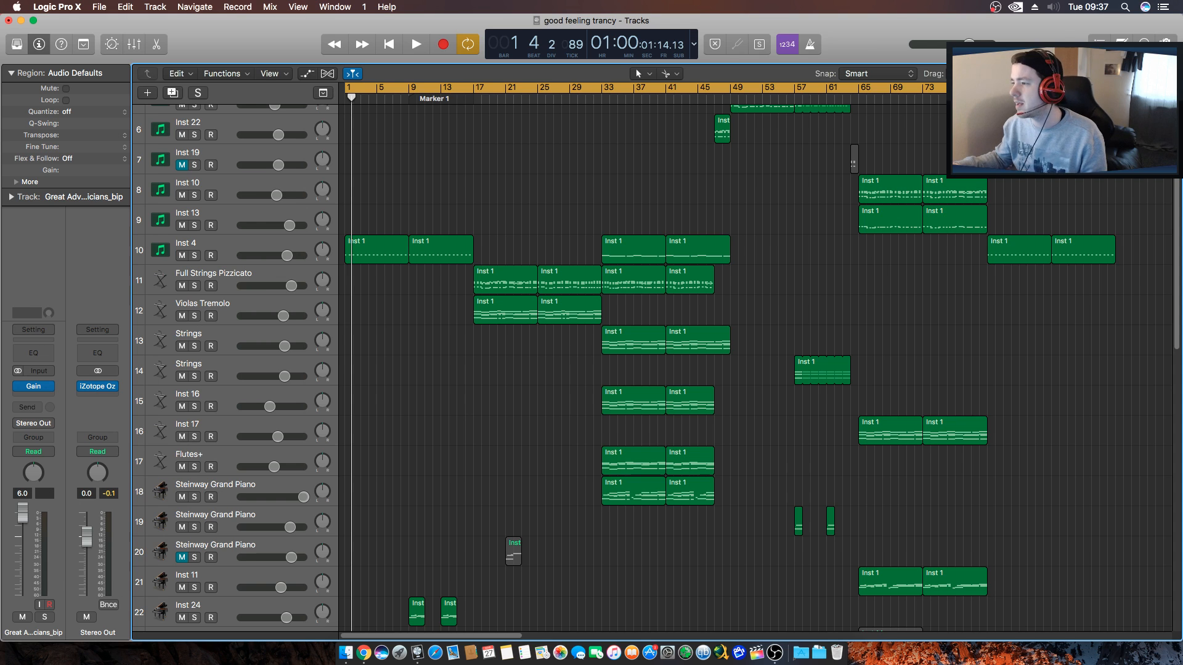
# Return the playhead to the start of the project and play the track from bar 1.
pyautogui.moveTo(1147, 73); pyautogui.dragTo(1144, 73)
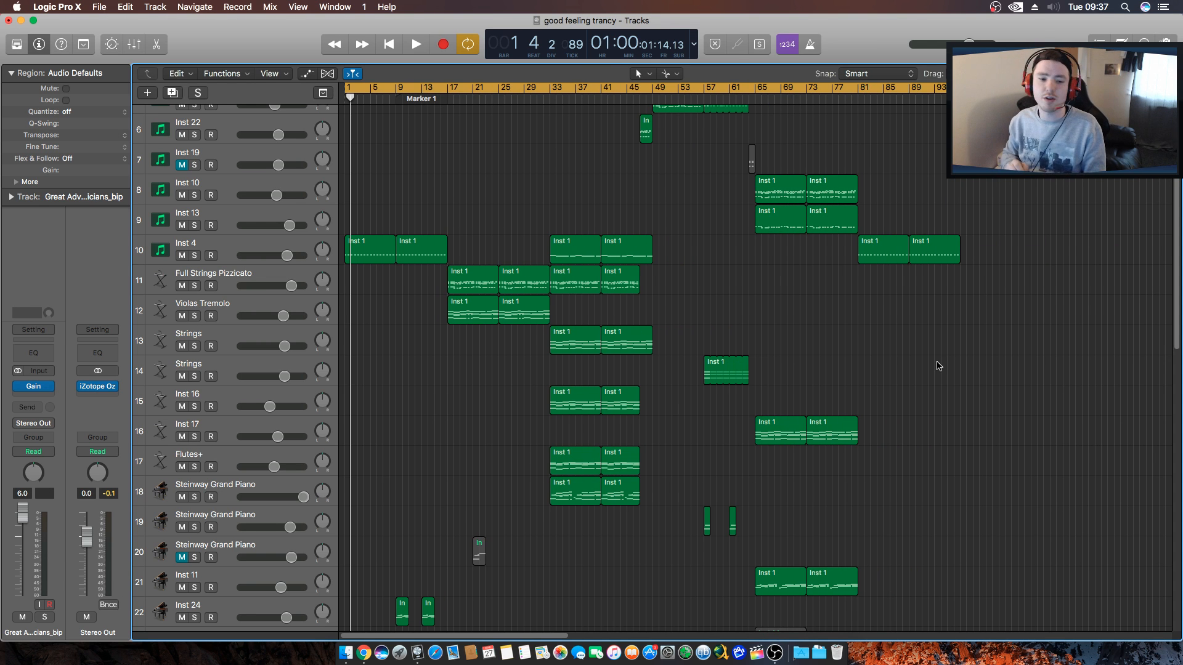
pyautogui.scroll(5, 840, 348)
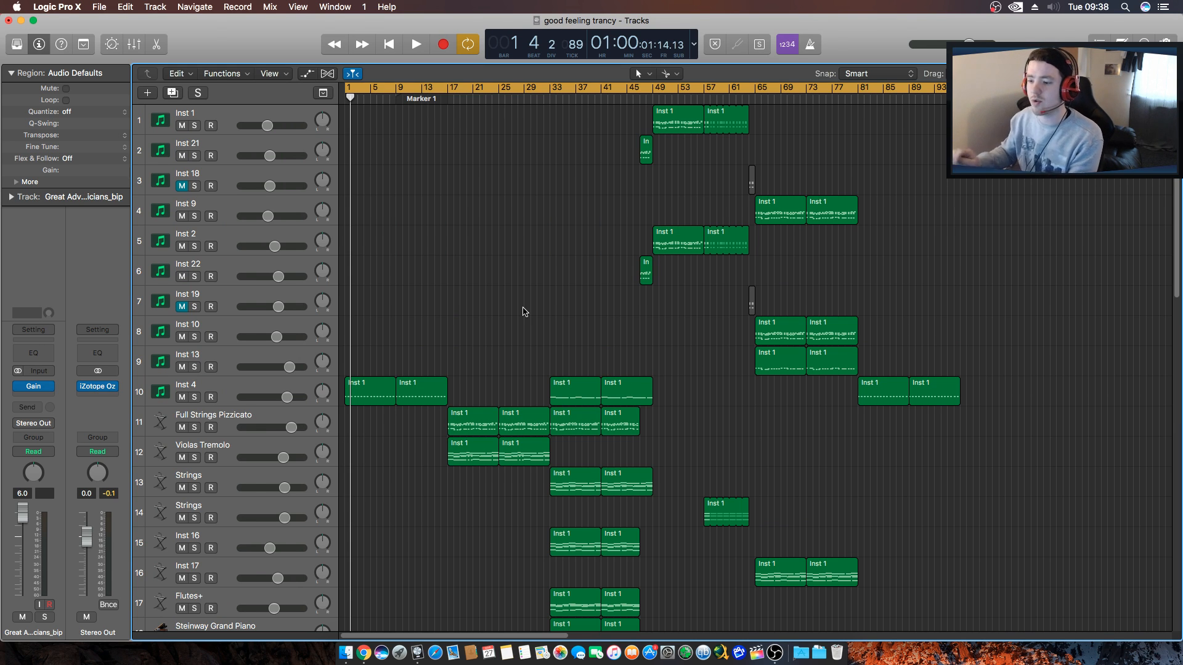
pyautogui.press('Return')
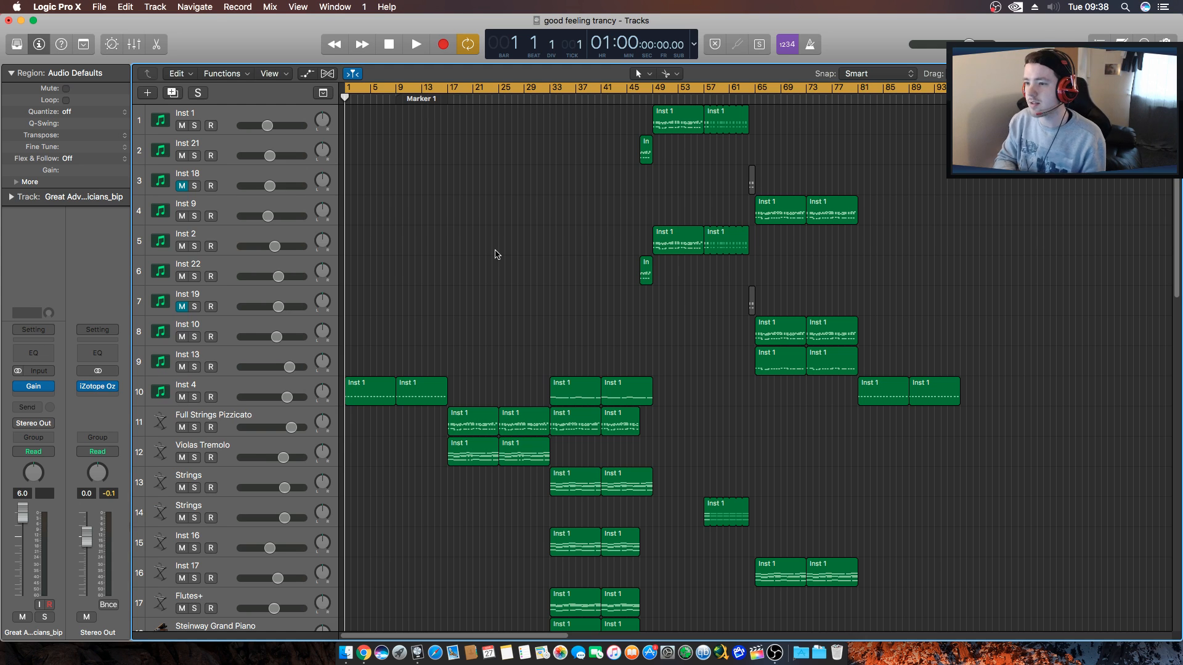
pyautogui.press('space')
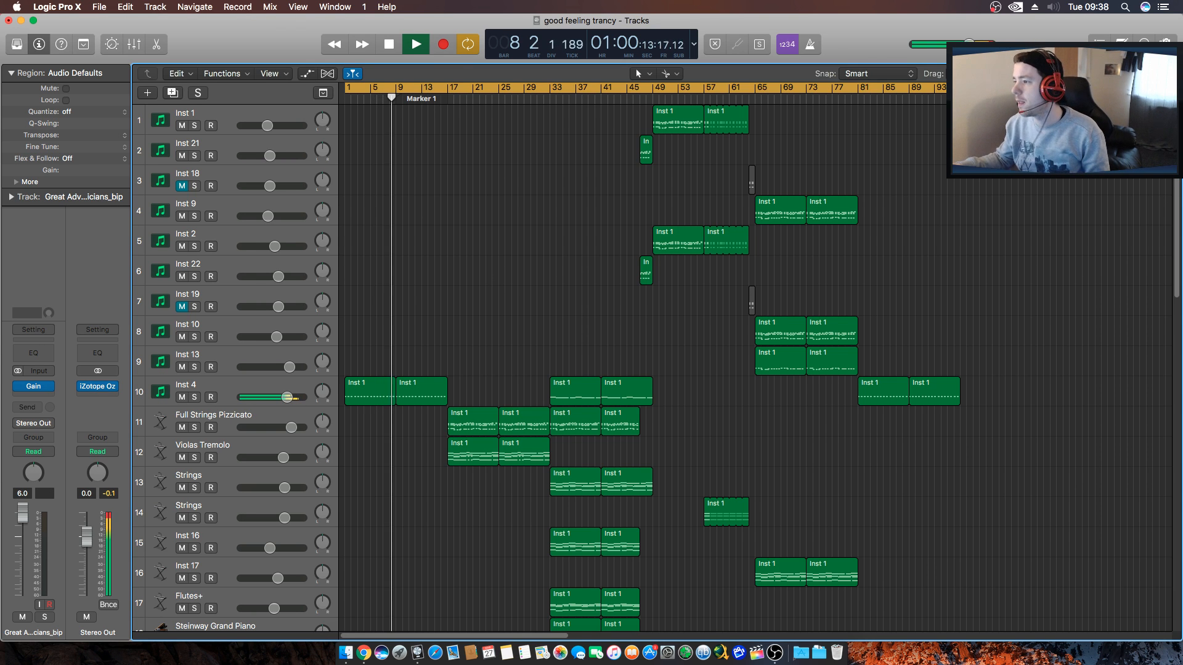
# Look over the whole arrangement, from the synth and string tracks to the audio tracks, during playback.
pyautogui.press('super+Left')
pyautogui.scroll(-4, 461, 280)
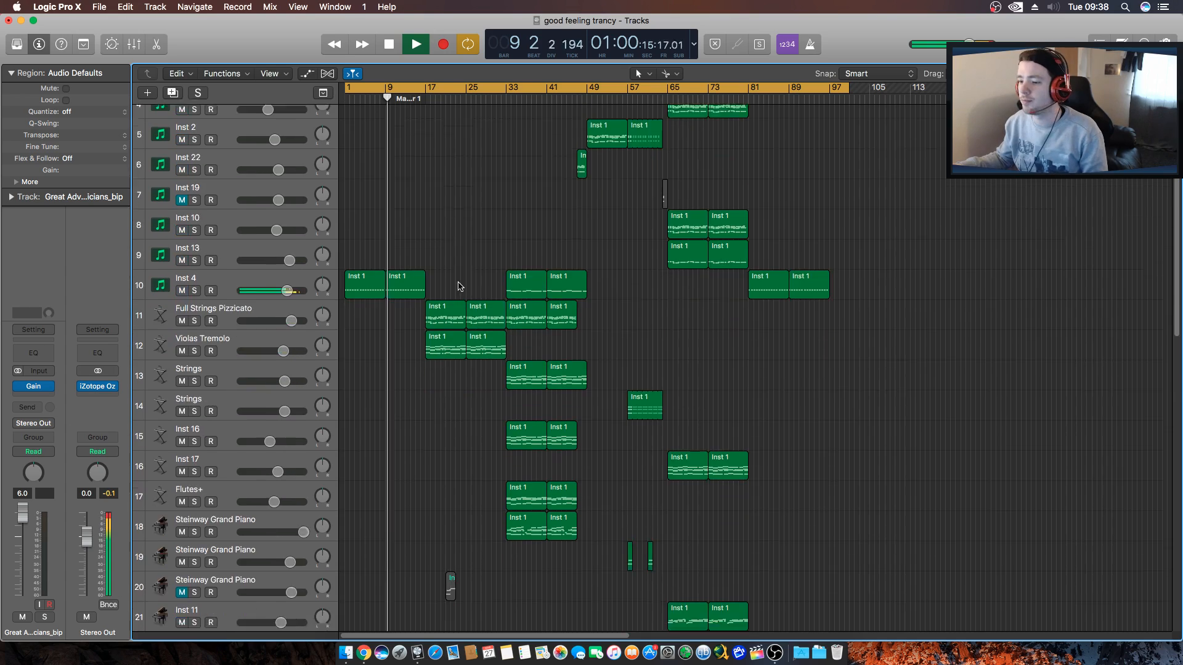
pyautogui.scroll(-20, 459, 286)
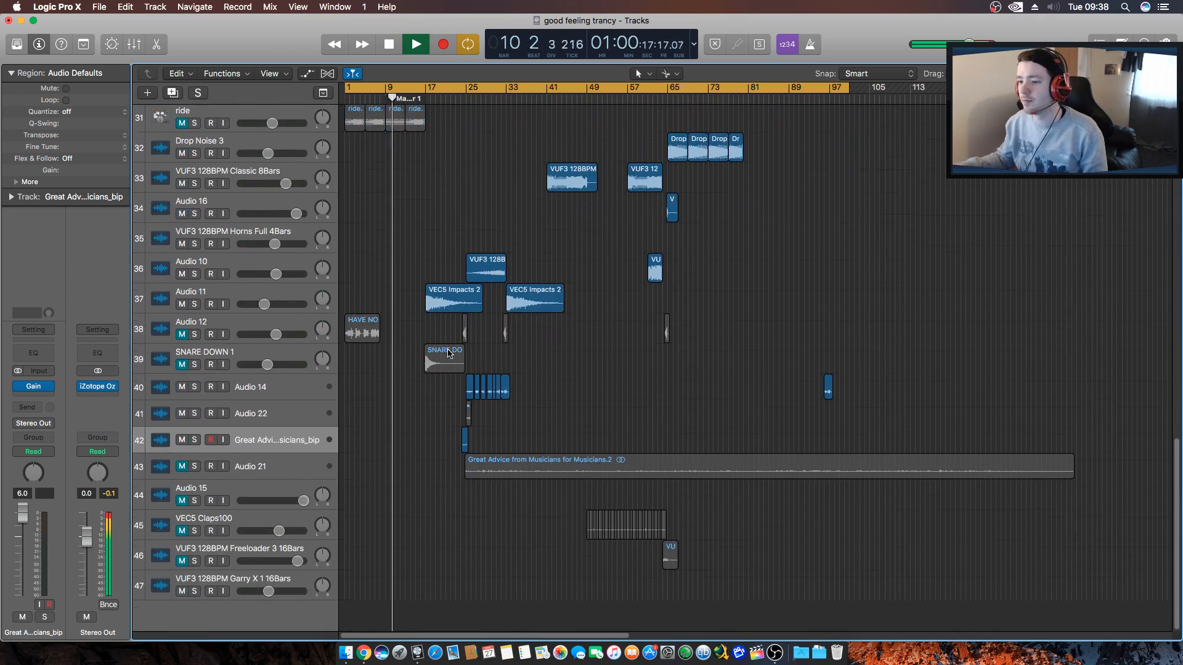
pyautogui.scroll(11, 462, 401)
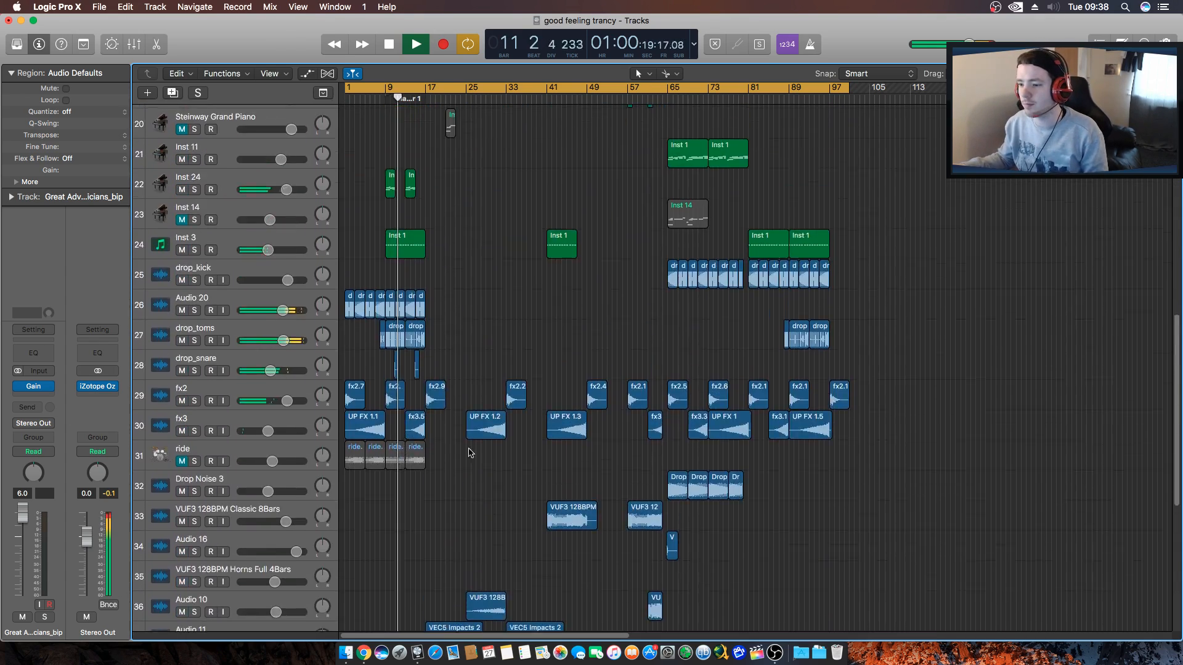
pyautogui.scroll(8, 470, 453)
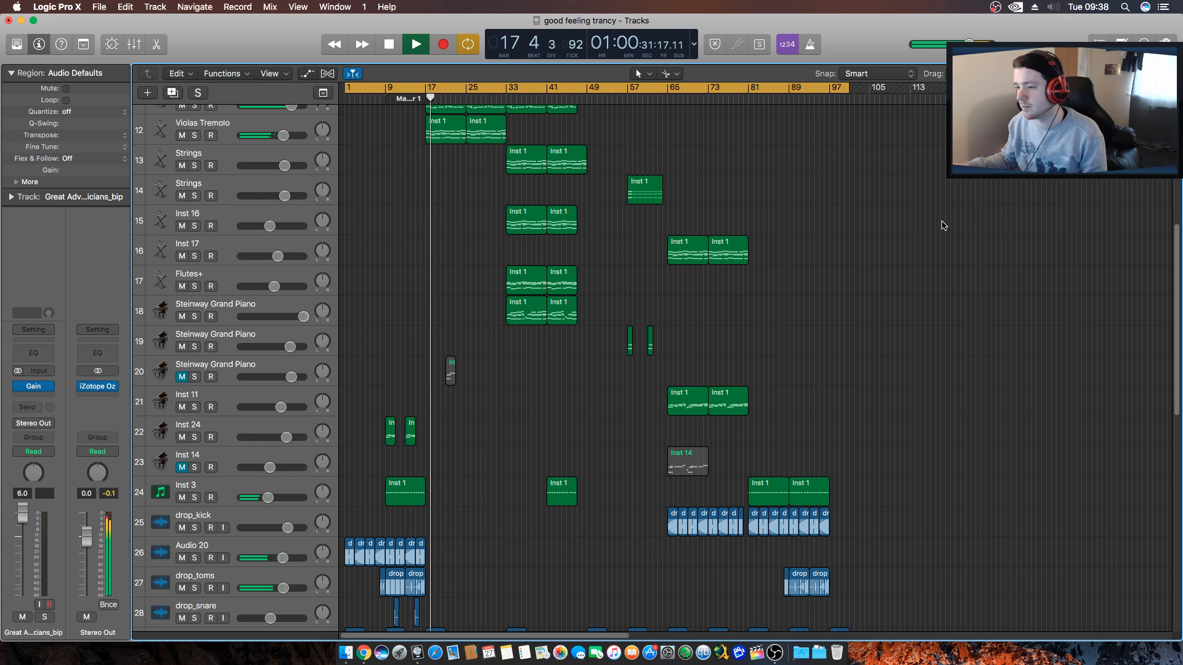
pyautogui.scroll(5, 749, 332)
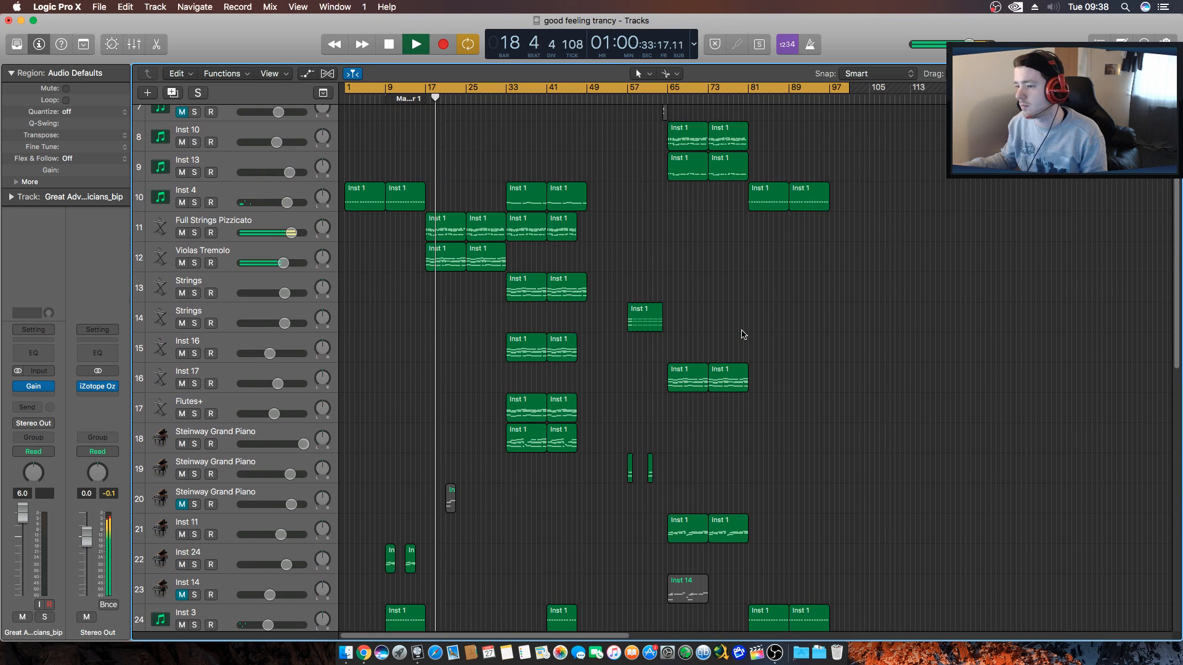
pyautogui.scroll(1, 743, 335)
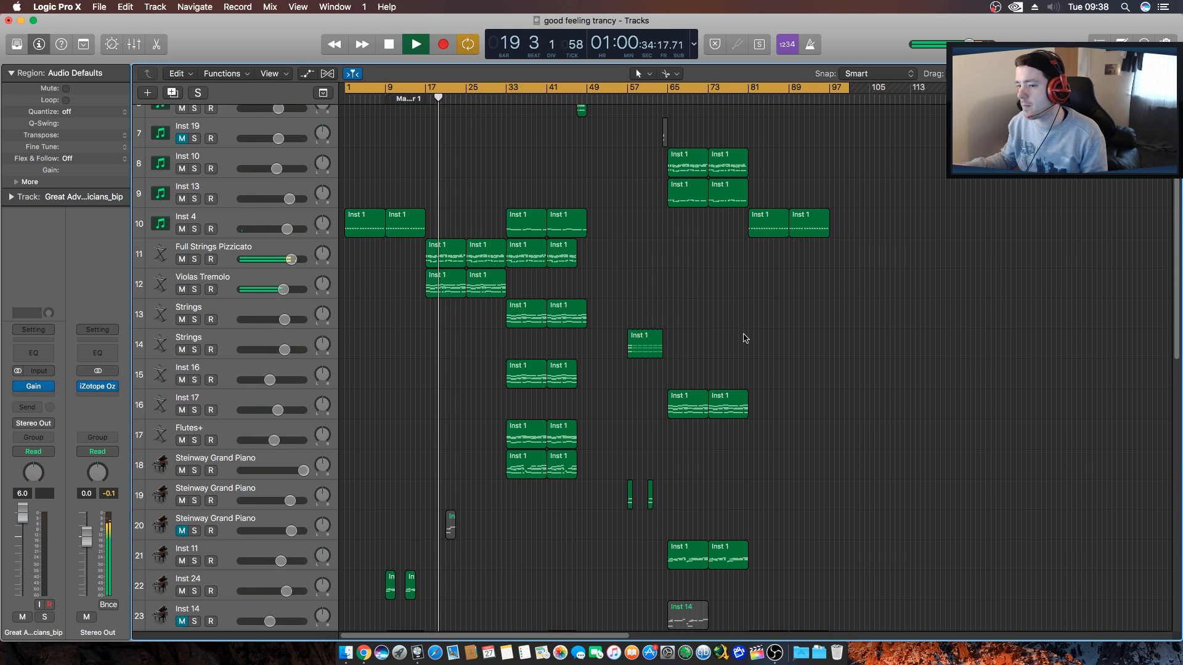
# Inspect the notes of the Full Strings Pizzicato region at bar 17 in the Piano Roll, then close the editor.
pyautogui.click(241, 247)
pyautogui.click(420, 338)
pyautogui.scroll(1, 406, 350)
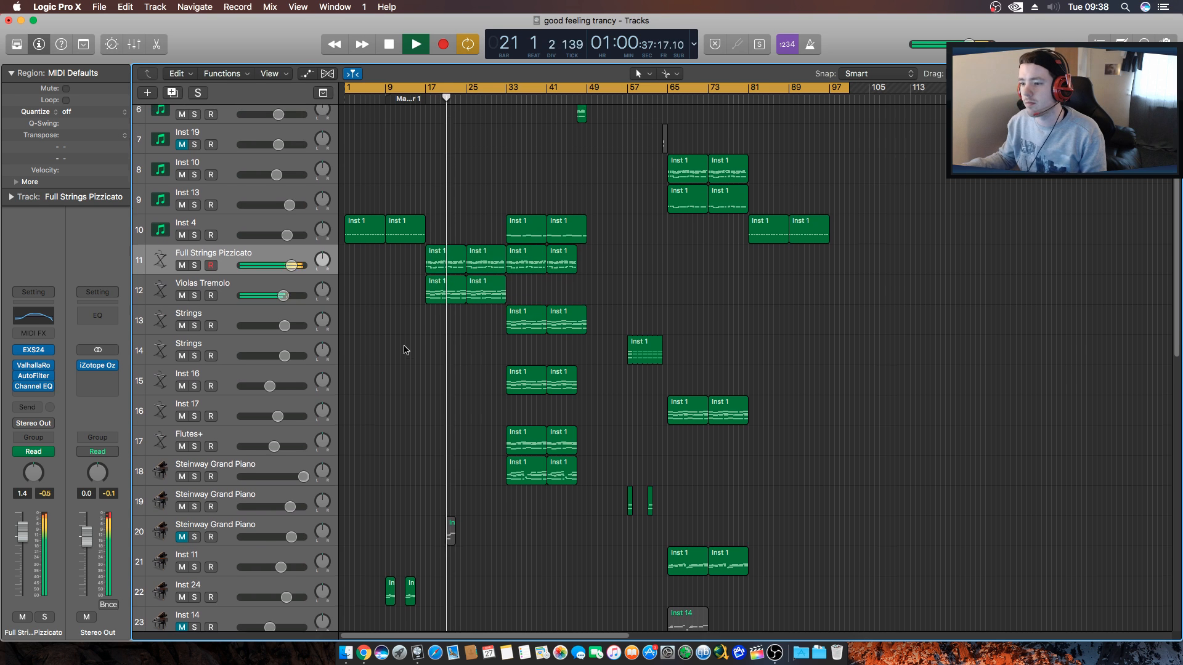
pyautogui.scroll(2, 406, 350)
pyautogui.click(442, 323)
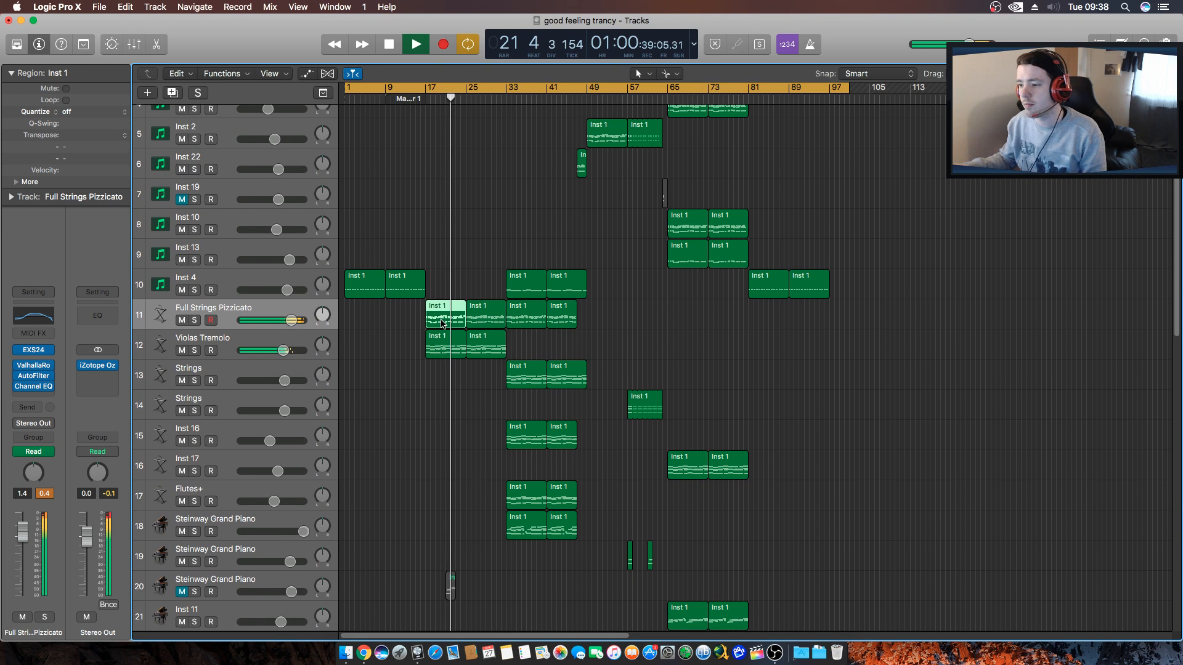
pyautogui.doubleClick(443, 323)
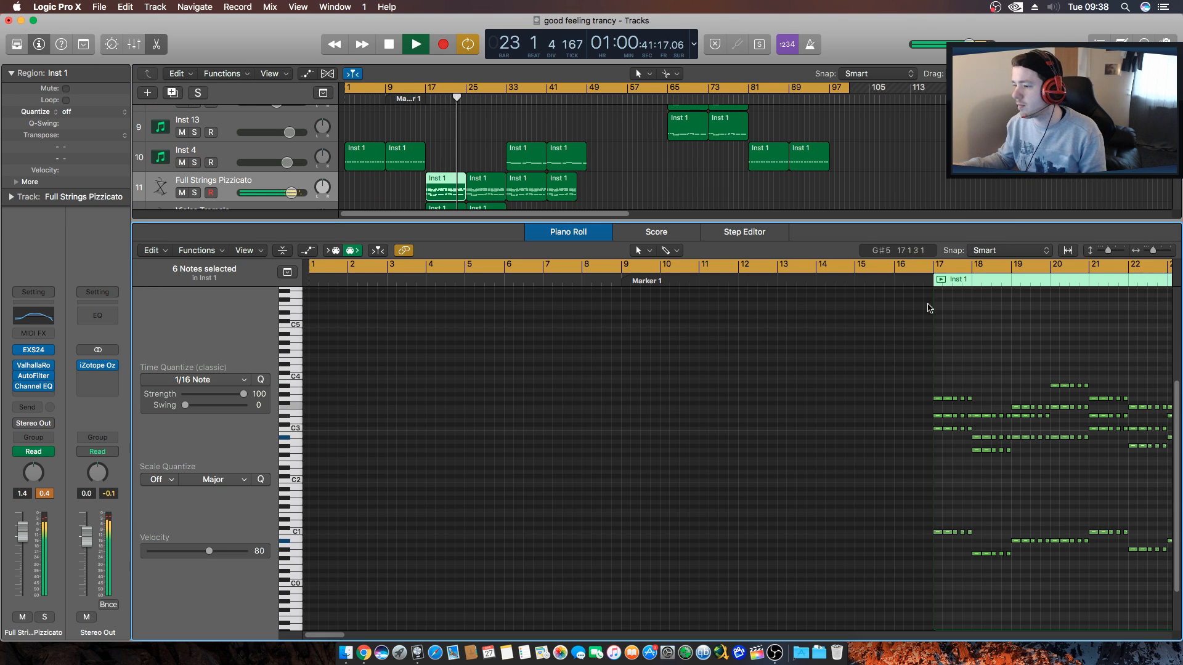
pyautogui.moveTo(339, 635); pyautogui.dragTo(357, 635)
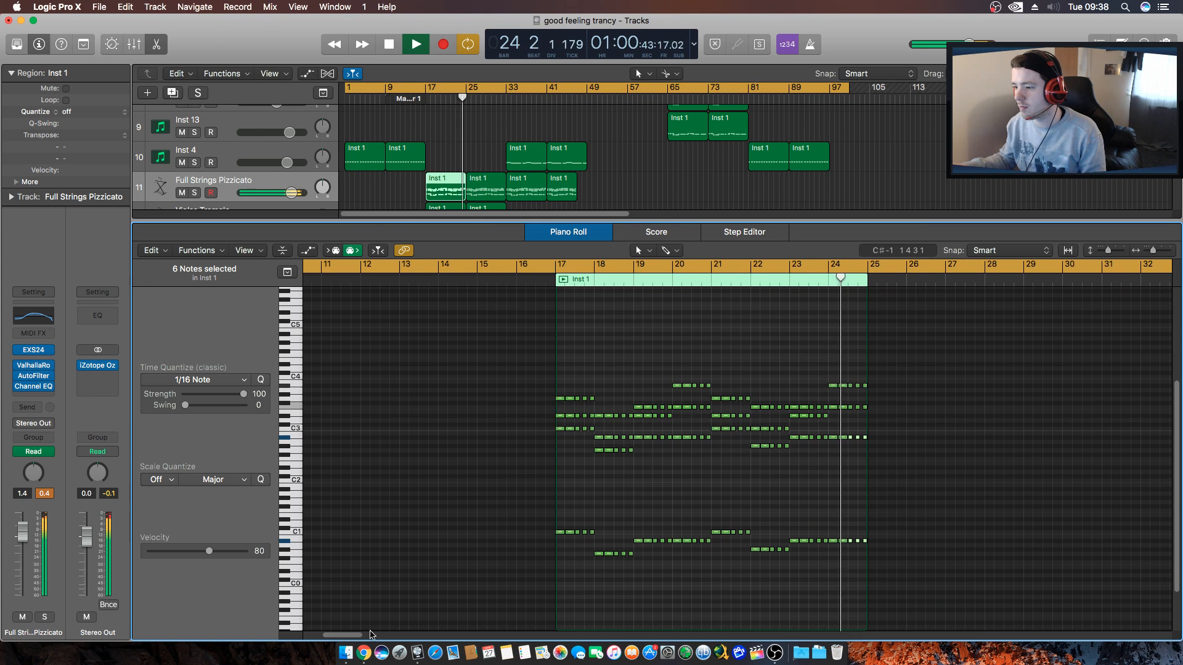
pyautogui.press('e')
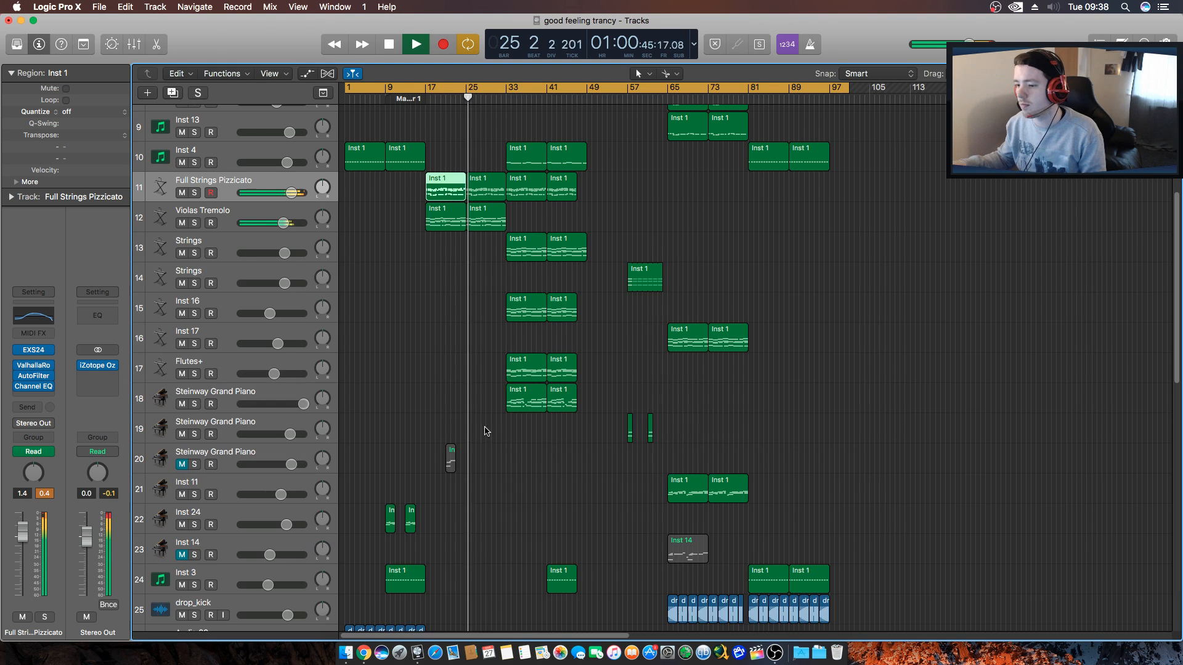
# Review the instrument, effect and vocal tracks of the section around bar 25, and deselect the pizzicato region.
pyautogui.scroll(2, 431, 405)
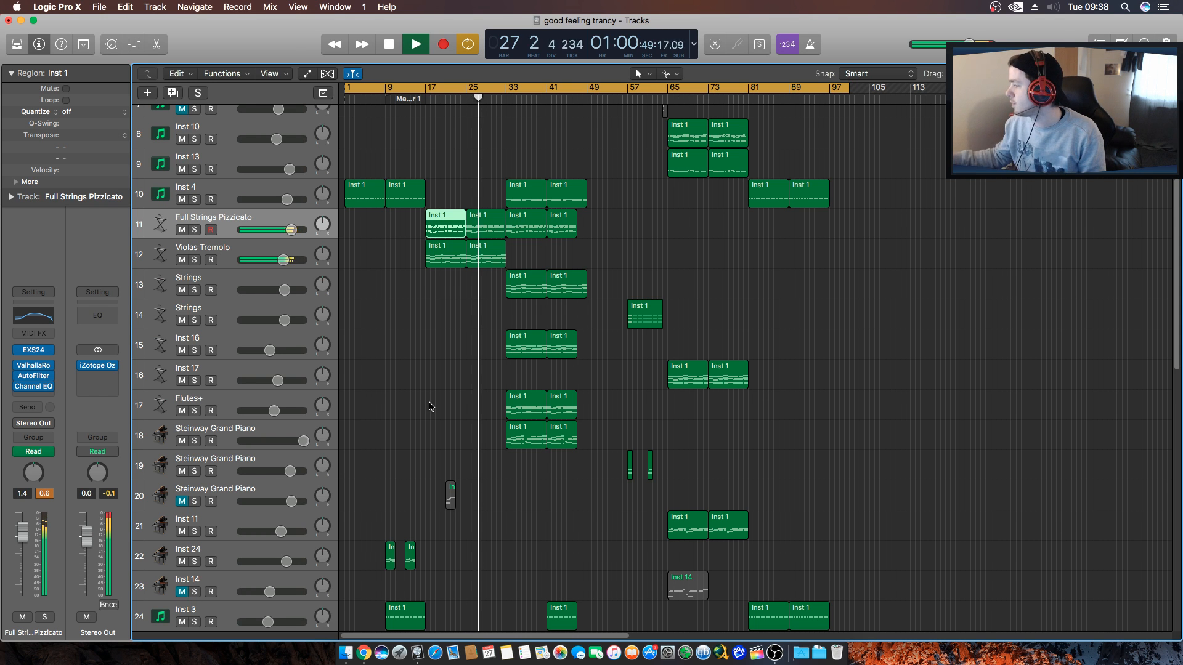
pyautogui.scroll(5, 432, 407)
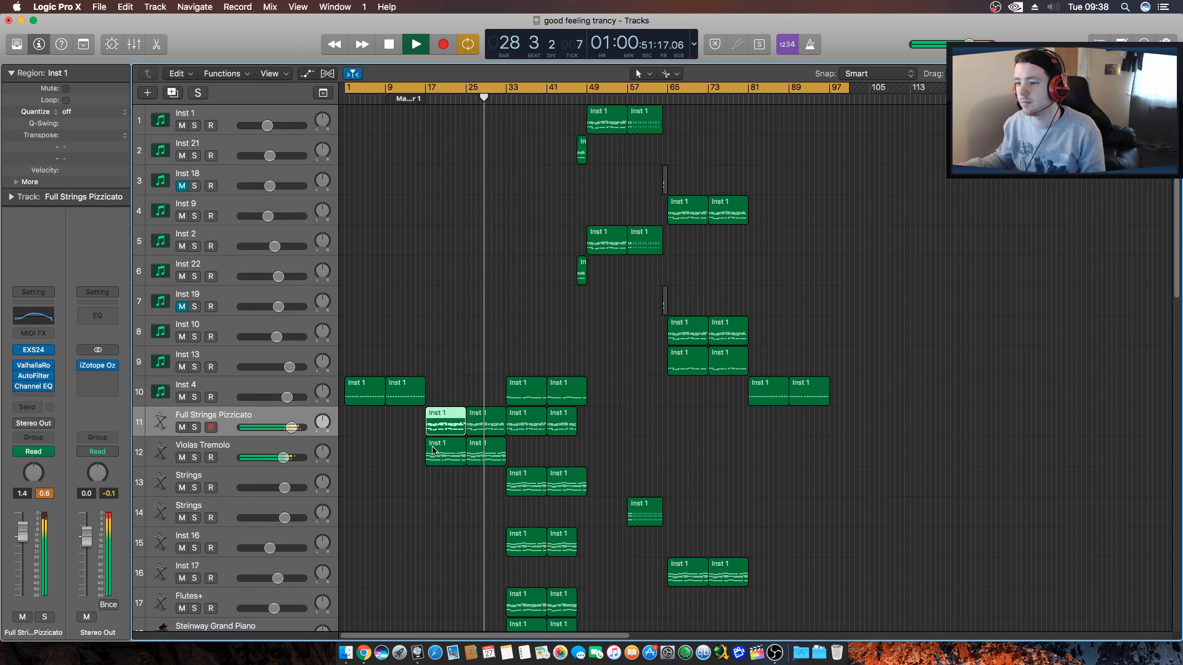
pyautogui.scroll(-12, 432, 443)
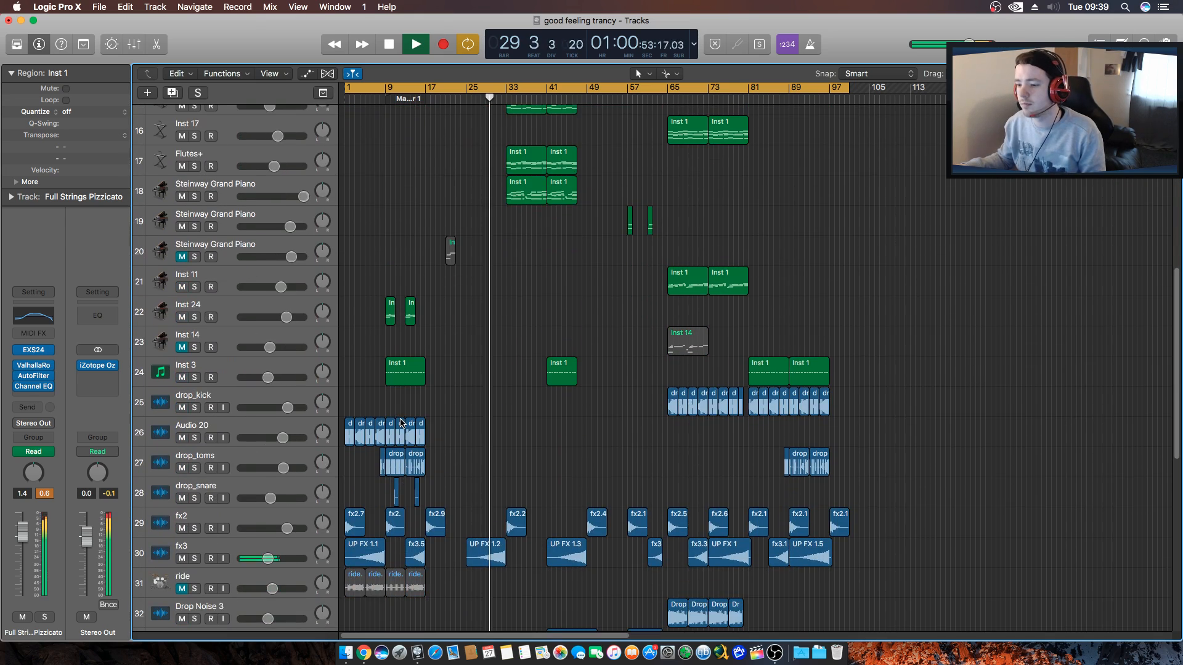
pyautogui.scroll(-12, 394, 424)
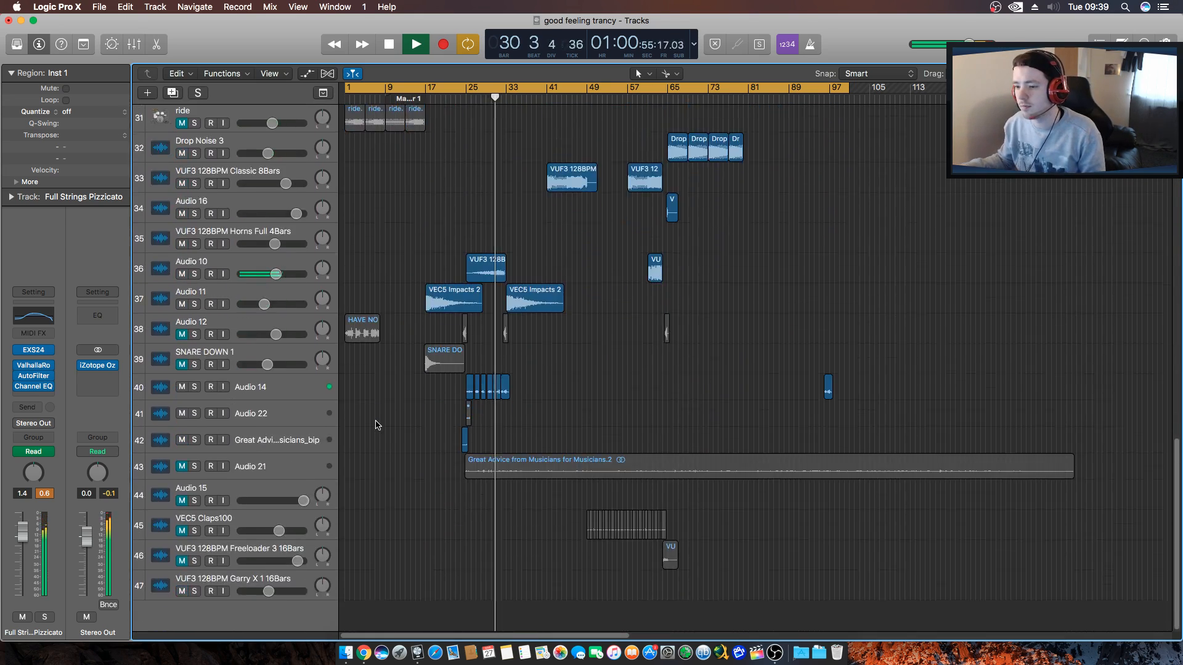
pyautogui.scroll(20, 378, 425)
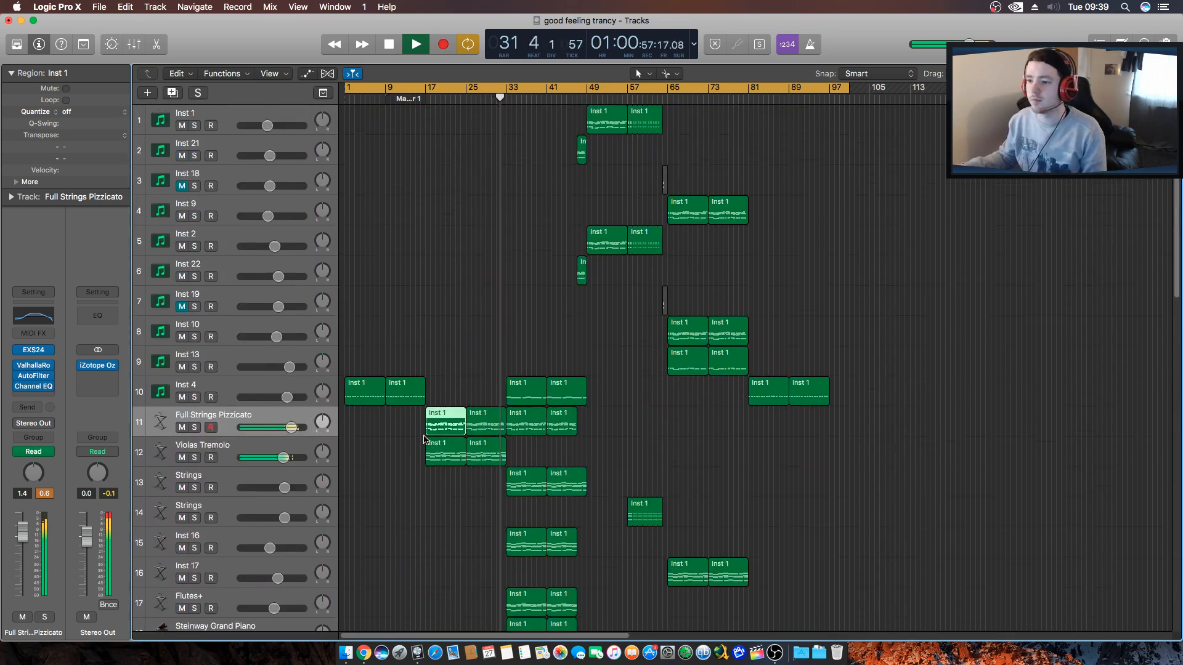
pyautogui.click(412, 298)
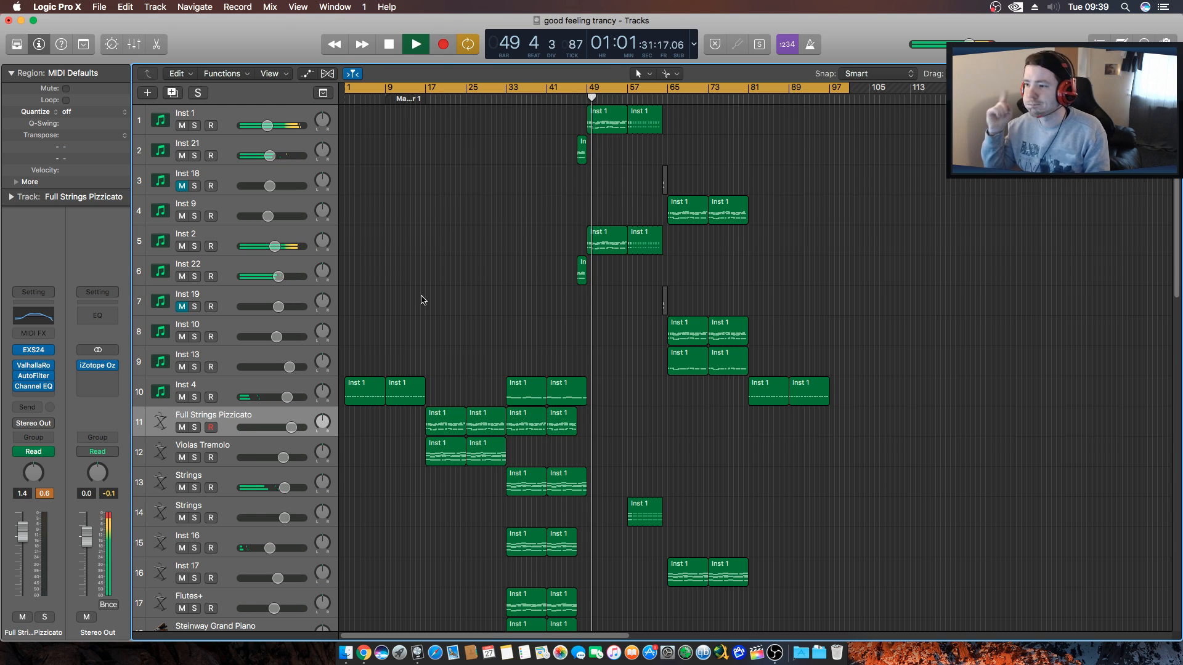
# Check the chord notes of the Inst 1 track's region at bar 49 in the Piano Roll and close the editor.
pyautogui.doubleClick(603, 117)
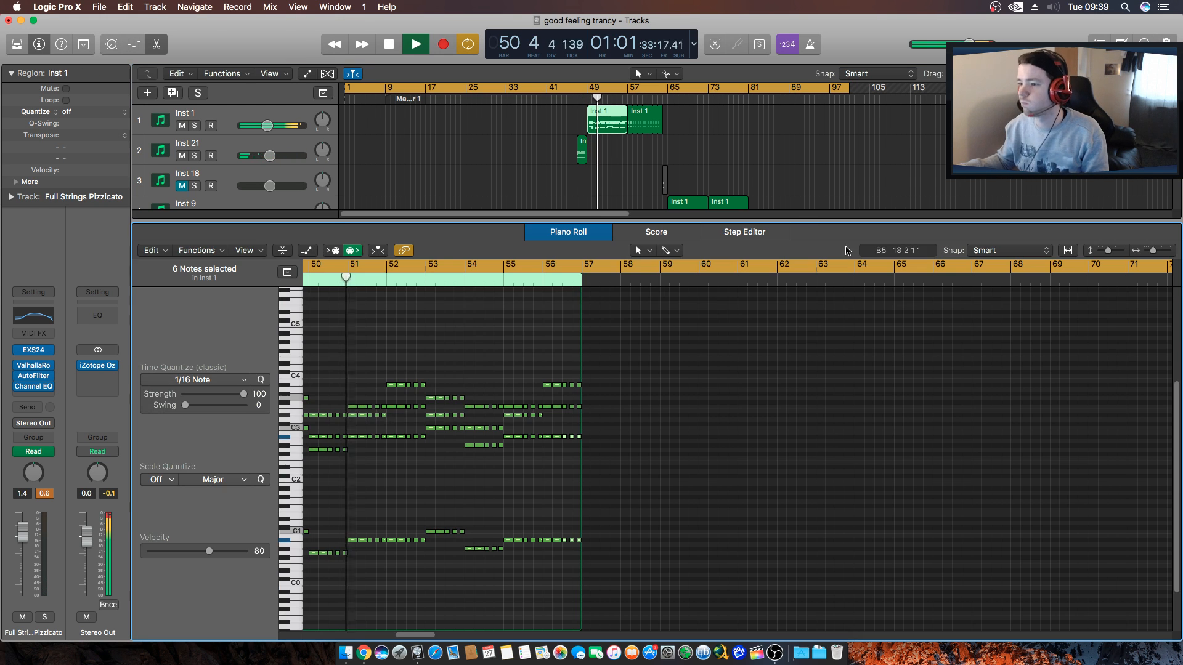
pyautogui.press('e')
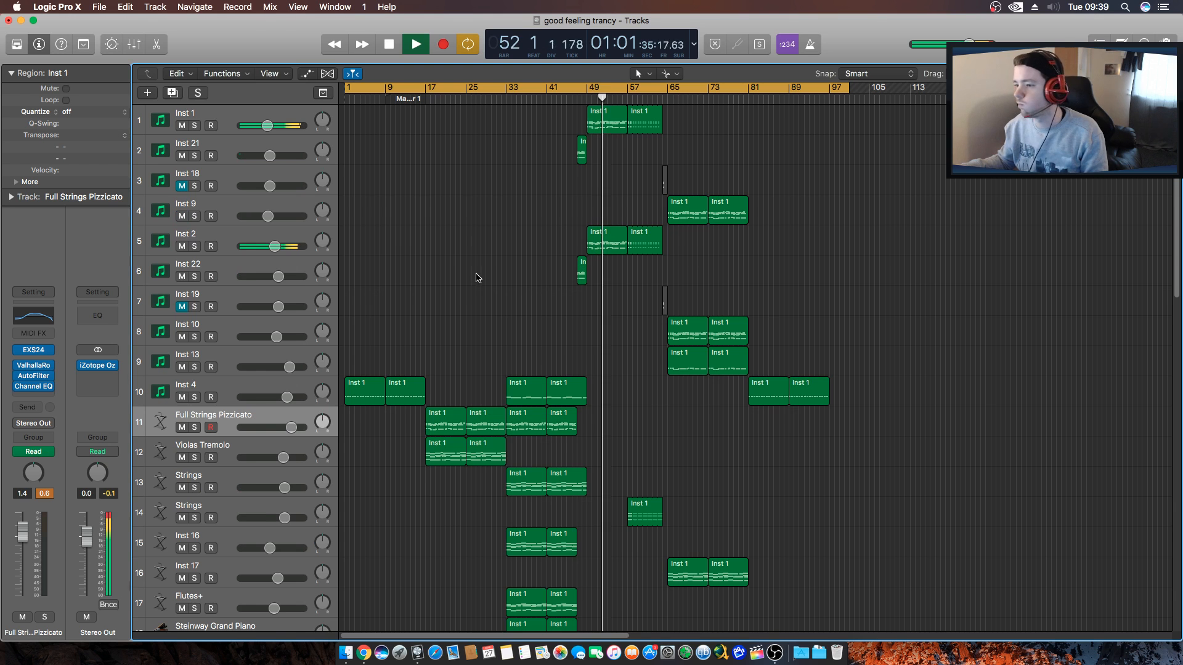
pyautogui.click(472, 284)
# Lower the fx2 track's volume to -1.4 dB and deselect its regions.
pyautogui.scroll(-8, 463, 305)
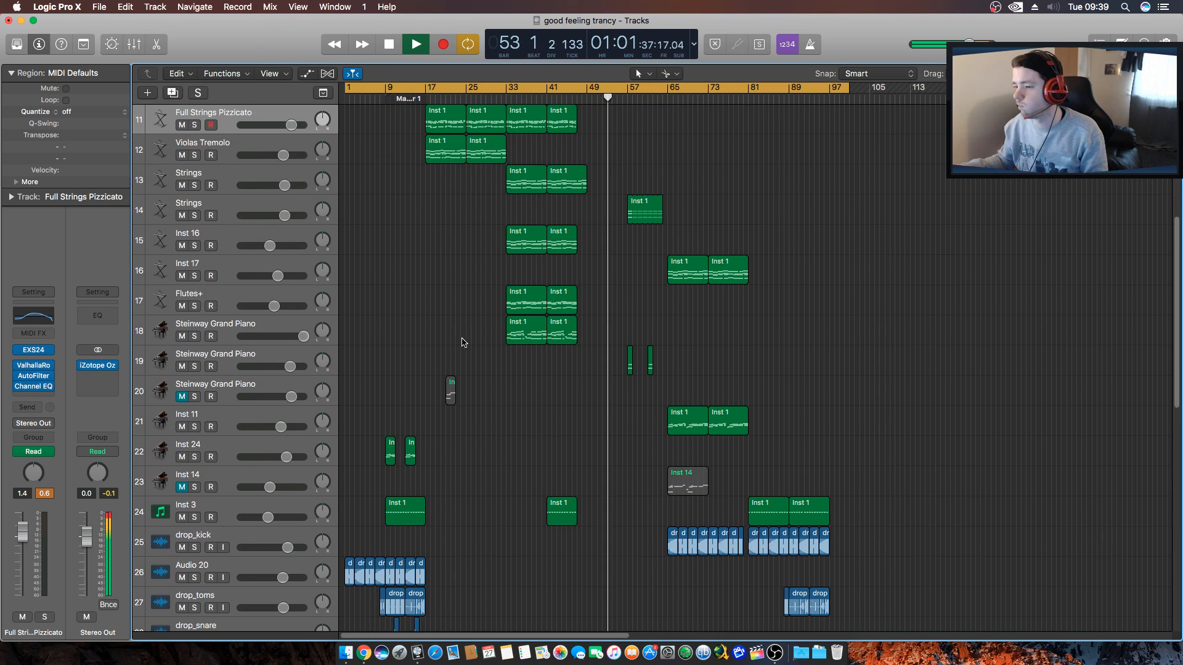
pyautogui.scroll(4, 403, 302)
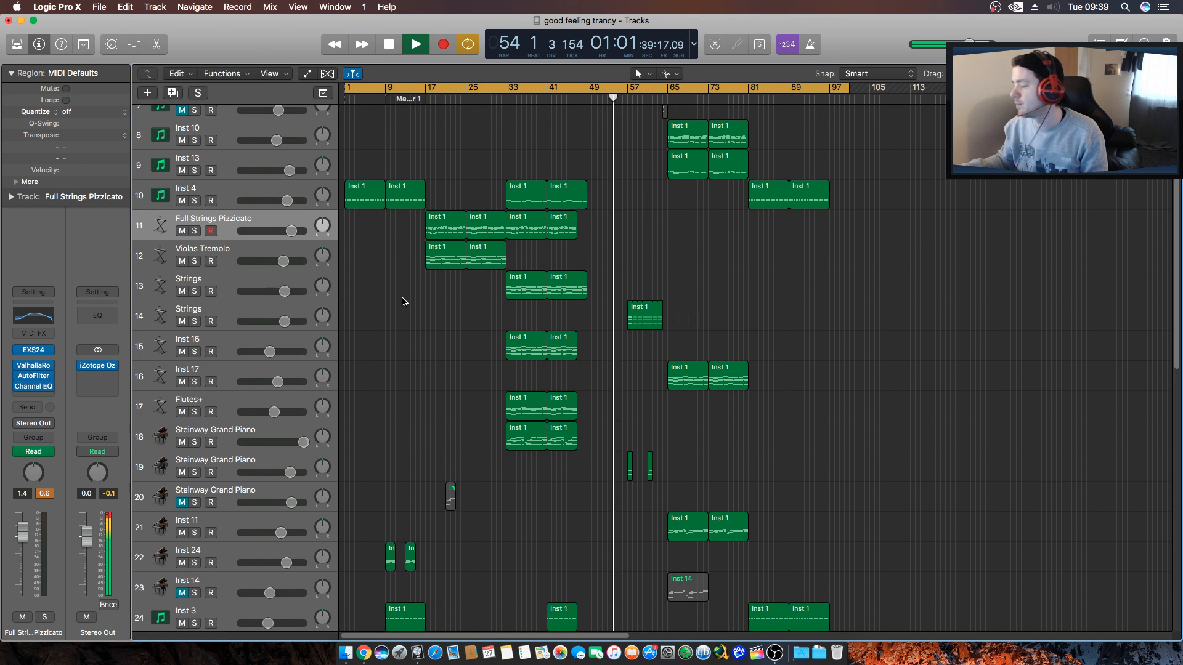
pyautogui.scroll(5, 407, 302)
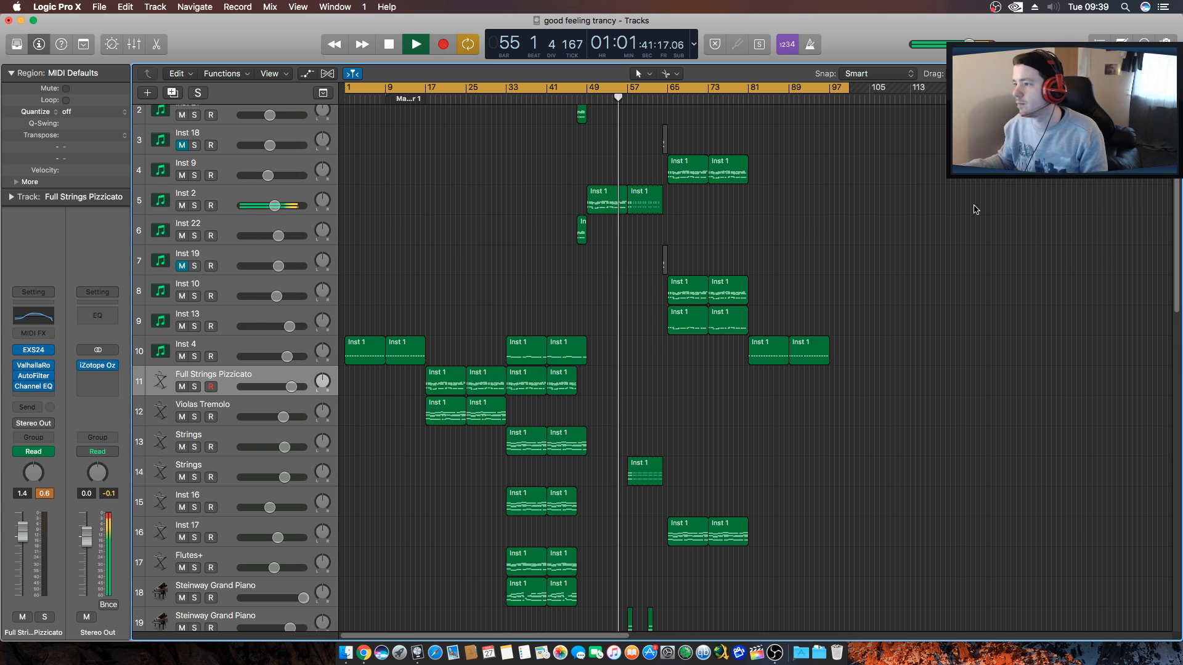
pyautogui.scroll(2, 480, 279)
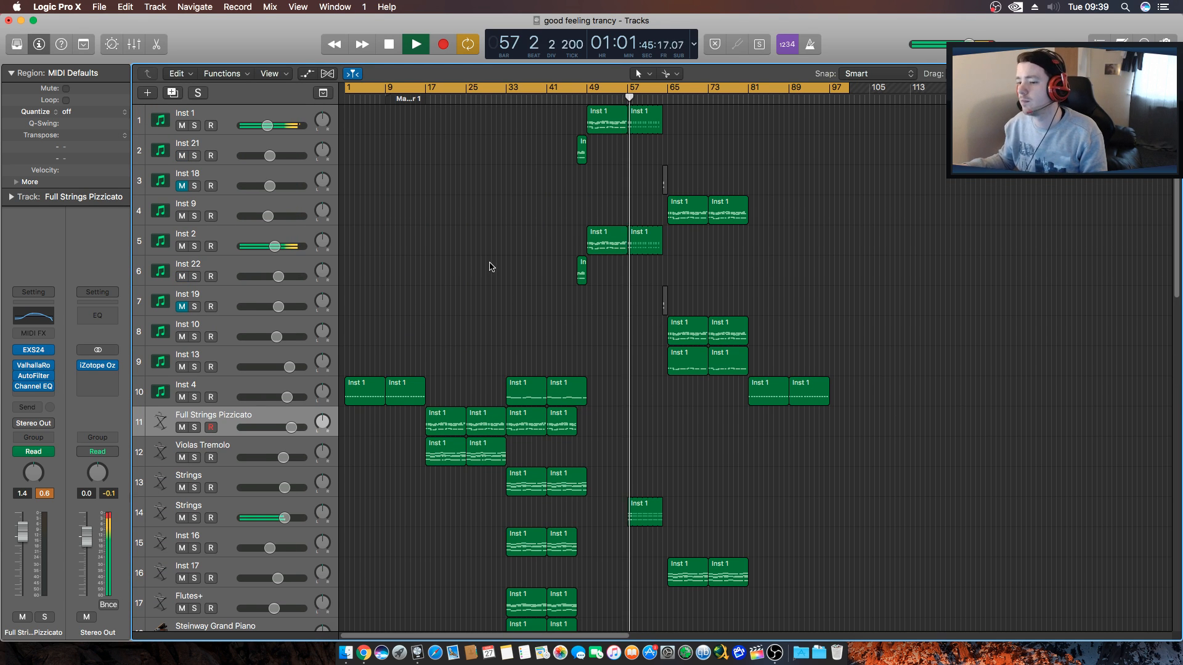
pyautogui.scroll(-10, 490, 283)
pyautogui.scroll(-3, 483, 307)
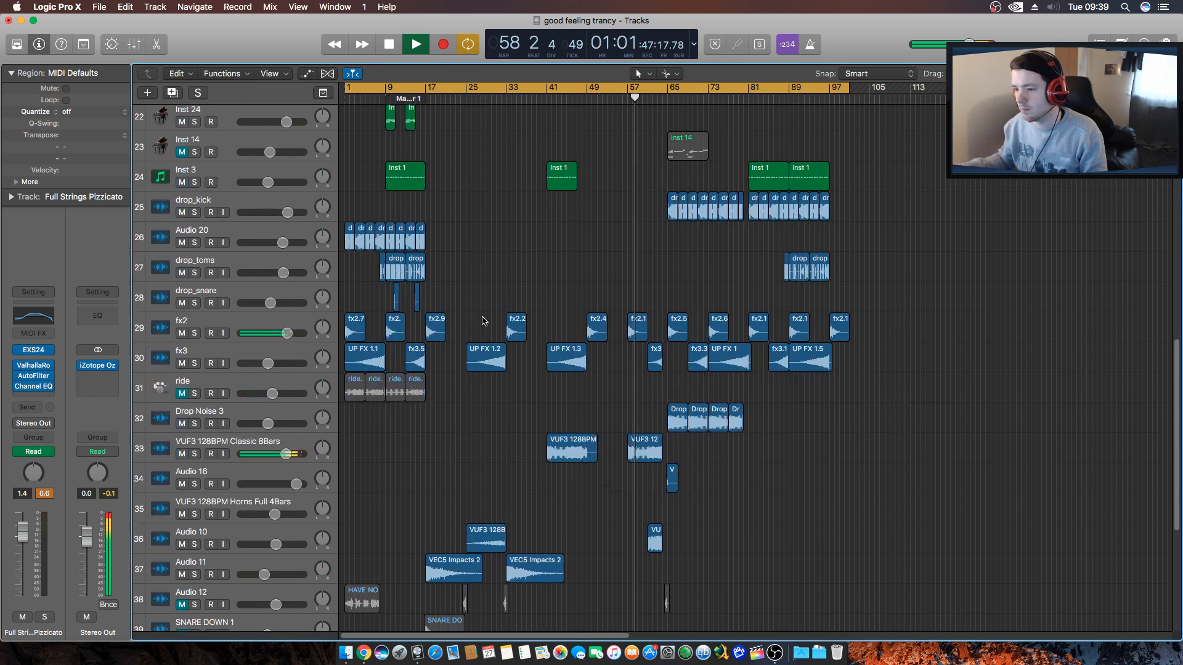
pyautogui.click(247, 325)
pyautogui.moveTo(287, 333); pyautogui.dragTo(283, 333)
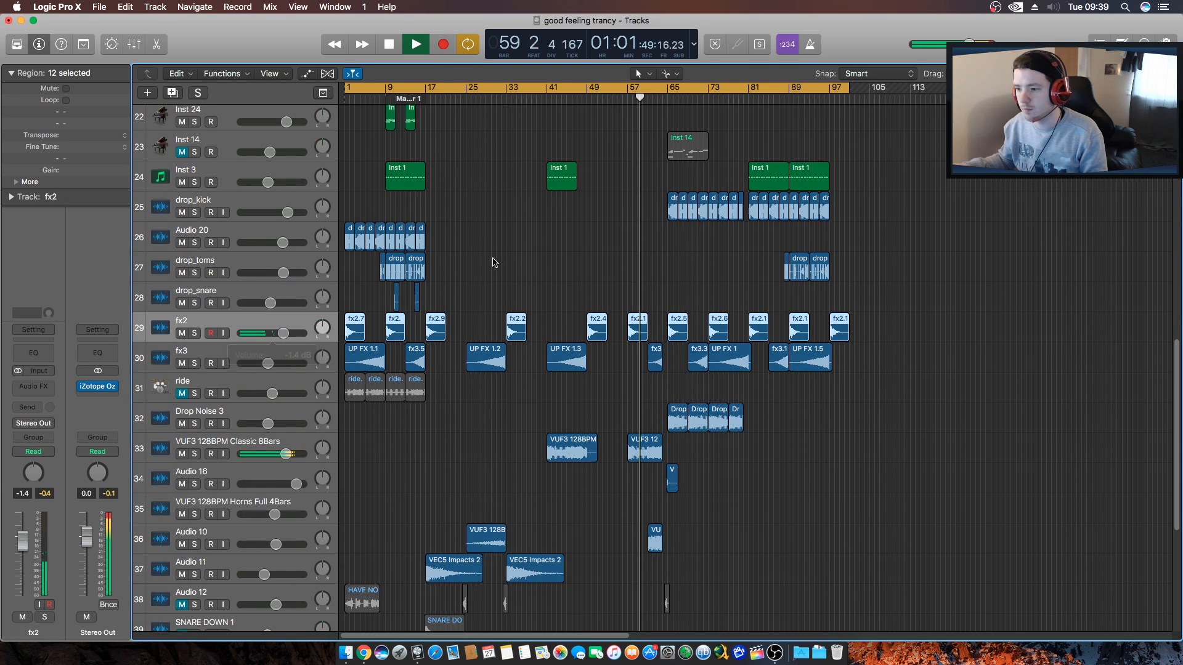
pyautogui.click(512, 271)
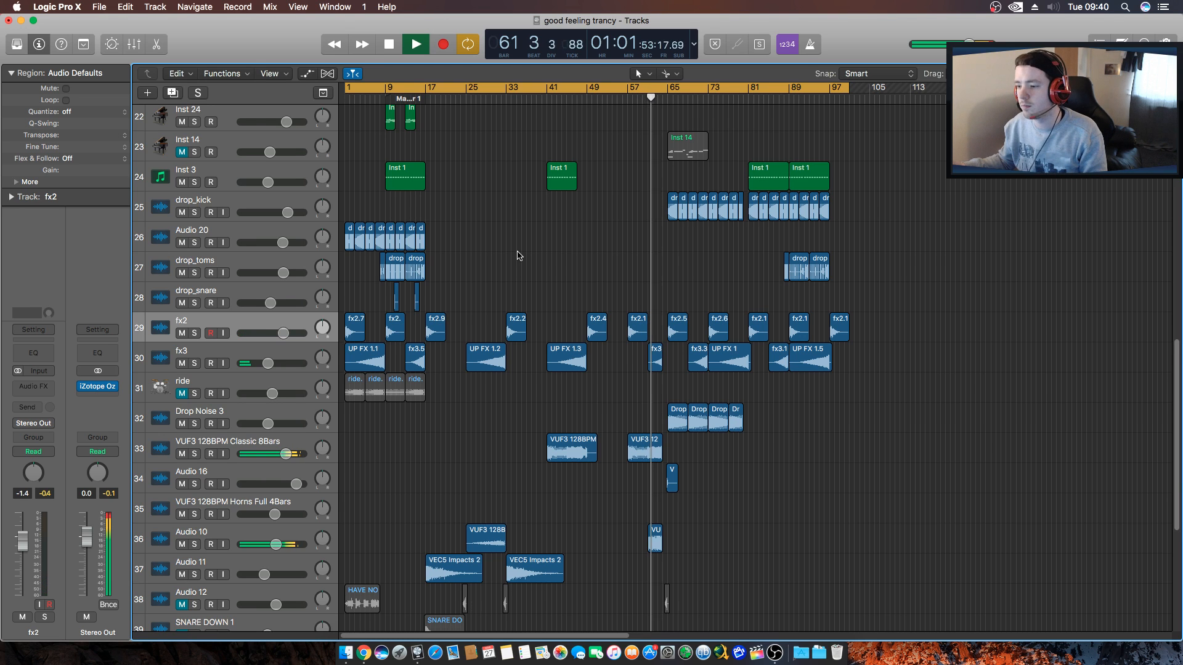
# Inspect the Channel EQ curve on the VUF3 128BPM Classic 8Bars track and close the plug-in window.
pyautogui.click(249, 448)
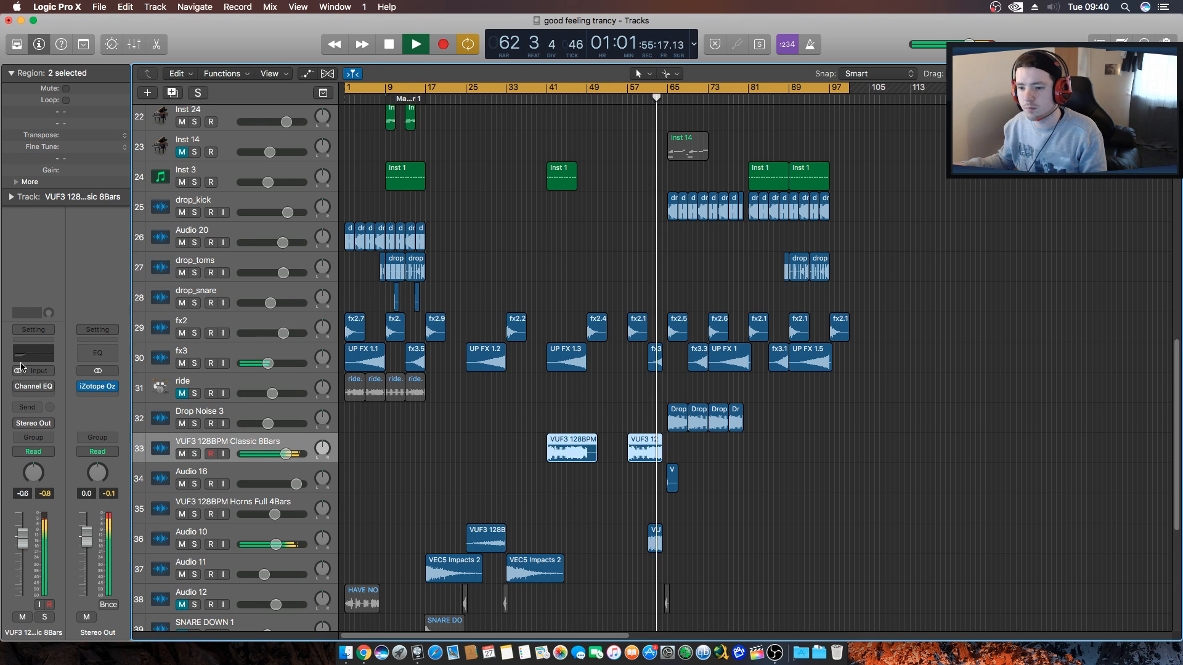
pyautogui.click(33, 353)
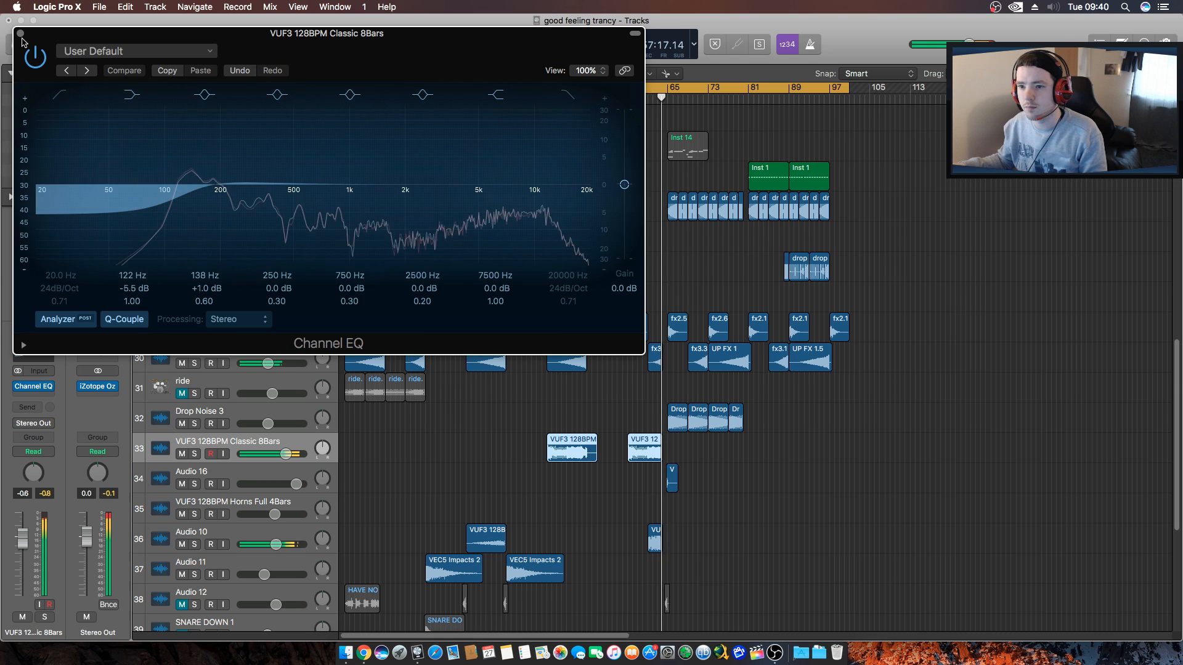
pyautogui.click(20, 33)
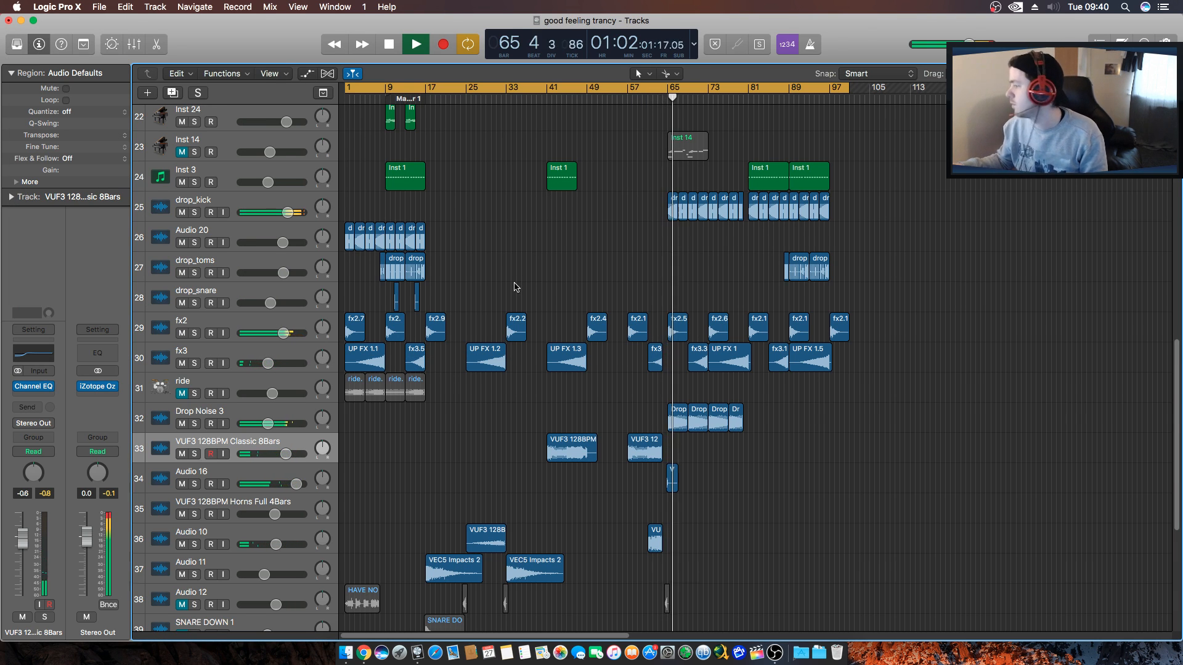
# Review the instrument, drum and effect tracks of the section from bar 65 during playback, and stop playback after bar 81.
pyautogui.scroll(1, 519, 292)
pyautogui.scroll(15, 520, 294)
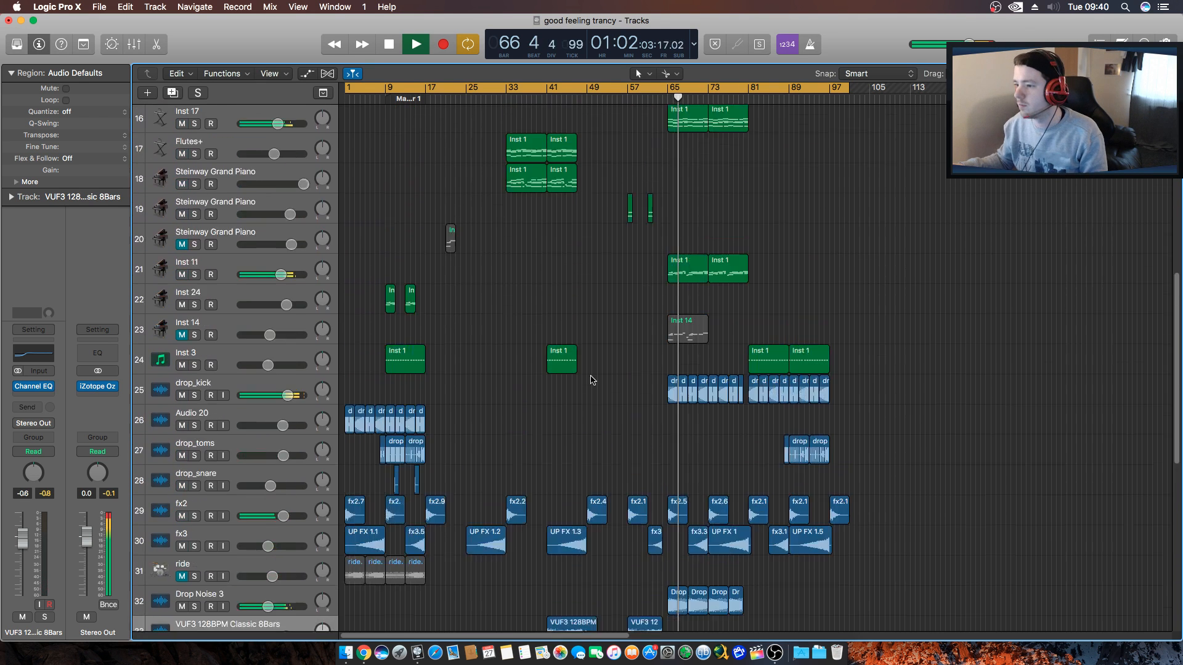
pyautogui.scroll(2, 464, 398)
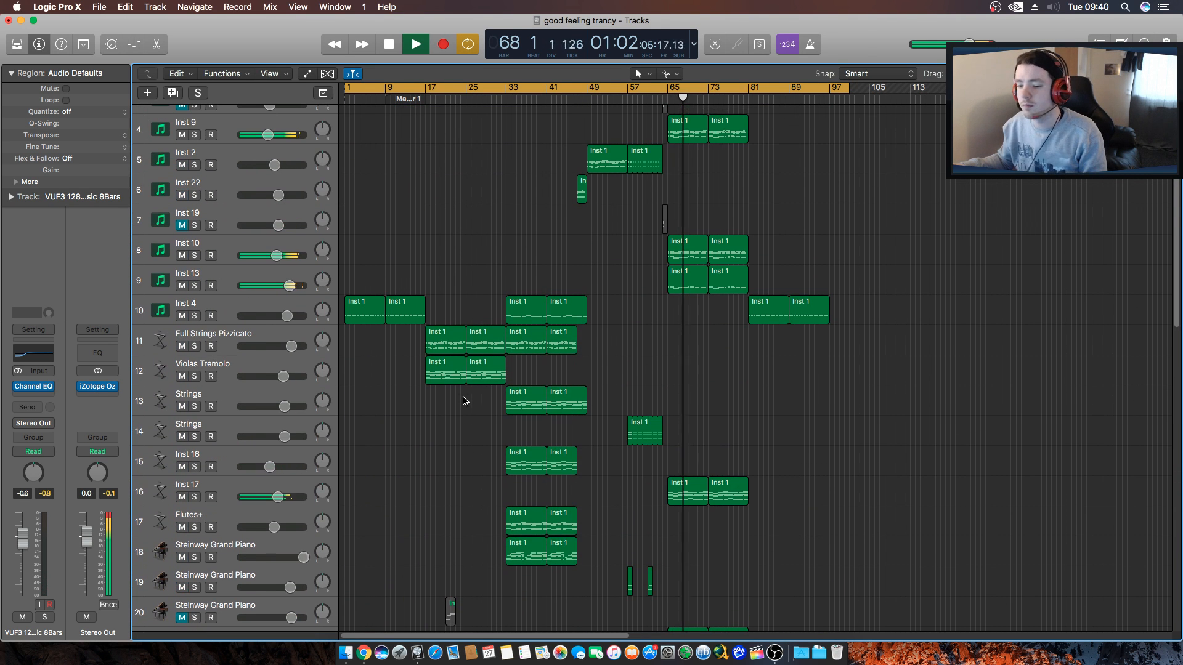
pyautogui.scroll(3, 465, 400)
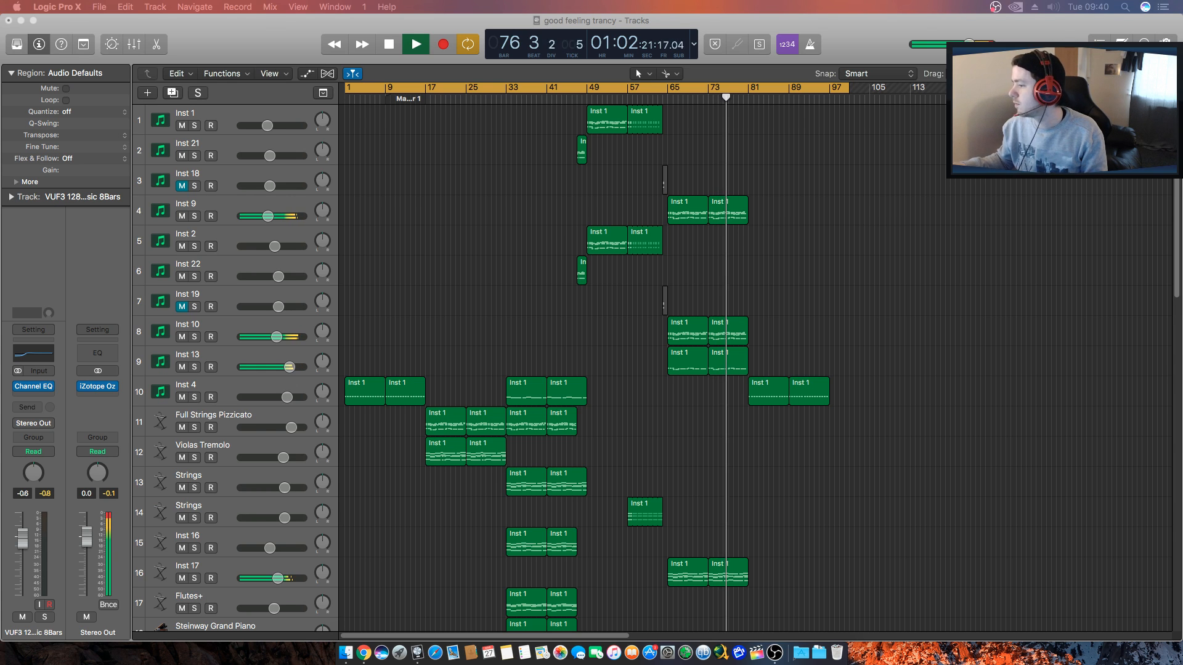
pyautogui.click(855, 311)
pyautogui.scroll(-15, 458, 364)
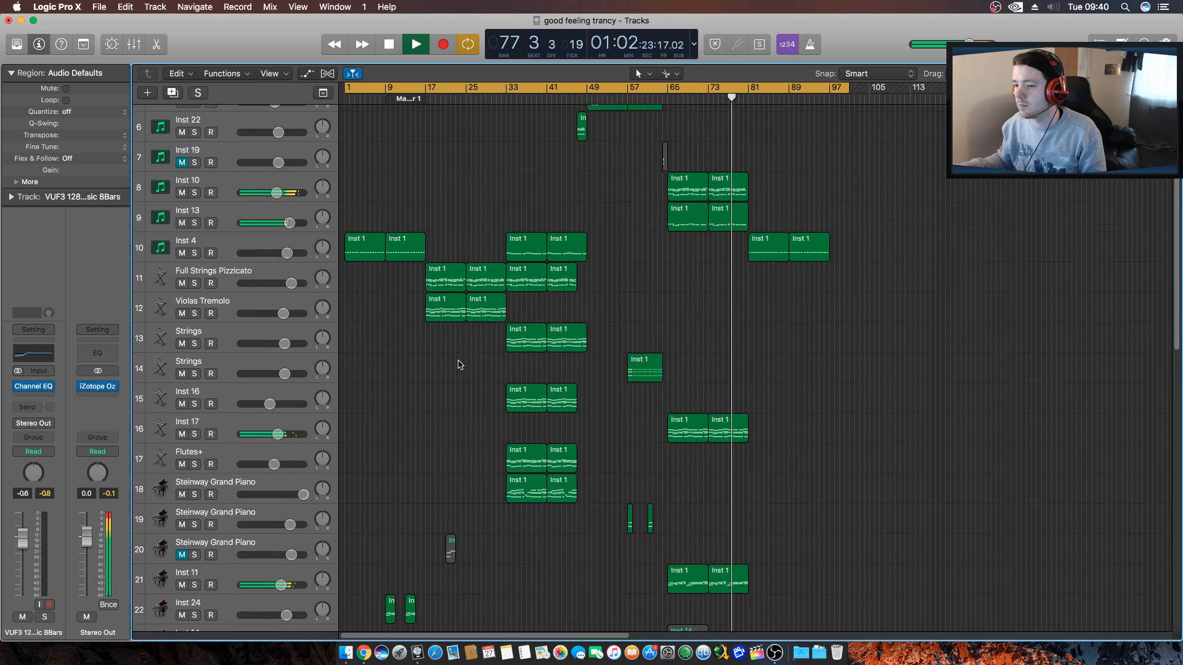
pyautogui.scroll(-6, 474, 380)
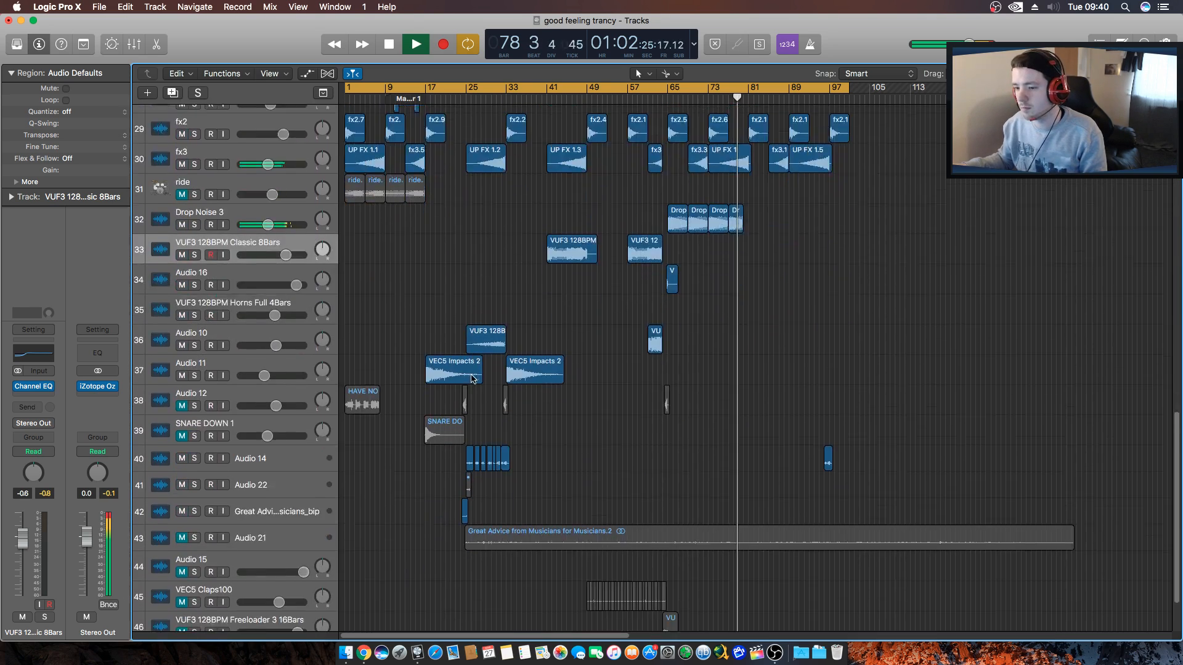
pyautogui.scroll(5, 588, 388)
pyautogui.scroll(15, 525, 405)
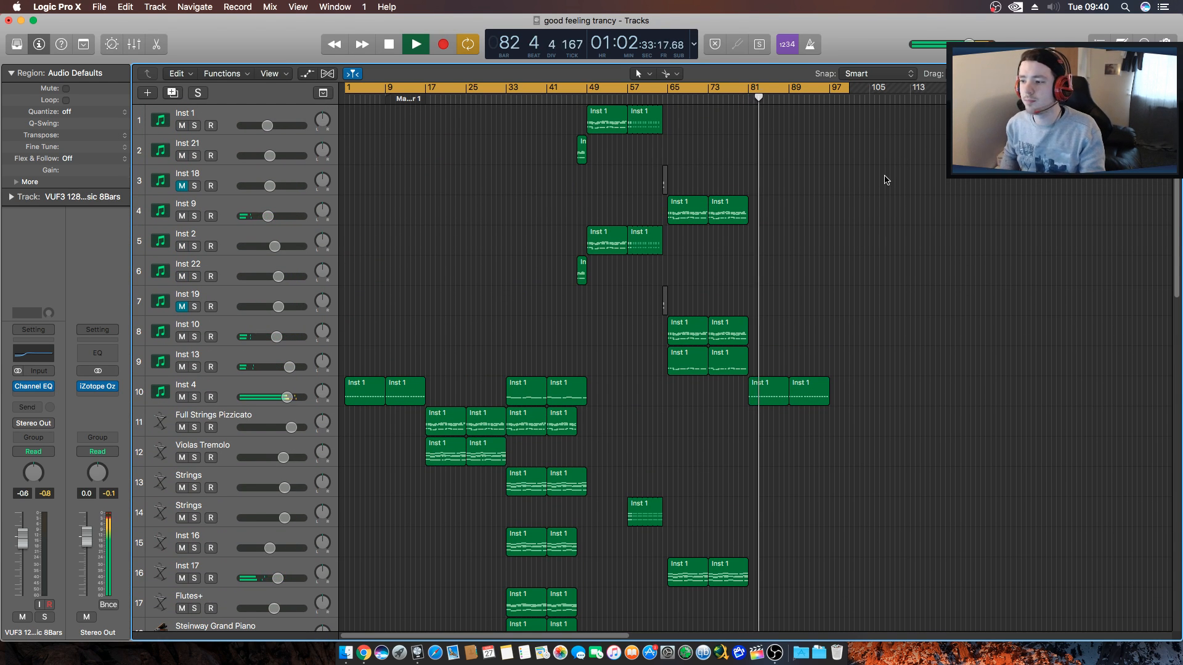
pyautogui.press('space')
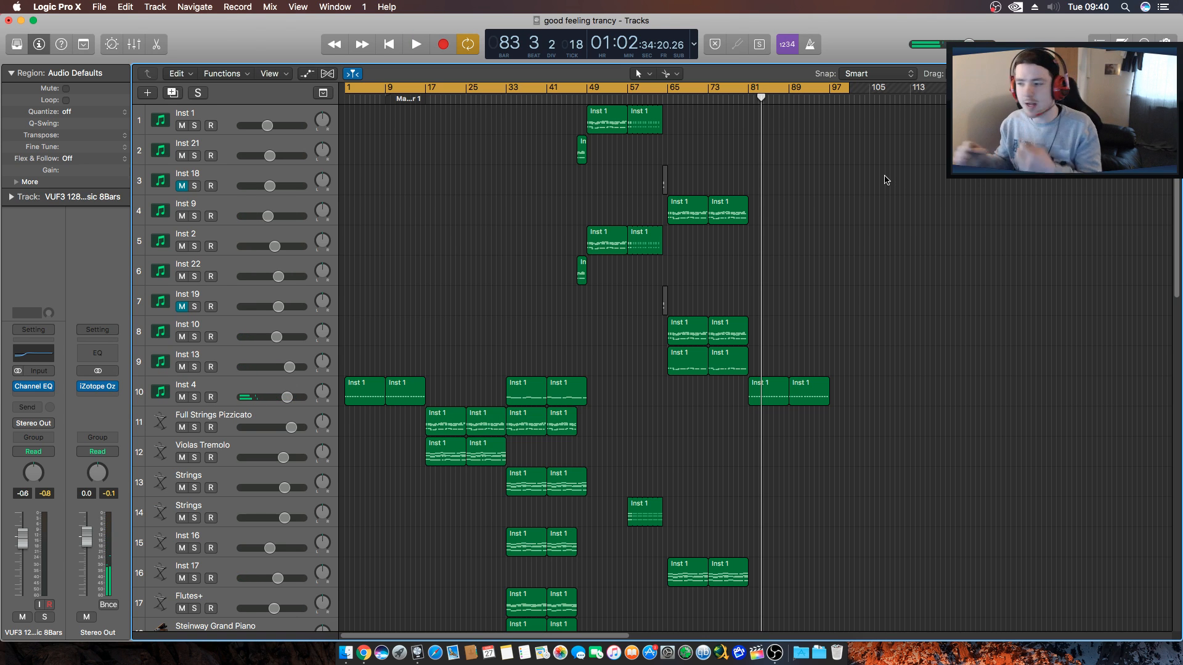
# Move the playhead to bar 101 and examine the lower audio tracks, selecting the "Great Advice from Musicians for Musicians.2" region.
pyautogui.click(849, 99)
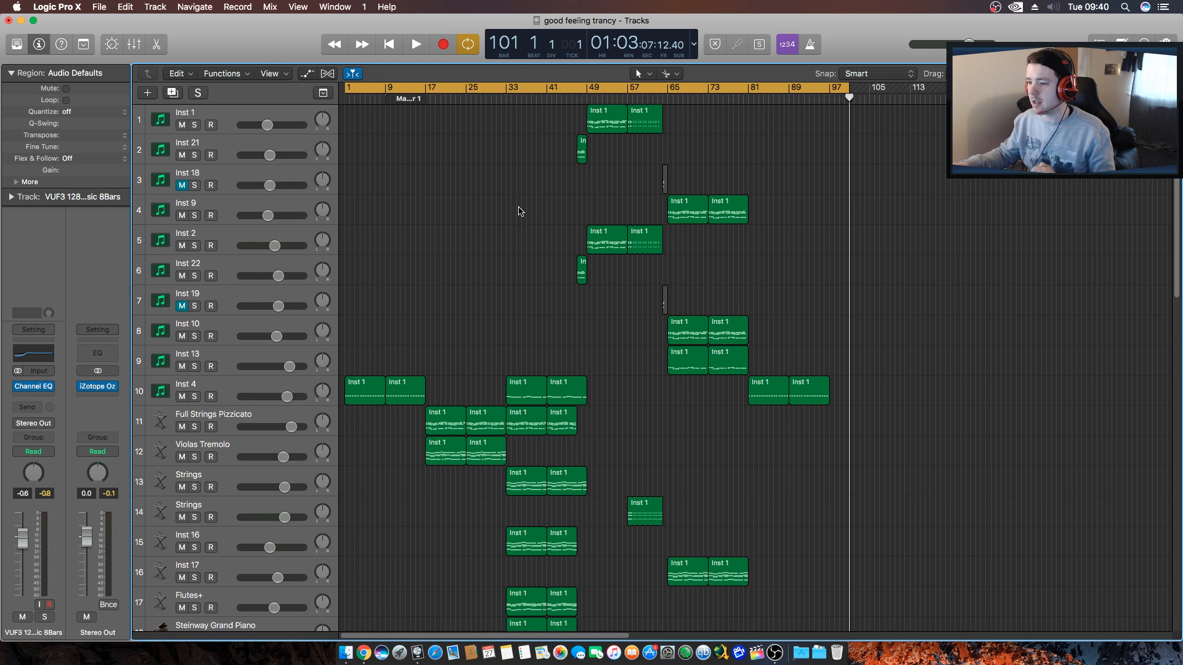
pyautogui.scroll(-15, 487, 290)
pyautogui.scroll(-2, 453, 386)
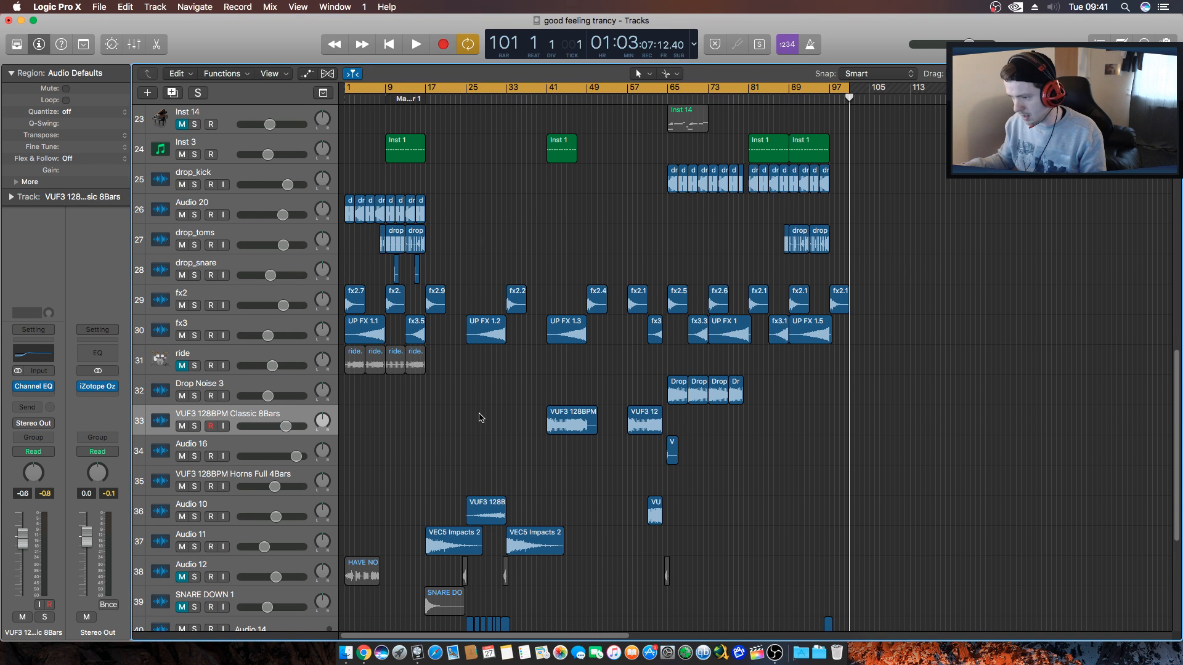
pyautogui.scroll(-5, 480, 418)
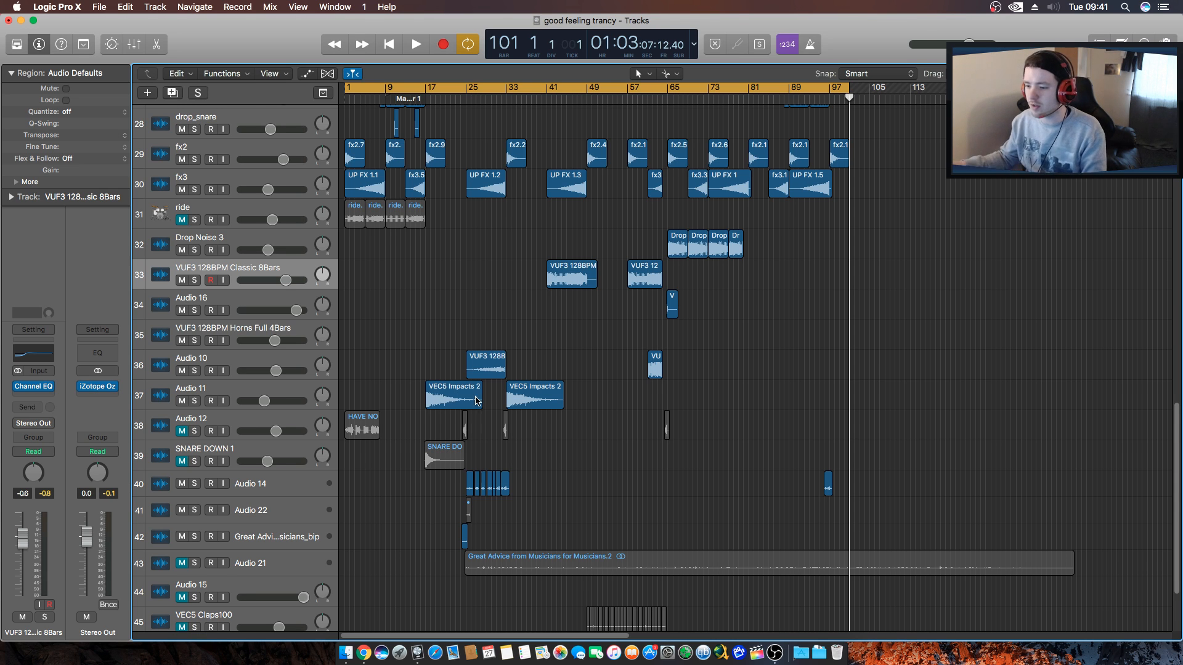
pyautogui.click(579, 575)
pyautogui.scroll(-2, 555, 493)
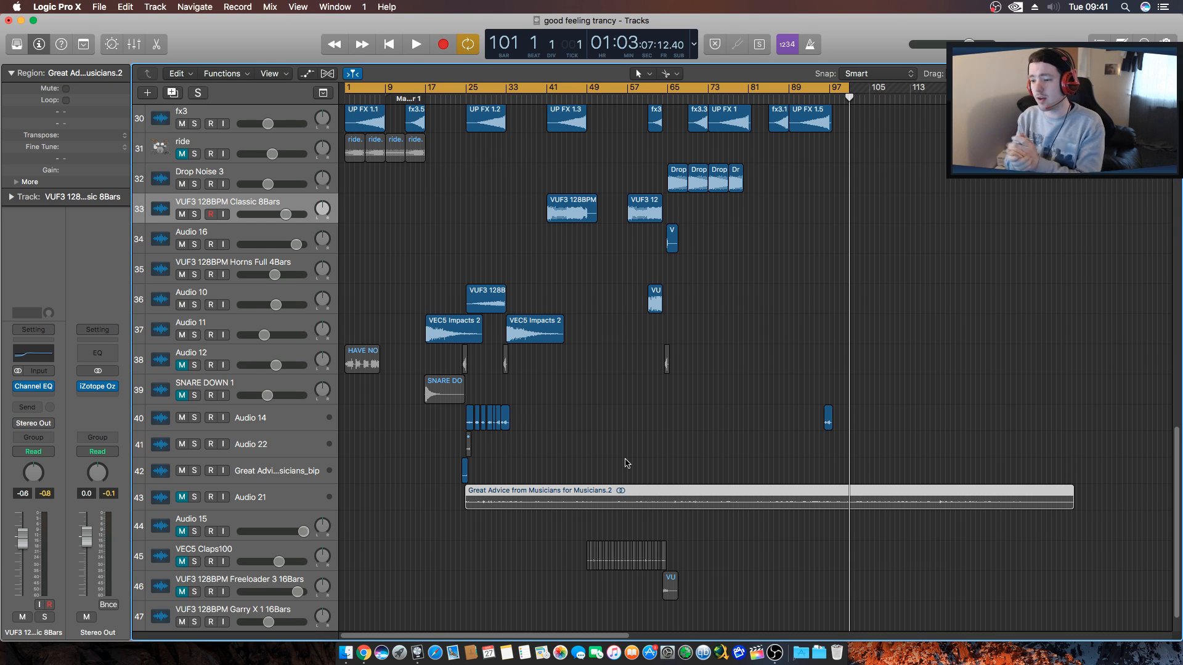
# Listen to the Audio 14 track soloed from bar 25, and stop playback with its solo cleared and its regions deselected.
pyautogui.click(251, 421)
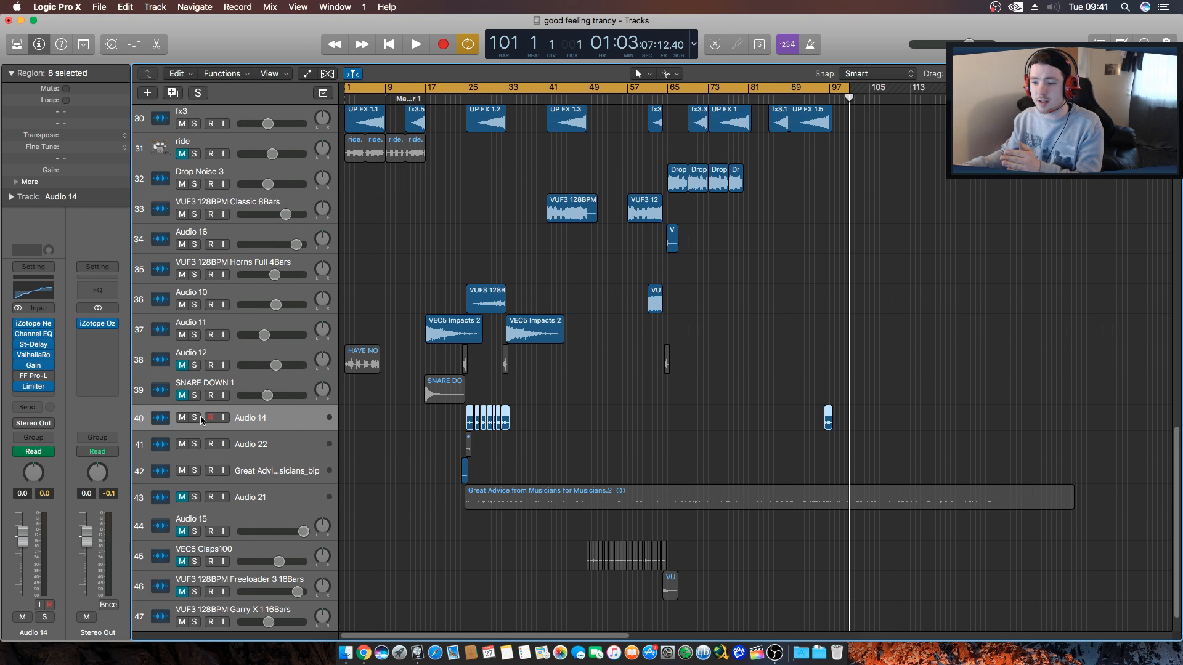
pyautogui.press('s')
pyautogui.click(466, 98)
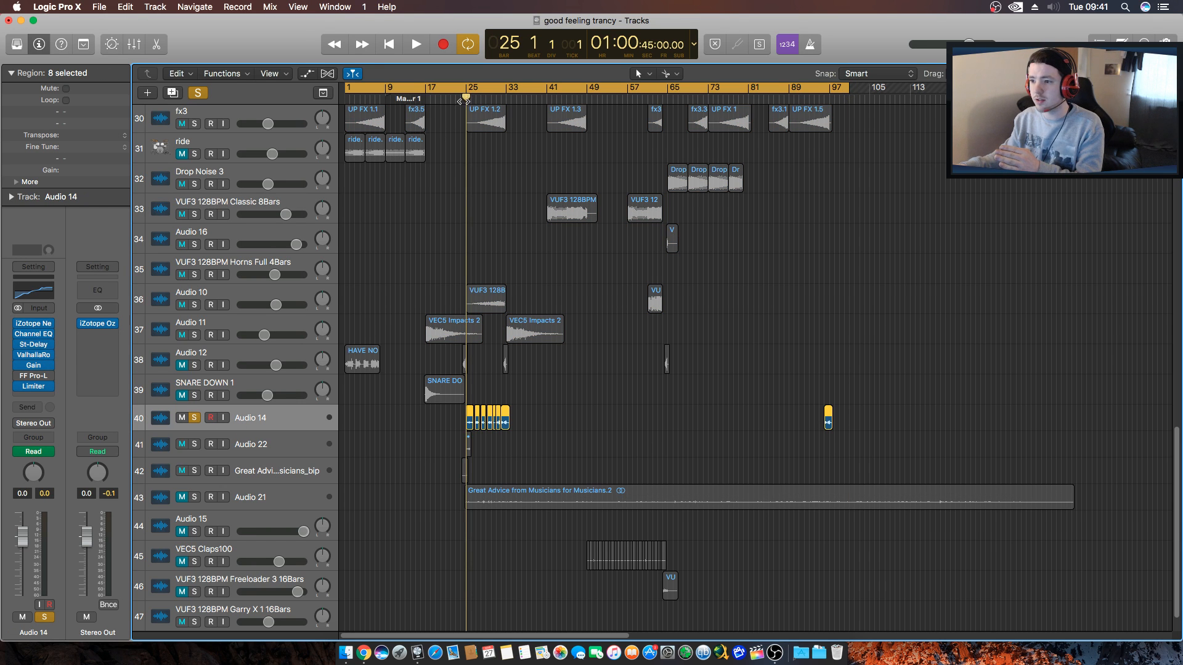
pyautogui.press('space')
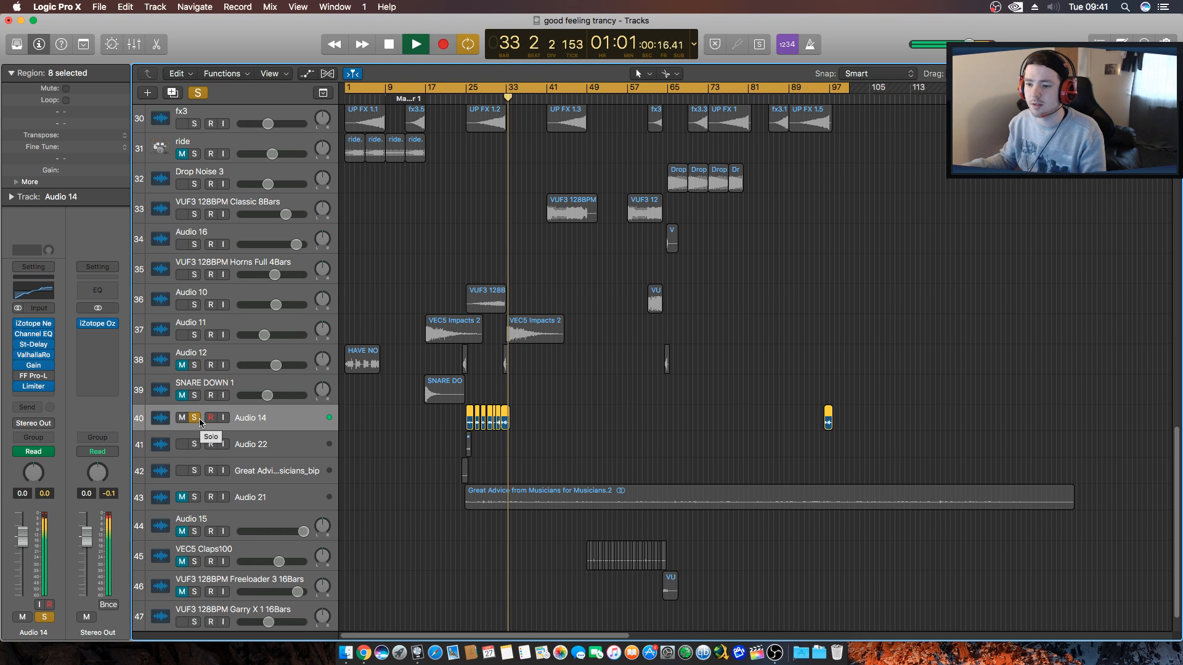
pyautogui.click(199, 422)
pyautogui.click(452, 441)
pyautogui.press('space')
pyautogui.scroll(2, 689, 460)
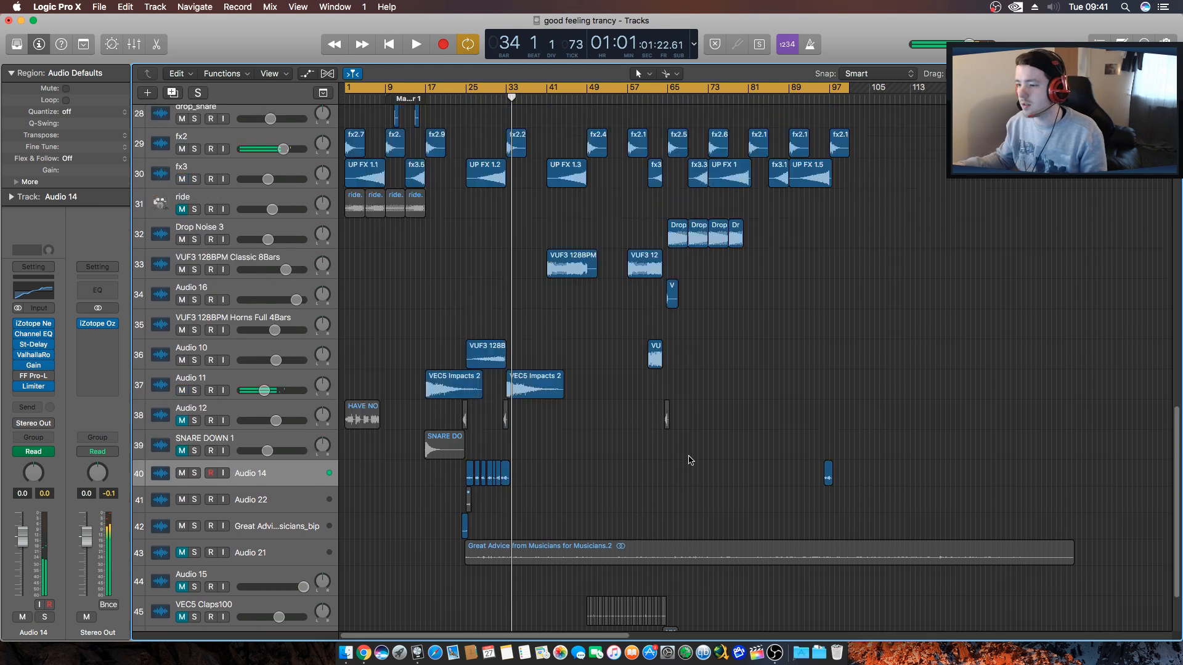
# Review the whole arrangement from the audio tracks up to the Inst 1 track, and leave Inst 1's regions deselected.
pyautogui.scroll(5, 689, 460)
pyautogui.scroll(12, 554, 444)
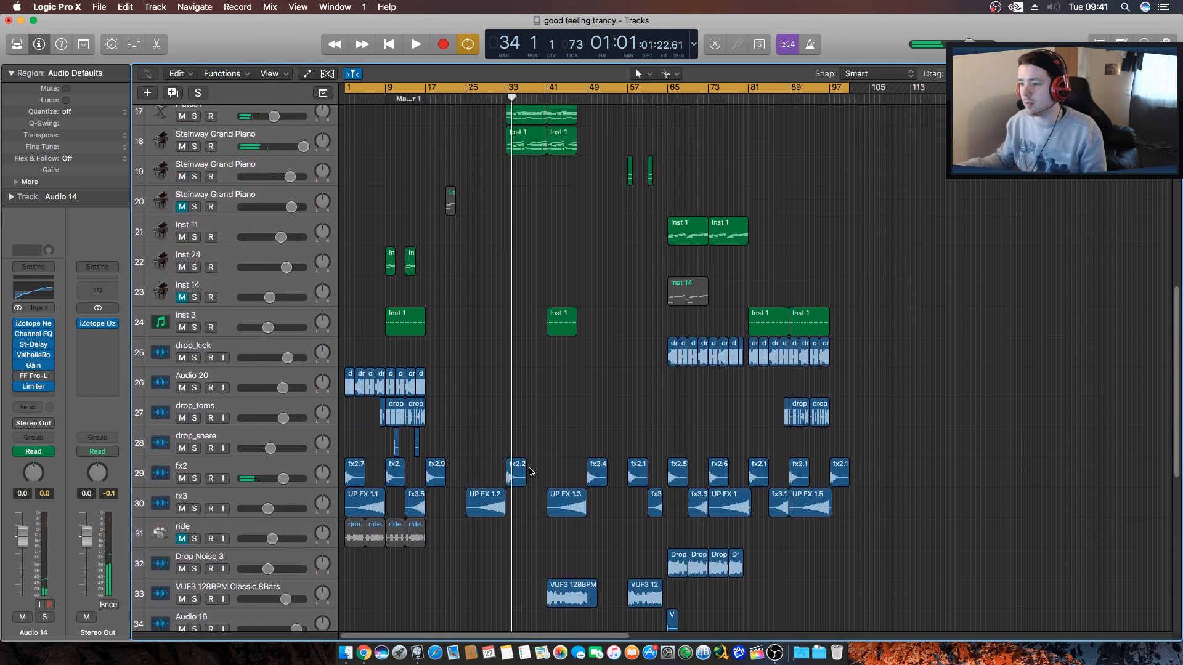
pyautogui.scroll(-19, 480, 424)
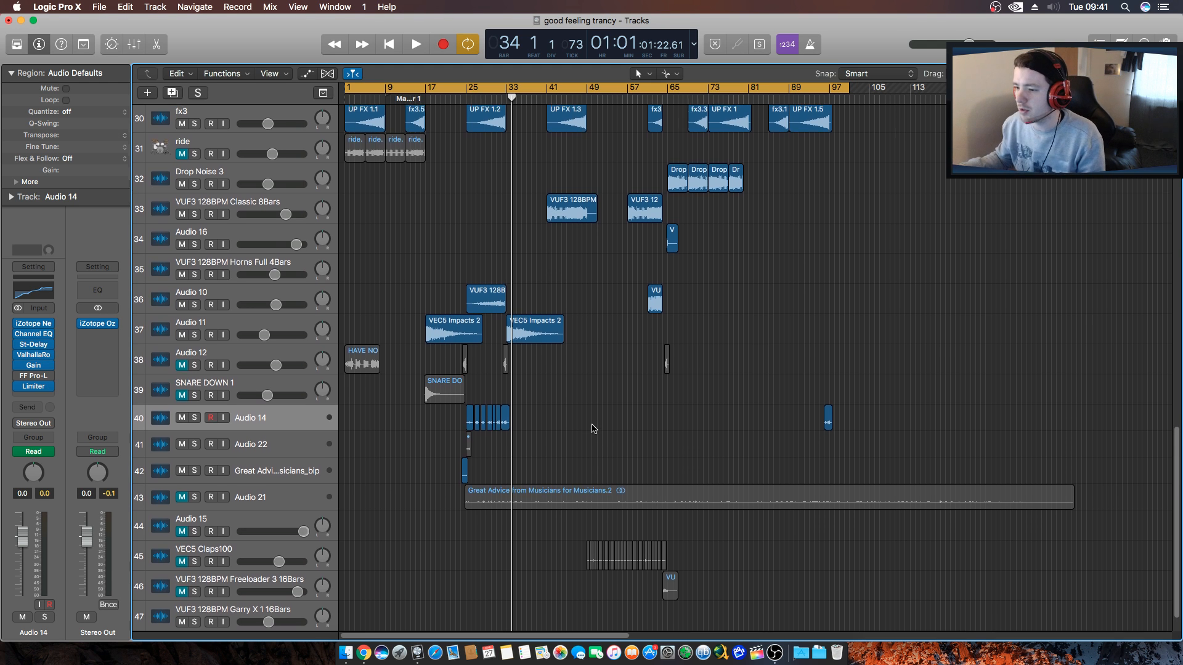
pyautogui.scroll(15, 607, 434)
pyautogui.scroll(5, 594, 430)
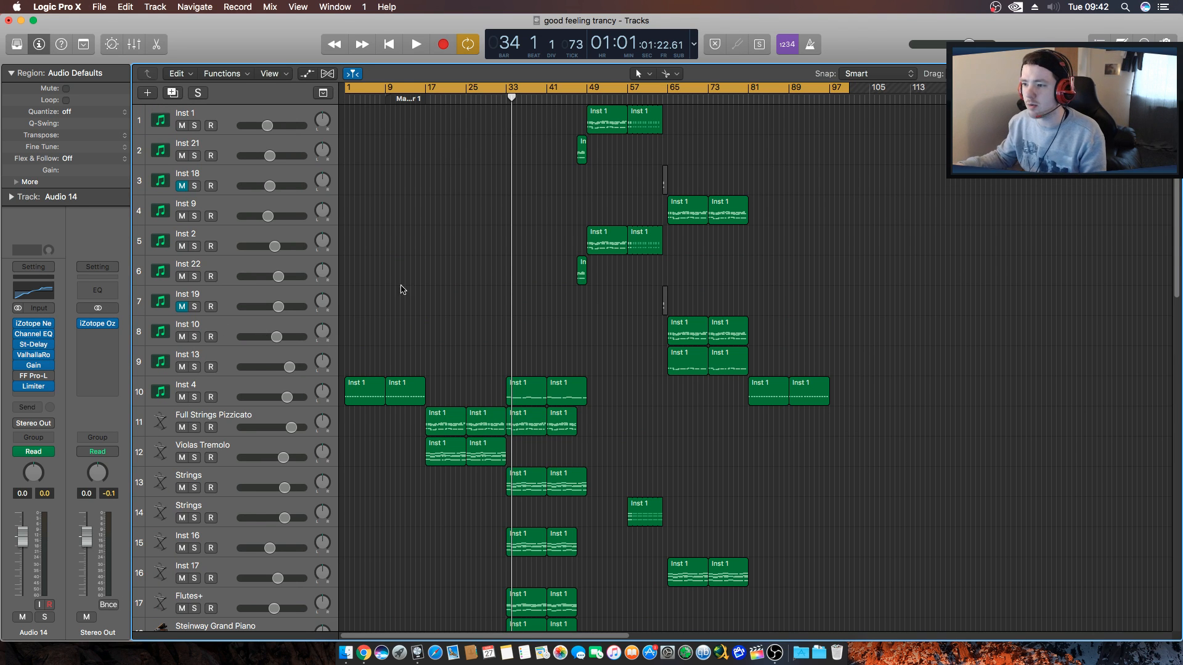
pyautogui.click(223, 122)
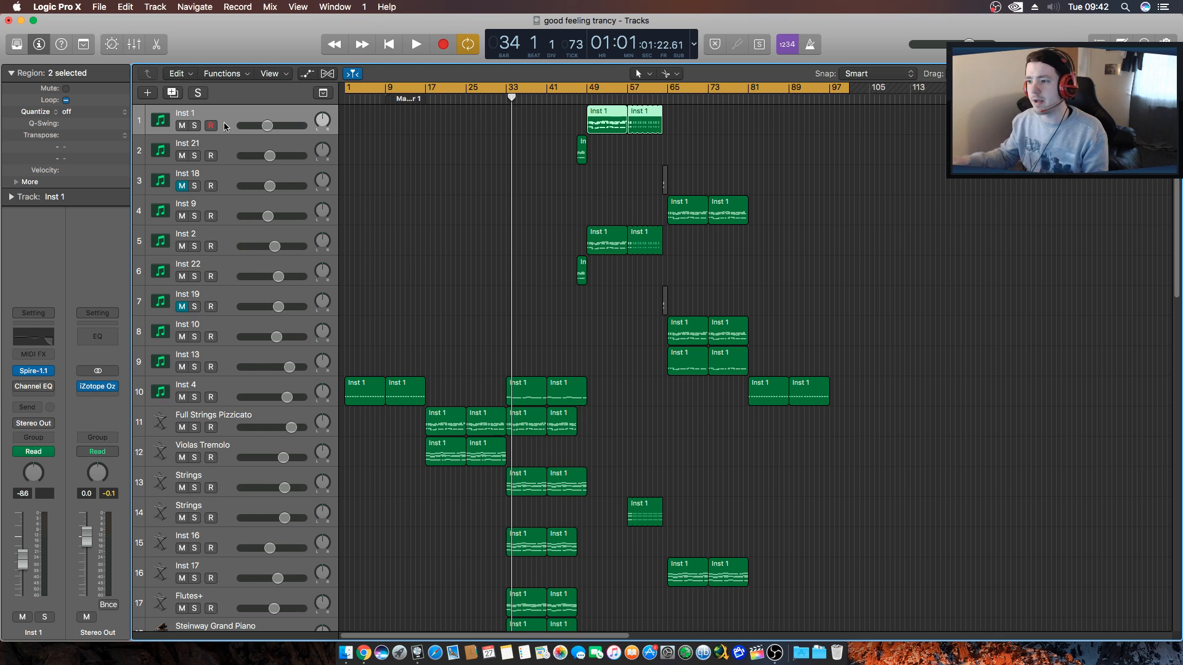
pyautogui.click(504, 255)
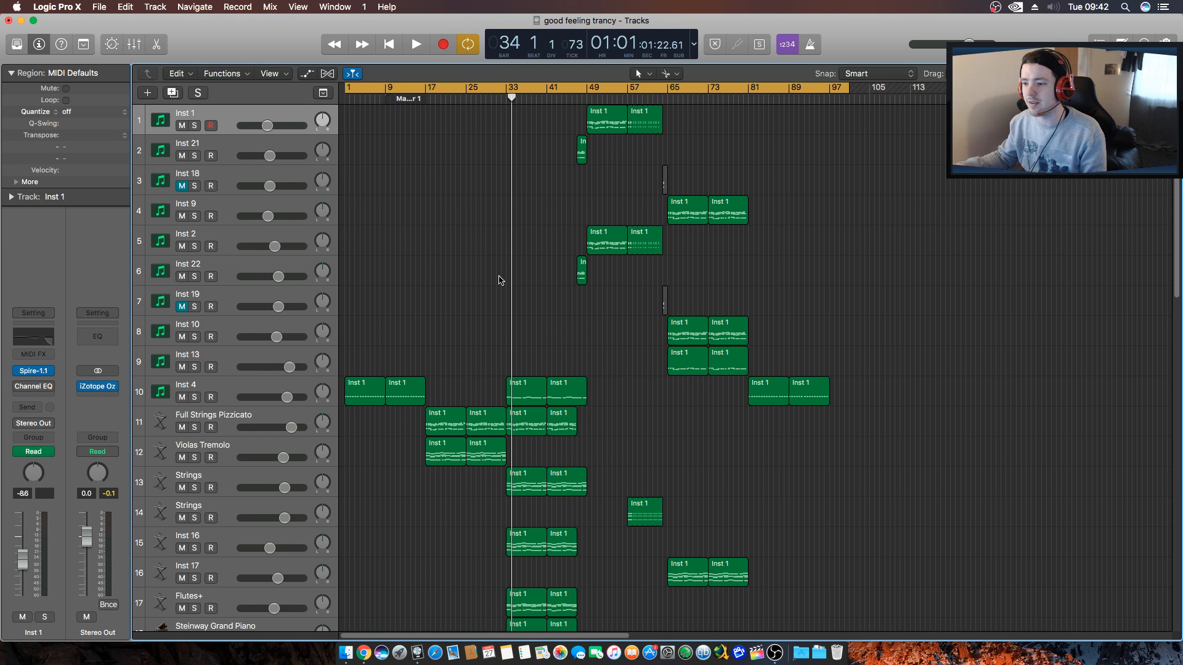
pyautogui.scroll(-6, 500, 281)
pyautogui.scroll(6, 522, 288)
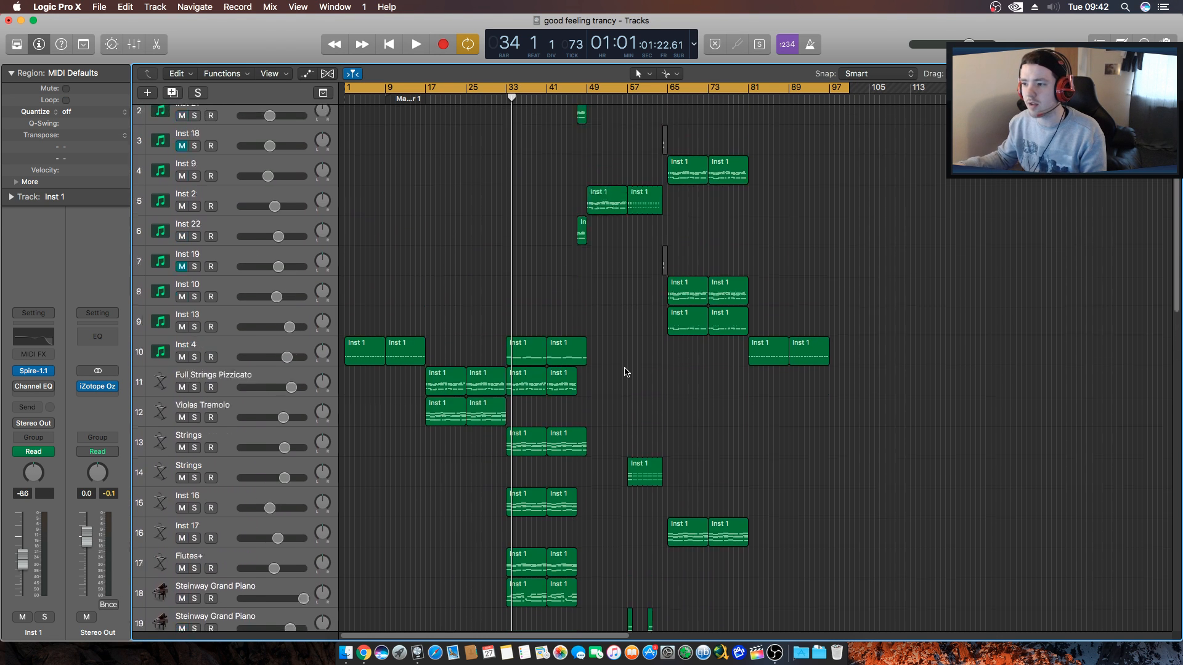
# Solo the Inst 1 and Inst 2 tracks and listen to them together from bar 49.
pyautogui.click(614, 245)
pyautogui.click(615, 120)
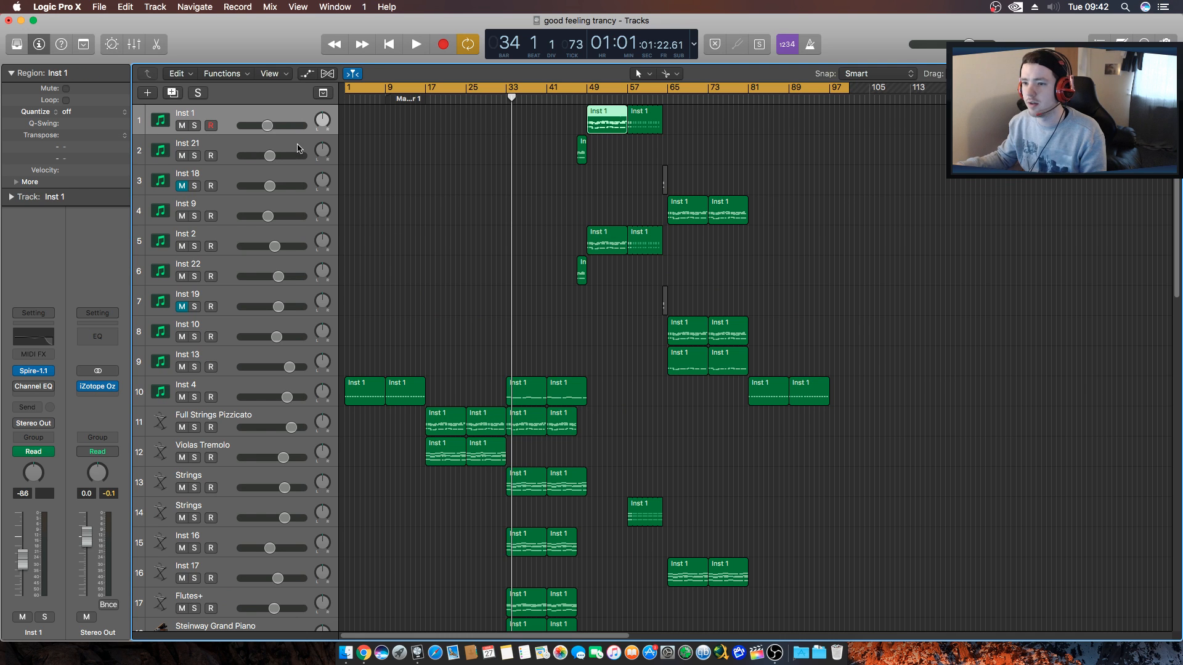
pyautogui.click(194, 125)
pyautogui.hotkey('shift', 'space')
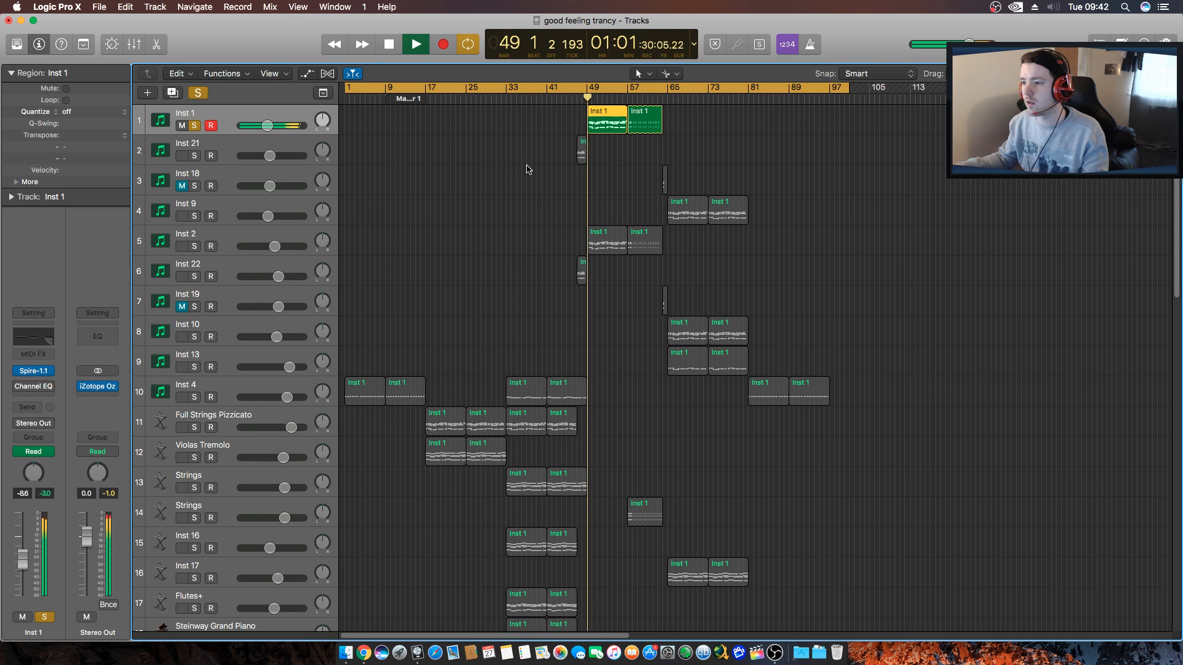
pyautogui.click(196, 246)
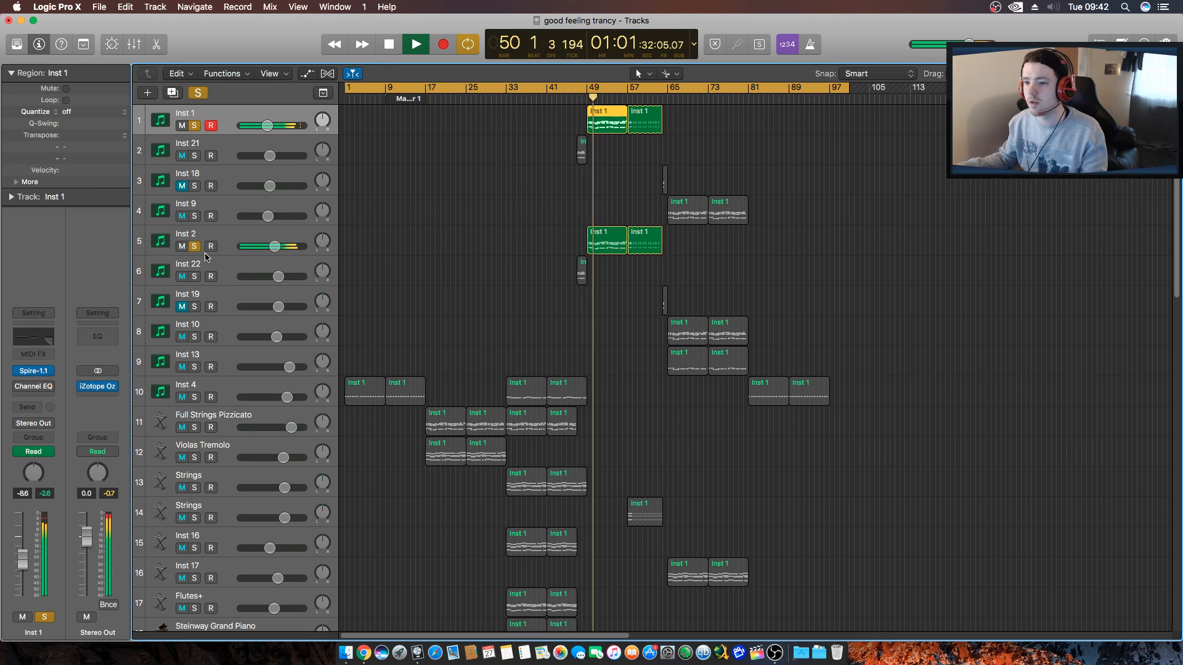
pyautogui.press('space')
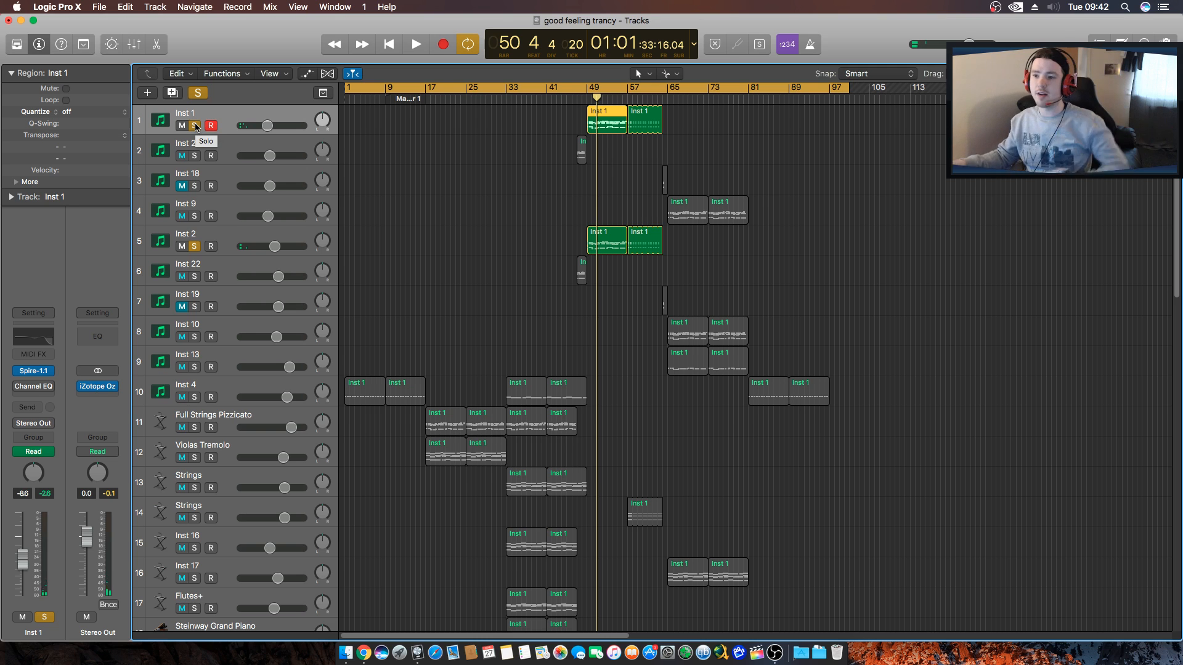
# Clear the solo on the Inst 1 and Inst 2 tracks and deselect the Inst 2 regions.
pyautogui.click(235, 115)
pyautogui.click(224, 243)
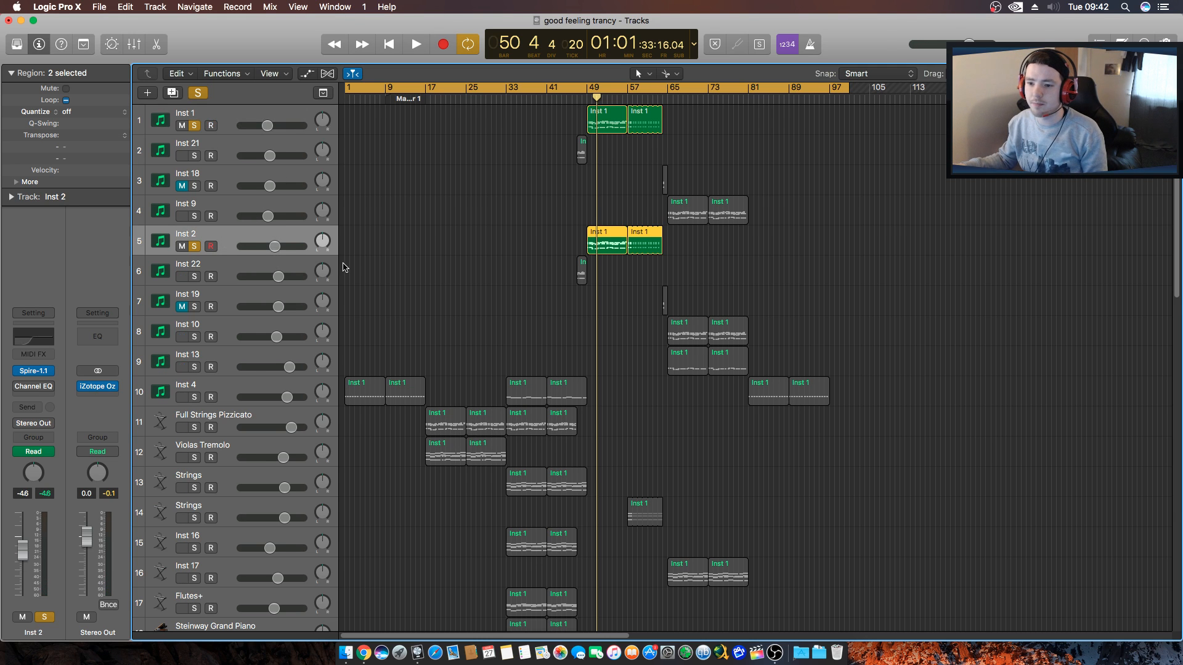
pyautogui.click(194, 126)
pyautogui.click(194, 246)
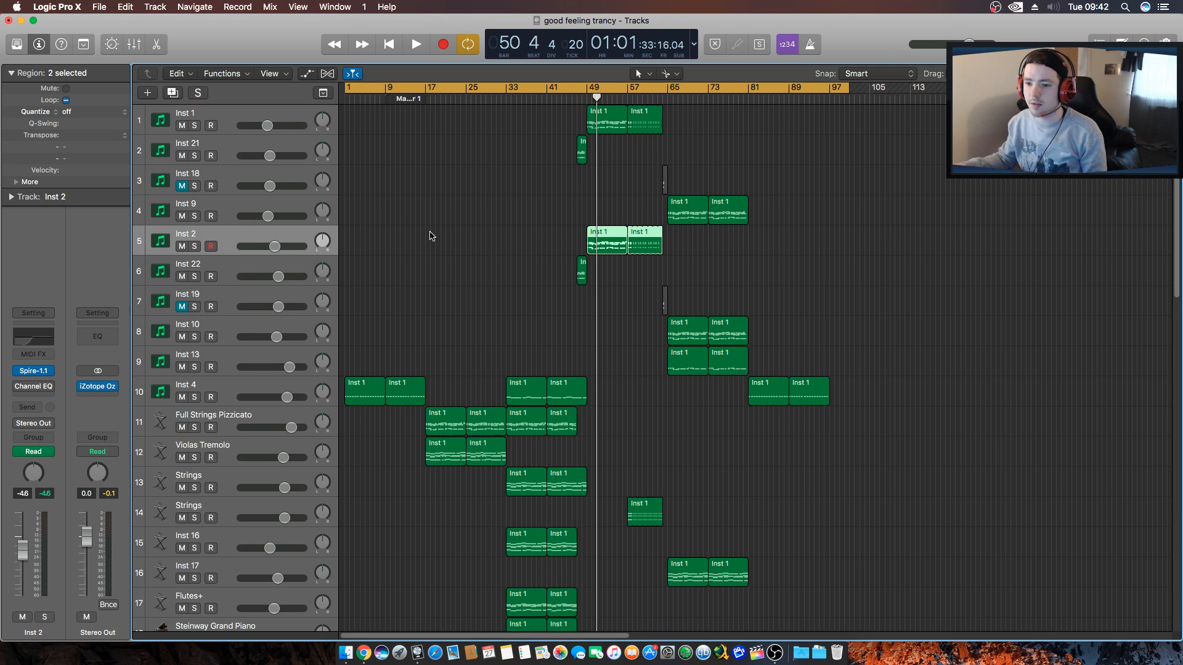
pyautogui.click(432, 236)
# Check the channel strip plug-ins of the Inst 1, Inst 9, Inst 10 and Inst 13 tracks one after another.
pyautogui.click(213, 114)
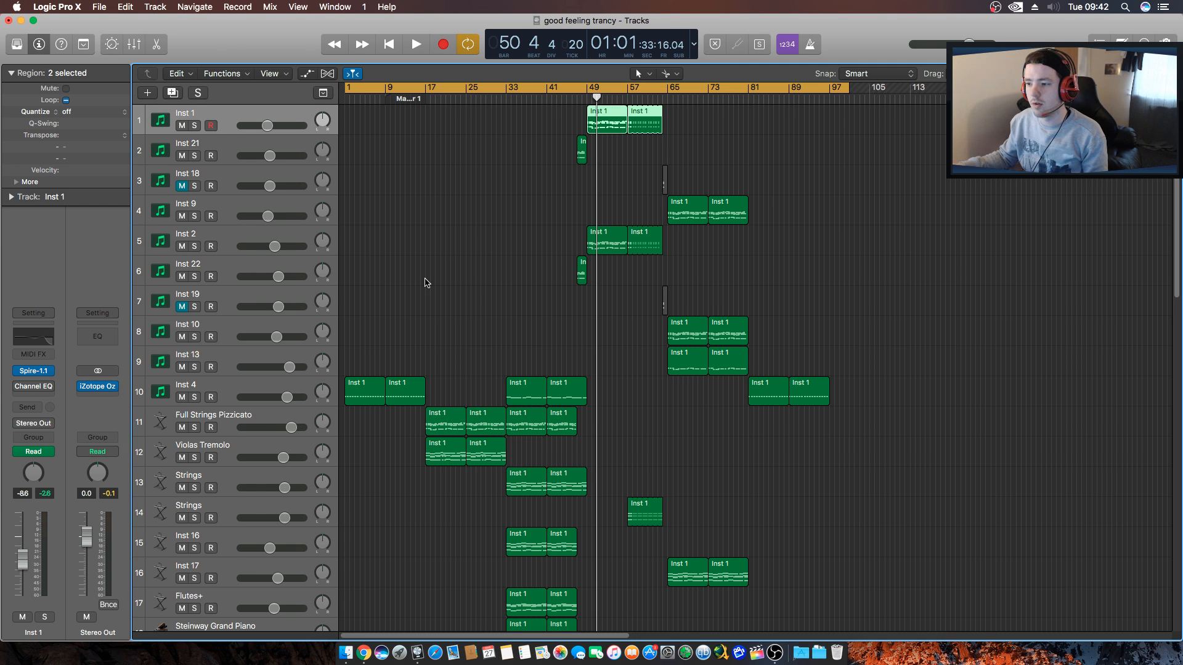
pyautogui.scroll(-3, 493, 328)
pyautogui.scroll(3, 438, 327)
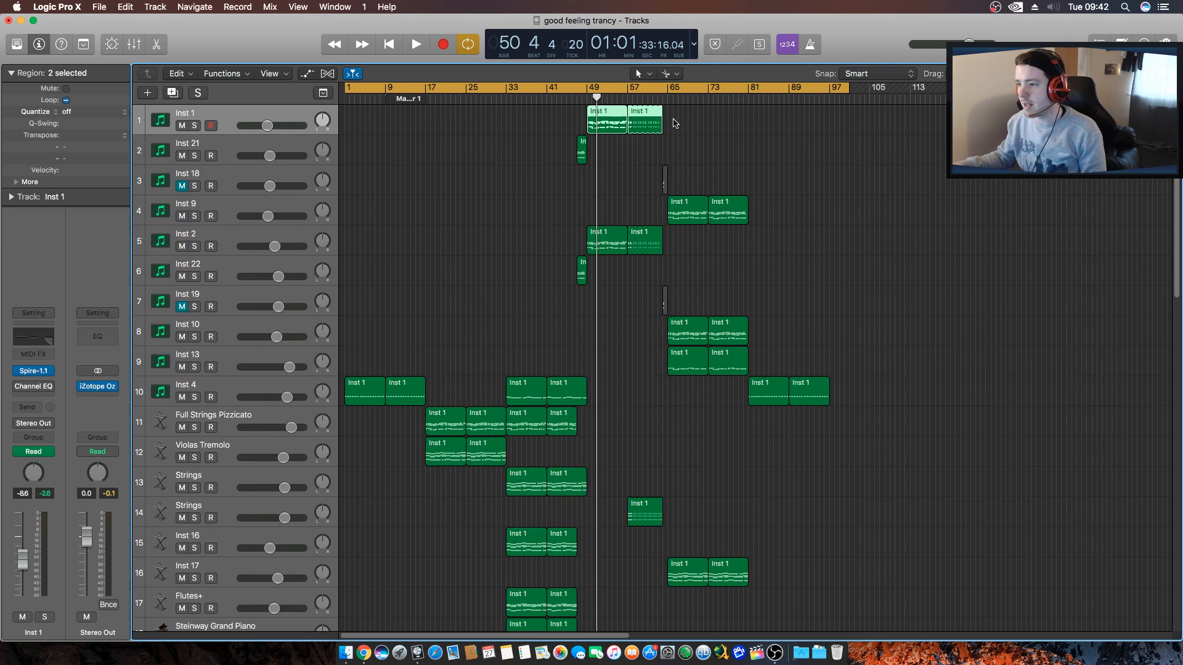
pyautogui.click(255, 208)
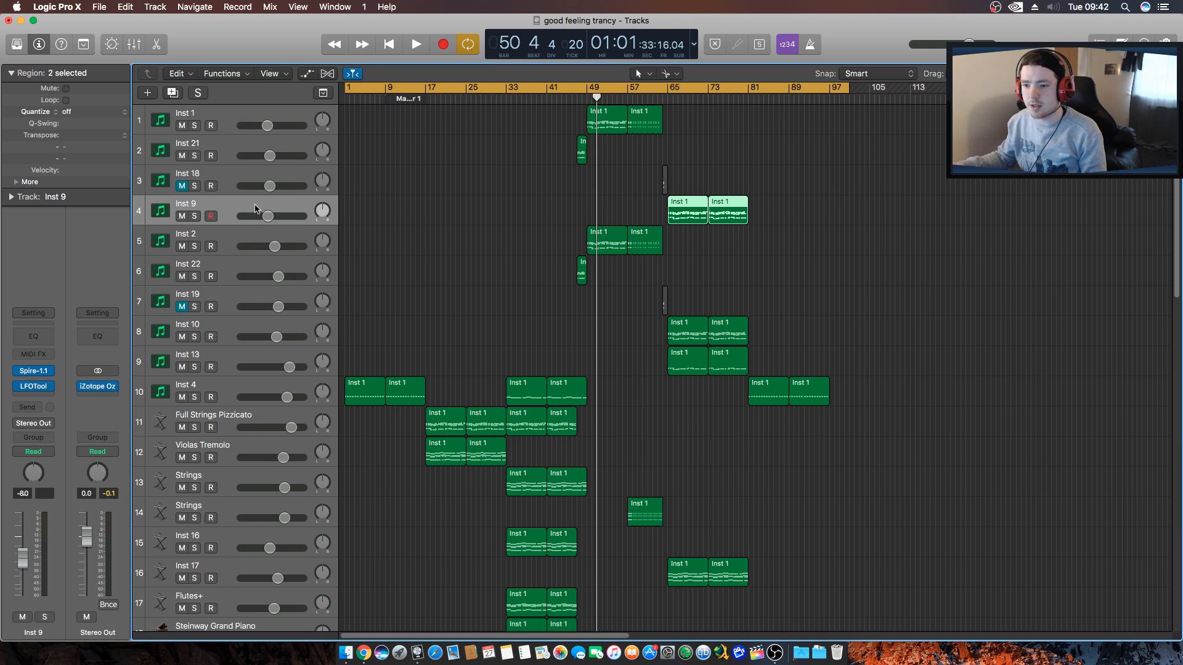
pyautogui.click(278, 335)
pyautogui.click(406, 310)
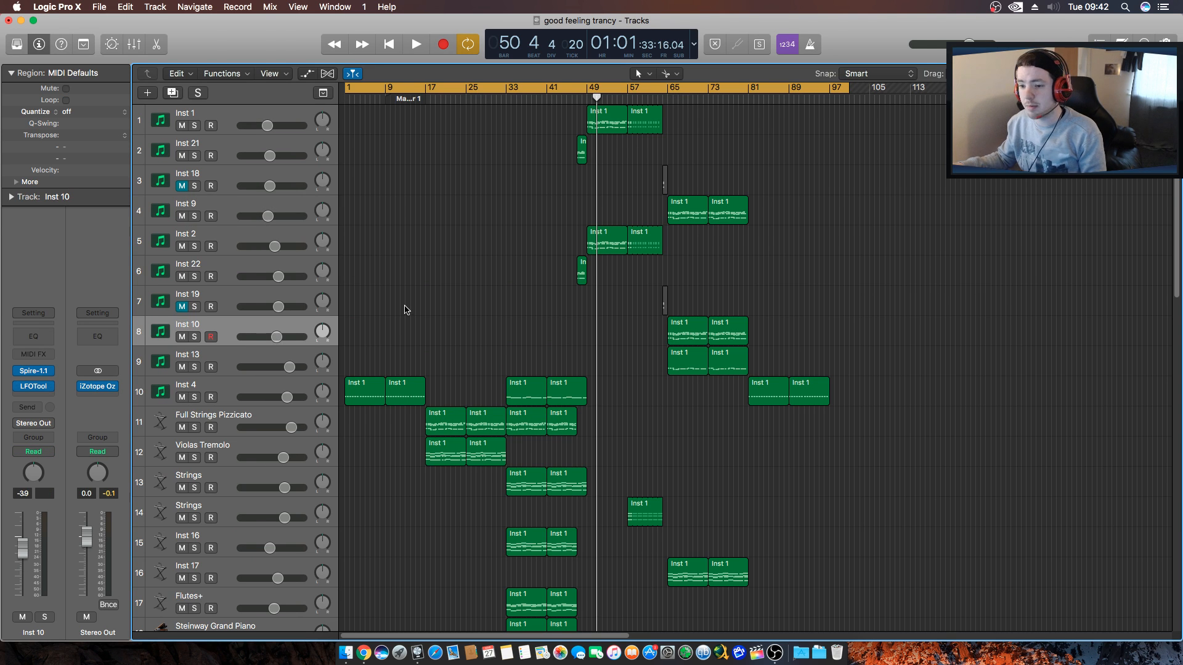
pyautogui.click(282, 355)
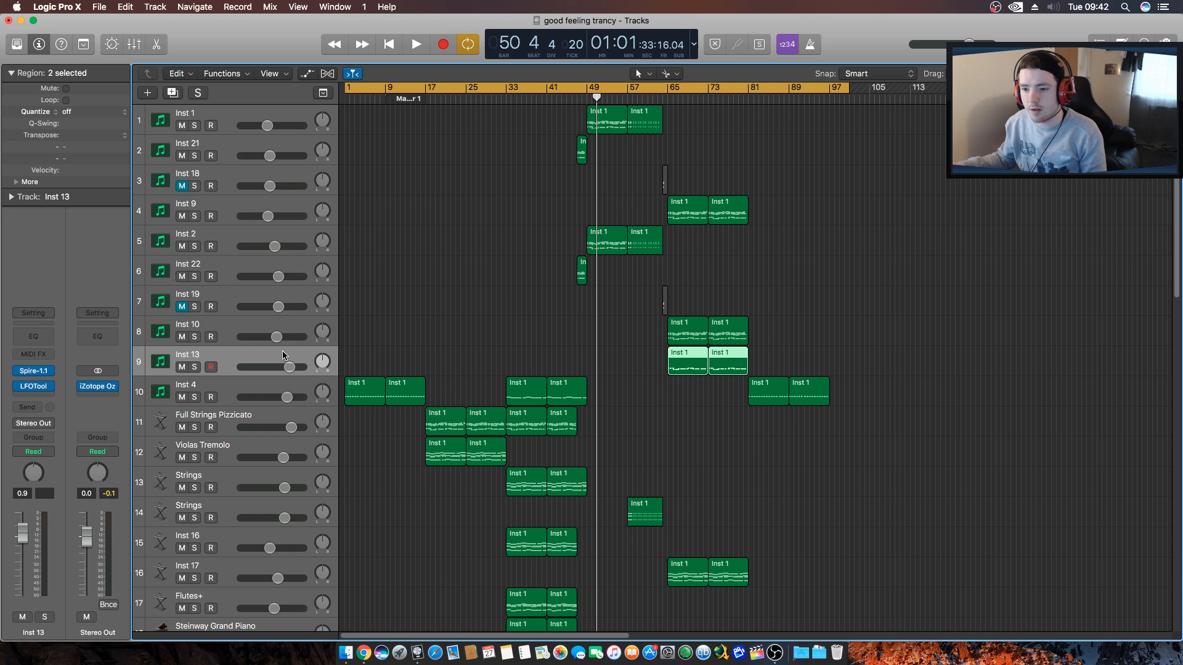
pyautogui.click(508, 284)
pyautogui.scroll(-2, 648, 384)
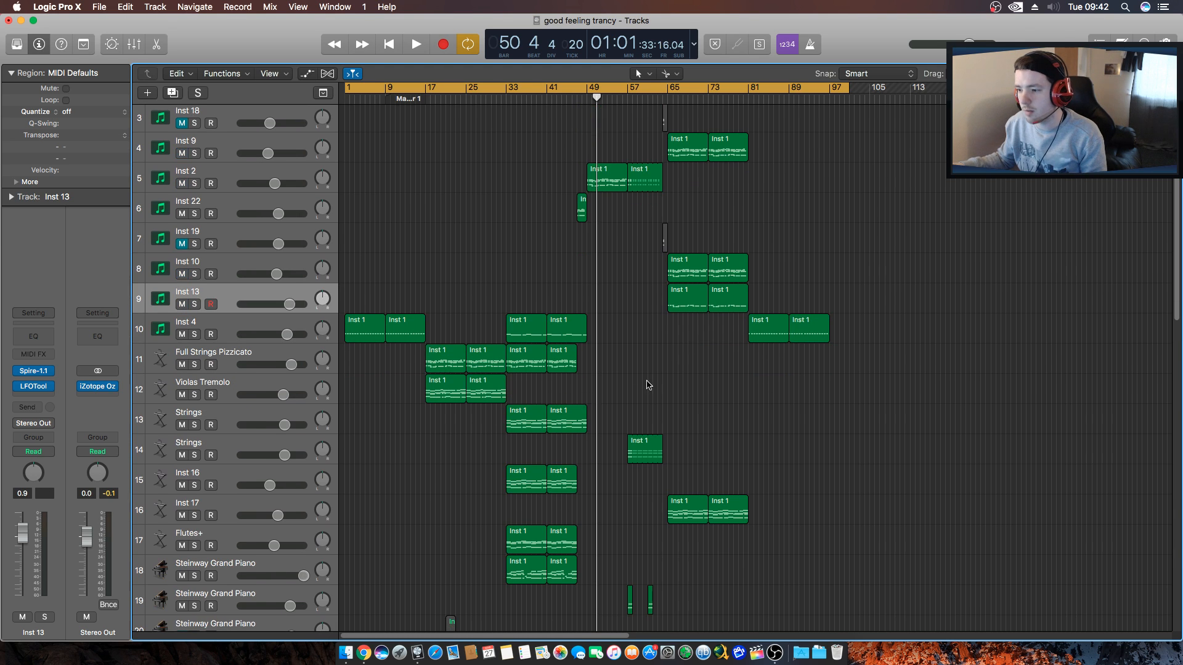
# Move the playhead to bar 45, inspect the iZotope Ozone 7 Maximizer on the Stereo Out channel, and close the plug-in window.
pyautogui.click(565, 101)
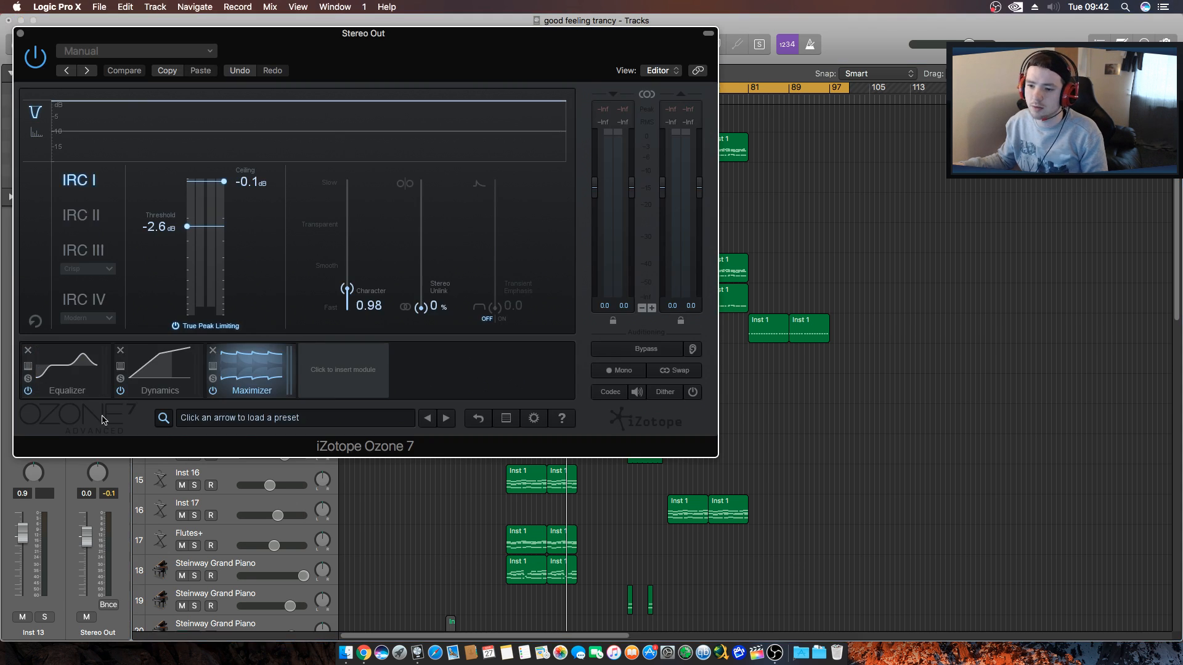
pyautogui.click(21, 34)
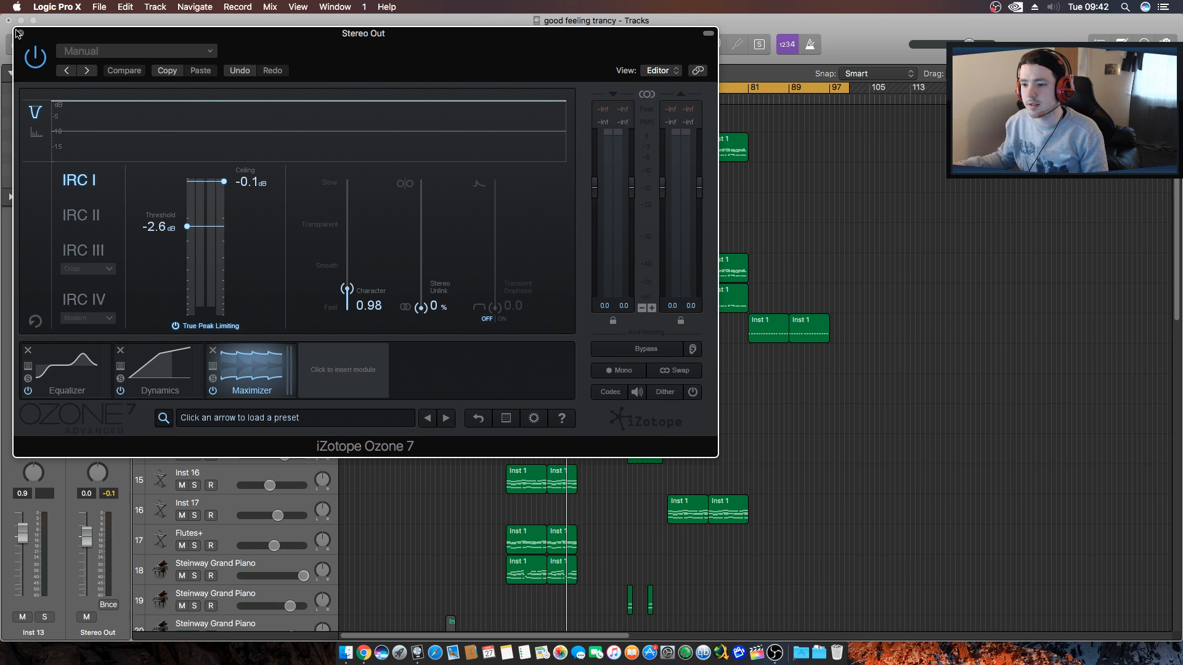
# Review the Equalizer, Dynamics and Maximizer modules of Ozone 7 on the Stereo Out channel and close the plug-in window.
pyautogui.click(65, 377)
pyautogui.click(141, 382)
pyautogui.click(231, 402)
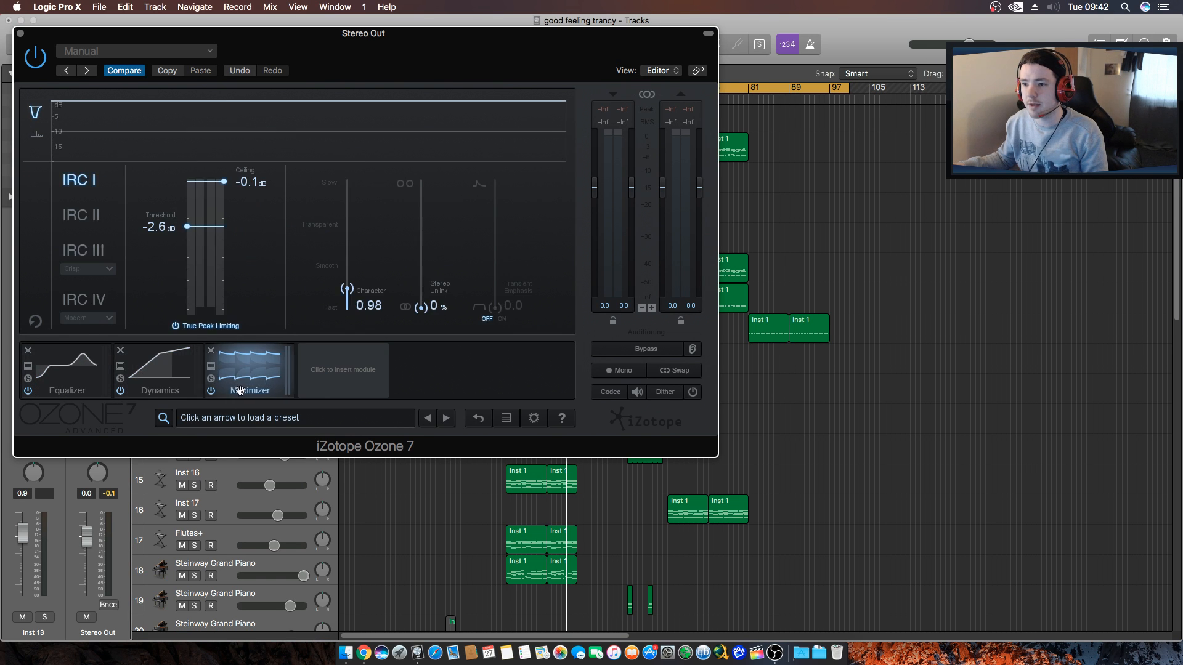
pyautogui.click(20, 33)
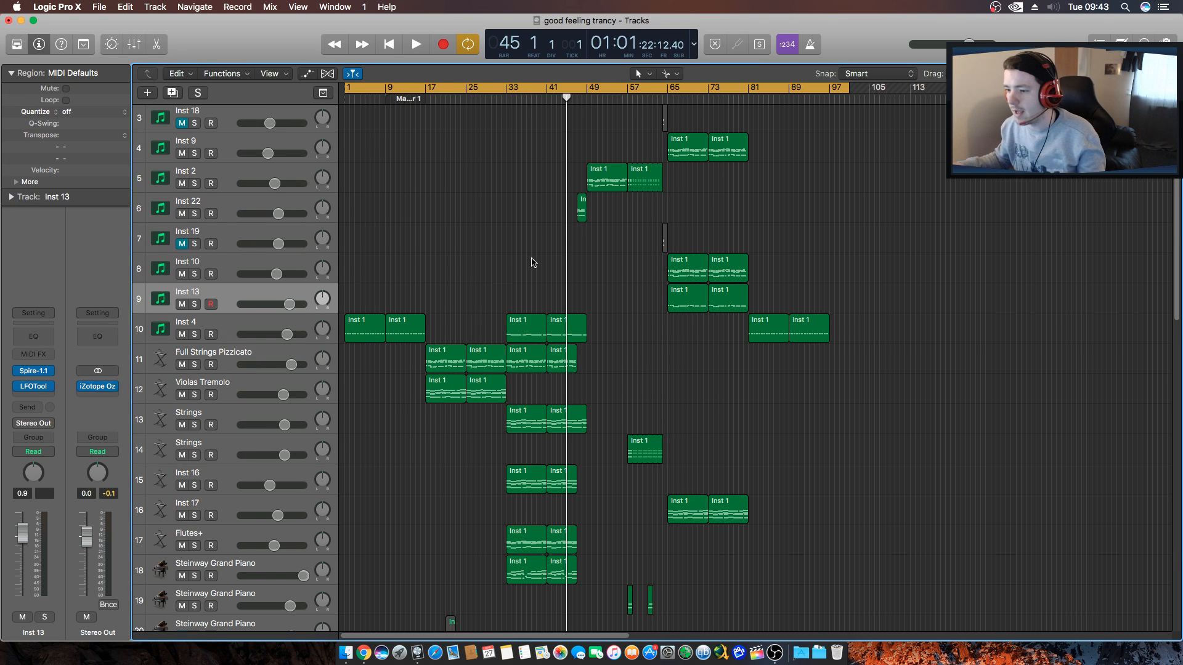
# Move the playhead to bar 33 and listen briefly to the full mix from there.
pyautogui.click(516, 97)
pyautogui.click(506, 99)
pyautogui.press('space')
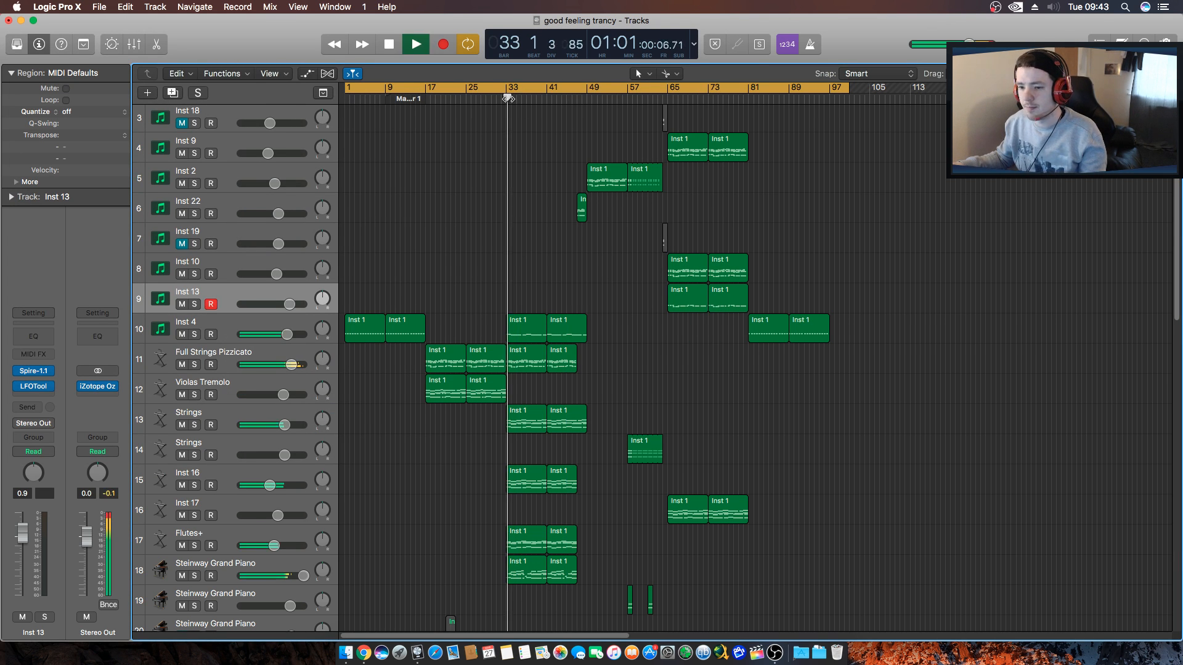
pyautogui.press('space')
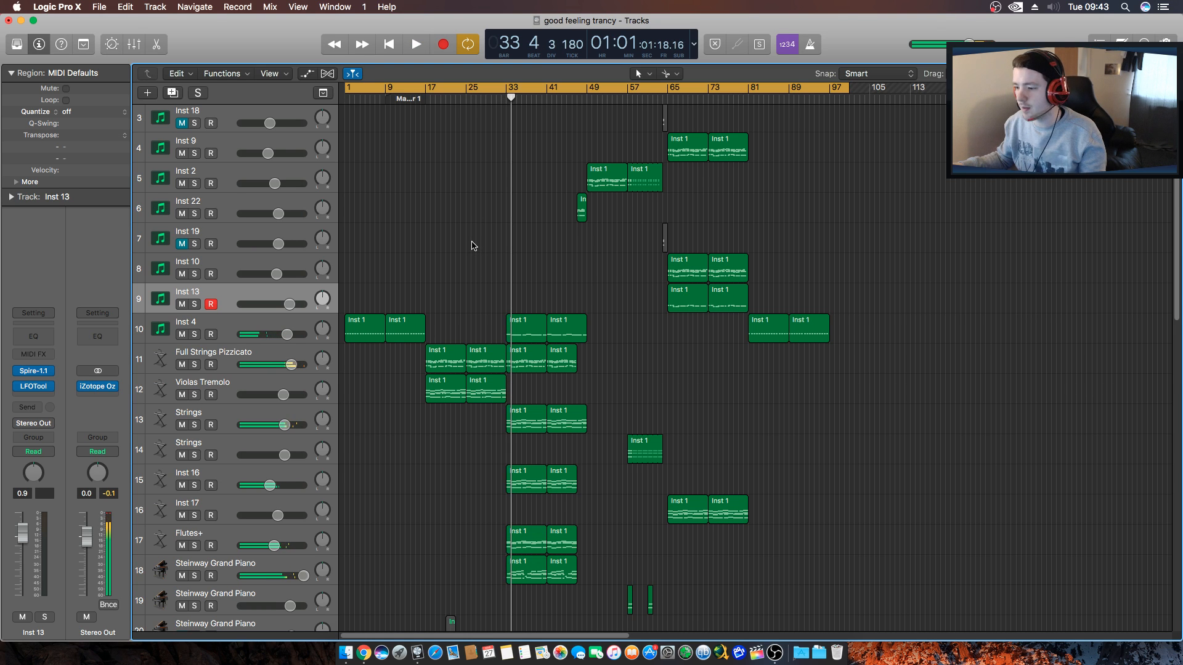
# Compare the channel strips of the Full Strings Pizzicato and Violas Tremolo tracks.
pyautogui.scroll(-2, 455, 244)
pyautogui.click(248, 297)
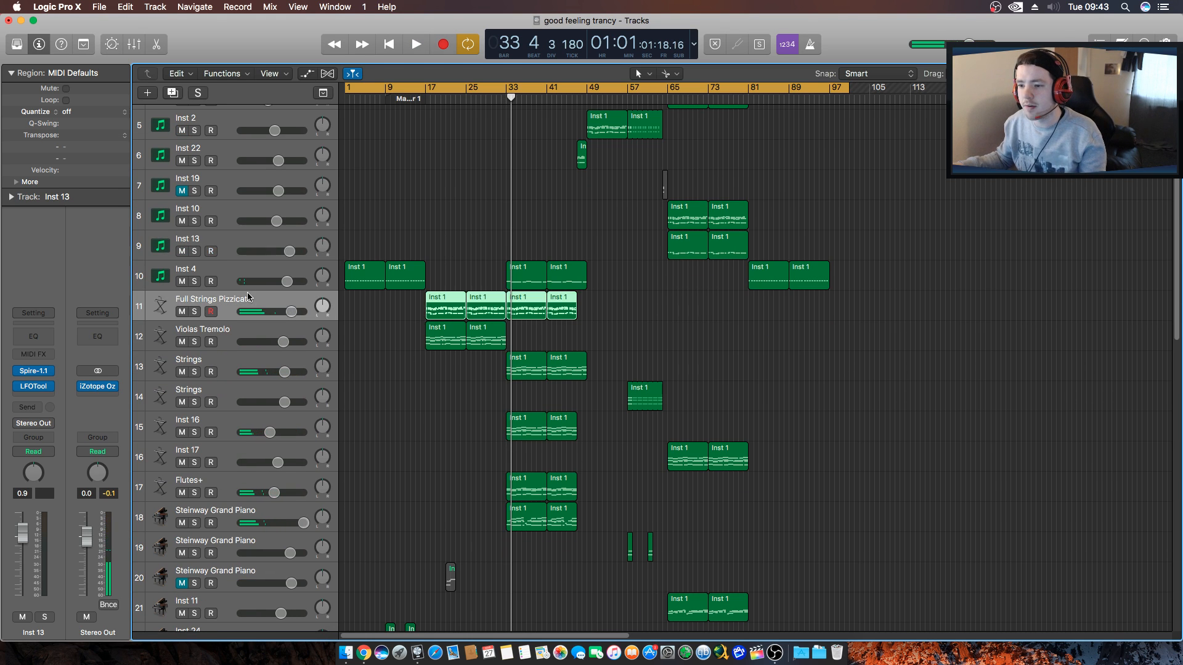
pyautogui.click(245, 338)
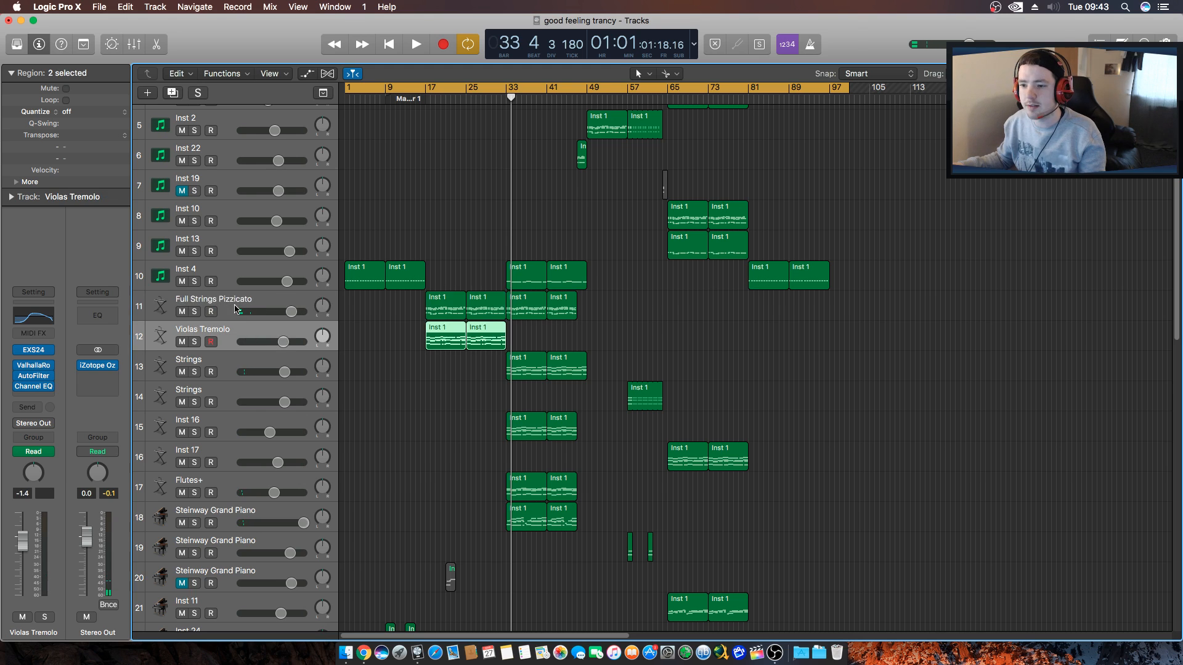
pyautogui.press('Up')
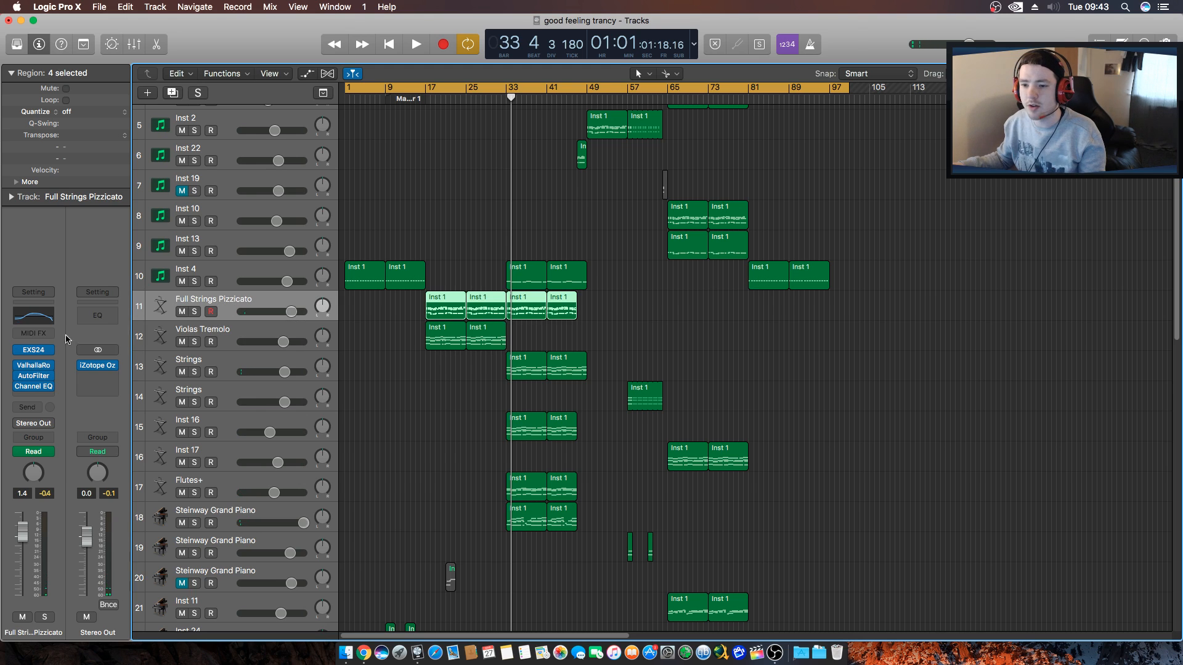
pyautogui.click(241, 328)
pyautogui.click(225, 307)
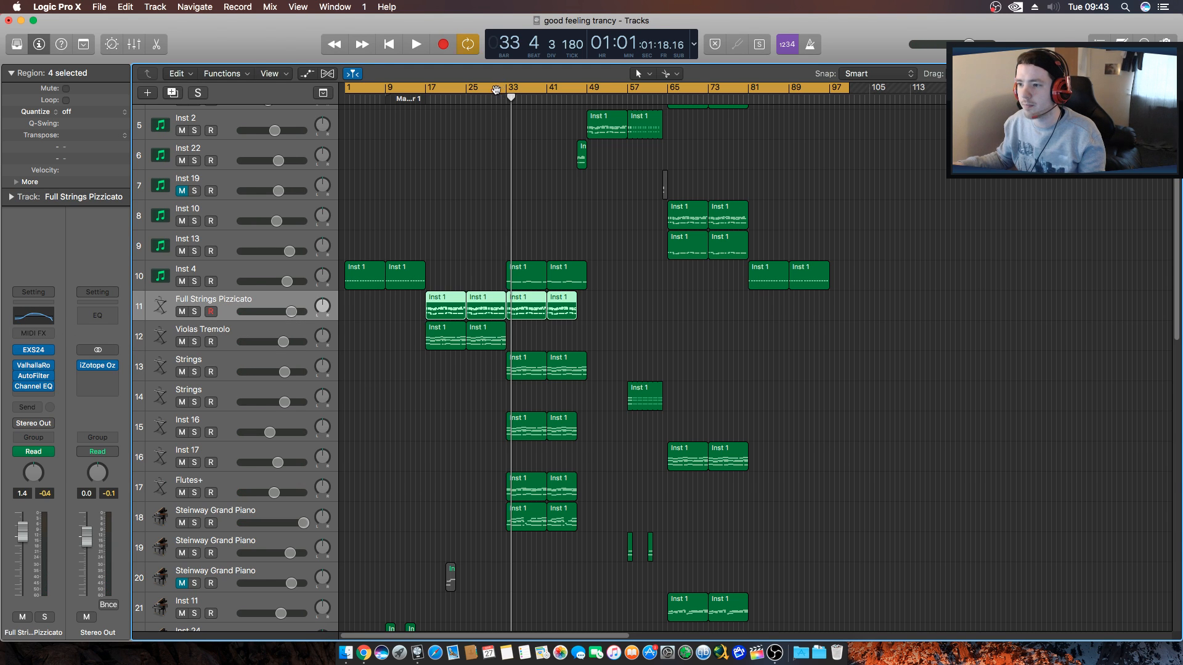
# Set the cycle range to bars 17 to 49, solo the Full Strings Pizzicato track and play it.
pyautogui.moveTo(429, 90); pyautogui.dragTo(586, 102)
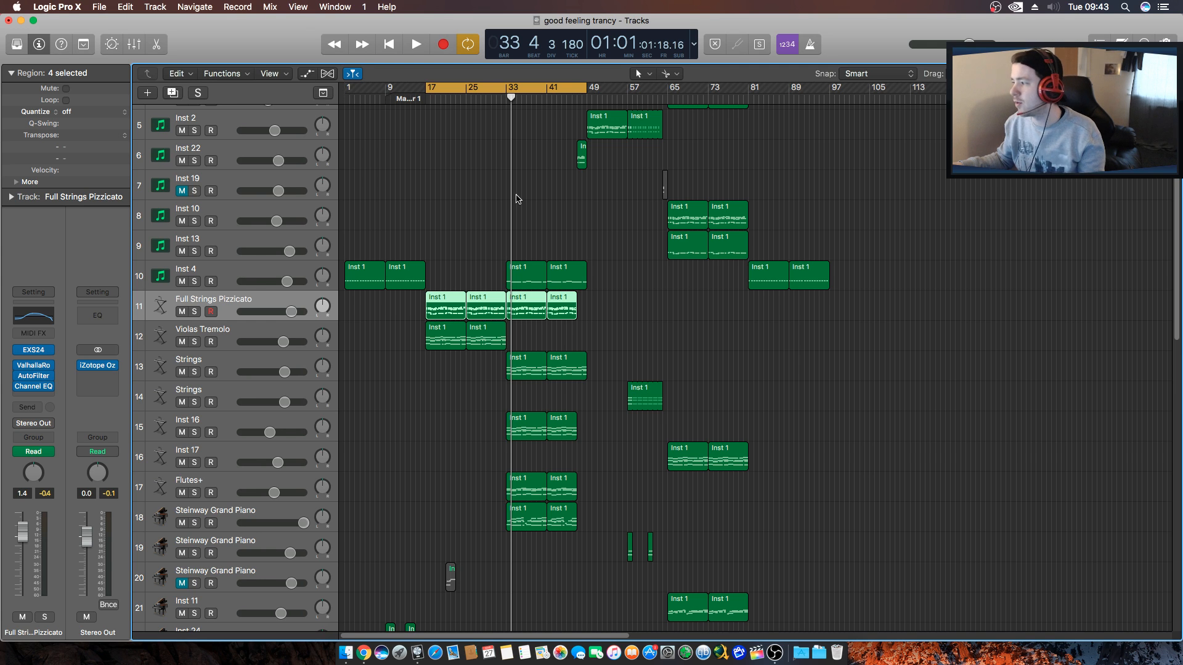
pyautogui.click(254, 331)
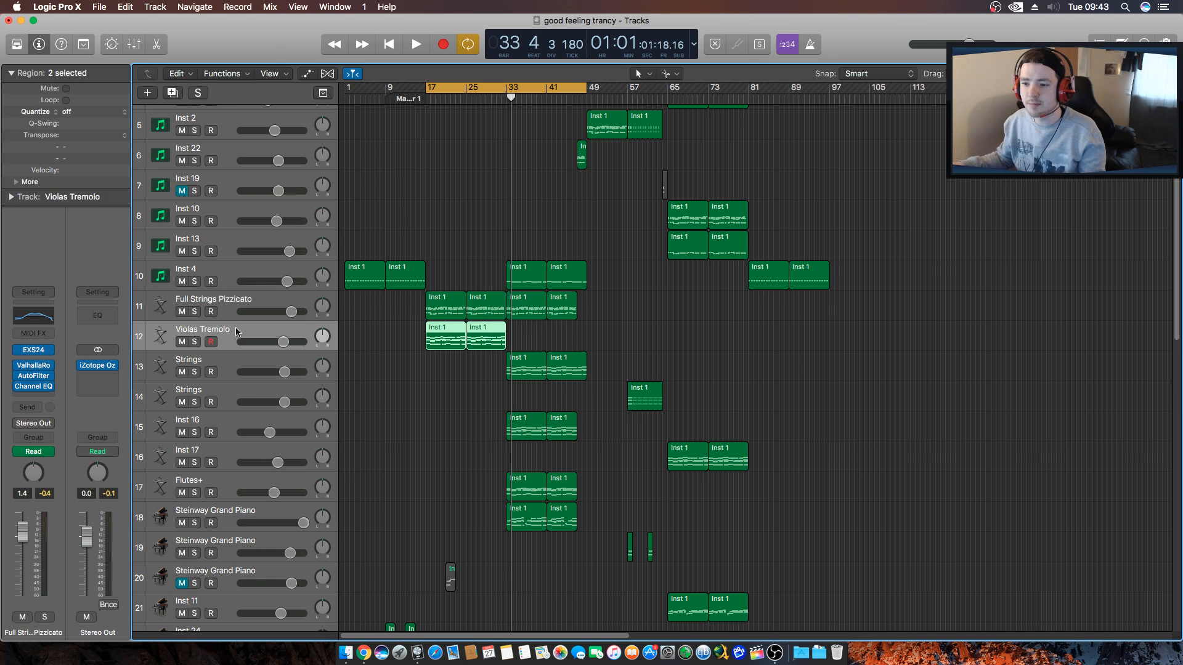
pyautogui.click(220, 303)
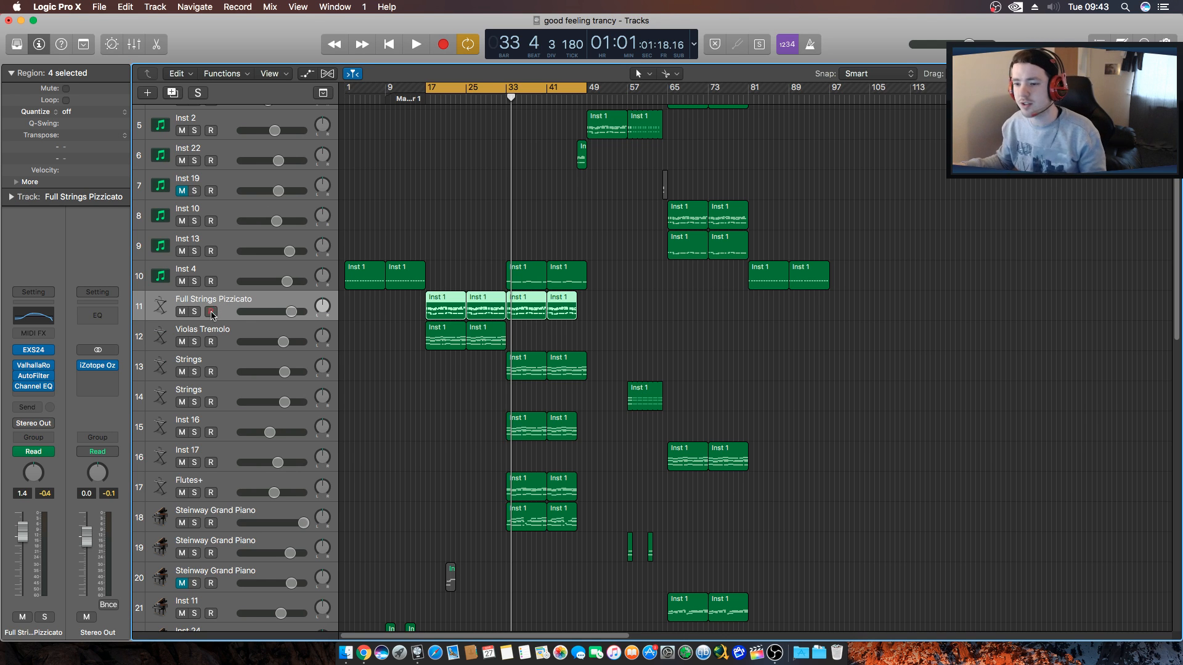
pyautogui.click(195, 313)
pyautogui.click(421, 191)
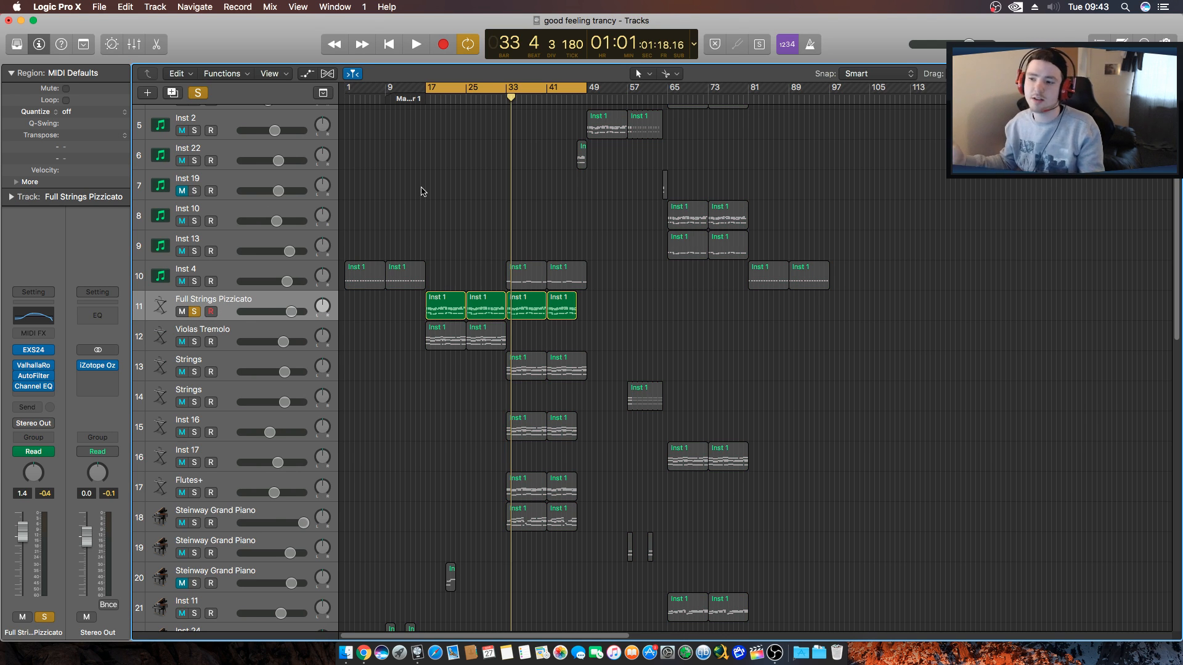
pyautogui.press('space')
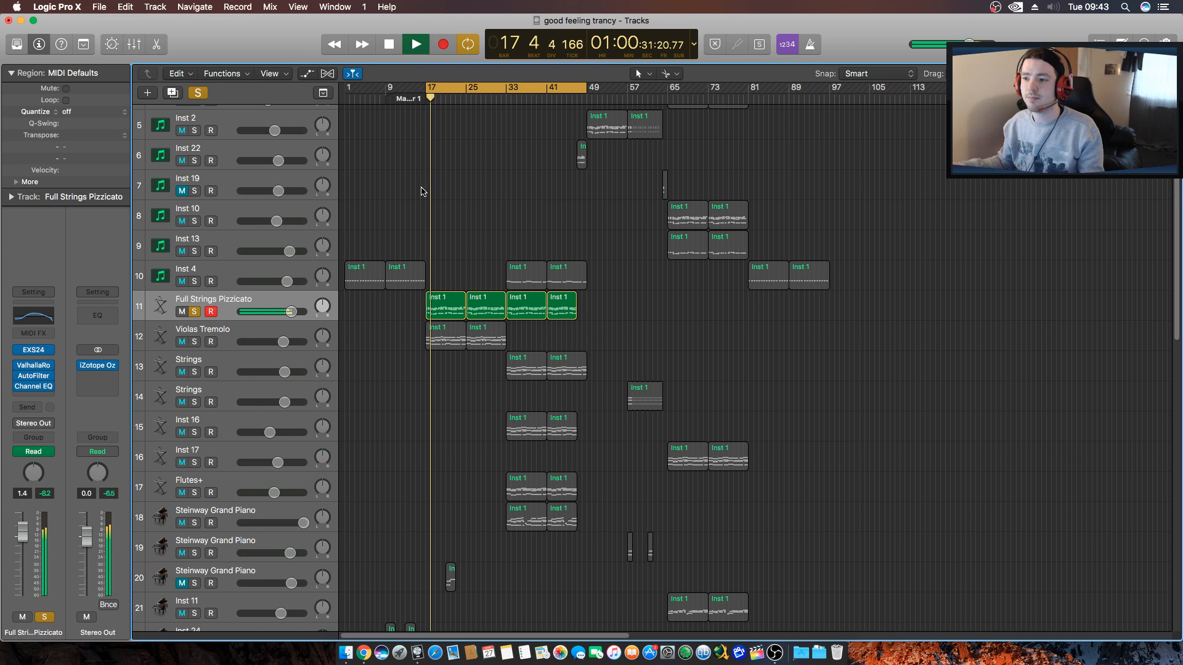
# Show the track automation, add the Violas Tremolo track to the solo and stop playback after listening to both.
pyautogui.press('a')
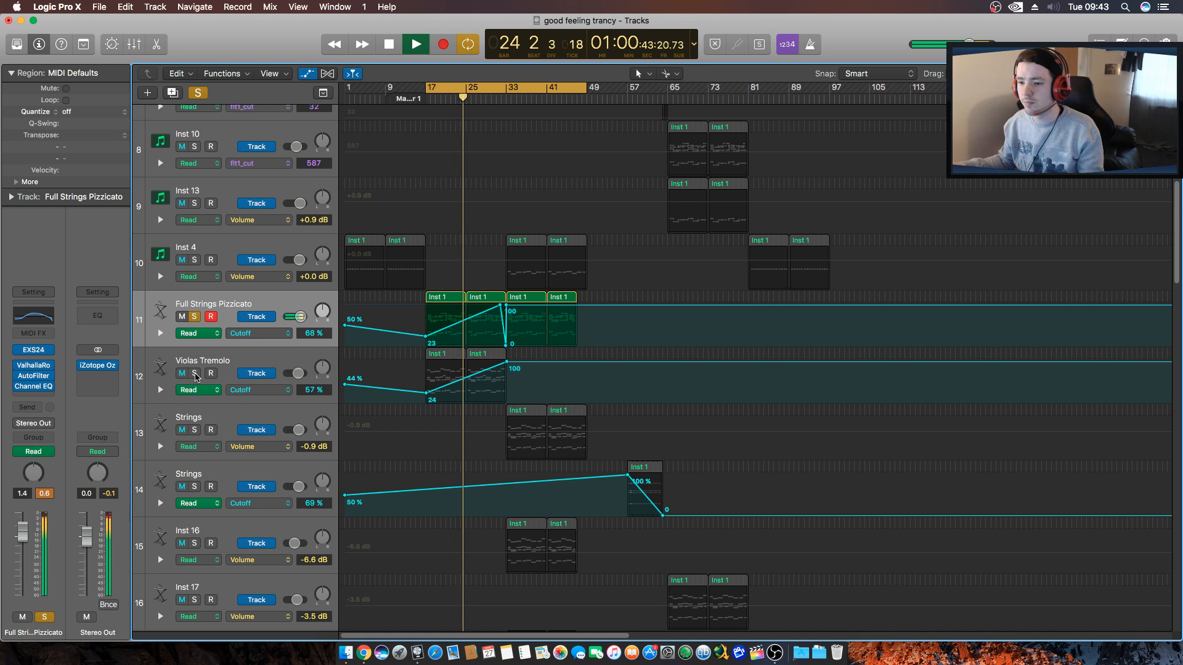
pyautogui.click(194, 374)
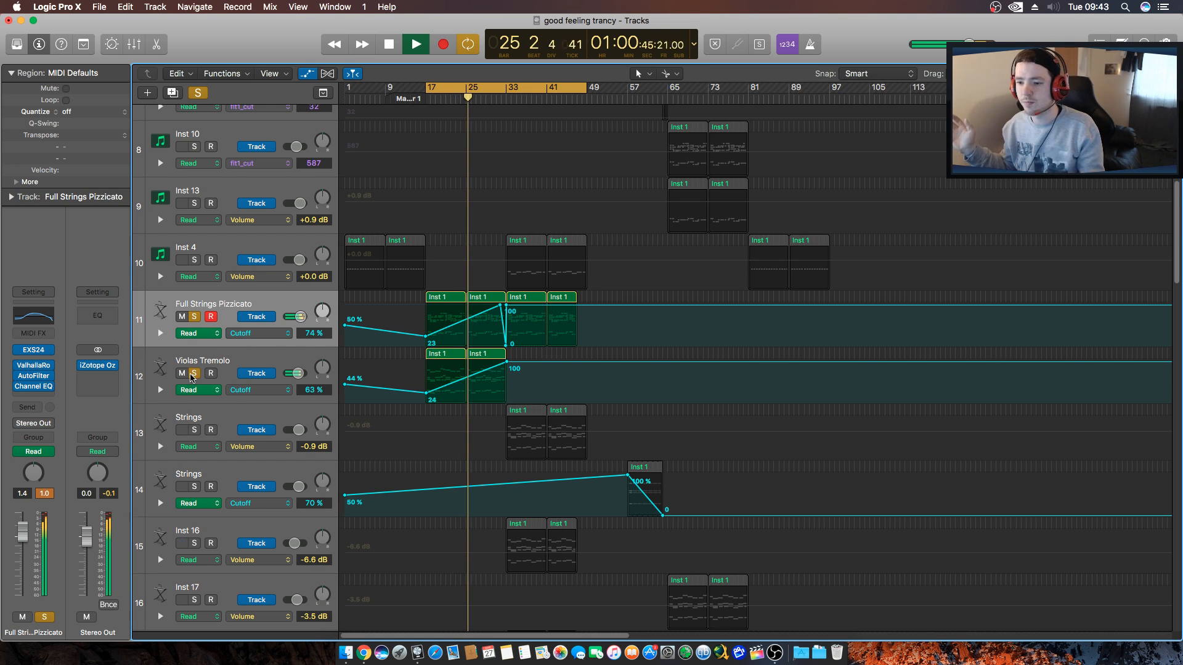
pyautogui.press('space')
# Listen to the Violas Tremolo track alone from bar 17 and inspect its ValhallaRoom reverb settings.
pyautogui.click(194, 318)
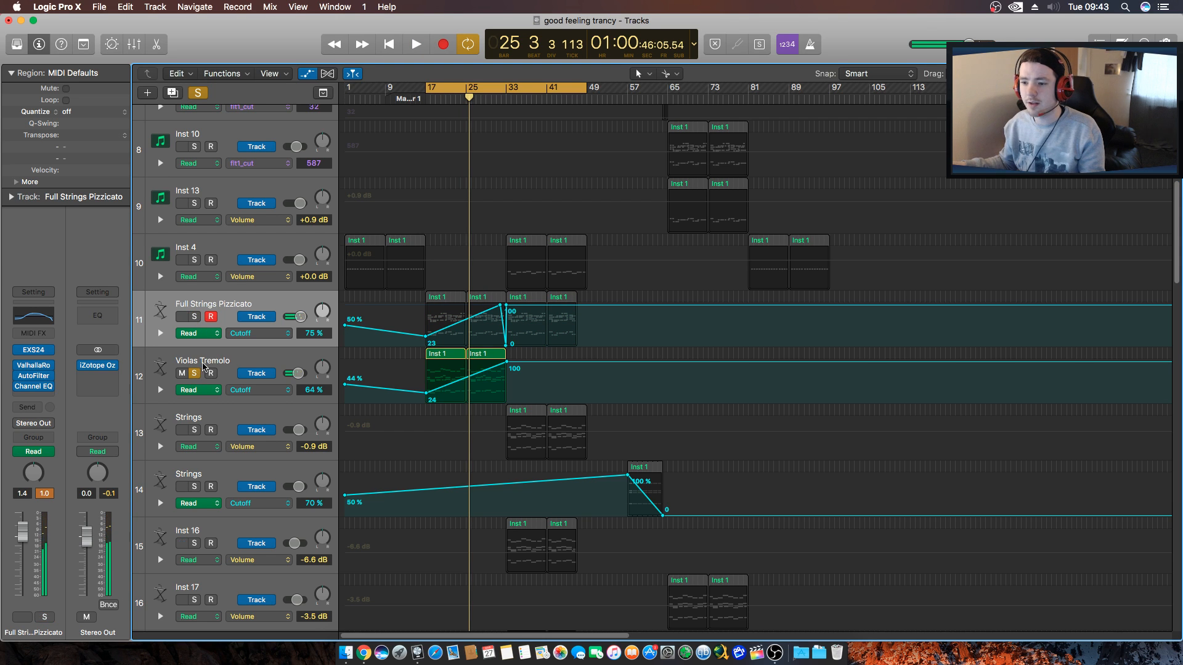
pyautogui.click(215, 364)
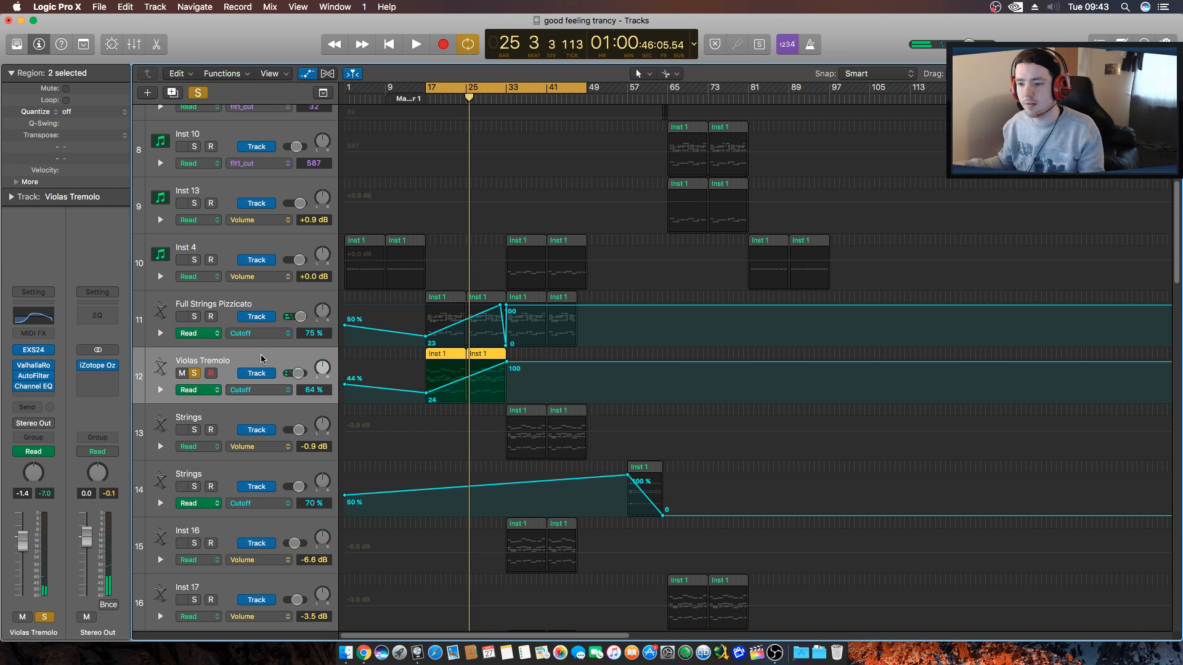
pyautogui.press('space')
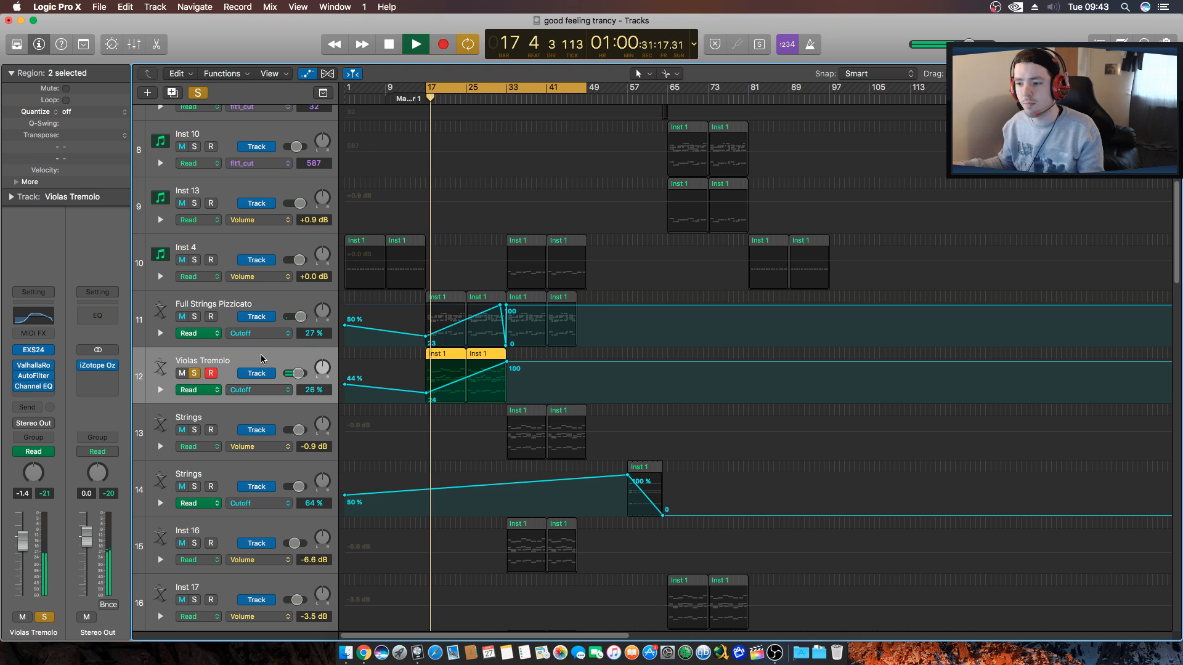
pyautogui.scroll(-1, 265, 358)
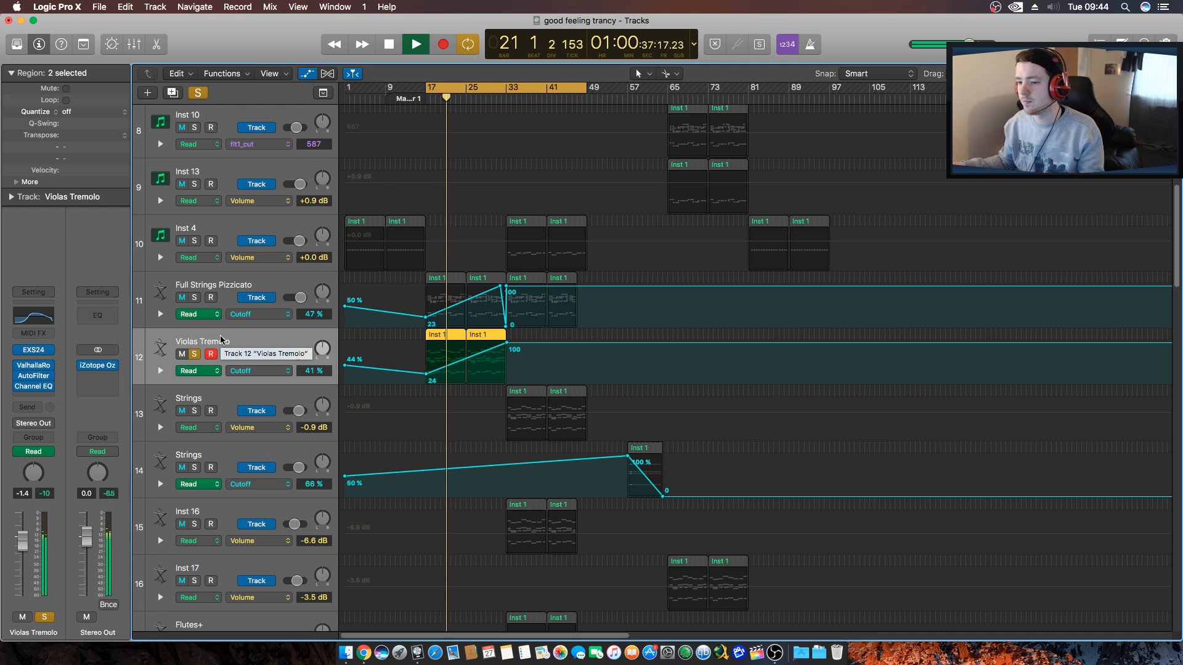
pyautogui.click(34, 366)
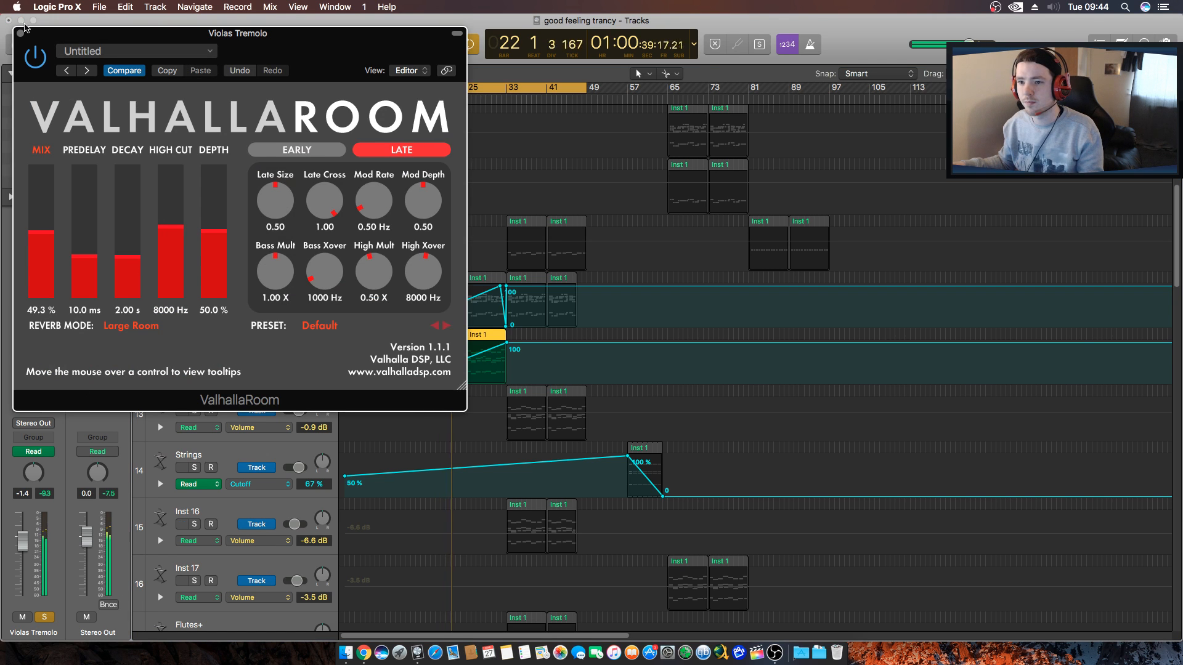
pyautogui.click(20, 34)
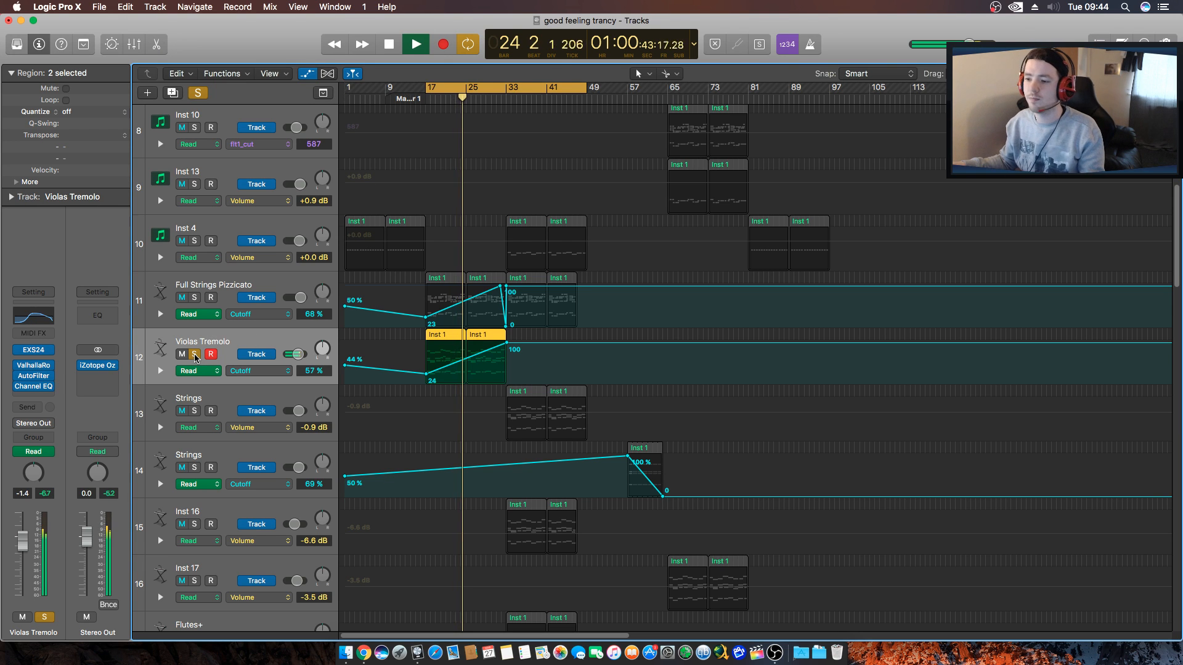
# Solo Full Strings Pizzicato alongside Violas Tremolo, listen to them together, stop playback and clear both solos.
pyautogui.click(194, 298)
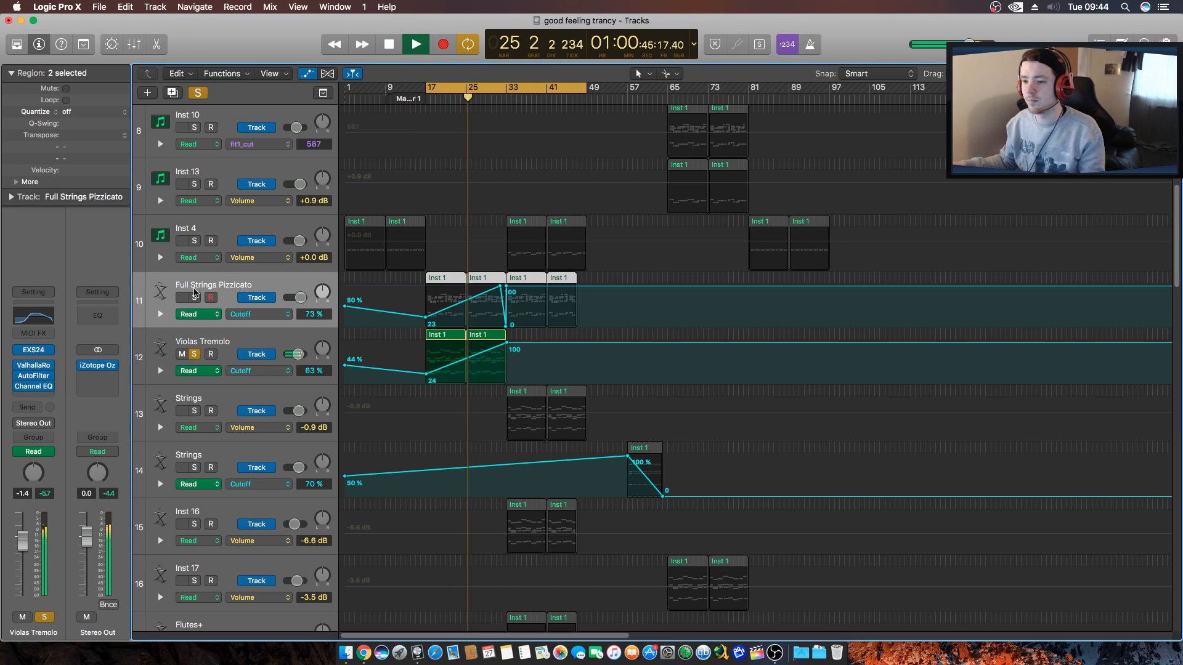
pyautogui.scroll(-1, 256, 382)
pyautogui.scroll(-1, 256, 382)
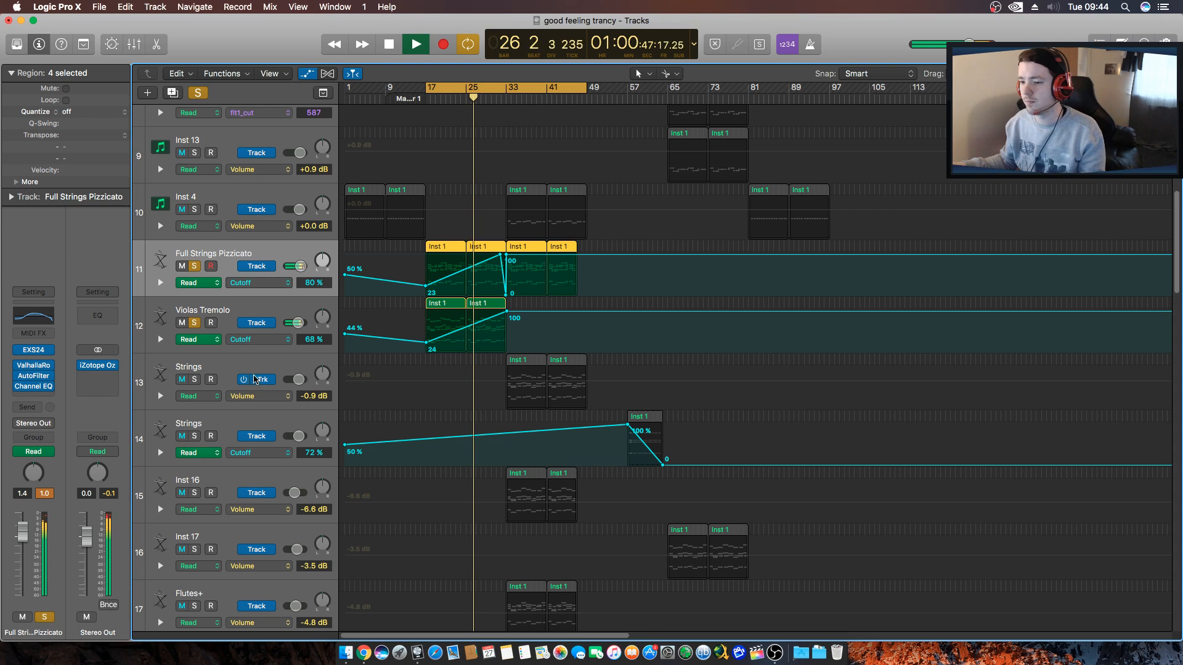
pyautogui.press('space')
pyautogui.click(194, 322)
pyautogui.click(196, 265)
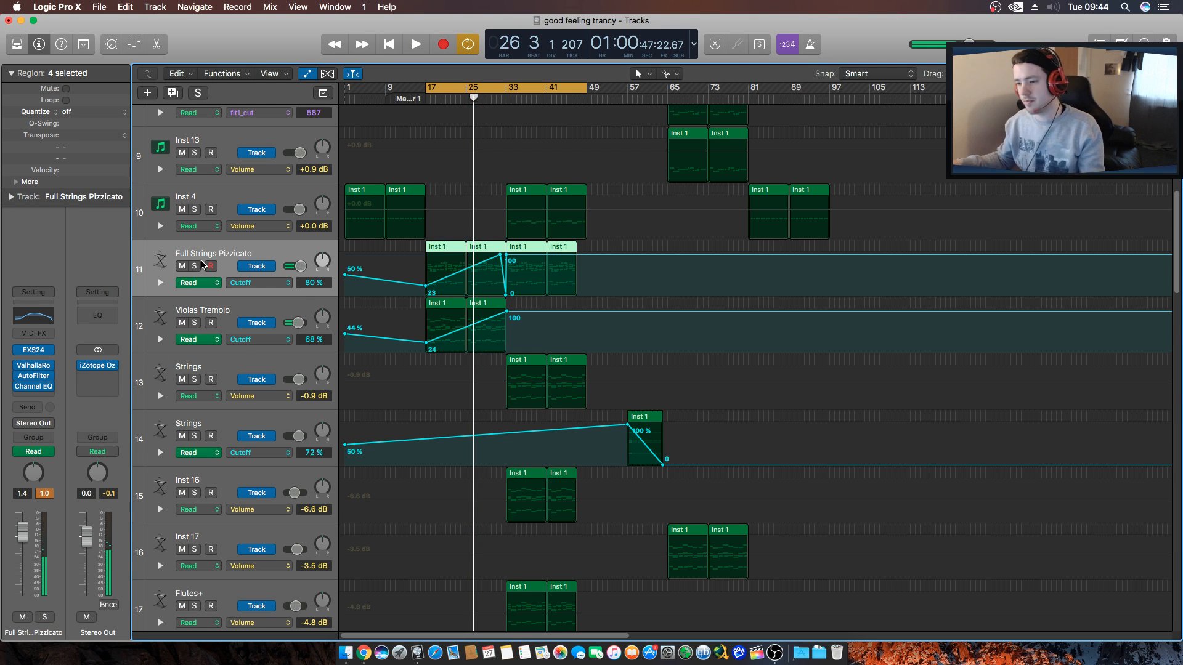
# Solo the Strings track 13 and listen to it from bar 33, restarting playback once.
pyautogui.click(194, 379)
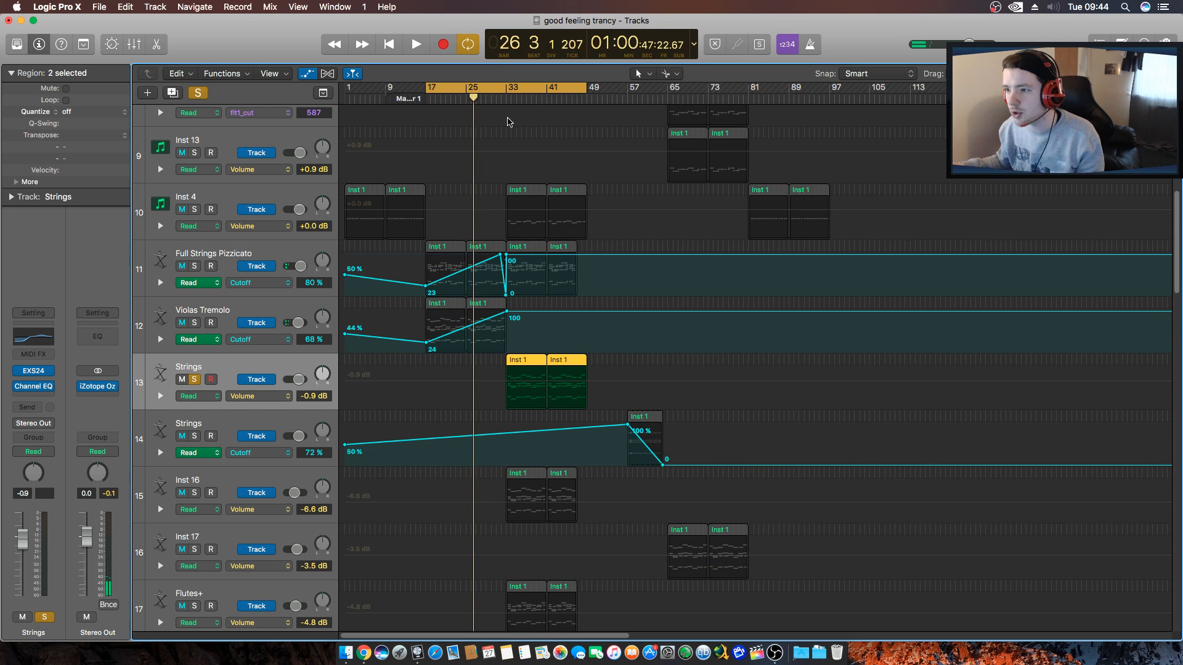
pyautogui.doubleClick(509, 97)
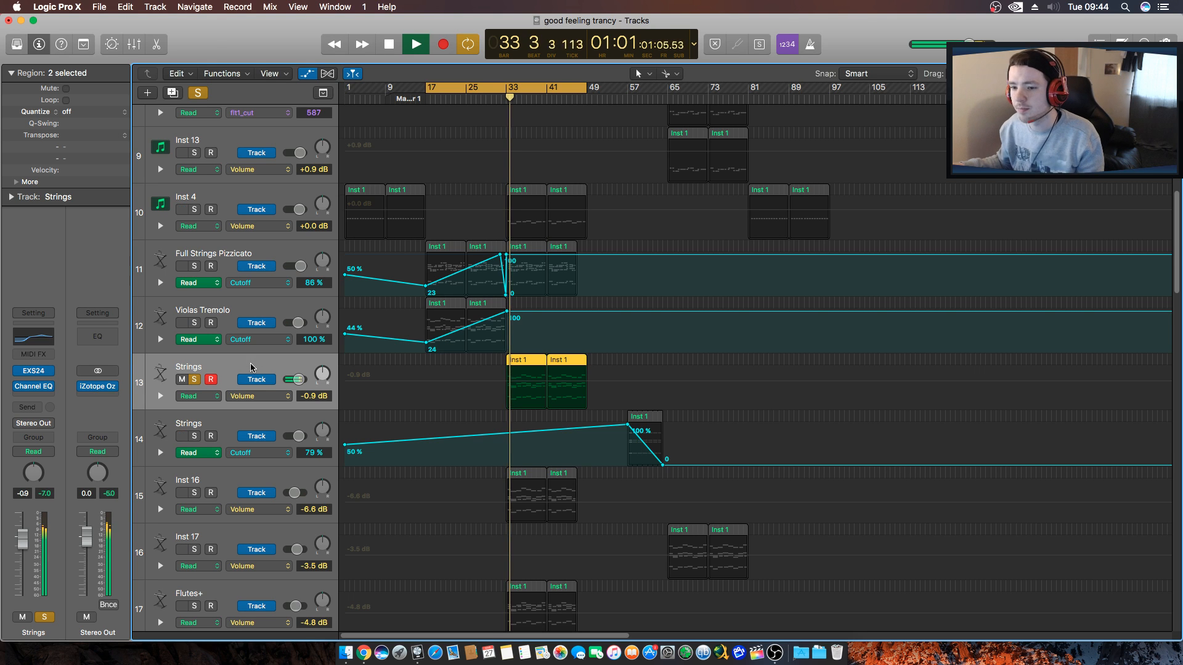
pyautogui.press('space')
pyautogui.moveTo(38, 374)
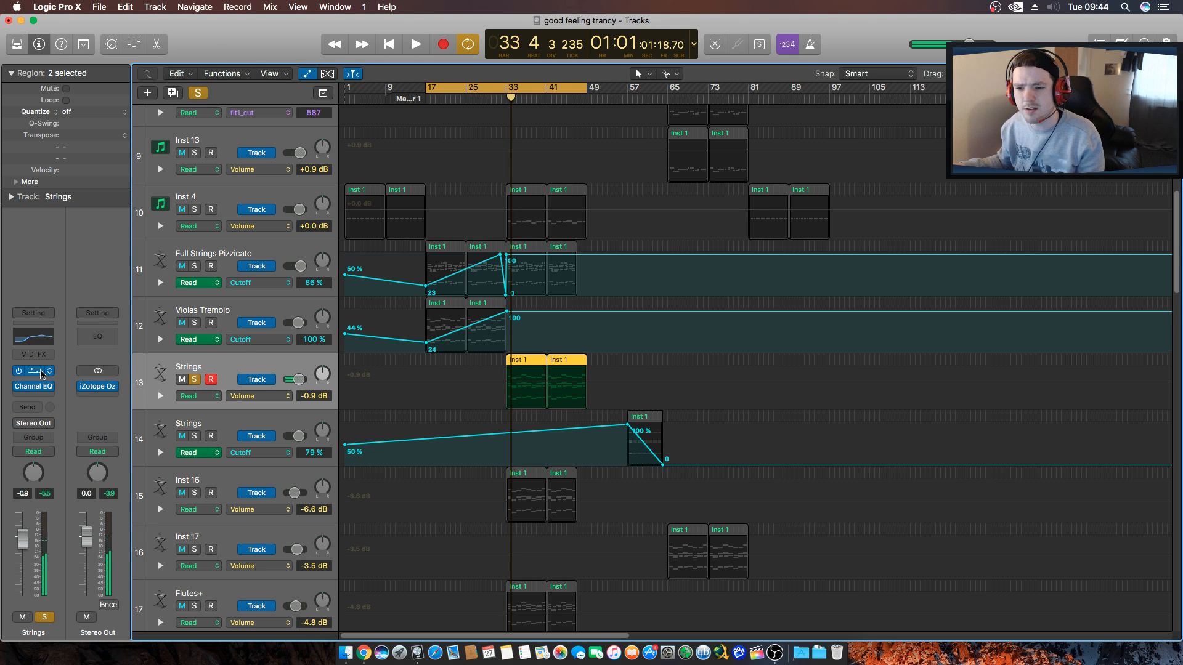
pyautogui.press('space')
pyautogui.click(508, 96)
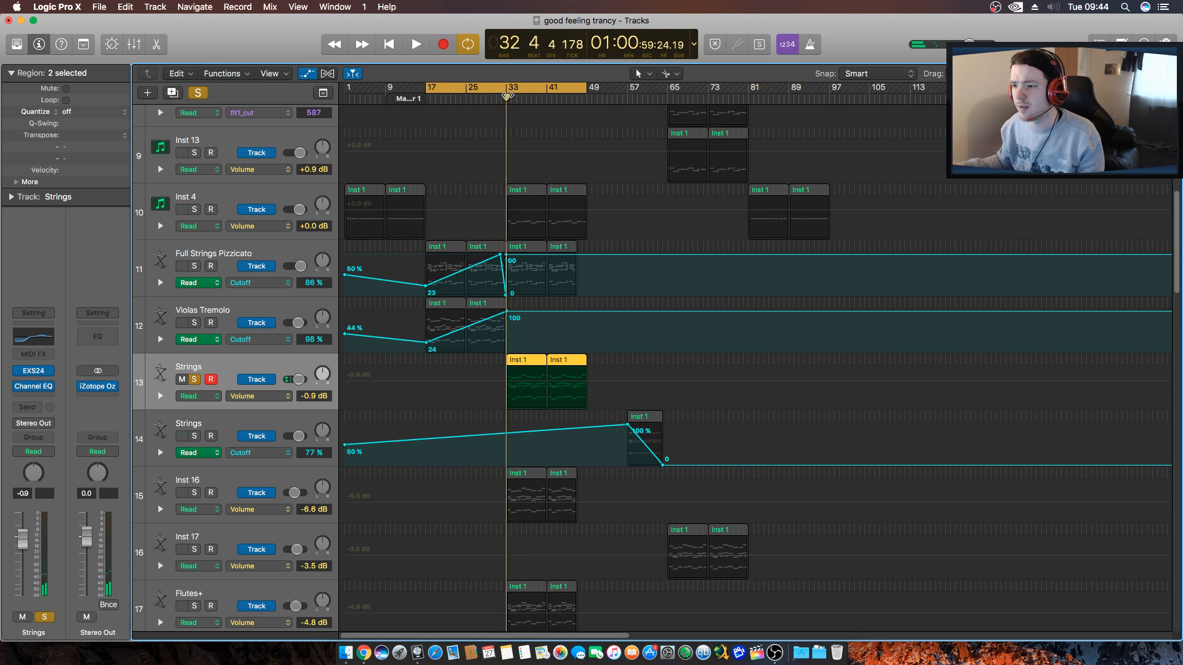
pyautogui.press('space')
pyautogui.scroll(-2, 395, 425)
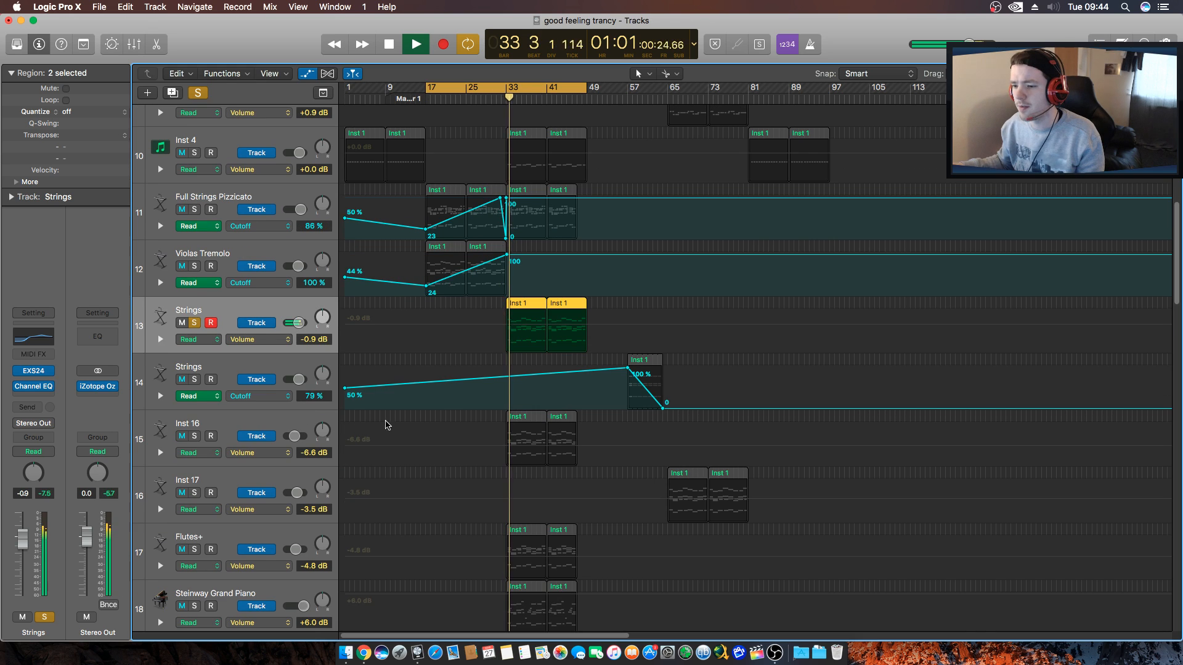
# Add Inst 16 to the soloed Strings track, listen to the two together, stop playback and clear both solos.
pyautogui.click(254, 424)
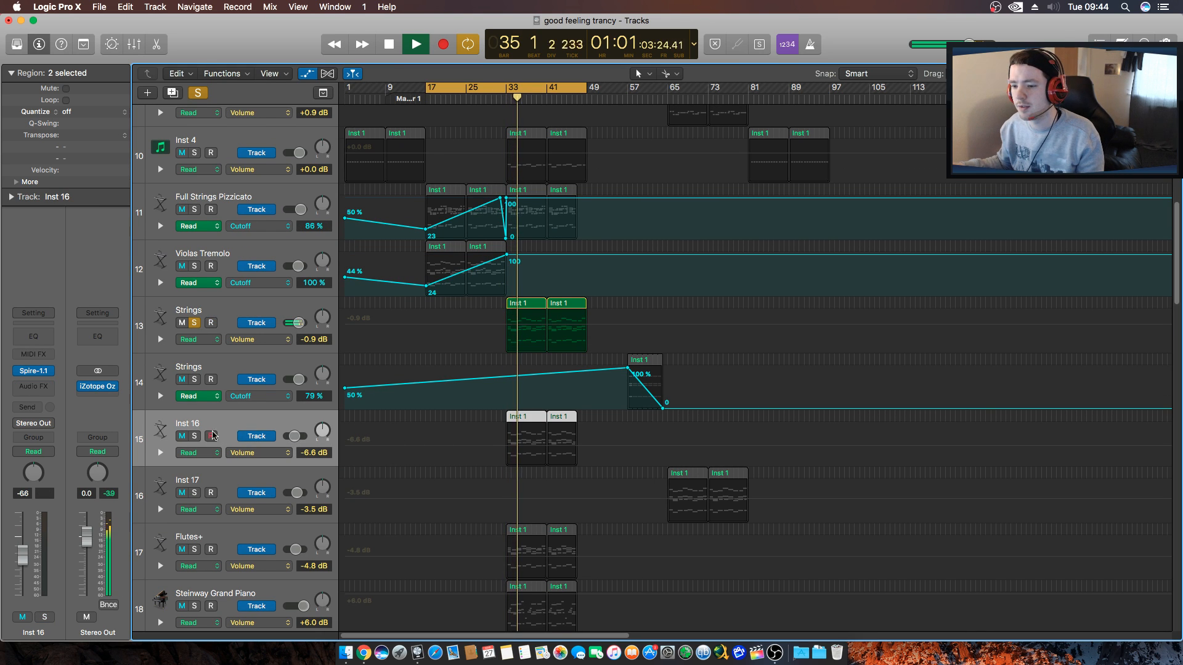
pyautogui.click(195, 436)
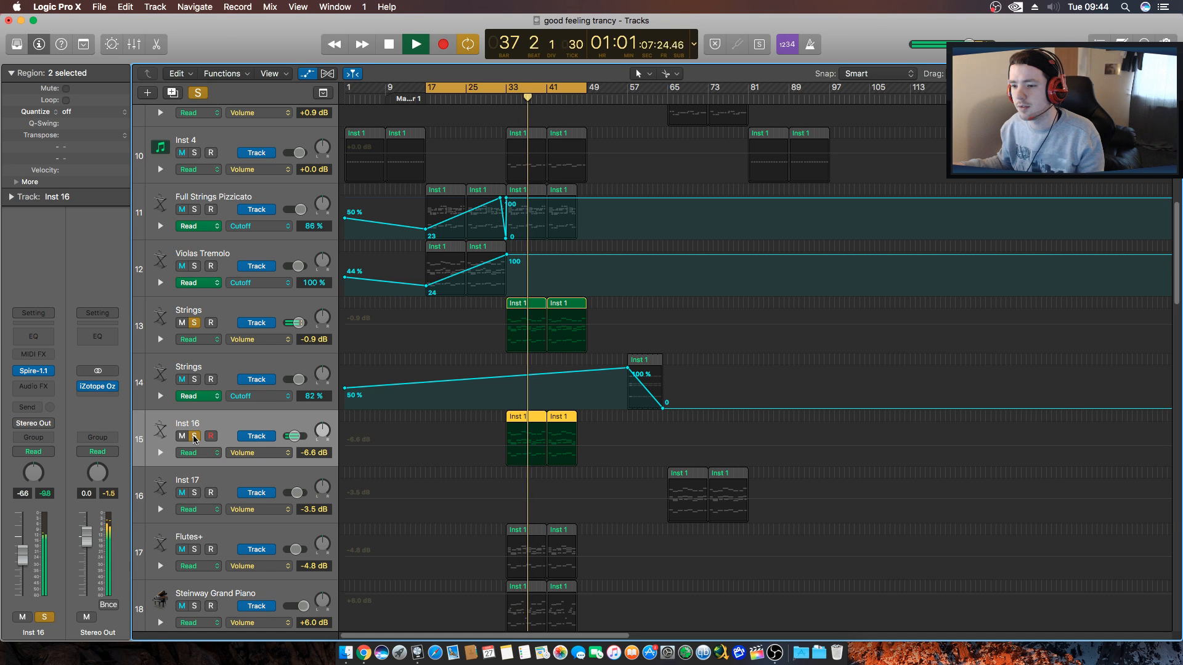
pyautogui.click(194, 323)
pyautogui.press('space')
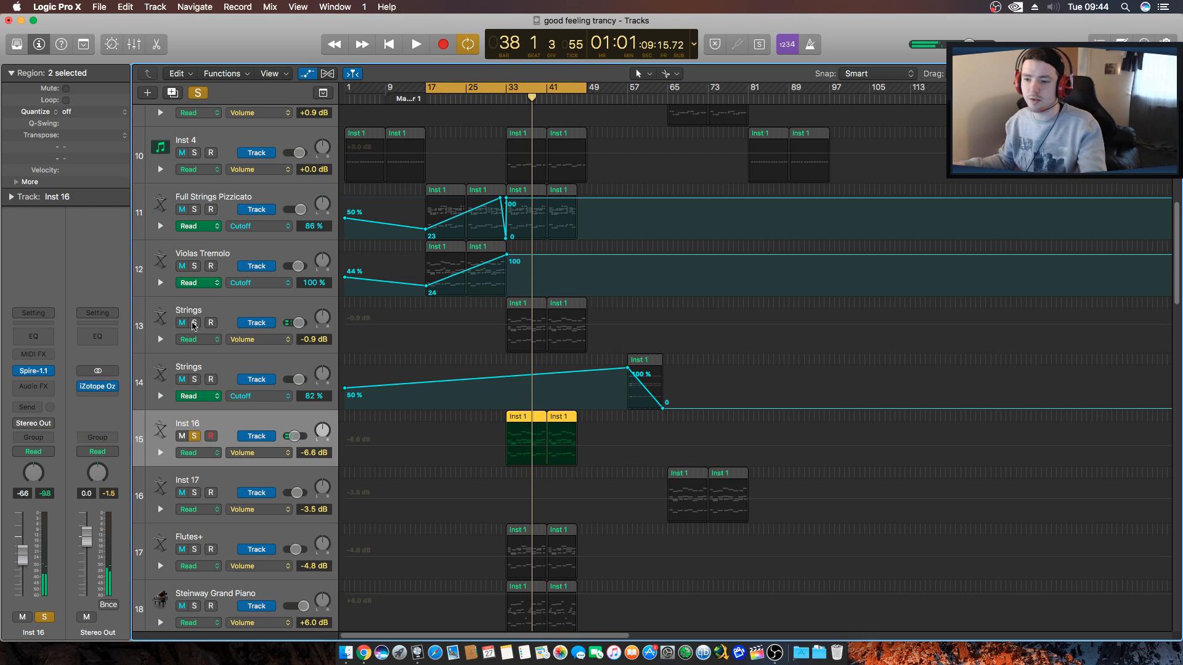
pyautogui.click(227, 534)
pyautogui.click(195, 435)
# Solo the Flutes+ track, play it, and clear its solo to hear it within the full mix.
pyautogui.scroll(-2, 226, 542)
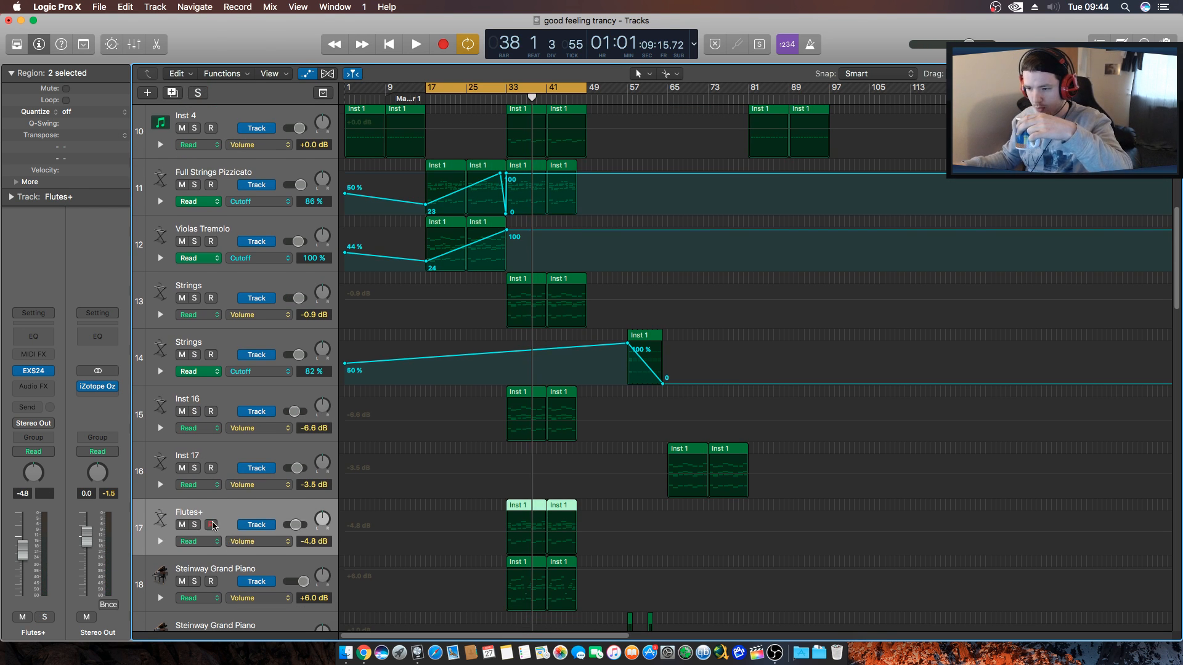
pyautogui.click(192, 525)
pyautogui.press('space')
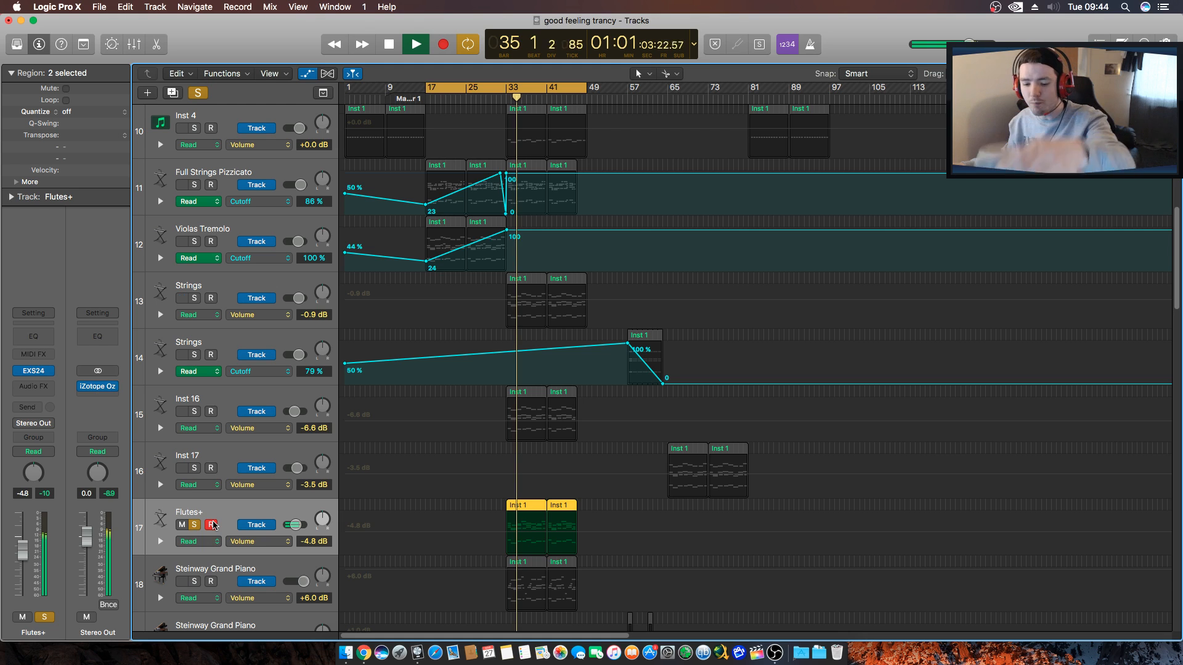
pyautogui.press('s')
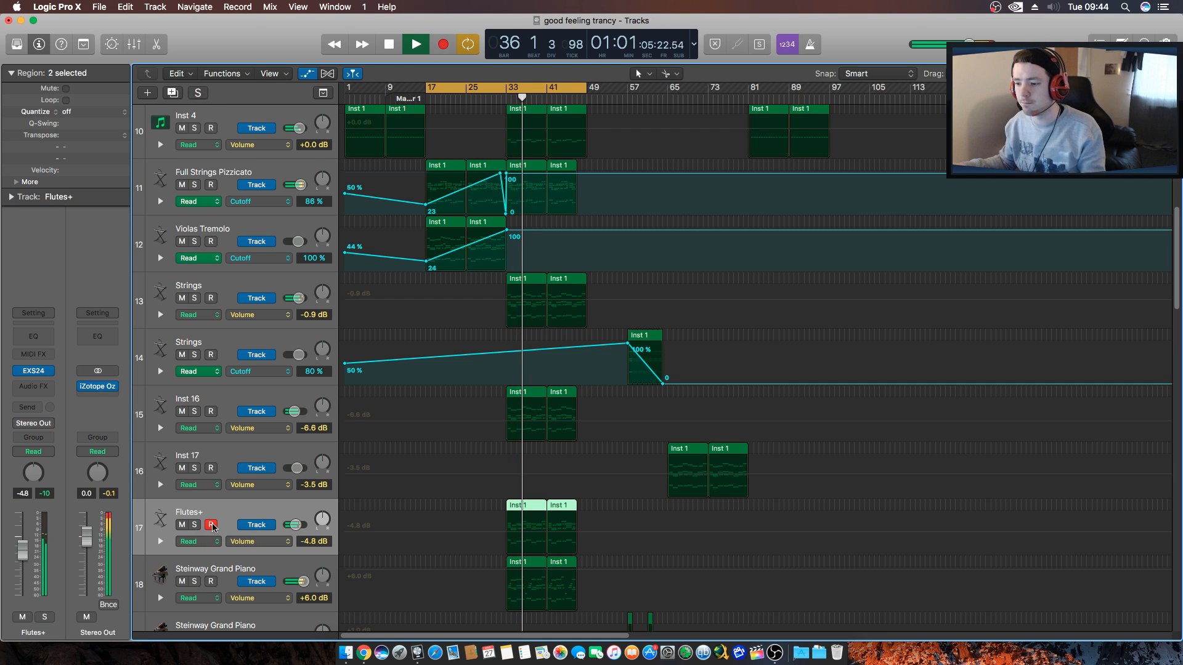
# Solo Steinway Grand Piano track 18, listen to it from bar 33, and stop playback.
pyautogui.press('space')
pyautogui.scroll(-3, 207, 531)
pyautogui.click(194, 524)
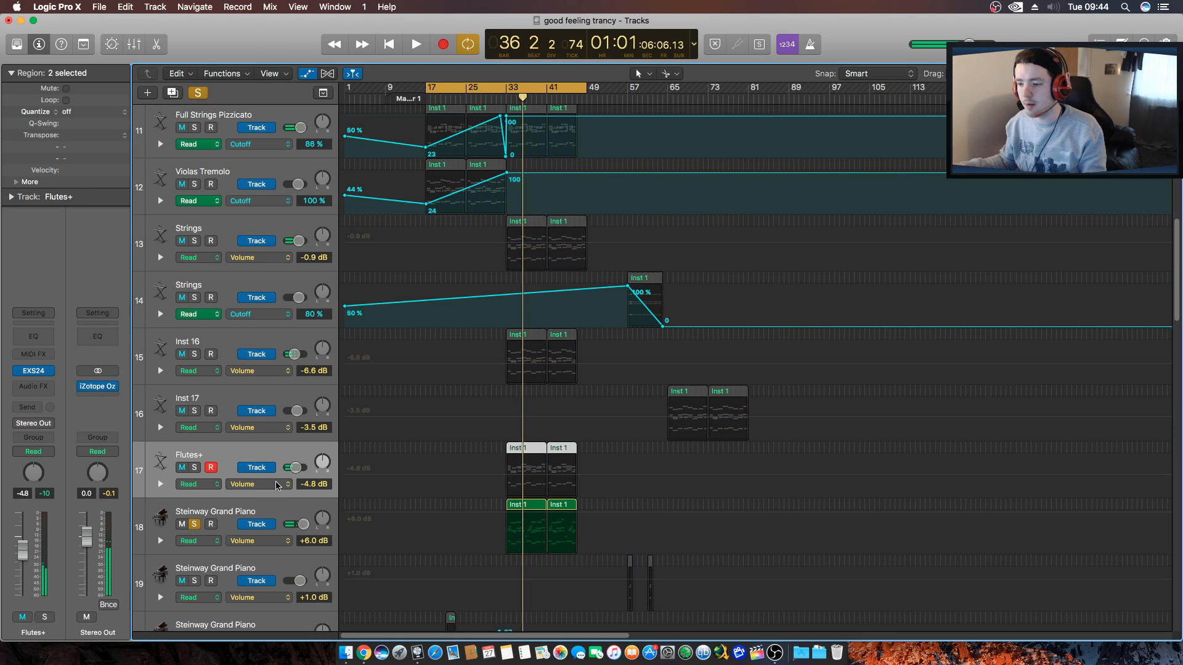
pyautogui.click(507, 98)
pyautogui.press('space')
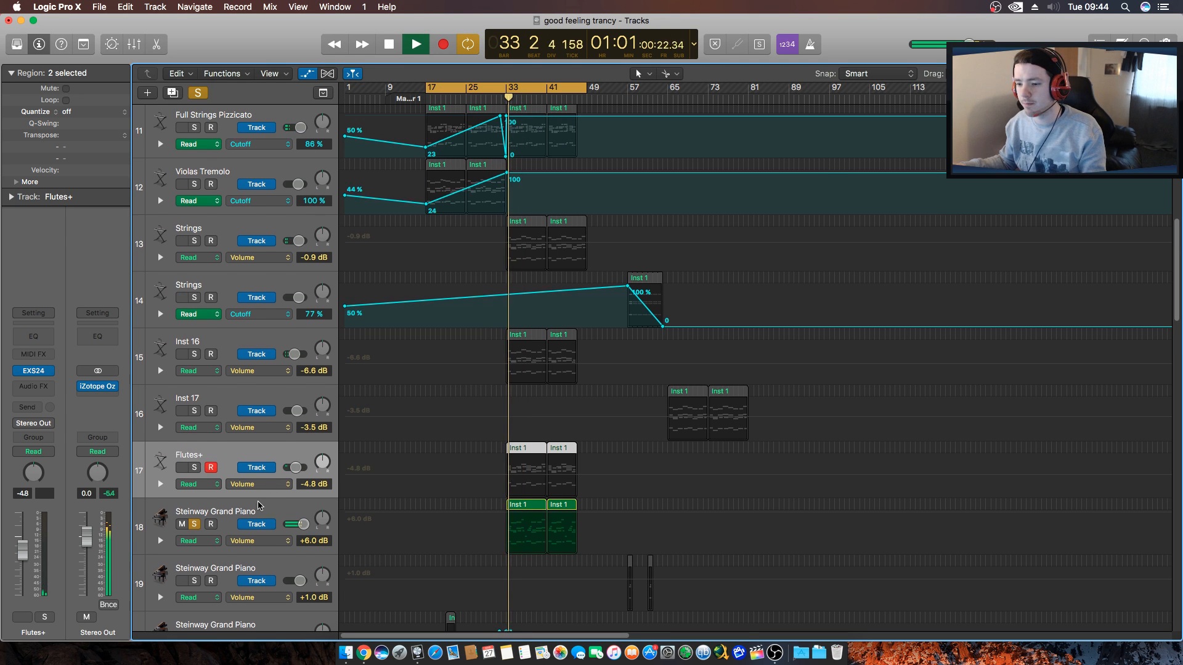
pyautogui.scroll(-4, 201, 506)
pyautogui.press('space')
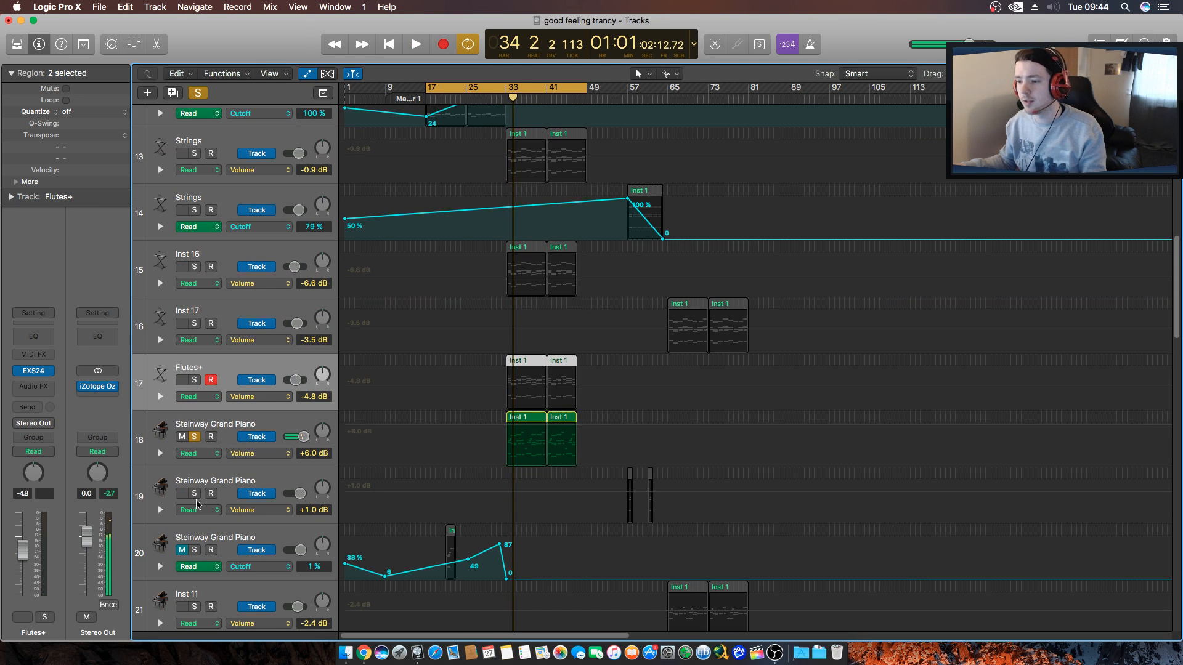
# Add Flutes+ to the soloed grand piano, set the cycle range to bars 33–49, and play the two together.
pyautogui.keyDown('alt'); pyautogui.click(184, 492); pyautogui.keyUp('alt')
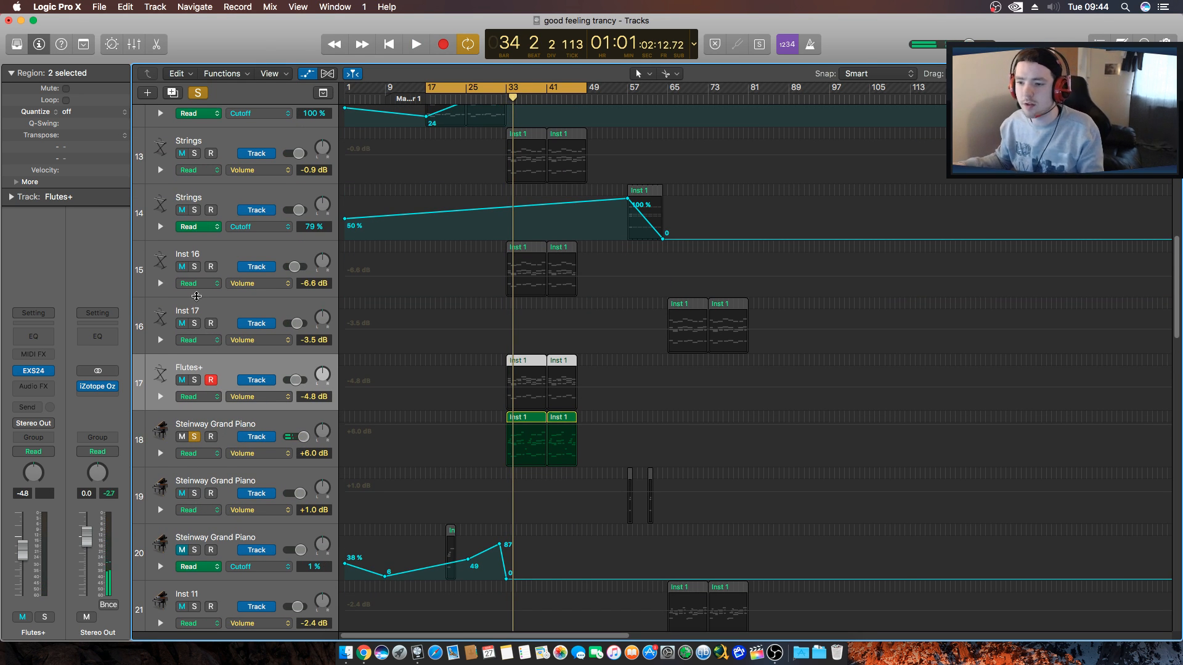
pyautogui.click(195, 380)
pyautogui.moveTo(508, 87); pyautogui.dragTo(587, 87)
pyautogui.press('space')
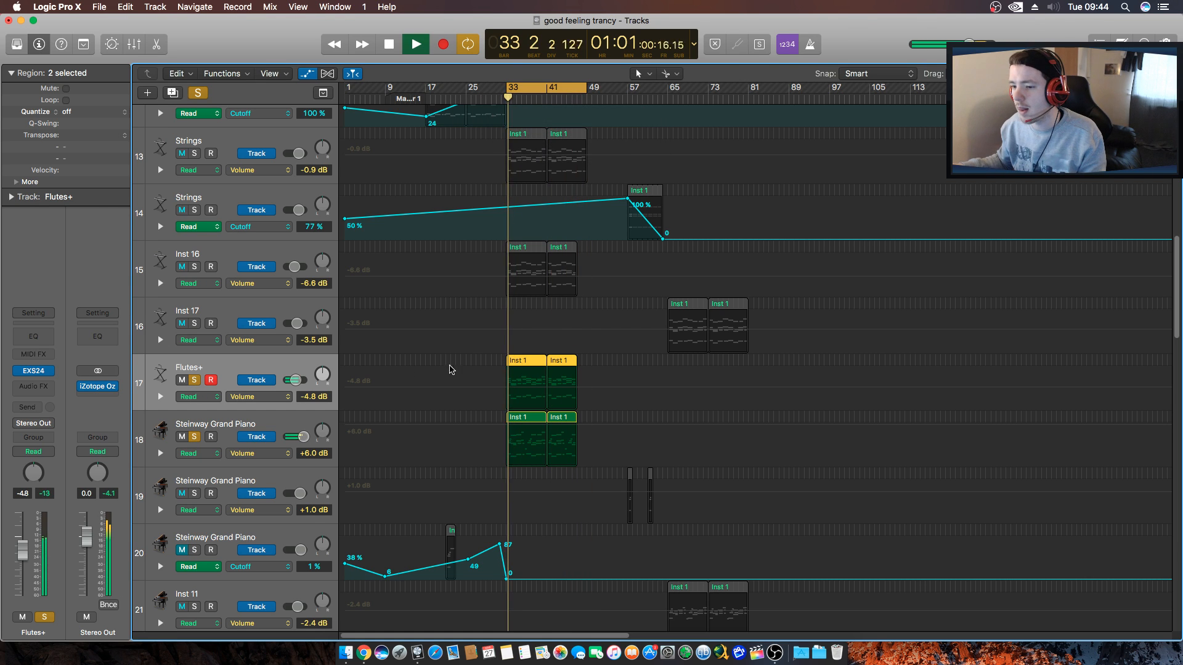
# Clear the piano solo, examine the Flutes+ region's chords in the Piano Roll during playback, close the editor and stop.
pyautogui.click(194, 437)
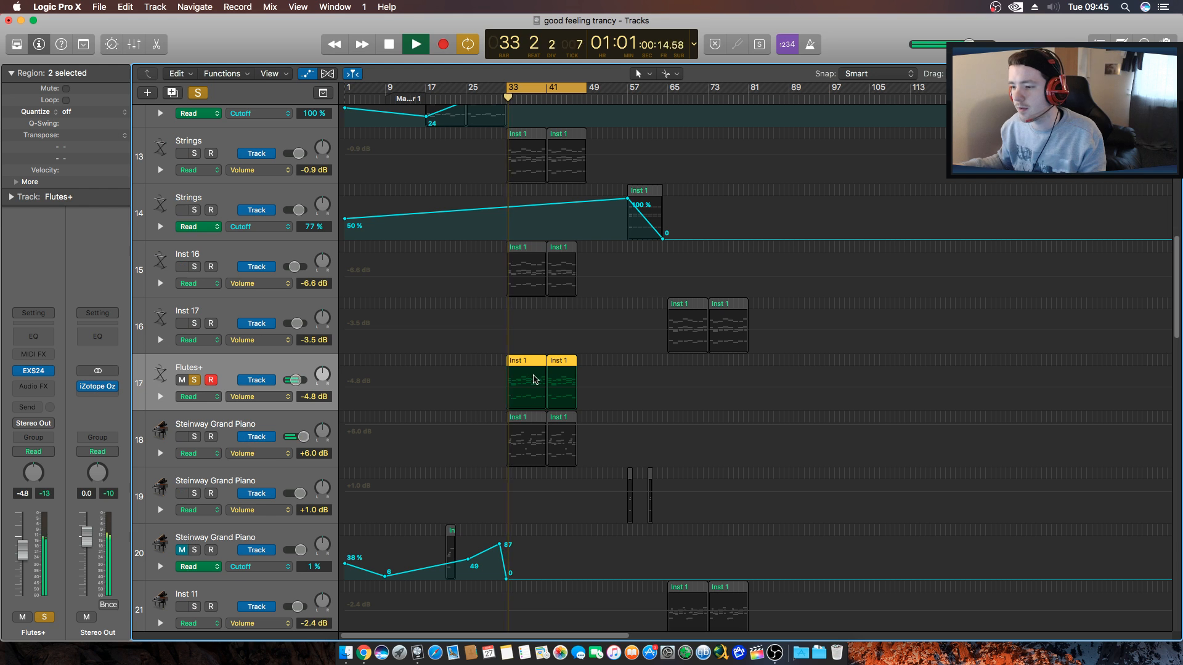
pyautogui.doubleClick(526, 363)
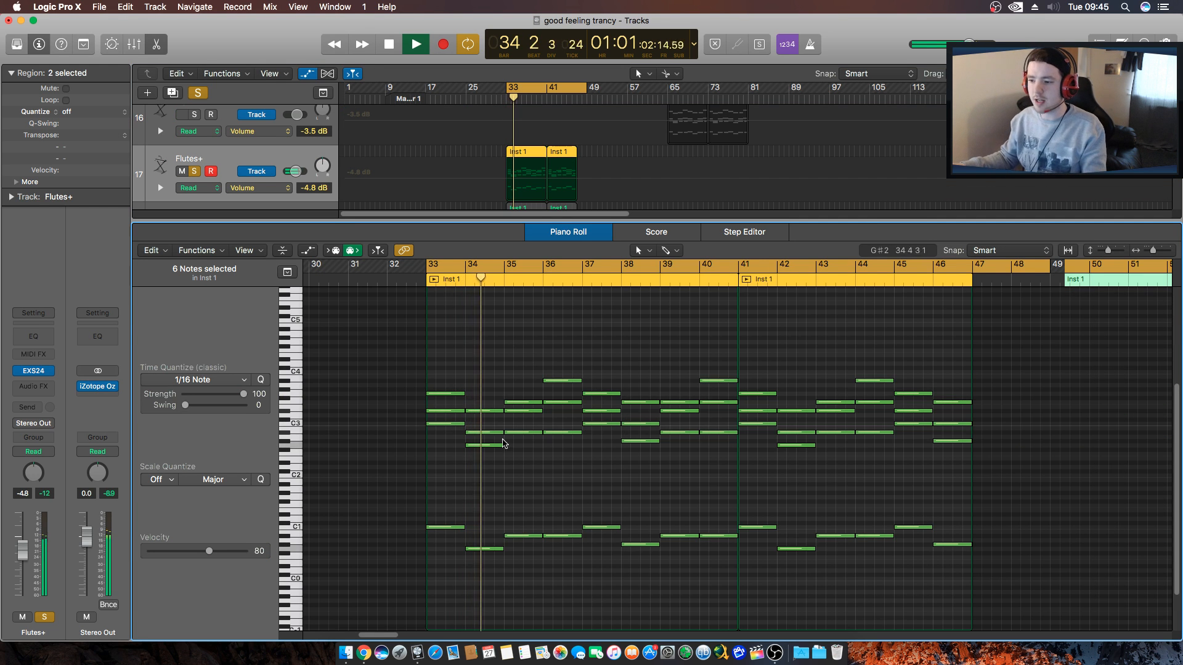
pyautogui.press('e')
pyautogui.scroll(5, 466, 286)
pyautogui.press('space')
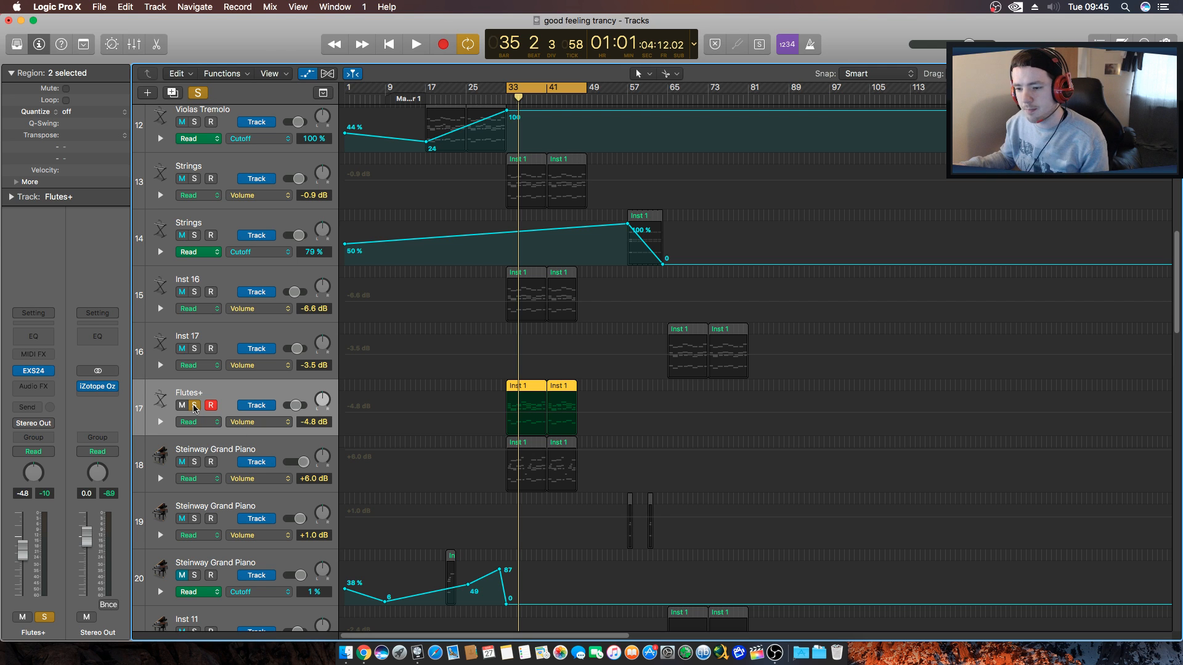
# Open the Steinway Grand Piano track 18 region at bar 33 in the Piano Roll and solo the track.
pyautogui.click(210, 448)
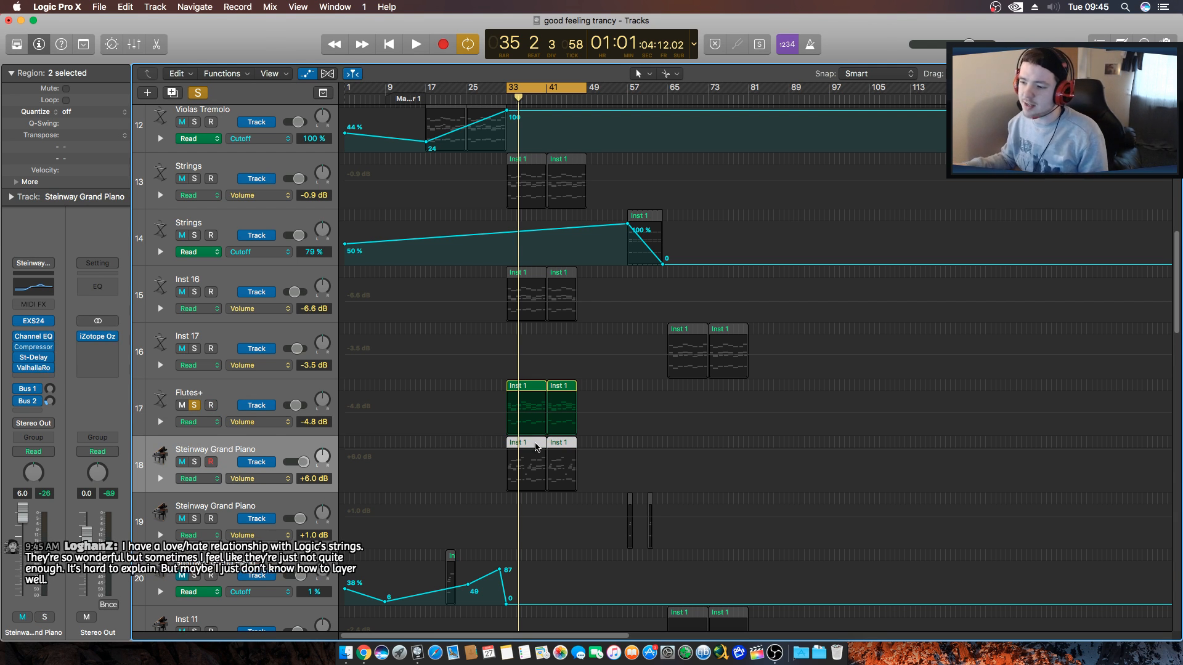
pyautogui.doubleClick(536, 452)
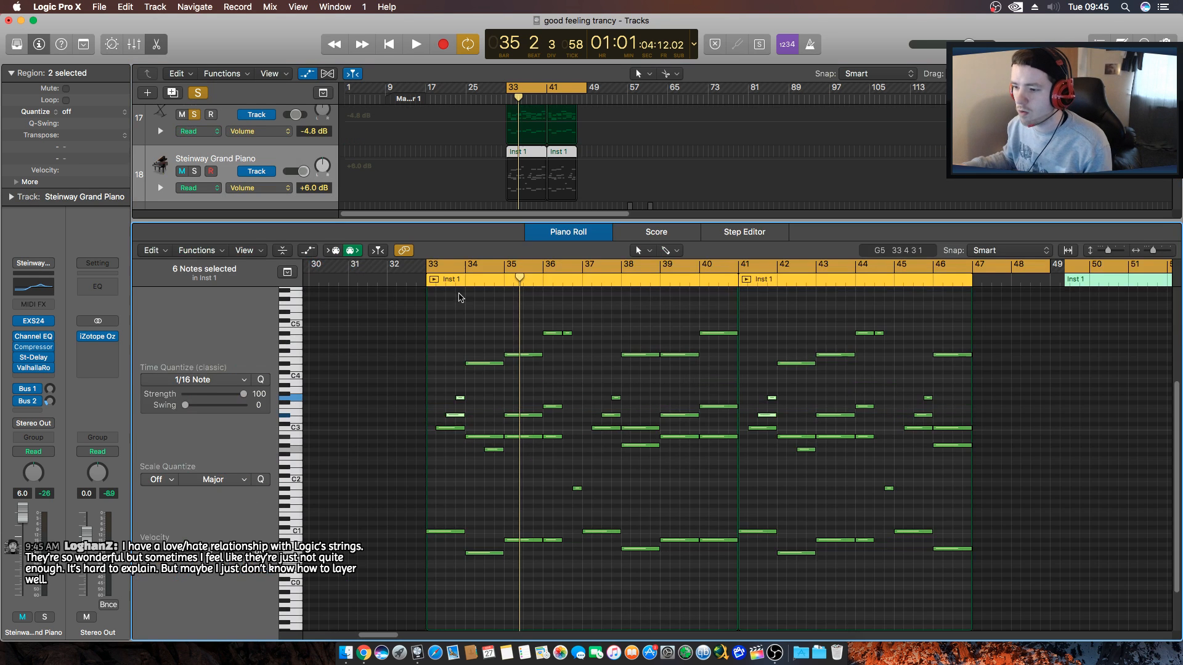
pyautogui.hotkey('ctrl', 'm')
pyautogui.click(194, 171)
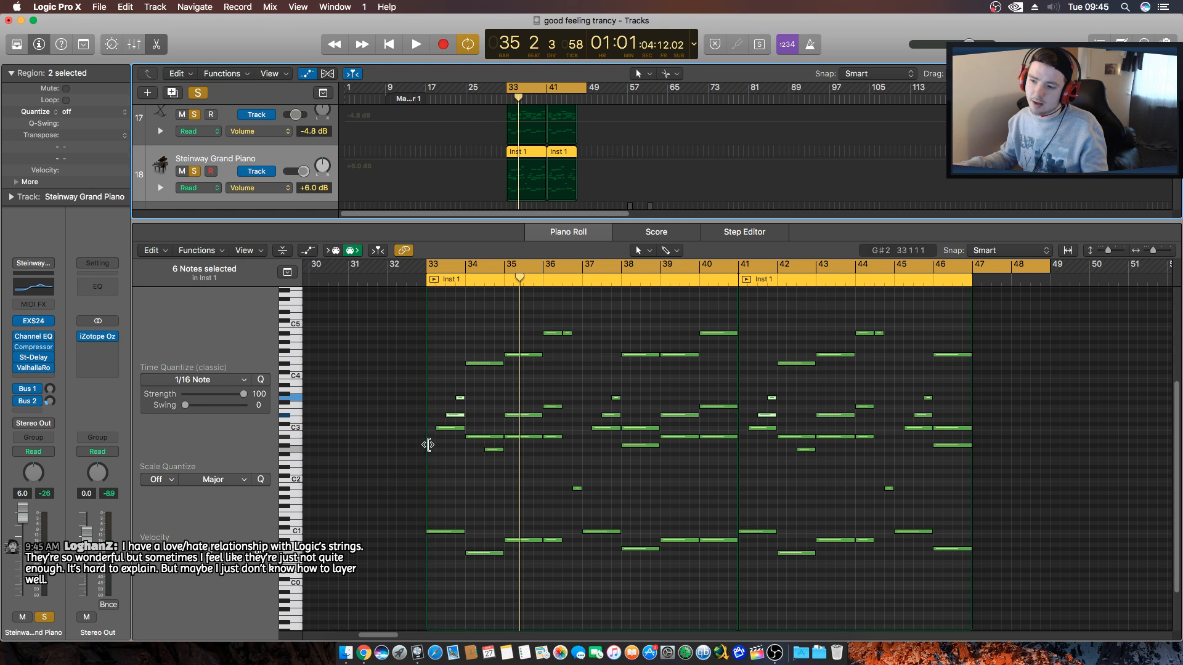
# Audition the bass note and the staggered chord notes in the piano part's bar 33 one by one, then deselect them.
pyautogui.click(453, 415)
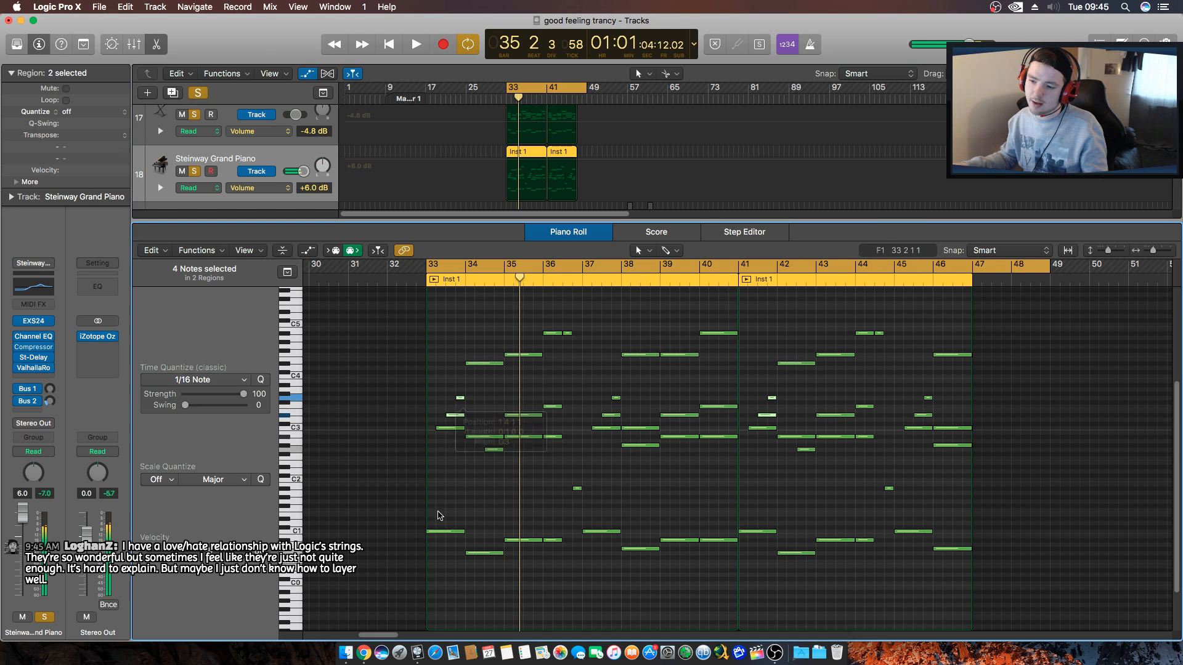
pyautogui.click(445, 532)
pyautogui.click(452, 428)
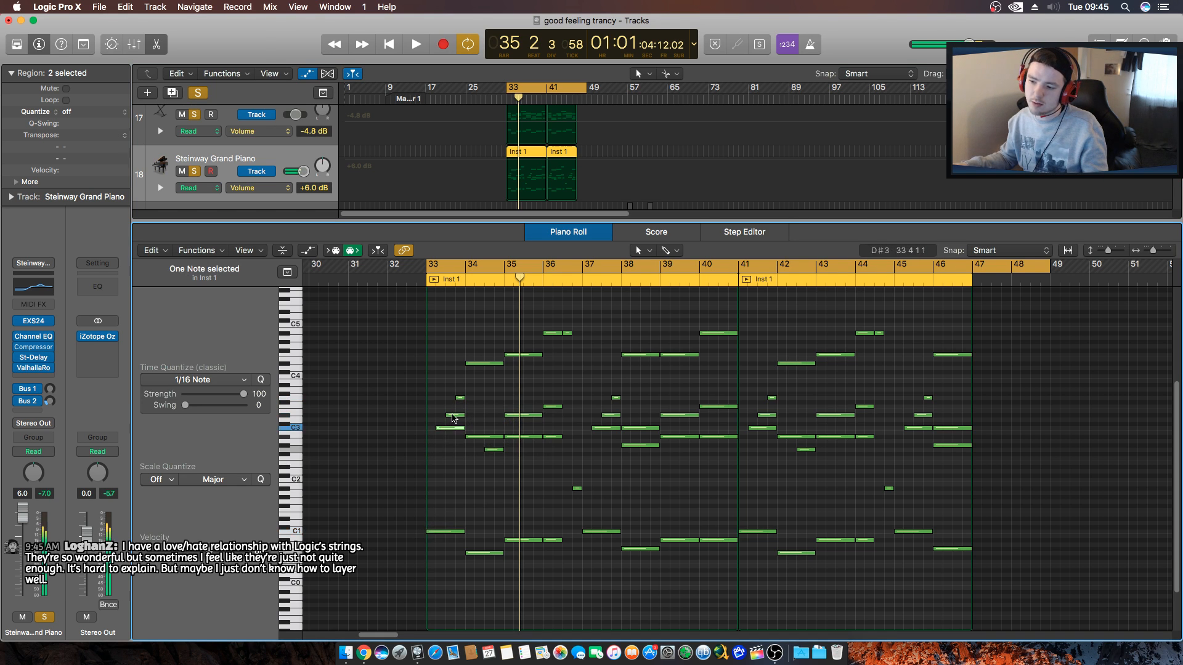
pyautogui.click(456, 415)
pyautogui.click(460, 399)
pyautogui.click(442, 348)
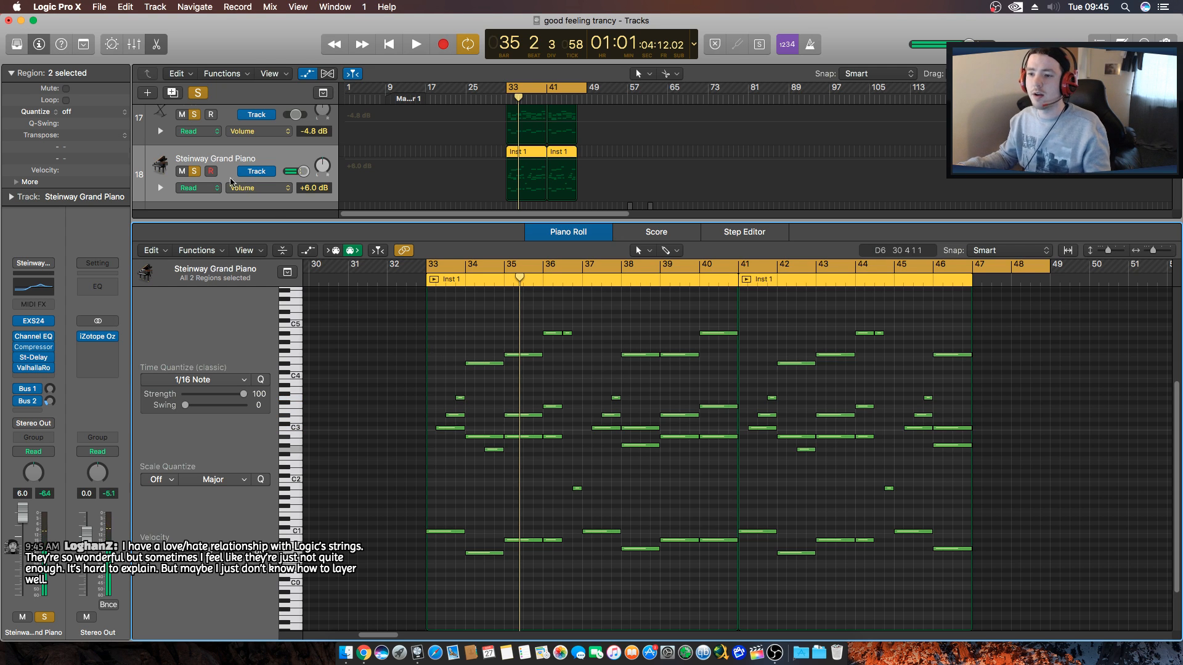
# Clear the Flutes+ solo, play the grand piano part alone, and stop playback.
pyautogui.click(196, 115)
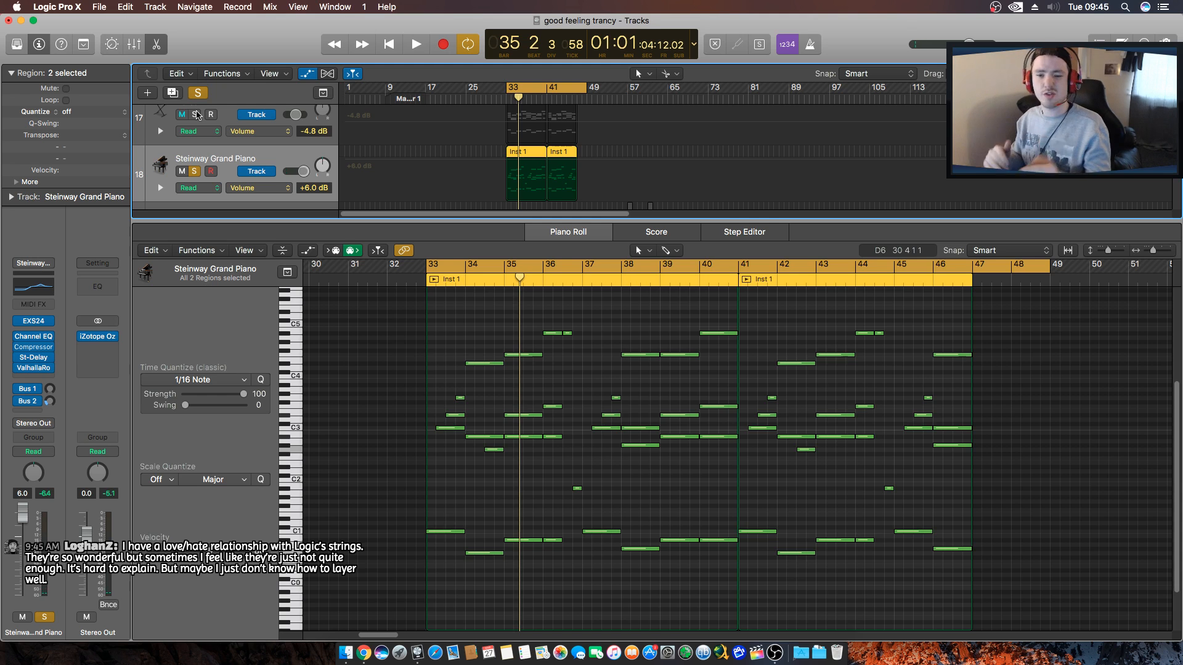
pyautogui.press('space')
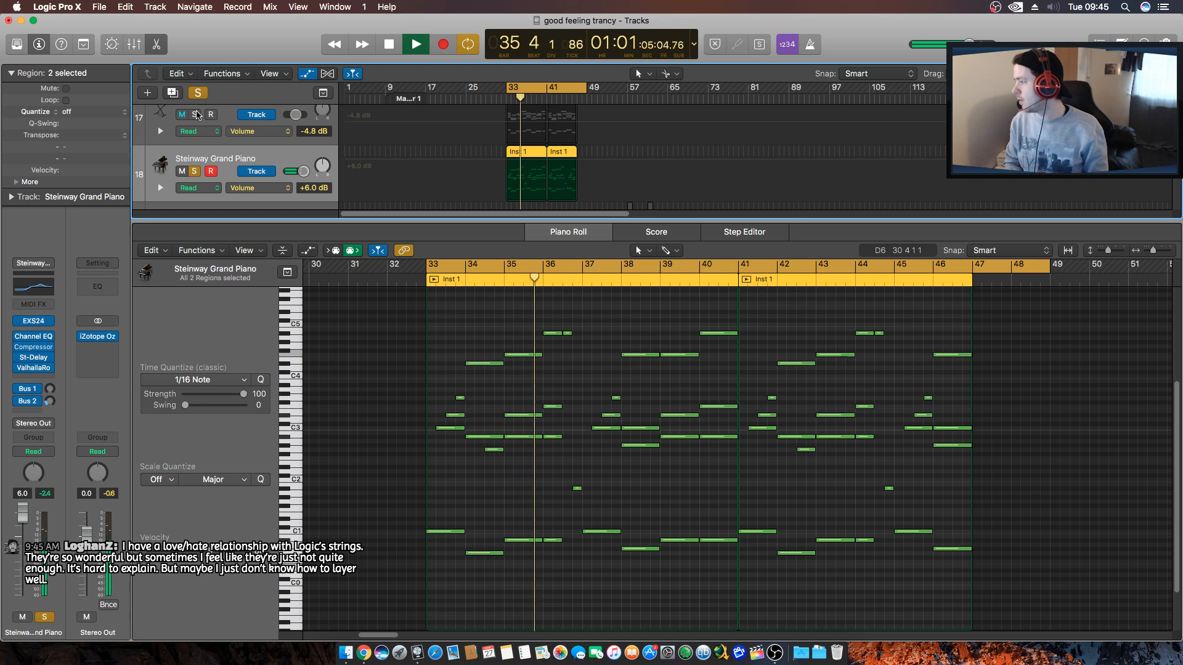
pyautogui.press('space')
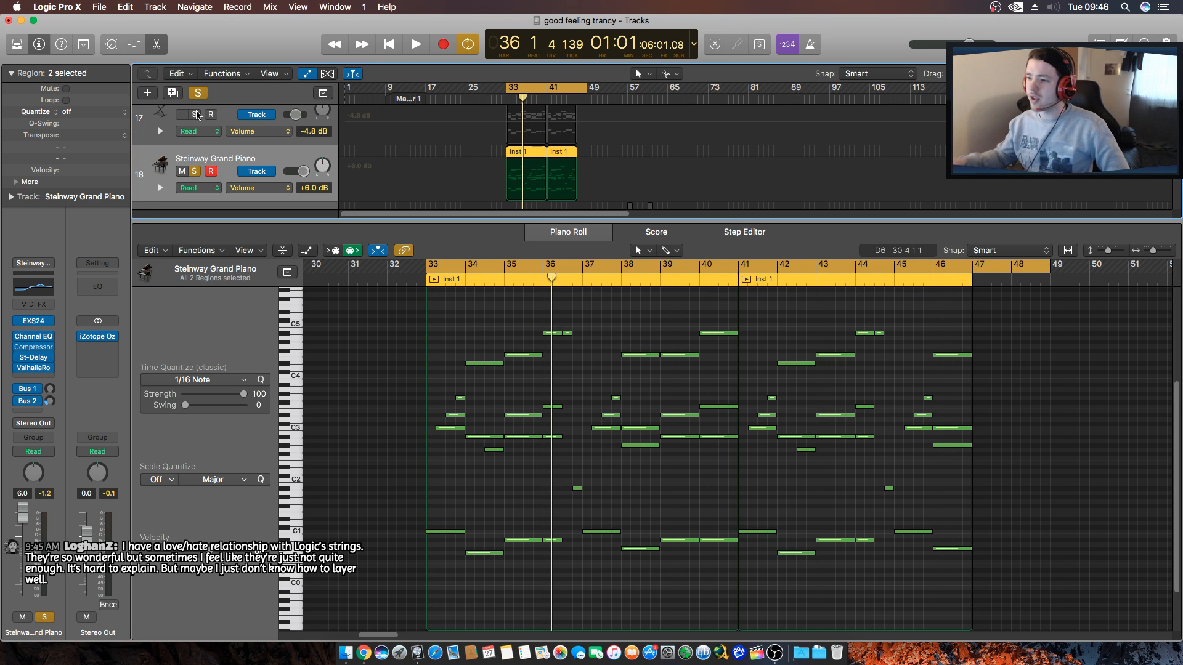
# Add Flutes+, Inst 16, Full Strings Pizzicato, Violas Tremolo and Strings track 13 to the soloed piano and play them together.
pyautogui.scroll(5, 222, 391)
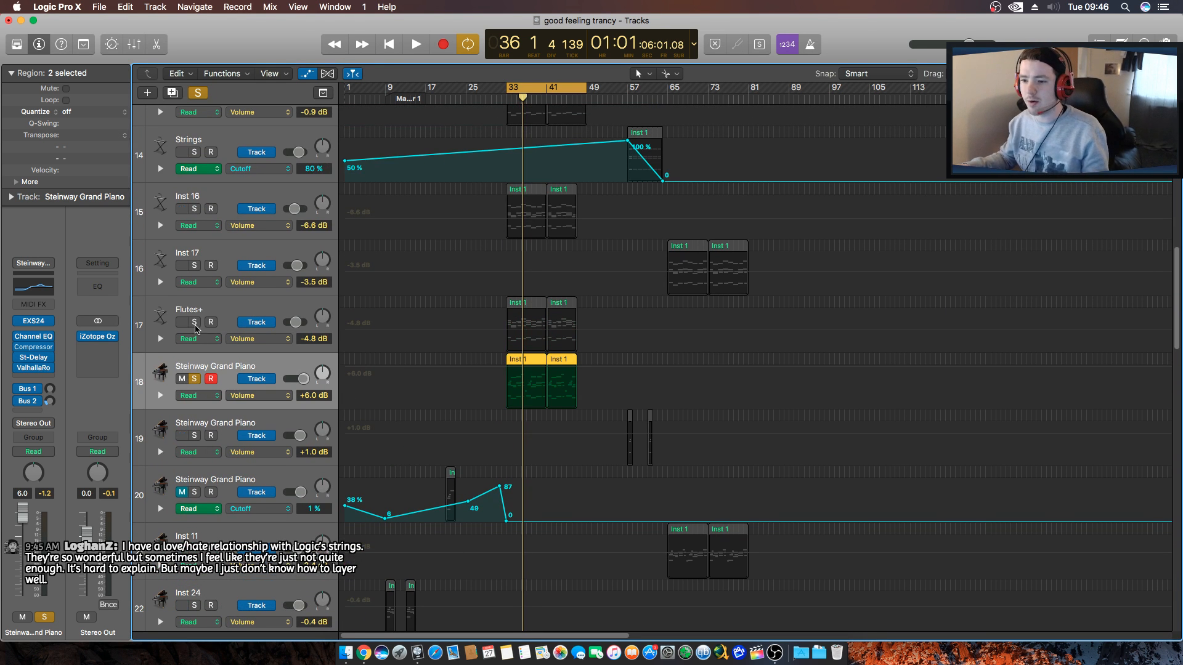
pyautogui.click(196, 325)
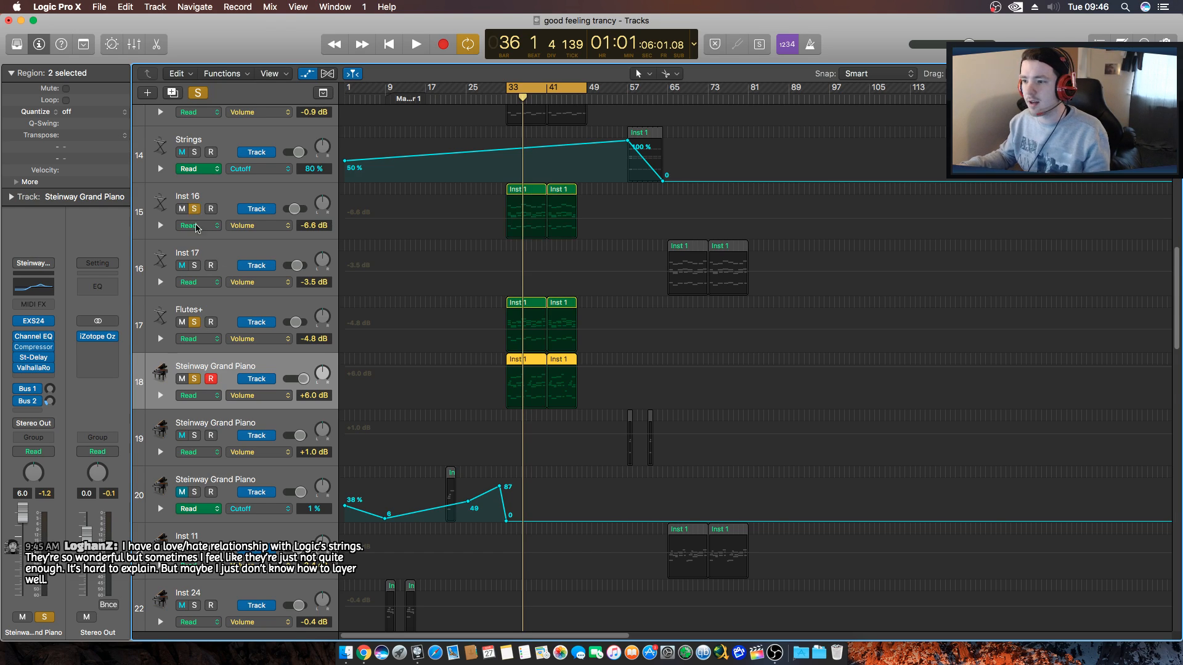
pyautogui.scroll(-15, 448, 321)
pyautogui.scroll(15, 448, 320)
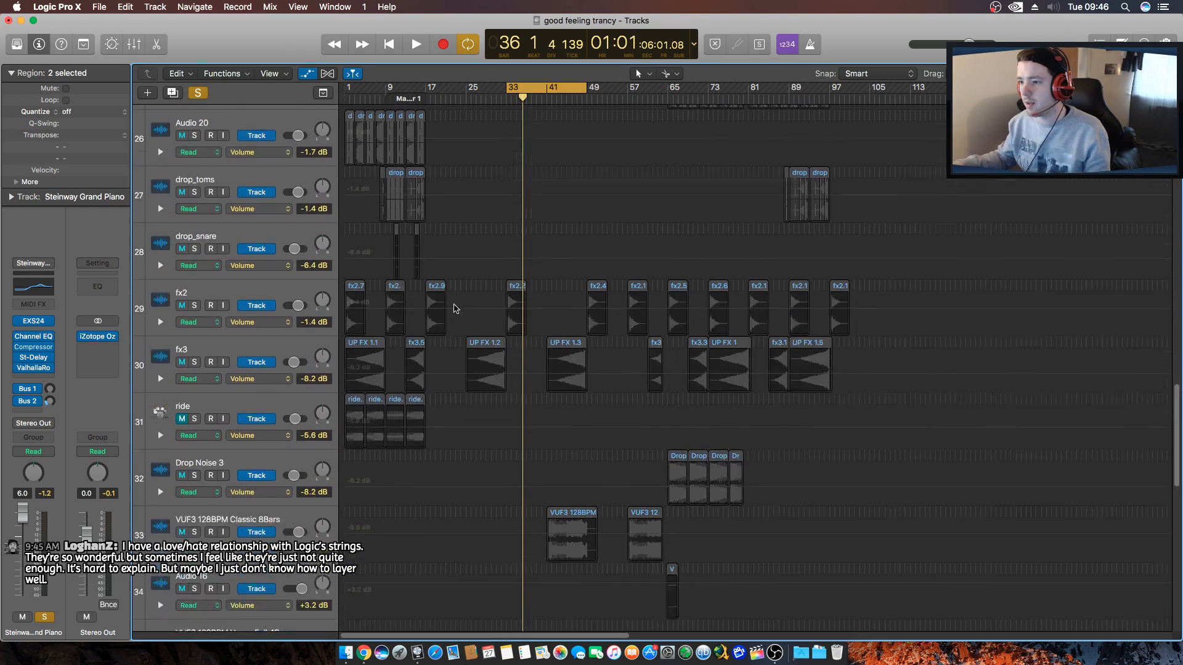
pyautogui.scroll(6, 453, 291)
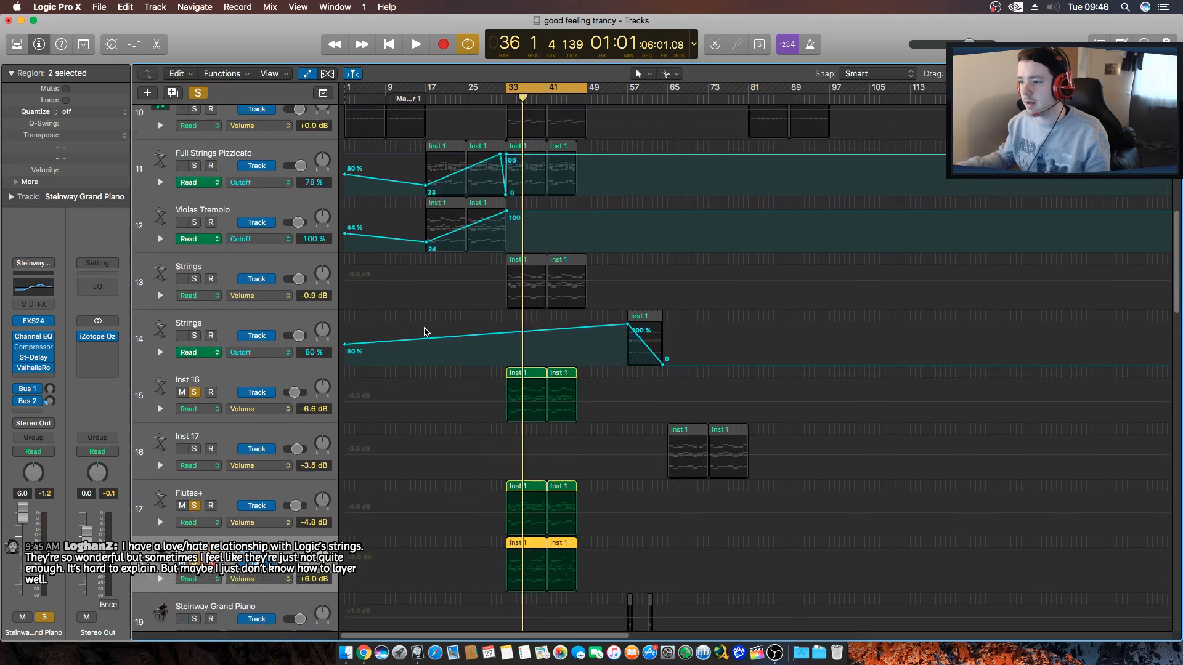
pyautogui.click(196, 310)
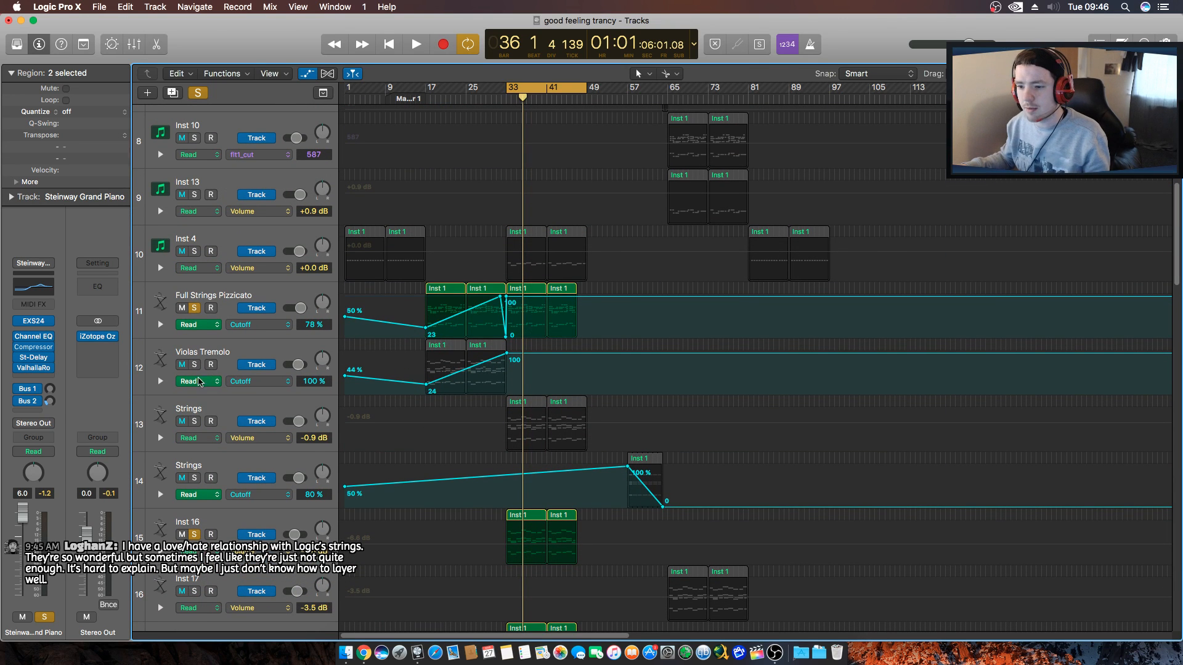
pyautogui.click(194, 365)
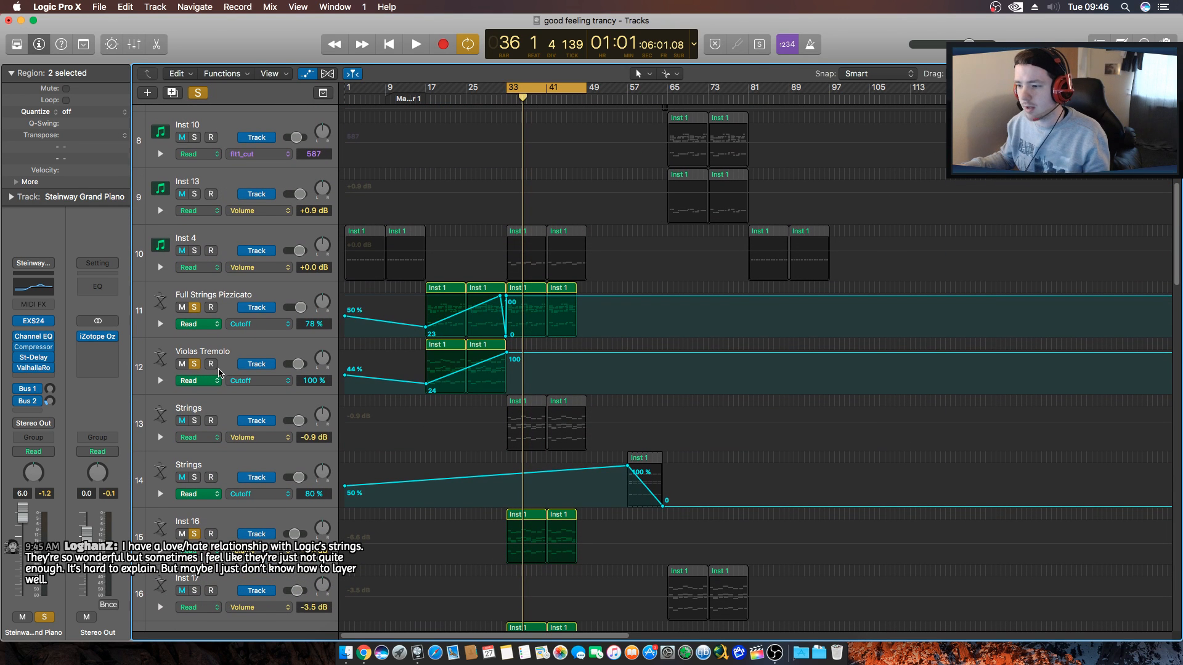
pyautogui.click(195, 420)
pyautogui.press('space')
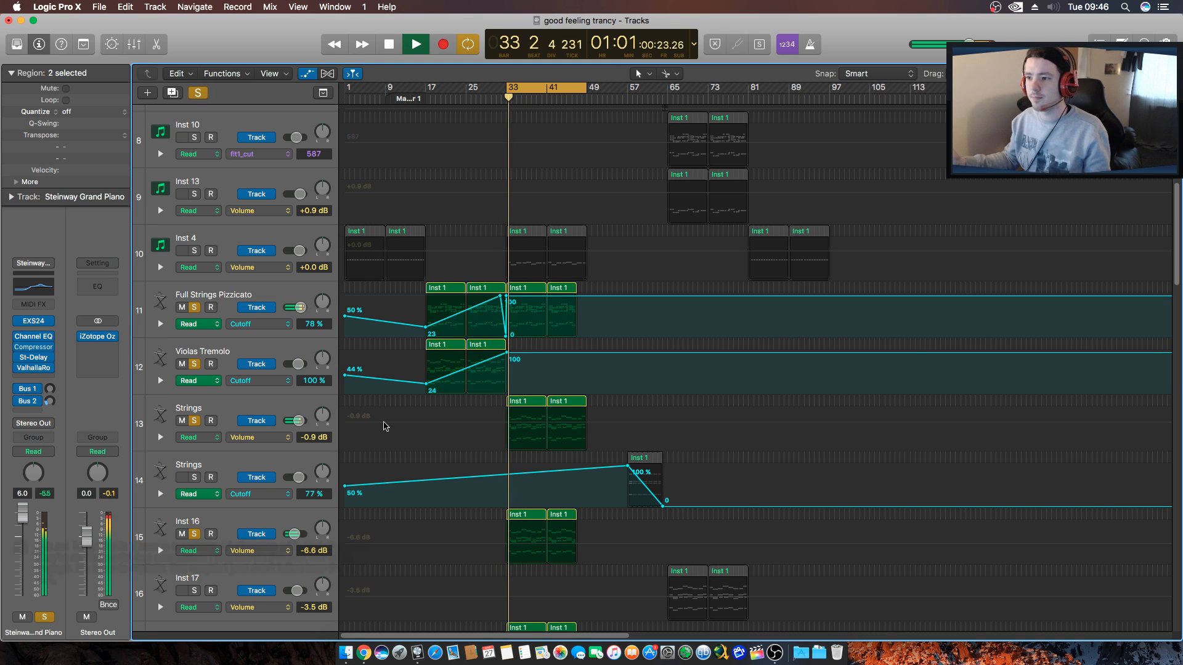
# Add Inst 4 to the soloed layers, listen to the combination, stop playback, and clear all solos.
pyautogui.click(196, 253)
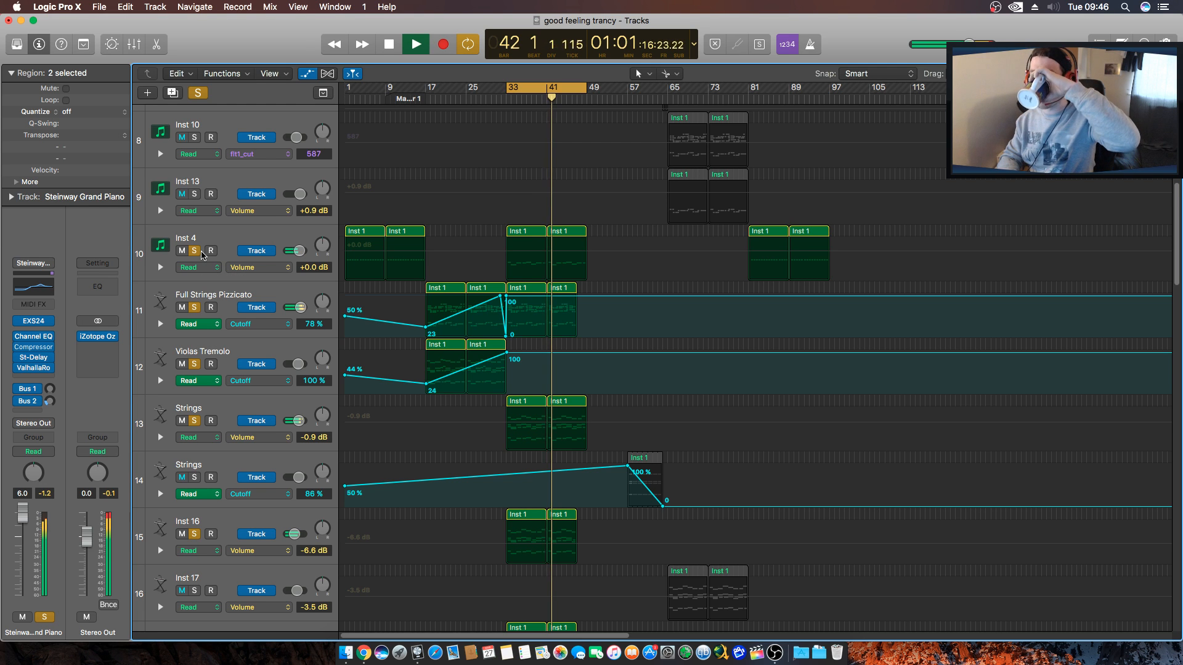
pyautogui.press('space')
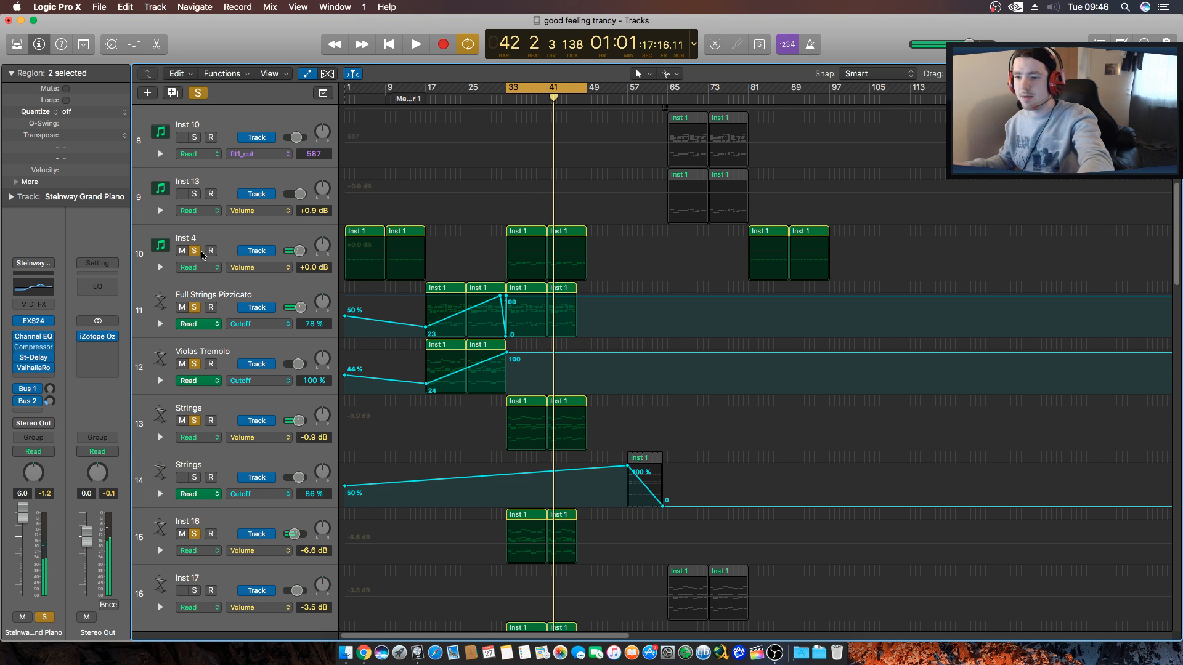
pyautogui.moveTo(196, 251); pyautogui.dragTo(197, 562)
pyautogui.scroll(-5, 216, 487)
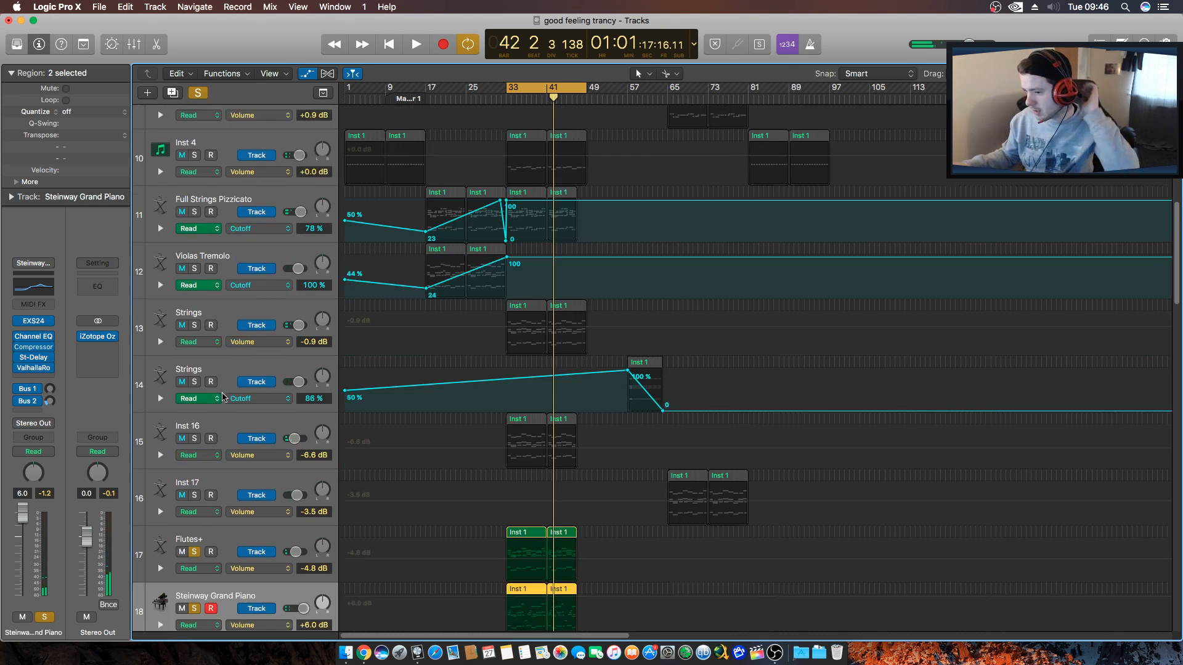
pyautogui.click(193, 504)
pyautogui.click(194, 559)
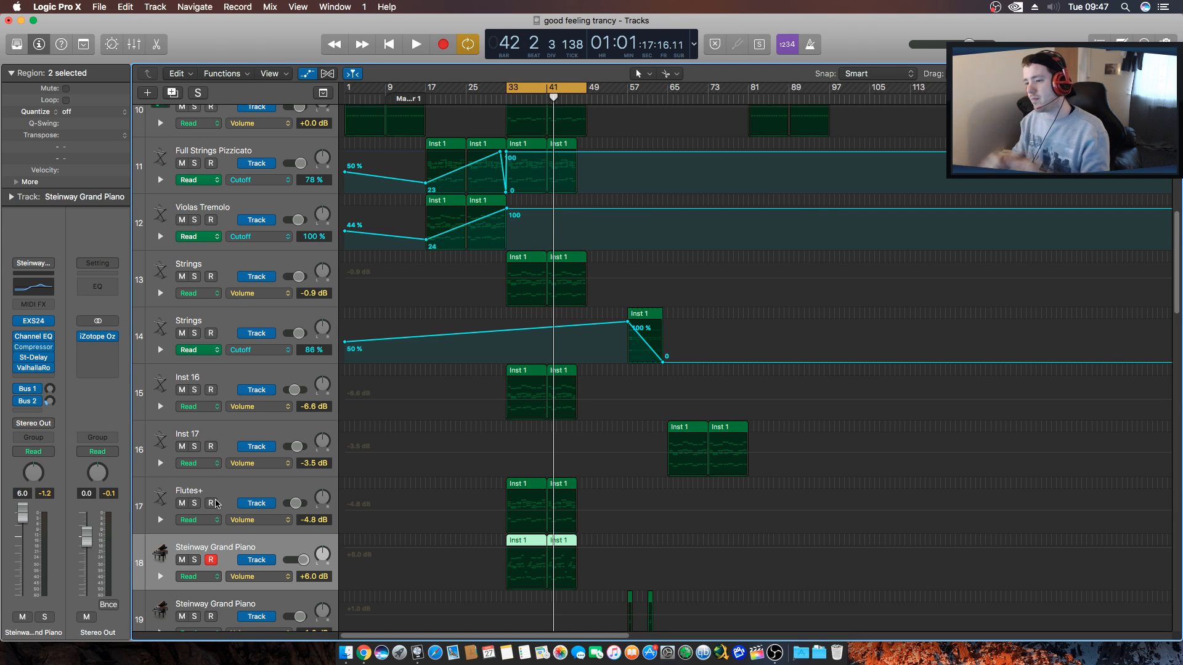
# Move the cycle range to bars 49–65, covering the Inst 1 and Inst 2 regions.
pyautogui.scroll(15, 539, 298)
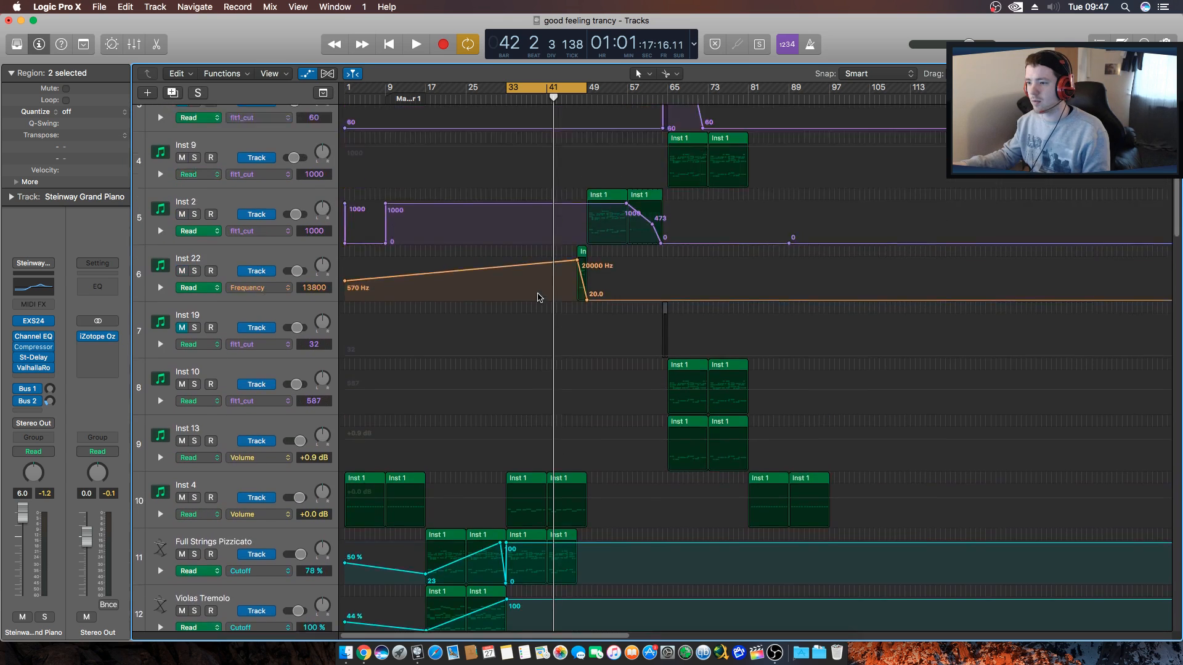
pyautogui.scroll(1, 536, 301)
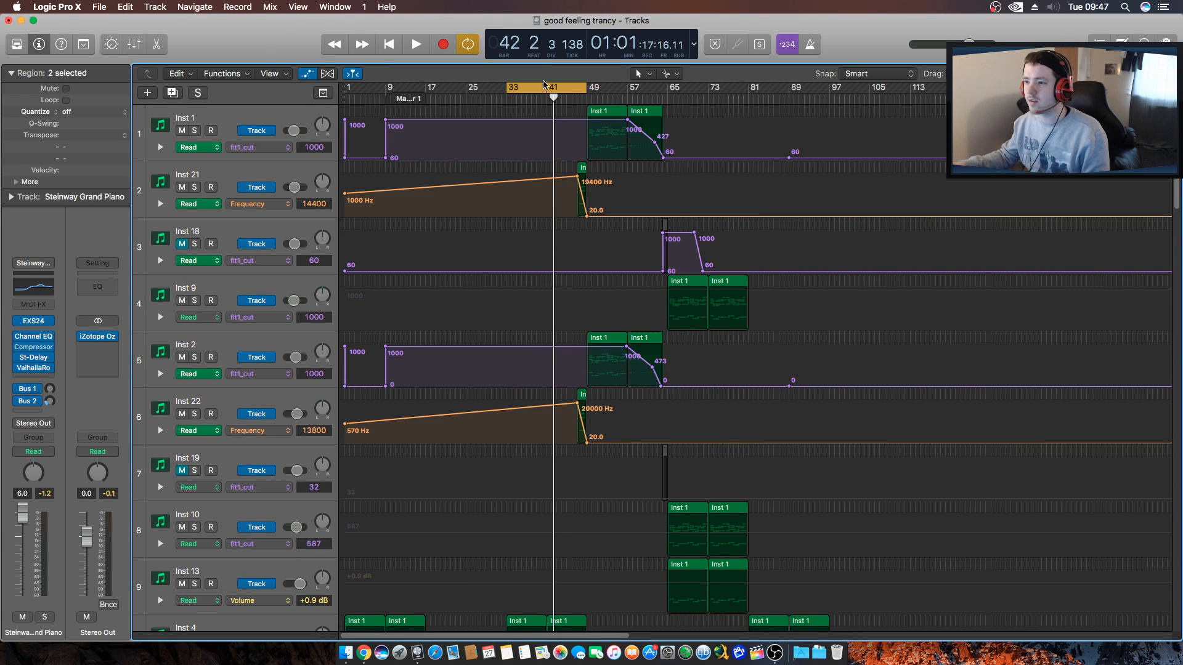
pyautogui.moveTo(543, 84); pyautogui.dragTo(624, 94)
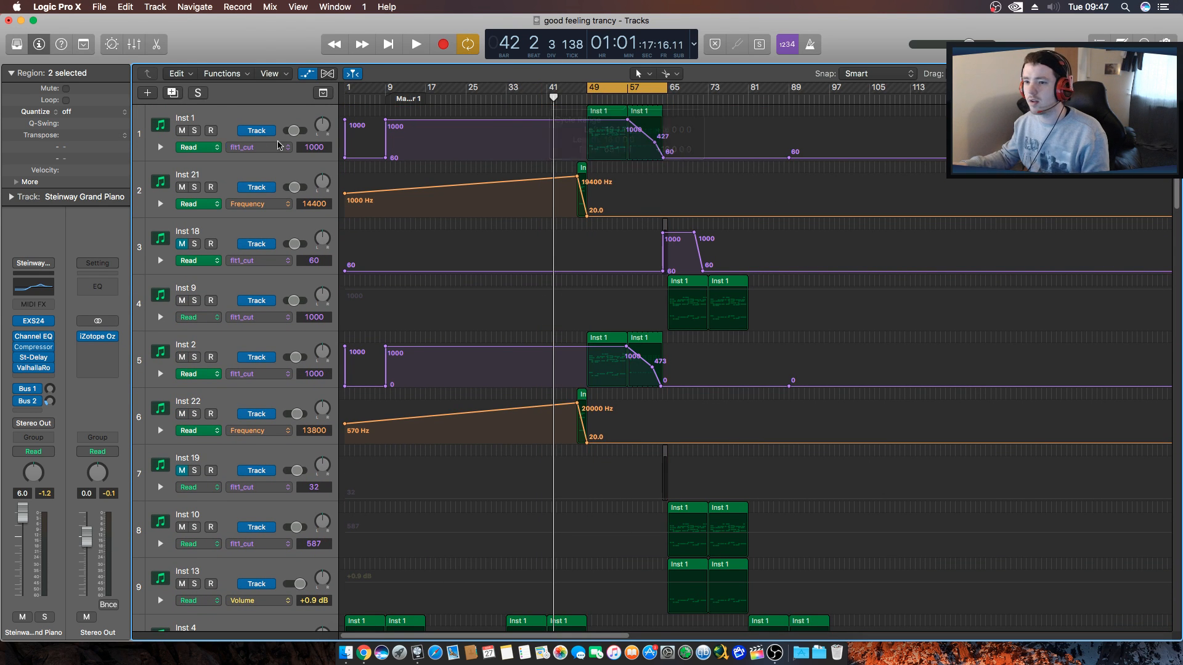
# Solo Inst 1 and Inst 2, listen to them from bar 49, stop playback, and clear the Inst 1 solo.
pyautogui.click(195, 130)
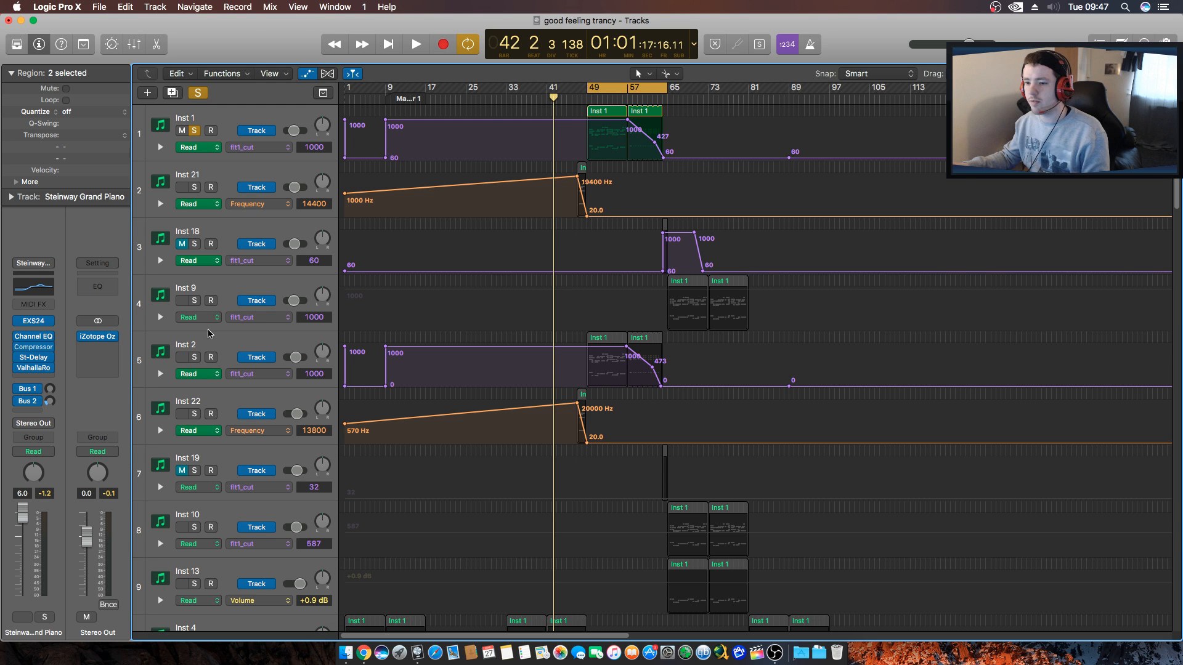
pyautogui.click(195, 358)
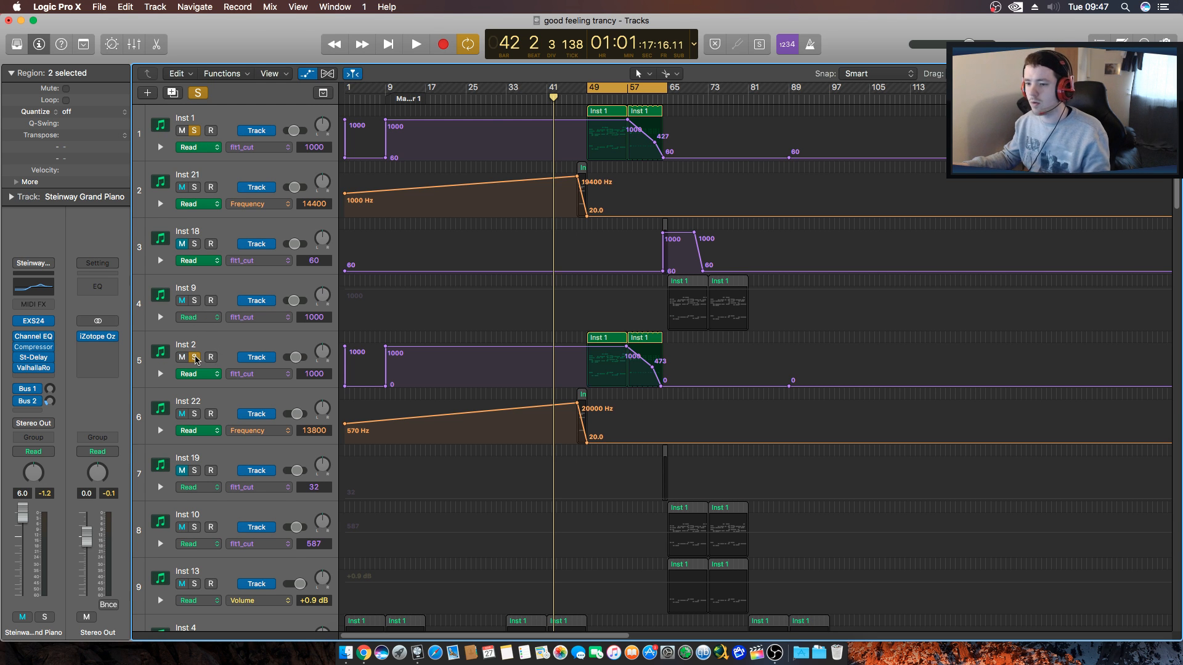
pyautogui.press('space')
pyautogui.scroll(-10, 523, 324)
pyautogui.scroll(10, 479, 336)
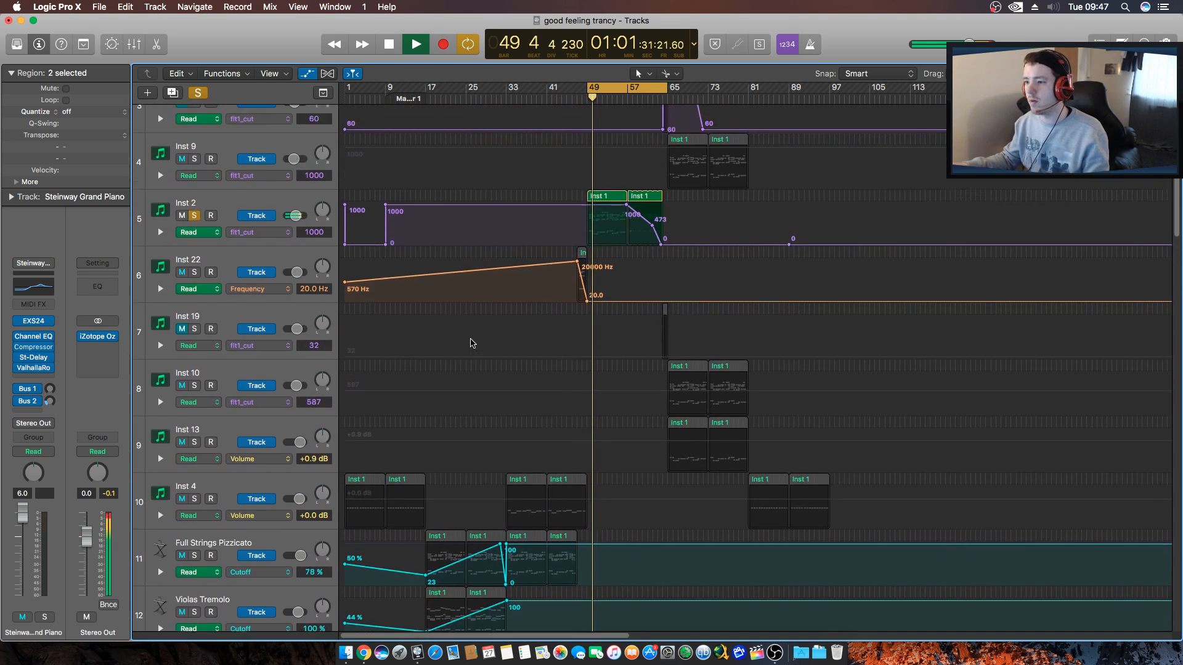
pyautogui.press('space')
pyautogui.click(191, 131)
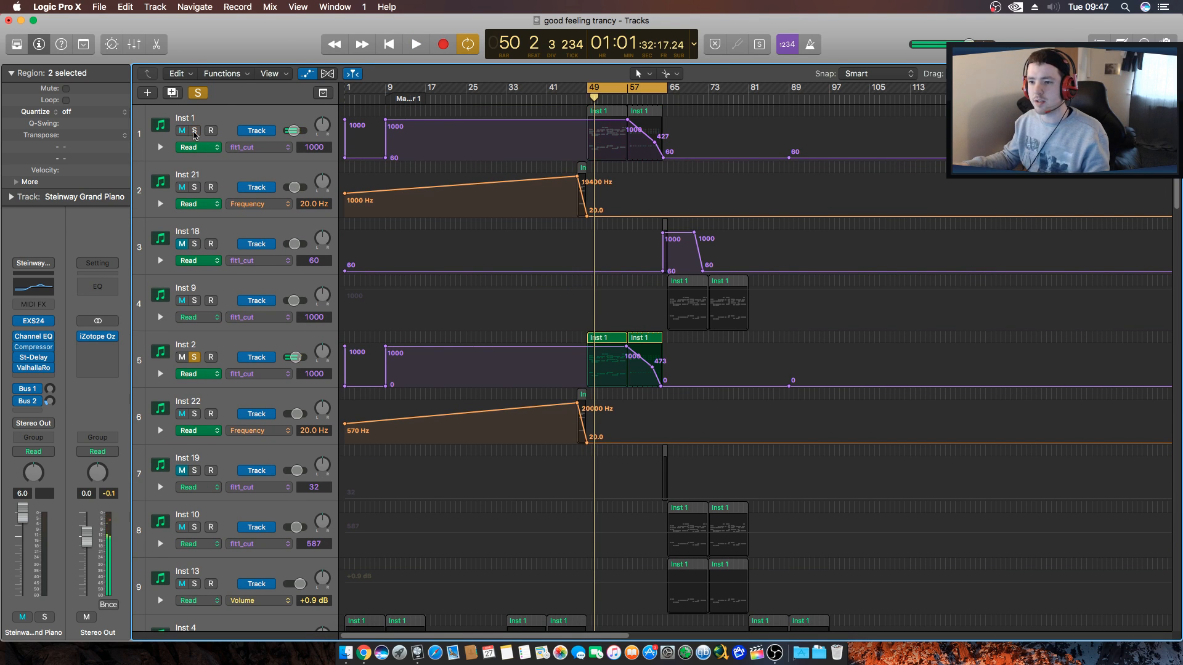
# Listen to Inst 2 alone from bar 49, switch the solo to Inst 1, and listen to that track alone.
pyautogui.press('space')
pyautogui.press('space')
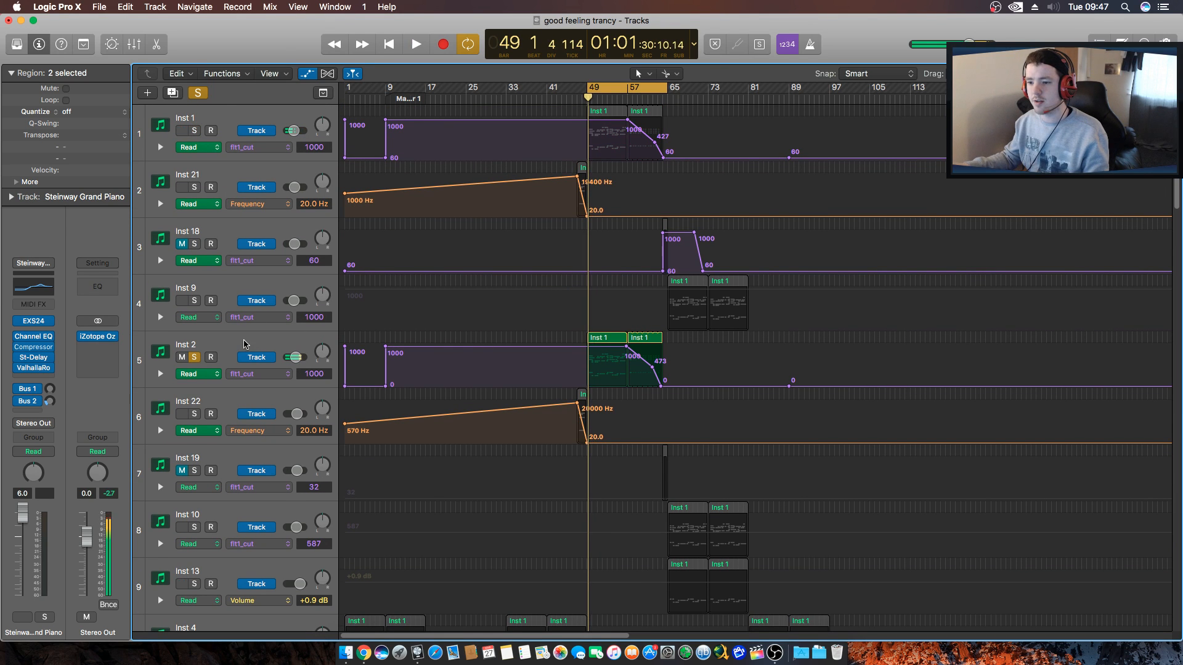
pyautogui.click(195, 358)
pyautogui.click(197, 130)
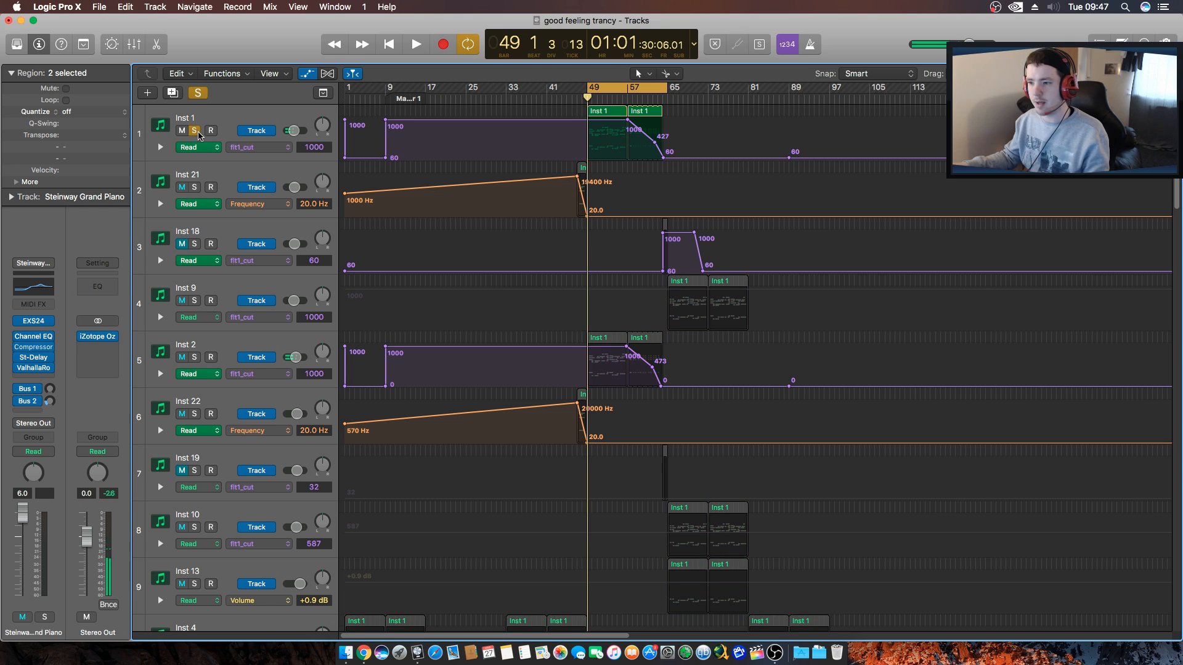
pyautogui.press('space')
pyautogui.press('space')
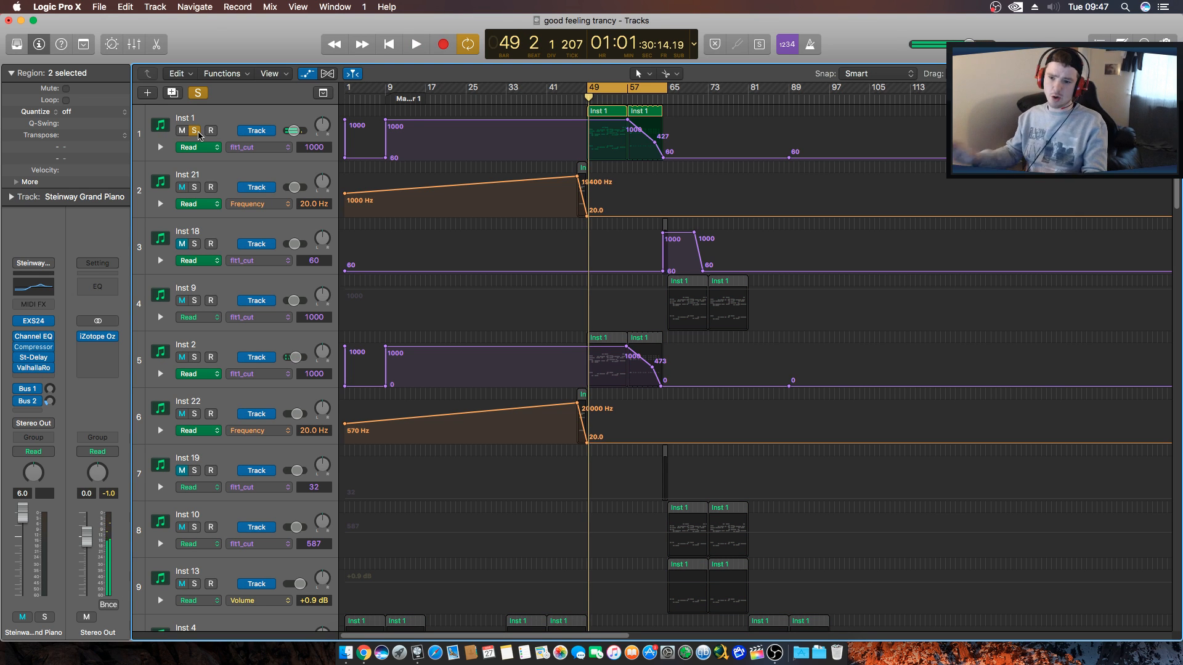
# Compare the channel strips of Inst 1 and Inst 2.
pyautogui.click(209, 117)
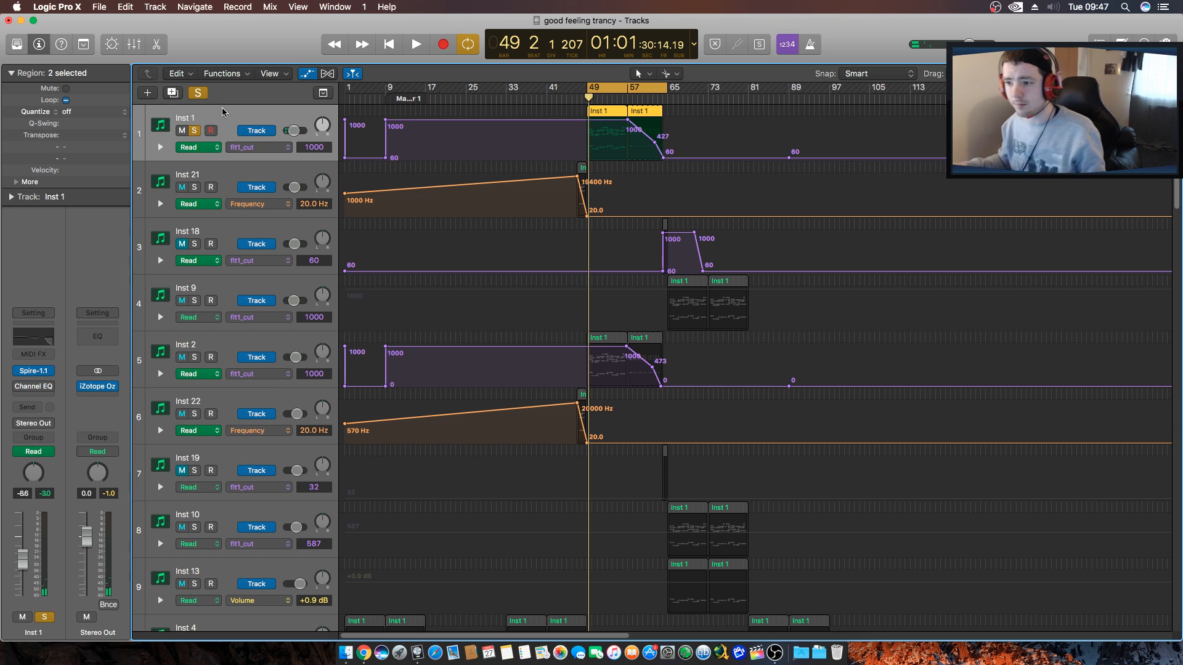
pyautogui.click(265, 339)
pyautogui.click(220, 114)
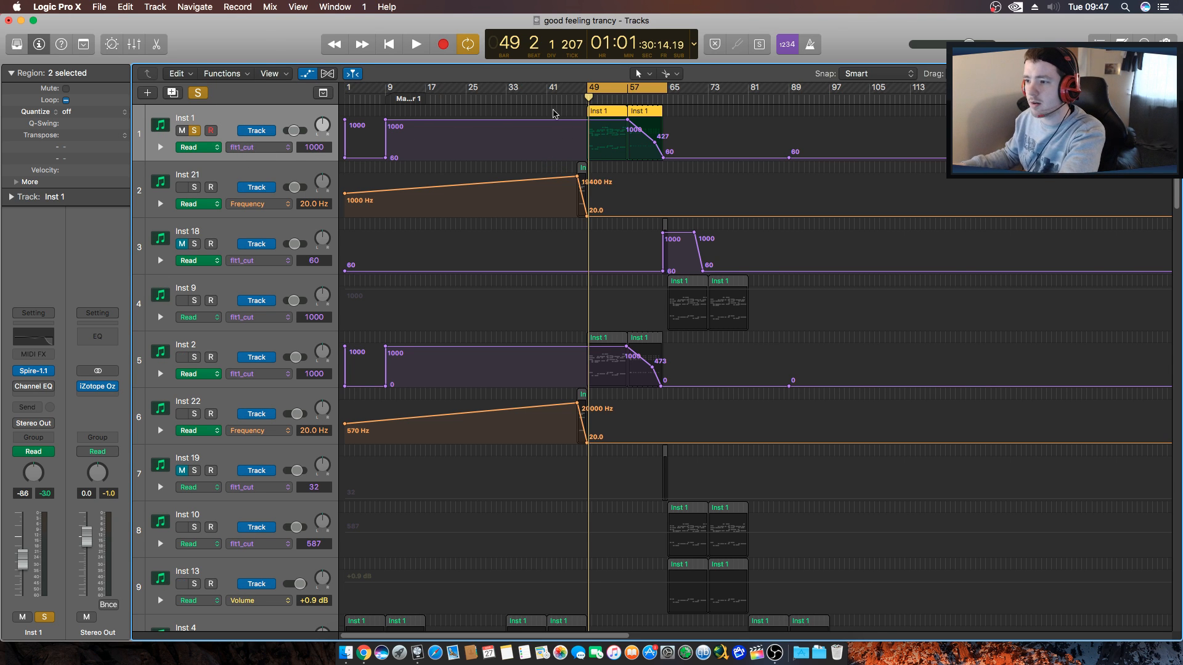
# Add Inst 21 and Inst 22 to the soloed Inst 1 and listen to the transition from bar 47.
pyautogui.click(193, 189)
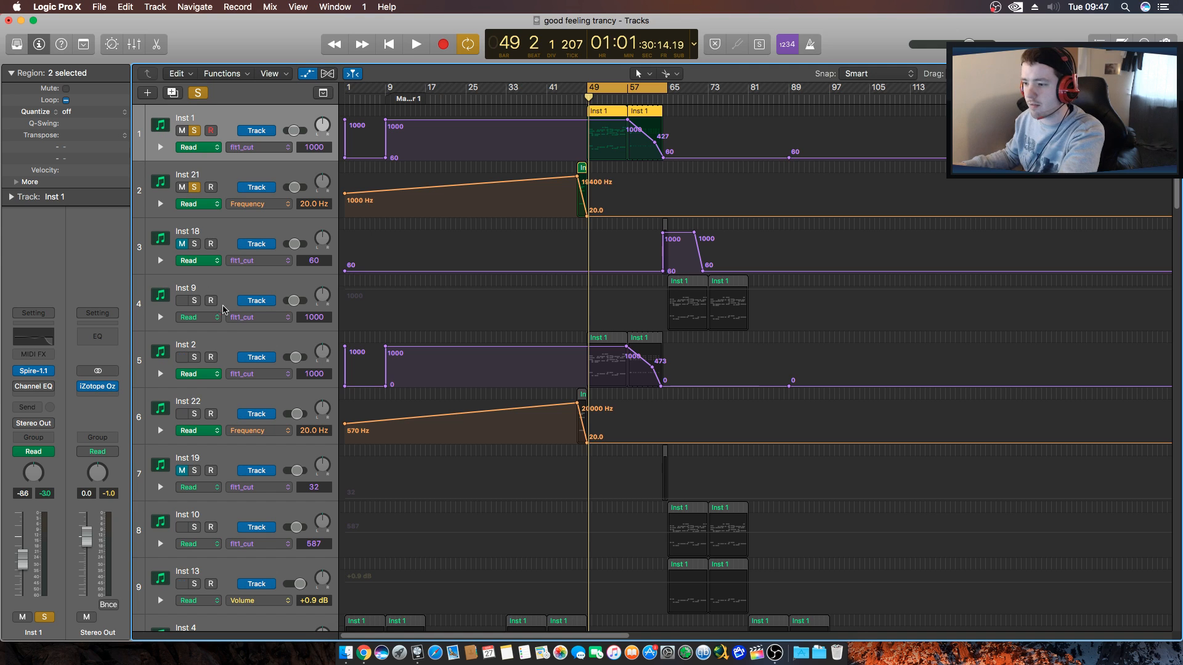
pyautogui.click(194, 417)
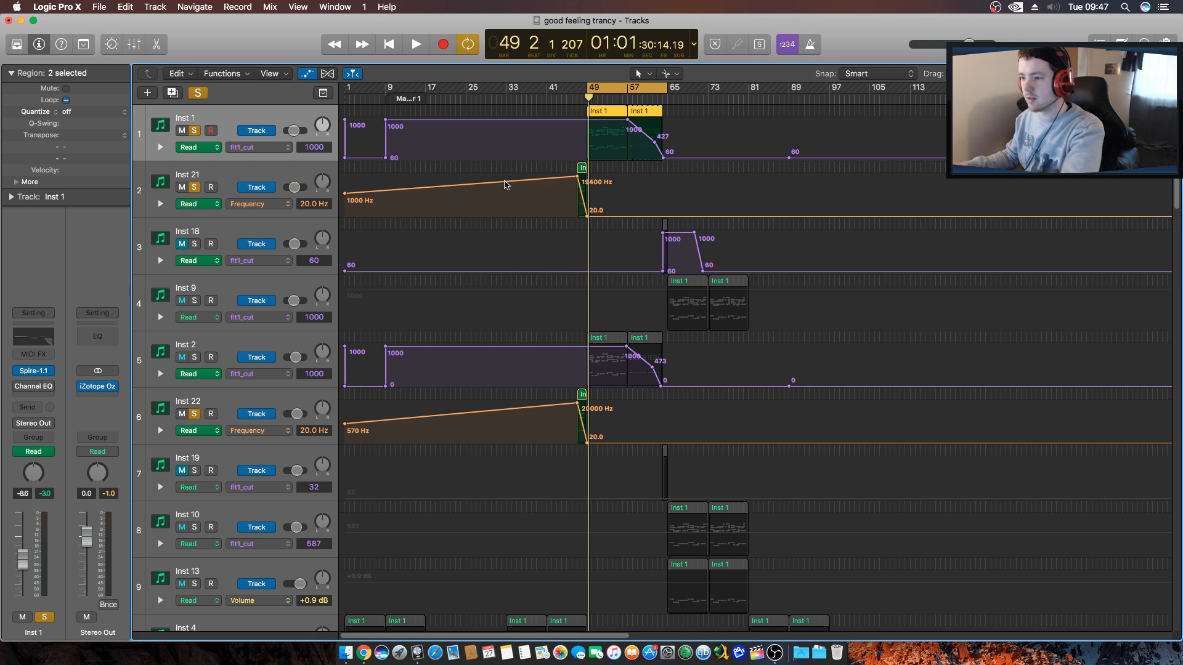
pyautogui.click(578, 99)
pyautogui.press('space')
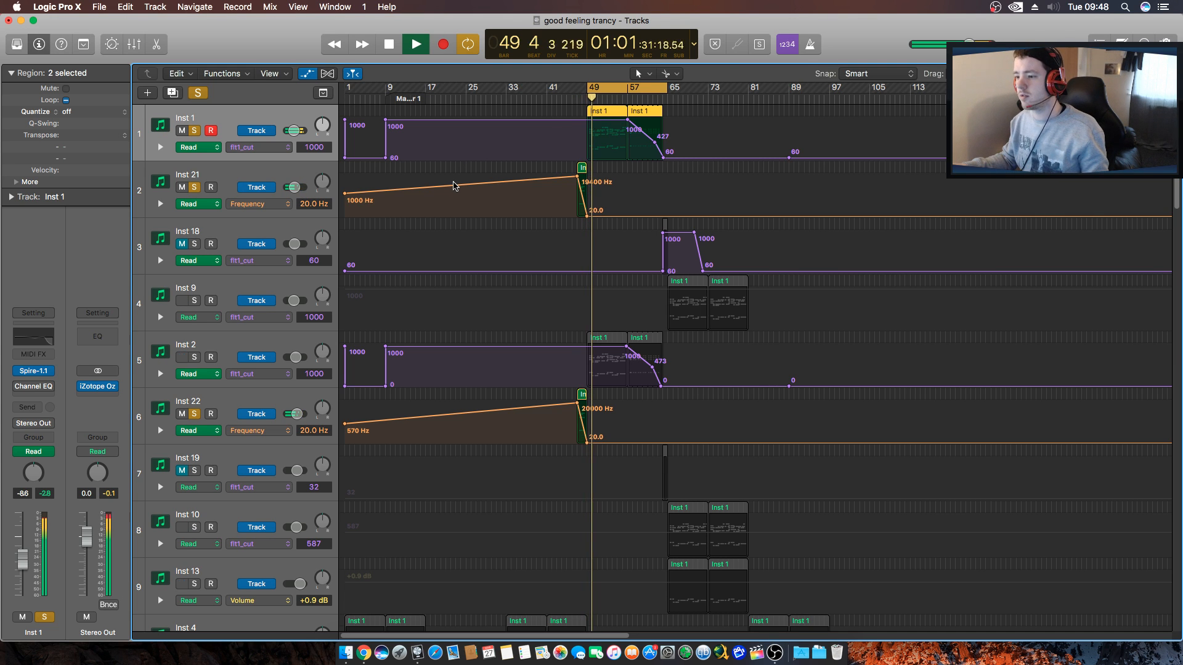
pyautogui.press('space')
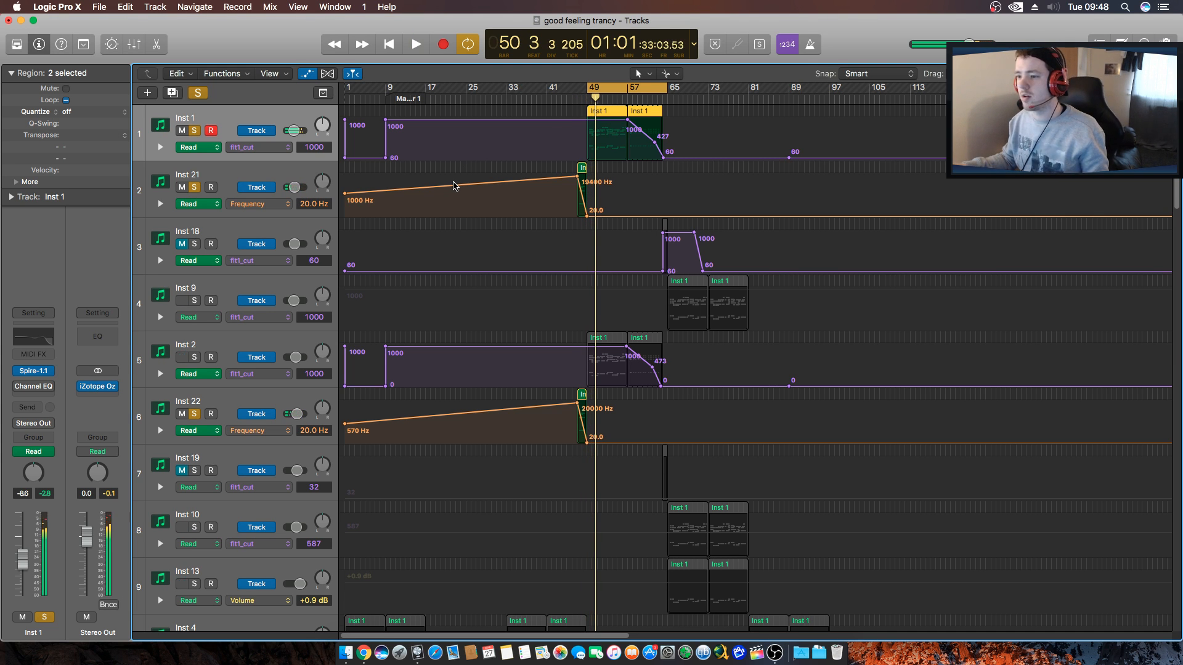
# Inspect the Inst 21 channel strip while replaying the soloed transition into bar 49.
pyautogui.click(240, 173)
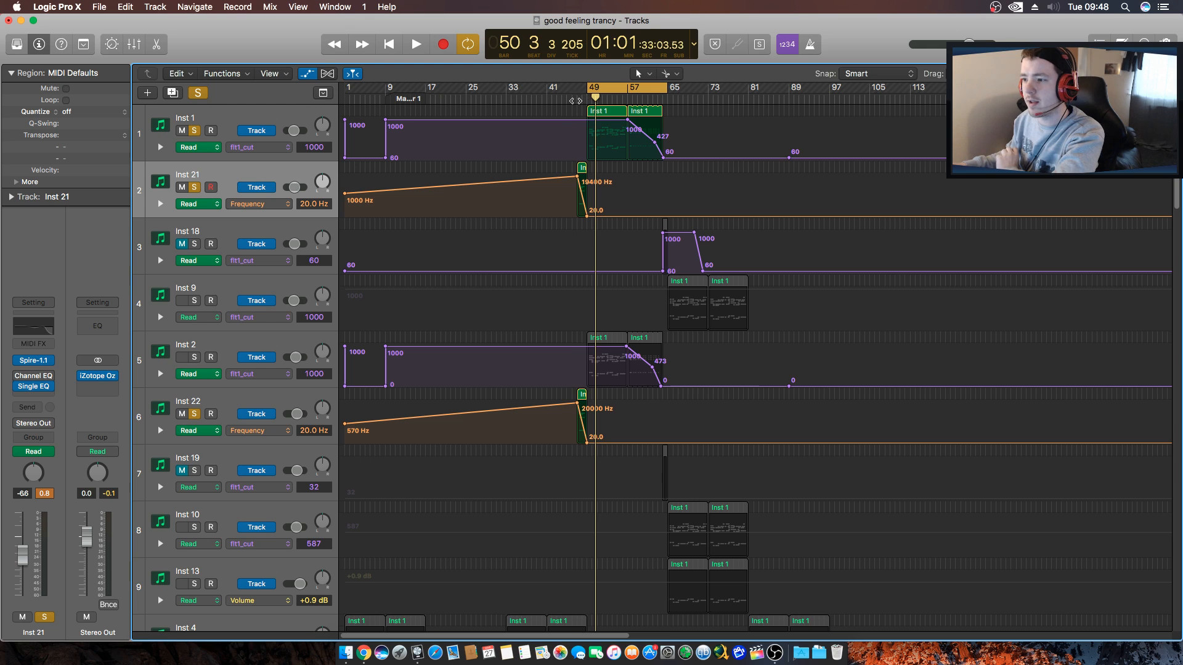
pyautogui.press('space')
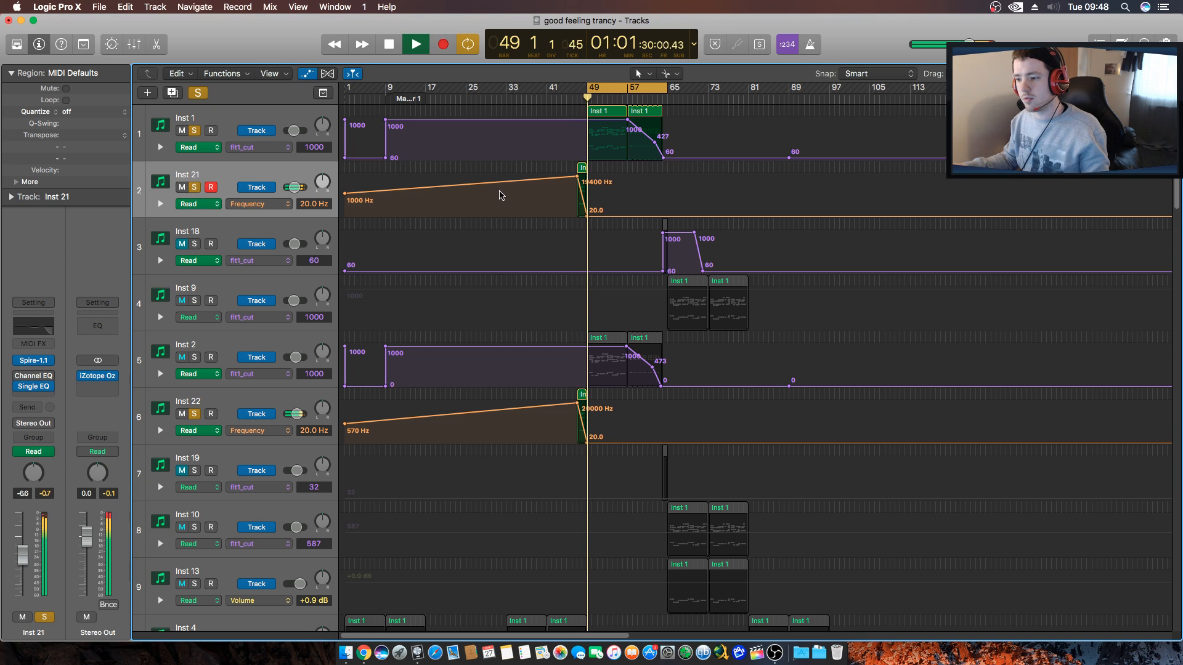
pyautogui.press('space')
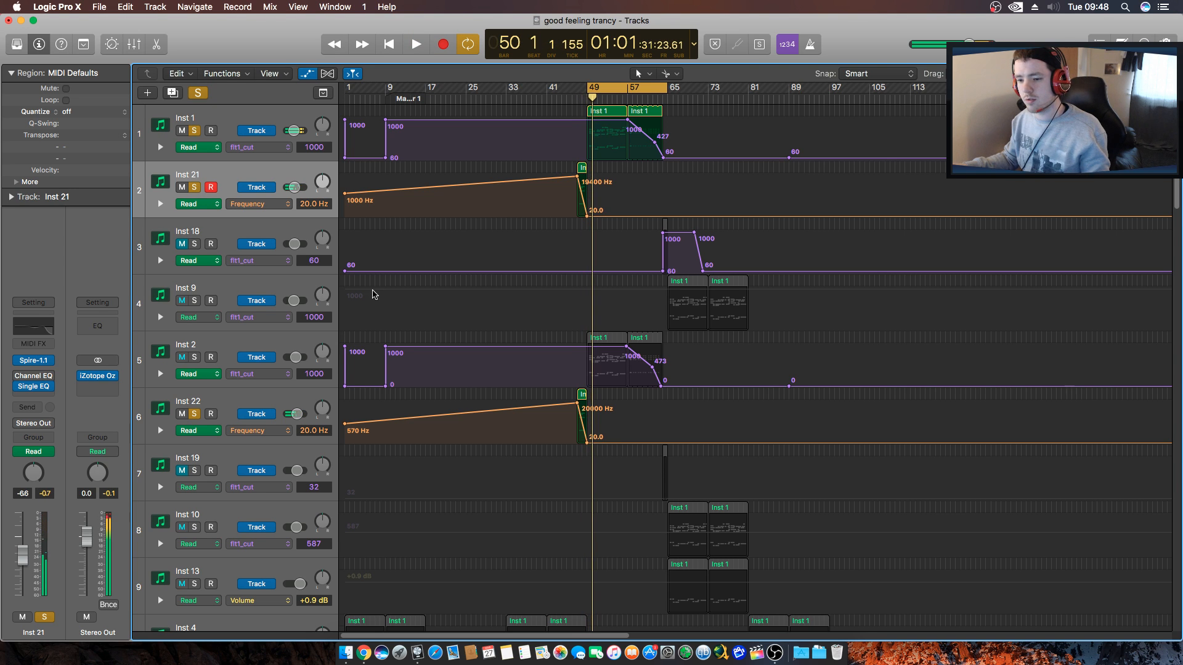
# Solo only Inst 22 and Inst 2, play their transition from bar 47 with the regions enlarged, and stop playback.
pyautogui.click(256, 400)
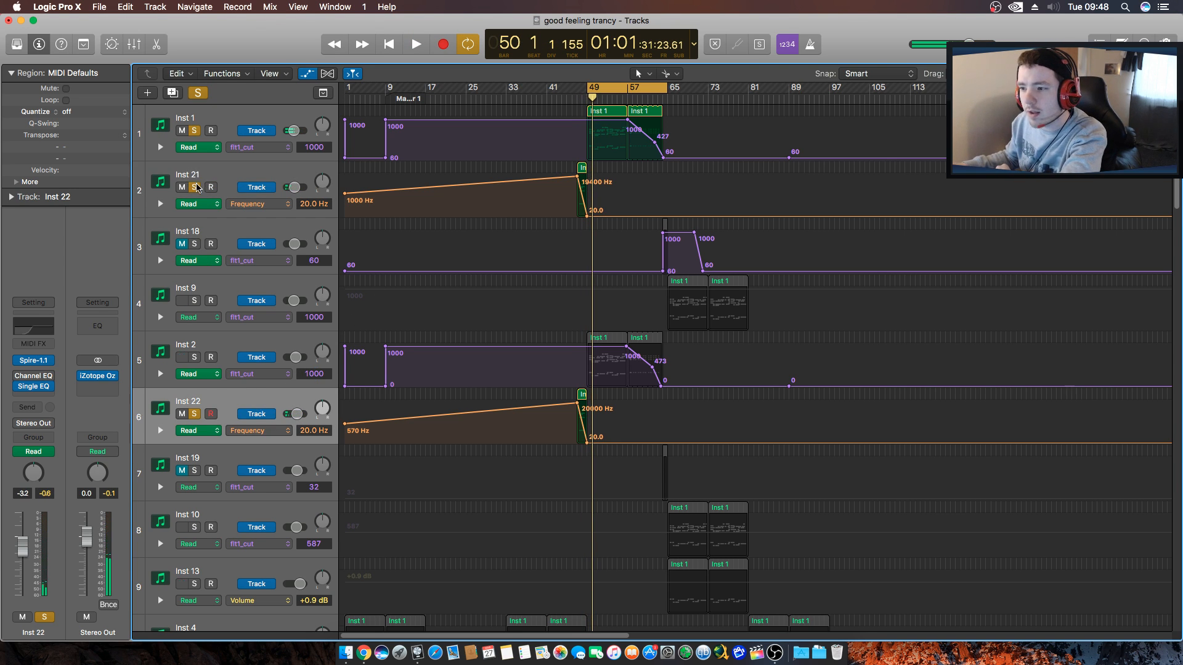
pyautogui.click(194, 130)
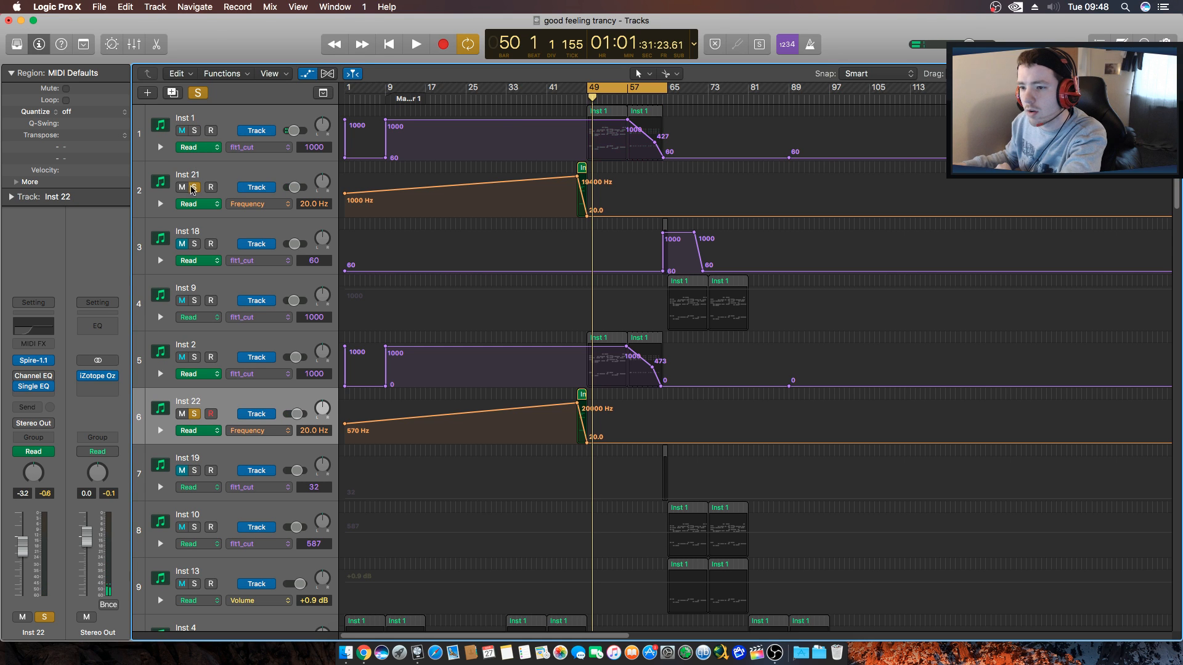
pyautogui.click(195, 188)
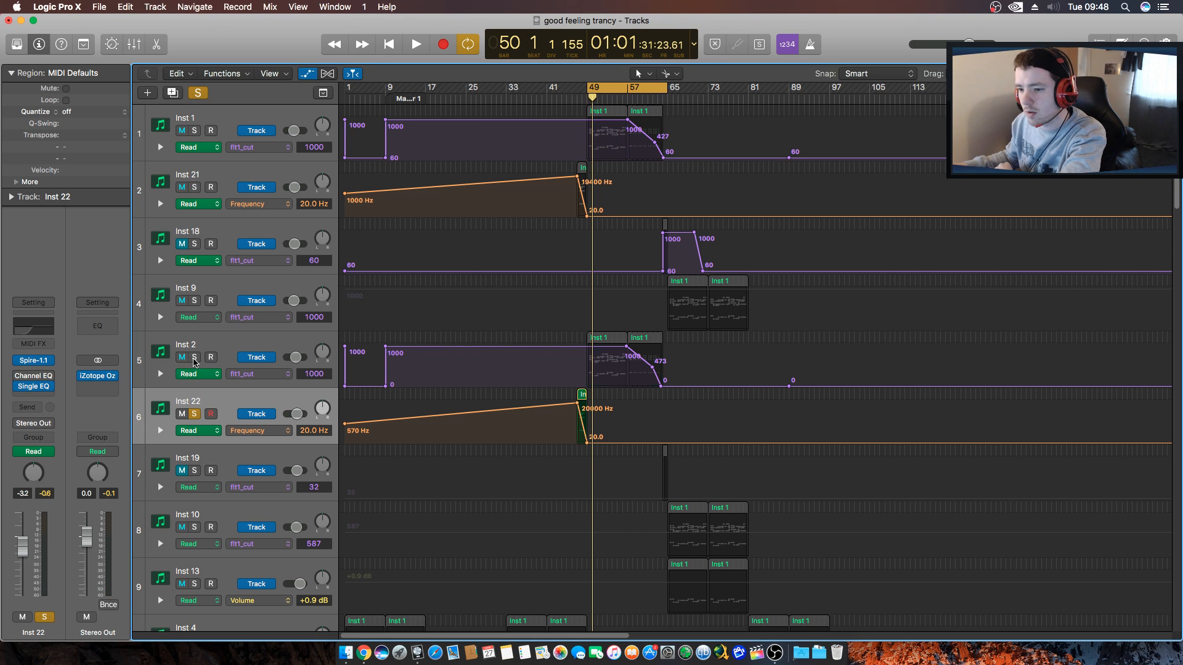
pyautogui.click(194, 359)
pyautogui.click(577, 99)
pyautogui.press('space')
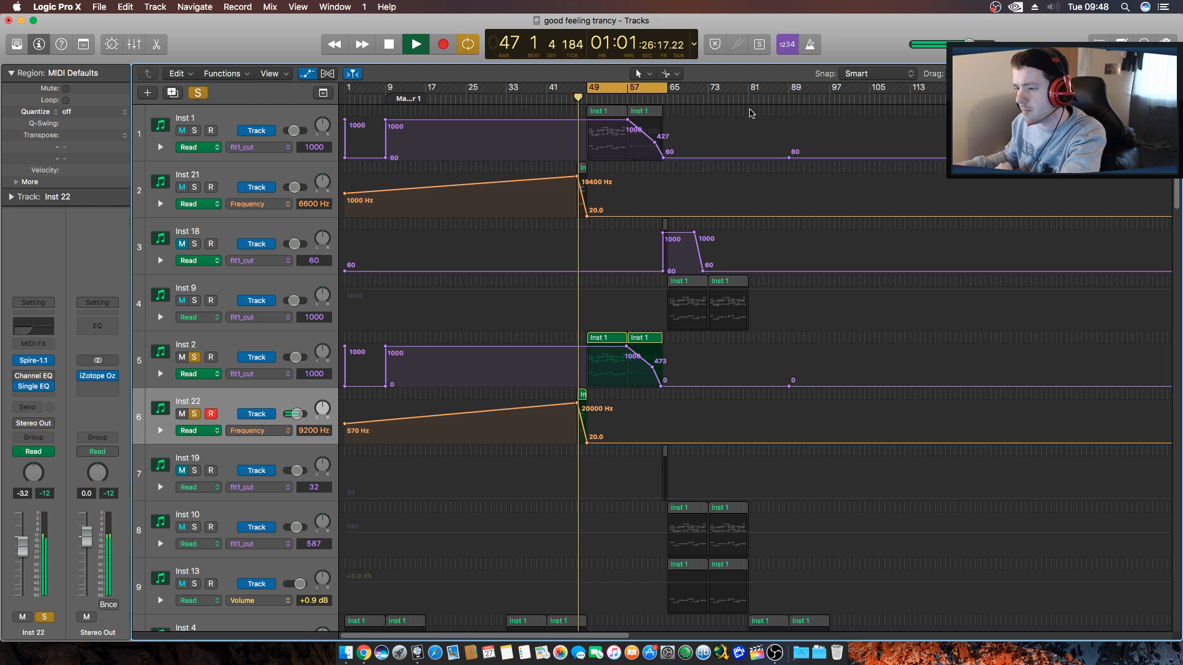
pyautogui.moveTo(1141, 73); pyautogui.dragTo(1150, 74)
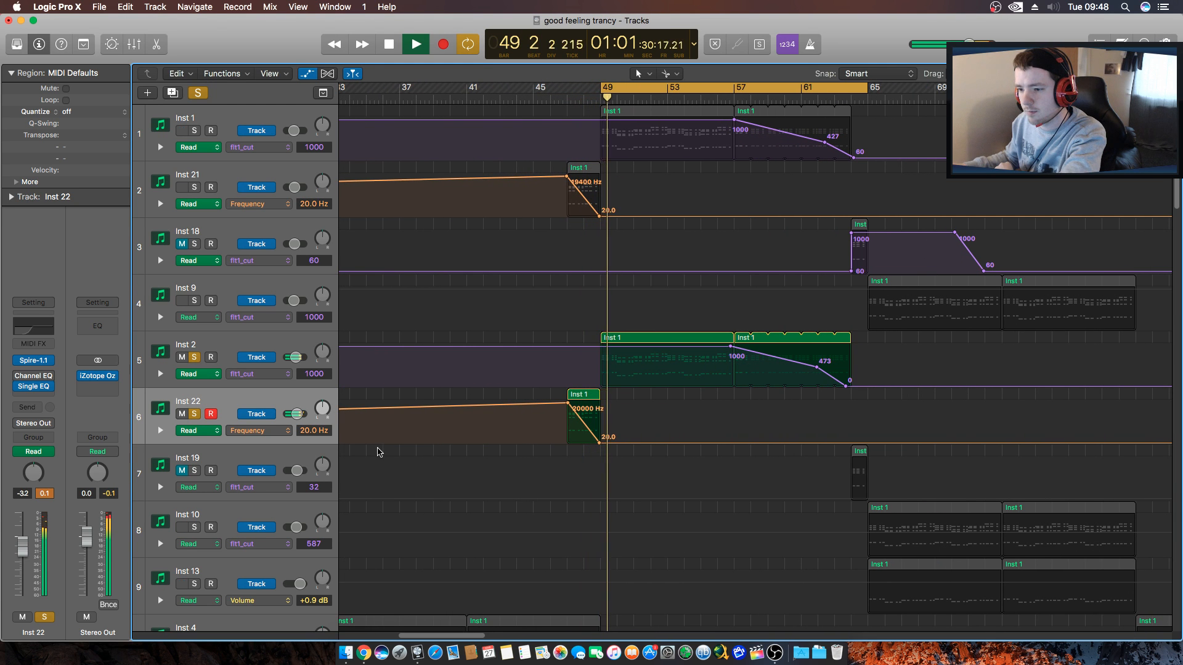
pyautogui.press('space')
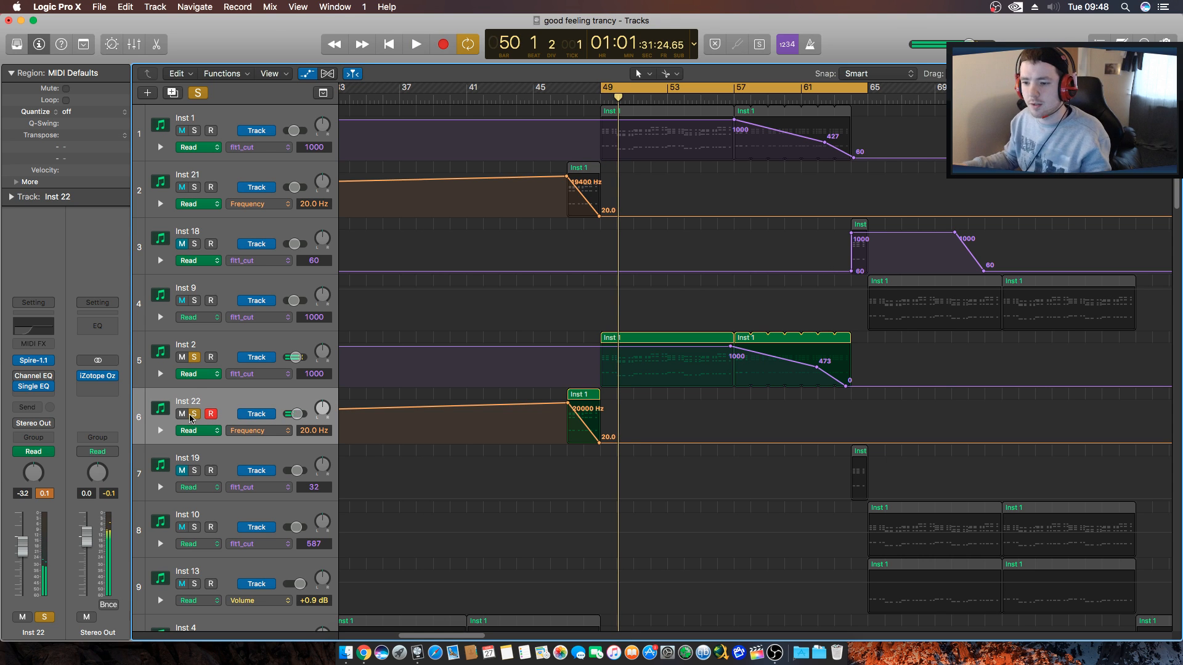
# Switch the solo from Inst 22 and Inst 2 to Inst 21 and Inst 1, and play from bar 47.
pyautogui.click(194, 414)
pyautogui.click(195, 357)
pyautogui.click(194, 187)
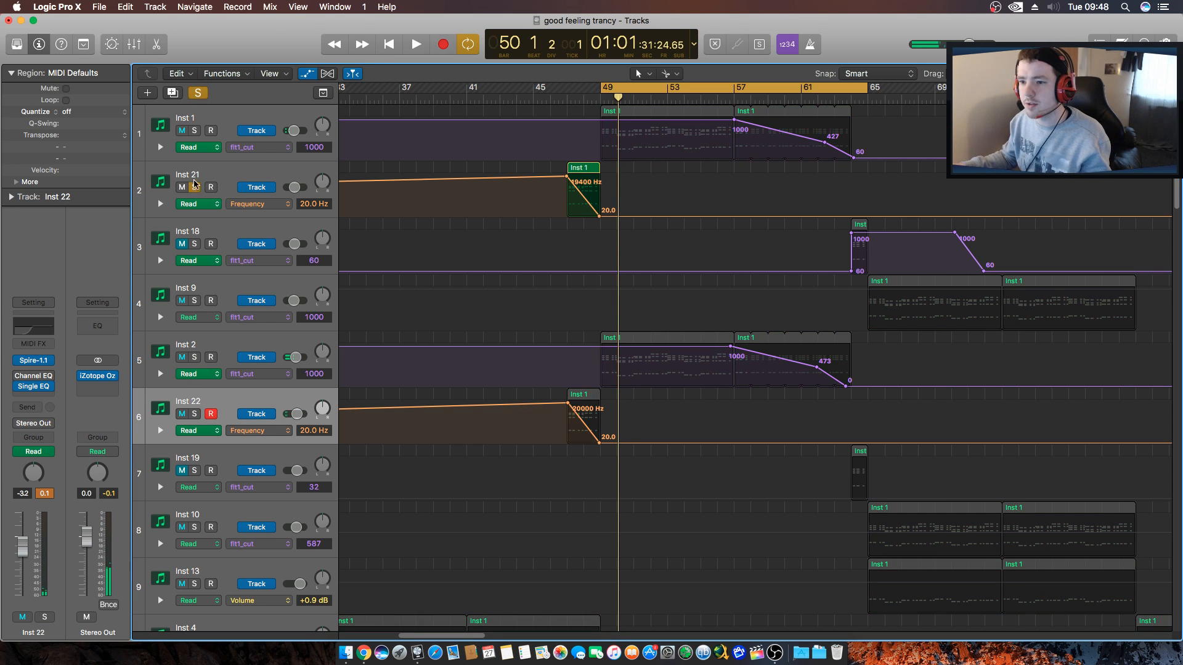
pyautogui.click(194, 130)
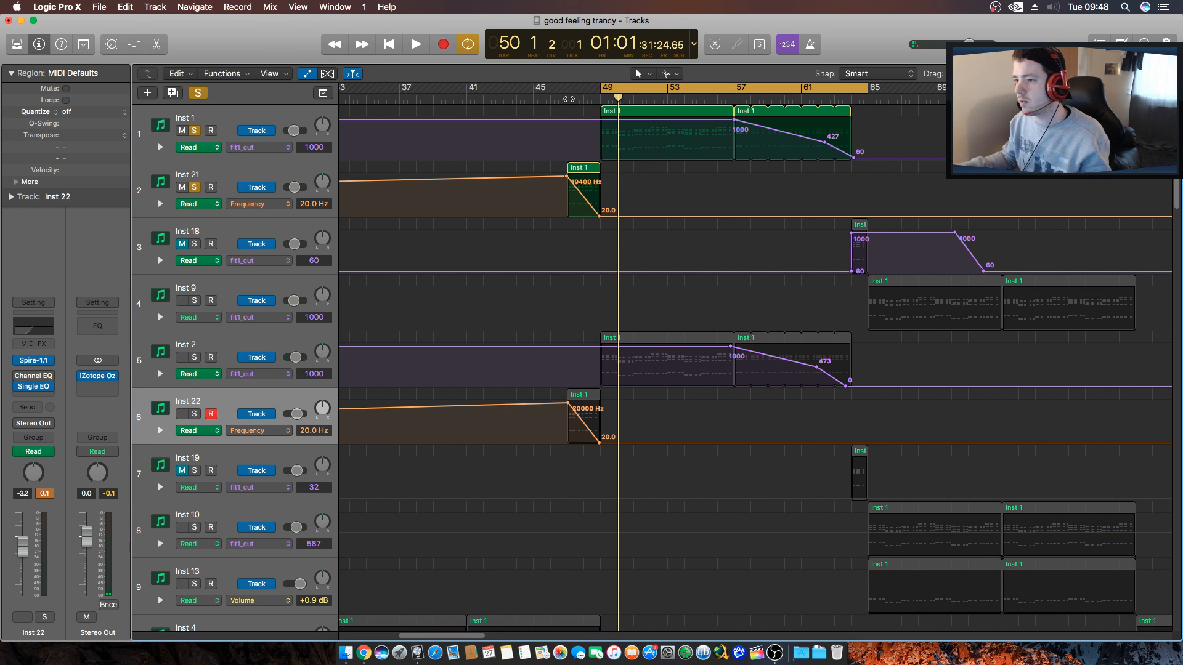
pyautogui.click(569, 99)
pyautogui.press('space')
# Check the Inst 21 and Inst 1 channel strips during playback, and stop playback.
pyautogui.click(220, 173)
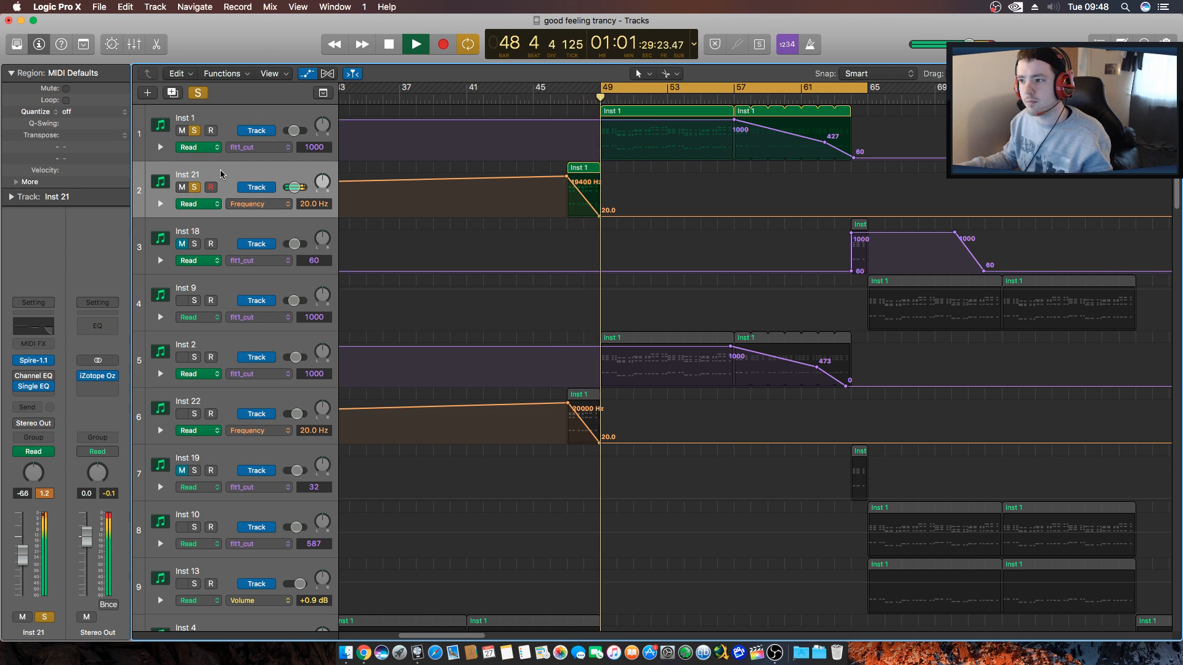
pyautogui.click(241, 123)
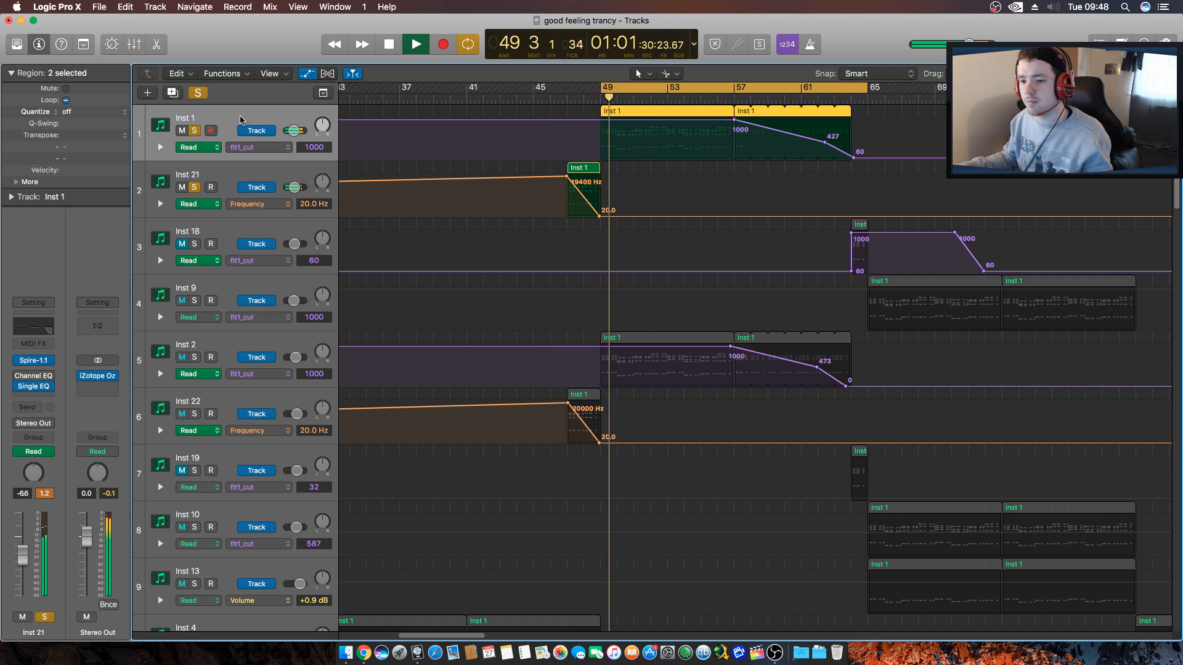
pyautogui.click(240, 172)
pyautogui.press('space')
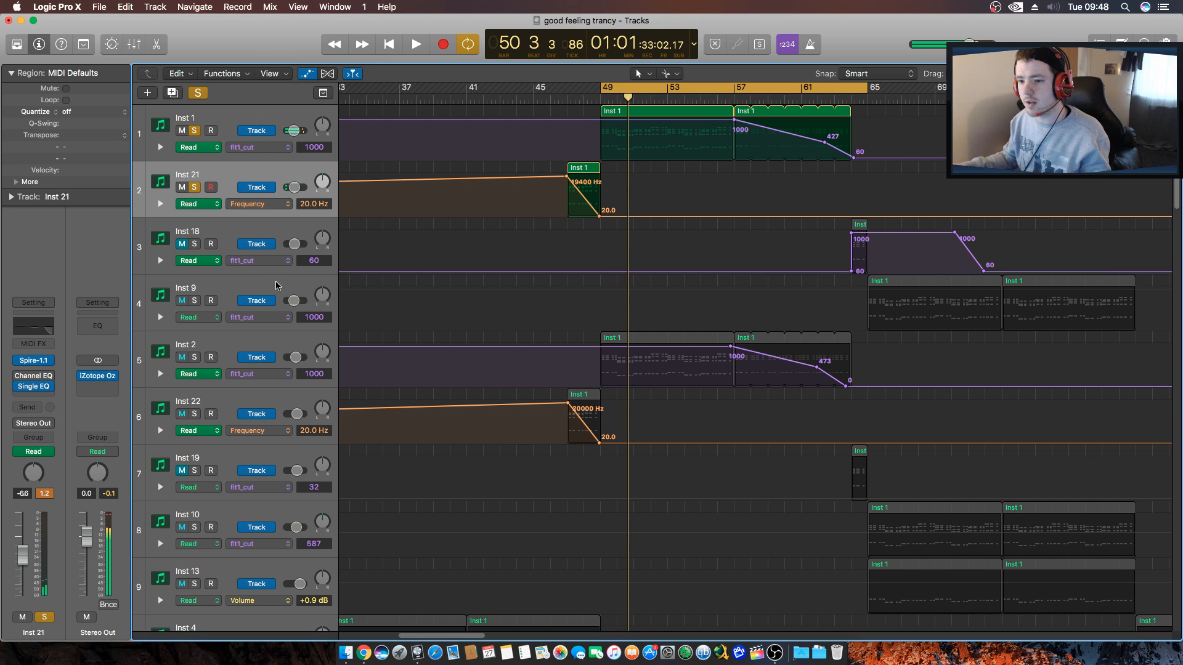
# Compare the levels and inserts of Inst 1 and Inst 21 with playback stopped.
pyautogui.click(250, 119)
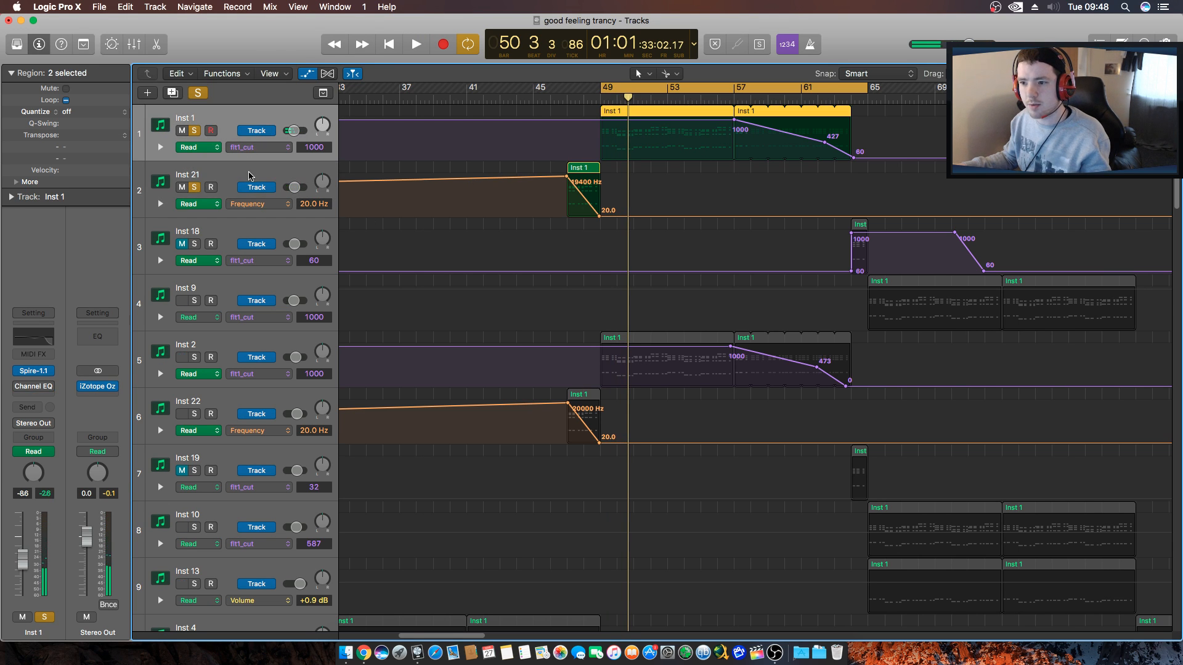
pyautogui.click(250, 175)
pyautogui.click(234, 121)
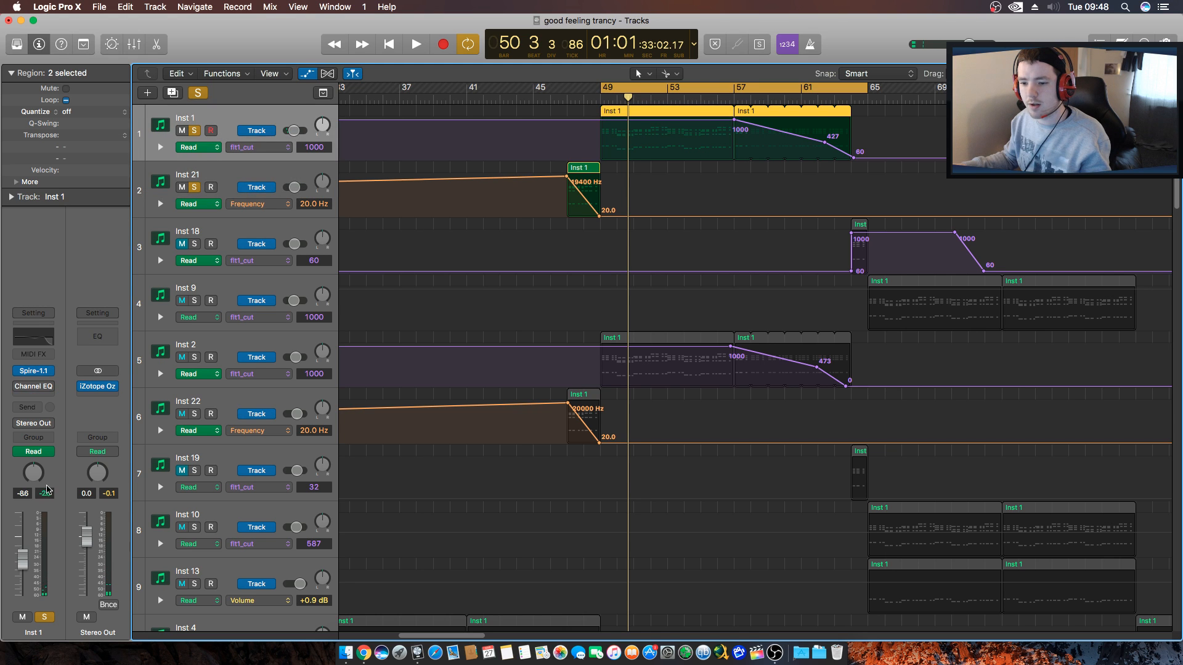
pyautogui.click(231, 175)
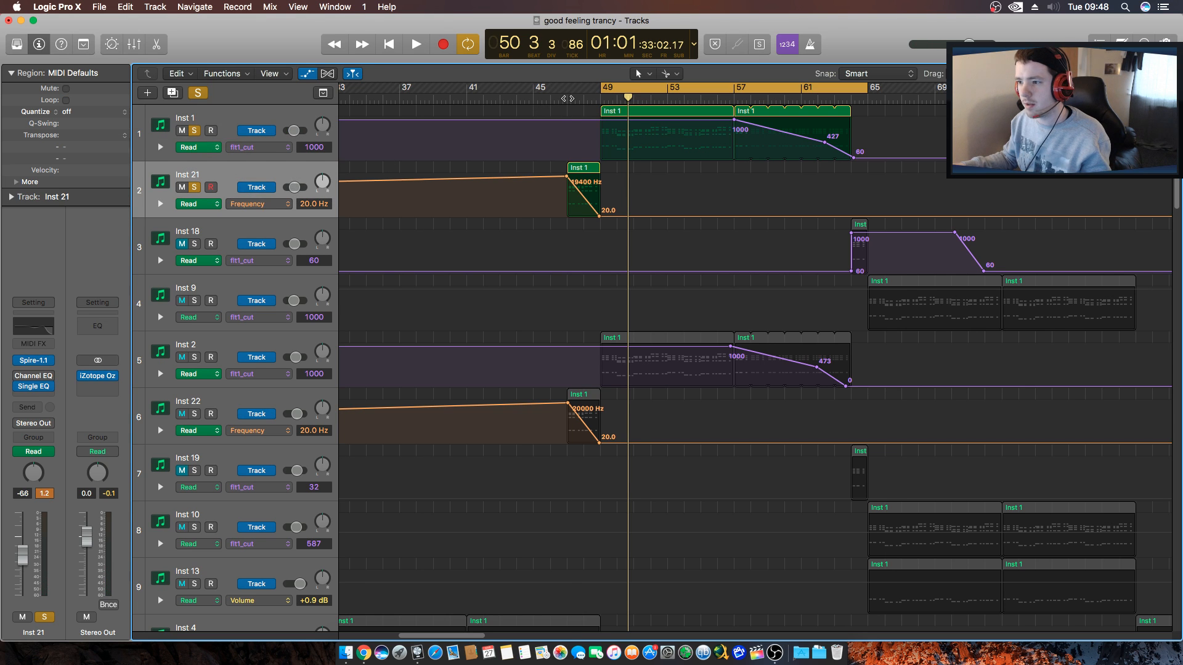
# Replay the Inst 21 to Inst 1 transition from bar 47 twice, watching the meter of each track in turn.
pyautogui.doubleClick(568, 99)
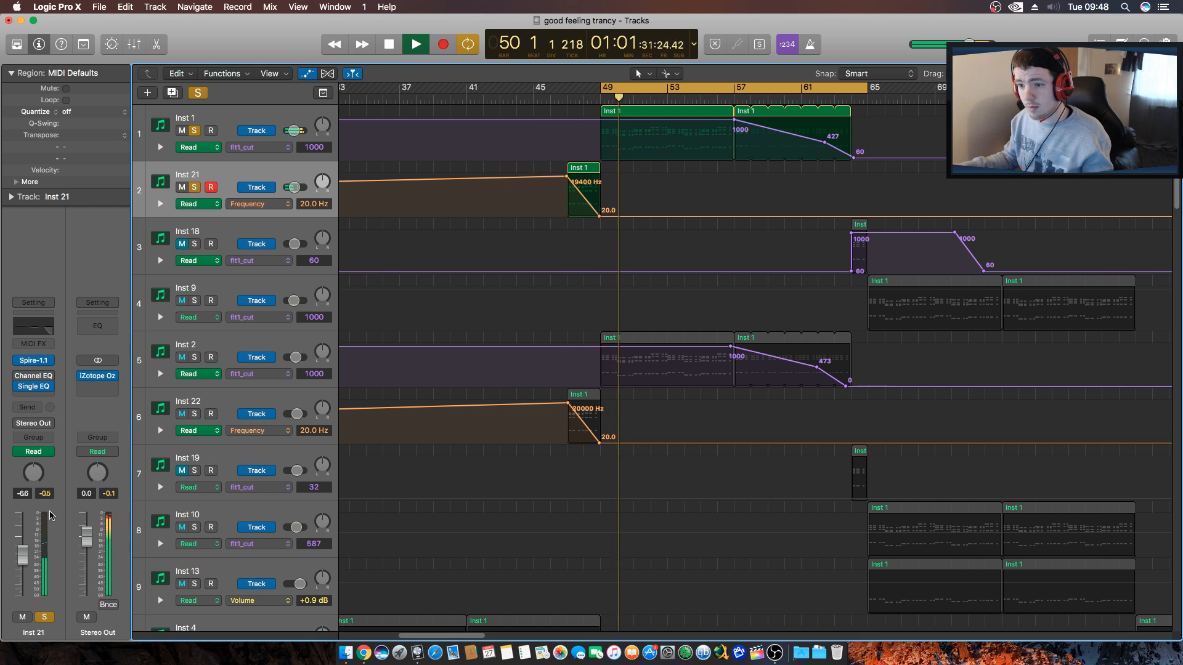
pyautogui.press('space')
pyautogui.click(246, 124)
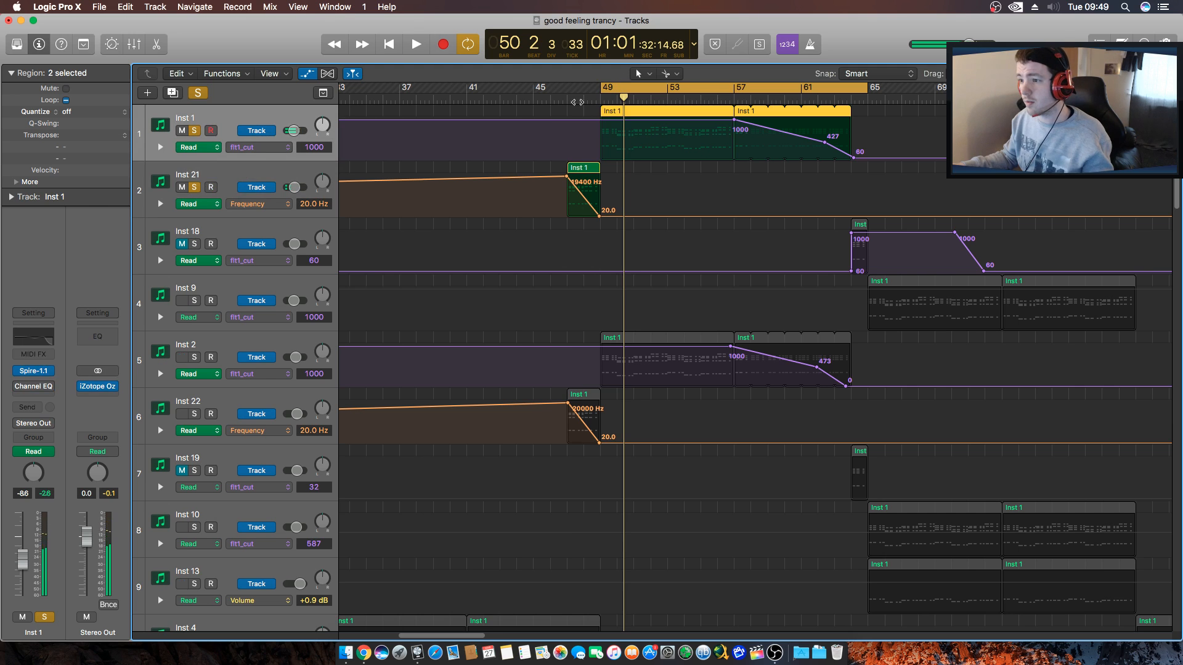
pyautogui.press('space')
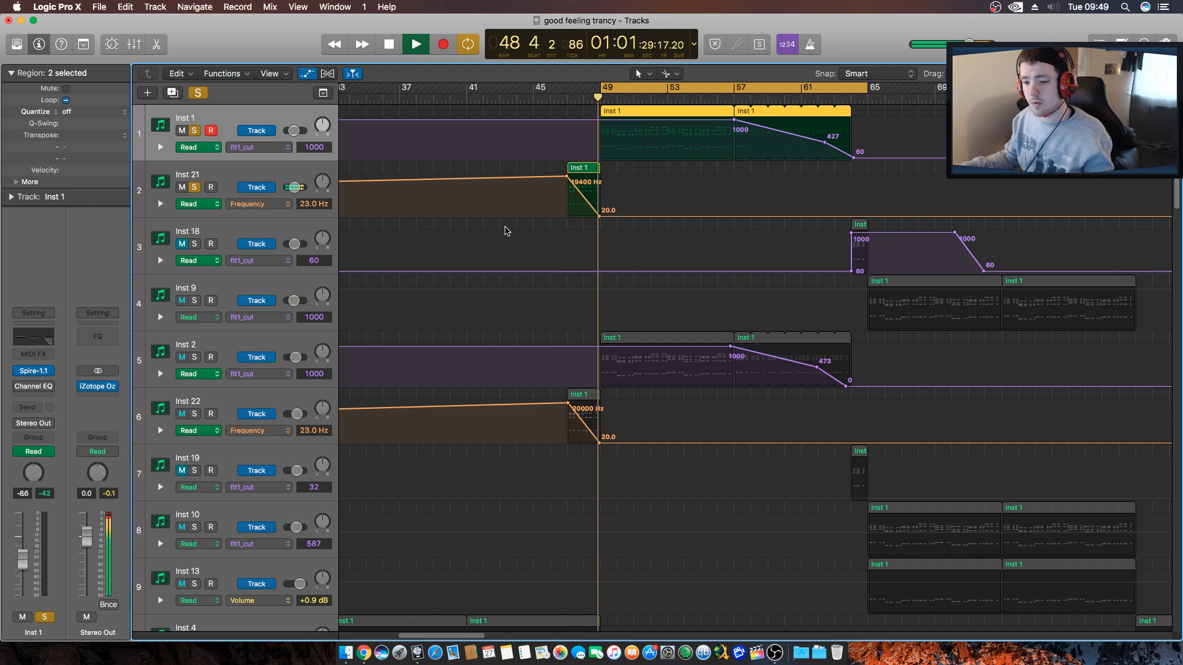
pyautogui.press('space')
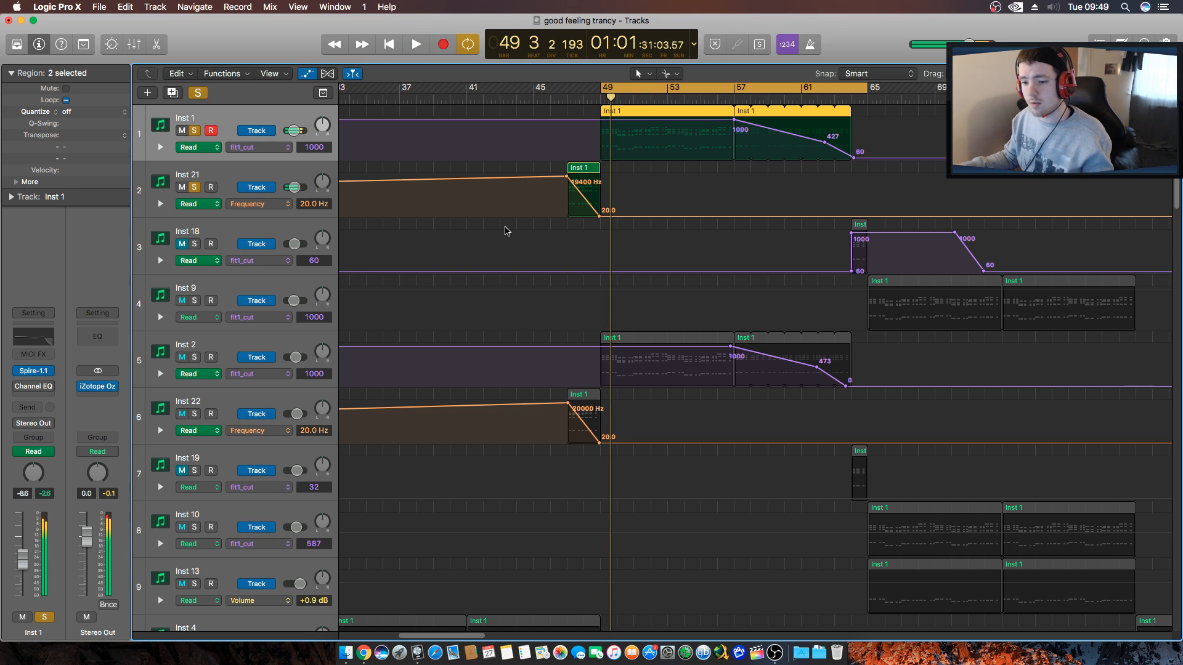
# Clear the Inst 1 and Inst 21 solos, play the full mix from bar 47 with cycle mode turned off, and stop playback.
pyautogui.click(196, 132)
pyautogui.click(194, 188)
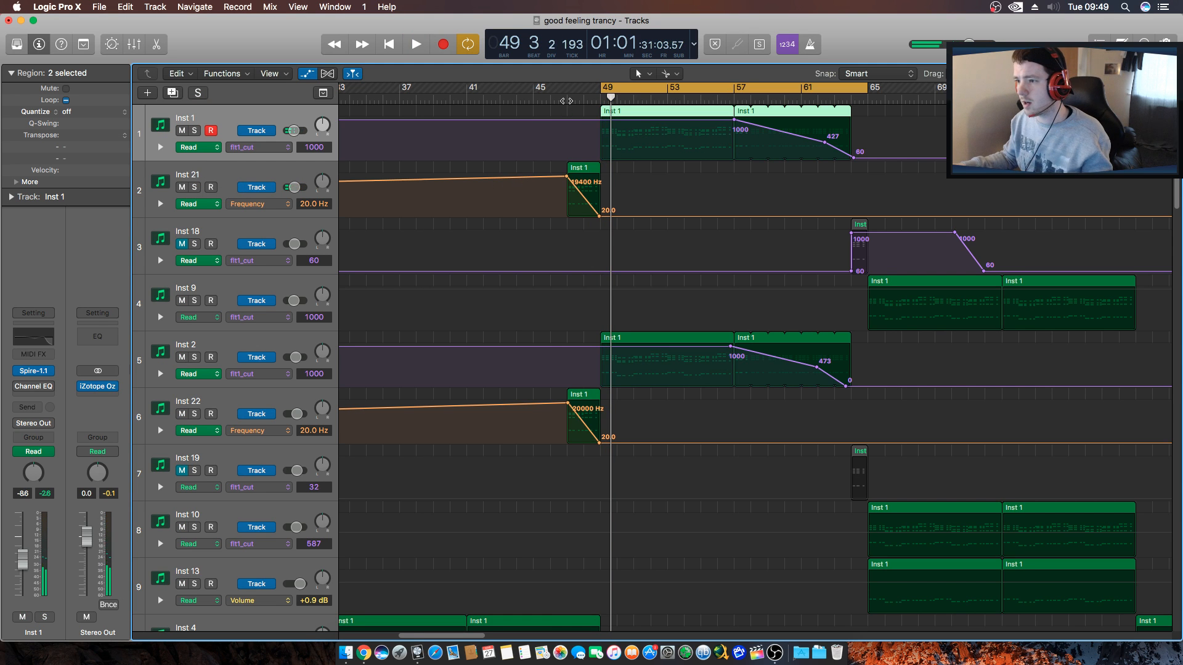
pyautogui.press('space')
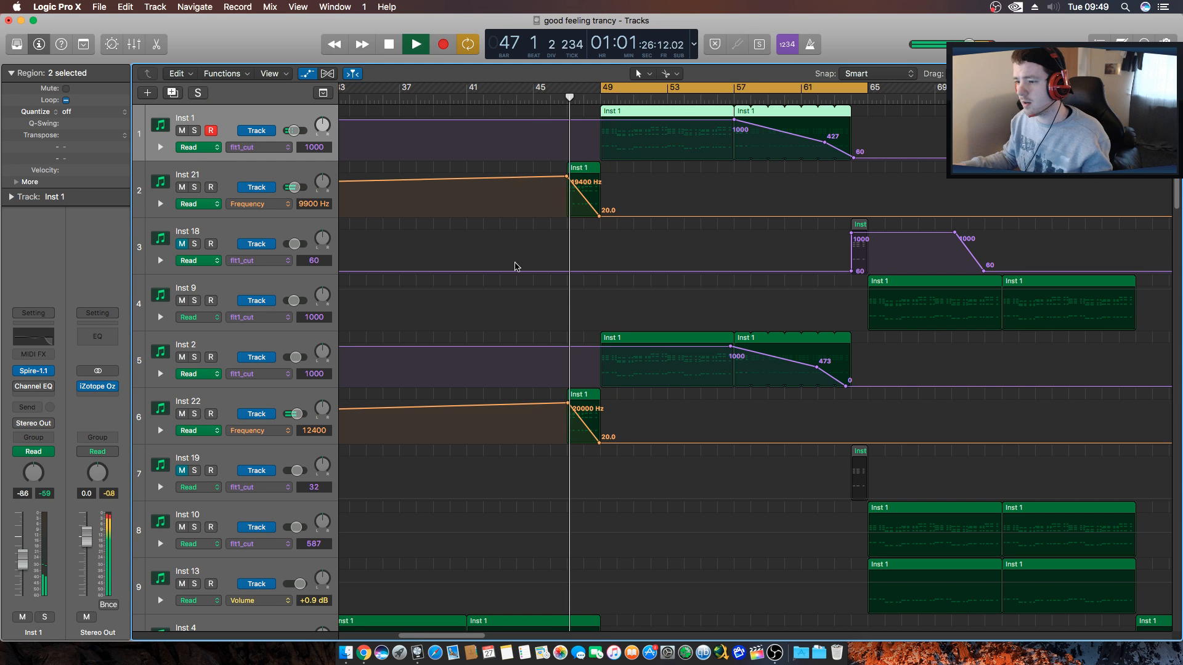
pyautogui.click(616, 88)
pyautogui.press('super+Left')
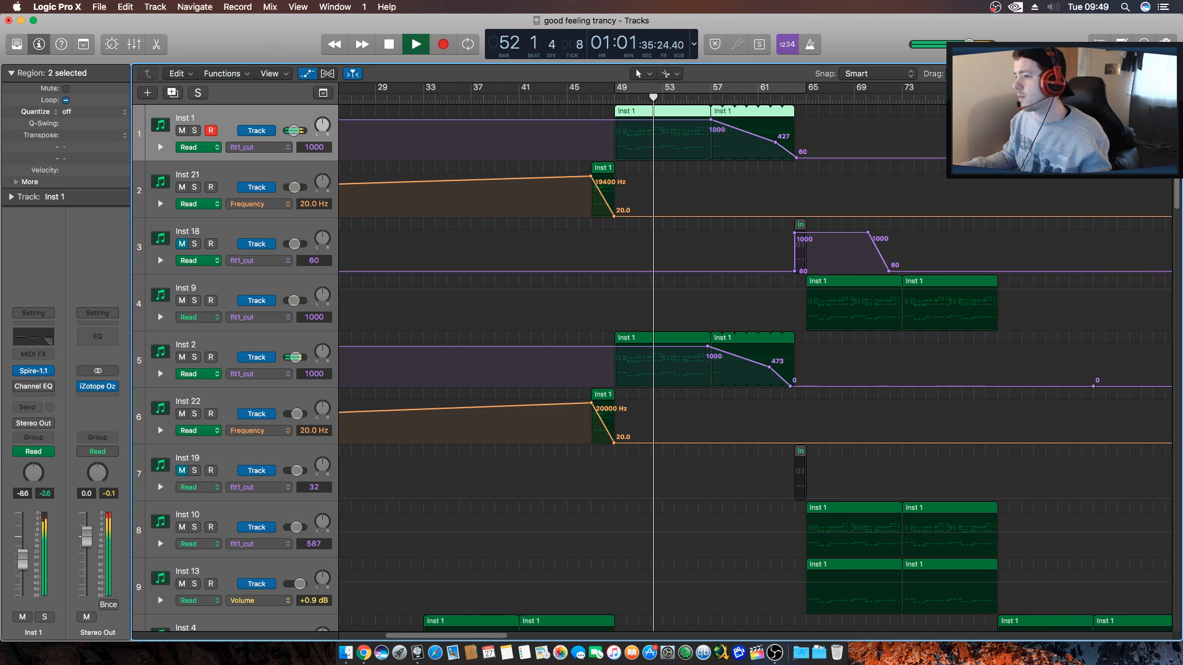
pyautogui.press('super+Left')
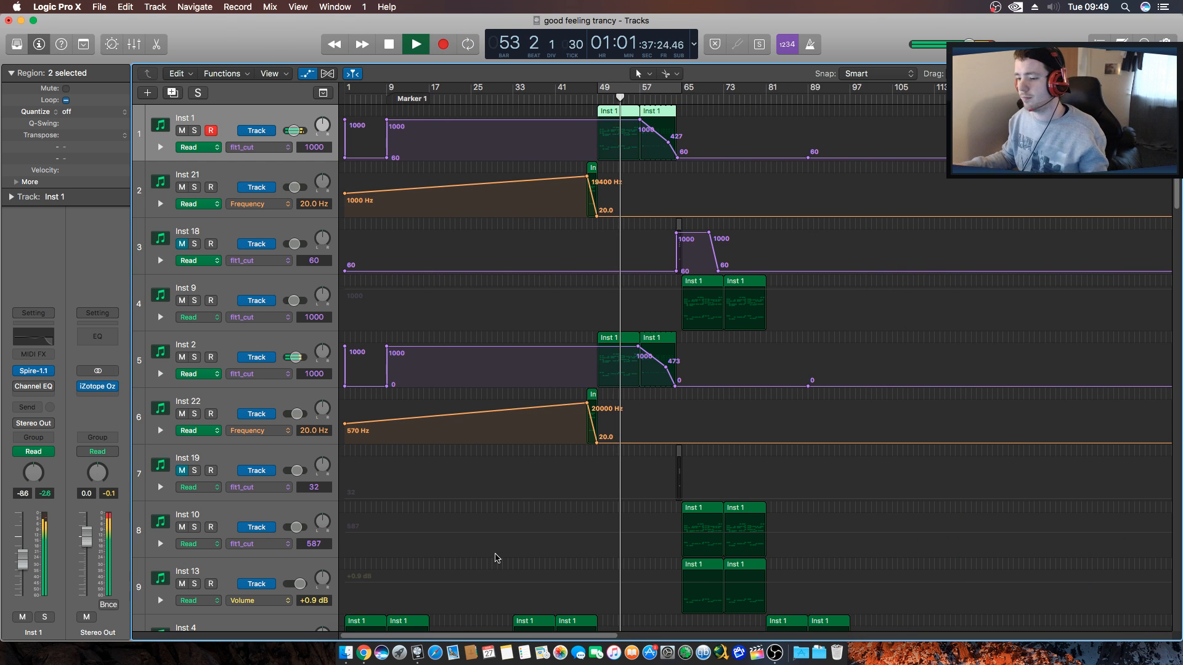
pyautogui.press('space')
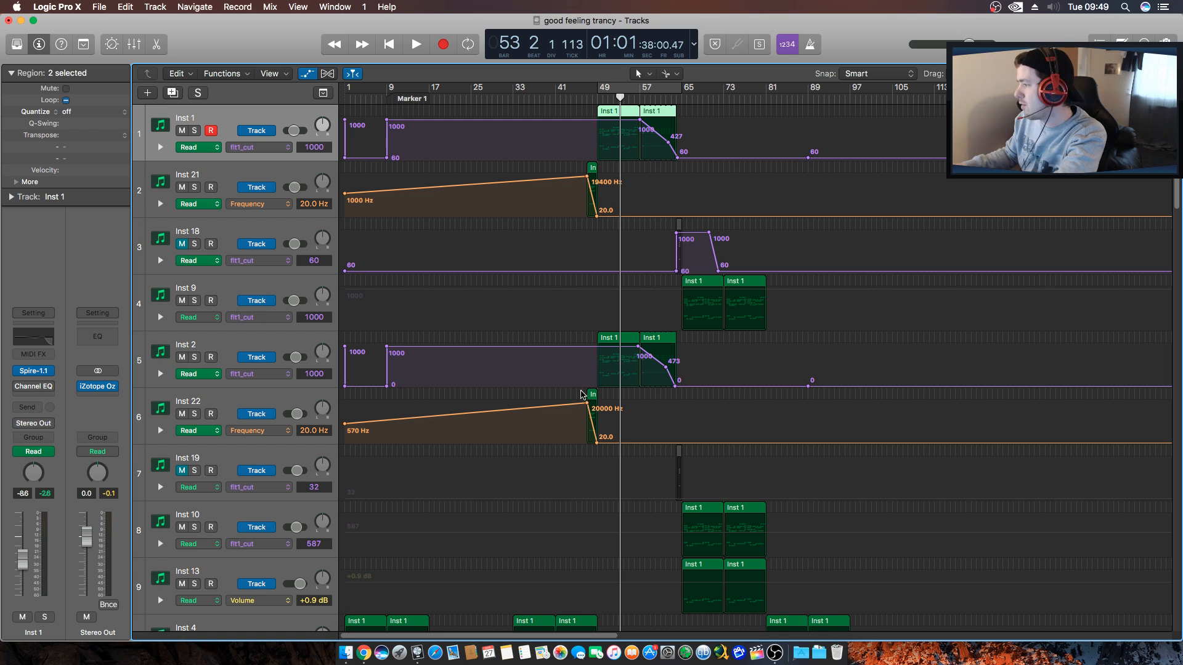
# Hide the track automation, play the arrangement from bar 57, and check the effects and drum regions sounding there.
pyautogui.click(316, 74)
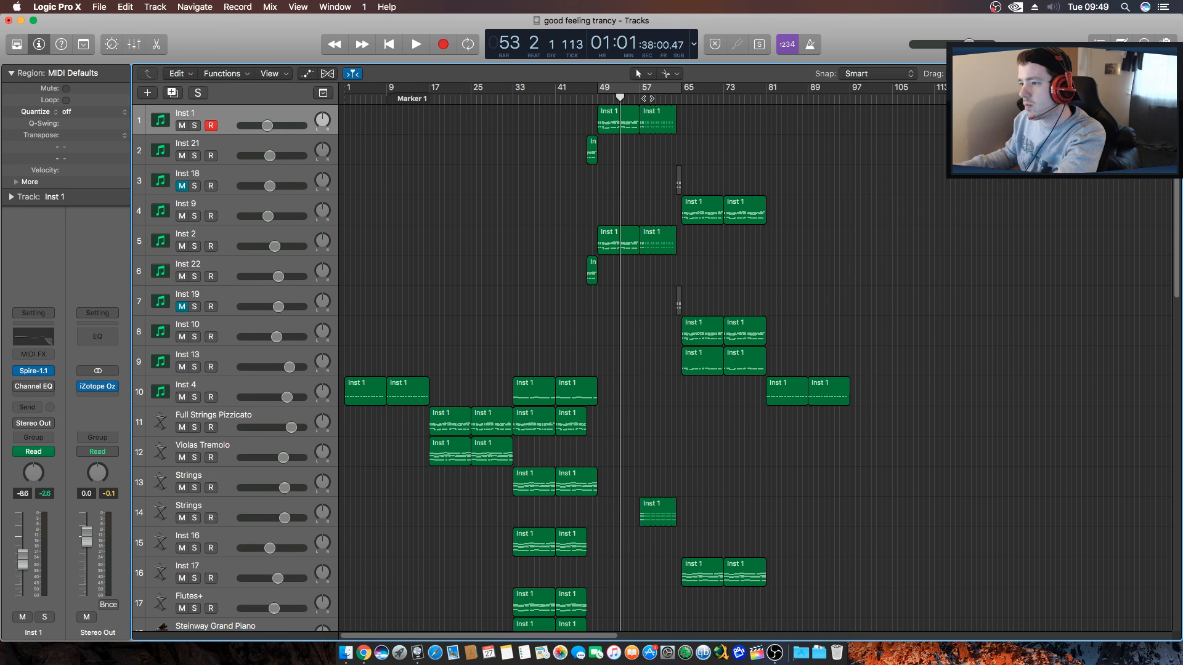
pyautogui.click(644, 98)
pyautogui.press('space')
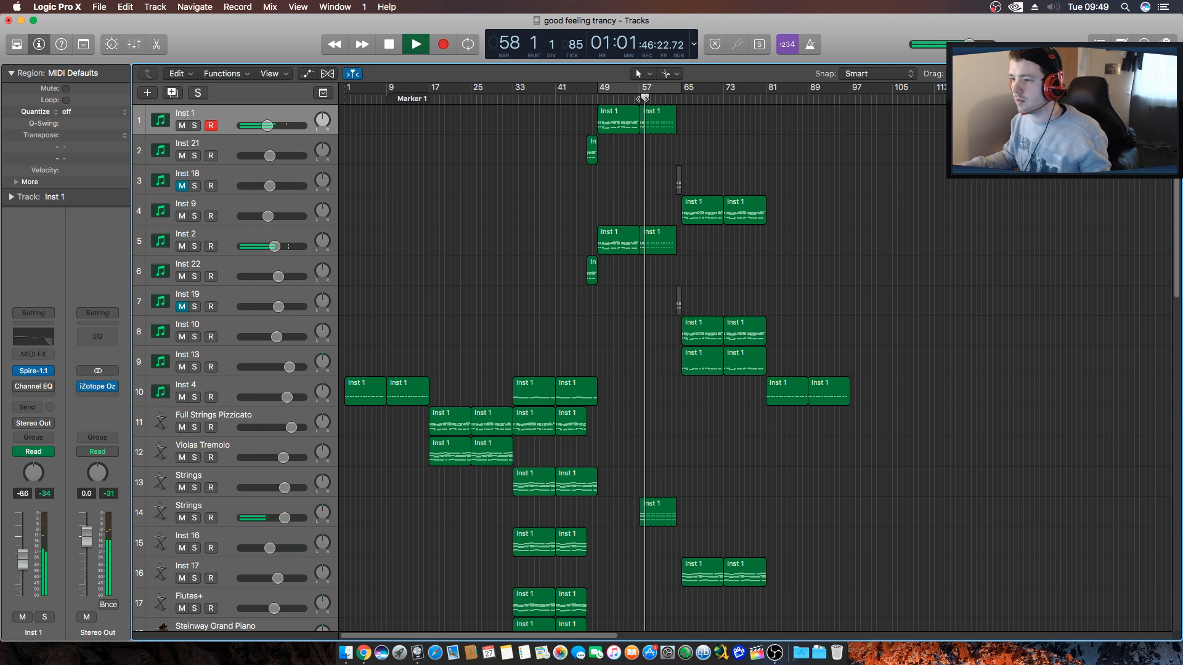
pyautogui.scroll(-15, 608, 414)
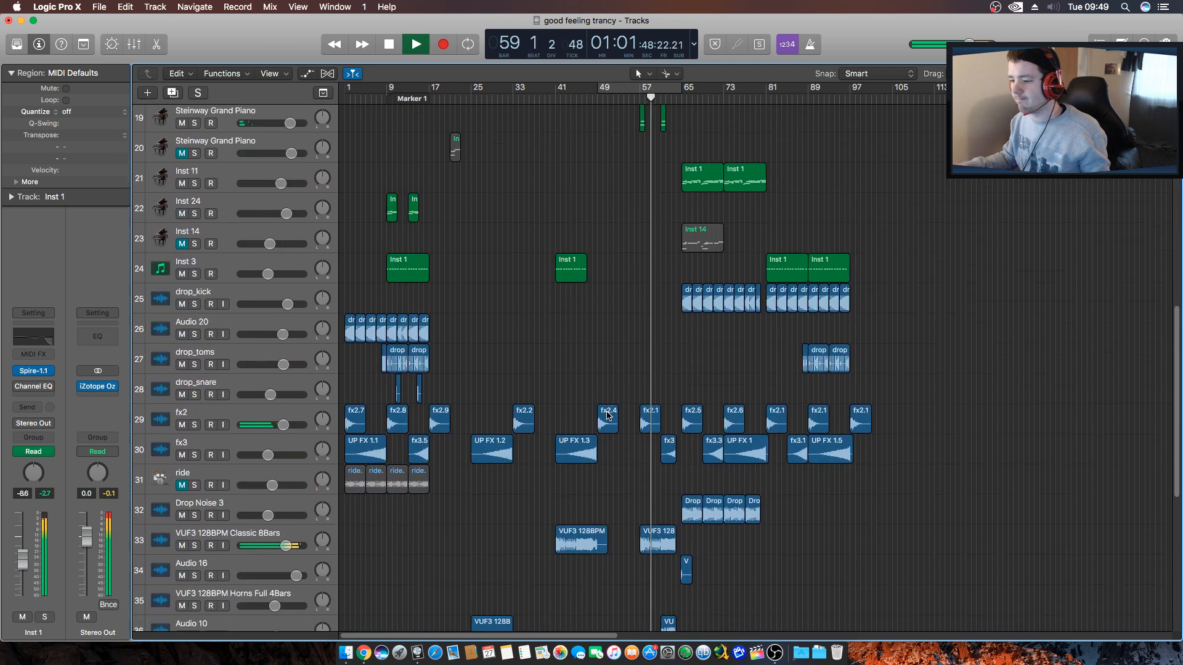
pyautogui.scroll(-7, 608, 415)
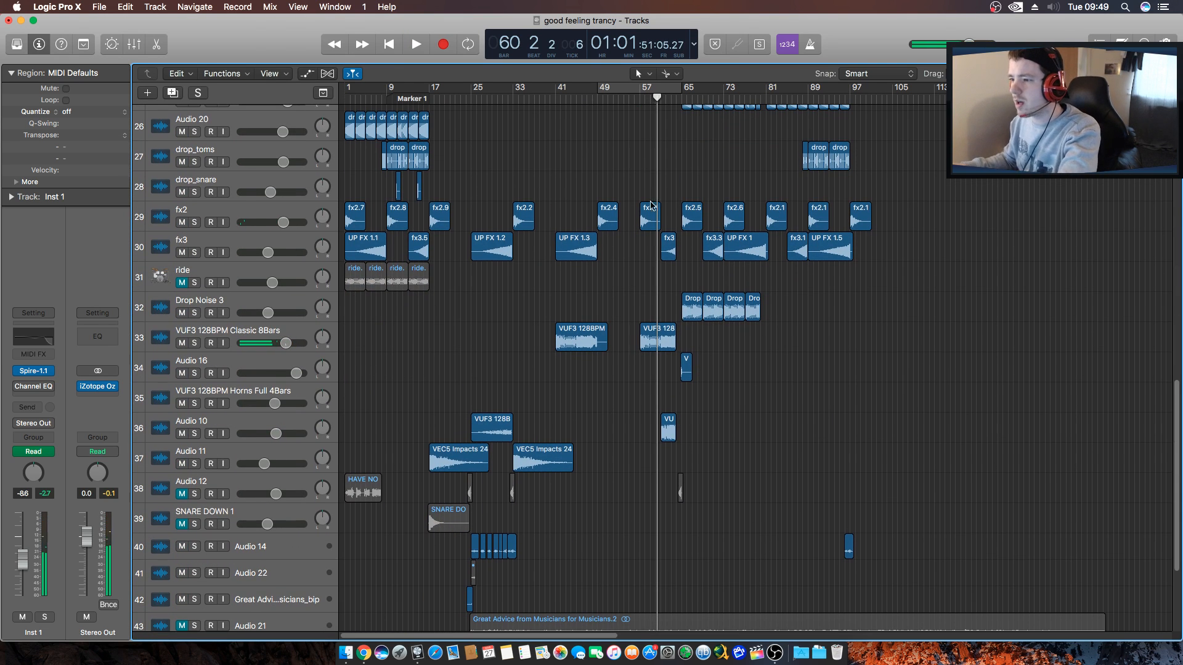
# Solo fx2 and VUF3 128BPM Classic 8Bars, play them from bar 57, and clear the fx2 solo.
pyautogui.click(639, 96)
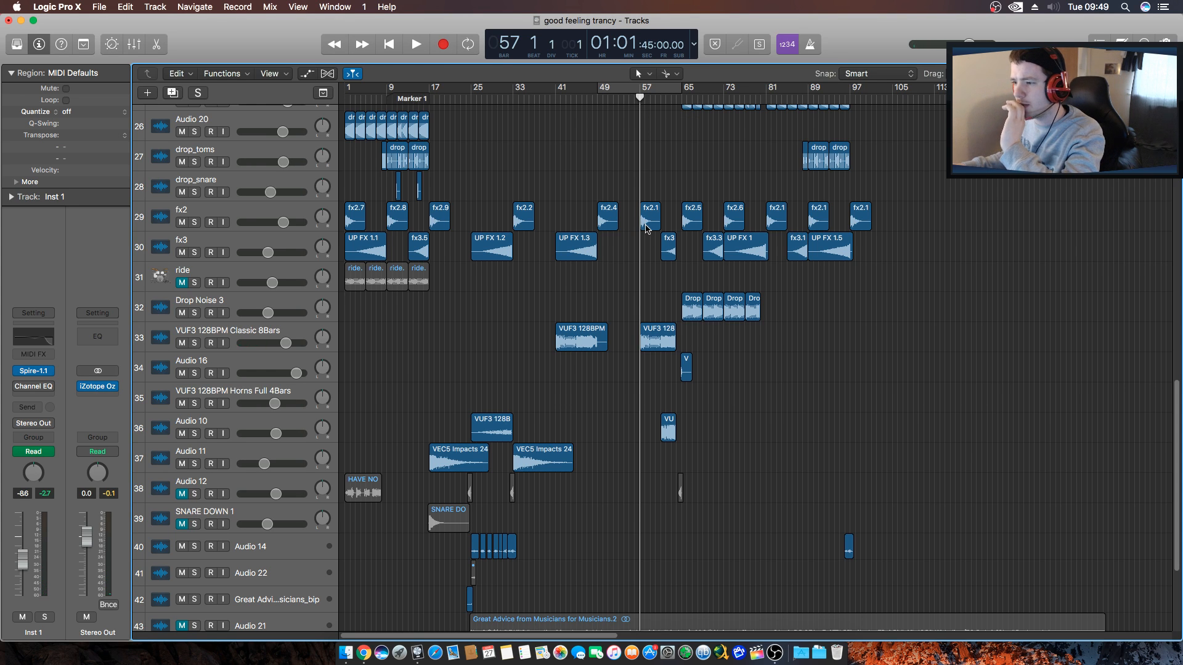
pyautogui.click(194, 222)
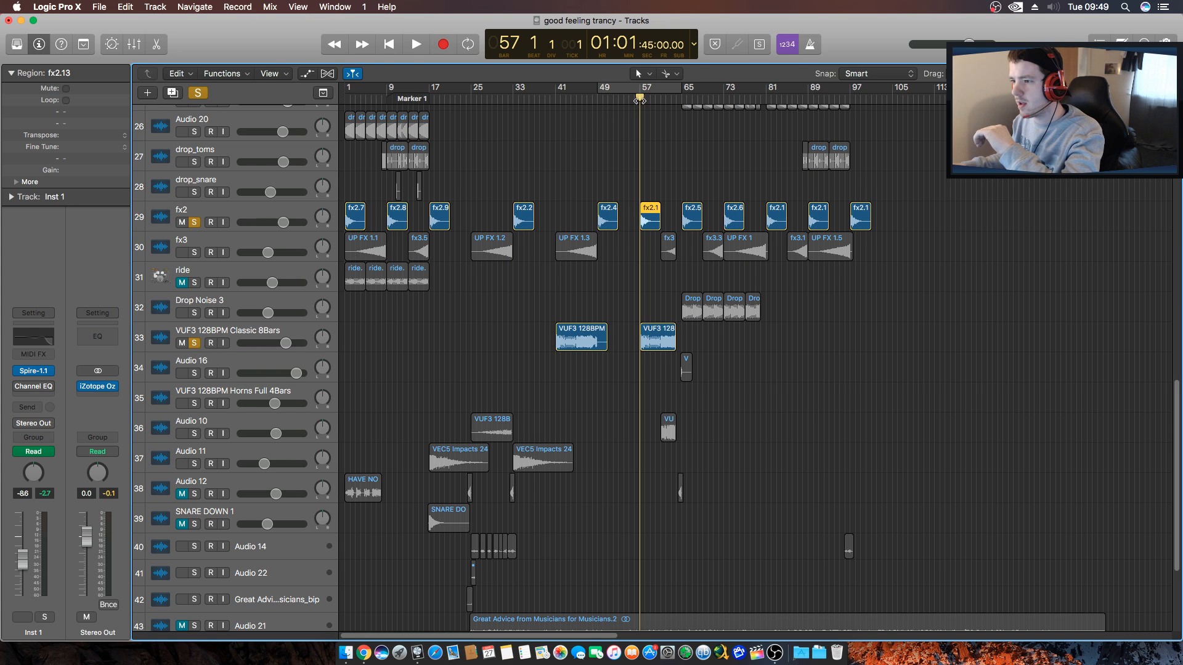
pyautogui.press('space')
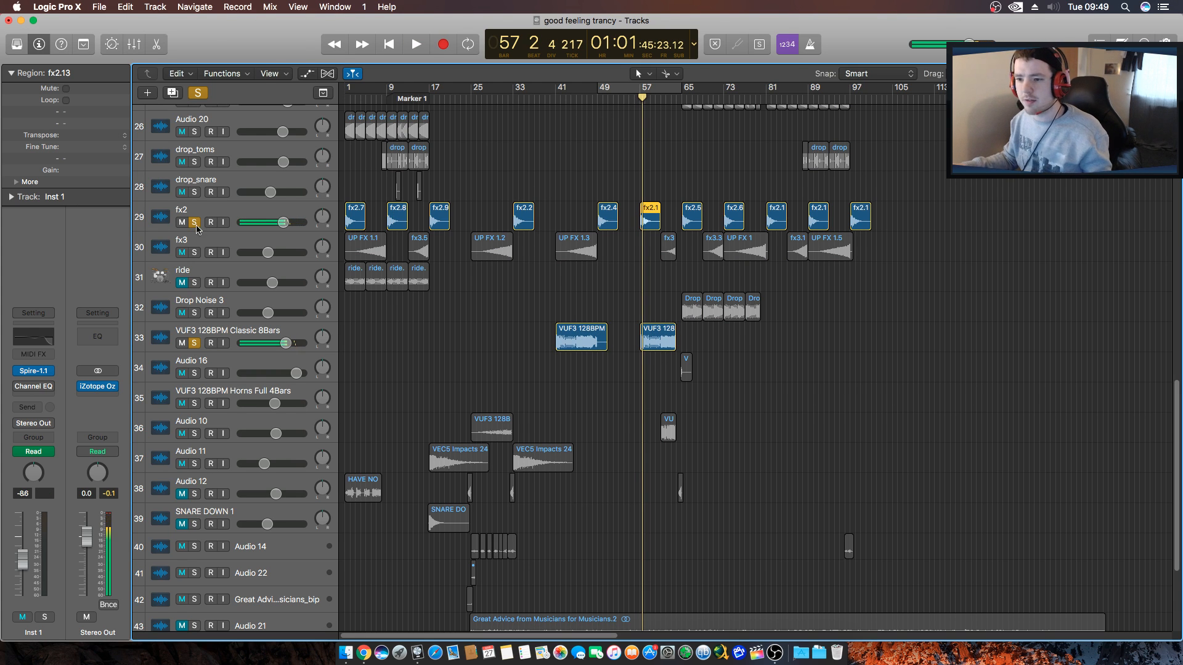
pyautogui.click(194, 223)
pyautogui.press('space')
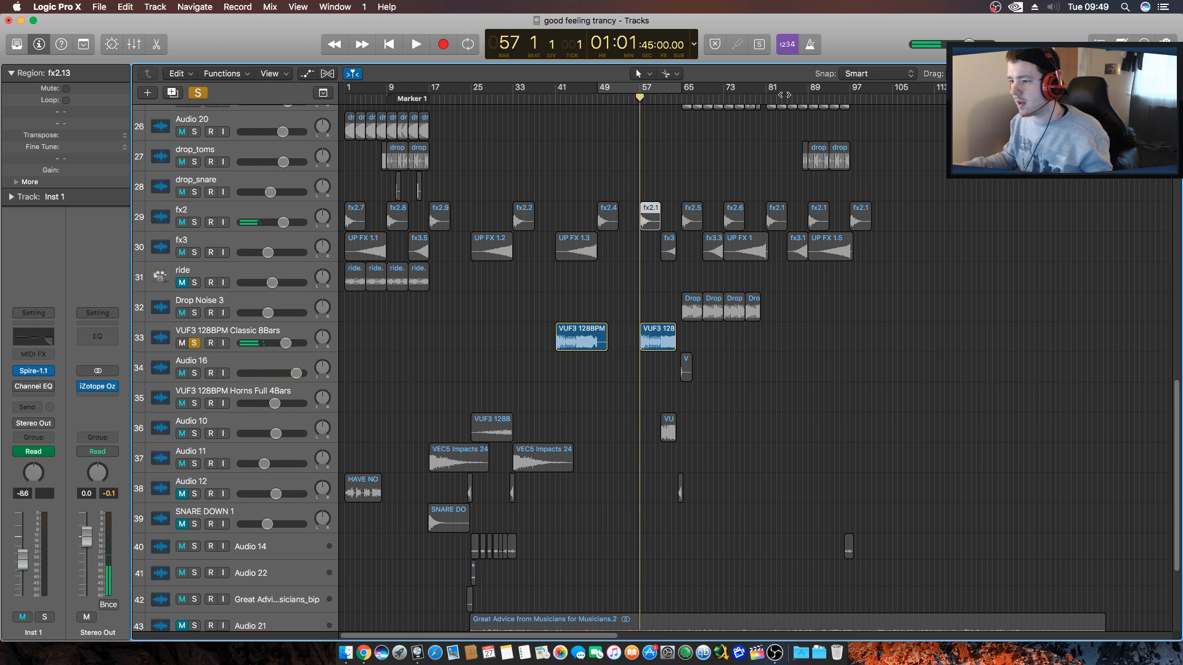
# Audition VUF3 128BPM Classic 8Bars alone from bar 57, and delete the fx2.13 region starting at that bar.
pyautogui.press('super+Right')
pyautogui.press('super+Right')
pyautogui.press('super+Right')
pyautogui.press('super+Right')
pyautogui.press('super+Right')
pyautogui.press('super+Right')
pyautogui.press('super+Right')
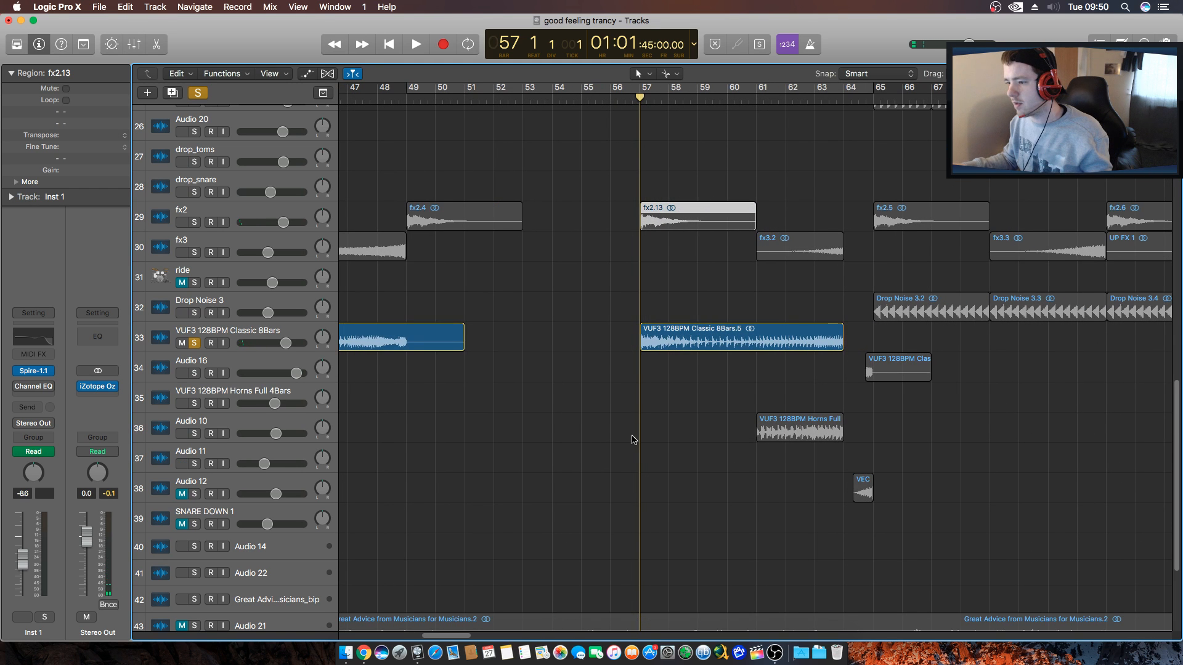
pyautogui.press('space')
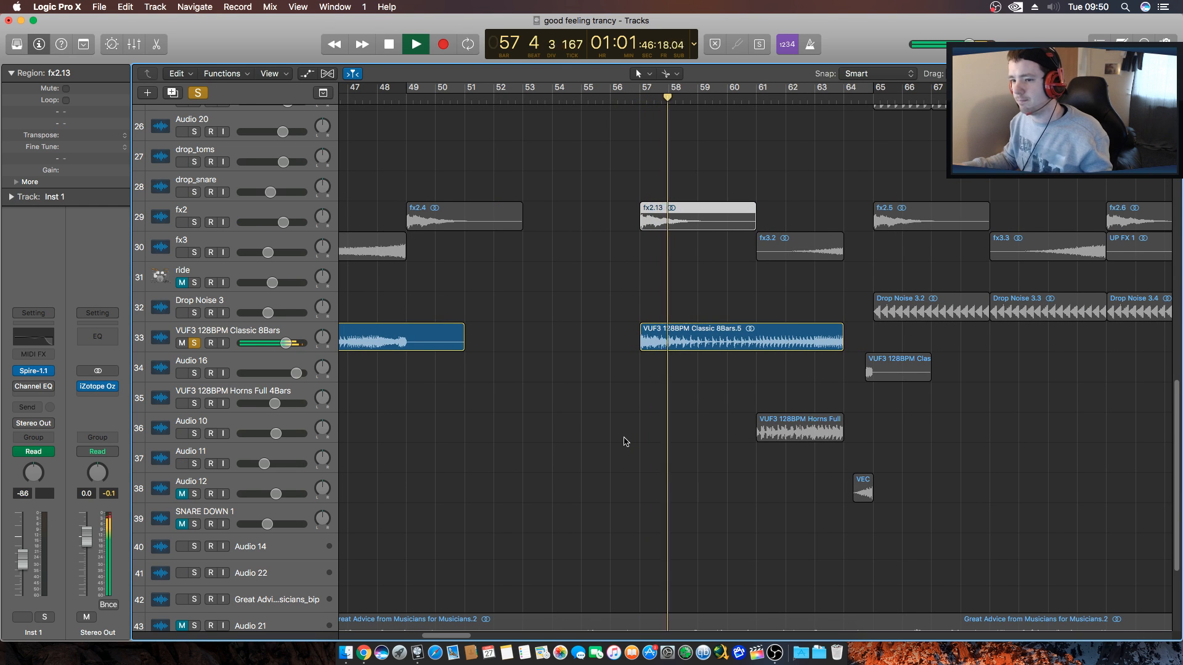
pyautogui.press('space')
pyautogui.press('Delete')
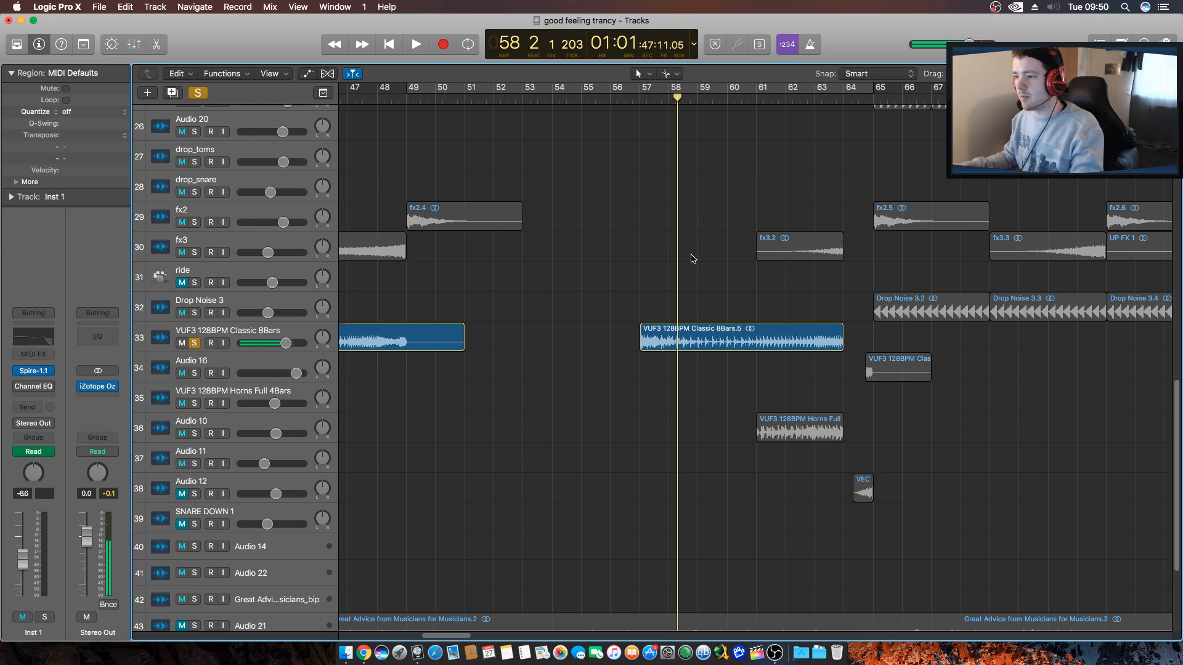
# Clear the VUF3 128BPM Classic 8Bars solo, play the mix from bar 56 with that track selected, and stop playback.
pyautogui.click(193, 346)
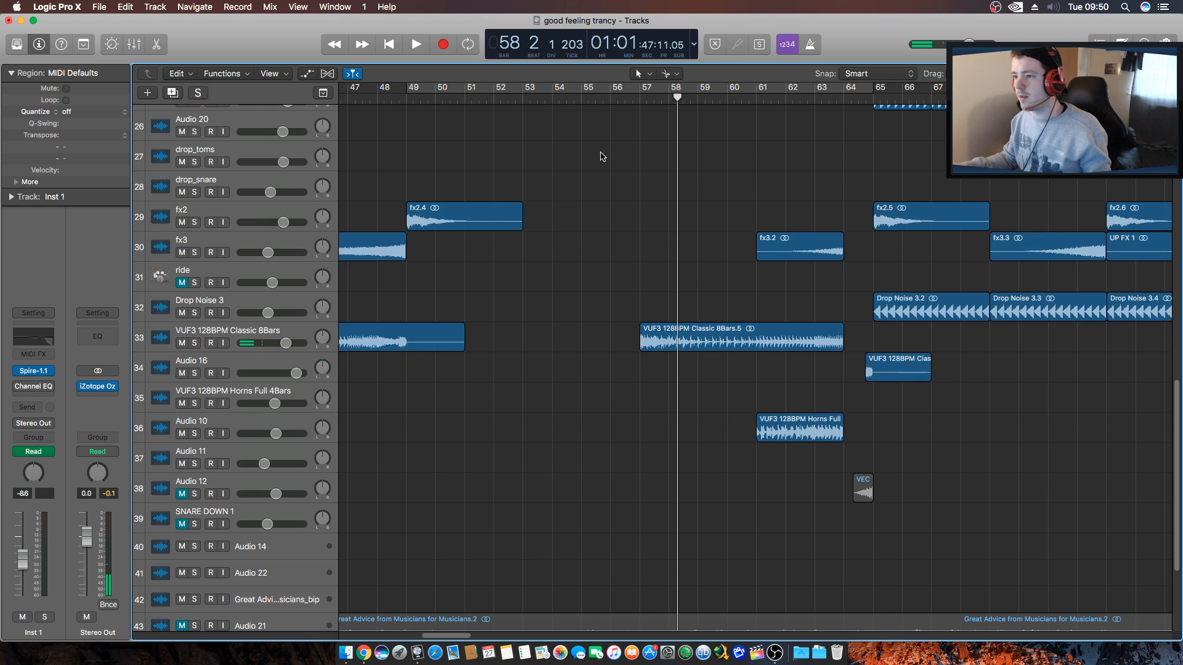
pyautogui.click(614, 102)
pyautogui.press('space')
pyautogui.click(314, 333)
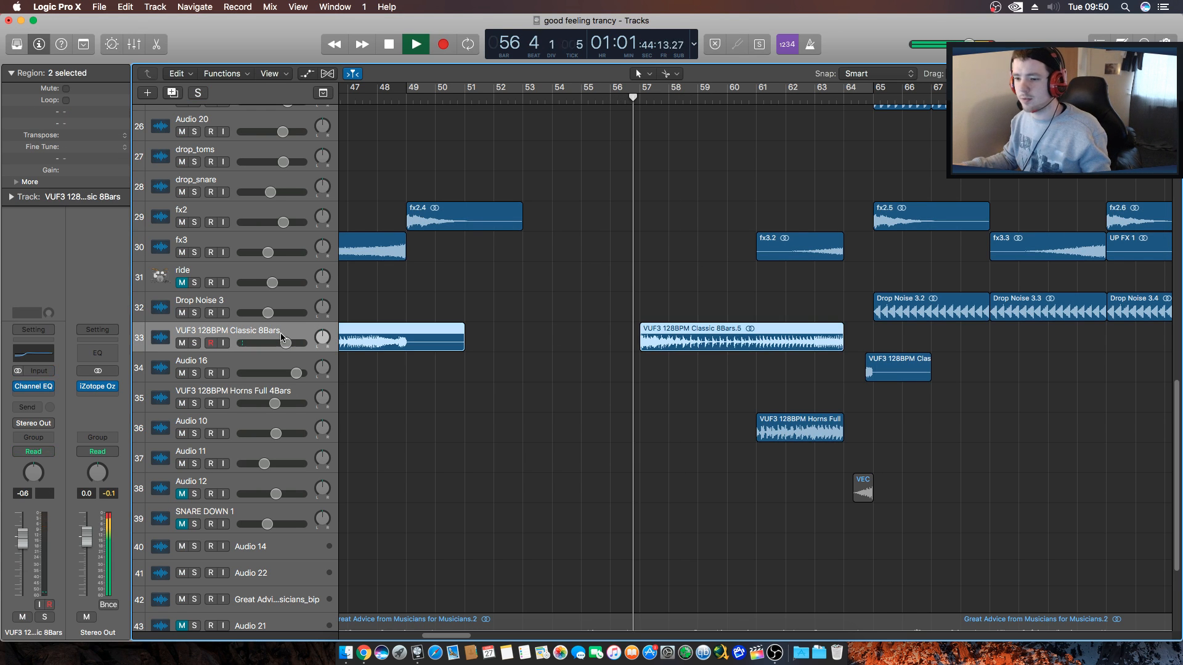
pyautogui.press('space')
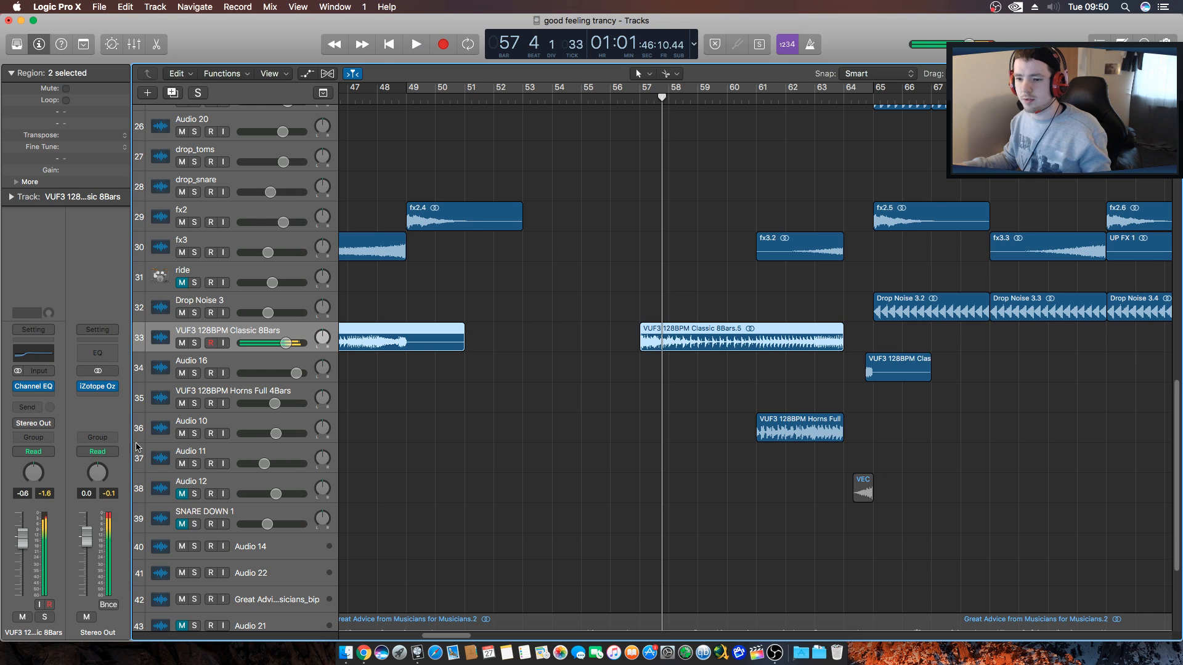
# Solo VUF3 128BPM Classic 8Bars and set its Channel EQ low shelf to 240 Hz and -9.0 dB.
pyautogui.click(194, 343)
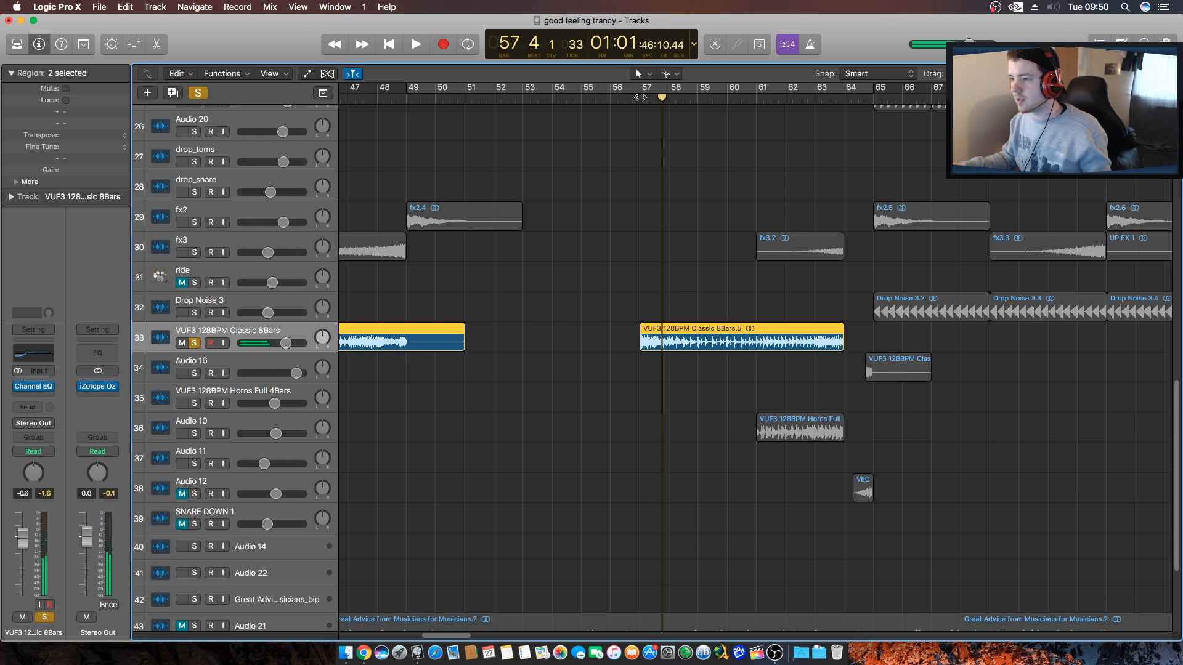
pyautogui.press('space')
pyautogui.click(29, 353)
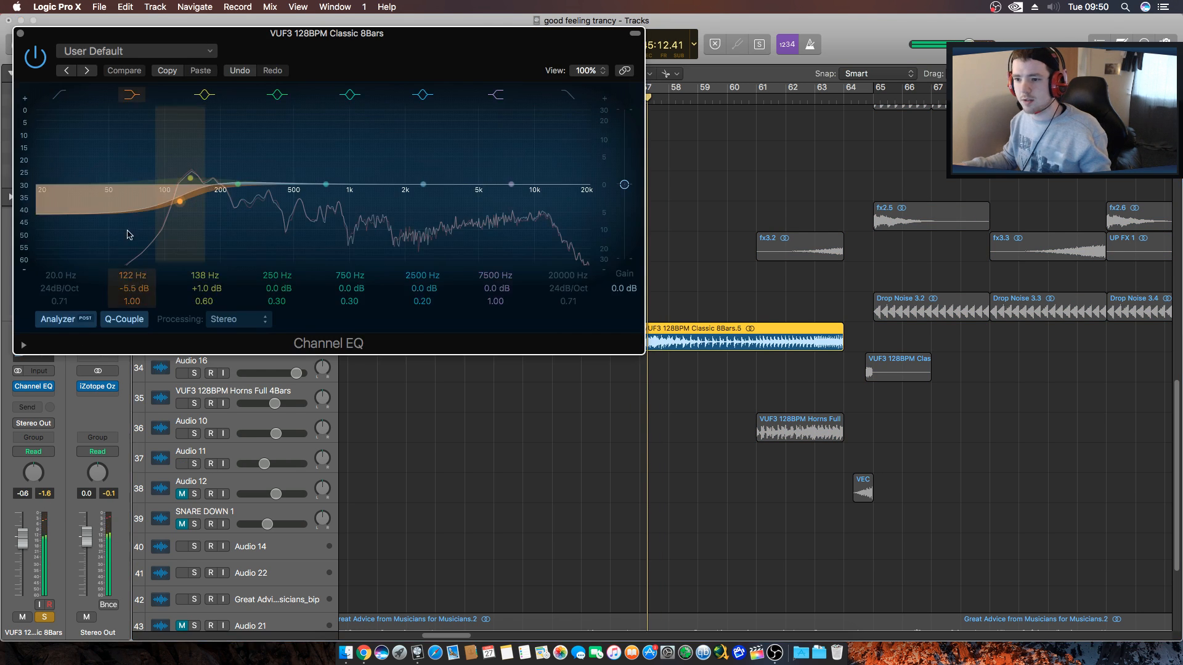
pyautogui.moveTo(127, 232); pyautogui.dragTo(178, 216)
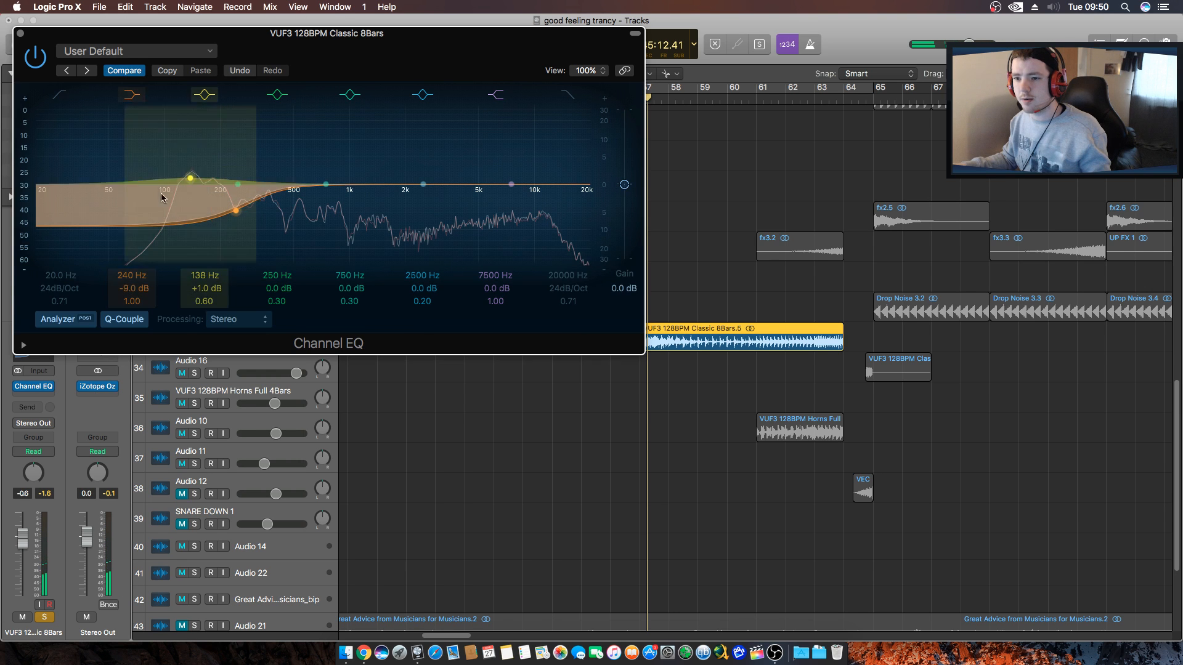
pyautogui.moveTo(327, 33); pyautogui.dragTo(577, 357)
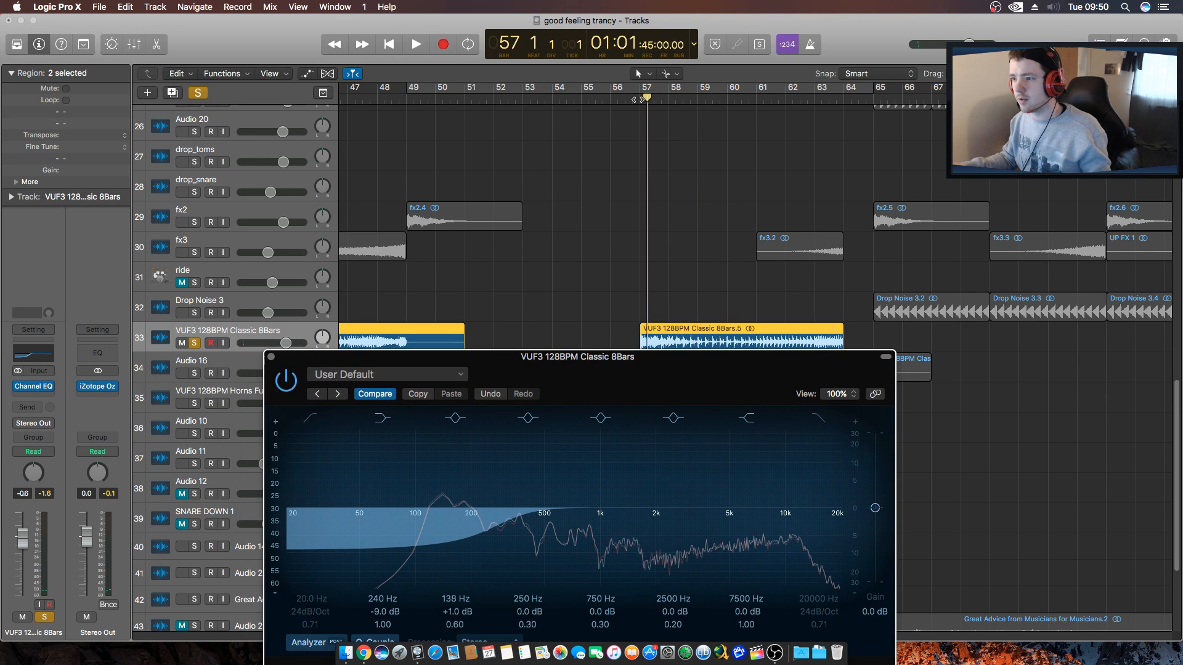
# Set the Channel EQ's 138 Hz peak band to 120 Hz and -8.5 dB during playback, and hear it in the full mix.
pyautogui.press('space')
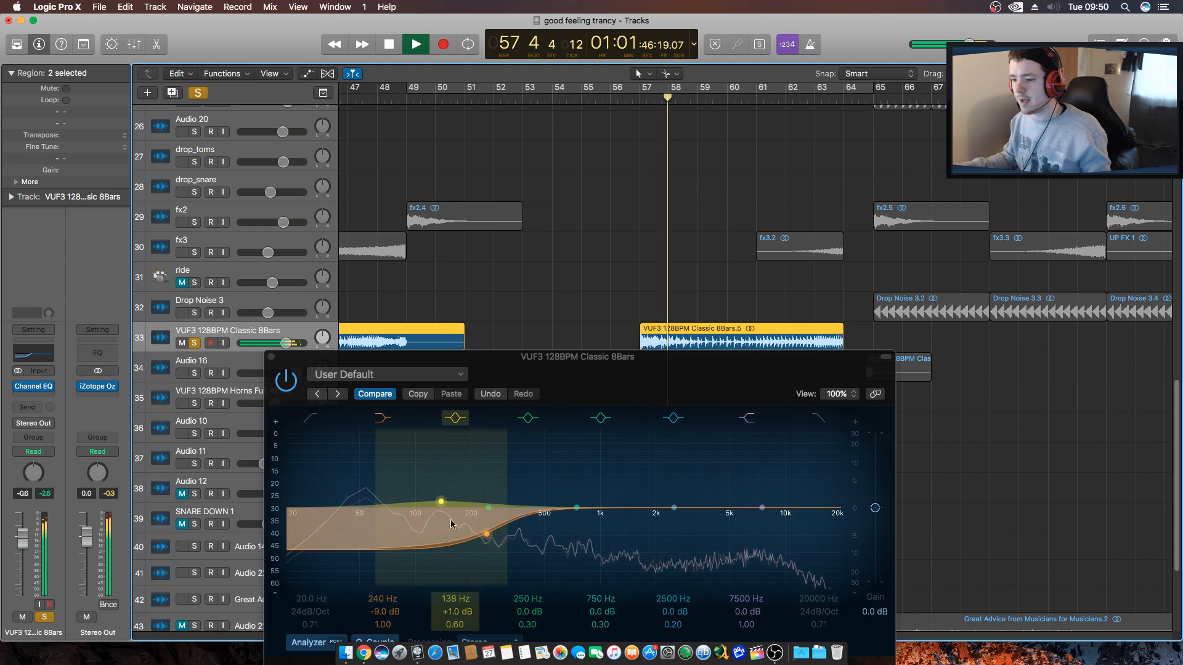
pyautogui.moveTo(450, 519); pyautogui.dragTo(335, 536)
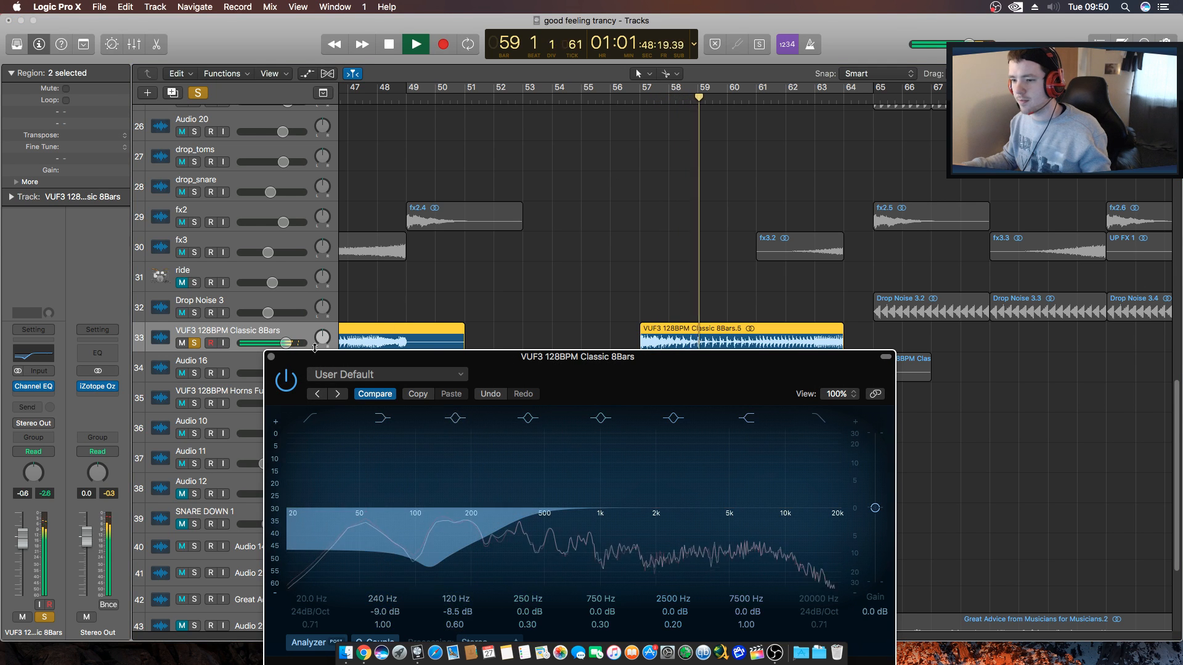
pyautogui.click(642, 101)
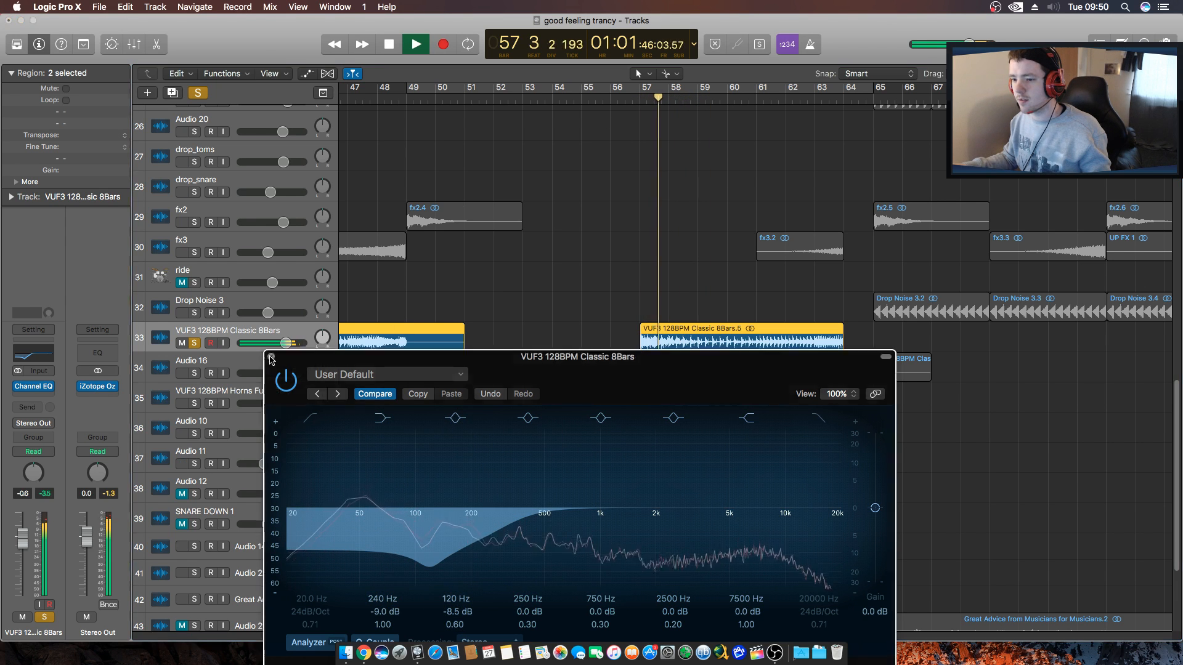
pyautogui.click(271, 359)
pyautogui.click(617, 99)
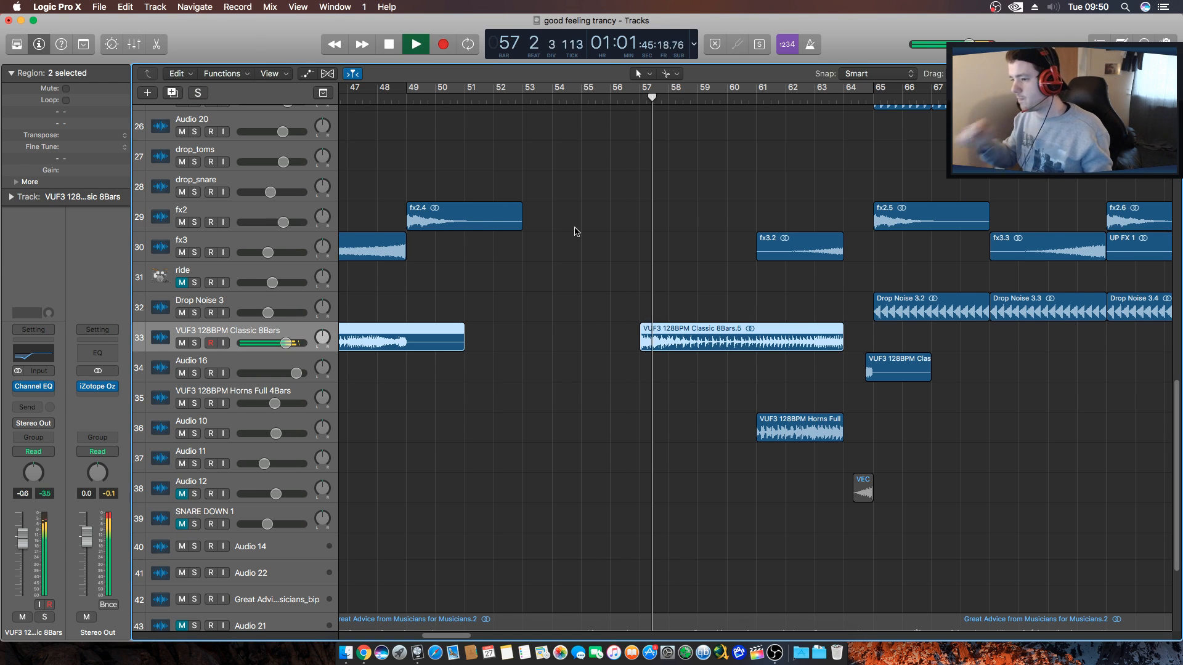
# Copy the fx2.4 region to bar 57 and lower the fx2 track volume to -2.1 dB during playback.
pyautogui.click(486, 223)
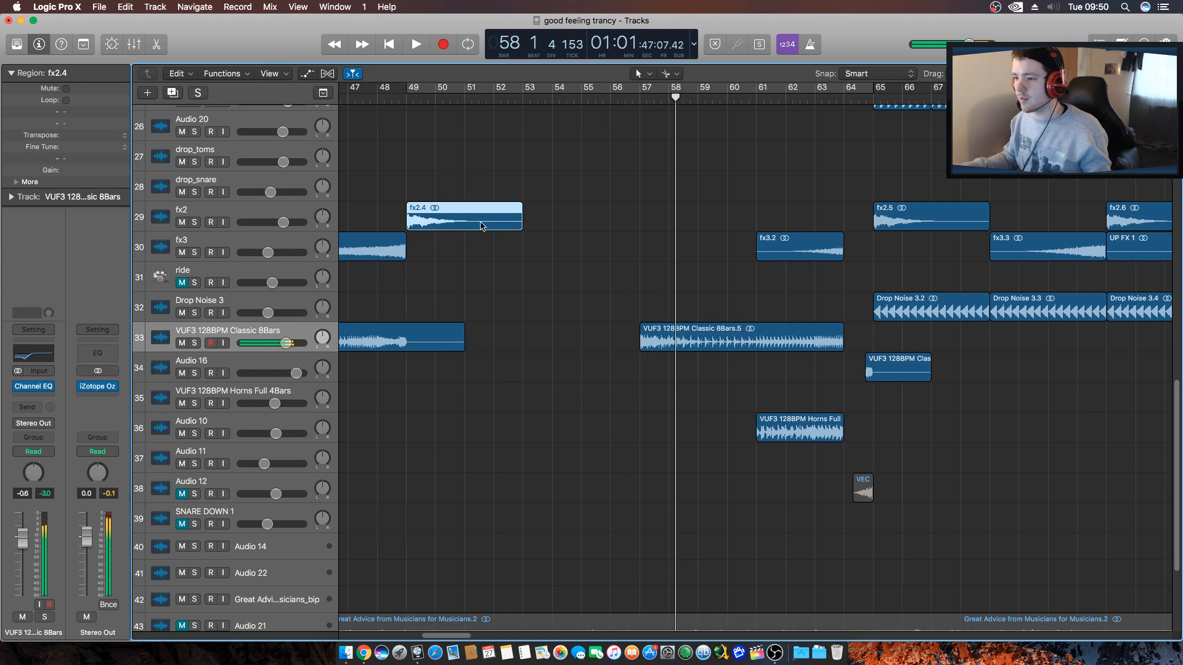
pyautogui.moveTo(482, 226); pyautogui.dragTo(716, 226)
pyautogui.click(612, 100)
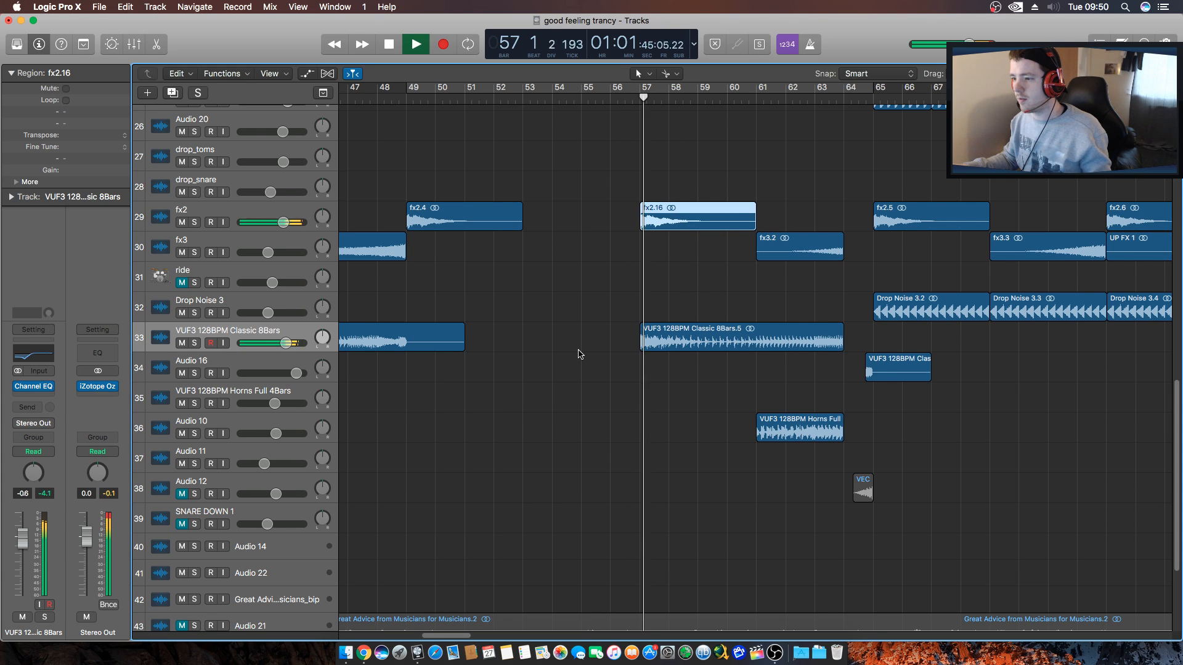
pyautogui.moveTo(284, 223); pyautogui.dragTo(281, 223)
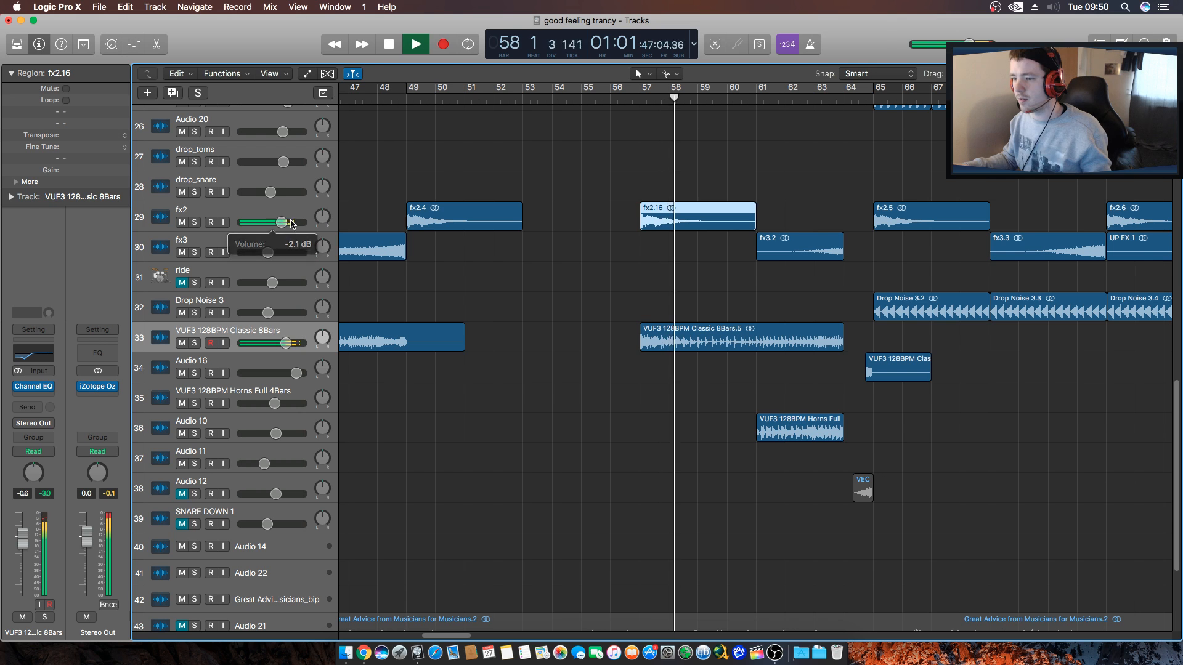
pyautogui.click(435, 170)
# Solo the Steinway Grand Piano on track 19 and play its short regions from bar 57.
pyautogui.scroll(5, 595, 295)
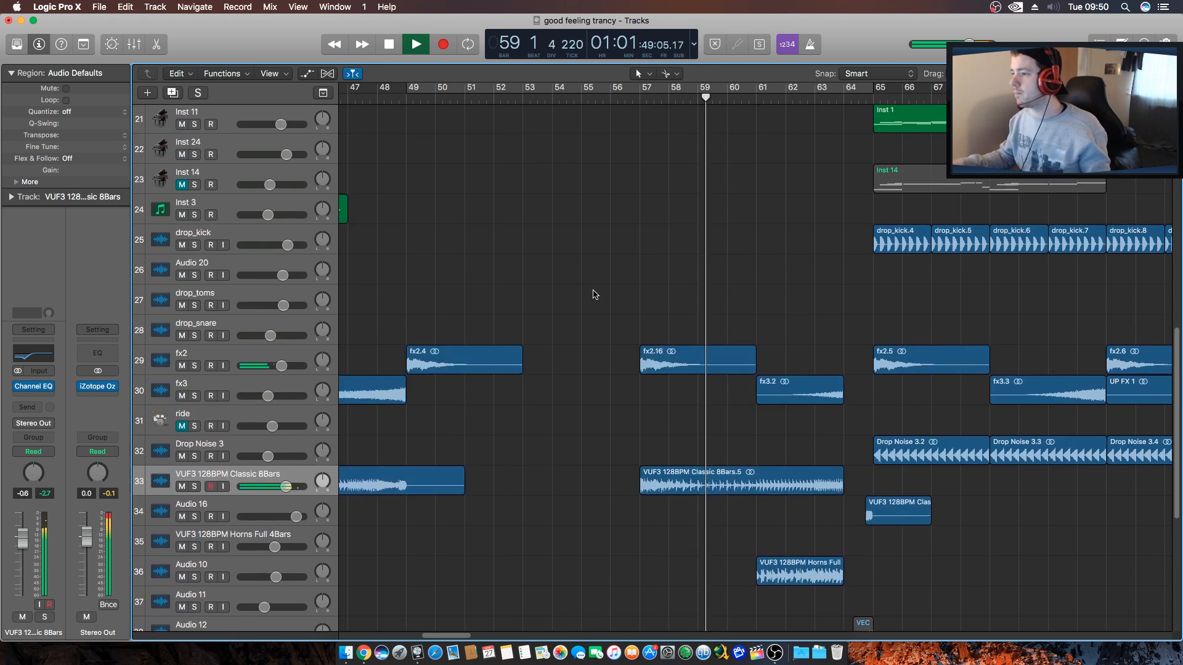
pyautogui.scroll(10, 593, 295)
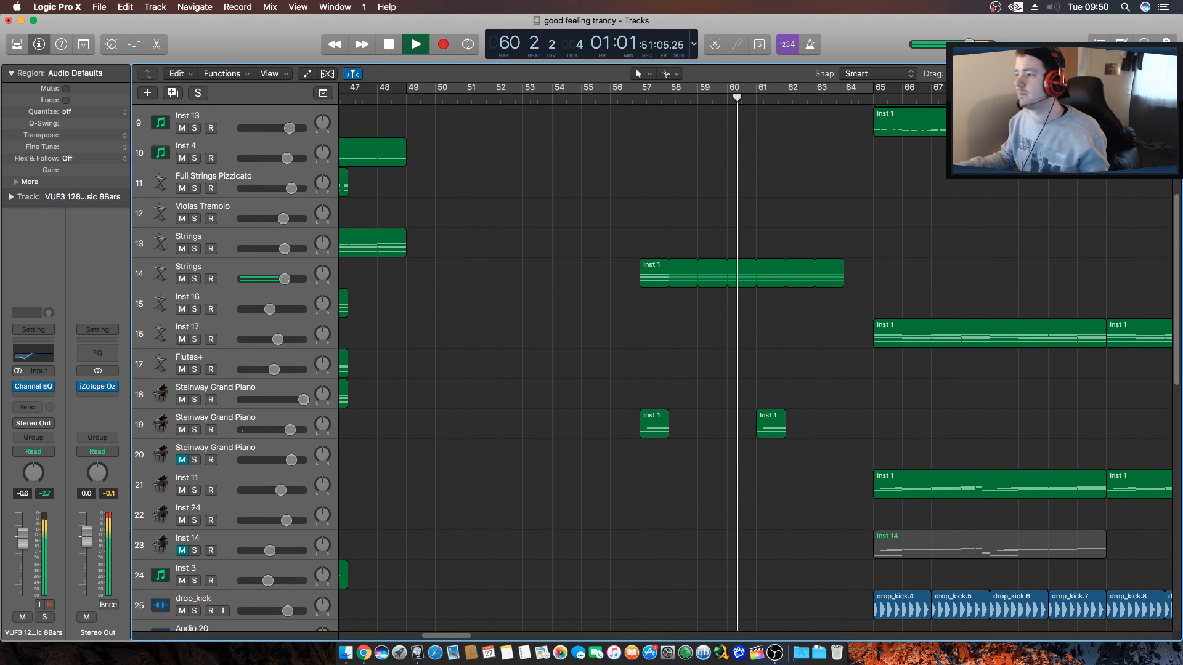
pyautogui.press('space')
pyautogui.press('super+Left')
pyautogui.press('super+Left')
pyautogui.press('super+Left')
pyautogui.press('super+Left')
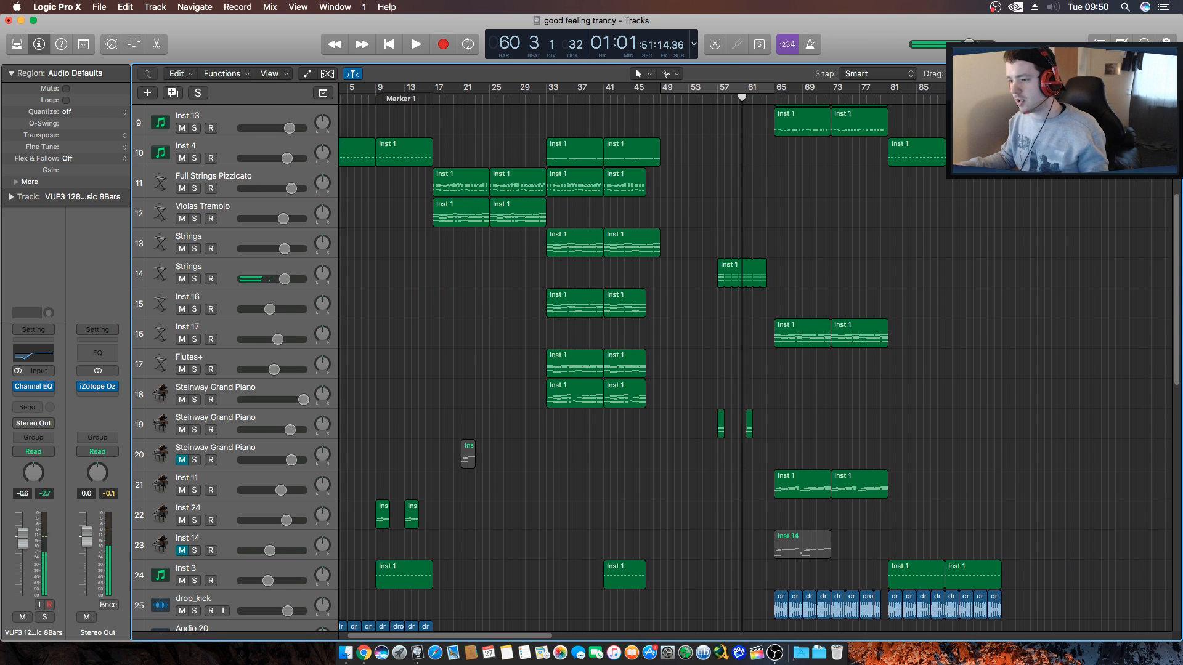
pyautogui.press('super+Left')
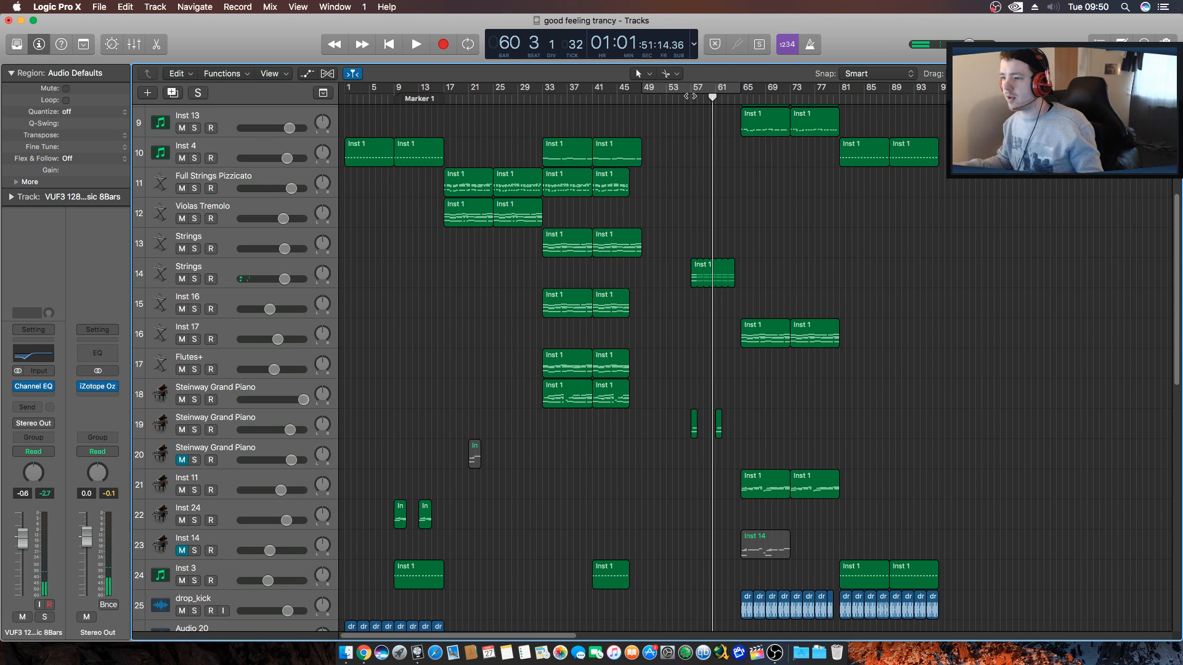
pyautogui.click(690, 96)
pyautogui.click(195, 431)
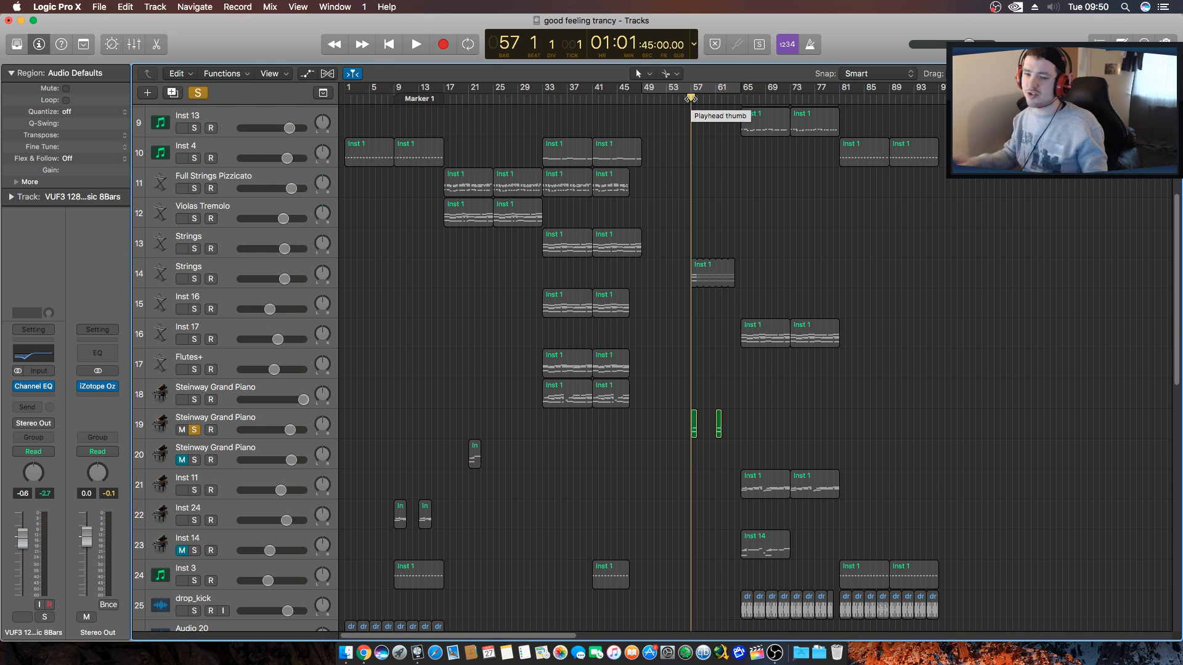
pyautogui.press('space')
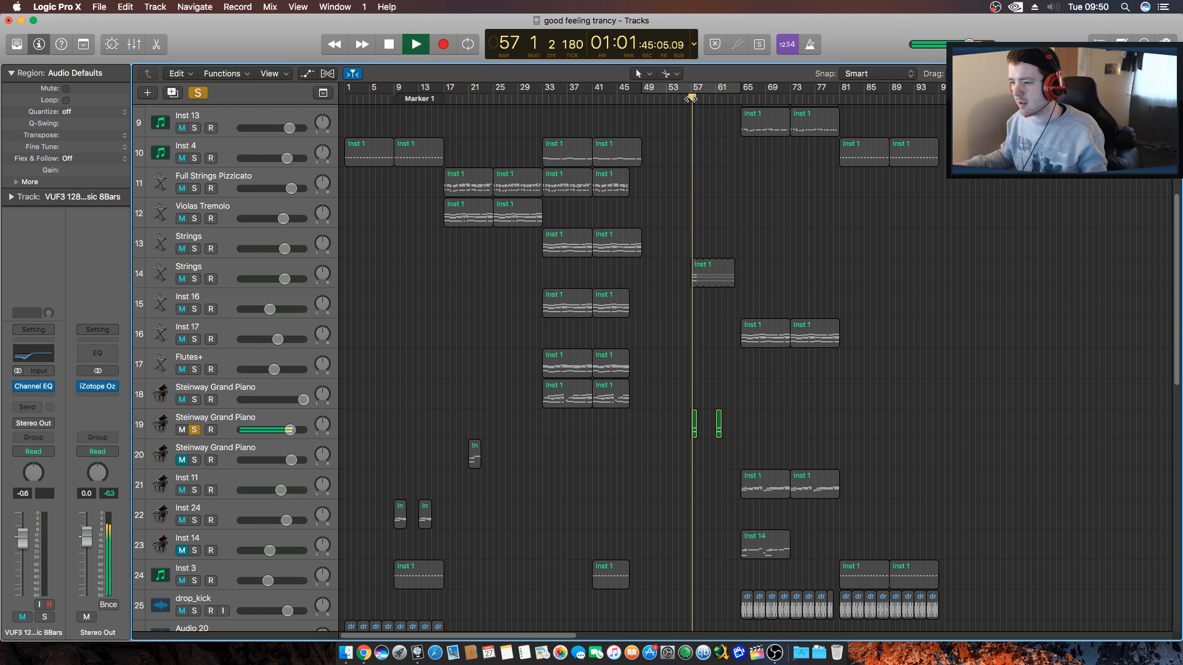
# Unsolo the Steinway Grand Piano on track 19 and play the full mix from bar 57.
pyautogui.click(195, 431)
pyautogui.press('space')
pyautogui.click(692, 97)
pyautogui.press('space')
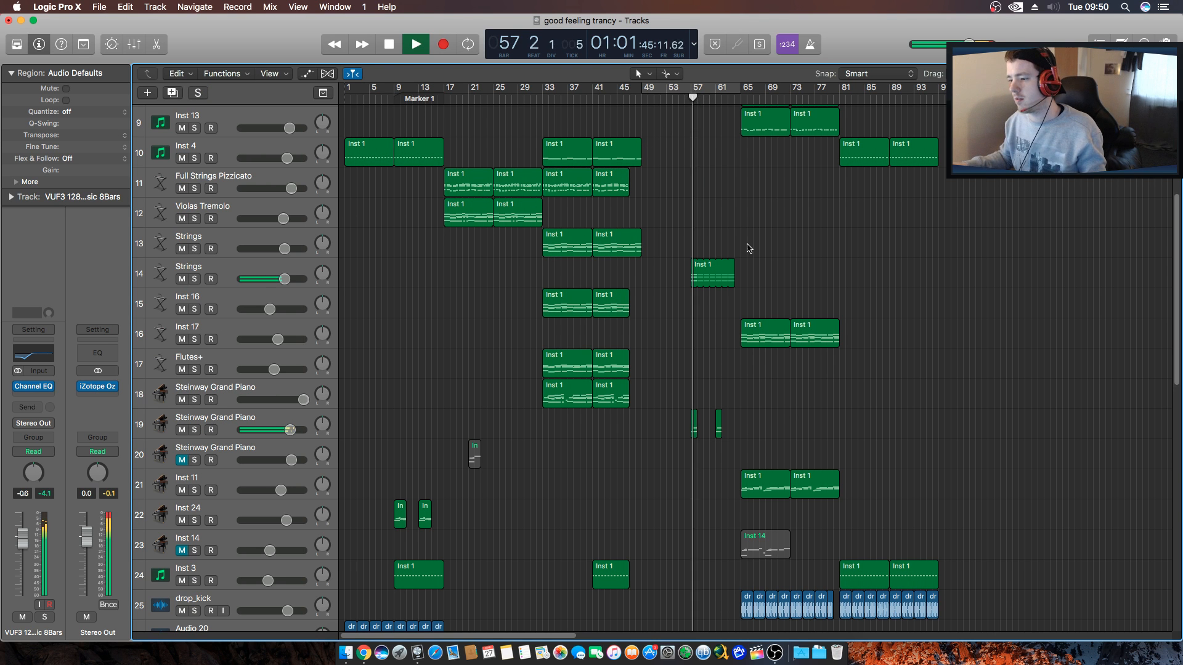
pyautogui.press('super+Right')
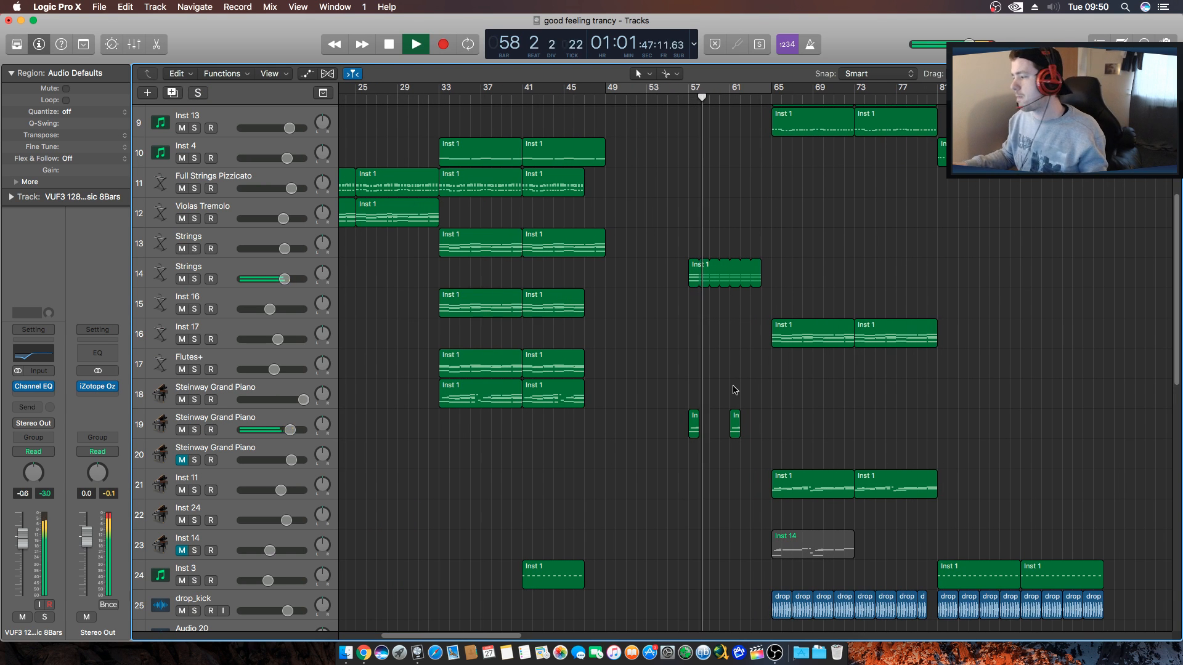
pyautogui.moveTo(487, 637); pyautogui.dragTo(498, 635)
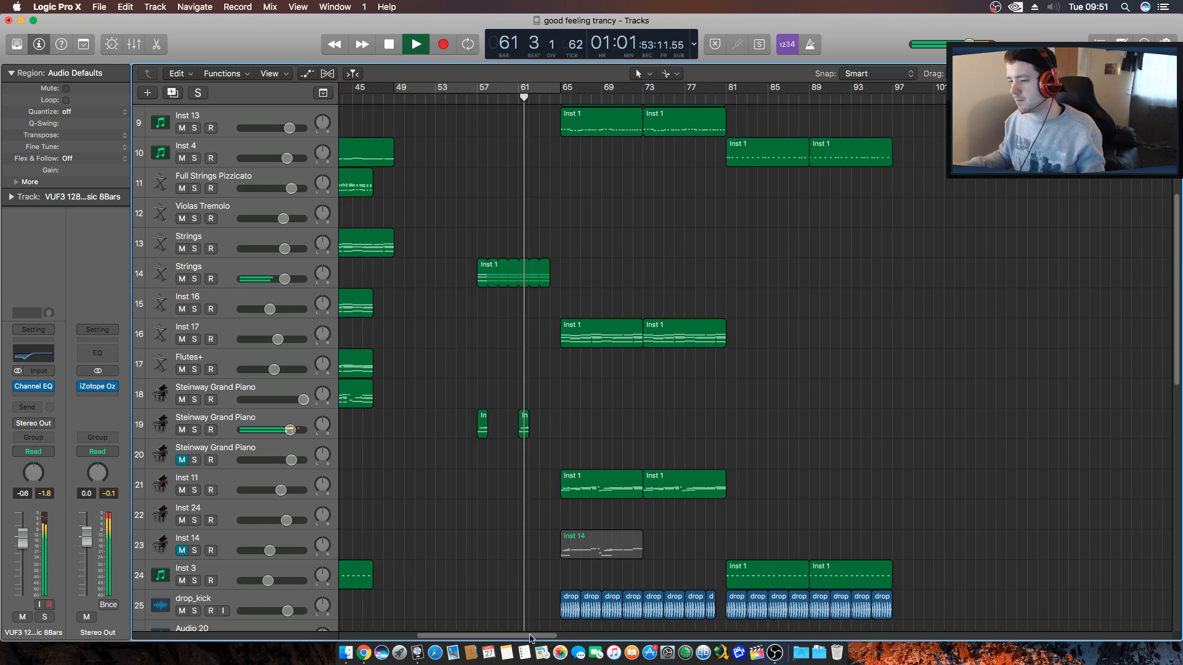
pyautogui.moveTo(506, 636); pyautogui.dragTo(530, 636)
# Check which tracks play through the transition from bar 62 into the drop at bar 65.
pyautogui.scroll(-15, 493, 480)
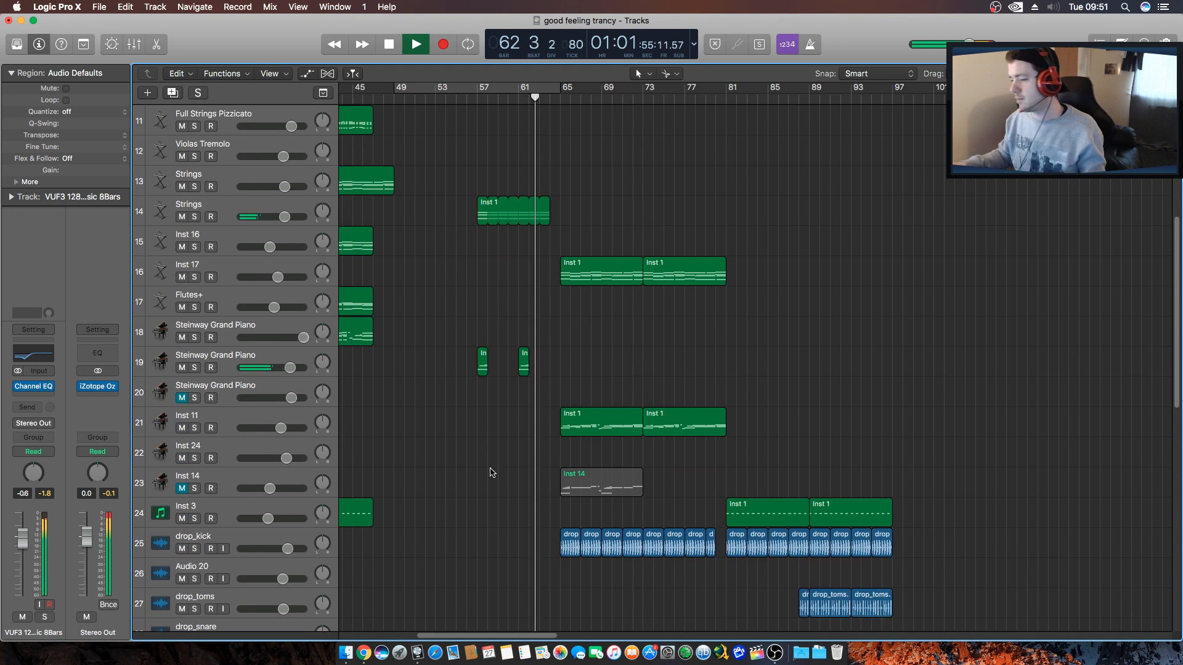
pyautogui.scroll(-1, 491, 451)
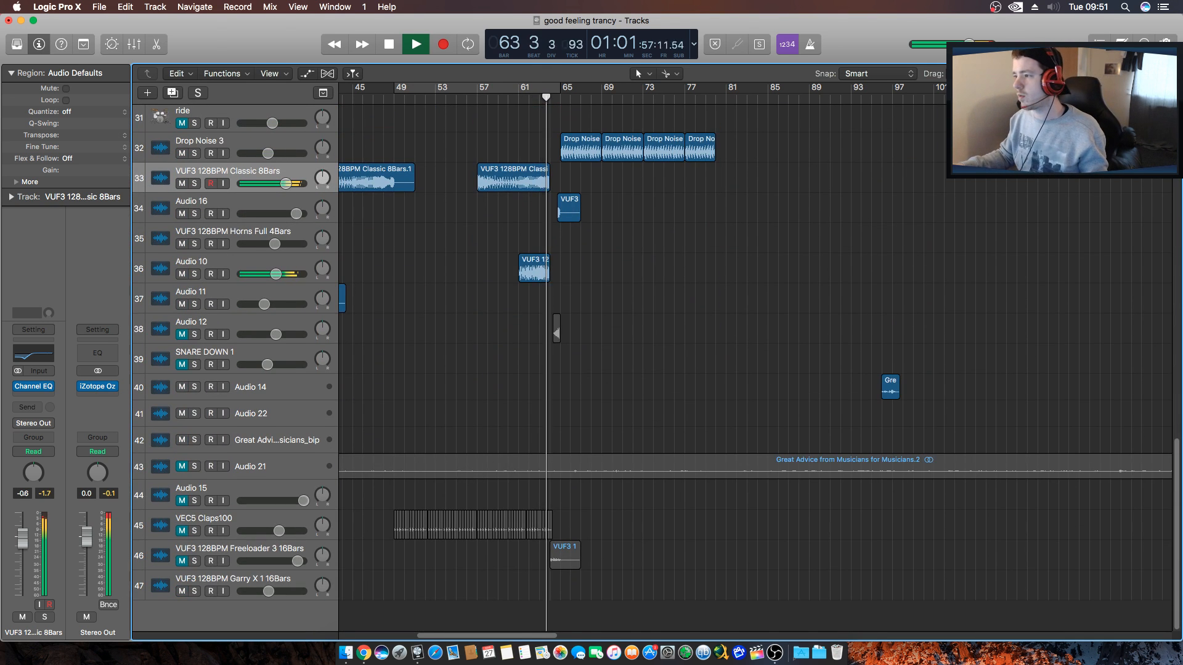
pyautogui.press('super+Right')
pyautogui.press('super+Right')
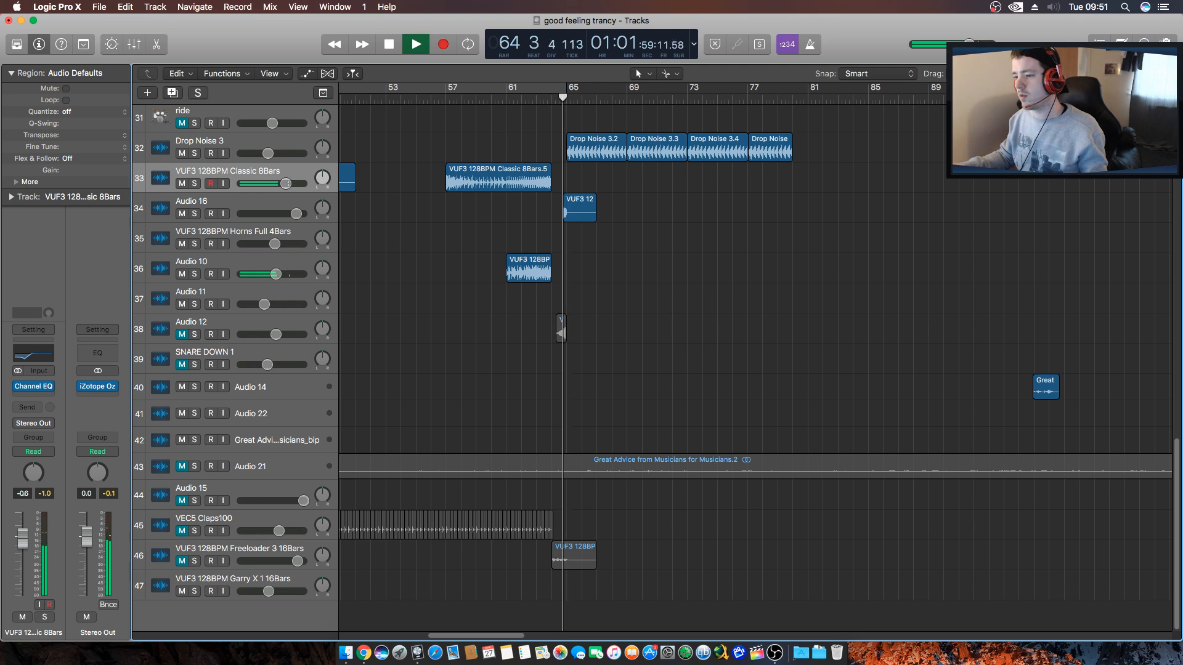
pyautogui.scroll(18, 491, 385)
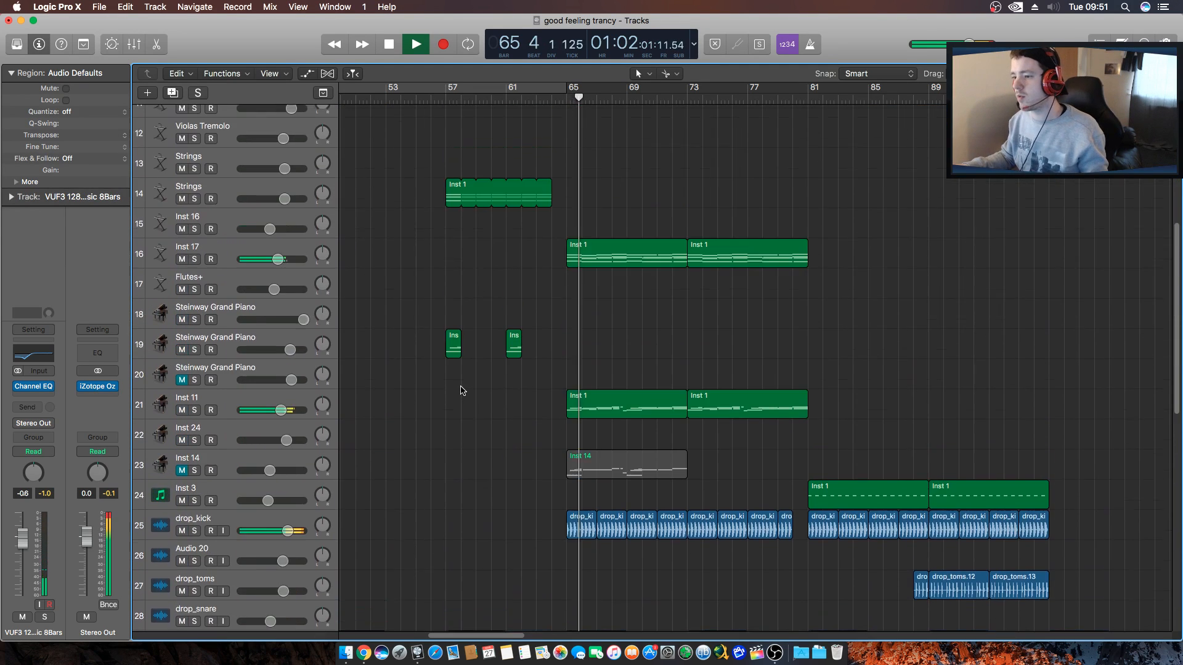
pyautogui.scroll(10, 462, 390)
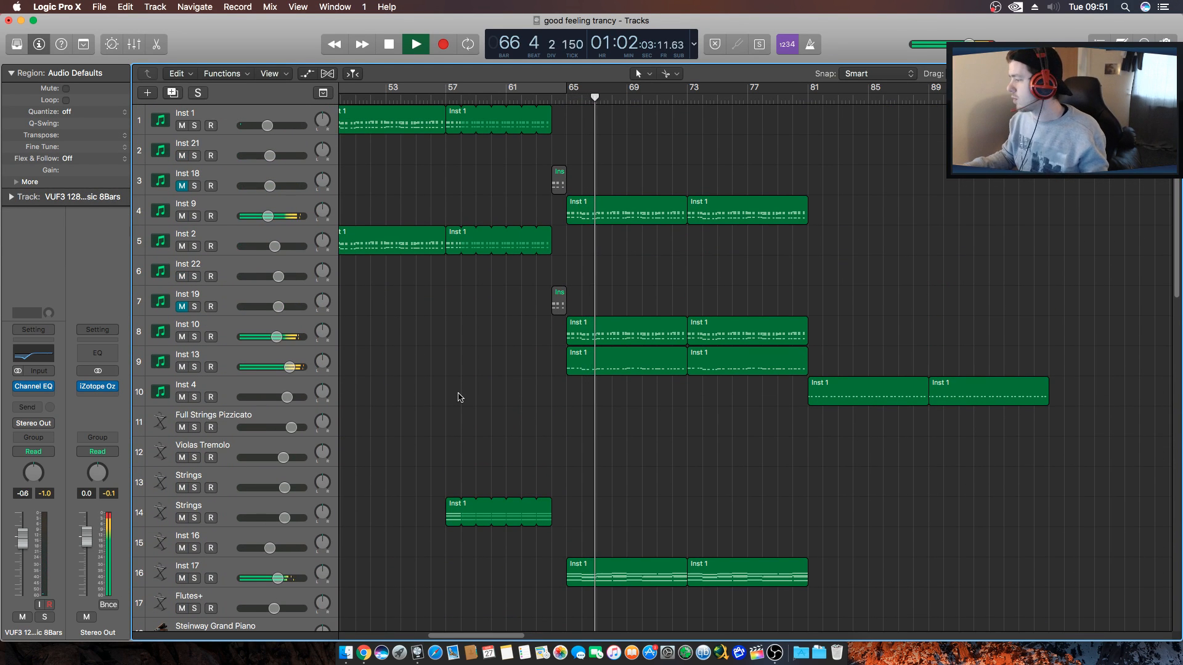
# Replay the transition into the drop from bar 64 and stop playback in bar 66.
pyautogui.press('space')
pyautogui.click(545, 97)
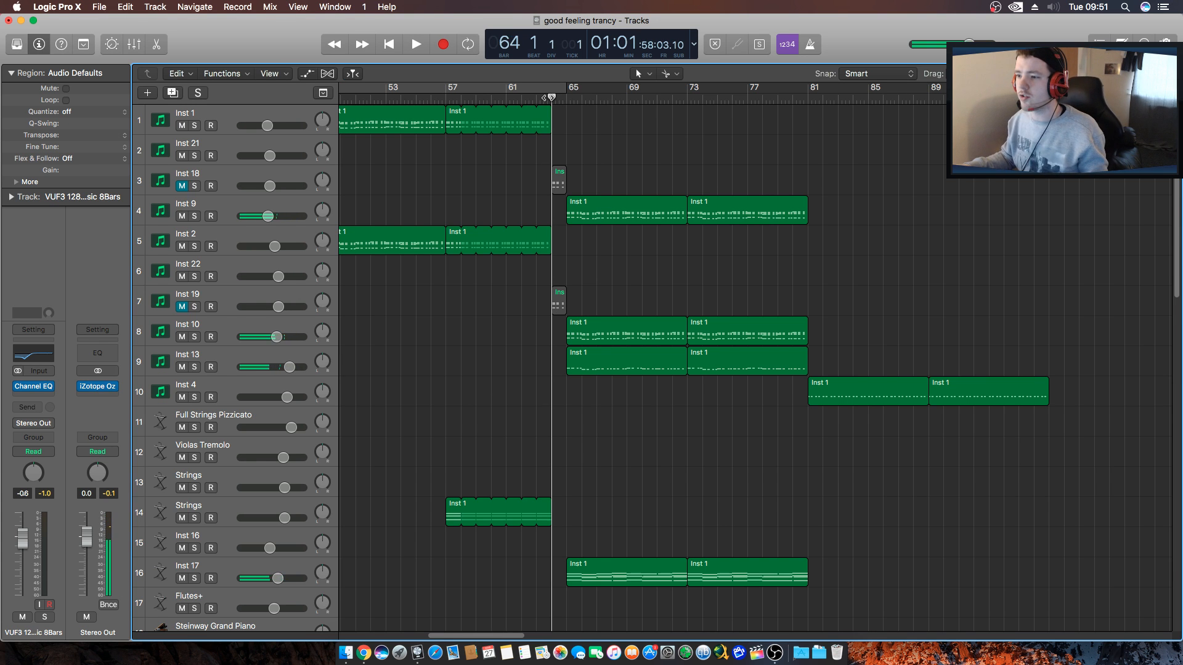
pyautogui.scroll(-8, 589, 273)
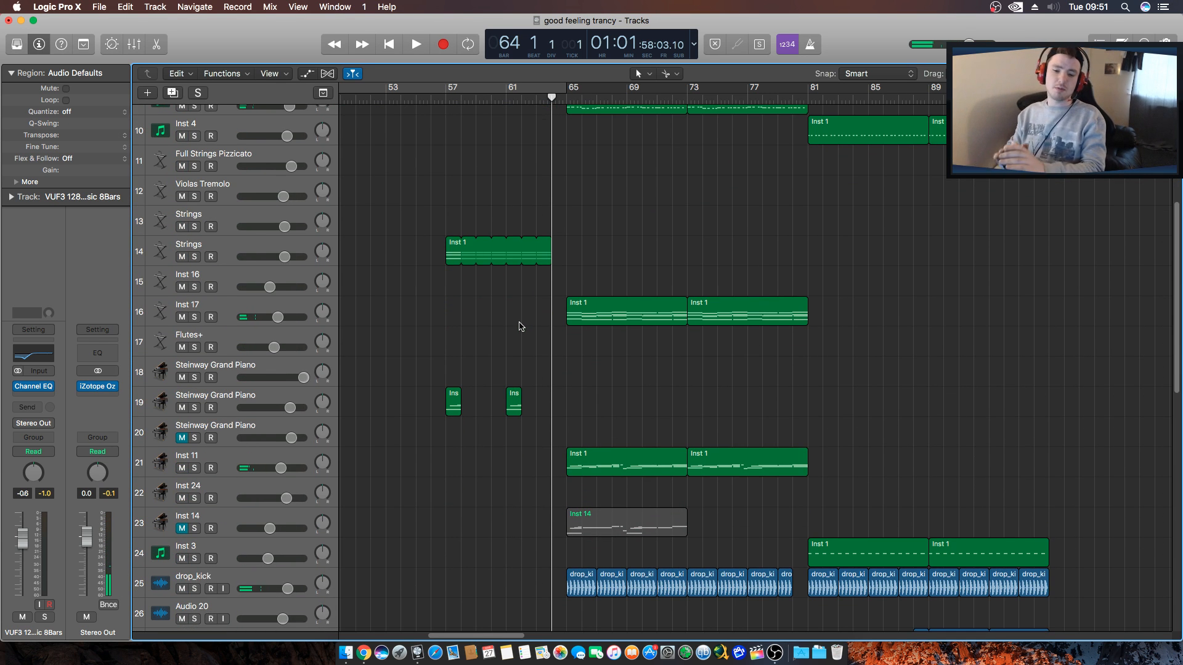
pyautogui.scroll(-10, 522, 323)
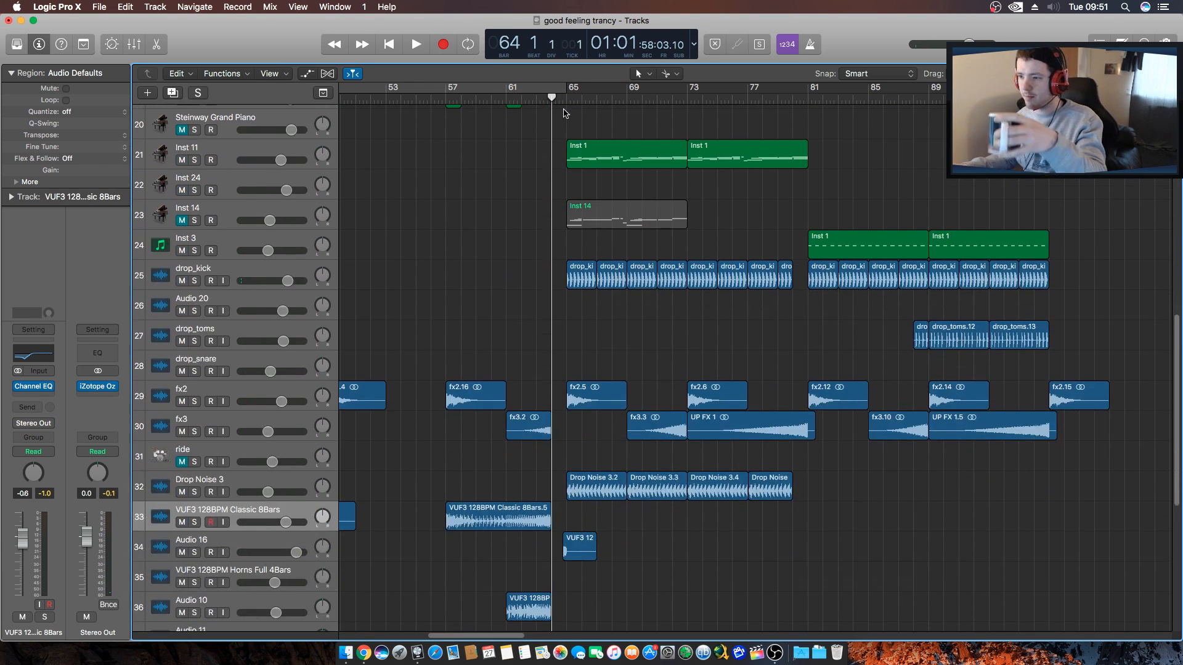
pyautogui.press('space')
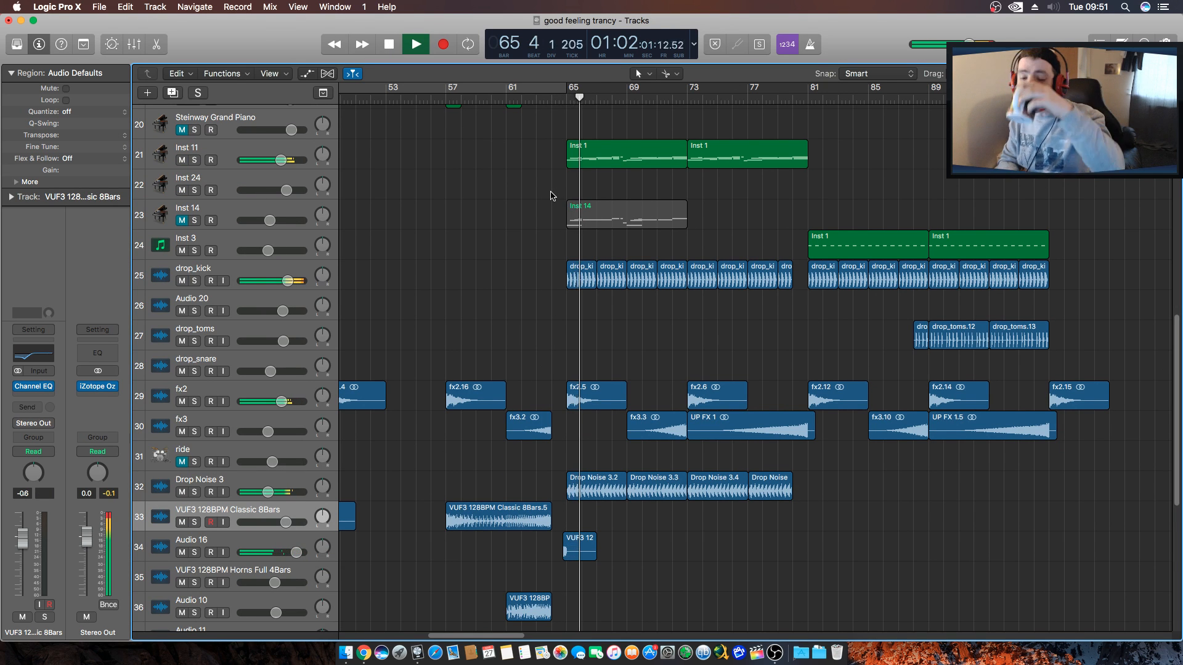
pyautogui.press('space')
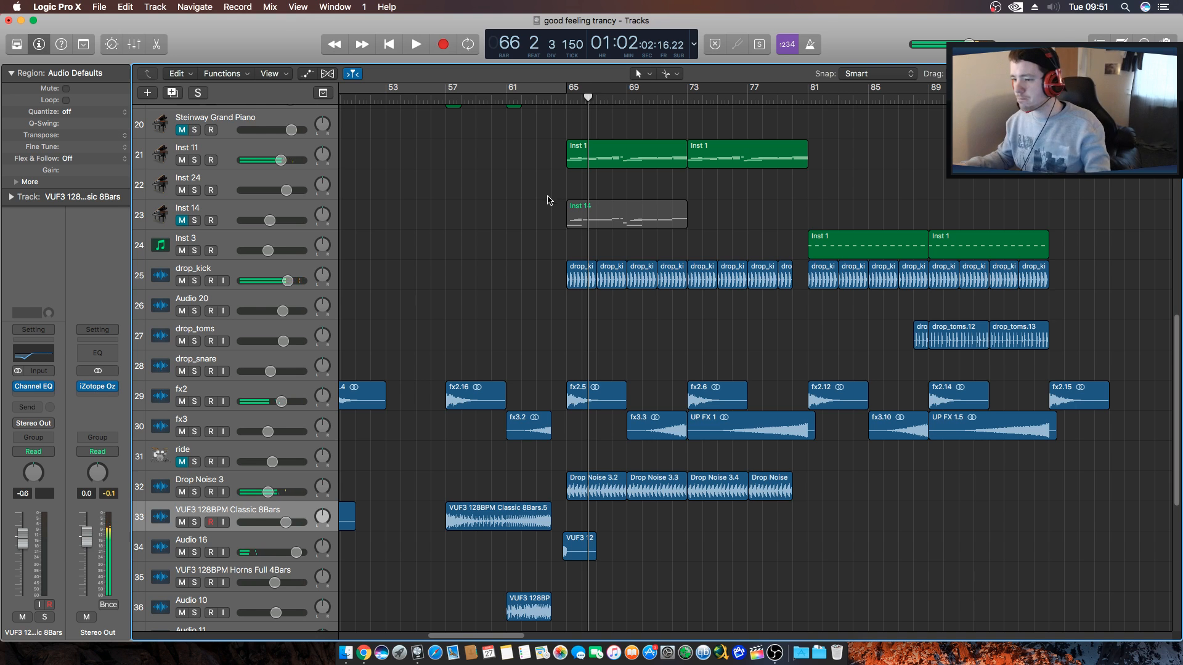
# Look over the whole arrangement, from the lowest audio tracks up to the Inst 1 regions at bar 49.
pyautogui.scroll(-10, 573, 326)
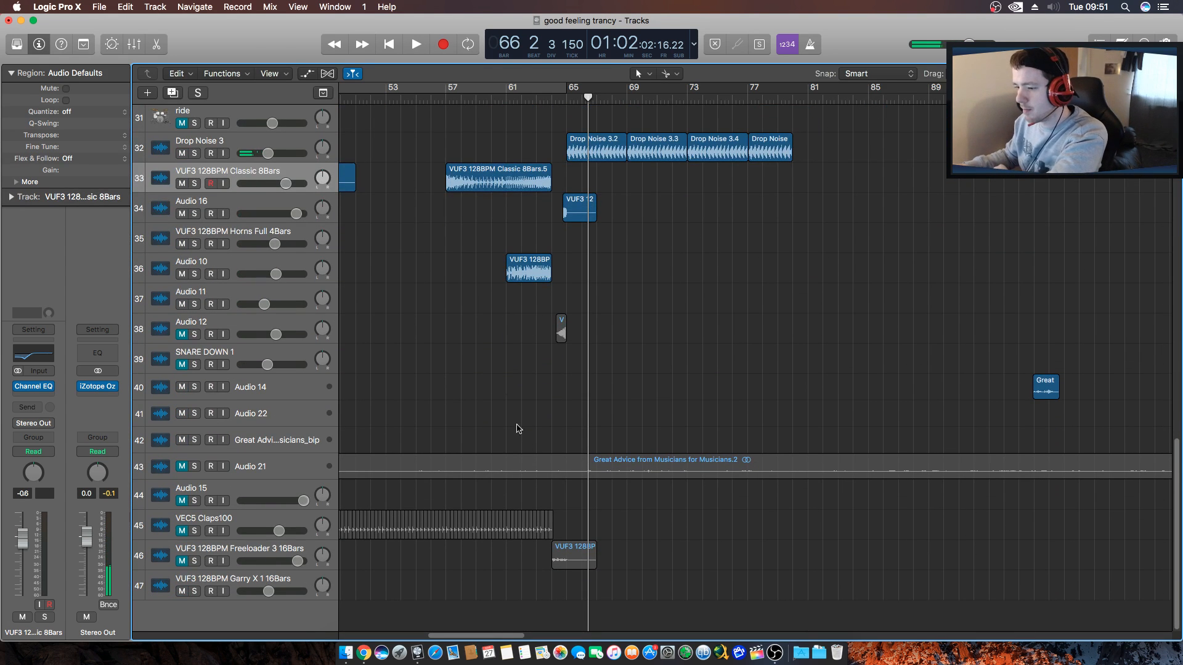
pyautogui.moveTo(500, 638); pyautogui.dragTo(385, 638)
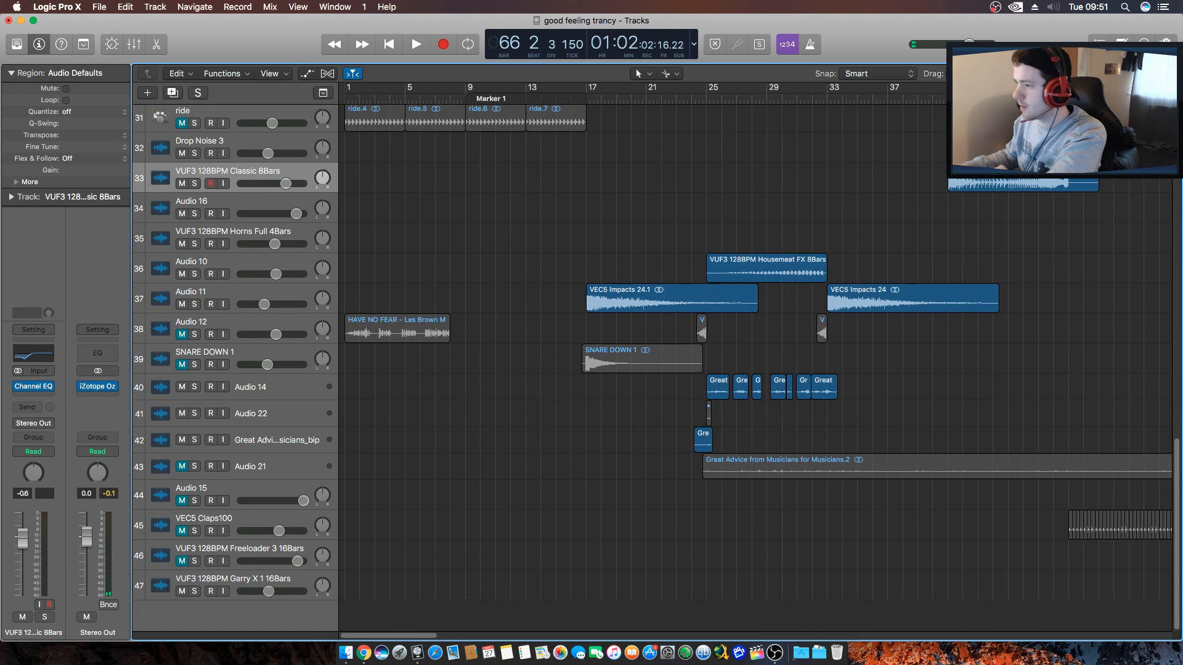
pyautogui.press('super+Left')
pyautogui.press('super+Left')
pyautogui.press('super+Left')
pyautogui.press('super+Left')
pyautogui.press('super+Left')
pyautogui.scroll(10, 649, 330)
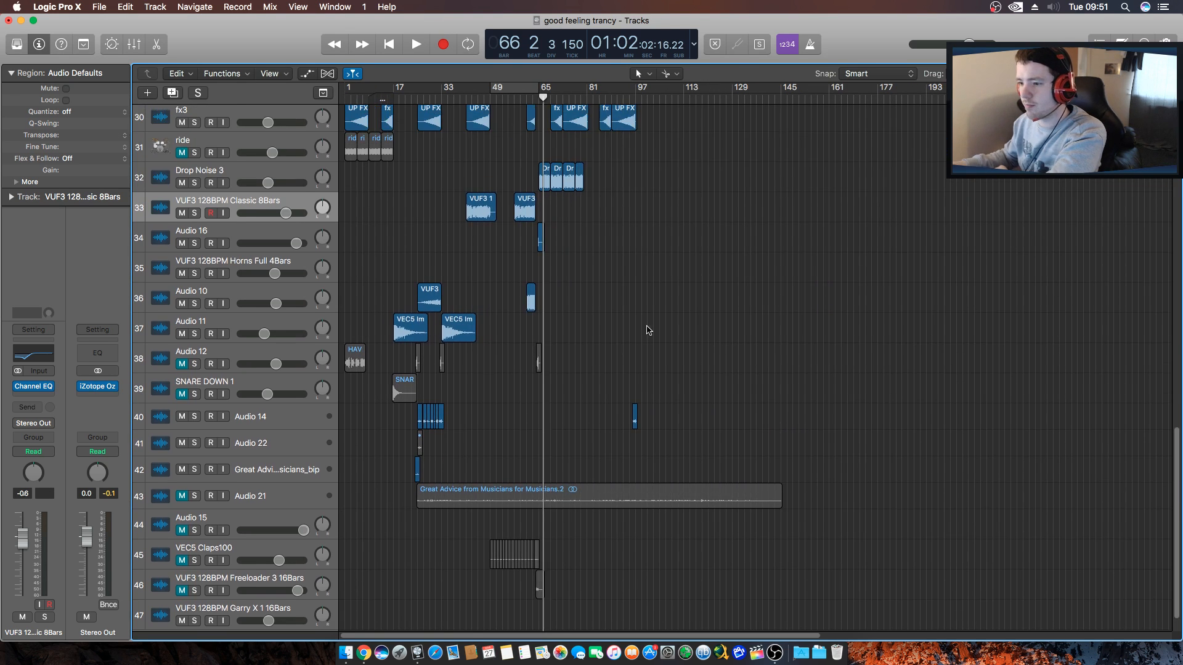
pyautogui.scroll(15, 808, 302)
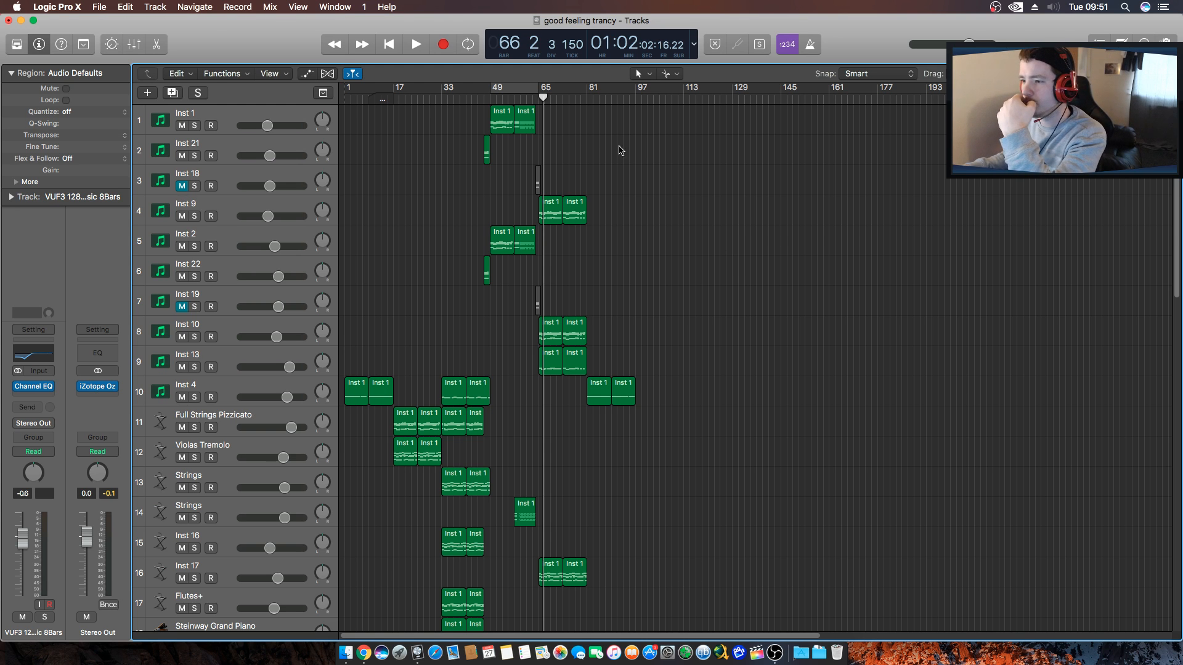
pyautogui.moveTo(585, 133); pyautogui.dragTo(479, 126)
pyautogui.press('z')
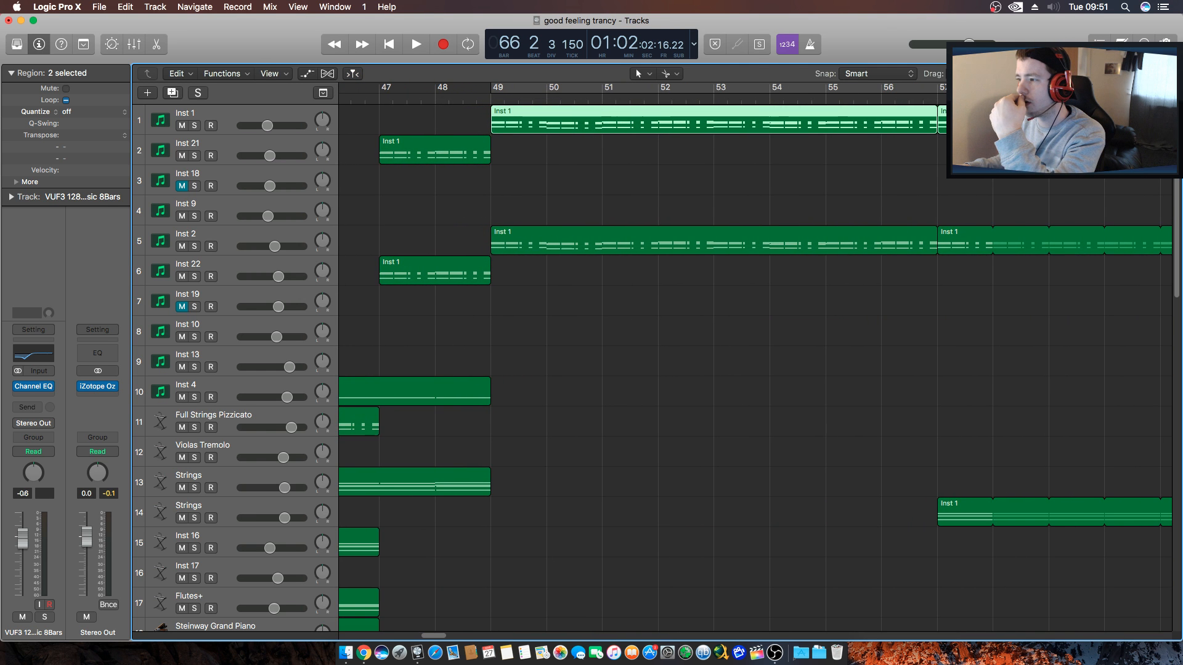
pyautogui.press('z')
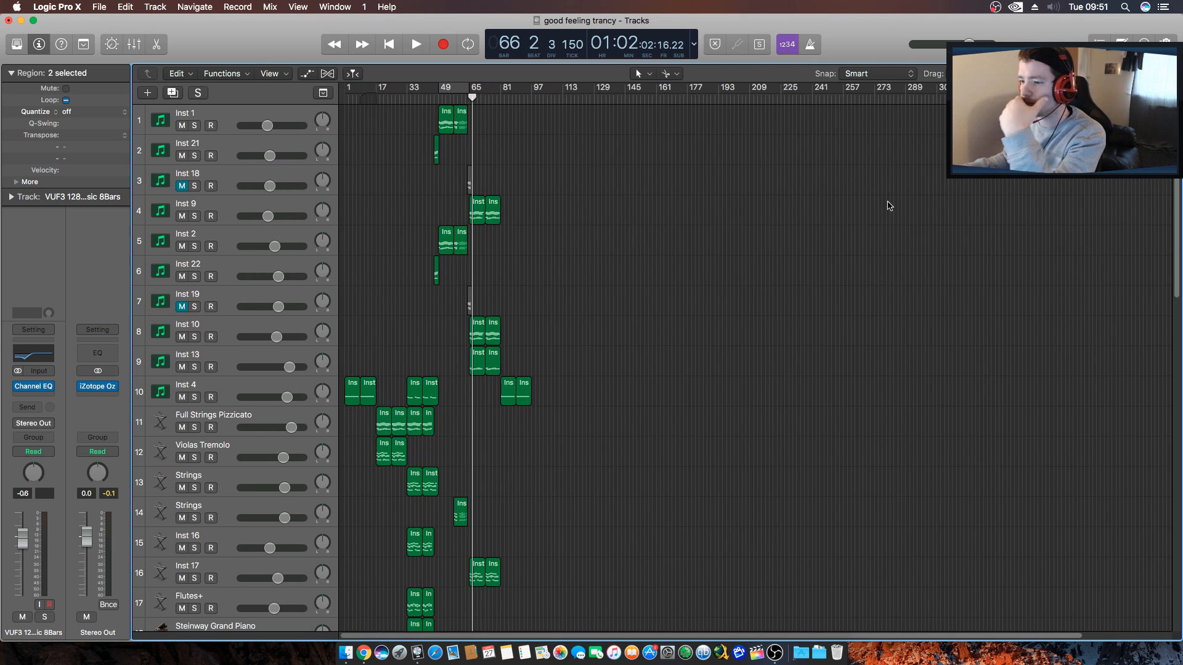
pyautogui.press('super+Right')
pyautogui.press('super+Right')
pyautogui.press('super+Right')
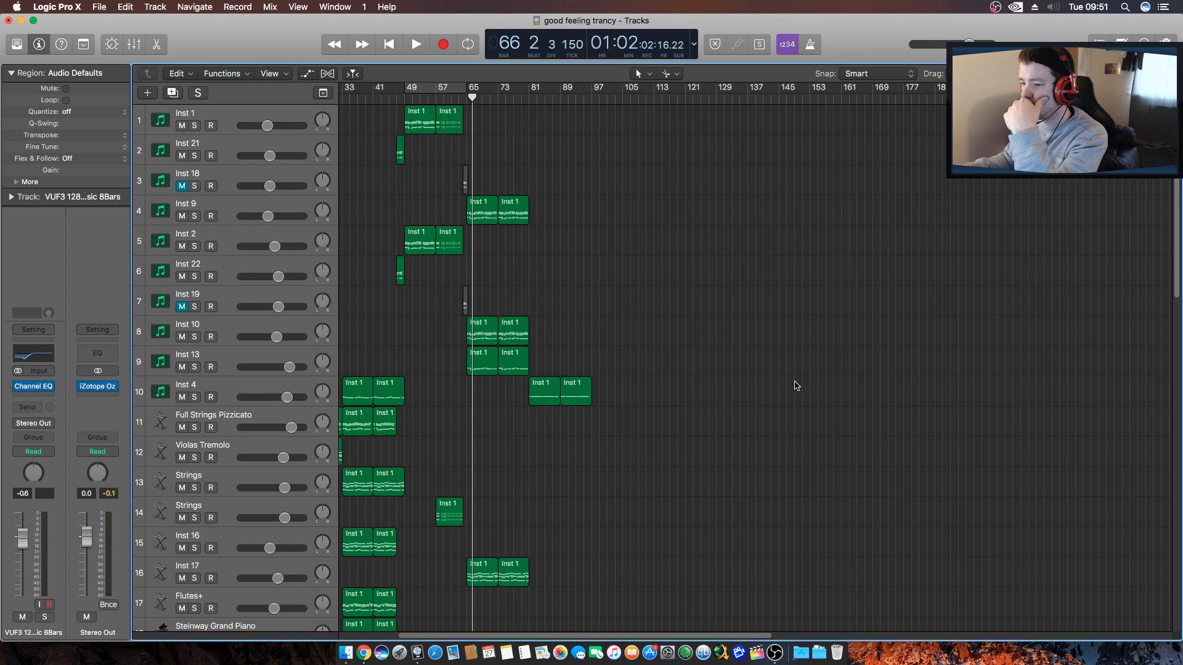
pyautogui.hscroll(-5, 572, 632)
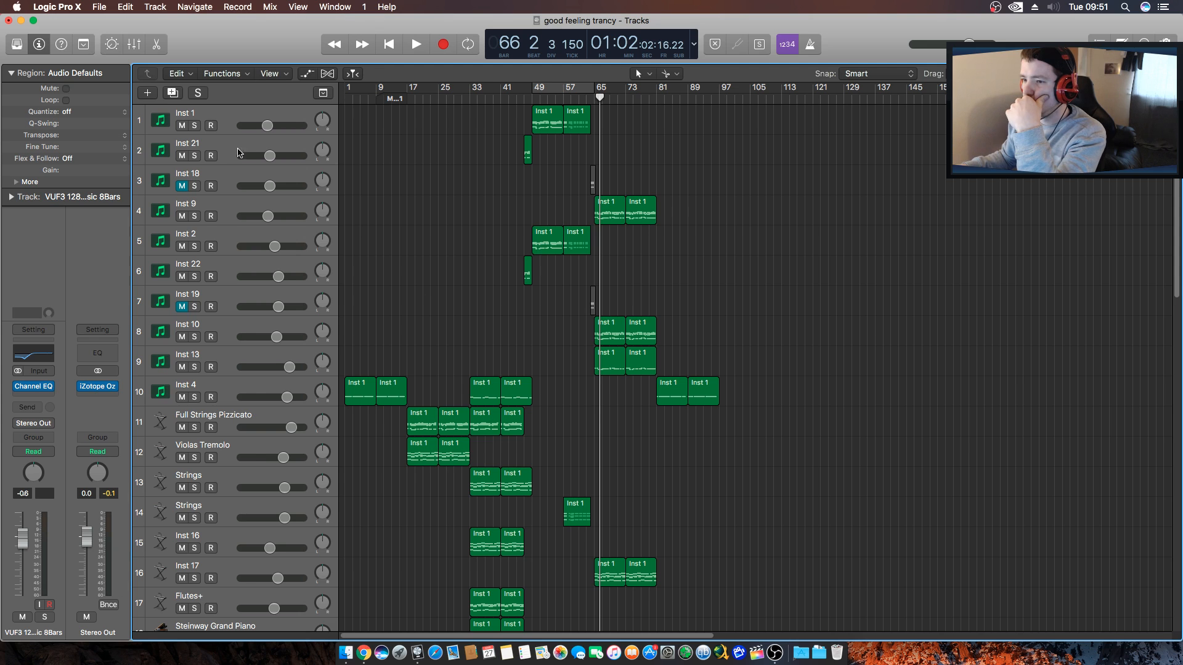
# Solo the Inst 1 track and play its two regions in a cycle from bar 49.
pyautogui.click(253, 130)
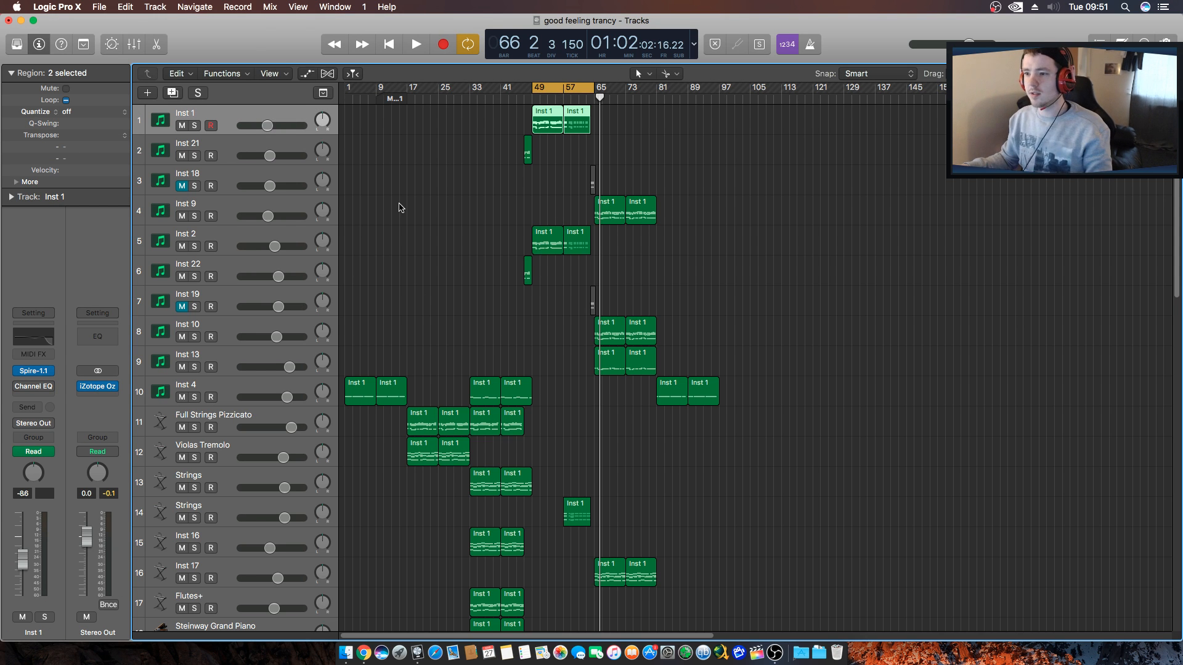
pyautogui.hotkey('shift', 'Return')
pyautogui.click(194, 127)
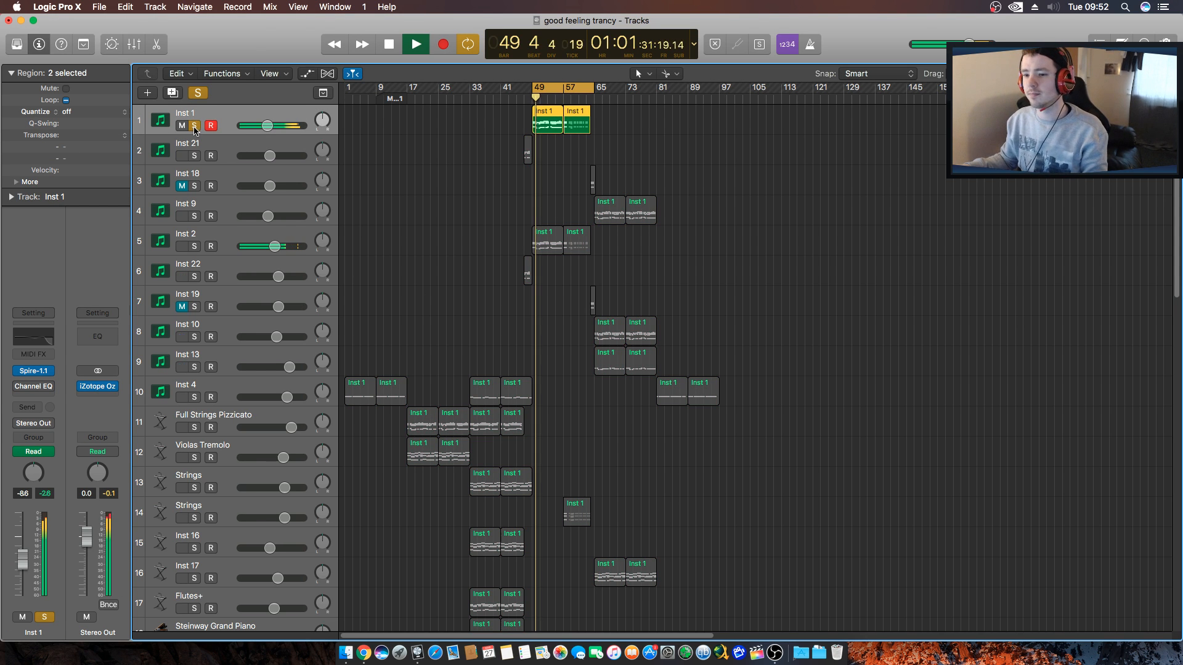
# Remove the existing Channel EQ from Inst 1 and insert a new default Channel EQ.
pyautogui.click(31, 387)
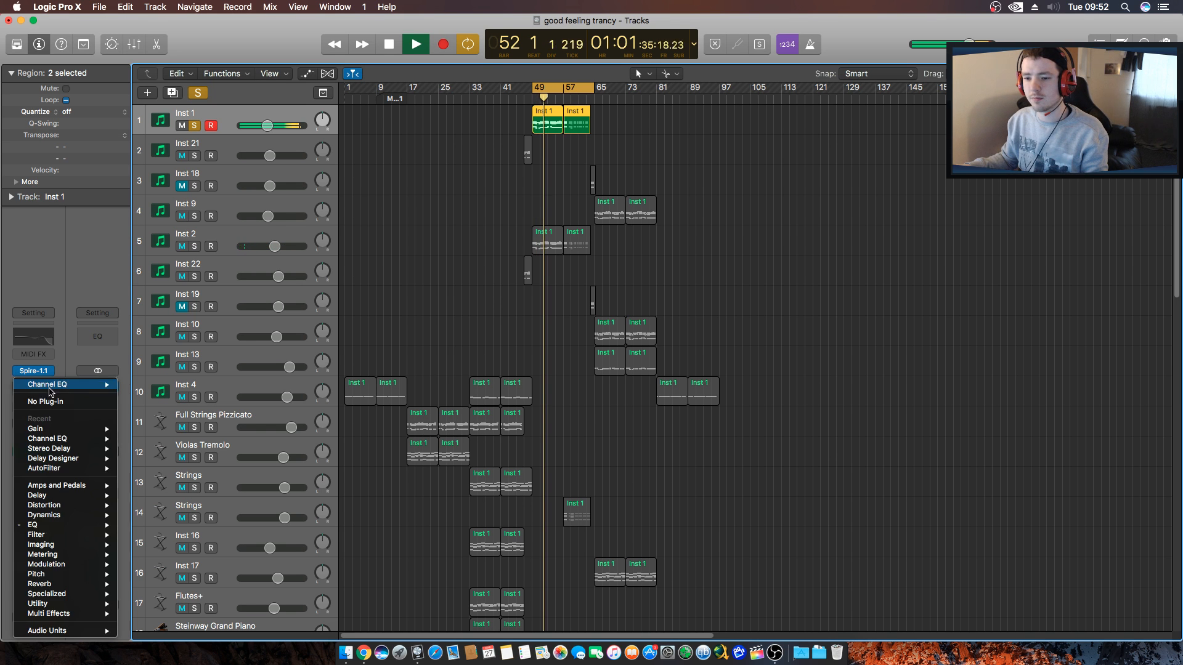
pyautogui.click(47, 398)
pyautogui.click(35, 345)
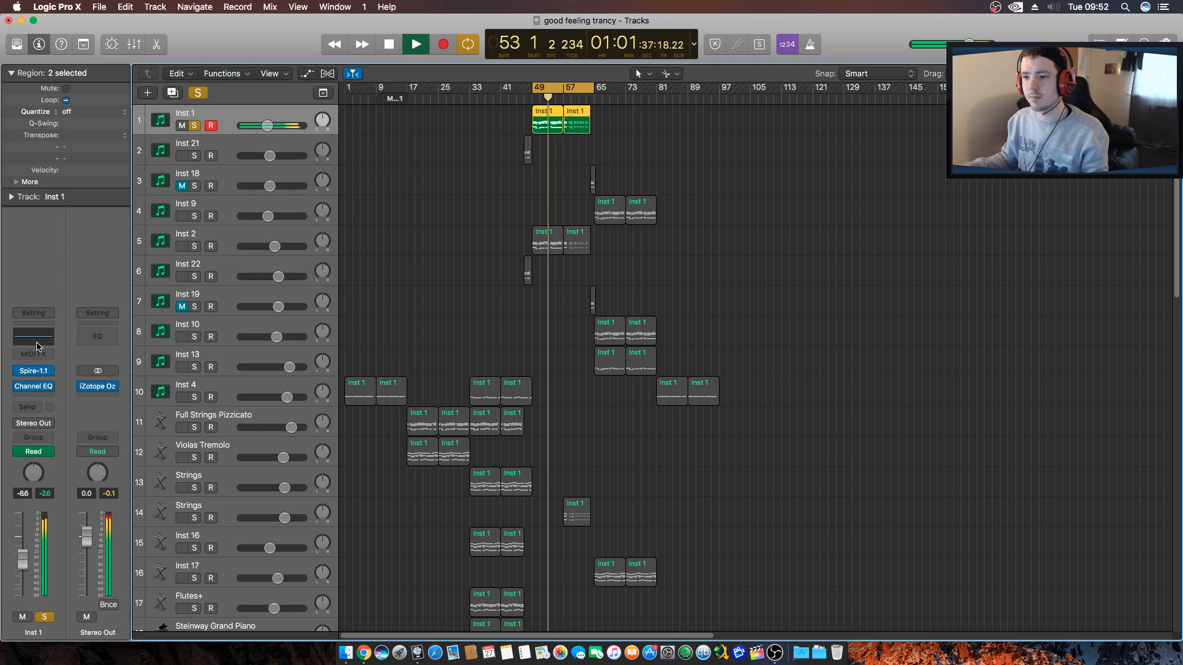
# Set Inst 1's Channel EQ to a 95 Hz low shelf at -6.5 dB, 840 Hz at -0.5 dB, 2550 Hz at +1.5 dB and a 13800 Hz high cut.
pyautogui.moveTo(141, 183); pyautogui.dragTo(160, 204)
pyautogui.moveTo(423, 184); pyautogui.dragTo(435, 189)
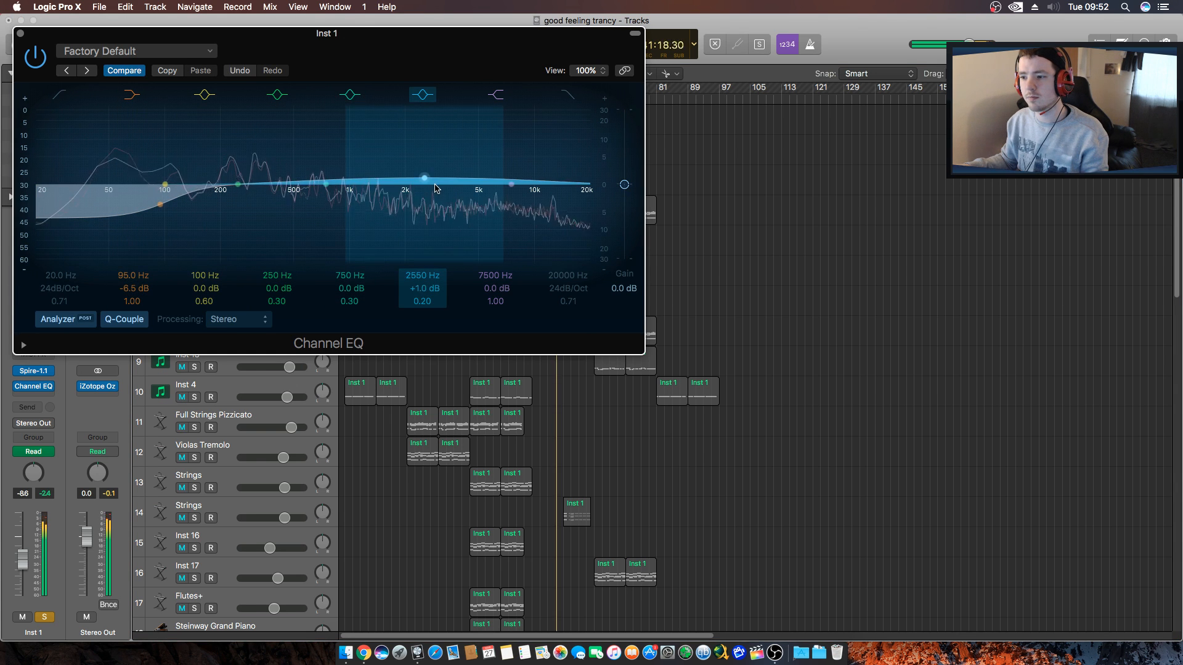
pyautogui.click(568, 96)
pyautogui.moveTo(565, 184); pyautogui.dragTo(510, 184)
pyautogui.moveTo(325, 185); pyautogui.dragTo(334, 188)
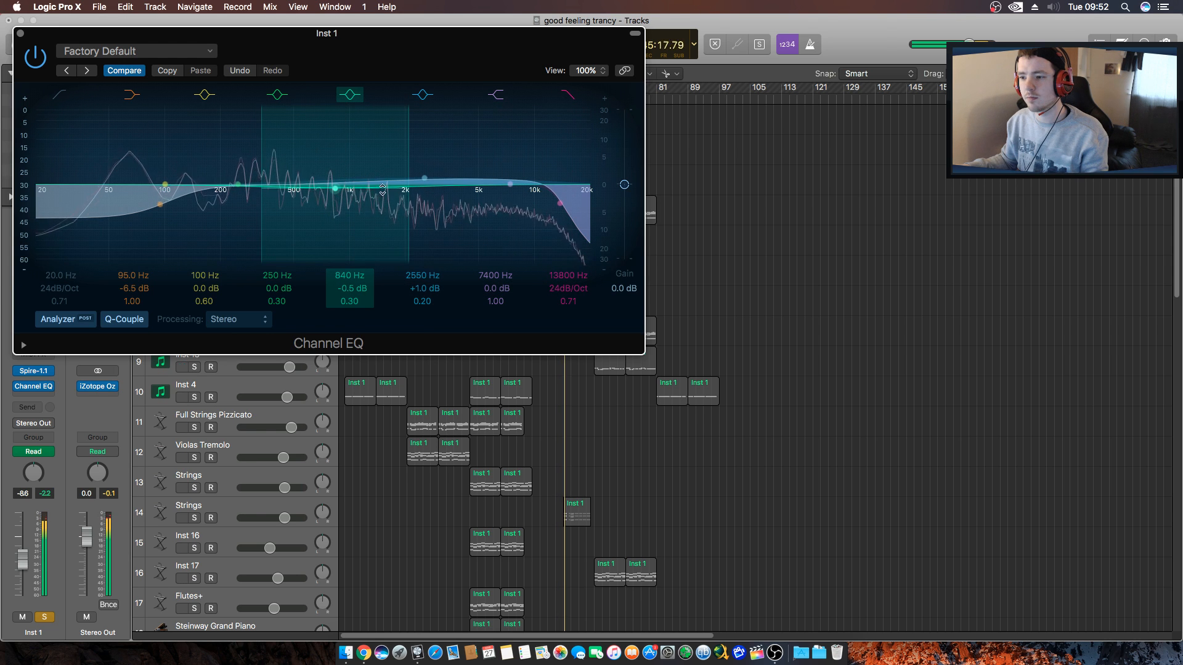
pyautogui.moveTo(413, 179); pyautogui.dragTo(413, 176)
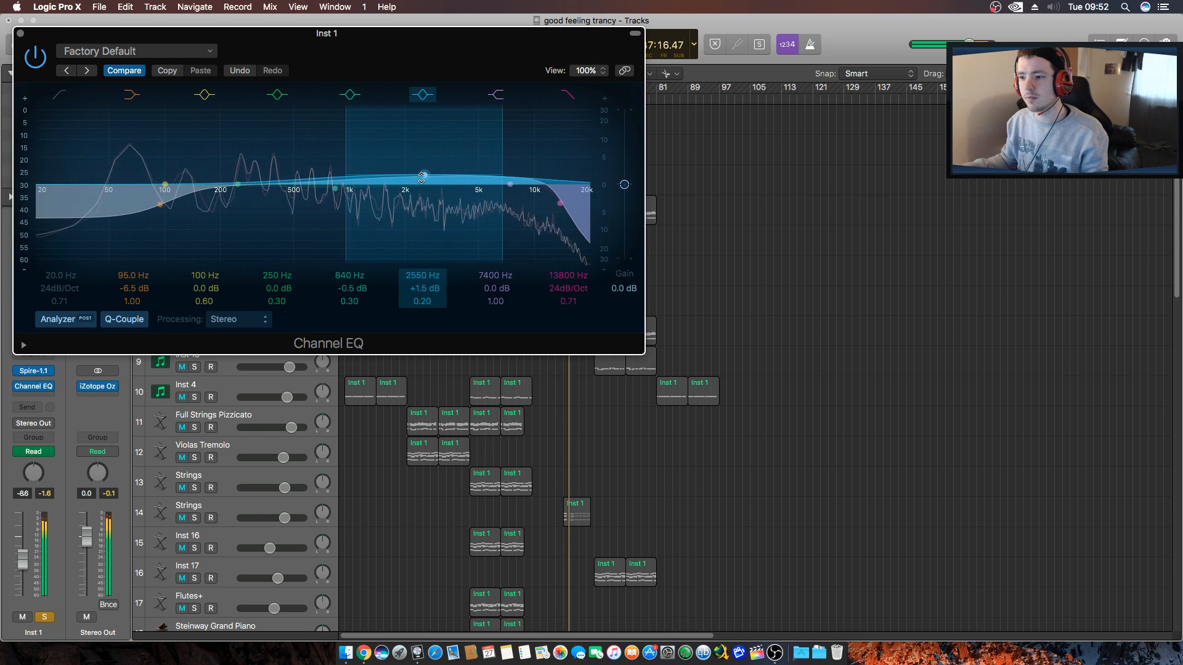
pyautogui.click(21, 34)
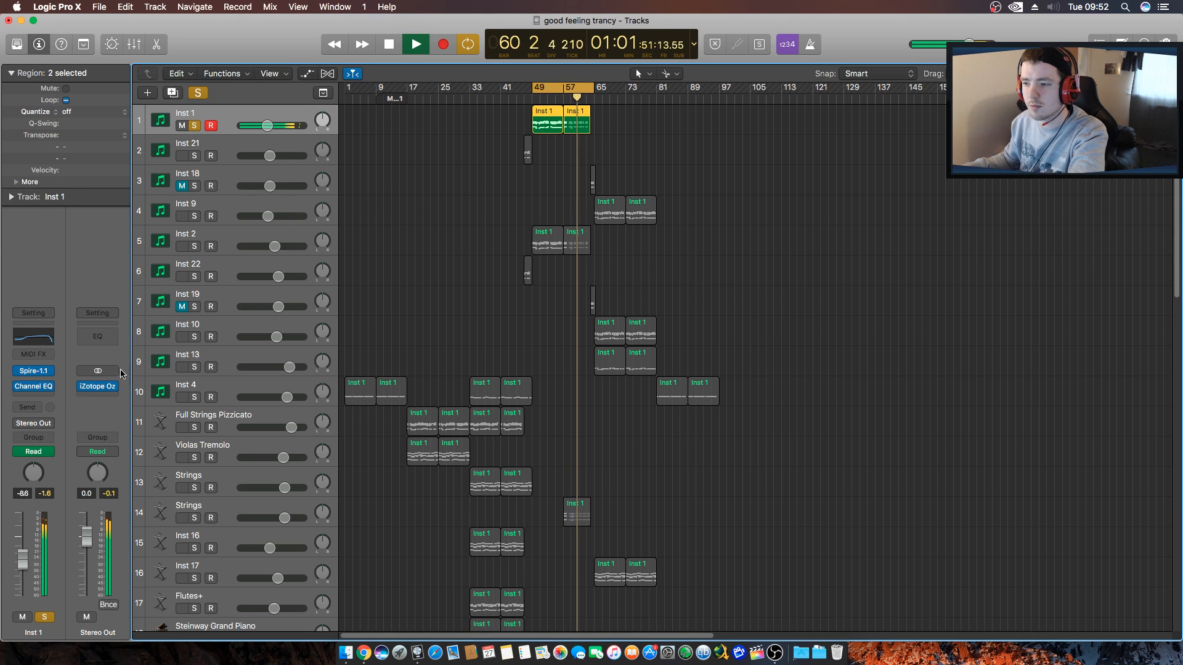
# Solo Inst 2 together with Inst 1 and play both tracks in the cycle.
pyautogui.press('space')
pyautogui.click(194, 246)
pyautogui.press('space')
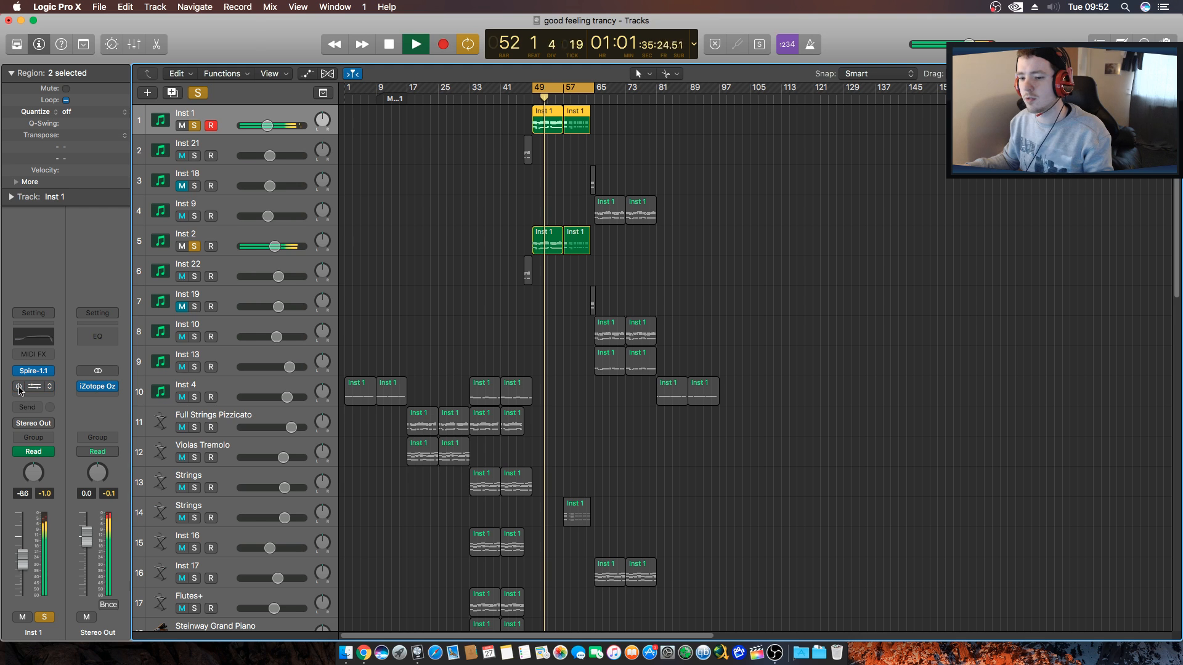
# Replace the existing Channel EQ on Inst 2 with a new default Channel EQ.
pyautogui.click(206, 240)
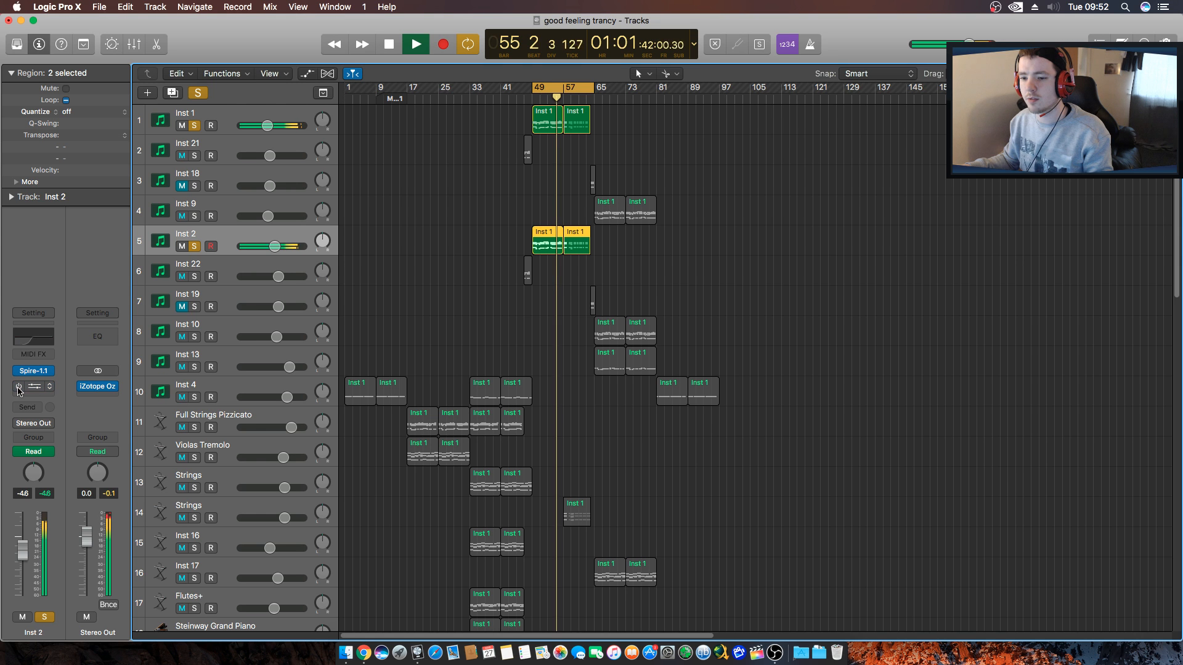
pyautogui.click(51, 392)
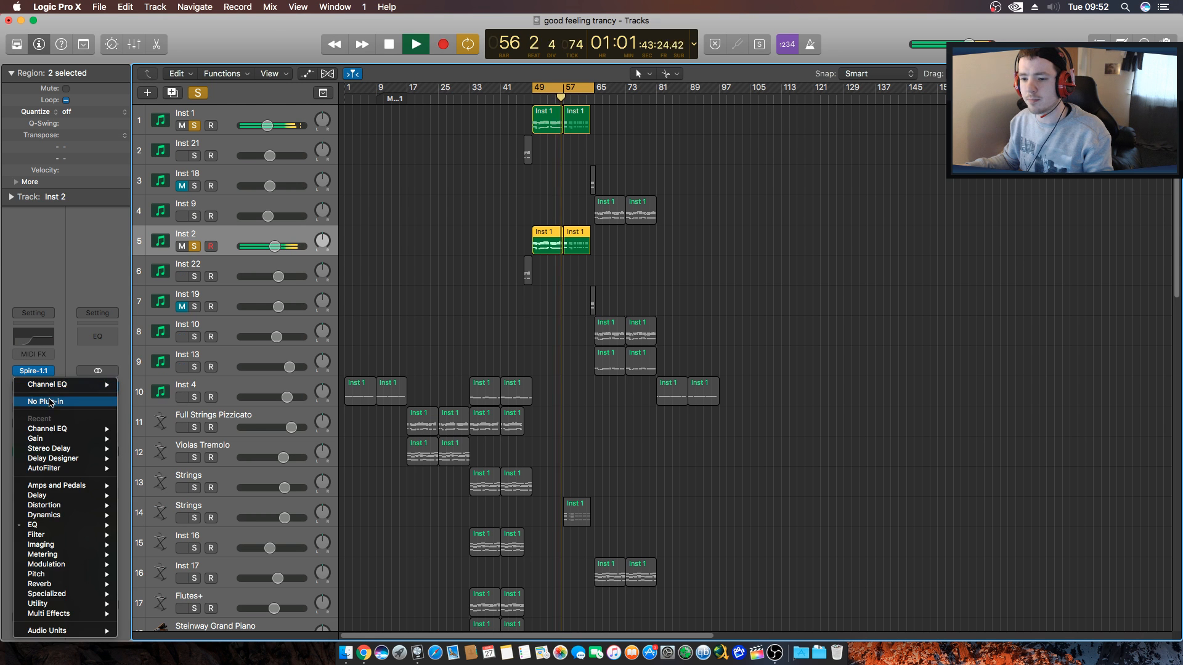
pyautogui.click(51, 402)
pyautogui.click(44, 340)
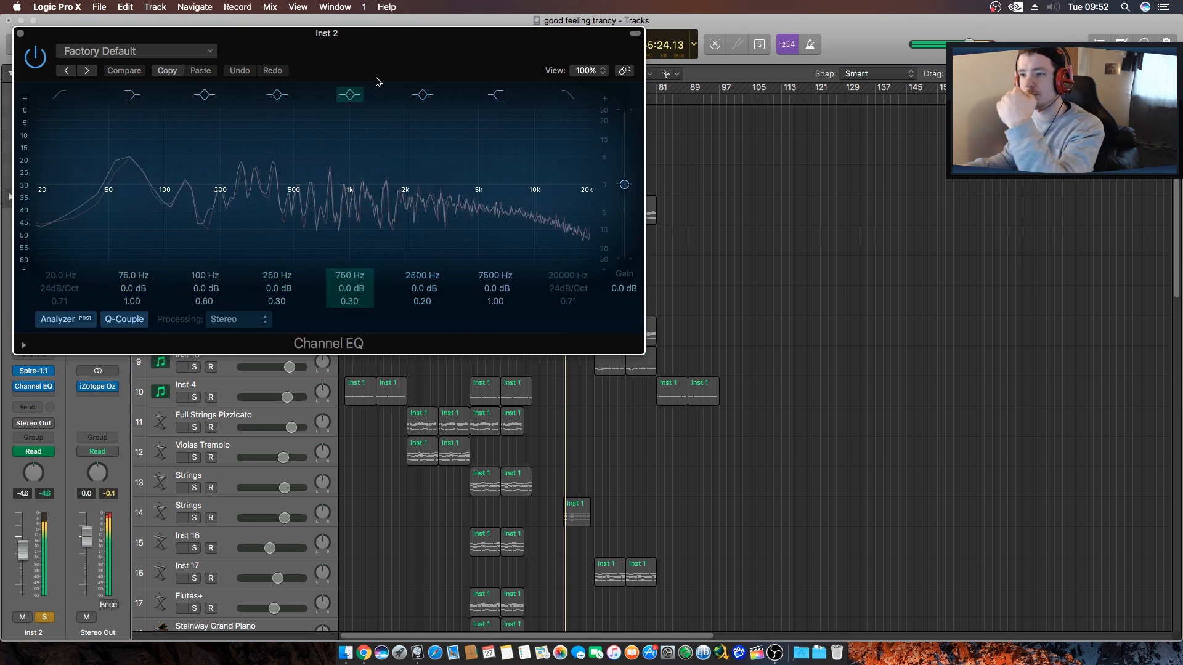
# Stop playback and enable a high cut at 5400 Hz in Inst 2's Channel EQ.
pyautogui.moveTo(384, 50); pyautogui.dragTo(722, 296)
pyautogui.press('space')
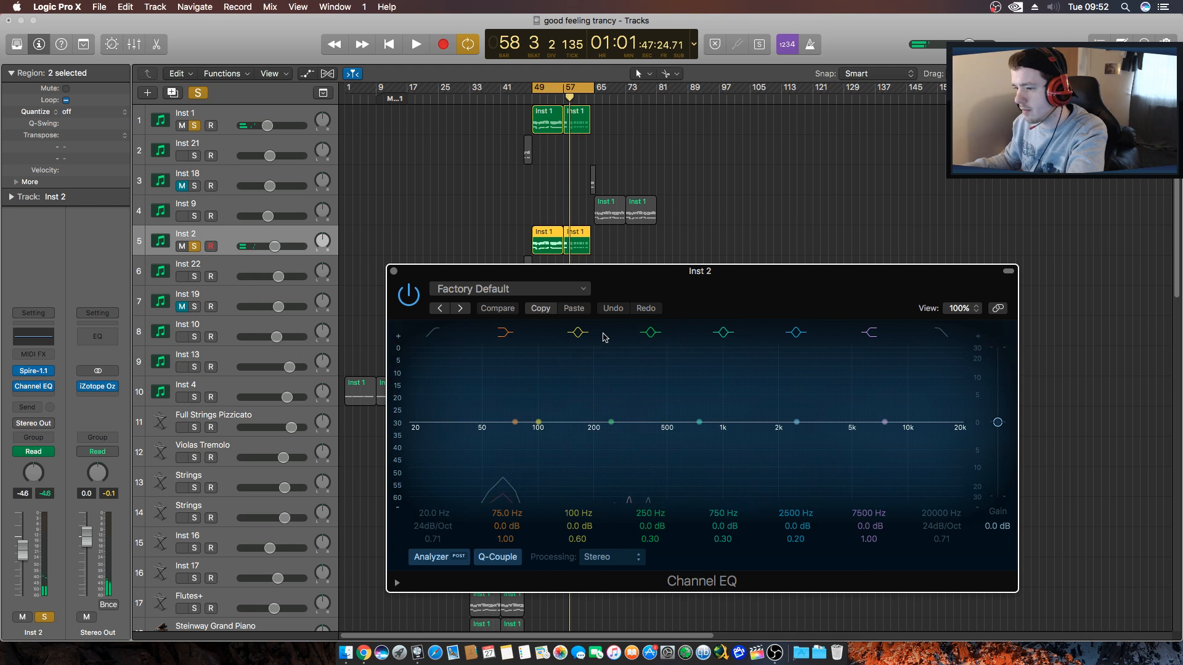
pyautogui.click(941, 335)
pyautogui.moveTo(929, 465); pyautogui.dragTo(823, 469)
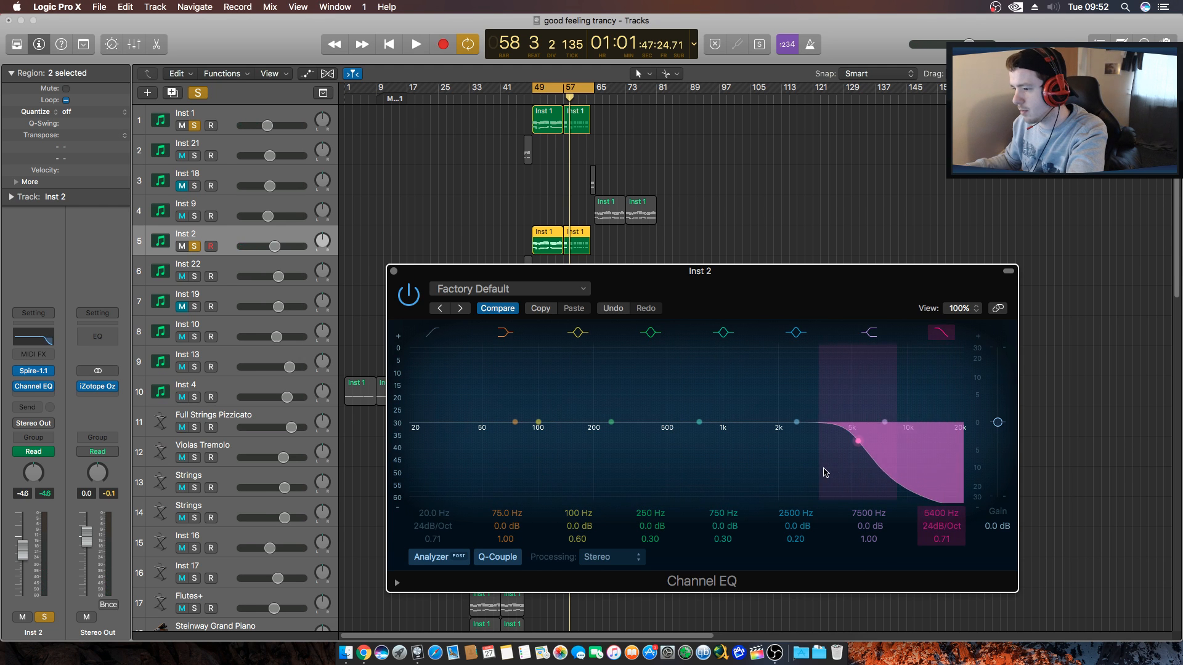
# Shape Inst 2's Channel EQ during playback with 265 Hz at +0.5 dB, 840 Hz and 2850 Hz at +2.0 dB, and solo Inst 1 alongside.
pyautogui.moveTo(766, 433); pyautogui.dragTo(746, 443)
pyautogui.moveTo(820, 446); pyautogui.dragTo(818, 443)
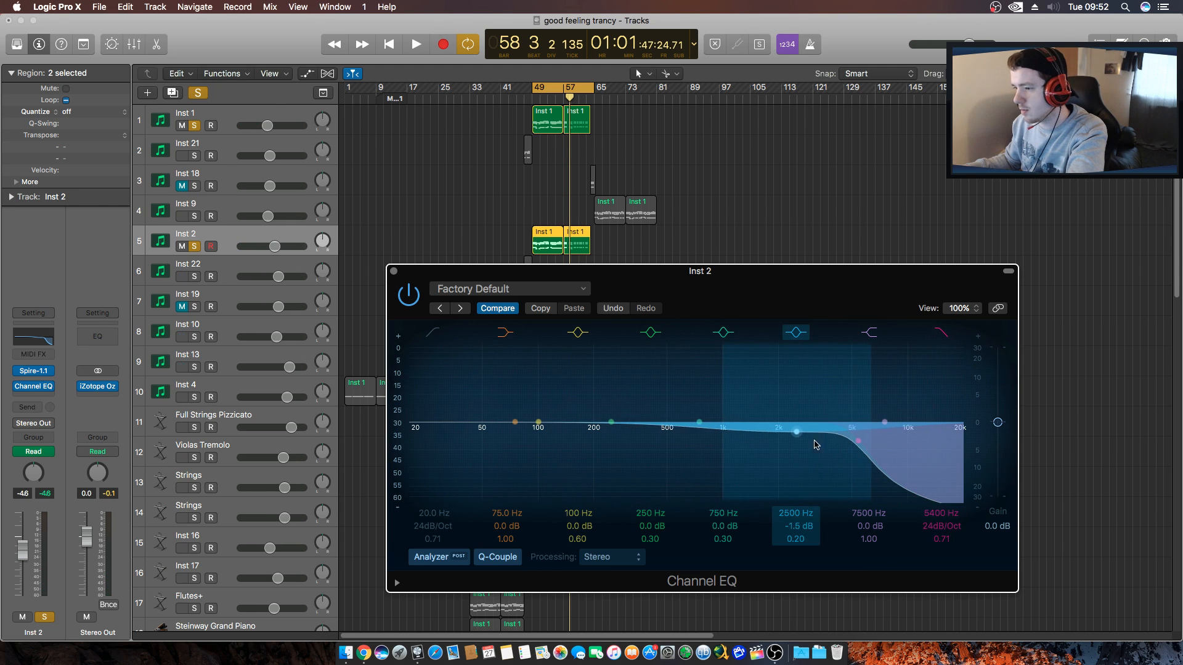
pyautogui.press('space')
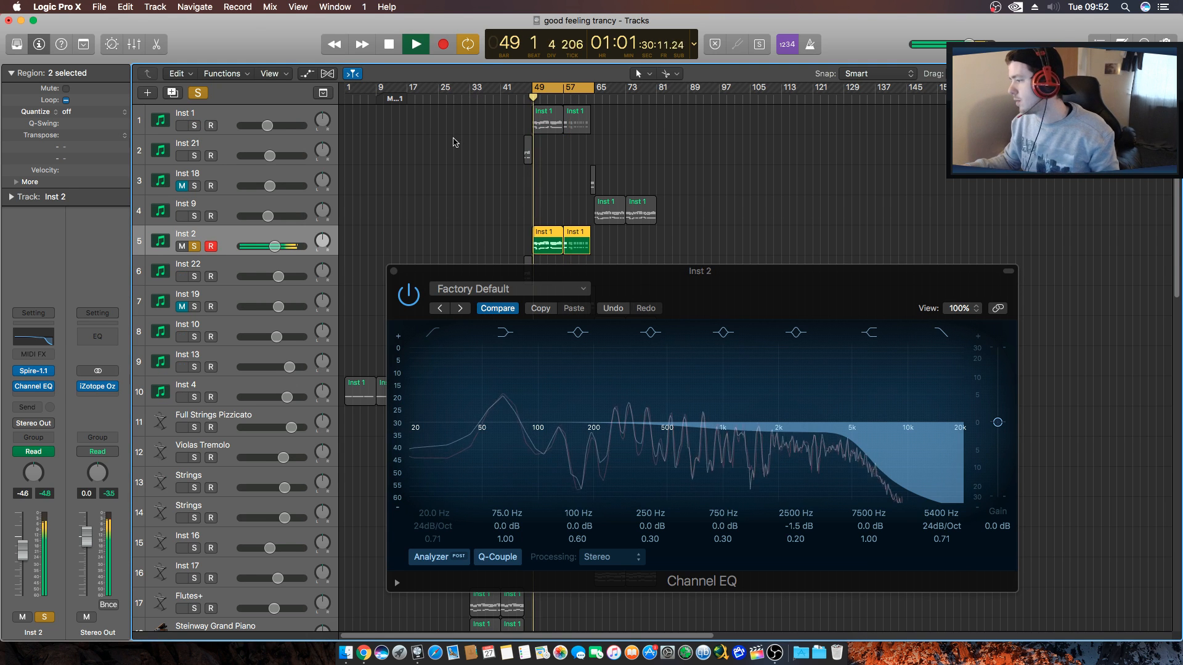
pyautogui.moveTo(611, 428); pyautogui.dragTo(618, 426)
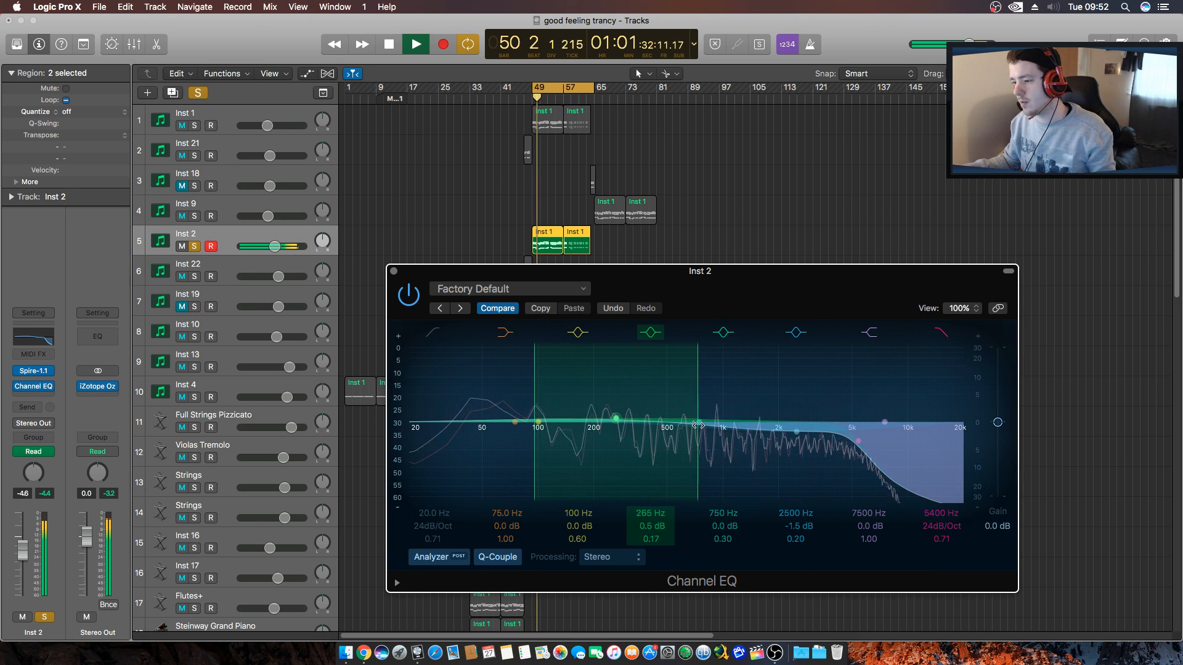
pyautogui.moveTo(698, 425); pyautogui.dragTo(734, 425)
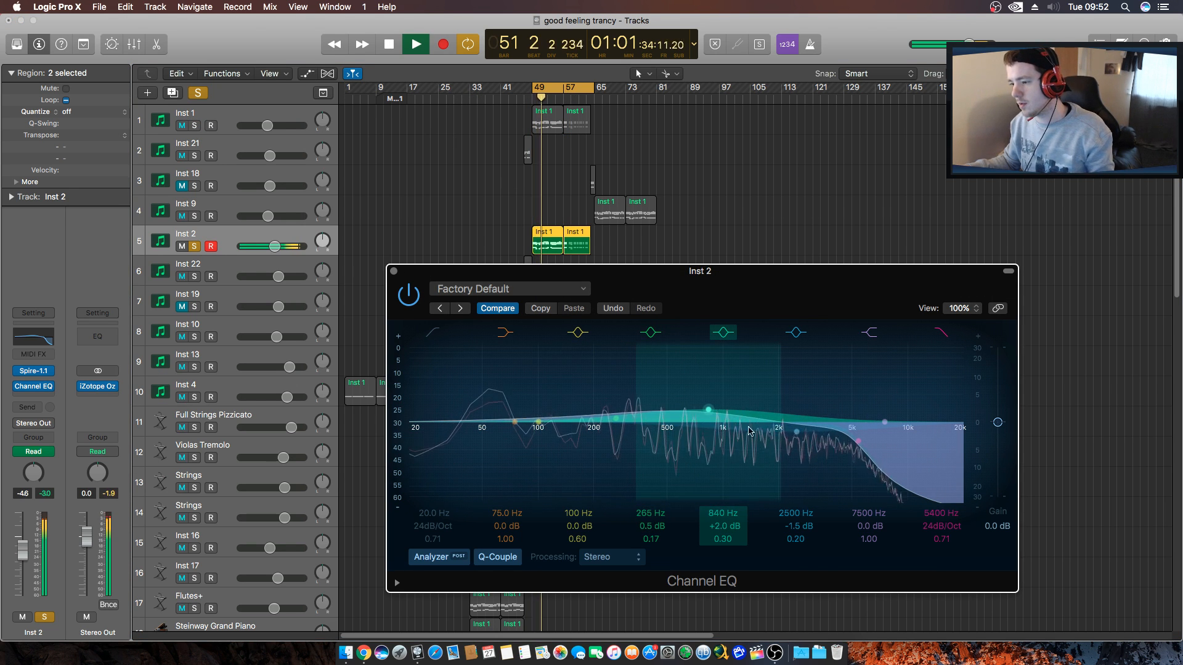
pyautogui.click(195, 125)
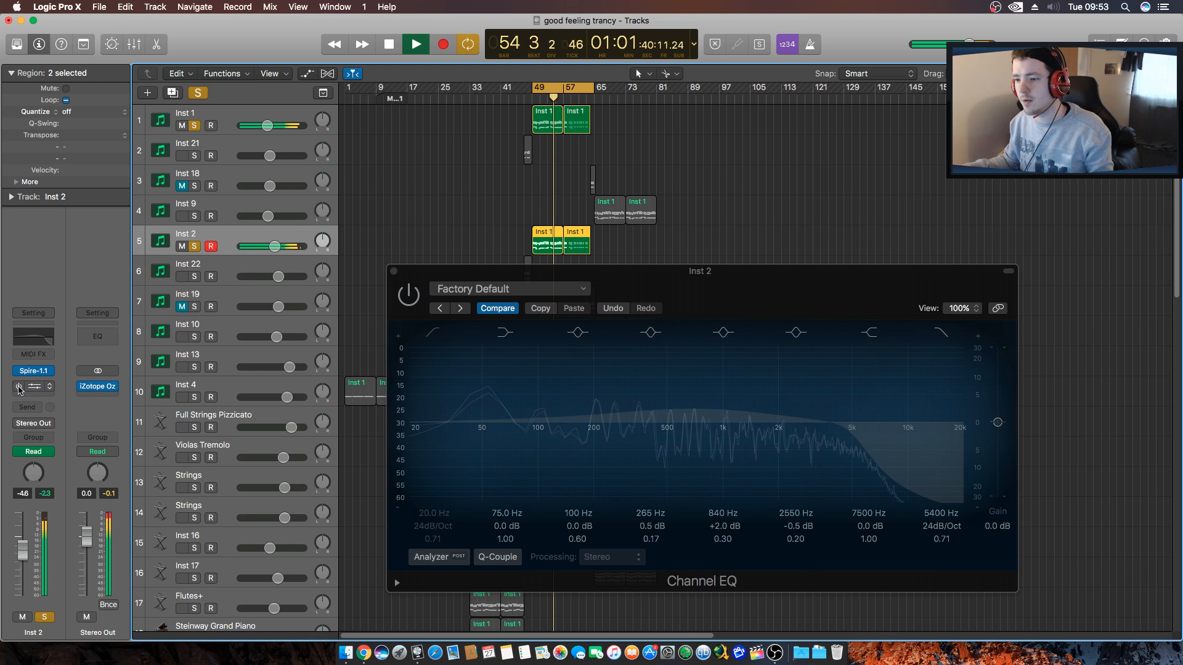
pyautogui.click(860, 451)
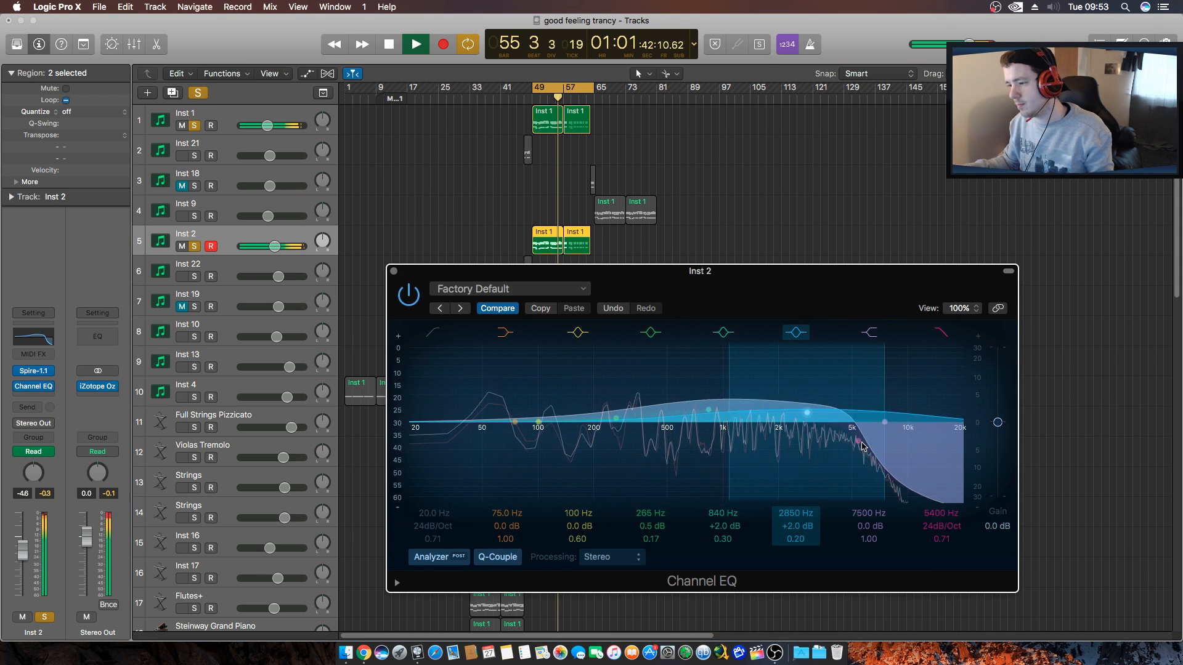
# Recall the default setting of Inst 2's Channel EQ and enable a high cut at 12000 Hz.
pyautogui.click(492, 289)
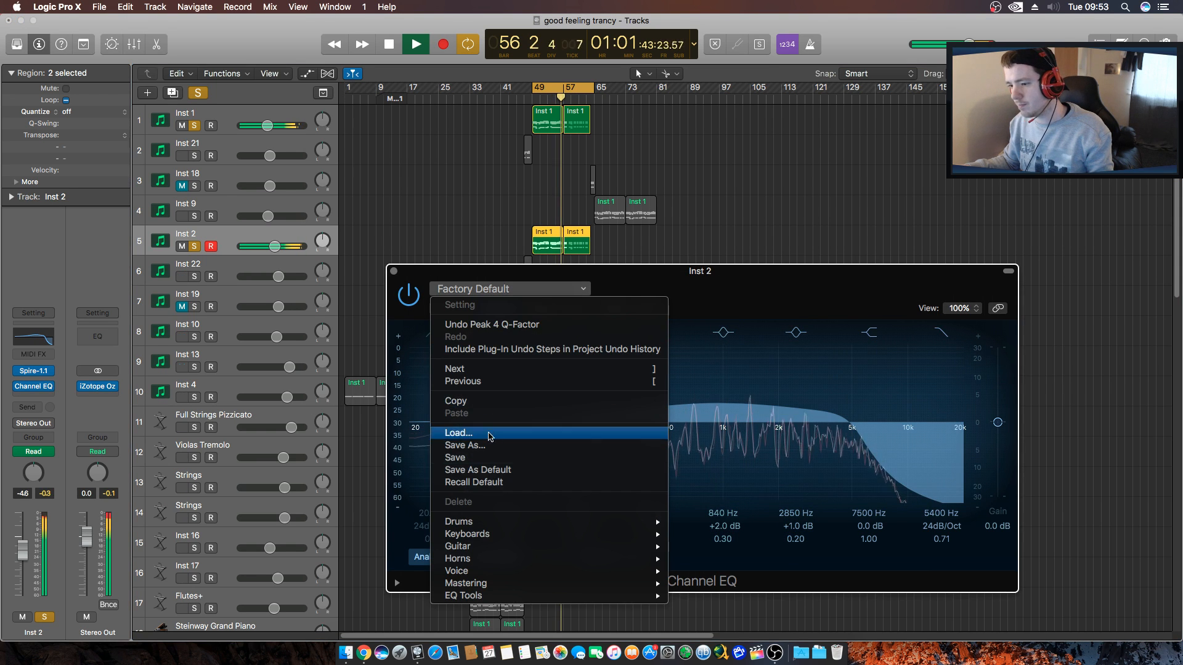
pyautogui.click(487, 482)
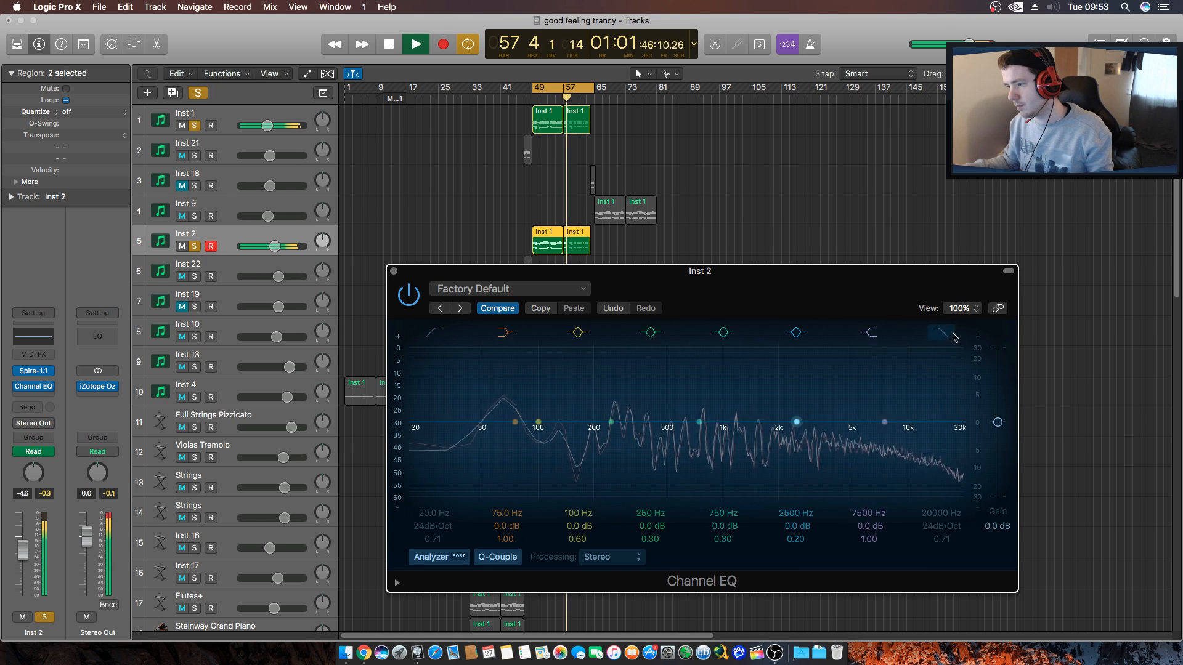
pyautogui.moveTo(942, 435); pyautogui.dragTo(907, 444)
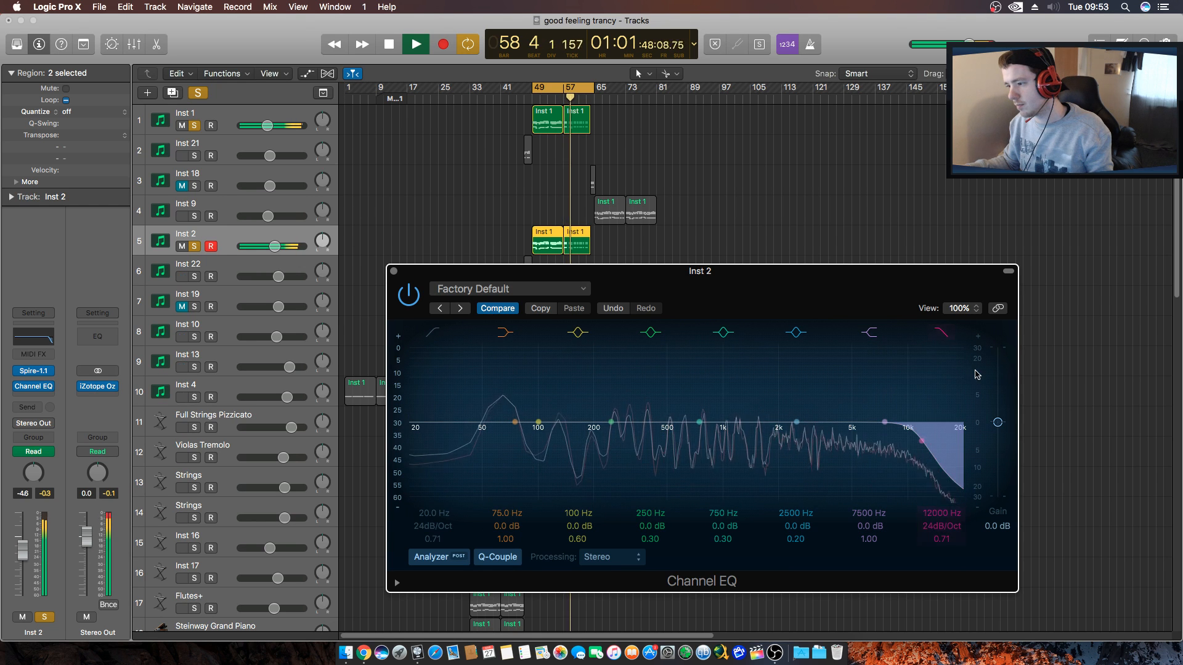
# Restart playback and compare Inst 1 and Inst 2 by toggling each track's solo.
pyautogui.press('space')
pyautogui.press('space')
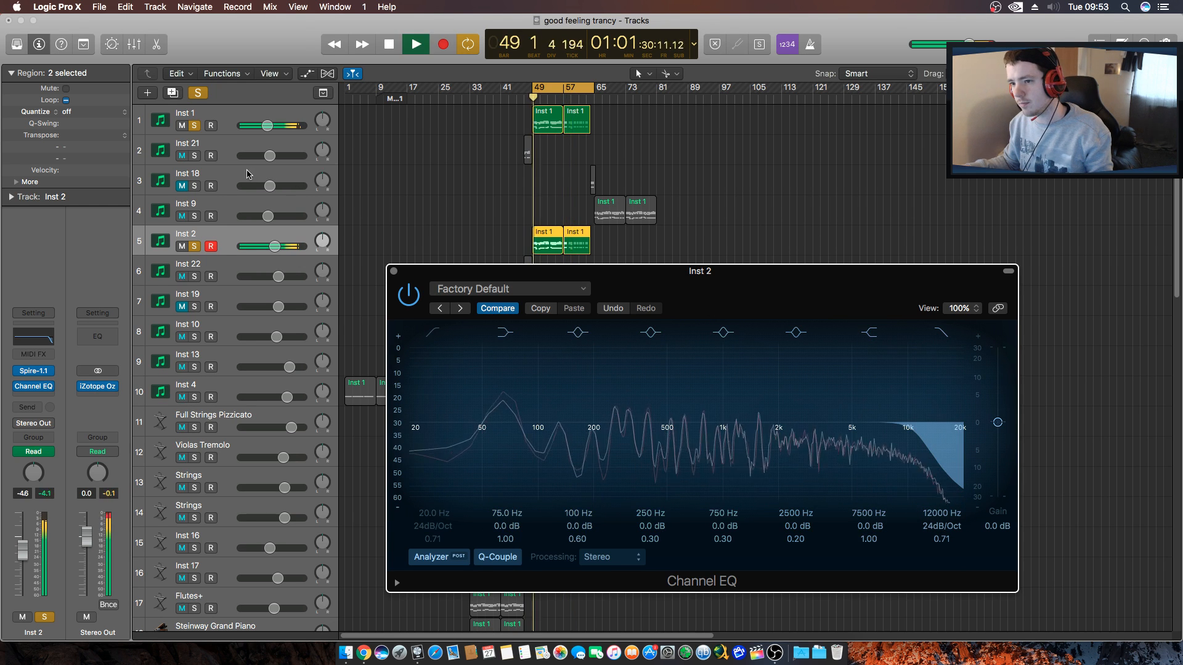
pyautogui.click(197, 249)
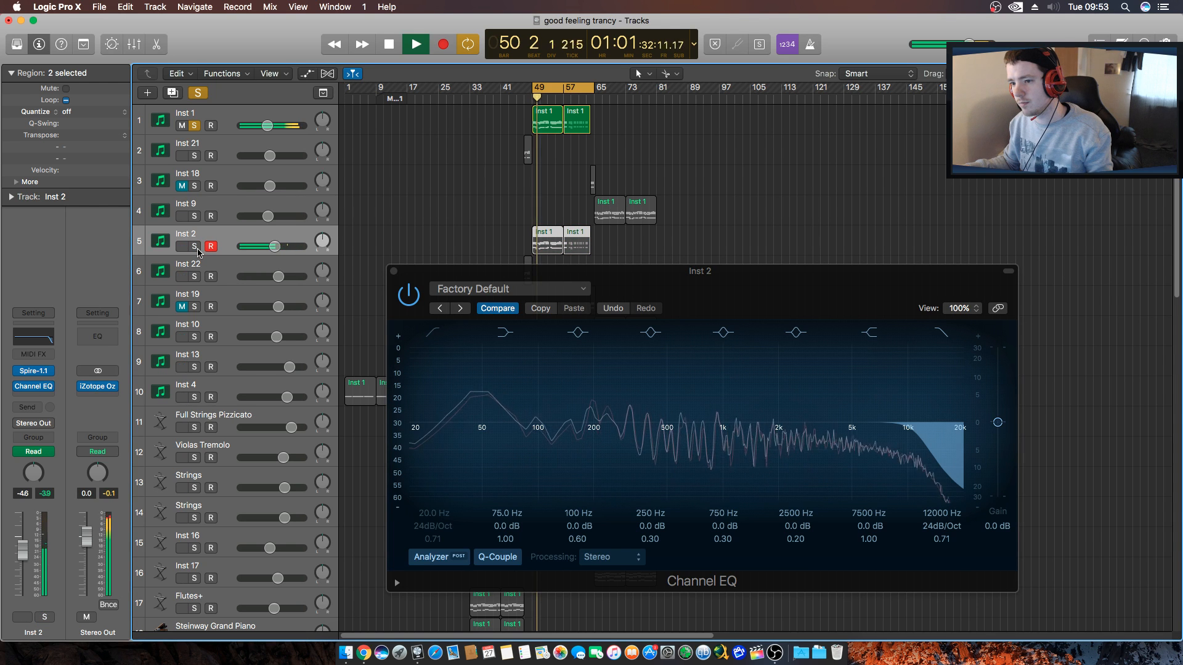
pyautogui.click(195, 248)
pyautogui.click(195, 126)
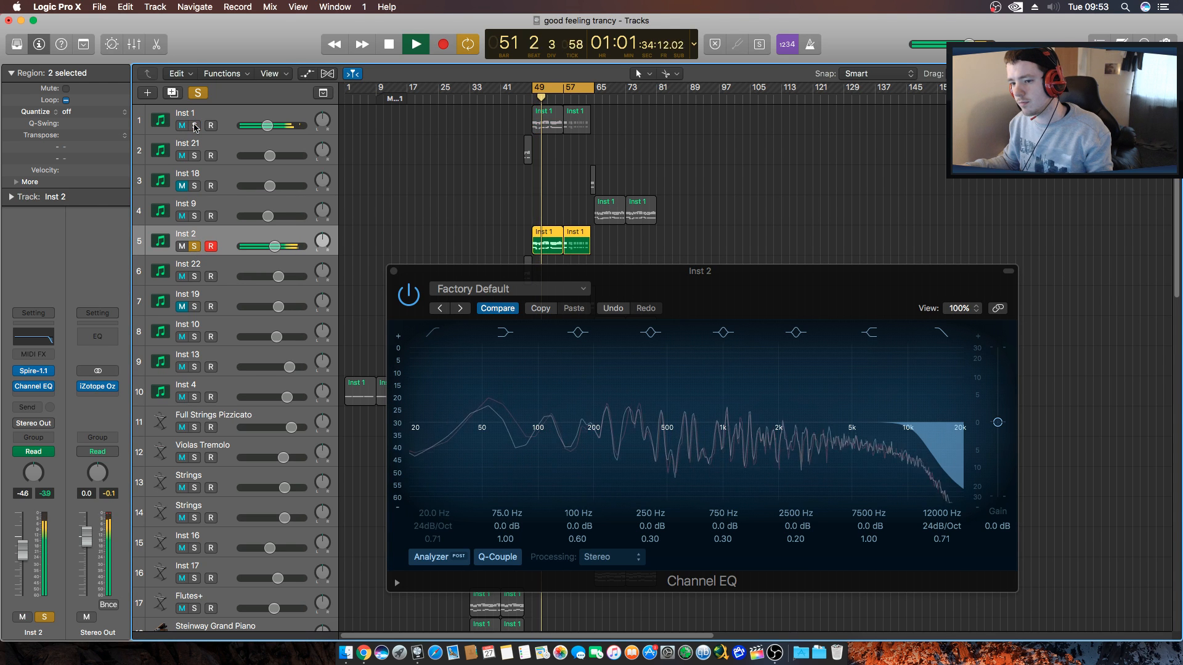
pyautogui.click(195, 126)
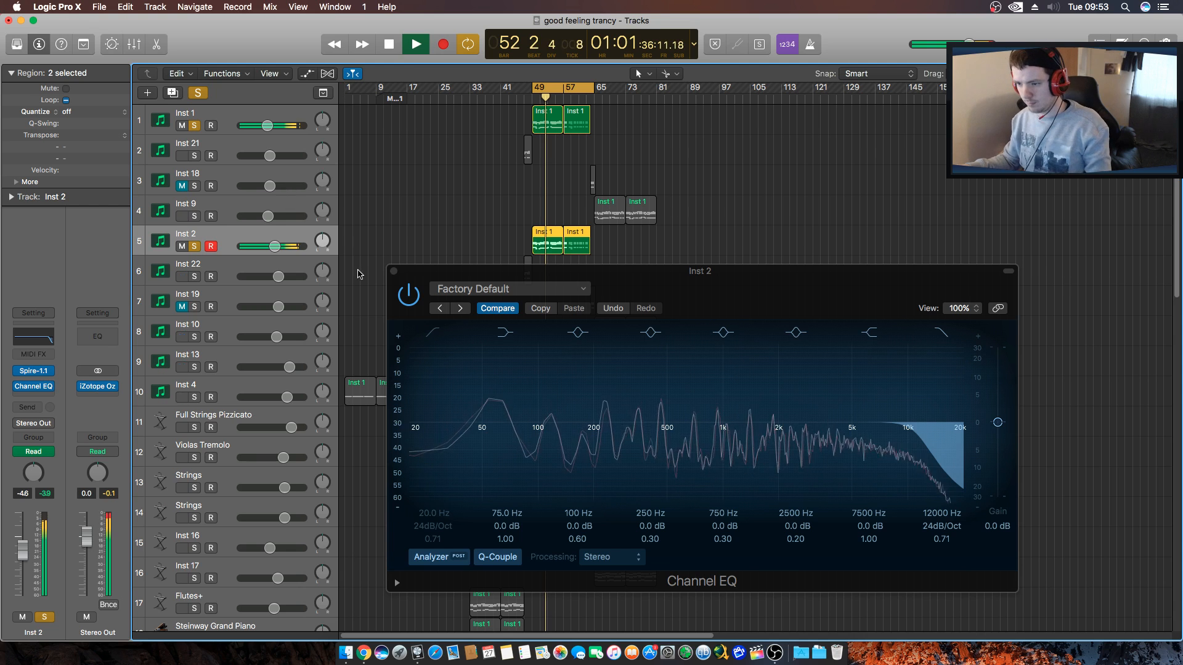
# Stop playback, close Inst 2's Channel EQ window and unsolo Inst 2 and Inst 1.
pyautogui.press('space')
pyautogui.click(394, 271)
pyautogui.click(193, 247)
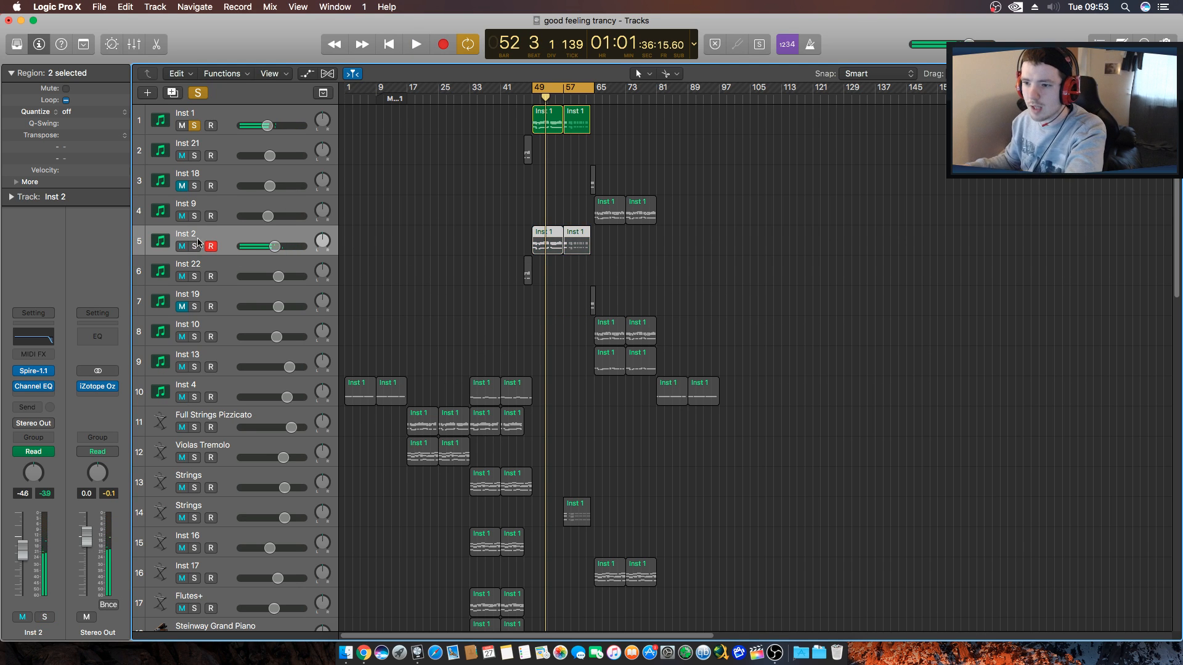
pyautogui.click(193, 126)
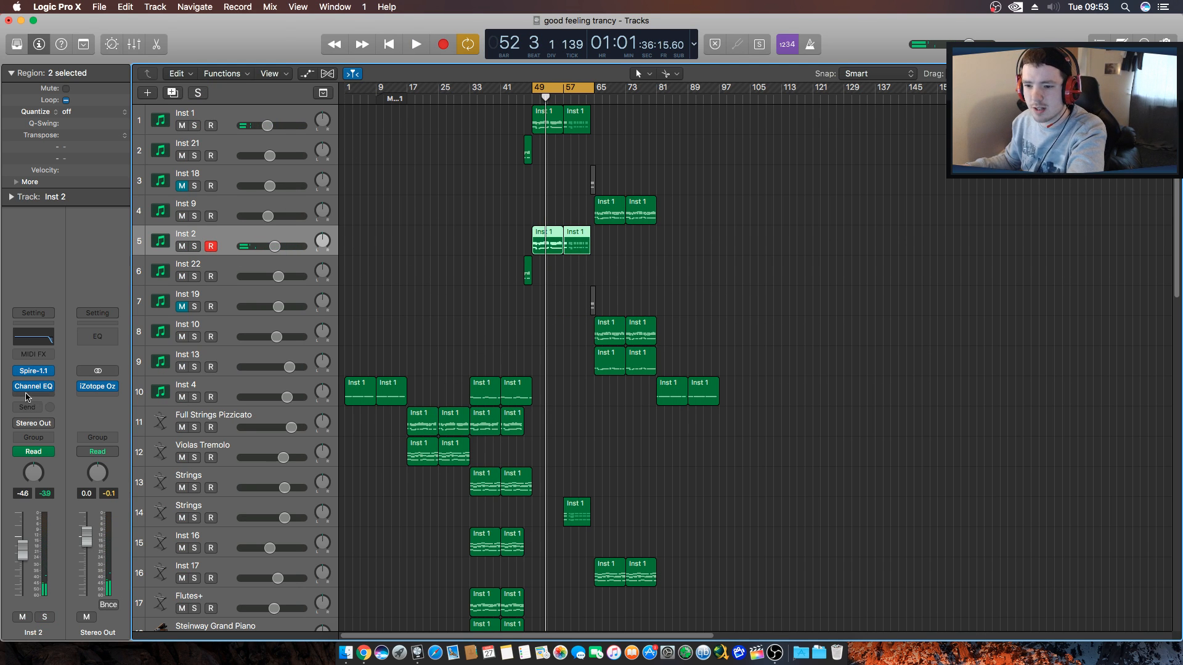
# Select the Inst 1 track and bypass its Channel EQ.
pyautogui.click(225, 117)
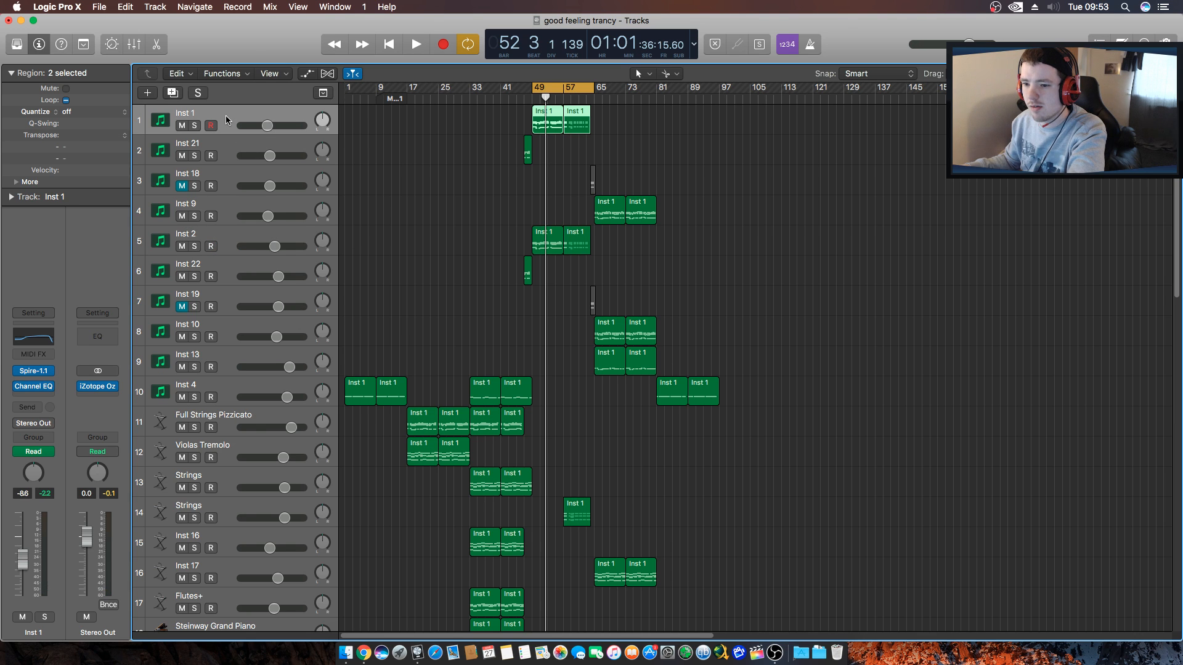
pyautogui.click(14, 383)
pyautogui.click(19, 387)
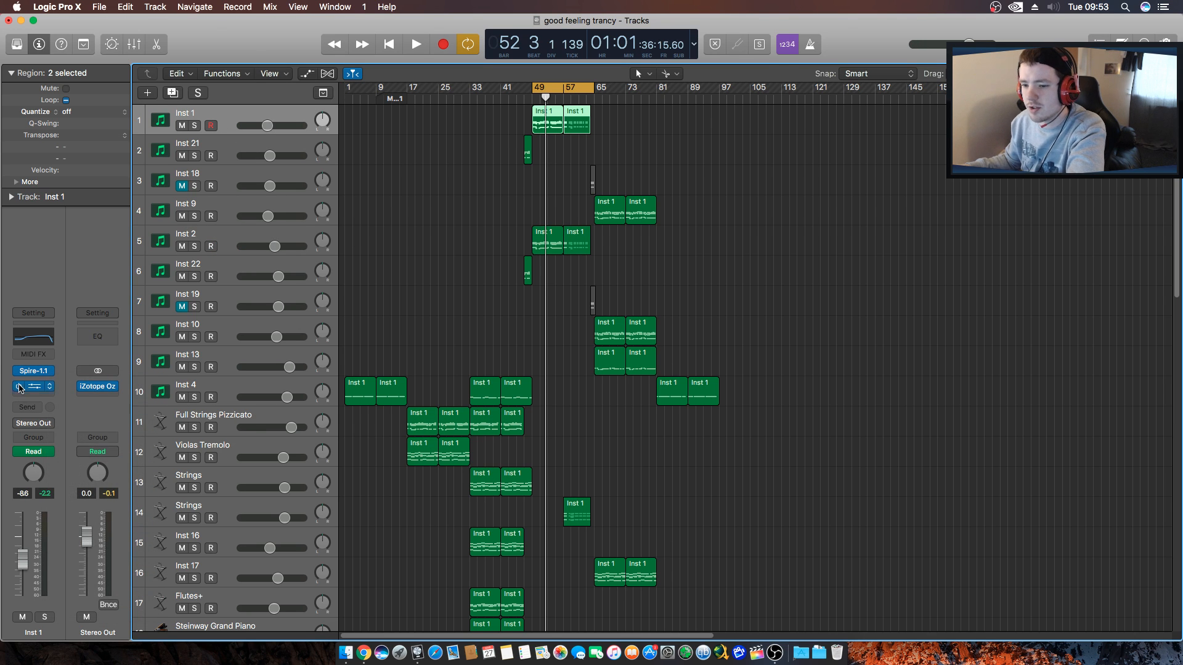
# Play the full mix in the cycle, stop it and look over all tracks of the arrangement.
pyautogui.press('space')
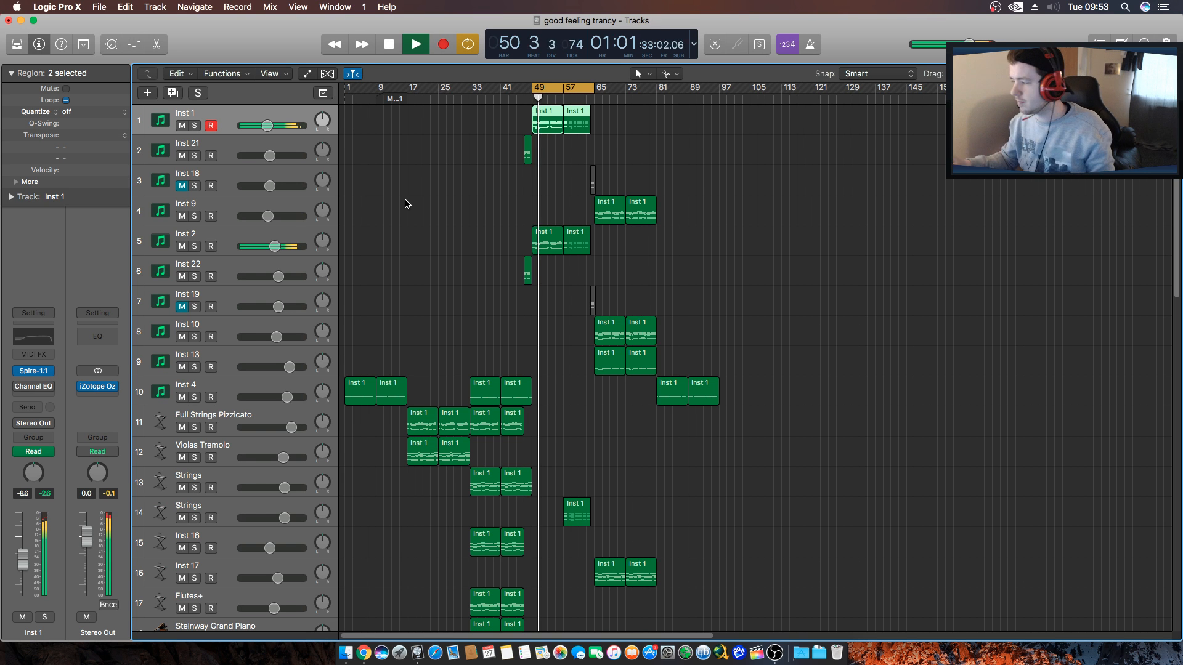
pyautogui.scroll(-2, 425, 240)
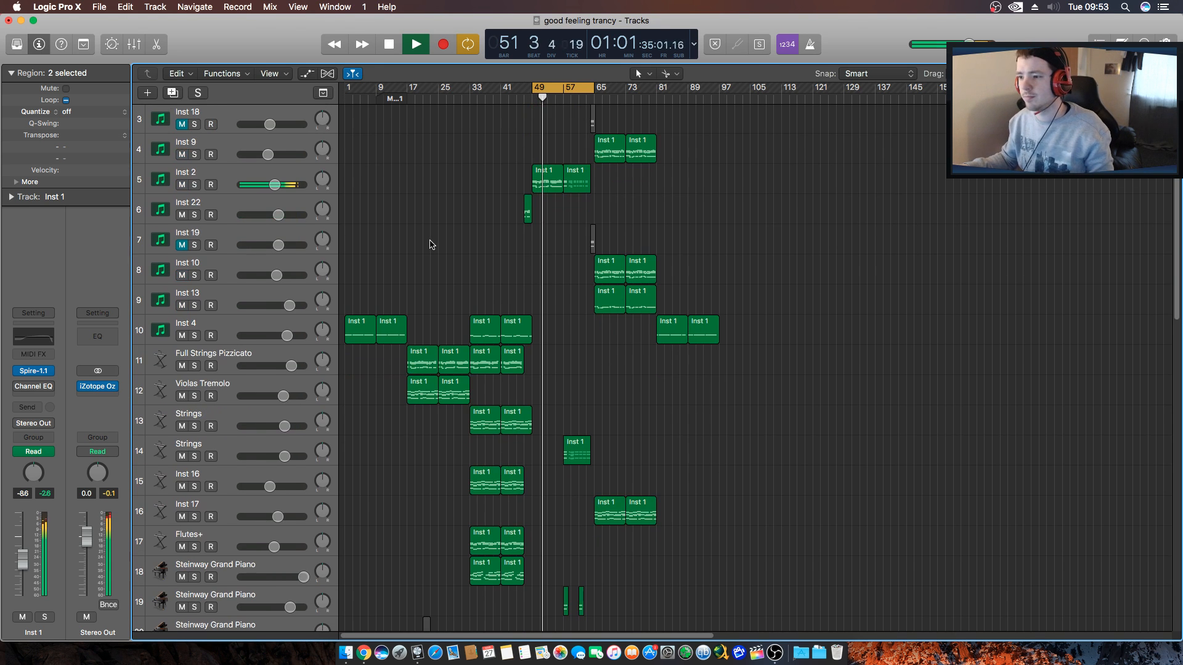
pyautogui.press('space')
pyautogui.scroll(2, 430, 244)
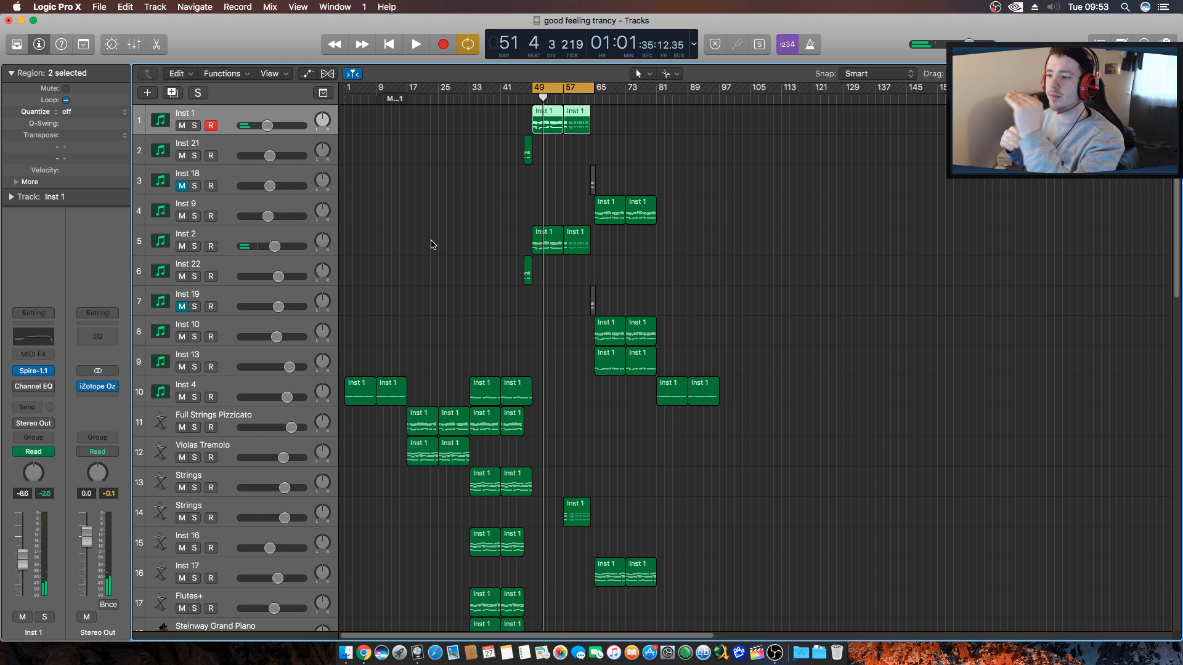
pyautogui.scroll(-15, 434, 242)
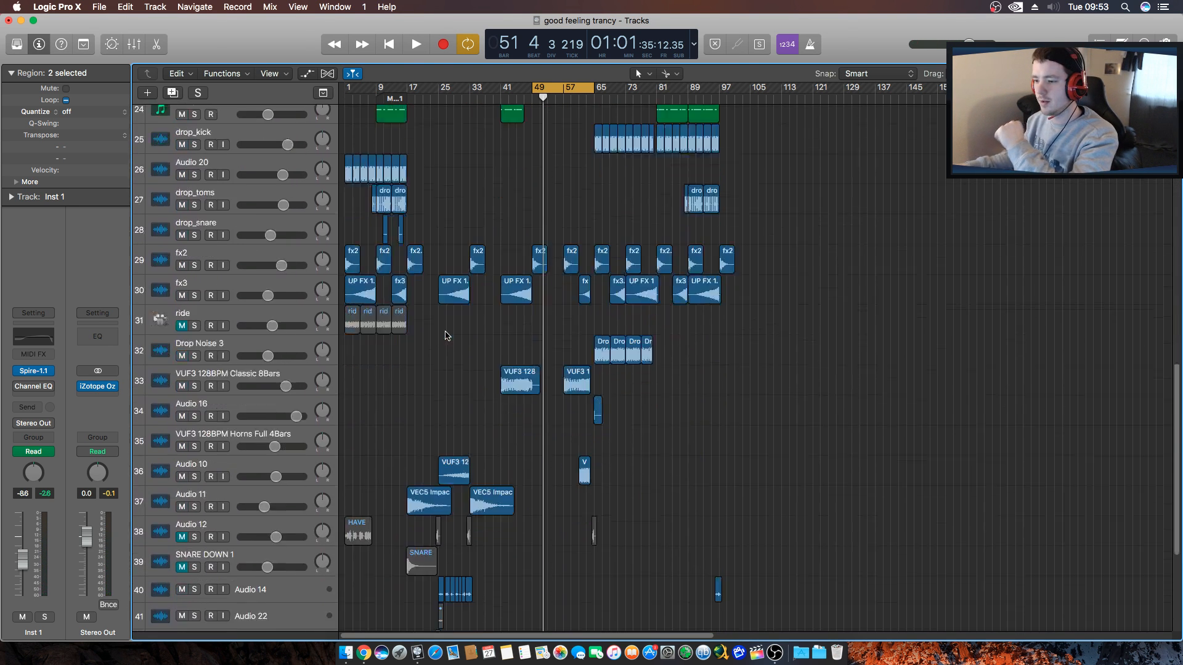
pyautogui.scroll(14, 447, 335)
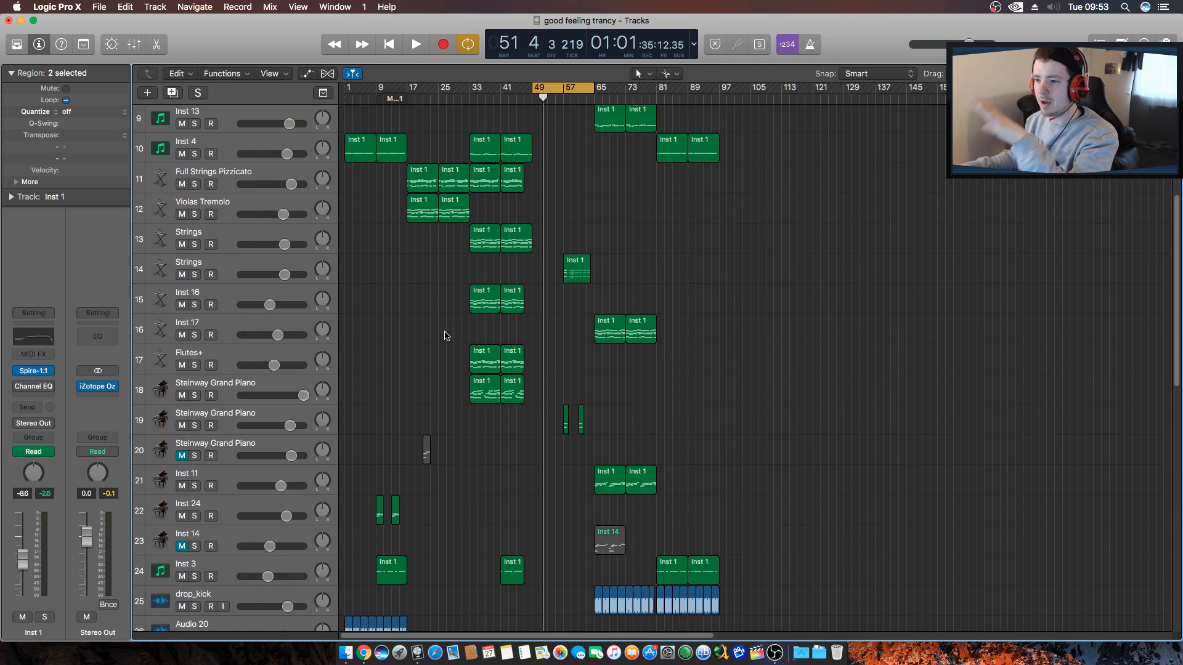
pyautogui.scroll(2, 447, 336)
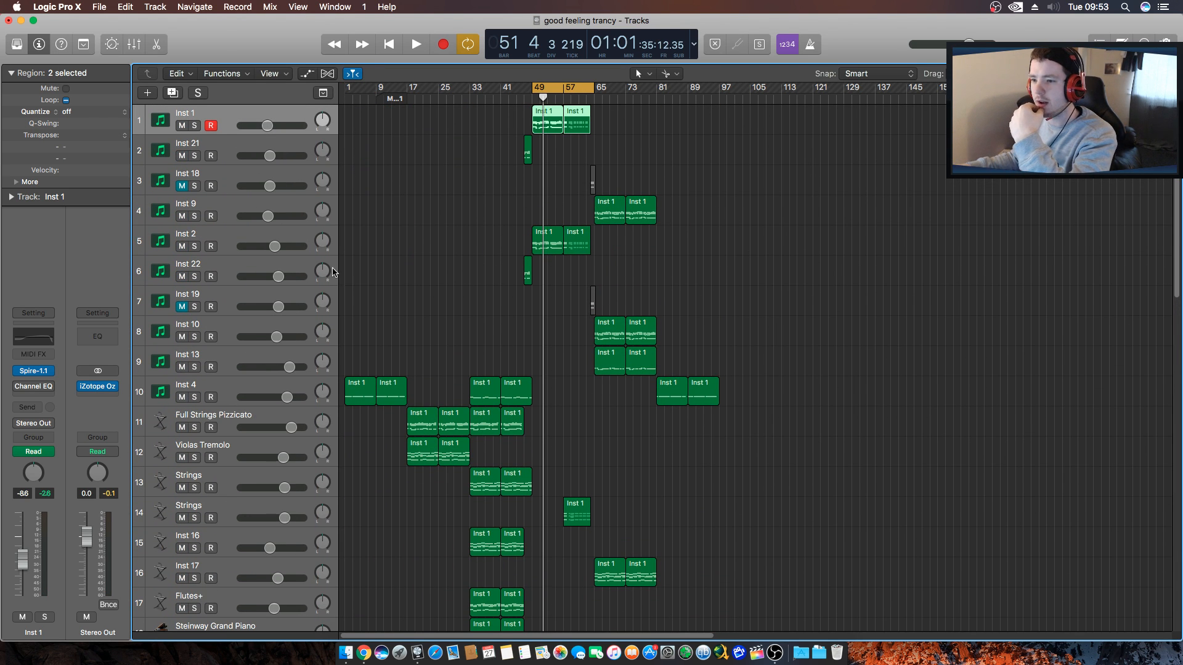
# Solo Inst 2 and Inst 1 and play them together in the cycle.
pyautogui.click(194, 246)
pyautogui.click(196, 126)
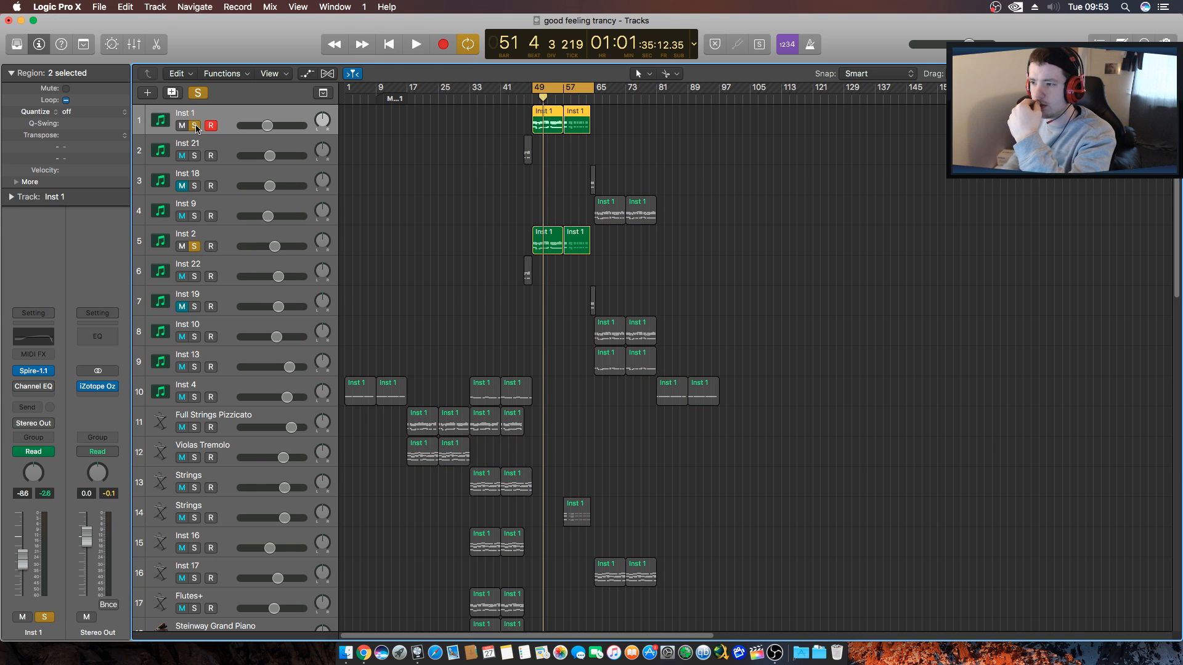
pyautogui.press('space')
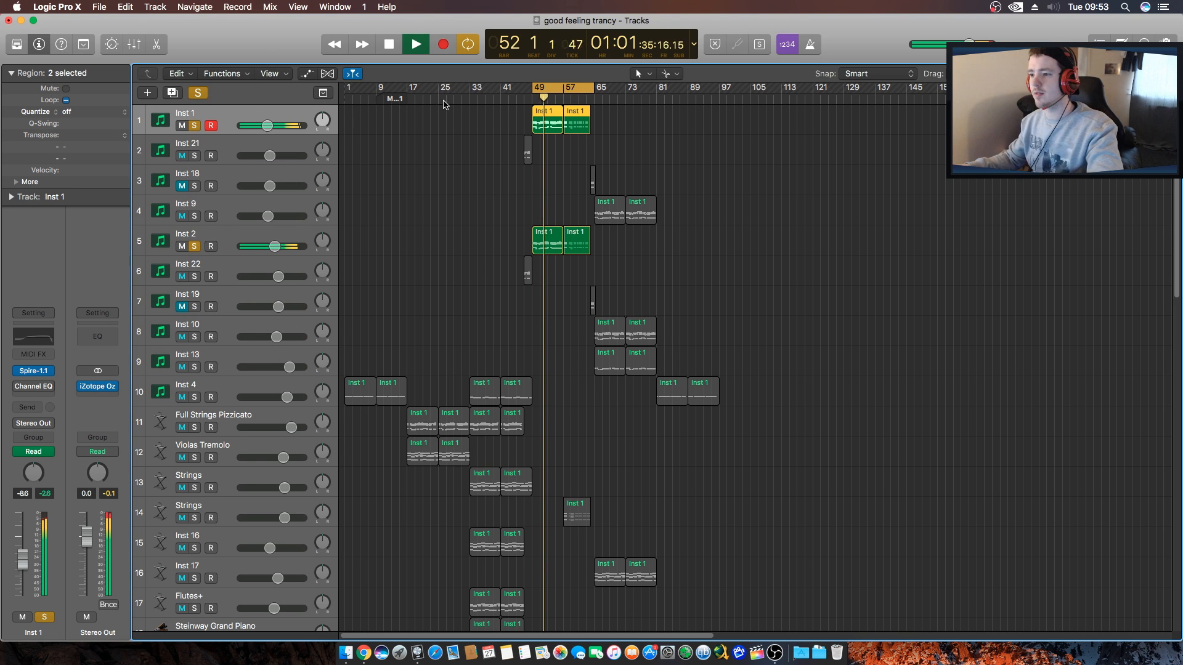
pyautogui.press('space')
# Move the cycle range to bars 65 to 81 and briefly start playback there.
pyautogui.click(578, 92)
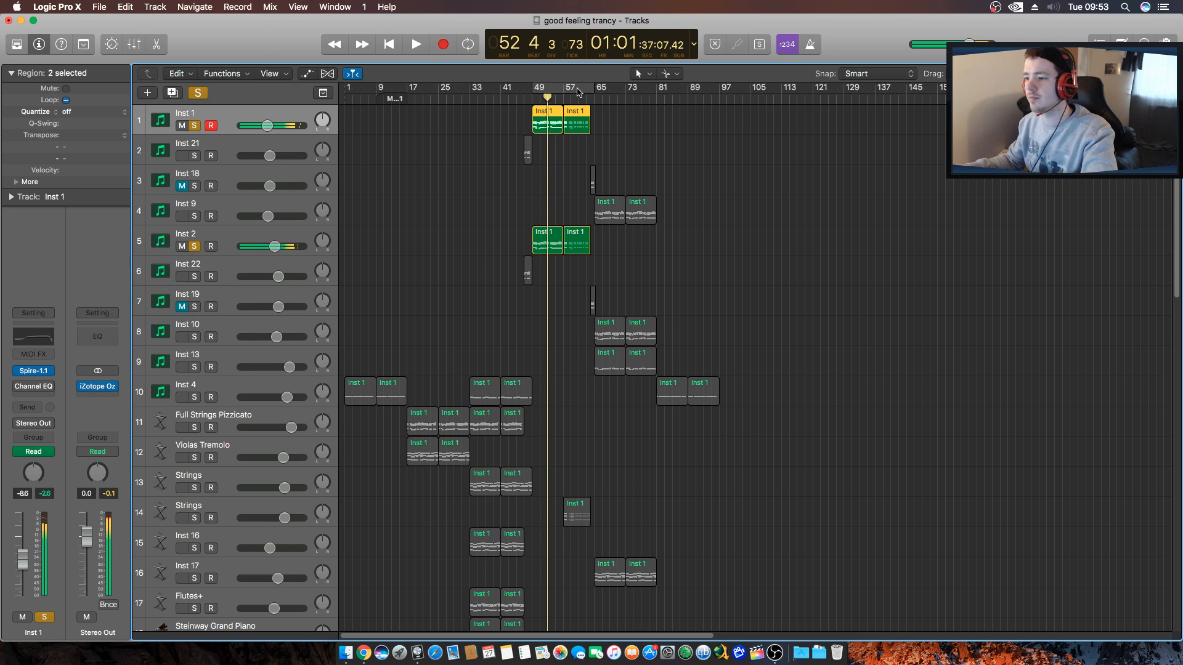
pyautogui.moveTo(602, 88); pyautogui.dragTo(660, 88)
pyautogui.click(785, 220)
pyautogui.press('space')
pyautogui.press('space')
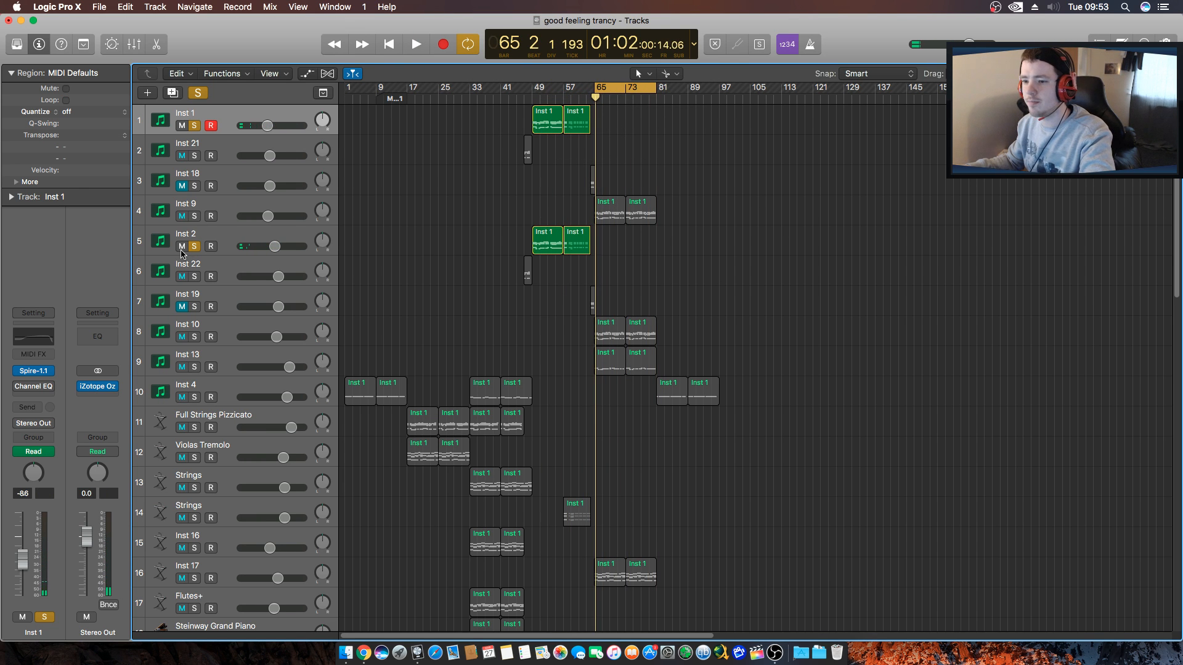
# Unsolo Inst 2 and Inst 1 and play the full mix in the cycle.
pyautogui.click(194, 246)
pyautogui.click(194, 125)
pyautogui.press('space')
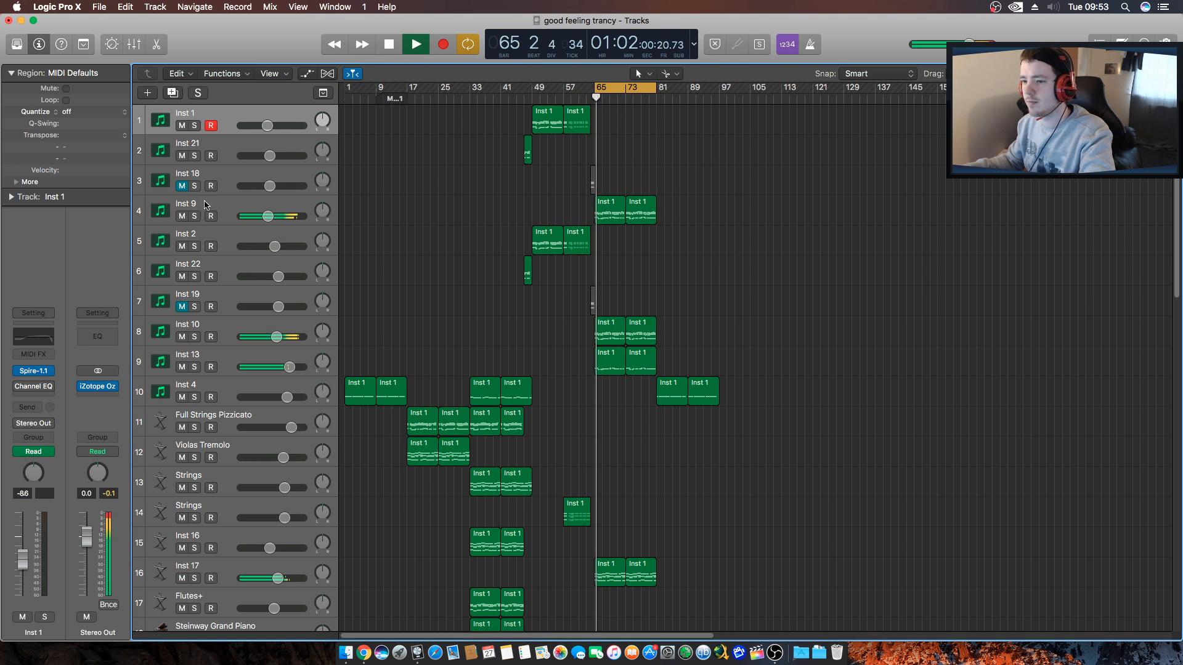
# Solo Inst 9 to hear it alone in the cycle, select its track, unsolo it and stop playback.
pyautogui.click(194, 216)
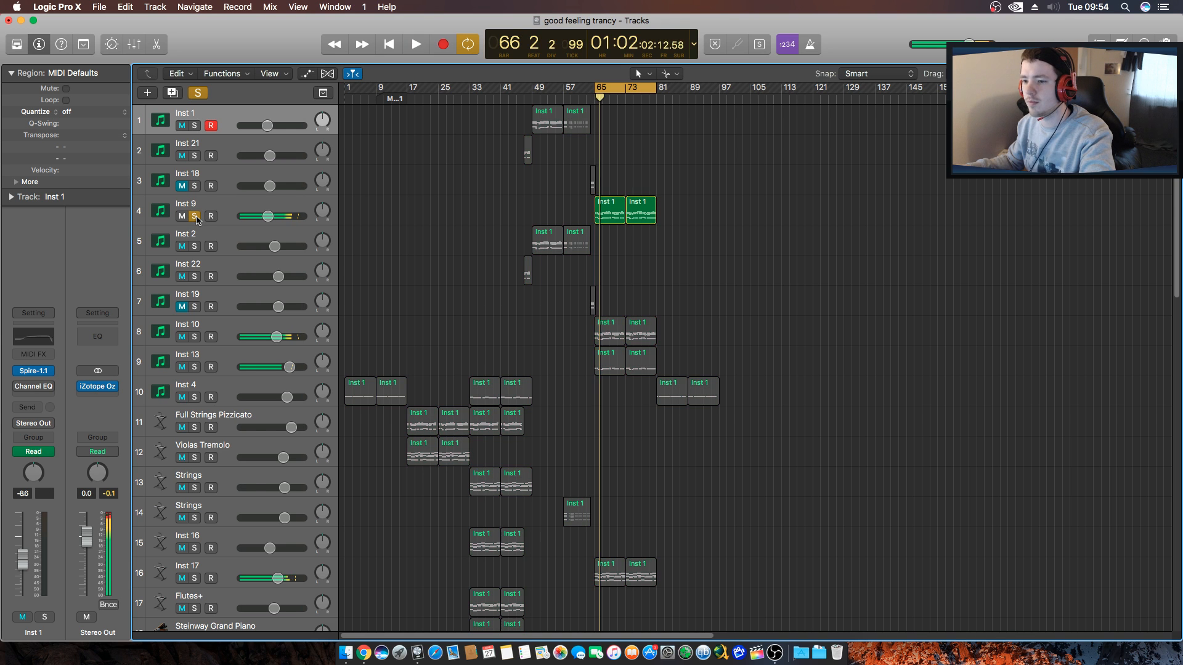
pyautogui.press('space')
pyautogui.press('space')
pyautogui.click(205, 208)
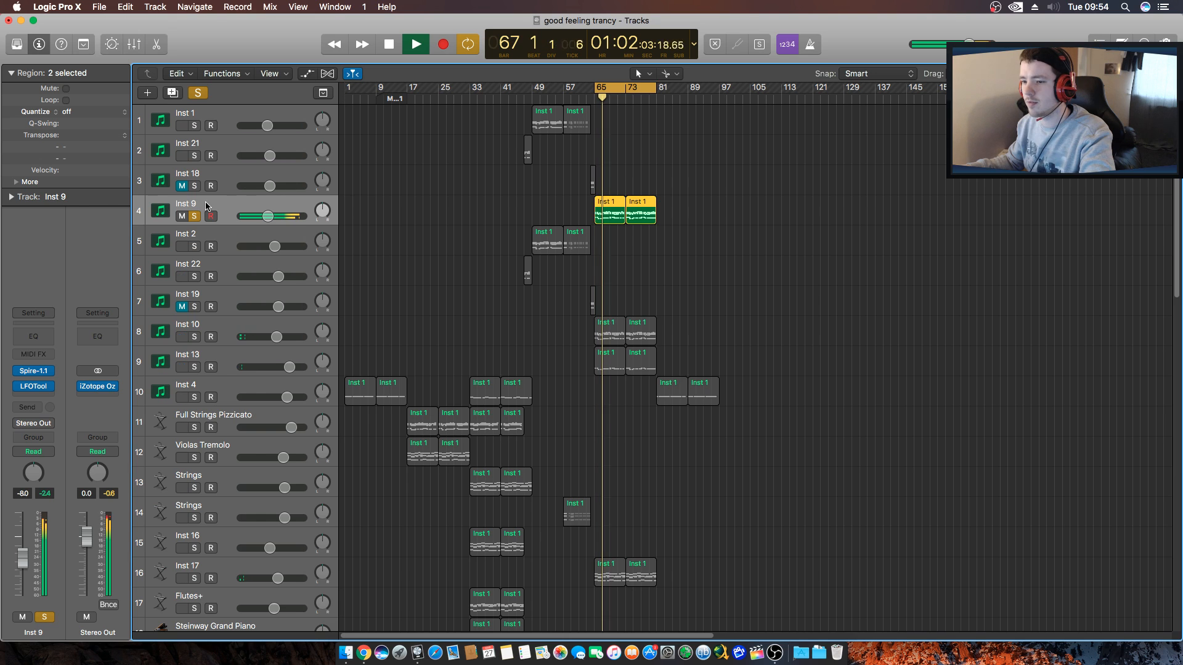
pyautogui.click(195, 217)
pyautogui.press('space')
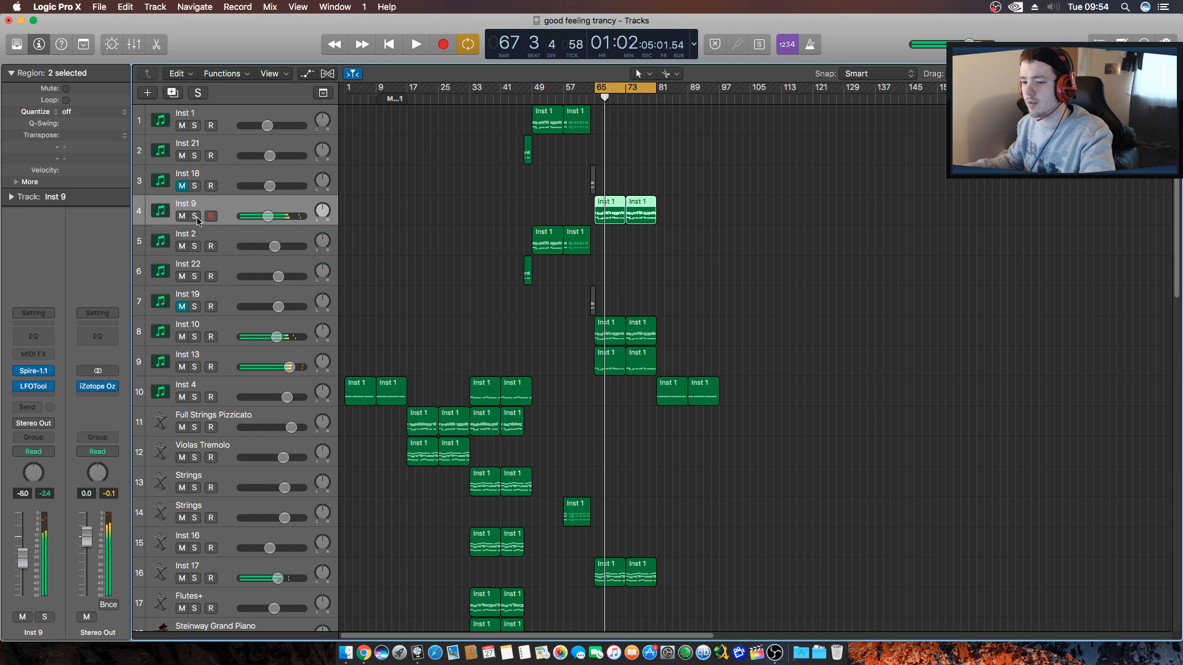
# Raise Inst 9's volume to -5.1 dB while the full mix plays, and stop playback.
pyautogui.press('space')
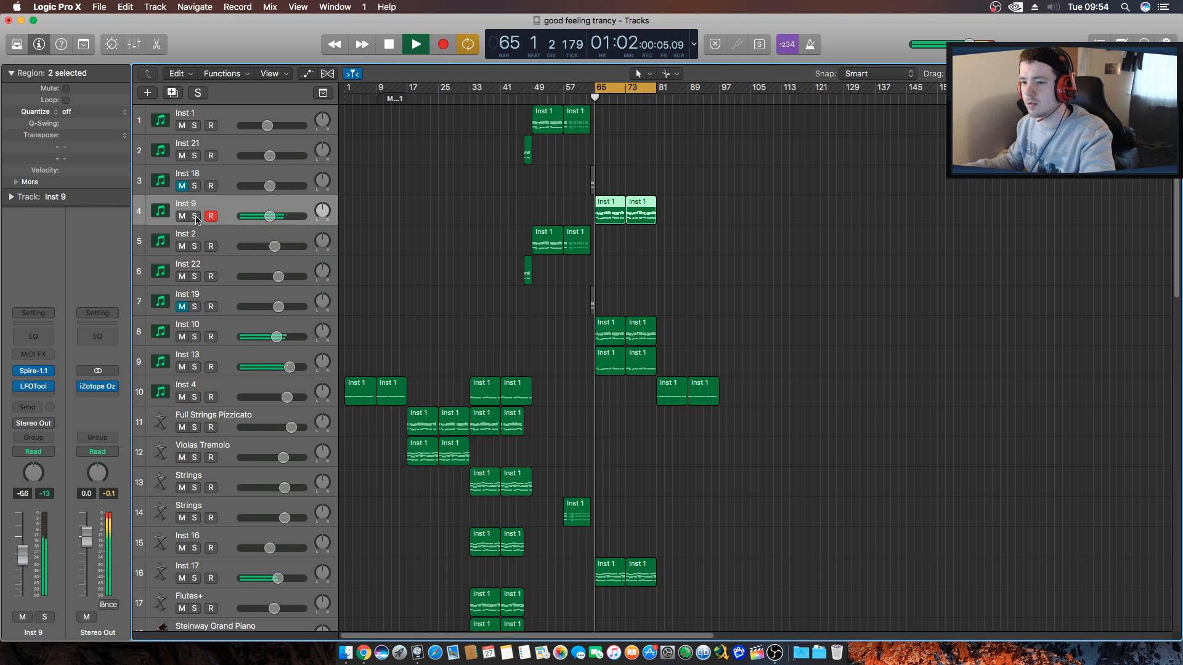
pyautogui.moveTo(270, 216); pyautogui.dragTo(274, 216)
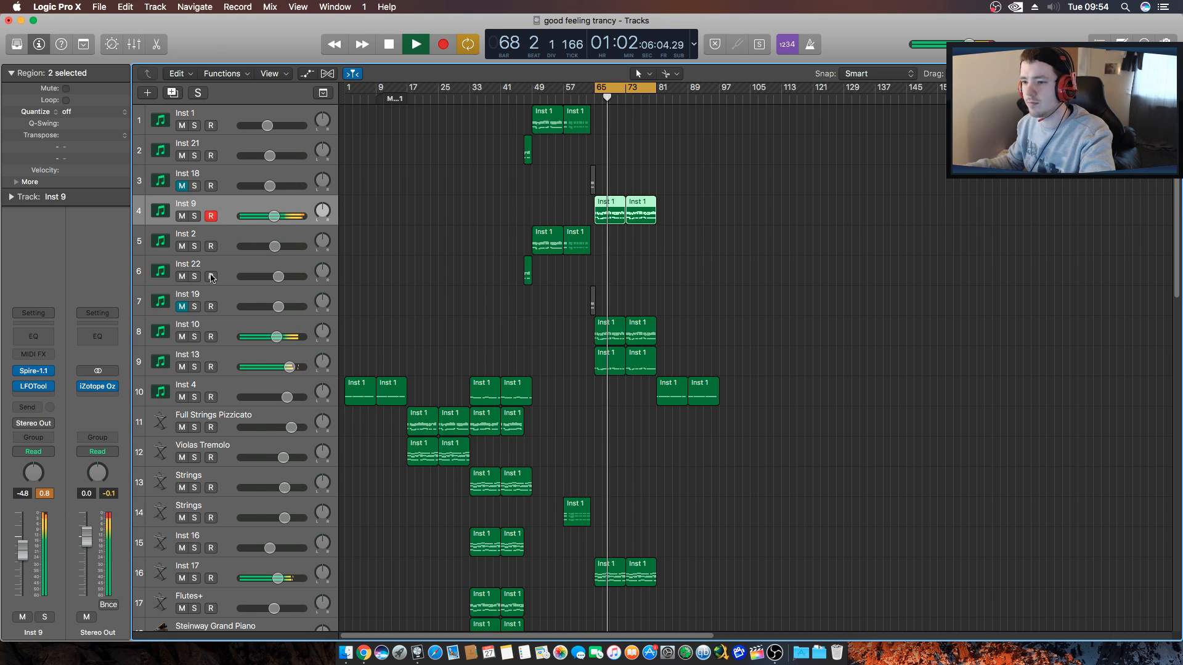
pyautogui.press('space')
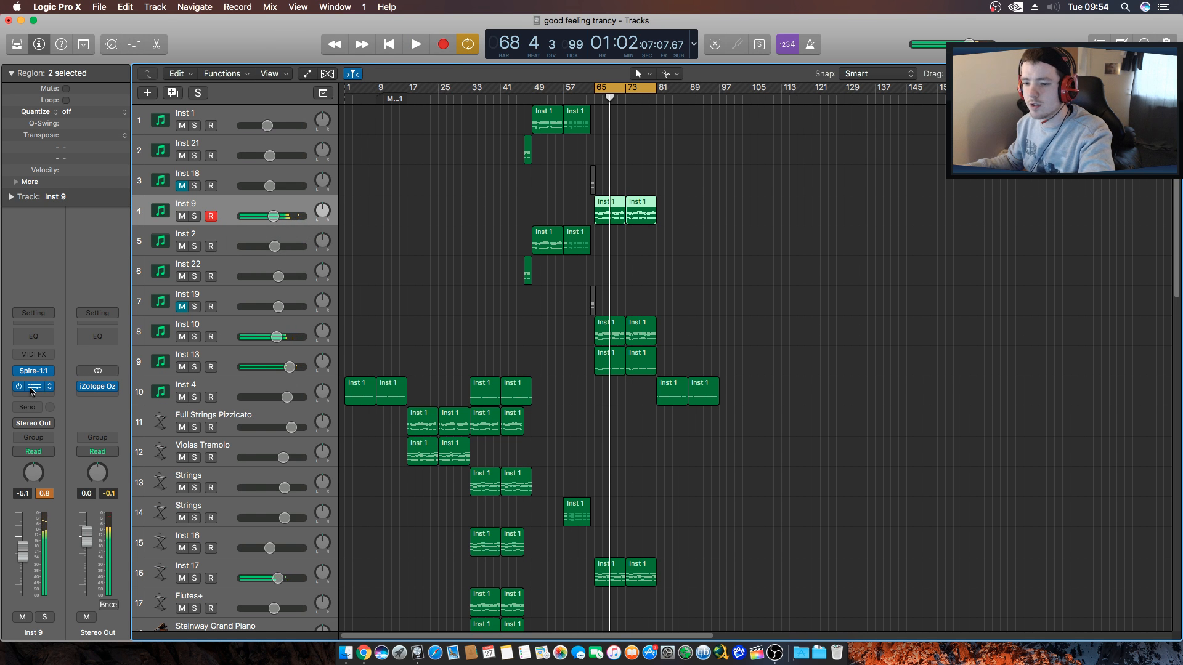
# Open the LFOTool plug-in on Inst 9 and move its window clear of the track regions.
pyautogui.click(32, 390)
pyautogui.moveTo(290, 49); pyautogui.dragTo(973, 103)
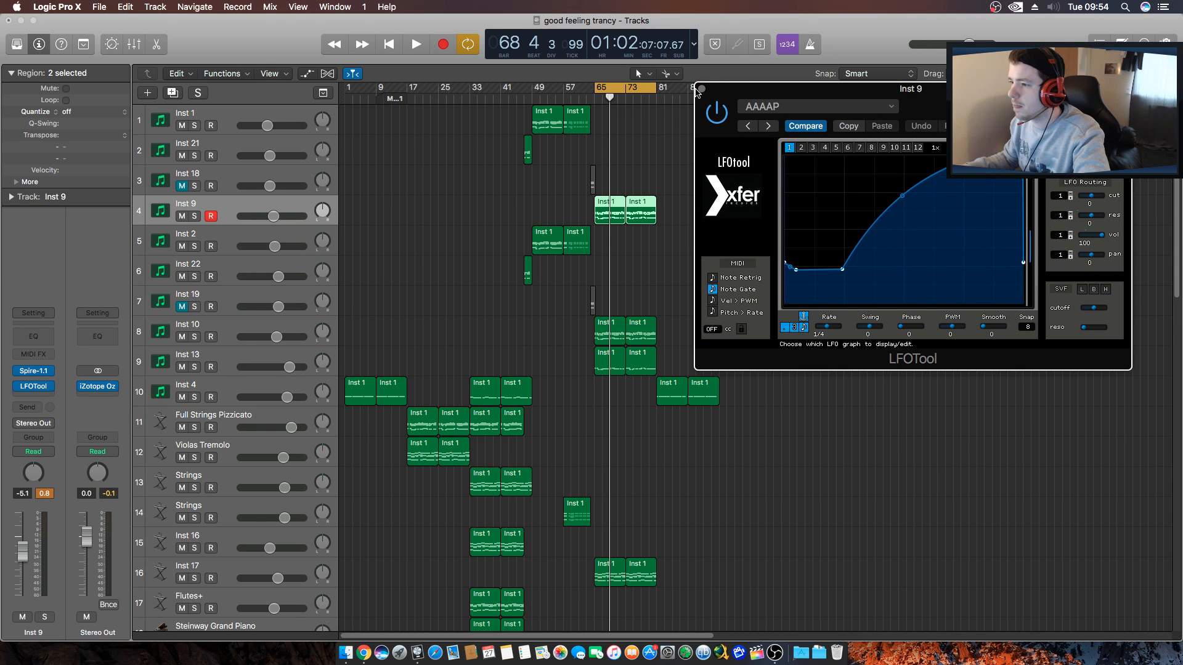
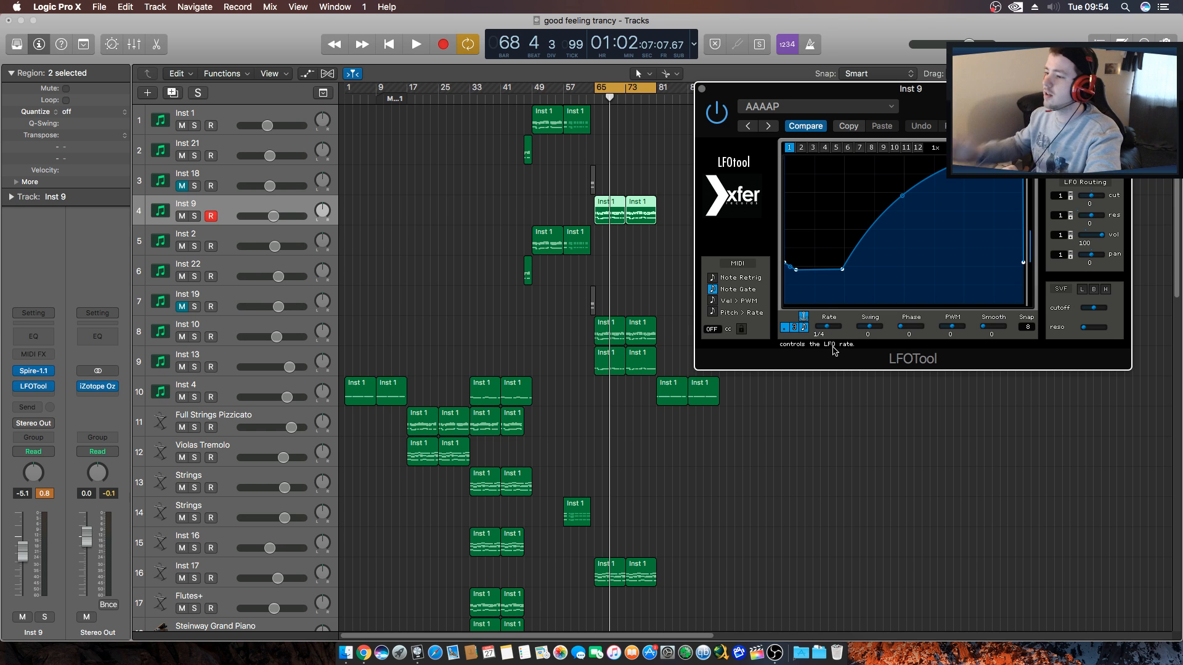
# Close Inst 9's LFOTool window, clear the region selection and play the full mix in the cycle.
pyautogui.click(702, 89)
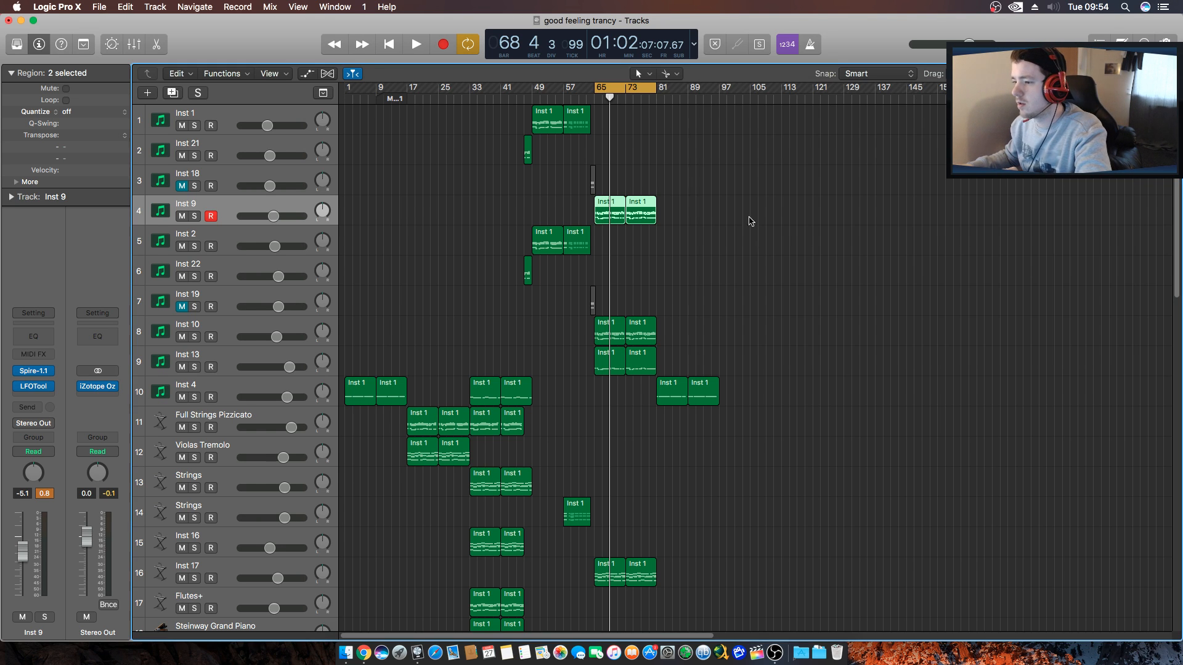
pyautogui.click(779, 279)
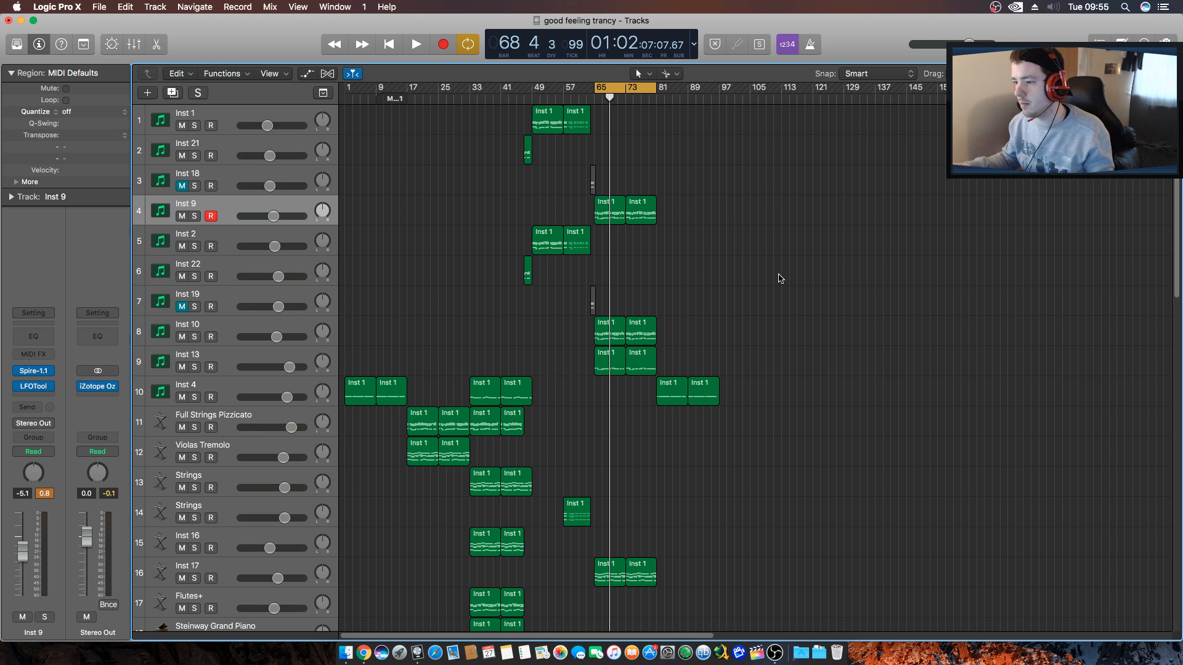
pyautogui.press('super+Right')
pyautogui.press('super+Right')
pyautogui.press('super+Right')
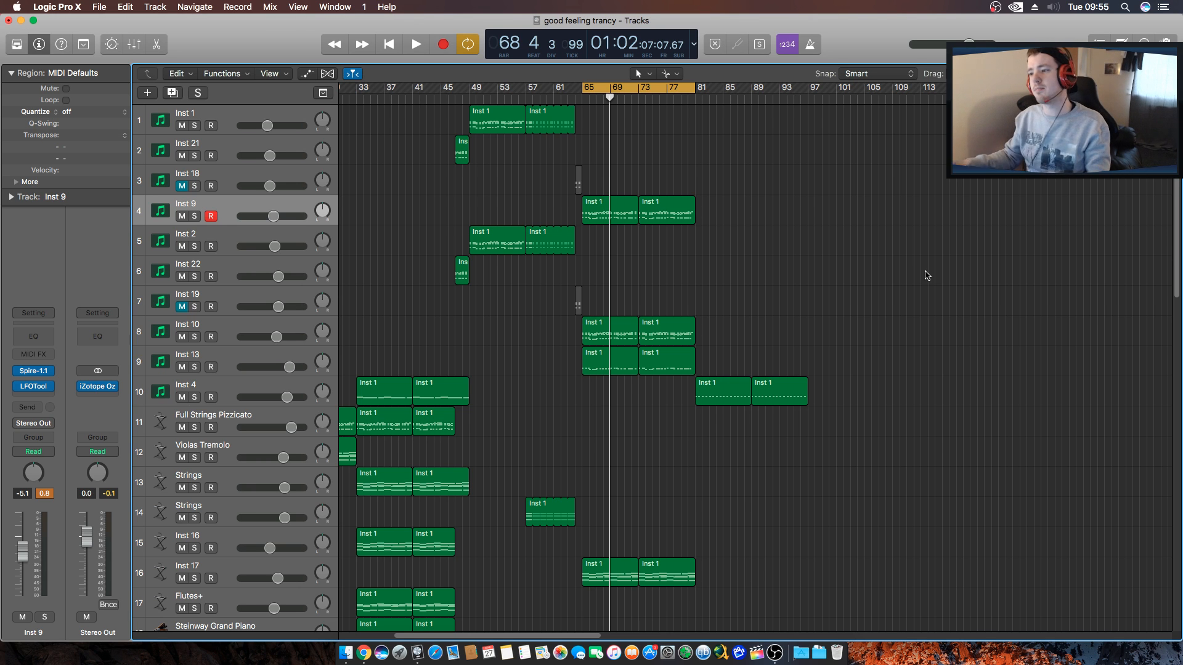
pyautogui.press('space')
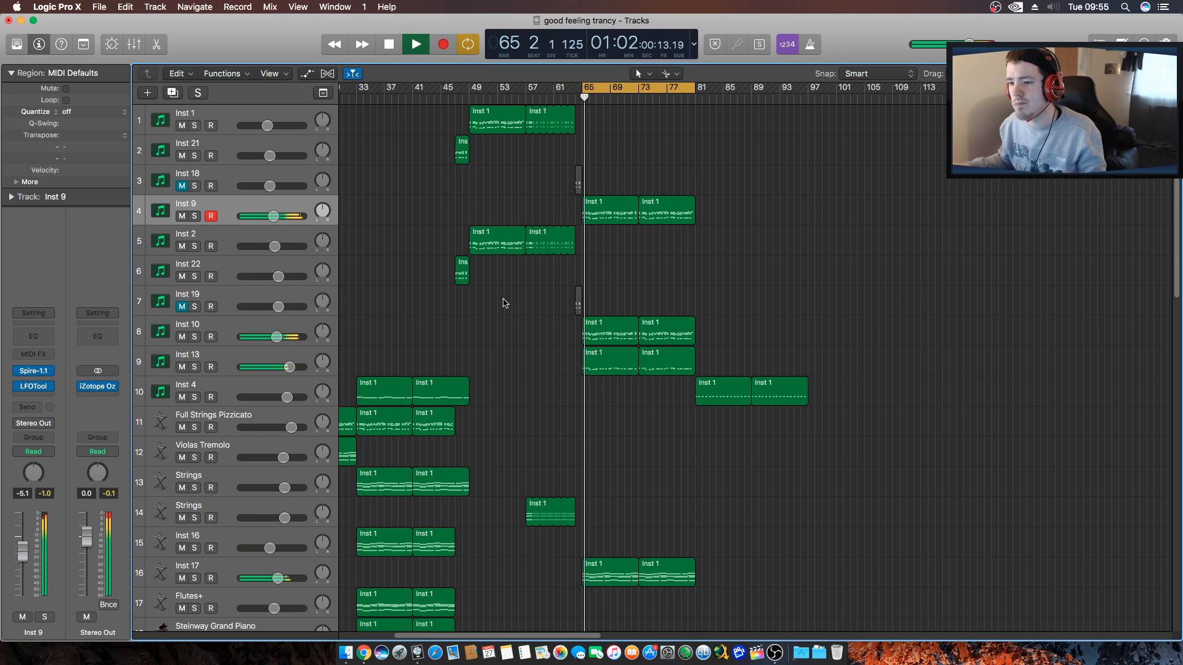
pyautogui.scroll(-1, 455, 338)
pyautogui.scroll(-2, 495, 363)
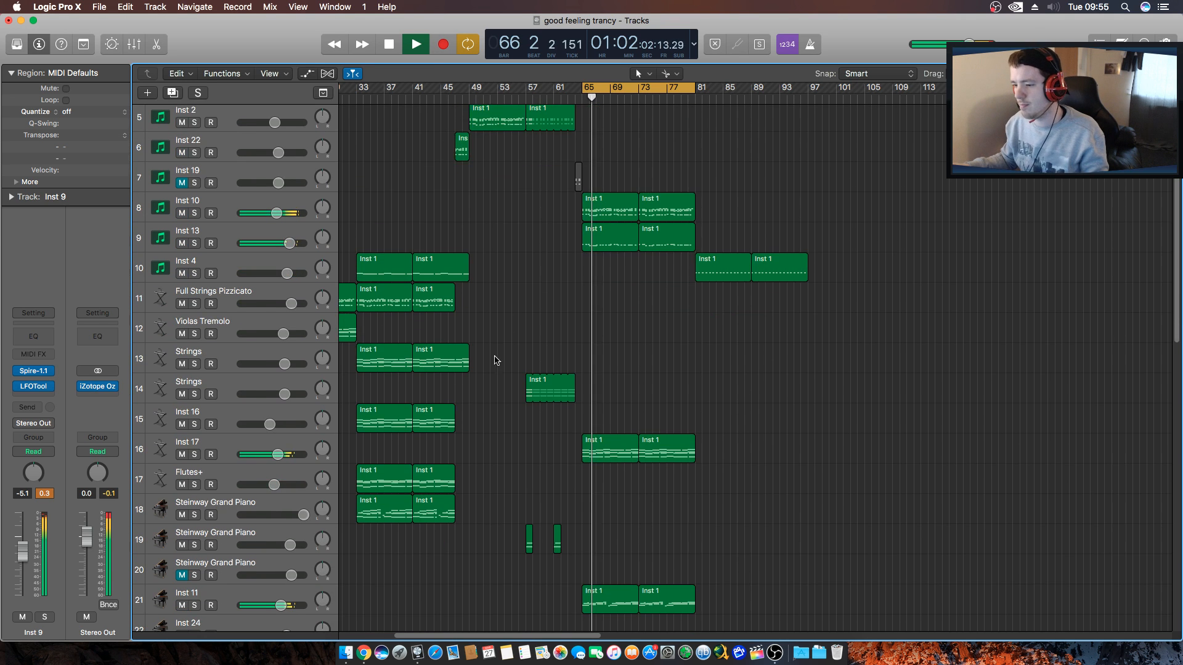
# Solo Inst 10 during playback, briefly add Inst 9 to the solo for comparison, and stop with the Inst 10 track selected.
pyautogui.click(194, 272)
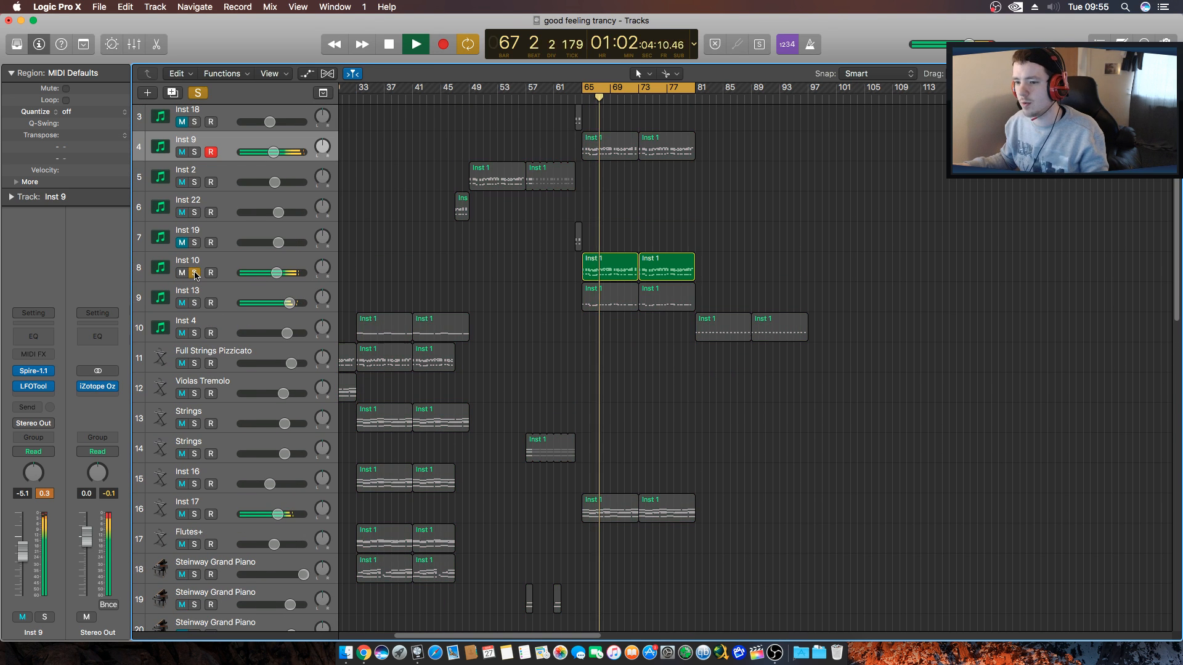
pyautogui.click(194, 153)
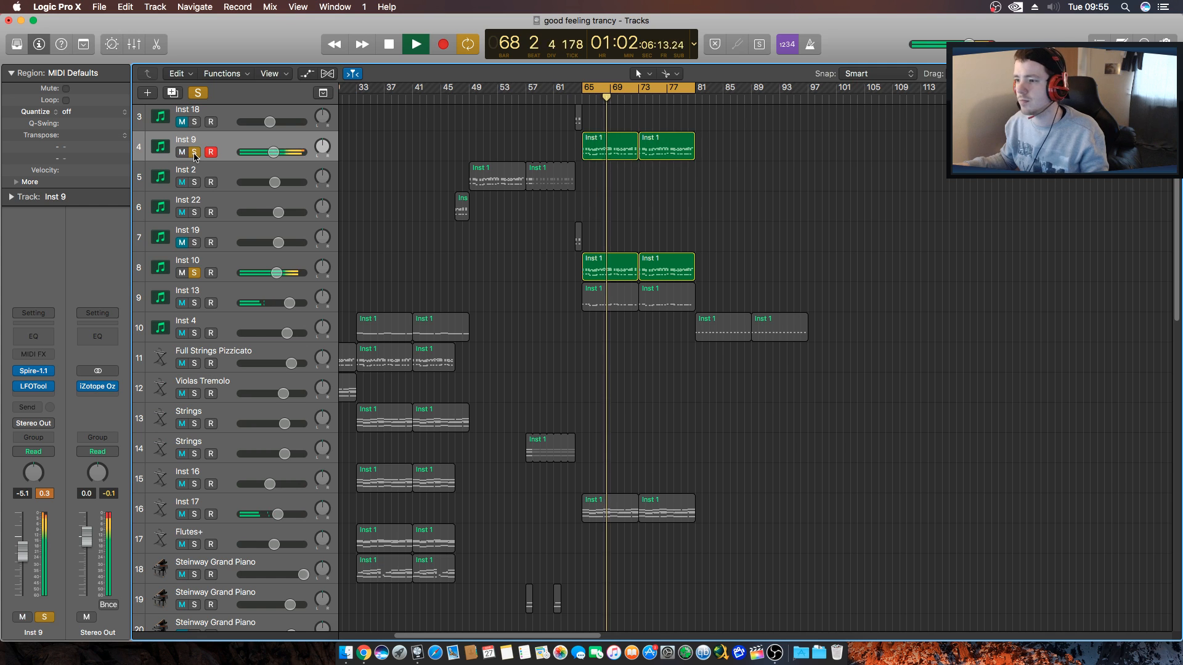
pyautogui.click(194, 153)
pyautogui.press('space')
pyautogui.click(243, 265)
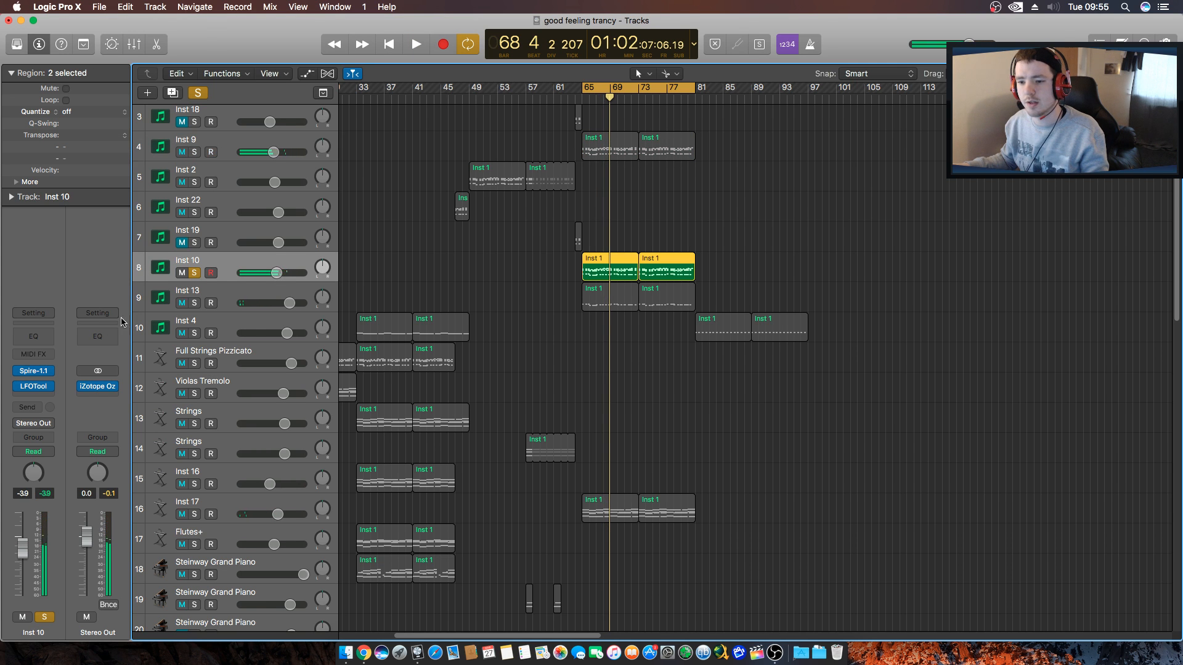
# Open Spire on Inst 10 and adjust its phaser's dry/wet, raising it fully and lowering it to a small amount, while the track plays soloed.
pyautogui.click(33, 372)
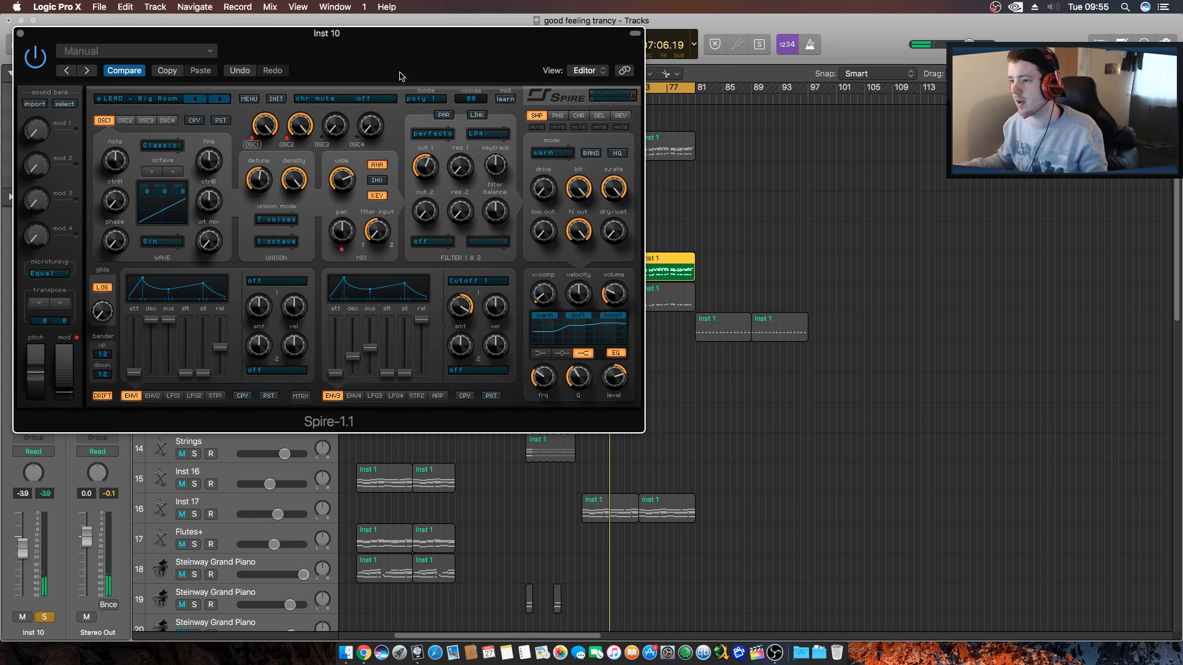
pyautogui.moveTo(370, 53); pyautogui.dragTo(717, 198)
pyautogui.press('space')
pyautogui.click(907, 255)
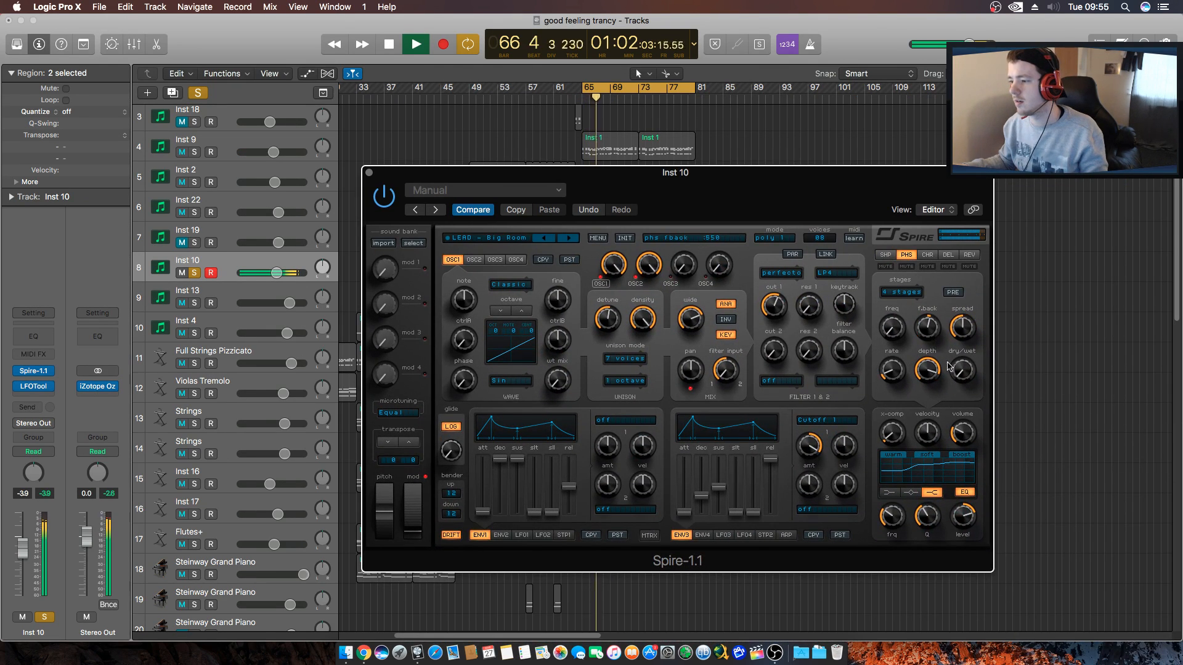
pyautogui.moveTo(949, 367); pyautogui.dragTo(960, 251)
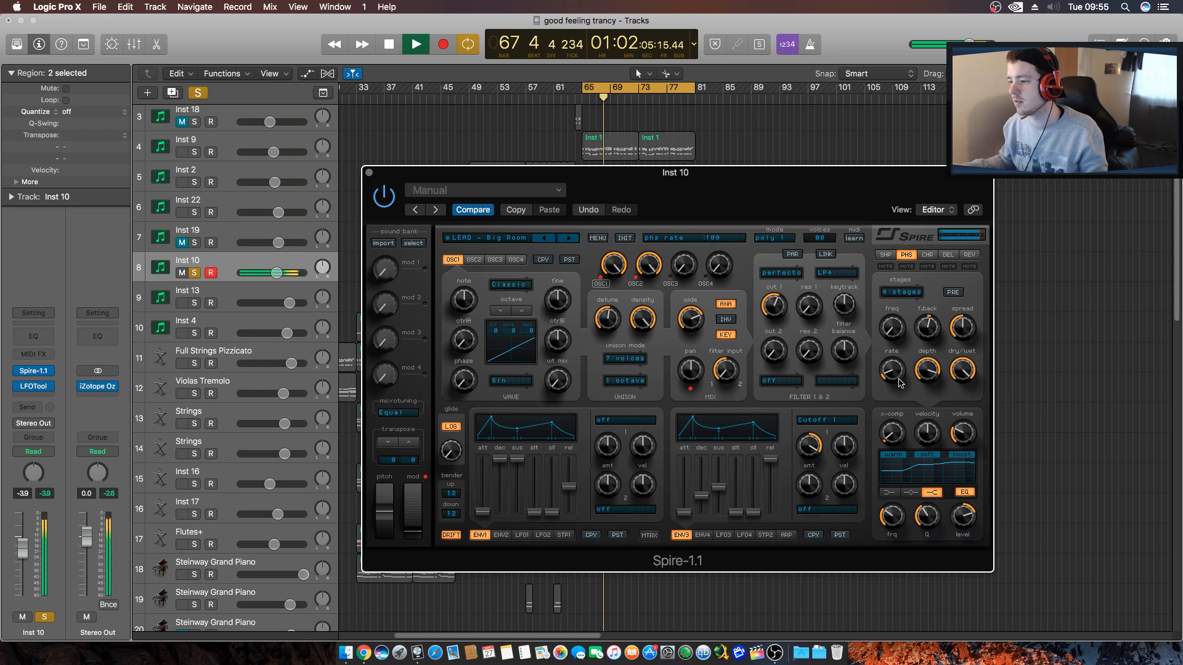
pyautogui.moveTo(962, 374); pyautogui.dragTo(962, 469)
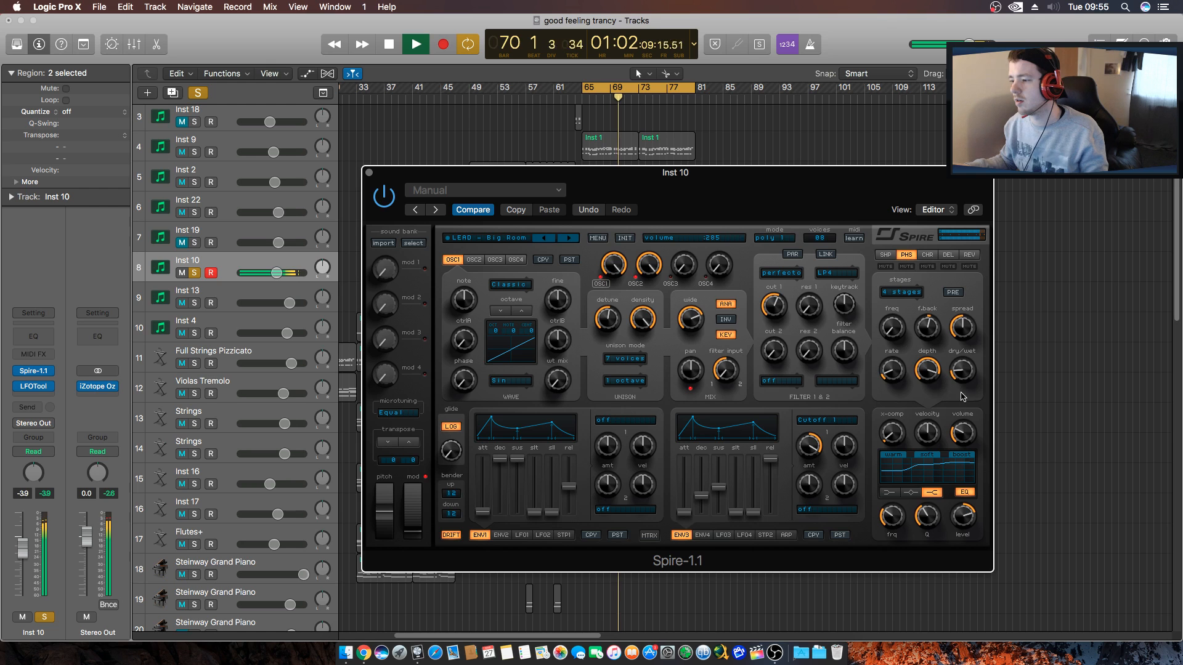
pyautogui.moveTo(956, 369); pyautogui.dragTo(955, 384)
# Unsolo Inst 10, mute the phaser in Spire while the full mix plays, and close the plug-in window.
pyautogui.moveTo(676, 173); pyautogui.dragTo(661, 330)
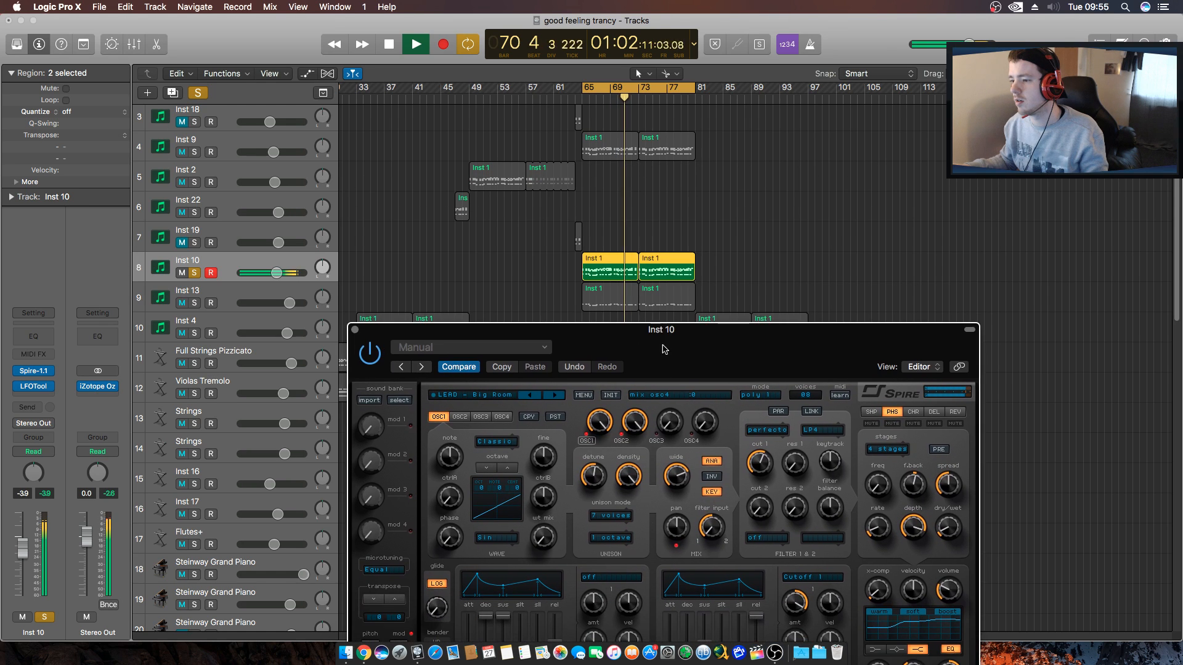
pyautogui.click(195, 273)
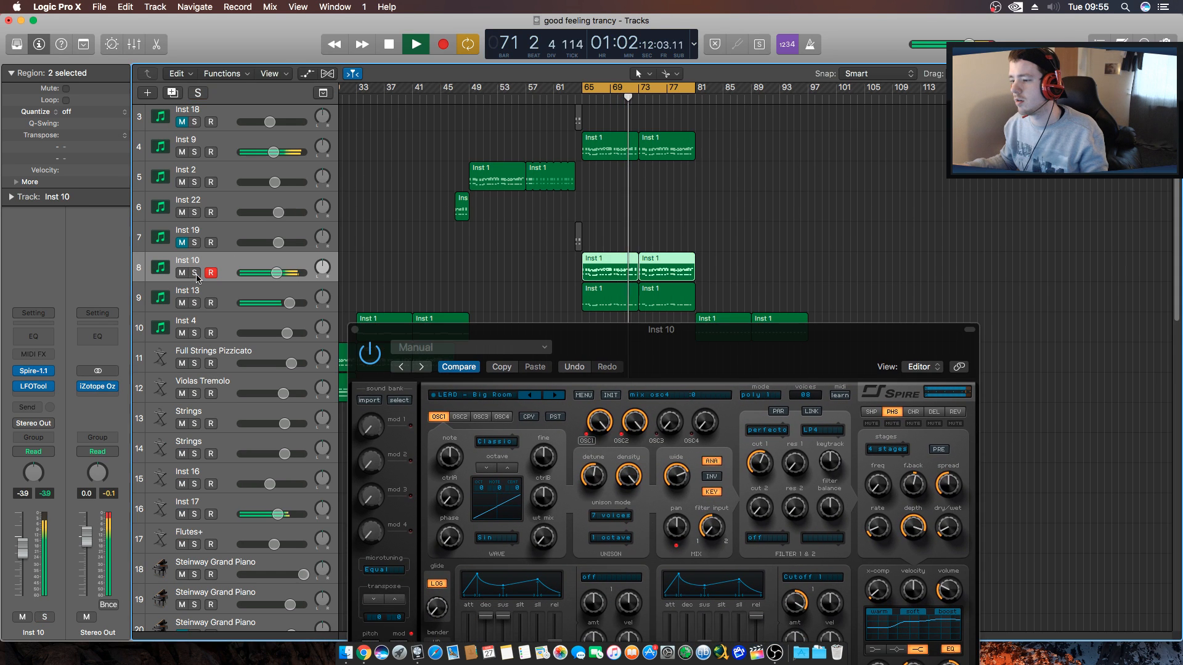
pyautogui.click(892, 424)
pyautogui.moveTo(821, 326); pyautogui.dragTo(832, 274)
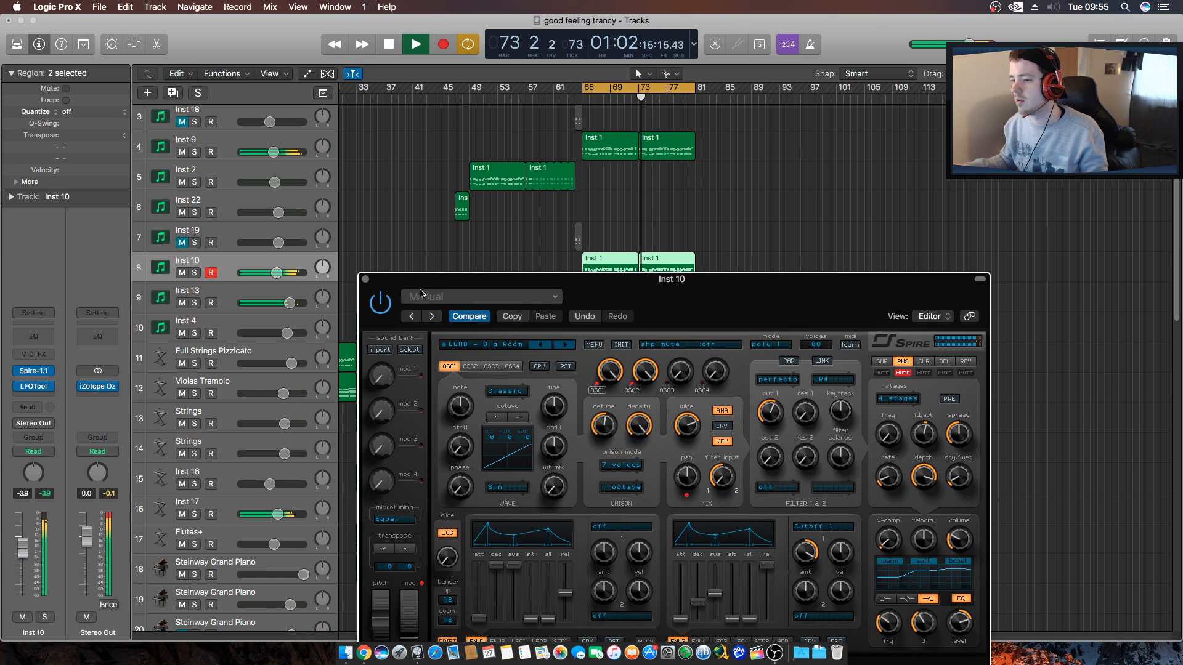
pyautogui.click(365, 279)
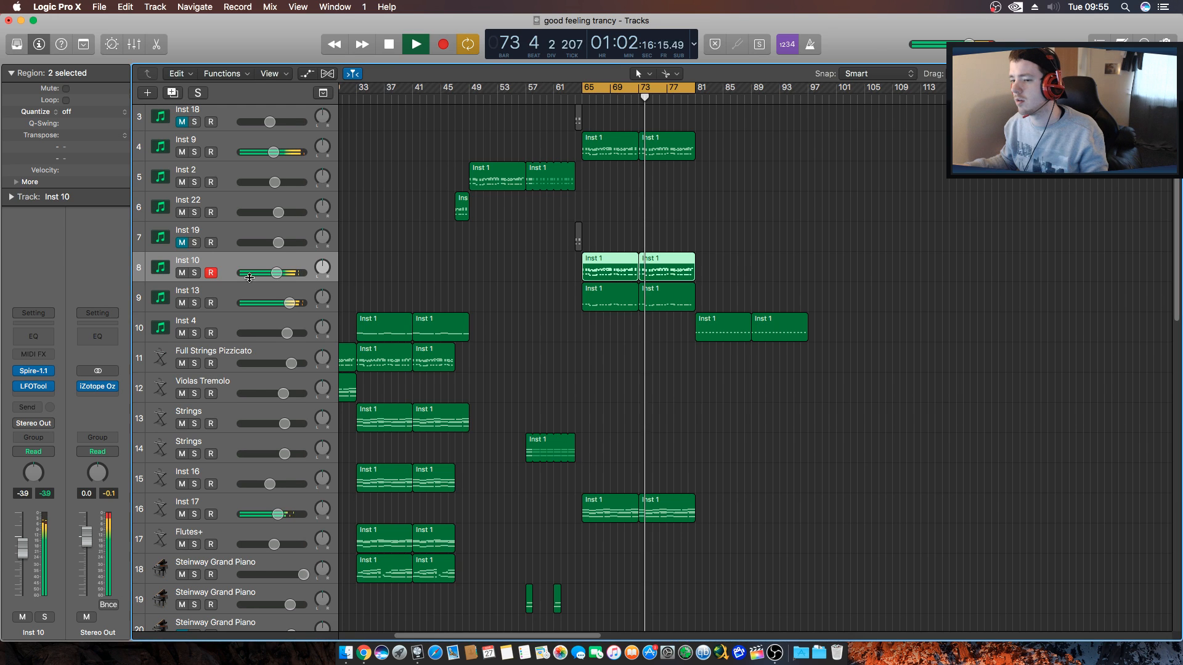
# Briefly solo and unsolo Inst 10, stop playback and clear the region selection.
pyautogui.click(194, 273)
pyautogui.press('space')
pyautogui.click(194, 272)
pyautogui.click(380, 274)
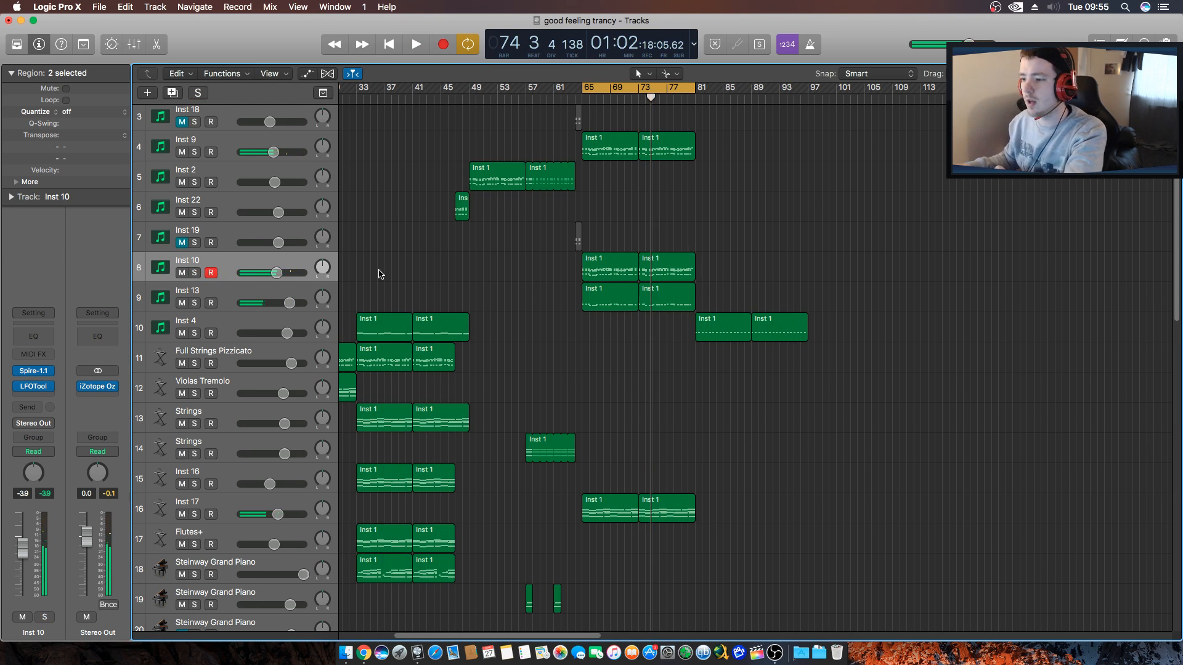
# Play Steinway Grand Piano track 19 soloed from bar 57, stop playback and unsolo it.
pyautogui.scroll(-5, 517, 428)
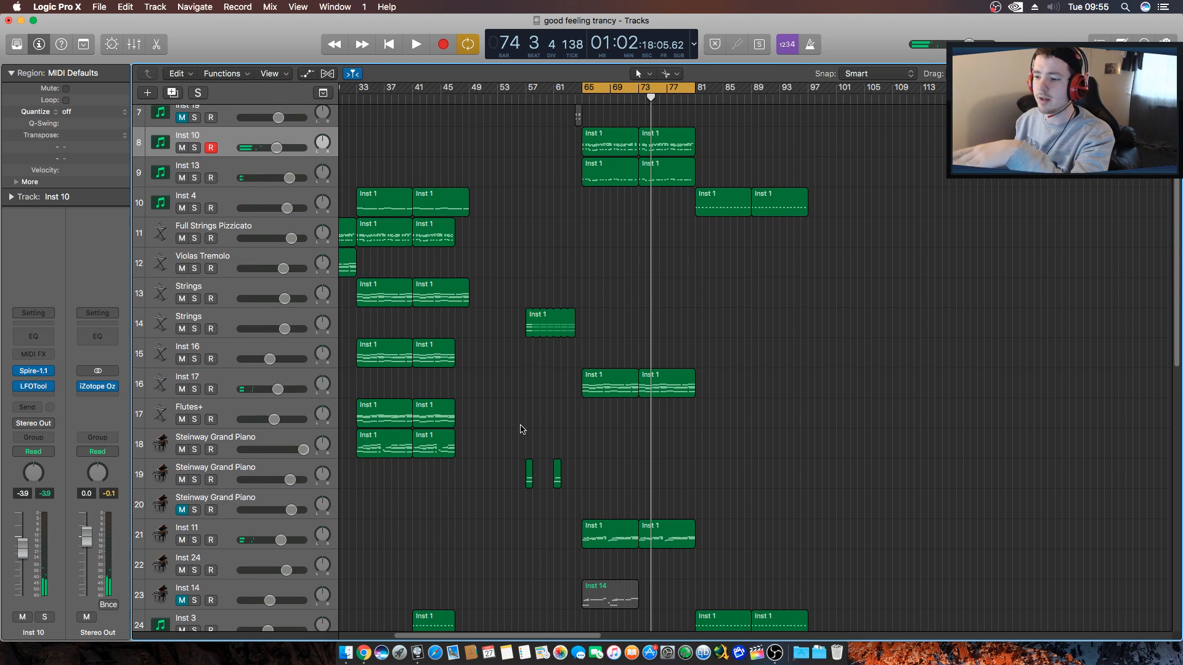
pyautogui.scroll(-4, 520, 212)
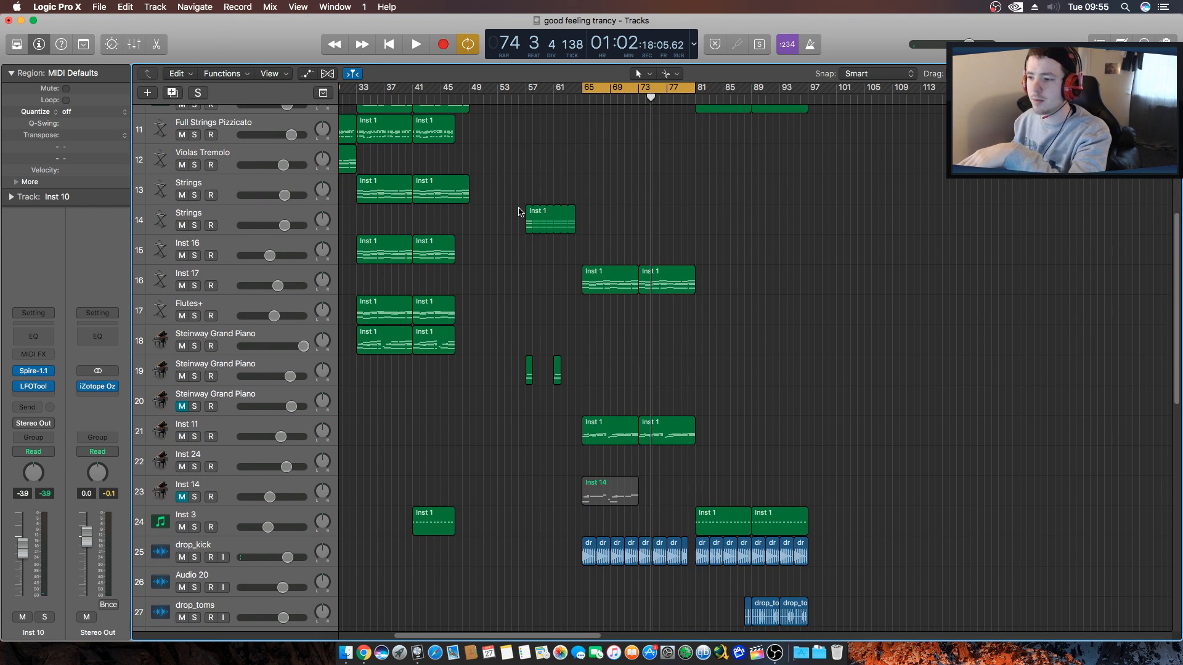
pyautogui.click(526, 97)
pyautogui.click(194, 376)
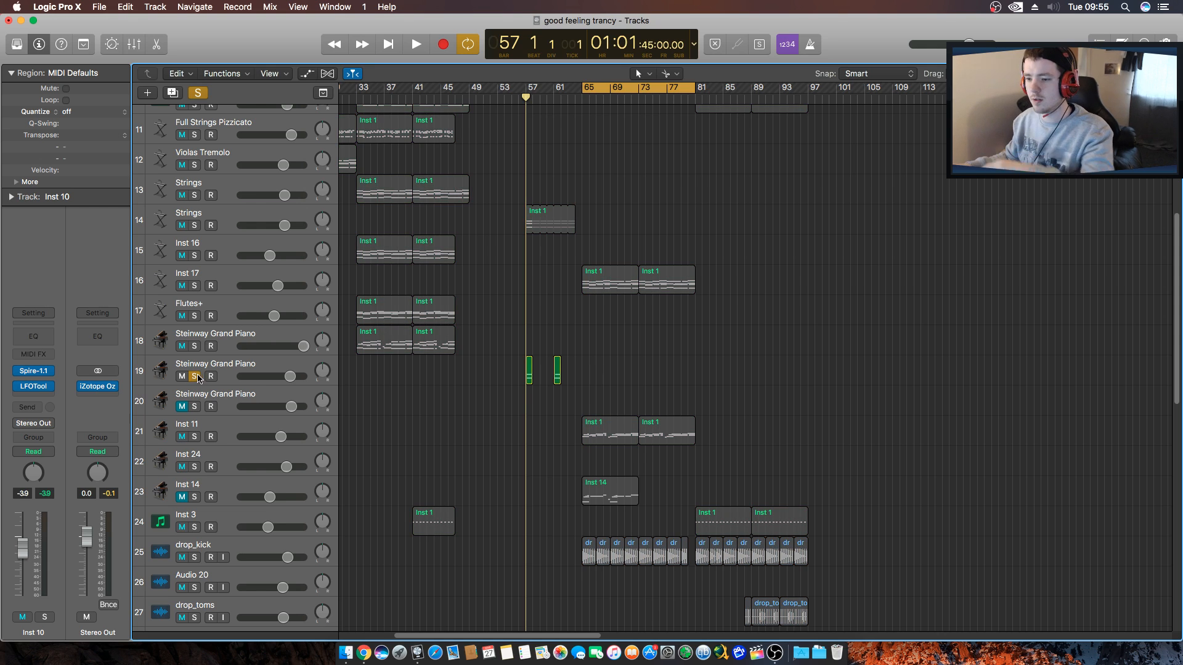
pyautogui.press('space')
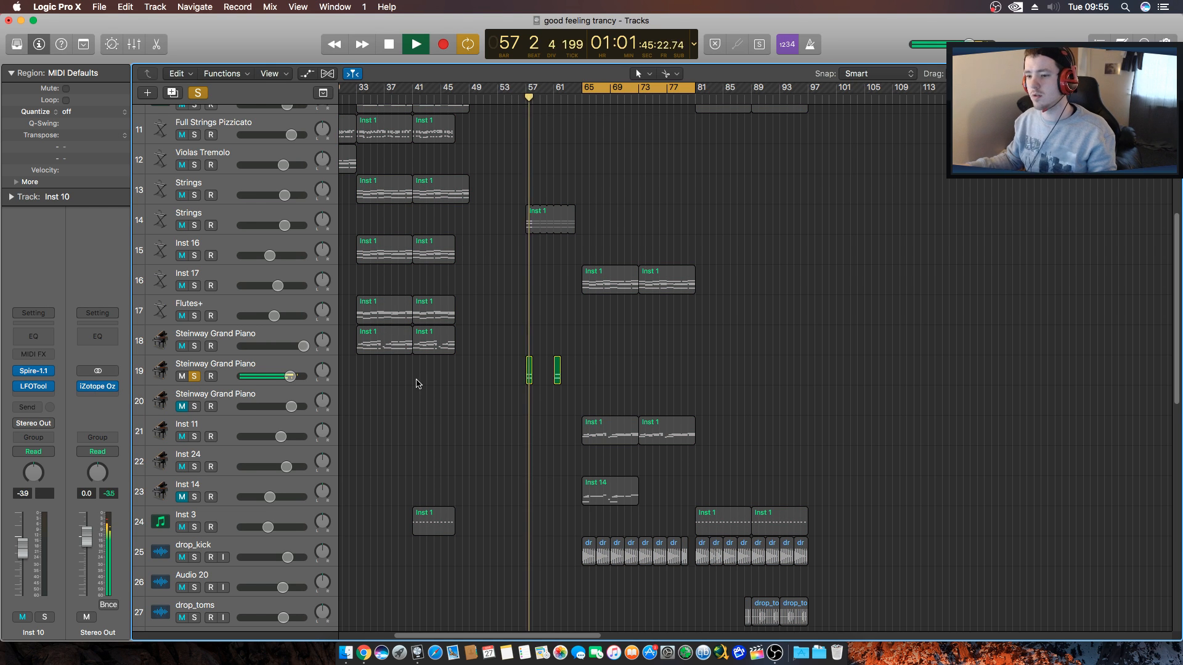
pyautogui.press('space')
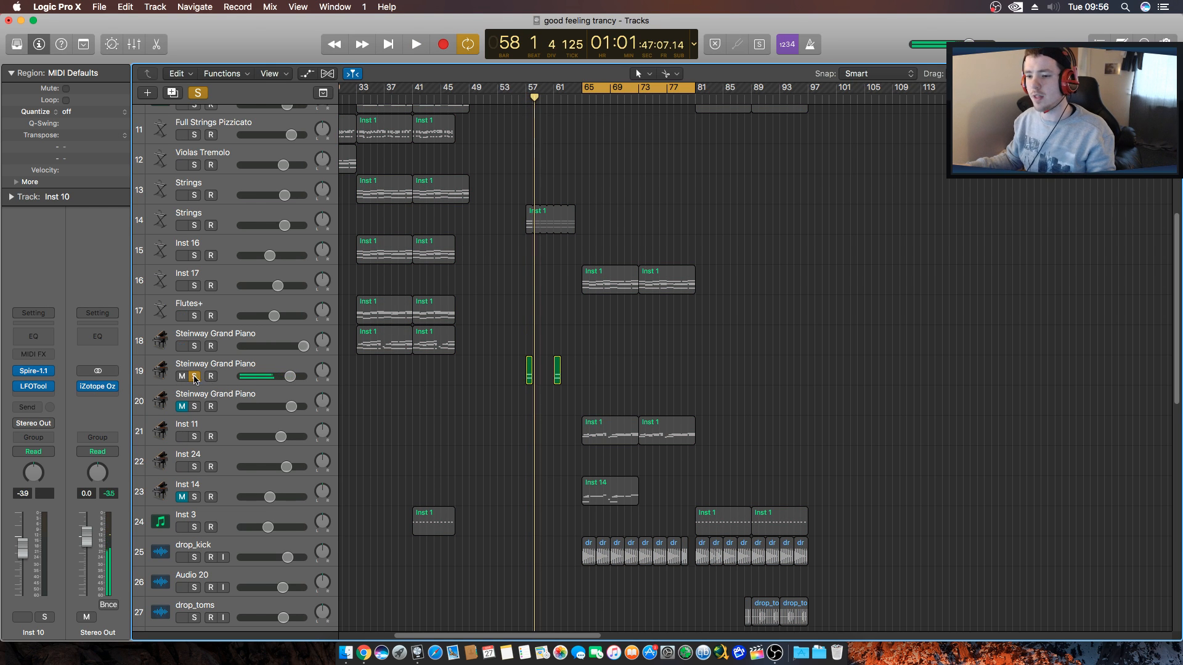
pyautogui.click(195, 376)
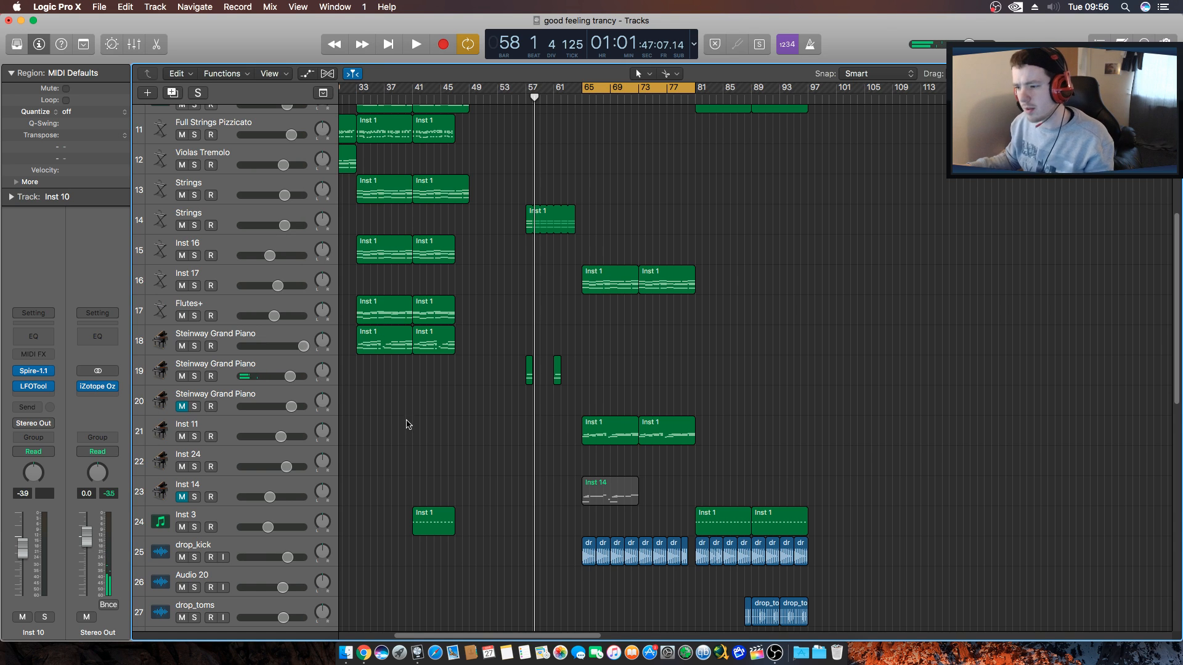
# Select Inst 11, solo it, play it in the bar 65 cycle and stop playback.
pyautogui.click(254, 428)
pyautogui.press('s')
pyautogui.hotkey('shift', 'space')
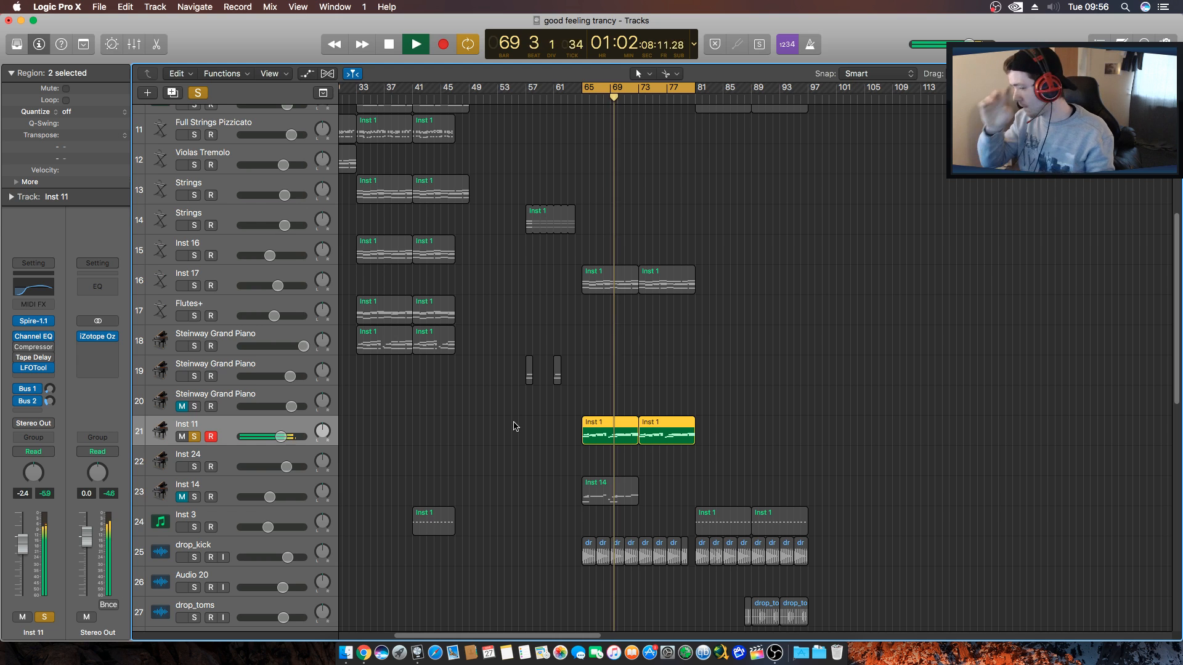
pyautogui.press('space')
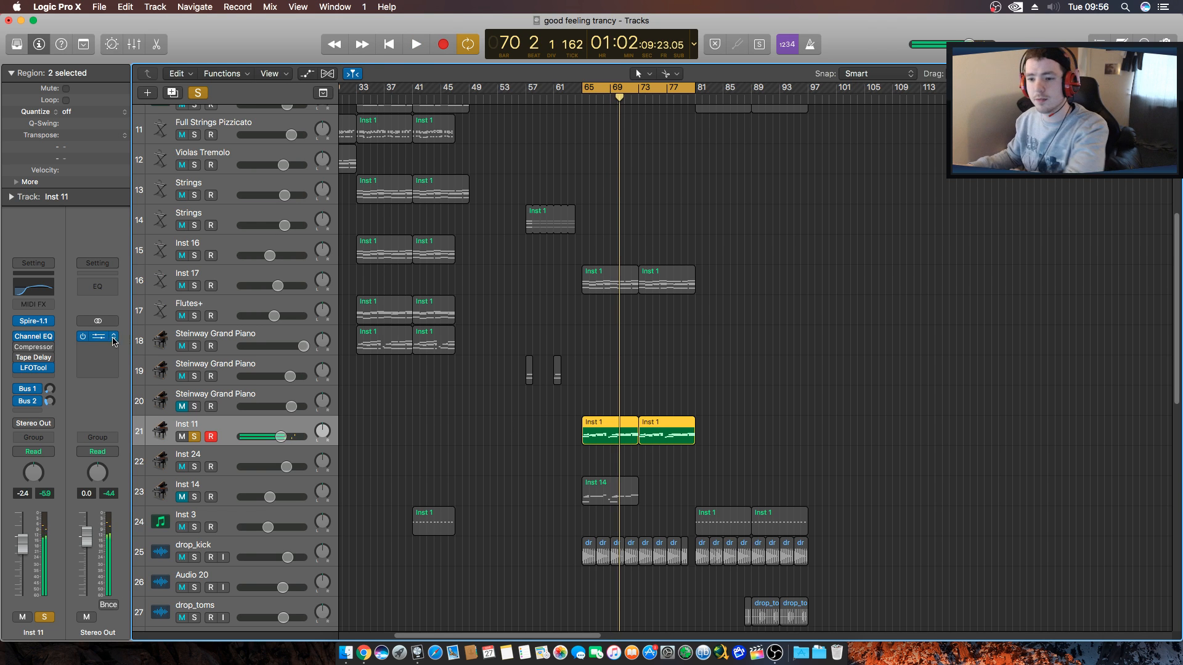
# Examine the Spire patch on Inst 11, close its window and briefly play the soloed track again.
pyautogui.click(33, 321)
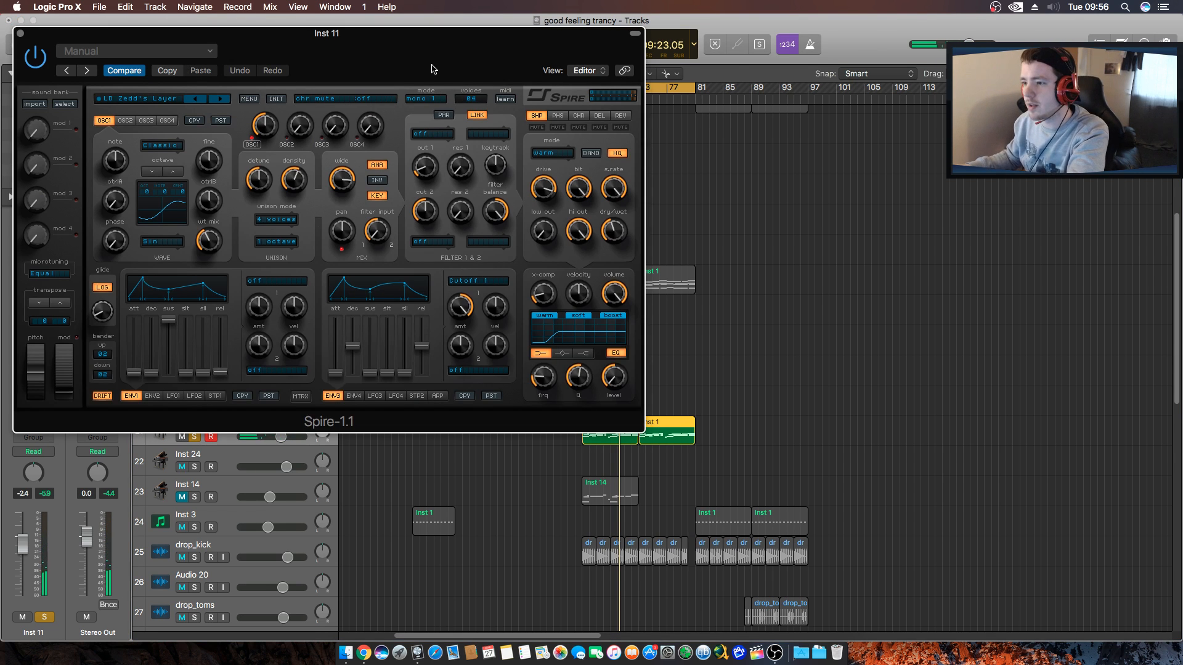
pyautogui.moveTo(431, 71); pyautogui.dragTo(596, 86)
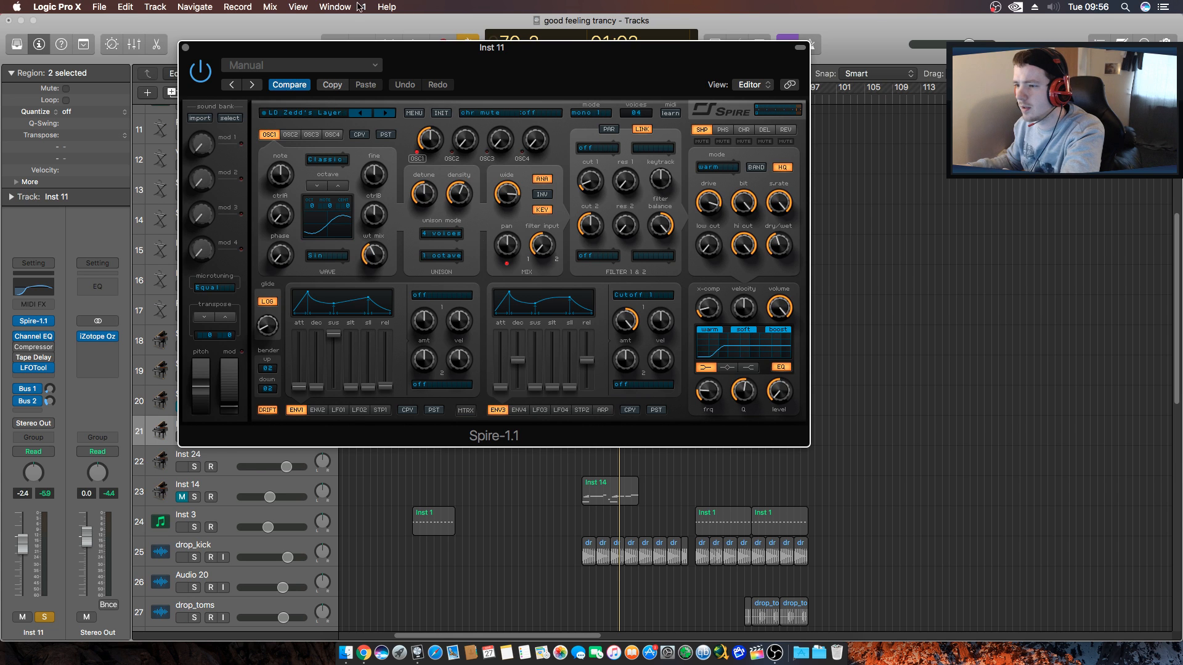
pyautogui.click(185, 47)
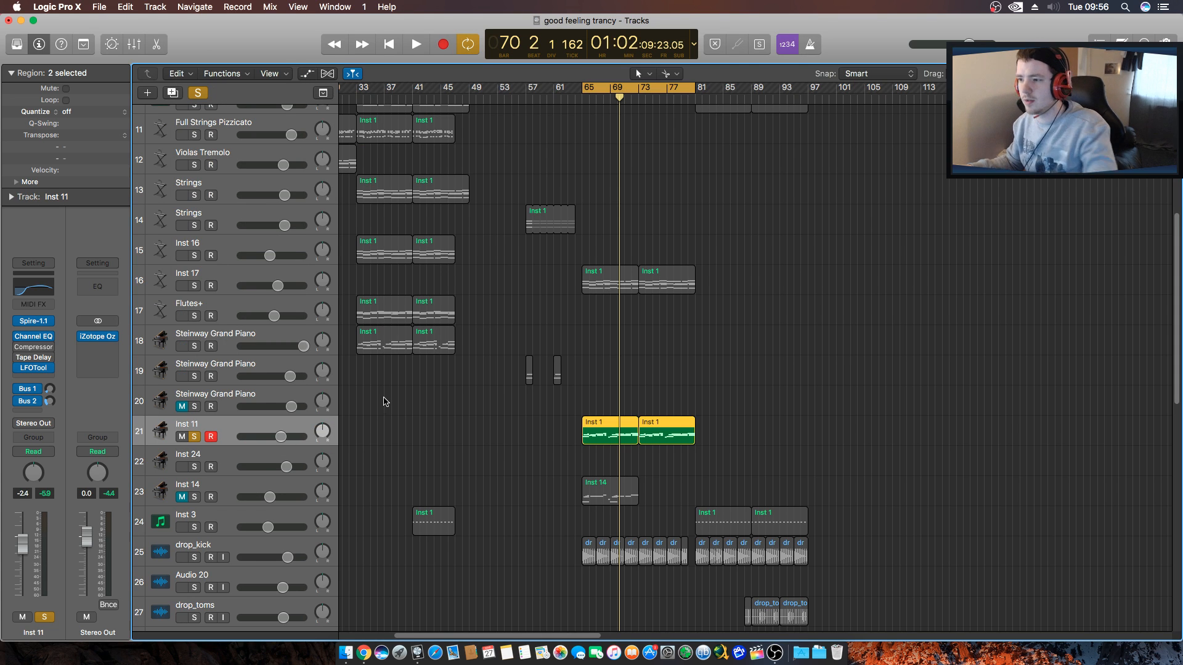
pyautogui.press('space')
pyautogui.press('space')
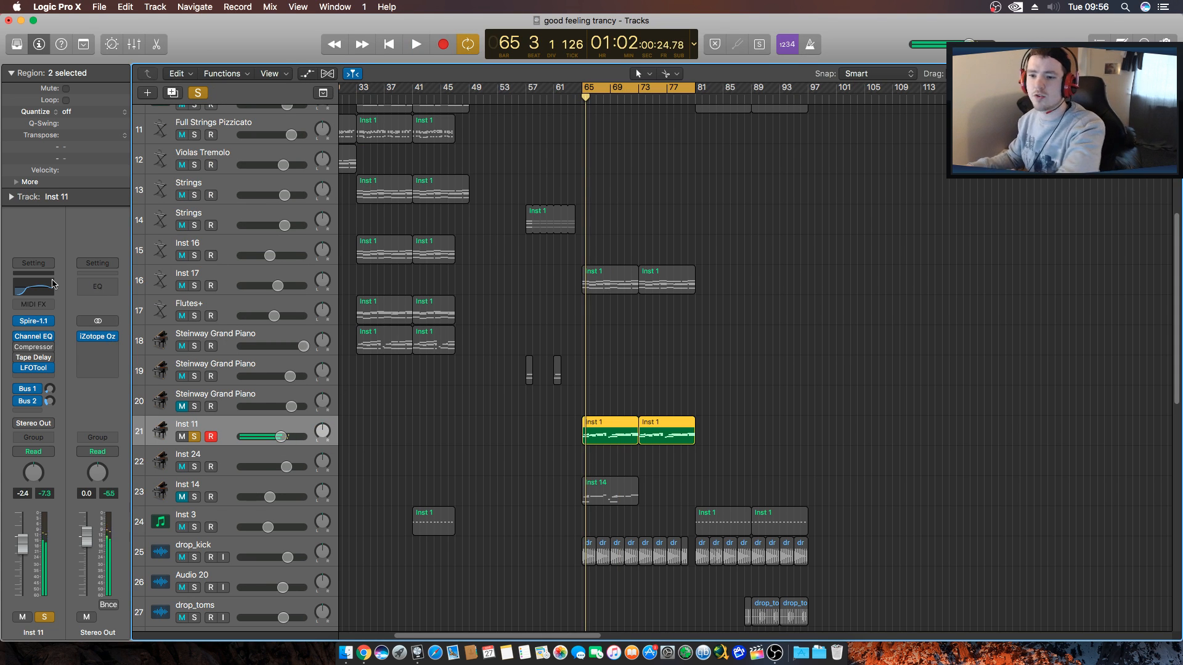
# In Inst 11's Channel EQ, set the 2900 Hz band to 2150 Hz, +5.0 dB and Q 0.24, and play the soloed track.
pyautogui.click(32, 288)
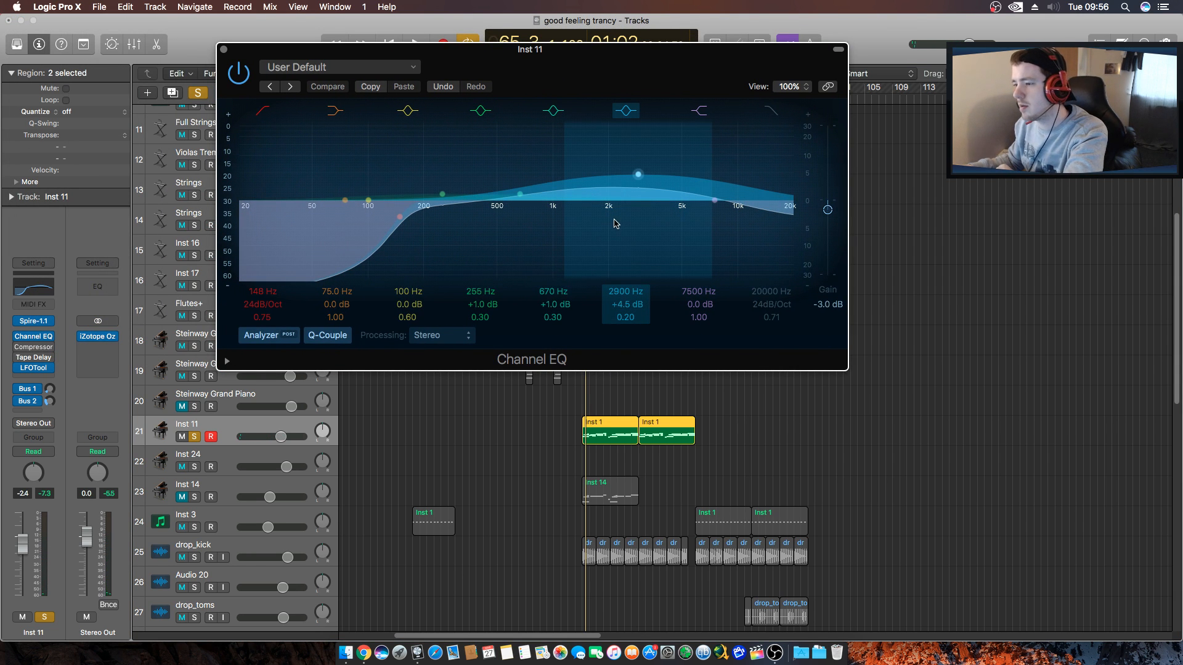
pyautogui.moveTo(623, 191); pyautogui.dragTo(599, 190)
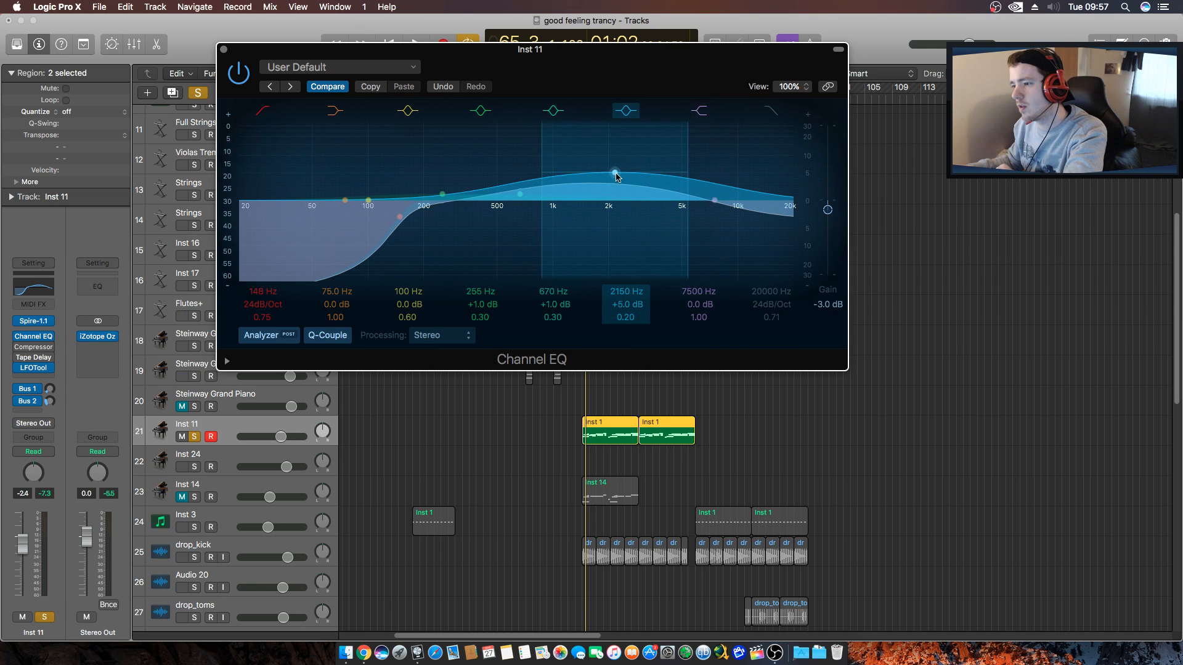
pyautogui.moveTo(688, 162); pyautogui.dragTo(684, 162)
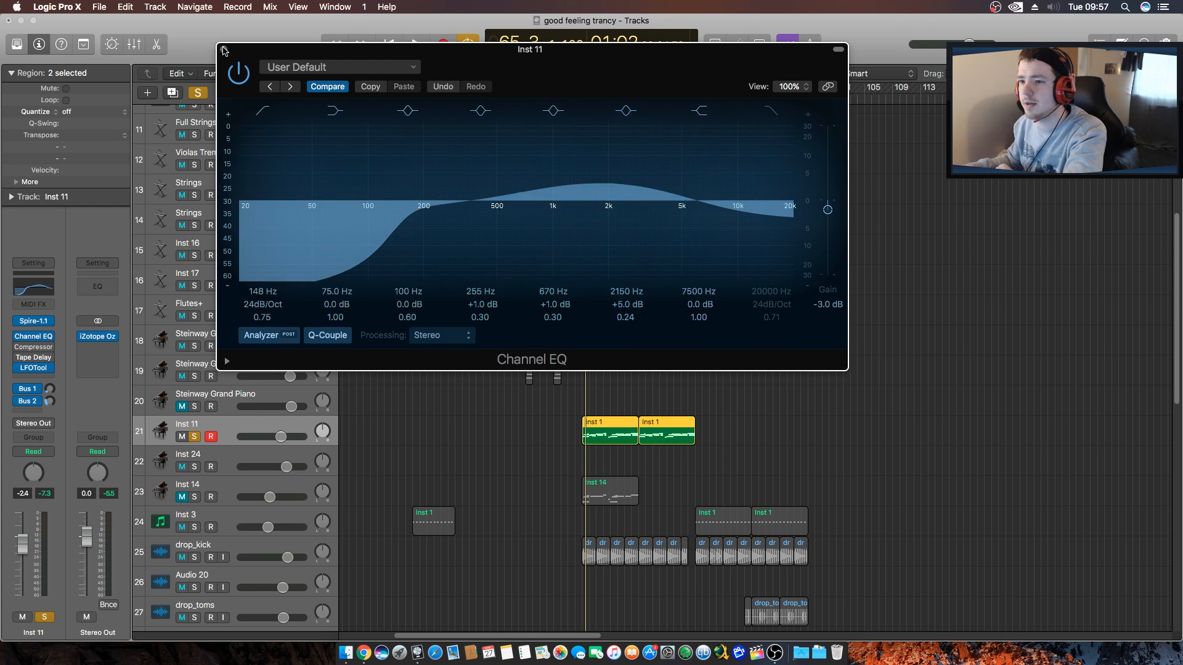
pyautogui.click(224, 50)
pyautogui.press('space')
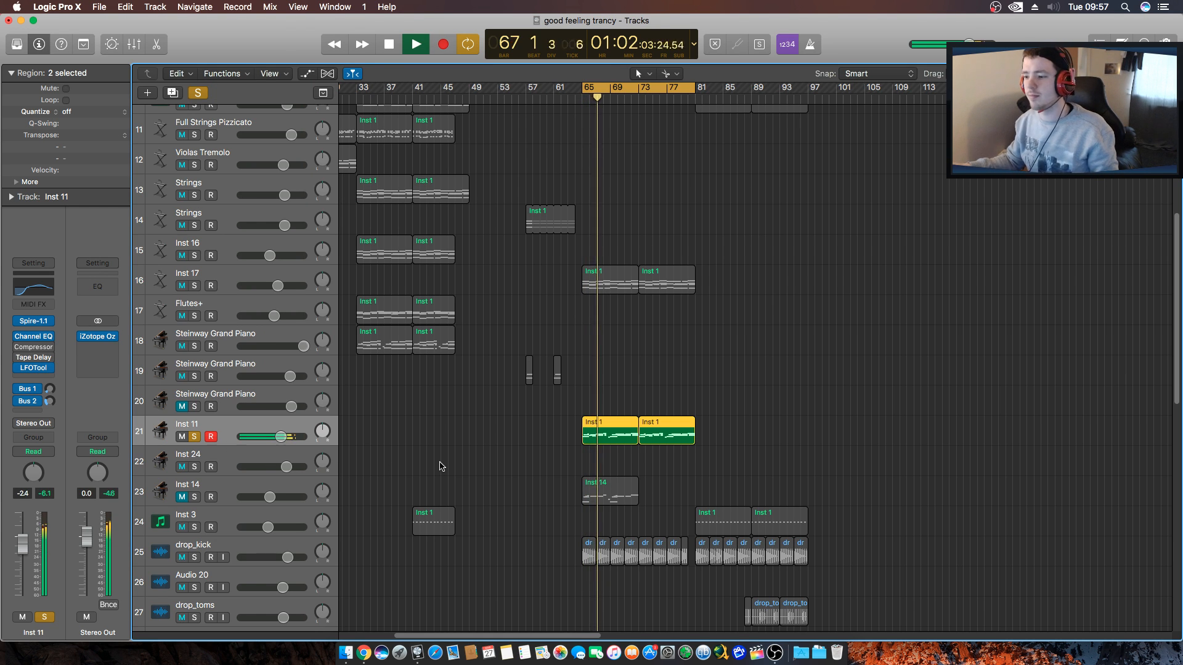
pyautogui.press('space')
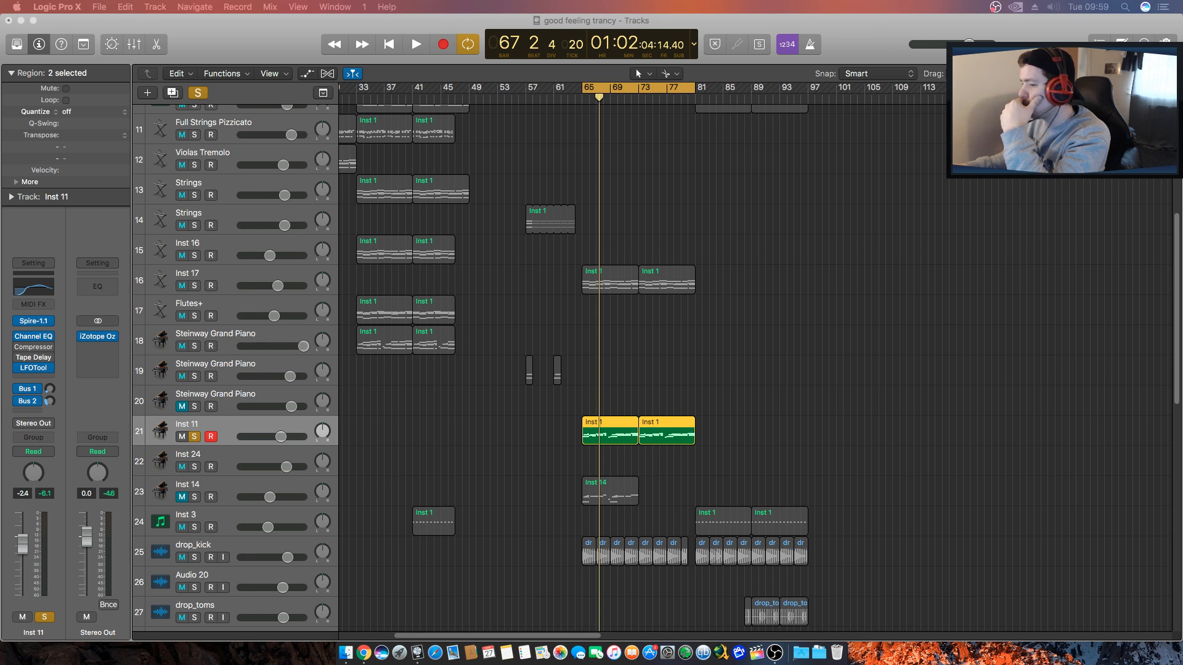
# Play the soloed Inst 11 and try the Tri and Sqr forms on LFO1 of its Spire patch.
pyautogui.click(729, 412)
pyautogui.press('space')
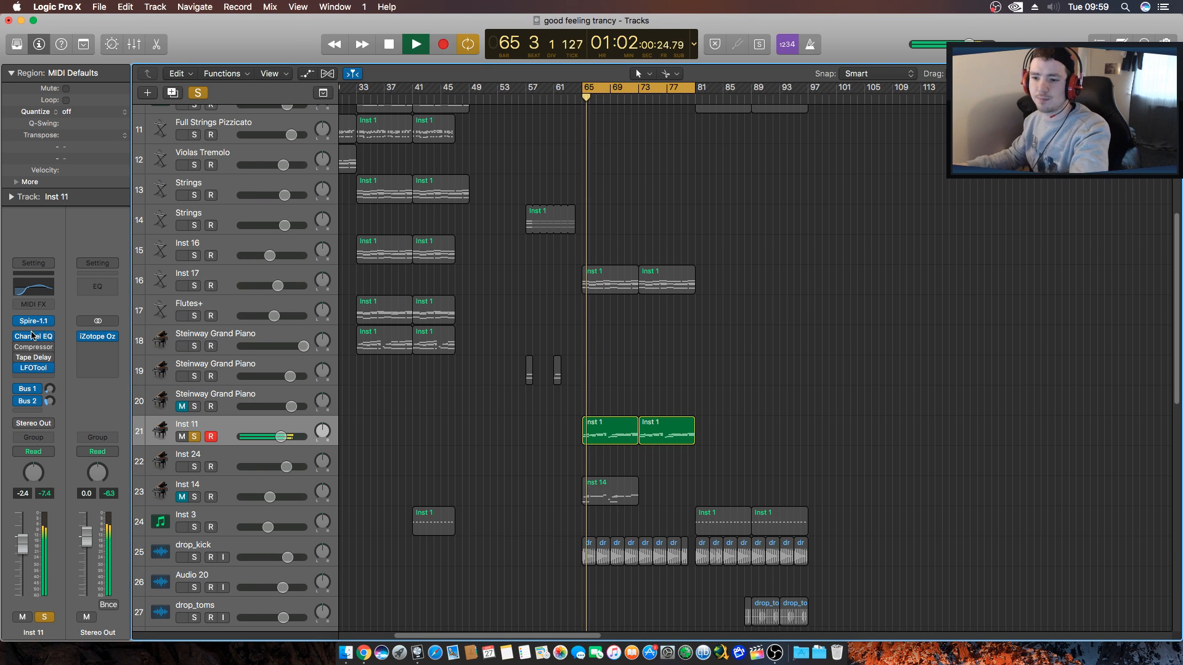
pyautogui.click(33, 322)
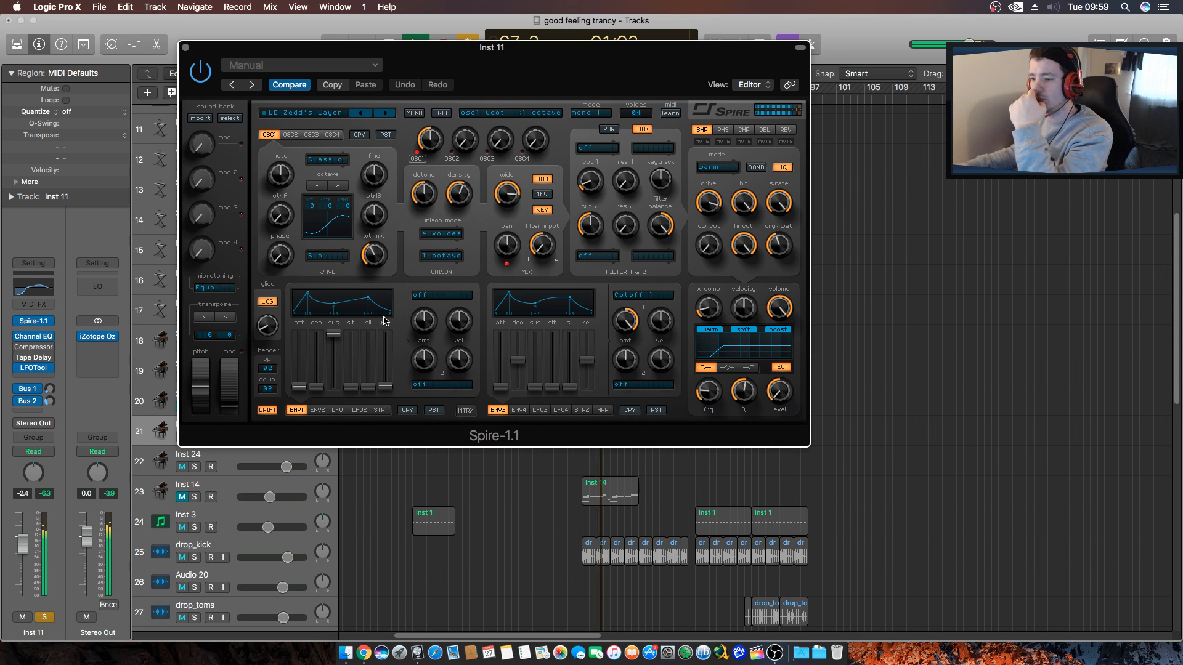
pyautogui.click(339, 409)
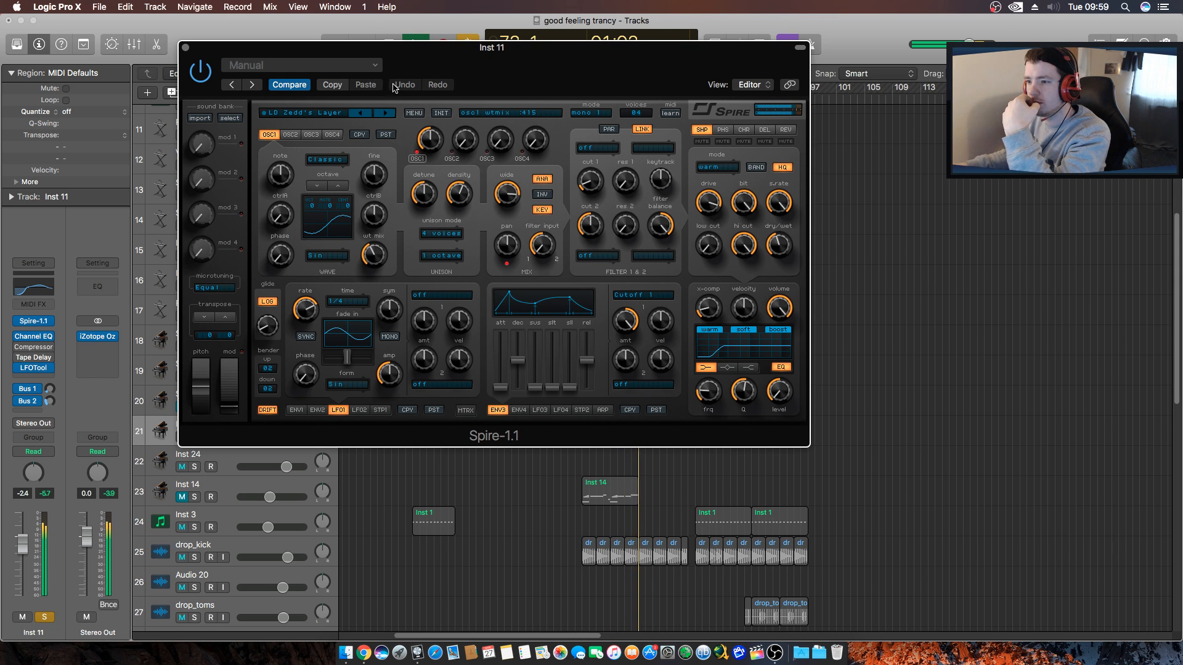
pyautogui.click(346, 385)
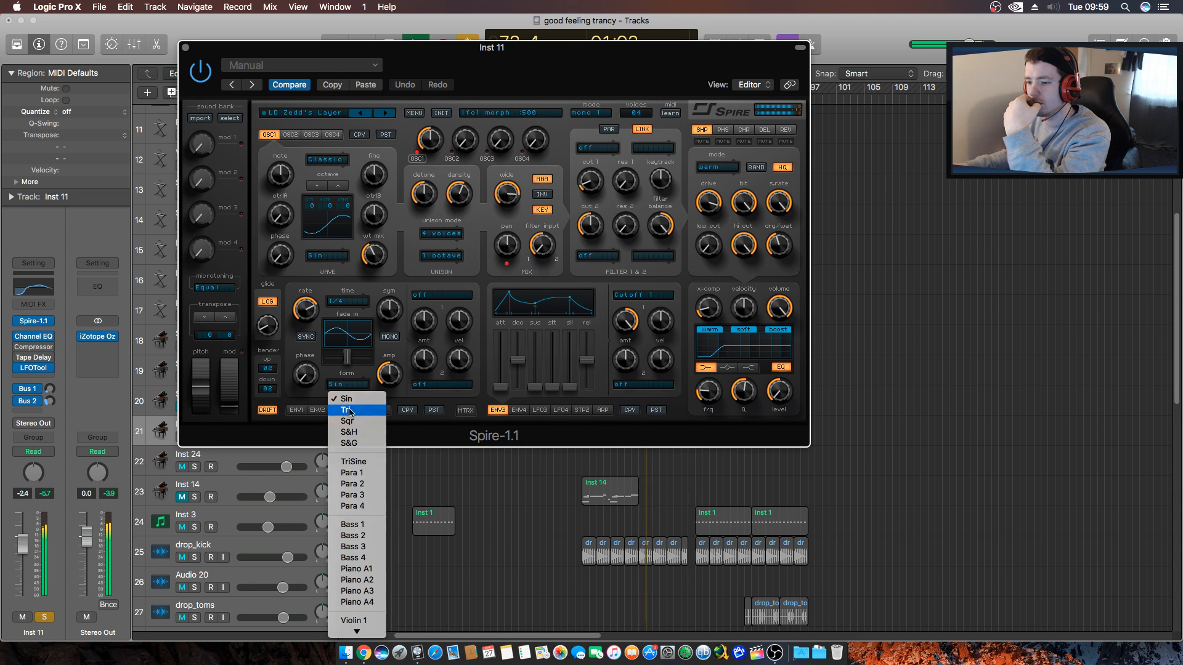
pyautogui.click(348, 410)
pyautogui.click(345, 385)
pyautogui.click(347, 421)
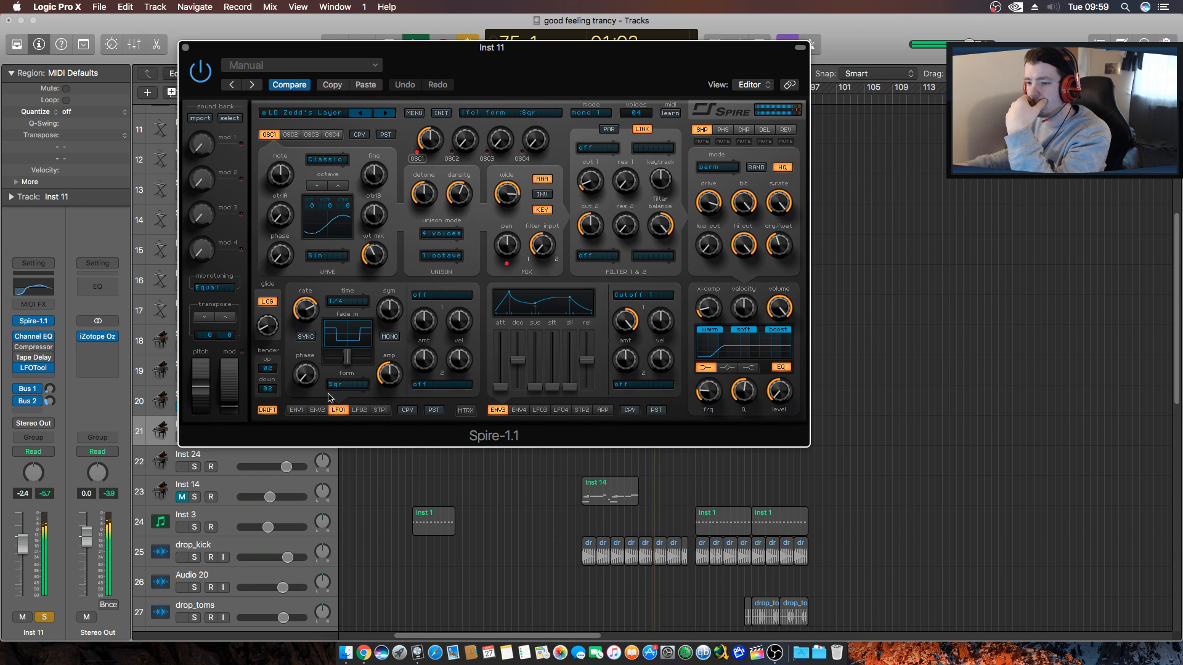
# Try sync on LFO1, undo the LFO1 changes and close the Spire window.
pyautogui.click(306, 336)
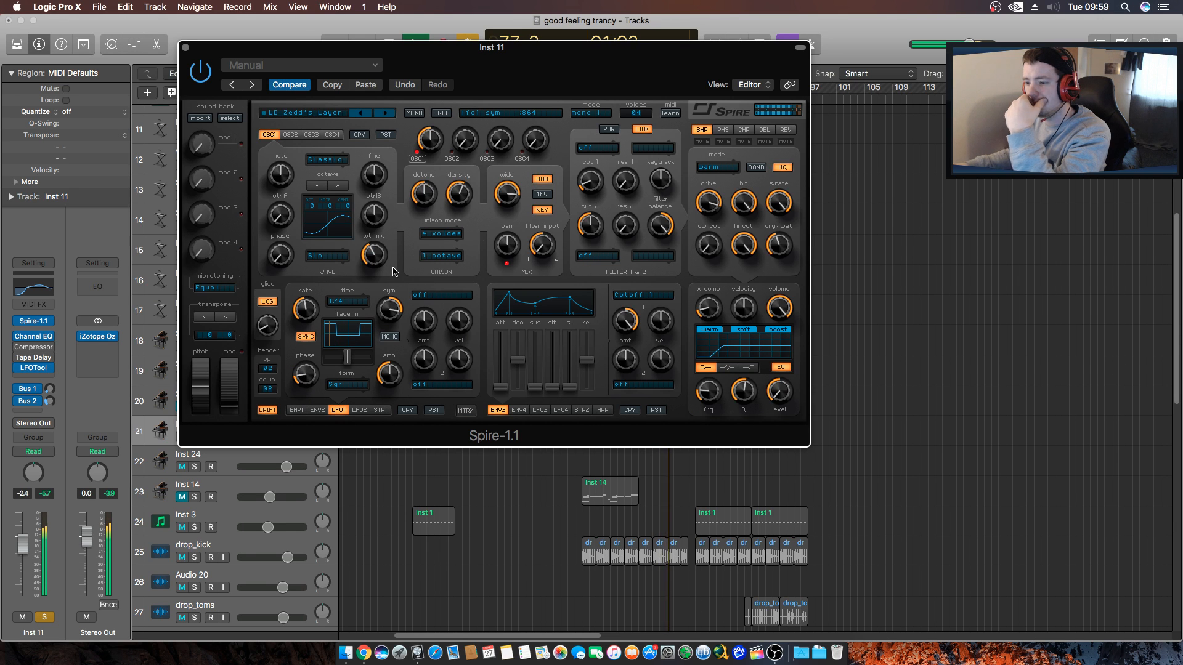
pyautogui.click(407, 86)
pyautogui.click(185, 48)
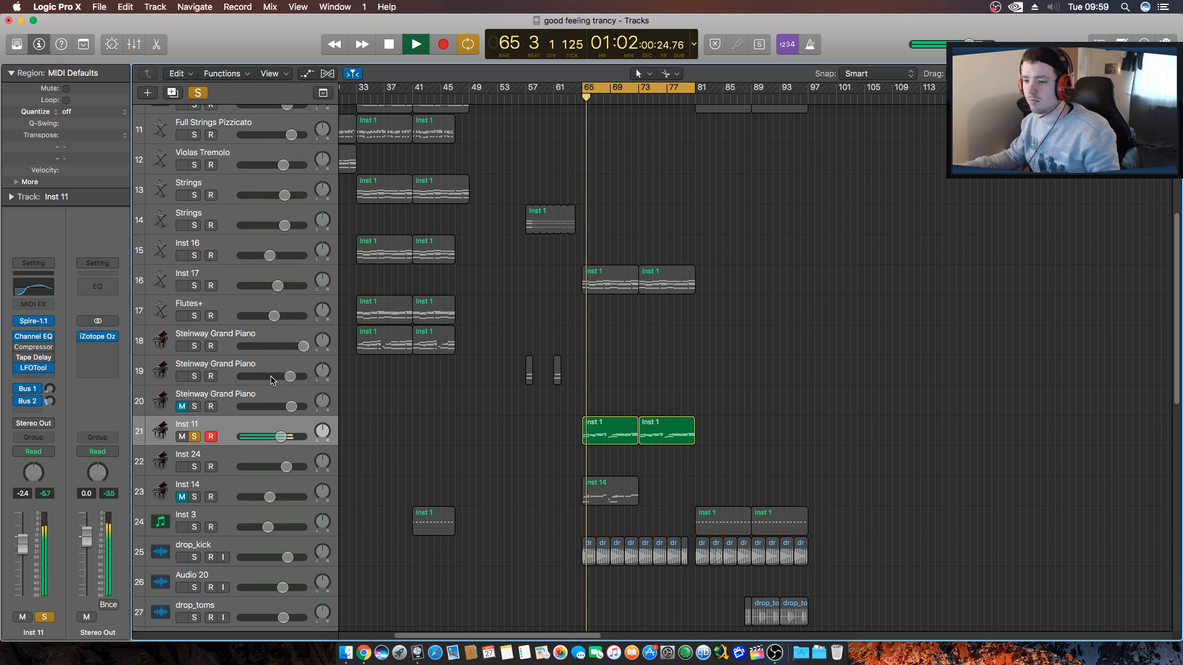
# Stop playback, unsolo Inst 11 and briefly play the full mix from bar 65.
pyautogui.press('space')
pyautogui.click(194, 437)
pyautogui.press('space')
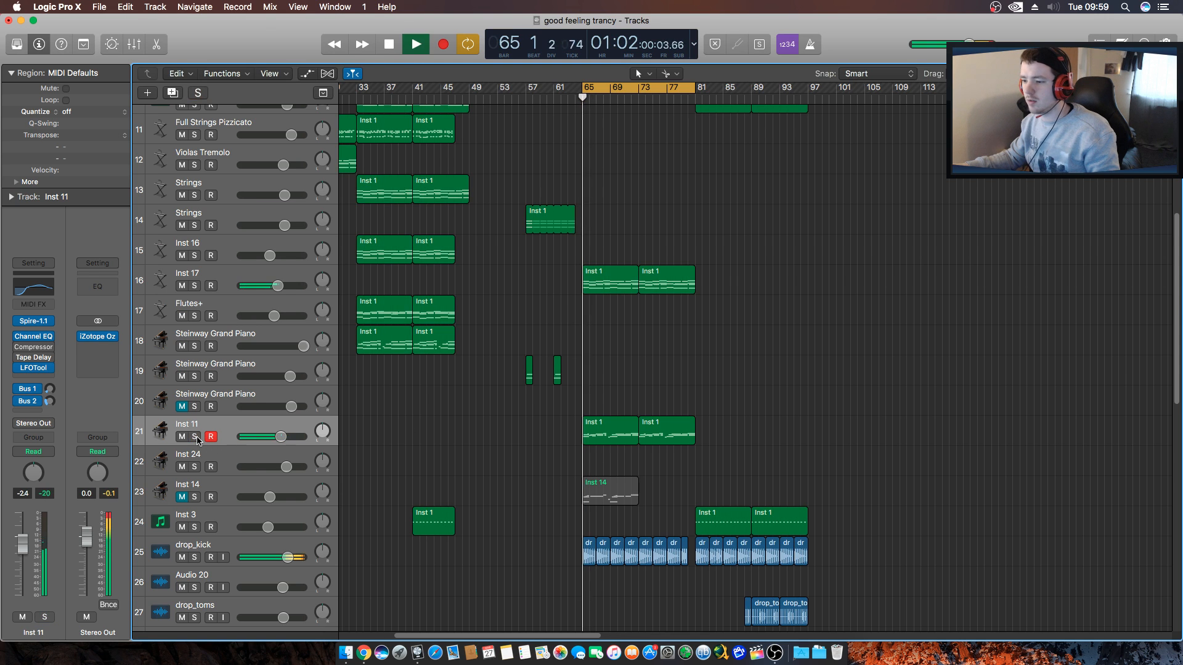
pyautogui.press('space')
# Play Inst 14 soloed from bar 65, then unsolo and unmute it and play it in the full mix.
pyautogui.click(194, 498)
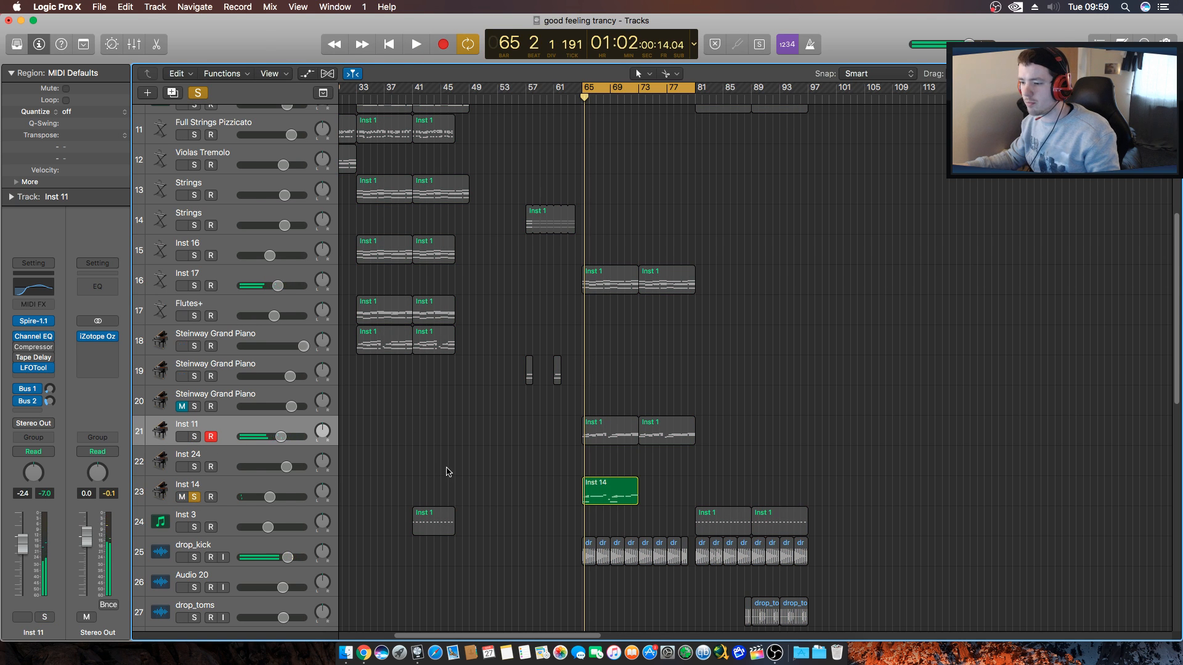
pyautogui.press('space')
pyautogui.press('space')
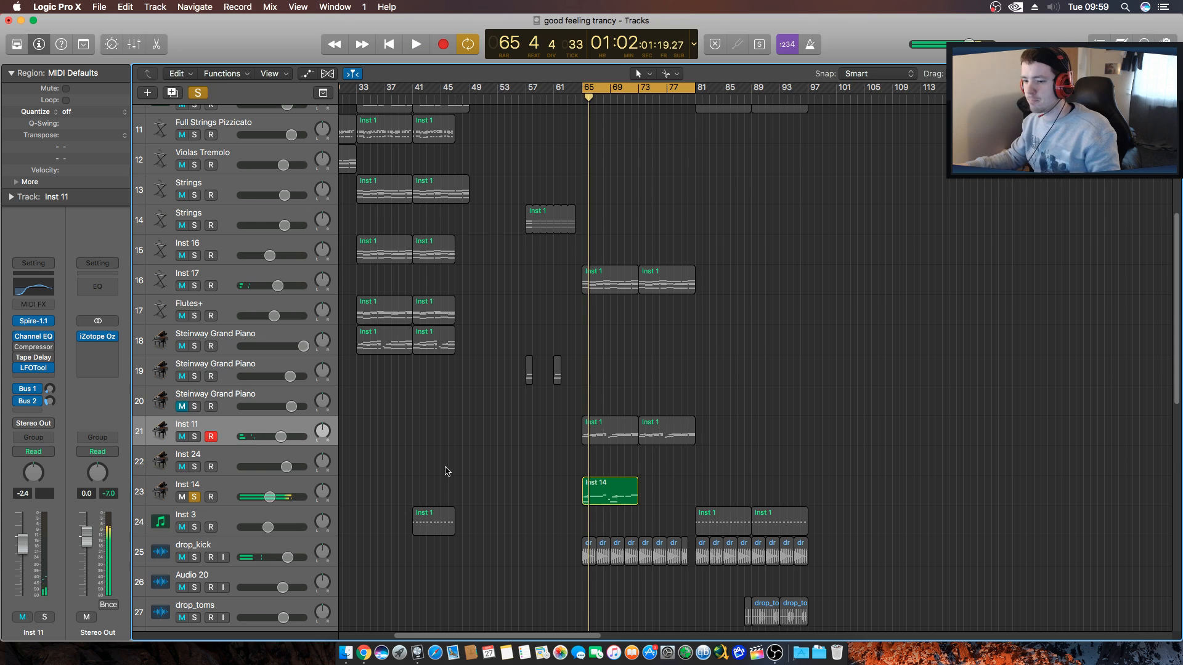
pyautogui.click(200, 500)
pyautogui.click(183, 499)
pyautogui.press('space')
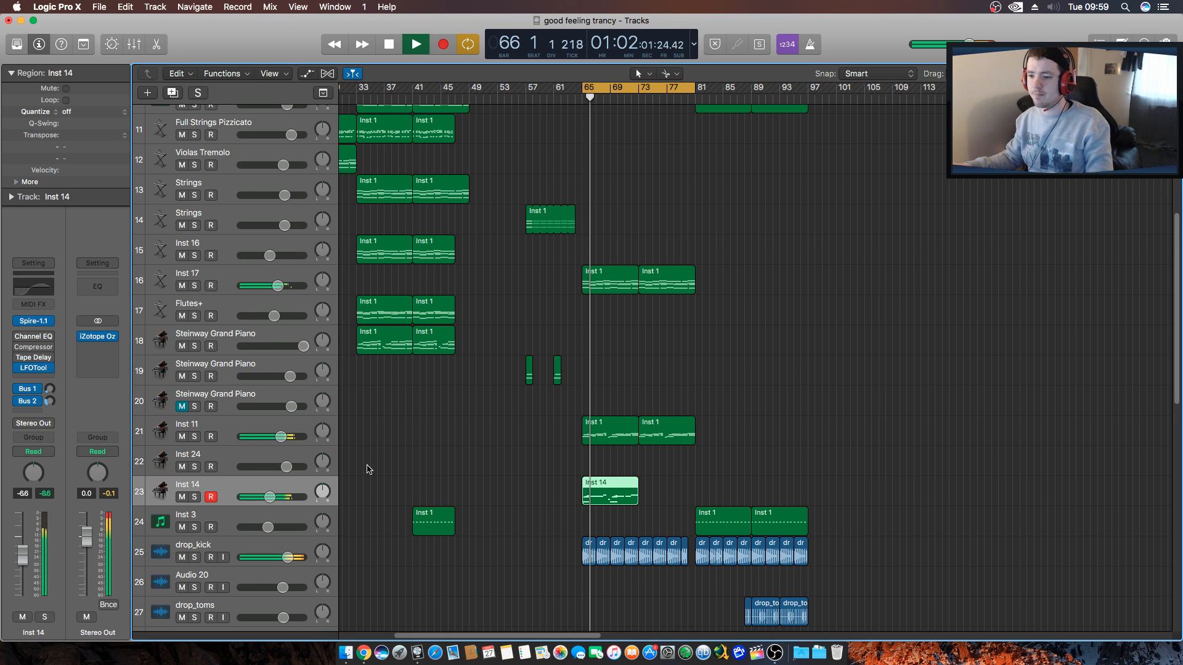
# Compare Inst 14 soloed and muted against the full mix, stop playback and leave the track unmuted.
pyautogui.click(195, 497)
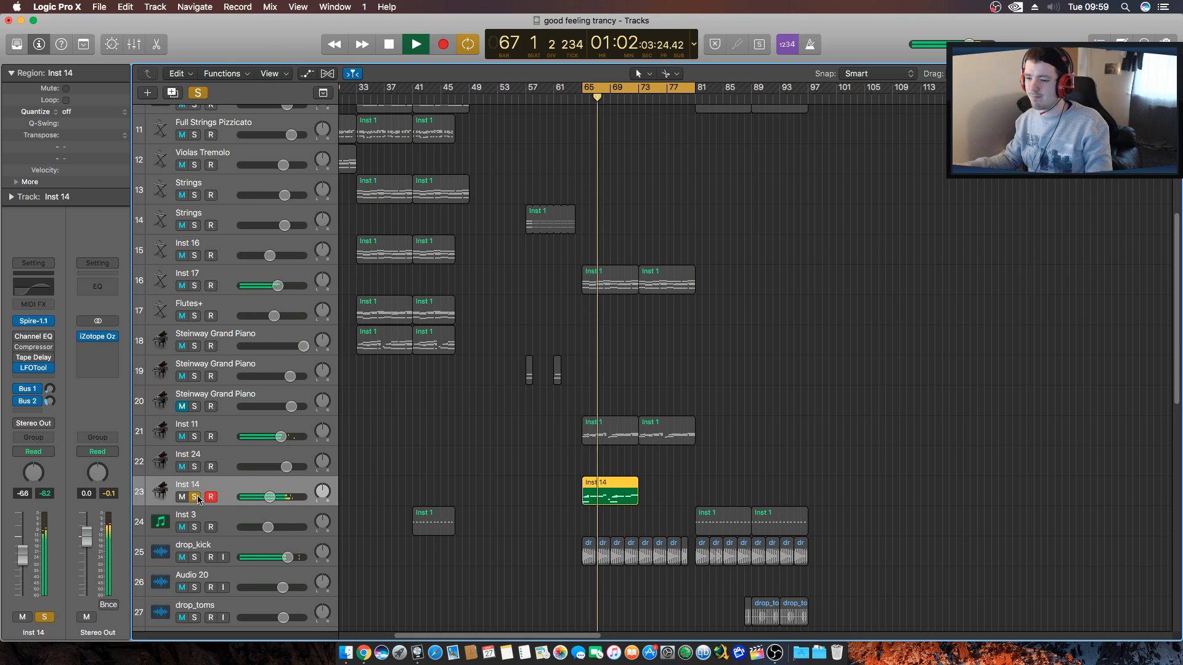
pyautogui.click(196, 498)
pyautogui.click(183, 498)
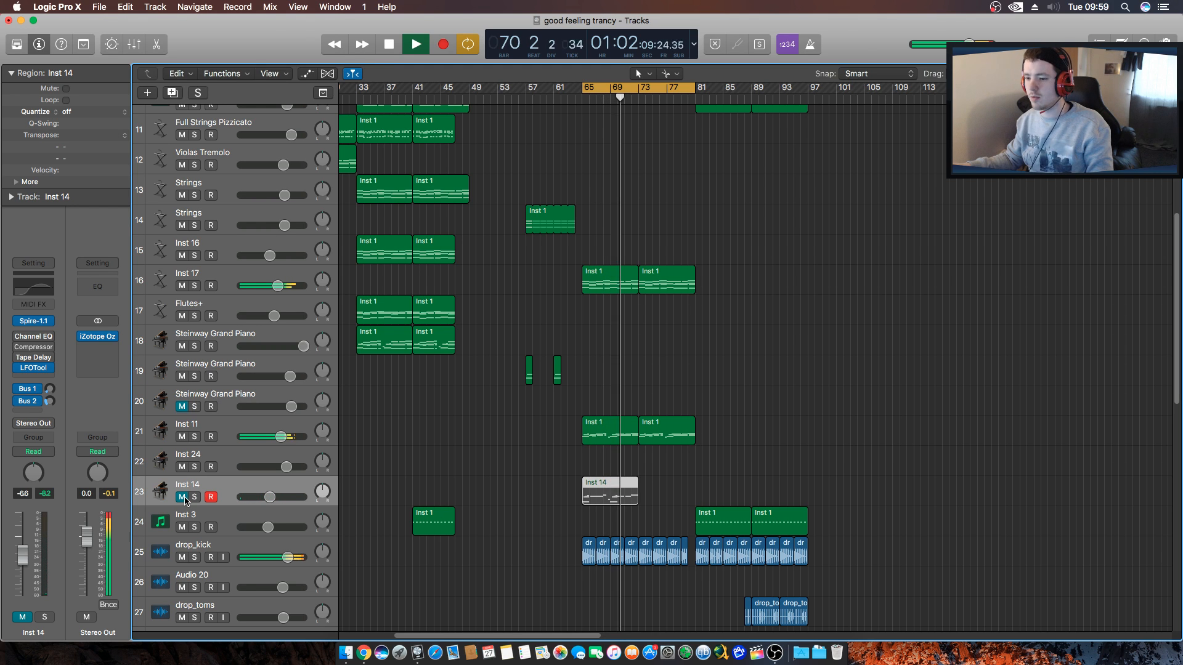
pyautogui.press('space')
pyautogui.click(183, 498)
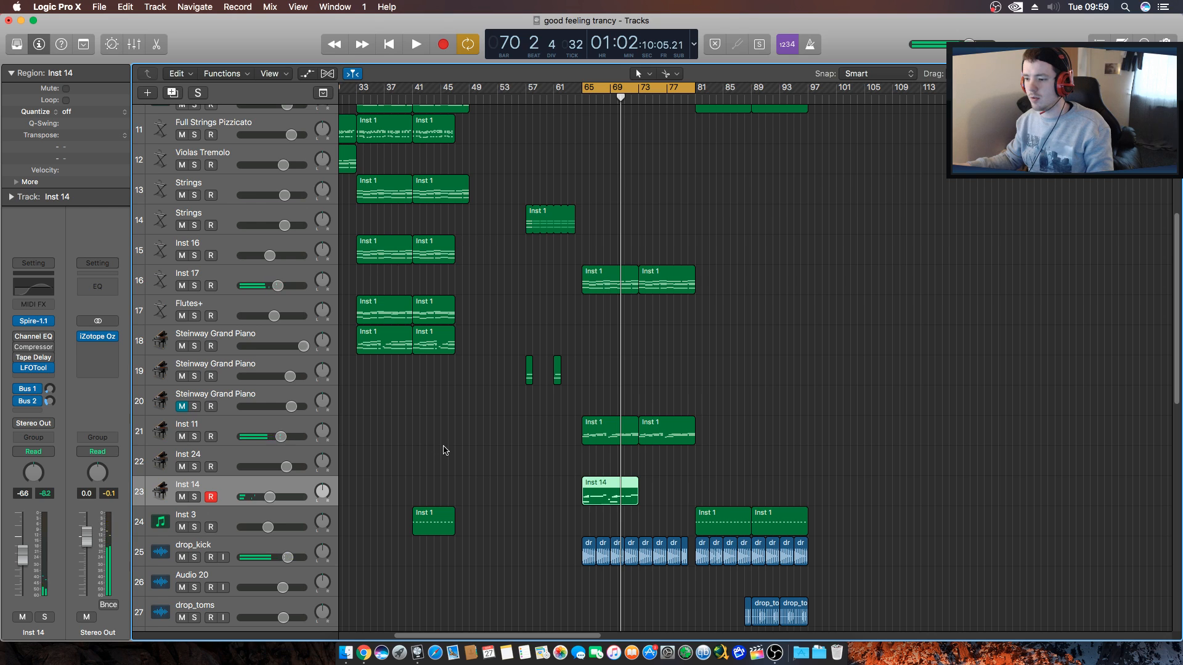
# Raise Inst 14's volume to -5.7 dB during playback of the drop, then stop.
pyautogui.press('space')
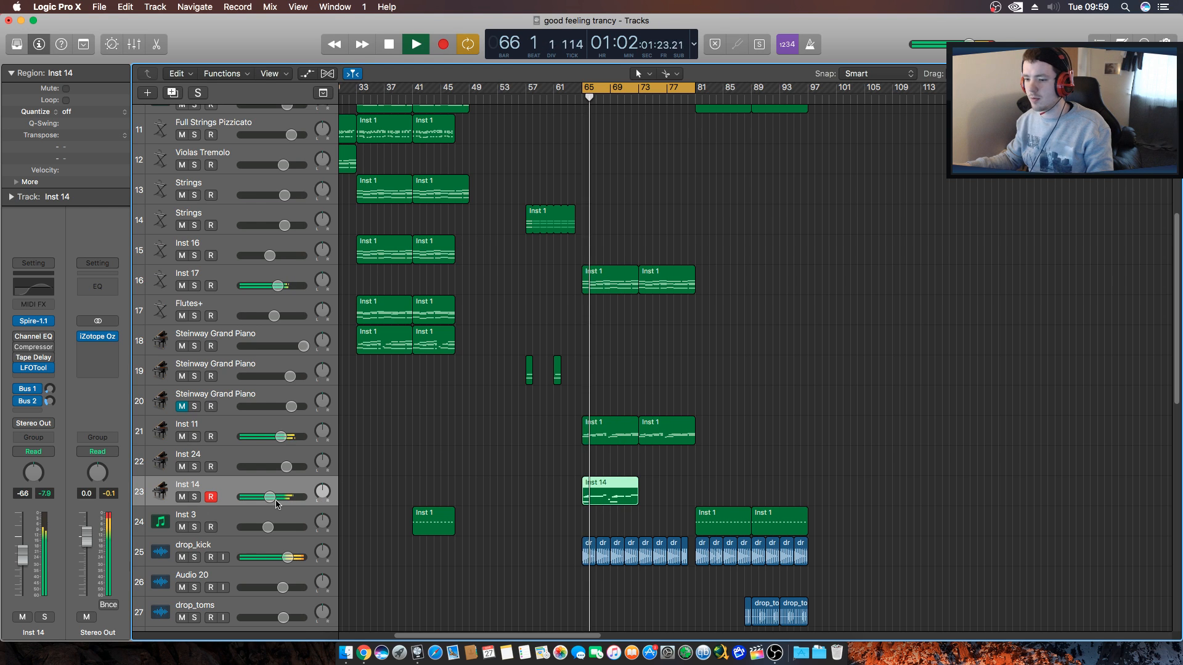
pyautogui.moveTo(270, 498); pyautogui.dragTo(271, 498)
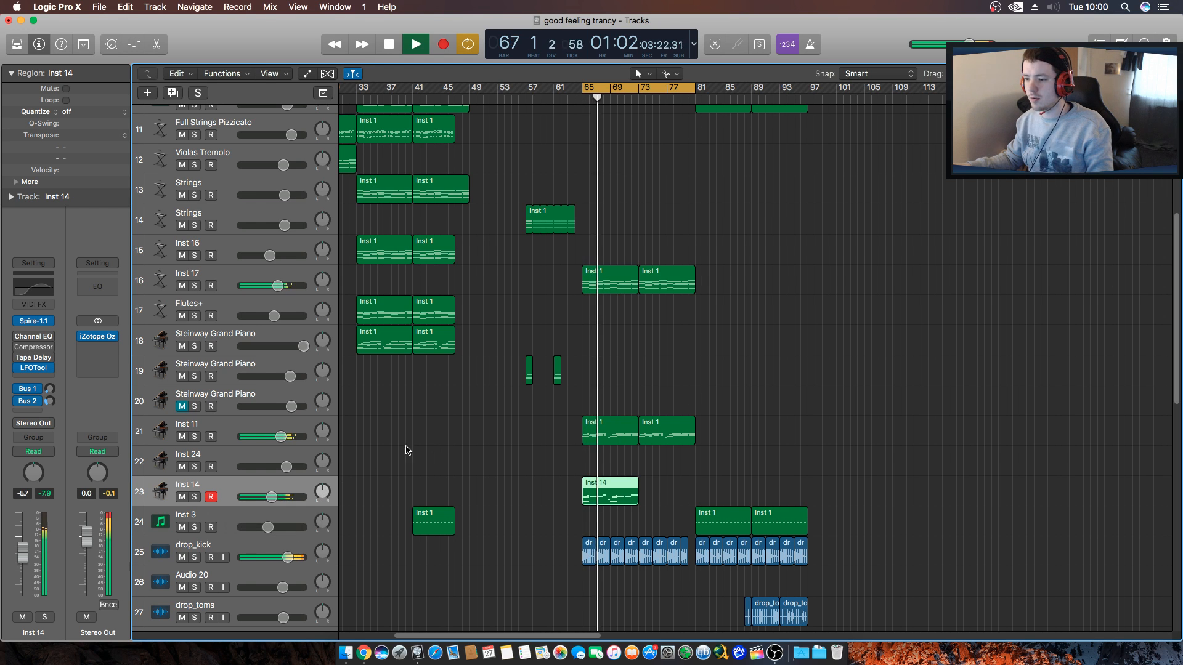
pyautogui.press('space')
# Transpose all notes of the Inst 14 region down one octave, play the result and close the Piano Roll.
pyautogui.doubleClick(615, 498)
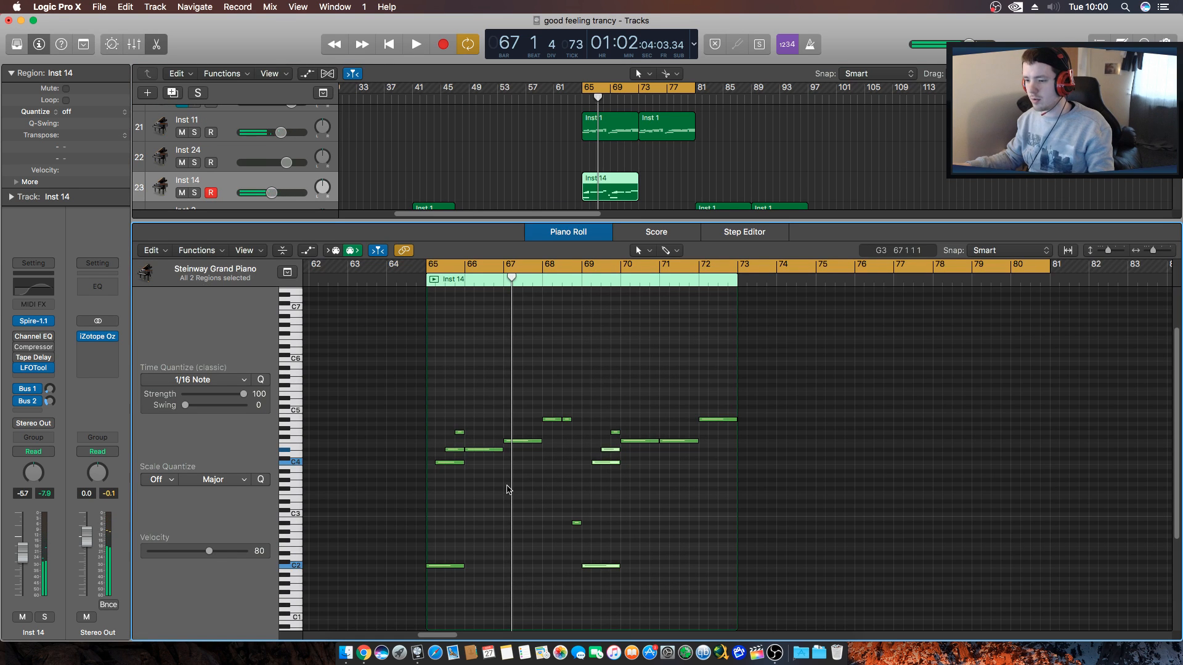
pyautogui.press('super+a')
pyautogui.hotkey('alt', 'shift', 'Down')
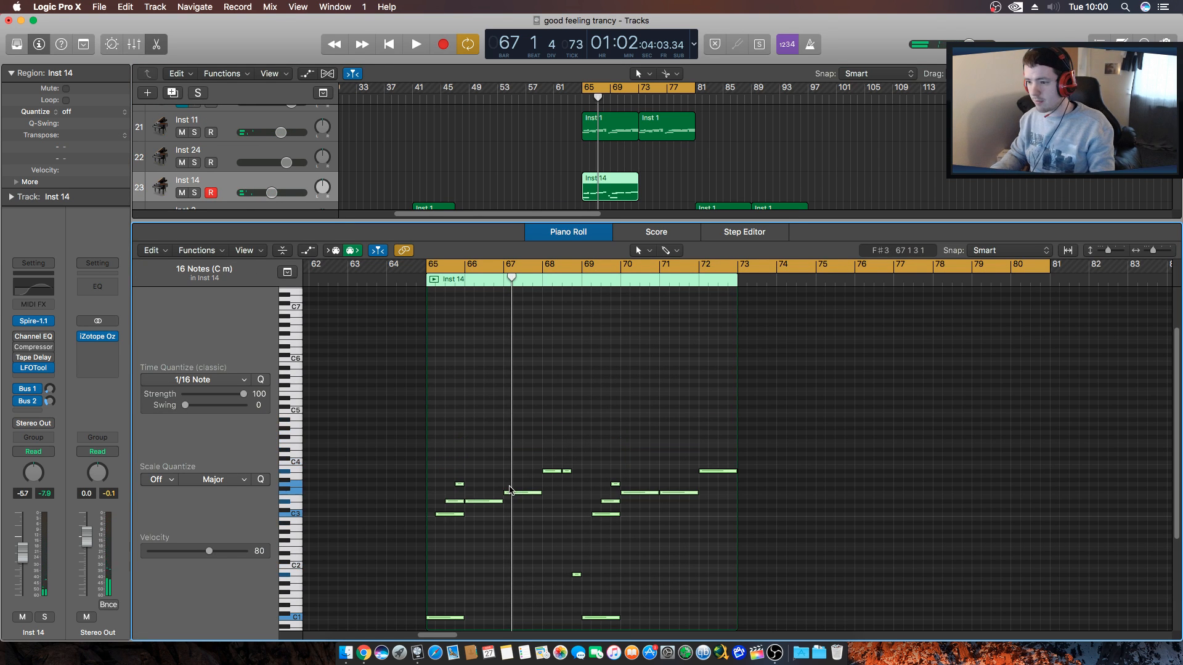
pyautogui.hotkey('shift', 'space')
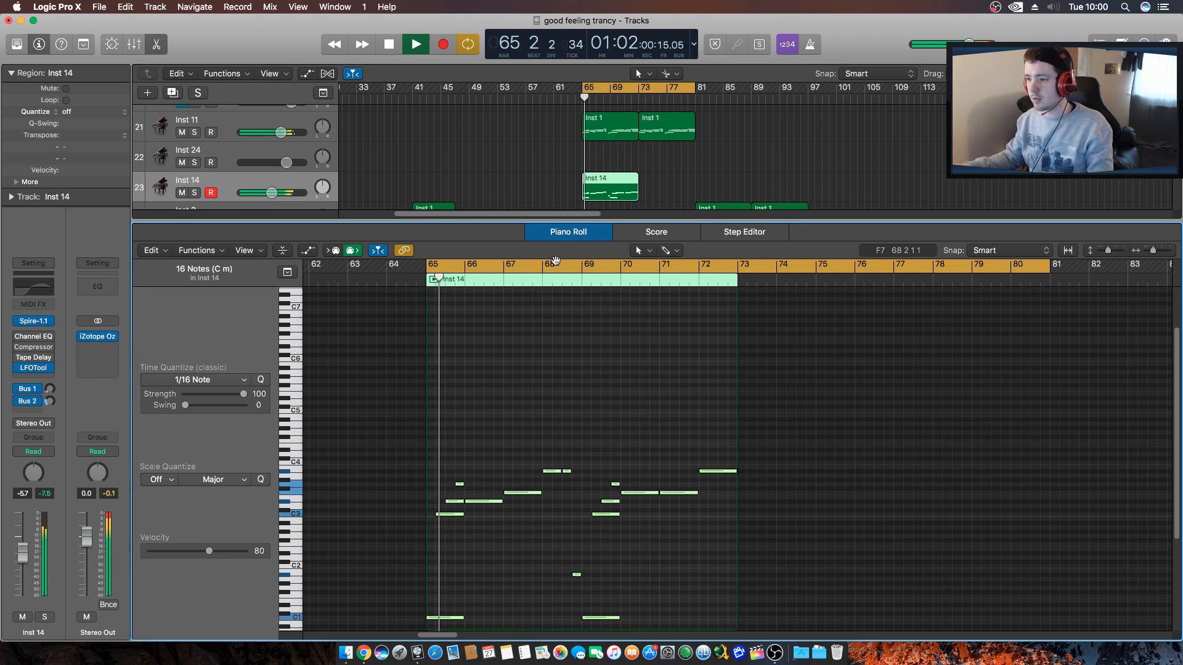
pyautogui.press('p')
# Compare the drop with Inst 14 muted, soloed and unmuted, then leave the track muted and stop playback.
pyautogui.scroll(5, 541, 399)
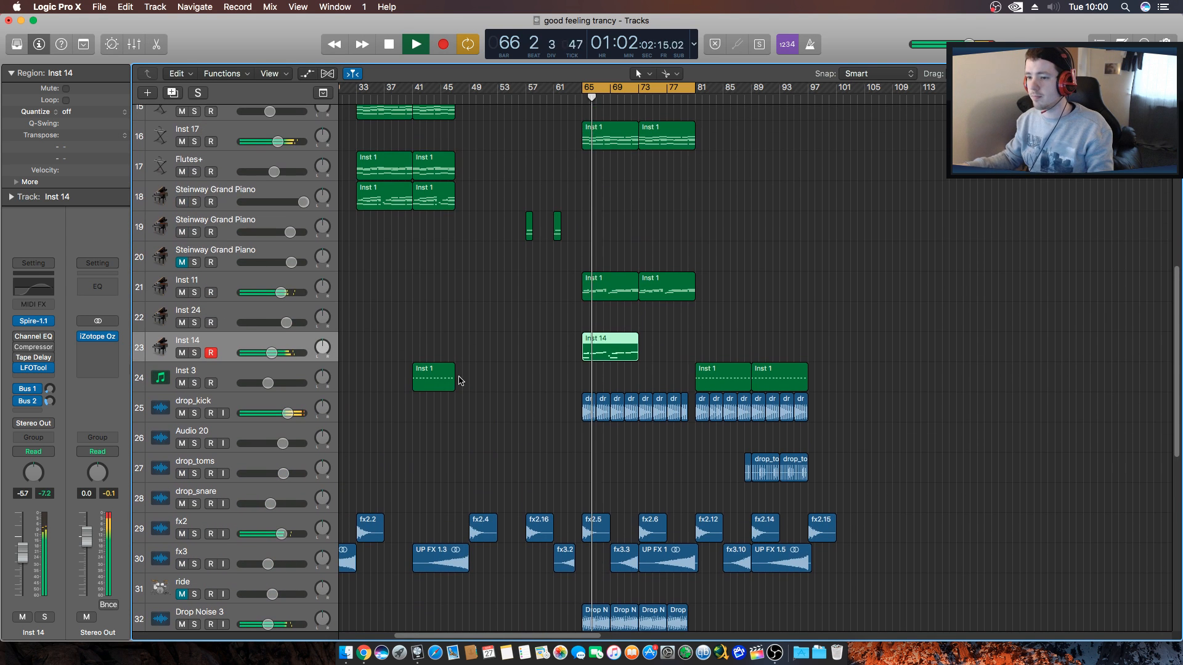
pyautogui.scroll(2, 503, 406)
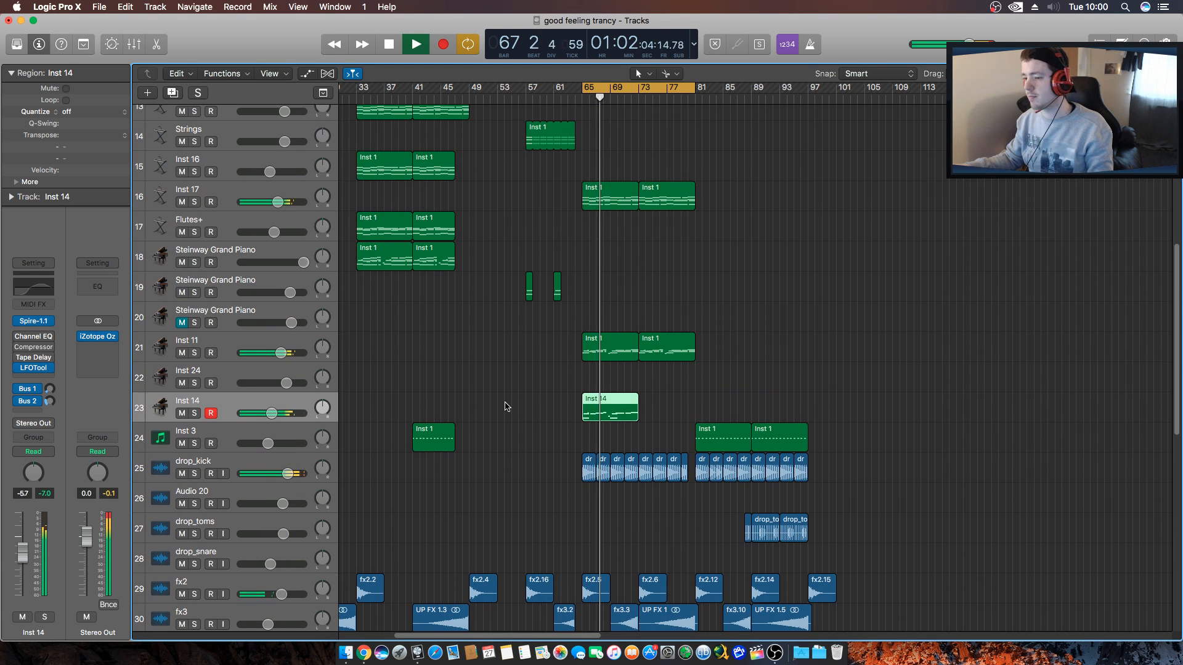
pyautogui.click(183, 415)
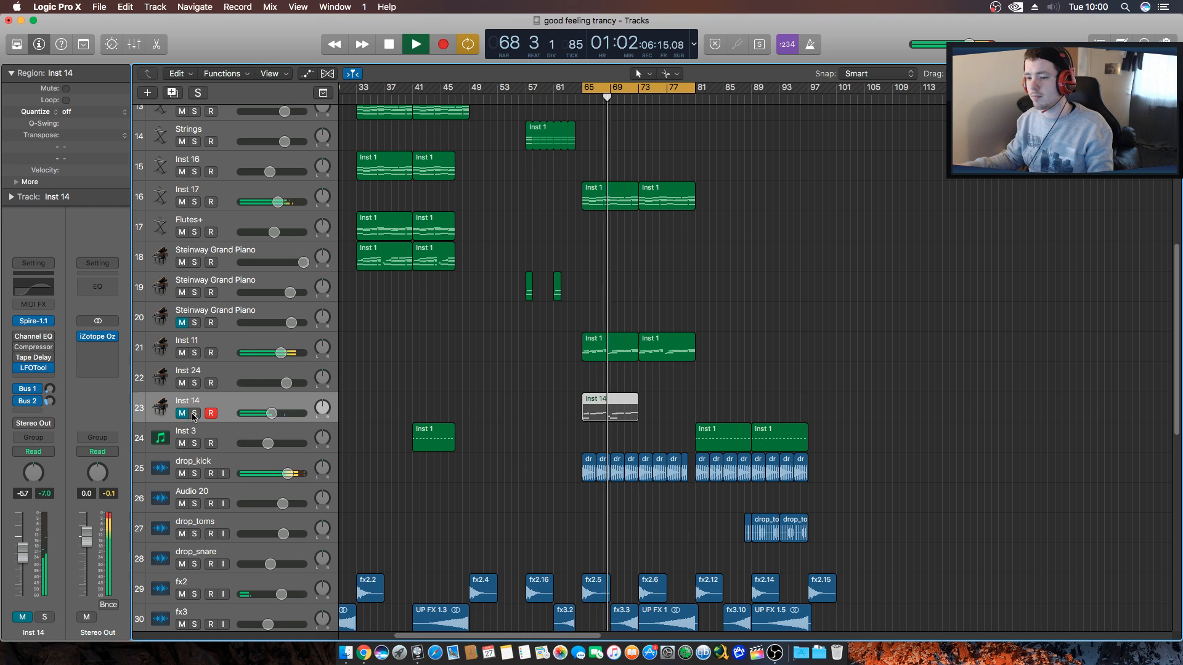
pyautogui.click(194, 414)
pyautogui.click(194, 414)
pyautogui.click(182, 413)
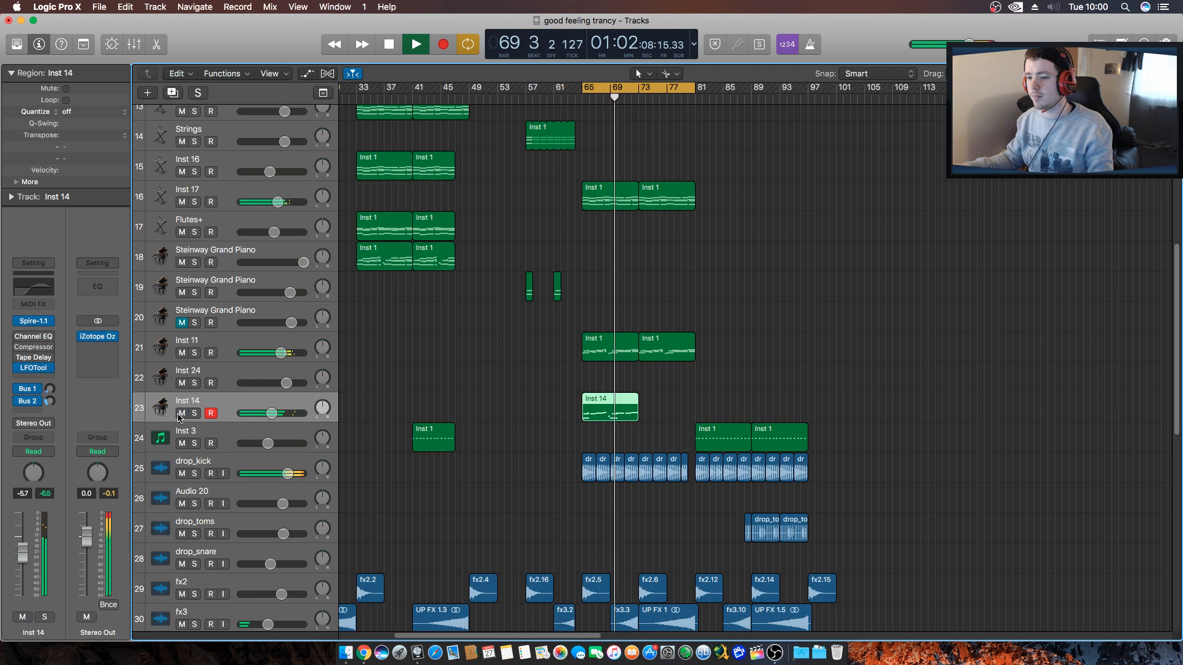
pyautogui.click(181, 414)
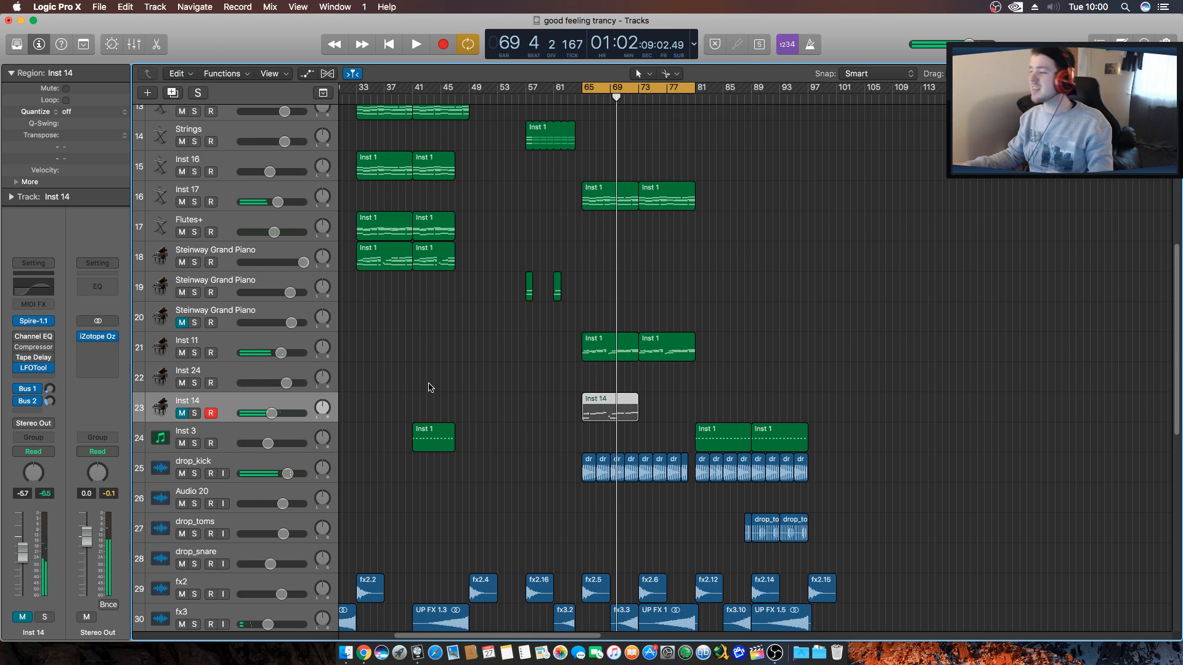
# Play Inst 14 soloed from bar 65 and compare it with the mix without it, then stop playback.
pyautogui.click(233, 340)
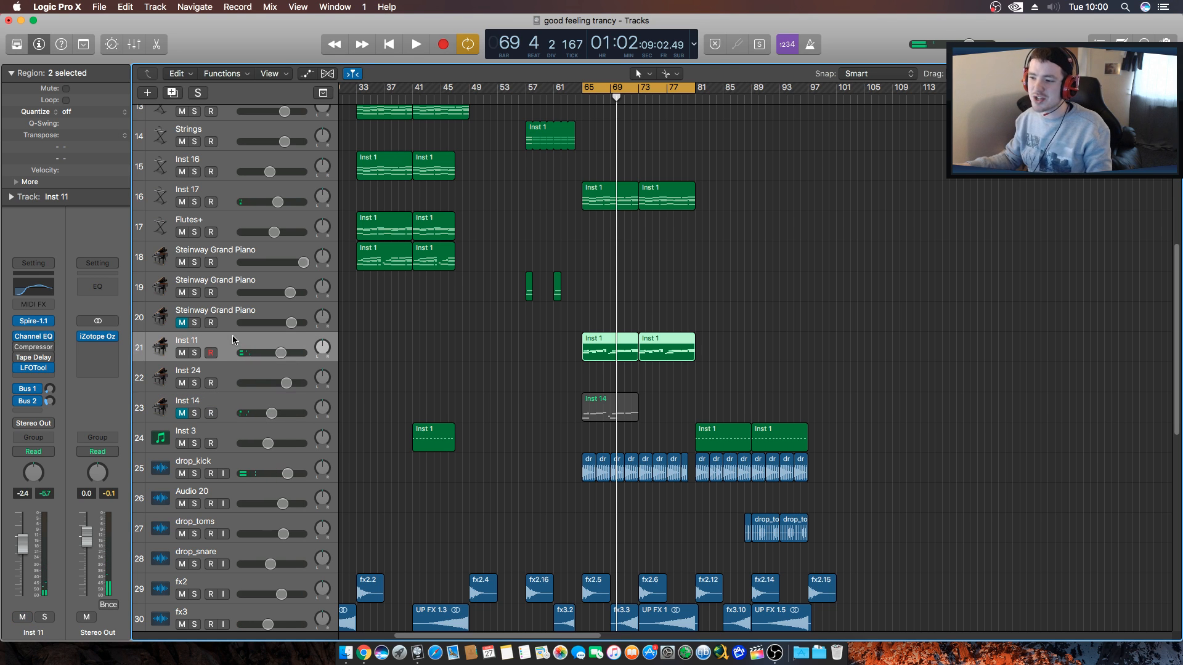
pyautogui.click(217, 408)
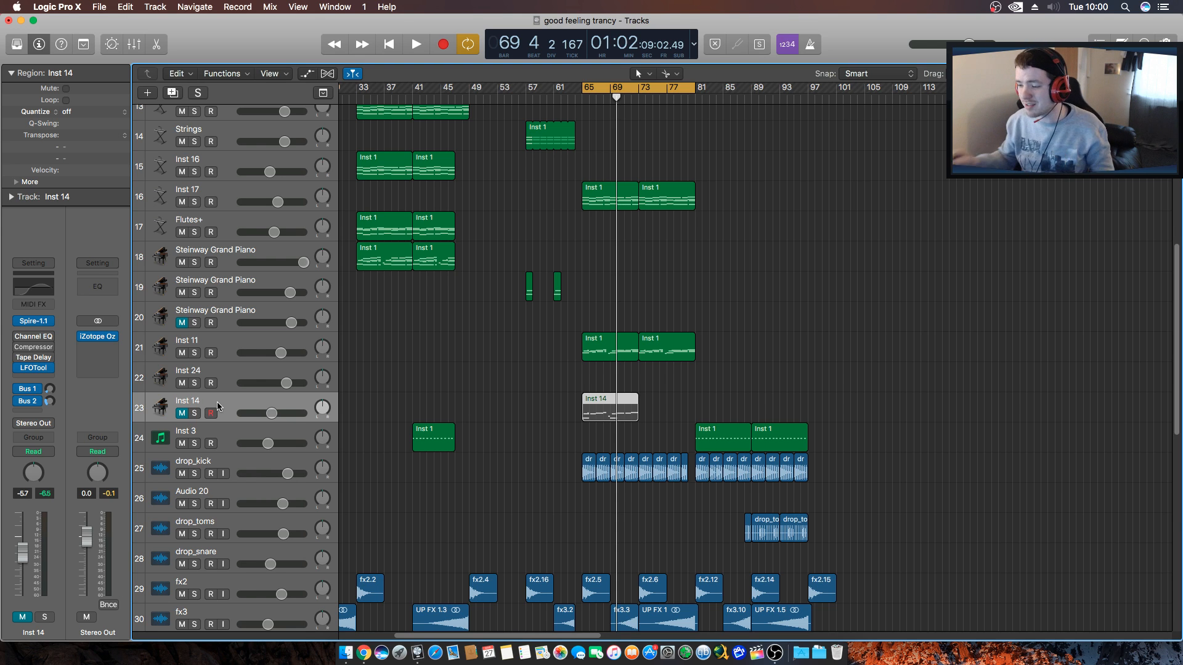
pyautogui.click(417, 404)
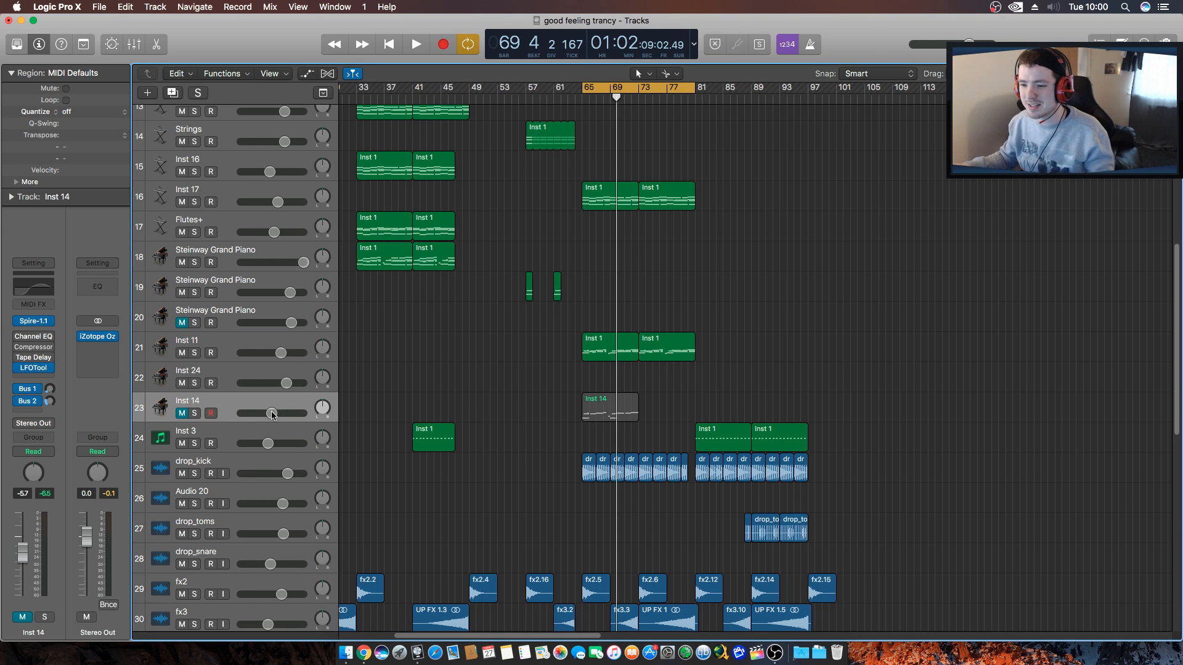
pyautogui.press('space')
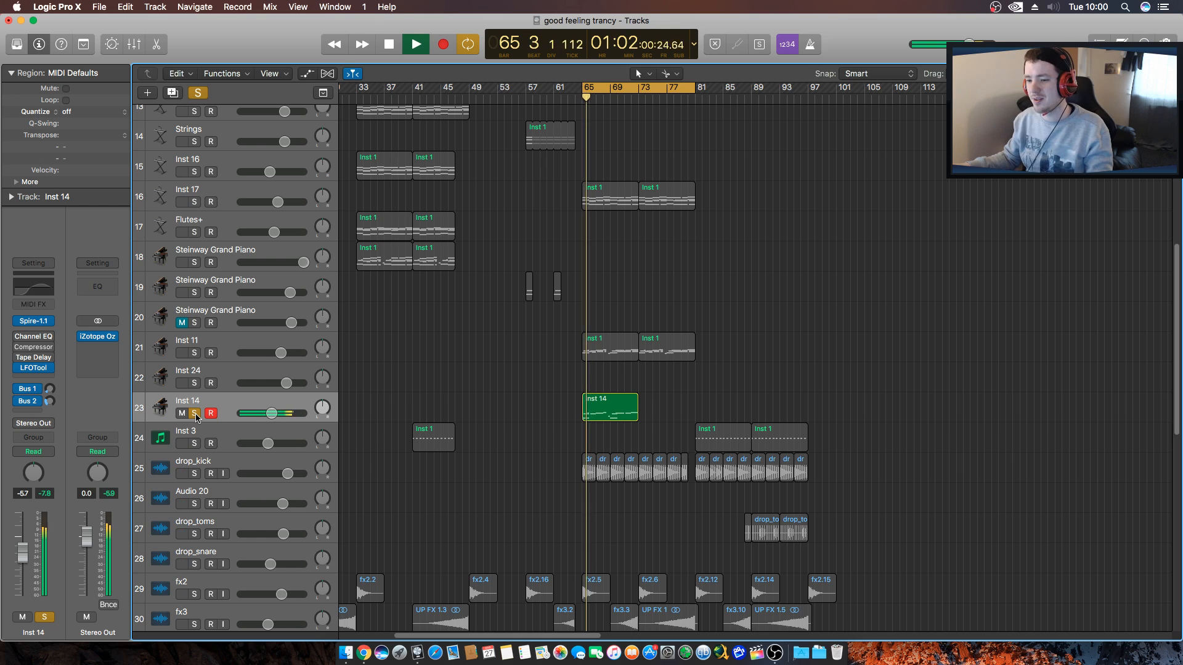
pyautogui.press('space')
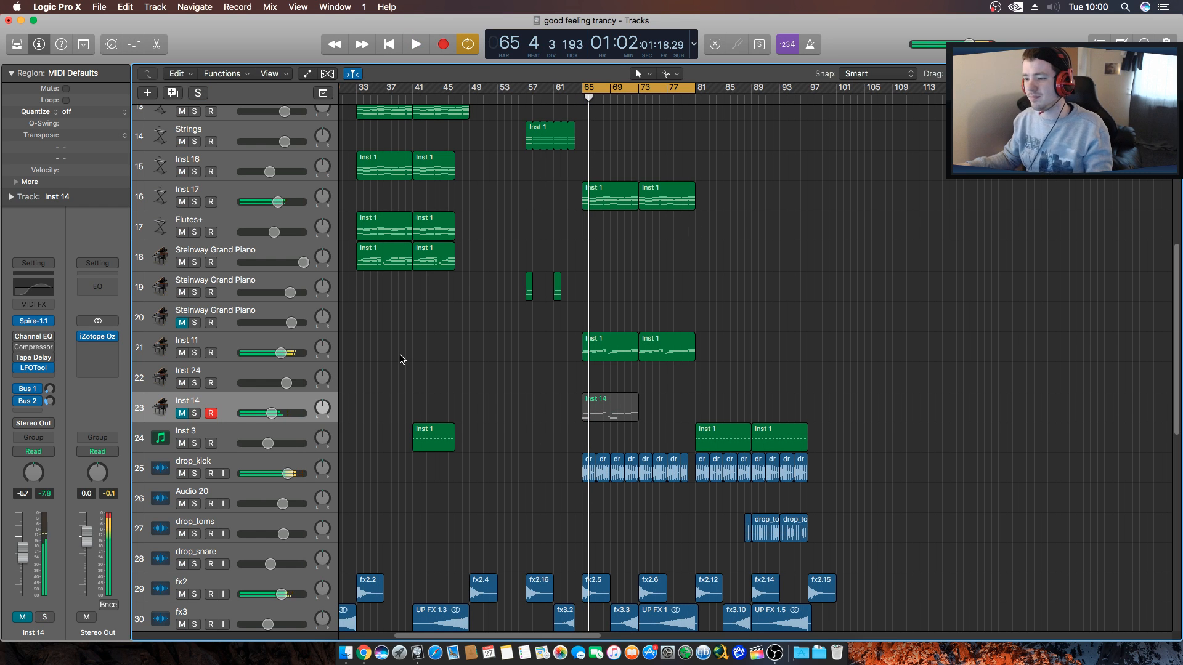
# Select Inst 11, play the drop from bar 65 and solo the track during playback.
pyautogui.click(275, 343)
pyautogui.press('space')
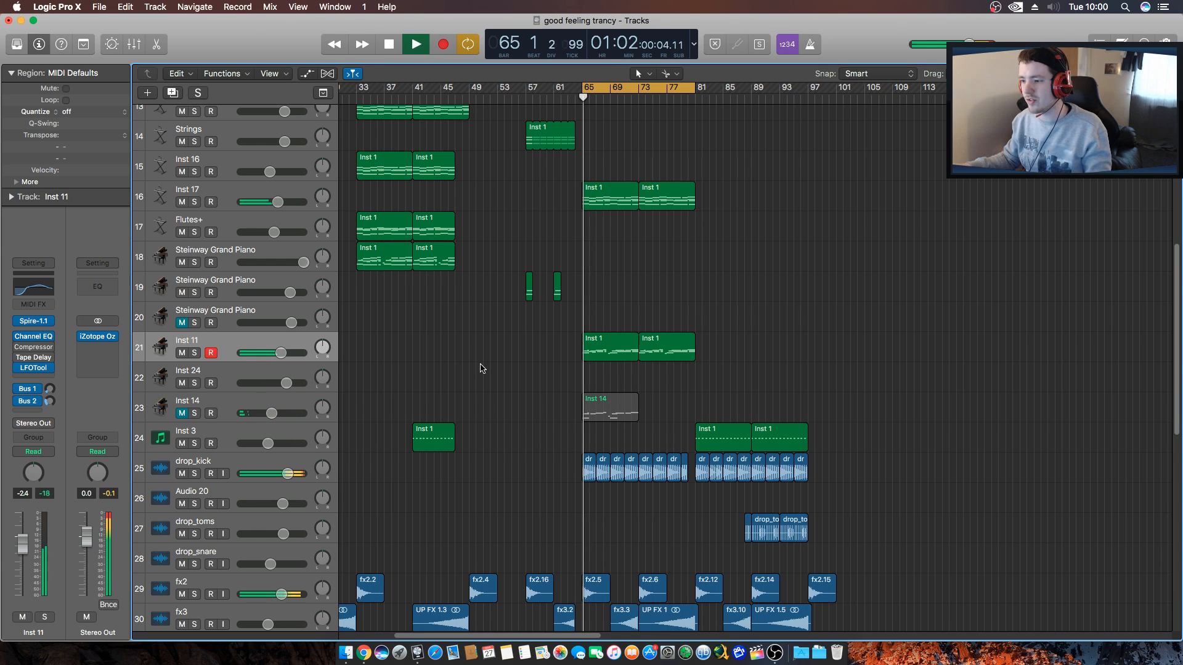
pyautogui.click(196, 354)
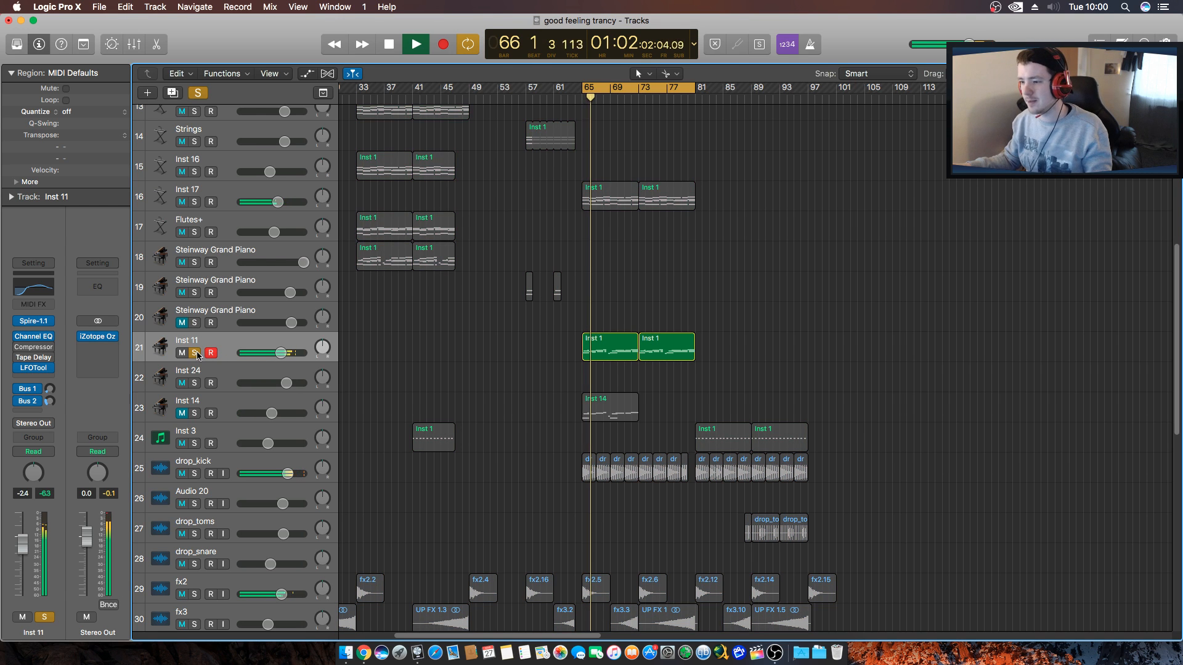
pyautogui.click(210, 340)
# In Inst 11's Spire patch, try an ENV1 release of 422 and return it to the minimum.
pyautogui.click(34, 321)
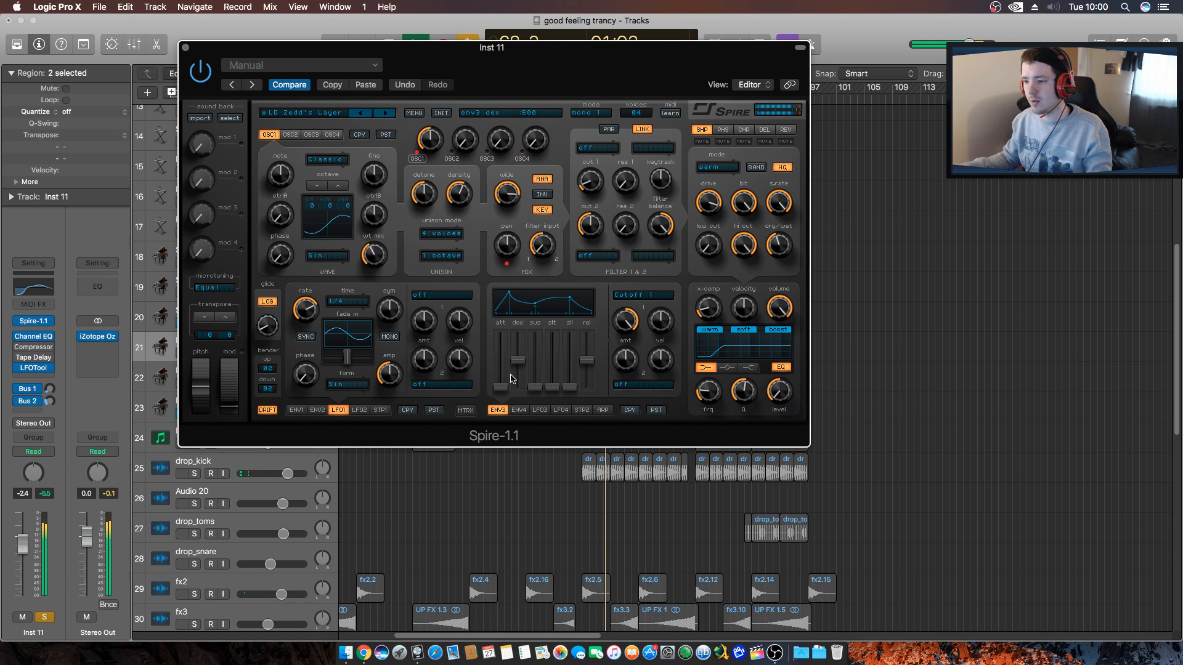
pyautogui.click(296, 410)
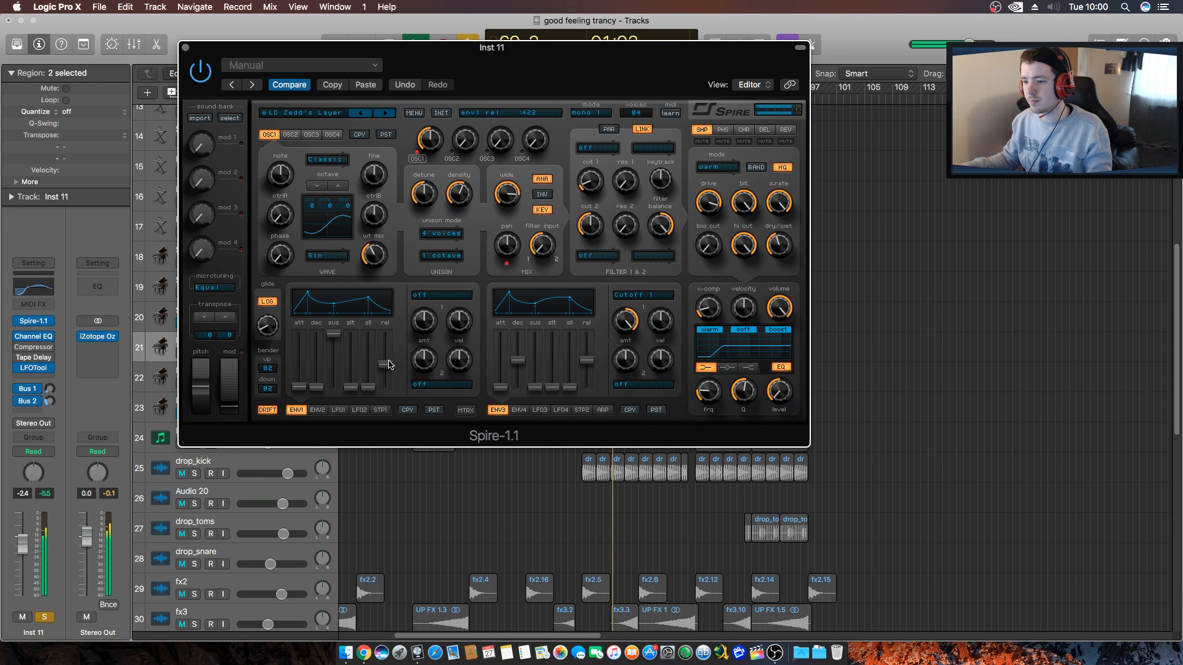
pyautogui.moveTo(388, 364); pyautogui.dragTo(386, 389)
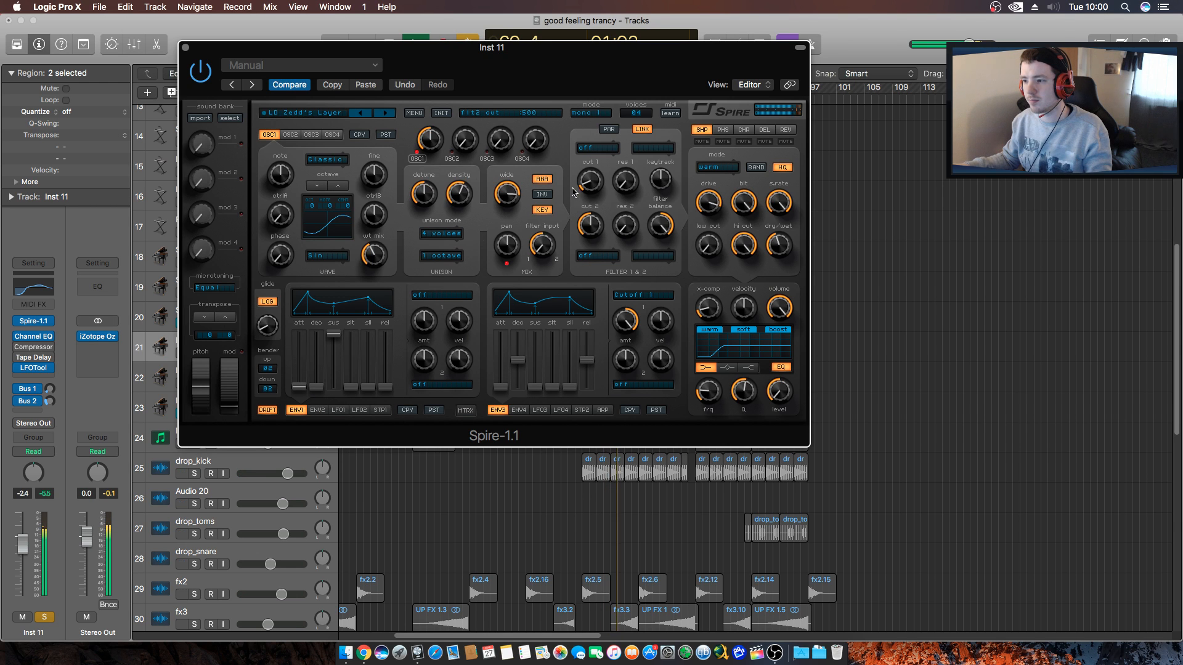
# Set filter 1 of Inst 11's Spire patch to the acido type.
pyautogui.click(595, 148)
pyautogui.click(593, 174)
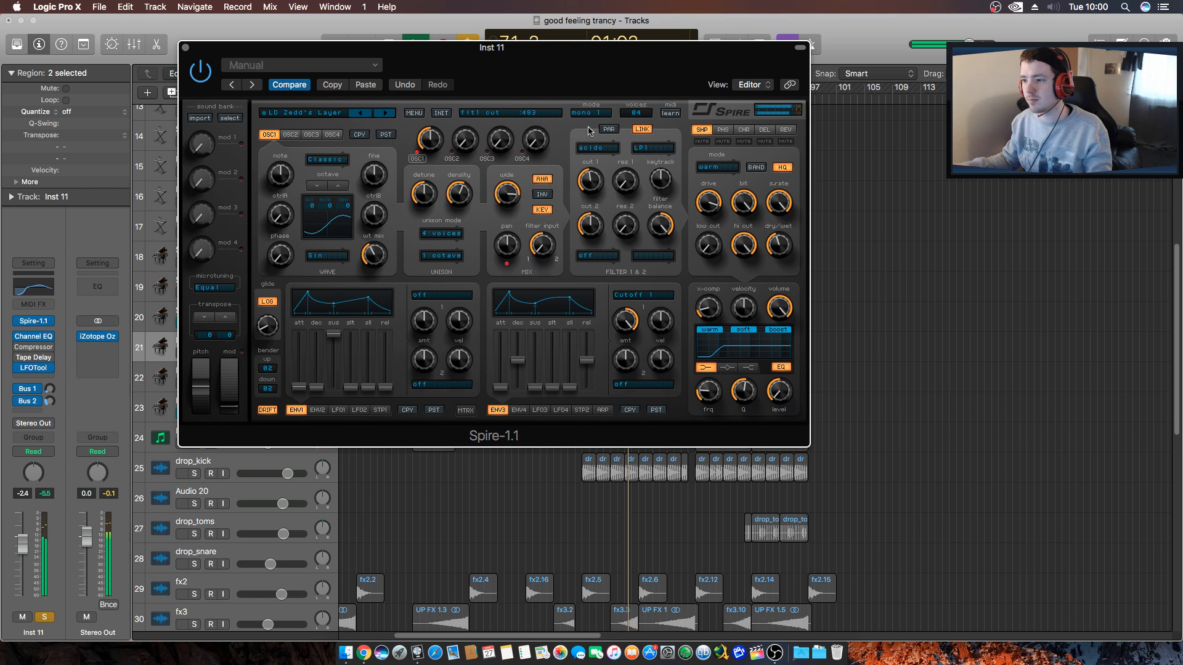
# Try the perfecto type on filter 1 of Inst 11's Spire patch, then set it to scorpio and stop playback.
pyautogui.click(595, 148)
pyautogui.click(594, 201)
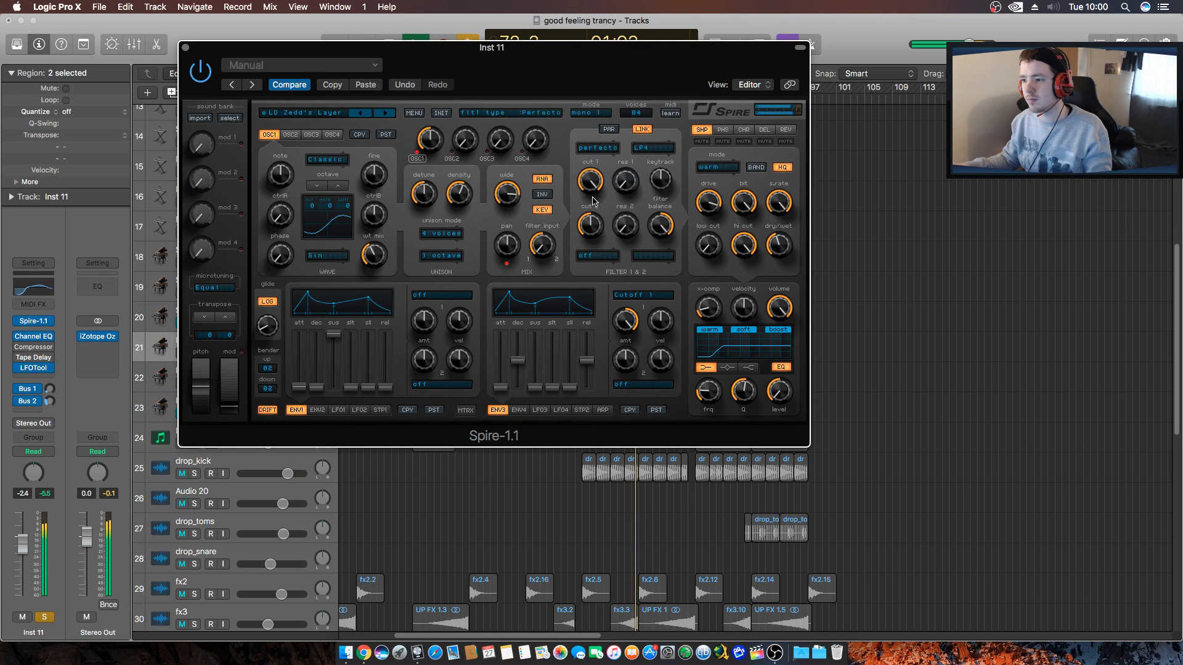
pyautogui.click(596, 149)
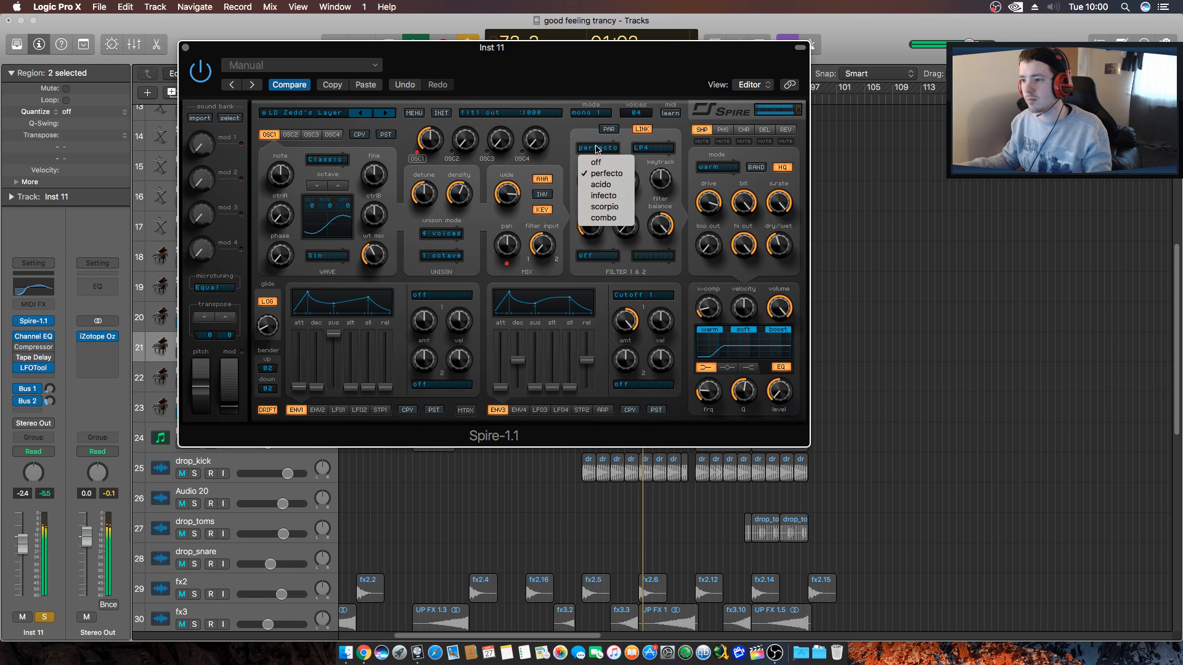
pyautogui.click(599, 206)
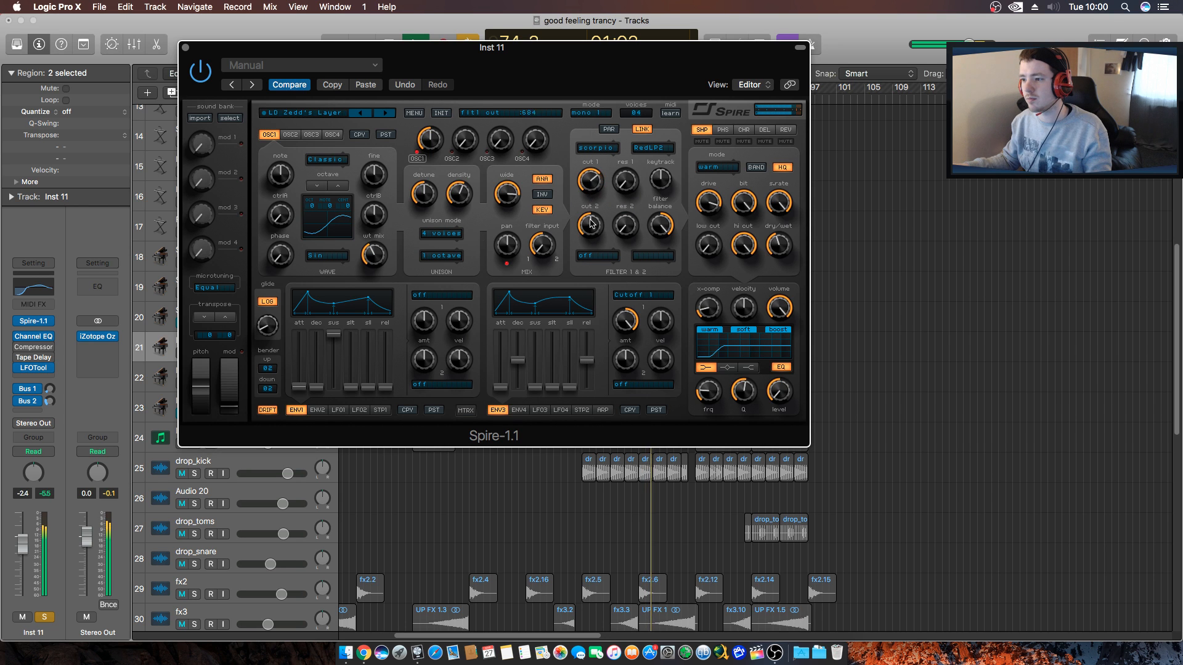
pyautogui.moveTo(583, 57); pyautogui.dragTo(684, 105)
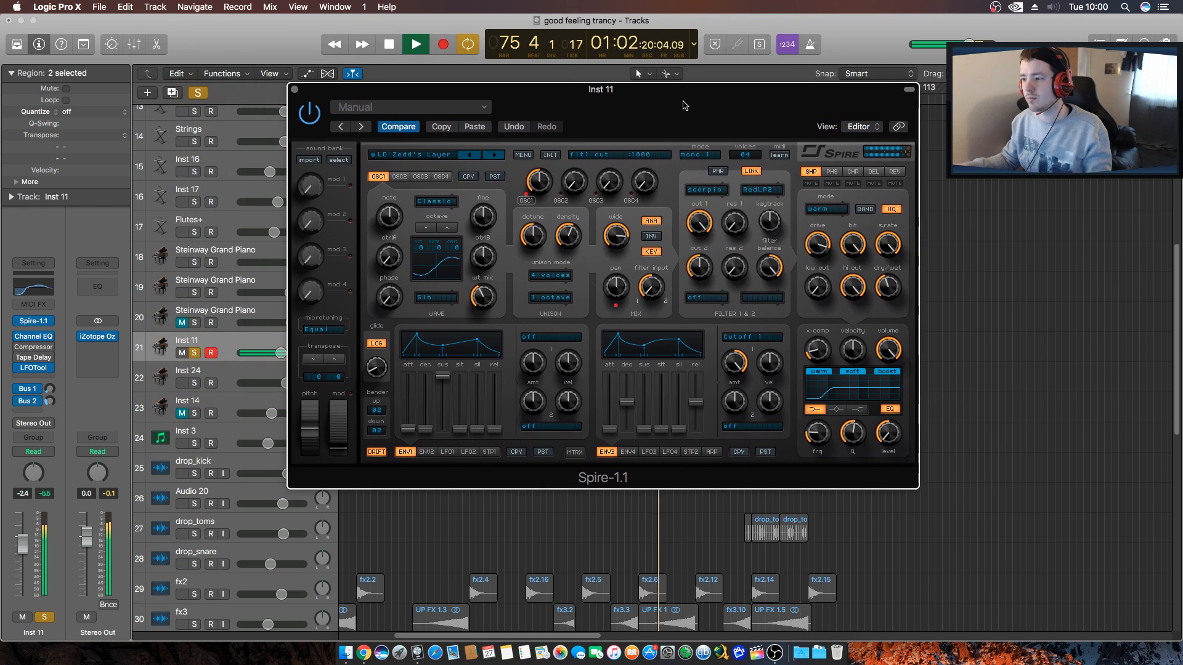
pyautogui.press('space')
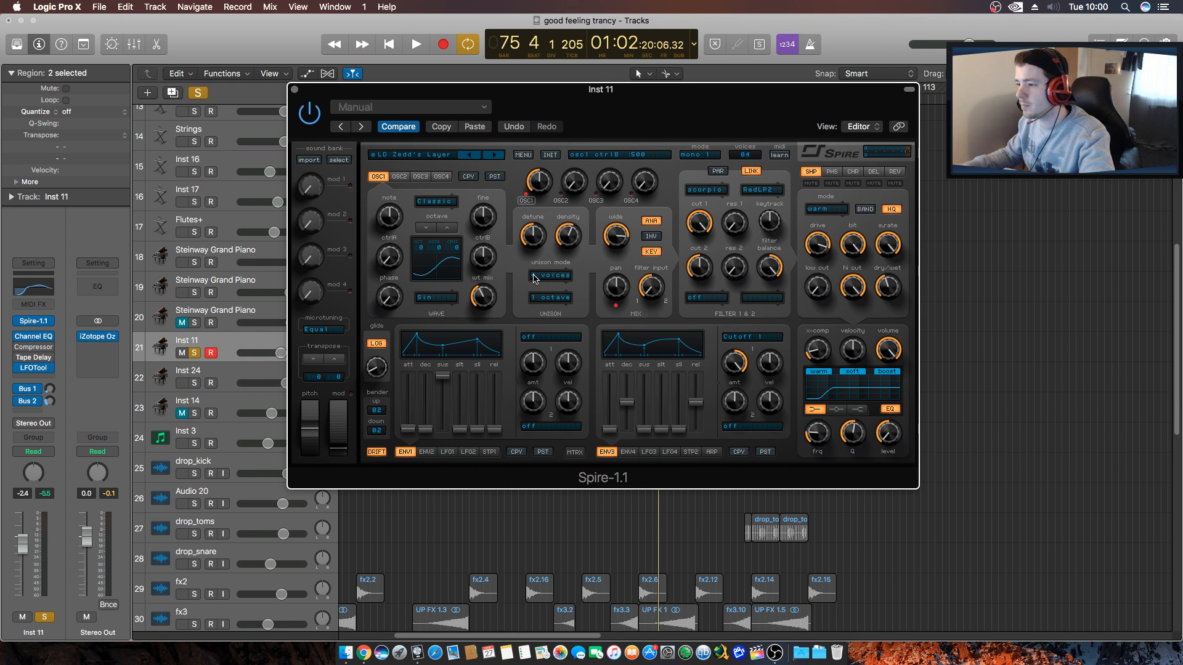
# Raise oscillator 2's mix level in the Spire patch and compare the OSC1 and OSC2 settings around a playback of the drop.
pyautogui.moveTo(561, 97); pyautogui.dragTo(653, 97)
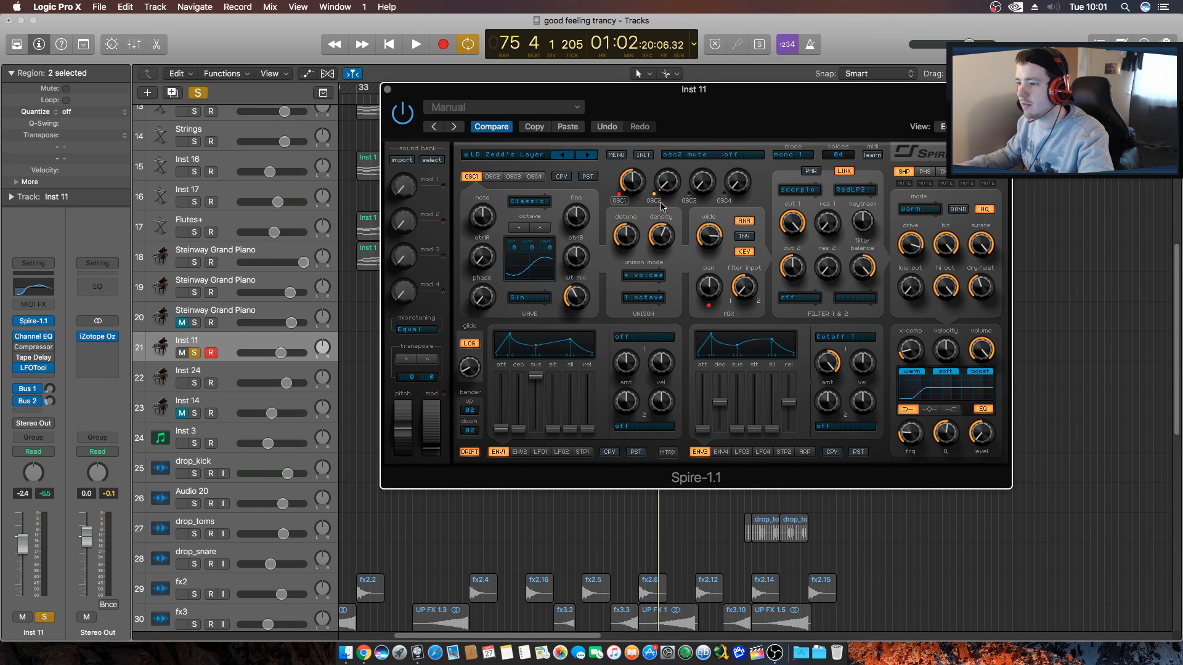
pyautogui.press('space')
pyautogui.click(495, 176)
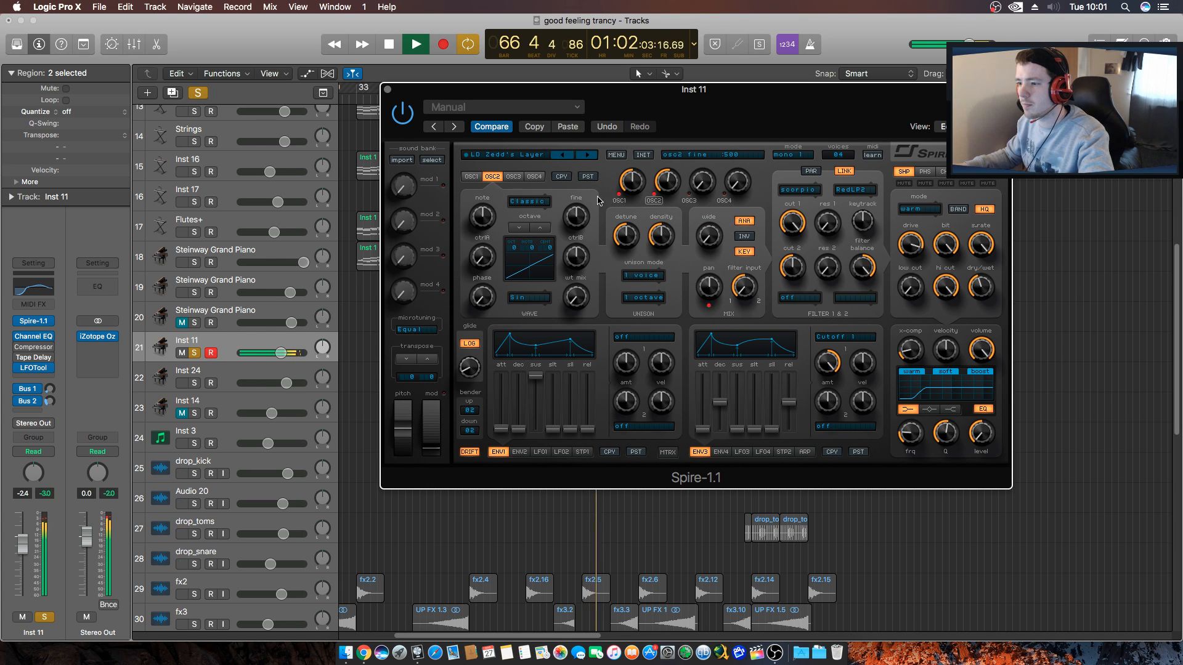
pyautogui.click(481, 178)
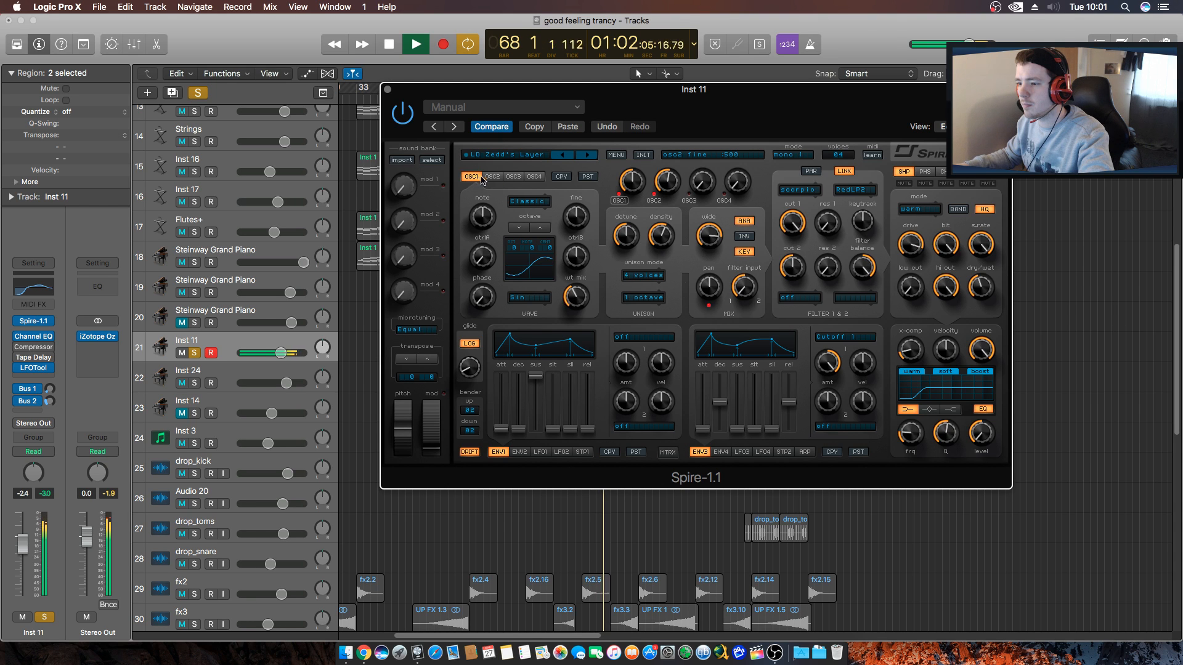
pyautogui.click(492, 176)
pyautogui.press('space')
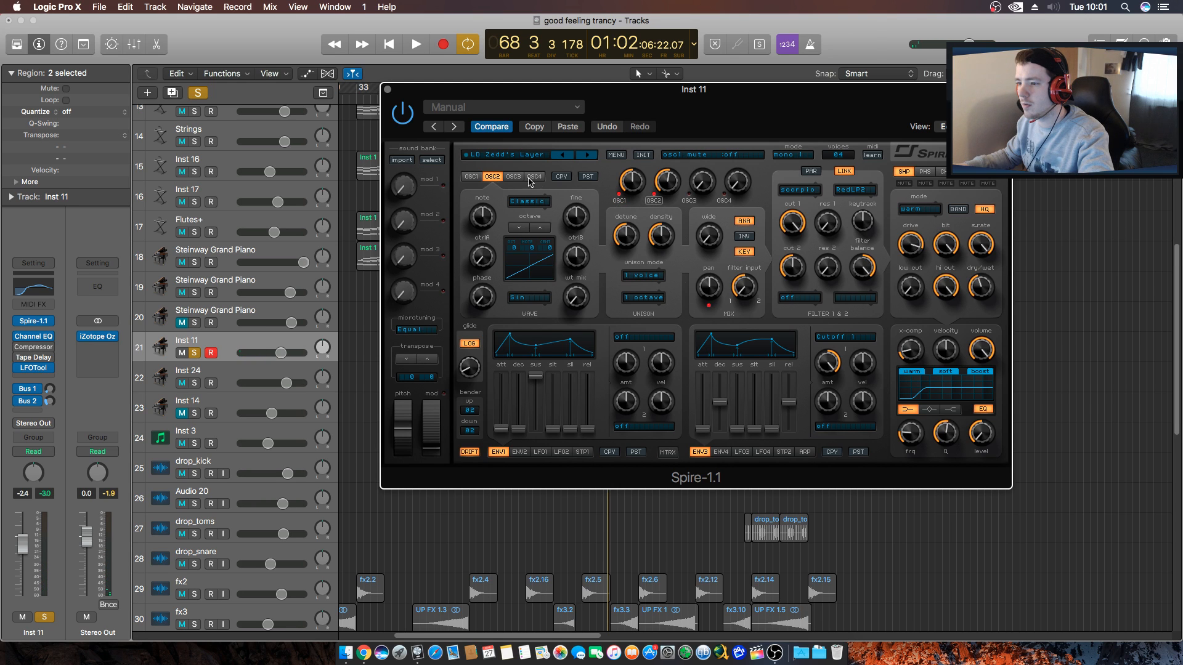
pyautogui.click(483, 177)
pyautogui.click(492, 177)
pyautogui.click(480, 178)
pyautogui.click(490, 180)
# Try the Noise type for oscillator 2 and lower its mix level to 161 while auditioning the drop.
pyautogui.click(539, 206)
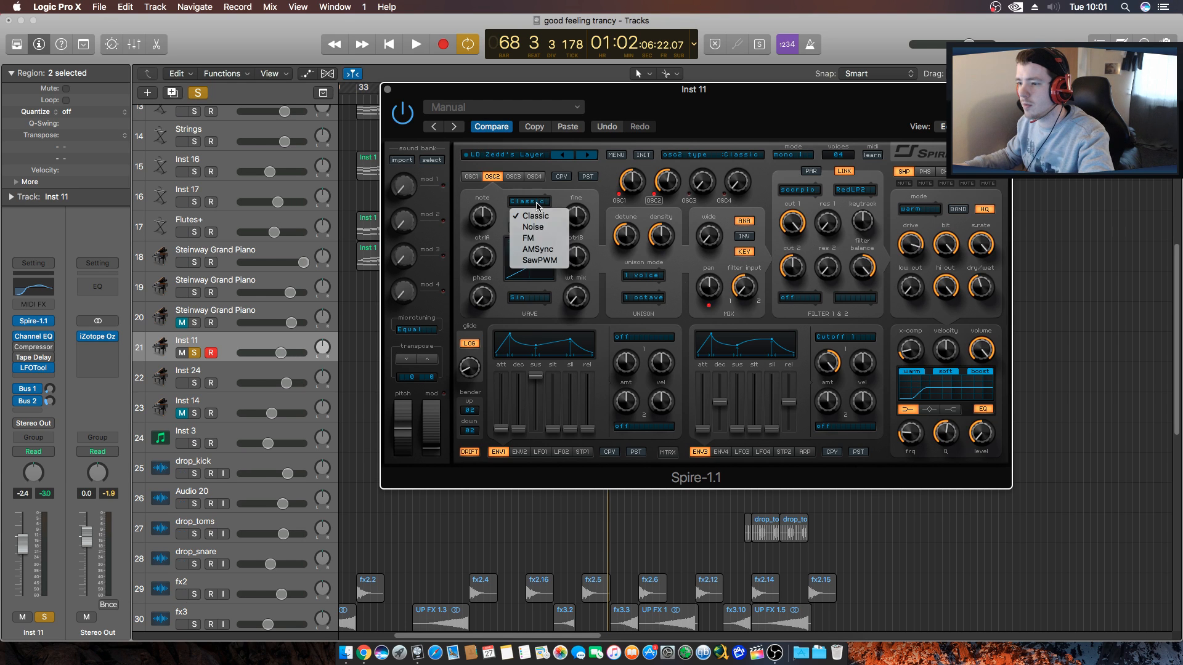
pyautogui.click(541, 227)
pyautogui.press('space')
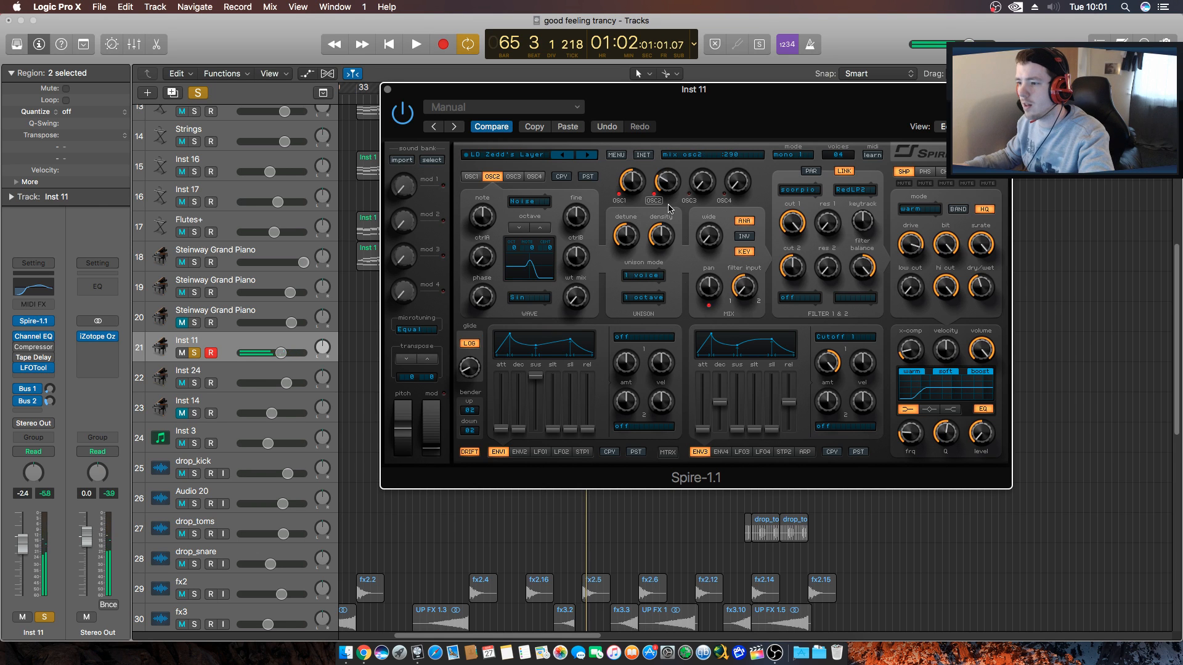
pyautogui.press('space')
pyautogui.moveTo(668, 185); pyautogui.dragTo(667, 201)
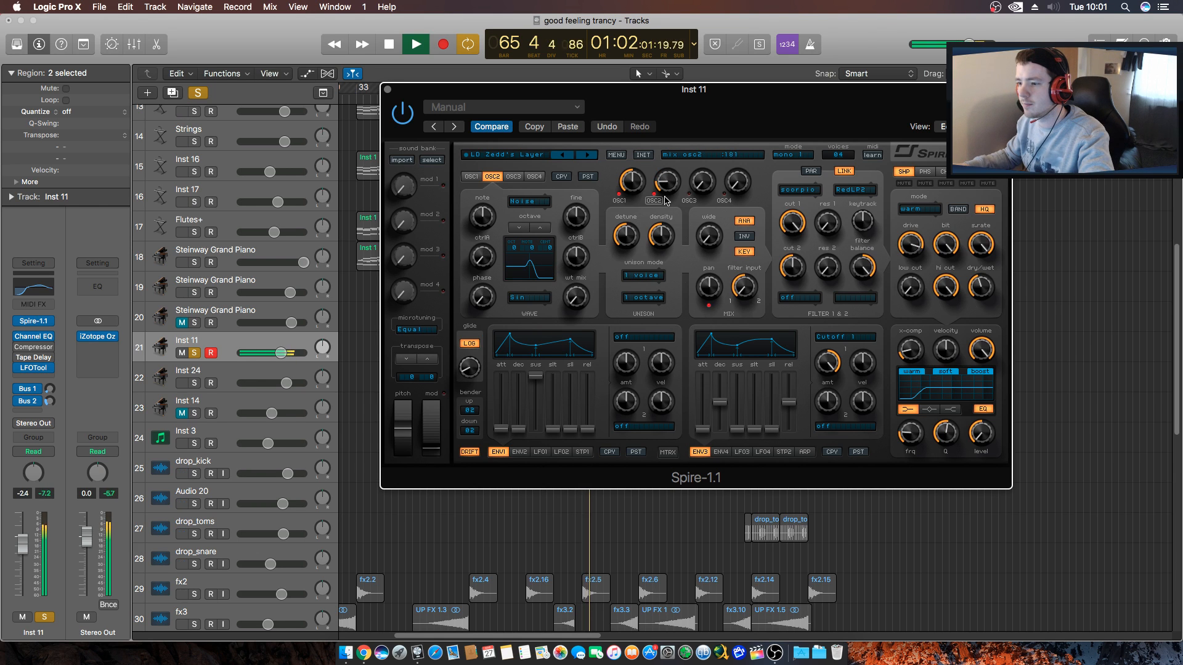
pyautogui.press('space')
# Set oscillator 2's waveform to Organ 2 and audition the drop briefly.
pyautogui.click(529, 298)
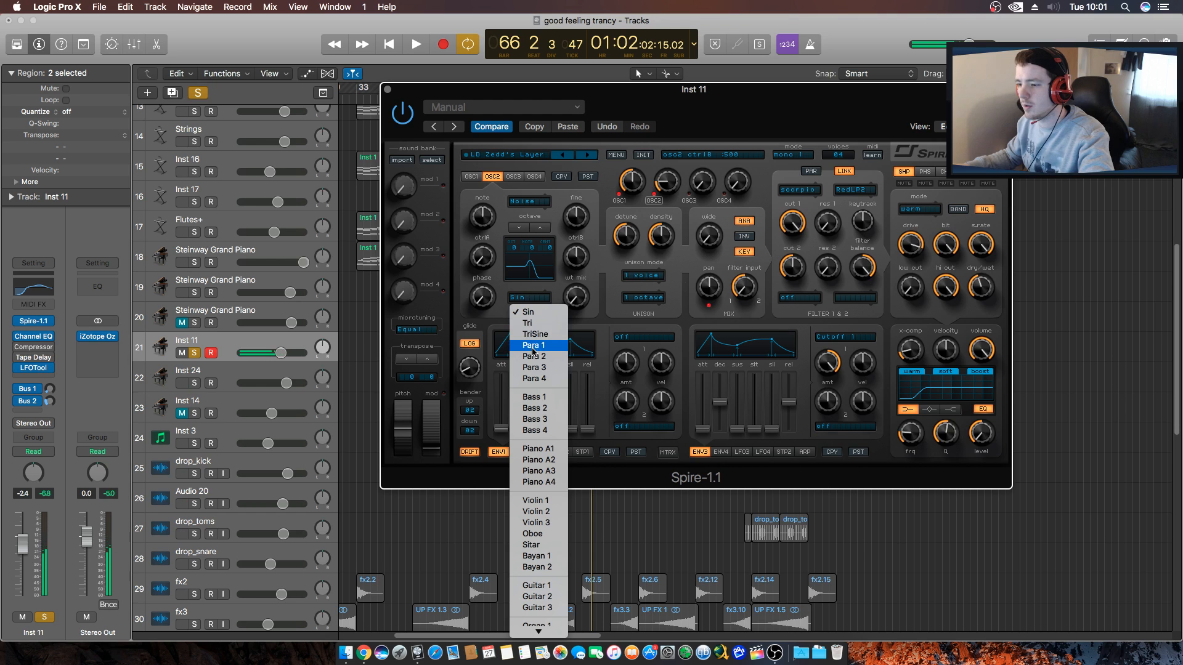
pyautogui.scroll(-5, 554, 499)
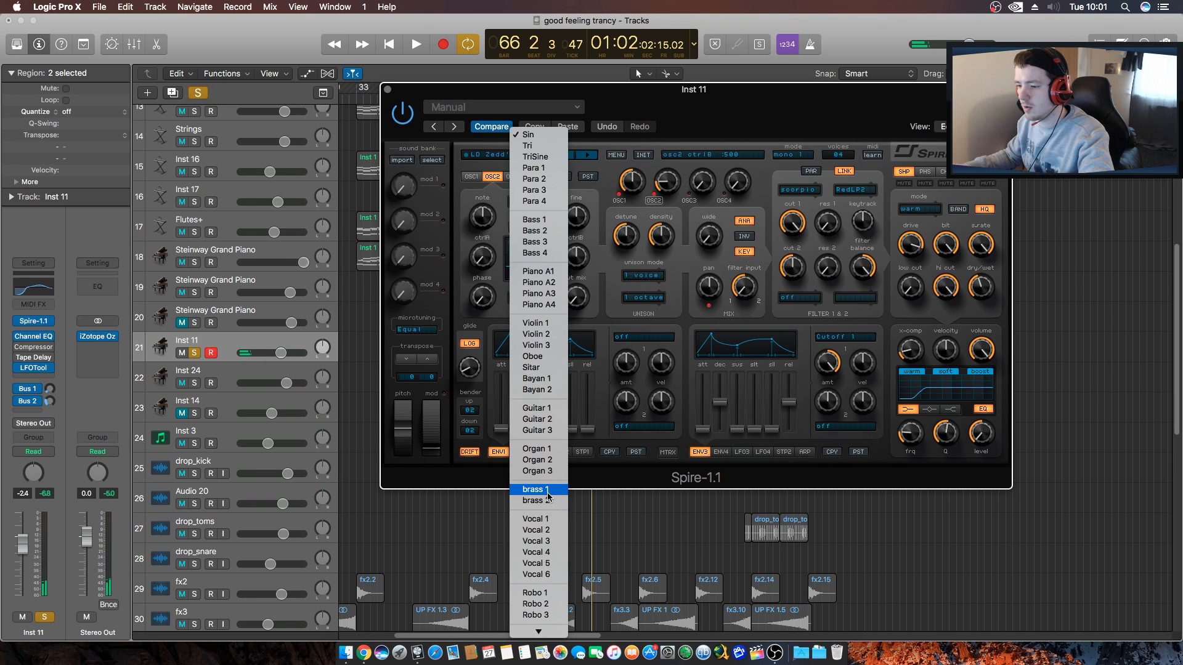
pyautogui.scroll(-3, 547, 496)
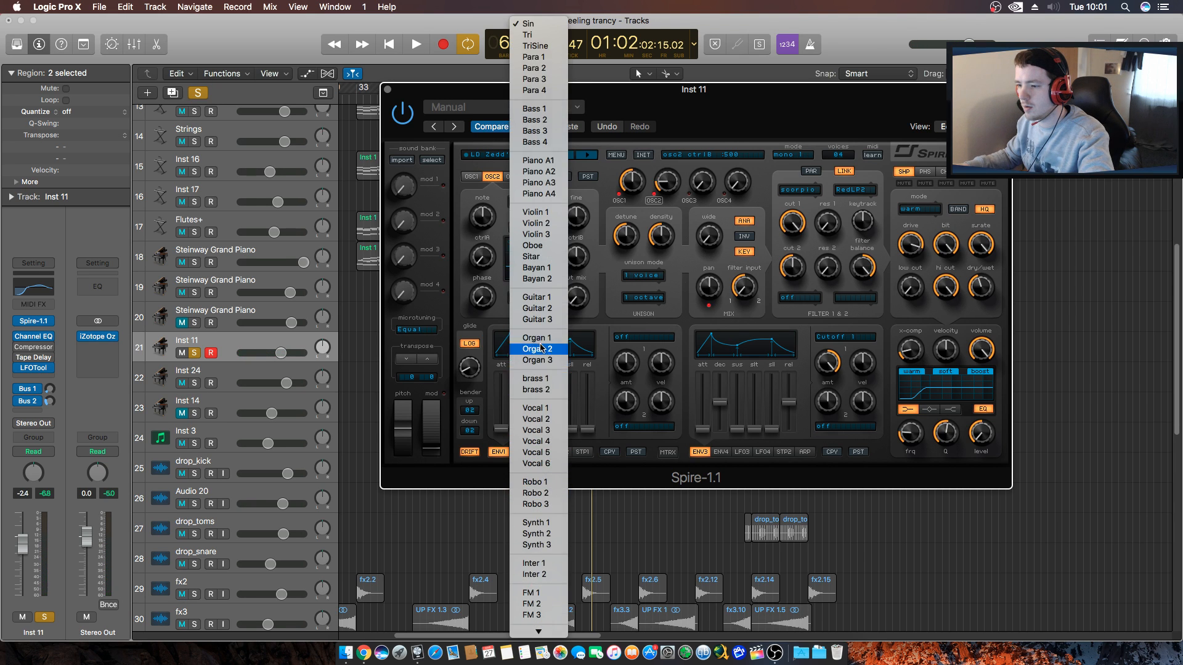
pyautogui.click(554, 354)
pyautogui.press('space')
pyautogui.press('space')
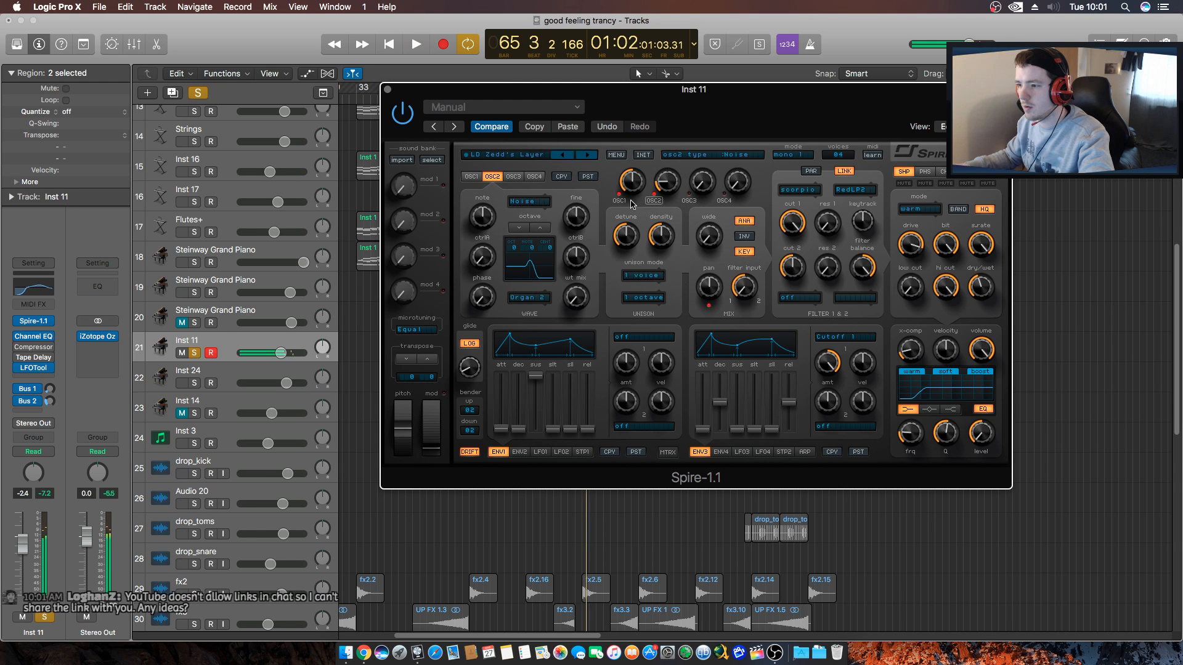
# Mute oscillator 1 and set oscillator 2's type to Classic, then restart playback.
pyautogui.click(619, 202)
pyautogui.press('space')
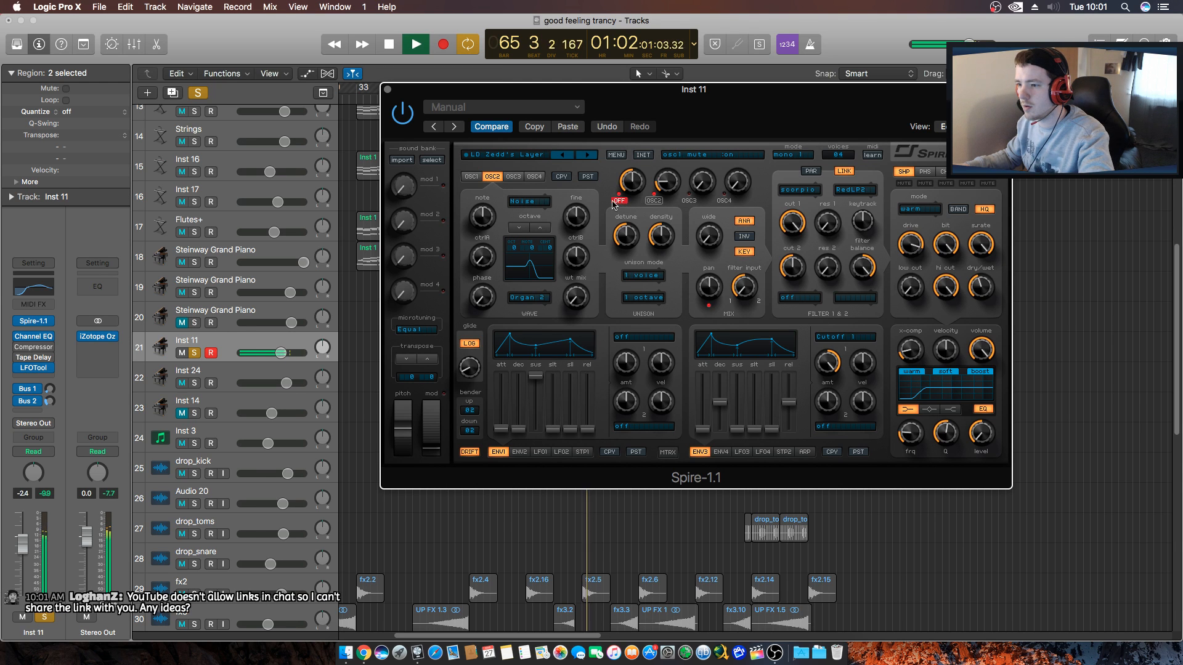
pyautogui.press('space')
pyautogui.click(525, 212)
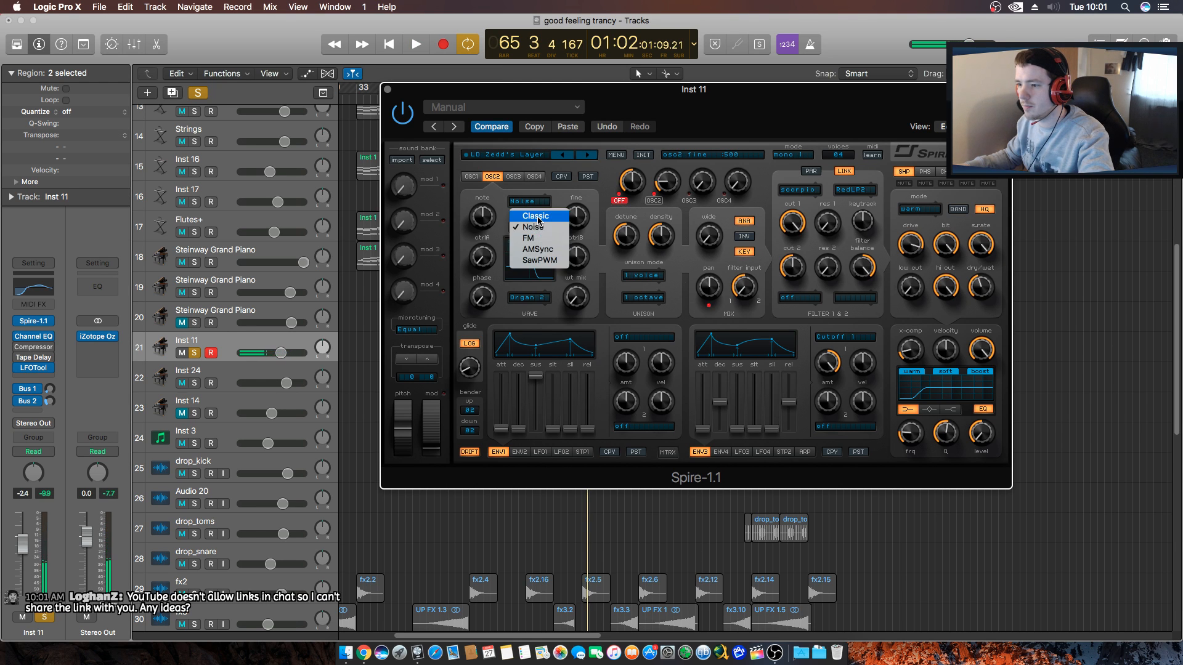
pyautogui.click(527, 214)
pyautogui.press('space')
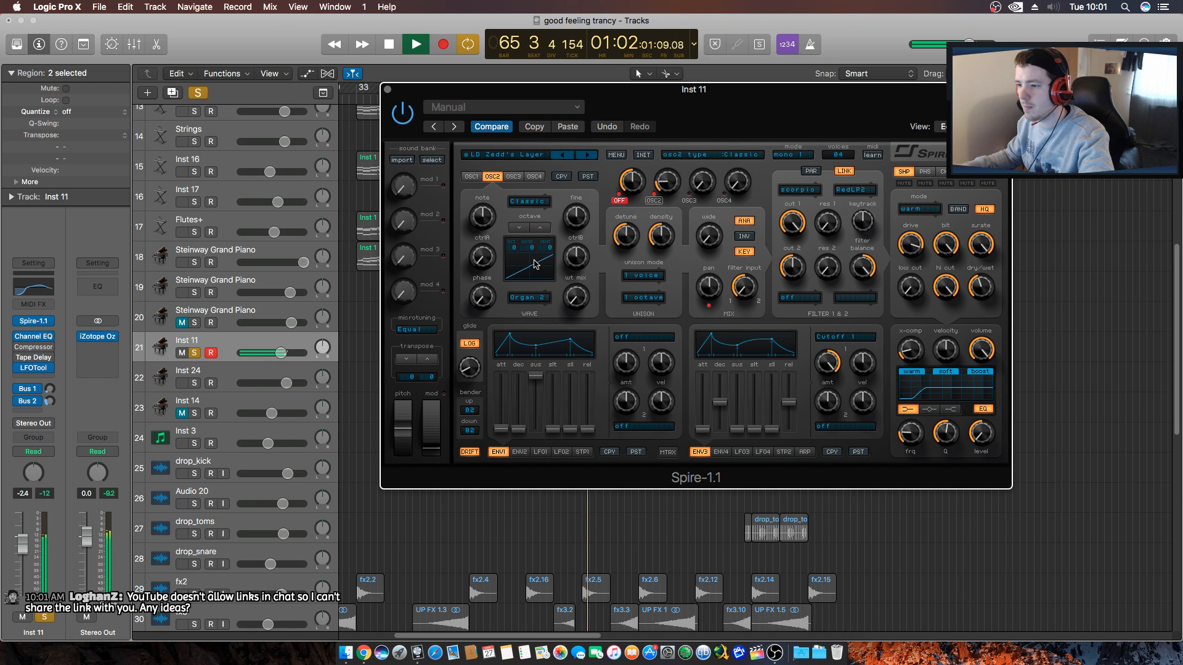
# Set oscillator 2's detune to 1000 and ctrlB to 795, adjust its ctrlA and wt mix, and set the patch to 06 voices.
pyautogui.moveTo(487, 258); pyautogui.dragTo(486, 222)
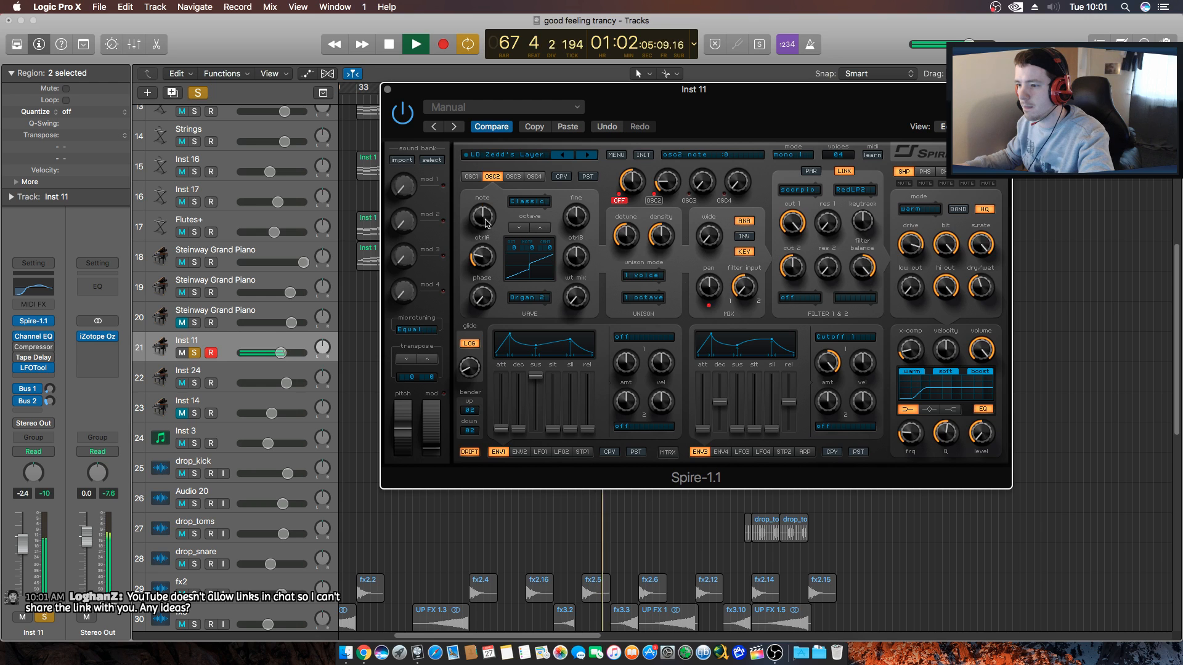
pyautogui.moveTo(627, 239); pyautogui.dragTo(626, 161)
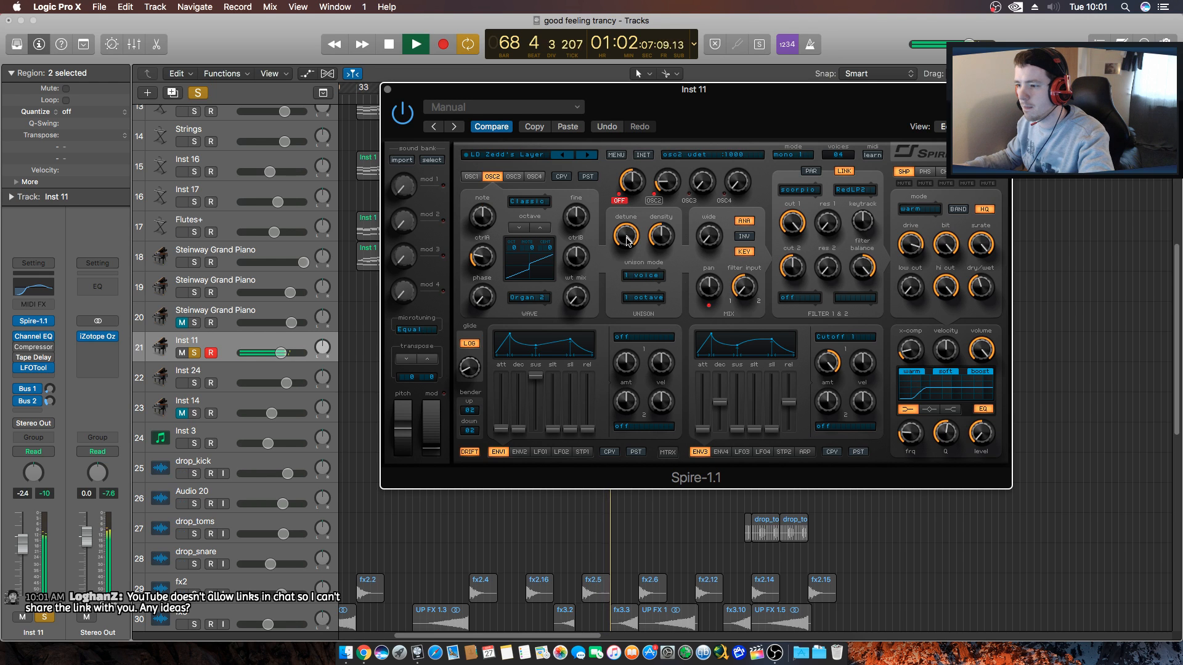
pyautogui.click(837, 156)
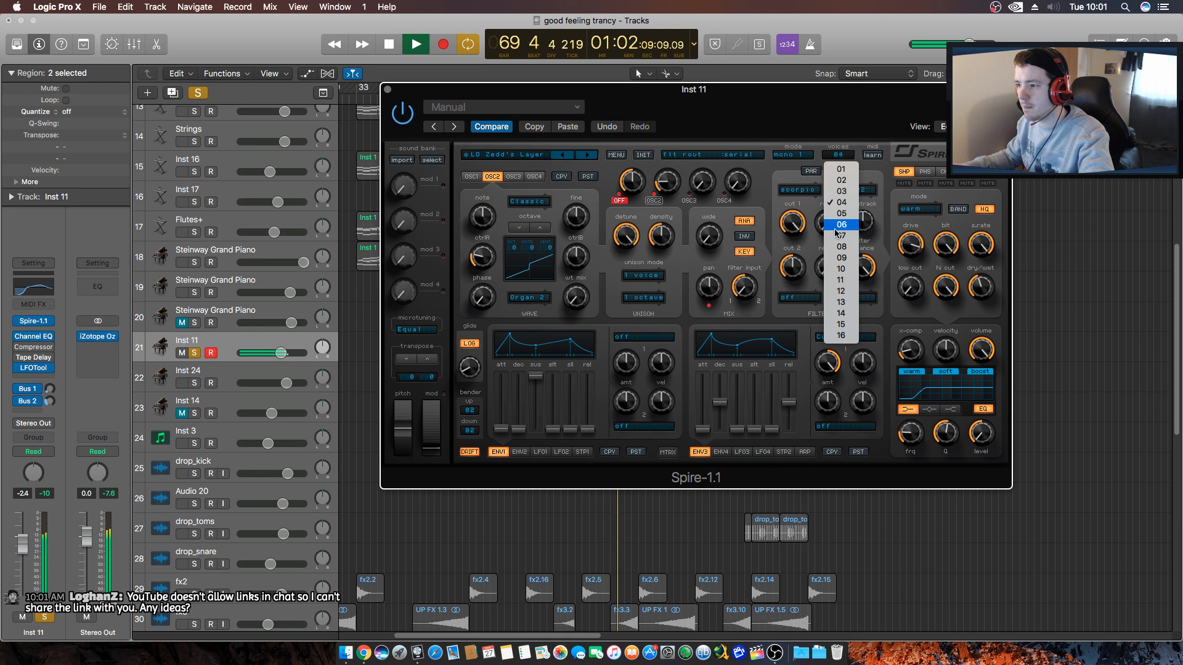
pyautogui.click(824, 262)
pyautogui.moveTo(575, 297); pyautogui.dragTo(577, 222)
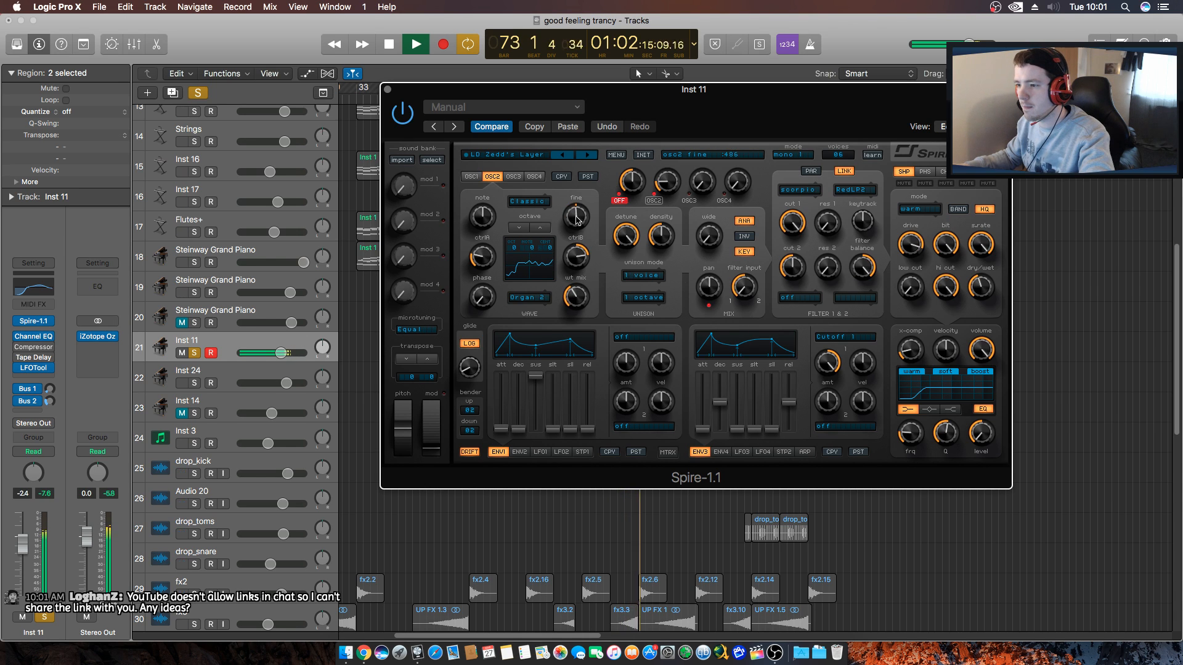
# Set oscillator 2's unison mode to 2 voices and 2 octave, then stop playback.
pyautogui.click(640, 276)
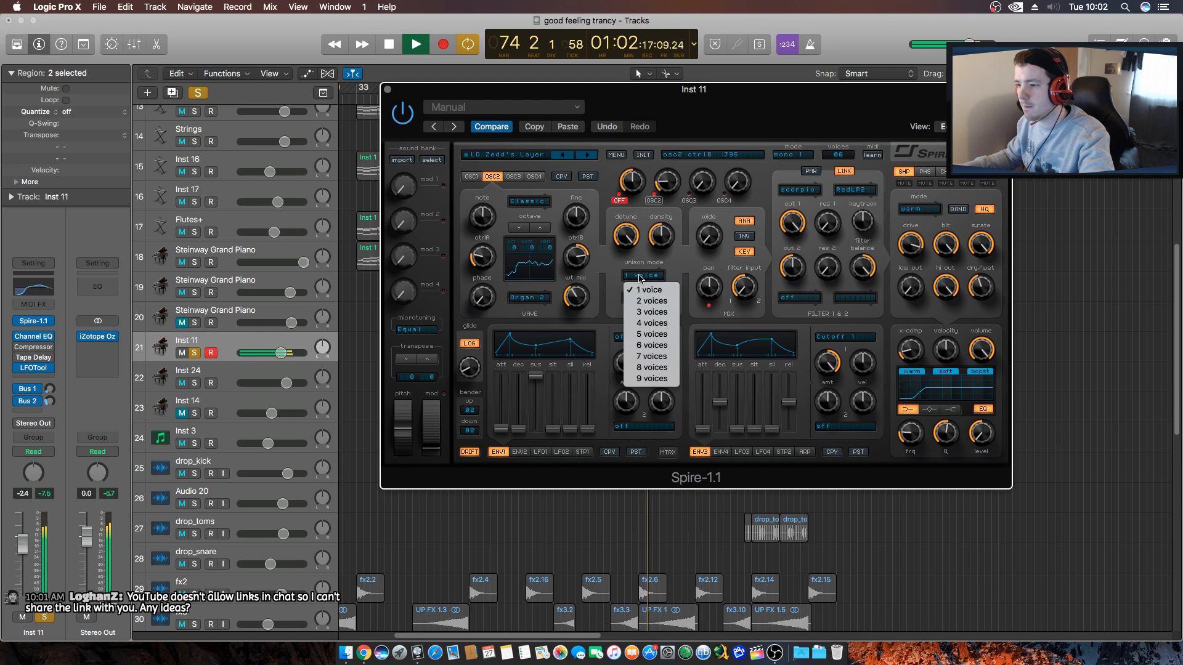
pyautogui.click(652, 300)
pyautogui.click(644, 297)
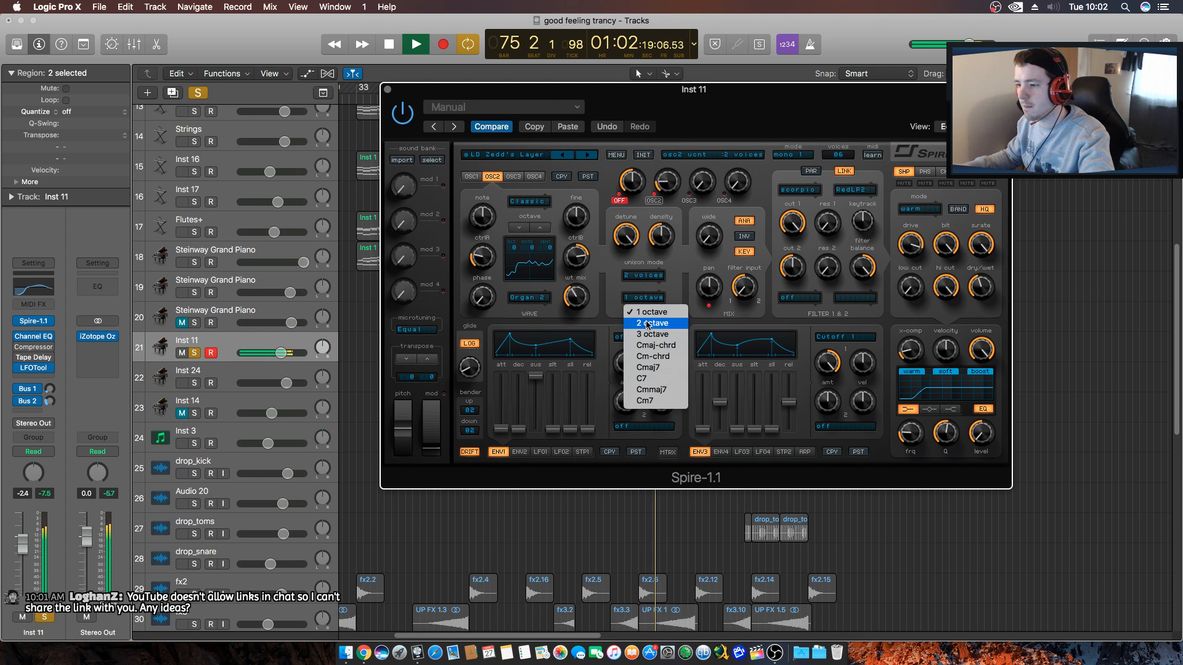
pyautogui.click(647, 324)
pyautogui.press('space')
# Audition oscillator 2's unison at 1 voice, lower its detune and return it to 2 voices.
pyautogui.click(652, 276)
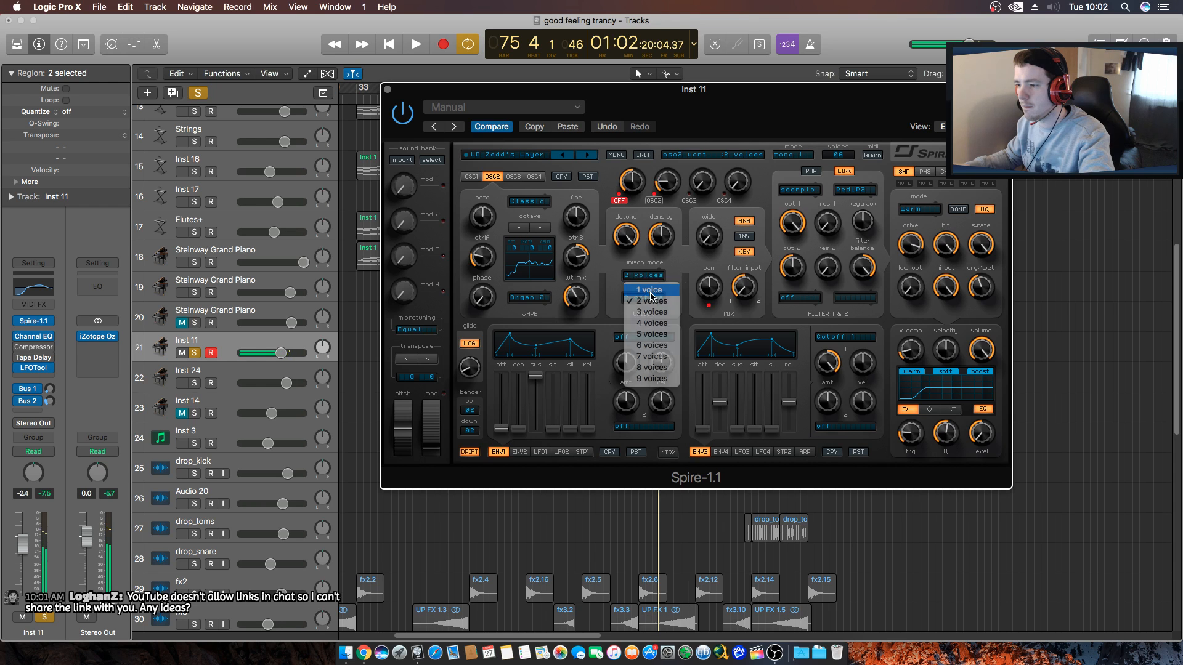
pyautogui.click(651, 292)
pyautogui.press('space')
pyautogui.click(642, 276)
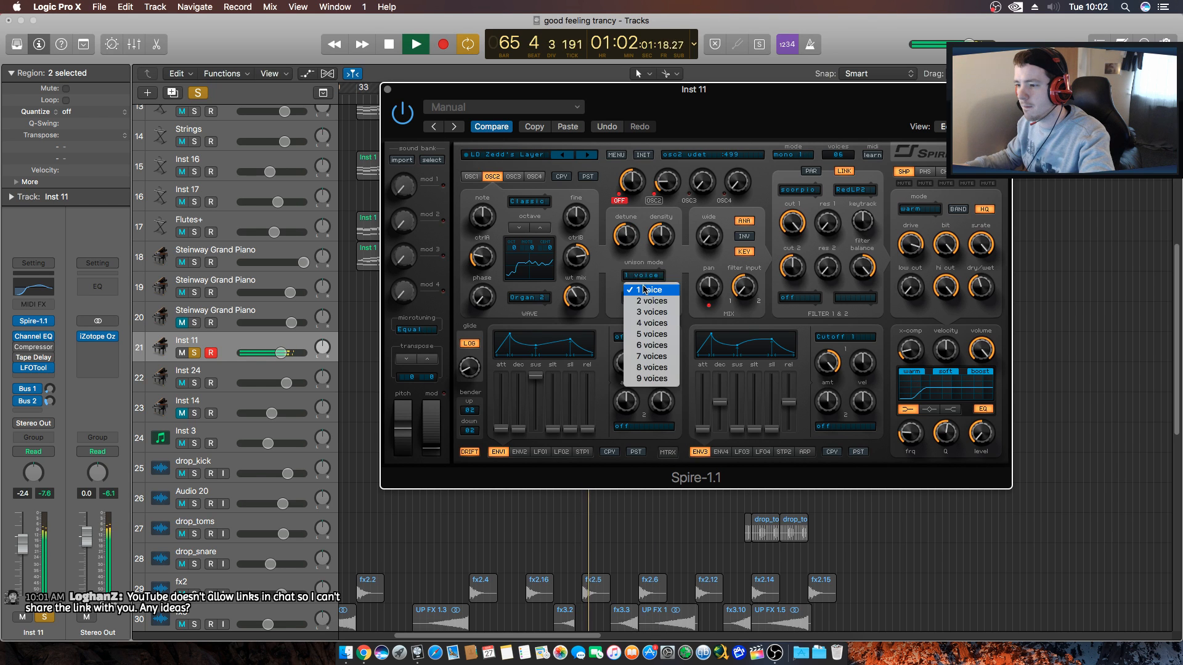
pyautogui.click(646, 301)
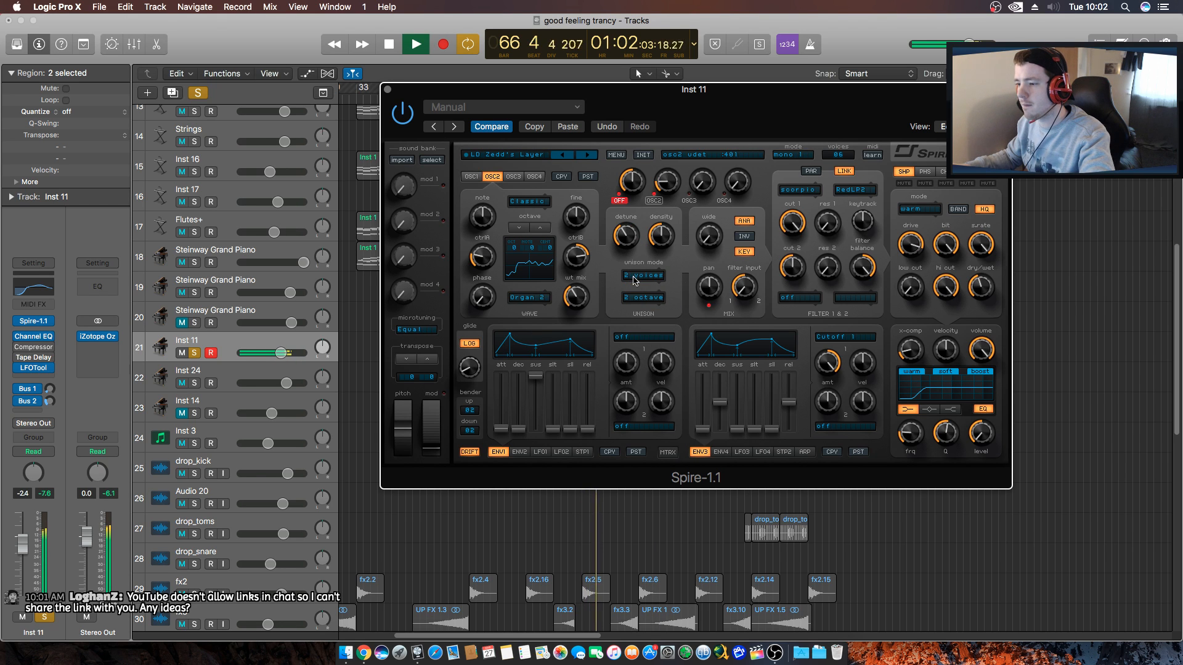
# Turn oscillator 1 back on and compare the sound with oscillator 2 muted and unmuted.
pyautogui.click(620, 201)
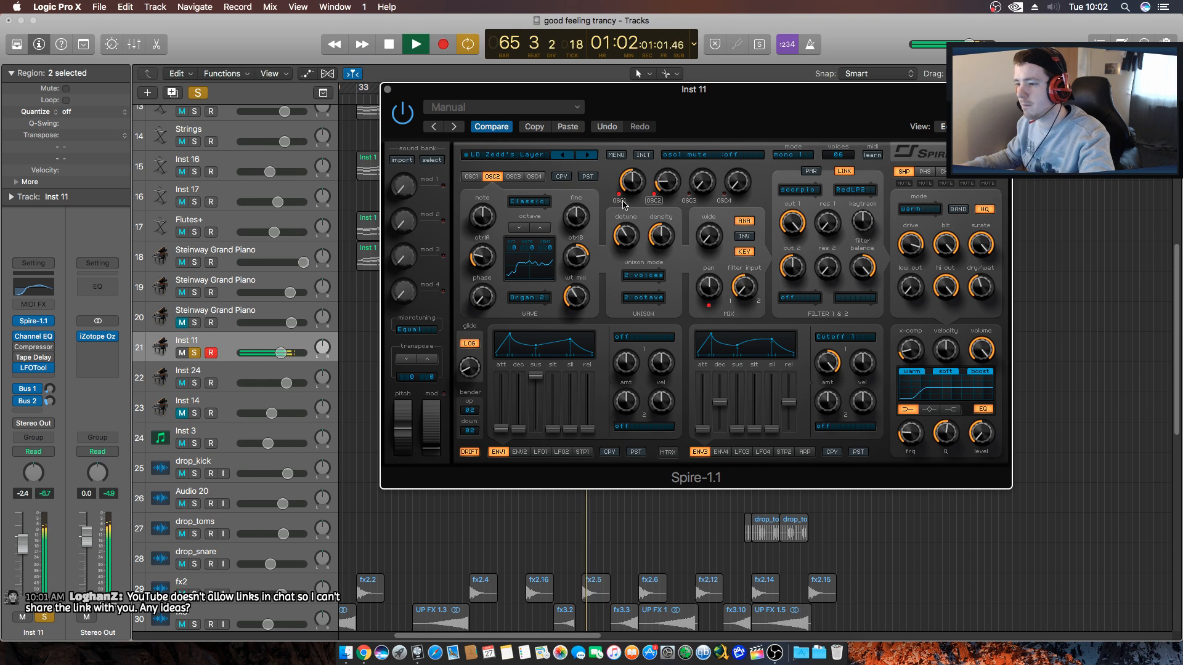
pyautogui.click(654, 201)
pyautogui.click(655, 201)
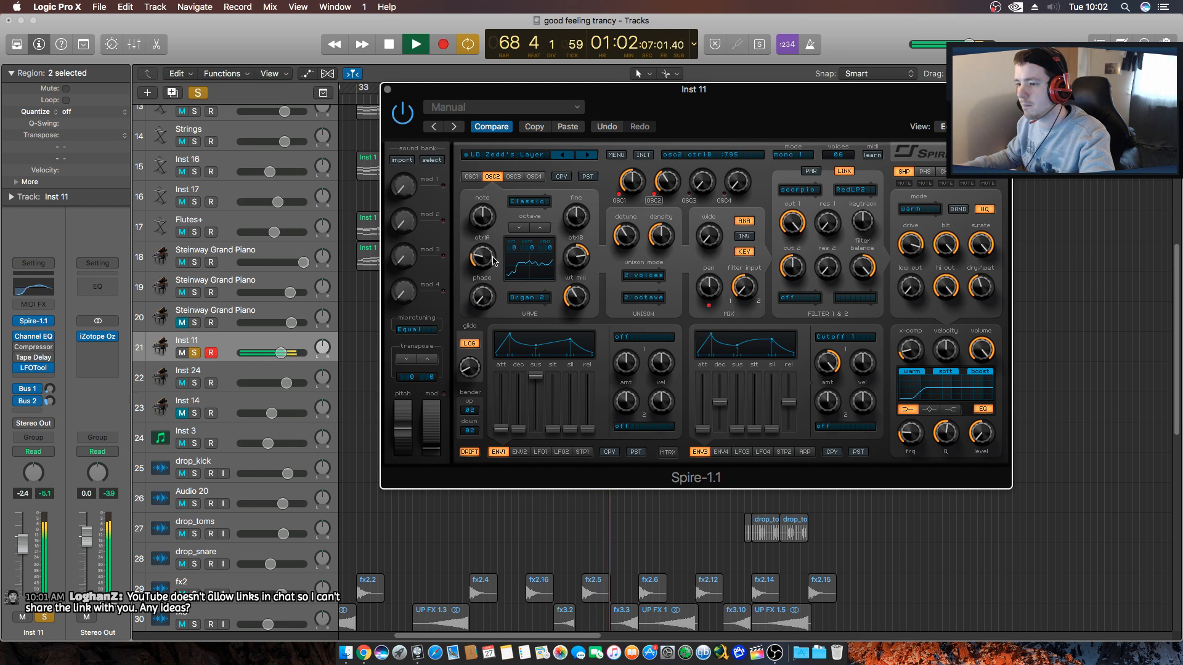
# Adjust oscillator 2's fine tuning to -1, raise its phase and set its waveform to Piano A1, then stop playback.
pyautogui.moveTo(577, 220); pyautogui.dragTo(577, 223)
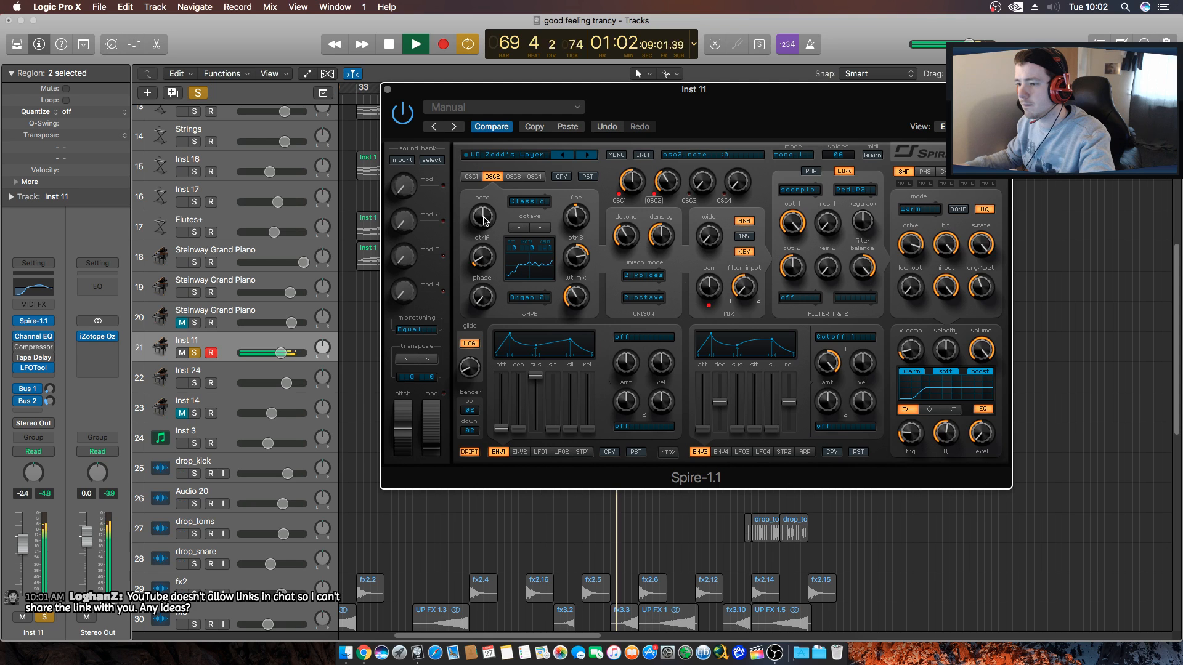
pyautogui.moveTo(483, 218)
pyautogui.mouseDown()
pyautogui.moveTo(481, 231)
pyautogui.moveTo(485, 214)
pyautogui.mouseUp()
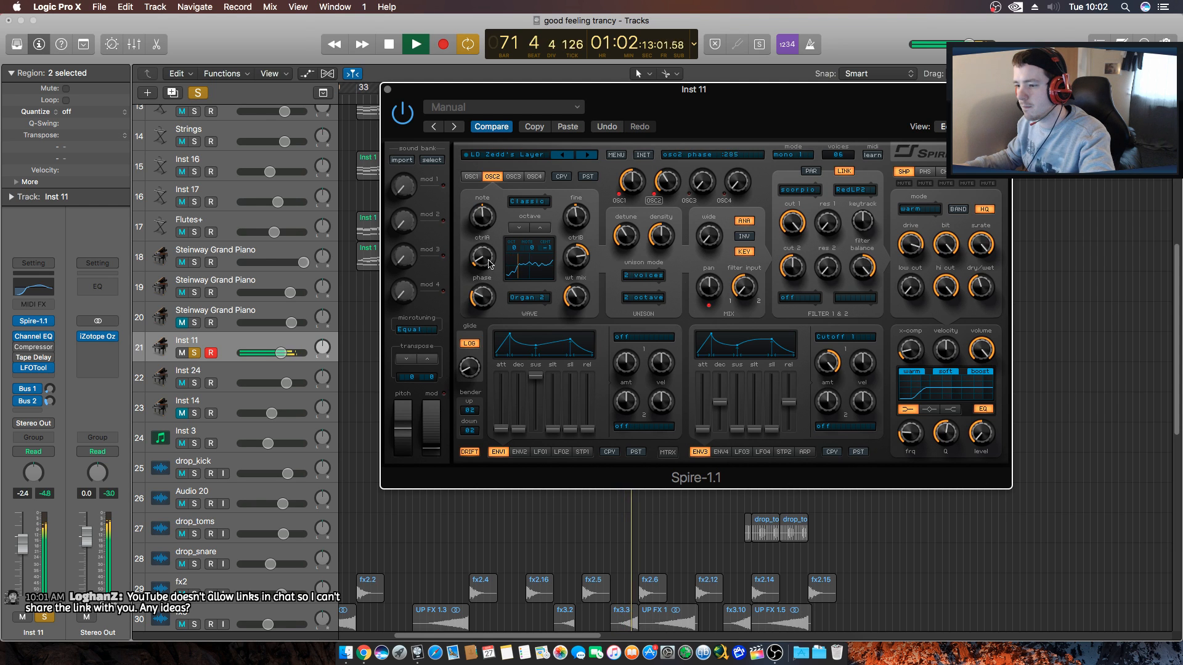
pyautogui.click(528, 297)
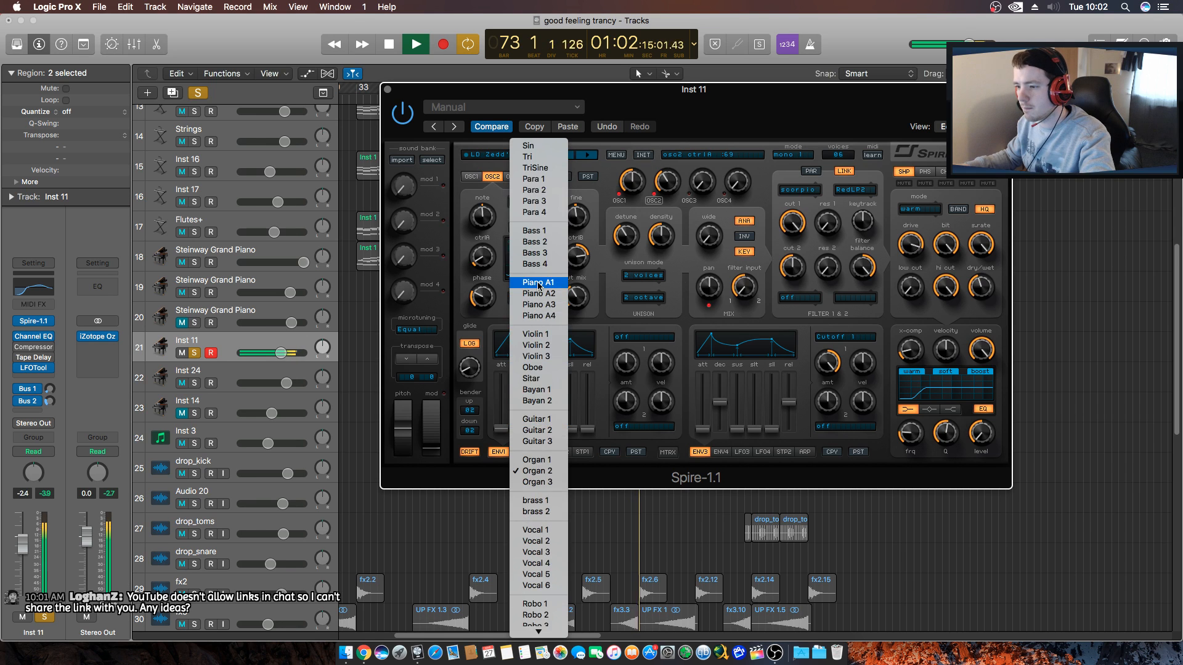
pyautogui.click(543, 296)
pyautogui.press('space')
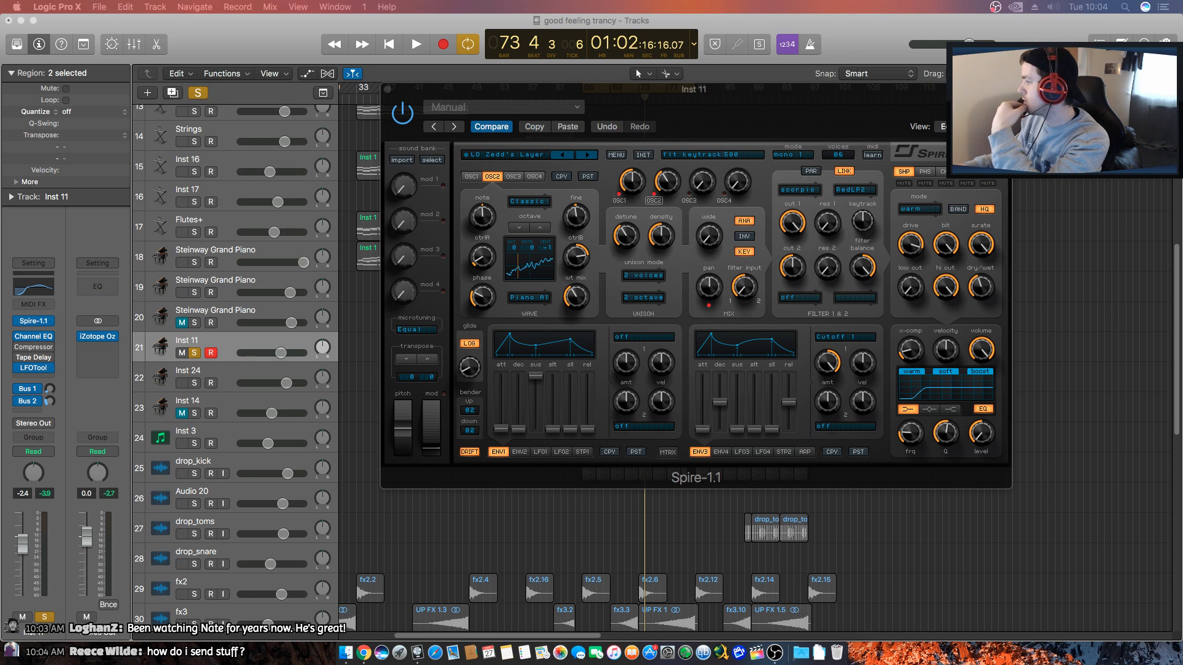
# In Finder, prefix the "voice plucked trance (2nd version)" ZIP archive's name with the sender's username, close its info and return to Logic Pro X.
pyautogui.moveTo(1182, 56); pyautogui.dragTo(937, 56)
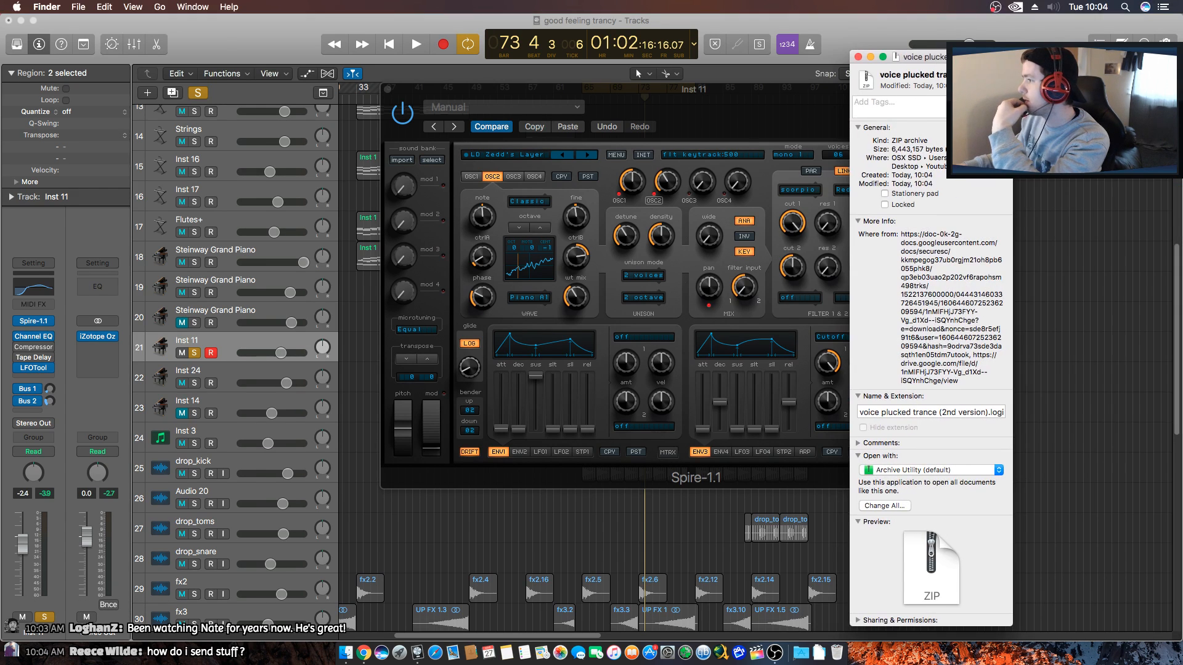
pyautogui.click(937, 413)
pyautogui.click(863, 413)
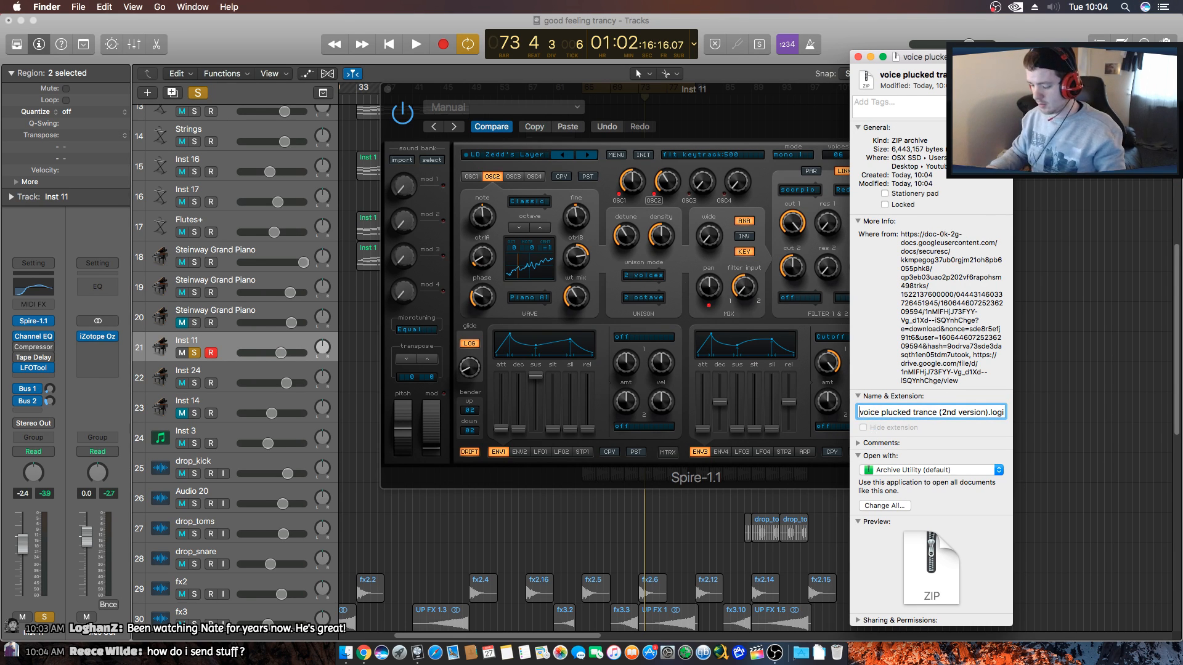
pyautogui.write('LOGHANZ')
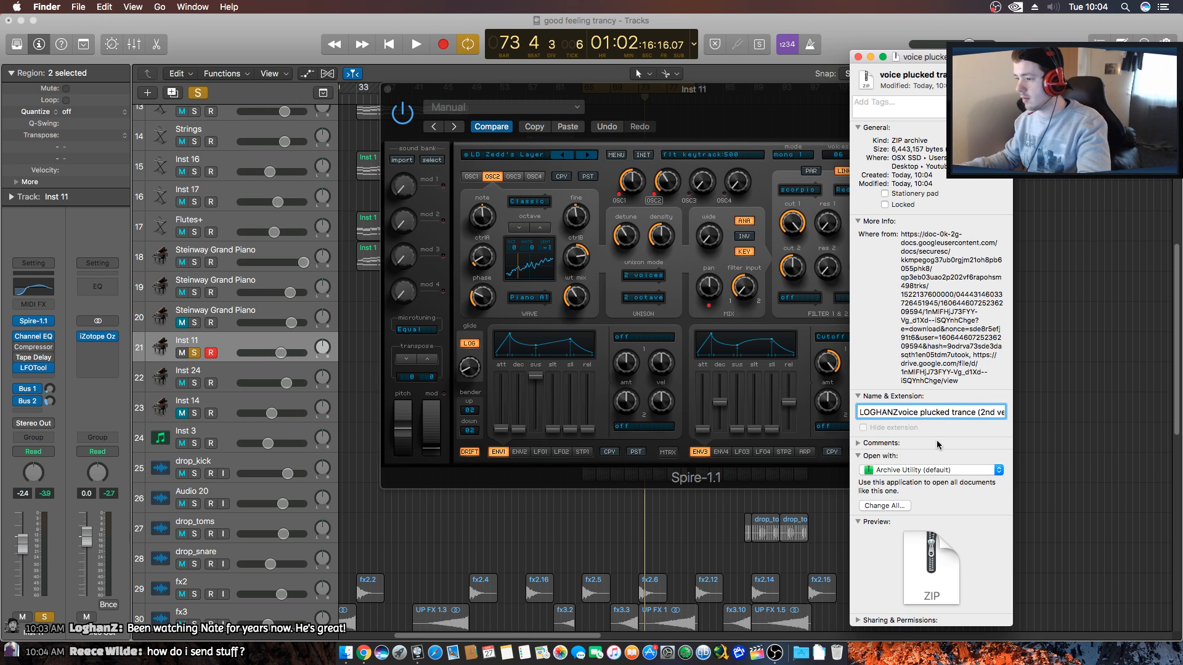
pyautogui.press('Return')
pyautogui.click(859, 57)
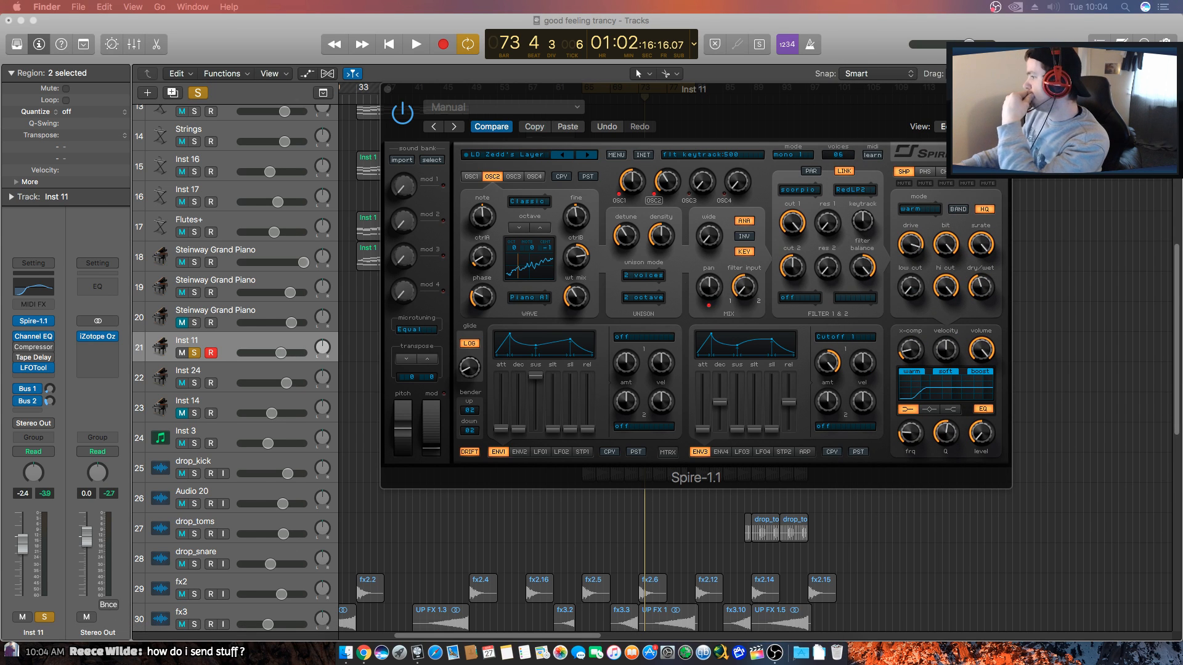
pyautogui.click(869, 43)
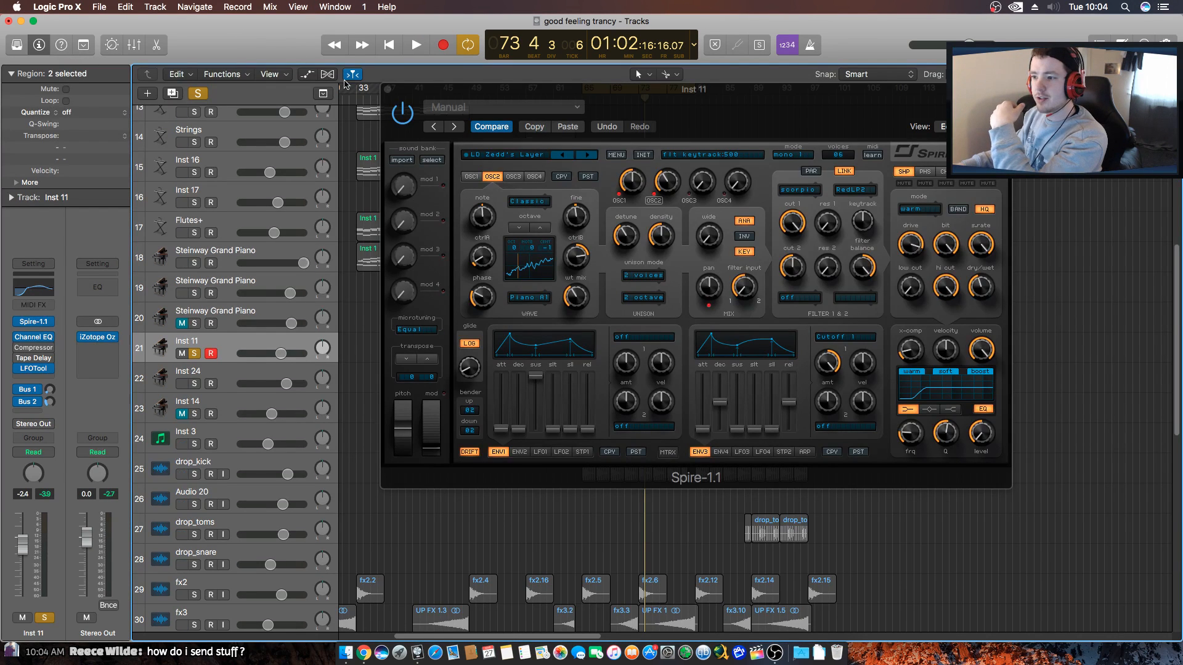
# Close the Spire instrument window and turn off solo on the Inst 11 track.
pyautogui.click(386, 89)
pyautogui.press('s')
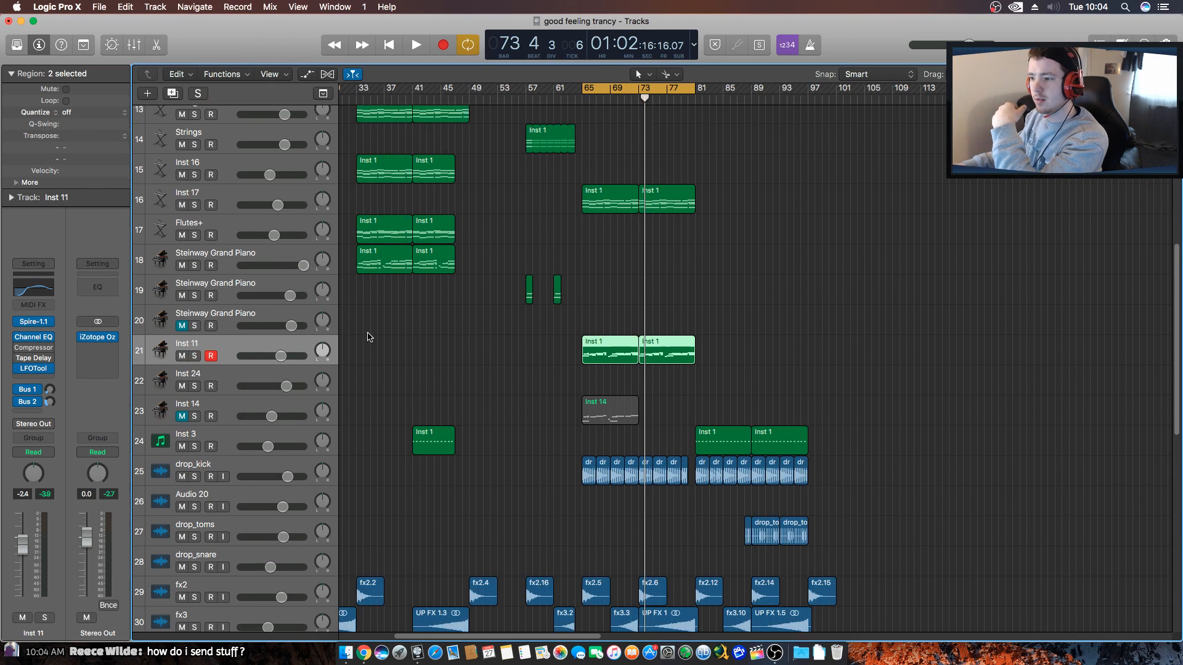
# Deselect the Inst 11 regions in the arrangement and quit Logic Pro X.
pyautogui.scroll(2, 370, 337)
pyautogui.click(100, 7)
pyautogui.click(120, 105)
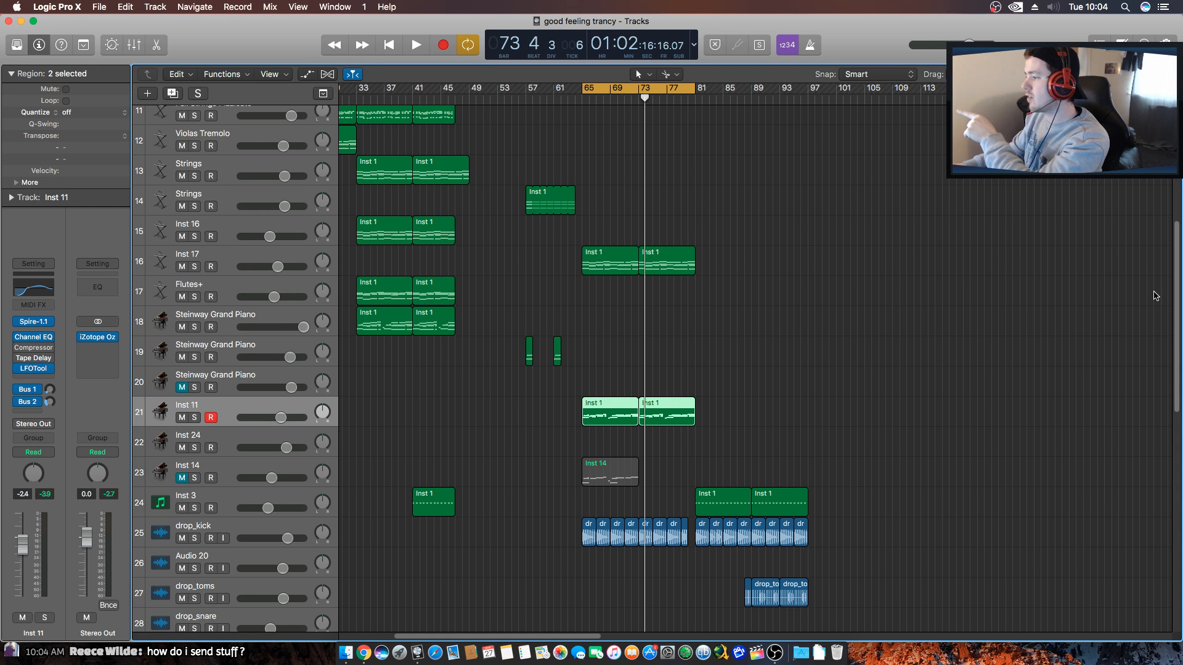
pyautogui.click(861, 222)
pyautogui.click(77, 7)
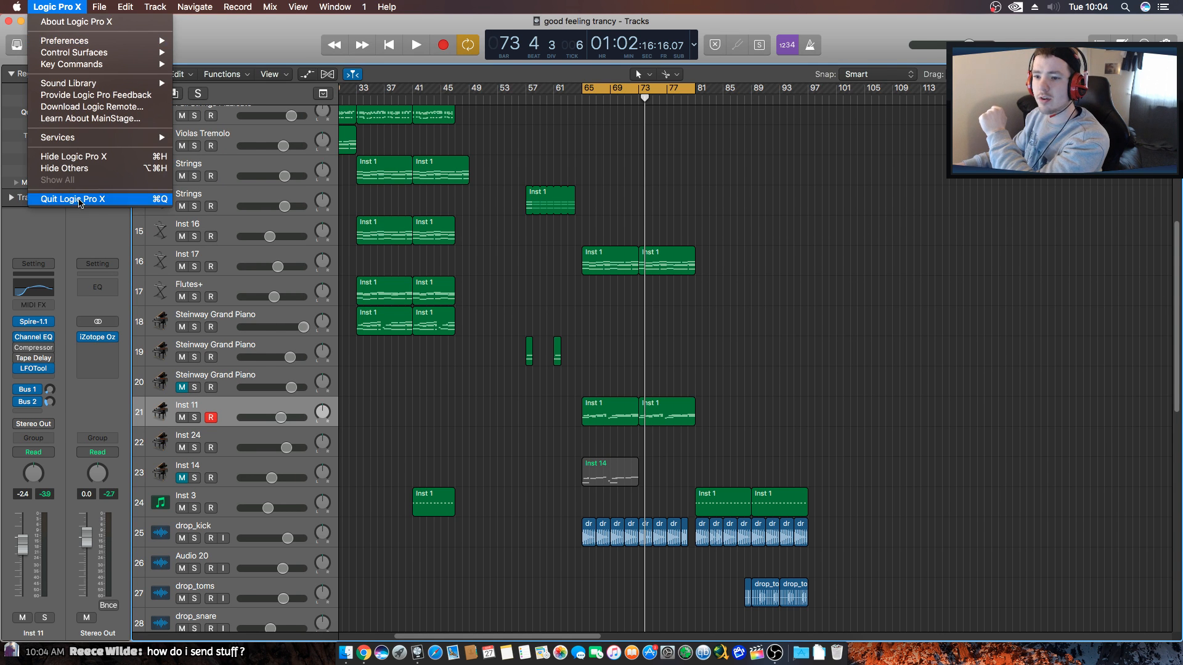
pyautogui.click(79, 201)
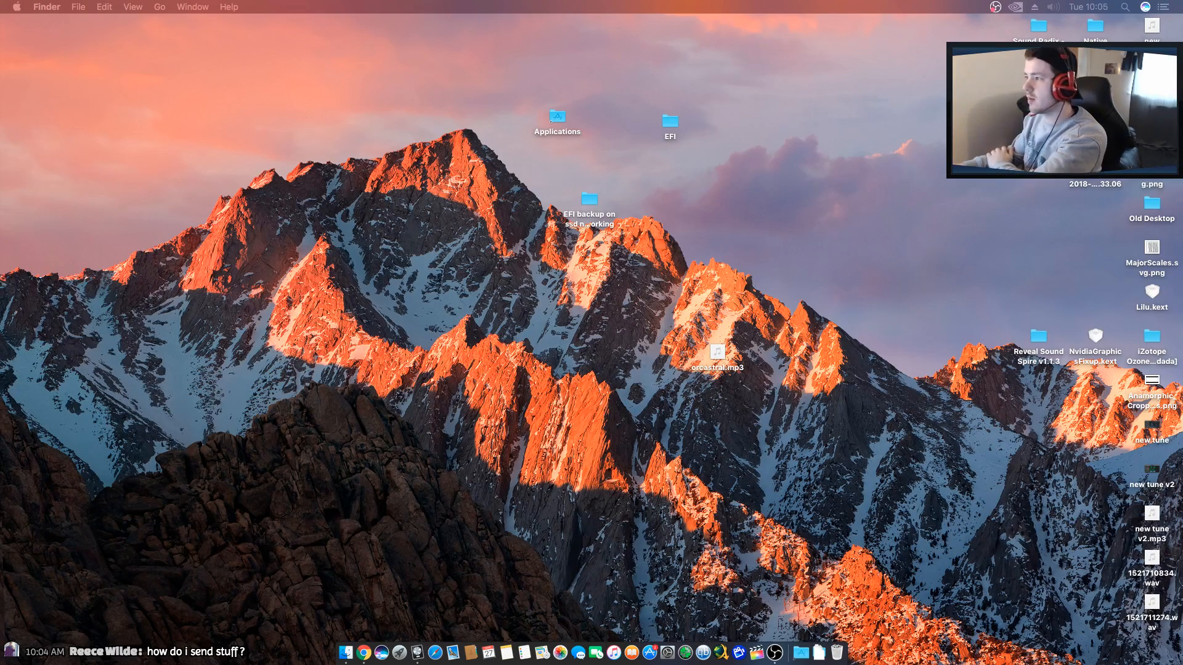
# Open the project "voice plucked trance (2nd version)" and play its arrangement from the start.
pyautogui.moveTo(1182, 28); pyautogui.dragTo(951, 14)
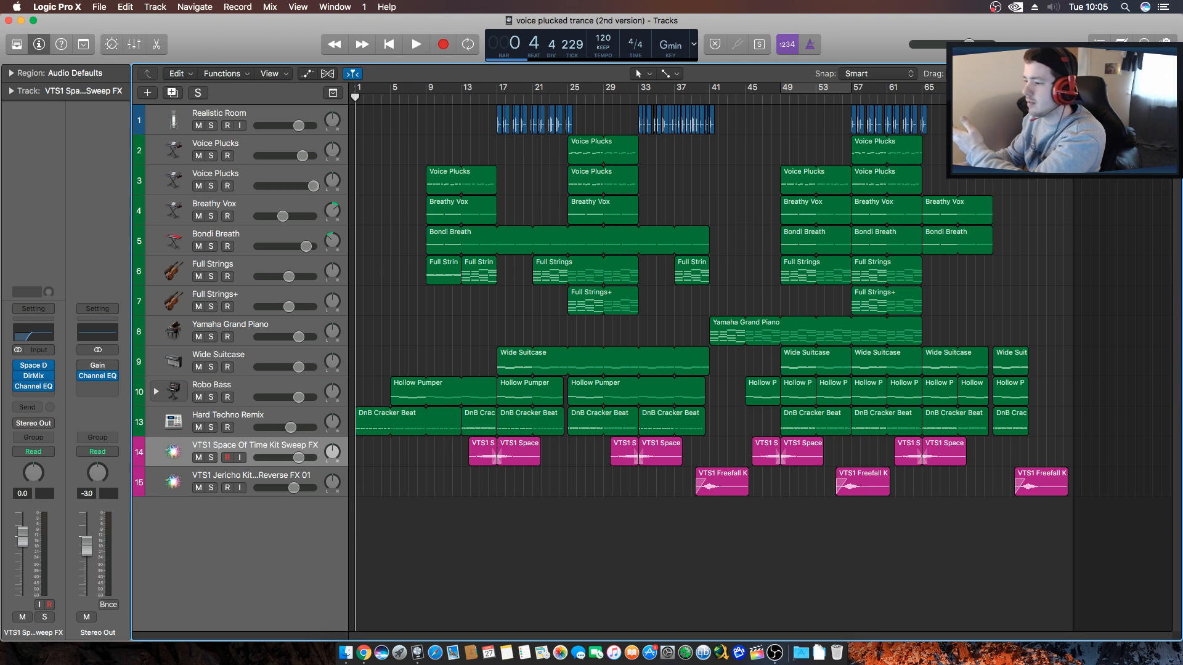
pyautogui.moveTo(1141, 74); pyautogui.dragTo(1143, 73)
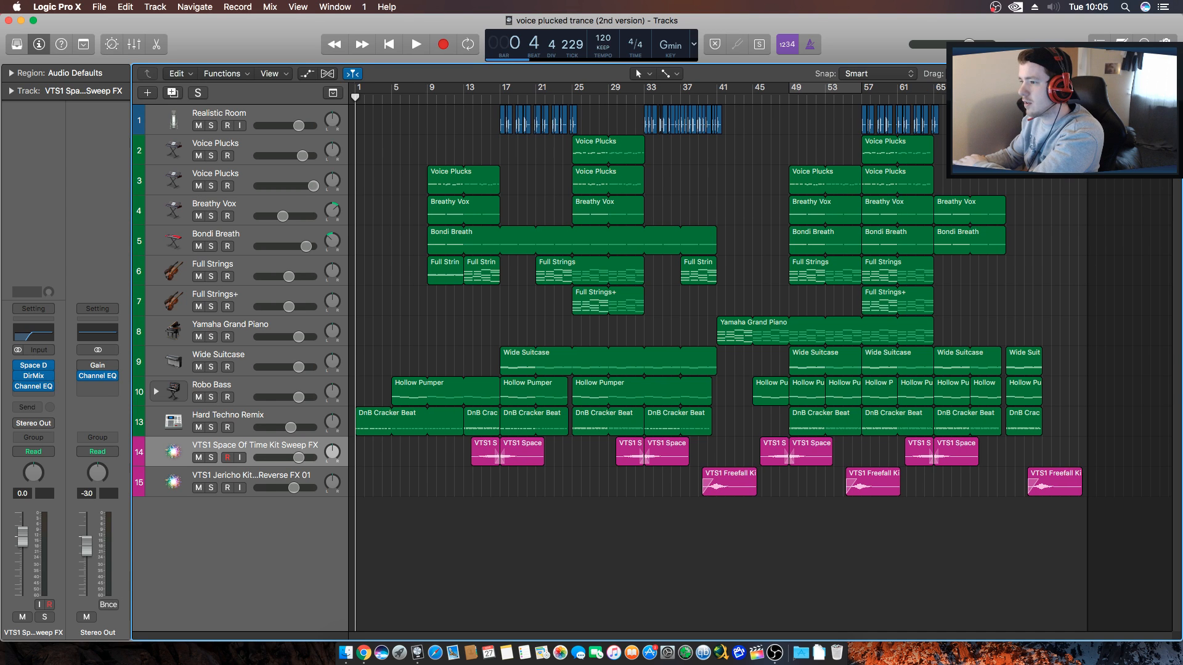
pyautogui.press('space')
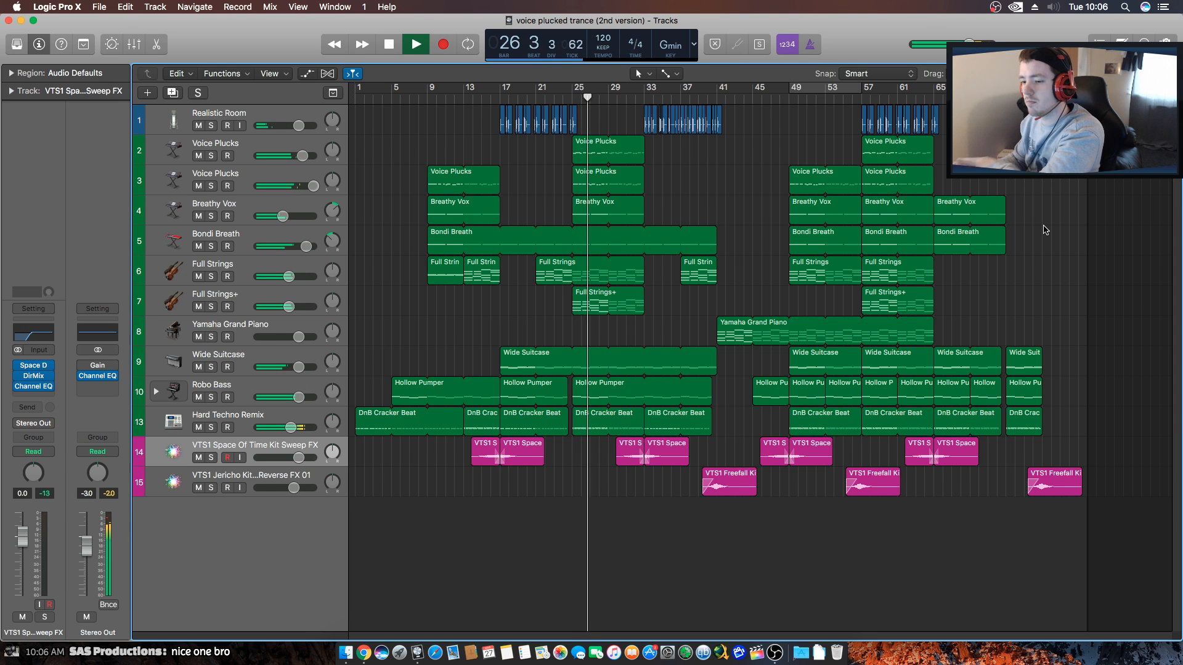
pyautogui.press('space')
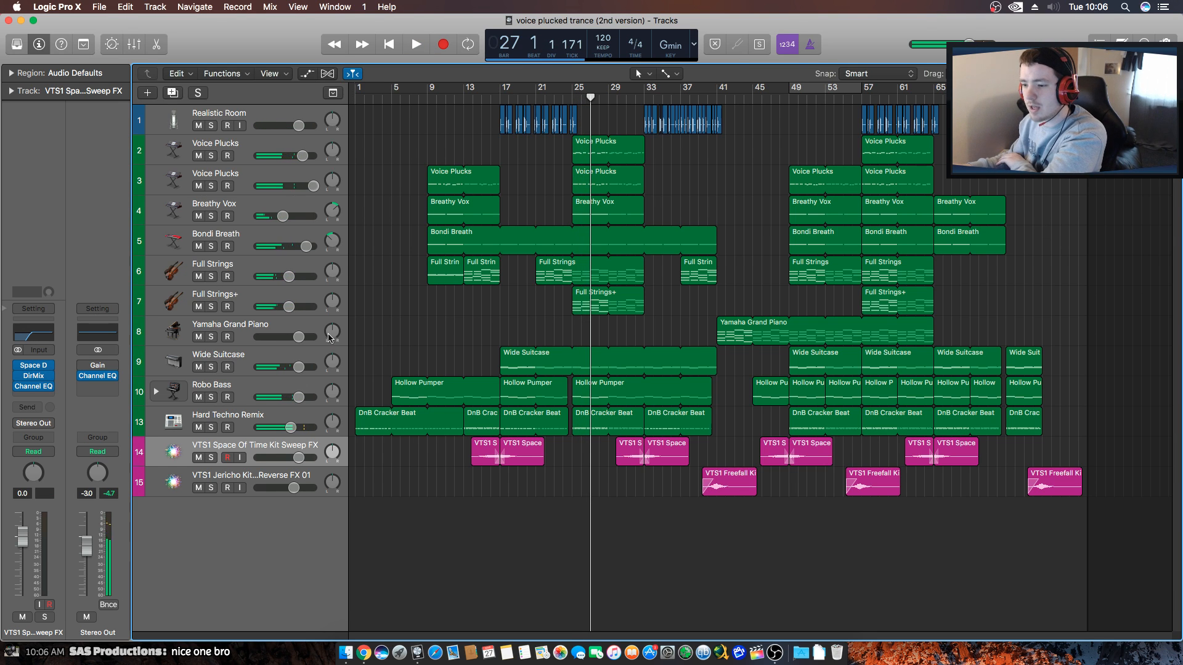
# Solo the Hard Techno Remix track and play it from bar 1.
pyautogui.click(211, 428)
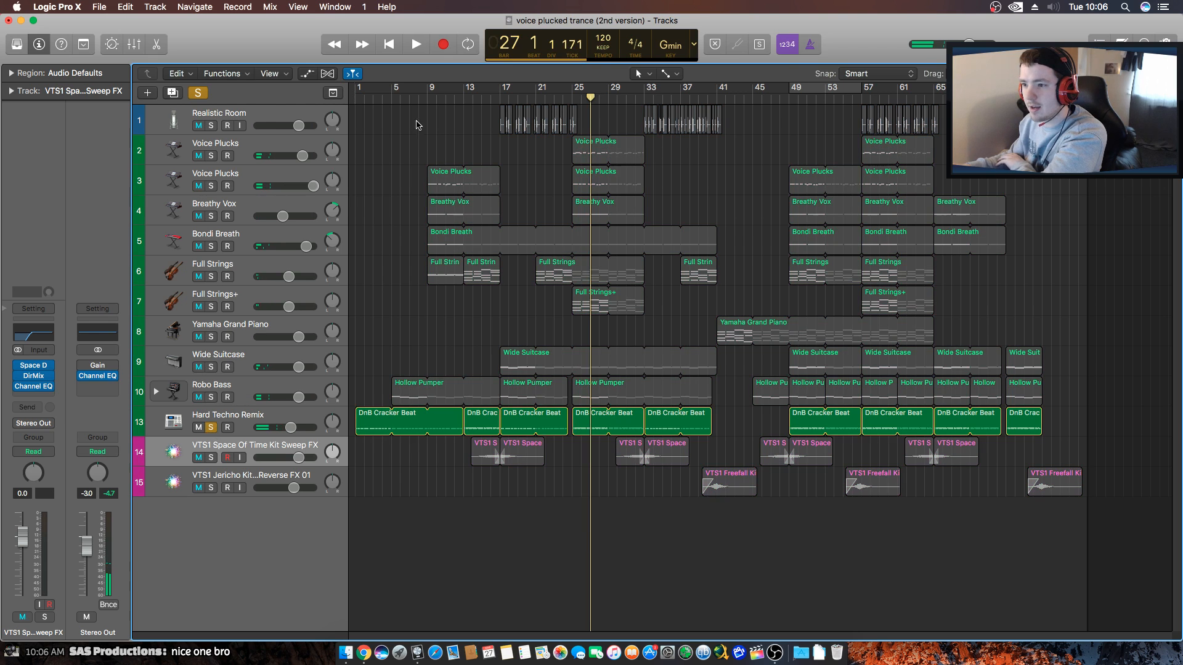
pyautogui.moveTo(378, 99); pyautogui.dragTo(346, 101)
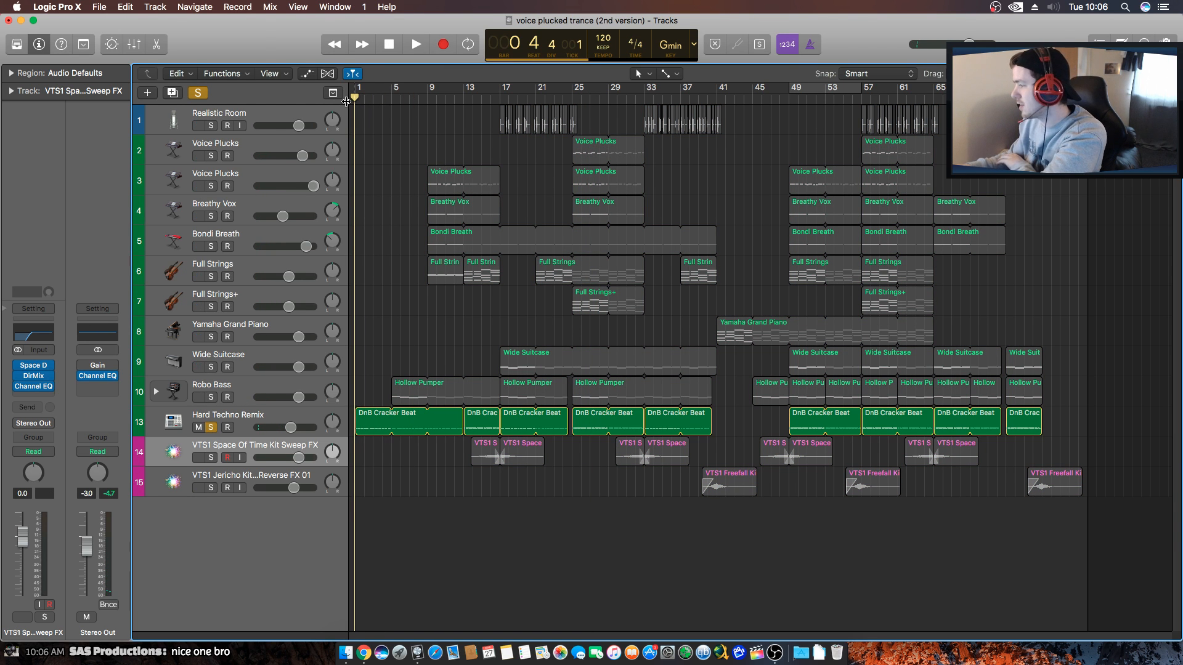
pyautogui.press('space')
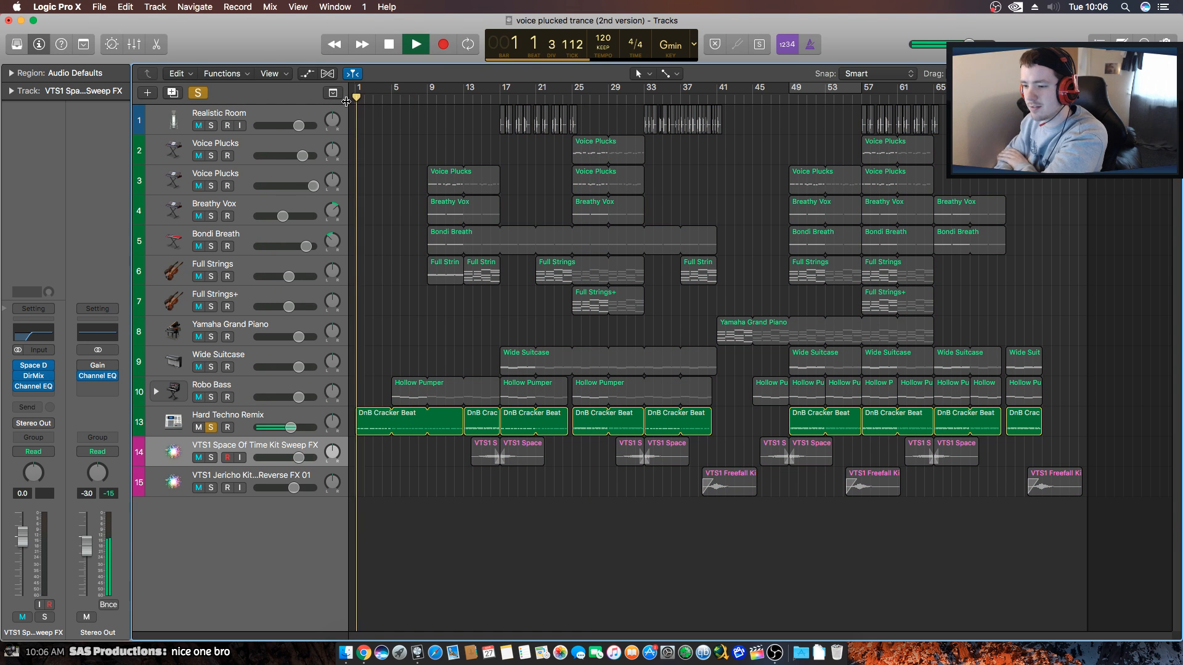
# Examine the notes of the first DnB Cracker Beat region in the Piano Roll during playback, closing the editor and stopping when done.
pyautogui.doubleClick(382, 427)
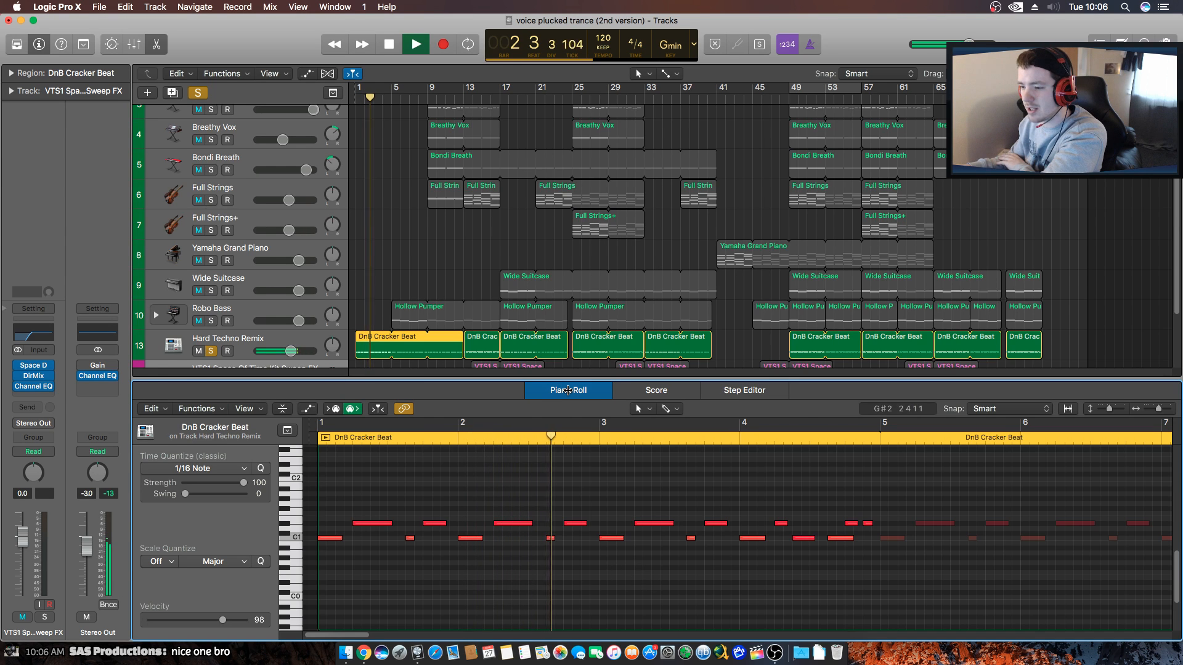
pyautogui.click(568, 391)
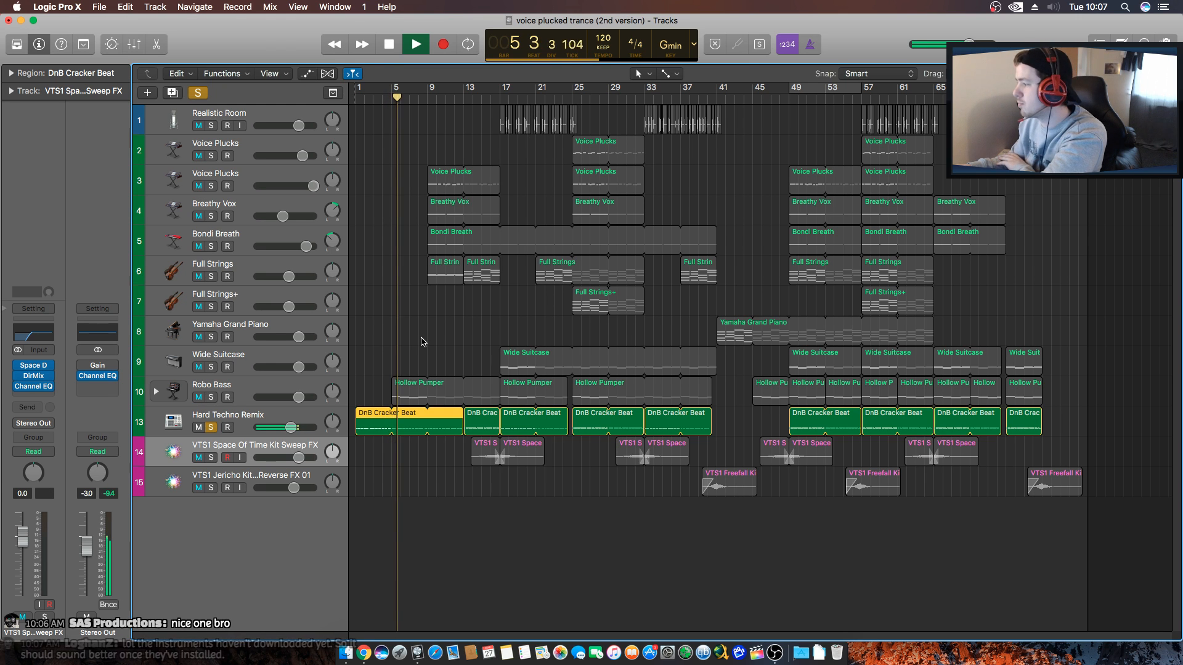
pyautogui.press('space')
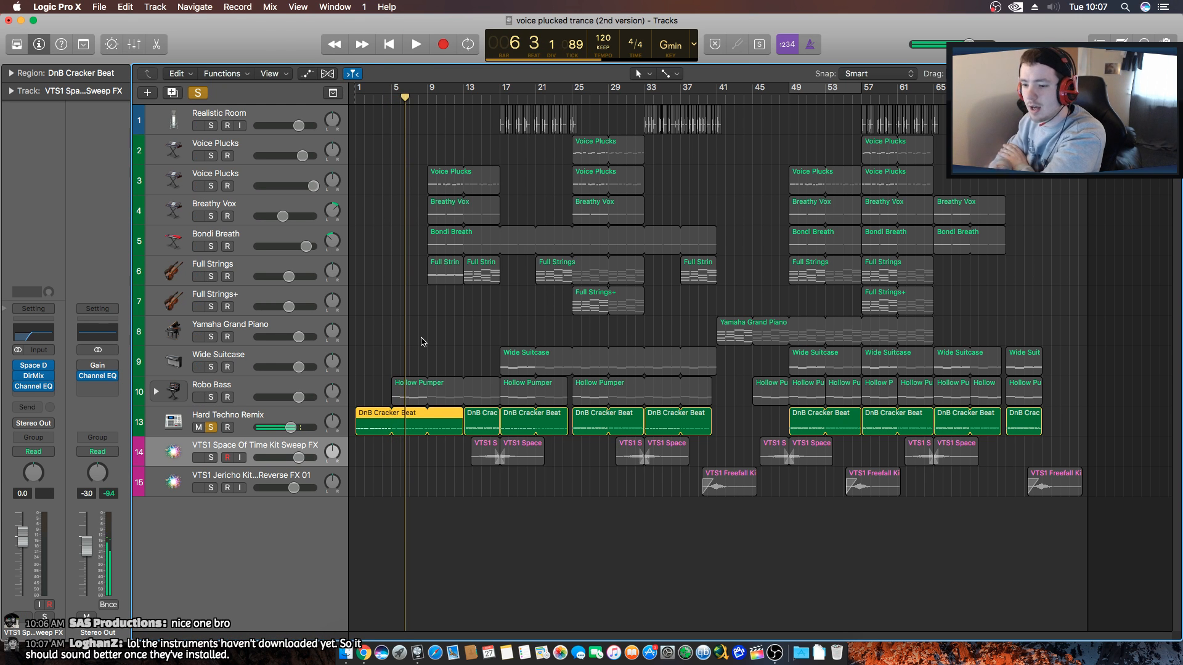
pyautogui.click(422, 342)
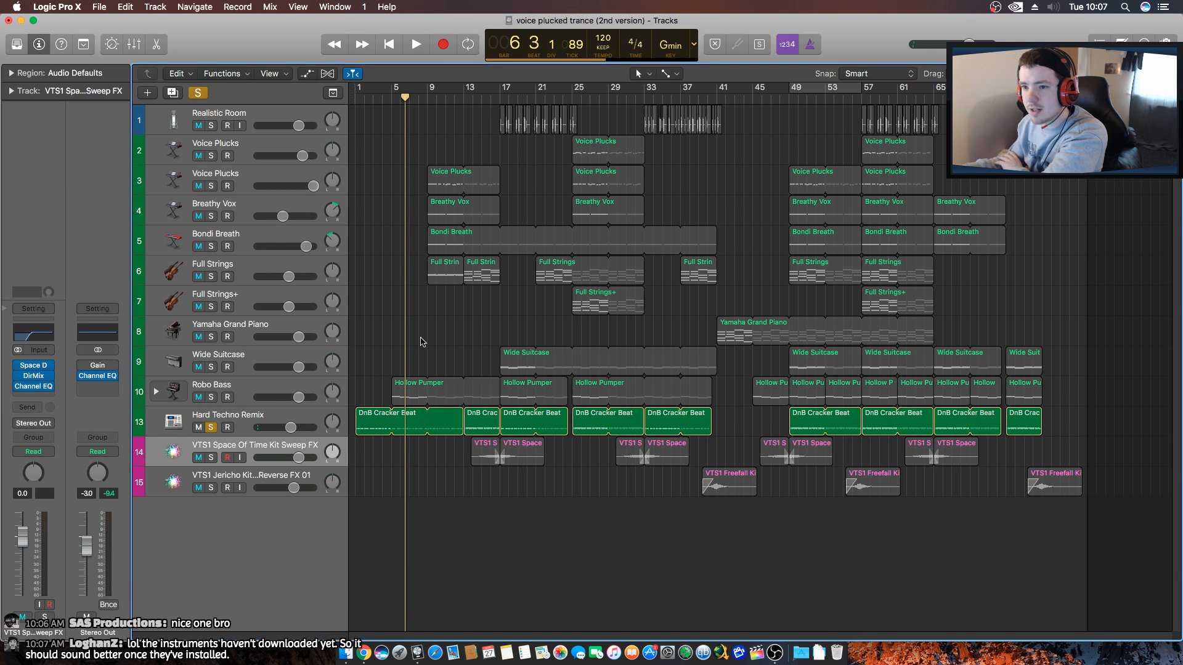
# Select the Hard Techno Remix track and inspect its EXS24 instrument settings.
pyautogui.click(301, 411)
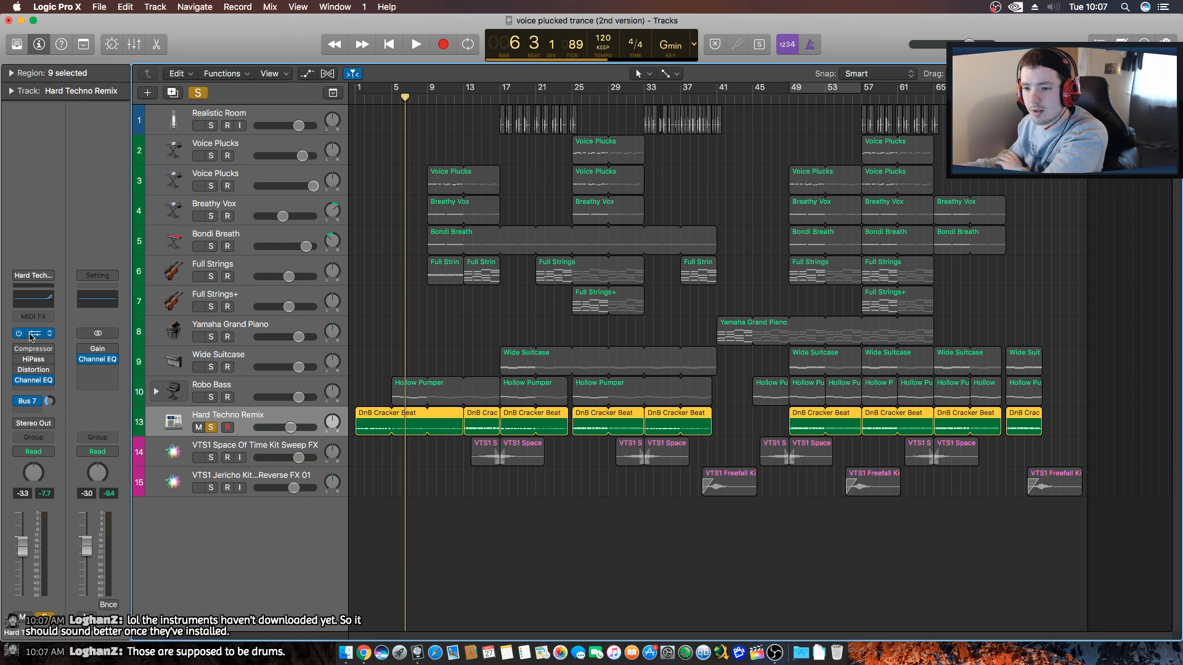
pyautogui.click(31, 336)
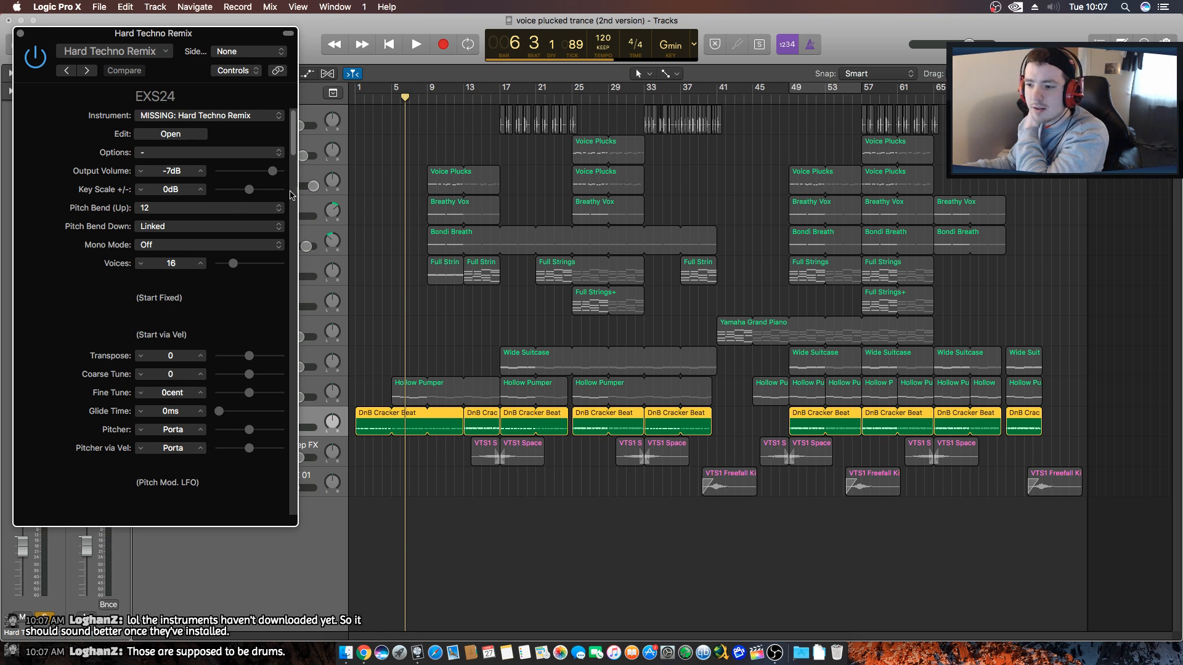
pyautogui.click(20, 33)
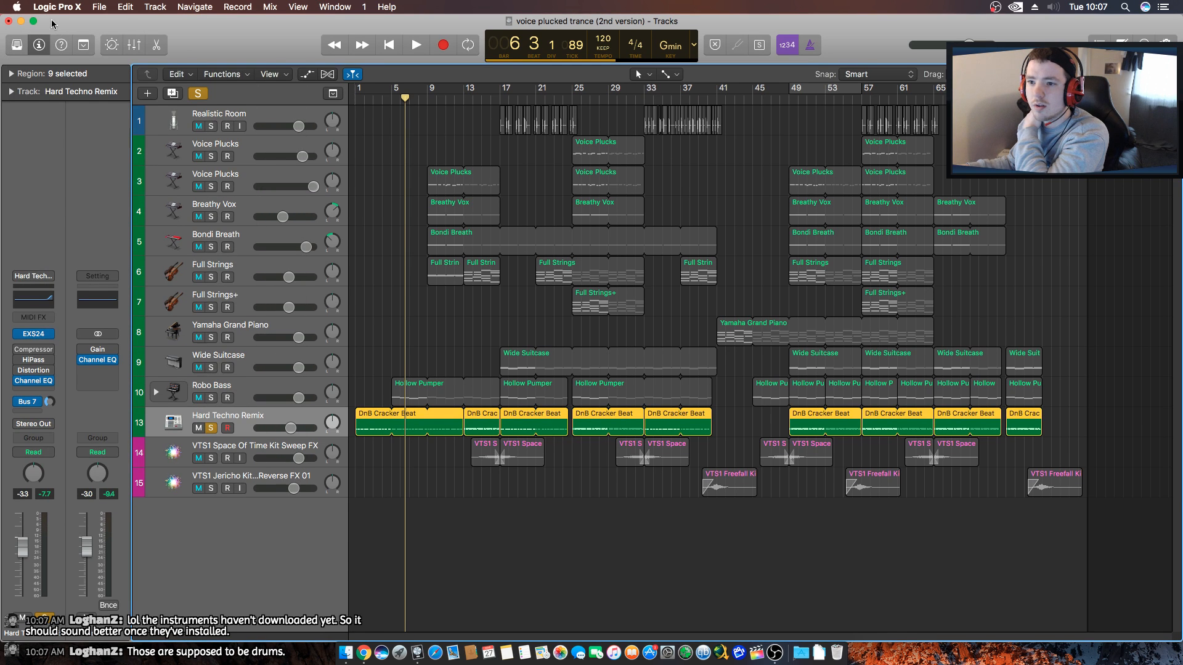
# Start downloading all available sounds for the Sound Library and check the download progress.
pyautogui.click(56, 7)
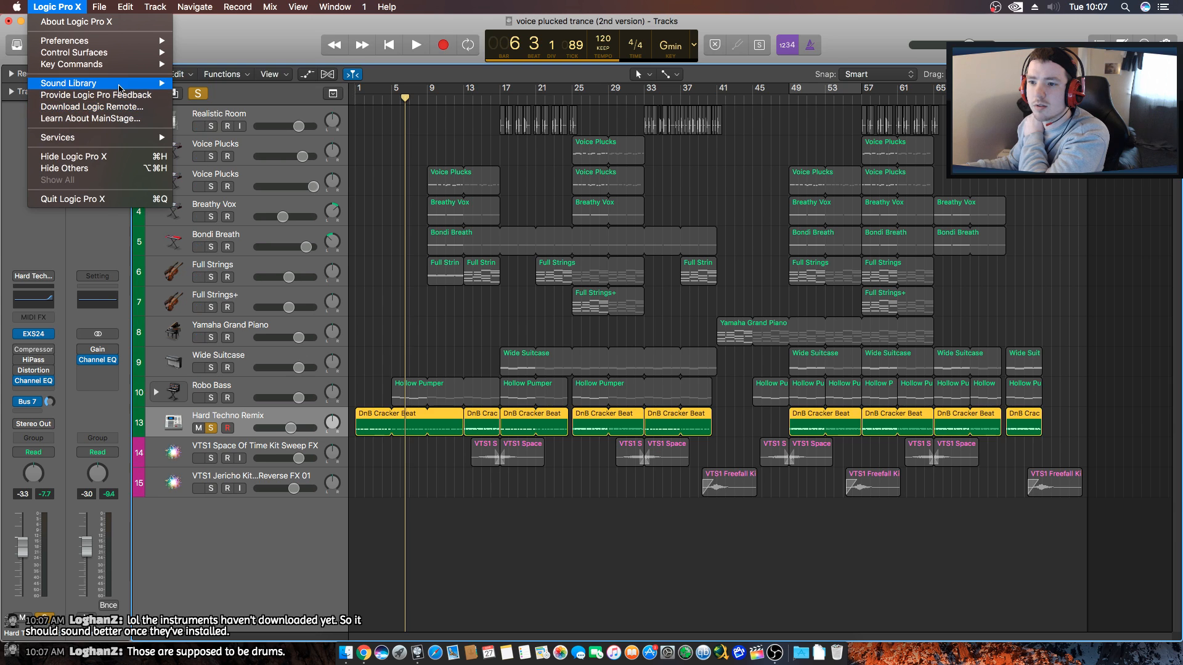
pyautogui.moveTo(120, 90)
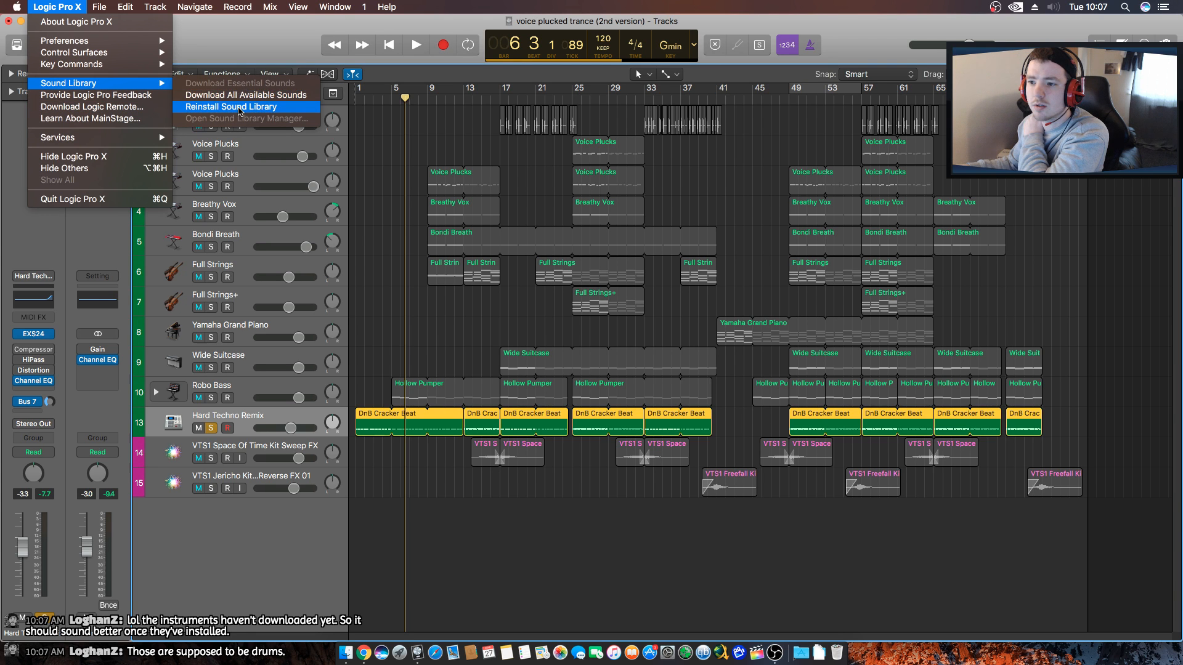
pyautogui.click(243, 95)
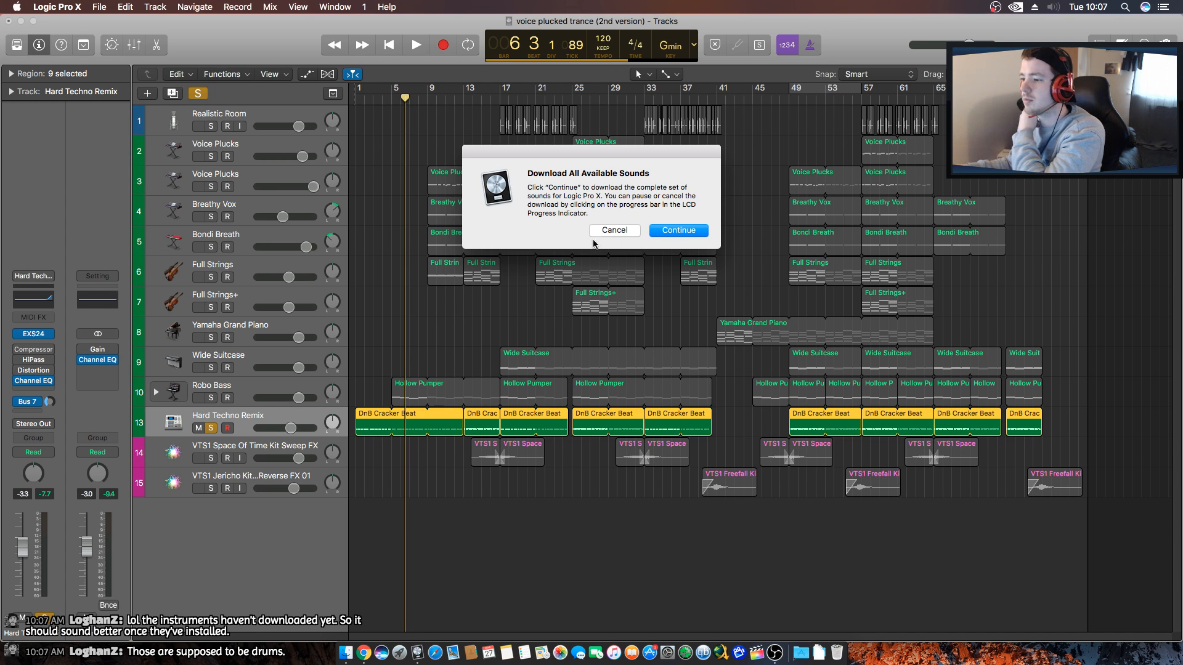
pyautogui.click(684, 232)
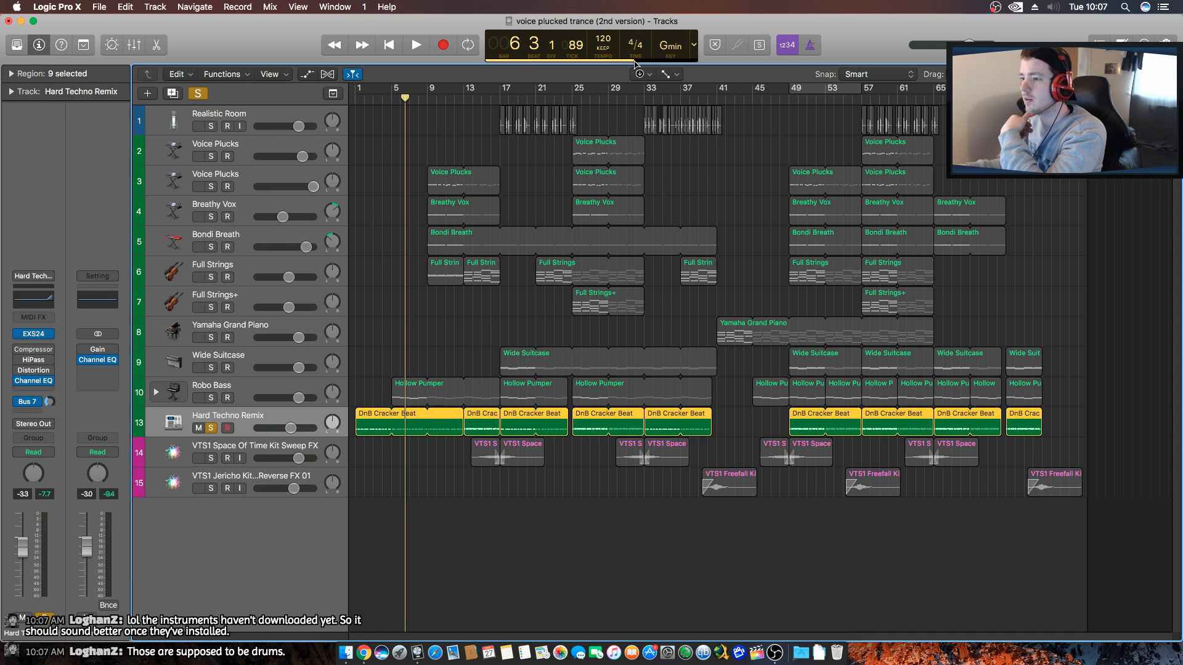
pyautogui.click(635, 62)
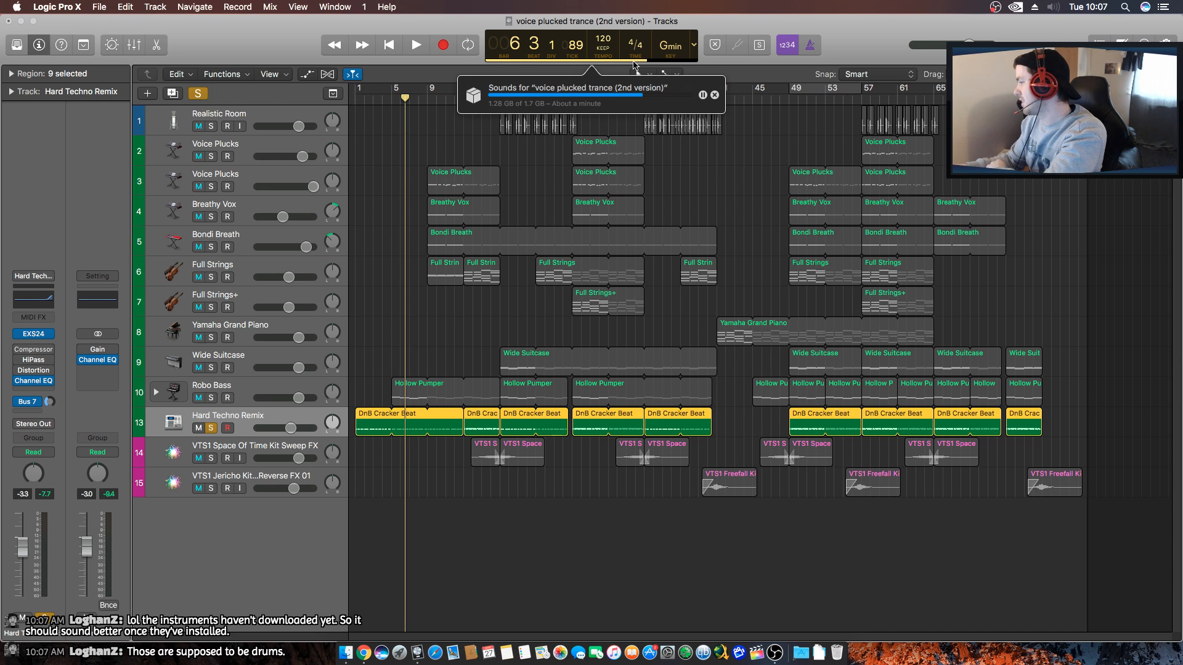
pyautogui.click(521, 178)
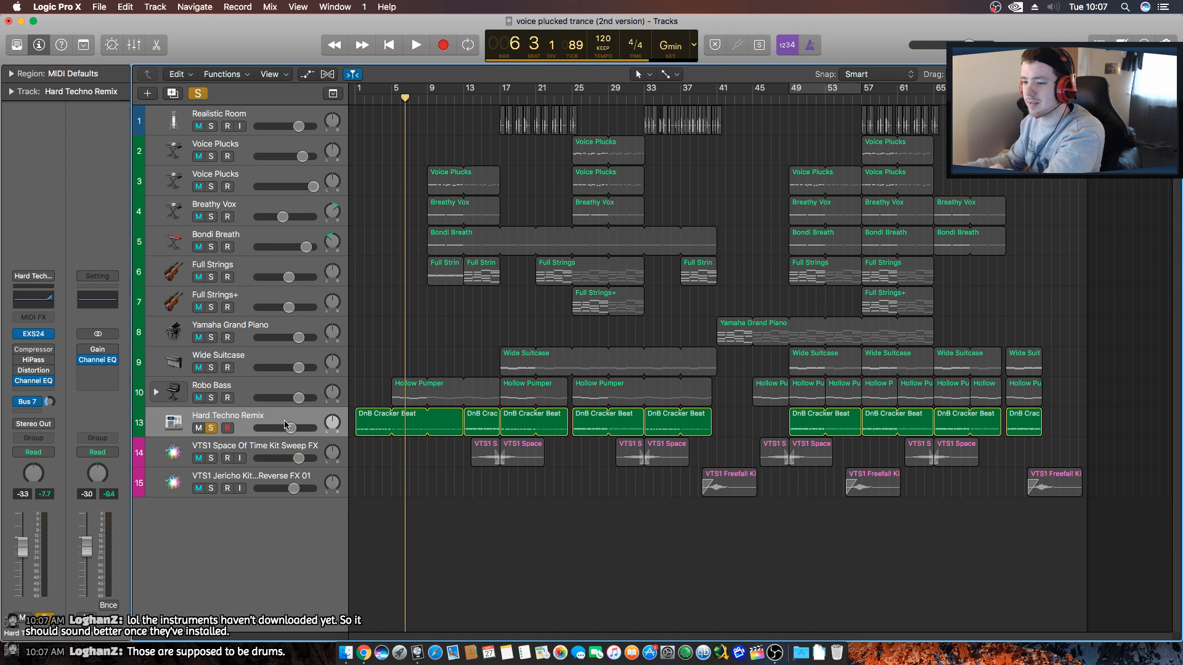
# Solo Voice Plucks track 3 instead of Hard Techno Remix and play it with a cycle range from bar 9 to bar 17.
pyautogui.click(211, 428)
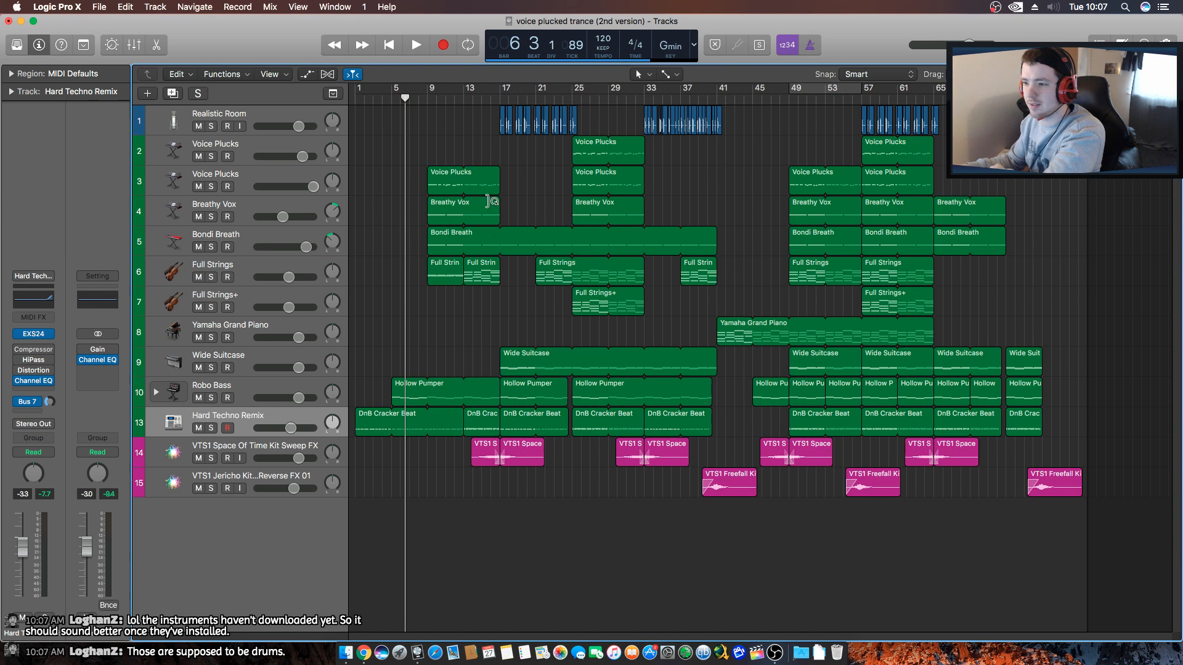
pyautogui.click(211, 187)
pyautogui.moveTo(429, 92); pyautogui.dragTo(499, 92)
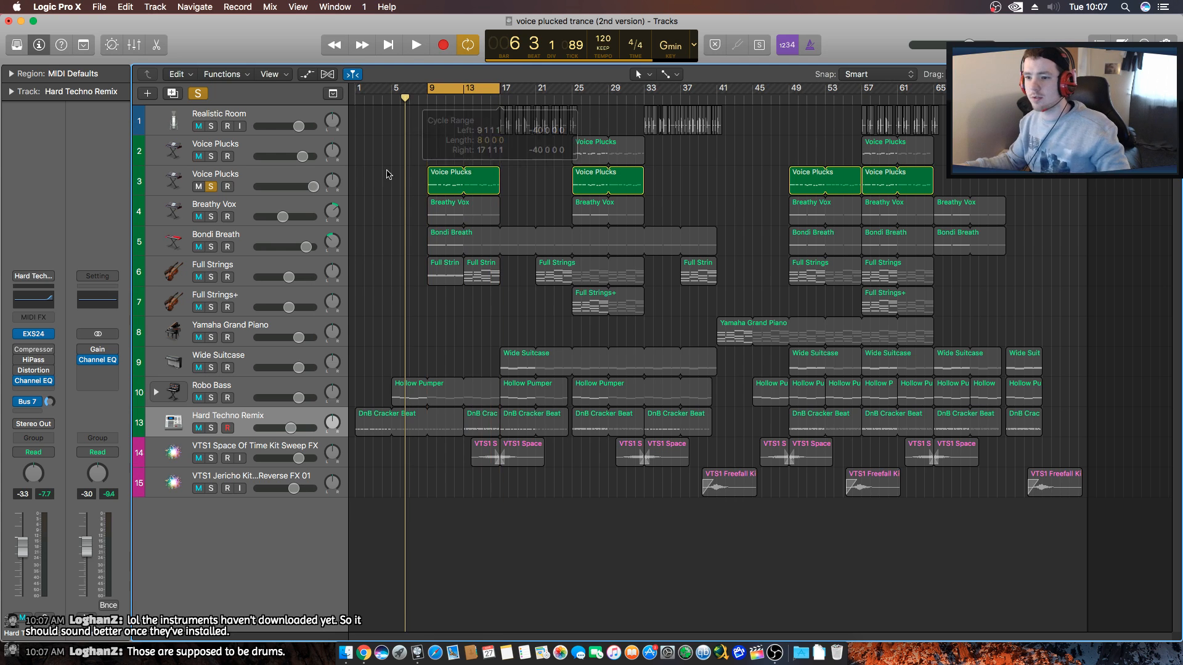
pyautogui.click(245, 167)
pyautogui.press('space')
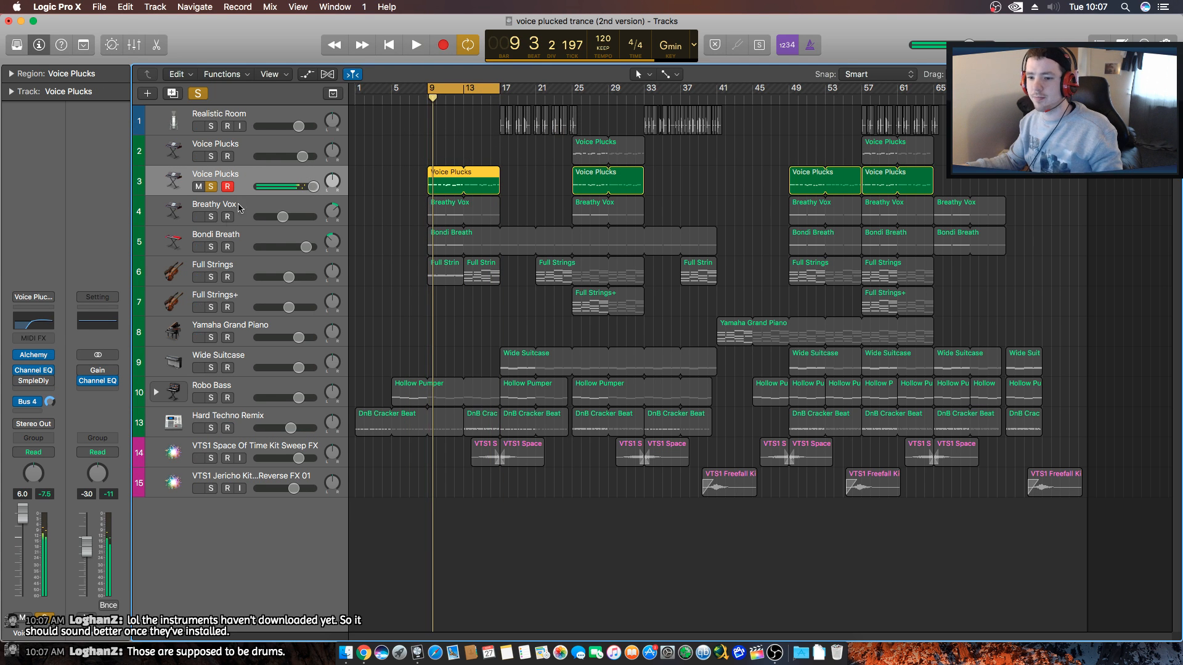
# Inspect the Alchemy preset used on Voice Plucks track 3 and close the plug-in window.
pyautogui.click(36, 355)
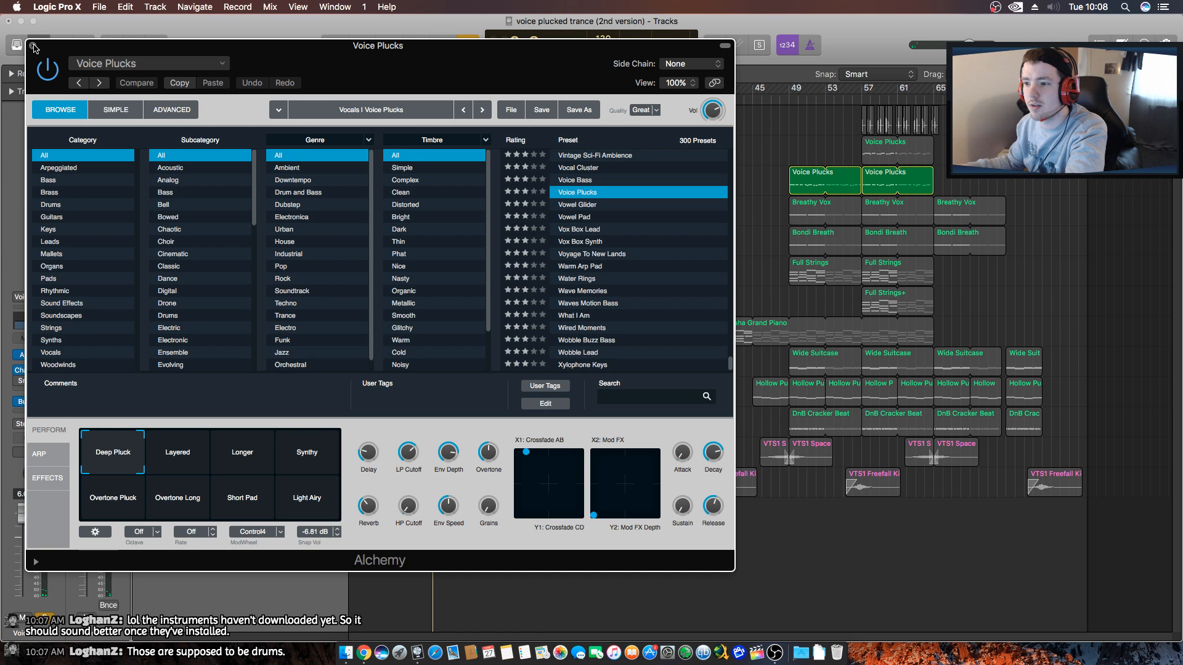
pyautogui.click(33, 46)
pyautogui.click(377, 244)
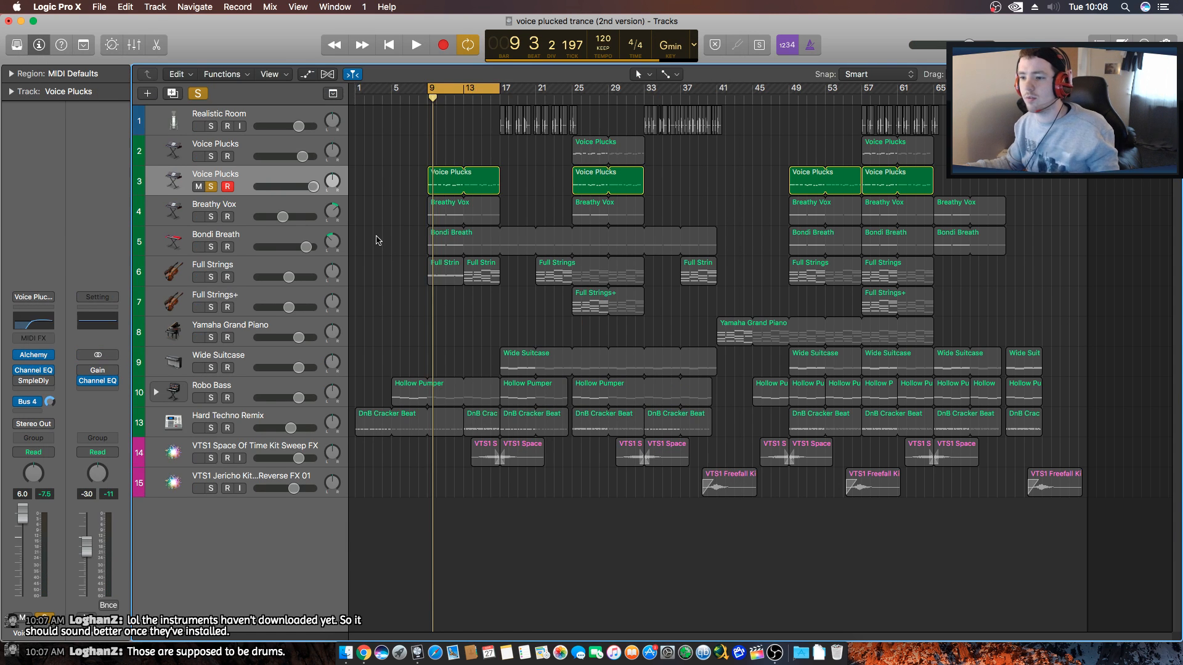
# Listen to the soloed Voice Plucks part within the cycle range and stop playback.
pyautogui.press('space')
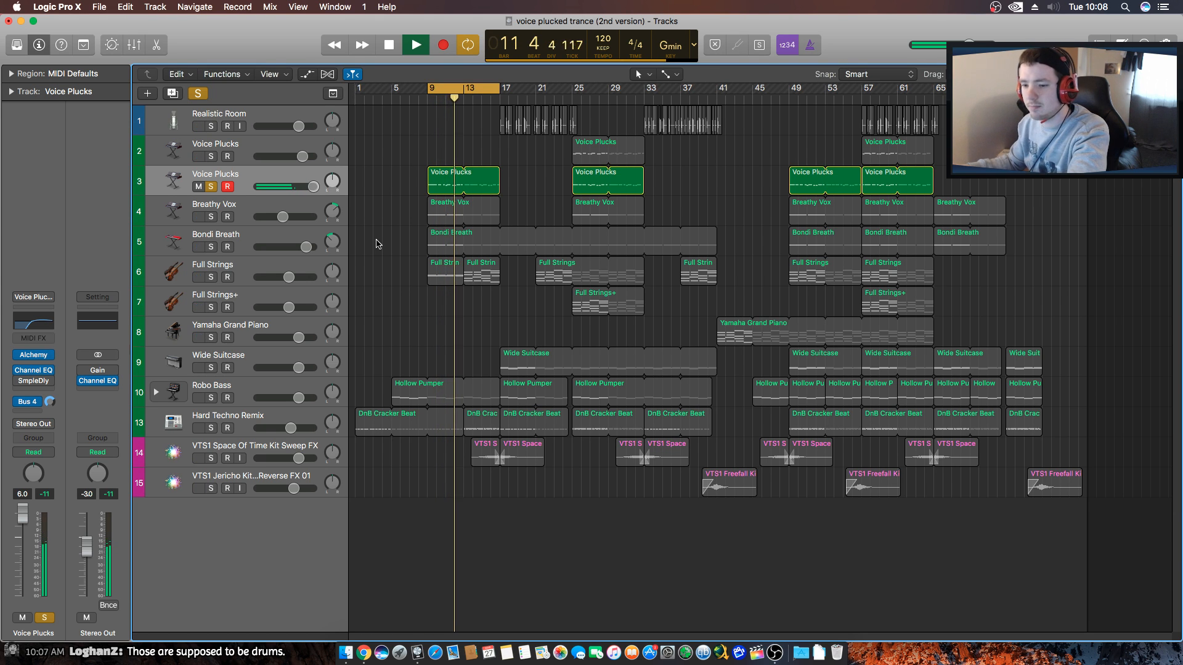
pyautogui.press('space')
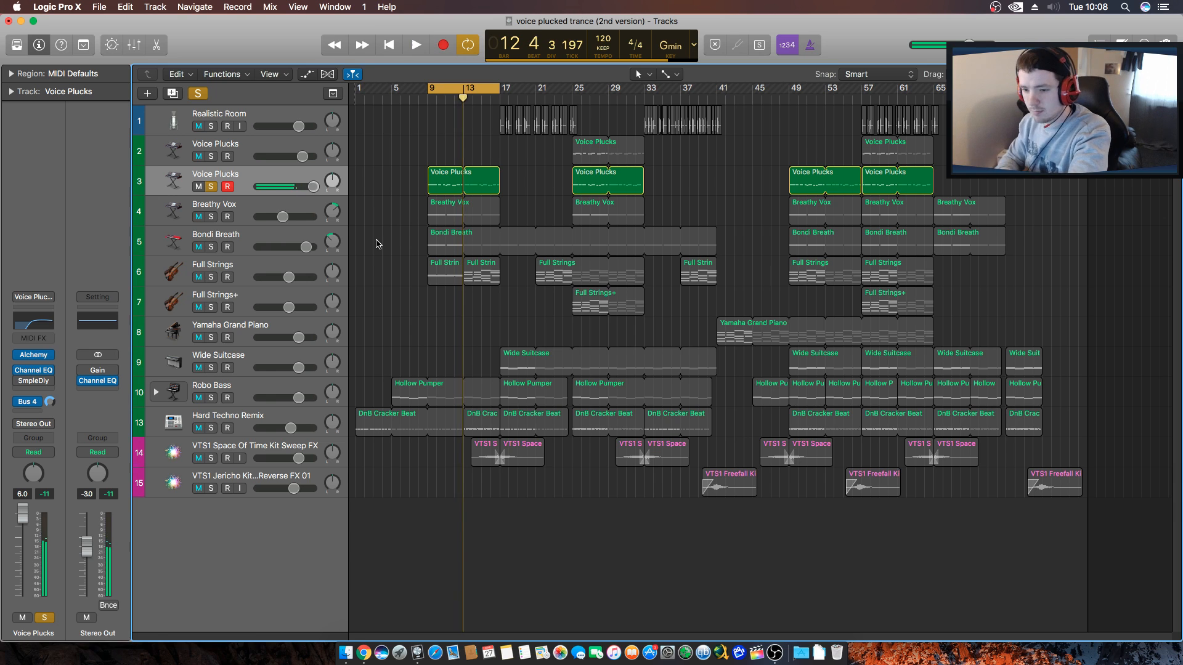
pyautogui.click(378, 244)
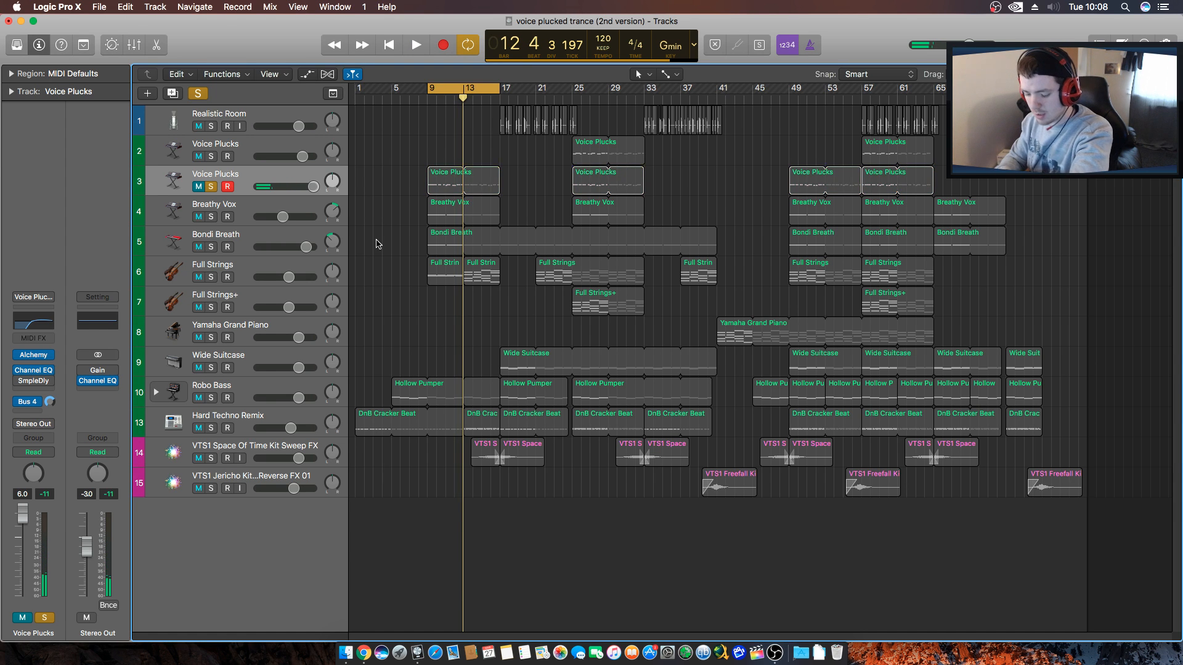
# Show the Mixer and review the effects and bus sends on the project's channel strips.
pyautogui.press('x')
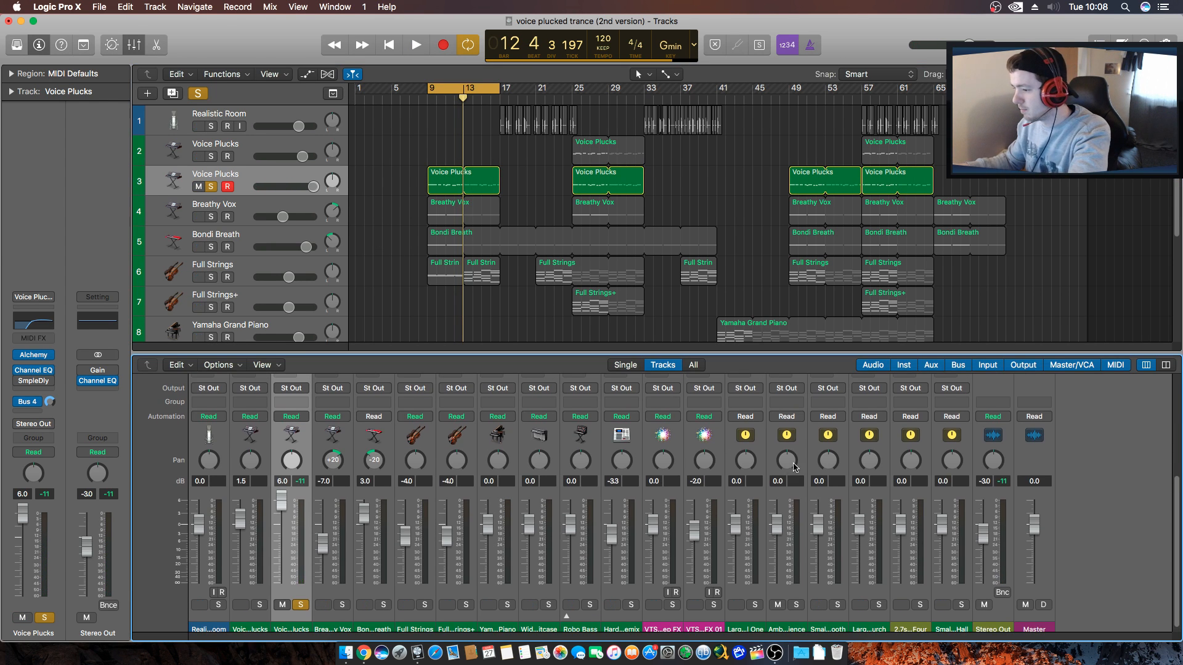
pyautogui.scroll(5, 739, 487)
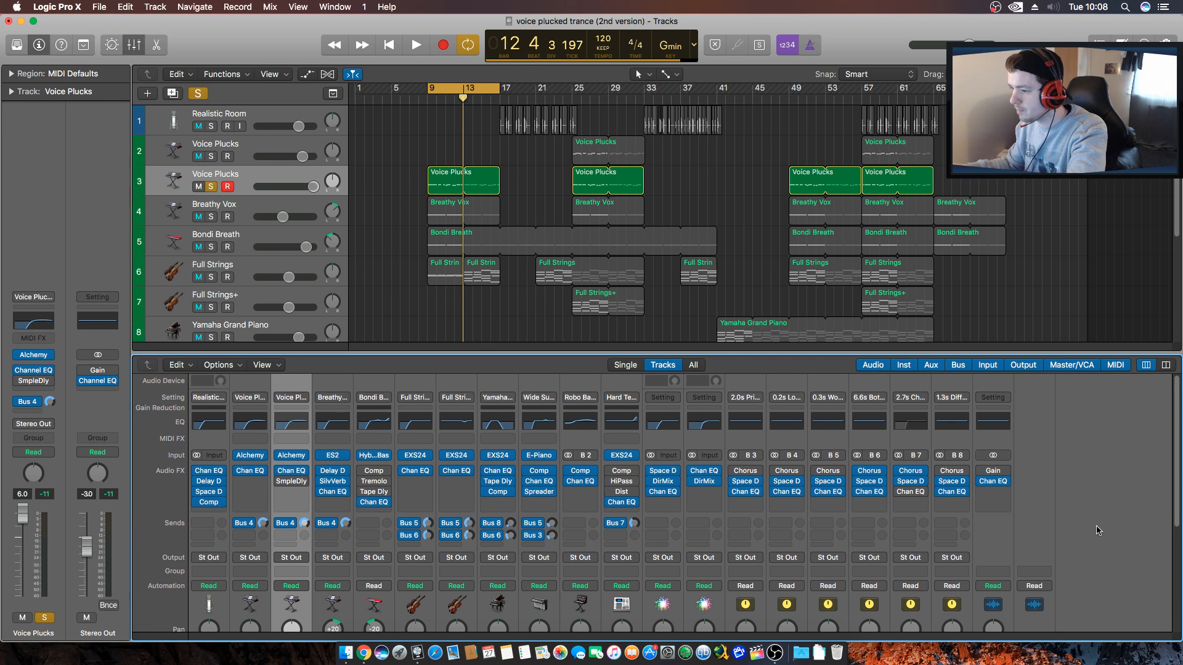
pyautogui.scroll(-2, 835, 527)
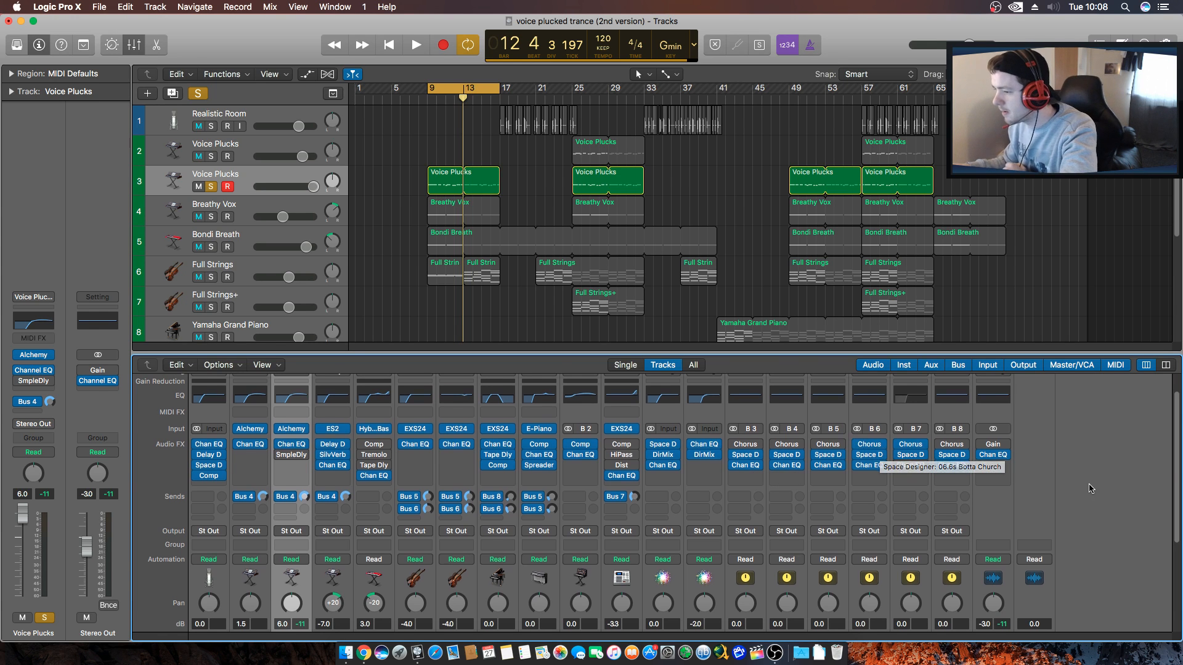
# Hide the Mixer and authorise installation of the downloaded instruments and sounds by entering the account password.
pyautogui.scroll(-6, 1085, 483)
pyautogui.press('x')
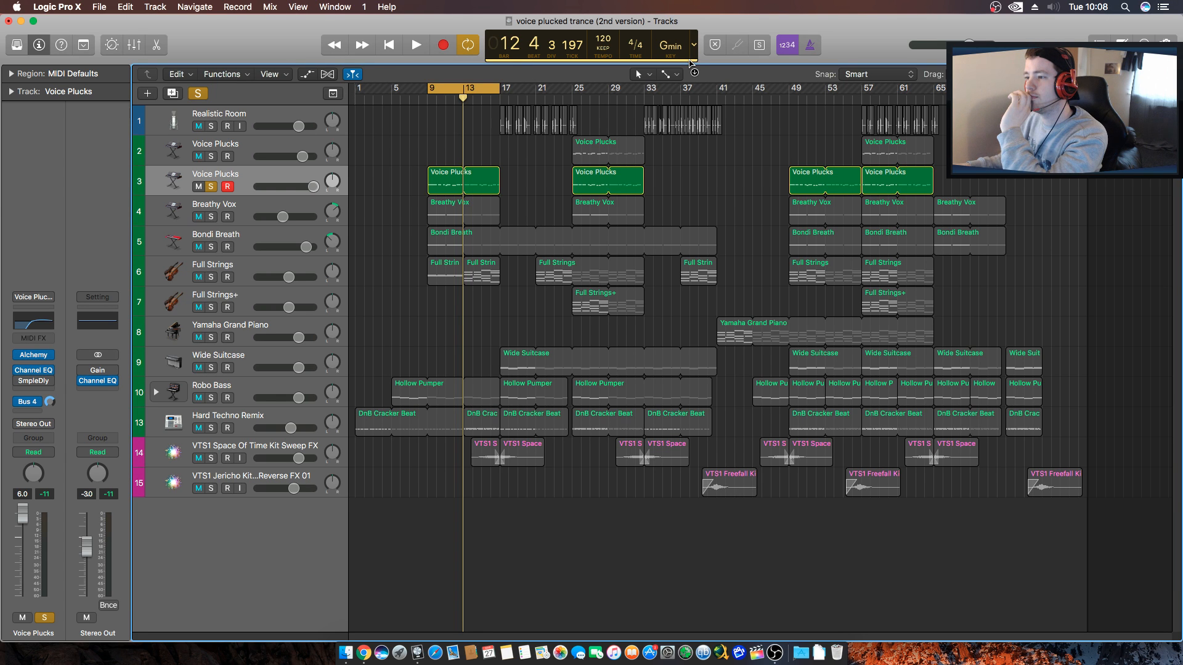
pyautogui.click(695, 71)
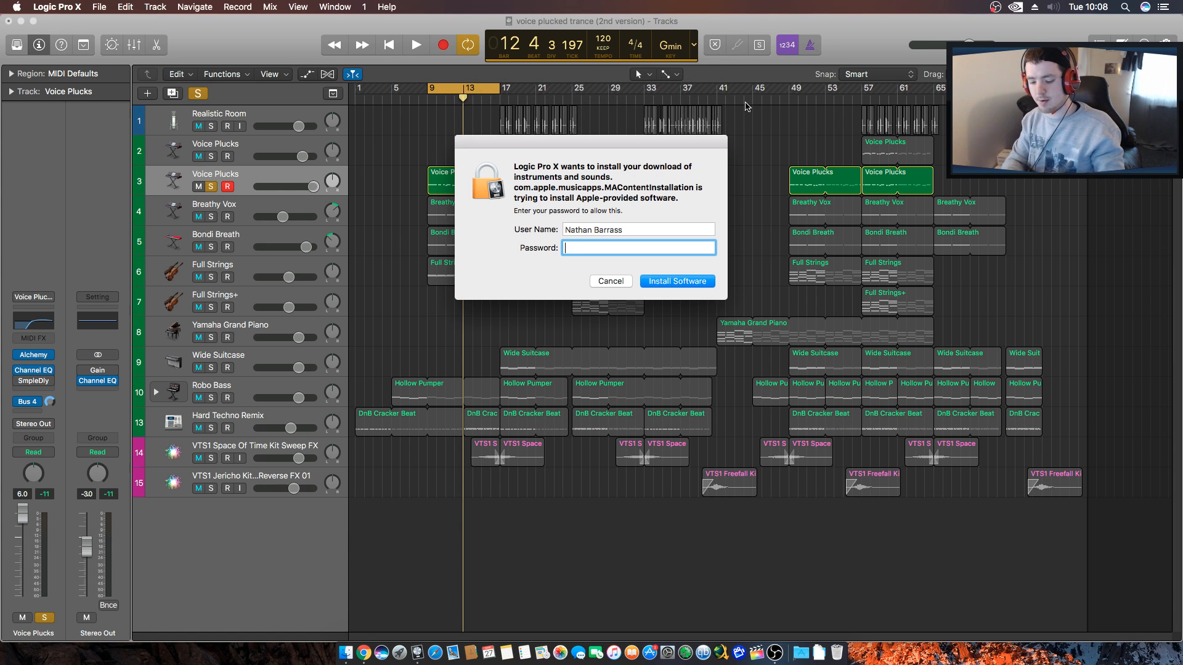
pyautogui.write('•••••••••')
pyautogui.press('Return')
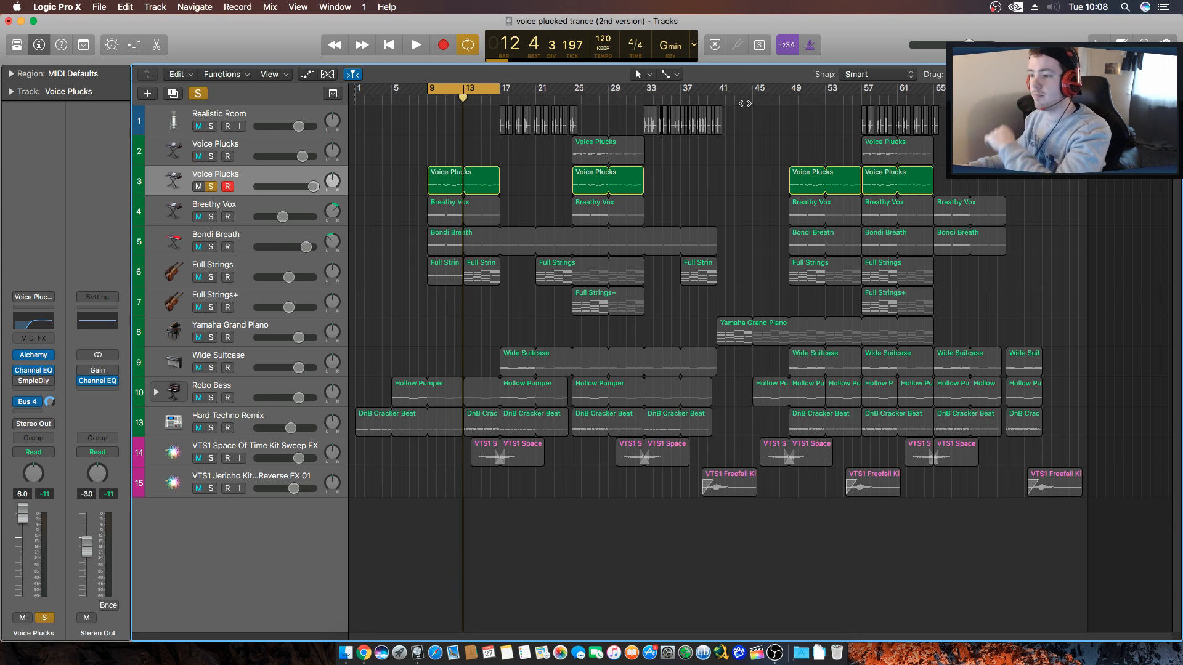
pyautogui.click(504, 60)
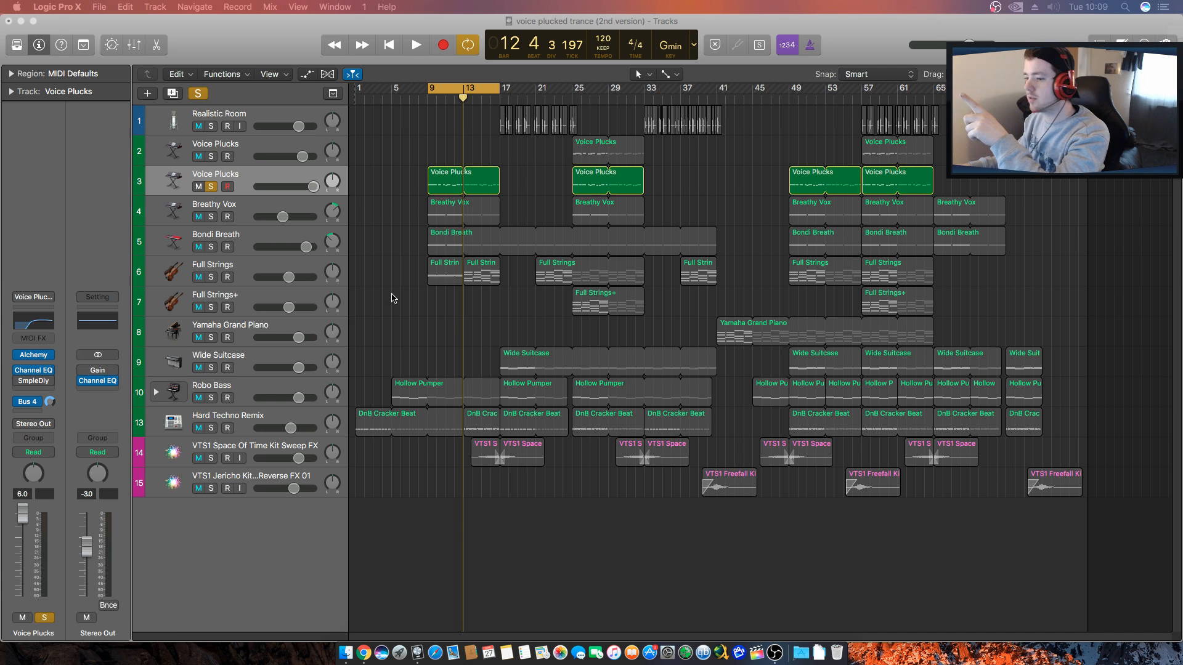
# Solo Hard Techno Remix instead of Voice Plucks for a short listen and clear the solo.
pyautogui.click(212, 428)
pyautogui.click(415, 48)
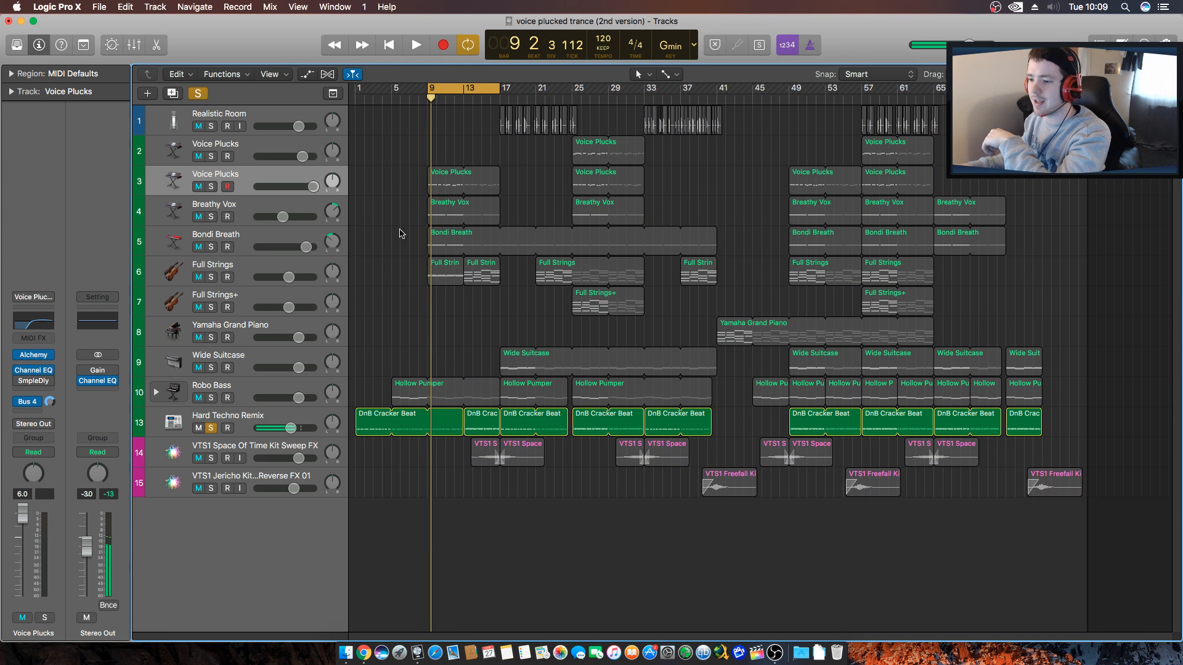
pyautogui.click(211, 428)
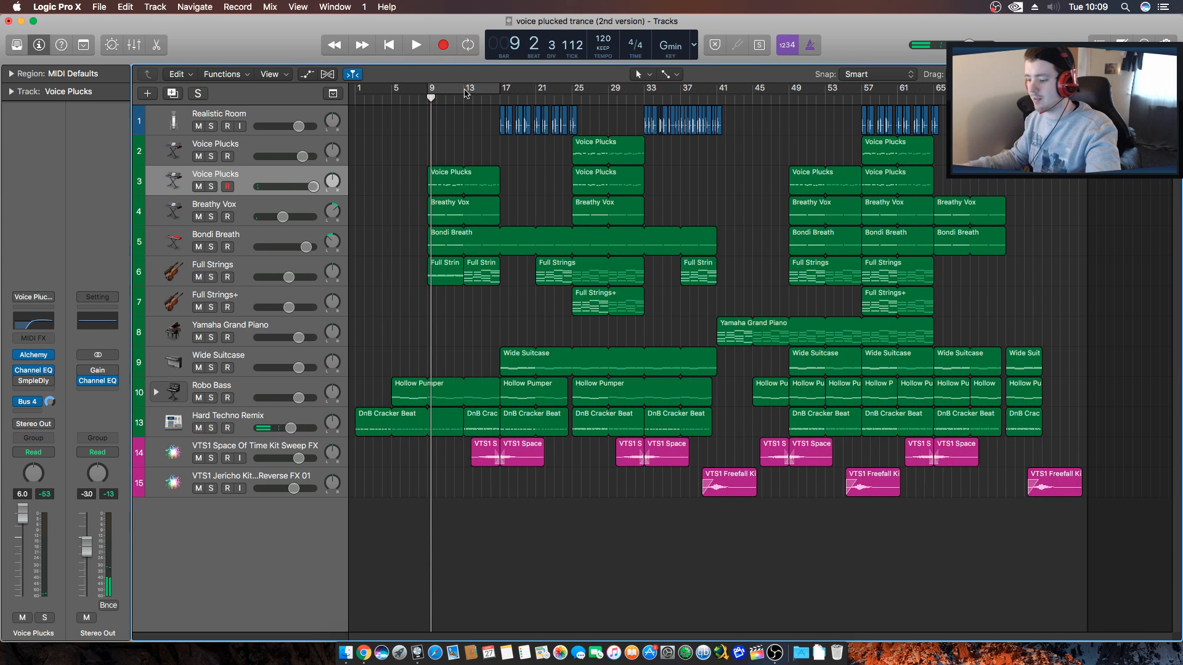
# Play the full mix from the start of the project and inspect the Compressor on the Robo Bass track.
pyautogui.press('Return')
pyautogui.press('space')
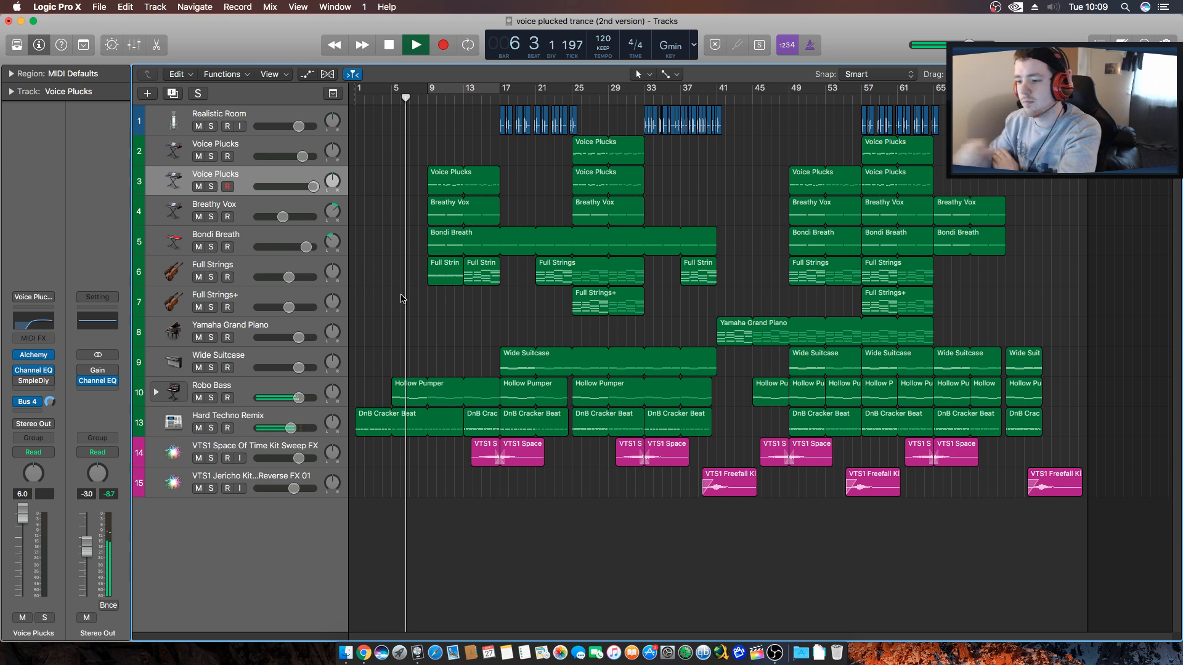
pyautogui.click(271, 387)
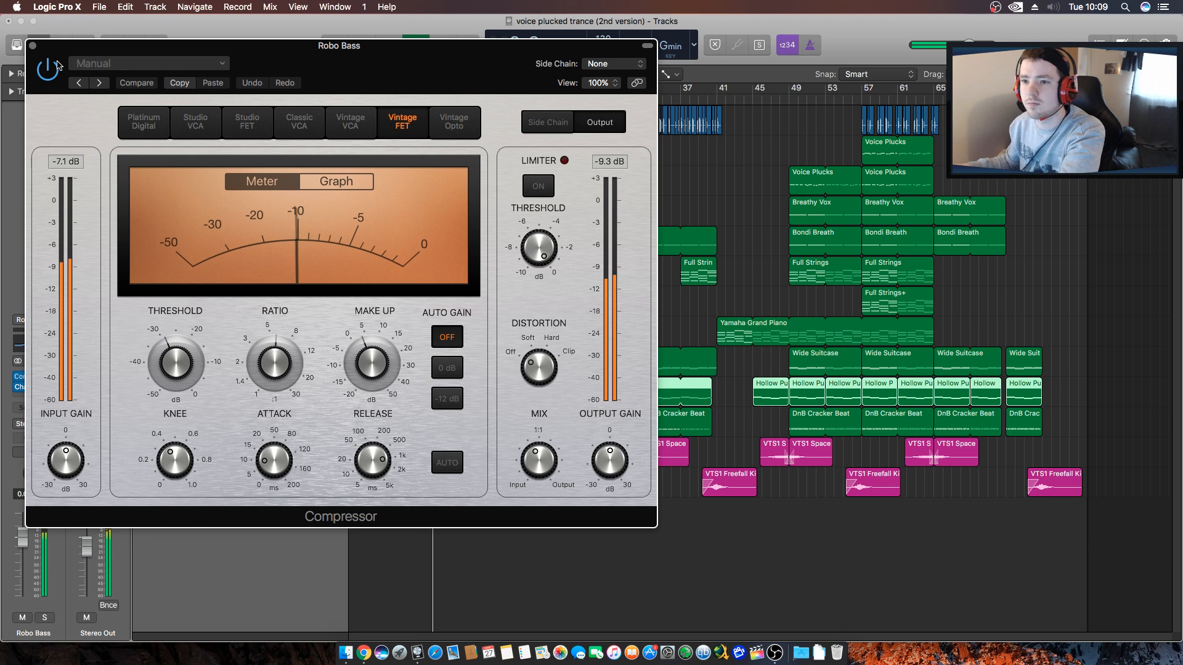
pyautogui.click(33, 46)
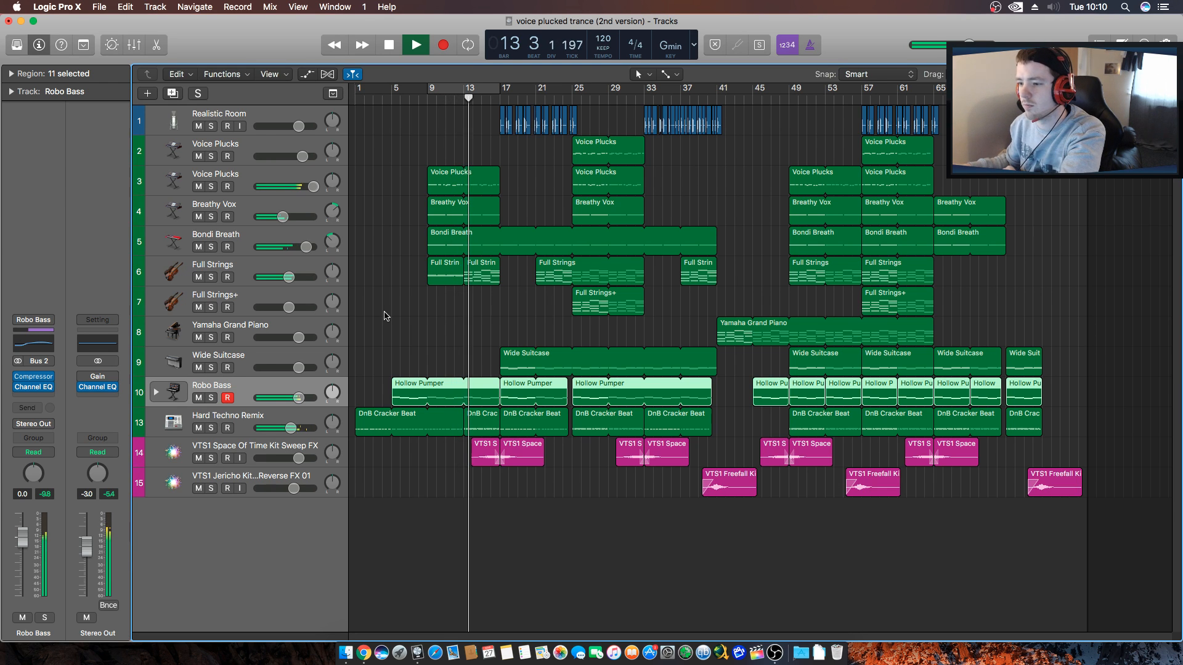
# Review the channel strips of Full Strings, Bondi Breath, Breathy Vox and Voice Plucks track 3 during playback.
pyautogui.click(244, 266)
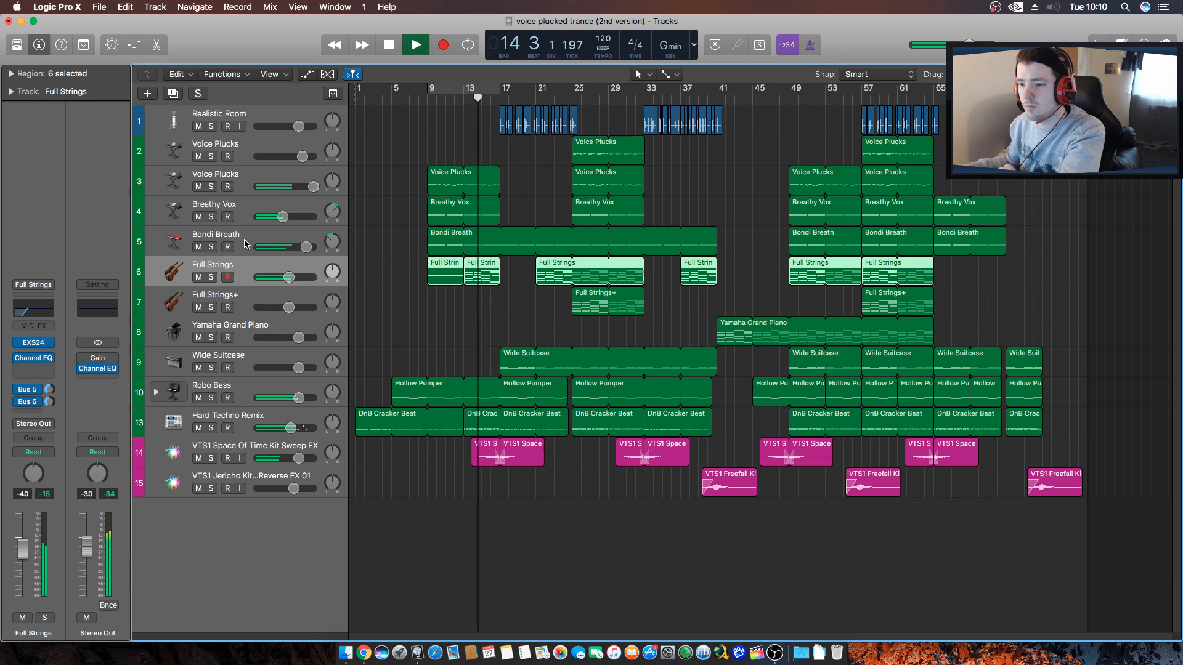
pyautogui.click(240, 238)
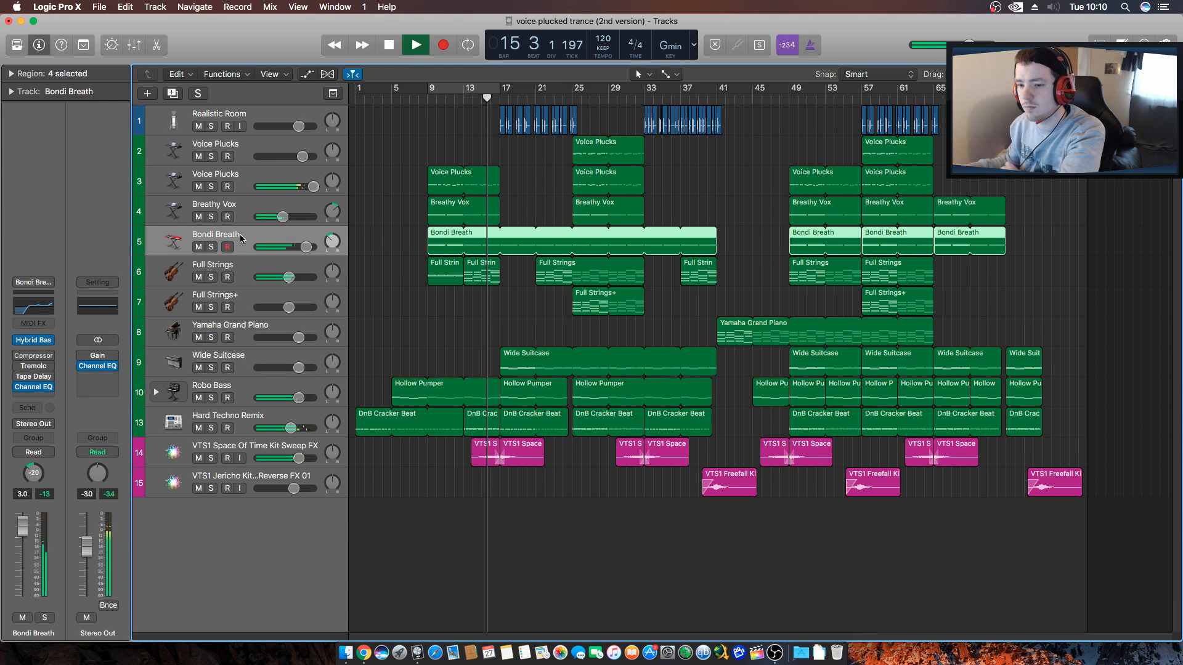
pyautogui.click(243, 219)
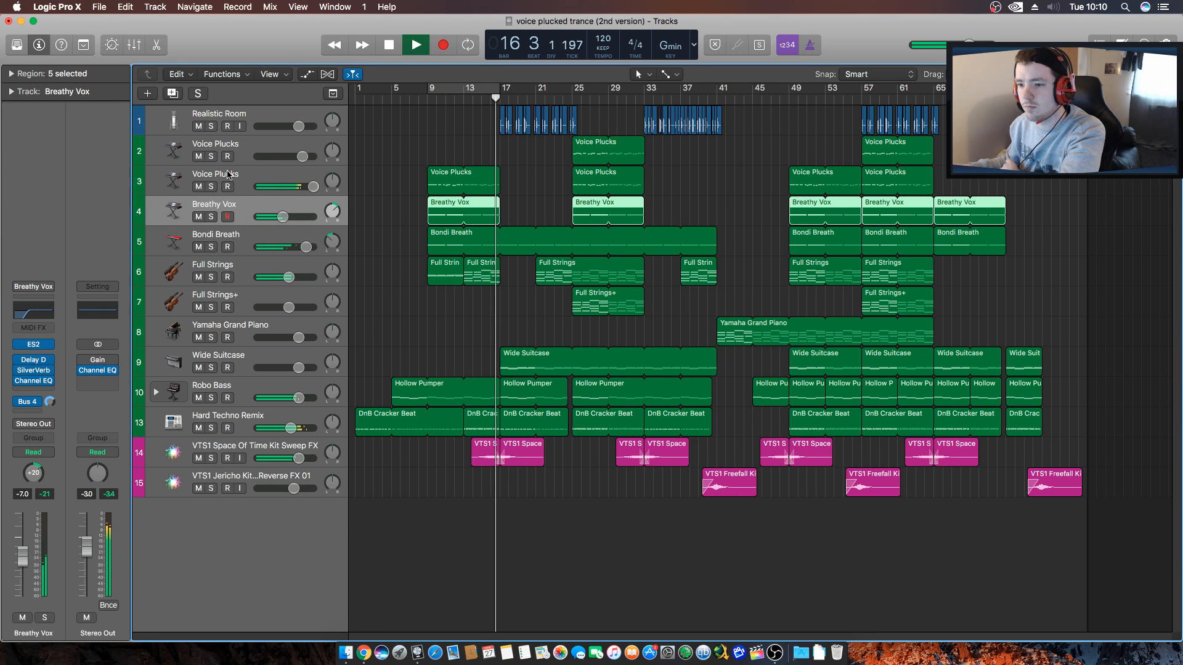
pyautogui.click(229, 176)
pyautogui.click(251, 210)
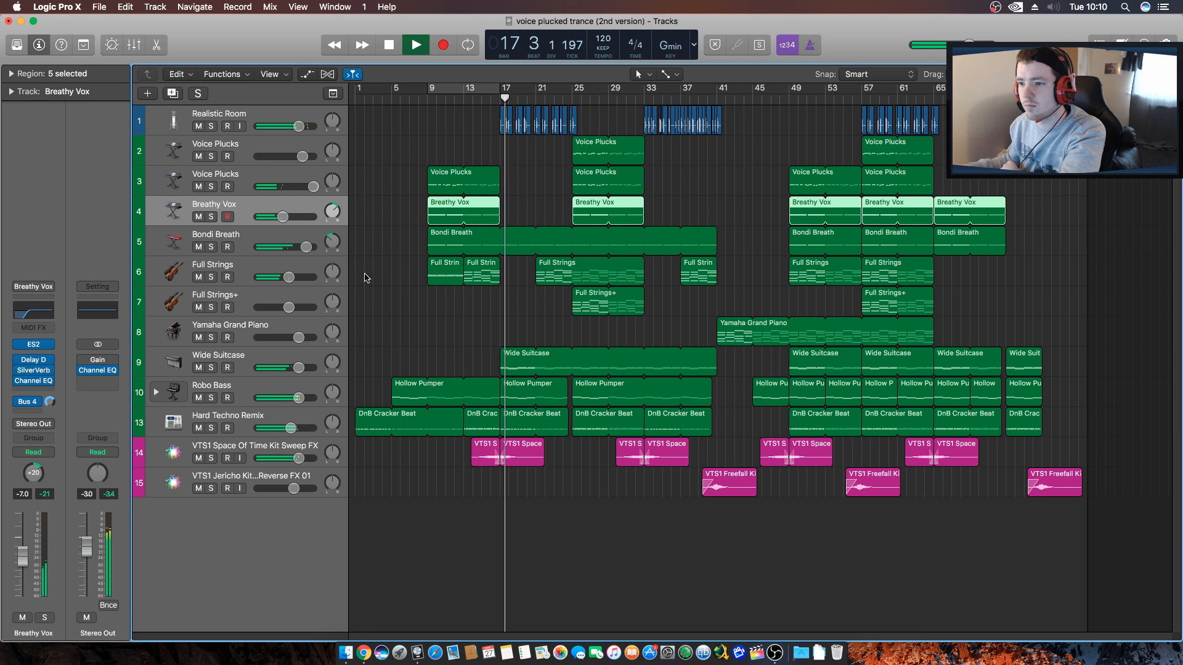
# Examine the Realistic Room track's channel strip and setting, and clear the region selection while the project plays.
pyautogui.click(269, 116)
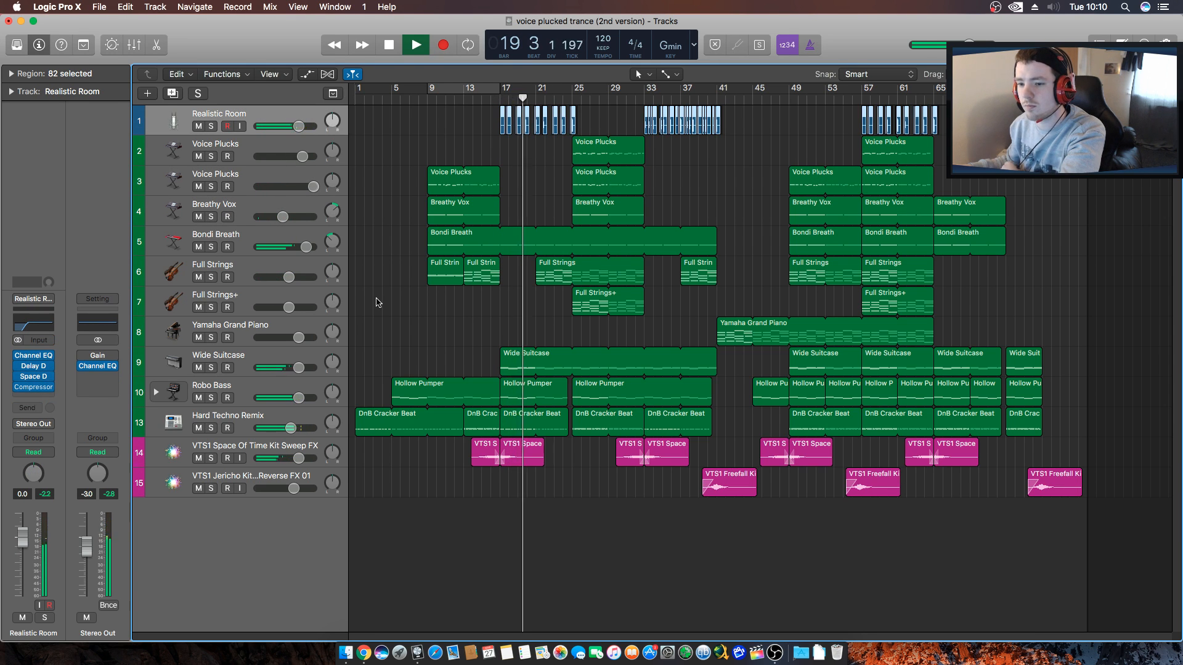
pyautogui.click(36, 299)
pyautogui.click(38, 299)
pyautogui.click(415, 128)
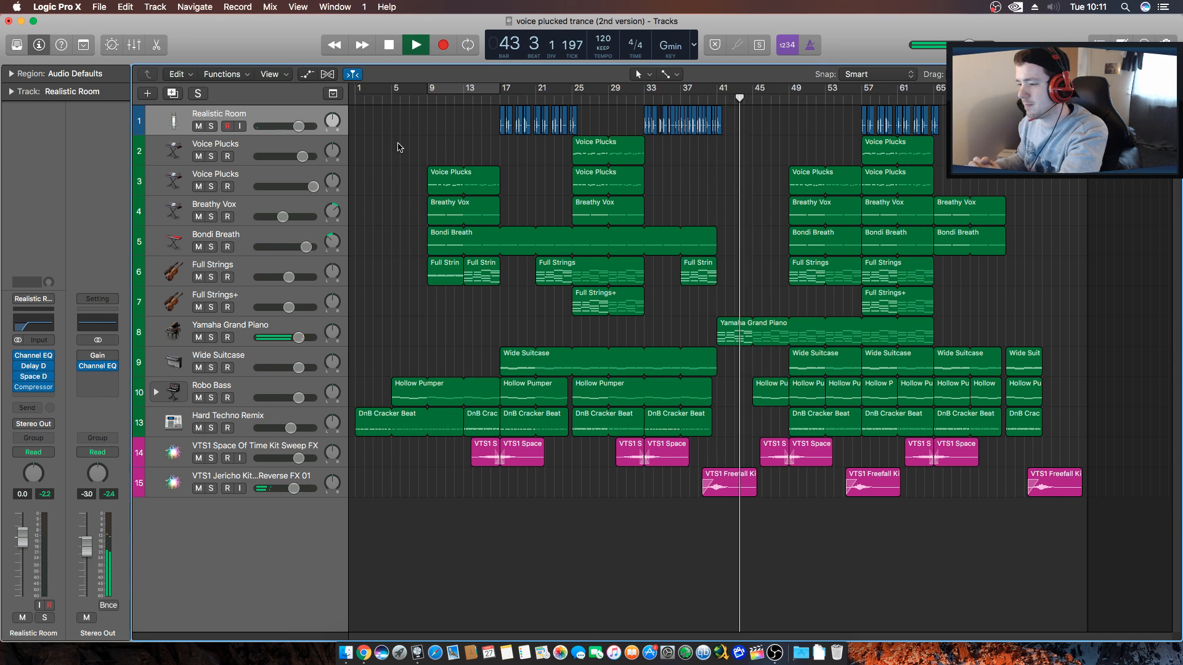
# Check the Yamaha Grand Piano channel strip and the Mixer levels during playback, and hide the Mixer.
pyautogui.click(250, 332)
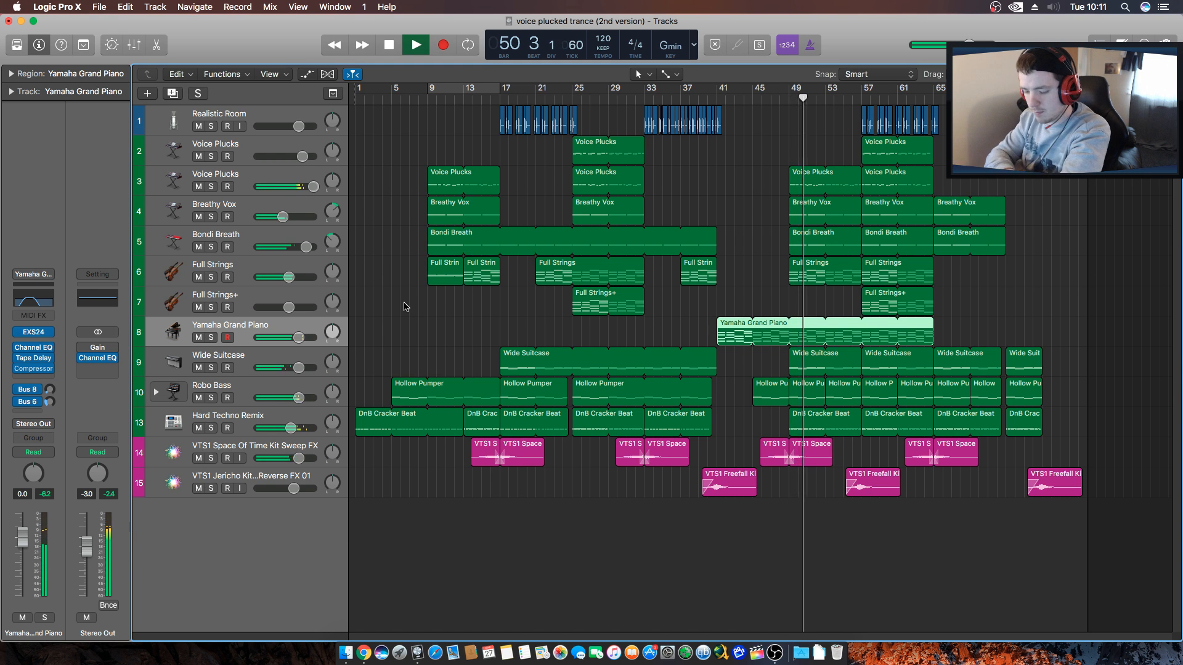
pyautogui.press('x')
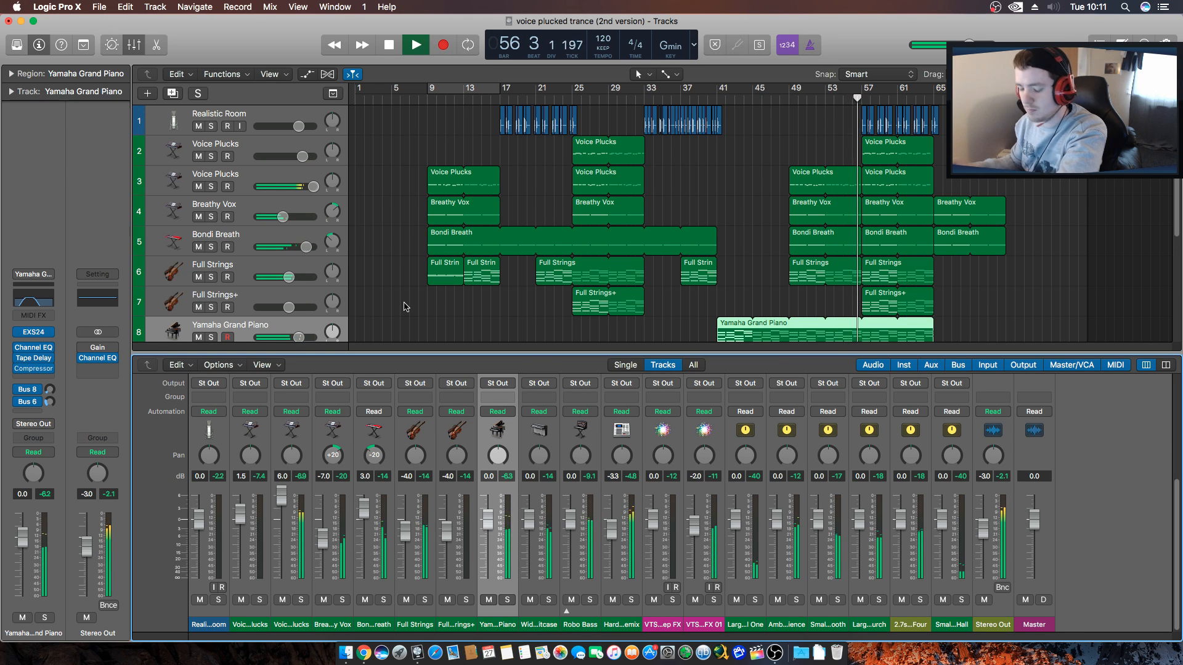
pyautogui.press('x')
pyautogui.click(431, 317)
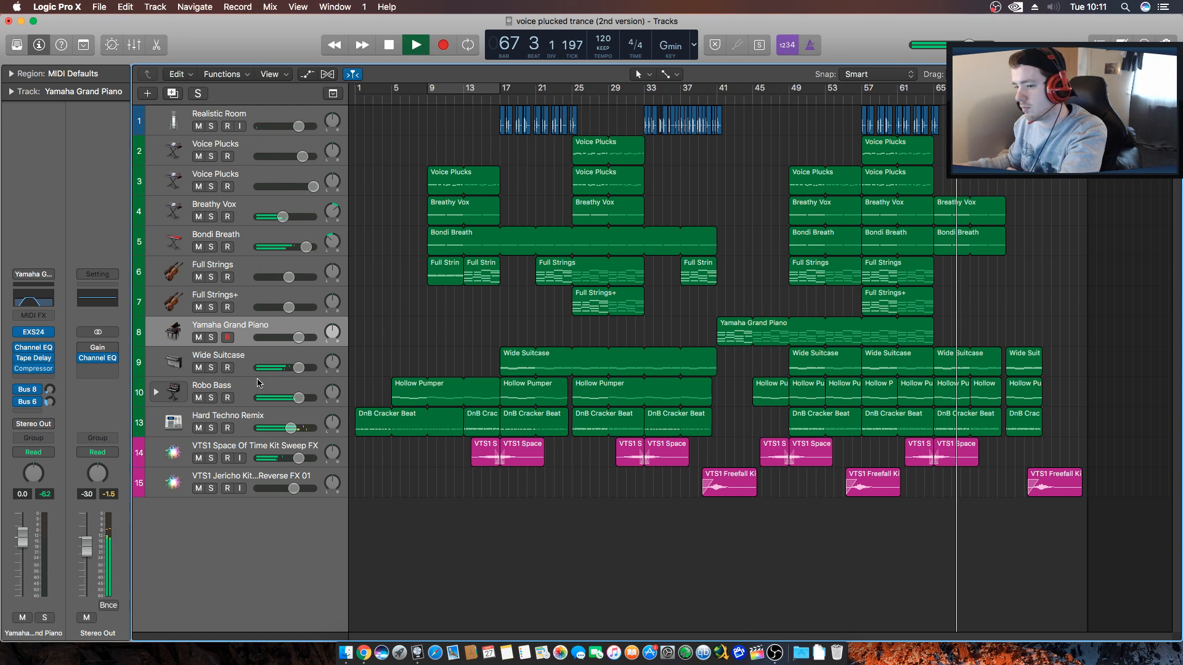
# Compare the soloed Robo Bass track with the full mix during playback and stop playback.
pyautogui.click(216, 396)
pyautogui.click(211, 398)
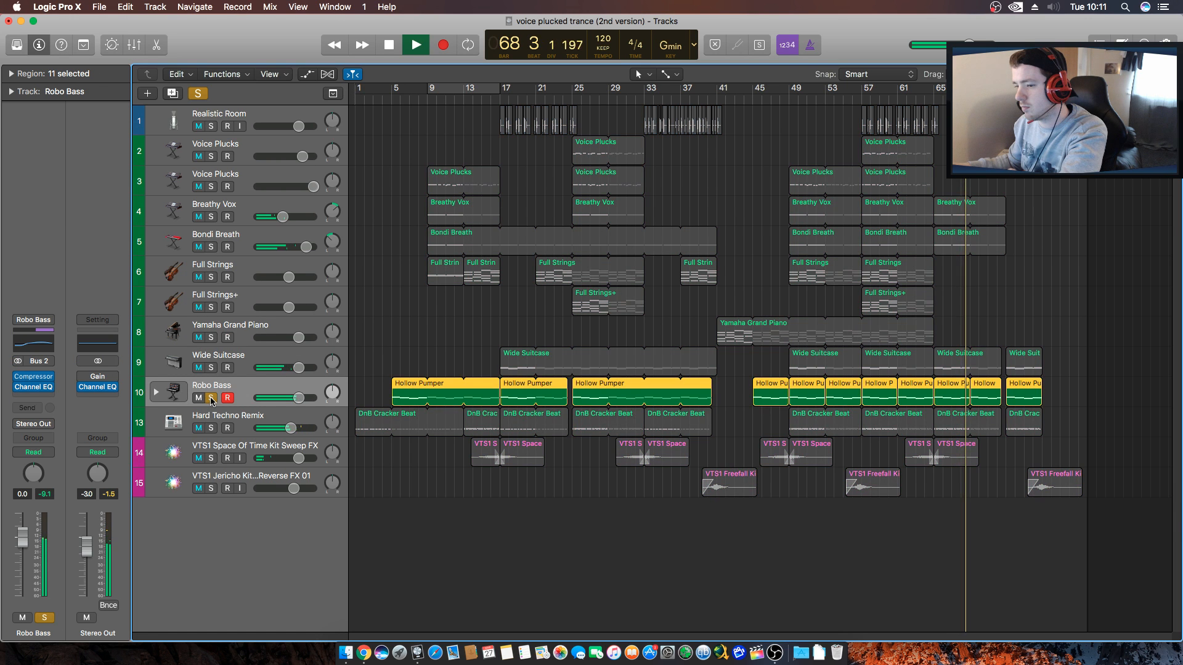
pyautogui.click(212, 398)
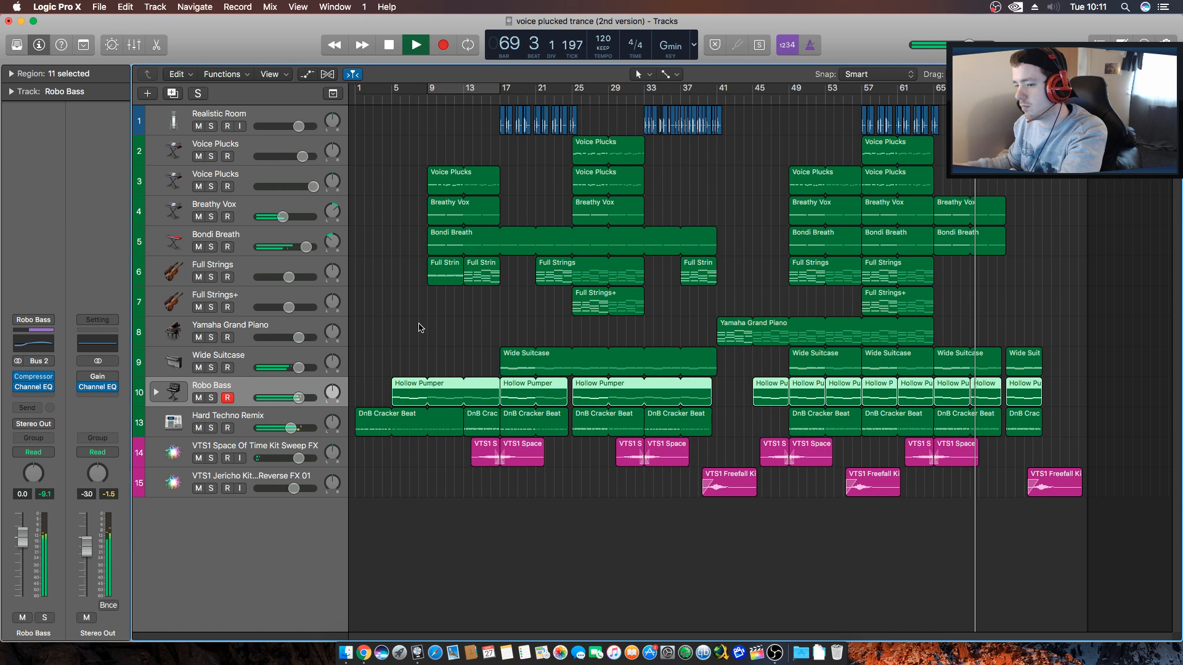
pyautogui.click(211, 398)
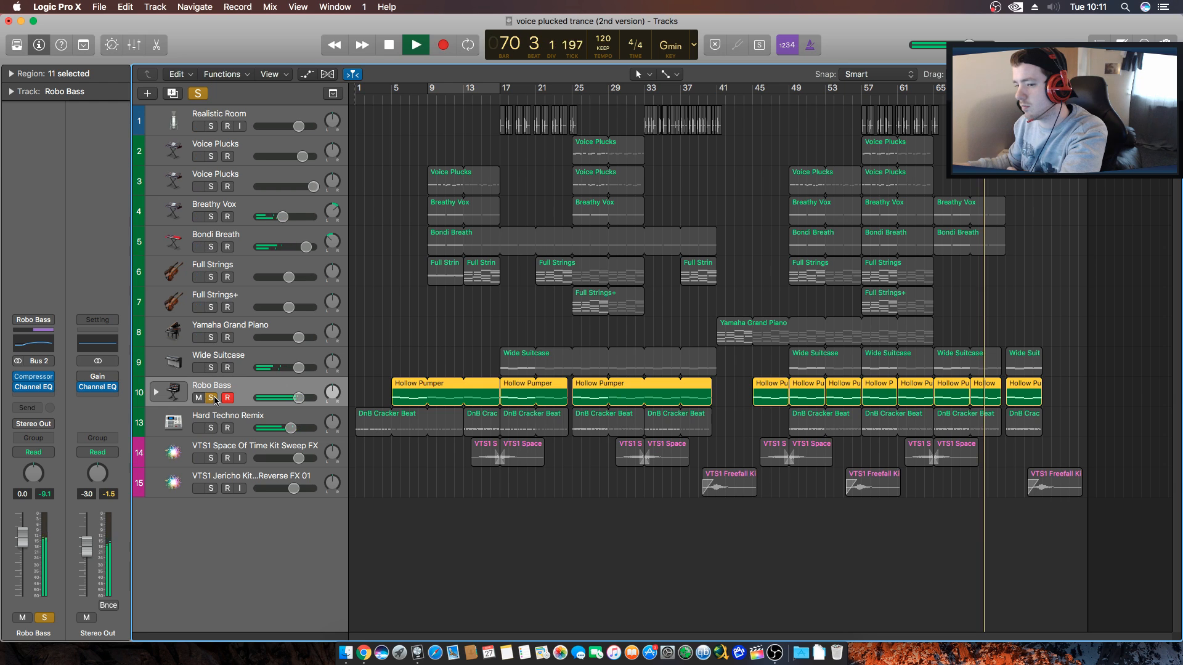
pyautogui.click(212, 398)
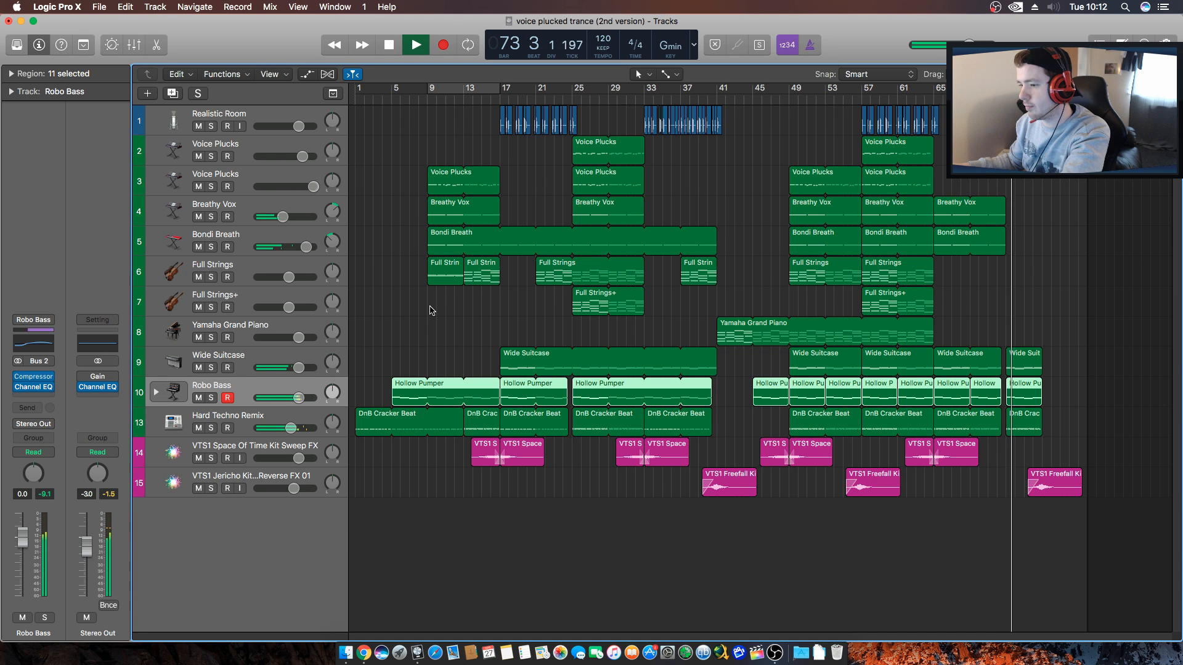
pyautogui.click(432, 310)
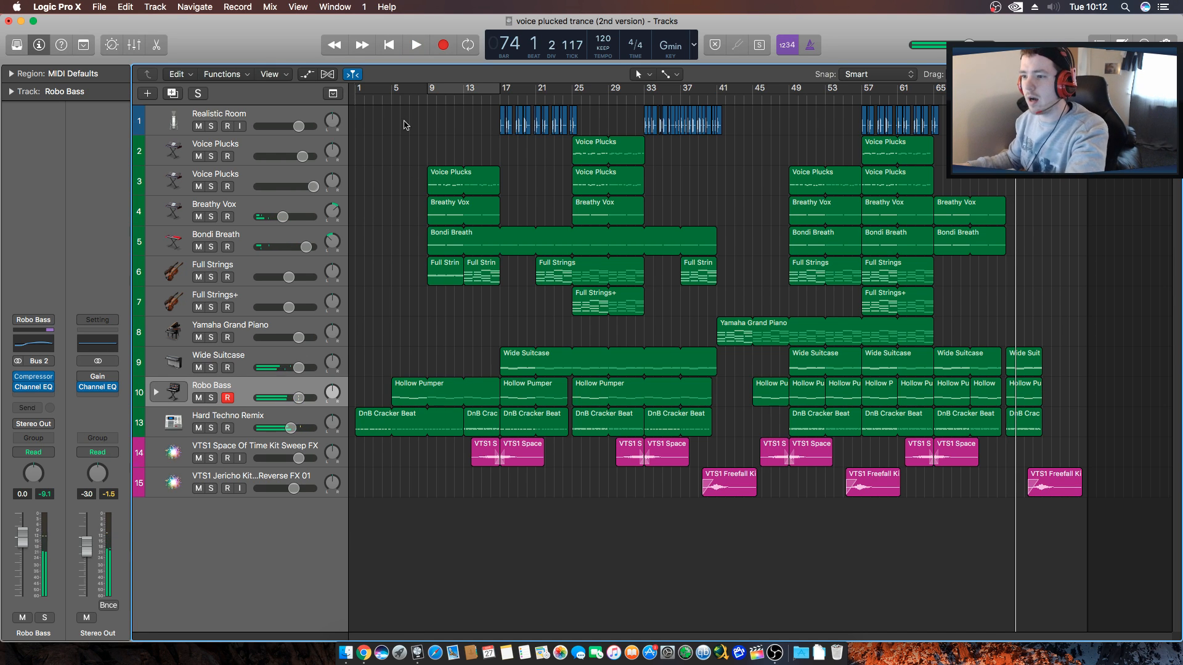
# Turn on the cycle range from bar 9 to bar 17 and listen to the full mix from bar 9.
pyautogui.click(394, 99)
pyautogui.click(427, 98)
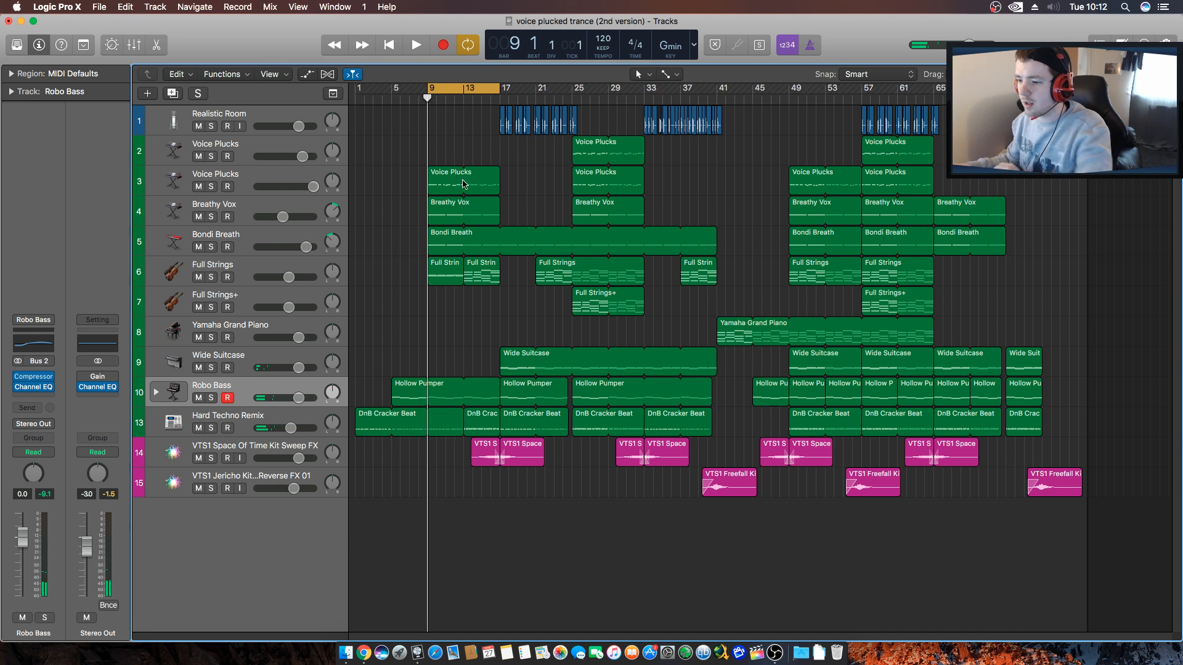
pyautogui.click(210, 398)
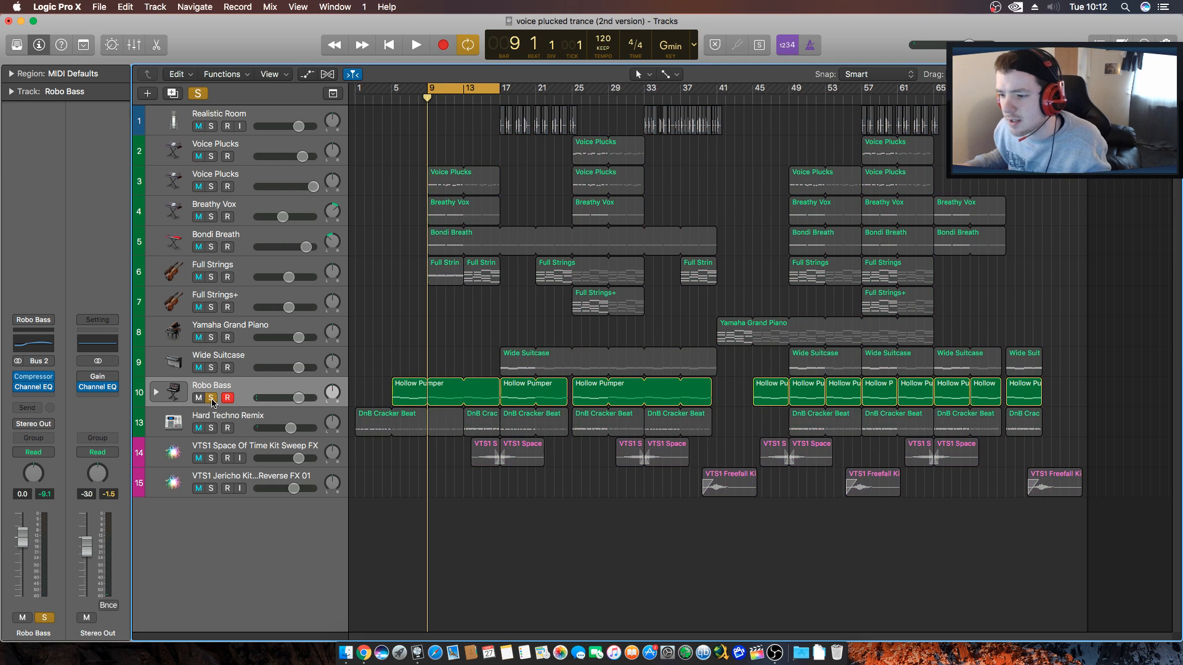
pyautogui.click(211, 398)
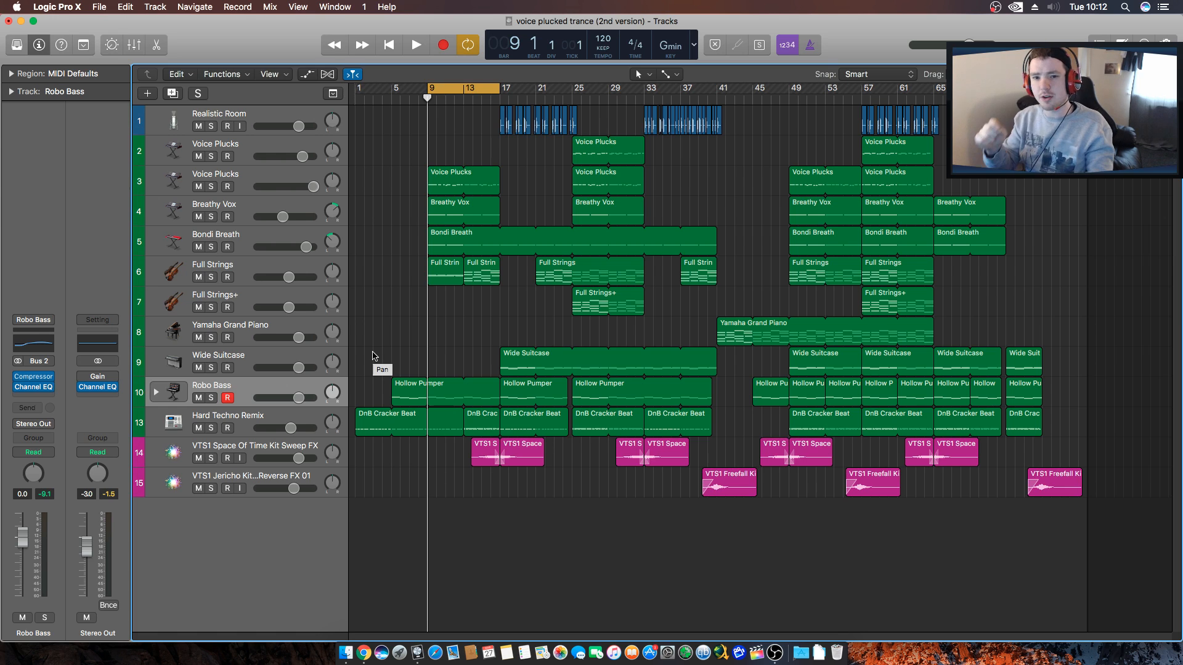
pyautogui.press('space')
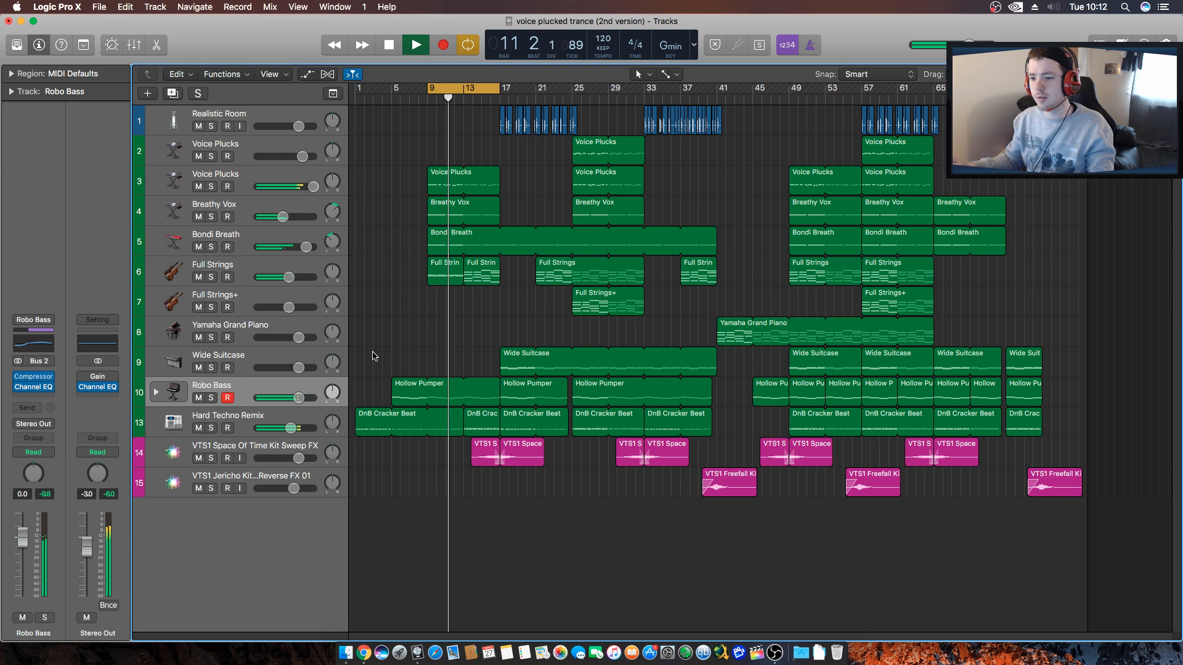
pyautogui.press('space')
# Play the Robo Bass track soloed and inspect the settings of its Compressor and Channel EQ.
pyautogui.click(211, 398)
pyautogui.press('space')
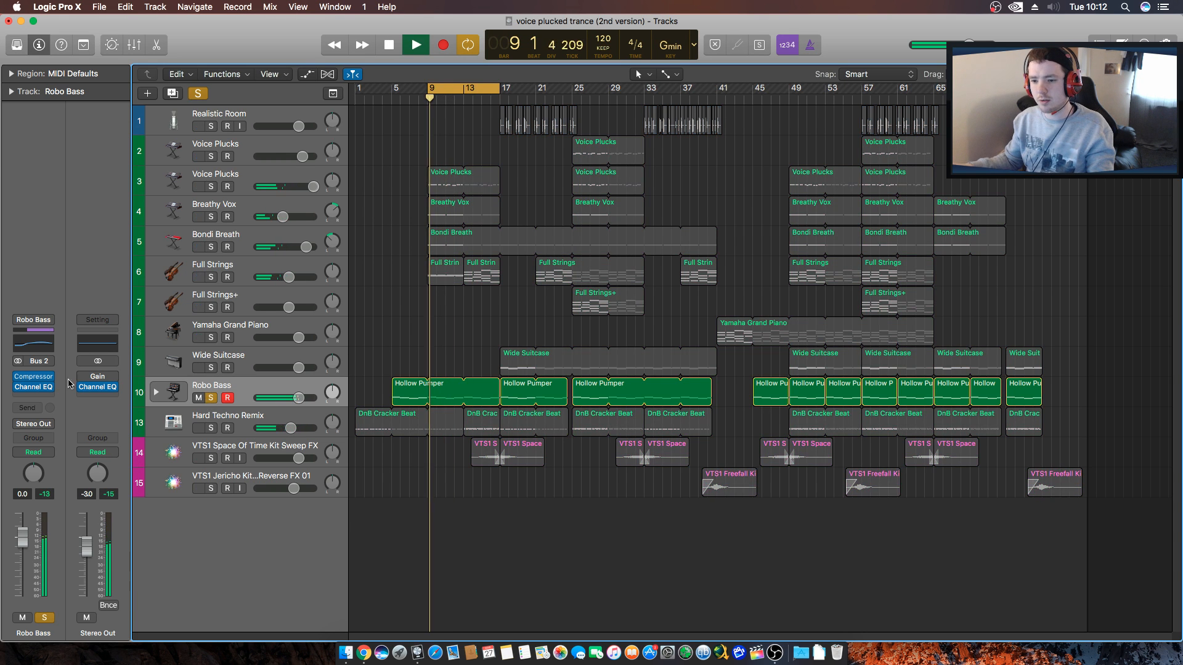
pyautogui.click(32, 379)
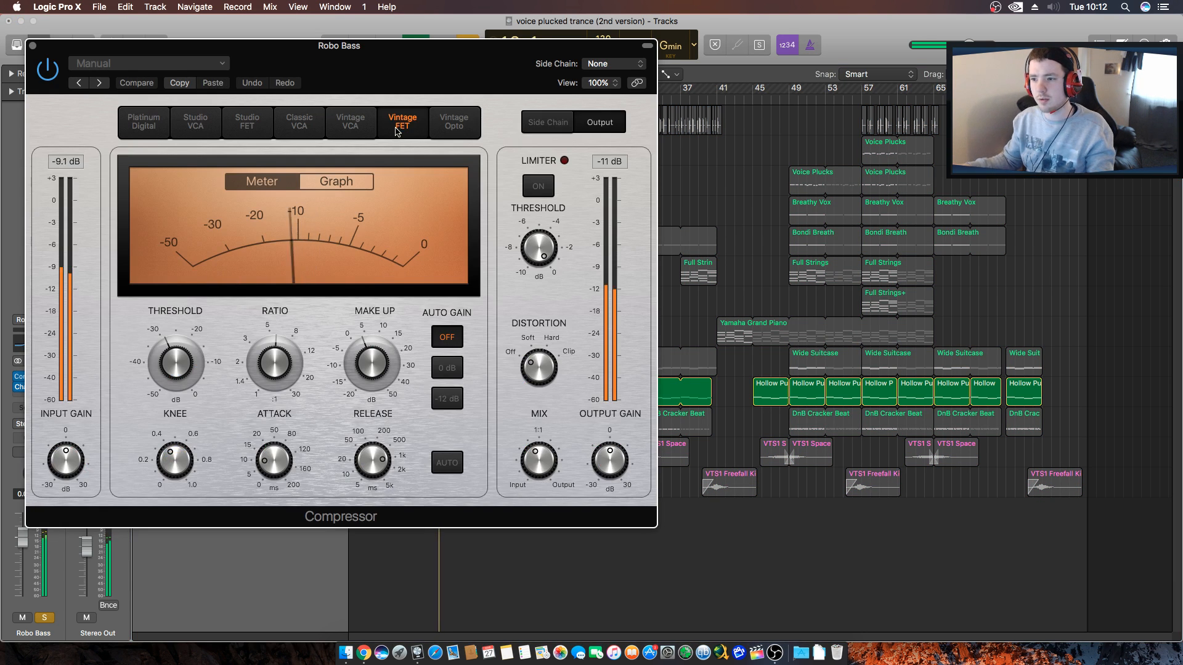
pyautogui.moveTo(333, 54); pyautogui.dragTo(579, 98)
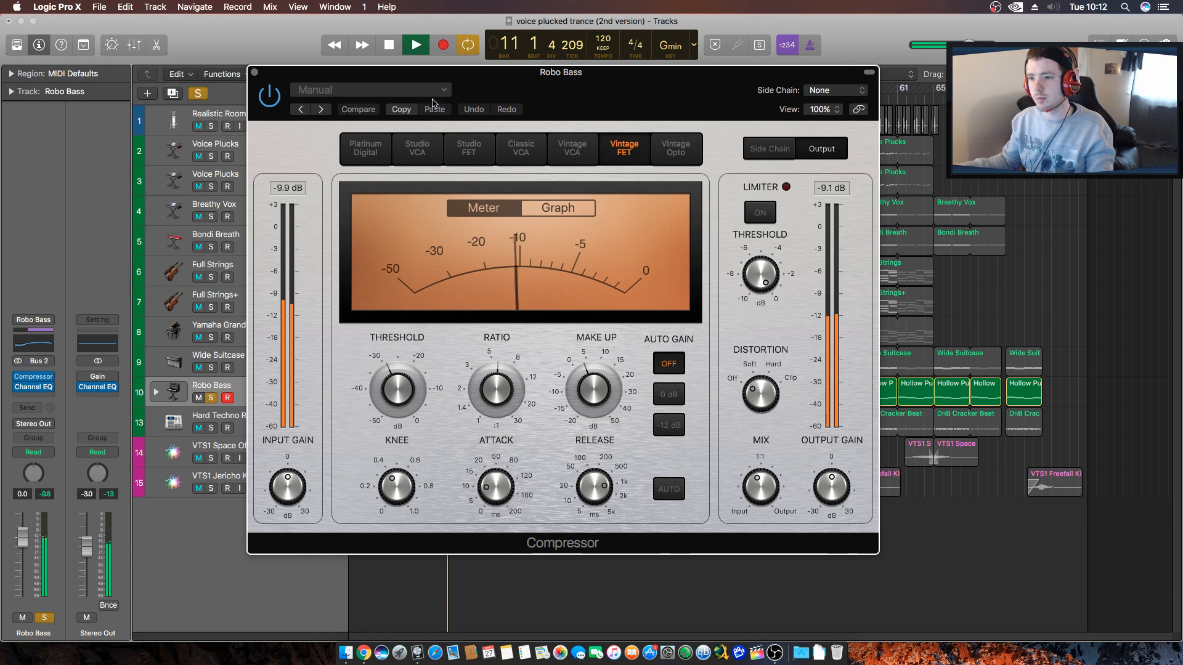
pyautogui.press('space')
pyautogui.click(255, 72)
pyautogui.click(49, 343)
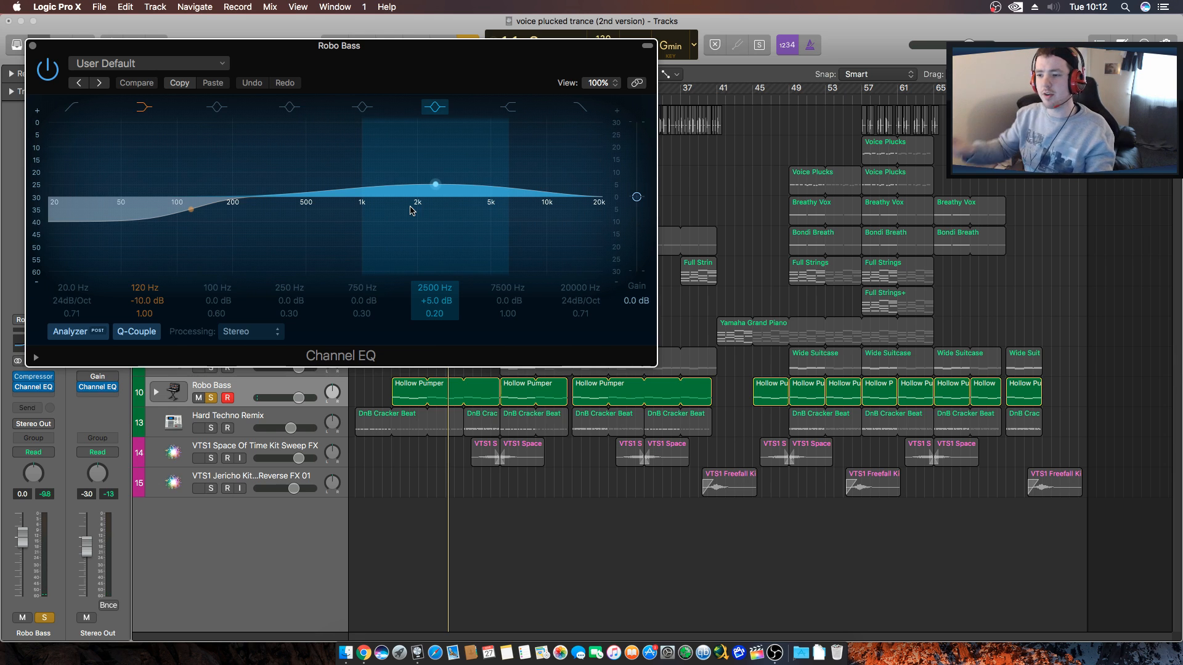
pyautogui.click(33, 46)
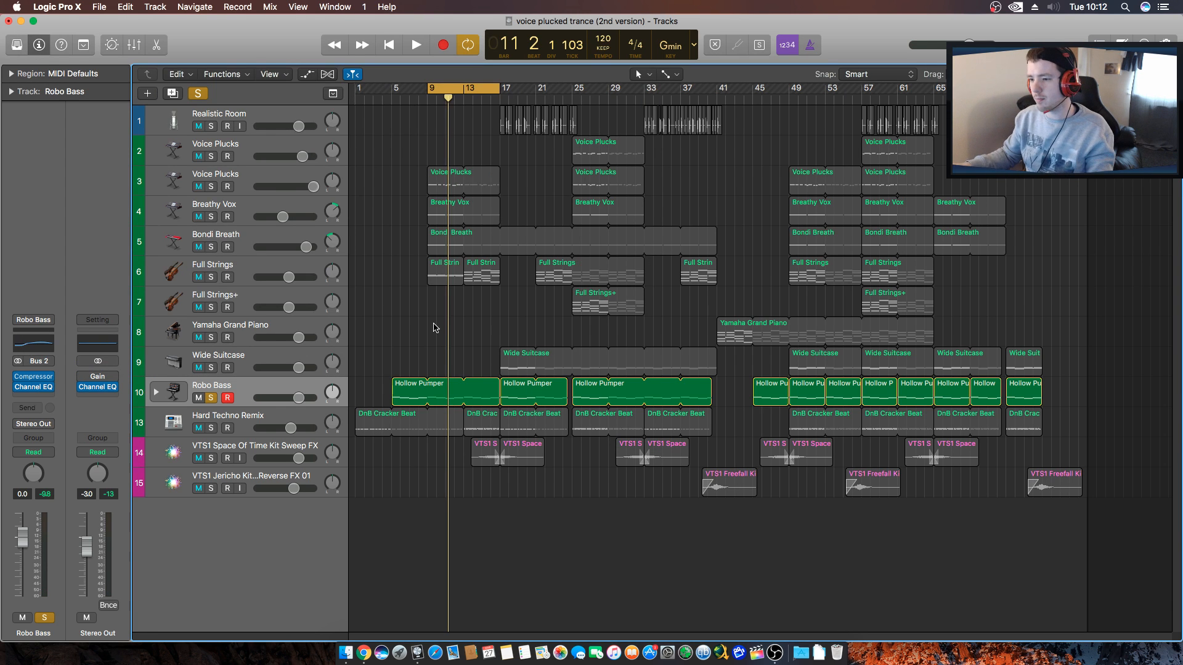
# Clear the Robo Bass solo and review the Full Strings, Bondi Breath, Breathy Vox and Voice Plucks track 3 channel strips with playback stopped.
pyautogui.click(229, 269)
pyautogui.click(212, 397)
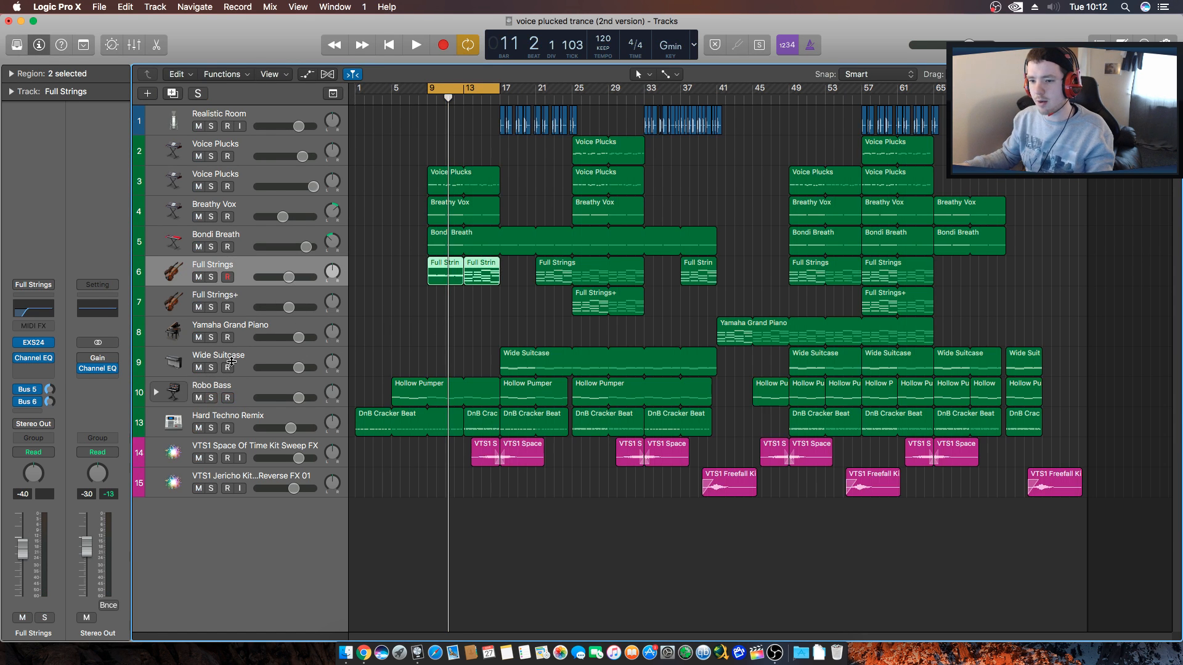
pyautogui.click(245, 240)
pyautogui.click(244, 214)
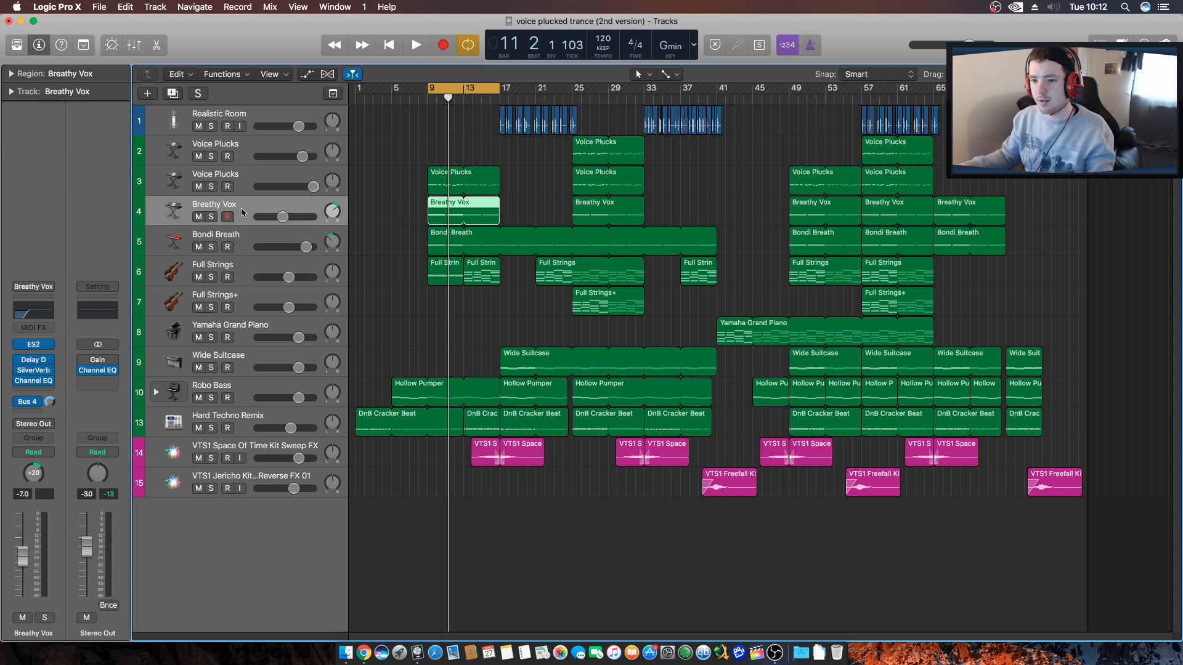
pyautogui.click(247, 181)
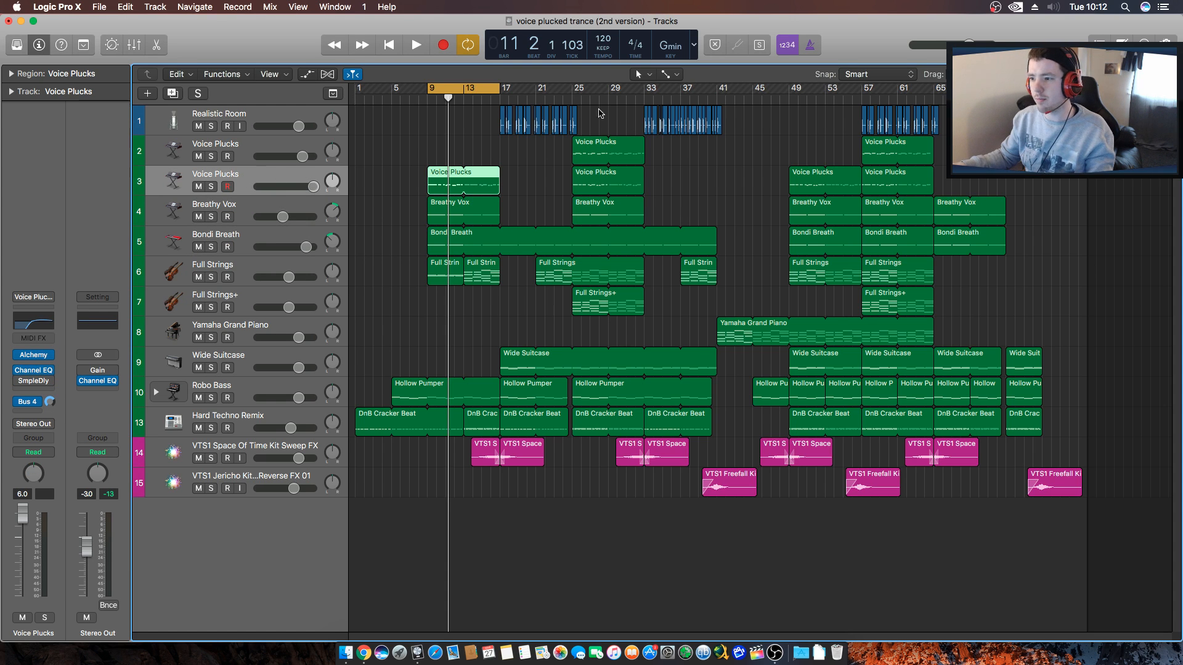
# Review the channel strips of the Voice Plucks, Breathy Vox, Bondi Breath, Full Strings, Full Strings+, Wide Suitcase and Robo Bass tracks.
pyautogui.click(238, 157)
pyautogui.click(607, 99)
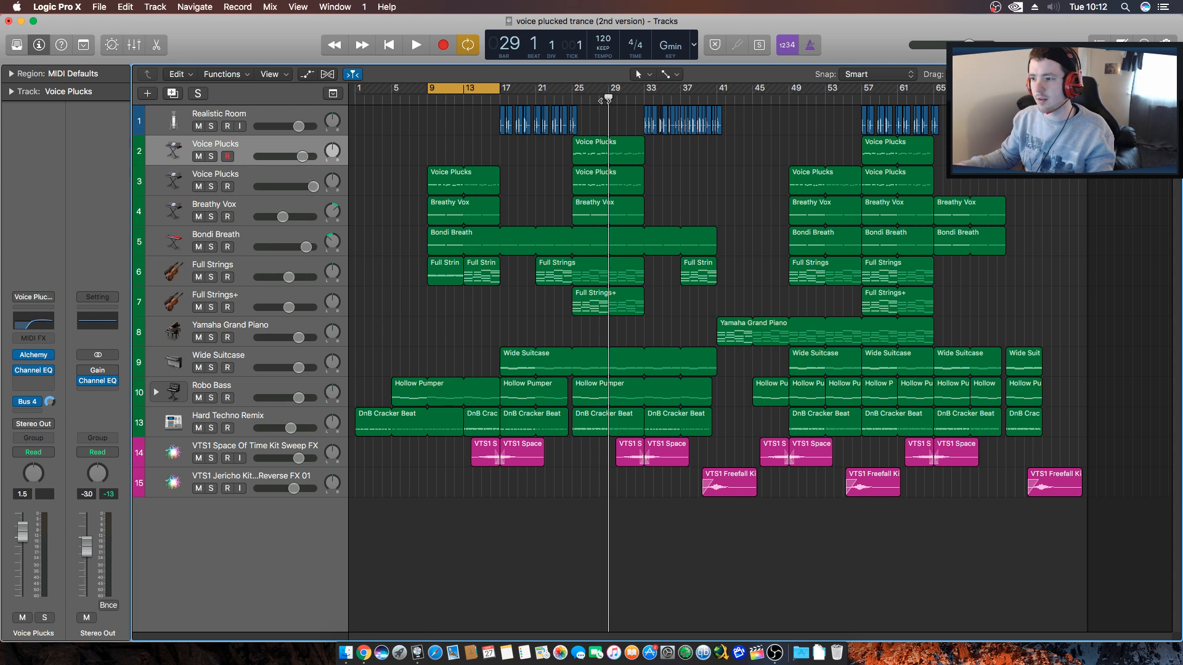
pyautogui.click(259, 179)
pyautogui.click(261, 214)
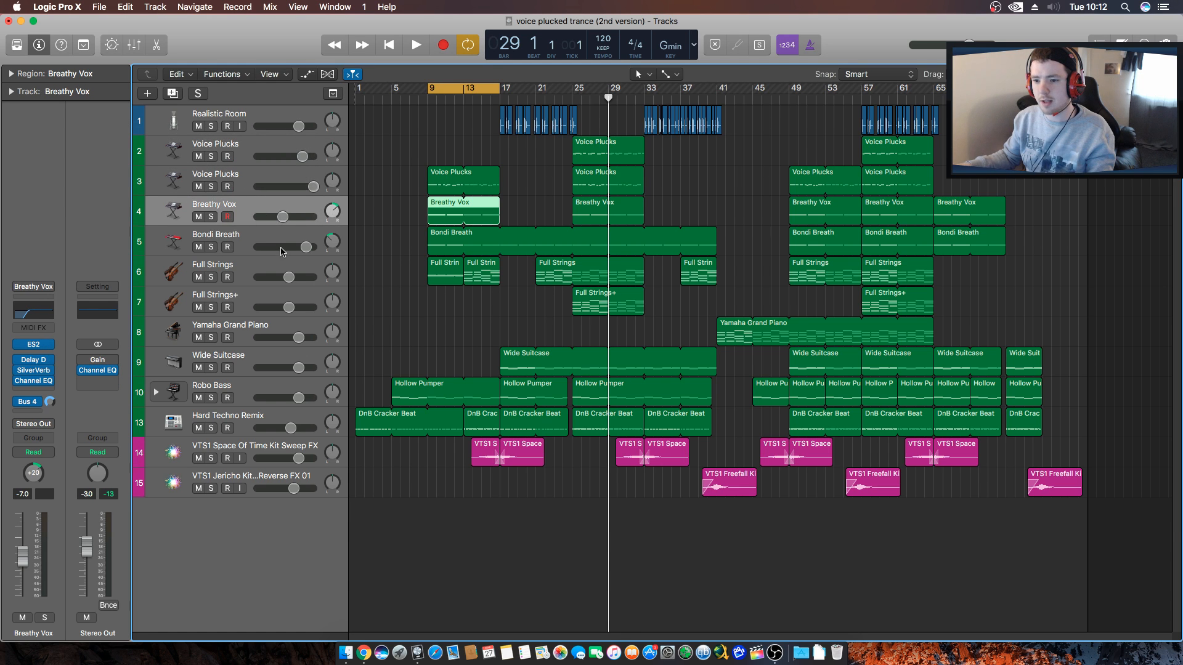
pyautogui.click(261, 235)
pyautogui.click(242, 272)
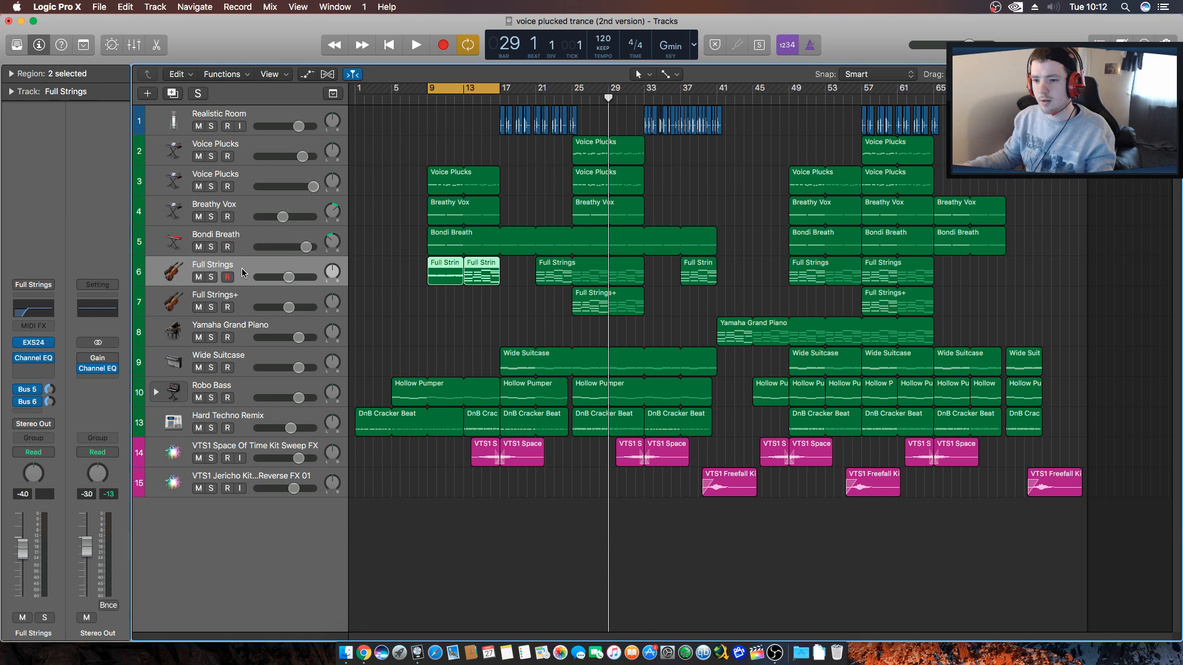
pyautogui.click(259, 298)
pyautogui.click(268, 359)
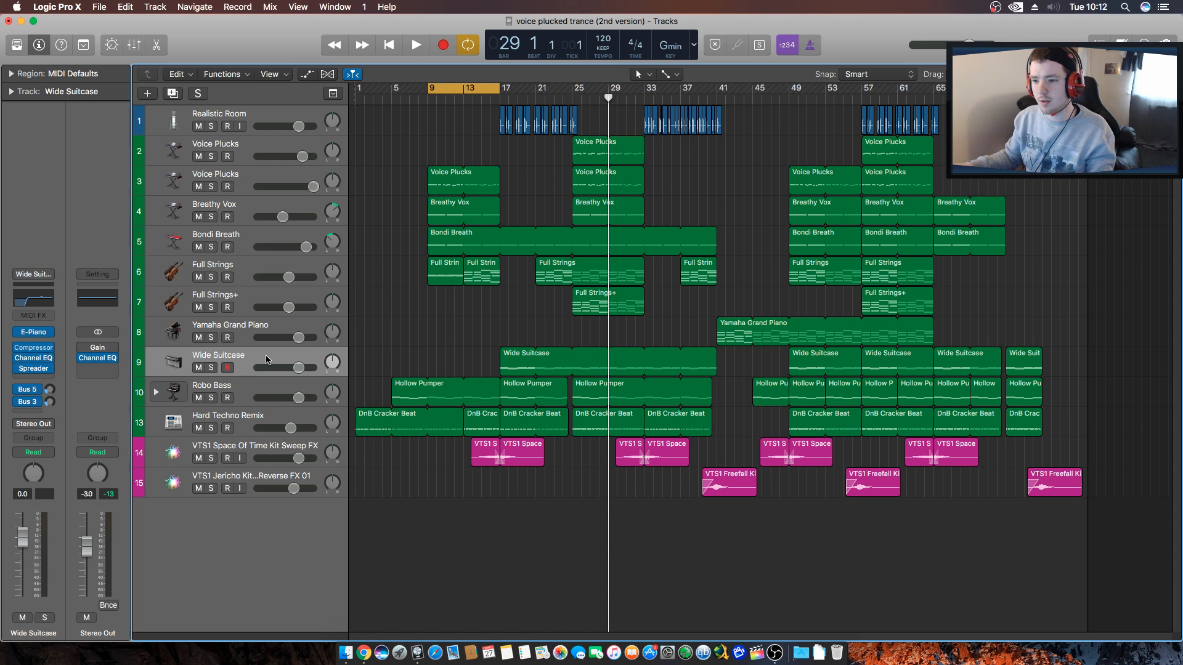
pyautogui.click(262, 390)
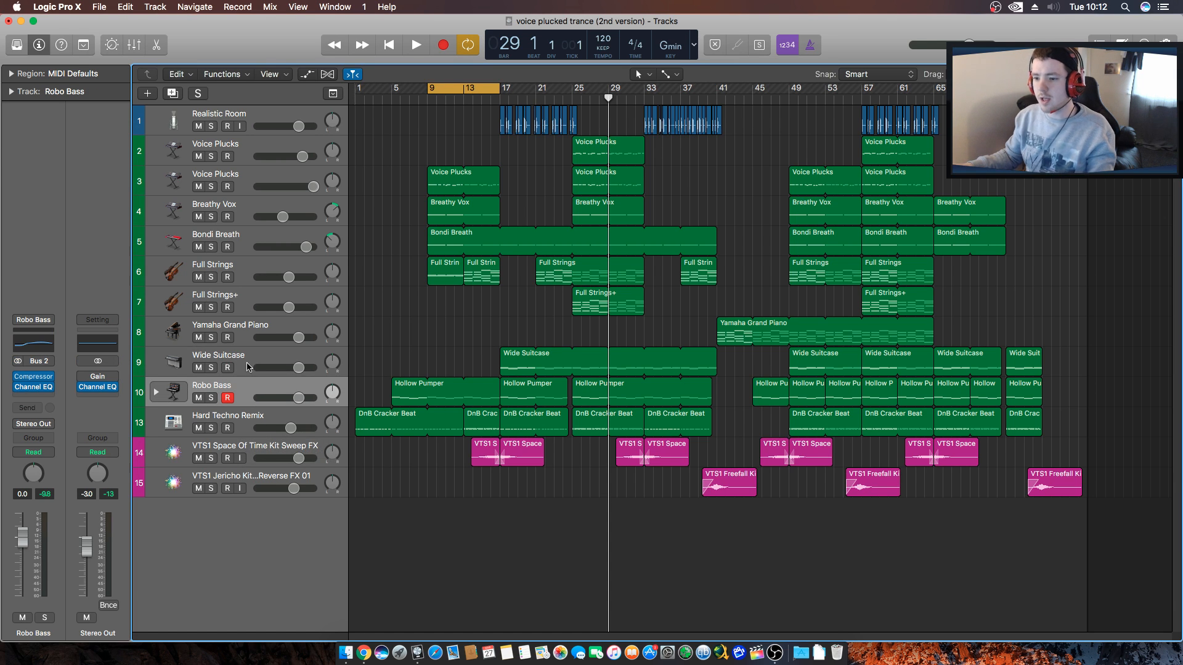
pyautogui.click(249, 369)
pyautogui.click(247, 385)
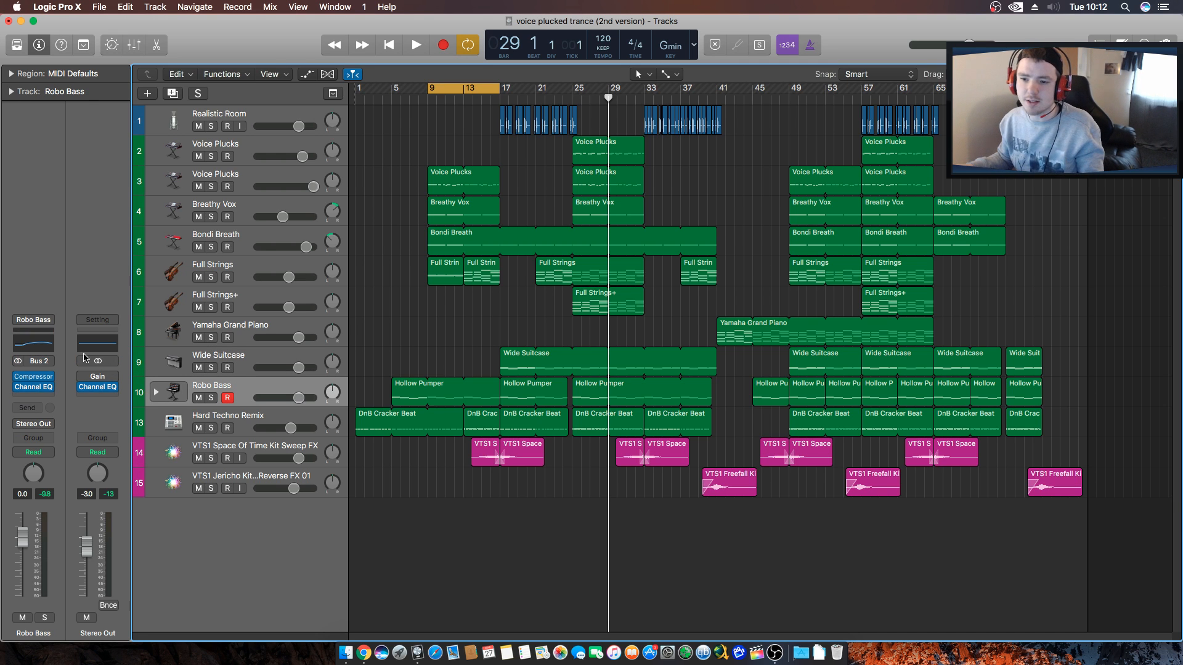
# Inspect the Robo Bass Channel EQ curve and close it, then check the Hard Techno Remix channel strip and return to Robo Bass.
pyautogui.click(45, 347)
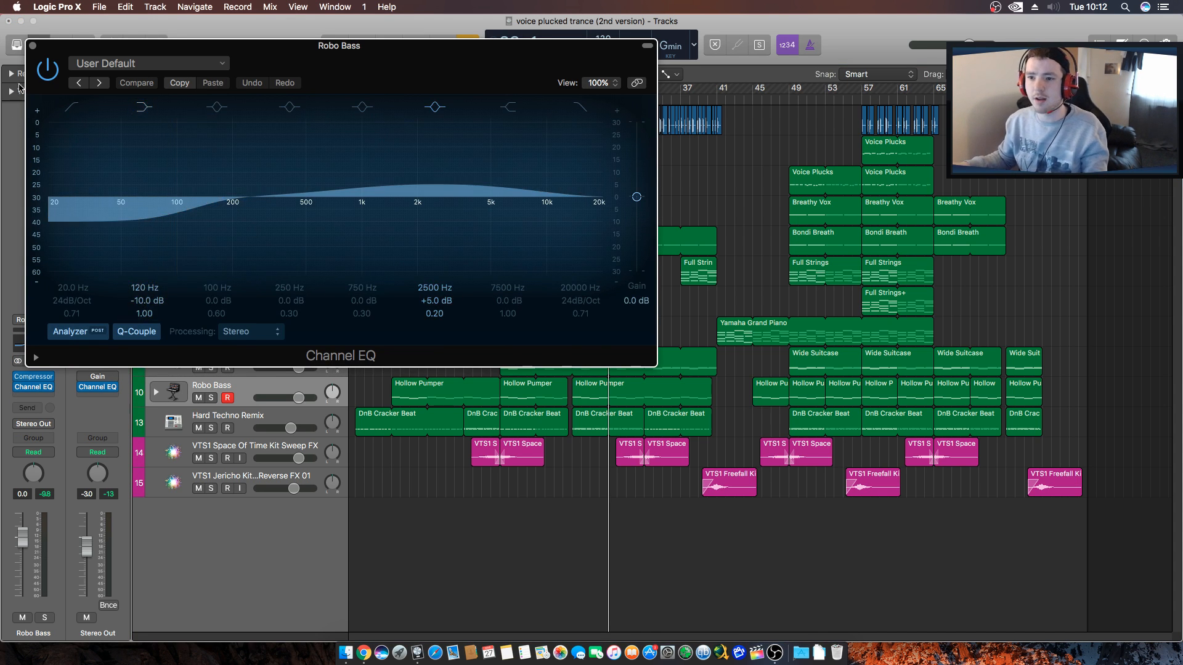
pyautogui.click(33, 46)
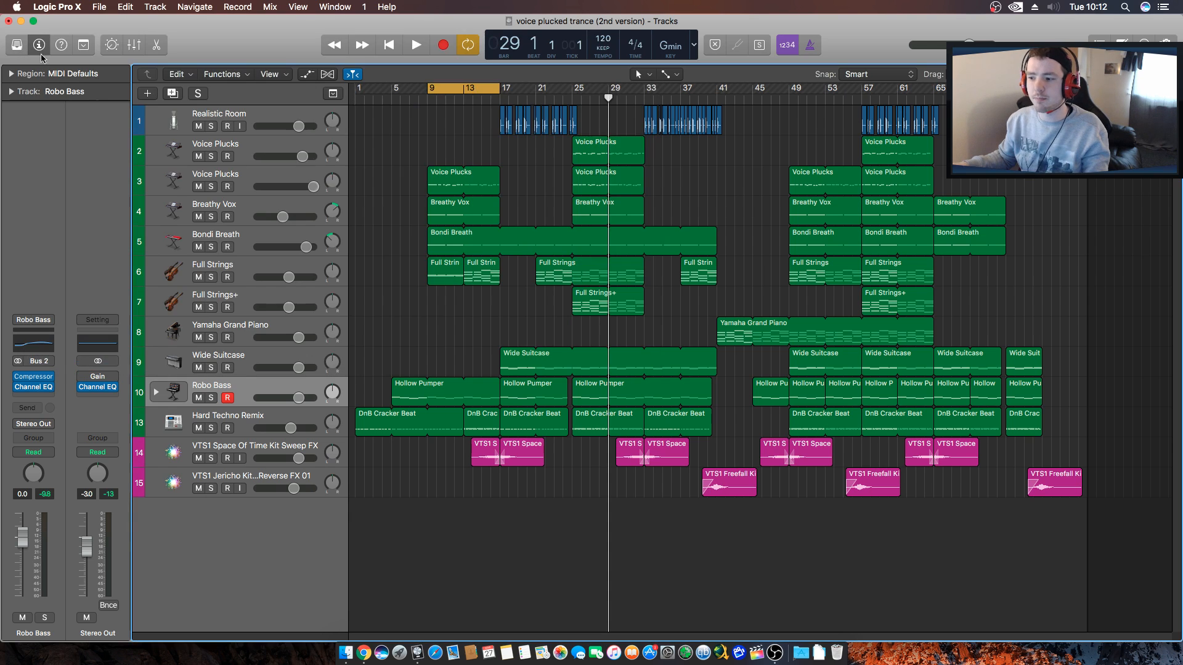
pyautogui.click(264, 424)
pyautogui.click(264, 400)
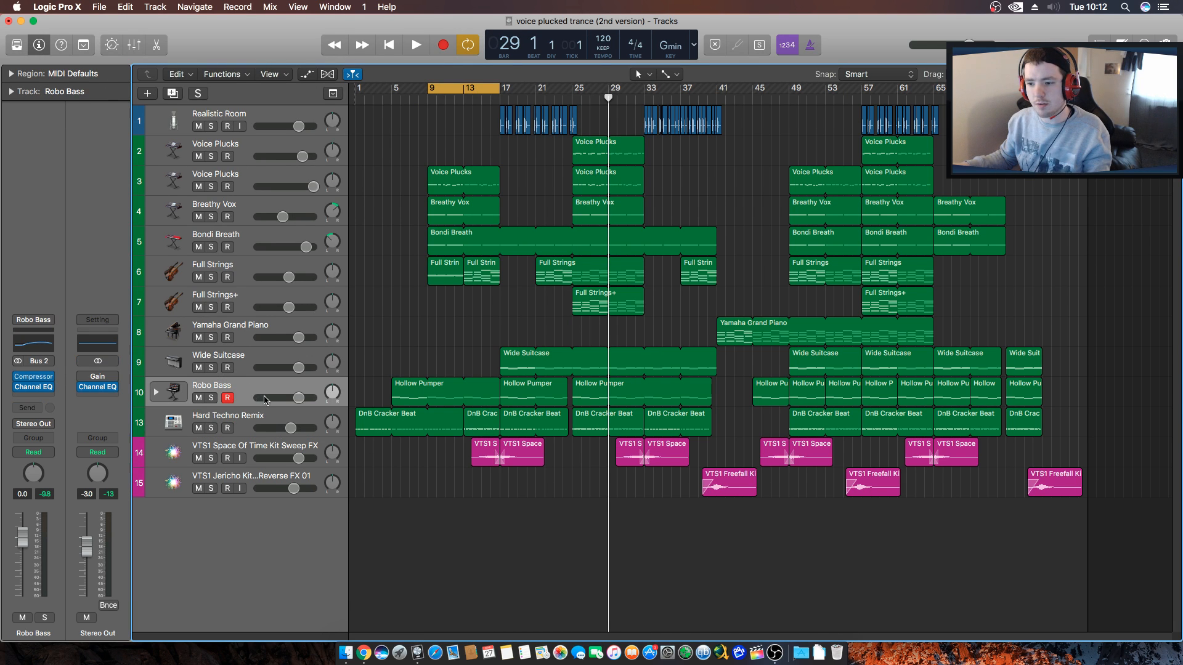
# Set the low shelf in the Robo Bass Channel EQ to 0.0 dB at 112 Hz and play the track soloed.
pyautogui.click(31, 349)
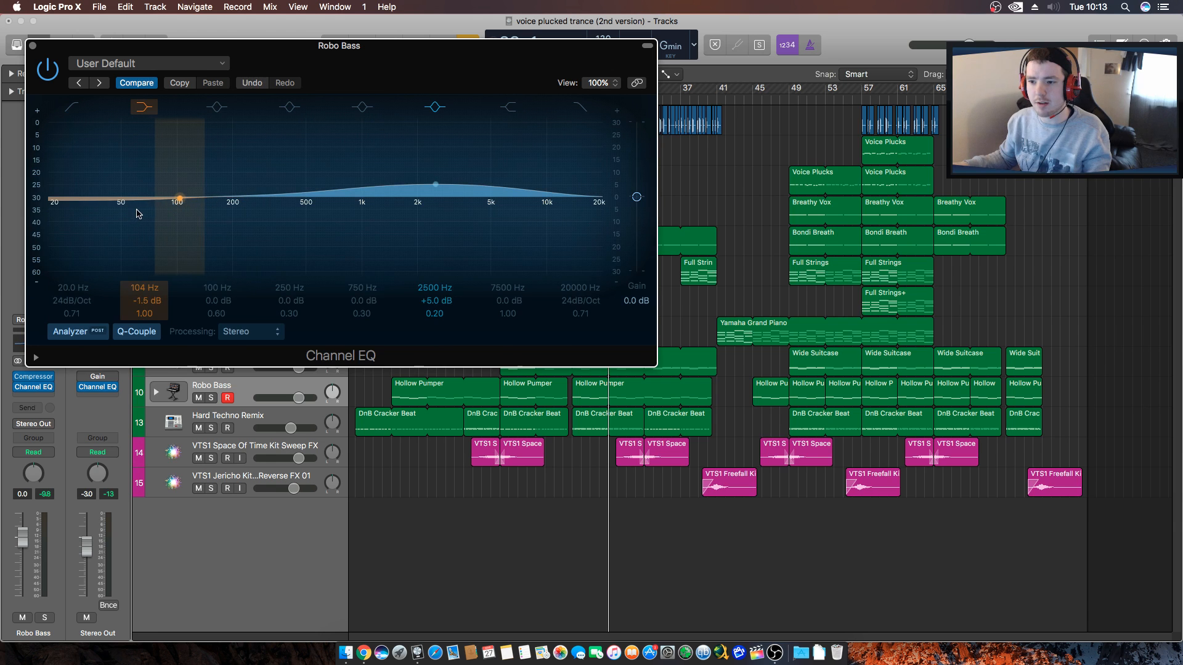
pyautogui.moveTo(91, 47); pyautogui.dragTo(627, 148)
pyautogui.click(210, 398)
pyautogui.press('space')
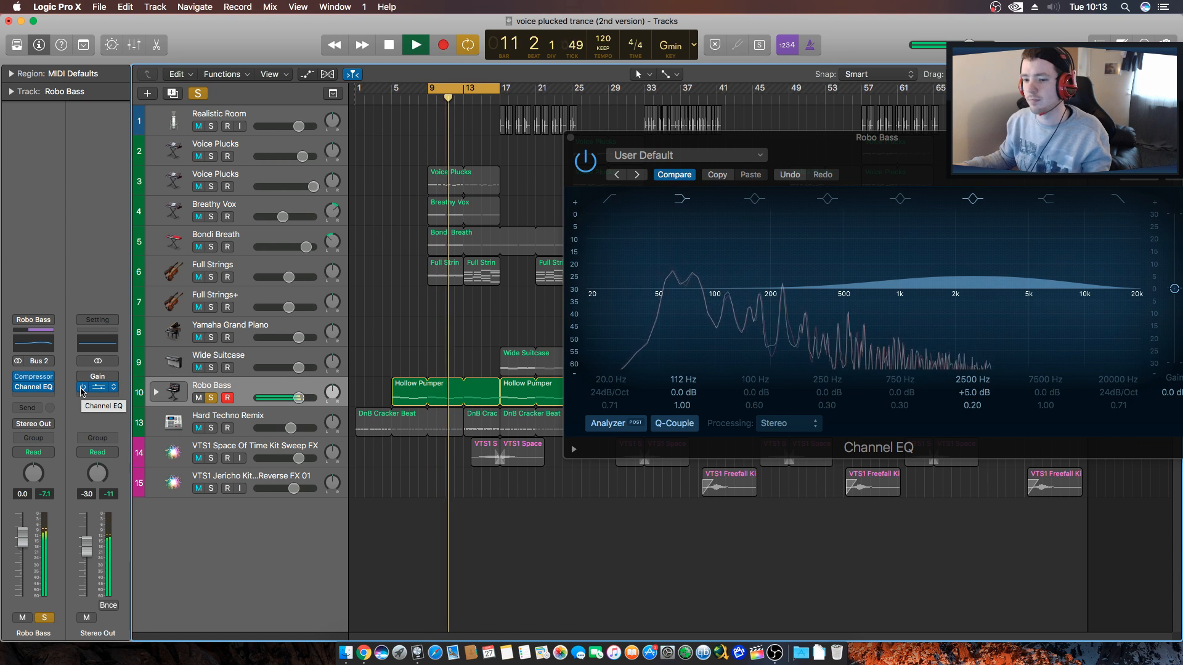
# Insert the stereo Xfer Records LFOTool after the Channel EQ on Robo Bass and close the EQ window.
pyautogui.click(48, 400)
pyautogui.moveTo(49, 624)
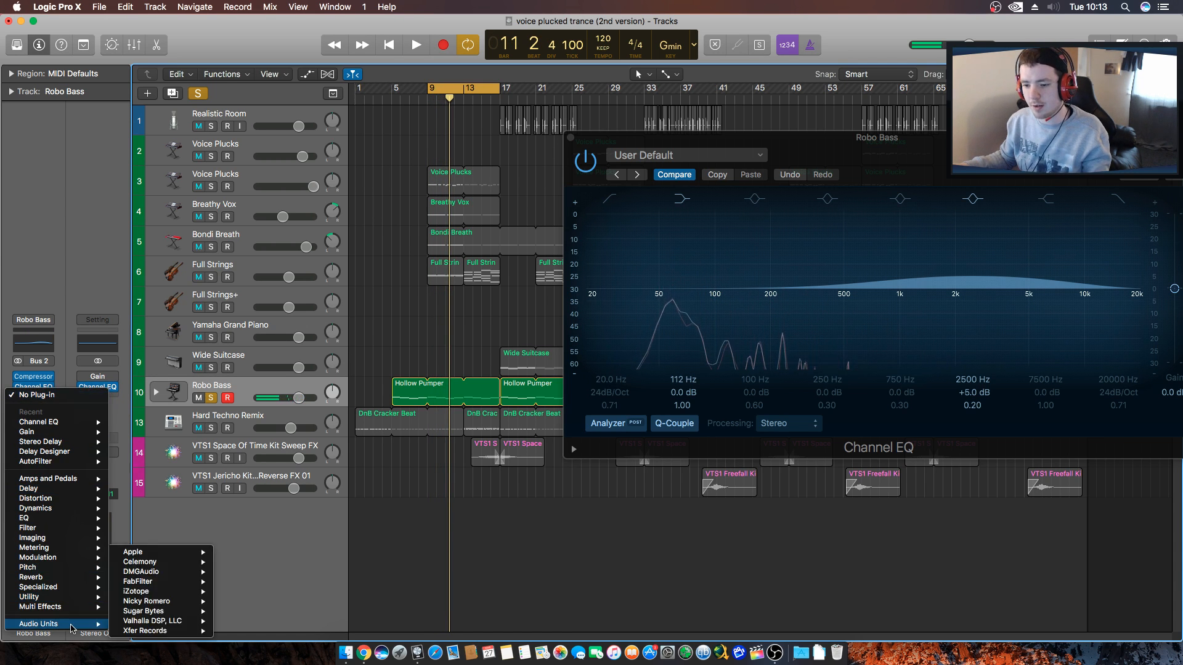
pyautogui.moveTo(185, 631)
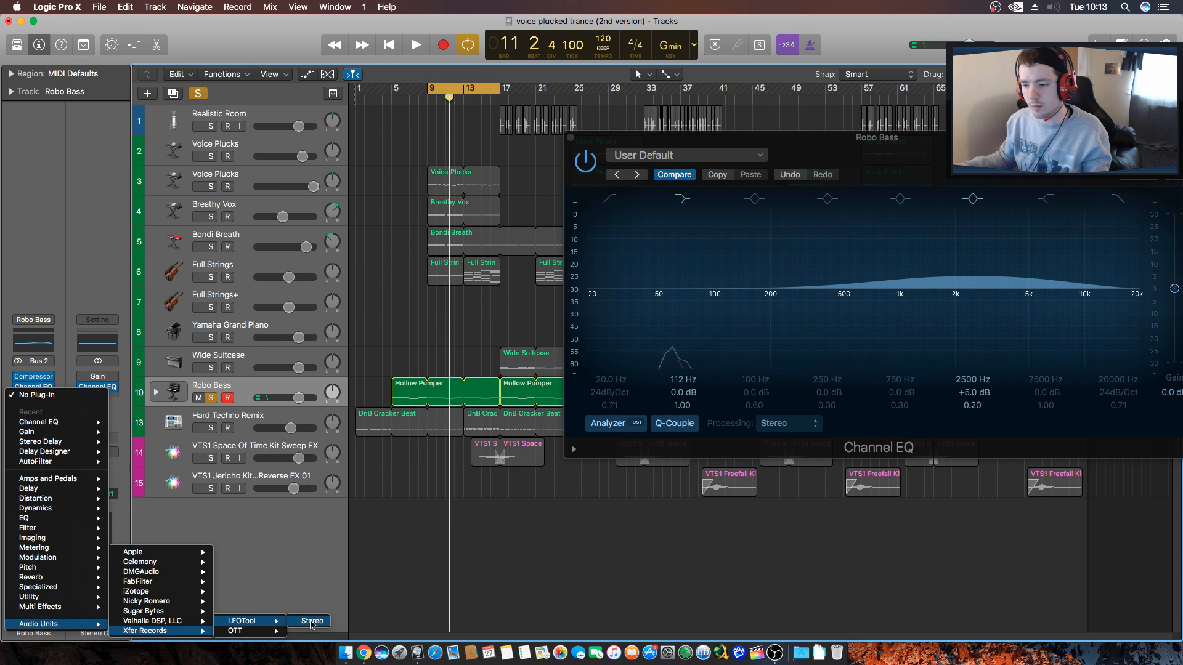
pyautogui.click(311, 622)
pyautogui.click(570, 137)
# Load the Sidechain-2 preset in LFOTool and listen to Robo Bass soloed and in the full mix.
pyautogui.click(407, 105)
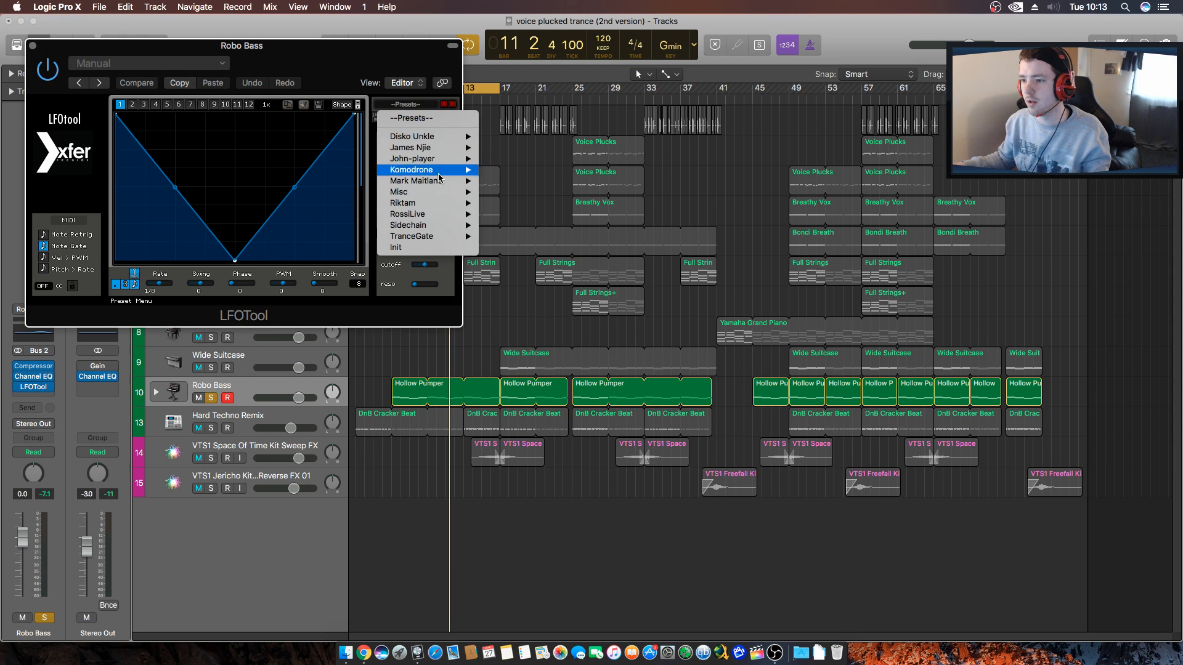
pyautogui.moveTo(434, 225)
pyautogui.click(505, 236)
pyautogui.moveTo(344, 59); pyautogui.dragTo(819, 297)
pyautogui.press('space')
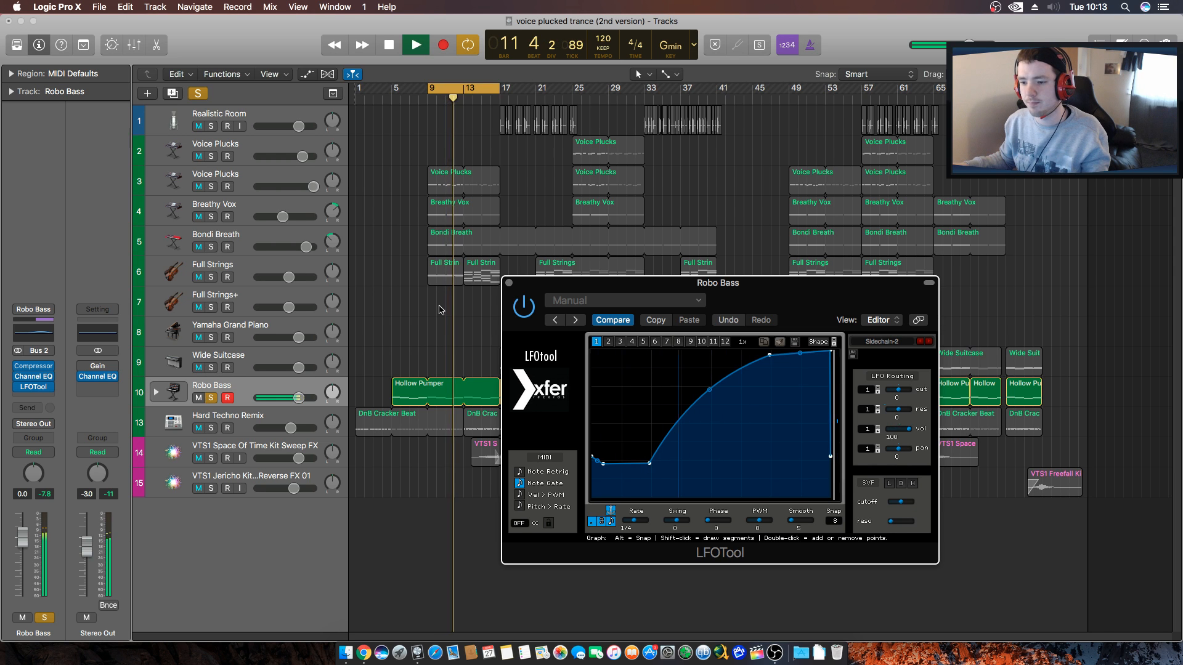
pyautogui.click(213, 399)
pyautogui.press('space')
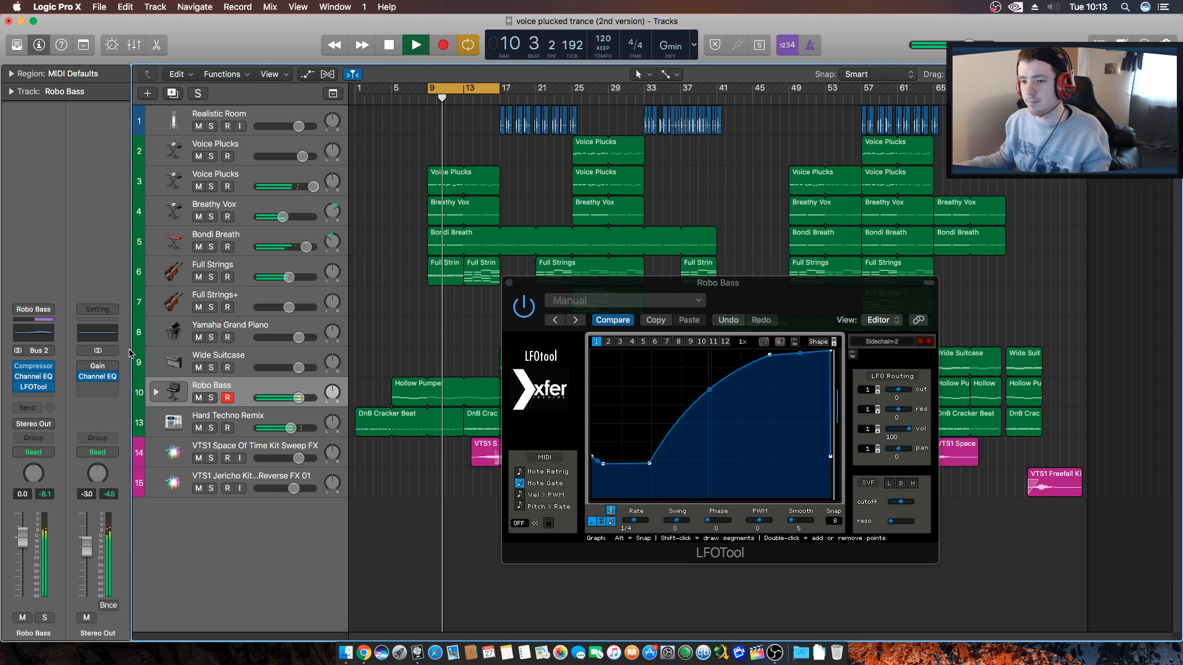
# Raise the Robo Bass Compressor's make-up gain to 7.0 dB during full-mix playback and close the plug-in windows.
pyautogui.click(33, 366)
pyautogui.moveTo(596, 395); pyautogui.dragTo(598, 389)
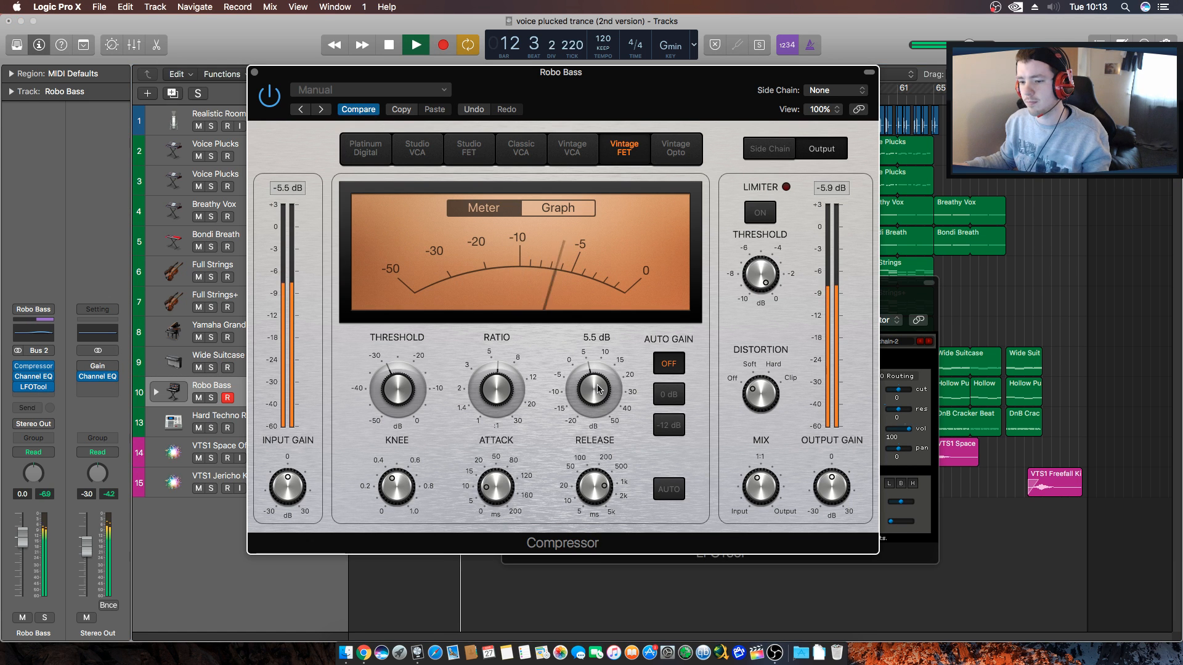
pyautogui.press('space')
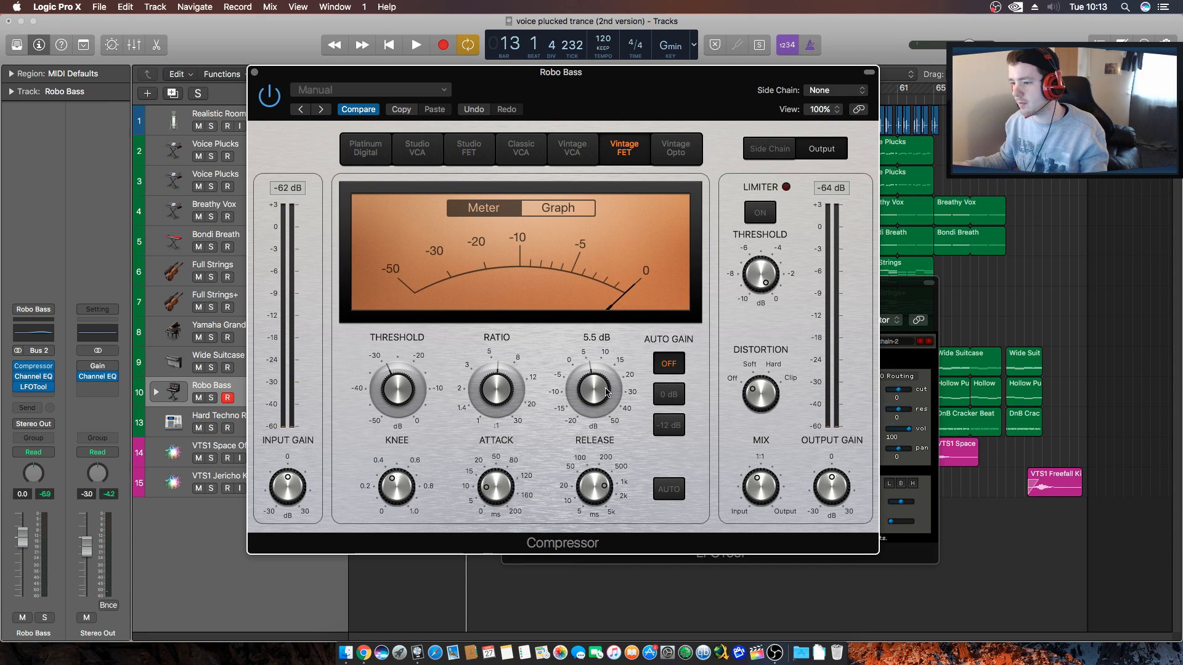
pyautogui.press('space')
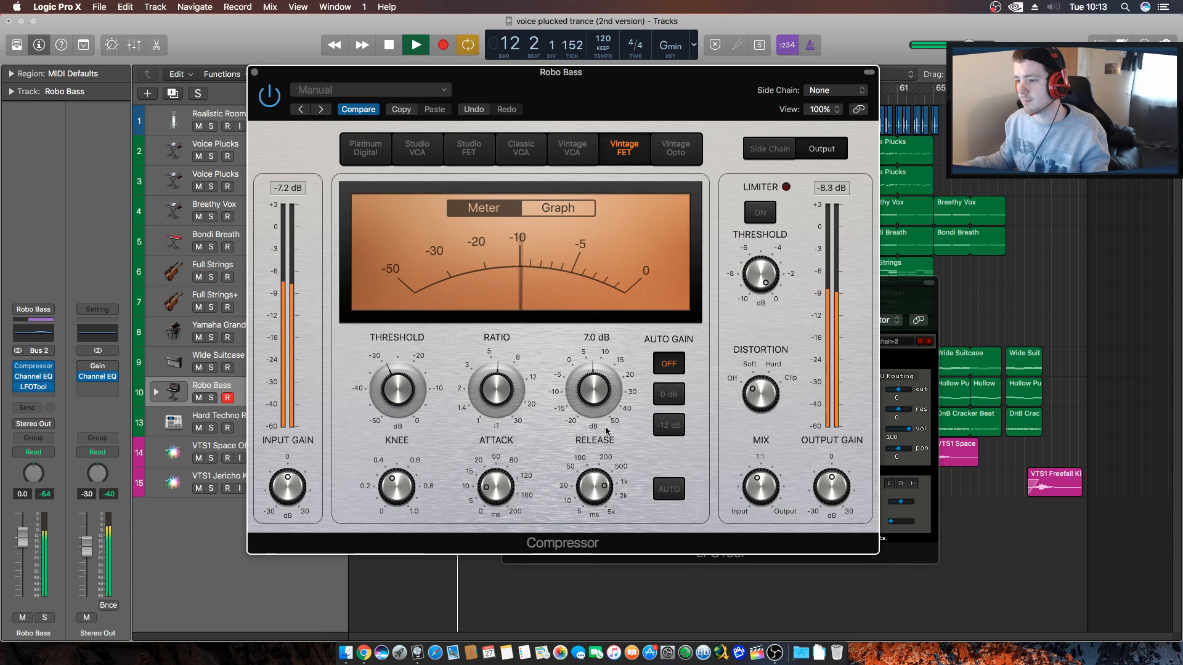
pyautogui.click(254, 72)
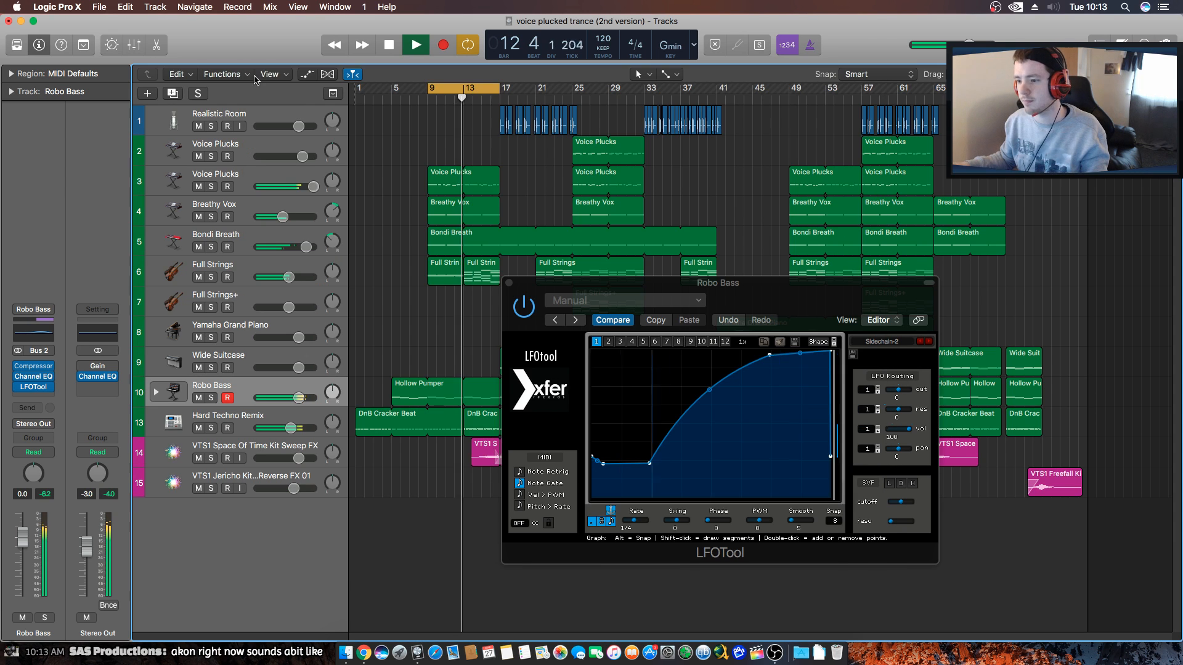
pyautogui.click(510, 284)
# Play the Full Strings track soloed, select it and stop playback.
pyautogui.click(211, 277)
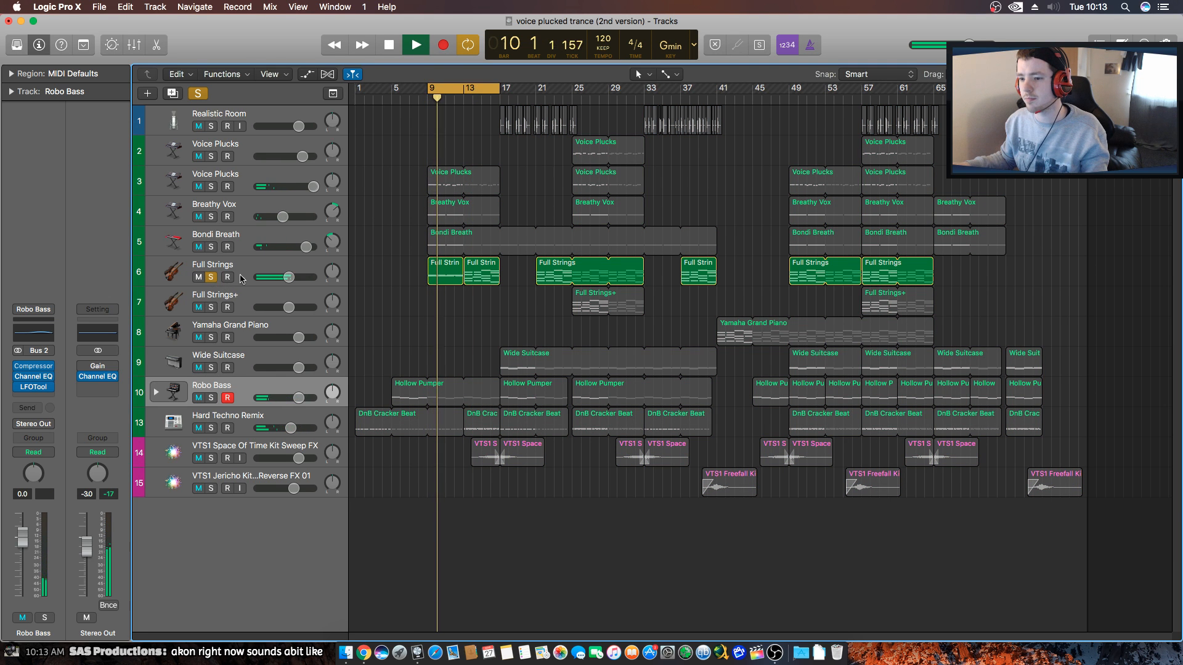
pyautogui.click(242, 277)
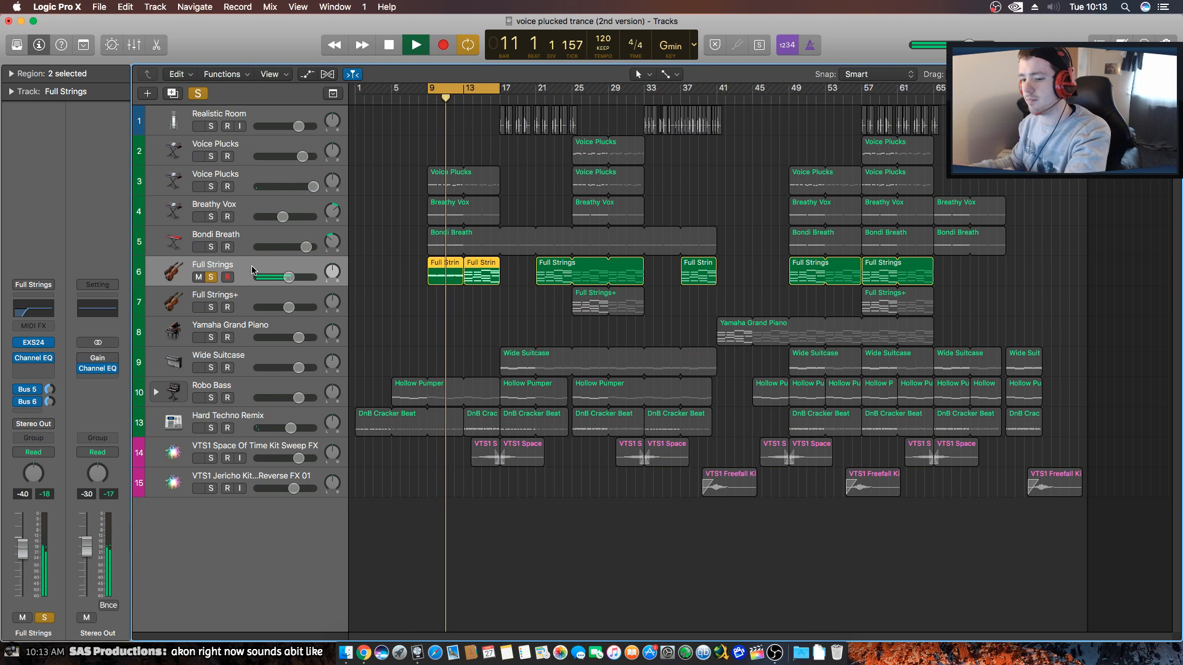
pyautogui.press('space')
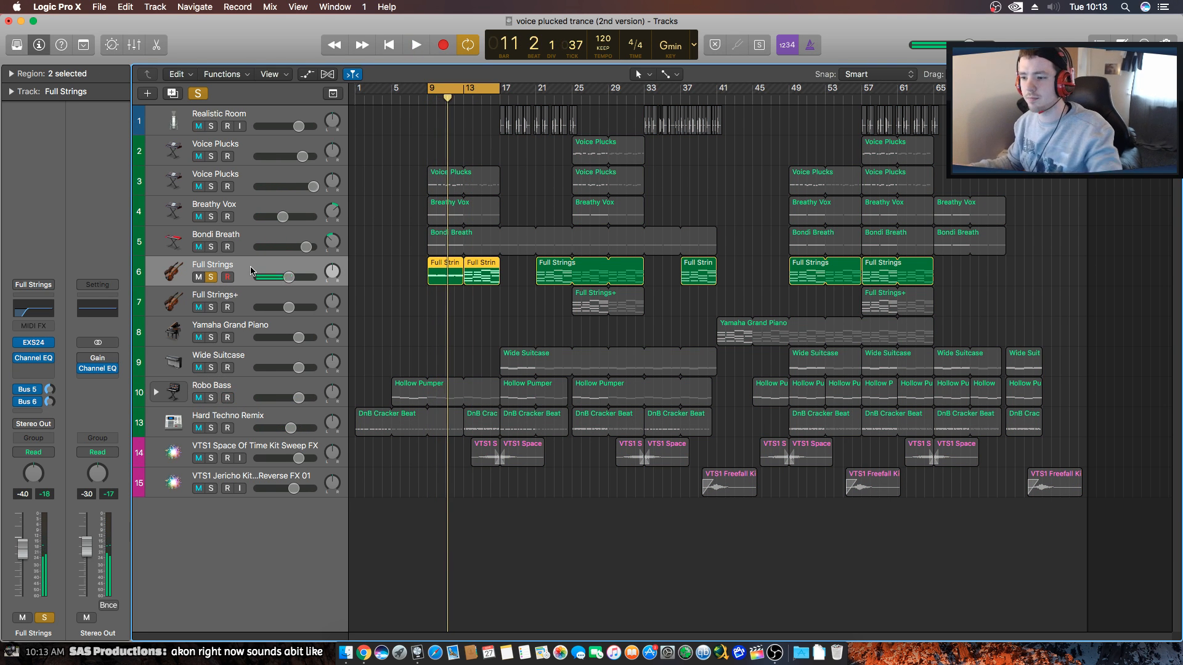
# Set the Full Strings Channel EQ low cut to 210 Hz and boost the 750 Hz band by 3.0 dB at 860 Hz with Q 0.31.
pyautogui.click(30, 311)
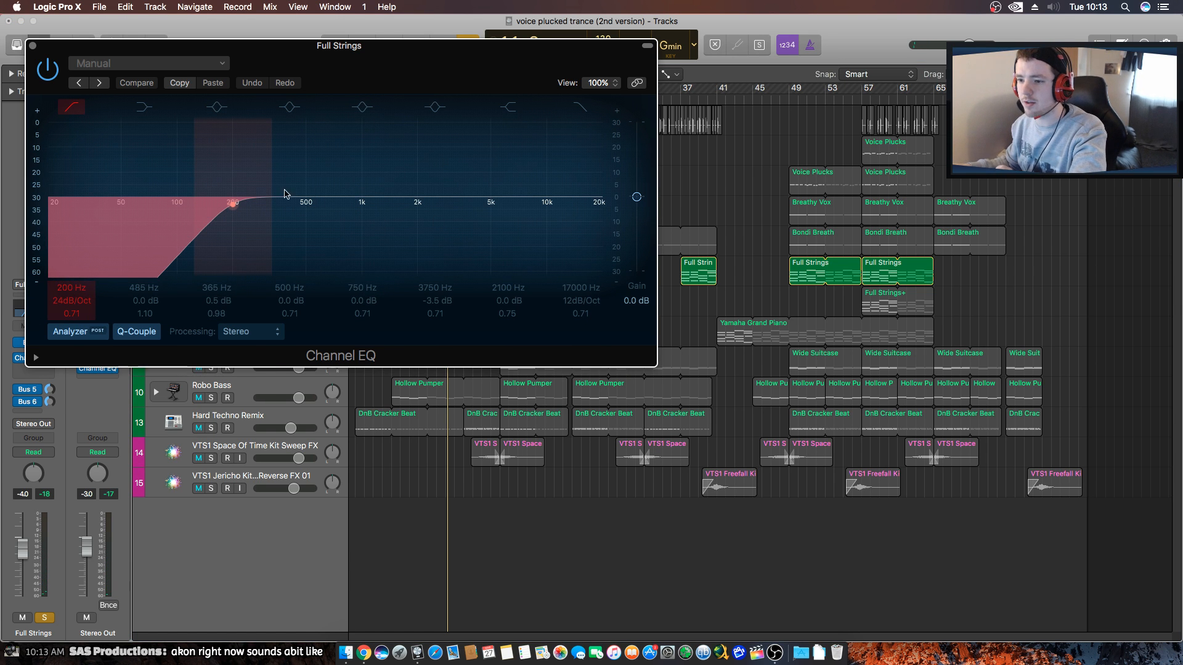
pyautogui.moveTo(368, 61); pyautogui.dragTo(784, 125)
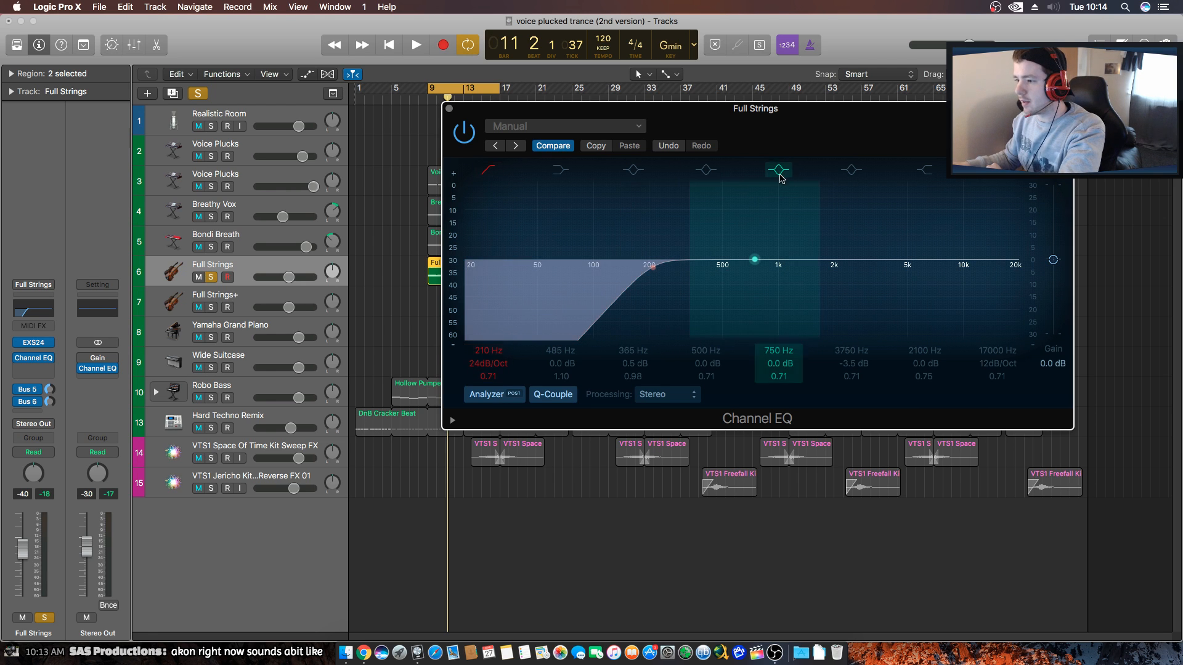
pyautogui.moveTo(759, 255); pyautogui.dragTo(817, 251)
pyautogui.press('space')
# Boost the upper band of the Full Strings Channel EQ by 5.5 dB at 5400 Hz, close it and return to the full mix.
pyautogui.click(851, 170)
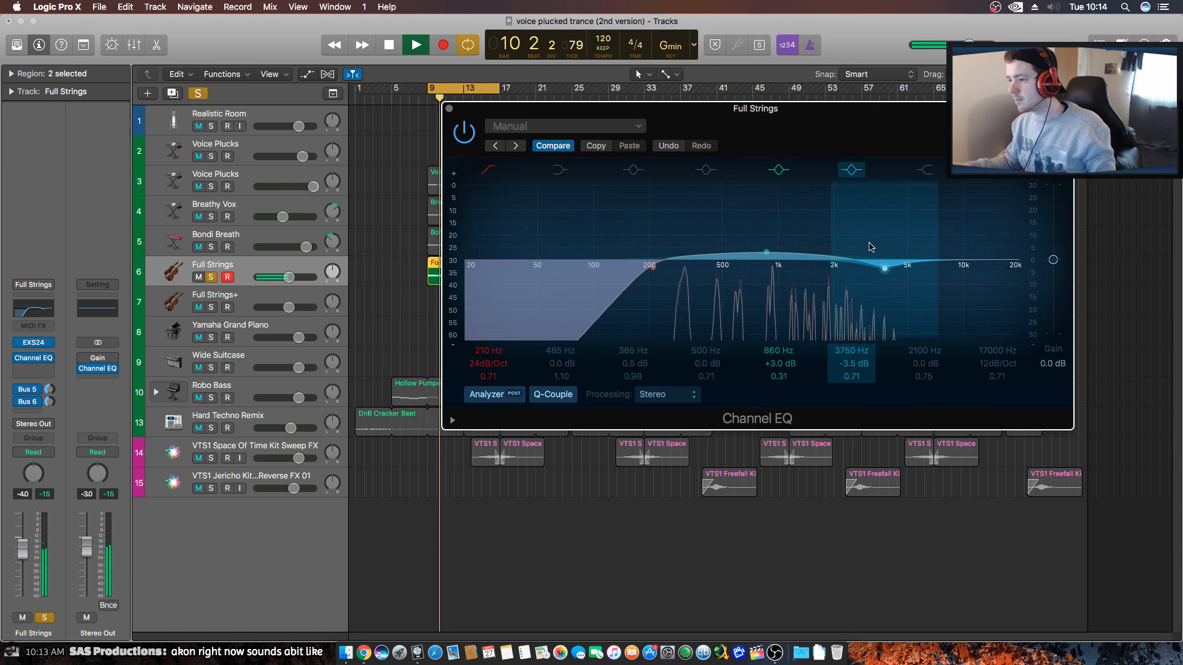
pyautogui.moveTo(885, 269); pyautogui.dragTo(915, 247)
pyautogui.press('space')
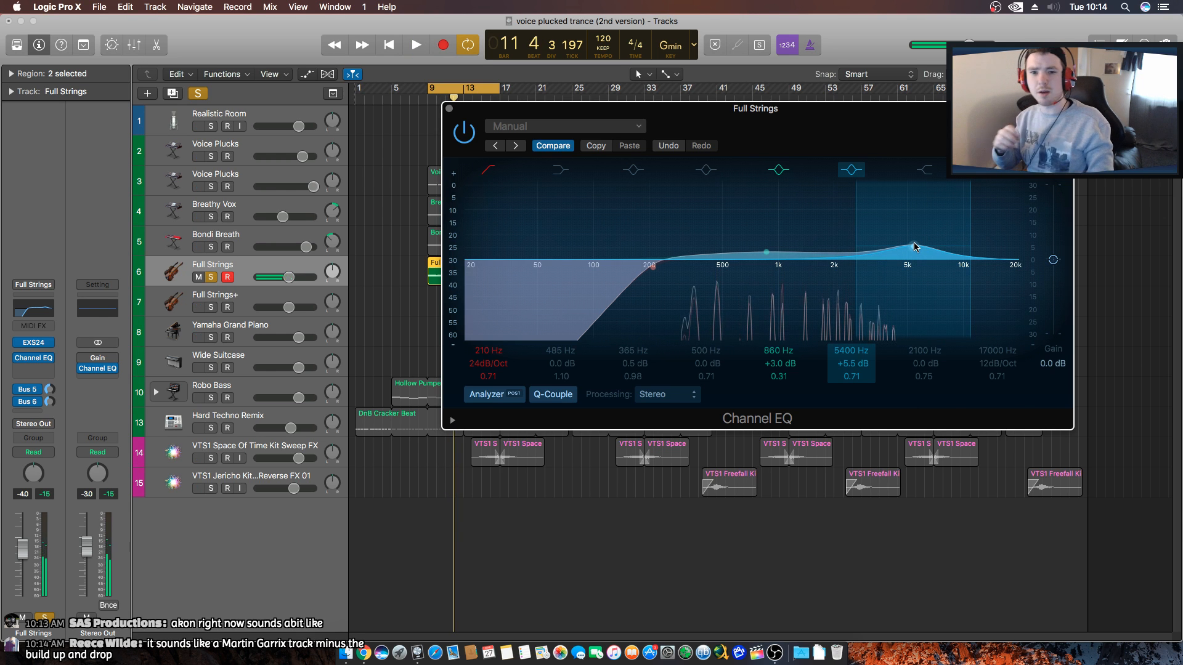
pyautogui.click(450, 108)
pyautogui.press('space')
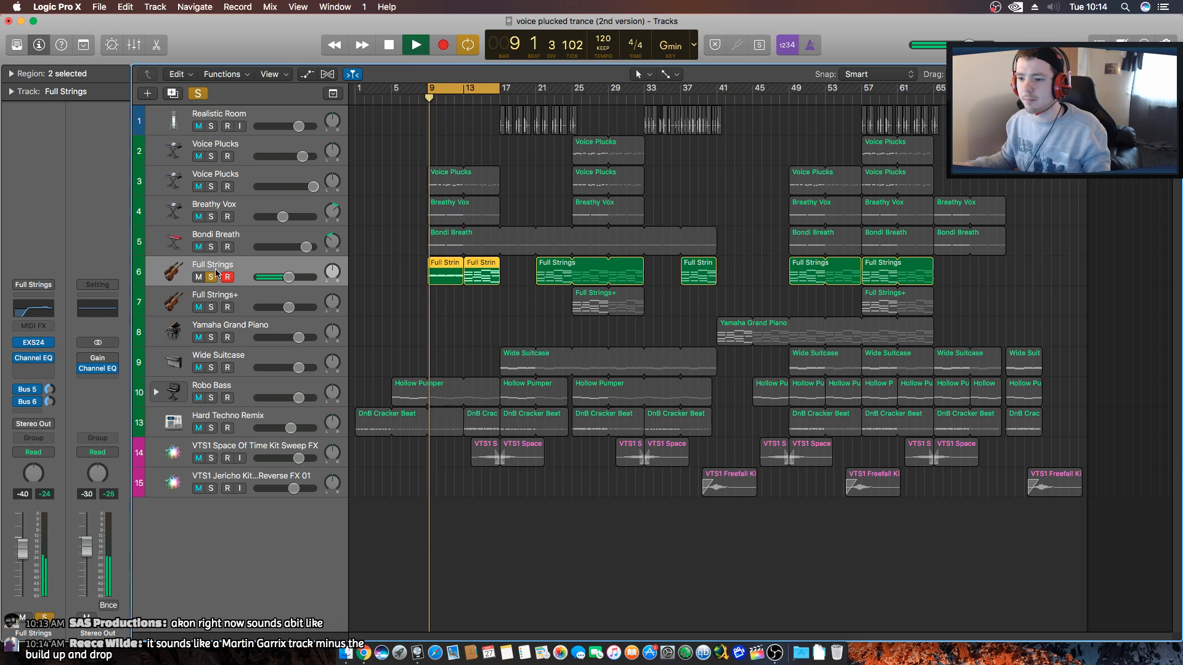
pyautogui.click(211, 279)
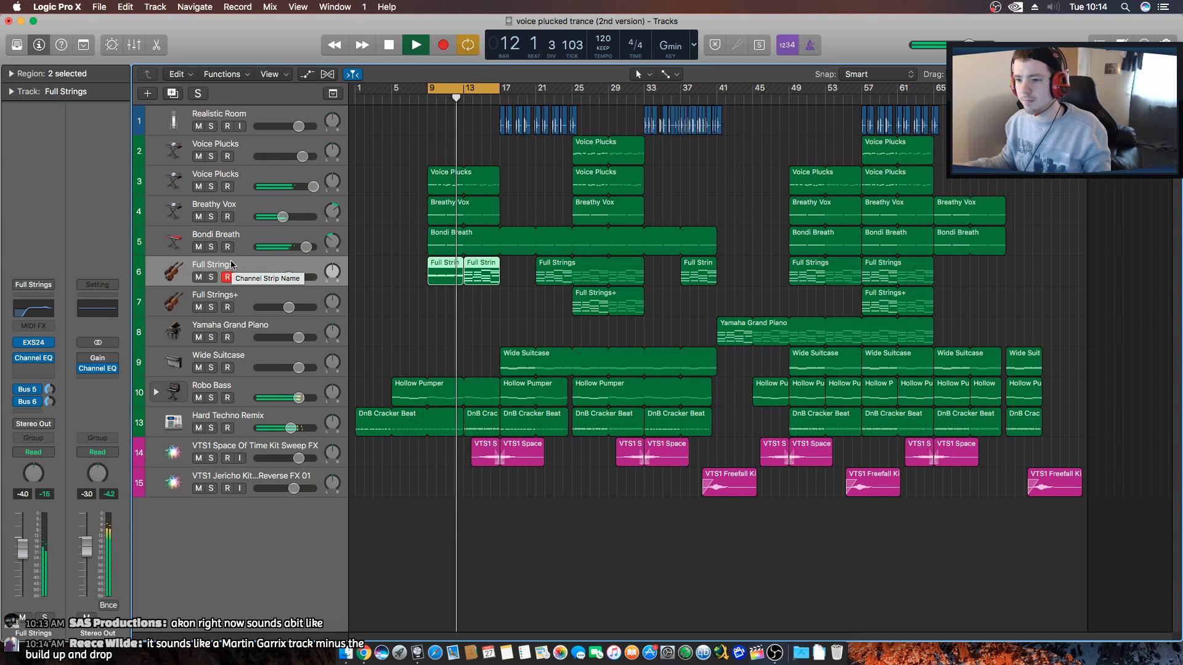
# Play Bondi Breath soloed, view its first region's notes in the Piano Roll, close the editor and clear the solo.
pyautogui.click(211, 247)
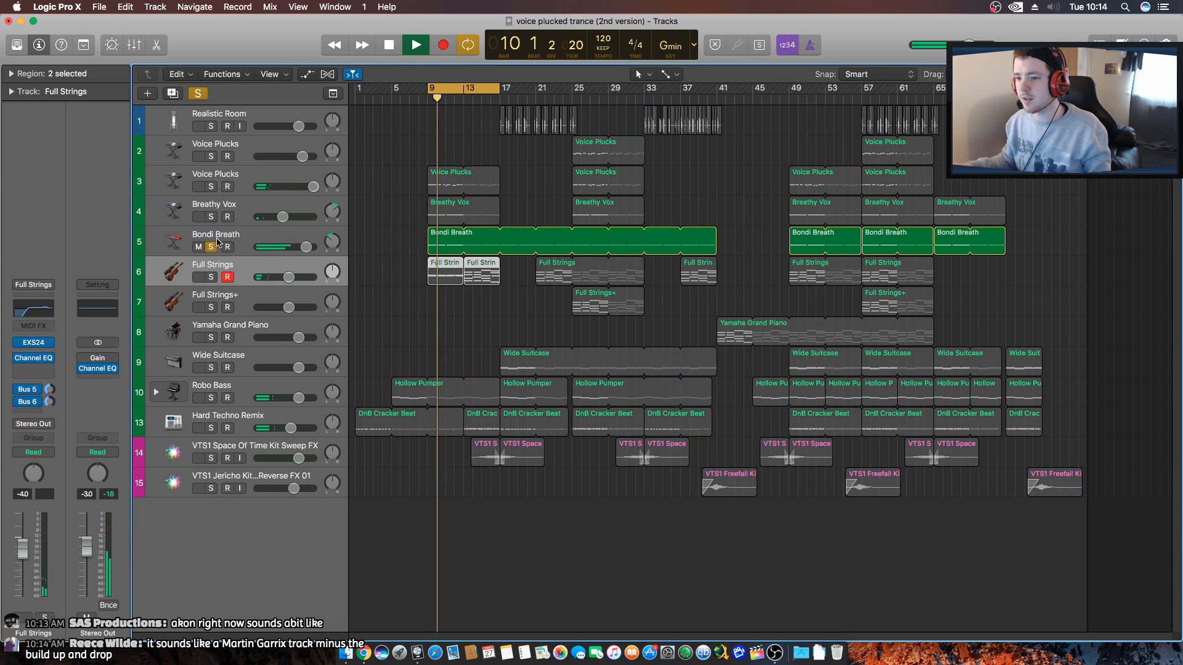
pyautogui.doubleClick(441, 247)
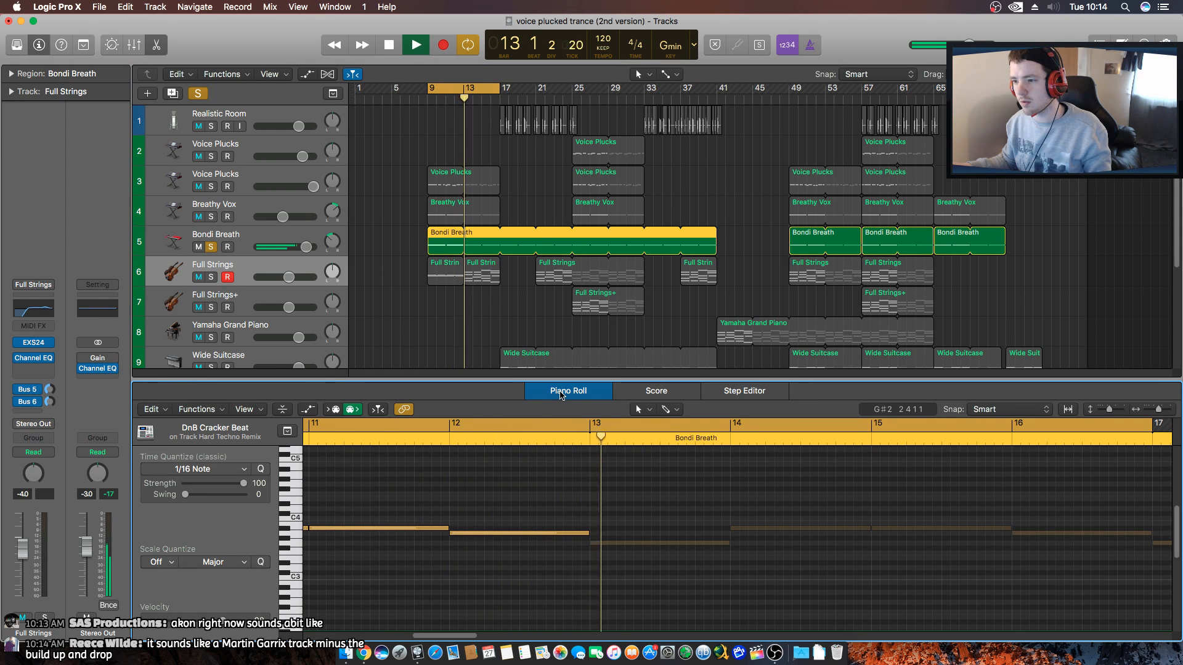
pyautogui.press('e')
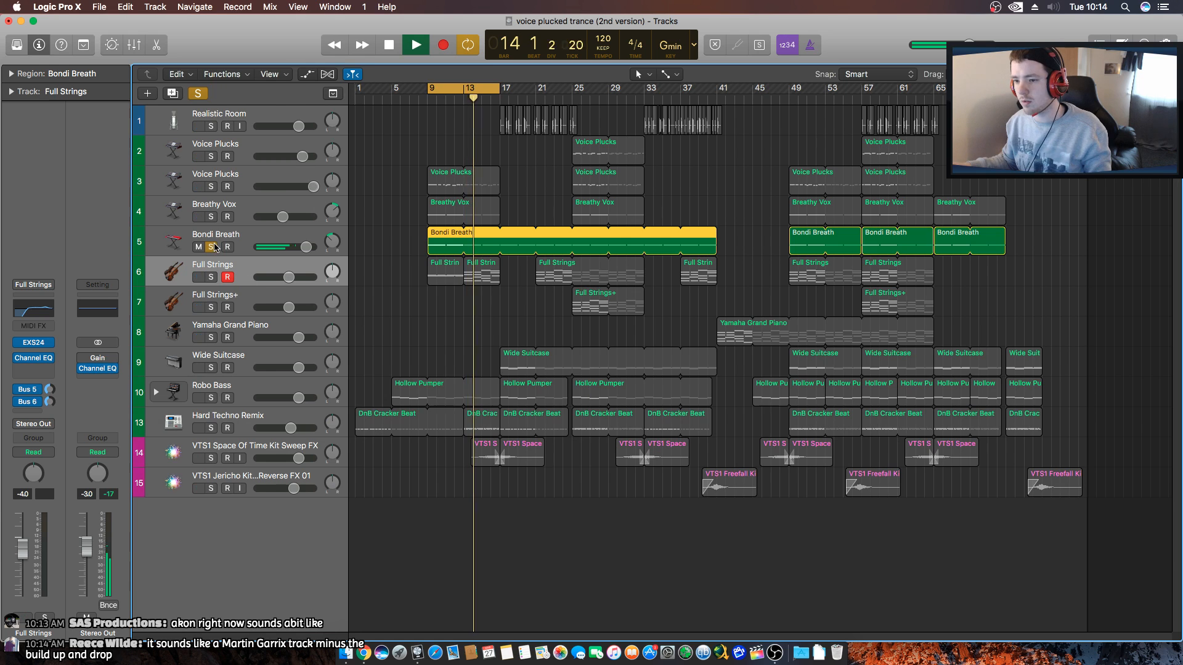
pyautogui.click(211, 247)
# Solo Breathy Vox and Realistic Room, move the cycle range to bars 17 to 25 and play that section.
pyautogui.click(211, 217)
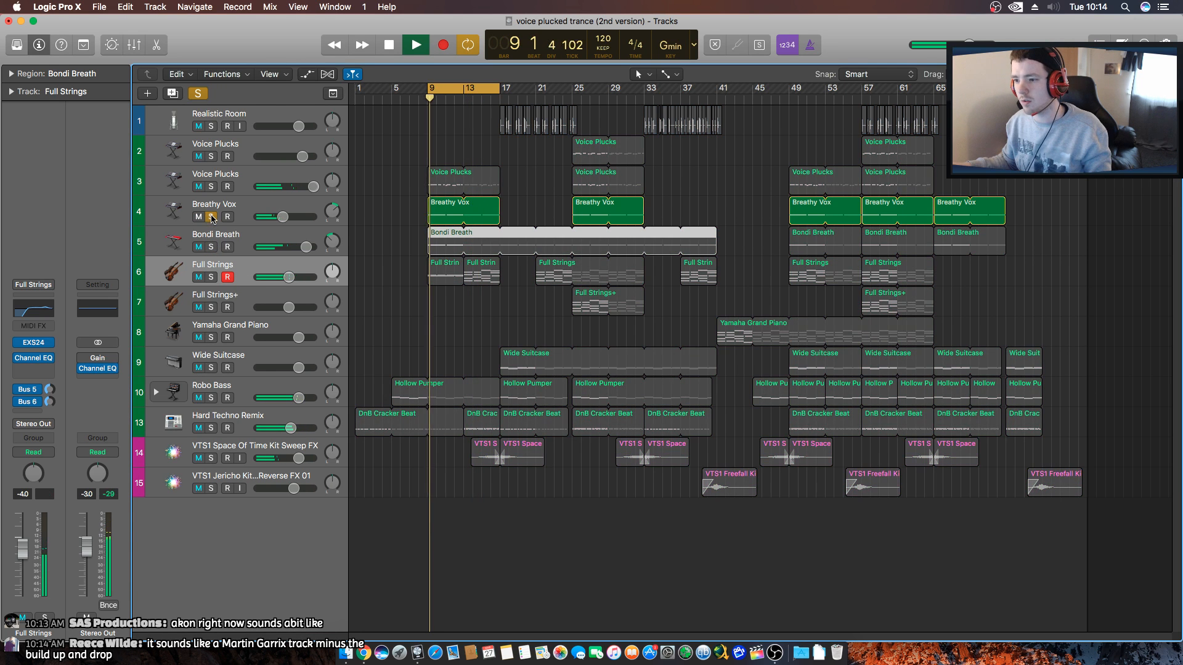
pyautogui.press('space')
pyautogui.click(213, 126)
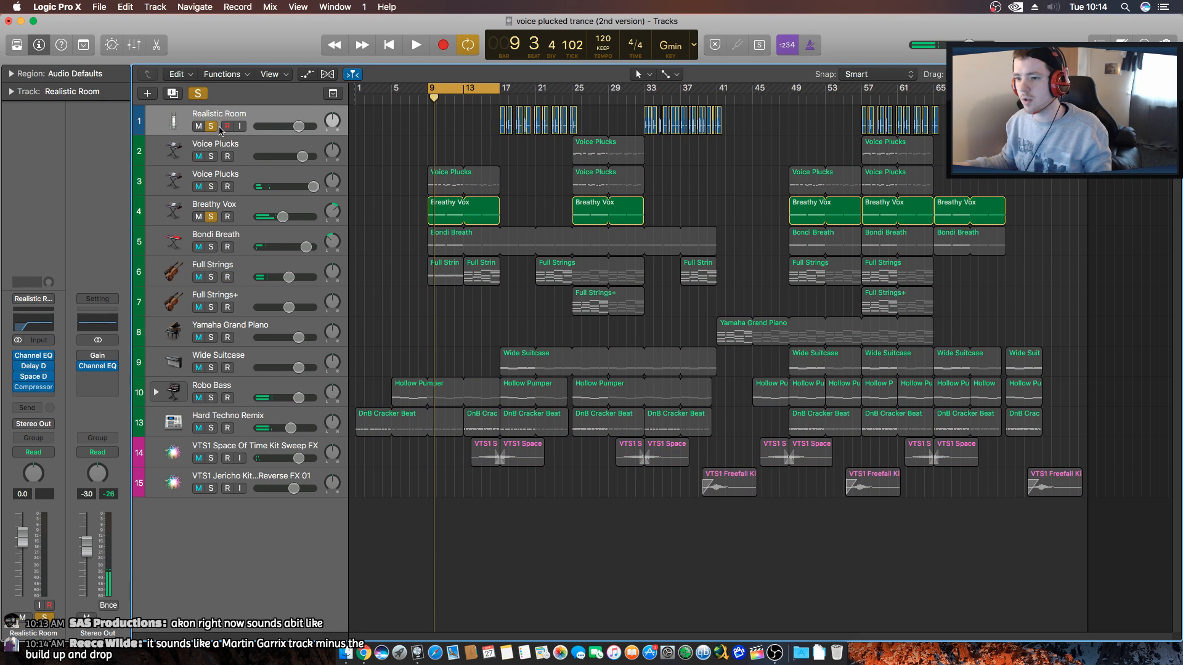
pyautogui.moveTo(444, 90); pyautogui.dragTo(516, 91)
pyautogui.press('space')
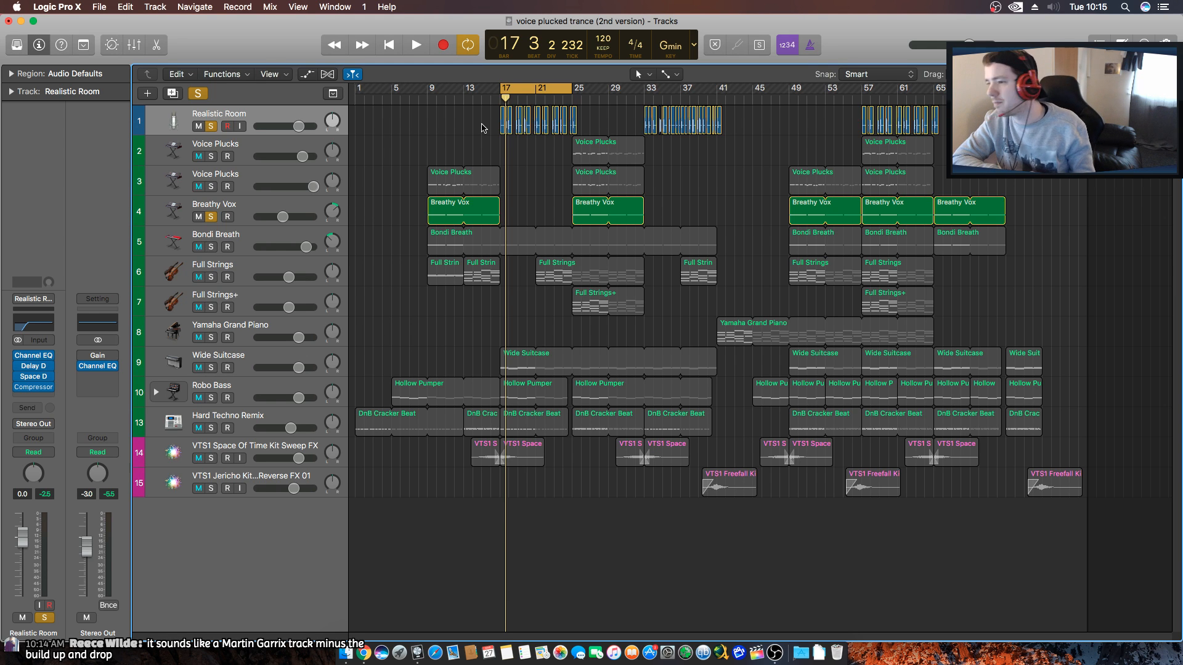
# Play bars 17 to 25 with Breathy Vox taken out of solo, stop, and clear the Realistic Room solo.
pyautogui.press('space')
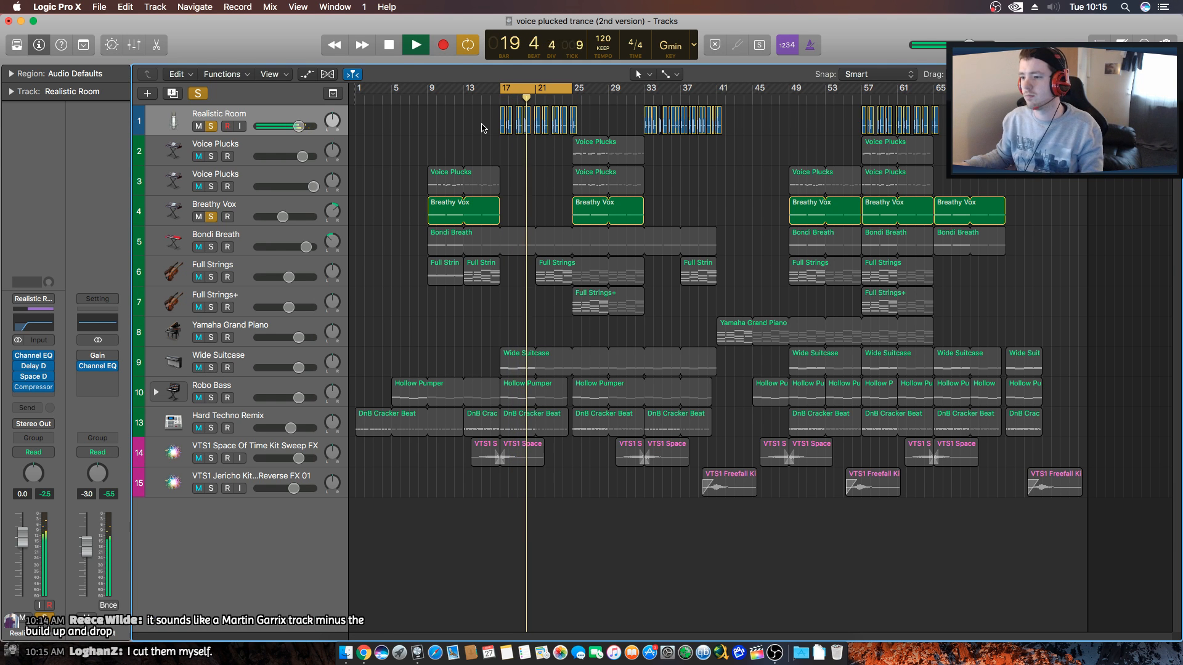
pyautogui.click(211, 216)
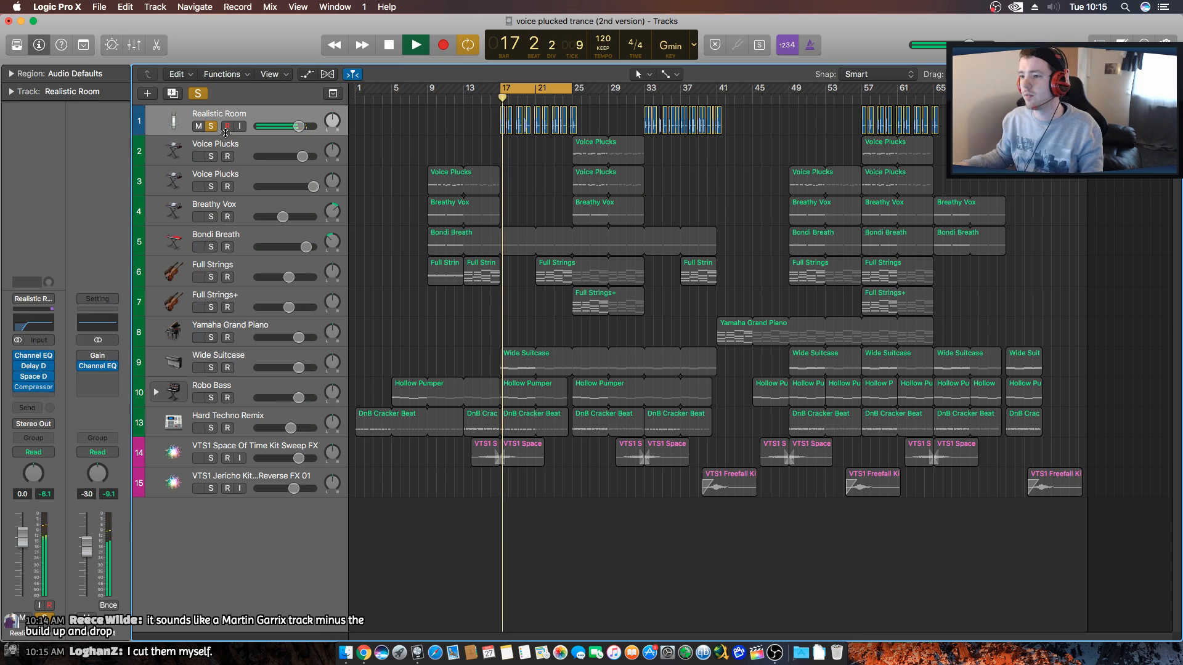
pyautogui.press('space')
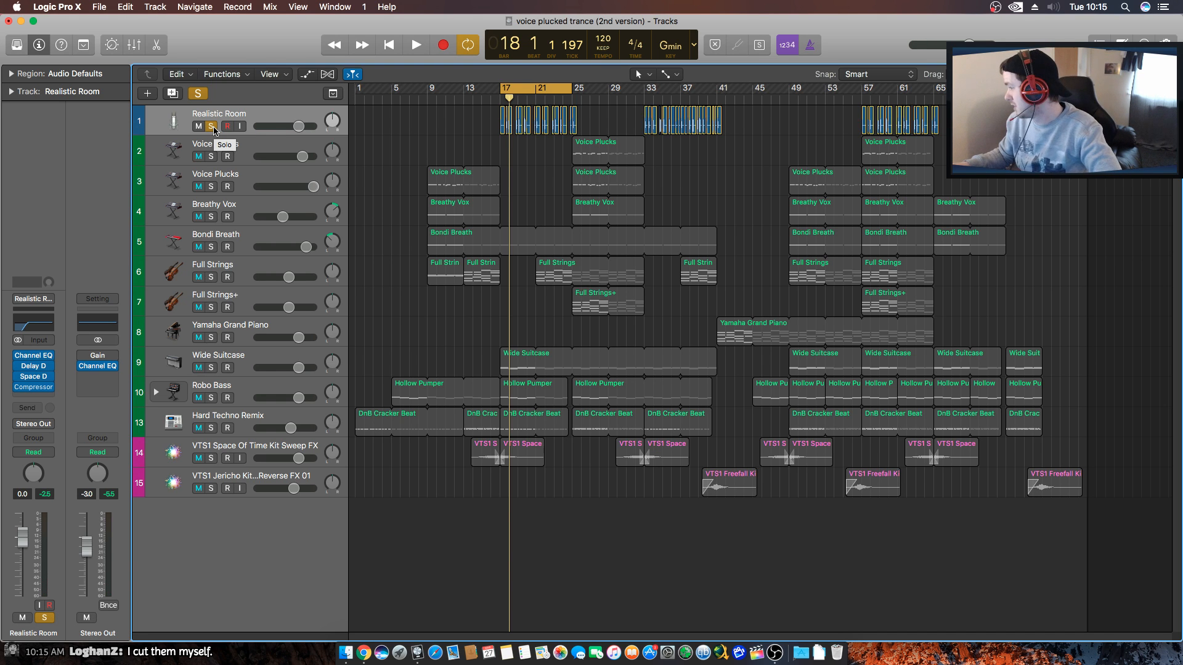
pyautogui.click(212, 126)
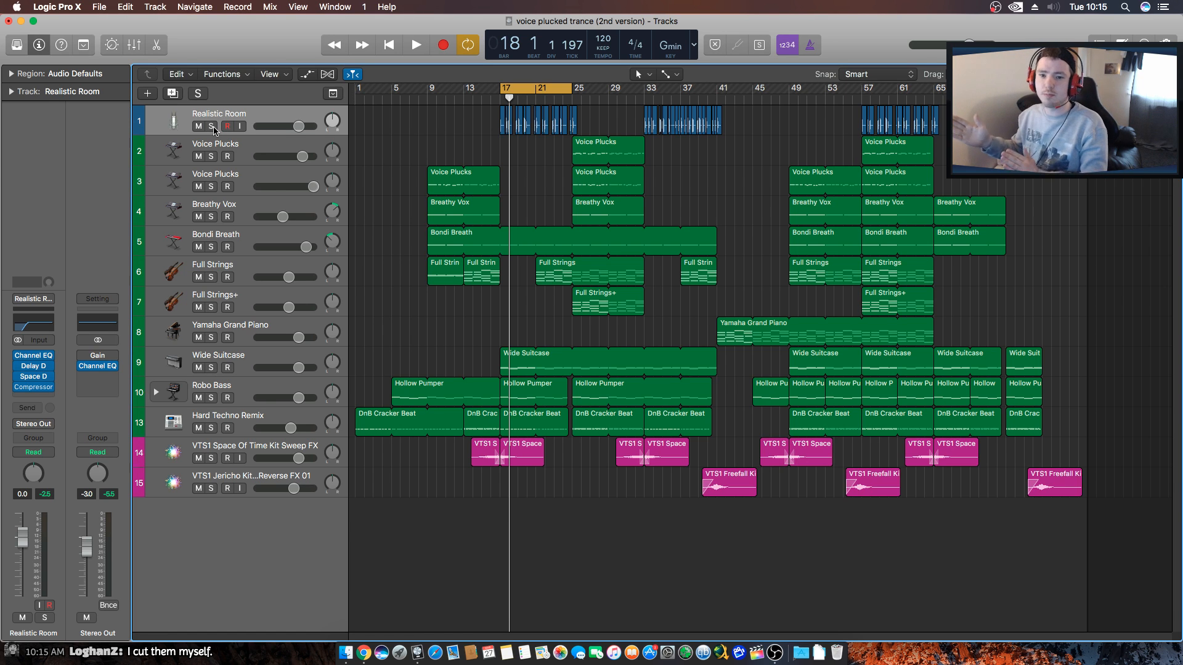
# Play the full mix, jump to bar 5, audition Robo Bass soloed and clear its solo.
pyautogui.press('space')
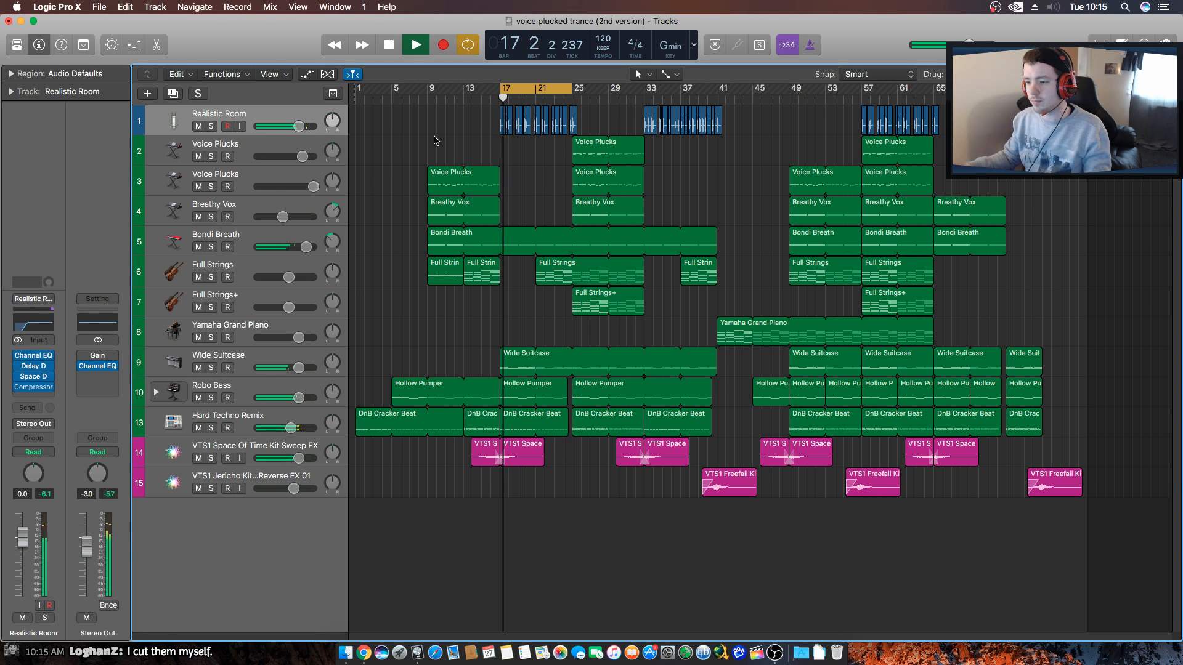
pyautogui.click(395, 99)
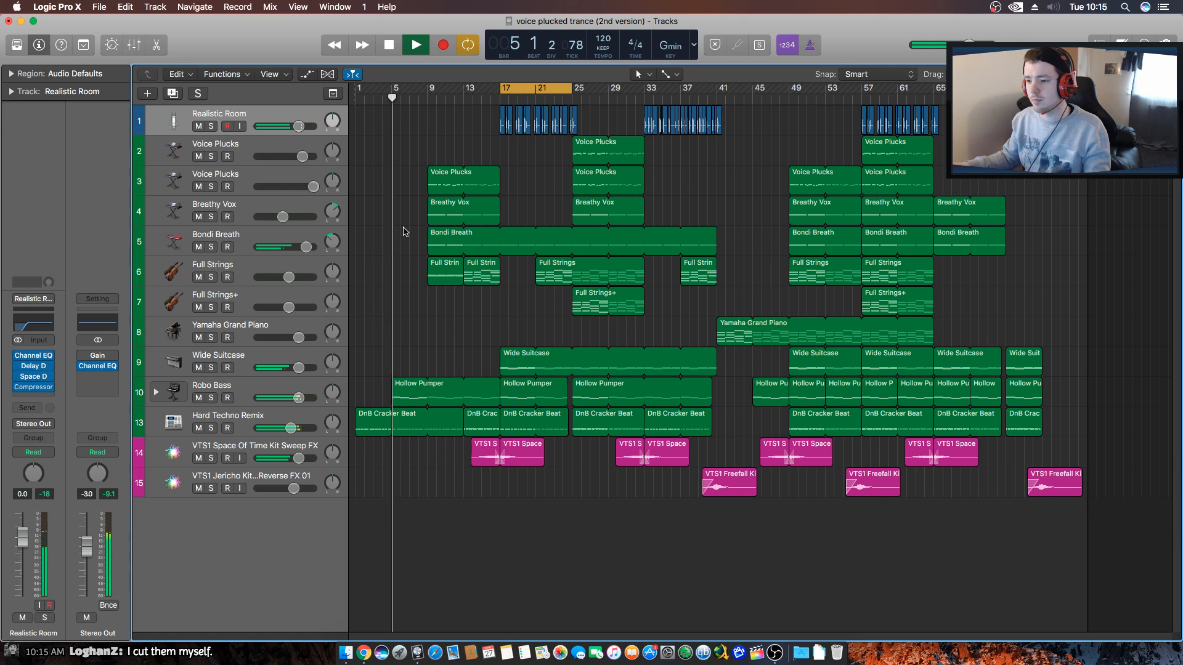
pyautogui.click(214, 399)
pyautogui.click(212, 399)
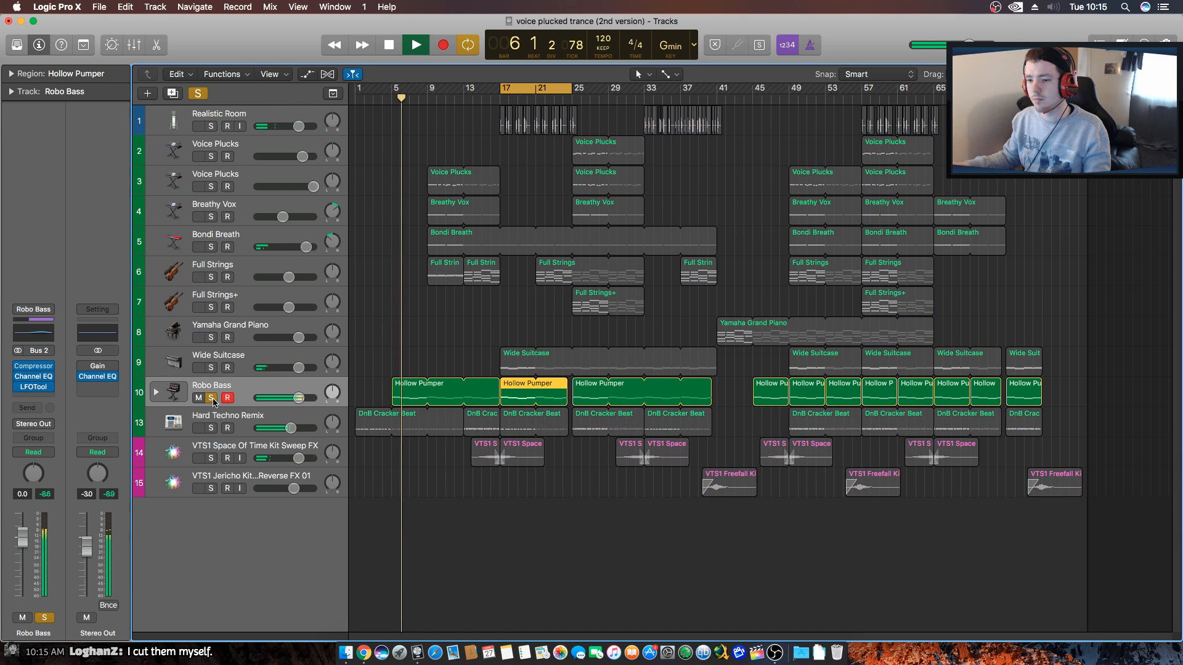
pyautogui.click(212, 399)
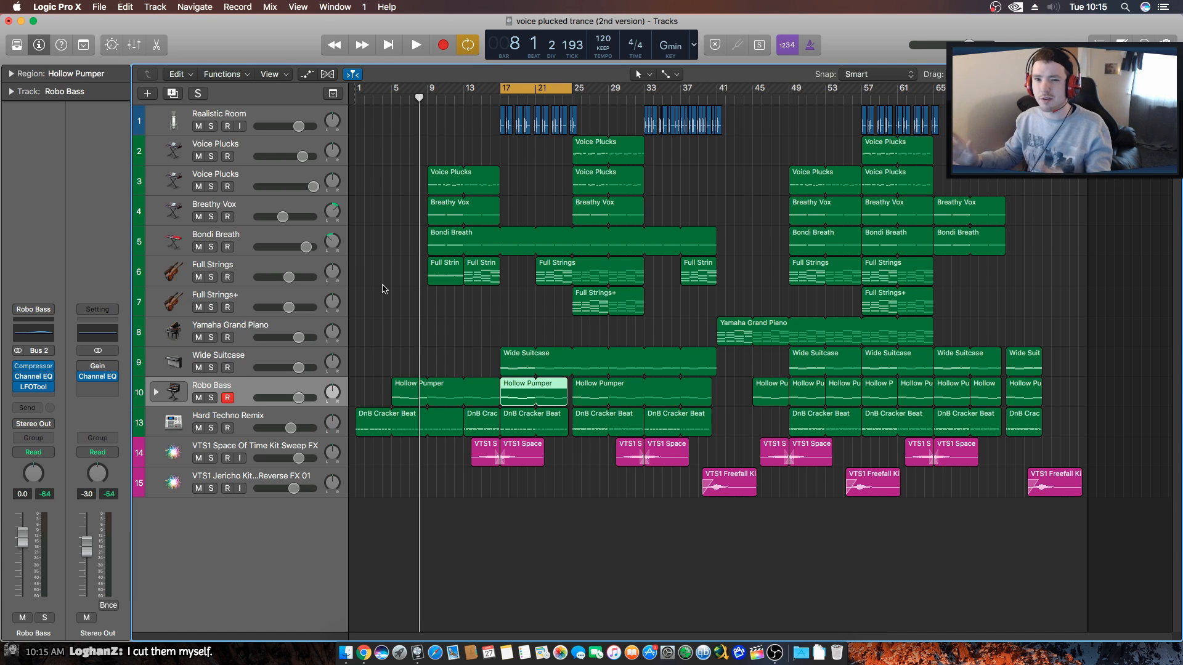
# Replay the full mix from bar 5, turn off cycle mode and play from bar 9.
pyautogui.click(390, 97)
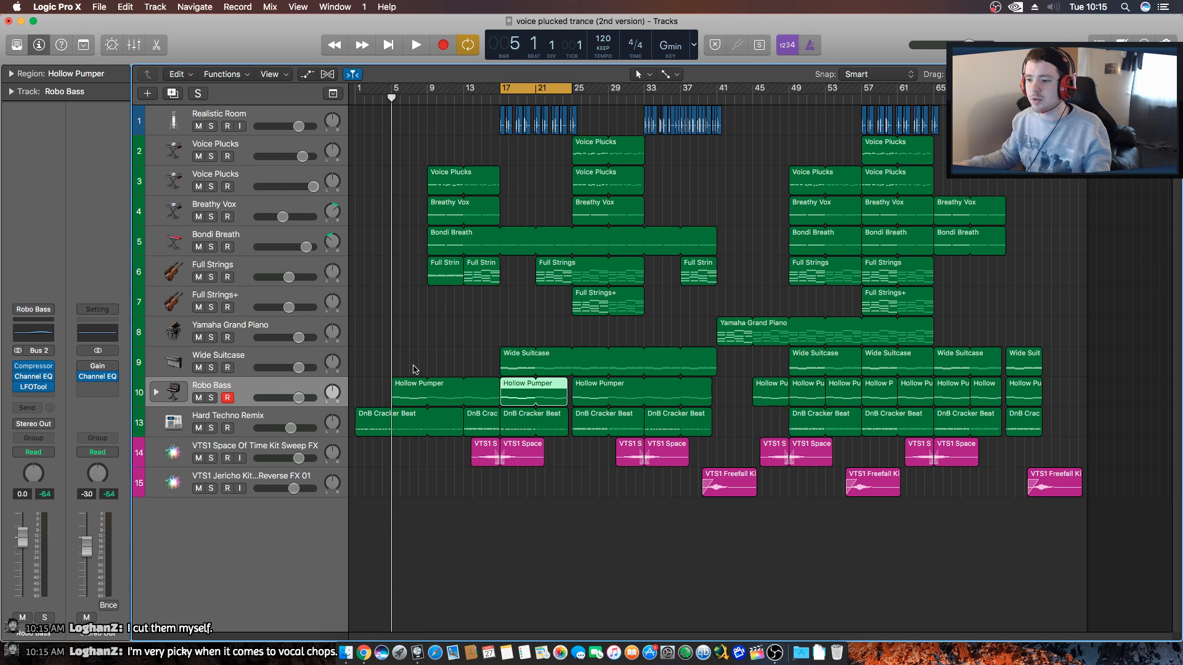
pyautogui.press('space')
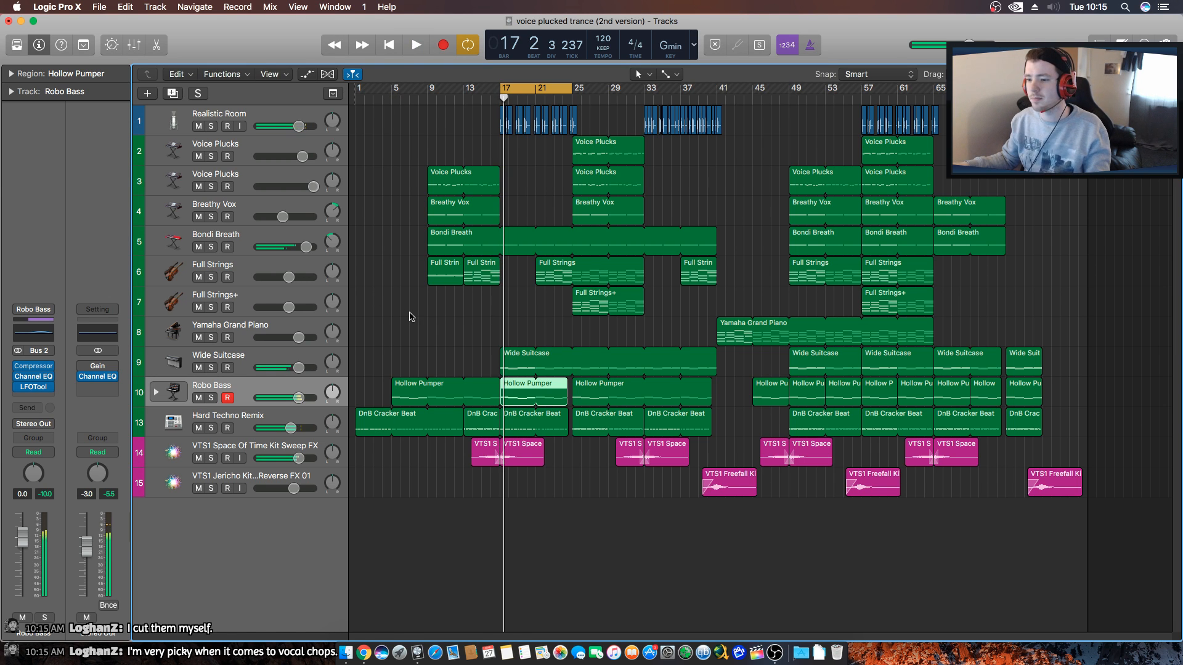
pyautogui.click(373, 96)
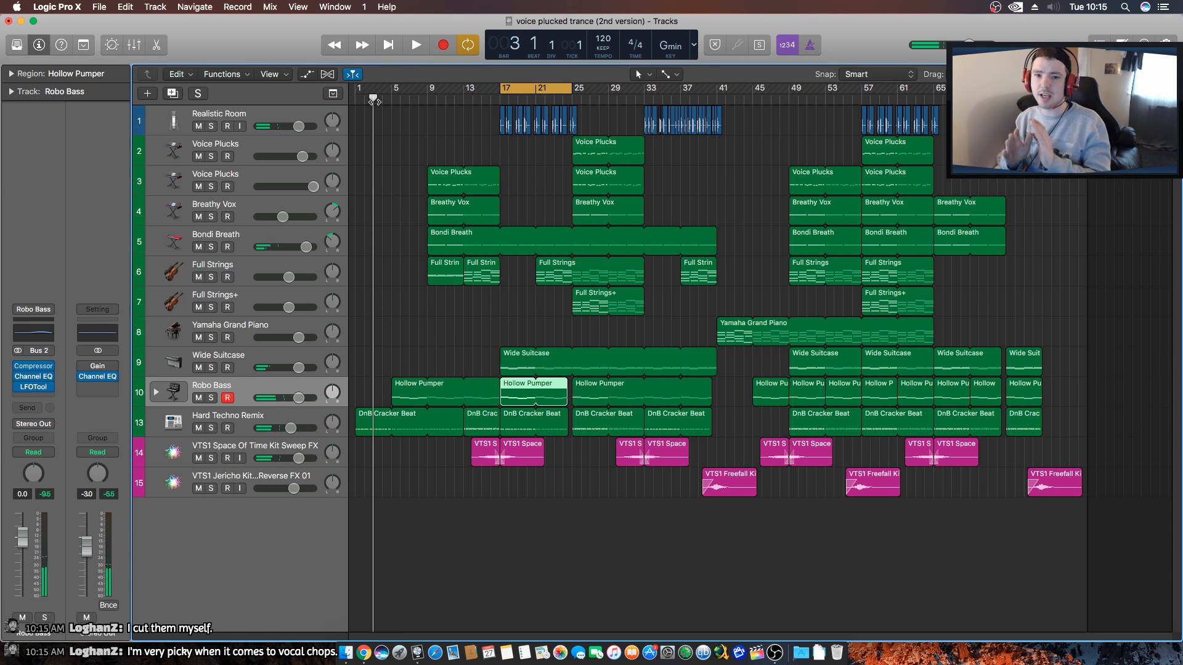
pyautogui.click(390, 97)
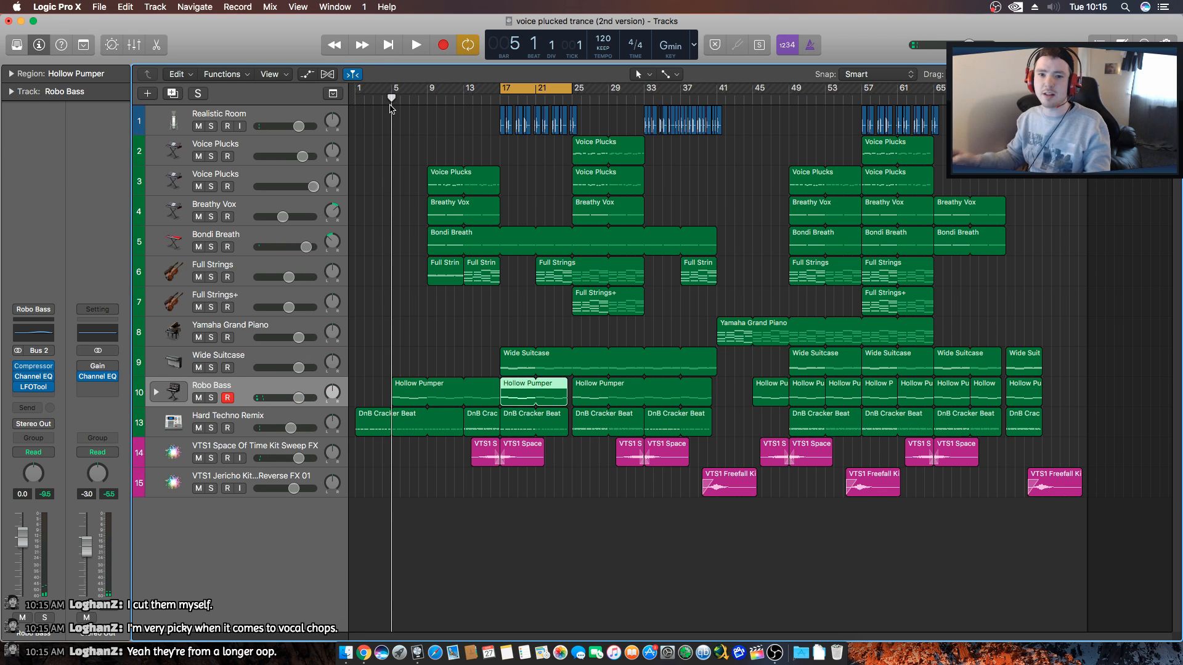
pyautogui.press('space')
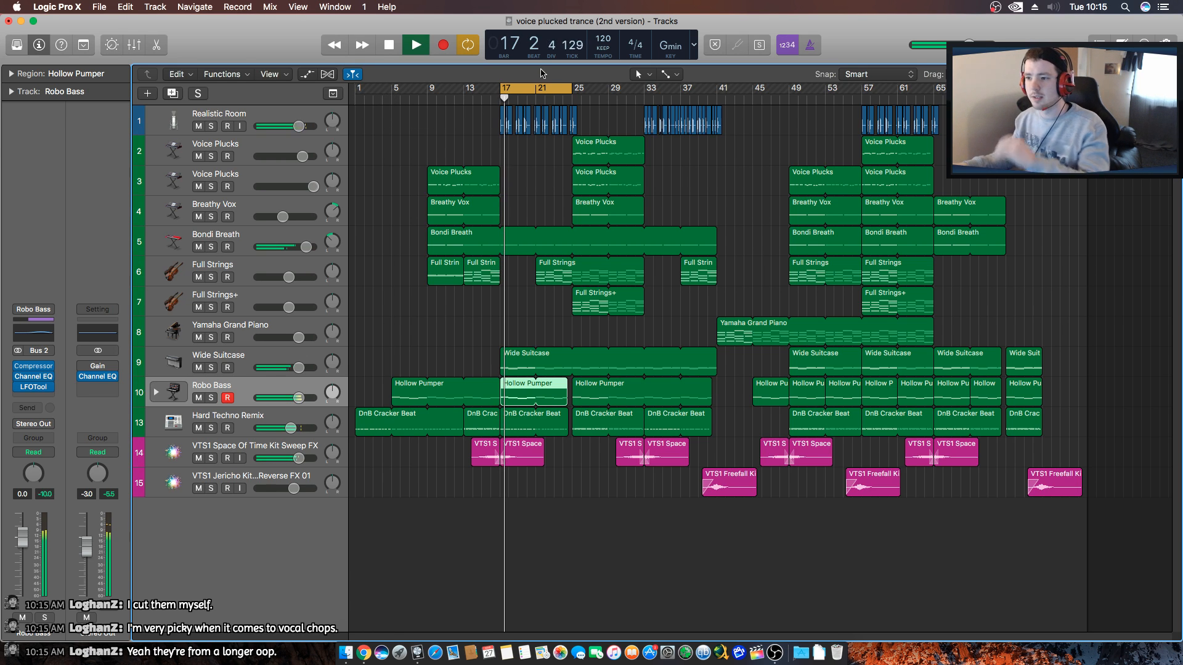
pyautogui.press('c')
pyautogui.click(429, 99)
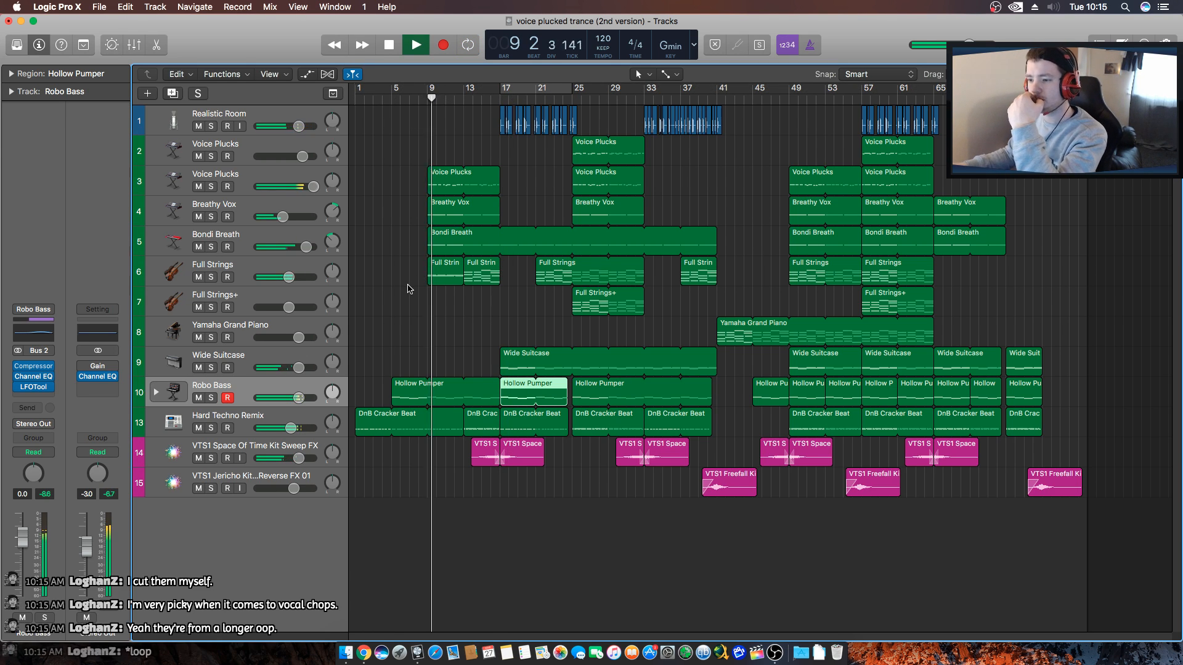
# In track 3 Voice Plucks' Channel EQ, boost the upper band by 8.0 dB at 6400 Hz with Q 0.79, add a 16800 Hz high cut and close it.
pyautogui.click(273, 178)
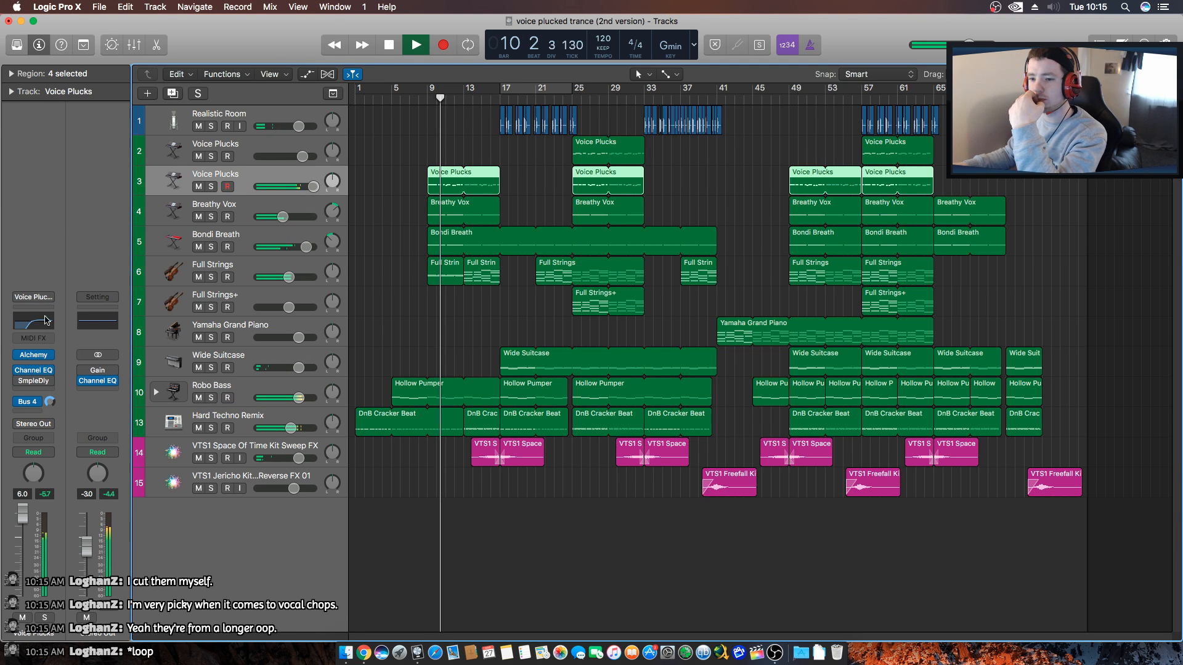
pyautogui.click(34, 332)
pyautogui.moveTo(424, 191); pyautogui.dragTo(461, 186)
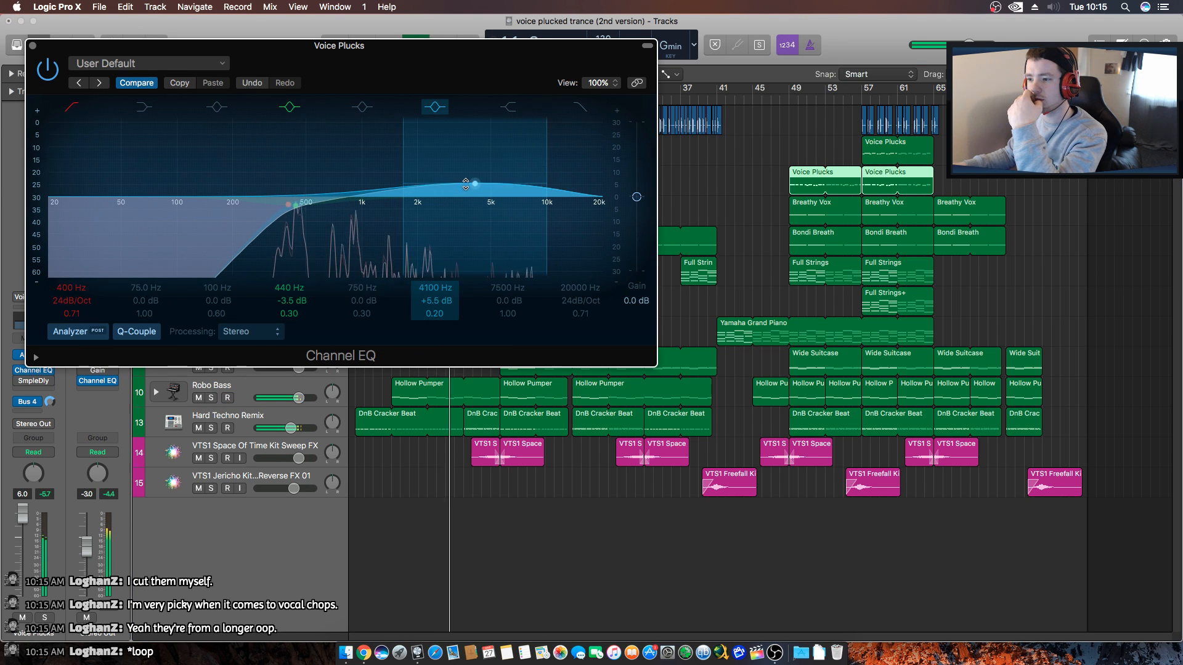
pyautogui.moveTo(403, 157); pyautogui.dragTo(506, 186)
pyautogui.moveTo(596, 178); pyautogui.dragTo(509, 178)
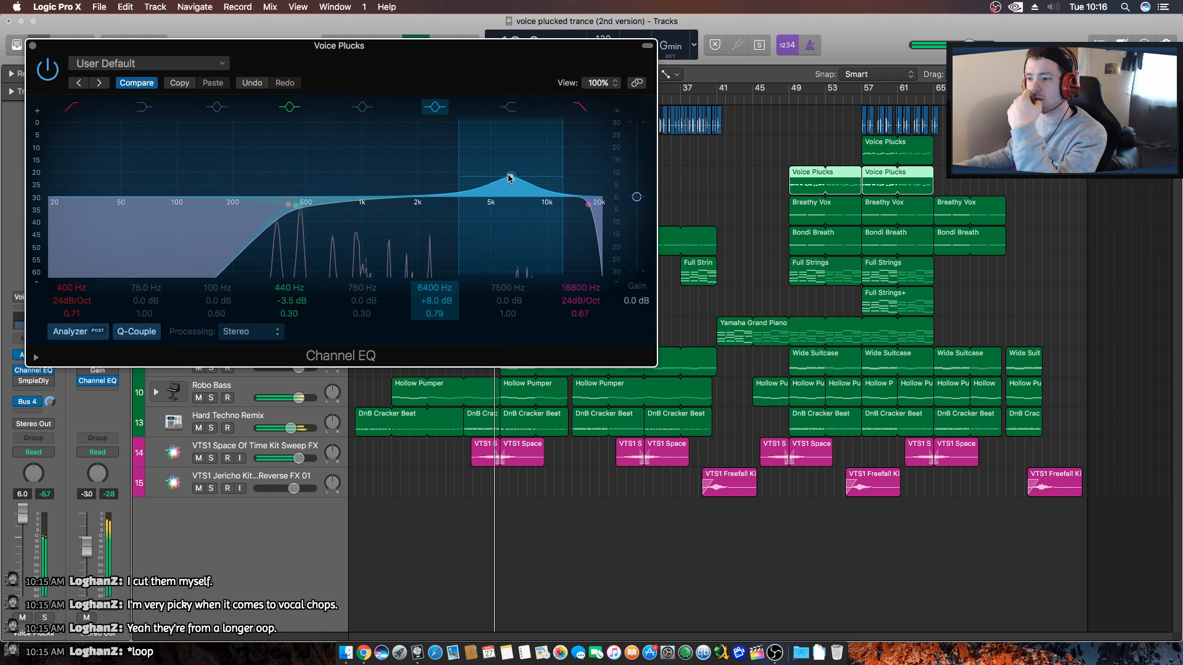
pyautogui.click(32, 45)
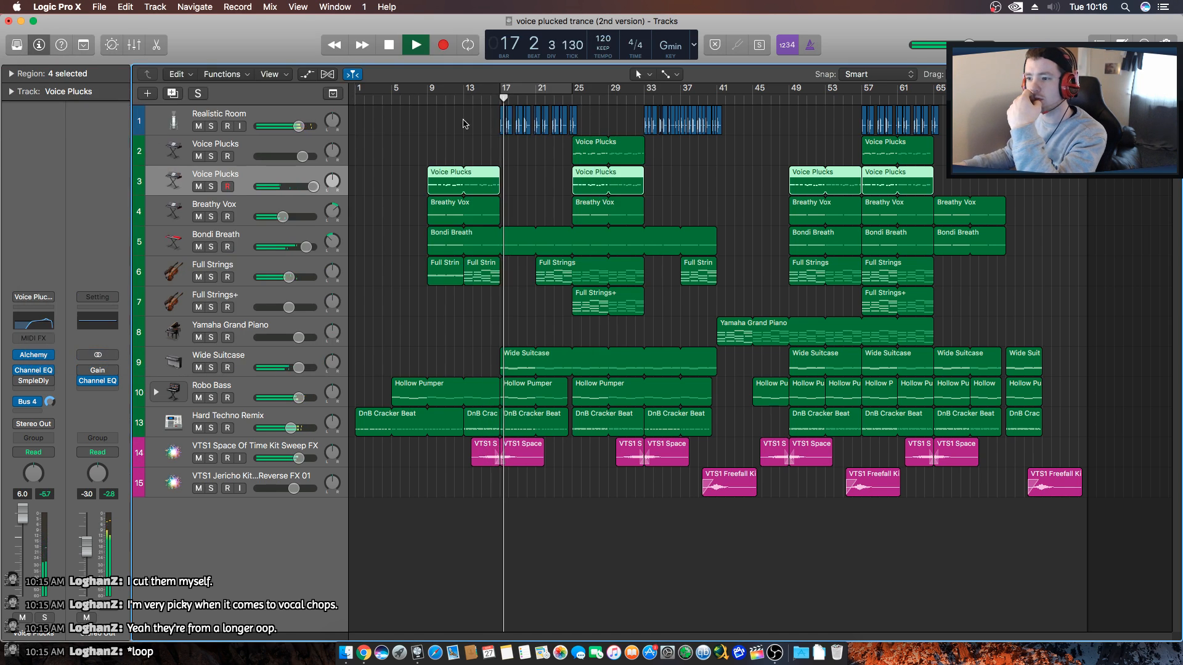
# Replay from about bar 9, stop, and set the volume of the track 3 Voice Plucks to 0.0 dB.
pyautogui.click(420, 97)
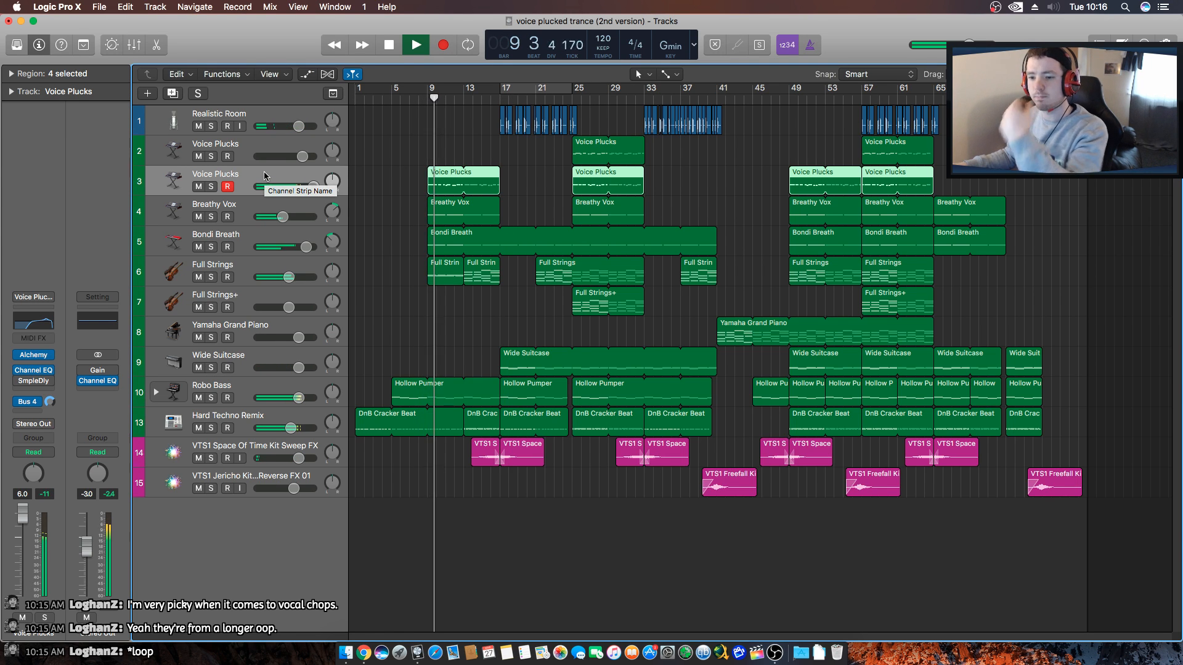
pyautogui.press('space')
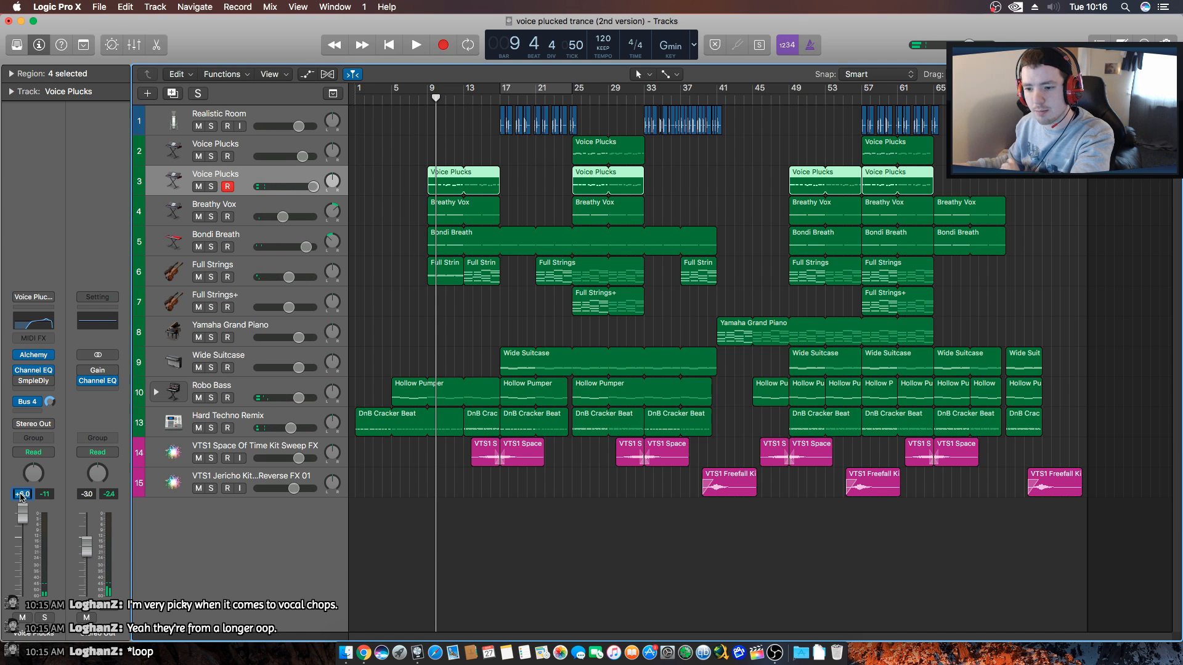
pyautogui.write('0')
pyautogui.press('Return')
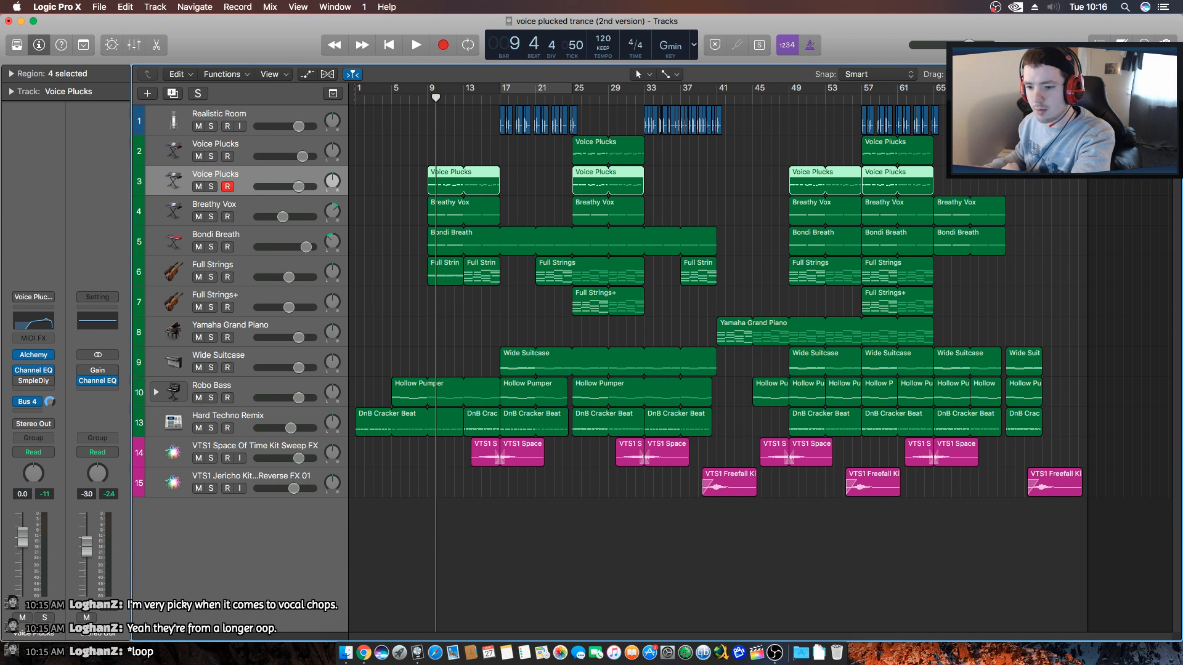
# Insert a stereo Compressor in the empty effect slot after the existing effects on track 3 Voice Plucks.
pyautogui.click(49, 391)
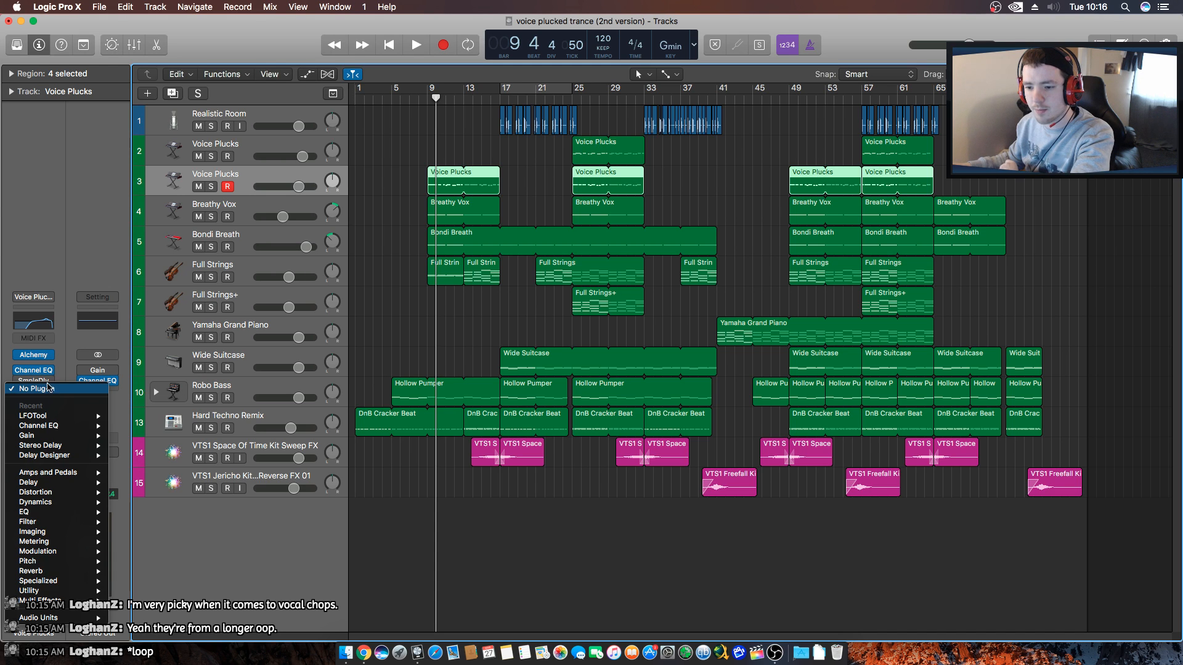
pyautogui.moveTo(70, 572)
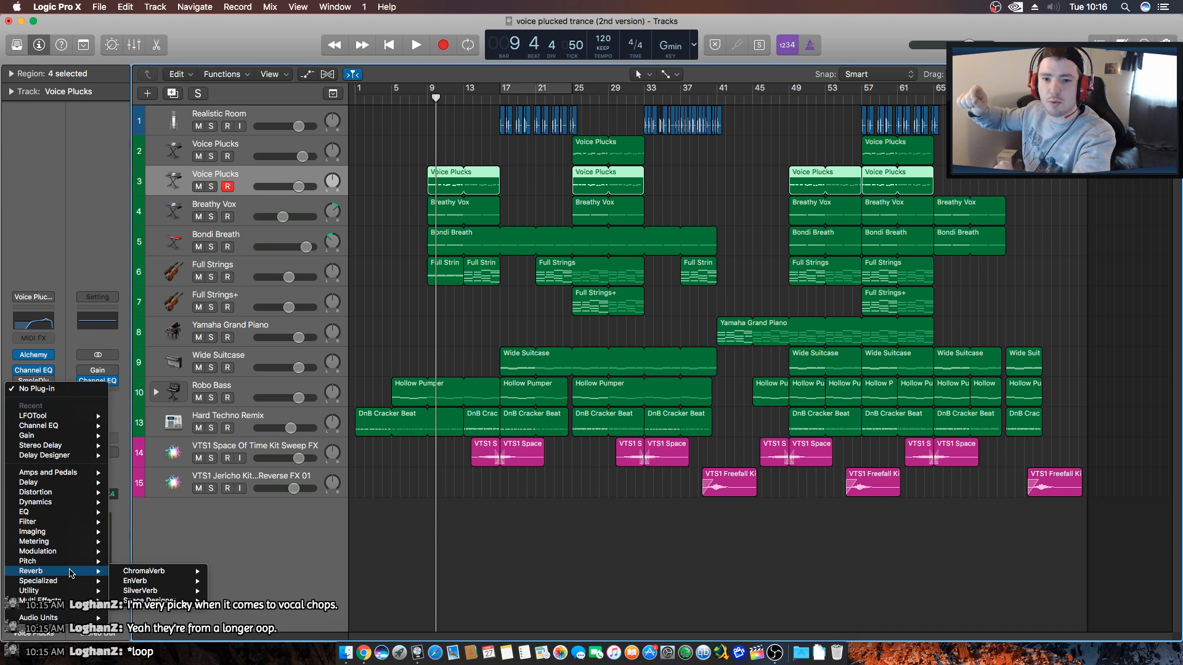
pyautogui.moveTo(85, 438)
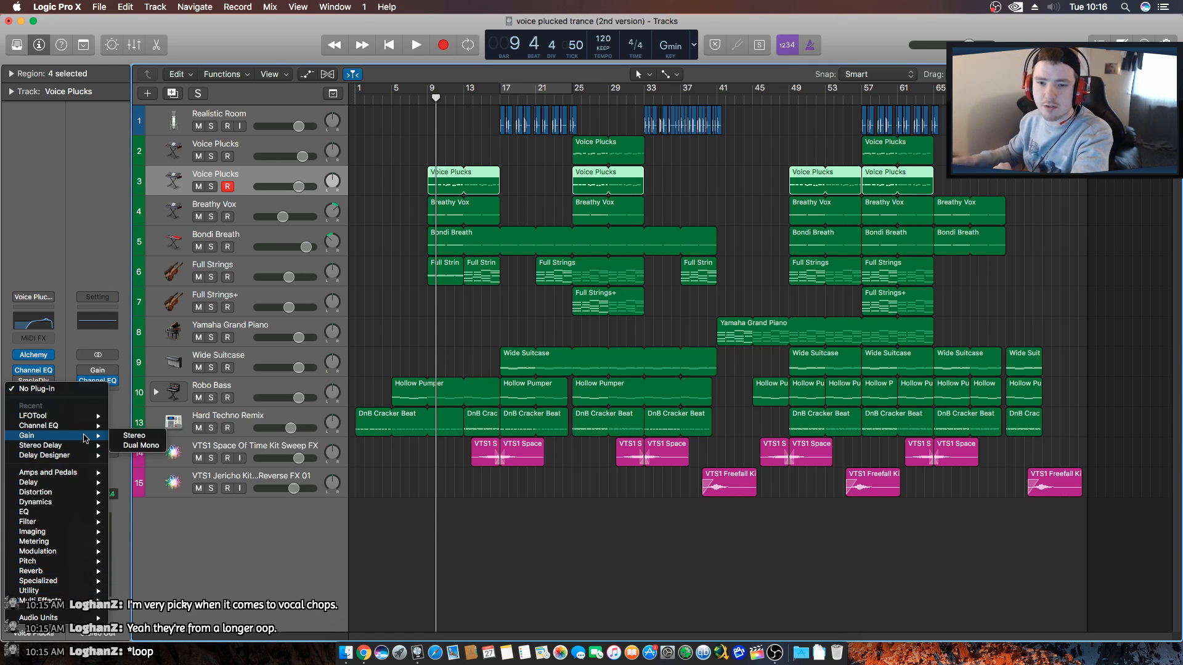
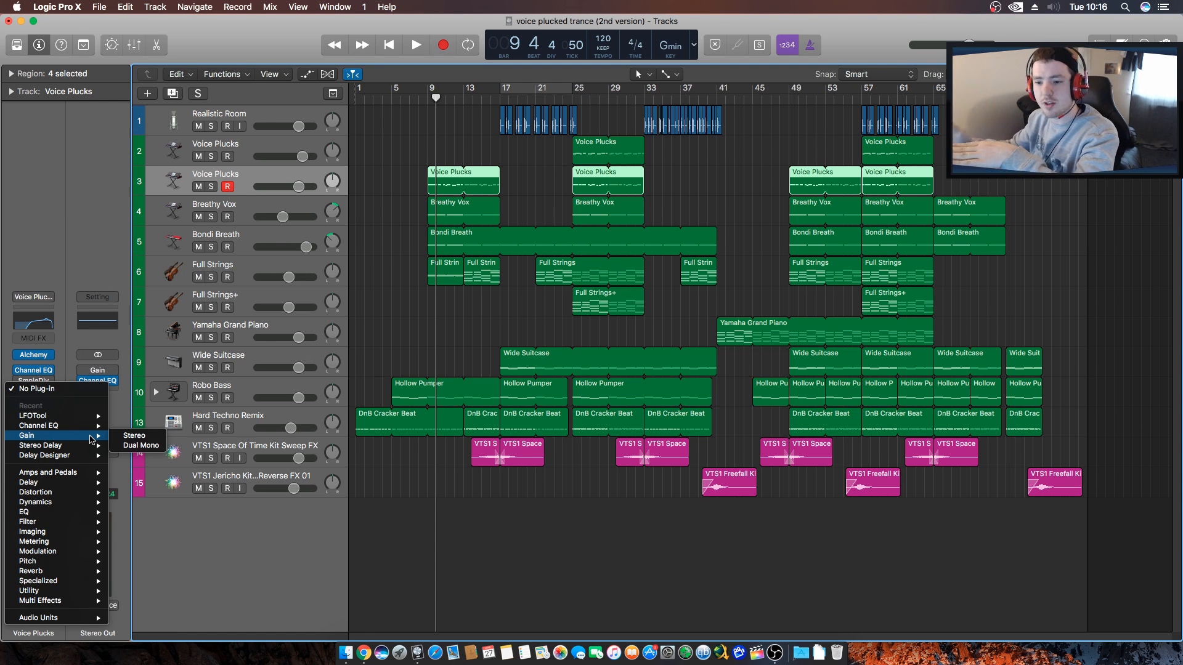
pyautogui.moveTo(97, 590)
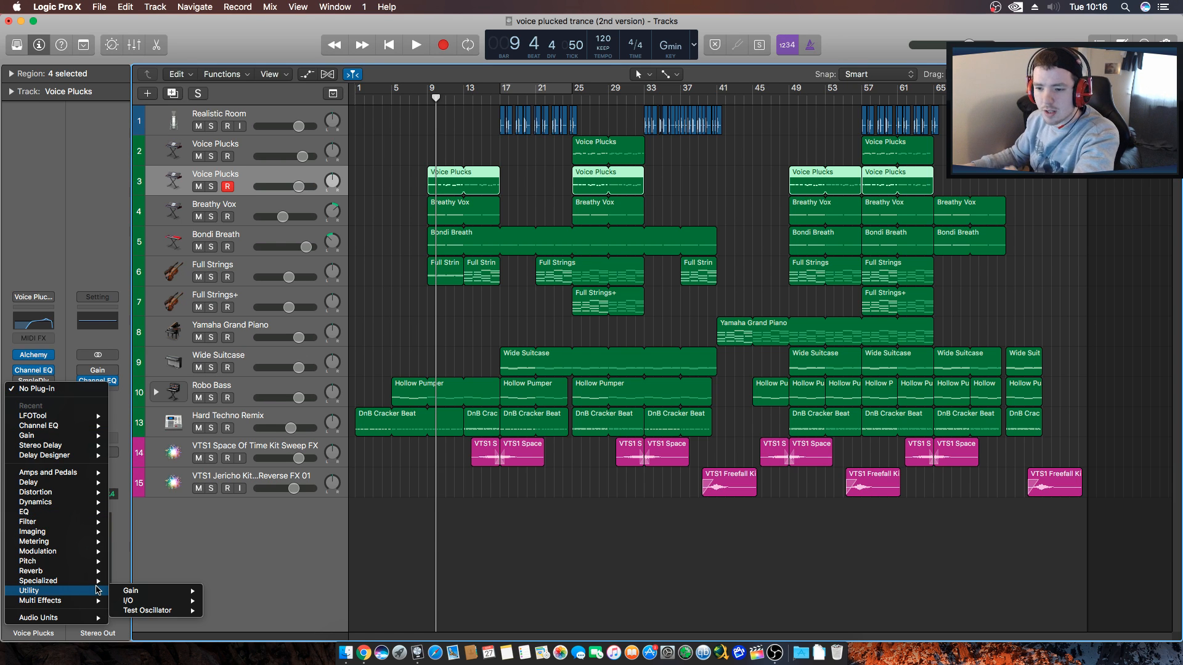
pyautogui.moveTo(75, 487)
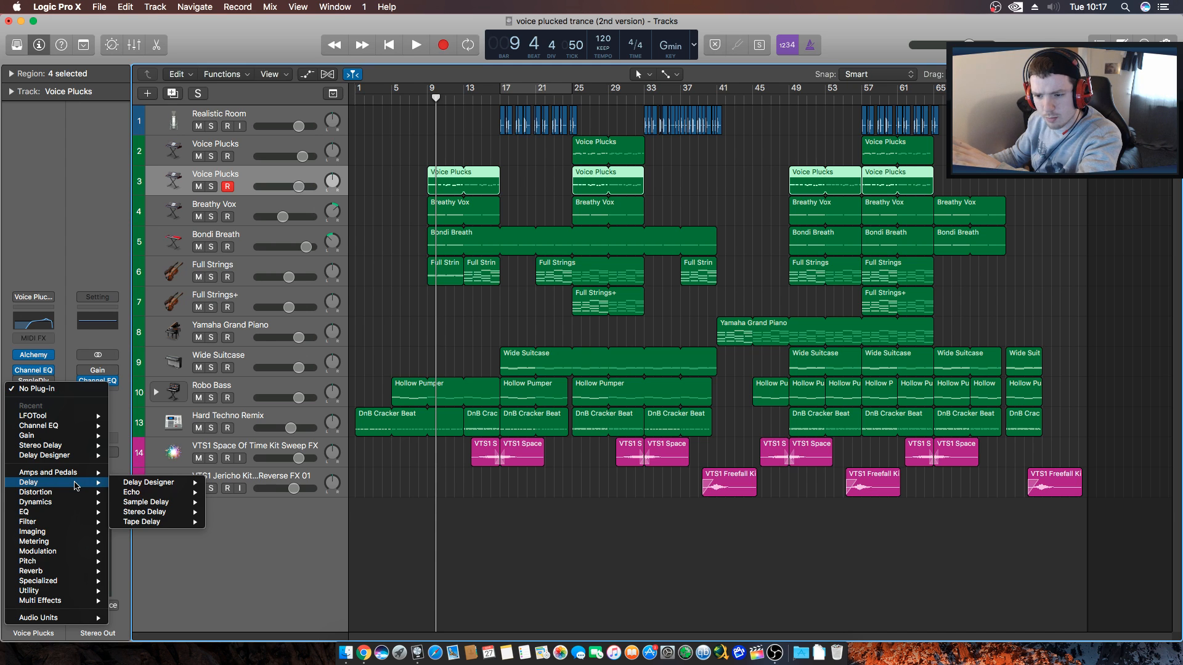
pyautogui.moveTo(167, 512)
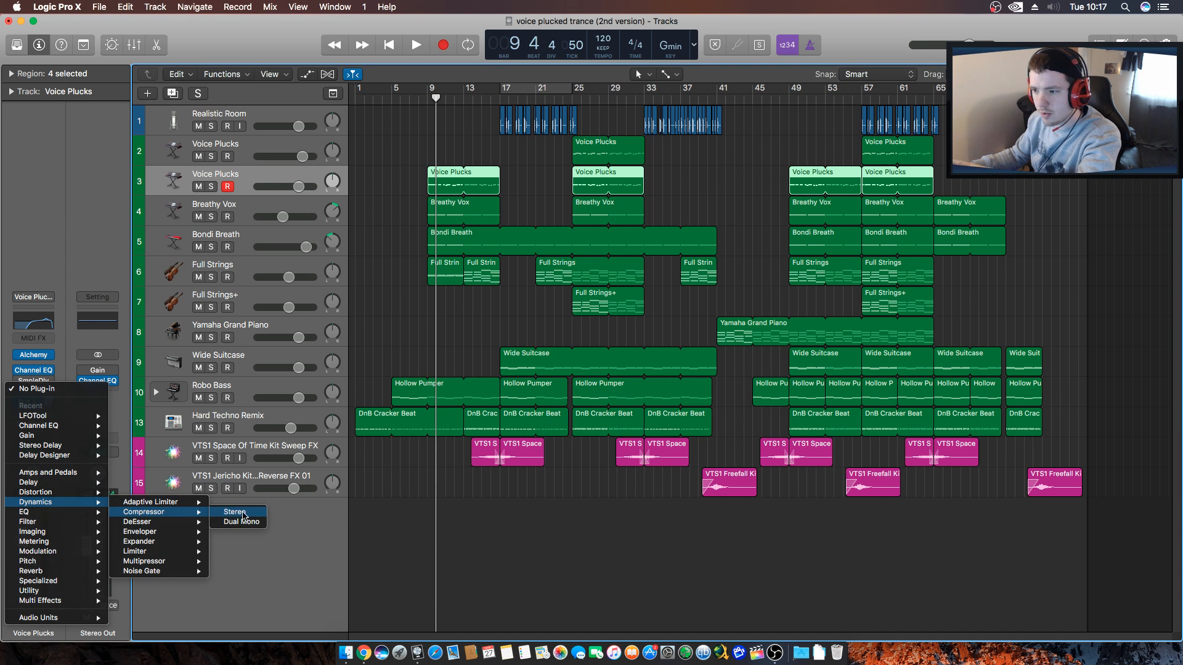
pyautogui.click(244, 517)
# Set the Voice Plucks Compressor to the Vintage FET model with auto gain off and a 0.0 ms attack.
pyautogui.click(366, 124)
pyautogui.moveTo(401, 76); pyautogui.dragTo(920, 102)
pyautogui.click(622, 178)
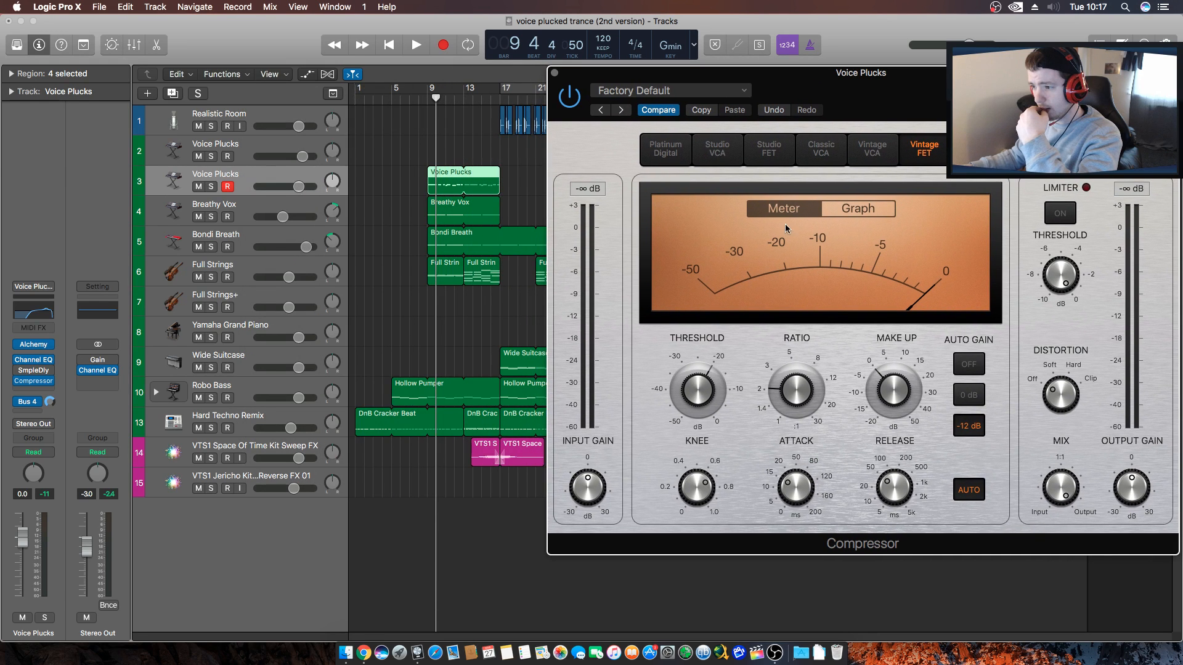
pyautogui.click(977, 366)
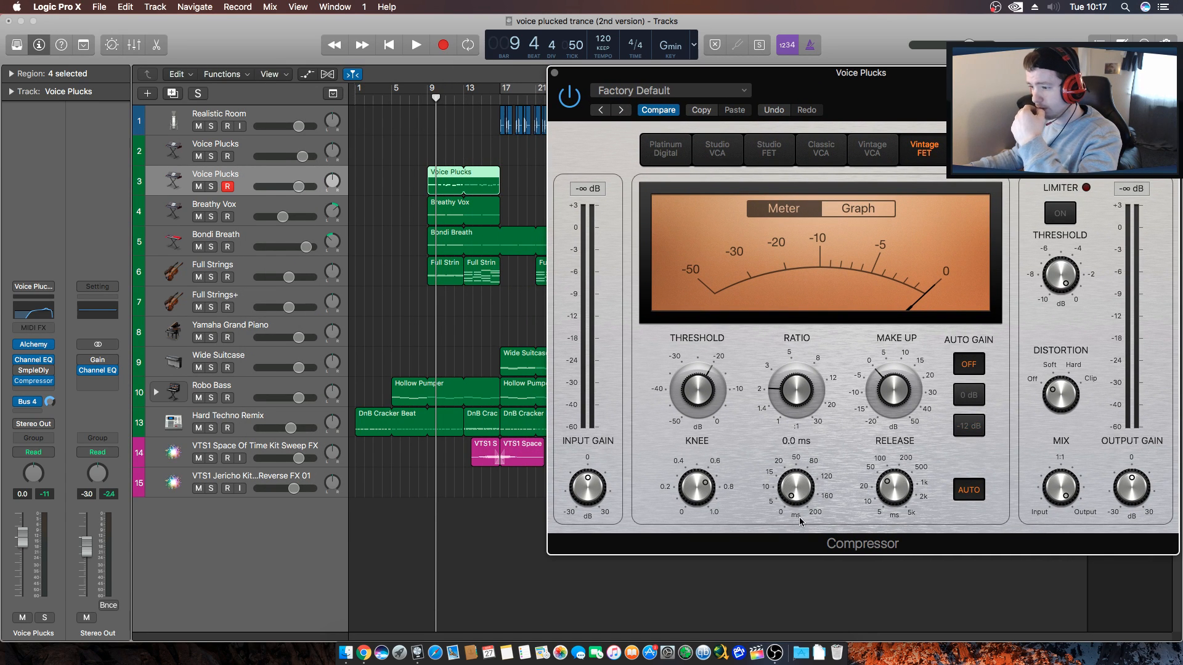
# Set the cycle range to bars 9 to 17 and play it with track 3 Voice Plucks soloed.
pyautogui.moveTo(430, 89); pyautogui.dragTo(501, 88)
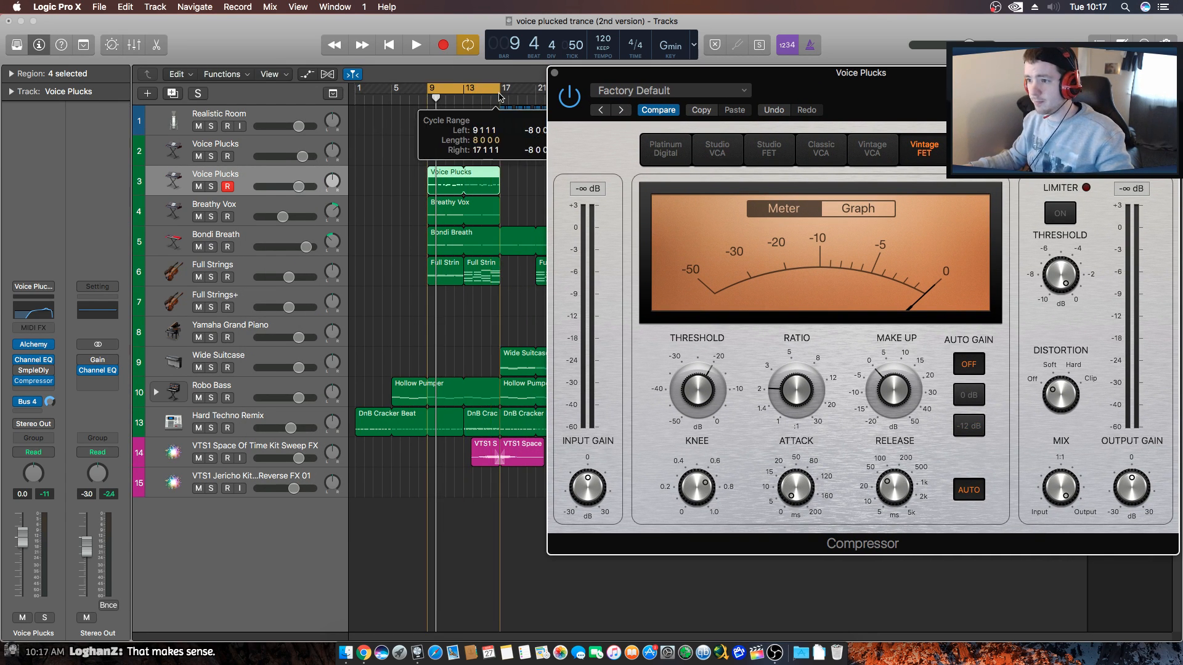
pyautogui.press('space')
pyautogui.click(211, 186)
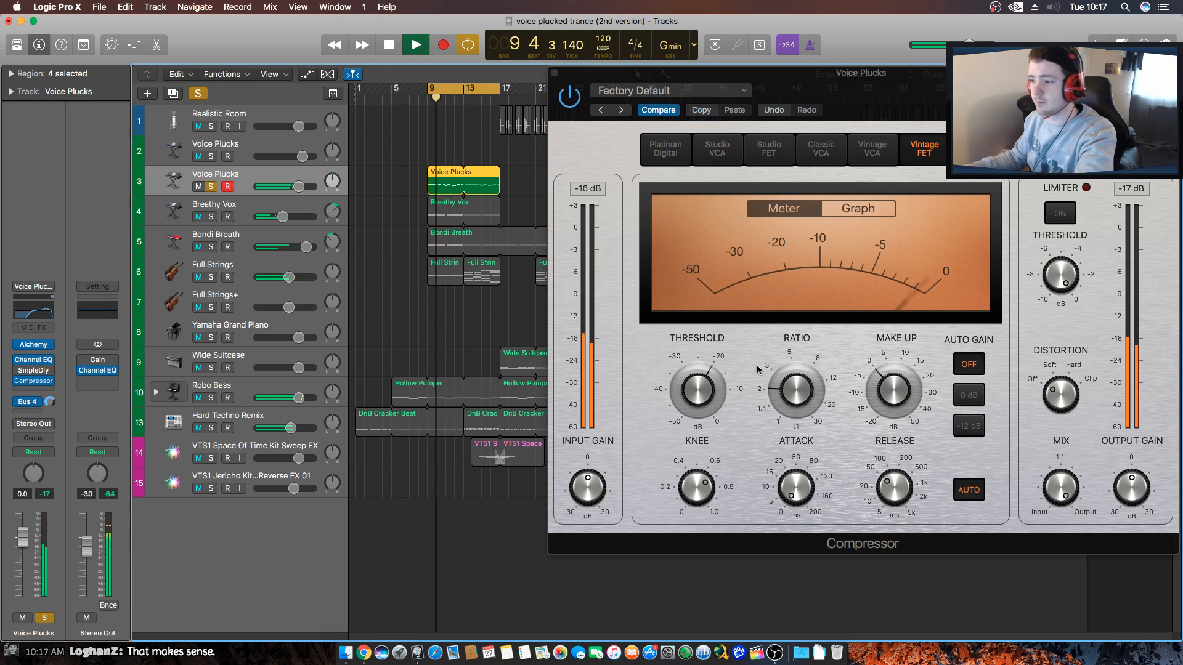
# Lower the Voice Plucks Compressor threshold below -33.0 dB and raise its make-up gain to 14.5 dB.
pyautogui.moveTo(710, 397); pyautogui.dragTo(719, 444)
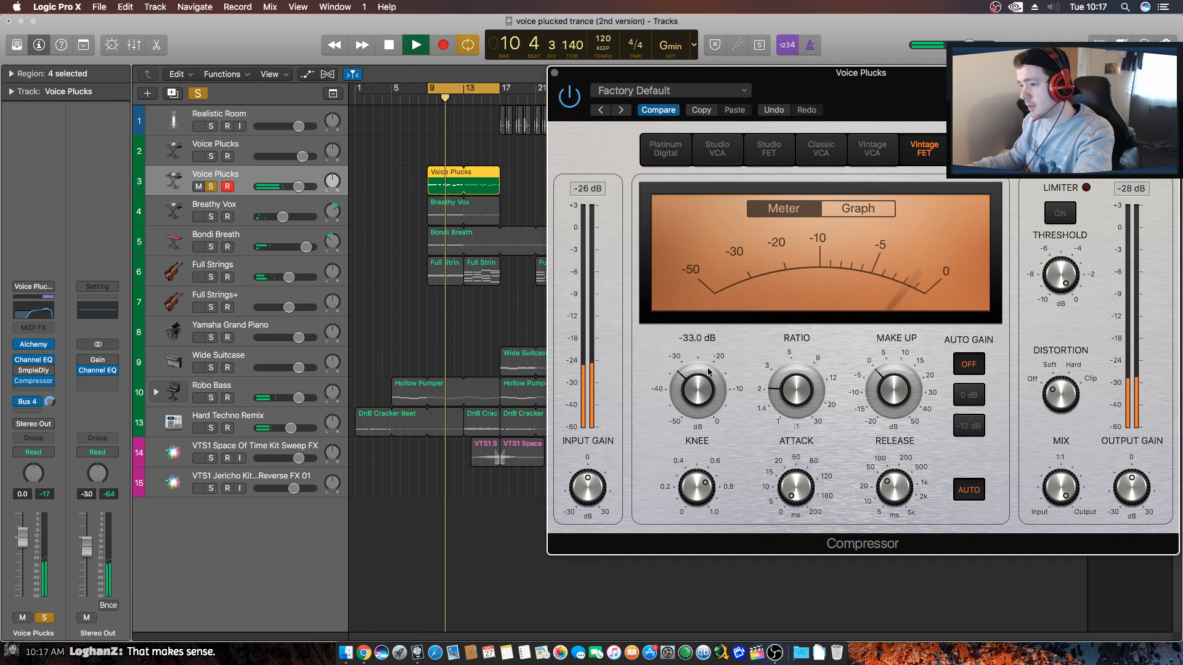
pyautogui.moveTo(708, 395); pyautogui.dragTo(708, 401)
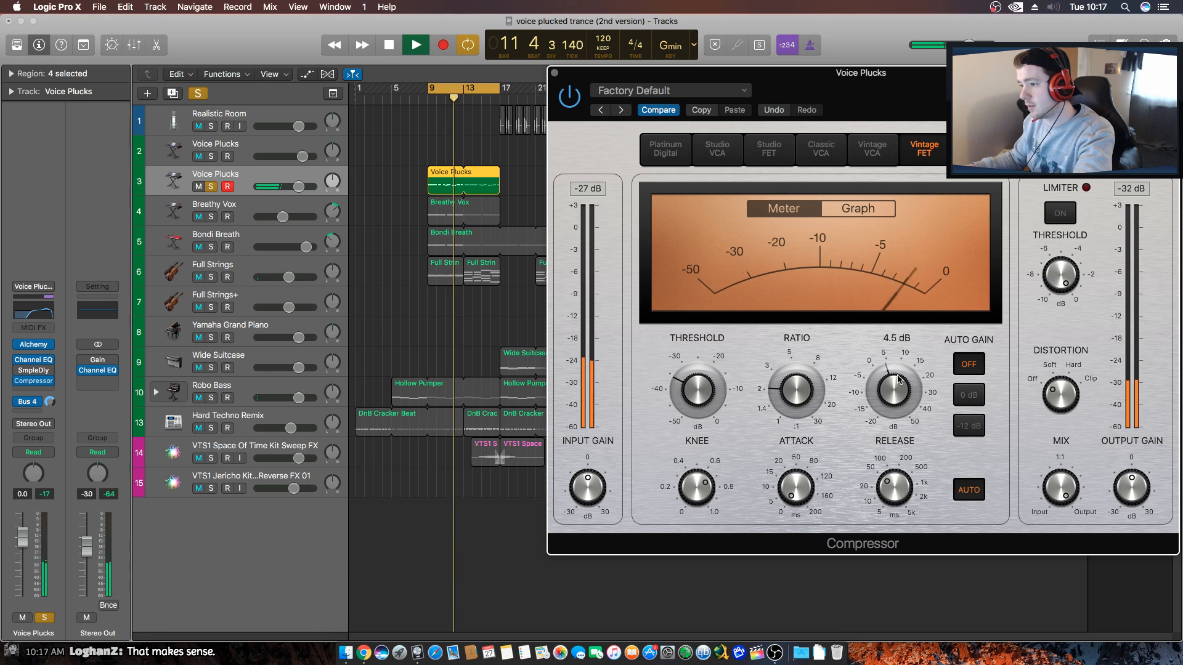
pyautogui.moveTo(898, 360); pyautogui.dragTo(903, 362)
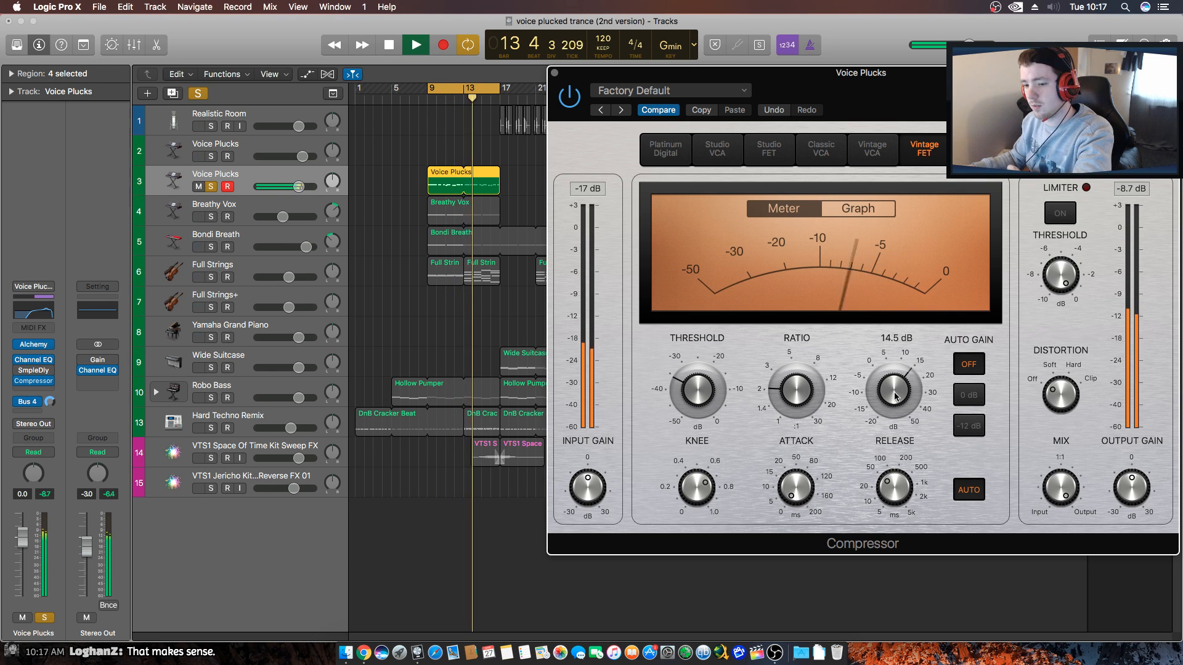
# Unsolo Voice Plucks and set its Compressor make-up gain to 16.0 dB against the full mix, closing the Compressor window.
pyautogui.press('s')
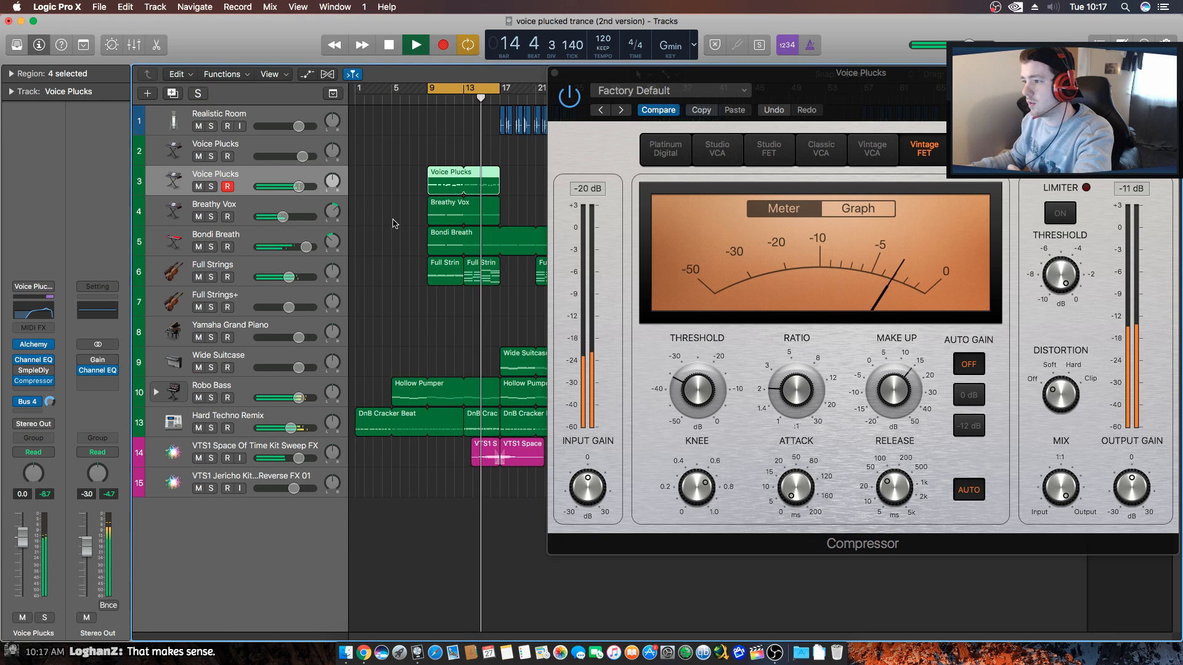
pyautogui.moveTo(898, 386); pyautogui.dragTo(900, 383)
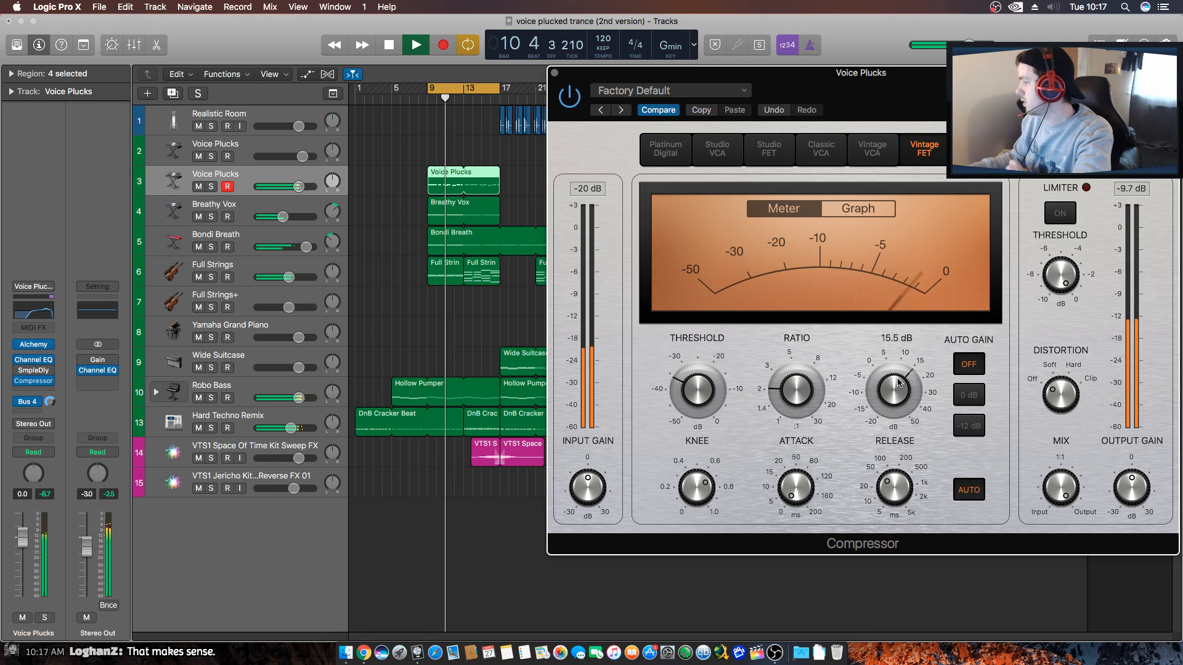
pyautogui.moveTo(901, 407); pyautogui.dragTo(898, 407)
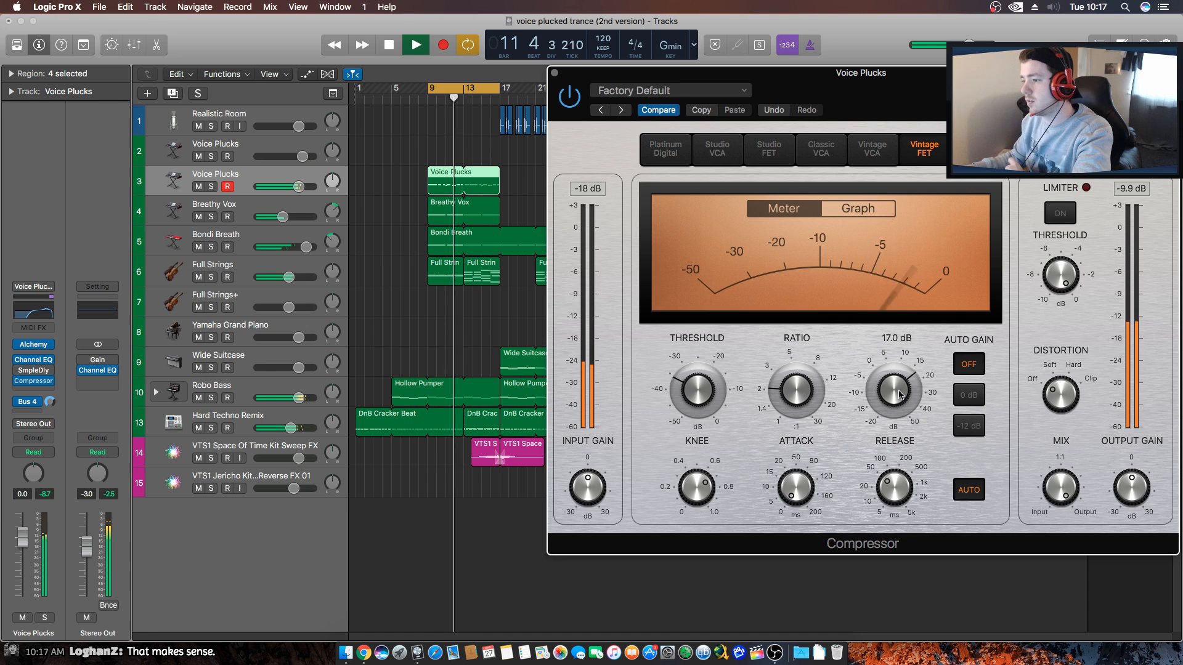
pyautogui.moveTo(892, 74); pyautogui.dragTo(867, 75)
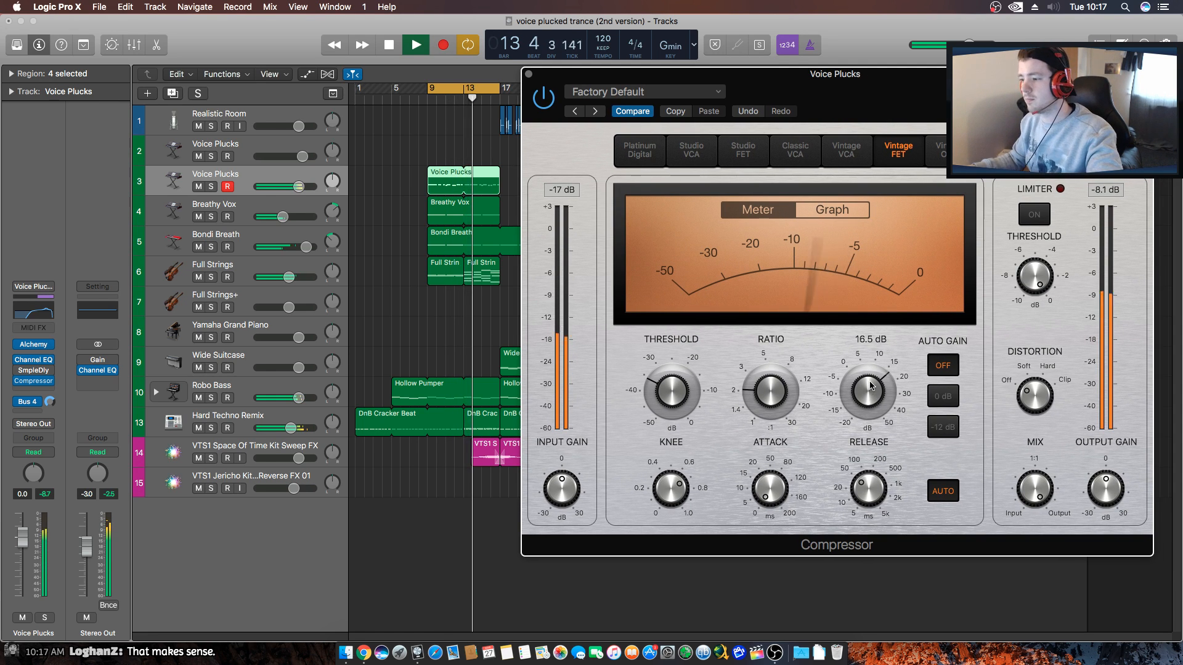
pyautogui.moveTo(869, 399); pyautogui.dragTo(870, 397)
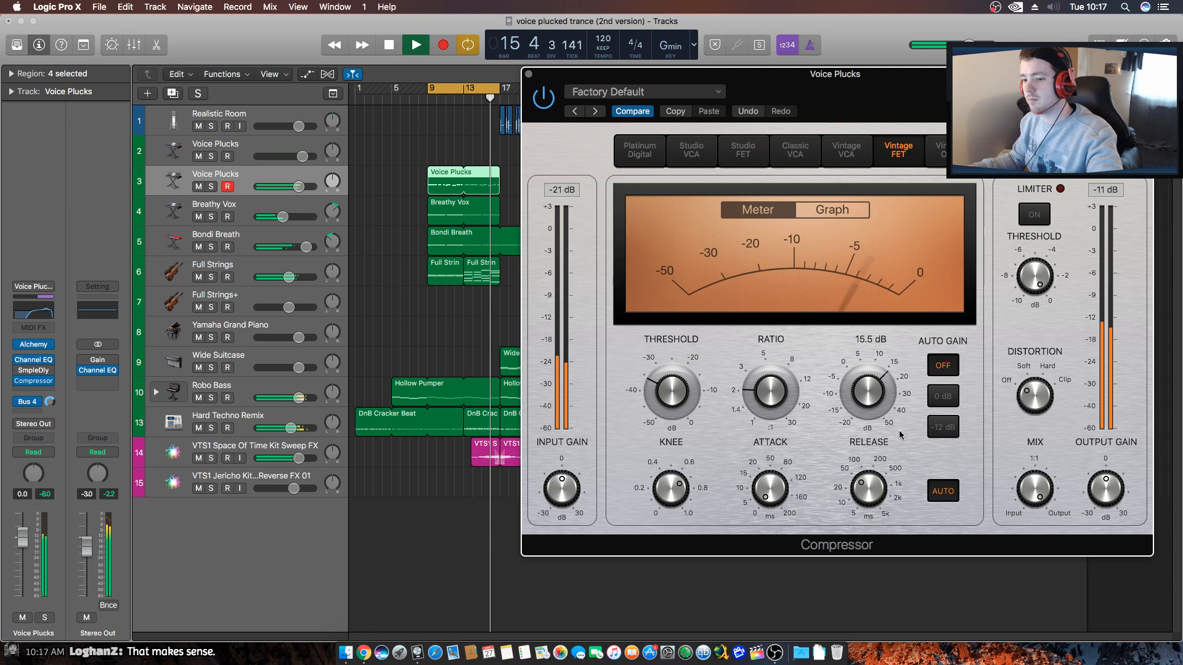
pyautogui.moveTo(879, 403); pyautogui.dragTo(880, 401)
pyautogui.press('space')
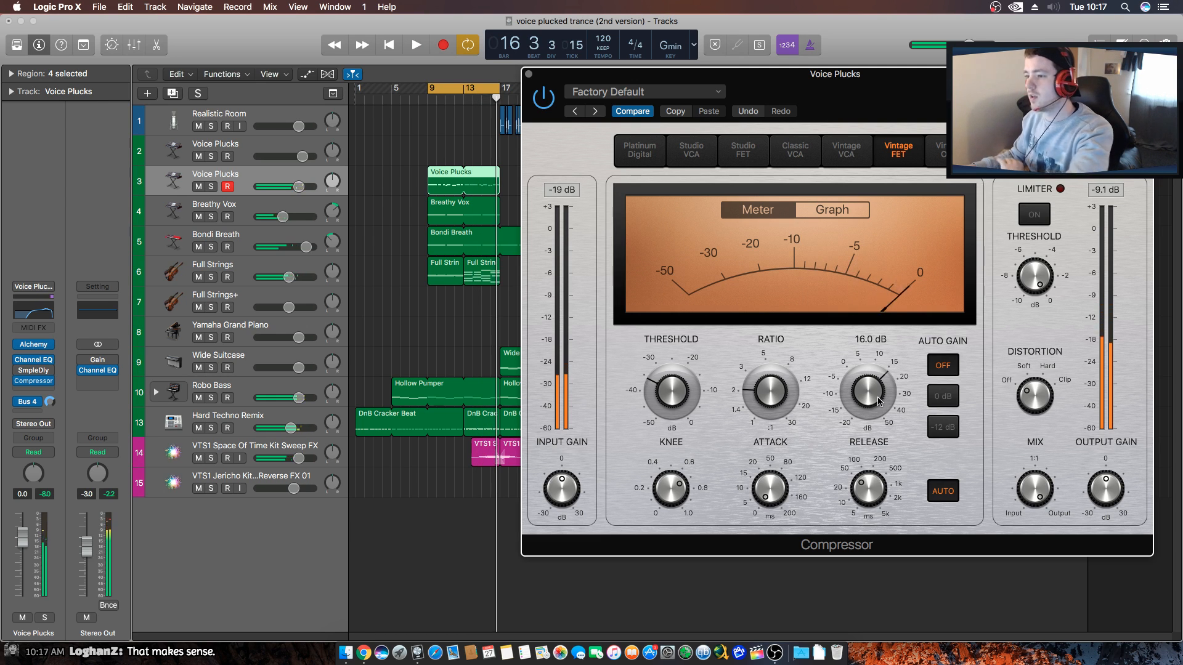
pyautogui.click(528, 76)
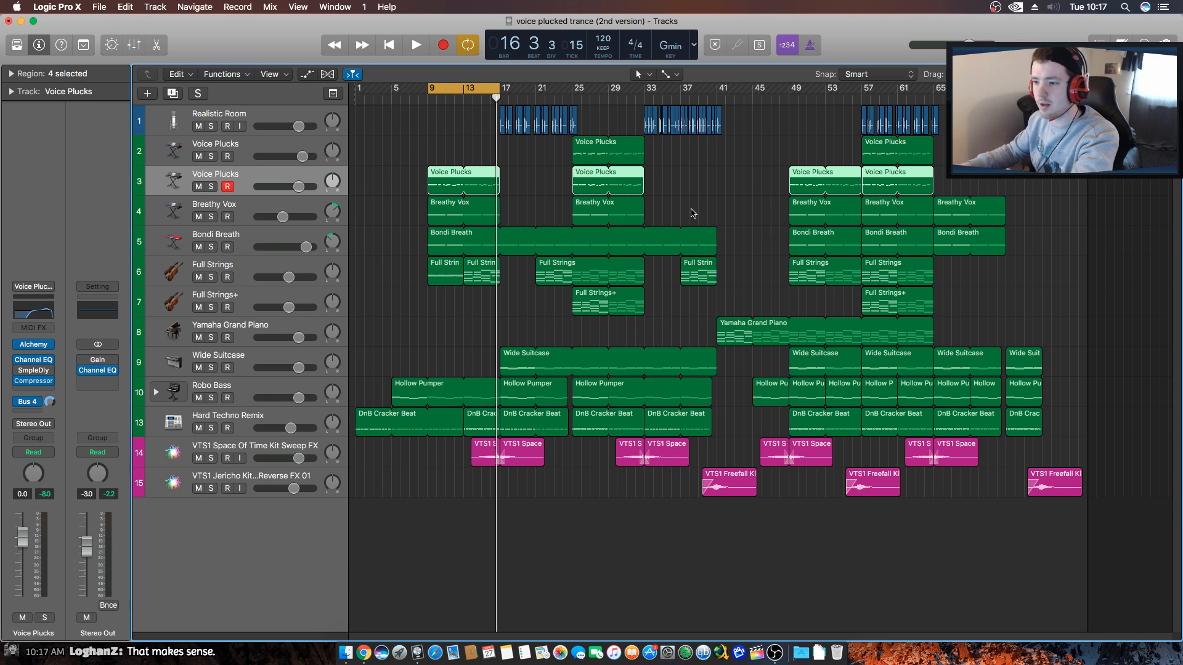
# Select only the first region on track 3 Voice Plucks and check the track's Channel EQ curve.
pyautogui.click(359, 298)
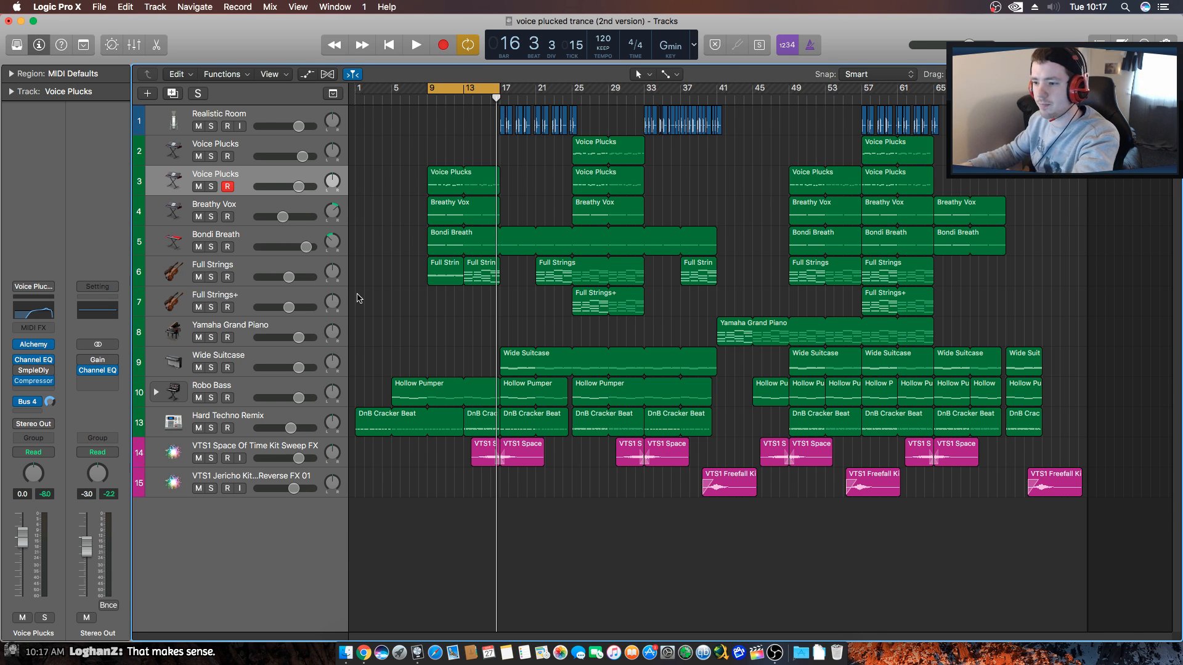
pyautogui.click(451, 188)
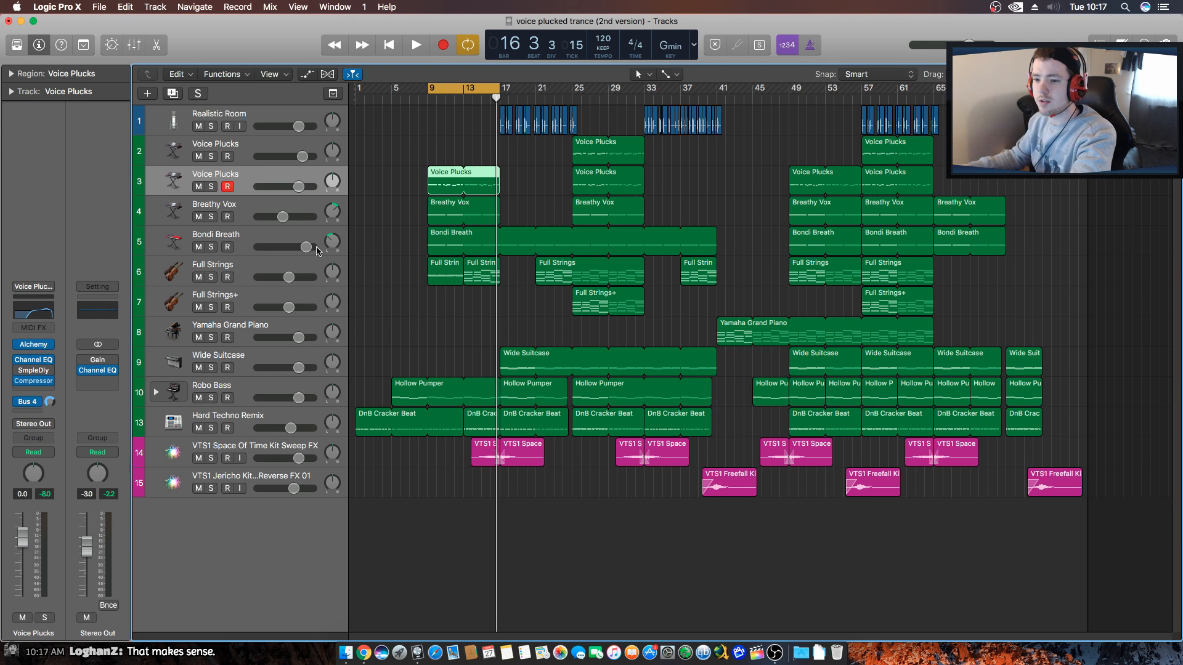
pyautogui.click(22, 316)
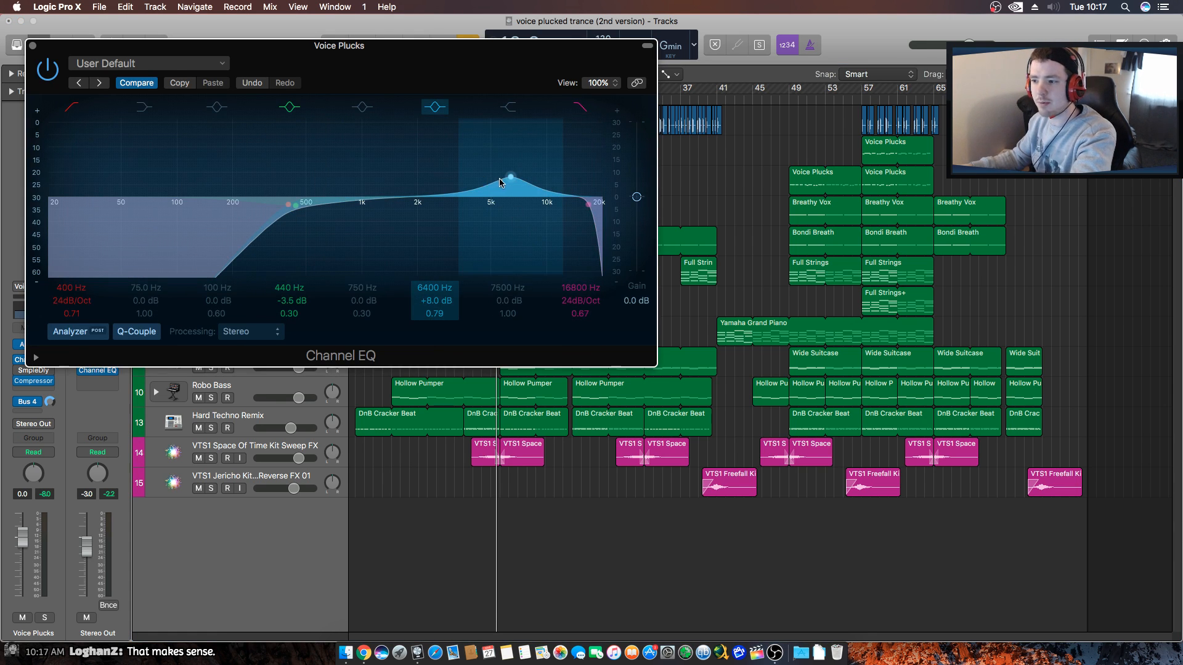
pyautogui.click(33, 46)
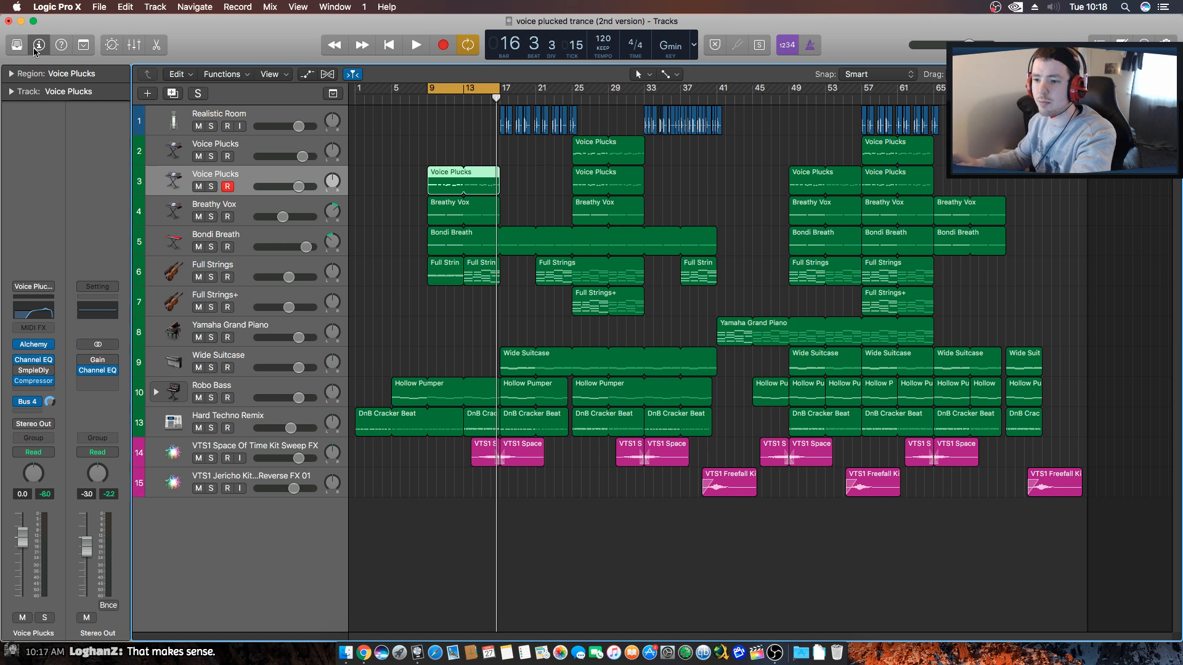
# Lower the volume of track 3 Voice Plucks to -0.7 dB while the mix plays.
pyautogui.press('space')
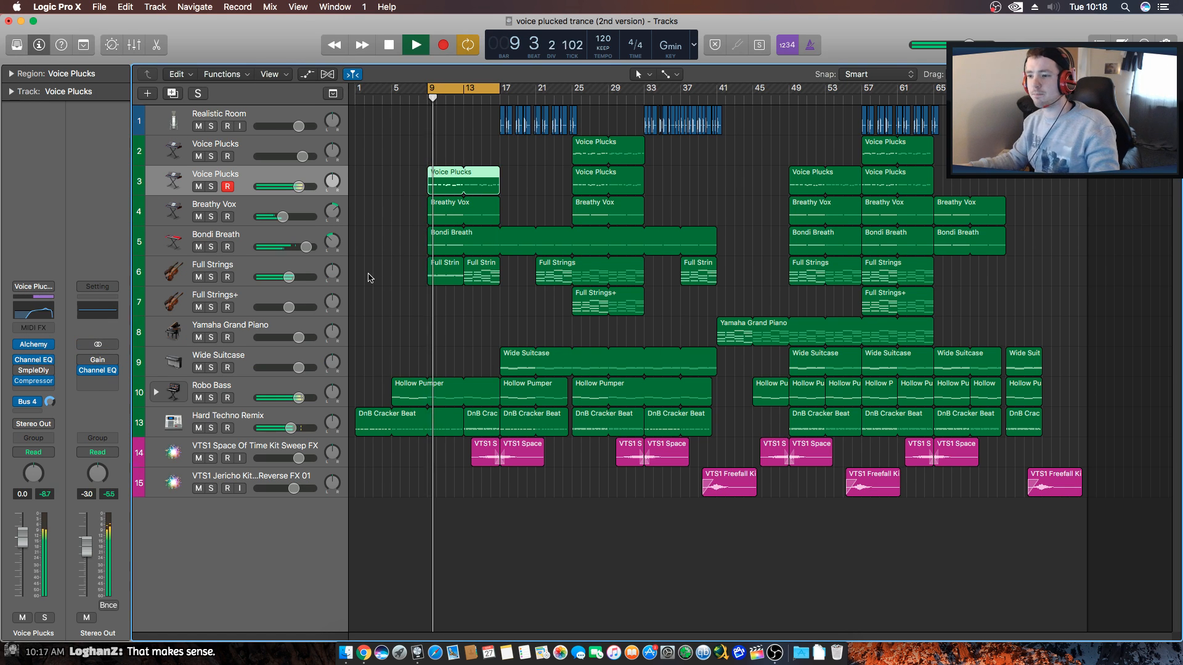
pyautogui.press('space')
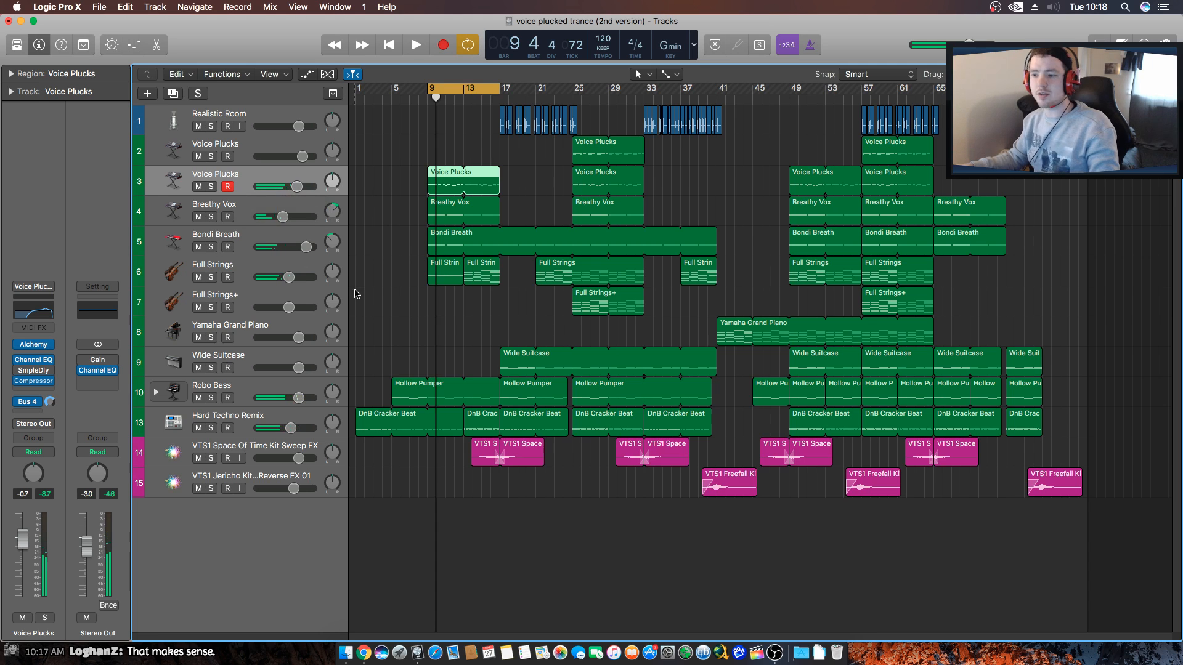
pyautogui.click(369, 308)
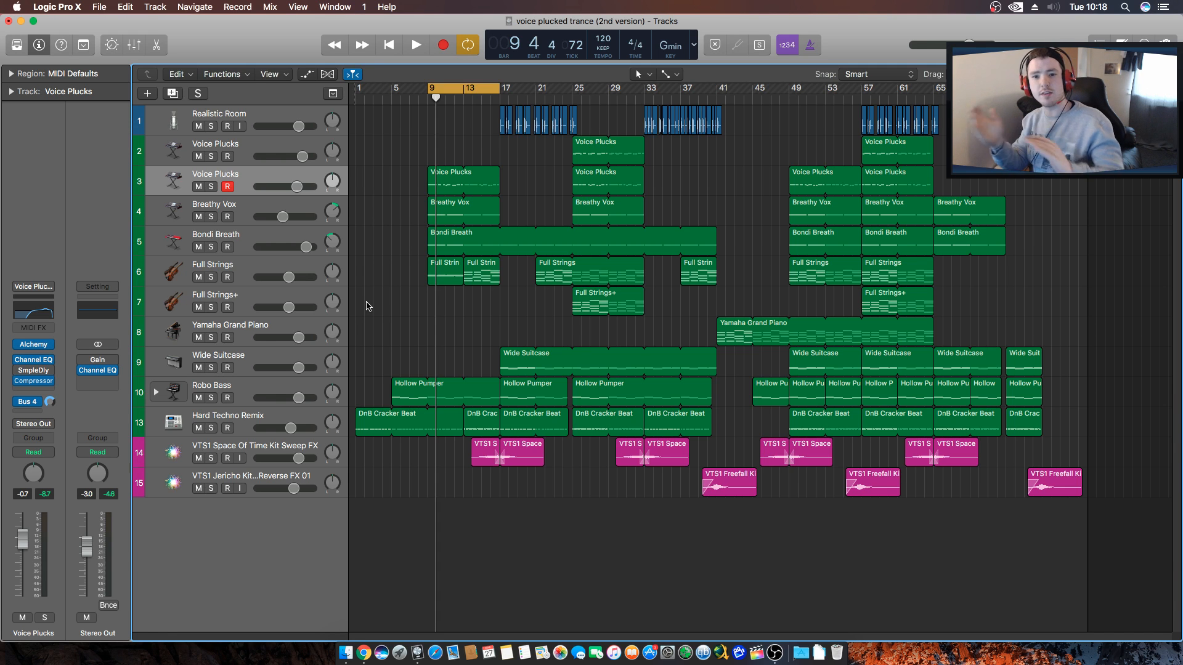
# Audition Breathy Vox soloed and in the mix, raise its volume and switch cycle playback off.
pyautogui.press('space')
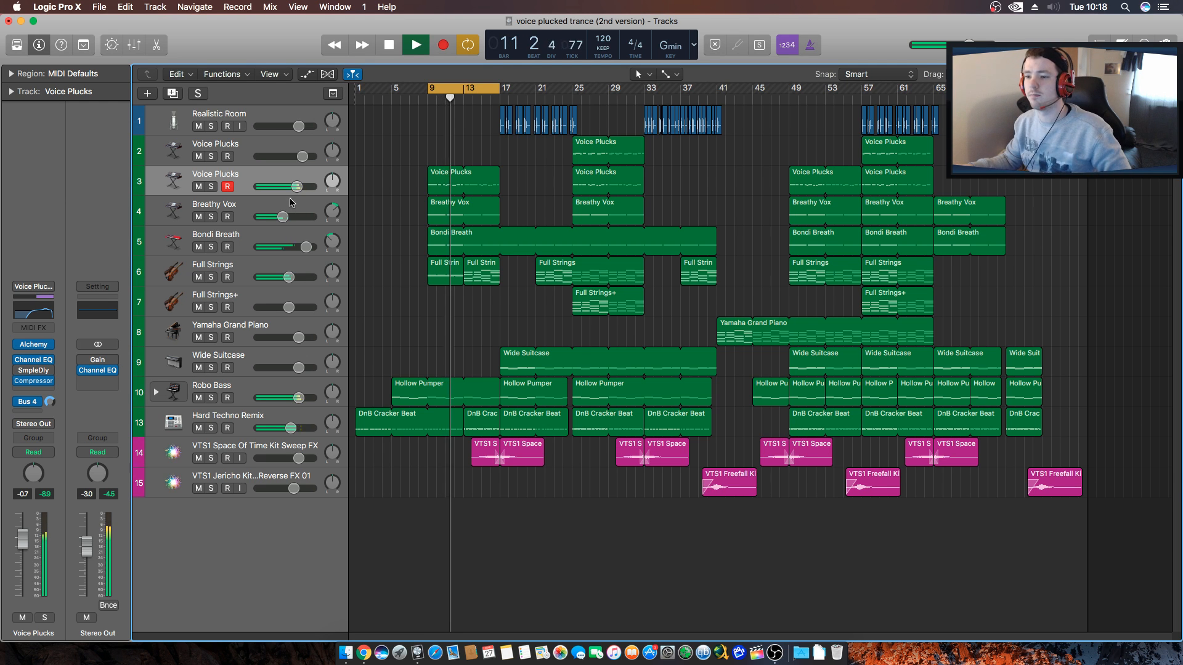
pyautogui.click(211, 217)
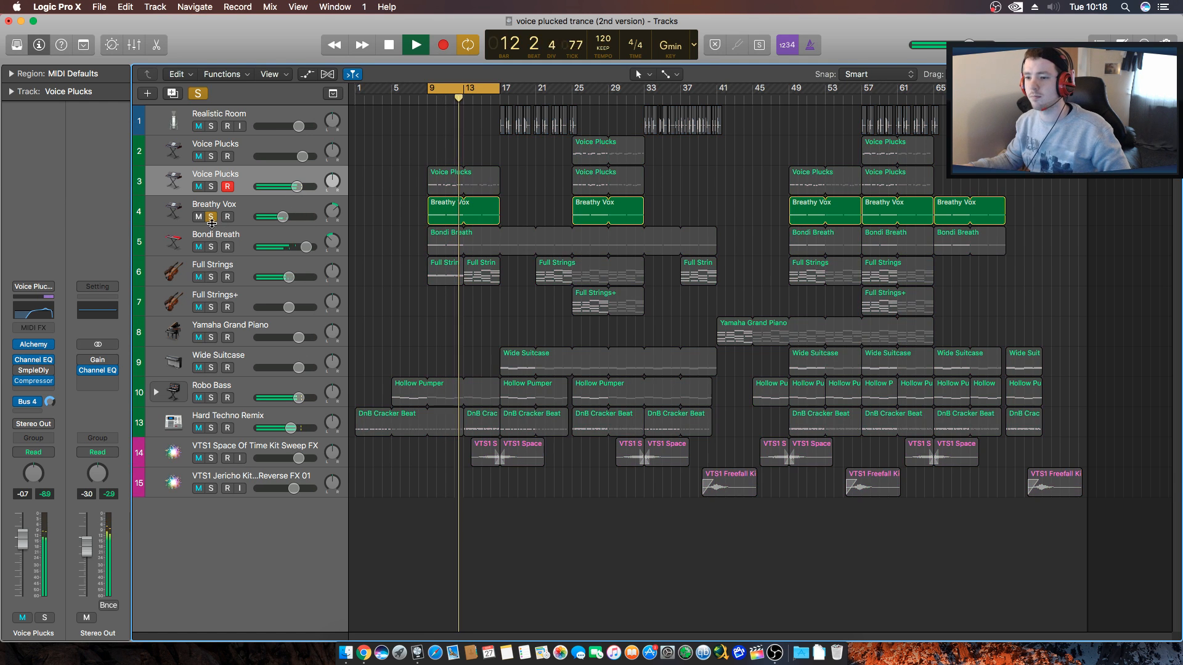
pyautogui.click(210, 217)
pyautogui.moveTo(286, 222); pyautogui.dragTo(300, 225)
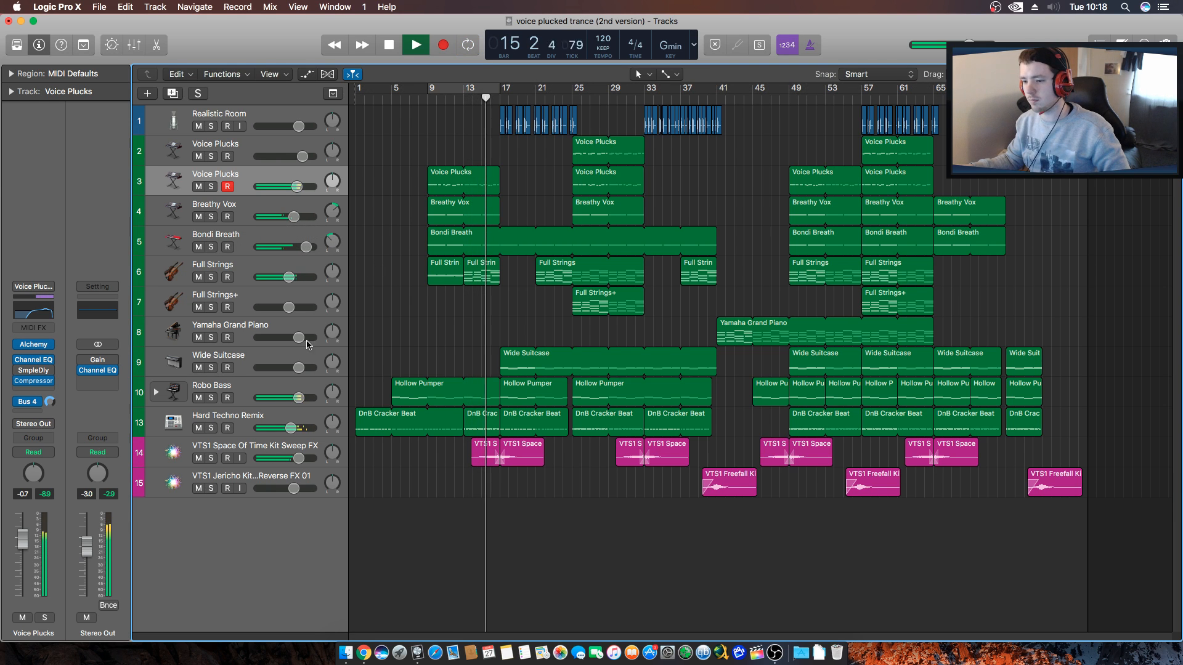
# Audition the VTS1 Space Of Time Kit Sweep FX track soloed and examine its first sweep region's waveform in the audio editor.
pyautogui.click(211, 459)
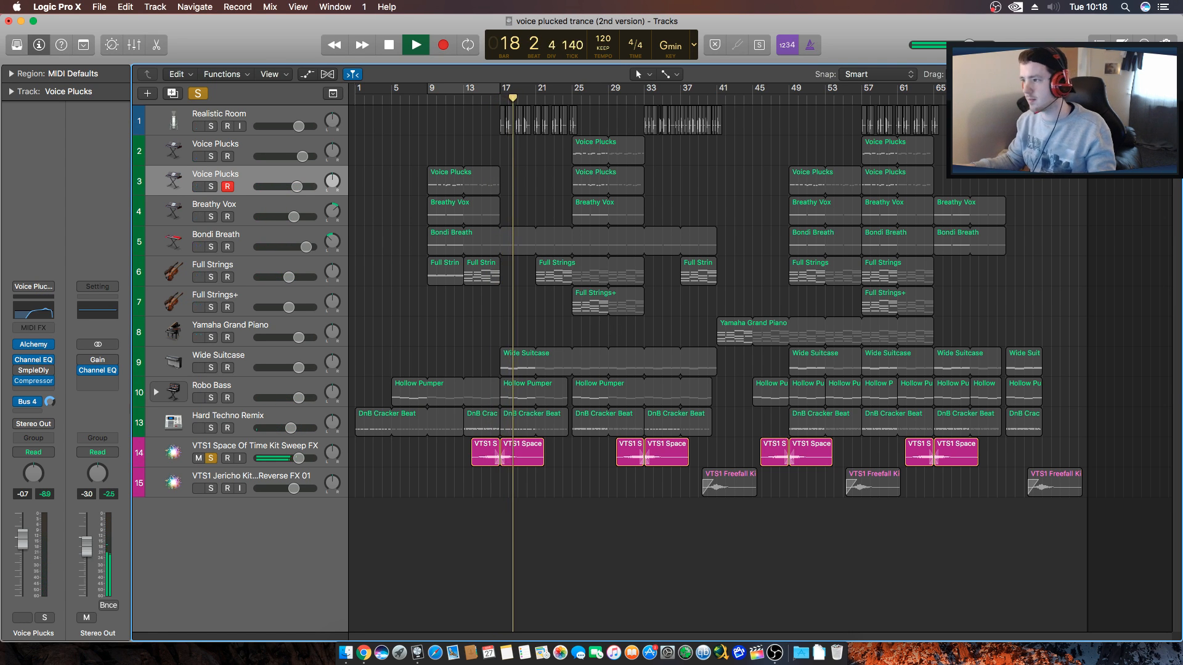
pyautogui.moveTo(1134, 75); pyautogui.dragTo(1148, 74)
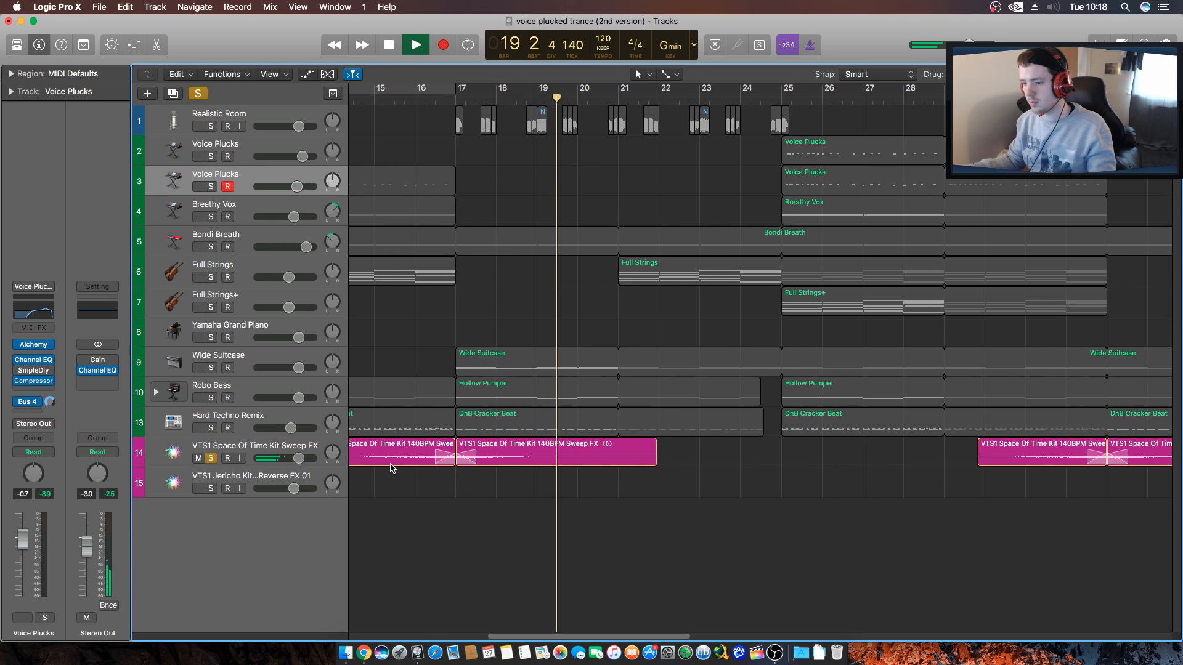
pyautogui.doubleClick(441, 459)
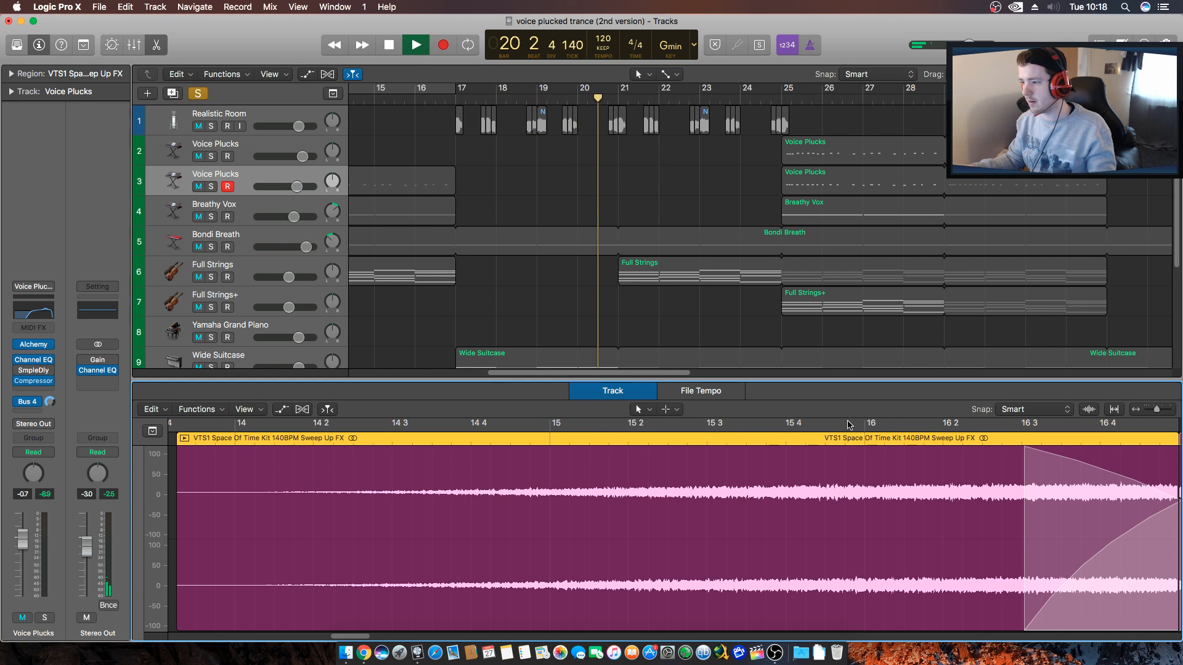
pyautogui.press('e')
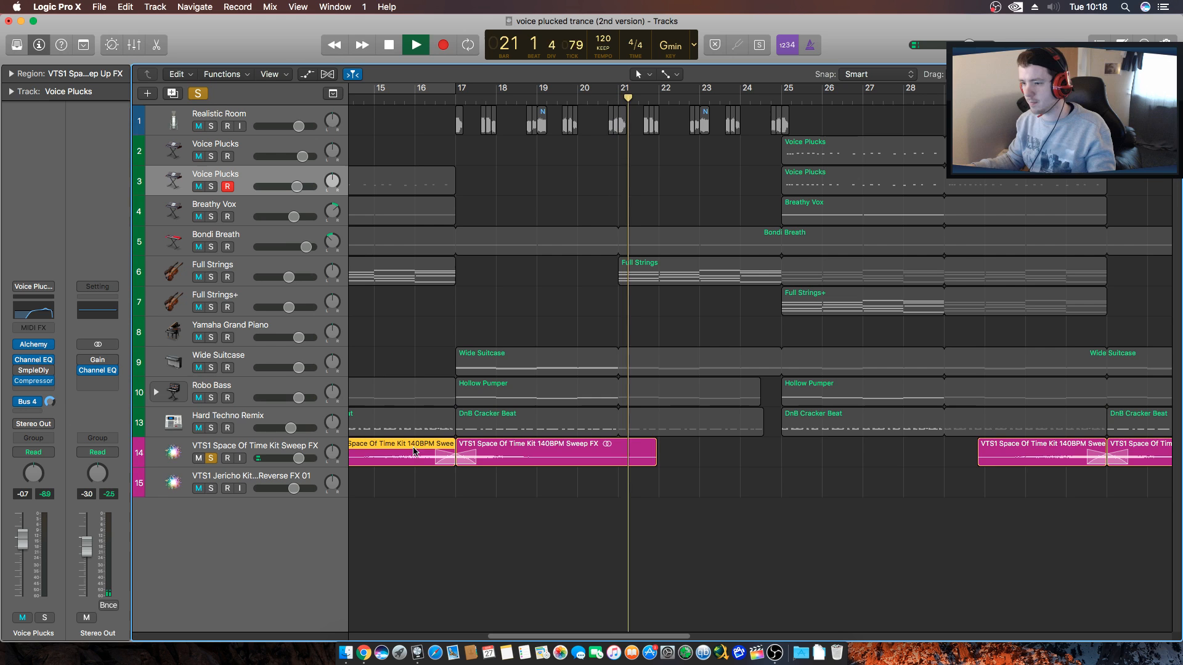
pyautogui.click(211, 458)
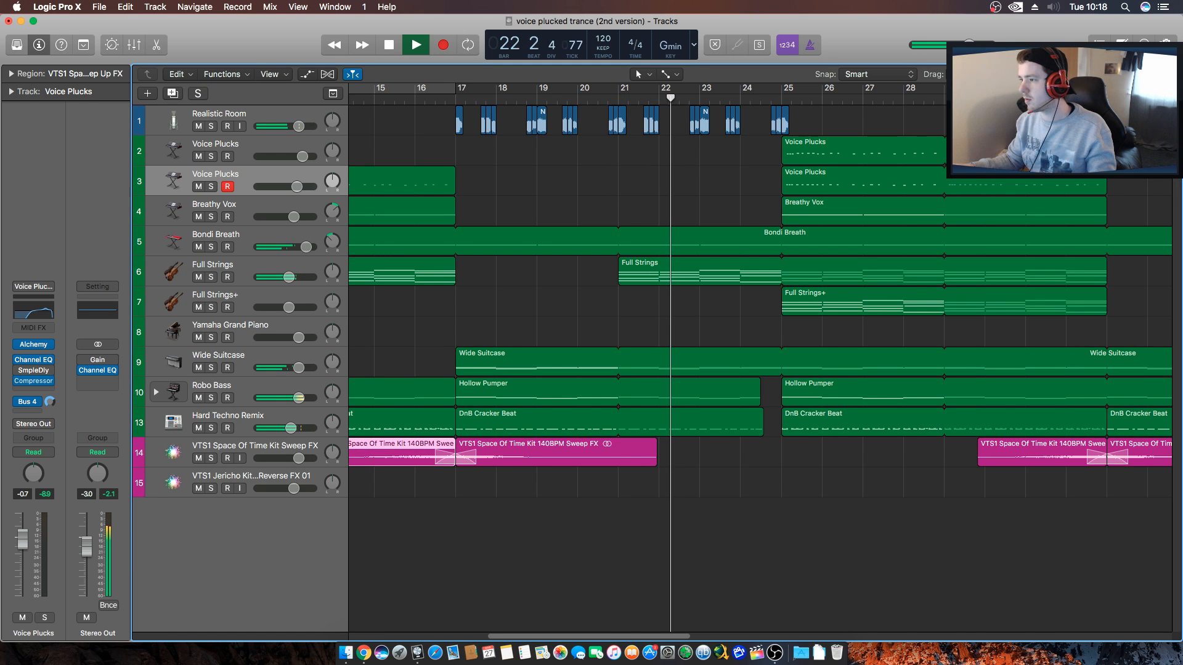
pyautogui.moveTo(1151, 74); pyautogui.dragTo(1140, 74)
# Play the Reverse FX 01 track soloed from just before bar 41, and return to the full mix.
pyautogui.click(727, 99)
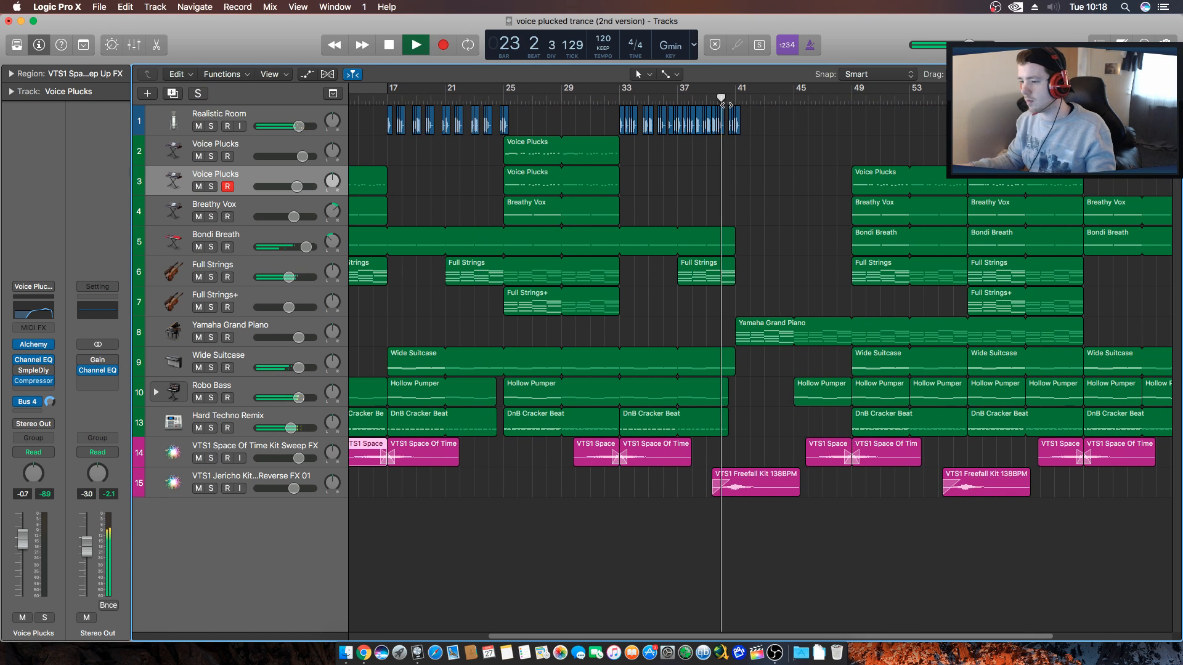
pyautogui.click(212, 490)
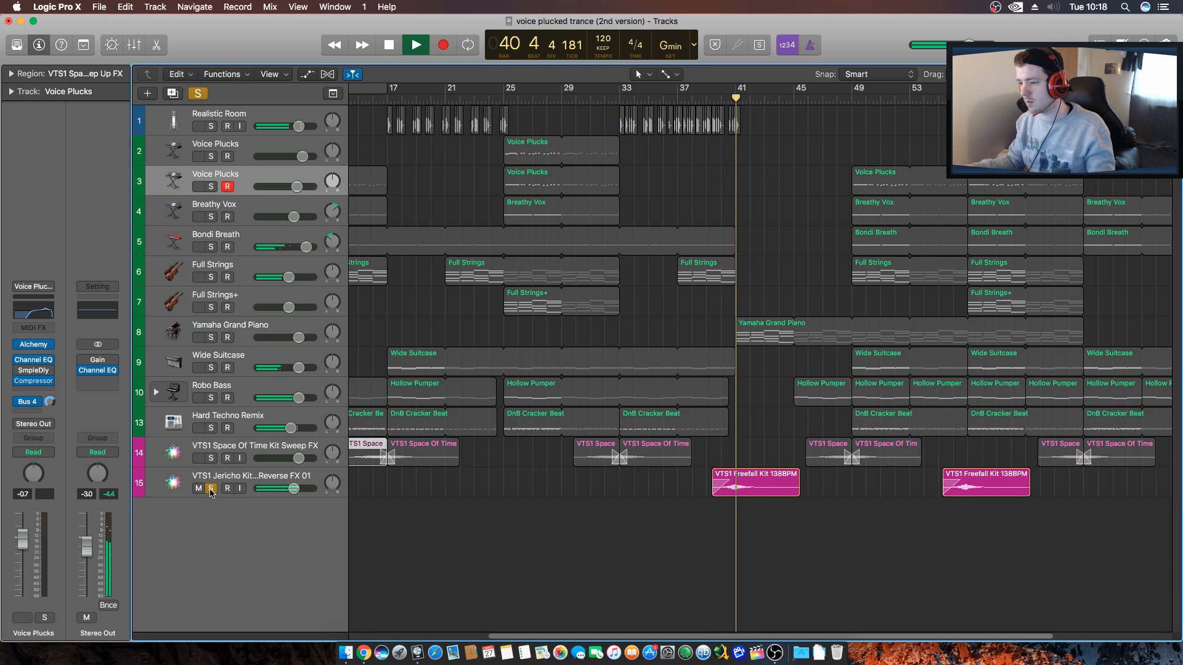
pyautogui.click(211, 489)
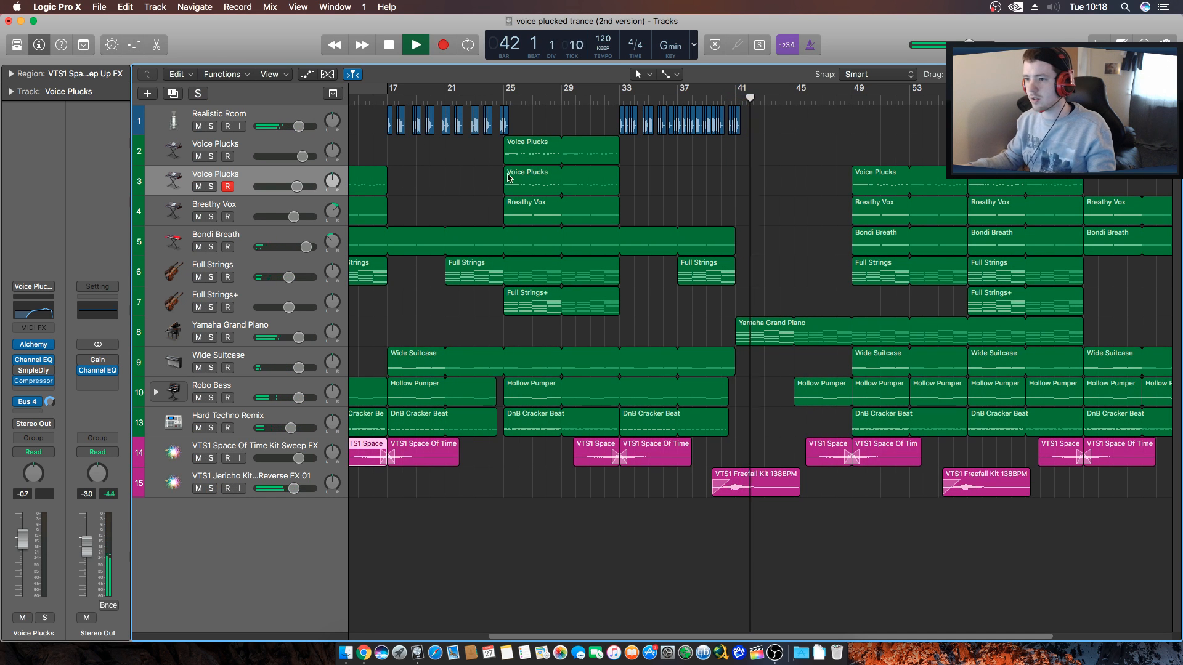
# Listen to the full mix from bar 17.
pyautogui.click(383, 101)
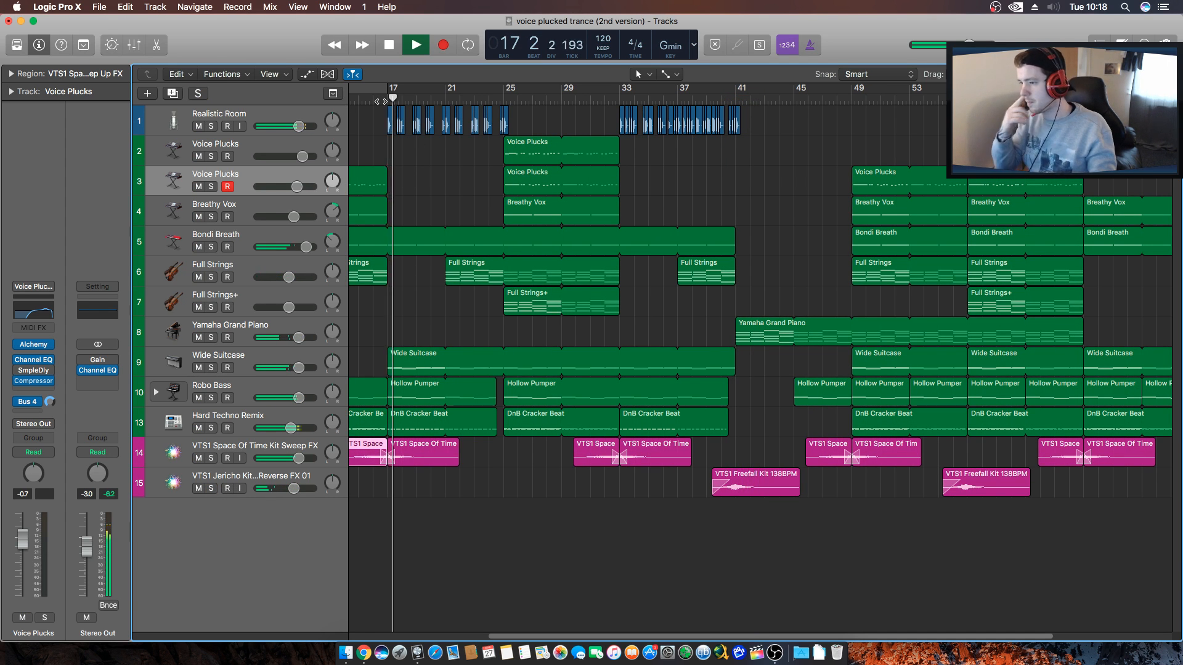
pyautogui.hscroll(-5, 555, 555)
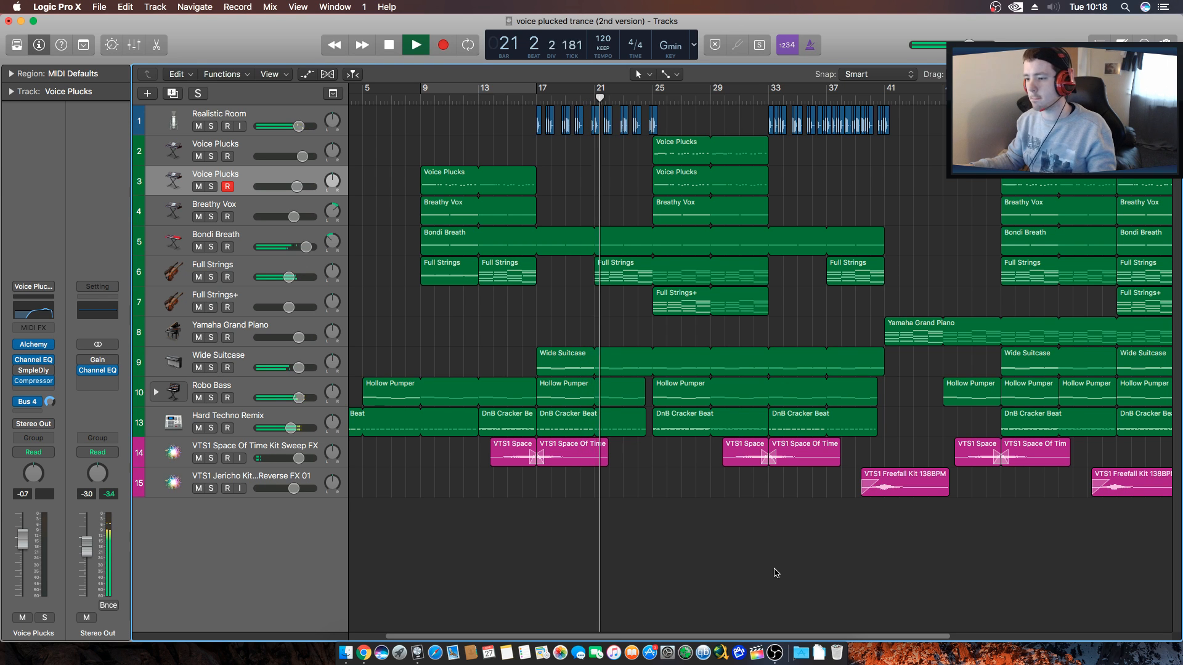
pyautogui.press('space')
# Create a new track with duplicate settings directly below track 13 Hard Techno Remix, without any regions.
pyautogui.click(270, 419)
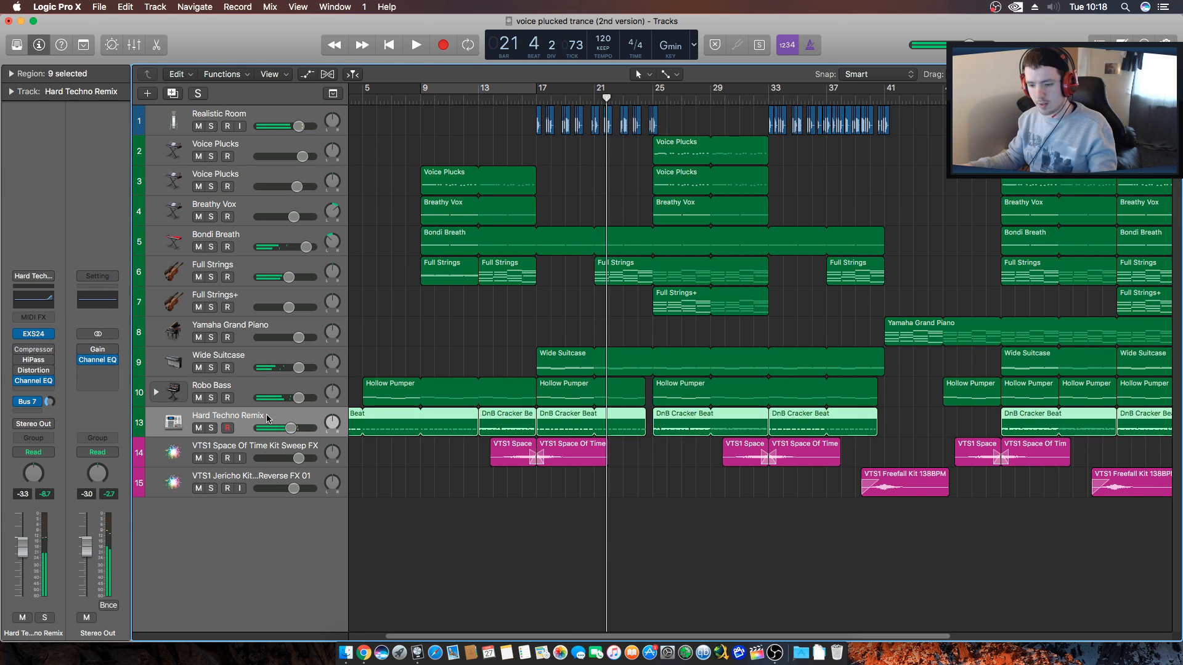
pyautogui.press('super+d')
pyautogui.moveTo(835, 453); pyautogui.dragTo(423, 428)
pyautogui.click(534, 447)
# Solo the original Hard Techno Remix track and play its DnB Cracker Beat regions from bar 13 and again from bar 10.
pyautogui.click(469, 108)
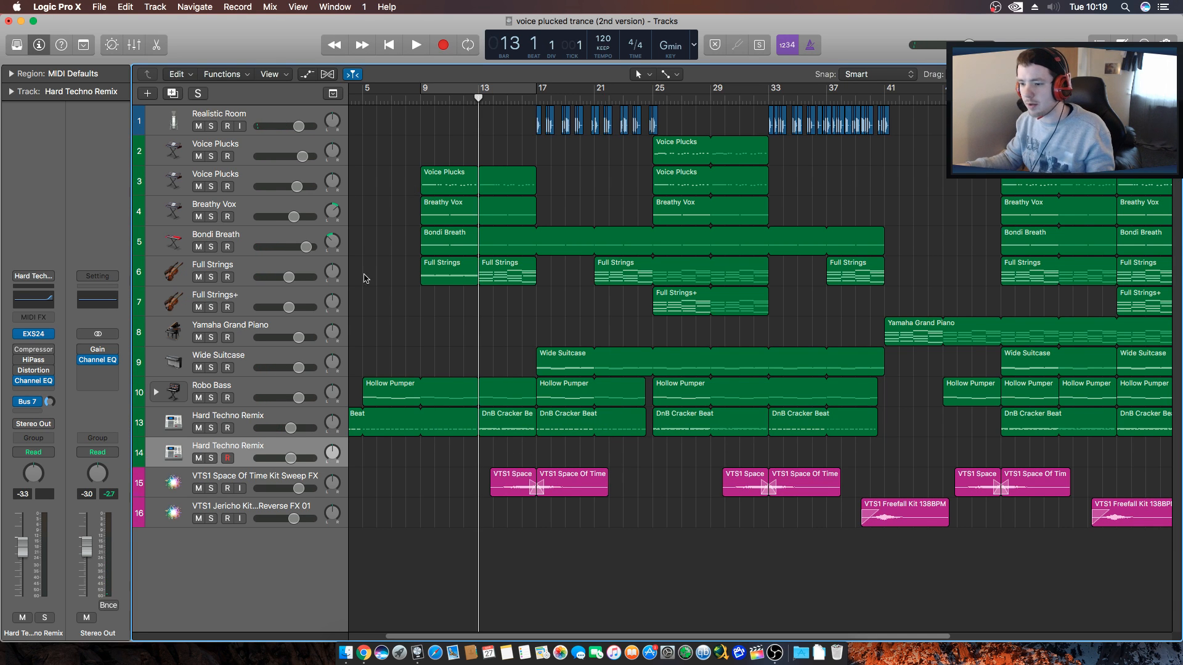
pyautogui.press('space')
pyautogui.click(211, 429)
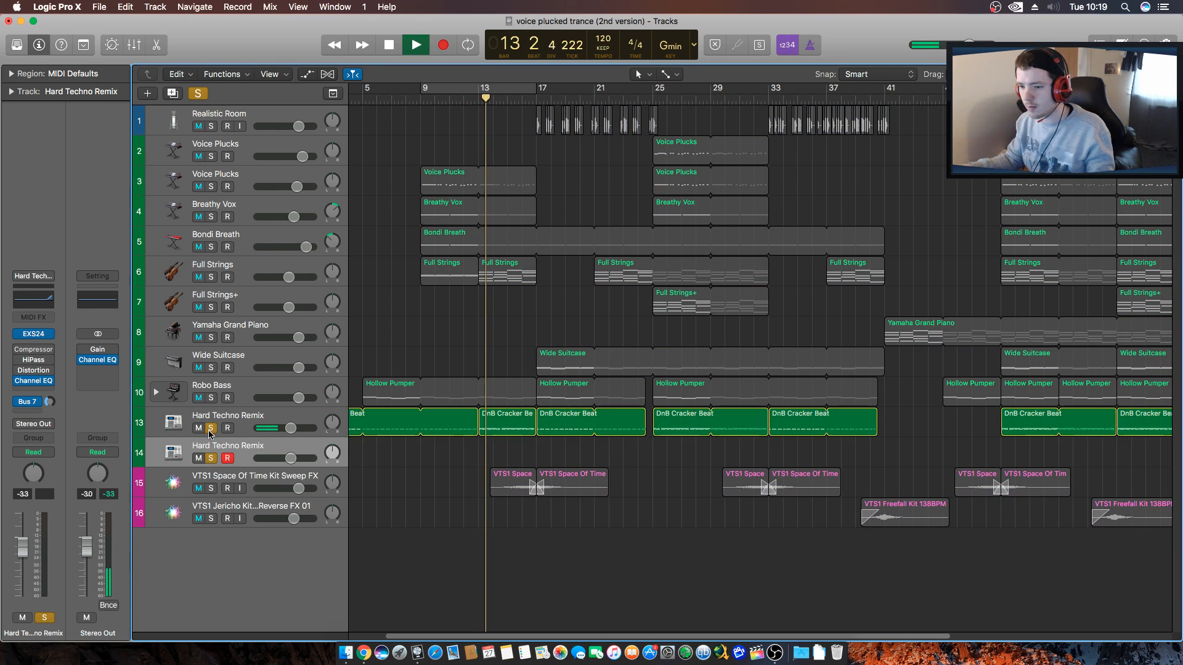
pyautogui.click(434, 99)
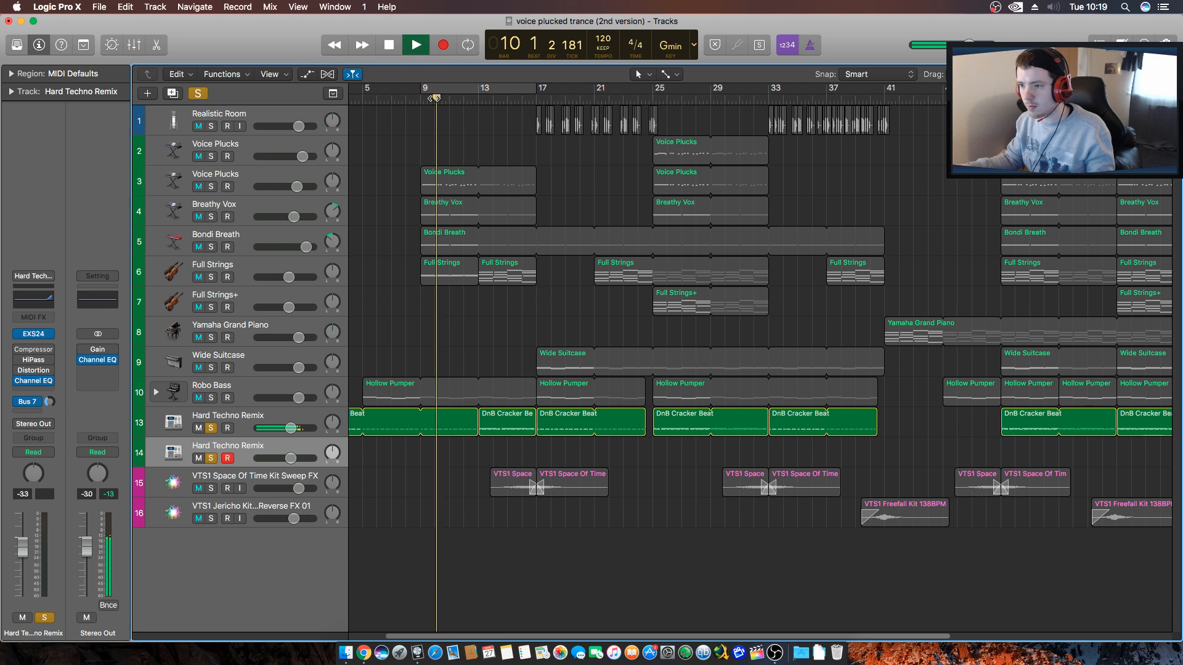
pyautogui.press('space')
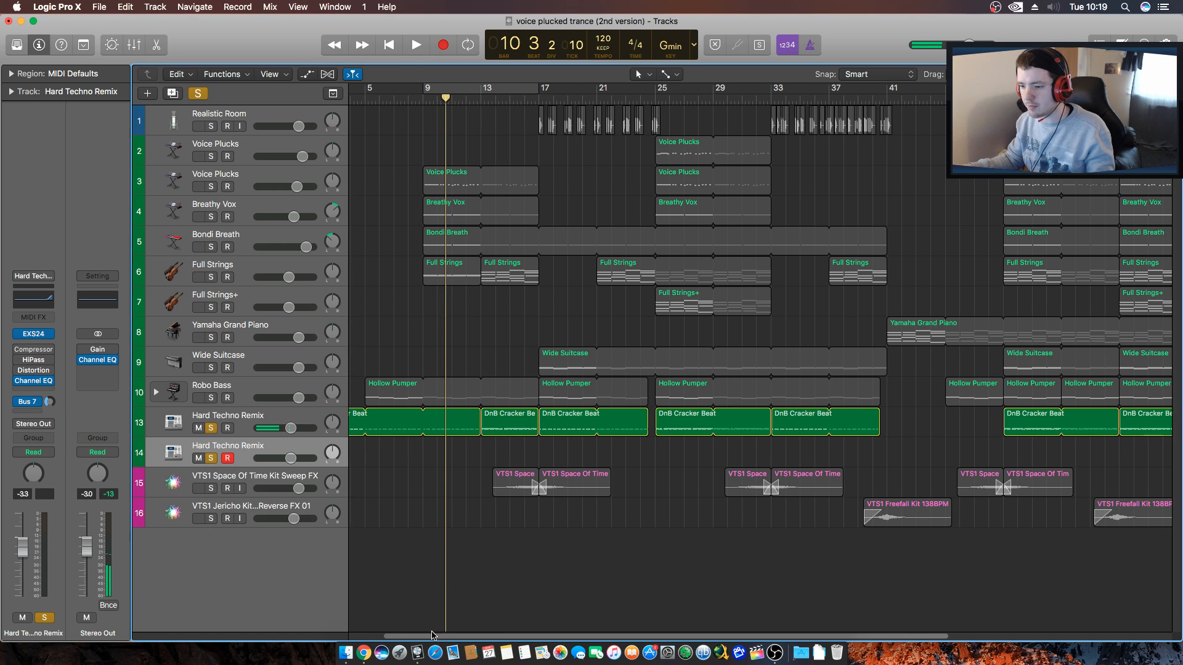
pyautogui.hscroll(-3, 425, 542)
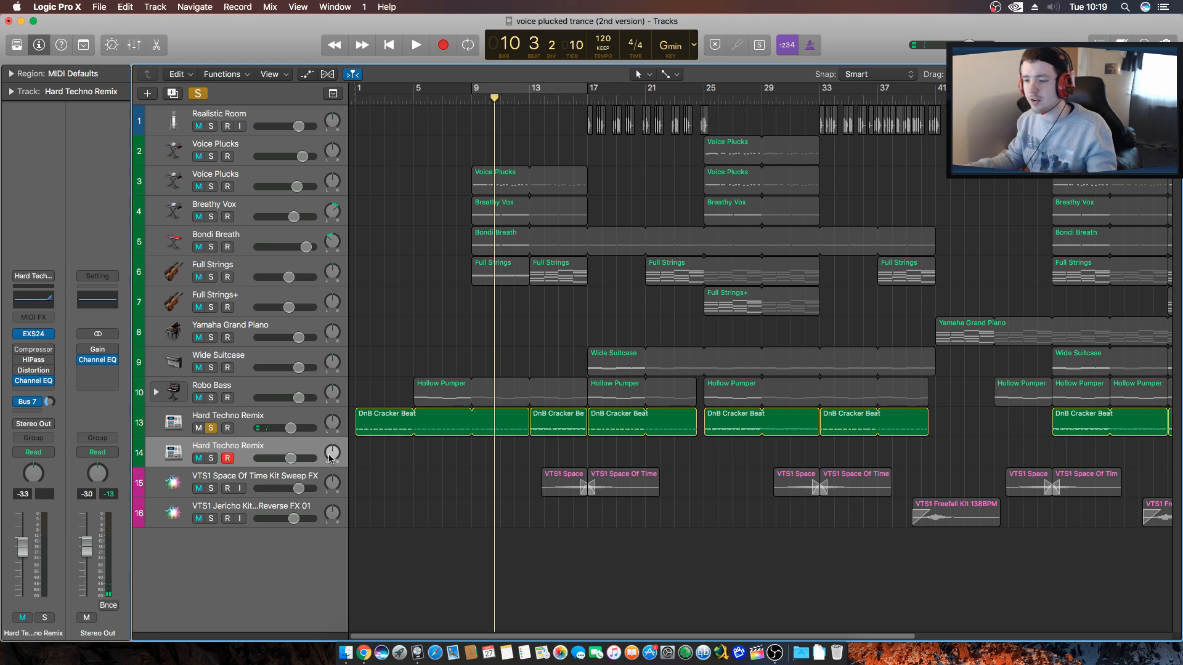
# Examine the first DnB Cracker Beat region's notes in the Piano Roll, close the editor and return the playhead to the song start.
pyautogui.doubleClick(376, 429)
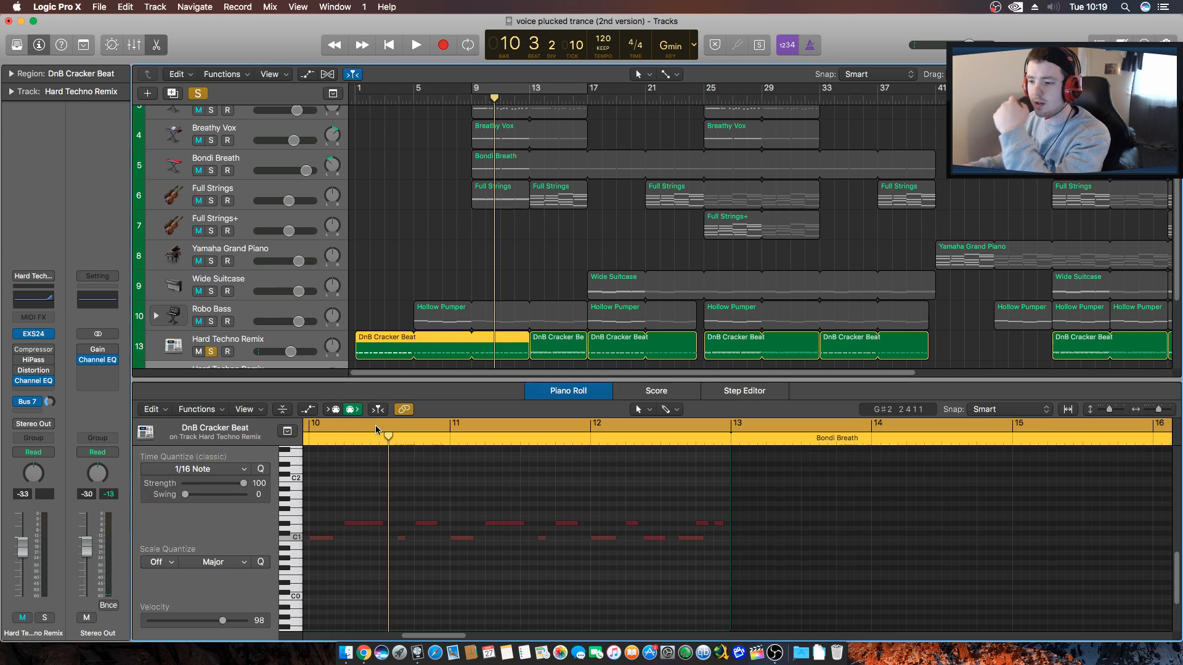
pyautogui.click(579, 390)
pyautogui.press('Return')
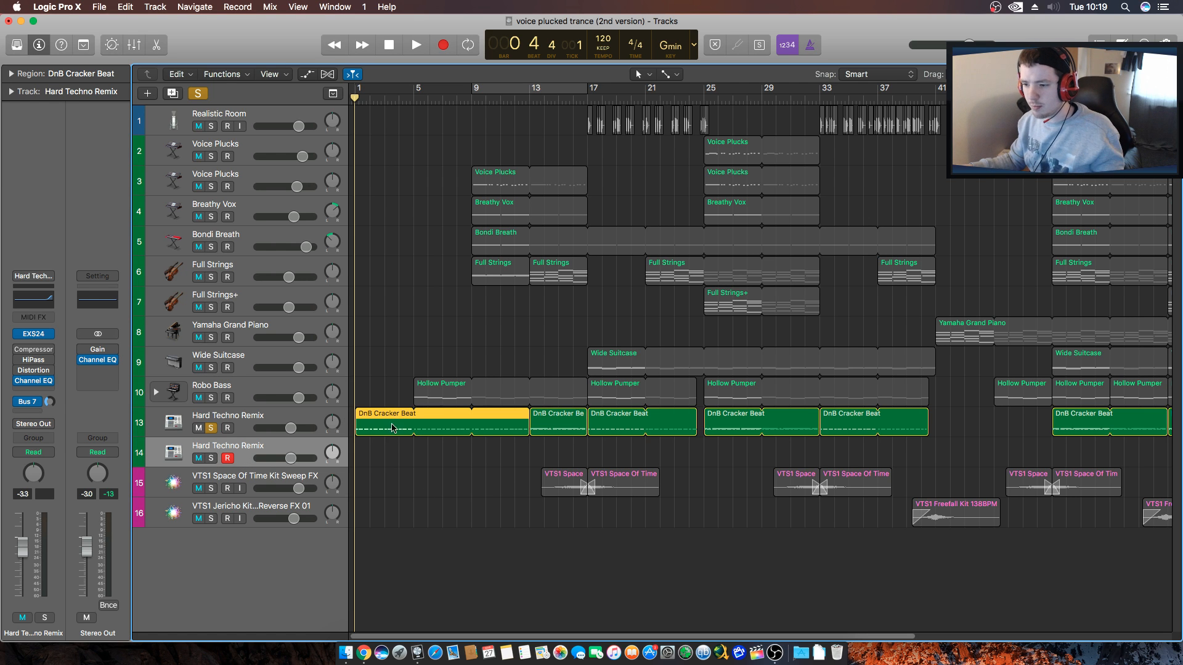
# Copy the first DnB Cracker Beat region from track 13 onto the duplicate Hard Techno Remix track 14 at bar 1.
pyautogui.doubleClick(374, 431)
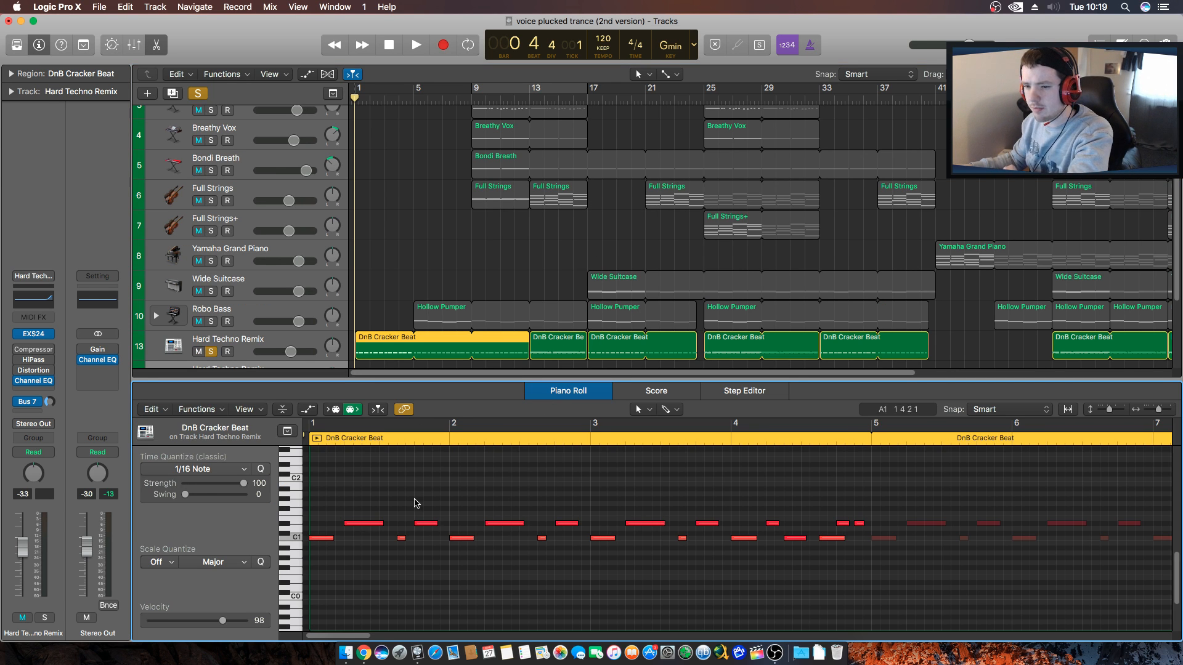
pyautogui.doubleClick(552, 396)
pyautogui.click(387, 470)
pyautogui.click(378, 433)
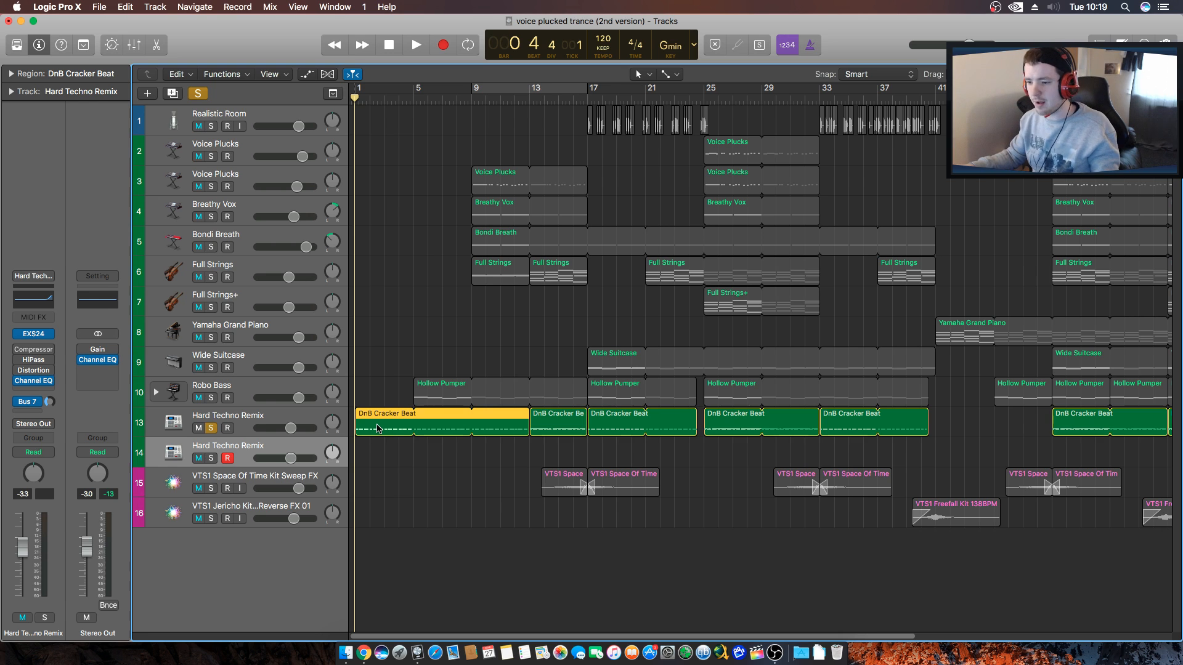
pyautogui.moveTo(378, 429); pyautogui.dragTo(368, 457)
pyautogui.press('super+z')
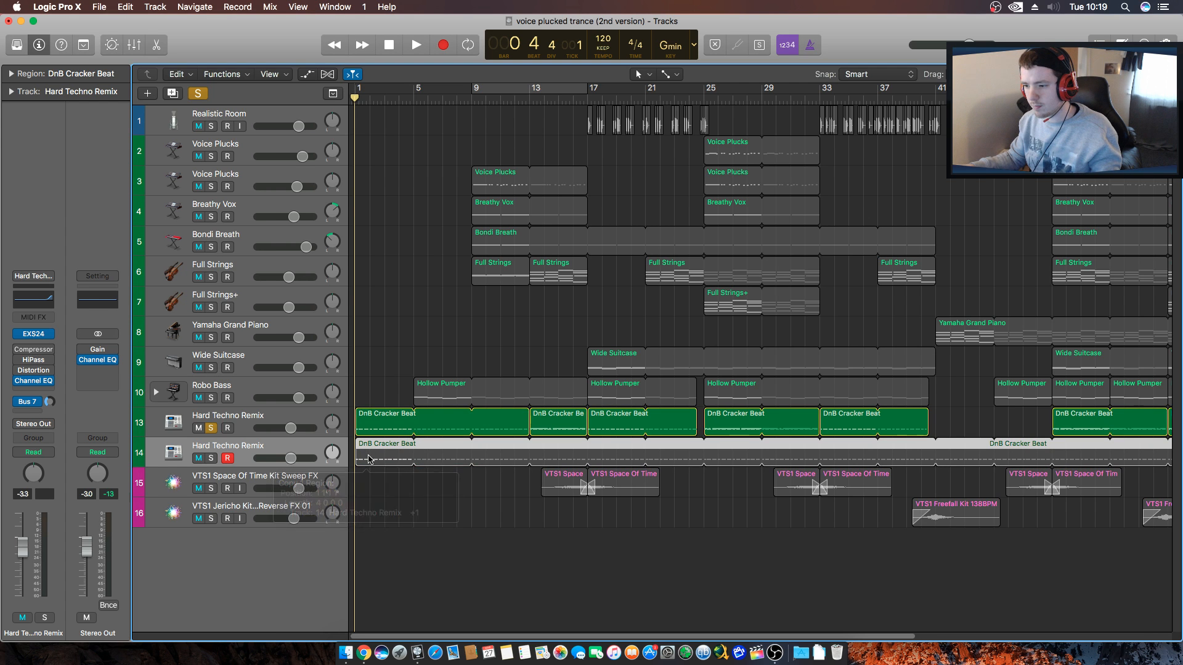
# Solo track 14 instead of track 13 and remove the lower C1 row of notes from its copied DnB Cracker Beat region.
pyautogui.doubleClick(370, 460)
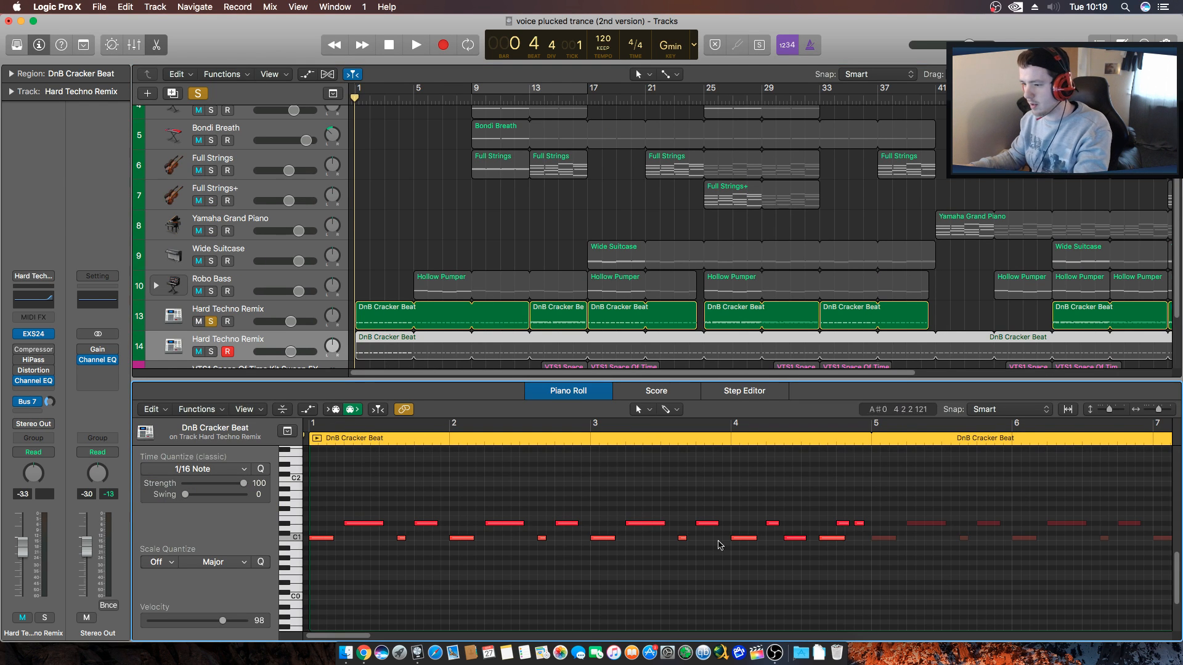
pyautogui.click(211, 351)
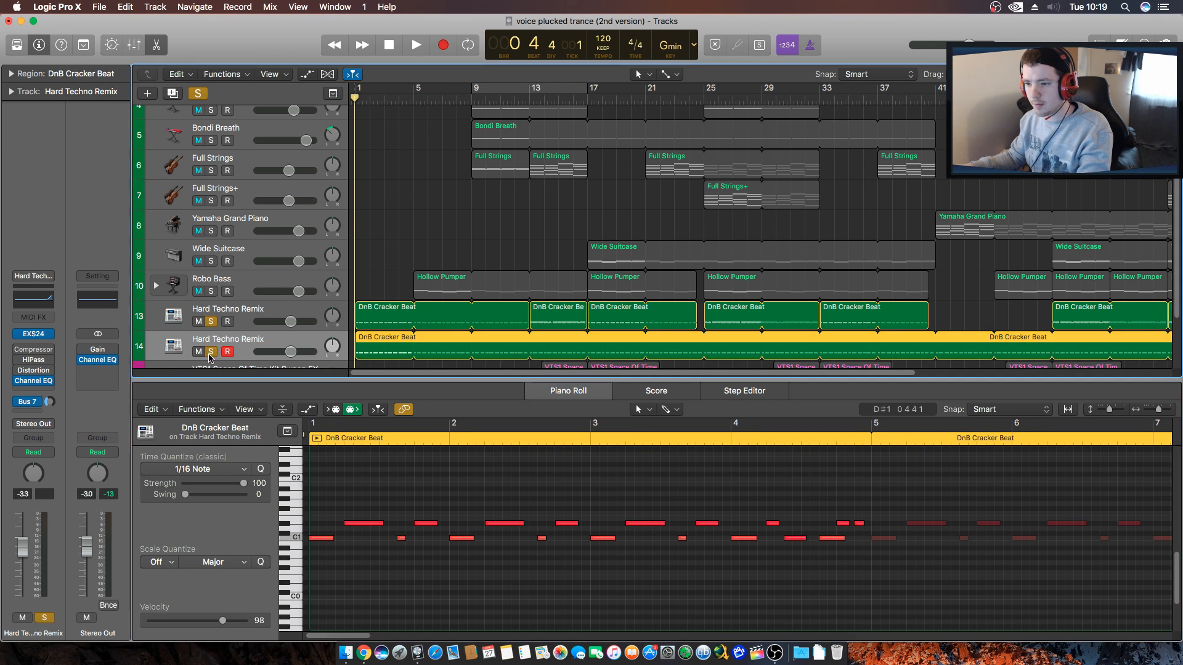
pyautogui.press('space')
pyautogui.click(211, 322)
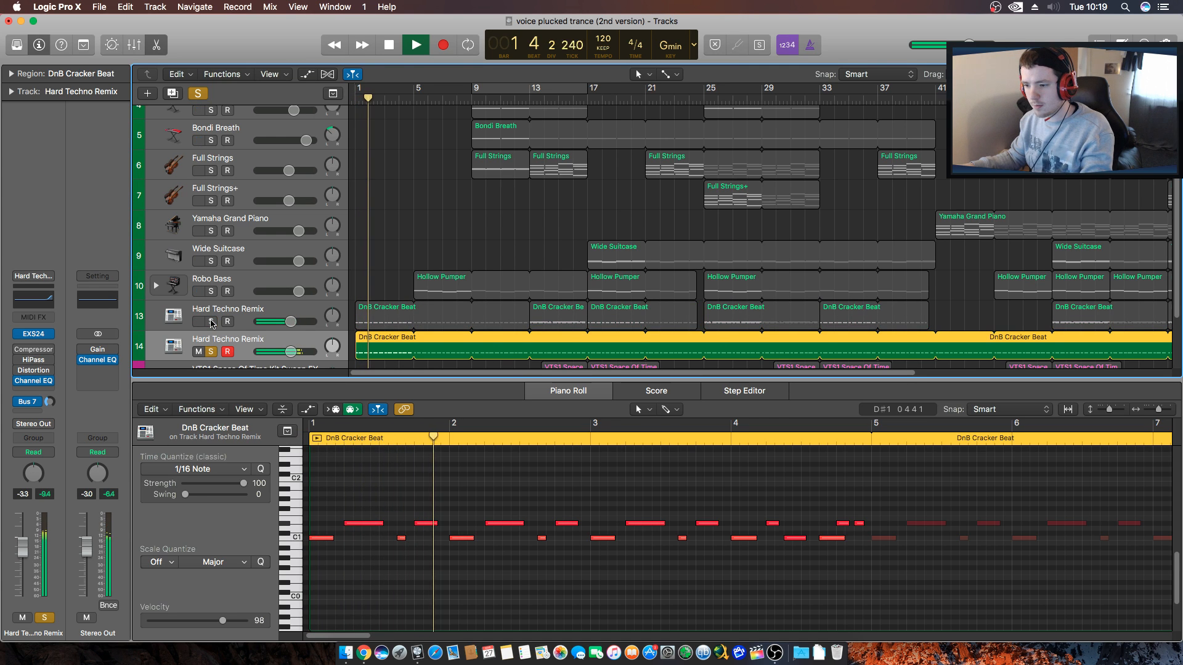
pyautogui.press('space')
pyautogui.moveTo(855, 564); pyautogui.dragTo(310, 534)
# Delete the upper row of notes from track 13's first DnB Cracker Beat region, play it back and close the Piano Roll.
pyautogui.click(381, 311)
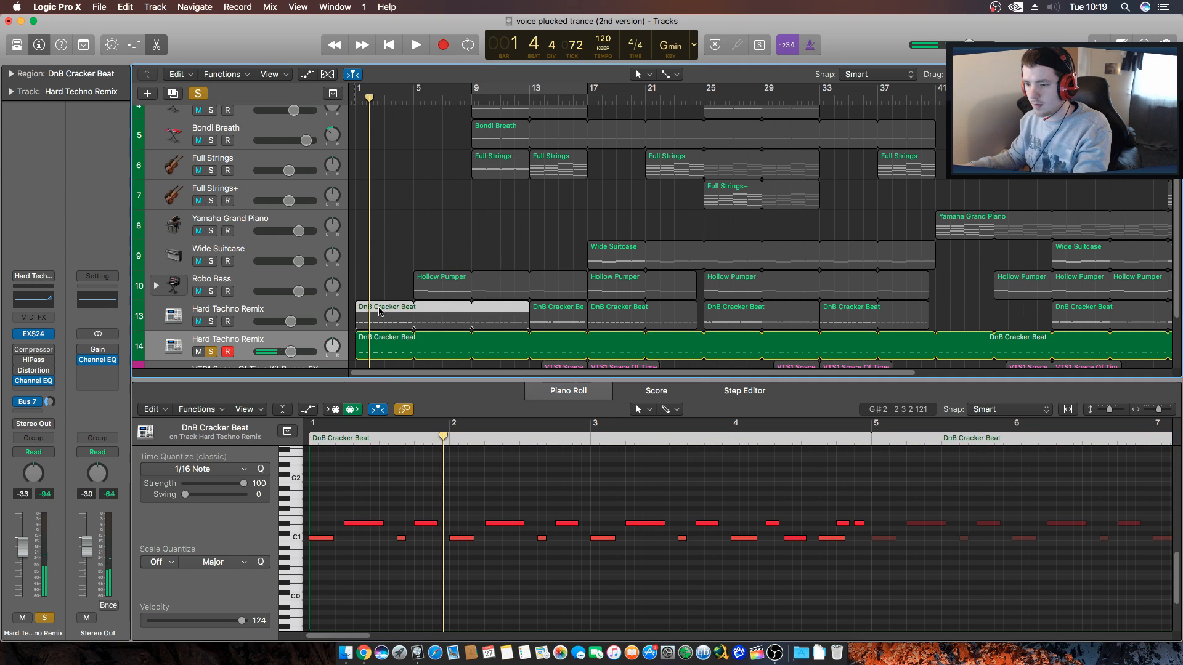
pyautogui.moveTo(362, 500); pyautogui.dragTo(859, 522)
pyautogui.press('Delete')
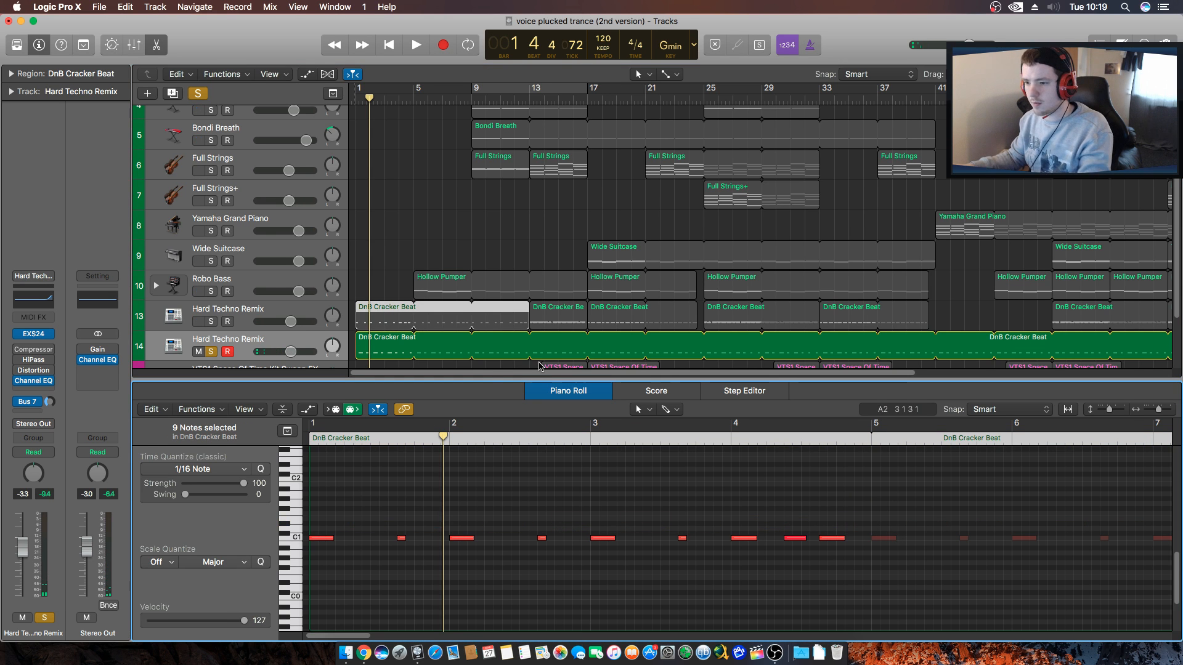
pyautogui.press('space')
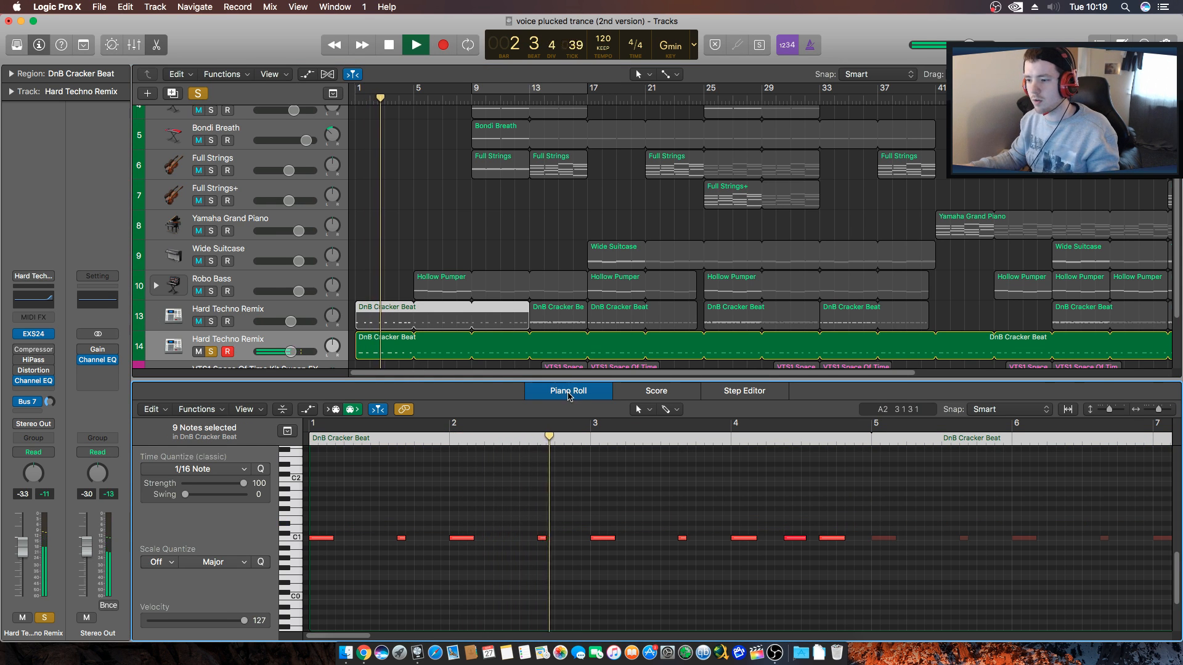
pyautogui.press('e')
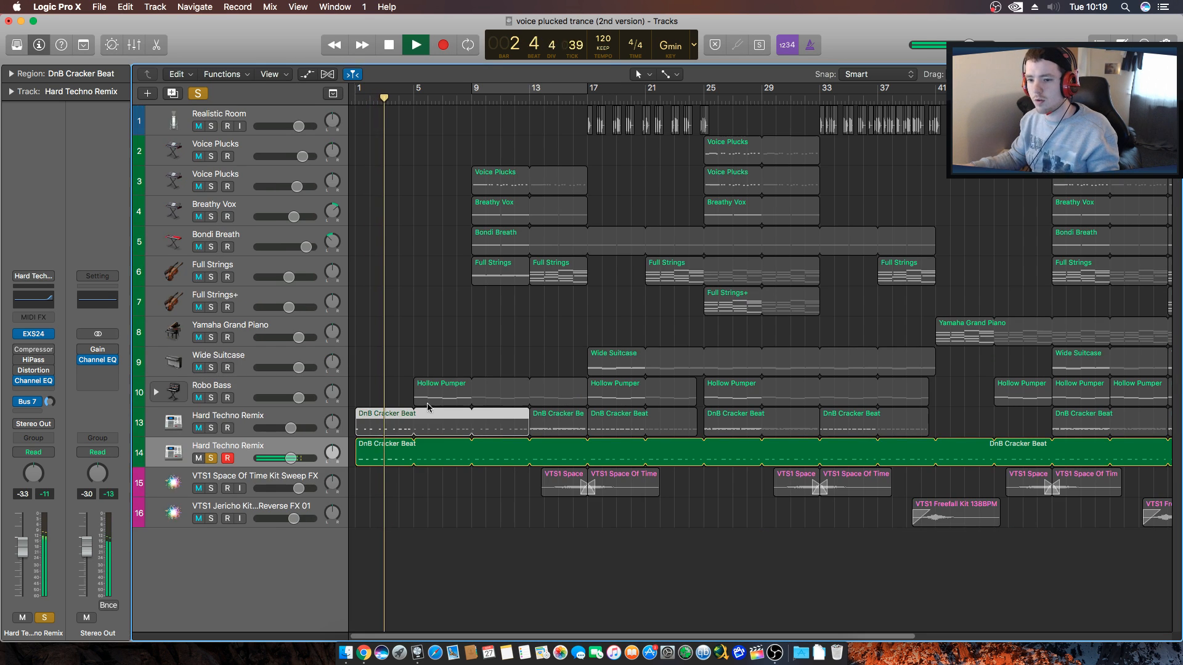
# Insert a stereo ValhallaRoom reverb after the Channel EQ on track 14.
pyautogui.click(43, 391)
pyautogui.click(79, 572)
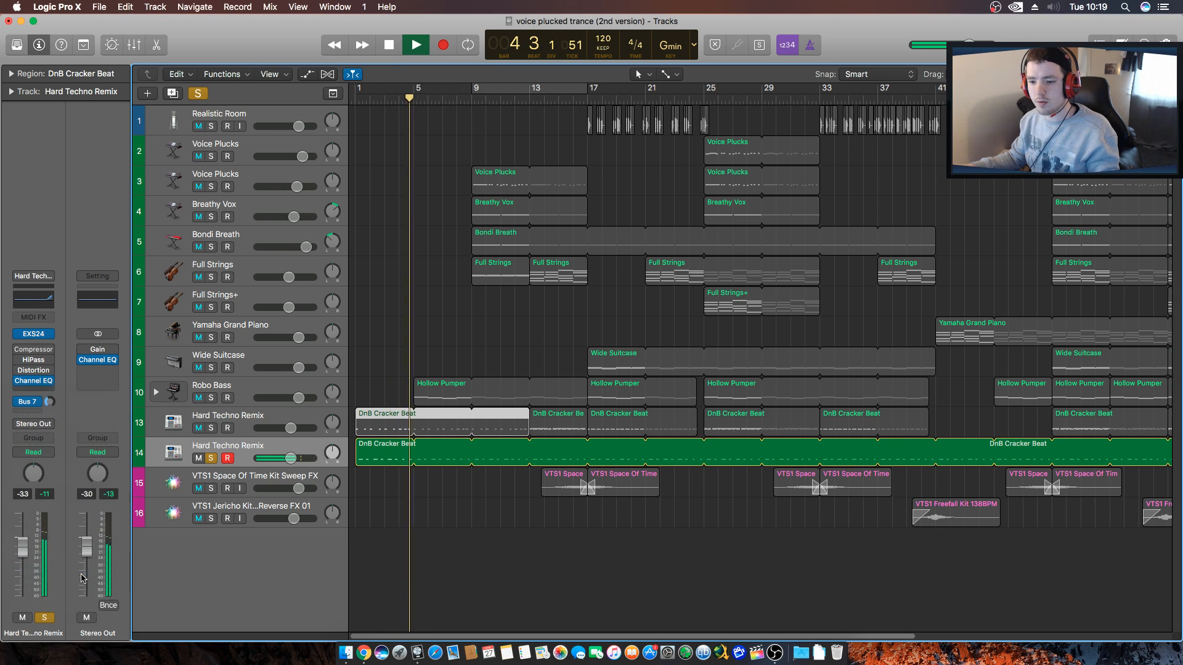
pyautogui.click(41, 389)
pyautogui.click(409, 539)
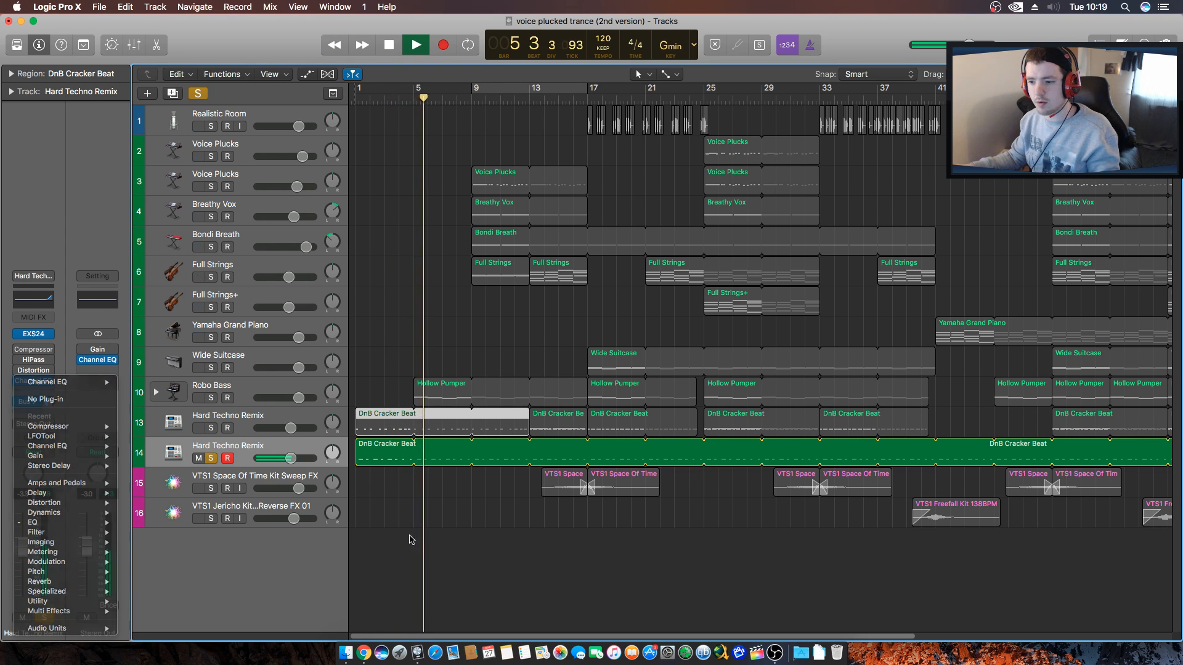
pyautogui.press('space')
pyautogui.click(48, 391)
pyautogui.moveTo(62, 620)
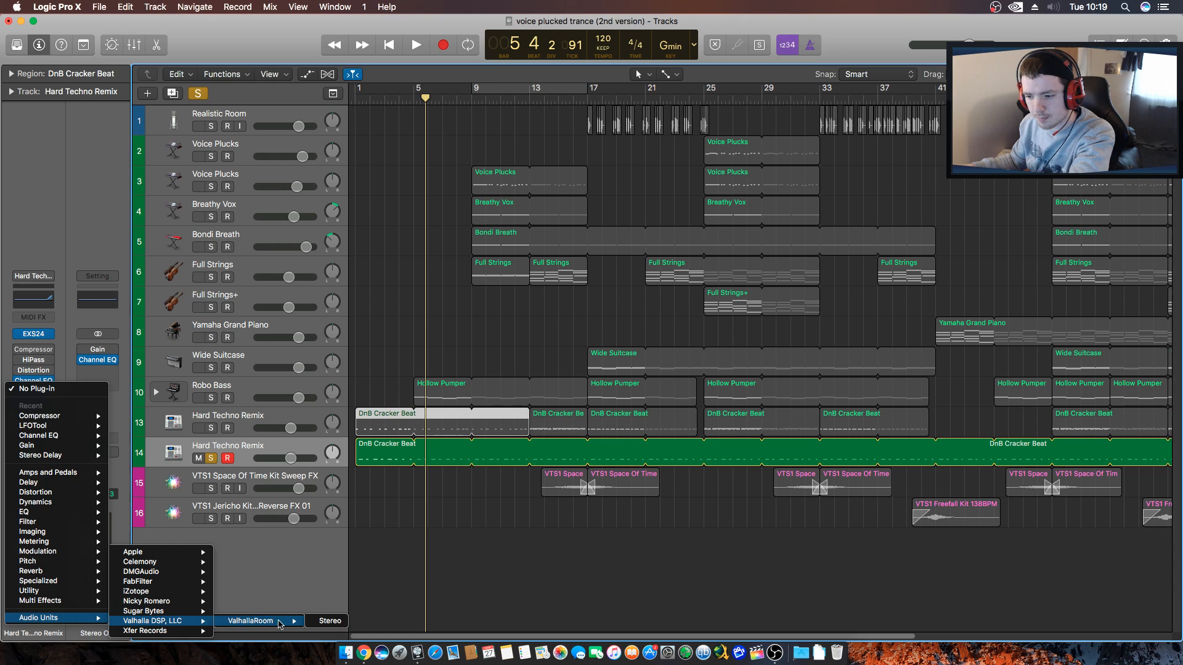
pyautogui.press('Return')
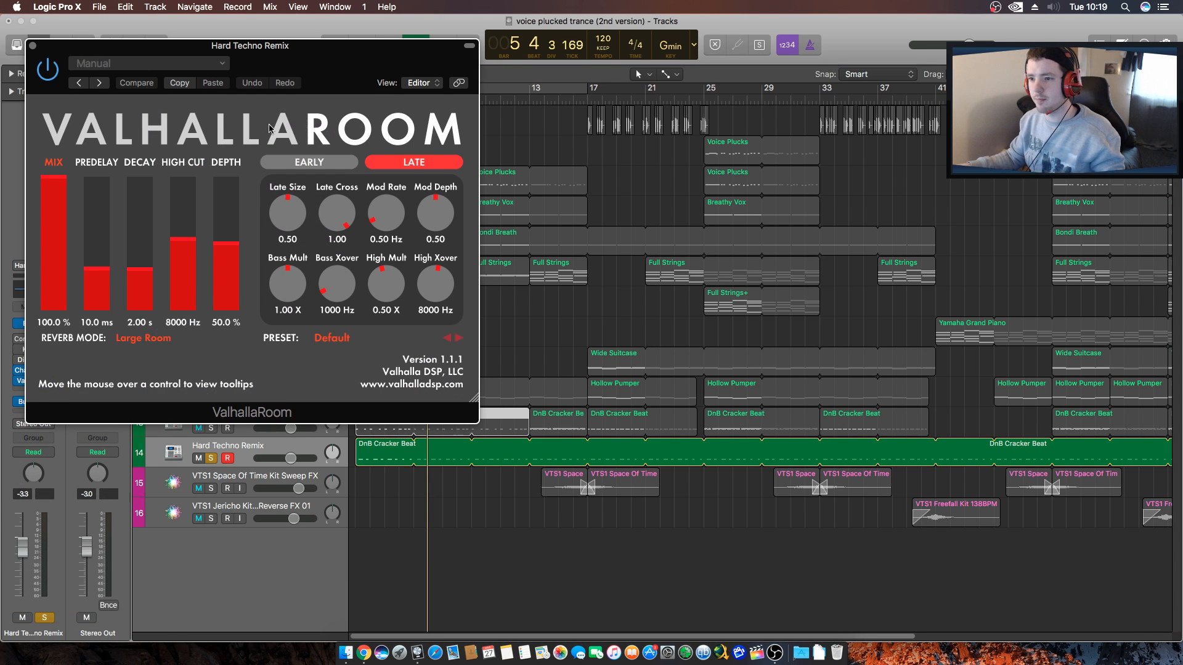
# Set the ValhallaRoom mix to 39.2 % and close the plug-in window.
pyautogui.moveTo(59, 188); pyautogui.dragTo(59, 259)
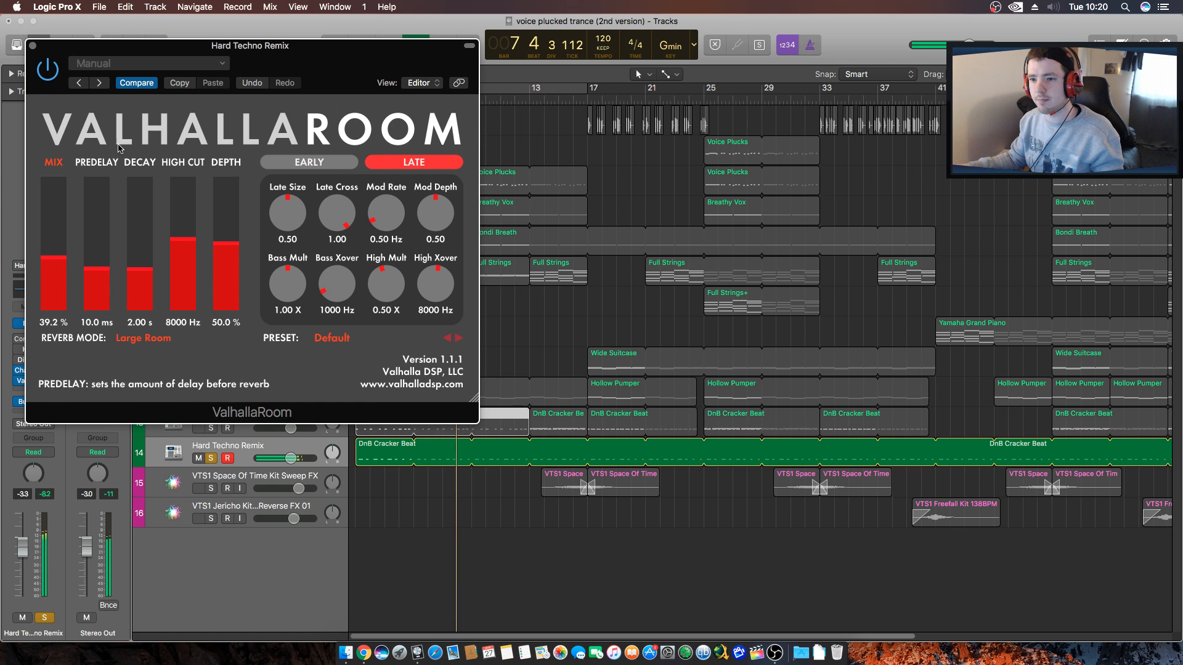
pyautogui.moveTo(330, 46); pyautogui.dragTo(852, 143)
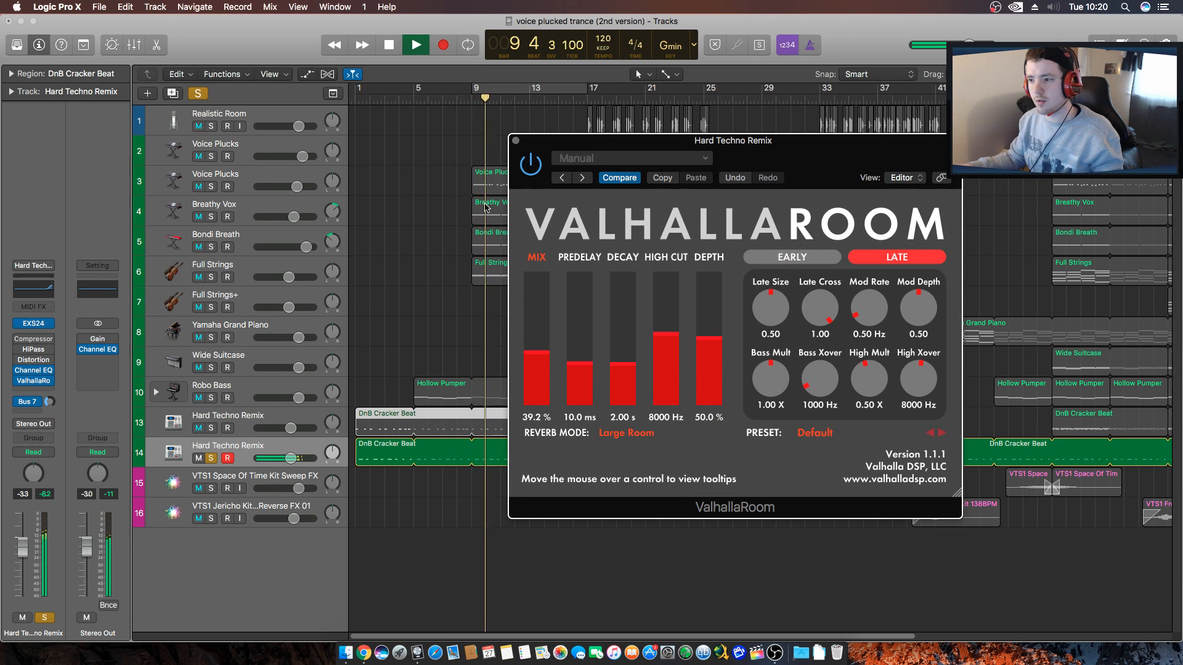
pyautogui.click(517, 144)
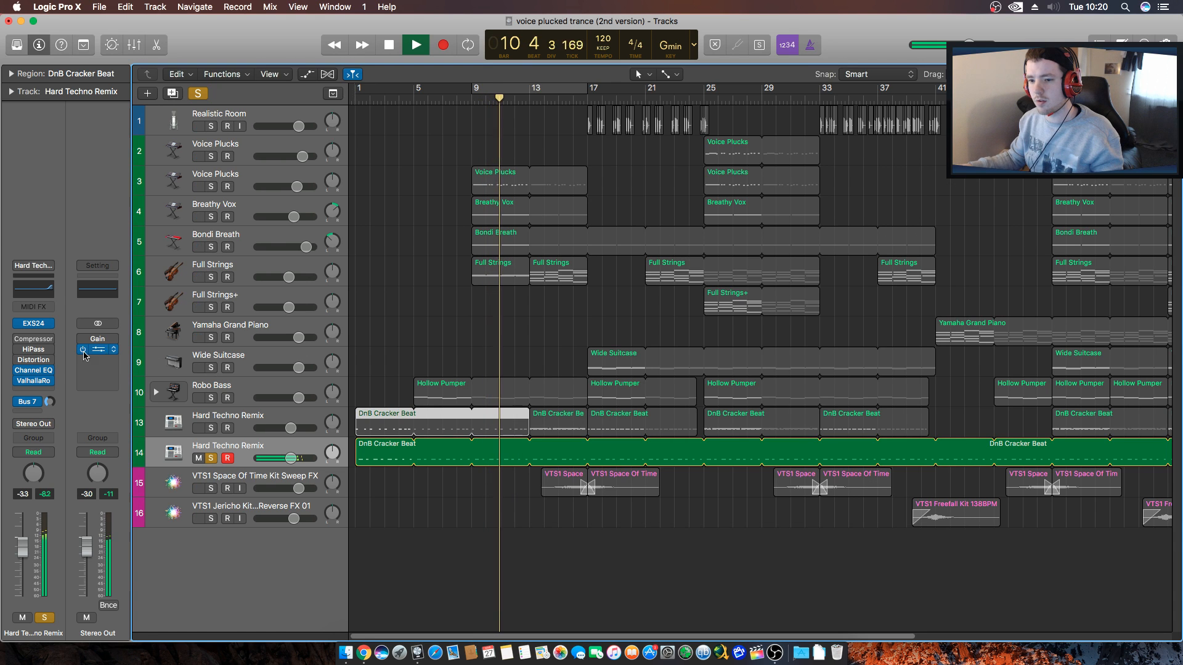
# In track 14's Channel EQ, set the high shelf to 5100 Hz, +2.5 dB and enable a 12 dB/Oct high cut at 13000 Hz.
pyautogui.click(34, 288)
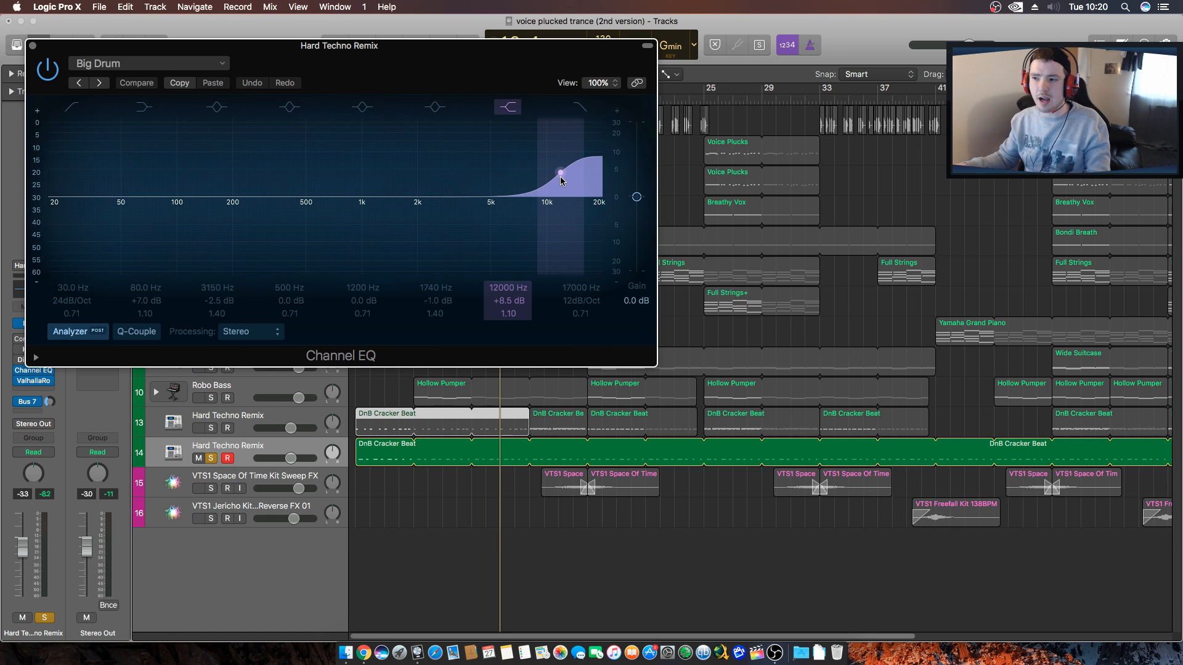
pyautogui.moveTo(561, 180); pyautogui.dragTo(493, 189)
pyautogui.click(588, 211)
pyautogui.moveTo(589, 216); pyautogui.dragTo(567, 217)
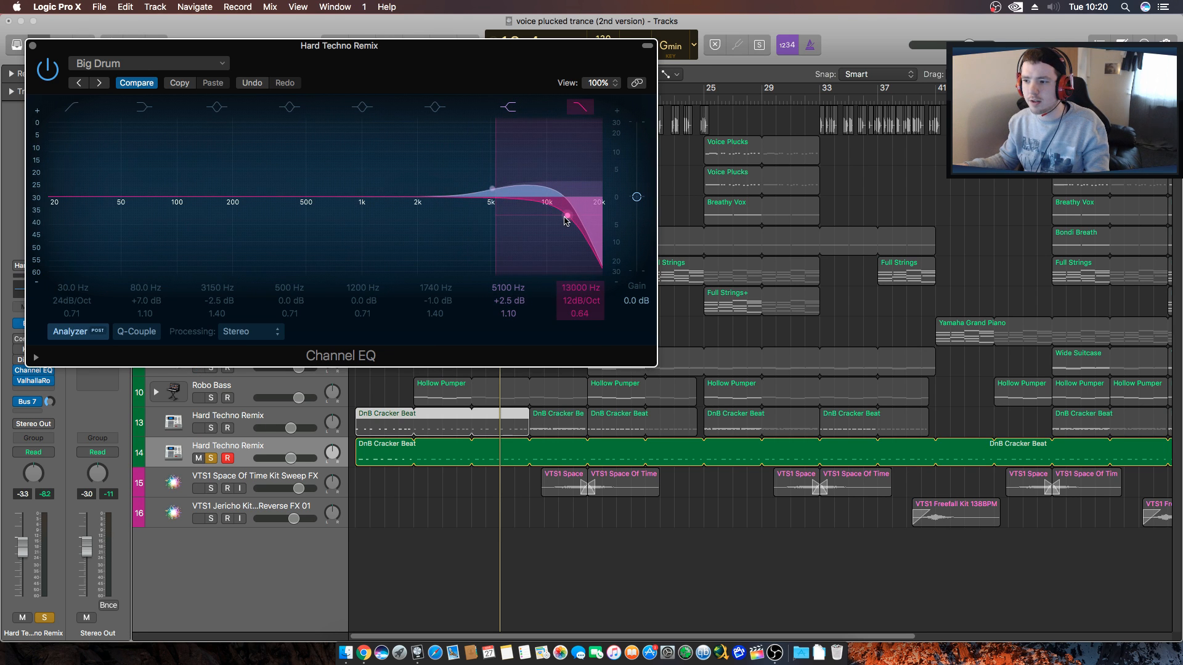
pyautogui.press('space')
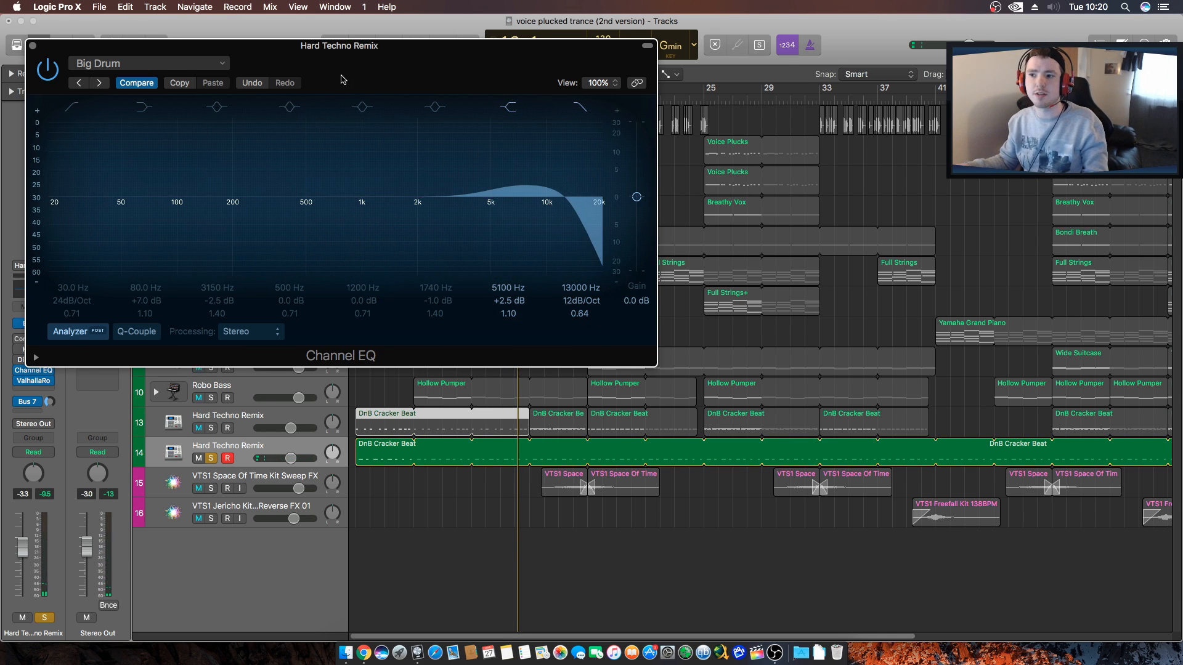
pyautogui.moveTo(343, 79); pyautogui.dragTo(504, 93)
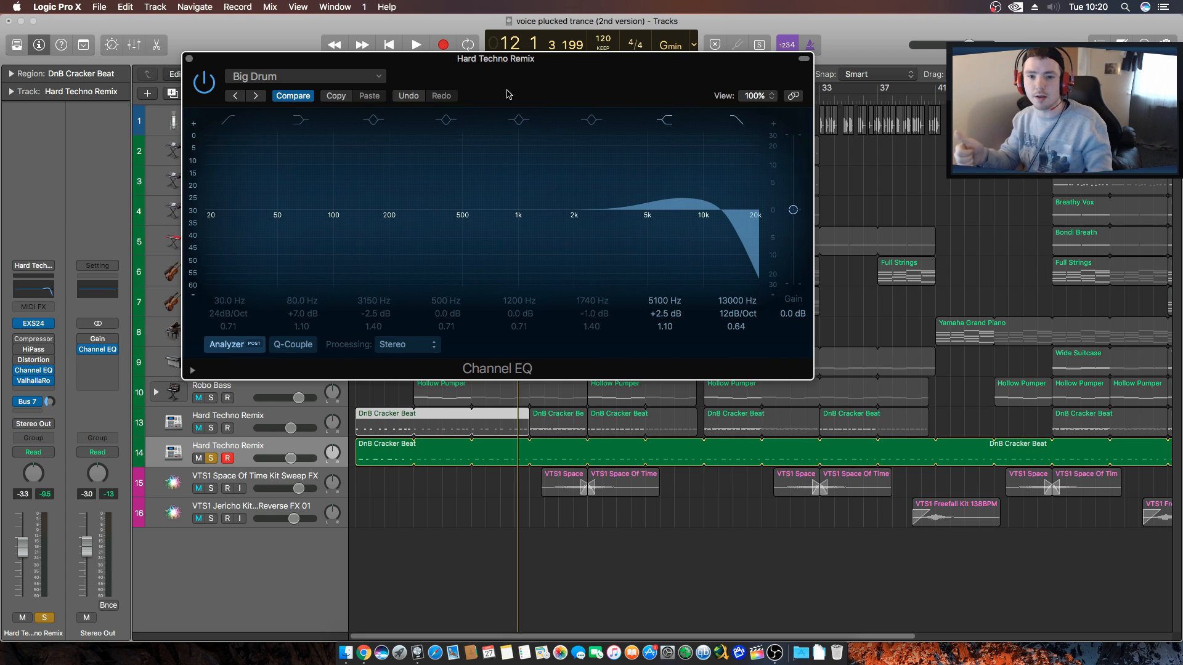
# Add a 24 dB/Oct low cut at 91 Hz, move the high shelf to 1040 Hz at +1.5 dB, and close the EQ.
pyautogui.press('space')
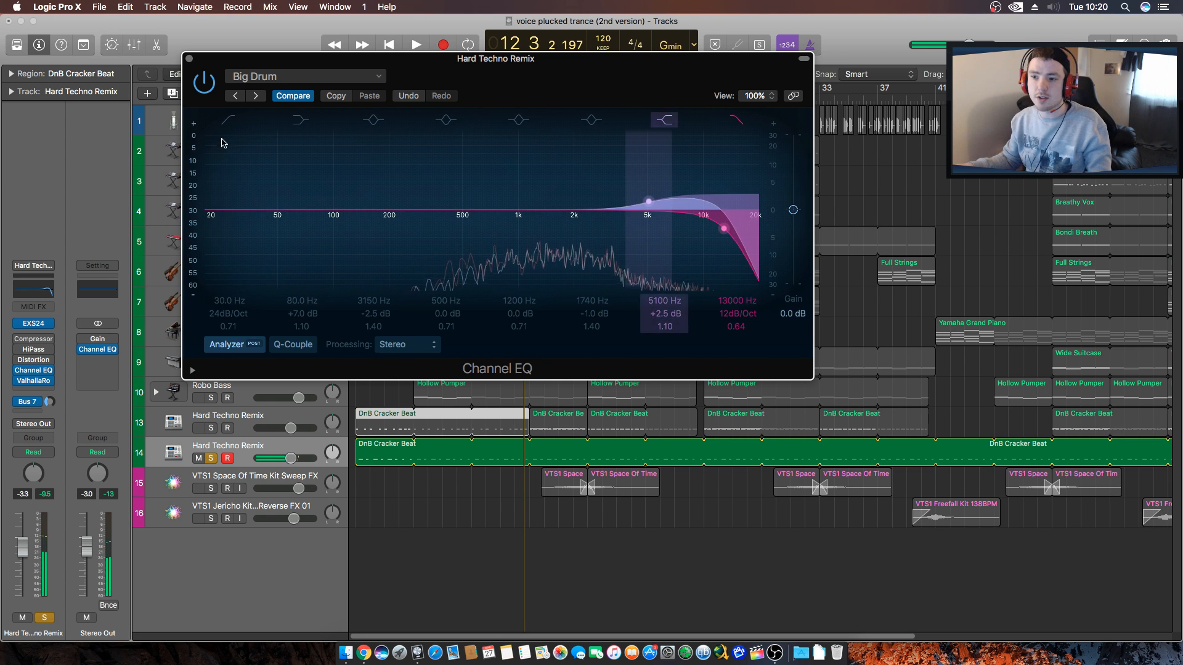
pyautogui.moveTo(221, 211); pyautogui.dragTo(309, 242)
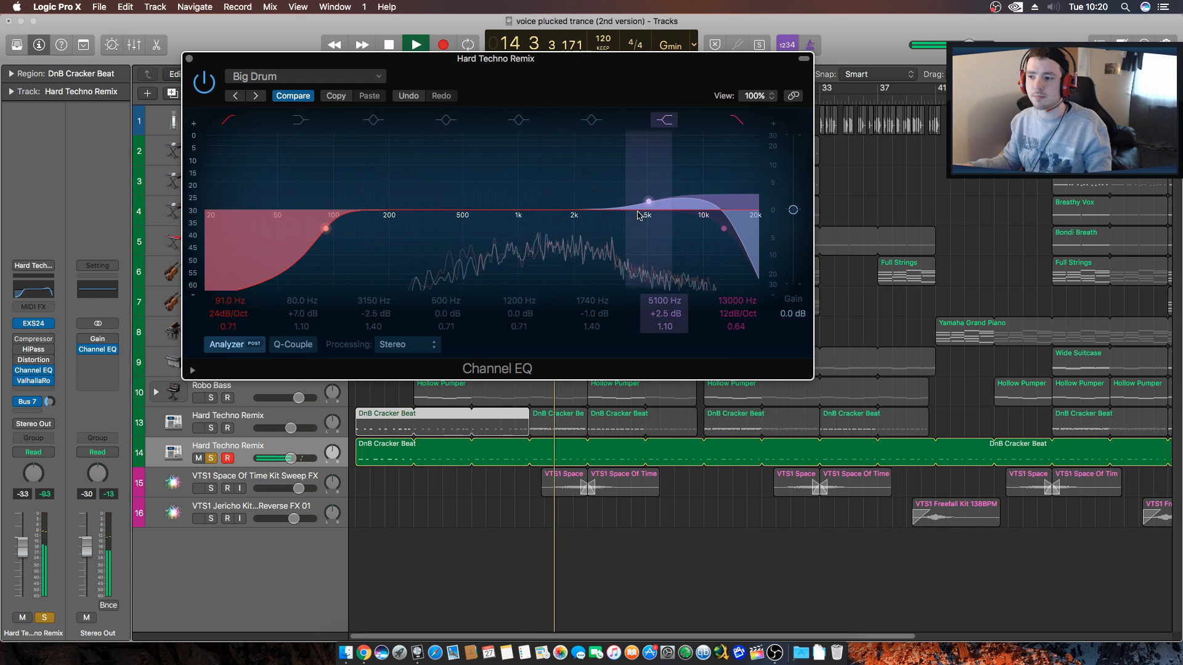
pyautogui.moveTo(648, 201); pyautogui.dragTo(521, 205)
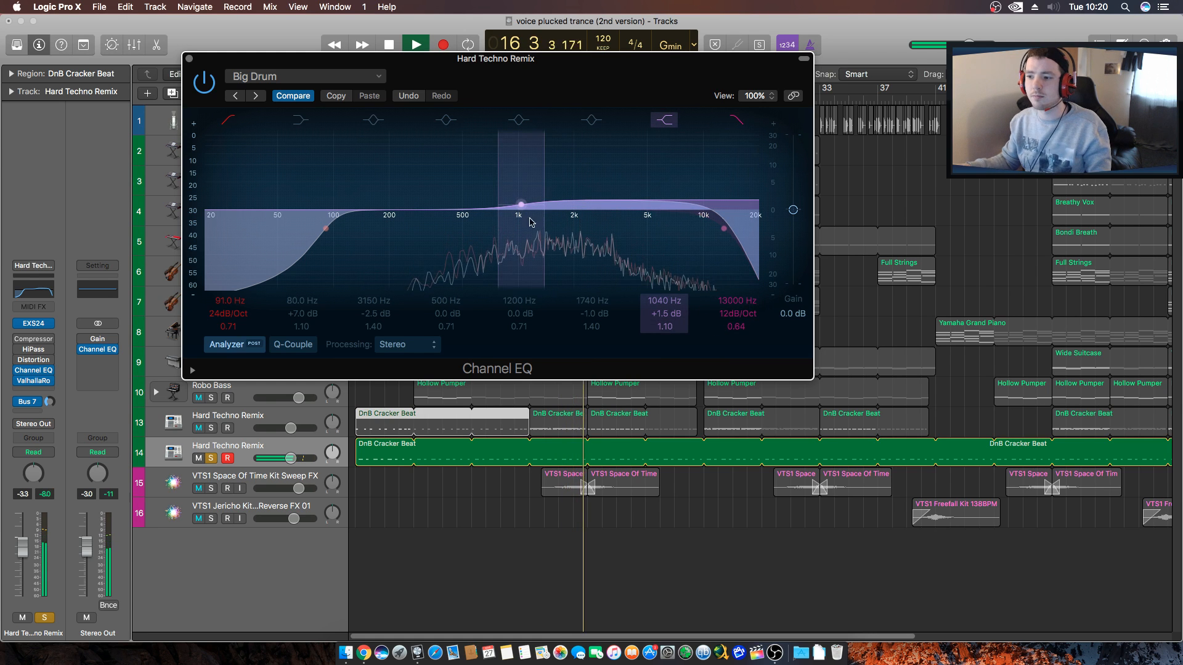
pyautogui.press('space')
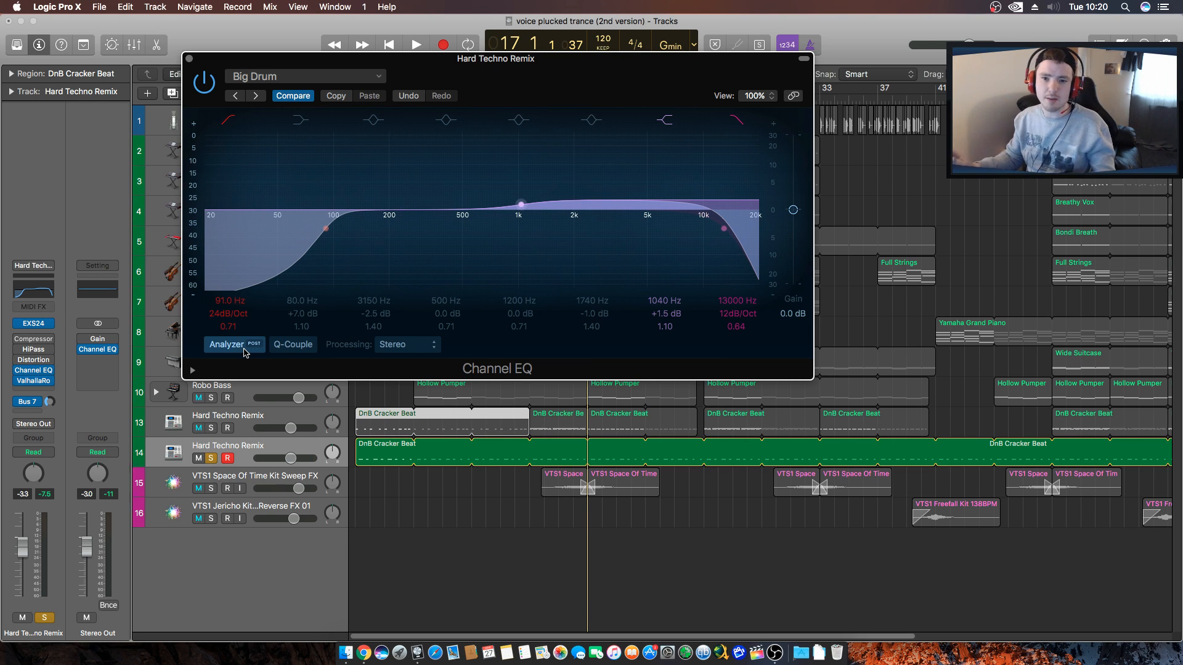
pyautogui.click(189, 60)
# Unsolo track 14 and play the full mix from bar 1.
pyautogui.press('space')
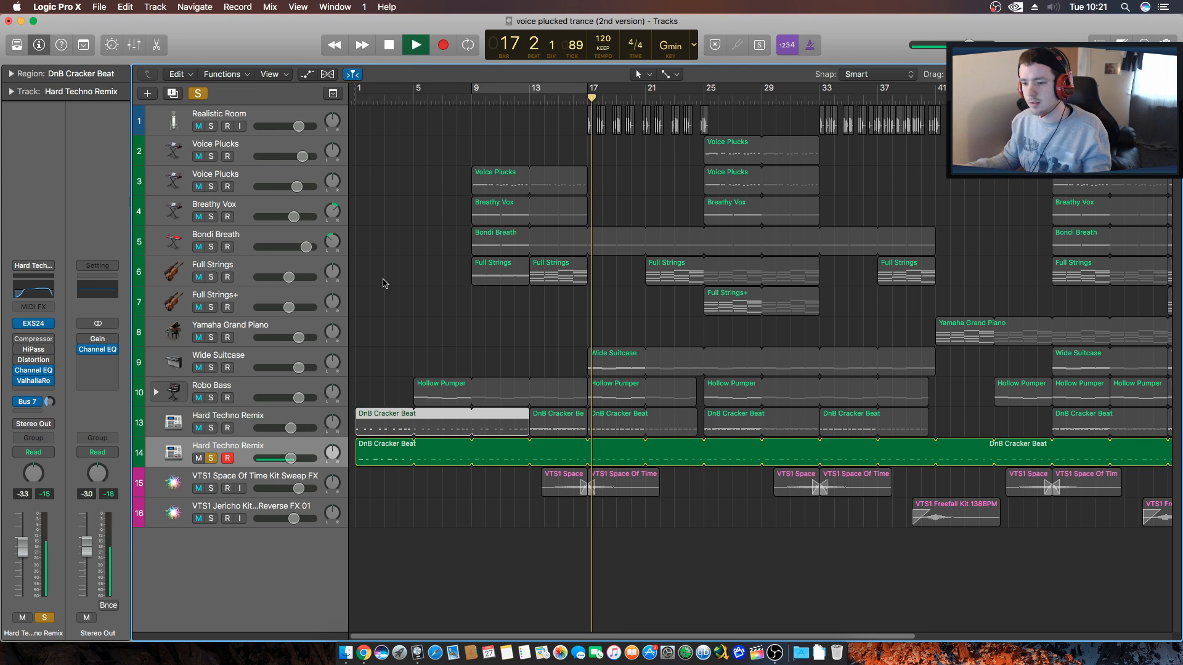
pyautogui.click(211, 457)
pyautogui.doubleClick(357, 95)
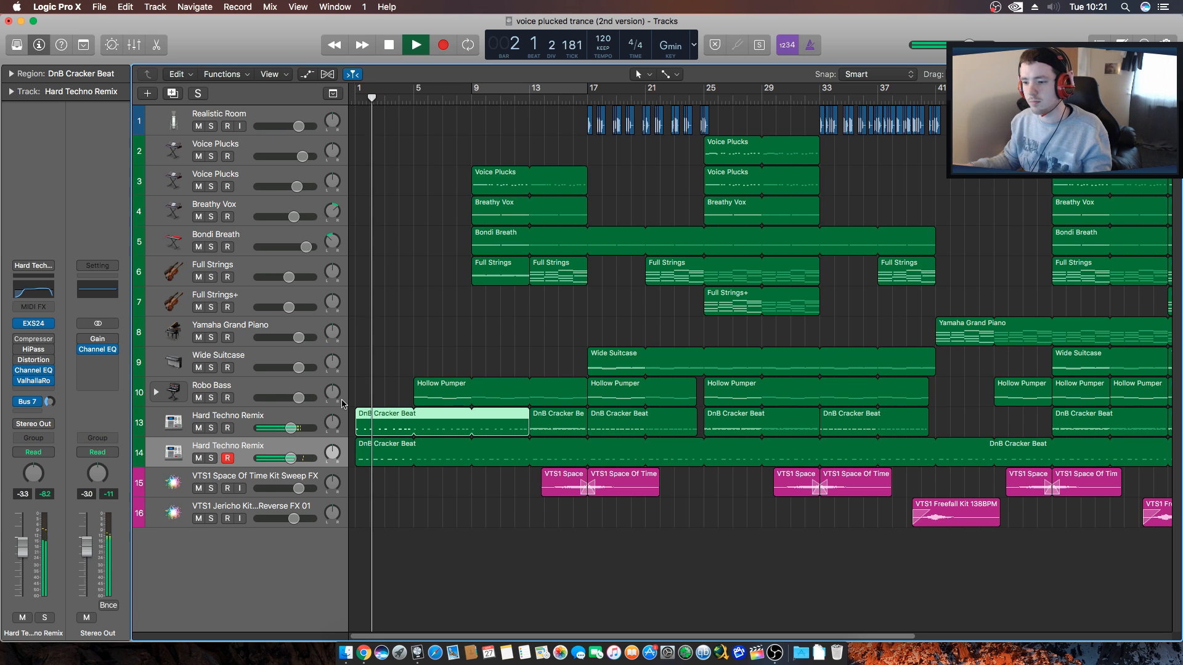
# Set the high shelf in track 13's Channel EQ to 12600 Hz, -0.5 dB and close the EQ.
pyautogui.click(258, 422)
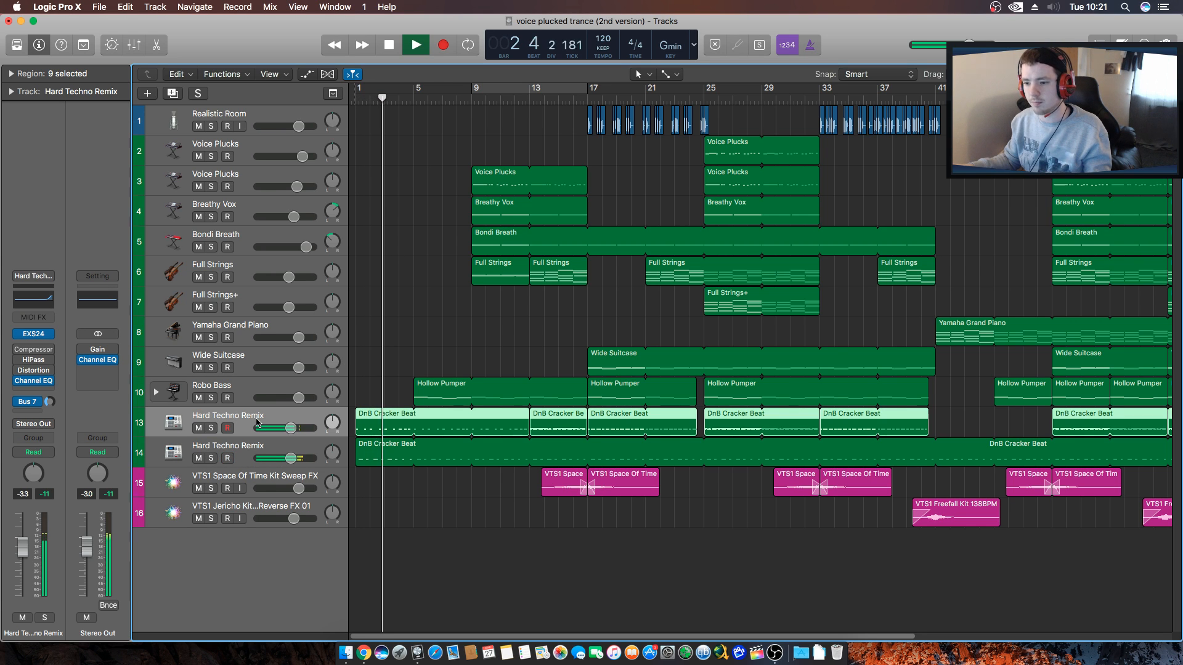
pyautogui.click(47, 295)
pyautogui.moveTo(557, 172); pyautogui.dragTo(558, 203)
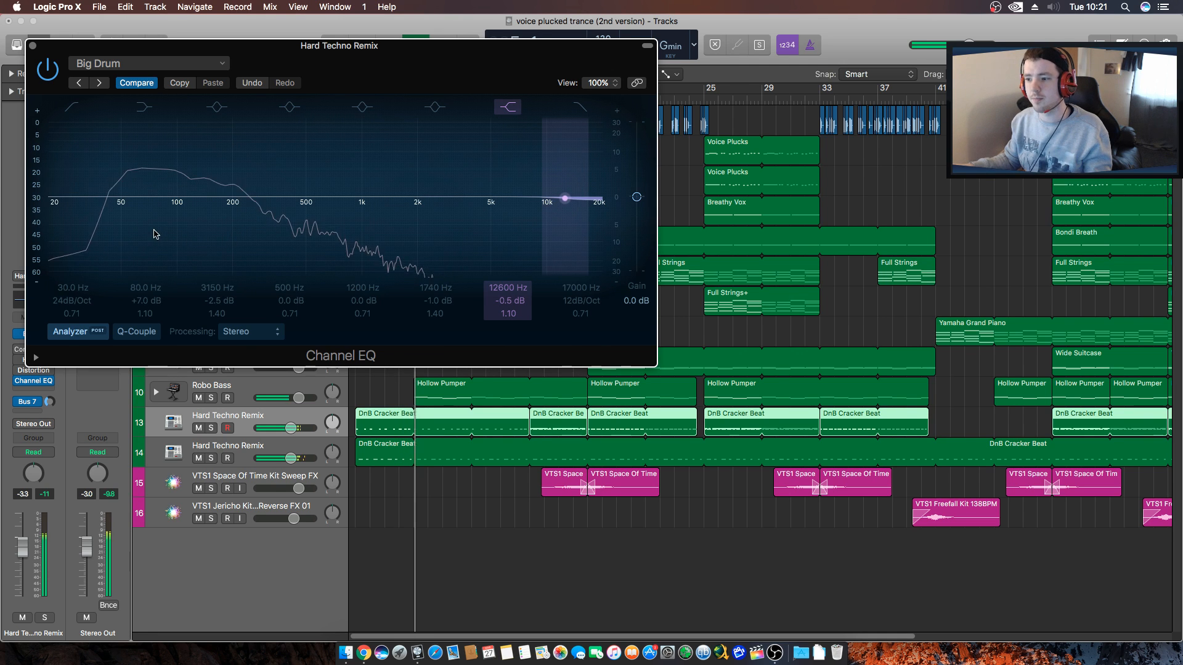
pyautogui.click(32, 46)
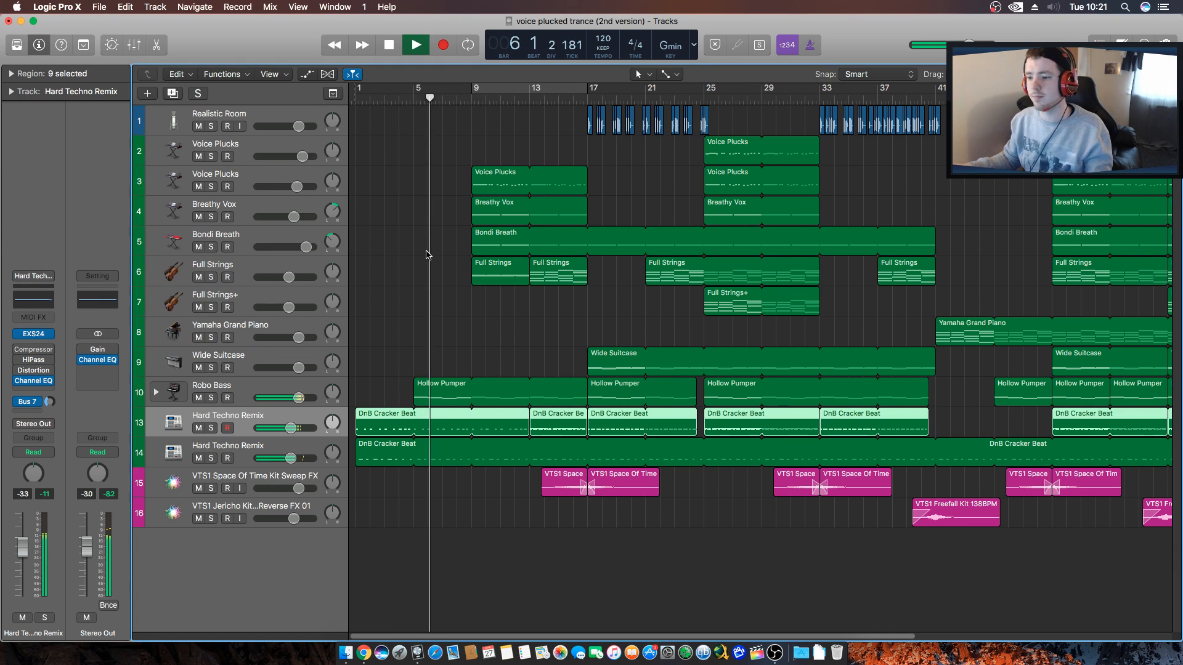
# Audition the Full Strings track in solo, unsolo it, and set its Channel EQ upper bell to 3500 Hz at +5.0 dB.
pyautogui.click(388, 348)
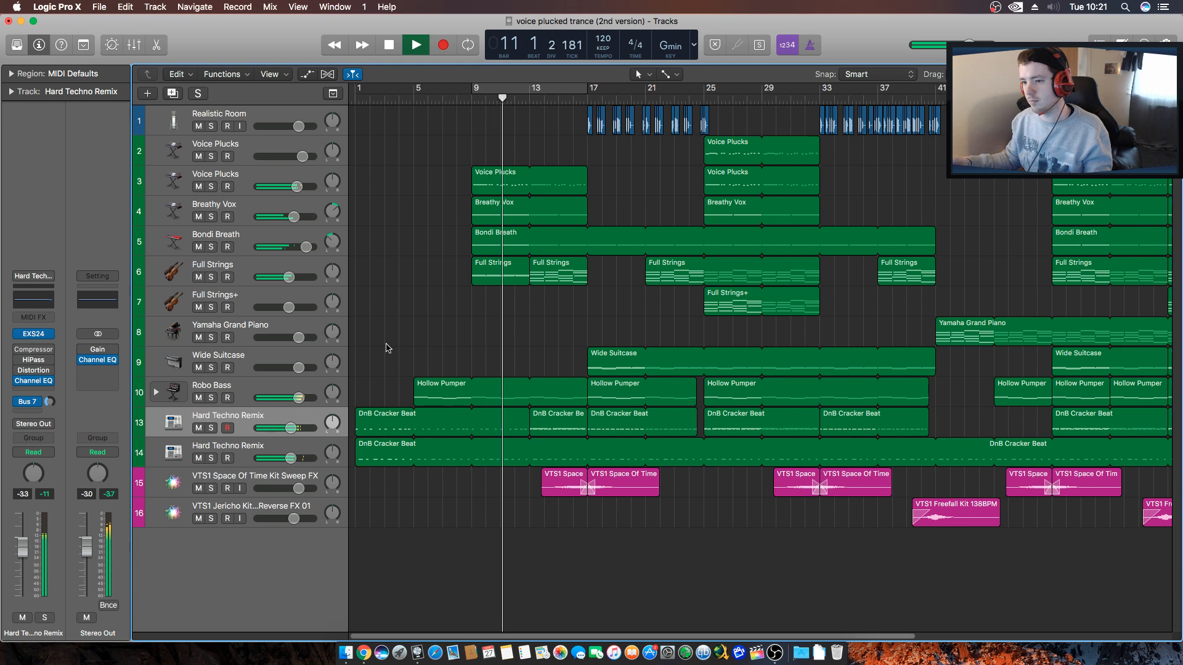
pyautogui.click(240, 271)
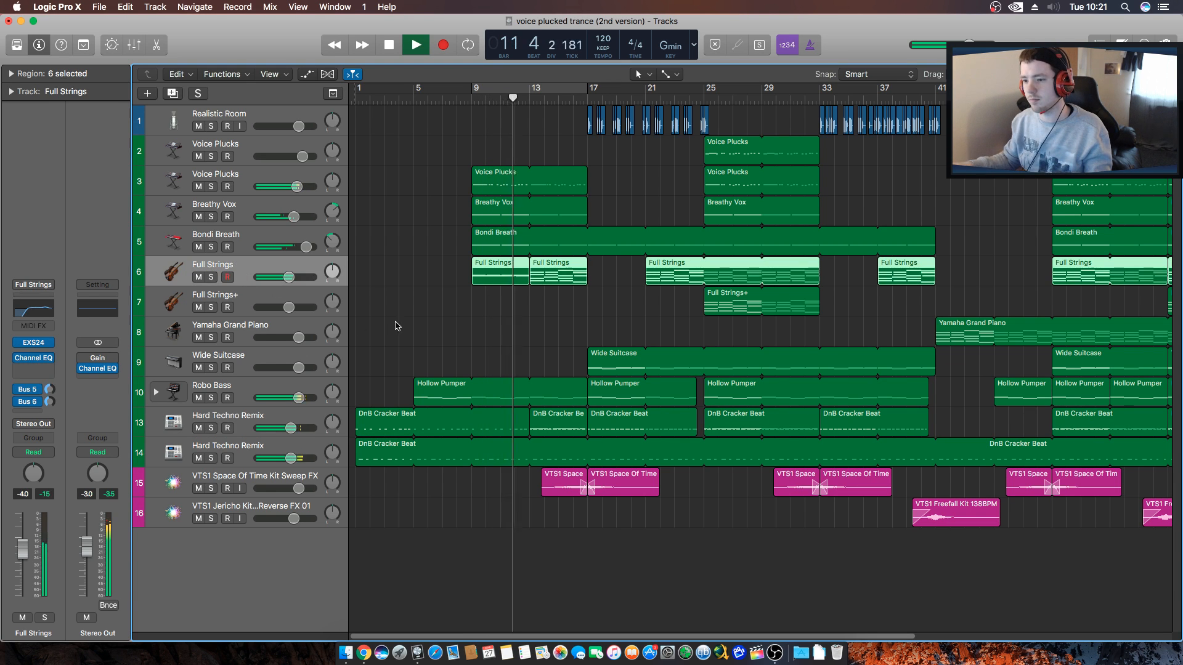
pyautogui.click(211, 278)
pyautogui.click(213, 279)
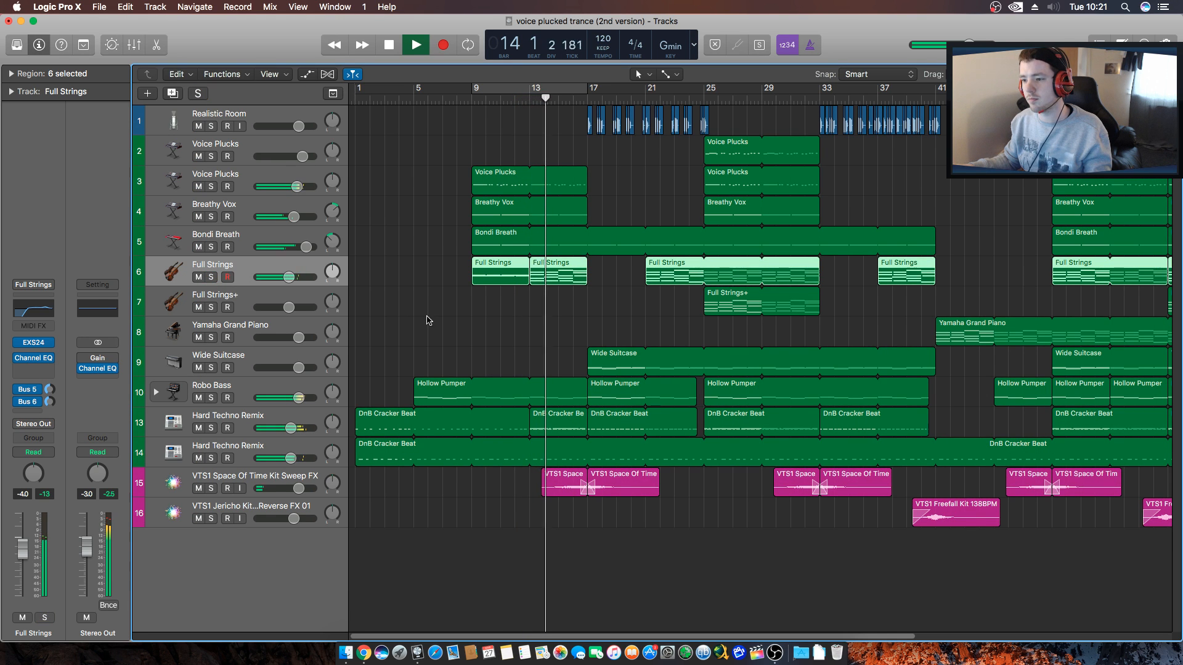
pyautogui.click(55, 309)
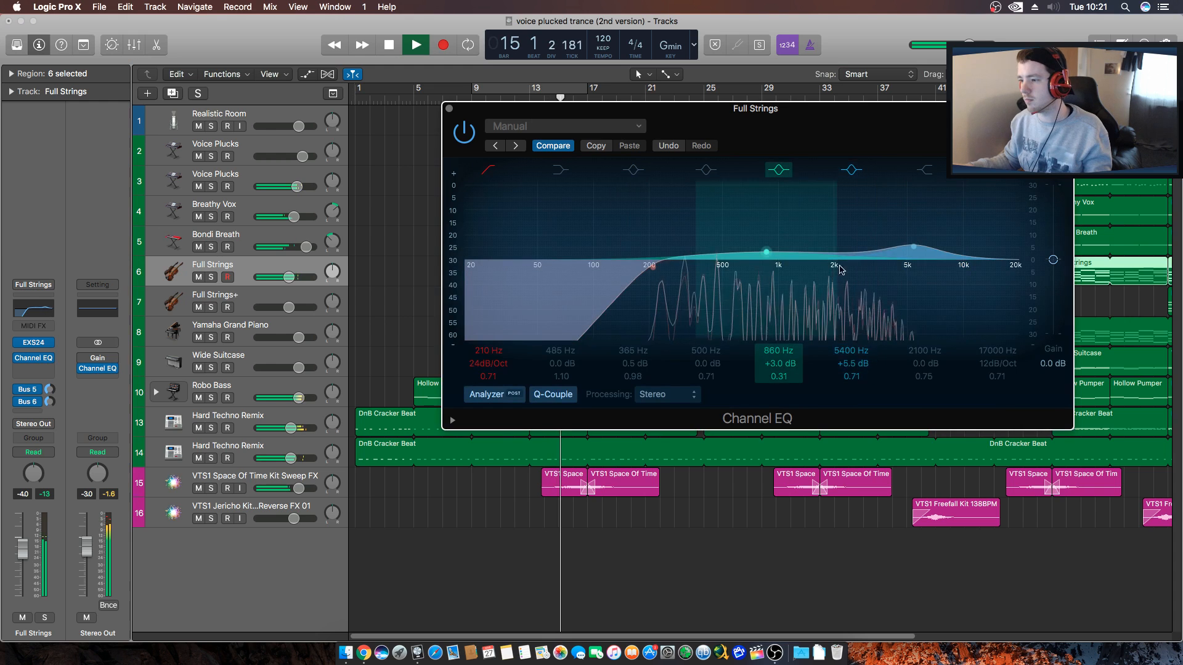
pyautogui.moveTo(877, 266); pyautogui.dragTo(843, 268)
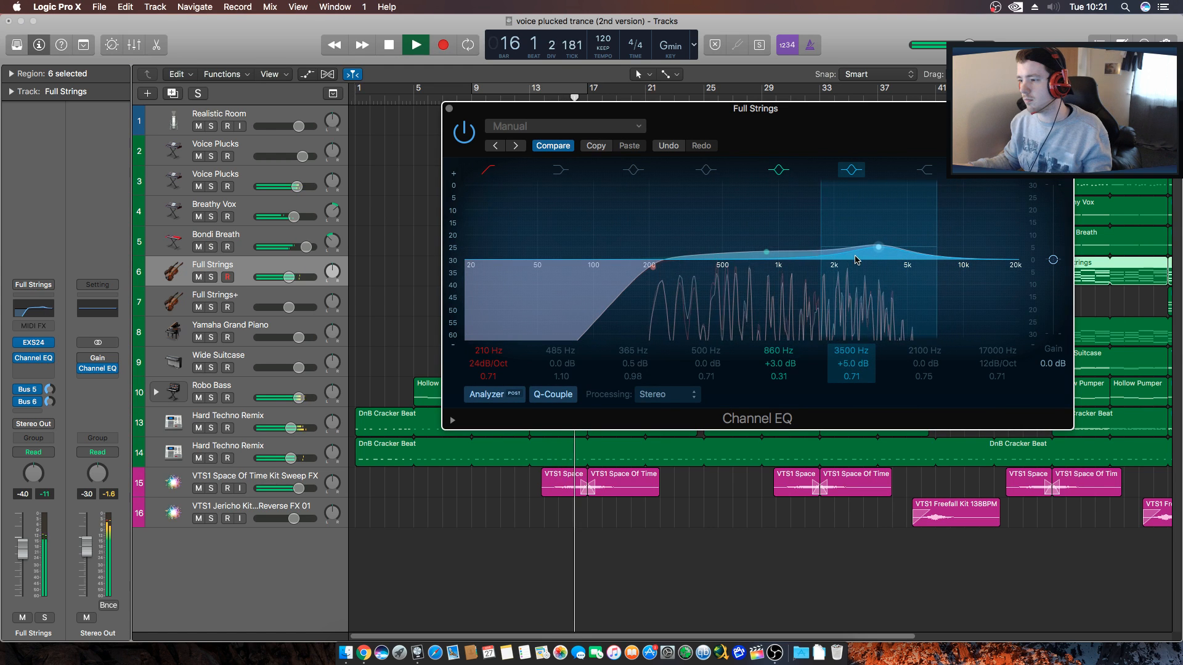
# Close the Full Strings Channel EQ, select the Realistic Room track and stop playback.
pyautogui.click(450, 108)
pyautogui.click(429, 298)
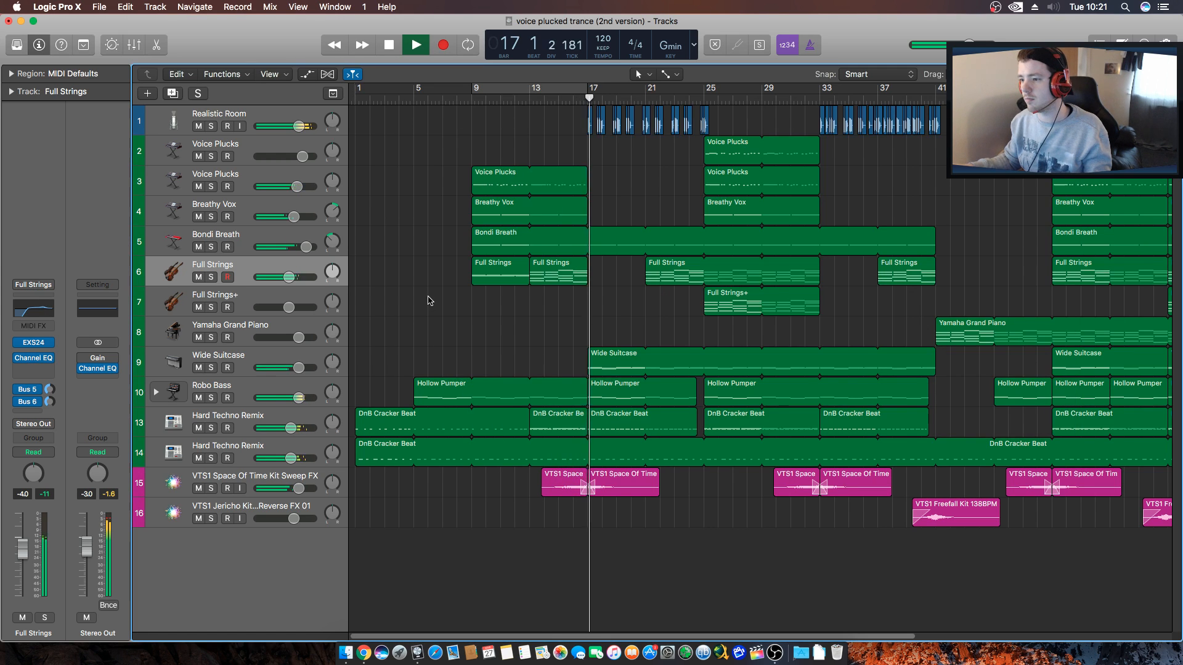
pyautogui.click(259, 115)
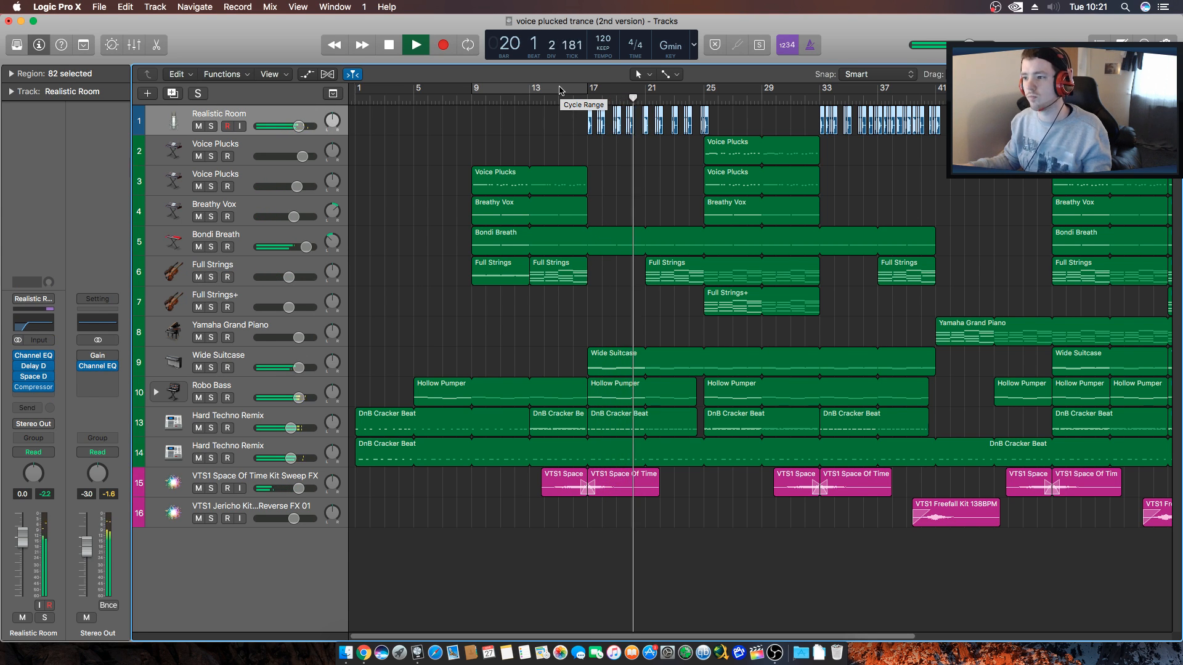
pyautogui.press('space')
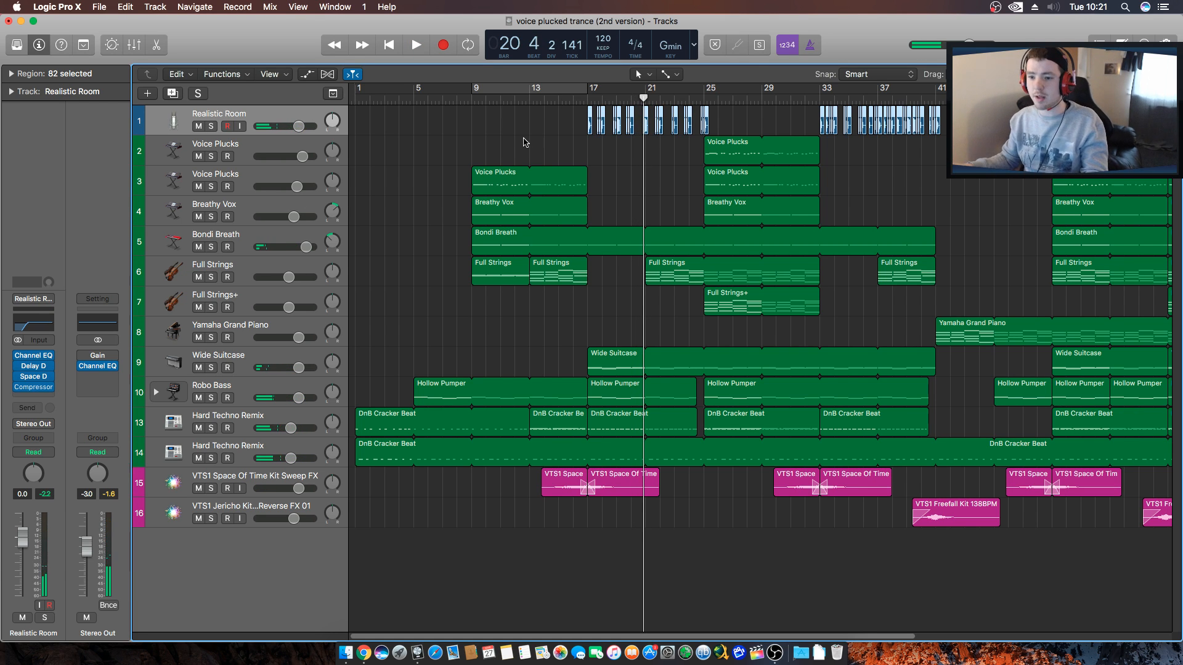
# Set a cycle range from bar 17 to bar 25 and audition the full mix within it.
pyautogui.click(589, 101)
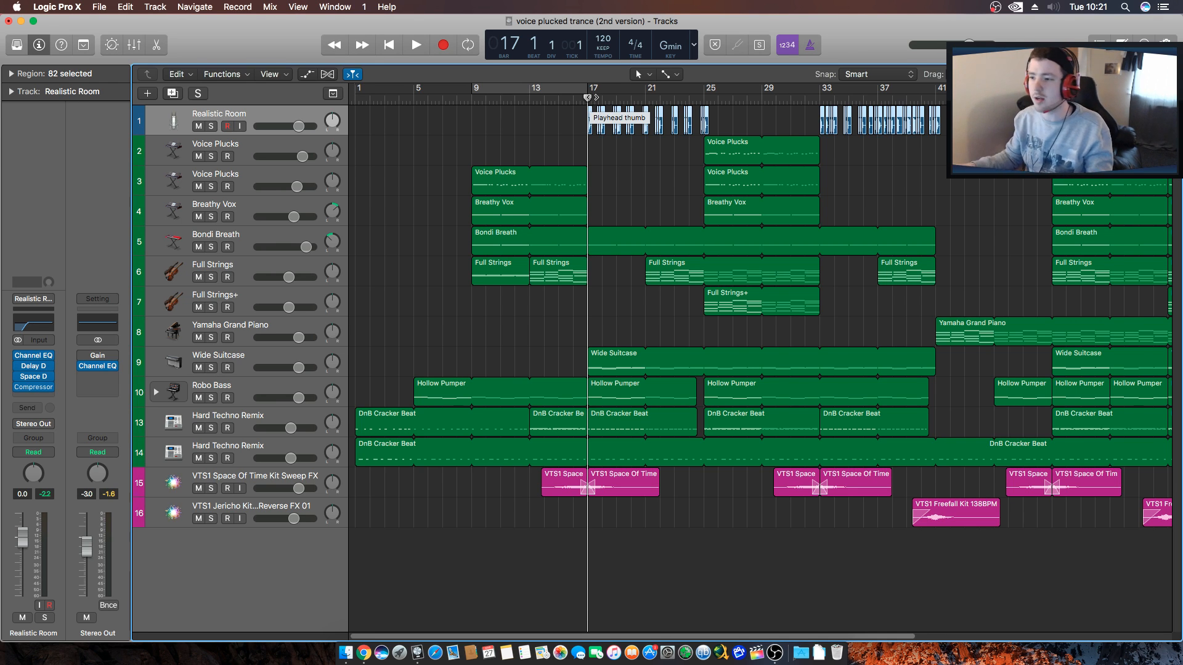
pyautogui.click(568, 91)
pyautogui.moveTo(525, 92); pyautogui.dragTo(641, 92)
pyautogui.press('space')
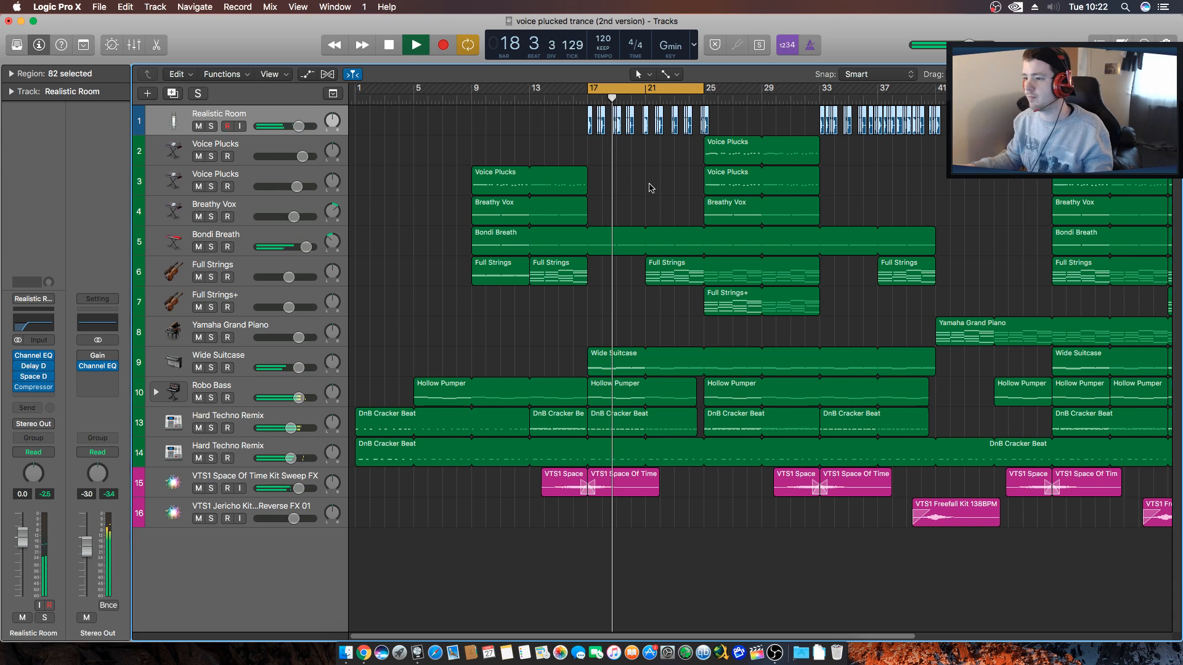
pyautogui.click(645, 185)
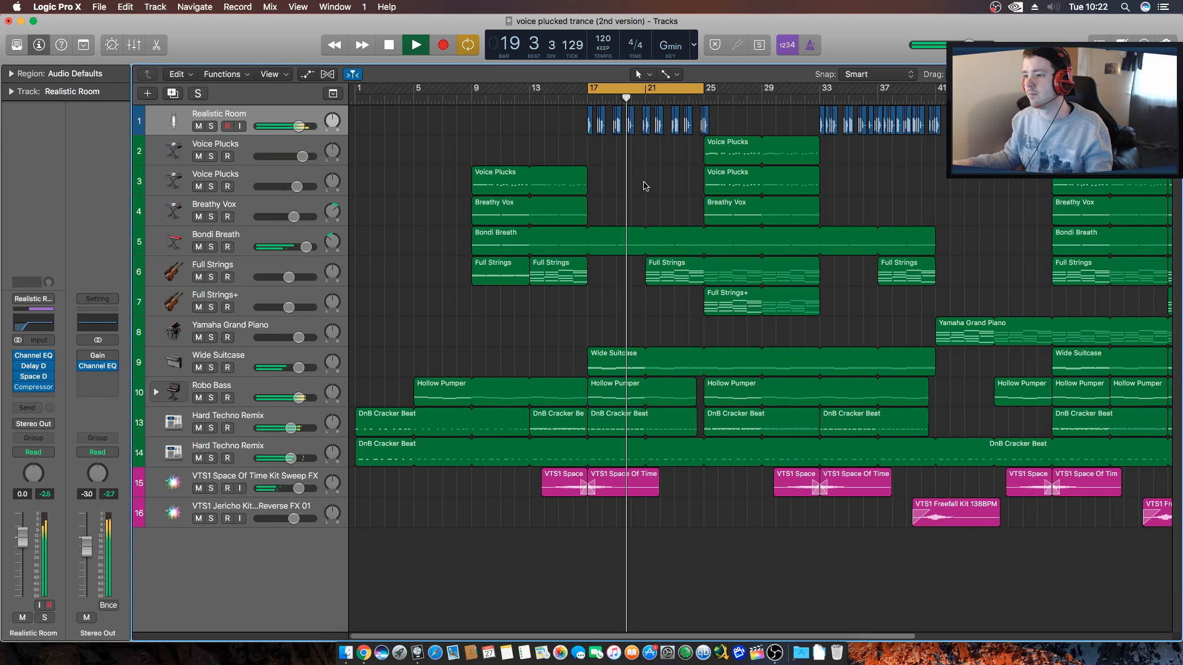
pyautogui.press('space')
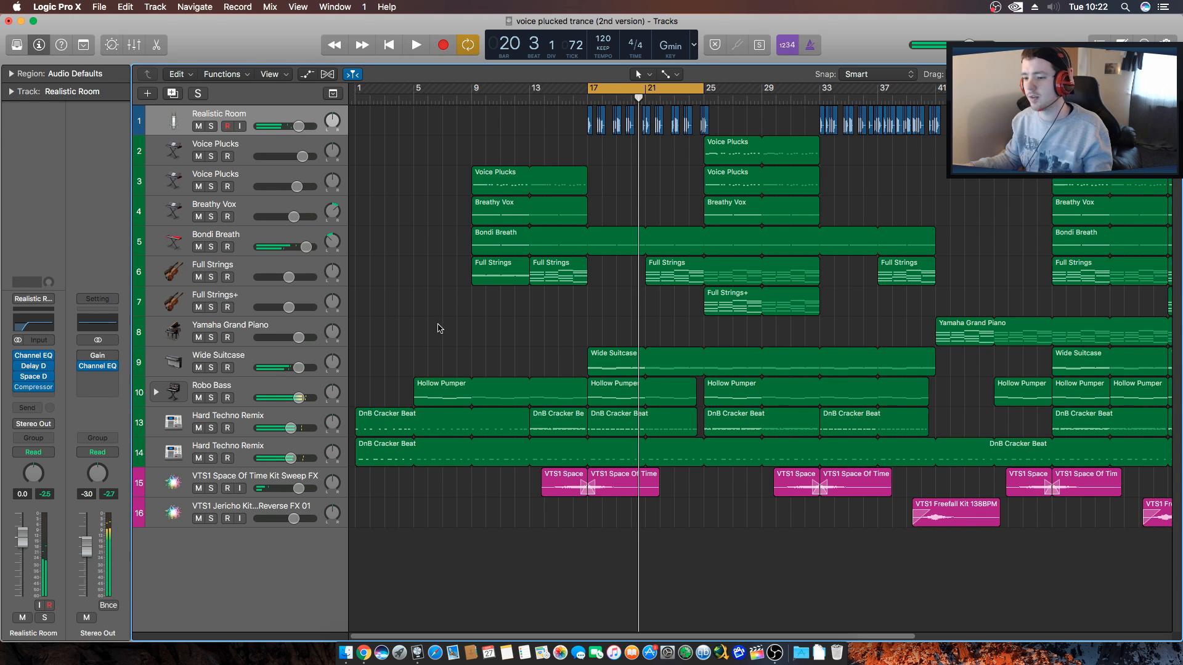
# Audition Hard Techno Remix track 14 in solo from bar 17, then unsolo and mute it.
pyautogui.click(211, 459)
pyautogui.press('space')
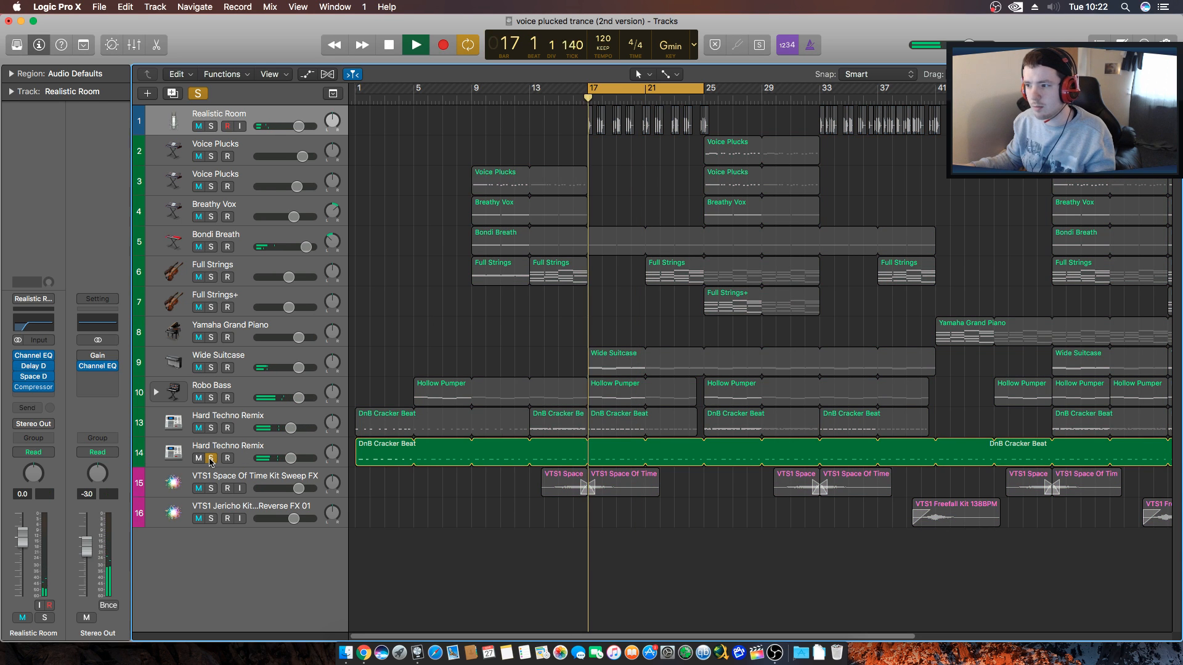
pyautogui.press('space')
pyautogui.click(210, 459)
pyautogui.press('space')
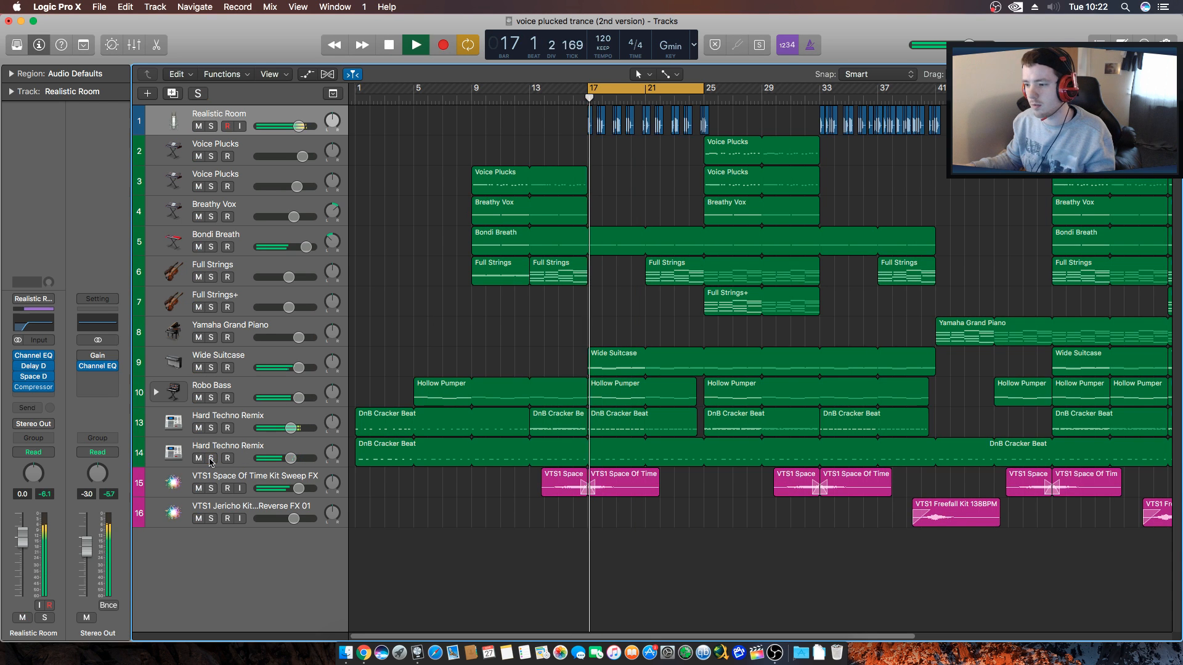
pyautogui.press('space')
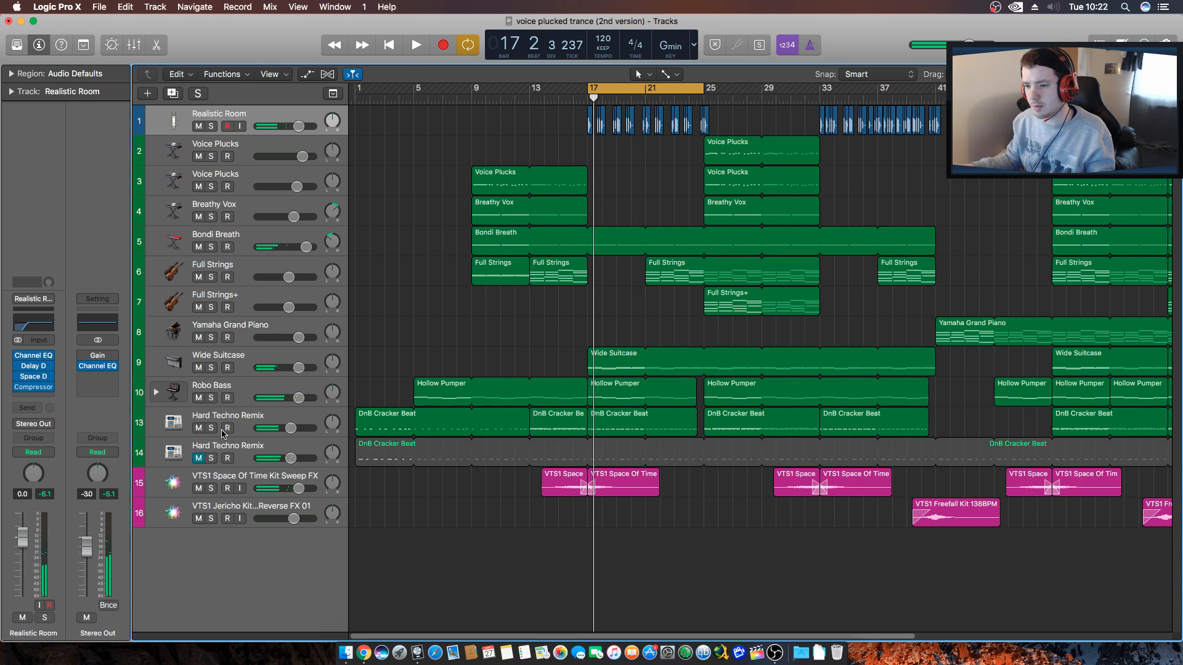
# Audition track 13 in solo and delete the upper row of notes above C1 from its DnB Cracker Beat region at bar 17.
pyautogui.click(211, 428)
pyautogui.press('space')
pyautogui.press('space')
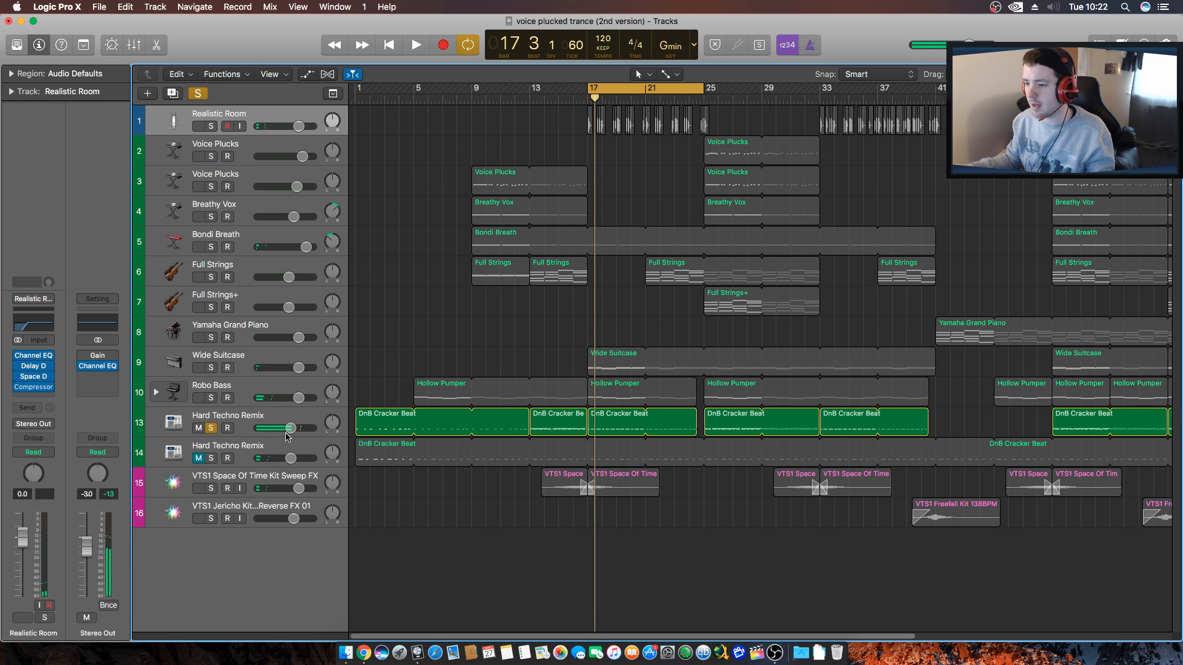
pyautogui.click(616, 428)
pyautogui.doubleClick(617, 429)
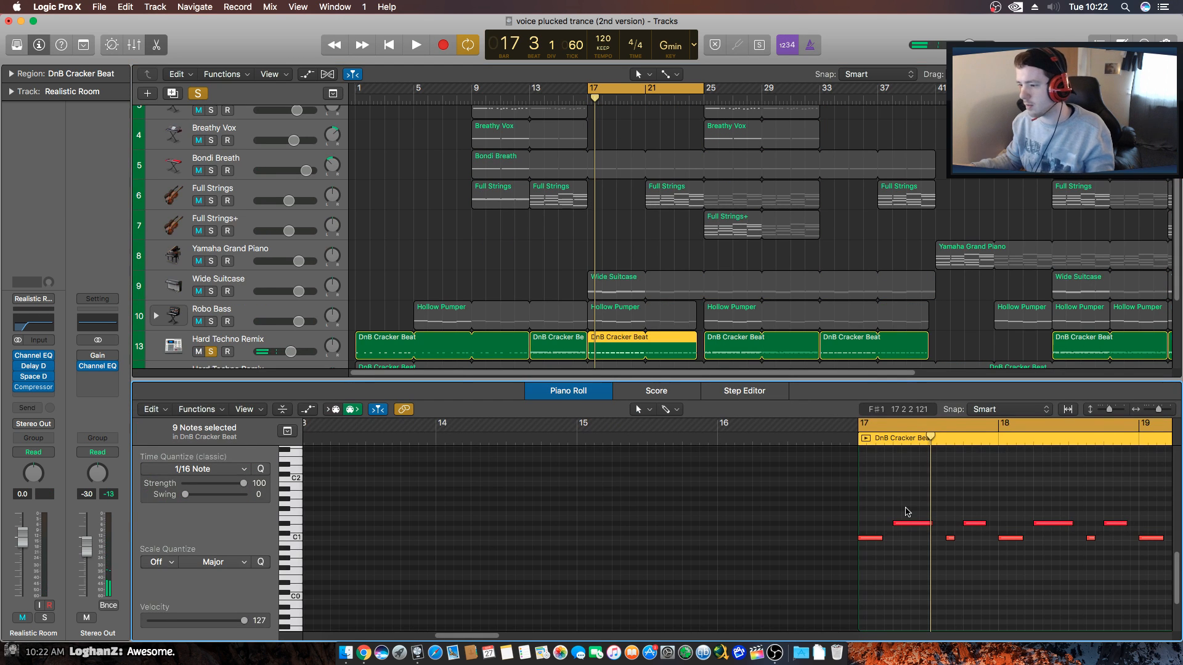
pyautogui.moveTo(1160, 410); pyautogui.dragTo(1153, 410)
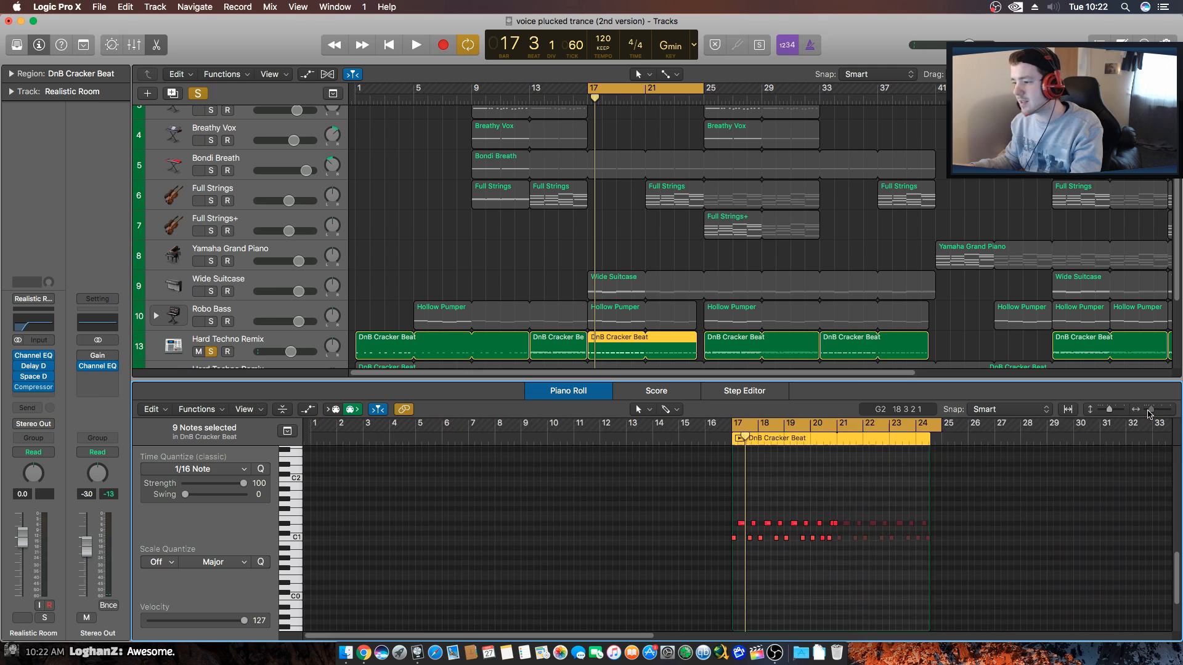
pyautogui.moveTo(751, 510); pyautogui.dragTo(1016, 528)
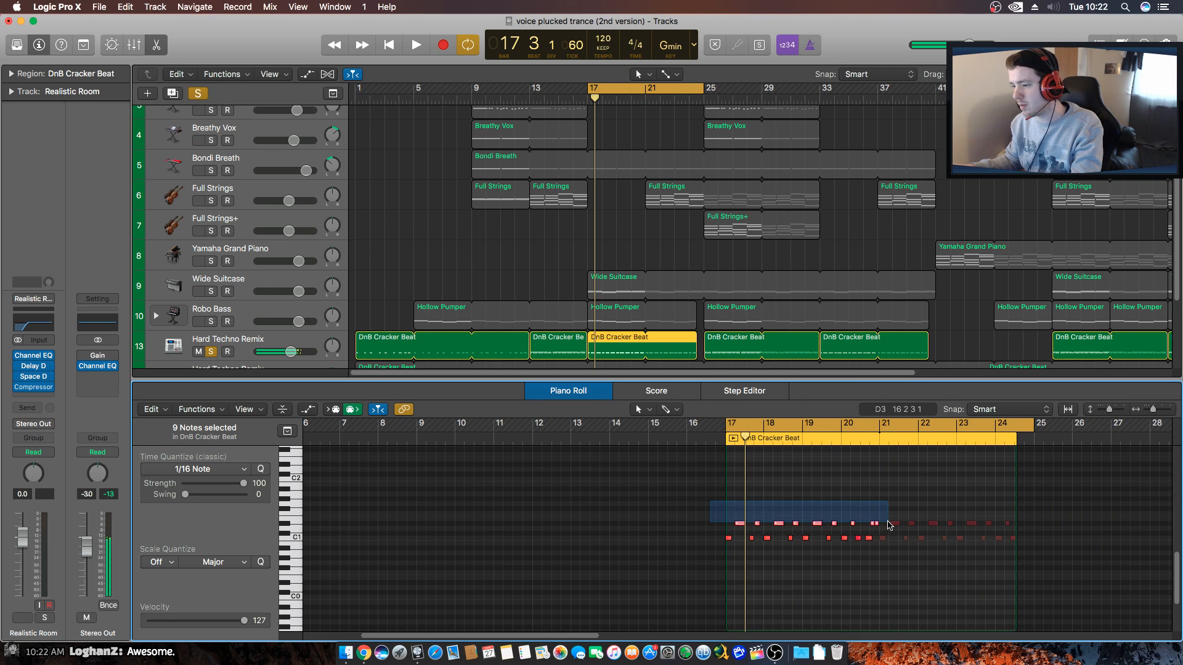
pyautogui.press('Delete')
pyautogui.press('p')
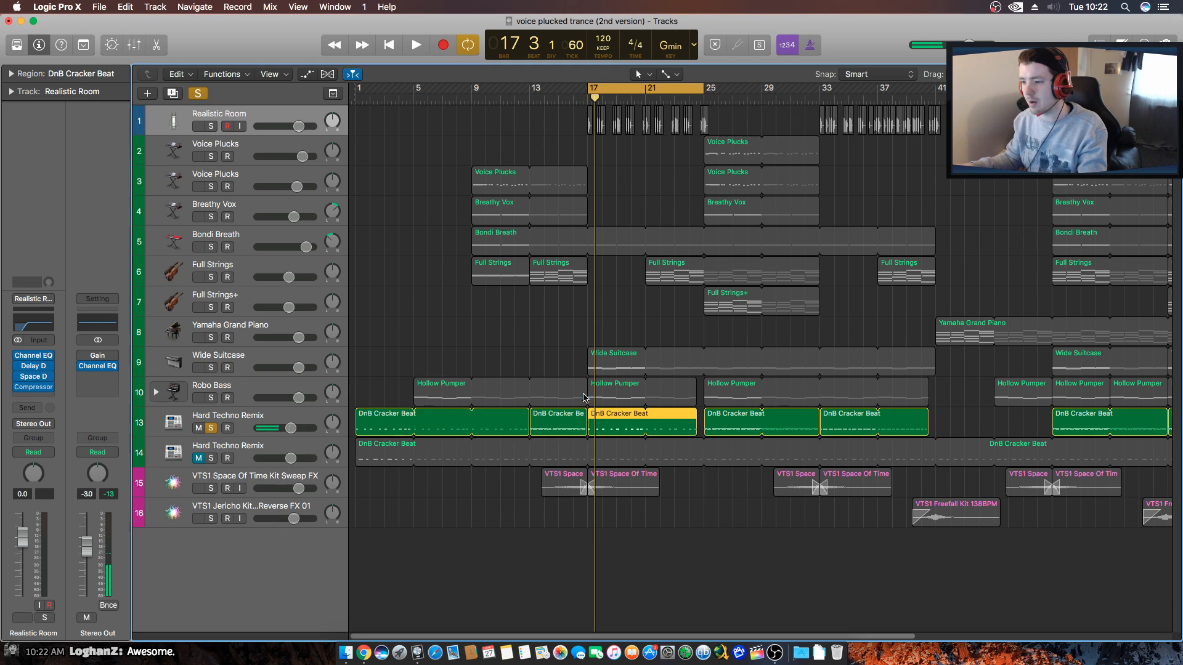
# Open track 13's DnB Cracker Beat region at bar 13 in the Piano Roll and audition it from bar 13.
pyautogui.doubleClick(547, 427)
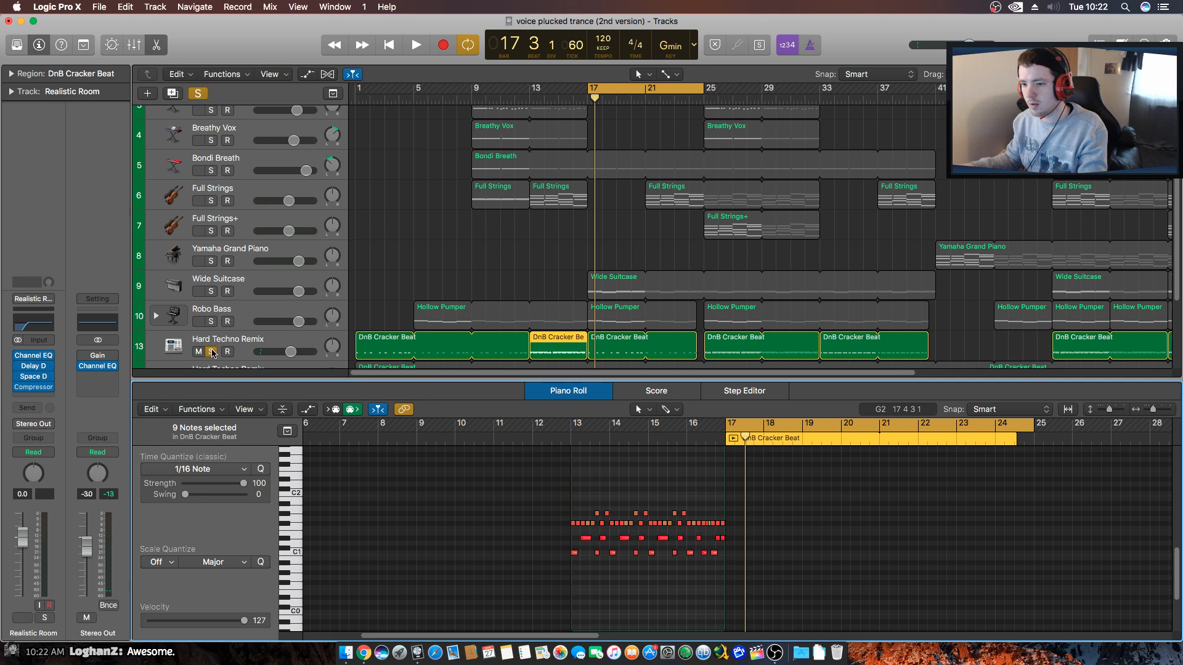
pyautogui.click(530, 98)
pyautogui.press('space')
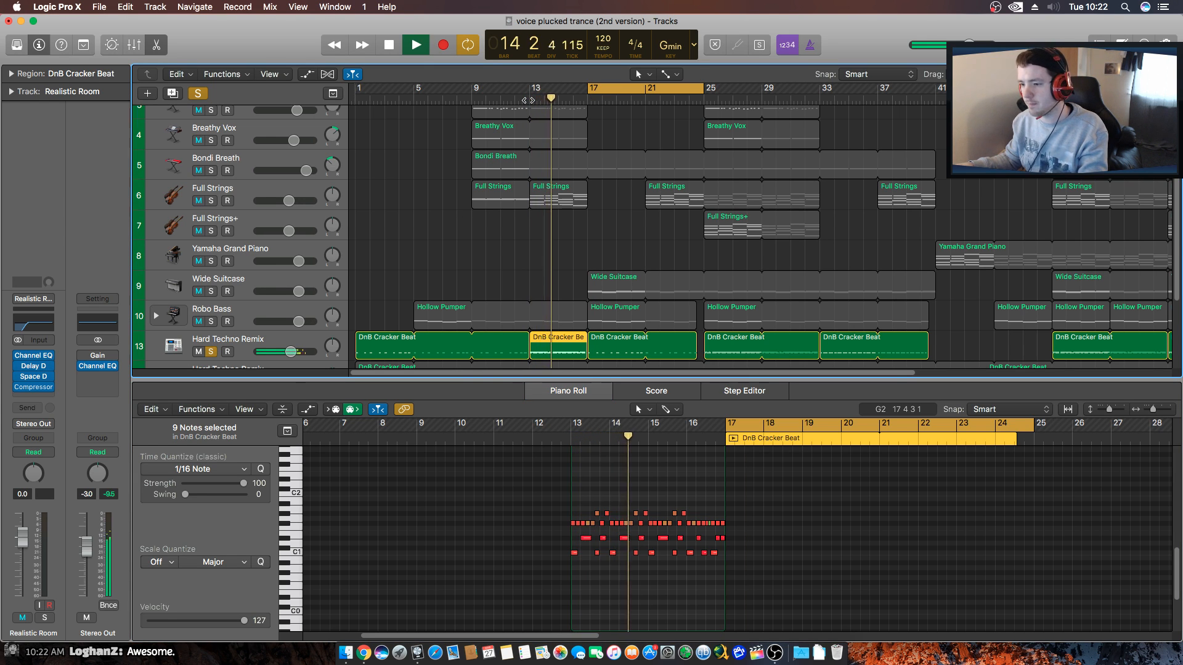
pyautogui.press('space')
# Duplicate track 13 with its settings and copy the bar 13 DnB Cracker Beat region onto the new track.
pyautogui.click(276, 343)
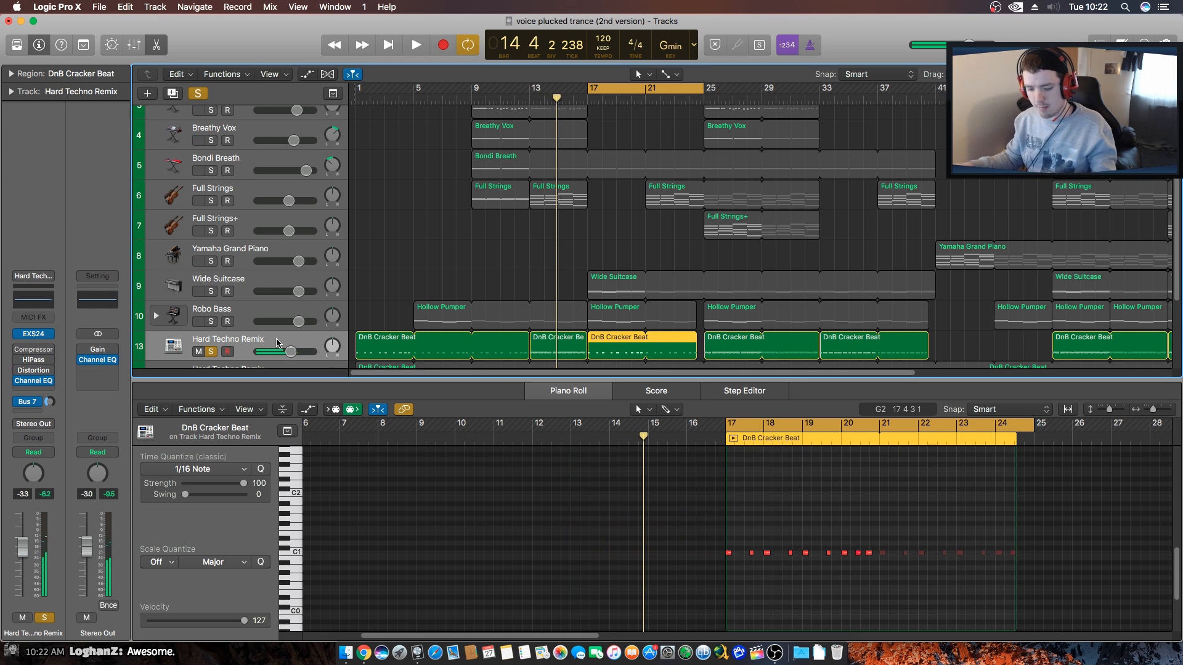
pyautogui.press('super+d')
pyautogui.click(563, 321)
pyautogui.moveTo(561, 323); pyautogui.dragTo(565, 345)
pyautogui.click(561, 321)
# Select the upper notes in the original bar 13 region, and delete the two lower note rows from its copy on track 14.
pyautogui.moveTo(559, 490); pyautogui.dragTo(751, 528)
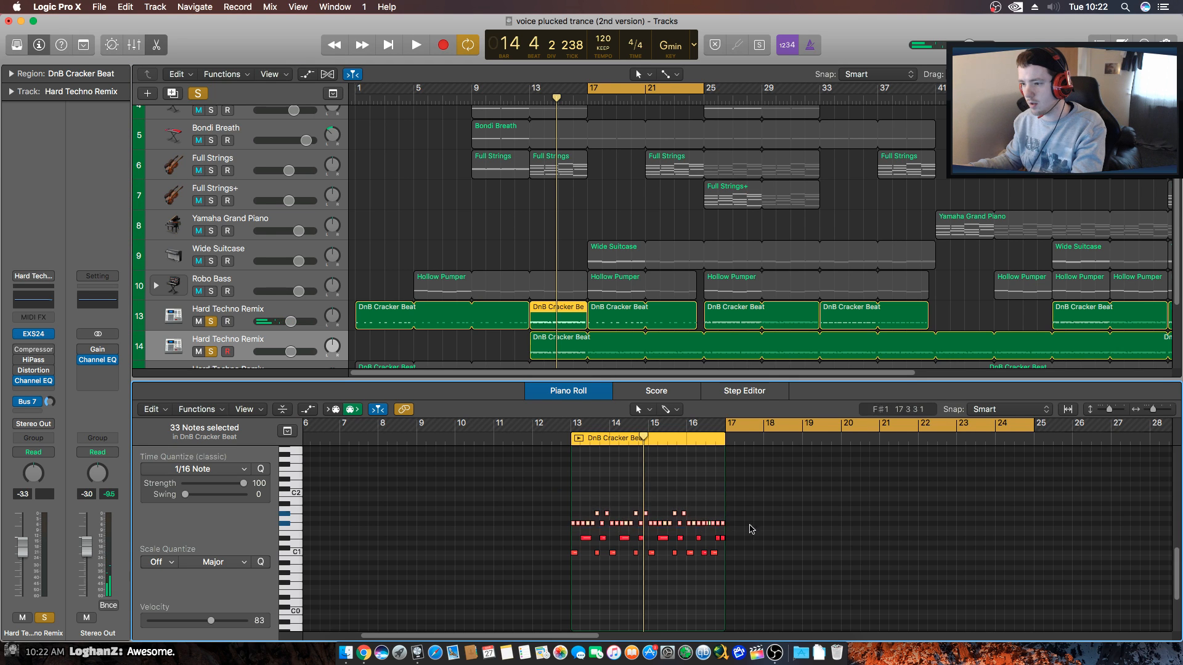
pyautogui.click(560, 353)
pyautogui.moveTo(562, 584); pyautogui.dragTo(732, 530)
pyautogui.press('Delete')
pyautogui.click(559, 392)
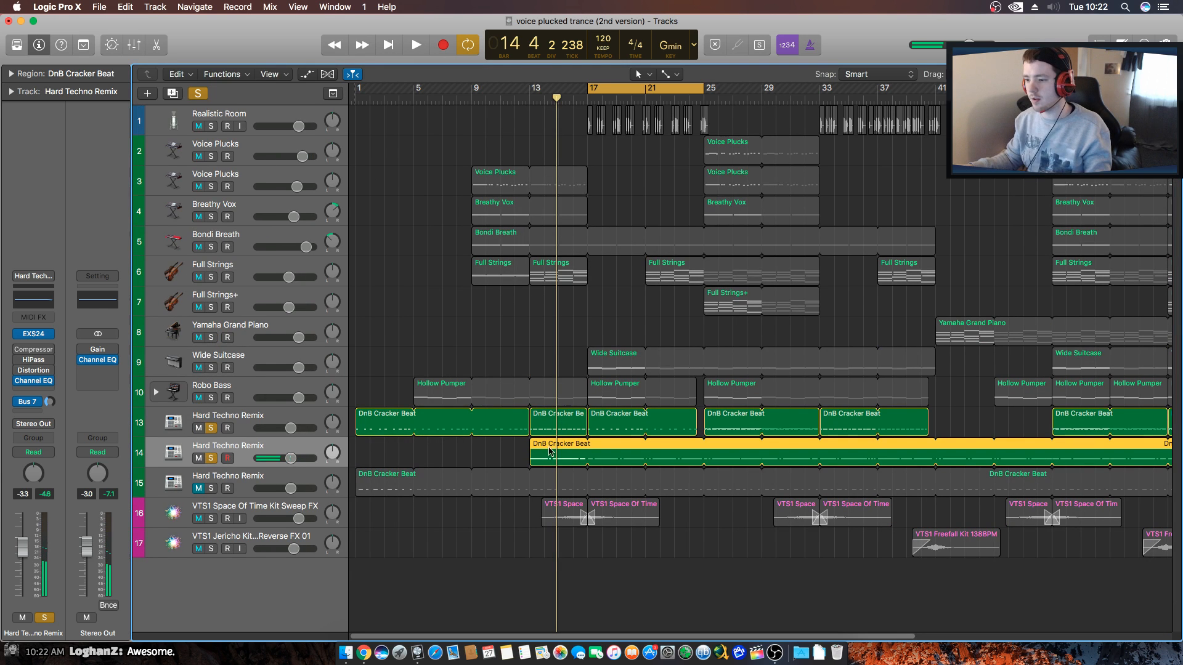
# Unsolo track 13, play the soloed track 14 and add a 24 dB/Oct low cut at 485 Hz in its Channel EQ.
pyautogui.click(208, 430)
pyautogui.press('space')
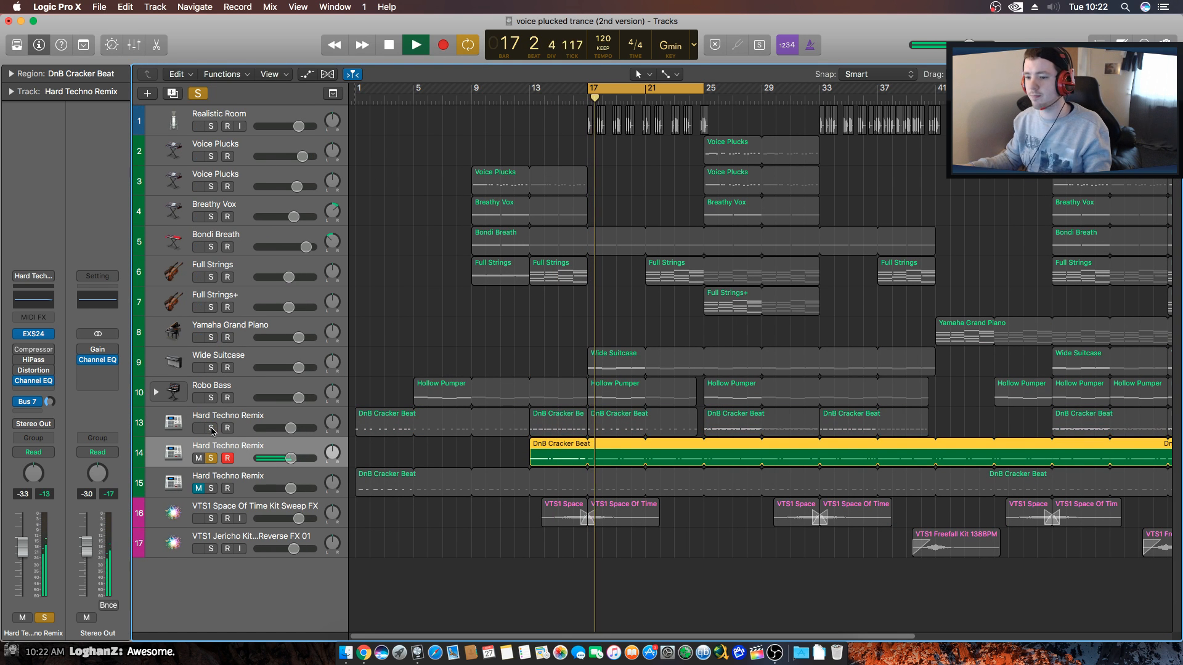
pyautogui.click(229, 450)
pyautogui.click(33, 381)
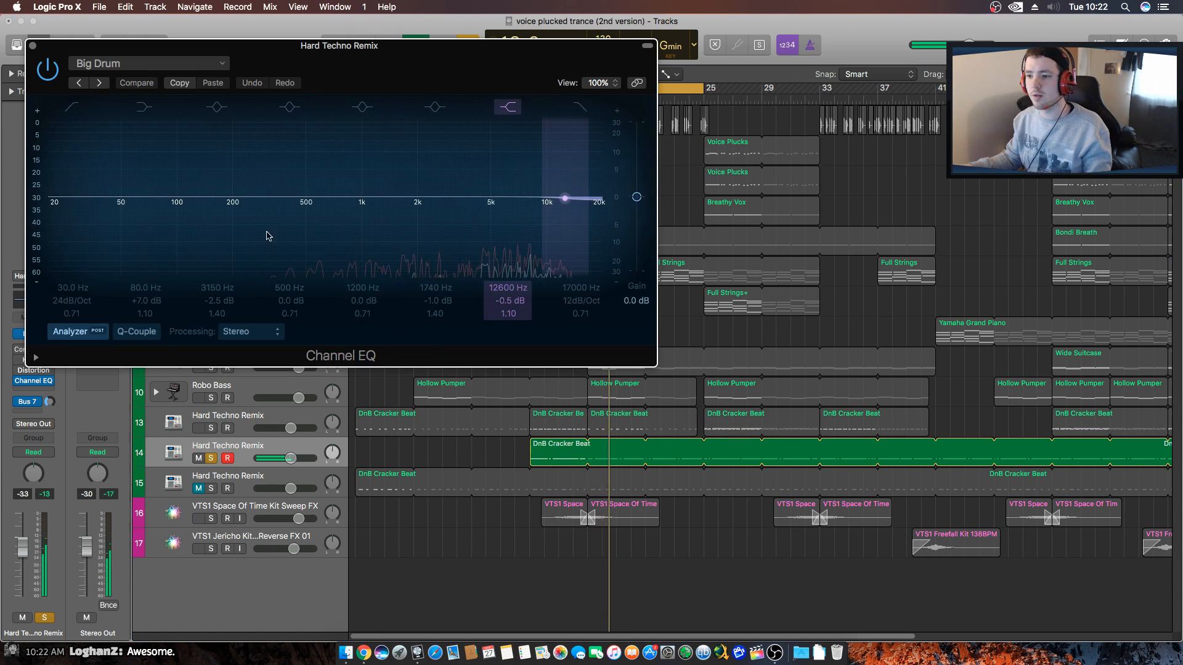
pyautogui.click(71, 106)
pyautogui.moveTo(110, 246); pyautogui.dragTo(333, 249)
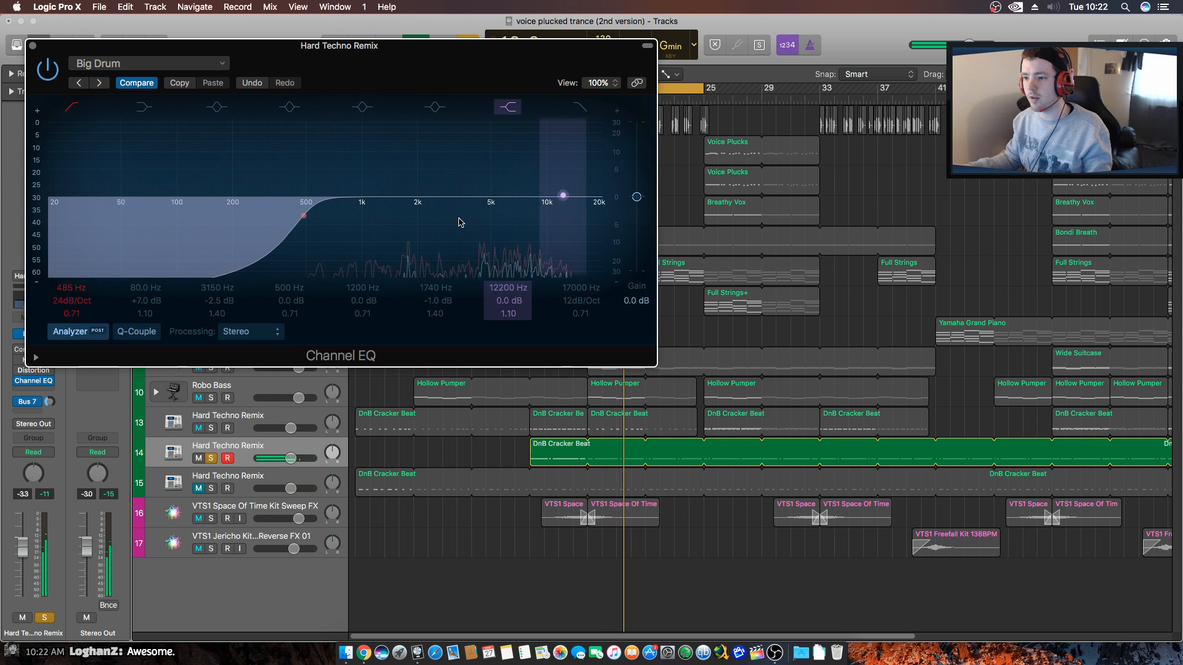
# Set track 14's high shelf to 10200 Hz, -0.5 dB and its upper bell to 3200 Hz, +5.0 dB, and close the EQ.
pyautogui.moveTo(551, 208); pyautogui.dragTo(534, 208)
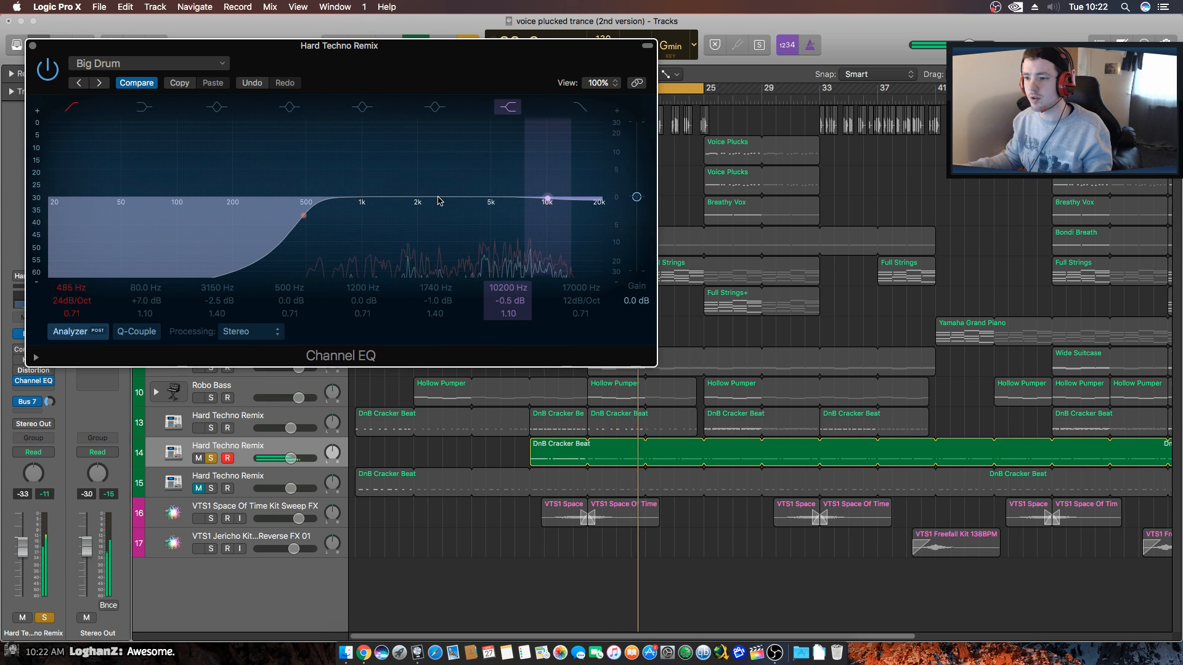
pyautogui.moveTo(425, 207); pyautogui.dragTo(473, 180)
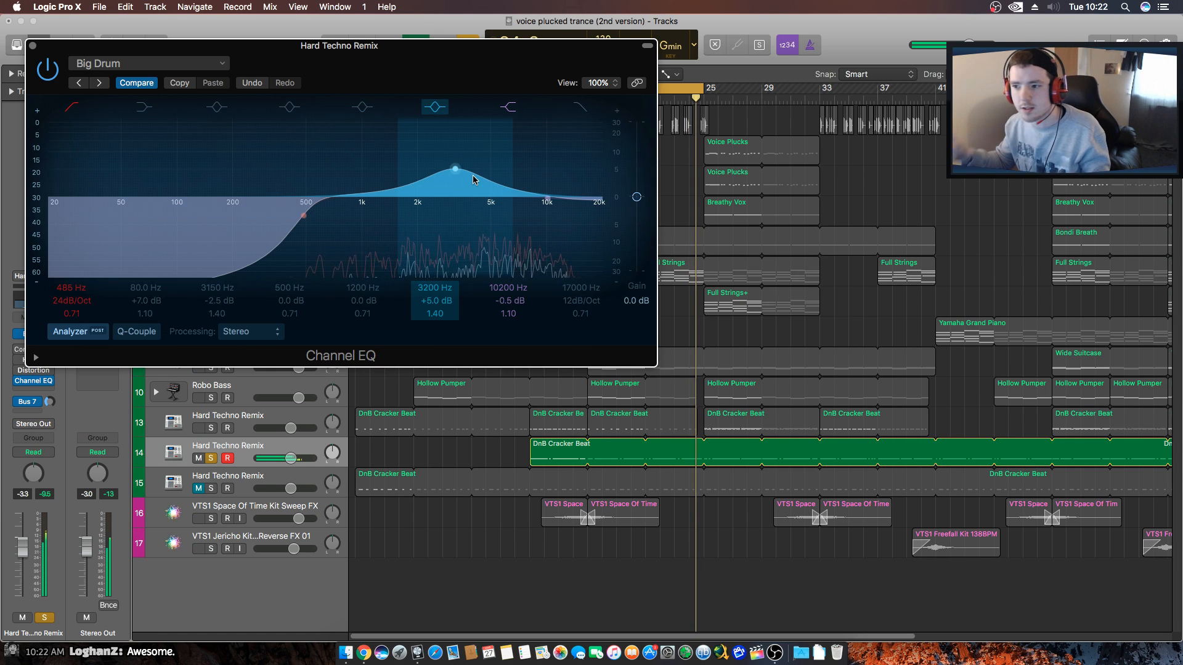
pyautogui.press('space')
pyautogui.click(33, 46)
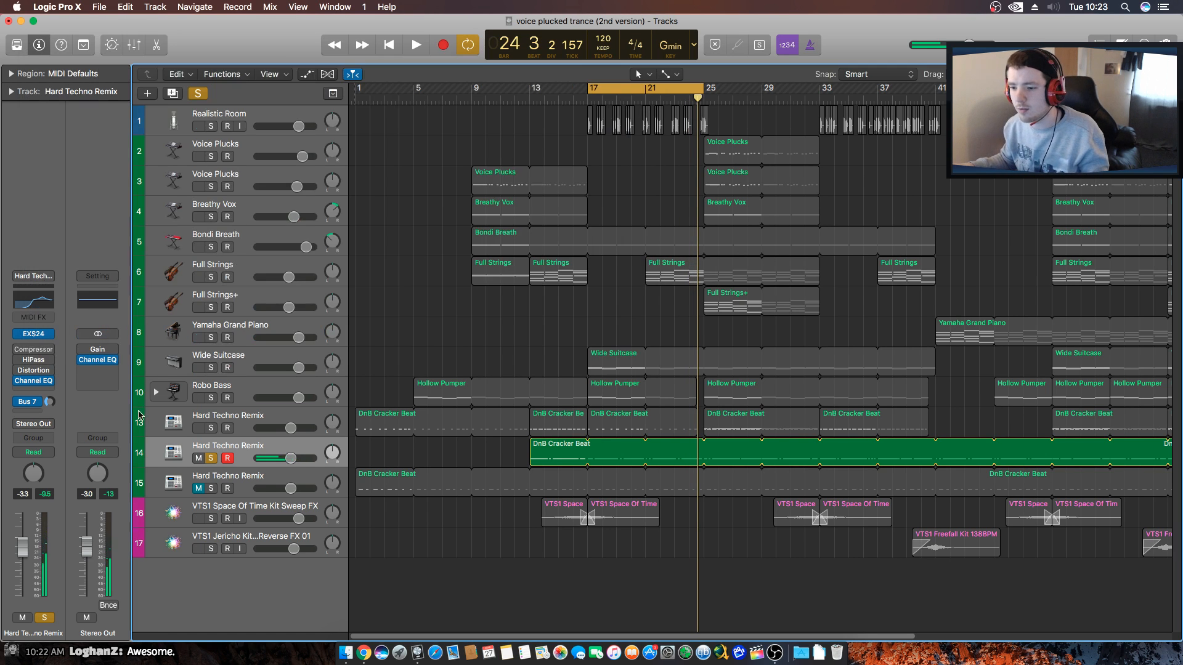
# Unsolo track 14, audition the full mix from bar 17 and turn the cycle off.
pyautogui.click(211, 458)
pyautogui.press('space')
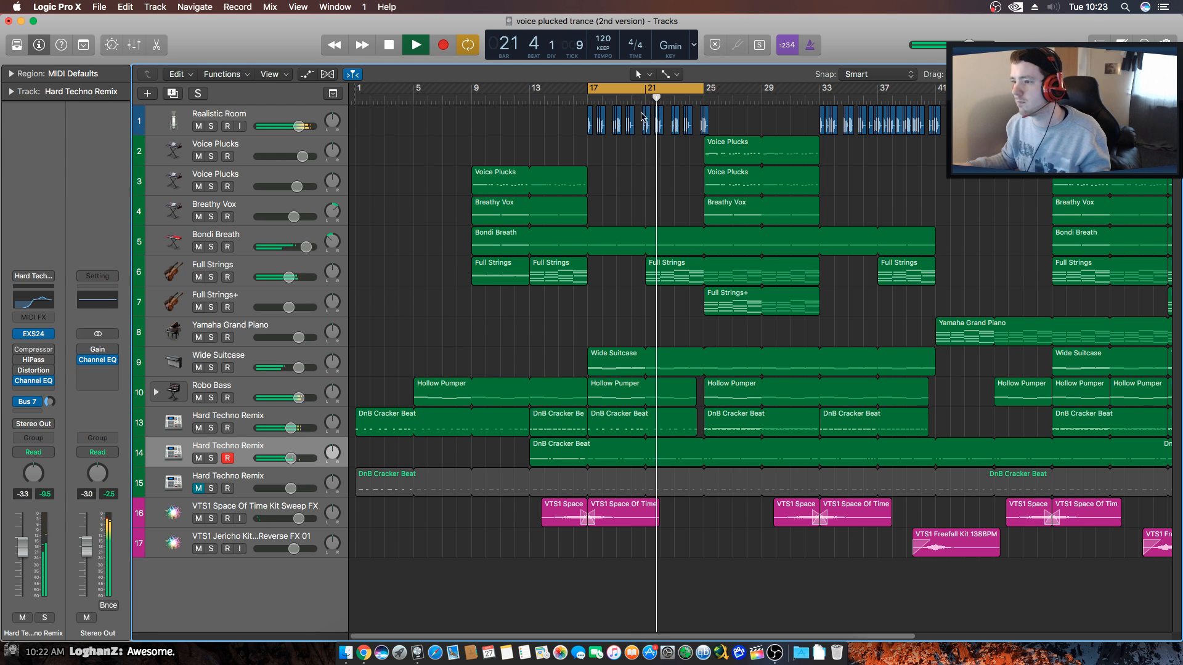
pyautogui.press('c')
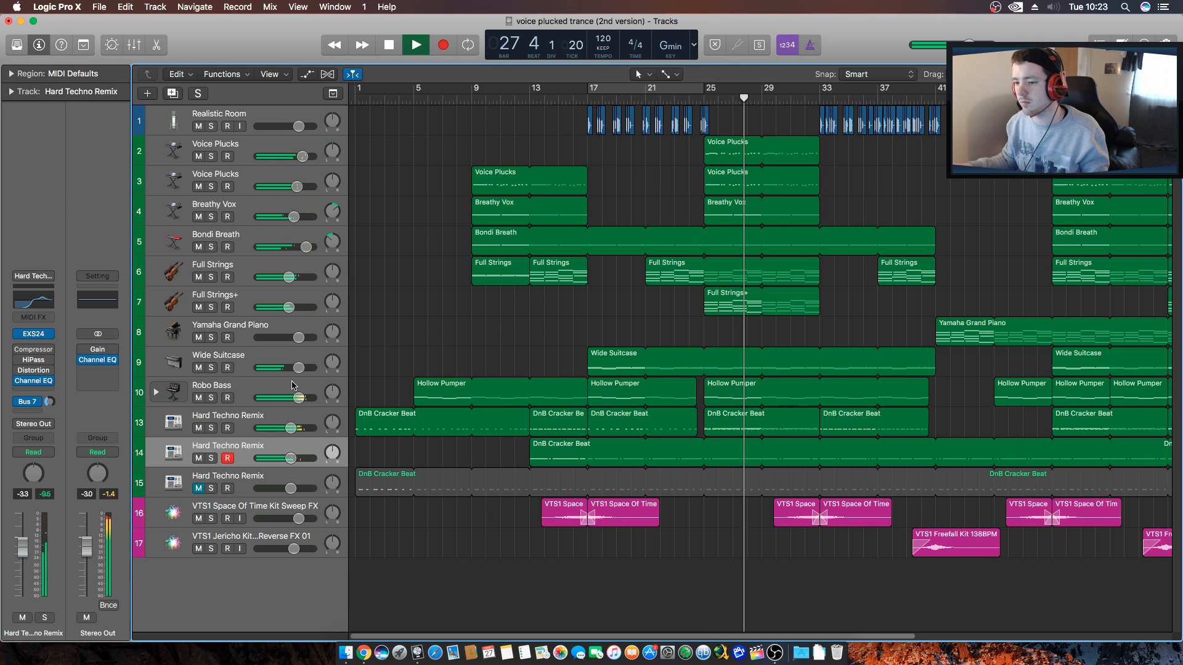
# Duplicate the Robo Bass track stack and copy the Hollow Pumper region at bar 25 onto the duplicate.
pyautogui.click(277, 386)
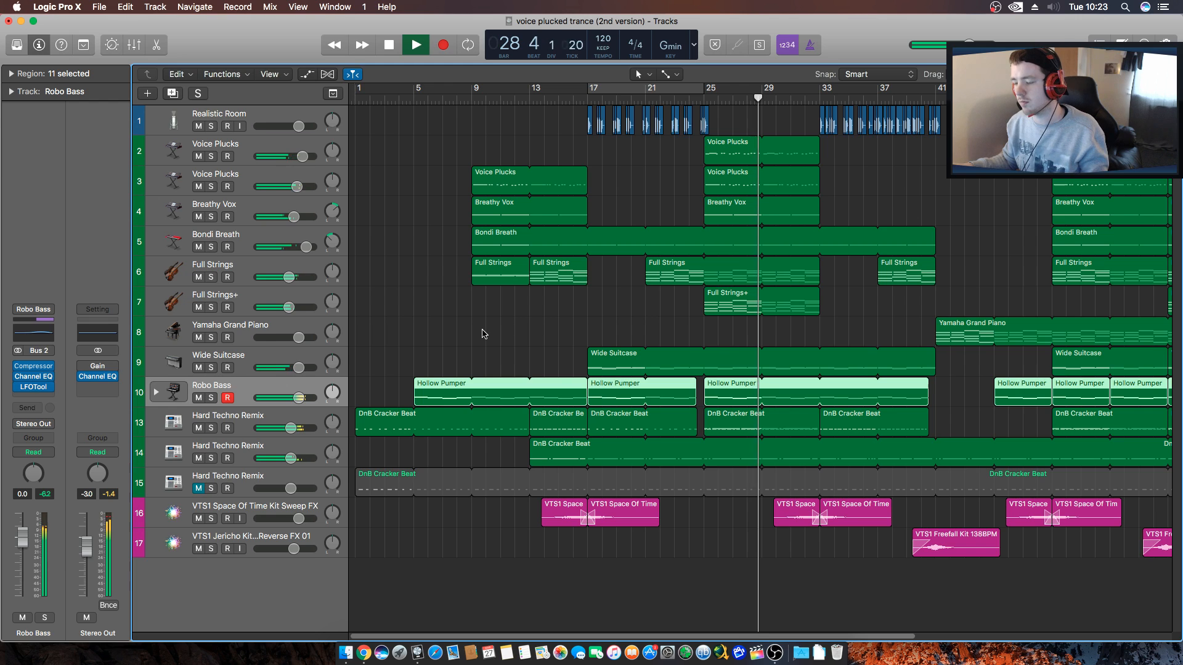
pyautogui.press('space')
pyautogui.press('super+d')
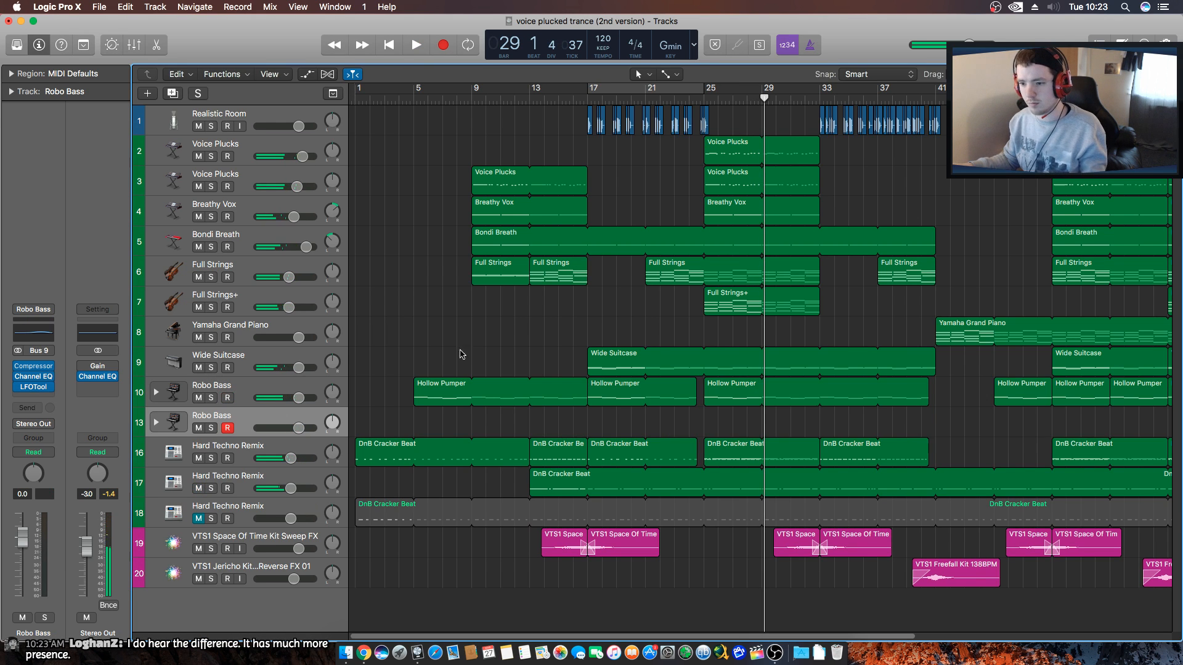
pyautogui.moveTo(733, 404); pyautogui.dragTo(732, 432)
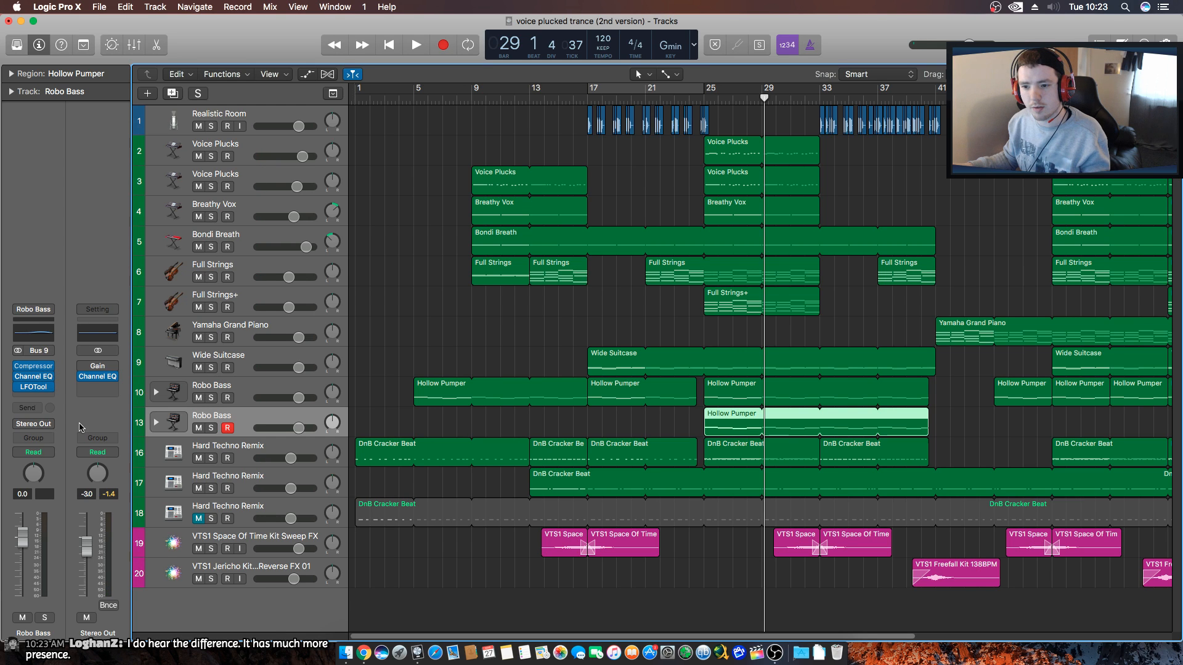
# Reset the duplicated Robo Bass track's channel strip and select the original Robo Bass track.
pyautogui.click(46, 310)
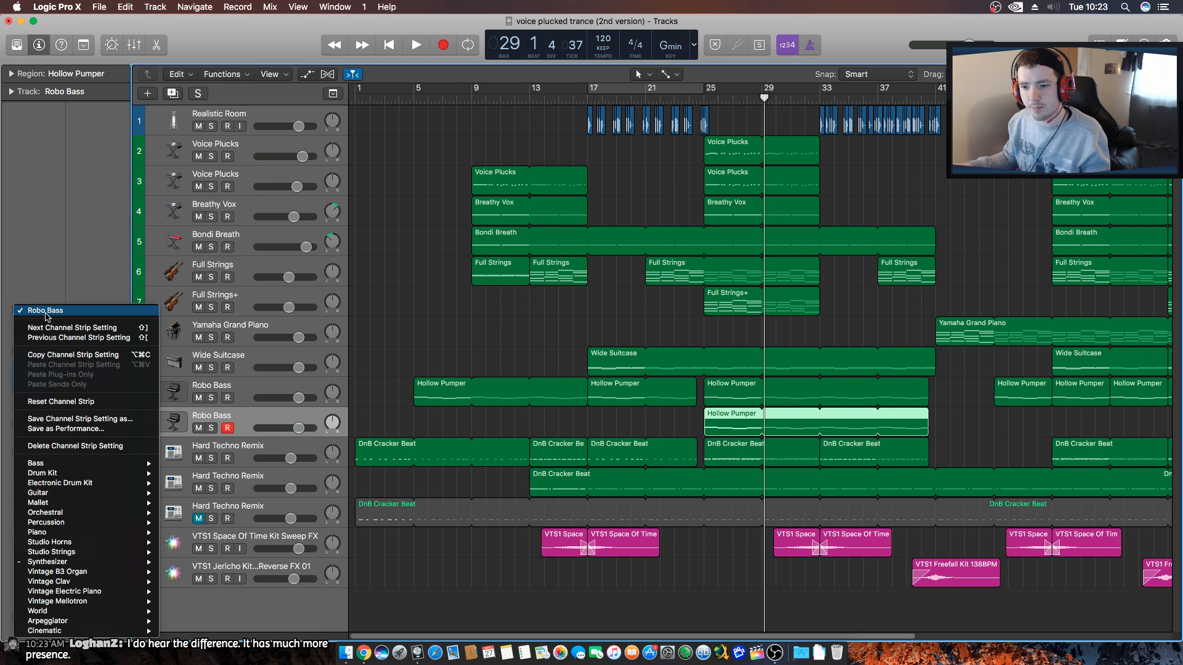
pyautogui.click(93, 403)
pyautogui.click(41, 383)
pyautogui.click(91, 242)
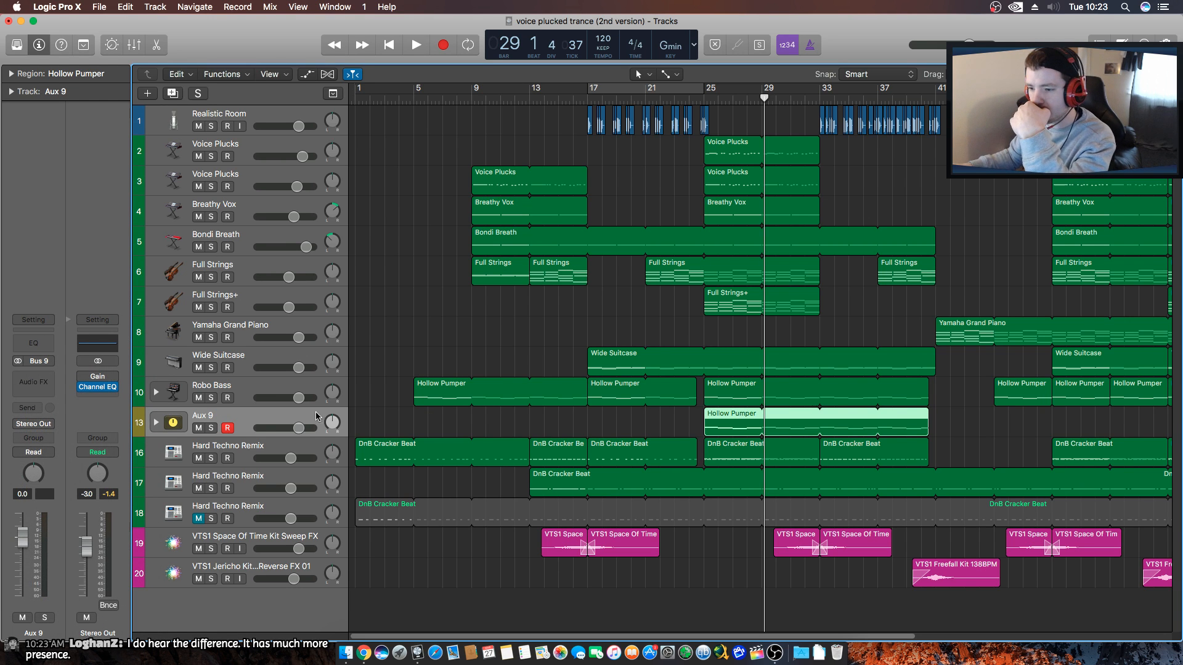
pyautogui.click(238, 390)
pyautogui.click(241, 419)
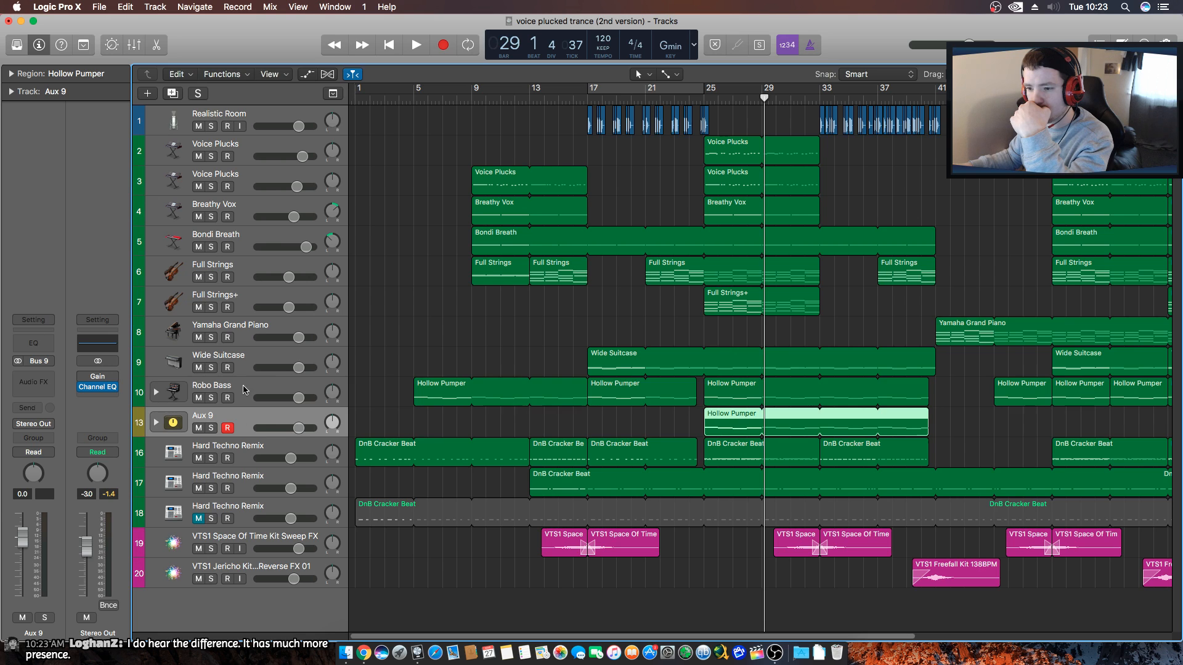
pyautogui.click(240, 362)
pyautogui.click(251, 396)
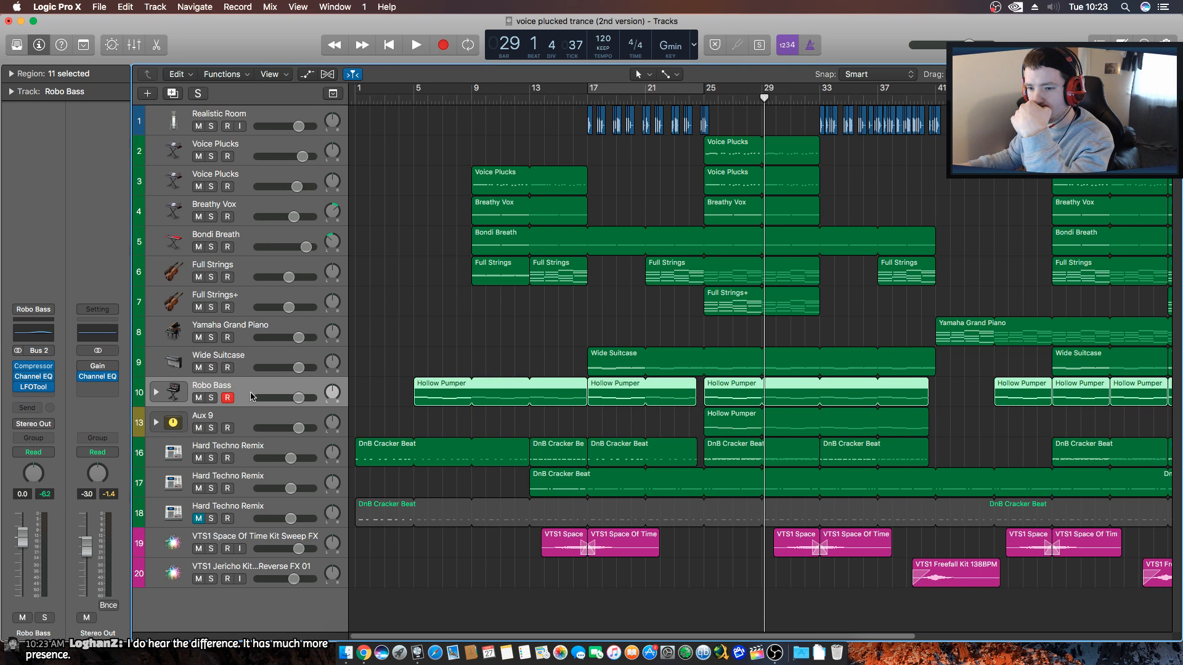
# Replace the duplicated Aux 9 stack with a new Spire instrument track and copy the Hollow Pumper region at bar 25 onto it.
pyautogui.click(724, 426)
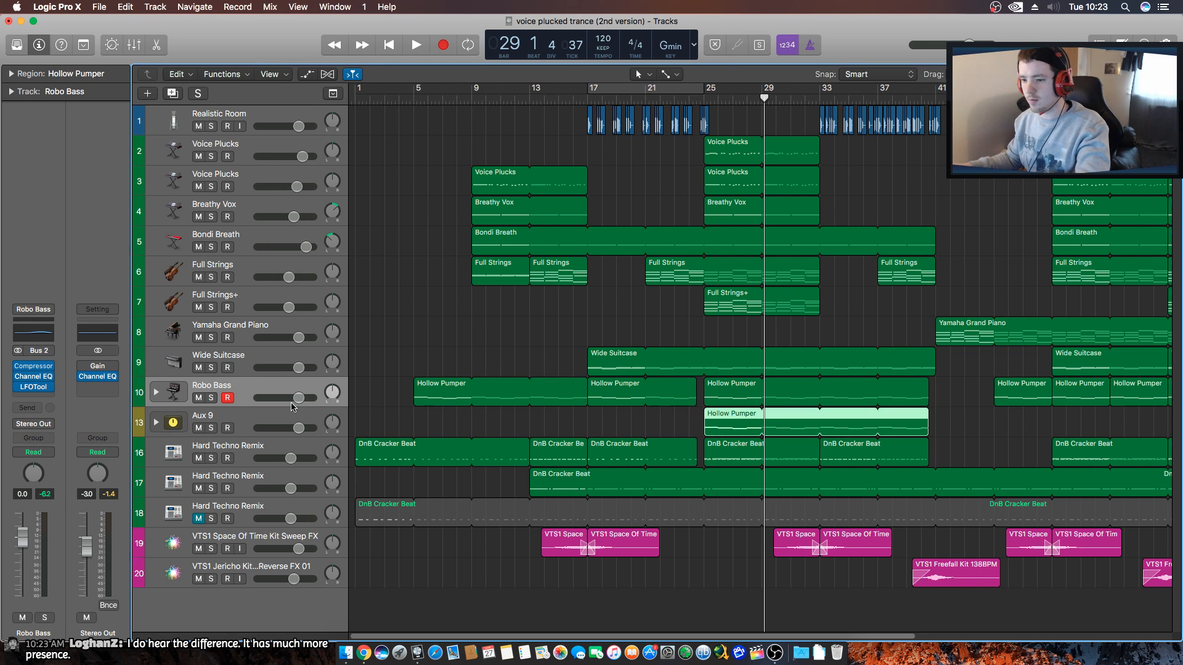
pyautogui.click(271, 422)
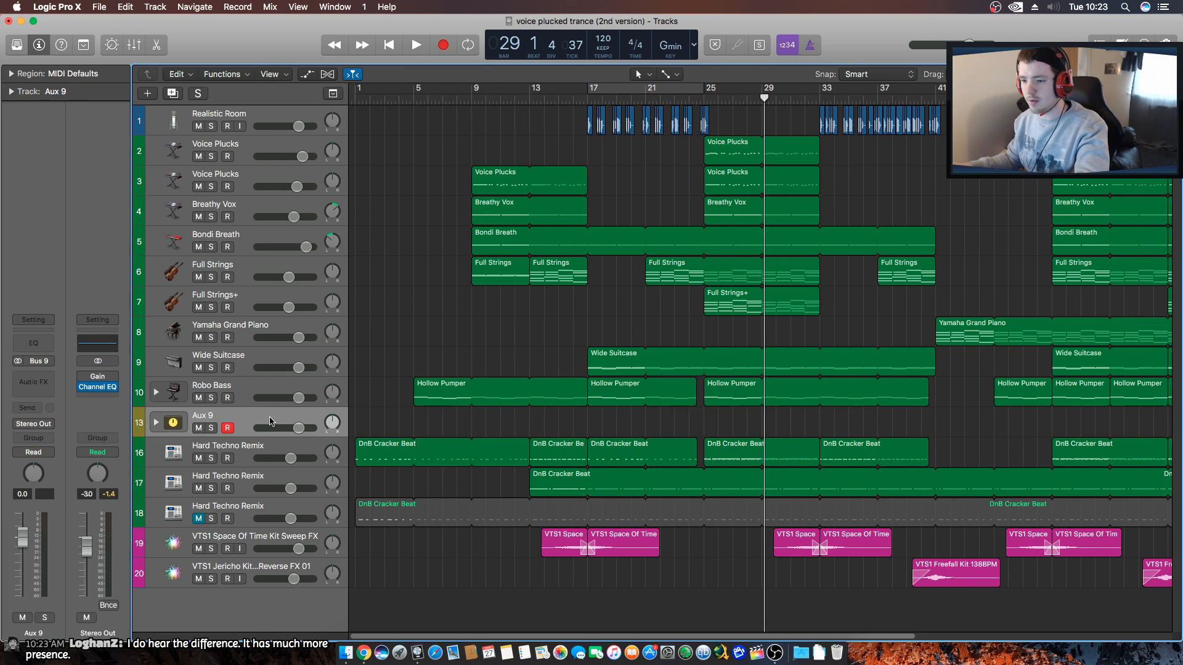
pyautogui.click(148, 95)
pyautogui.click(744, 219)
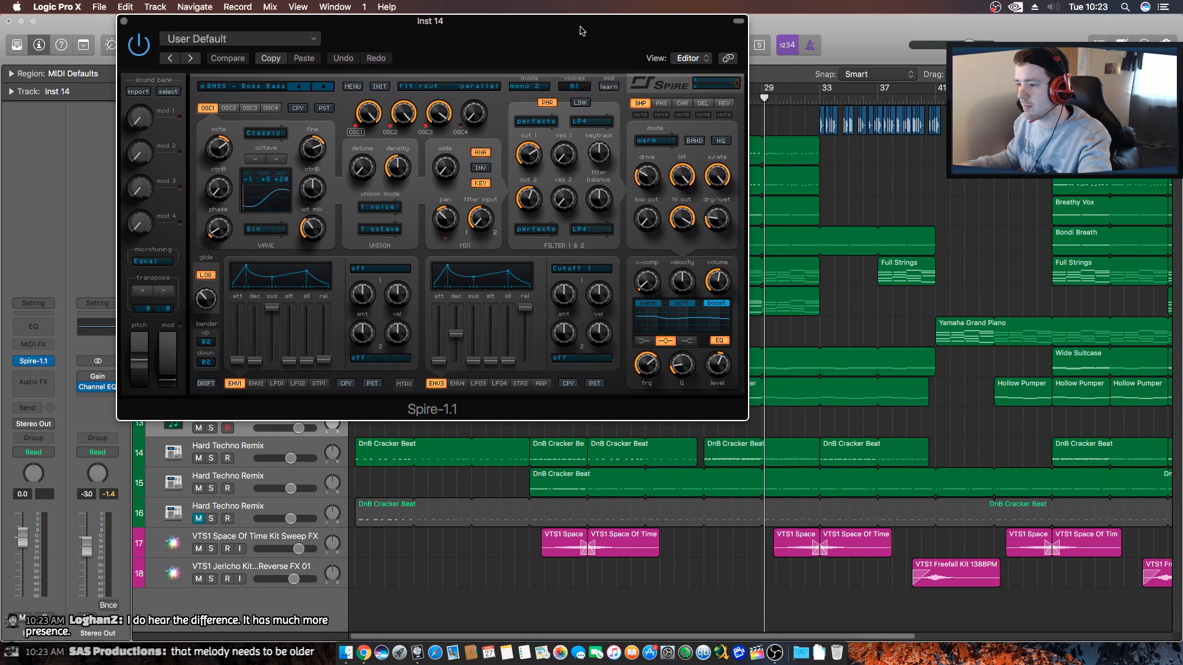
pyautogui.click(119, 21)
pyautogui.click(729, 402)
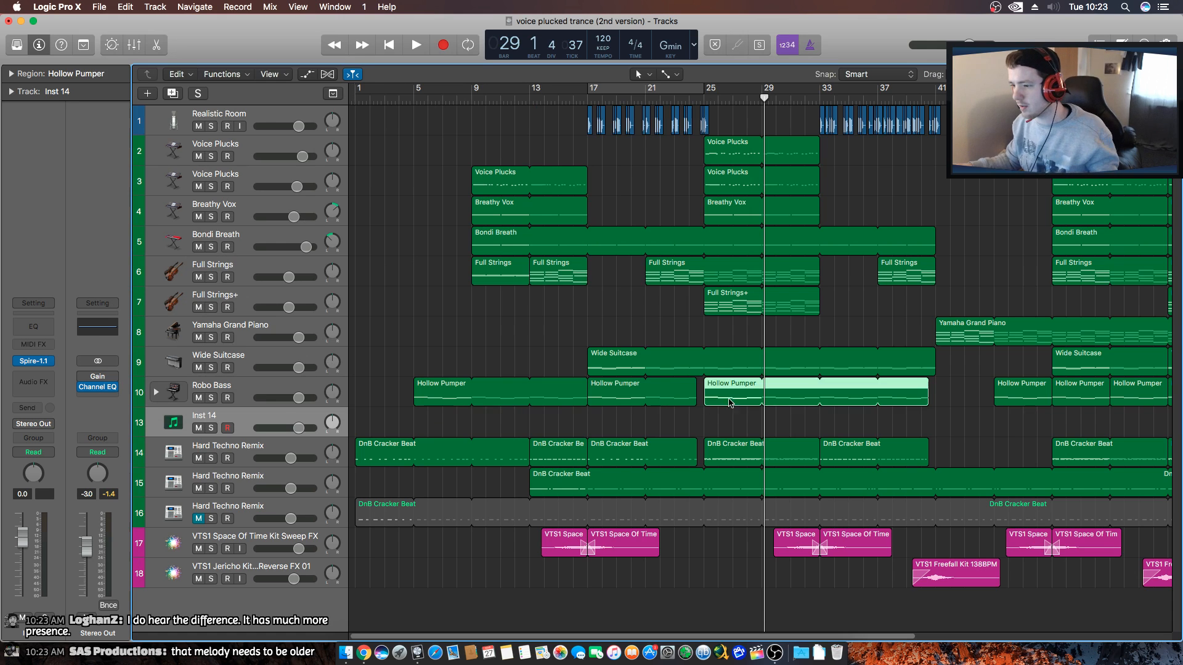
pyautogui.moveTo(724, 405); pyautogui.dragTo(719, 424)
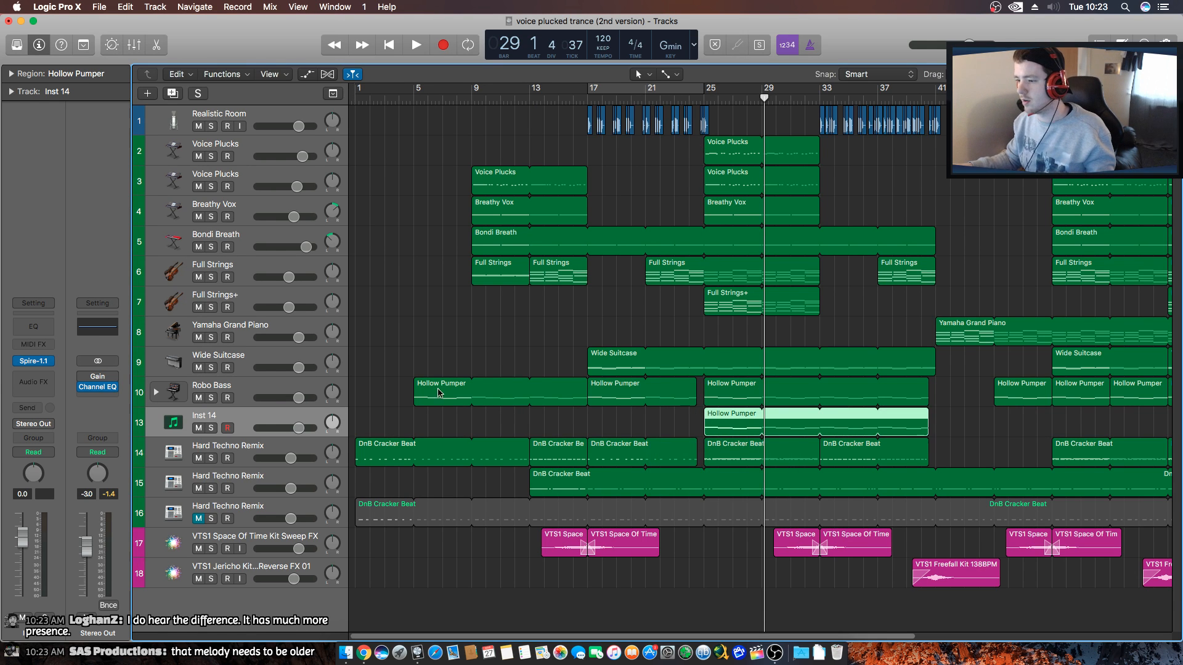
# Mute Robo Bass, cycle bars 25 to 33 and set the soloed Inst 14 track's volume to -9.0 dB.
pyautogui.click(198, 397)
pyautogui.moveTo(689, 93); pyautogui.dragTo(819, 94)
pyautogui.press('space')
pyautogui.click(211, 427)
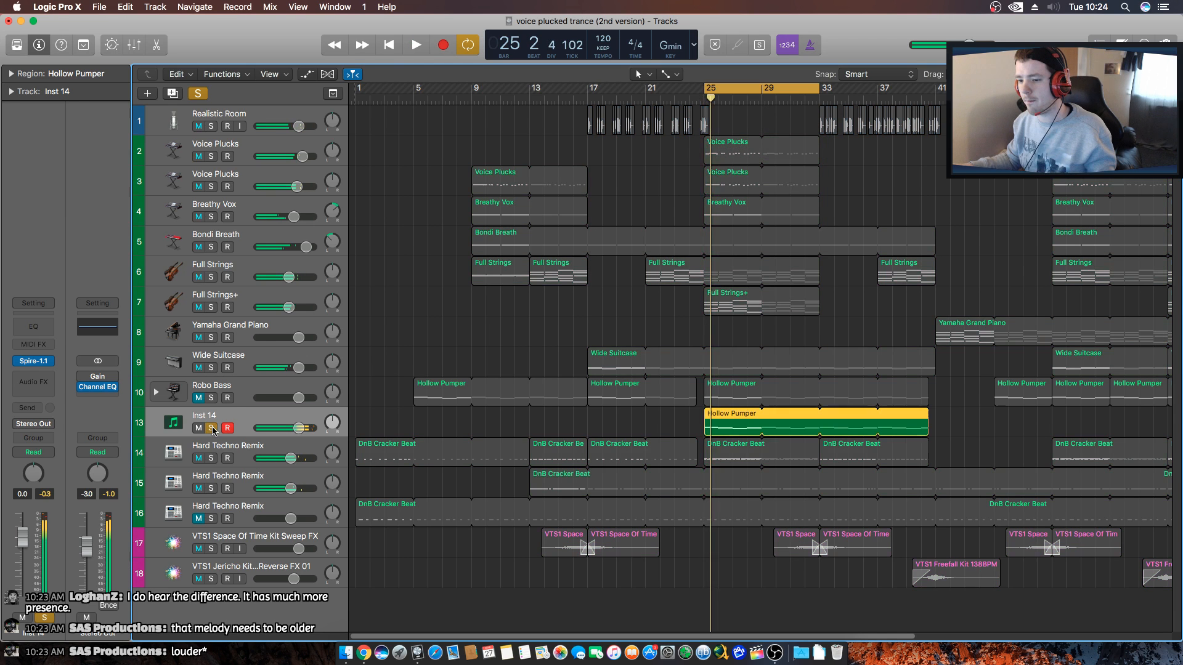
pyautogui.moveTo(299, 428); pyautogui.dragTo(281, 428)
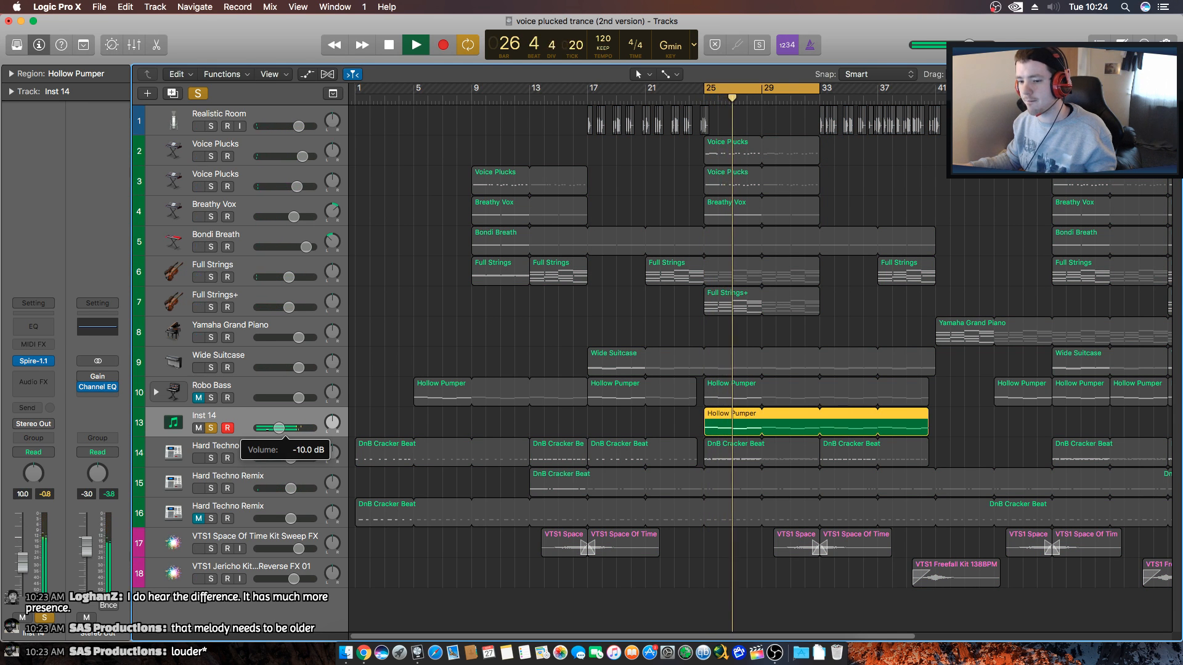
pyautogui.press('space')
pyautogui.moveTo(281, 428); pyautogui.dragTo(280, 428)
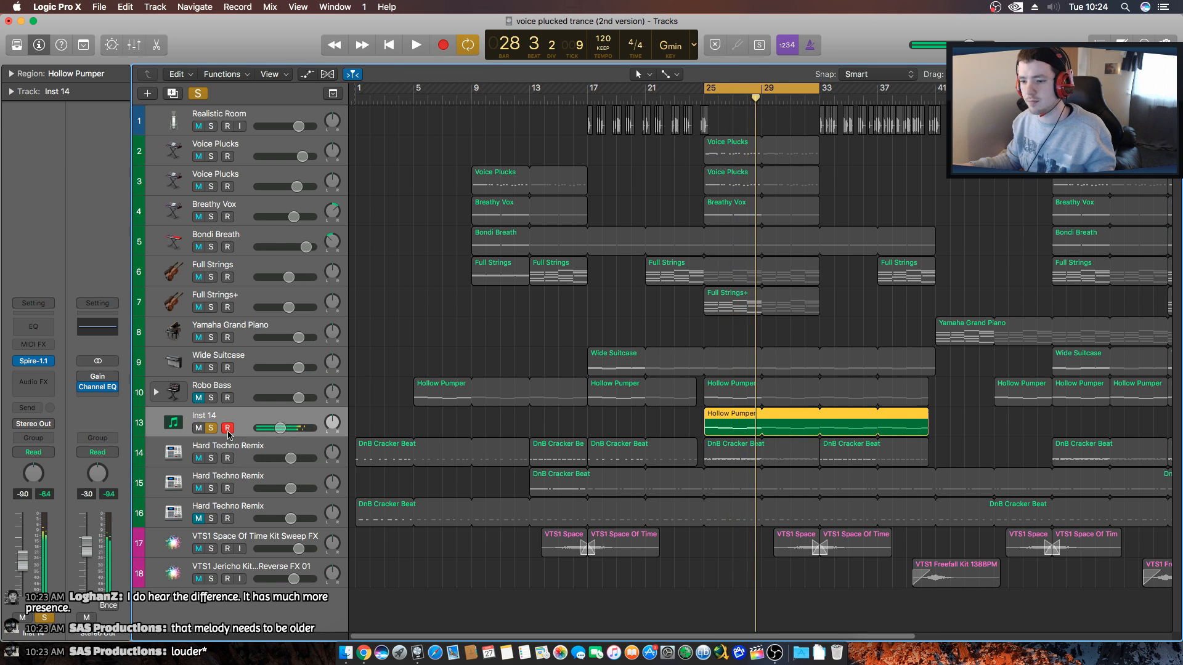
# Unsolo Inst 14 and raise its volume to -5.5 dB while the full mix plays.
pyautogui.click(212, 429)
pyautogui.press('space')
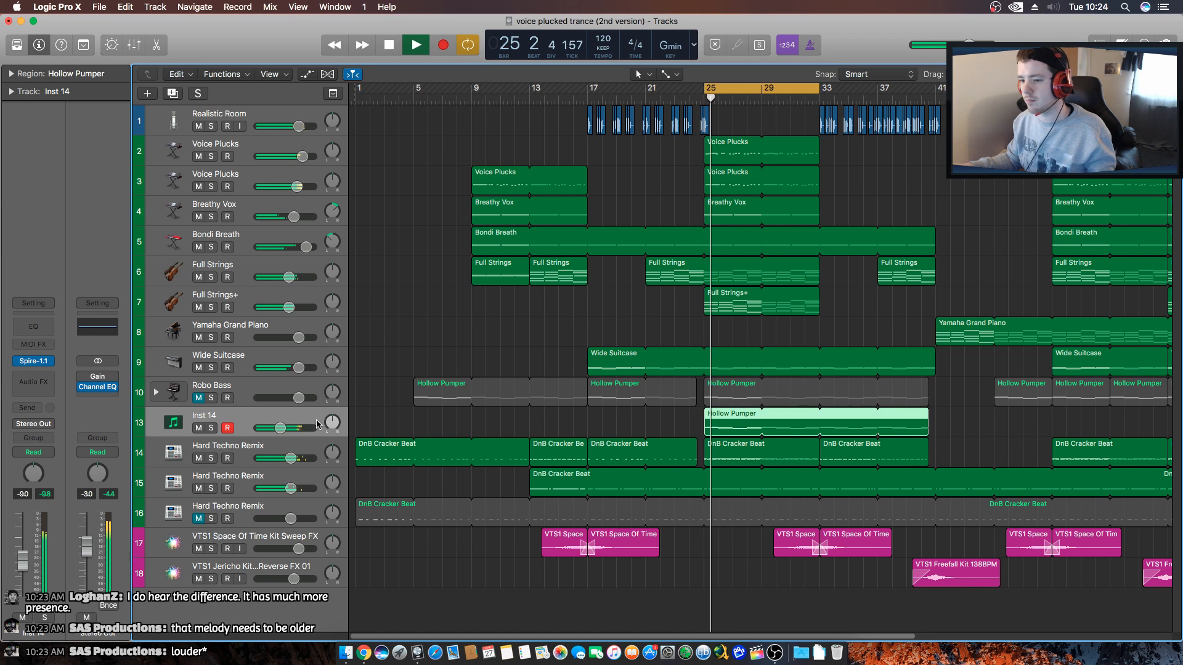
pyautogui.moveTo(280, 428); pyautogui.dragTo(283, 428)
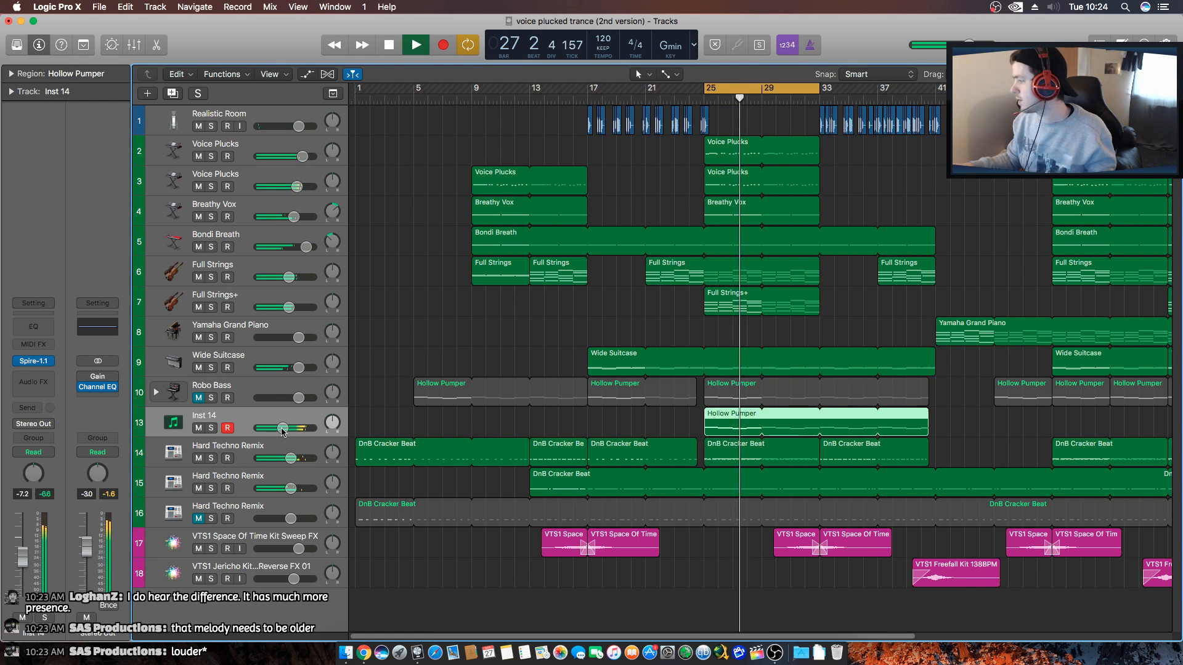
pyautogui.moveTo(281, 431); pyautogui.dragTo(285, 437)
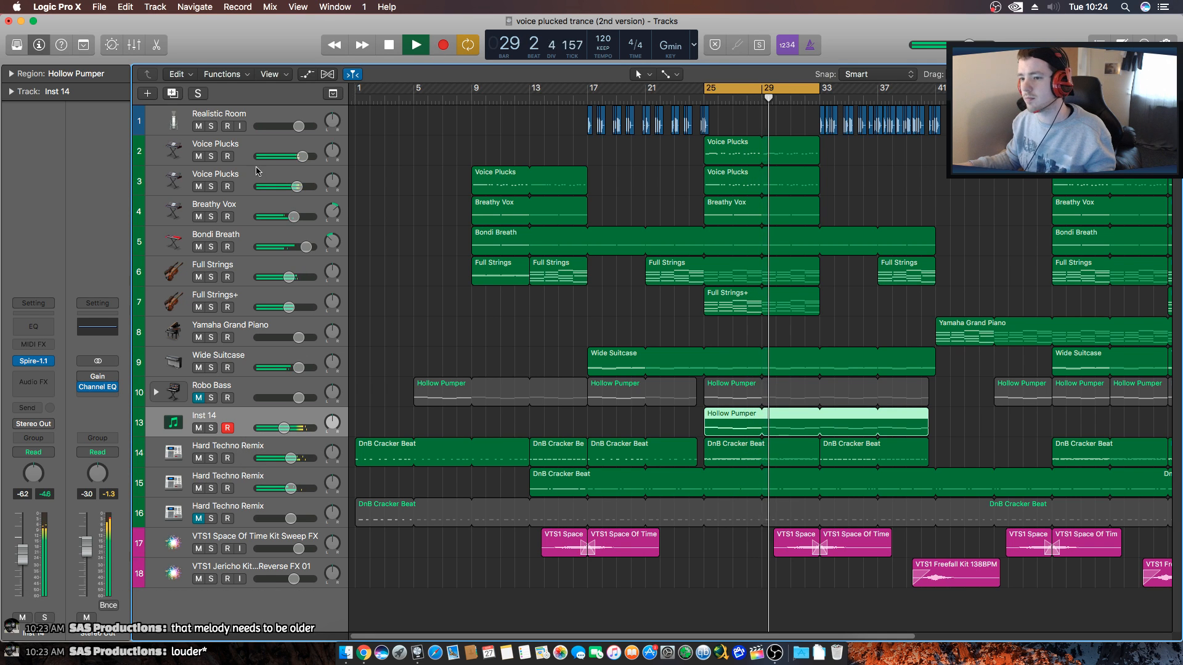
pyautogui.moveTo(284, 428); pyautogui.dragTo(281, 449)
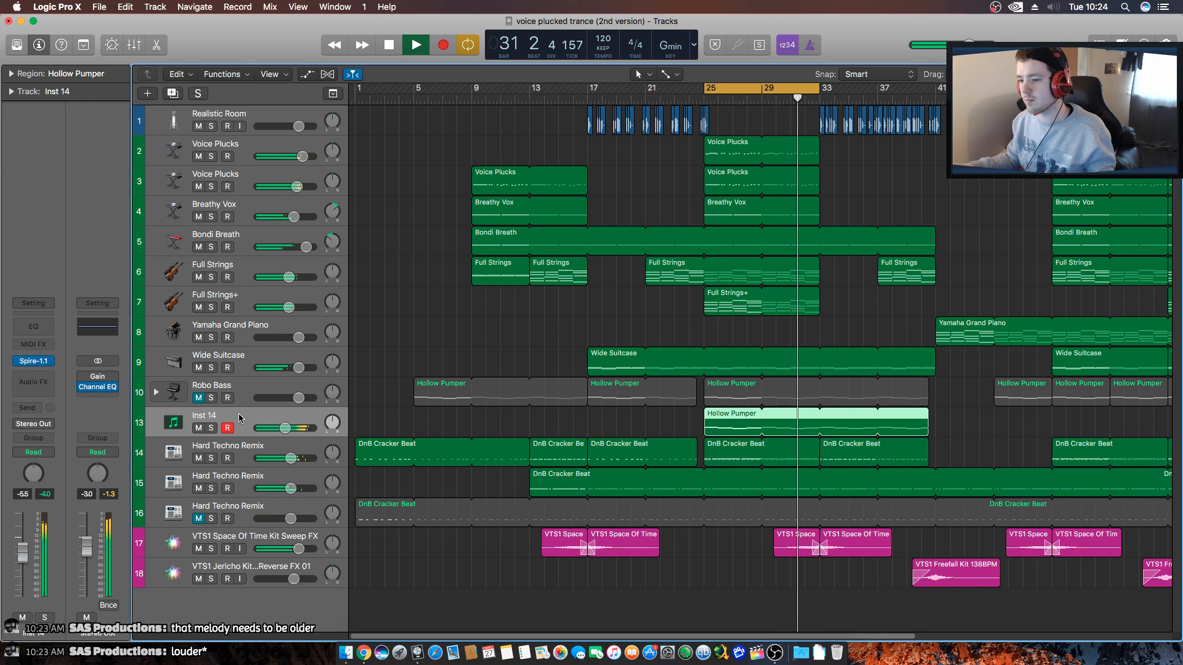
# Insert the LFOTool audio effect on the Inst 14 track.
pyautogui.click(64, 376)
pyautogui.moveTo(80, 607)
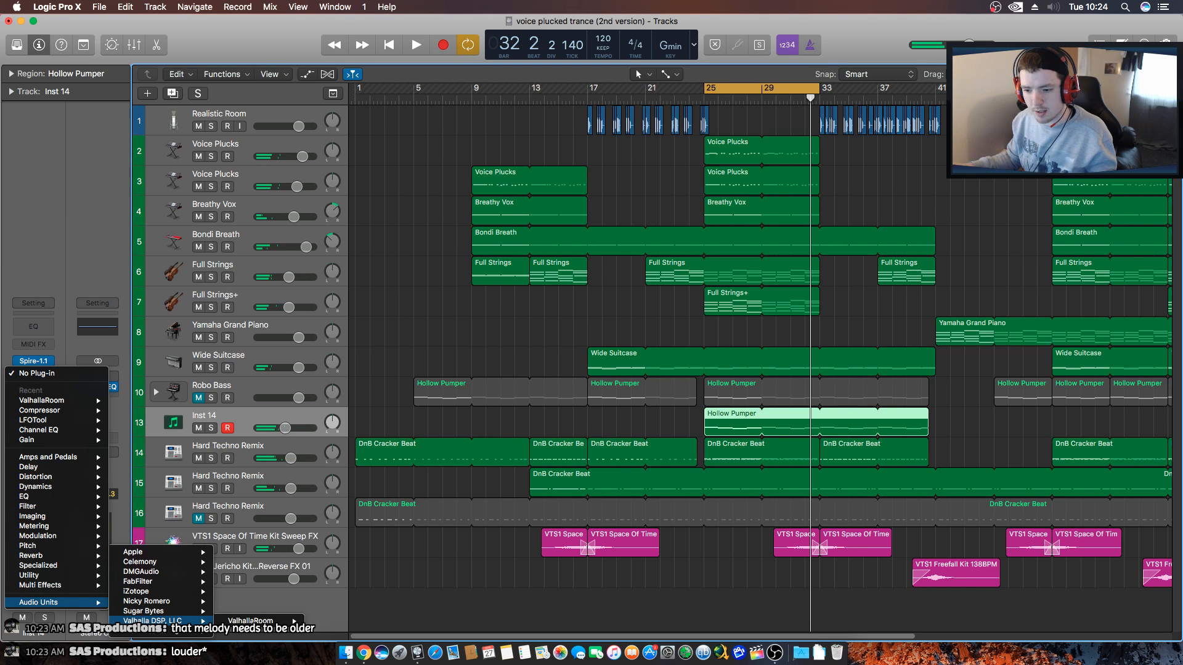
pyautogui.moveTo(161, 631)
pyautogui.moveTo(249, 632)
pyautogui.click(313, 622)
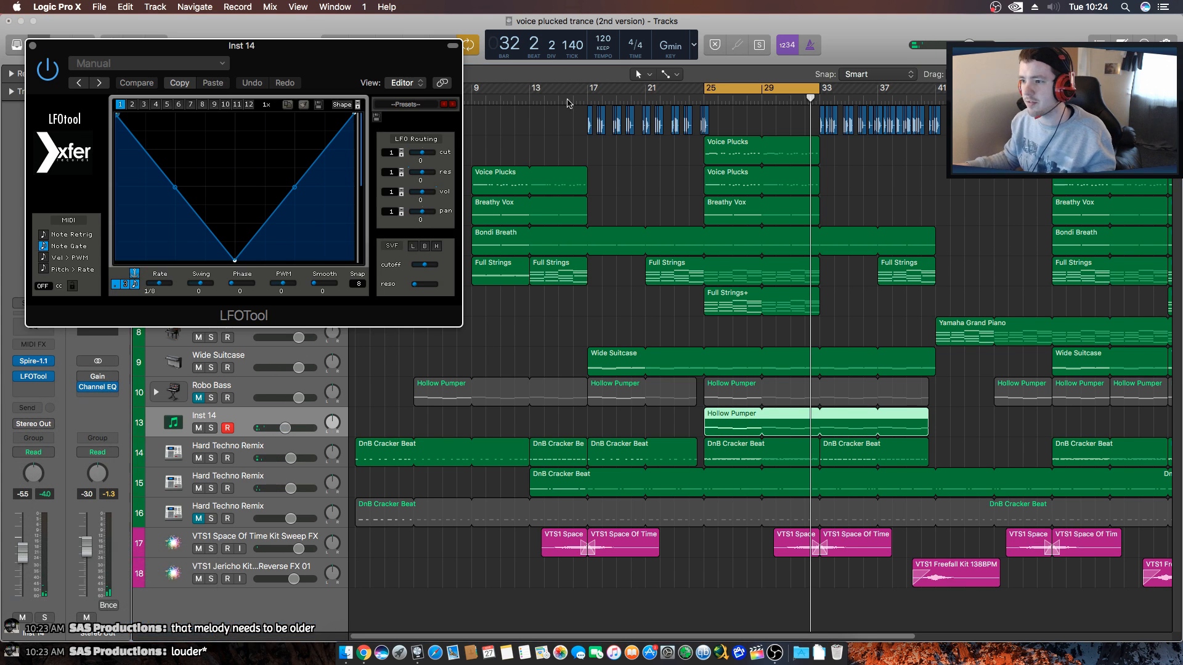
# Audition LFOTool's Sidechain-2 preset, switch to Sidechain-1, and close the plug-in.
pyautogui.click(408, 104)
pyautogui.moveTo(439, 225)
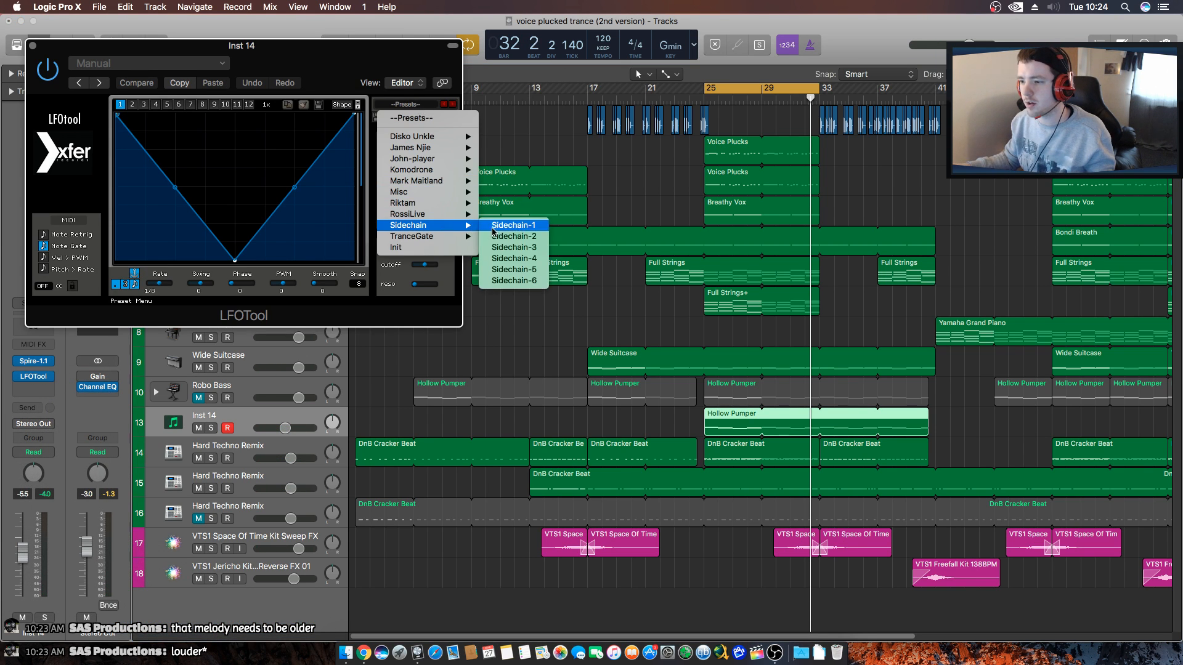
pyautogui.click(503, 236)
pyautogui.press('space')
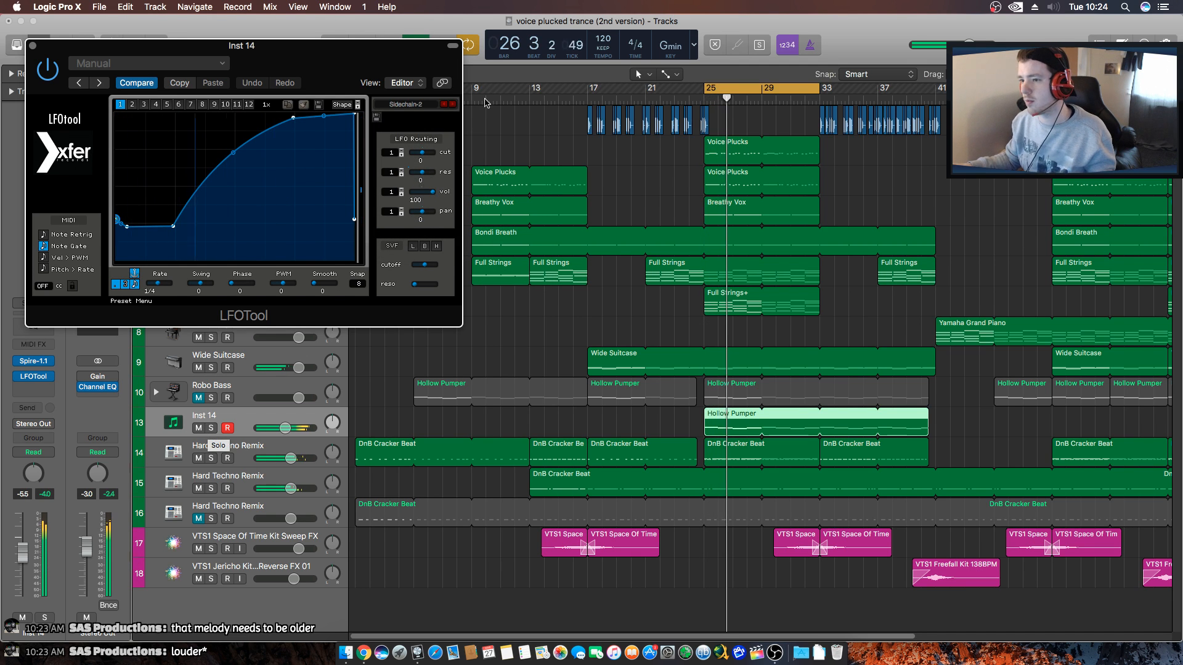
pyautogui.click(444, 104)
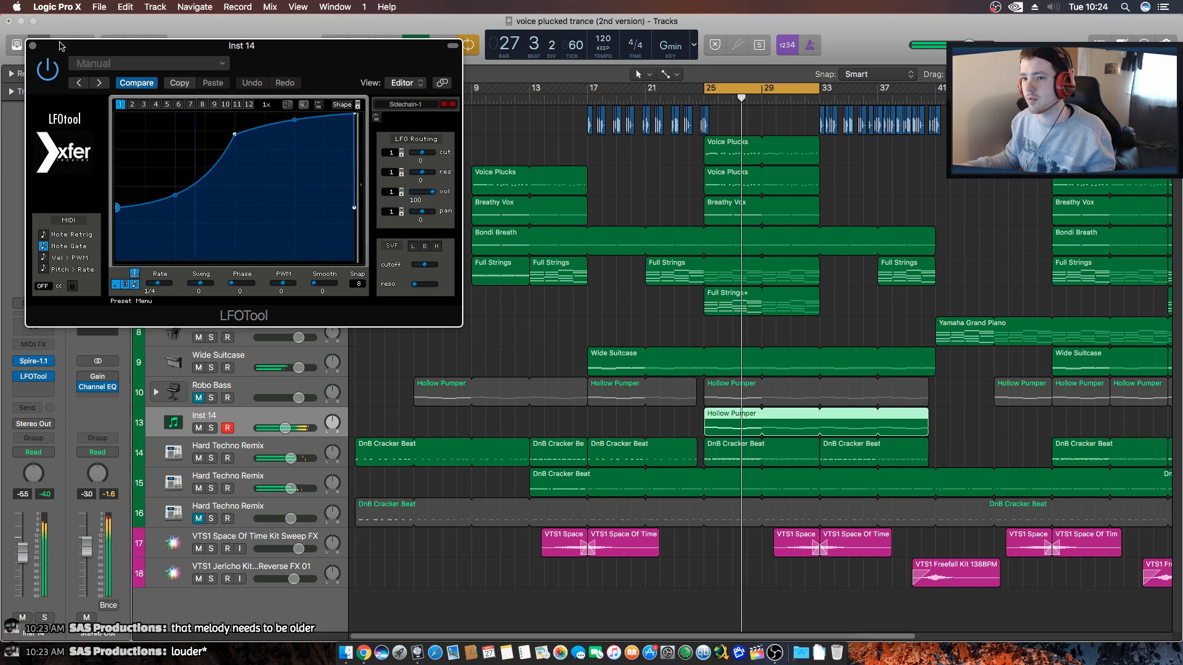
pyautogui.click(32, 46)
pyautogui.press('space')
# Unmute and solo Robo Bass, and audition it from bar 25 with and without Inst 14 soloed.
pyautogui.click(198, 398)
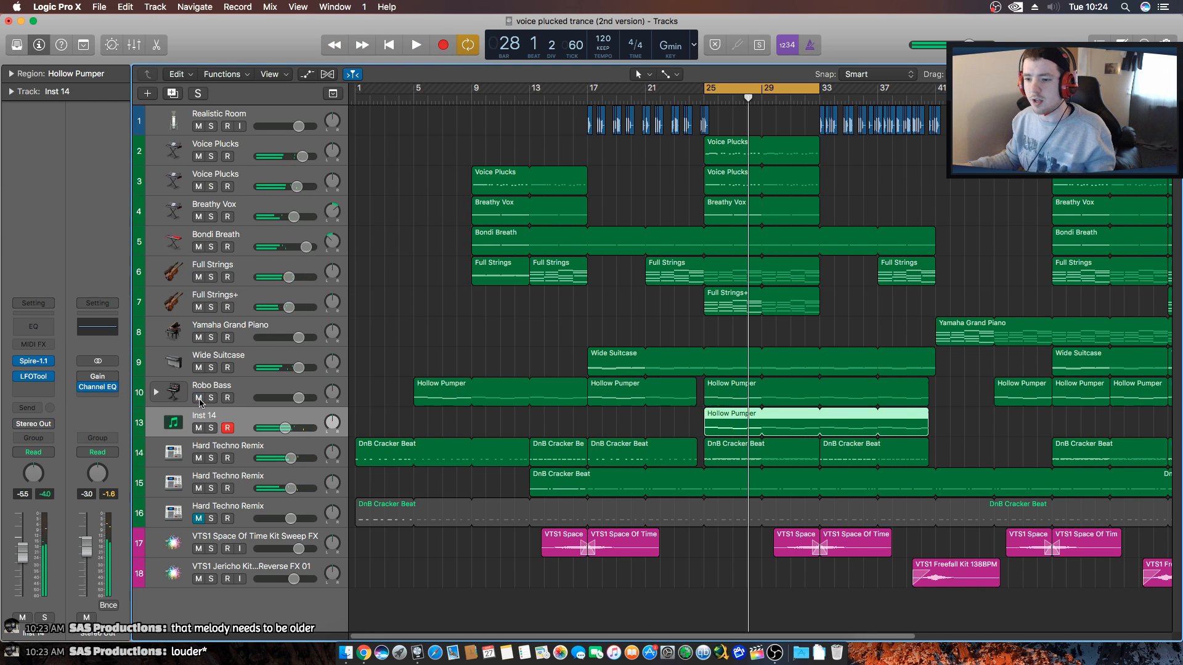
pyautogui.click(219, 392)
pyautogui.click(210, 398)
pyautogui.press('space')
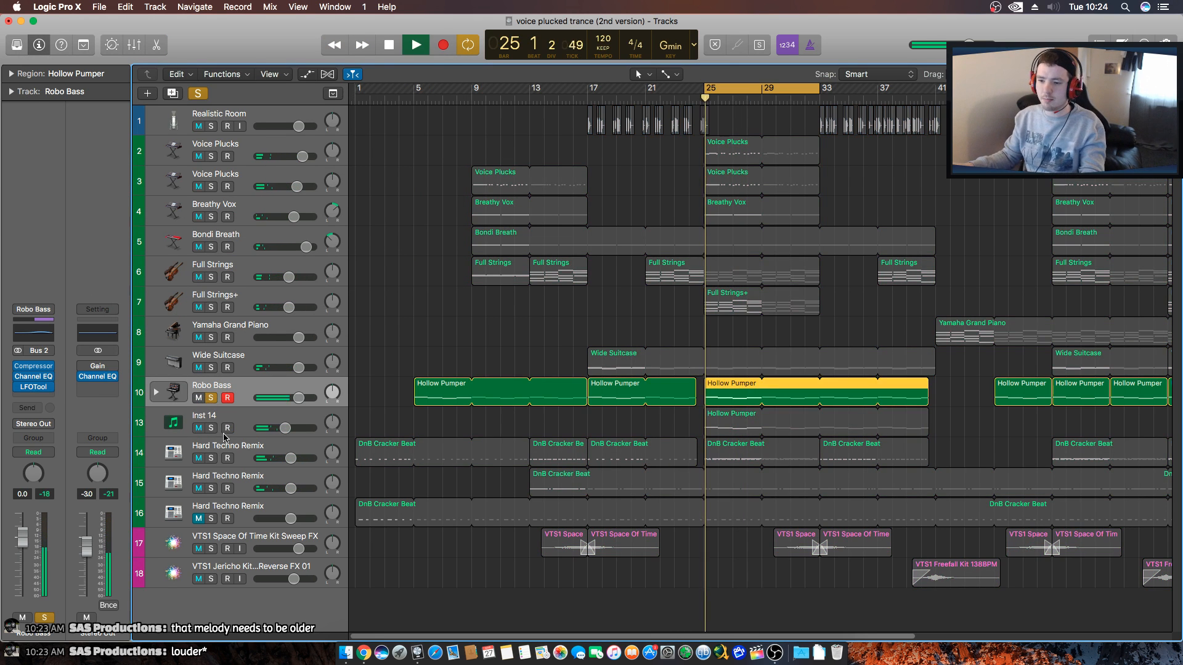
pyautogui.click(211, 428)
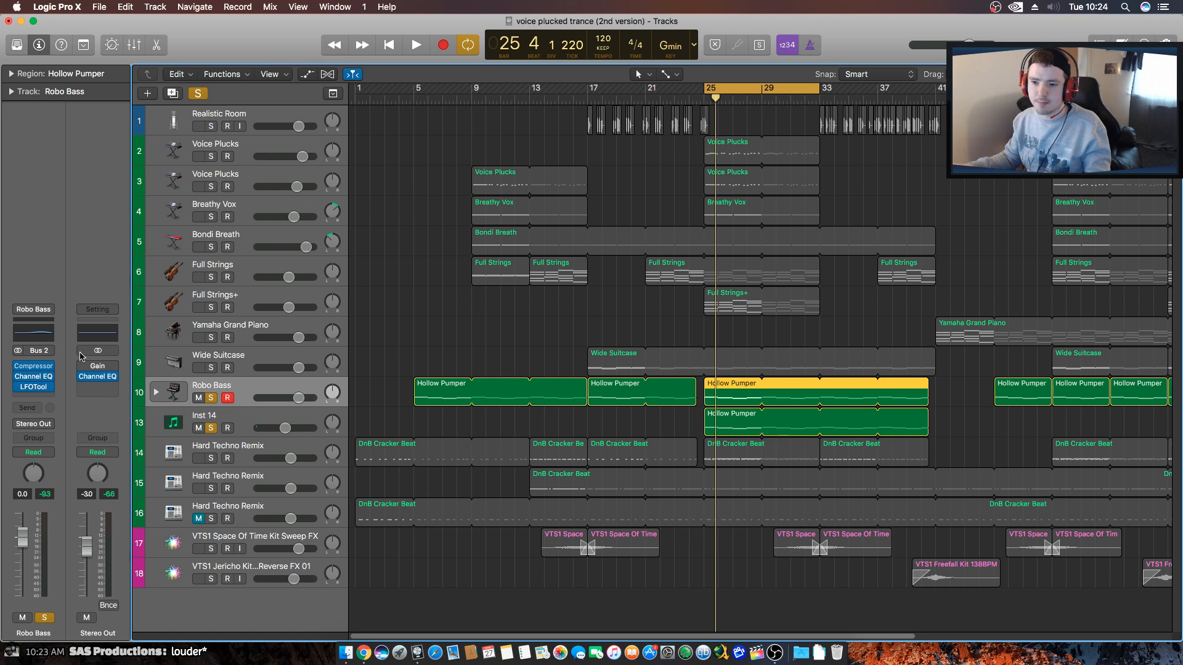
pyautogui.click(212, 428)
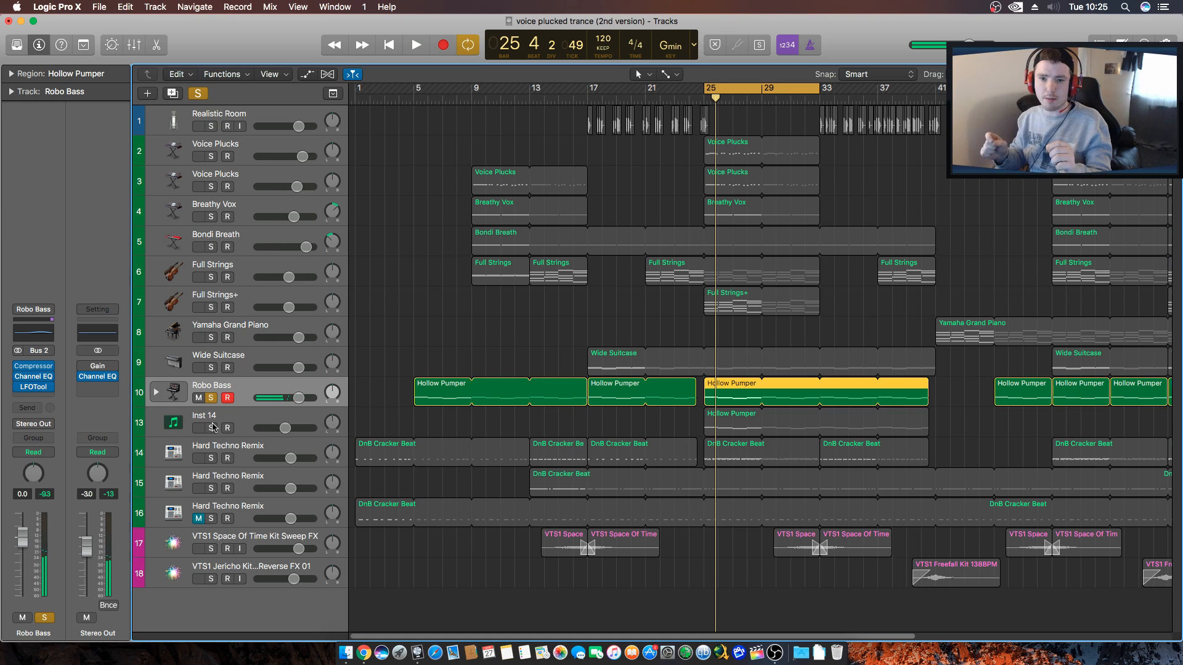
pyautogui.press('space')
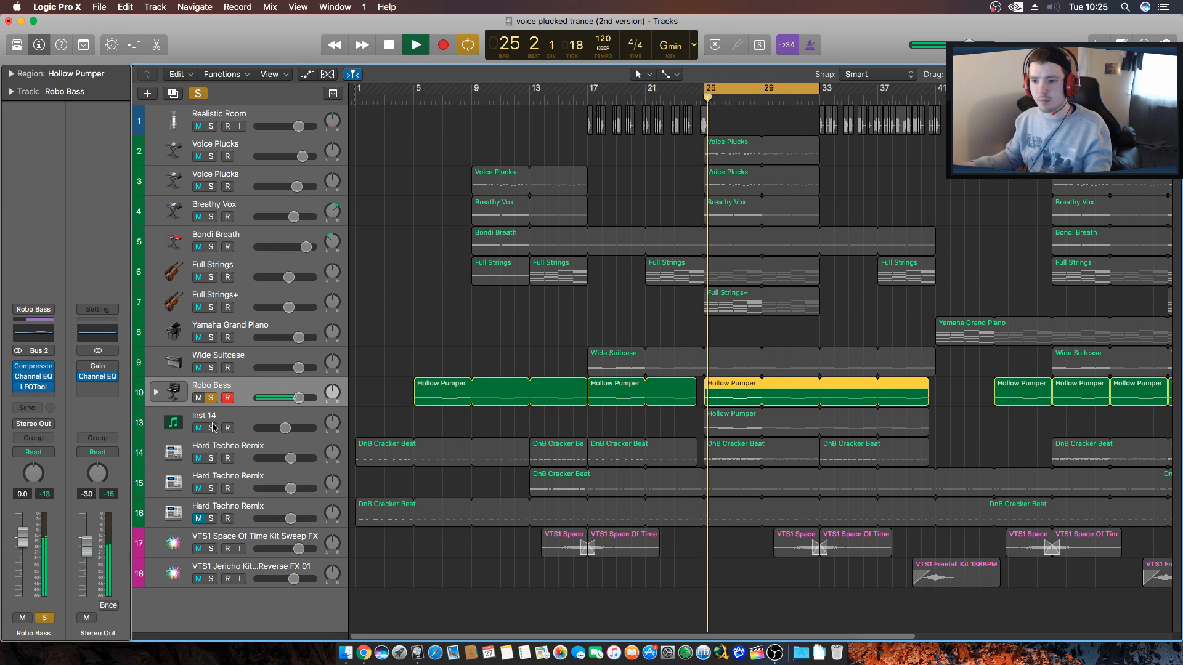
pyautogui.press('space')
pyautogui.press('space')
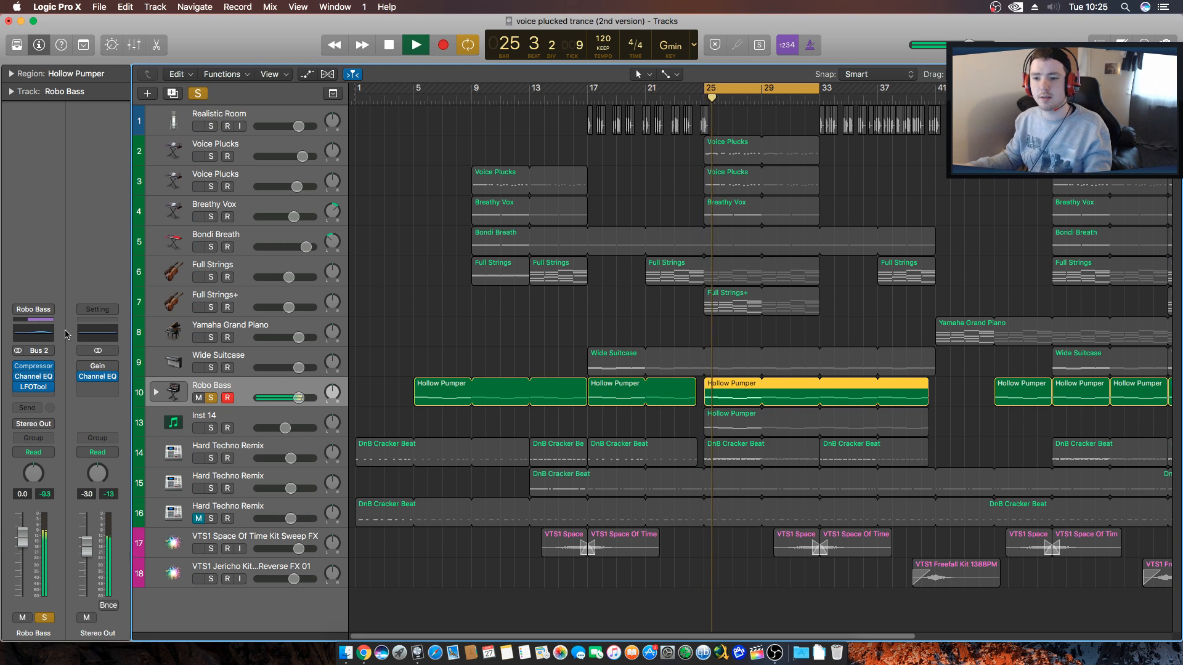
# Set the low shelf in Robo Bass's Channel EQ to 81 Hz, -21.0 dB and close the EQ.
pyautogui.click(33, 333)
pyautogui.moveTo(708, 290); pyautogui.dragTo(653, 356)
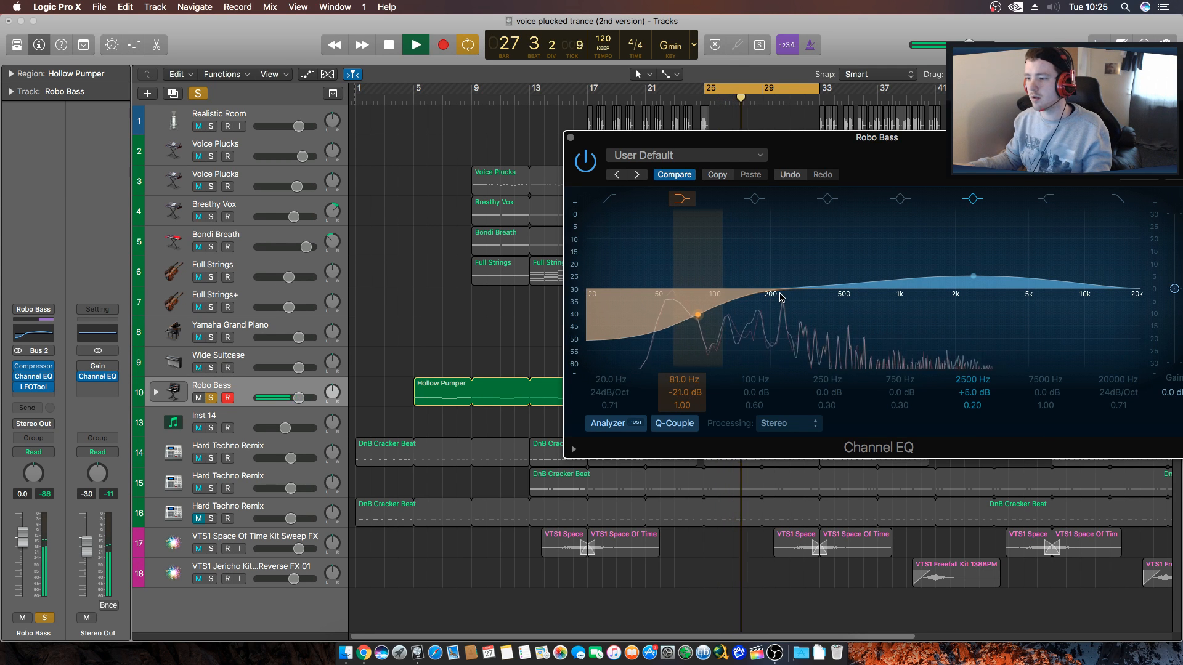
pyautogui.click(571, 139)
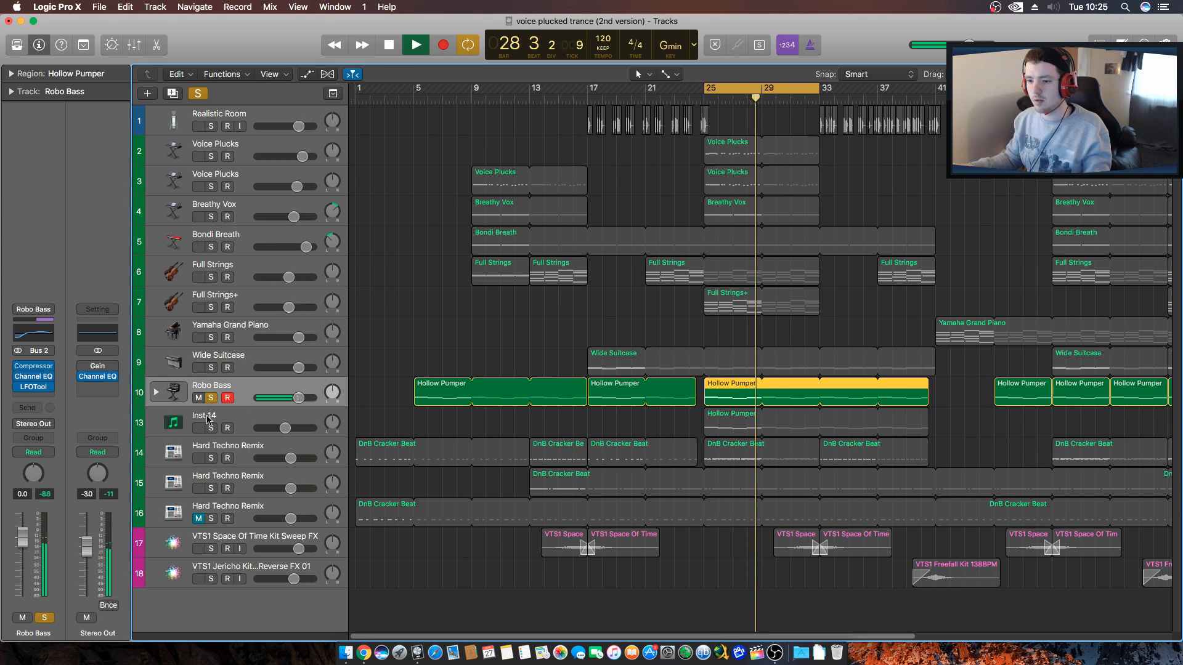
# Solo Inst 14 in place of Robo Bass and add a Channel EQ with a 27.5 Hz low cut and a 1900 Hz high cut.
pyautogui.click(211, 427)
pyautogui.click(212, 398)
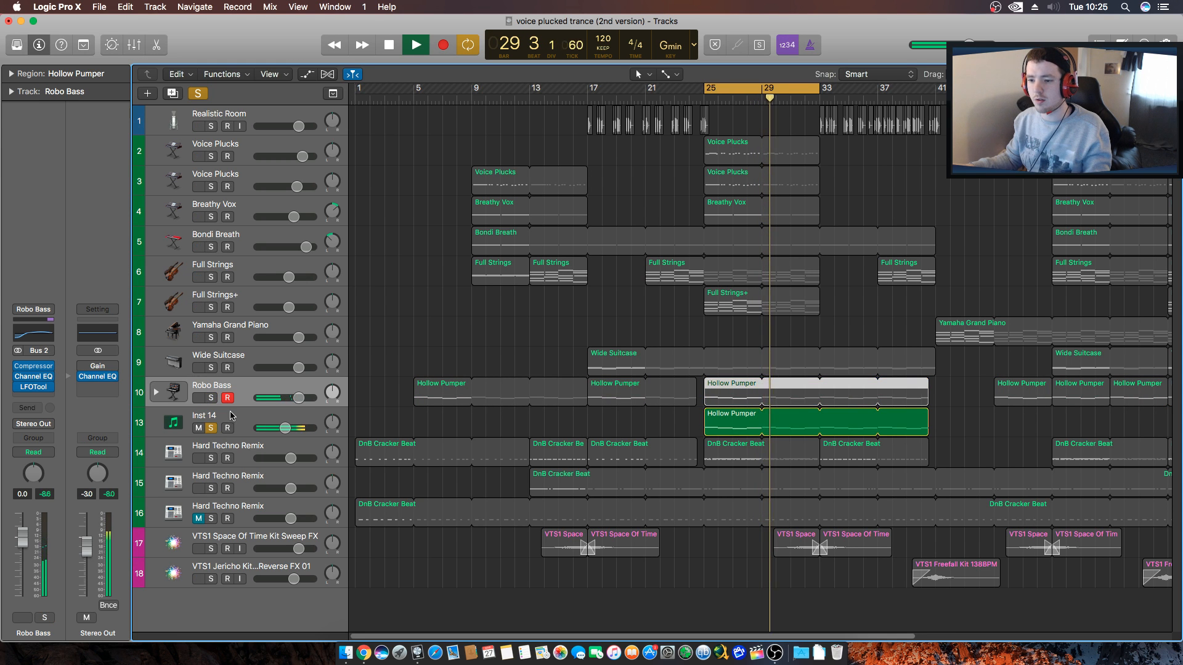
pyautogui.click(230, 411)
pyautogui.click(35, 328)
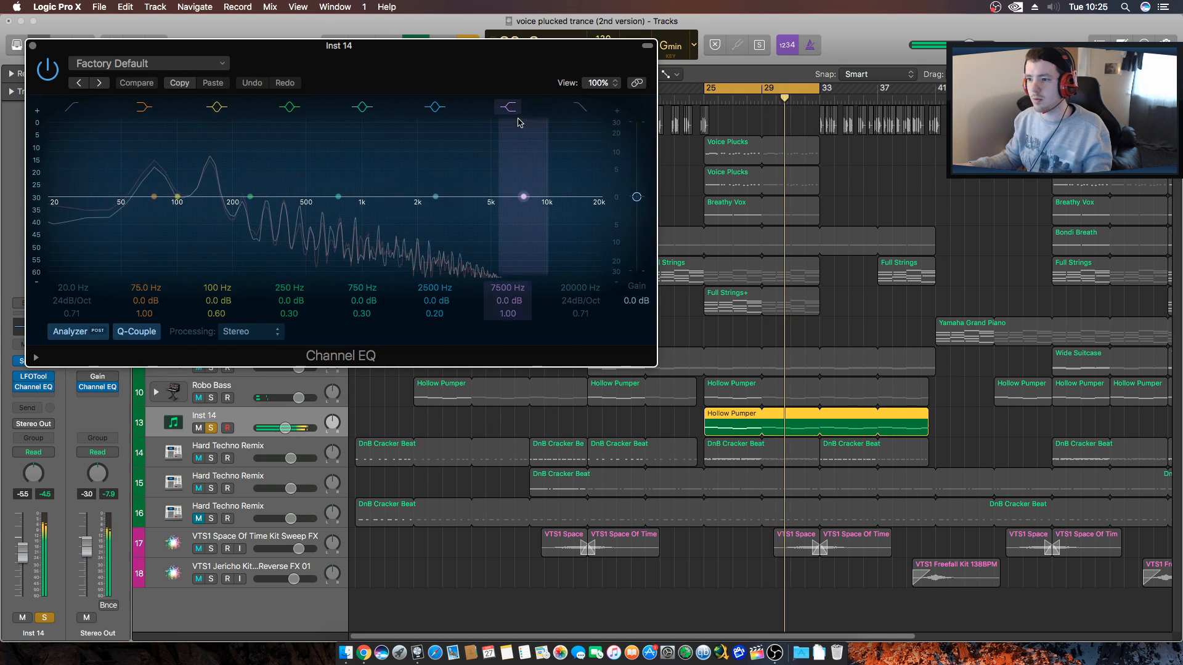
pyautogui.moveTo(601, 197); pyautogui.dragTo(369, 216)
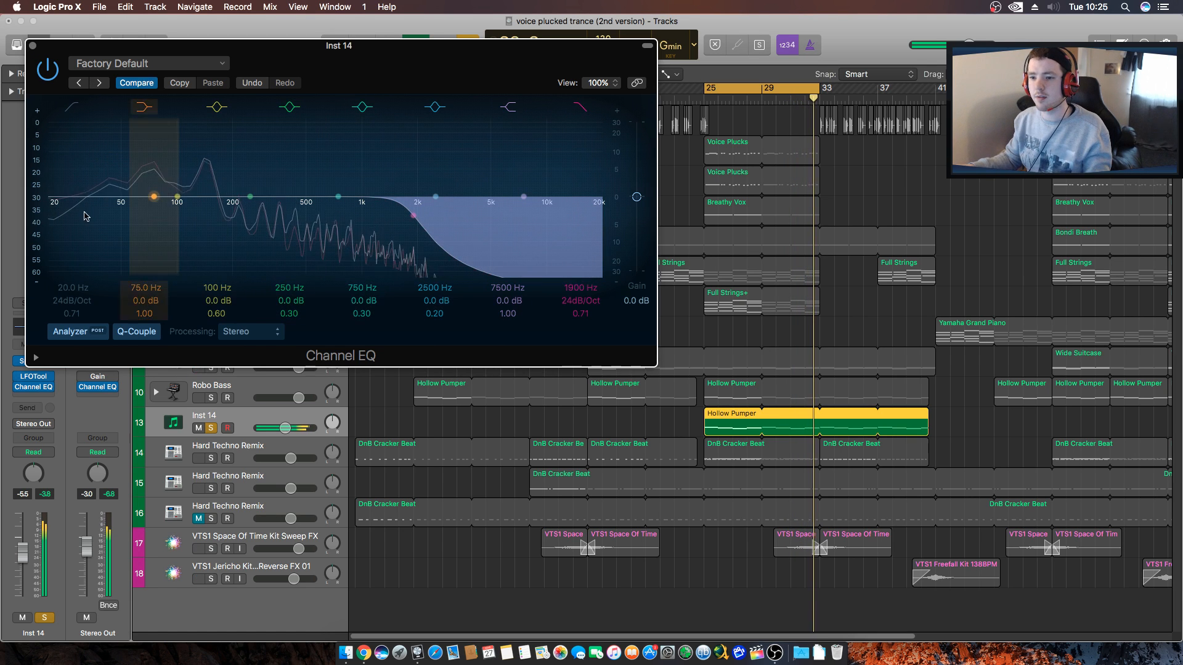
pyautogui.moveTo(85, 215); pyautogui.dragTo(99, 213)
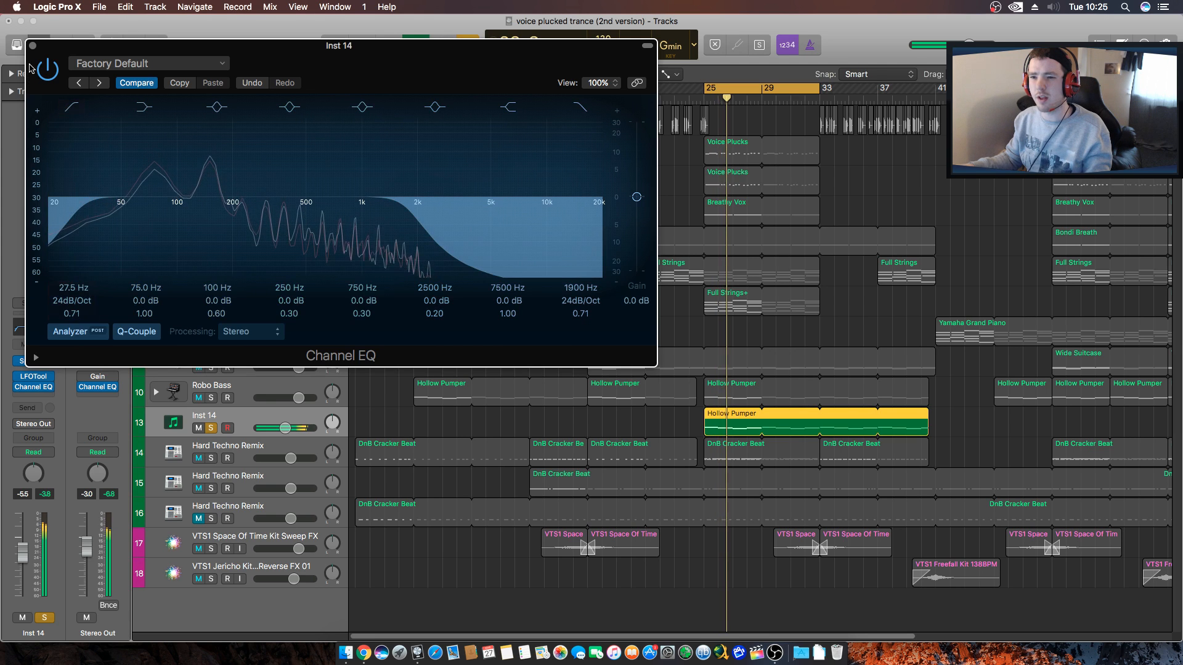
pyautogui.click(33, 46)
# Solo Robo Bass and both Voice Plucks tracks alongside Inst 14, then raise track 2 to +3.0 dB and track 3 slightly.
pyautogui.click(210, 398)
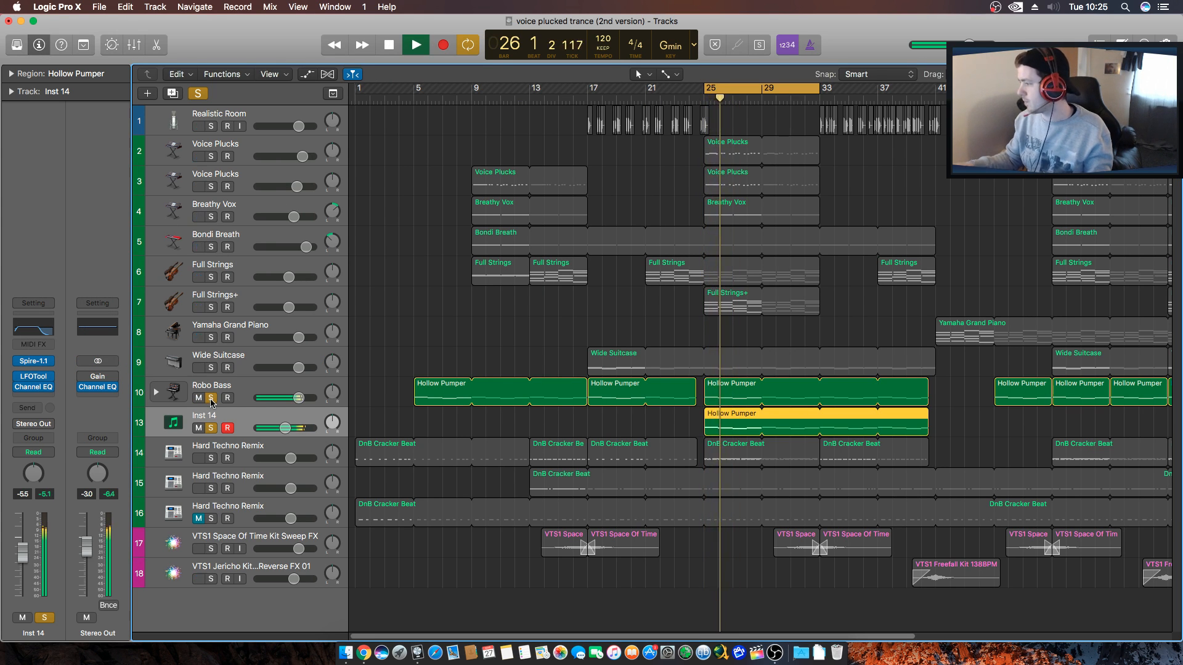
pyautogui.press('space')
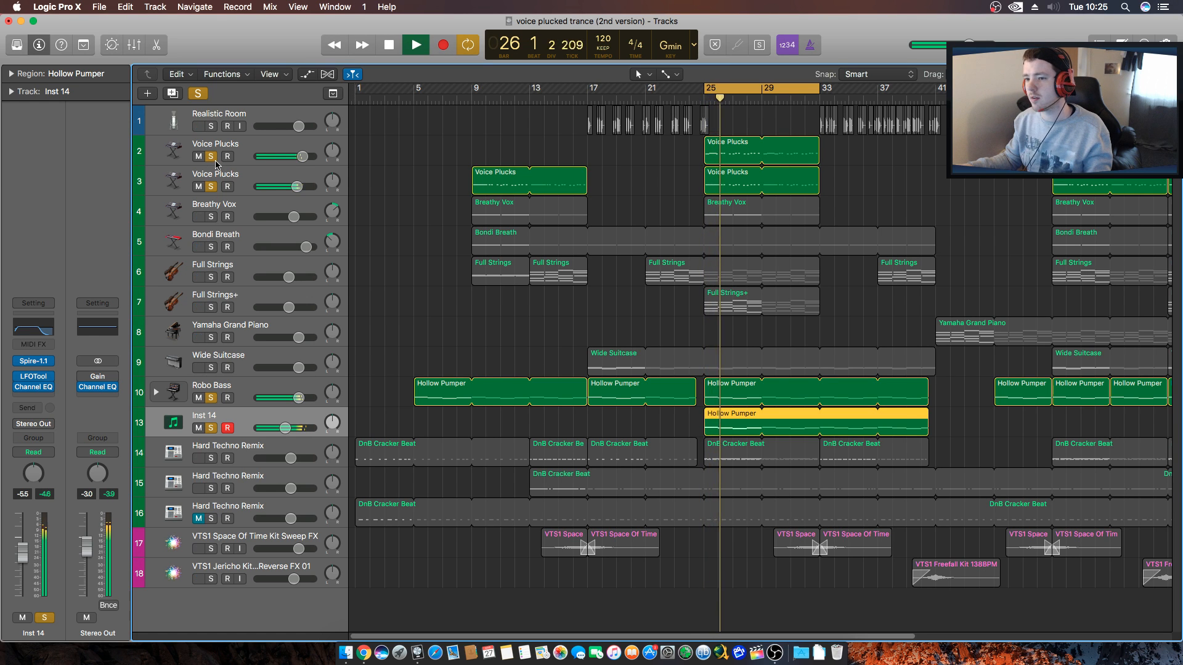
pyautogui.click(237, 147)
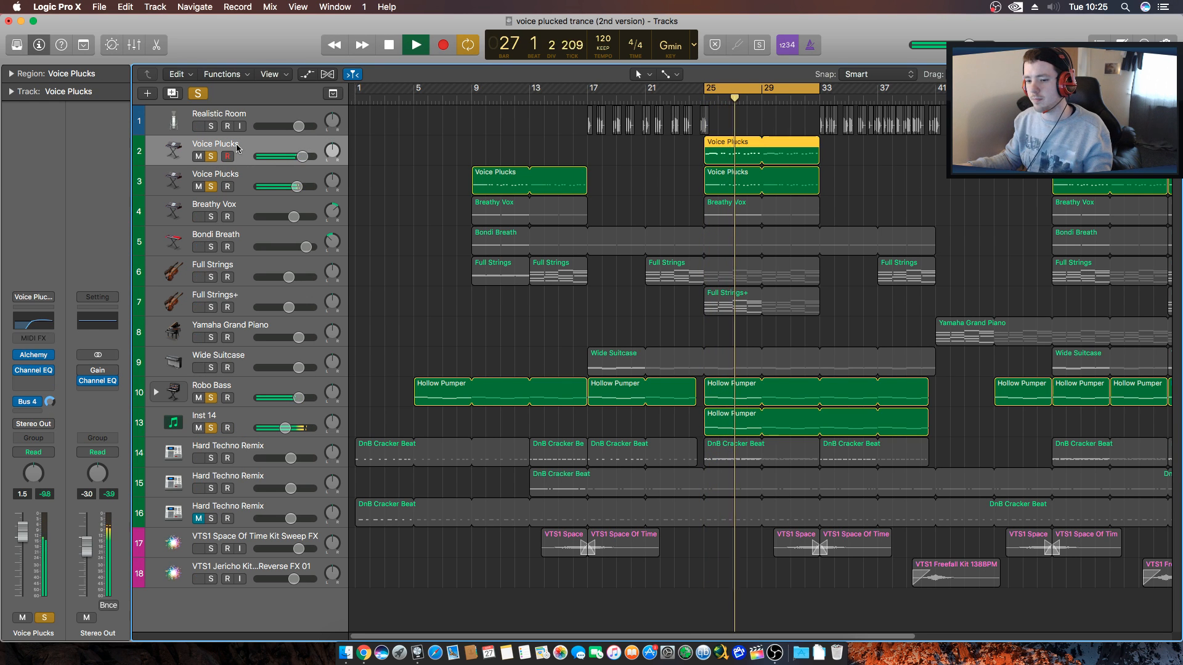
pyautogui.click(252, 189)
pyautogui.moveTo(303, 156); pyautogui.dragTo(299, 187)
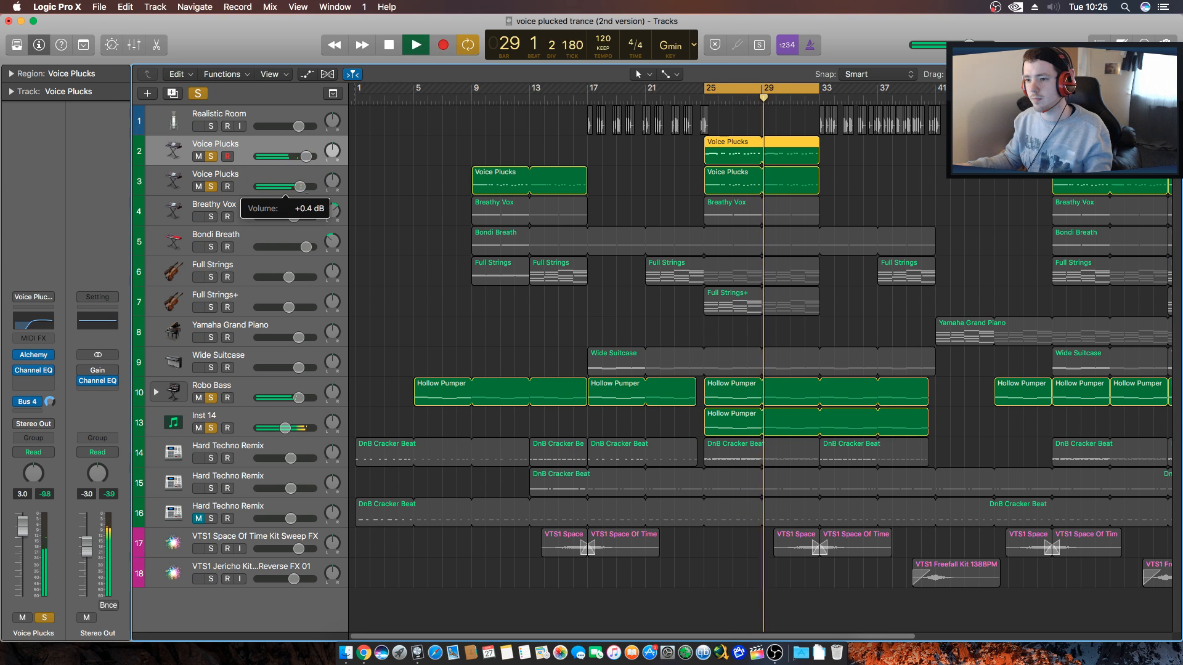
# Clear the solos on the Voice Plucks and bass tracks and audition the full mix from bar 25.
pyautogui.press('space')
pyautogui.press('space')
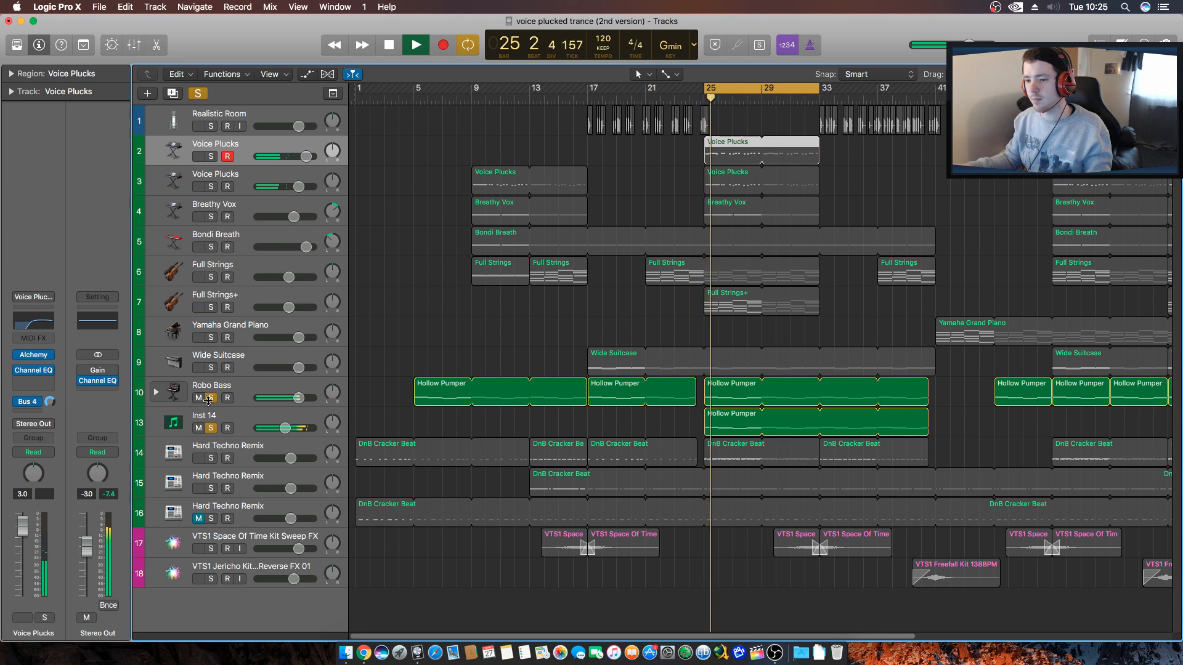
pyautogui.click(212, 429)
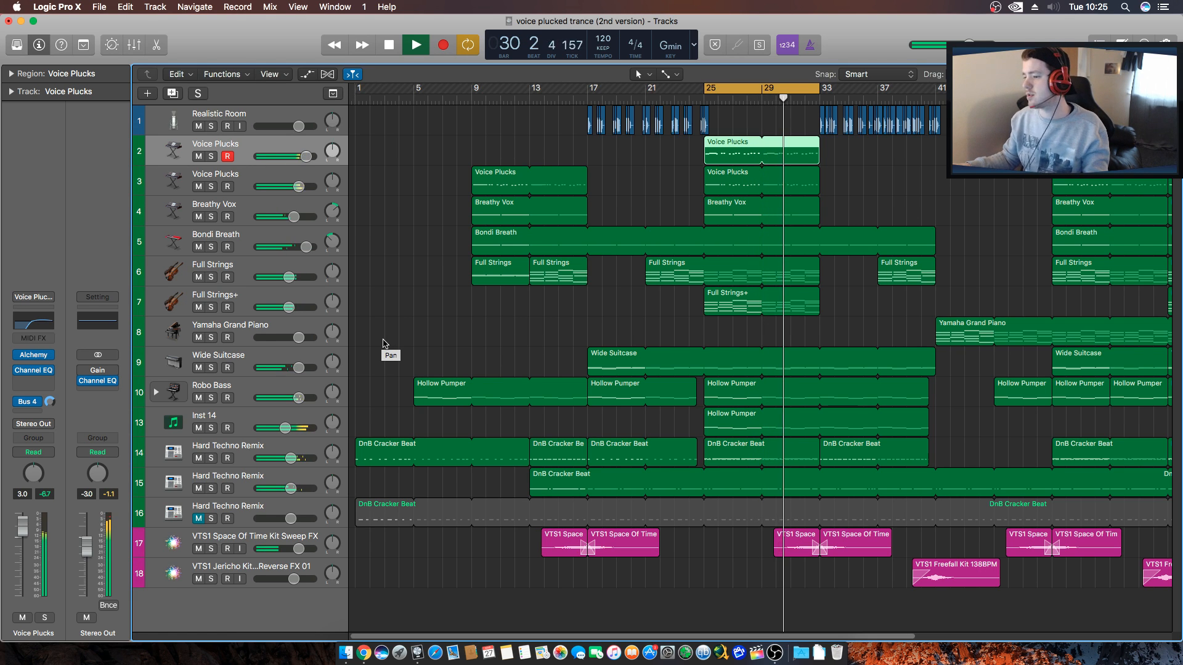
# Import the Drop Noise 3 sample from Finder onto a new track at bar 25 and set its volume to -15.2 dB.
pyautogui.press('space')
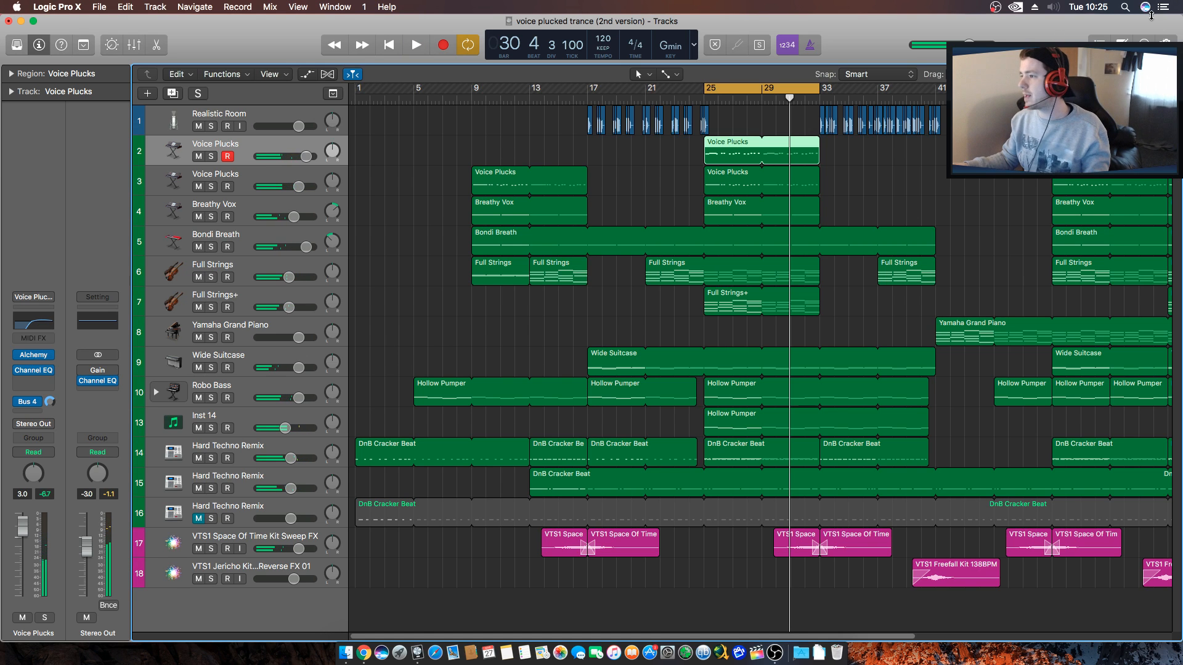
pyautogui.click(345, 644)
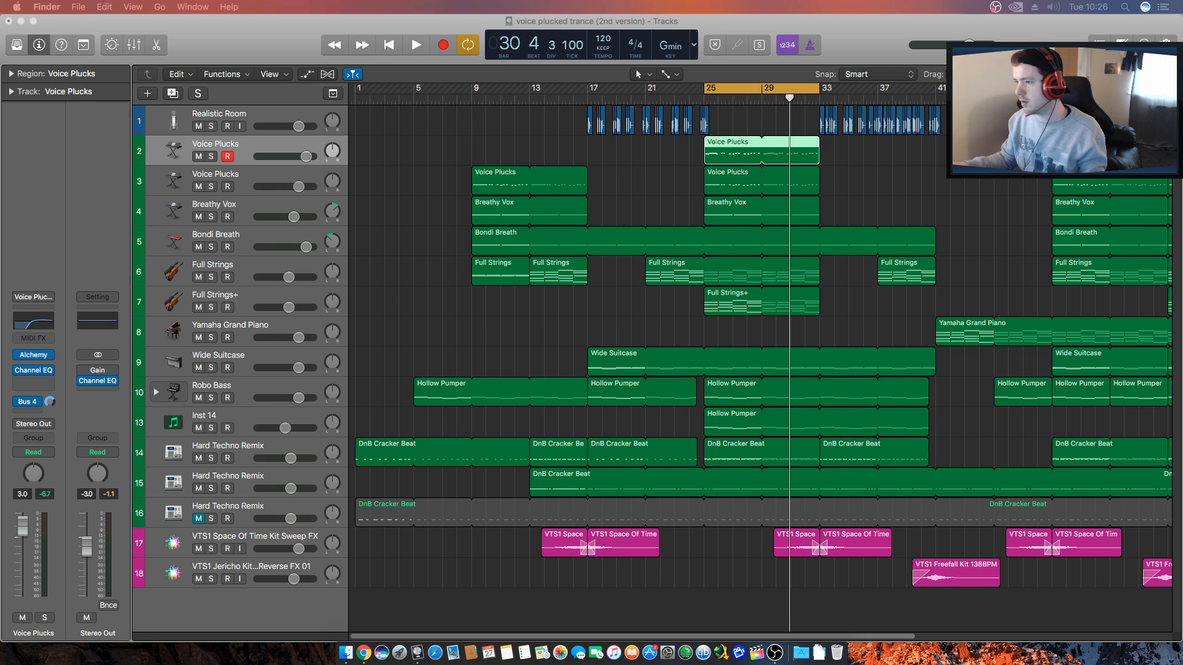
pyautogui.moveTo(607, 541); pyautogui.dragTo(709, 593)
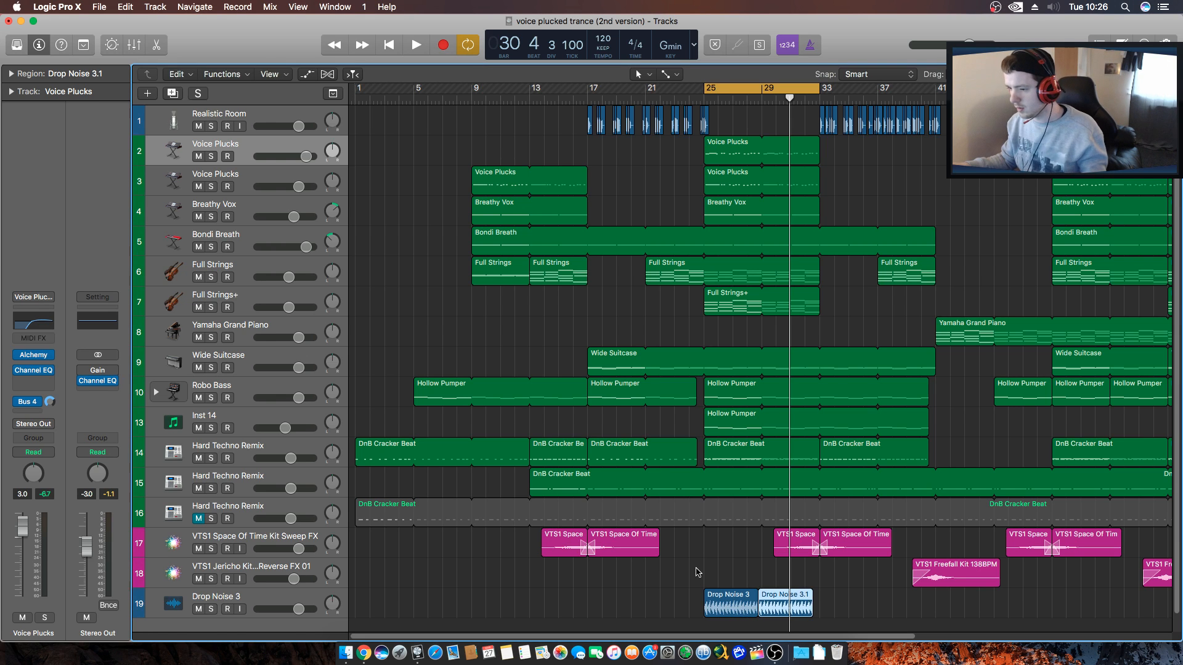
pyautogui.press('space')
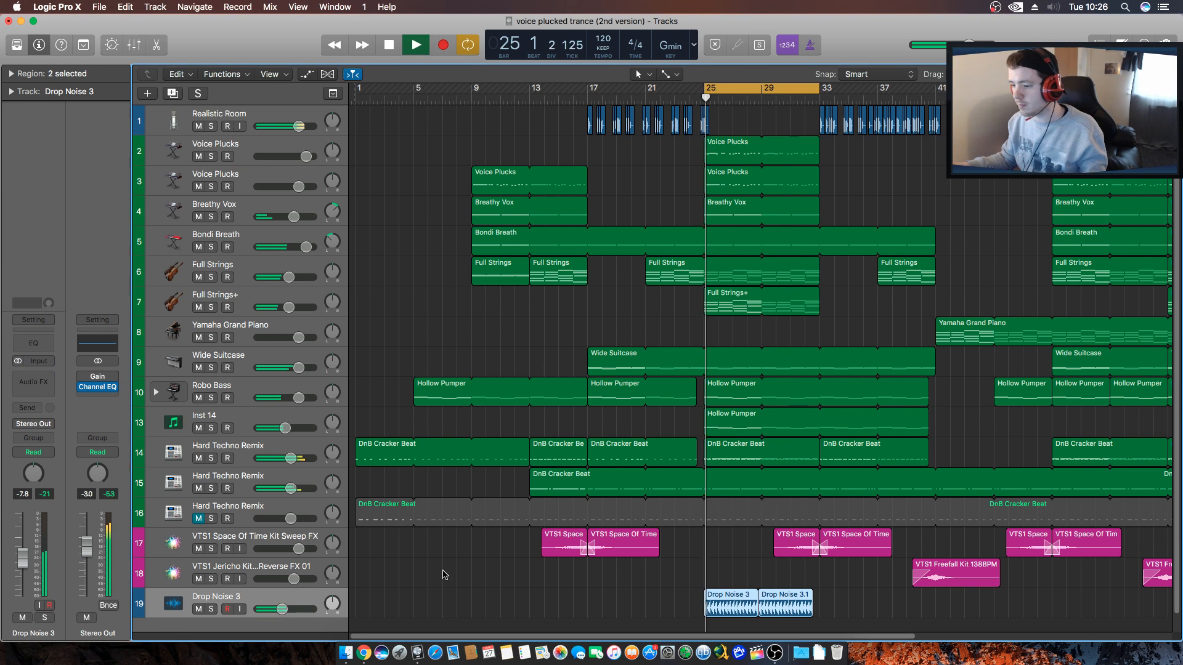
pyautogui.moveTo(282, 610); pyautogui.dragTo(269, 610)
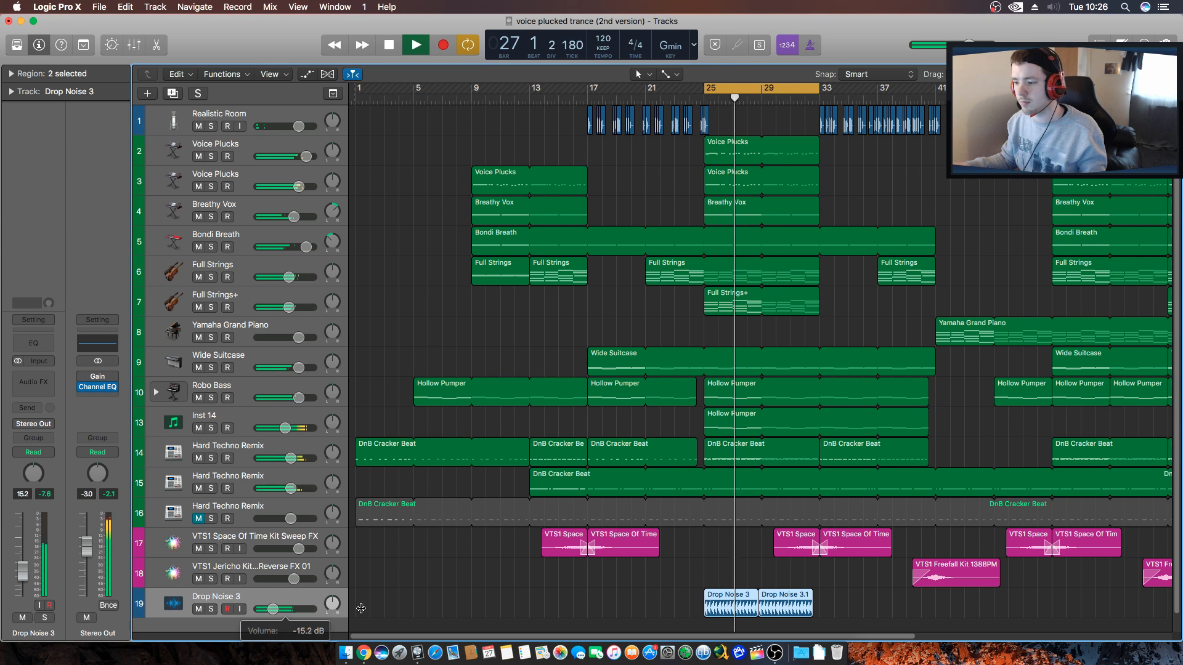
pyautogui.press('space')
# Delete the second Drop Noise 3 region and extend the first one so it ends at bar 29.
pyautogui.click(804, 607)
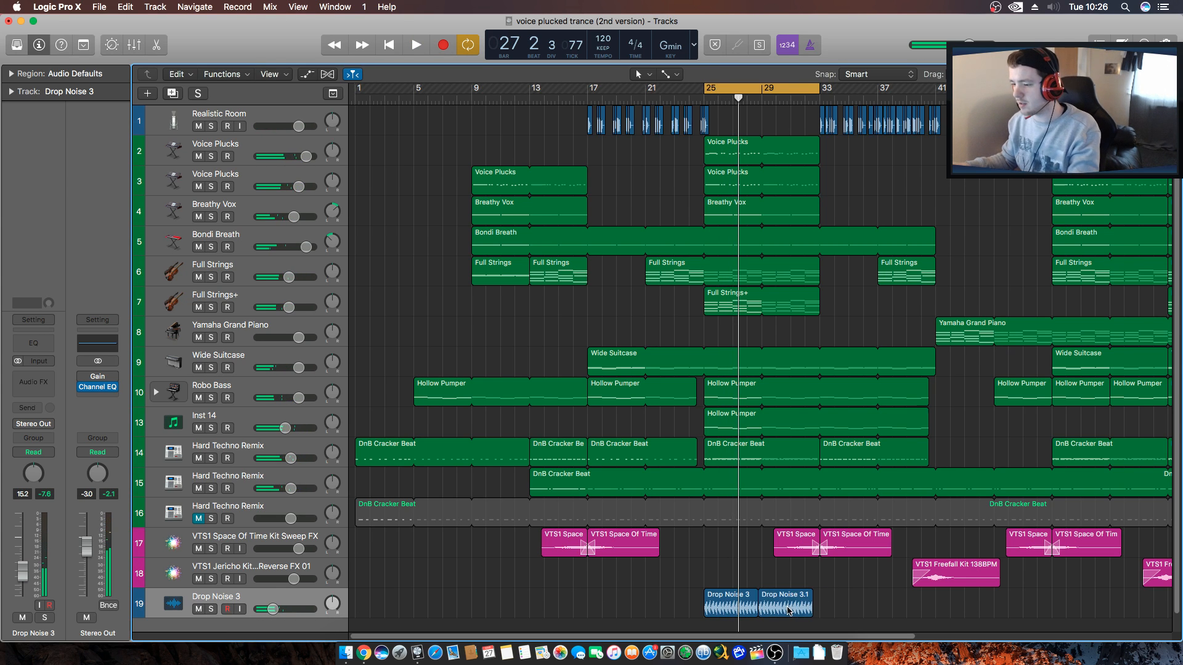
pyautogui.press('Delete')
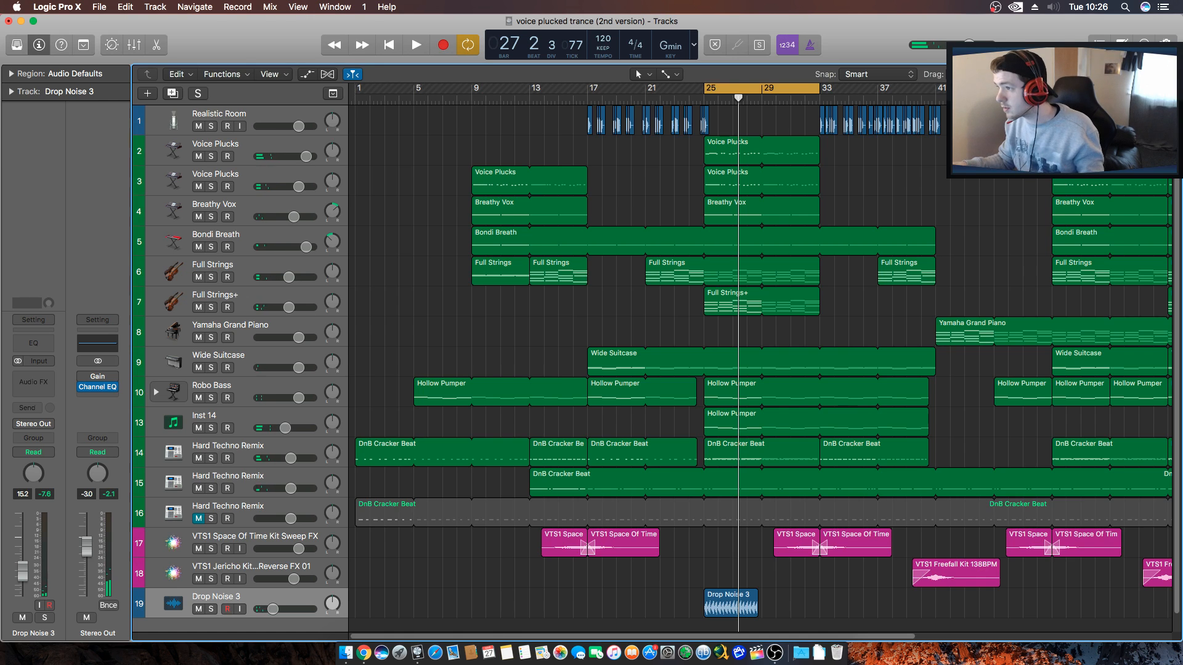
pyautogui.press('super+Right')
pyautogui.press('super+Right')
pyautogui.press('super+Right')
pyautogui.press('super+Right')
pyautogui.press('super+Right')
pyautogui.press('super+Right')
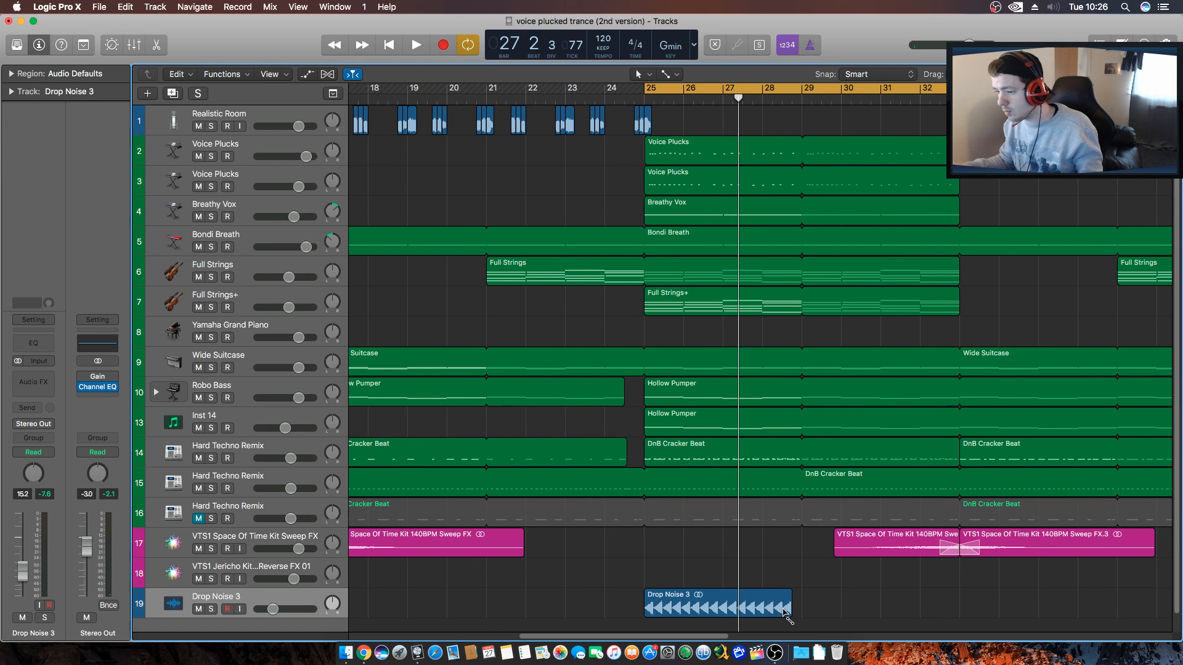
pyautogui.click(790, 609)
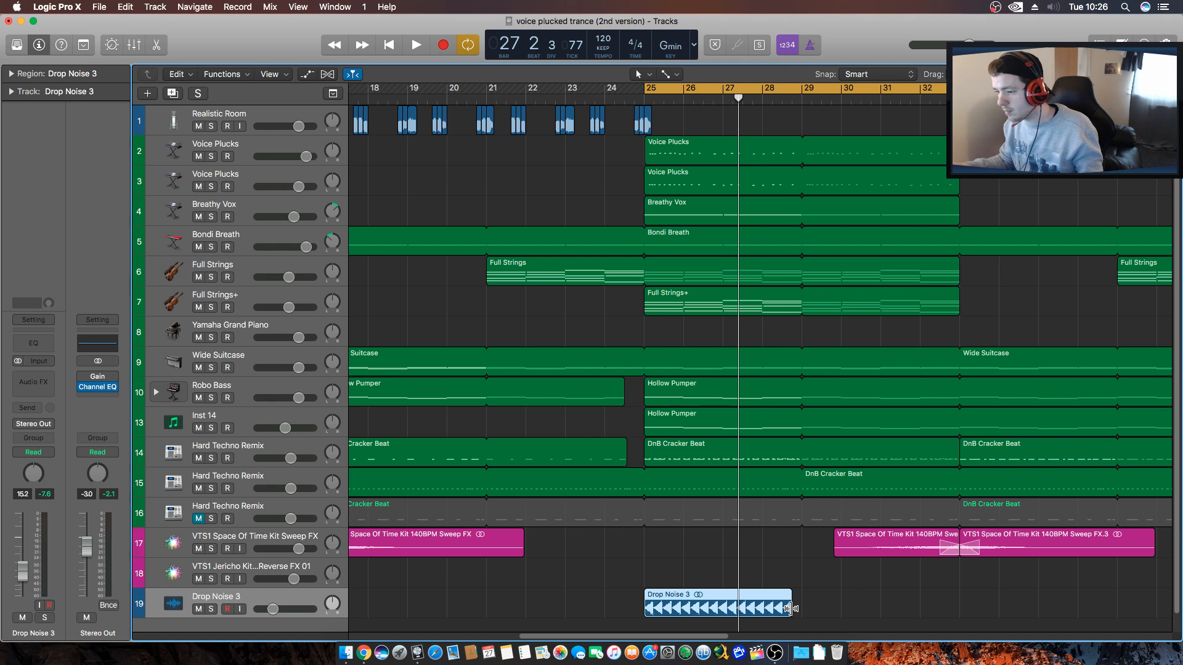
pyautogui.moveTo(798, 610); pyautogui.dragTo(802, 611)
# Repeat the extended Drop Noise region up to bar 33 and set the track's volume to -15.8 dB while auditioning the cycle.
pyautogui.press('super+r')
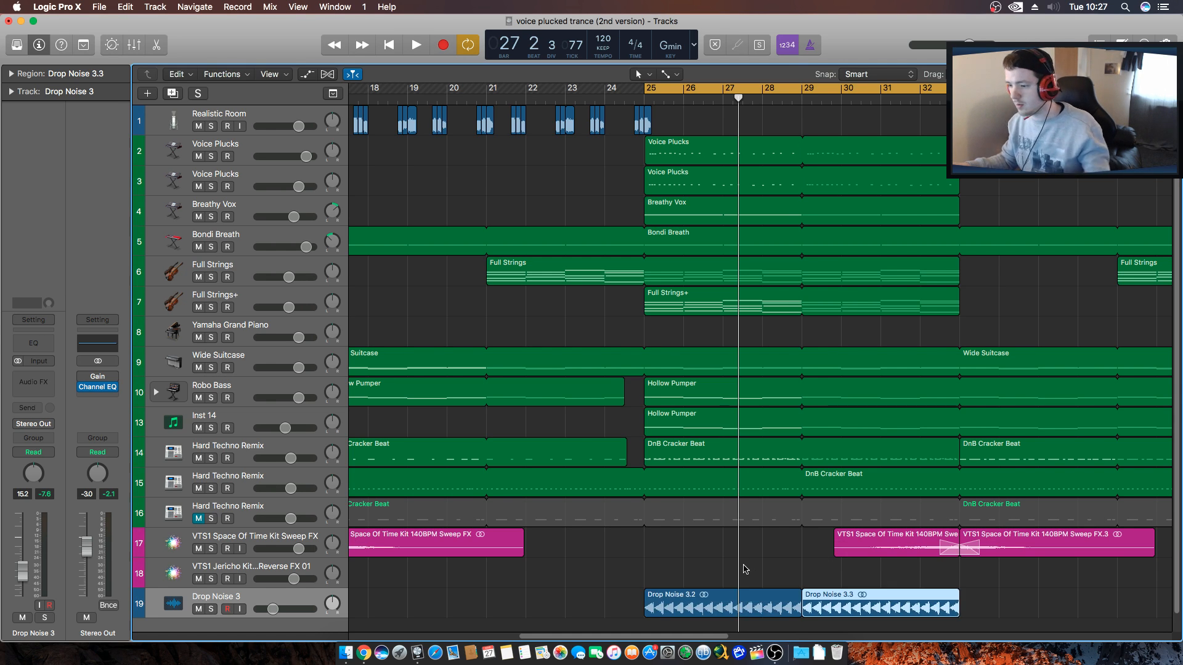
pyautogui.press('space')
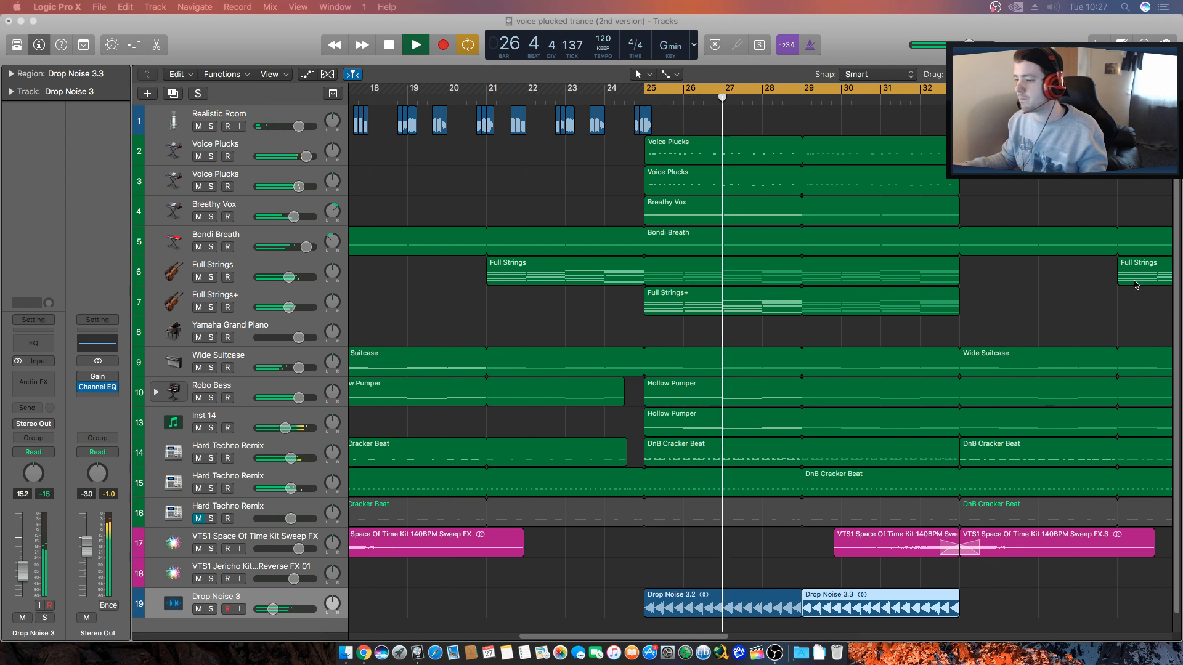
pyautogui.moveTo(1143, 74); pyautogui.dragTo(1140, 75)
pyautogui.press('space')
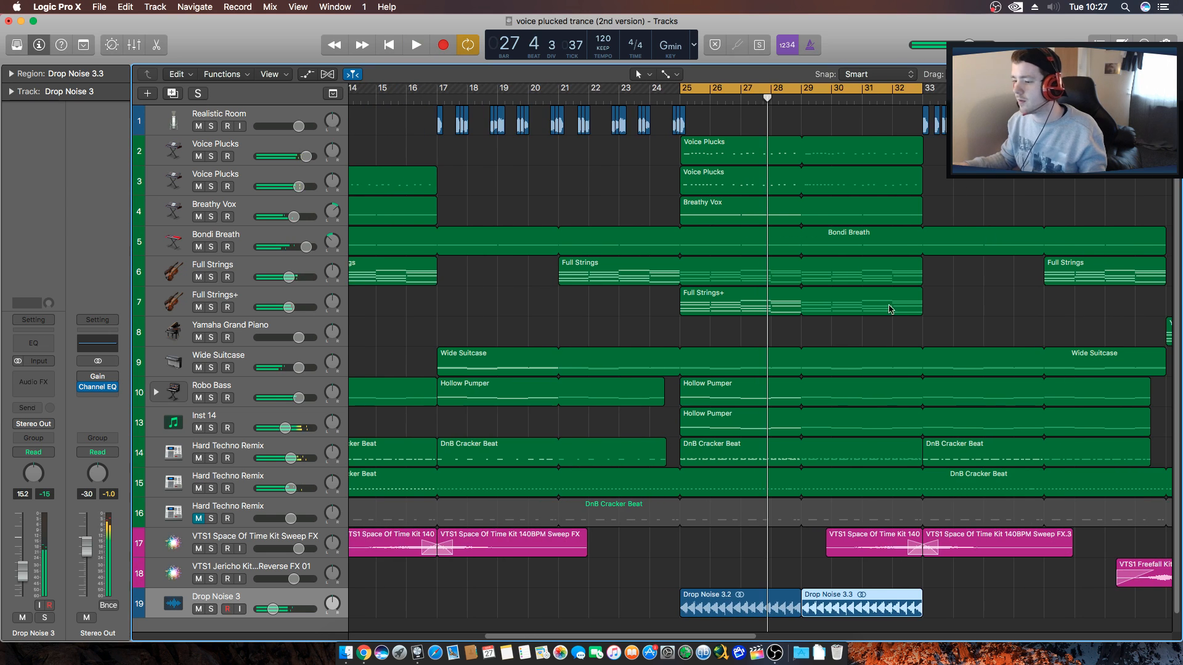
pyautogui.press('space')
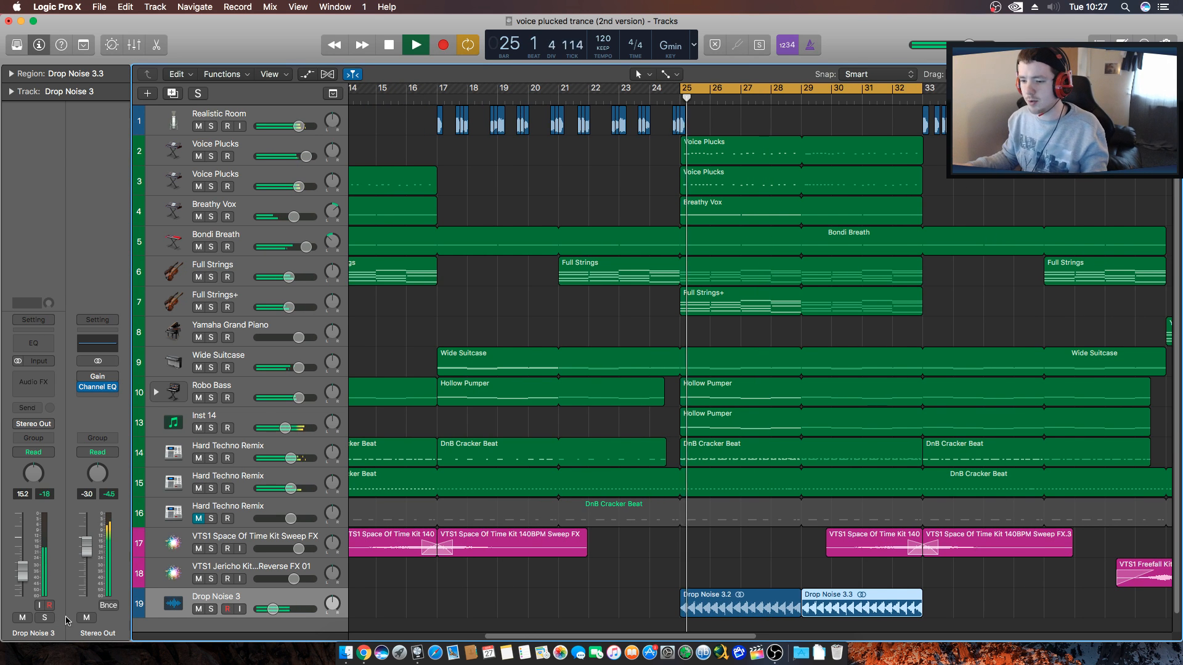
pyautogui.click(276, 615)
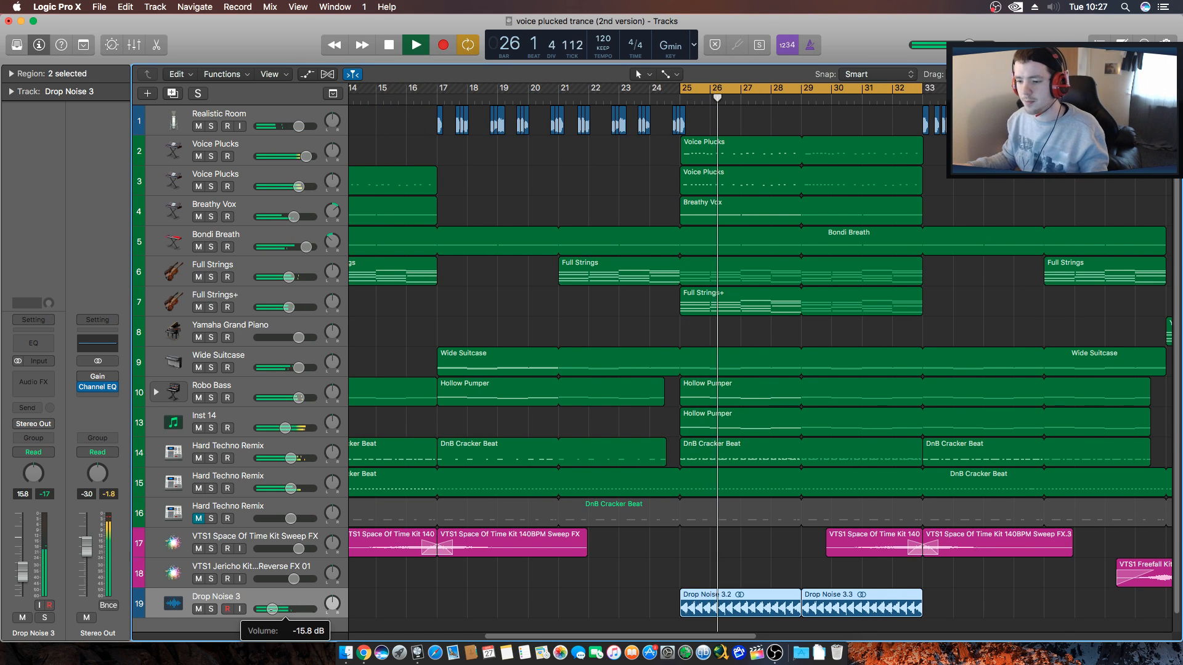
pyautogui.click(445, 582)
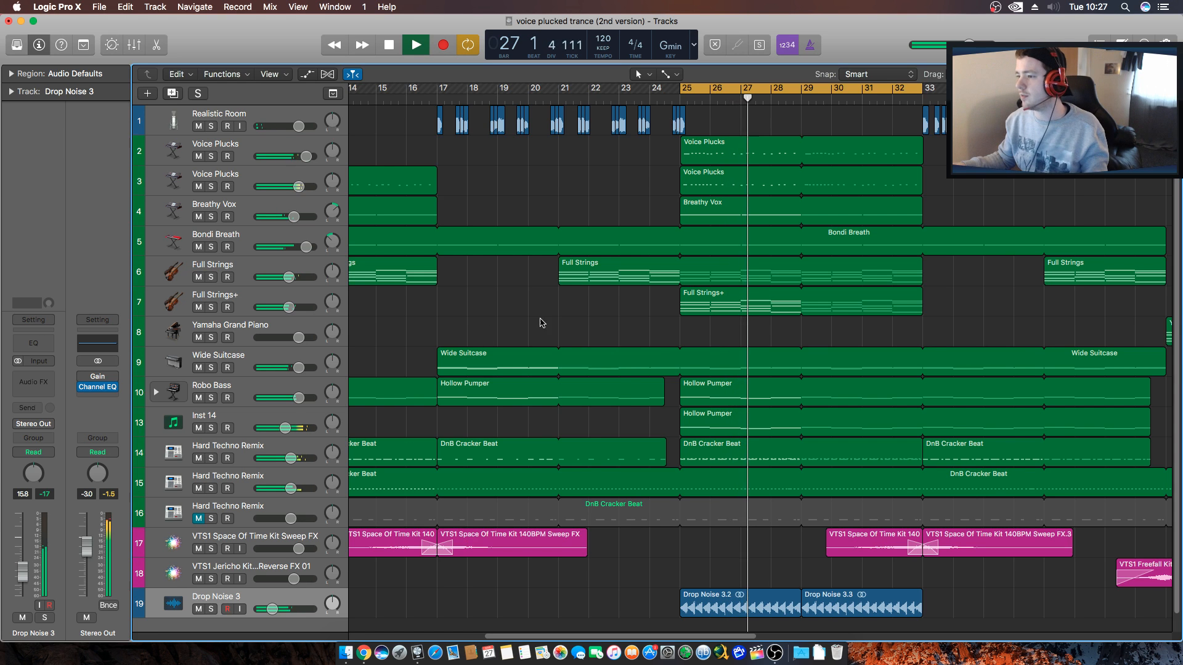
# Turn off the cycle and audition the transition into the drop from bar 23.
pyautogui.moveTo(1141, 74); pyautogui.dragTo(1135, 74)
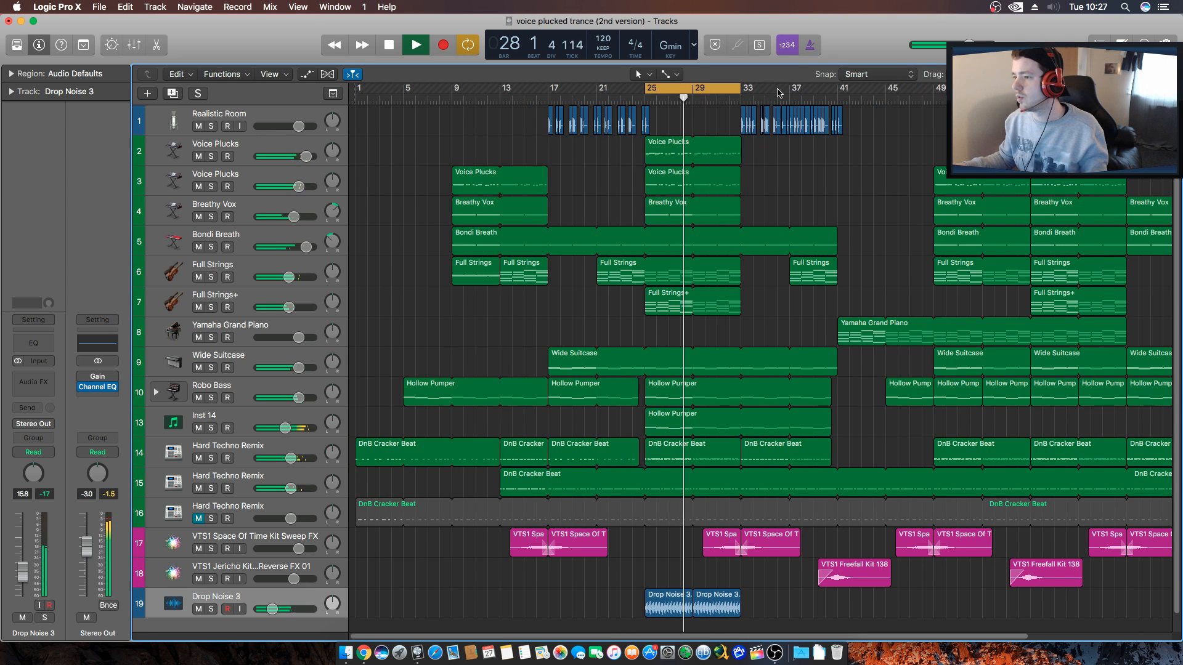
pyautogui.click(721, 90)
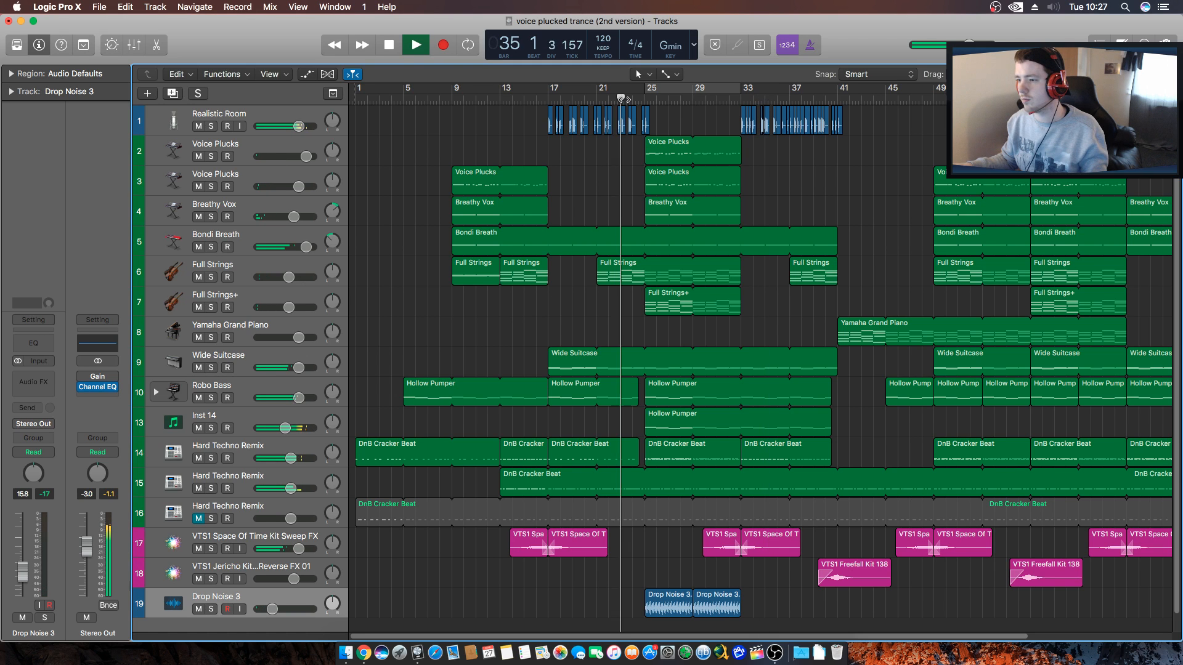
pyautogui.click(624, 98)
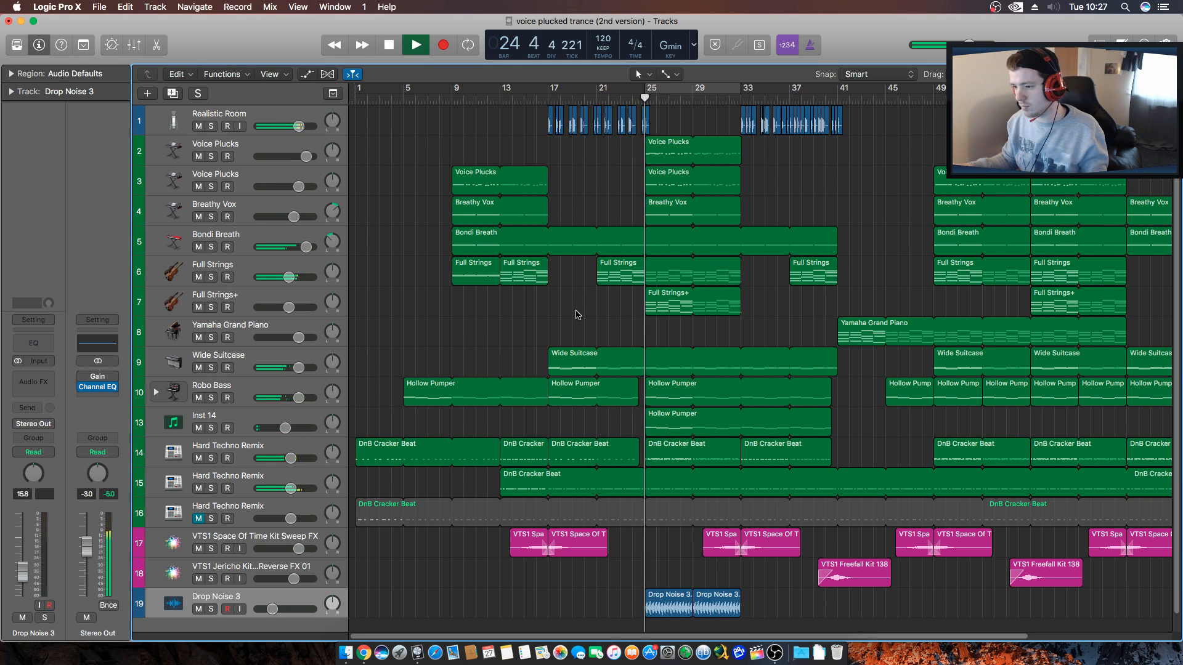
pyautogui.press('space')
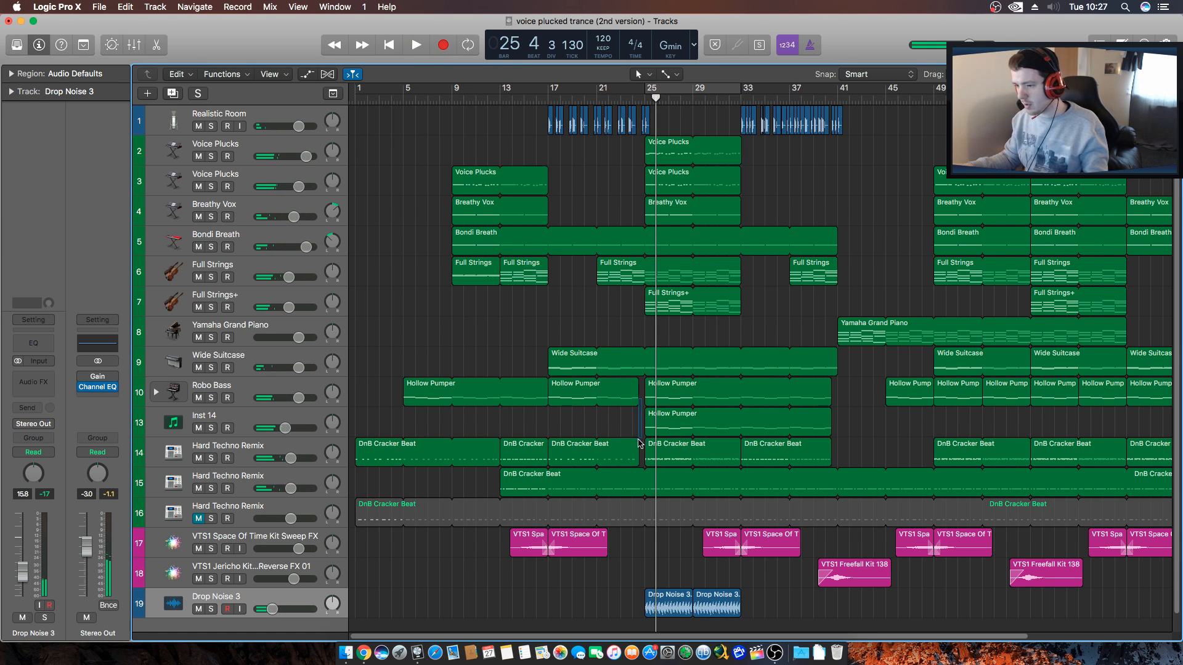
# Shorten the Robo Bass and track 14 regions before the drop to end around bar 24, and check track 15 soloed from there.
pyautogui.click(633, 404)
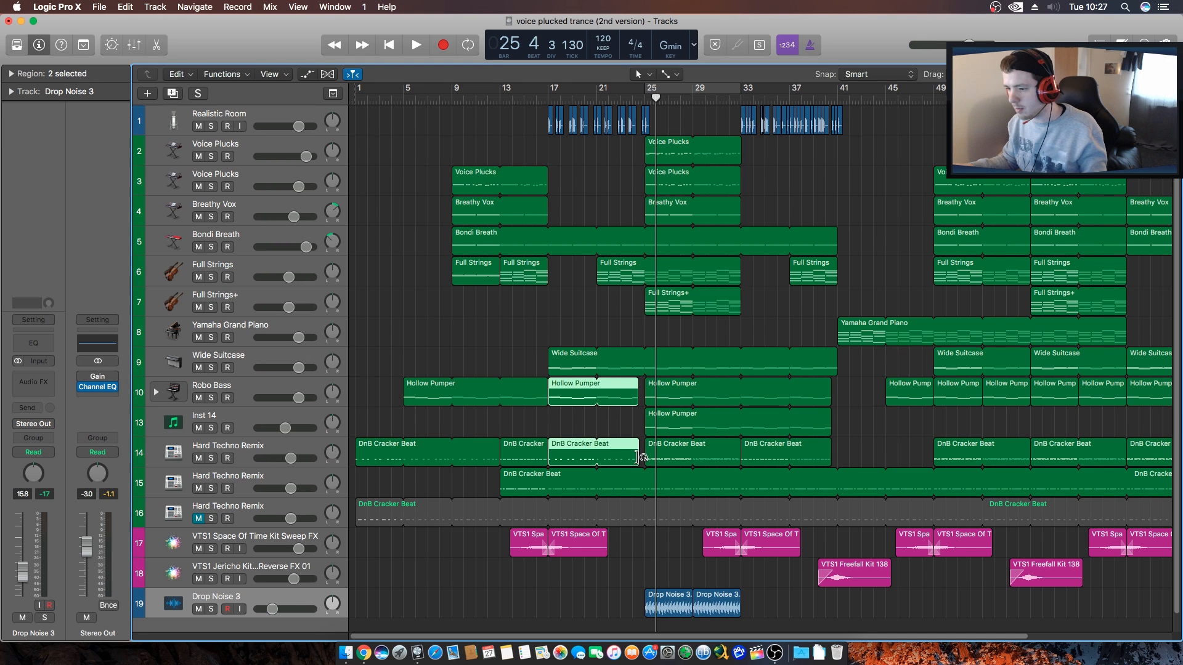
pyautogui.moveTo(641, 458); pyautogui.dragTo(632, 459)
pyautogui.click(211, 489)
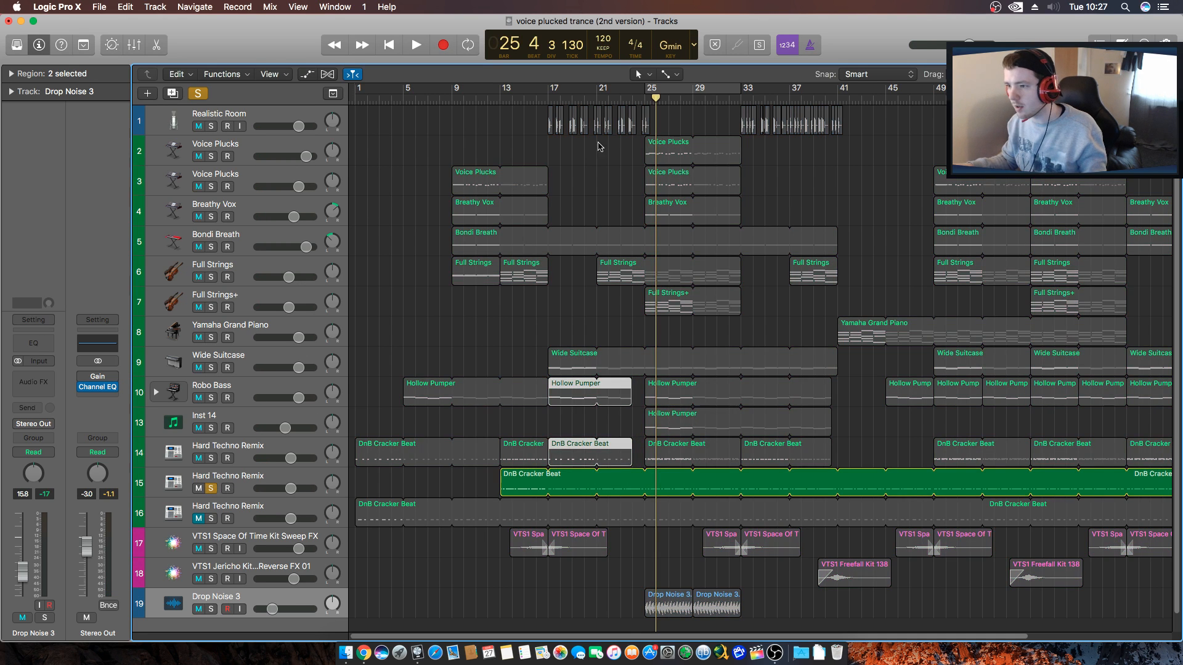
pyautogui.click(633, 100)
pyautogui.press('space')
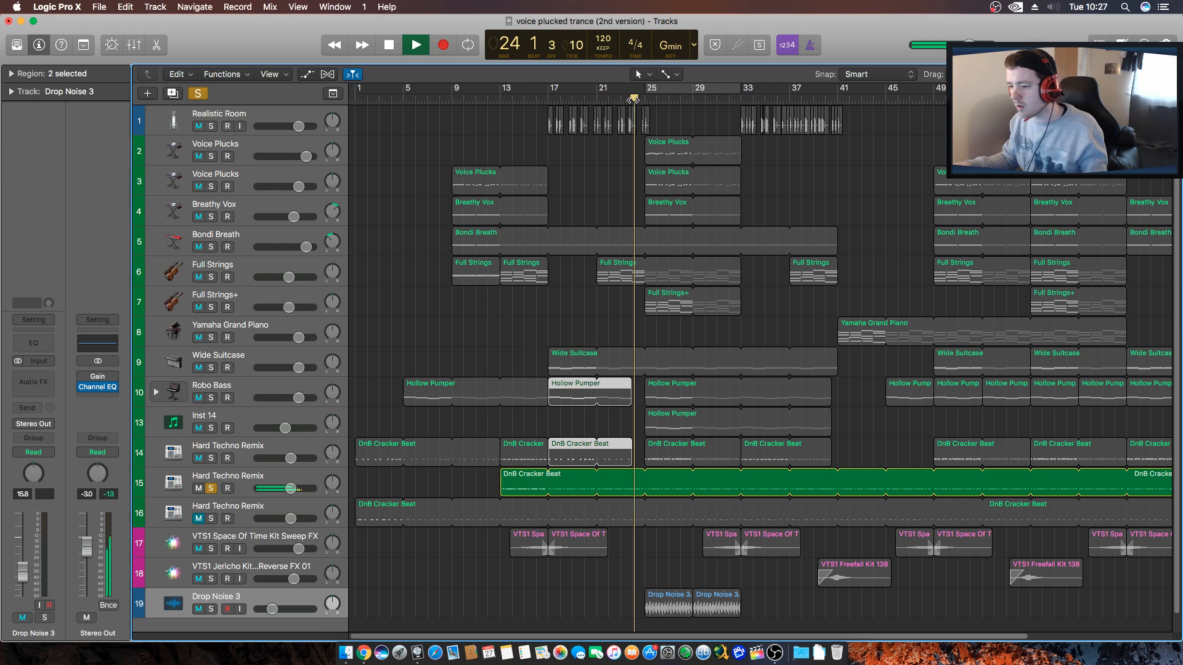
pyautogui.click(212, 489)
# End track 15's DnB Cracker Beat at bar 24, place a copy of it at bar 25 and audition the gap.
pyautogui.click(527, 492)
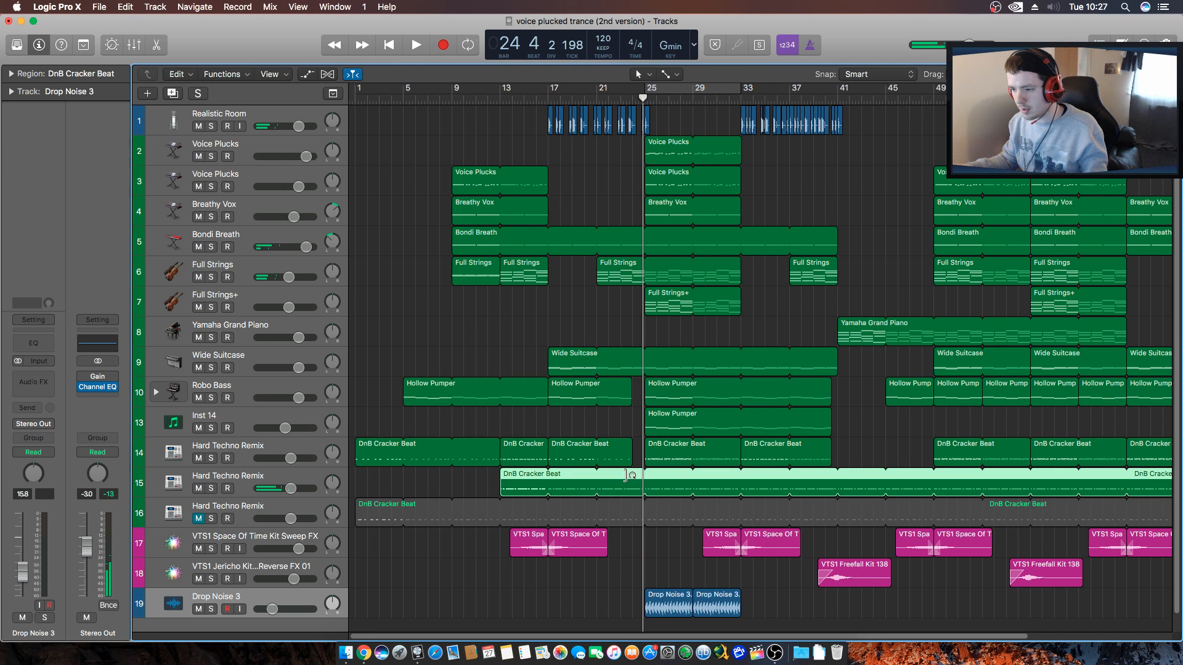
pyautogui.moveTo(626, 475); pyautogui.dragTo(688, 491)
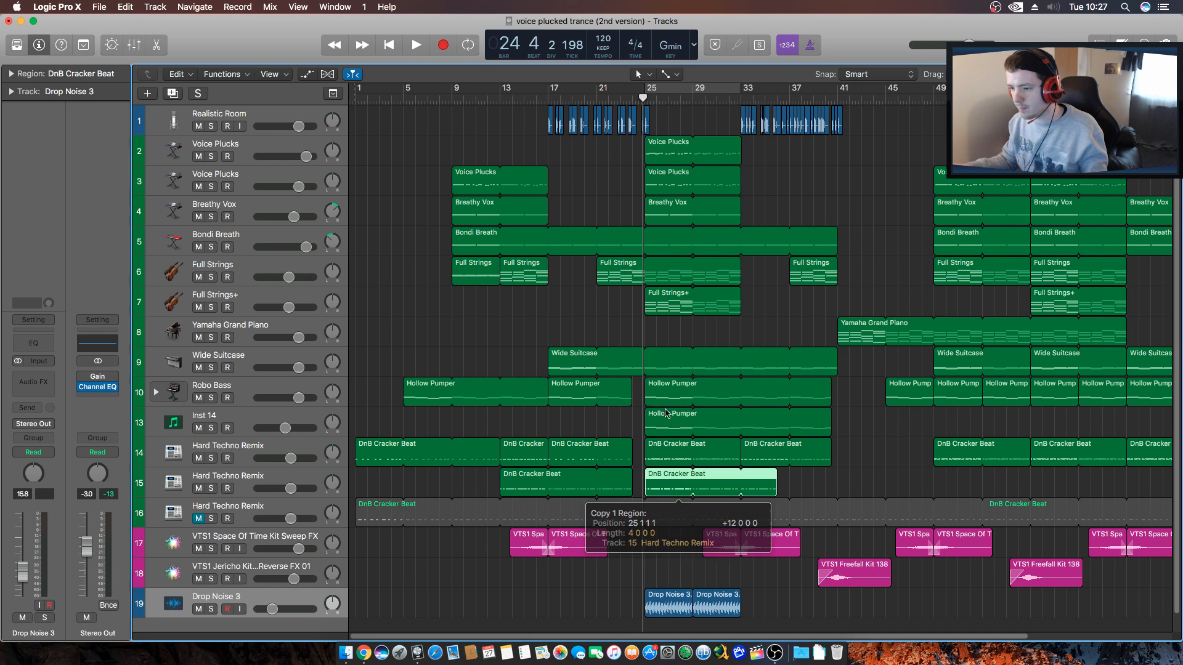
pyautogui.click(610, 101)
pyautogui.press('space')
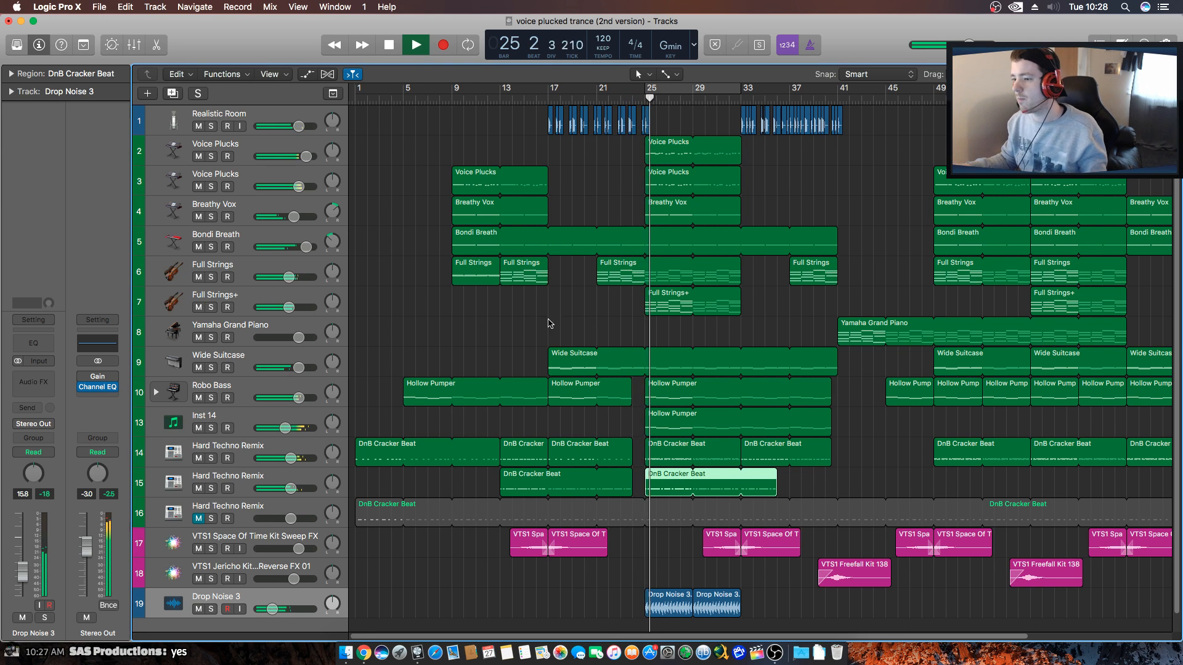
pyautogui.press('space')
# Set a one-bar cycle over bar 24 and audition the break before the drop.
pyautogui.press('super+Right')
pyautogui.press('super+Right')
pyautogui.press('super+Right')
pyautogui.press('super+Right')
pyautogui.press('super+Right')
pyautogui.press('super+Right')
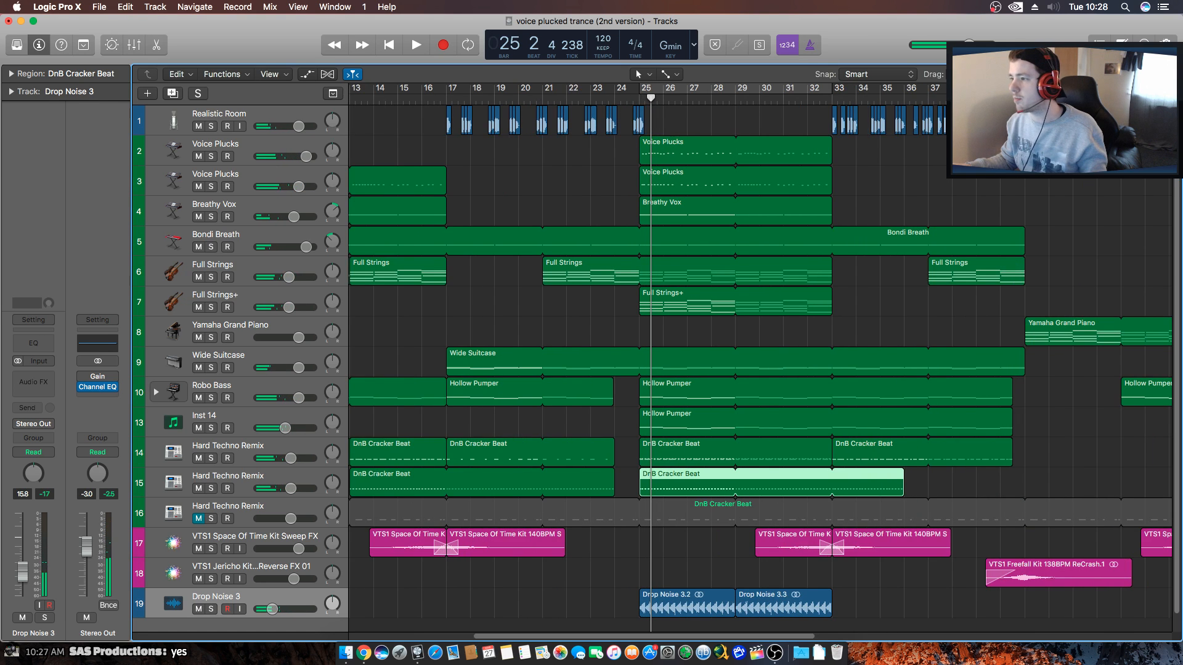
pyautogui.press('super+Left')
pyautogui.press('super+Left')
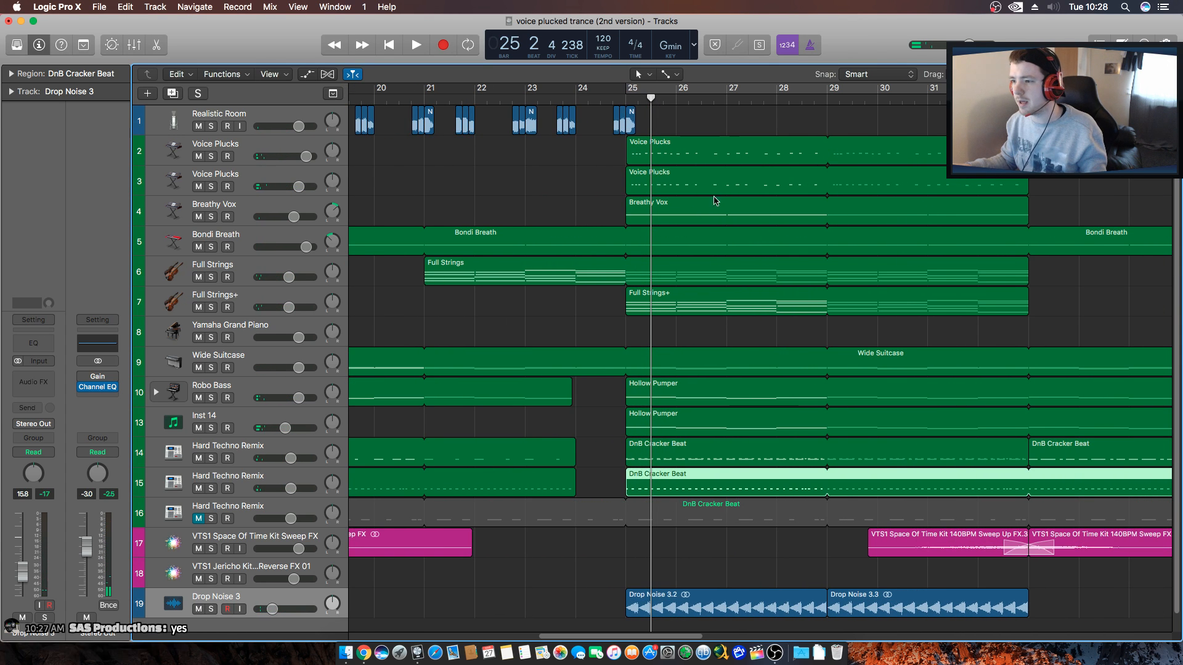
pyautogui.hscroll(-2, 586, 620)
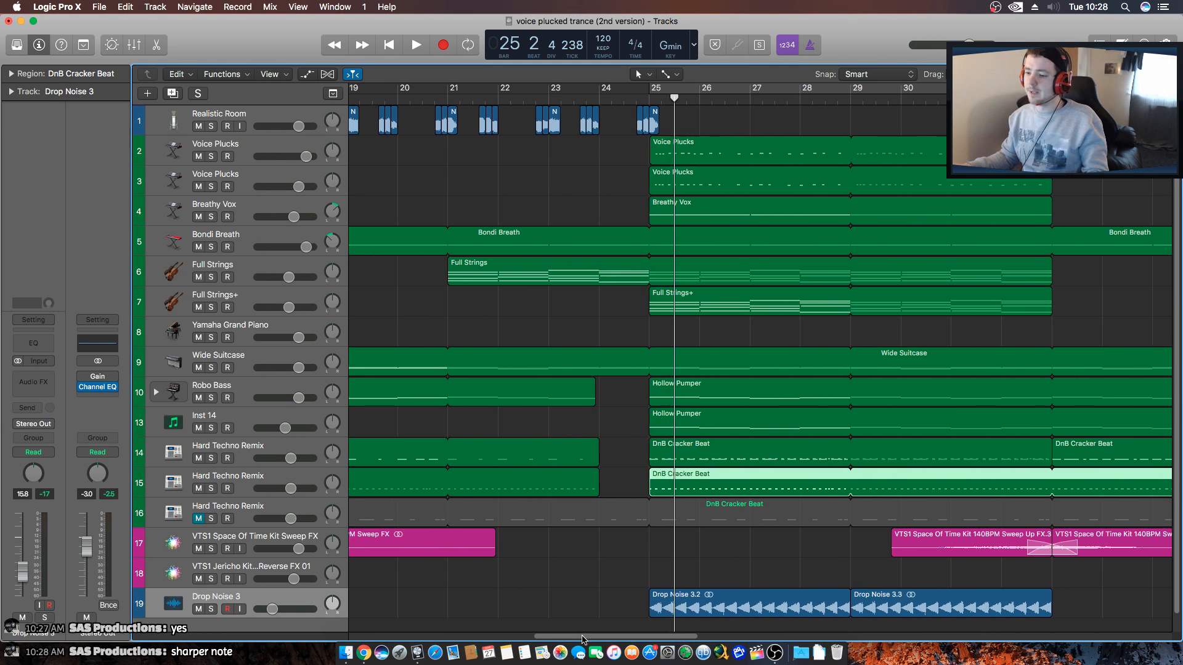
pyautogui.click(614, 98)
pyautogui.moveTo(614, 89); pyautogui.dragTo(656, 91)
pyautogui.press('space')
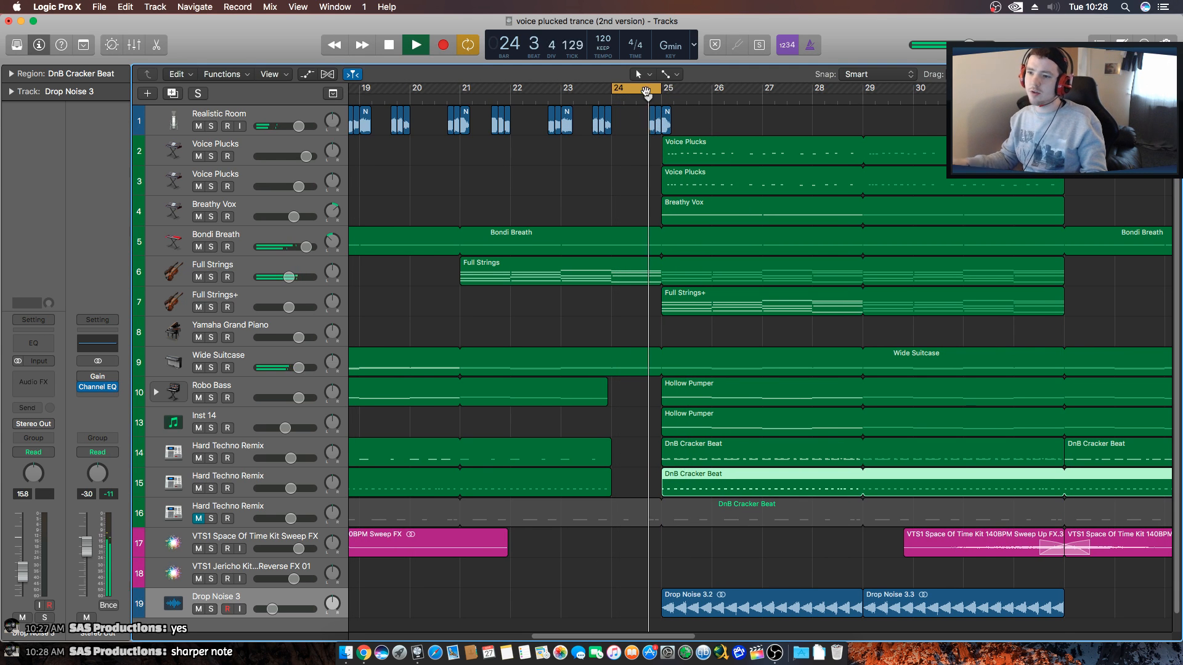
pyautogui.click(646, 91)
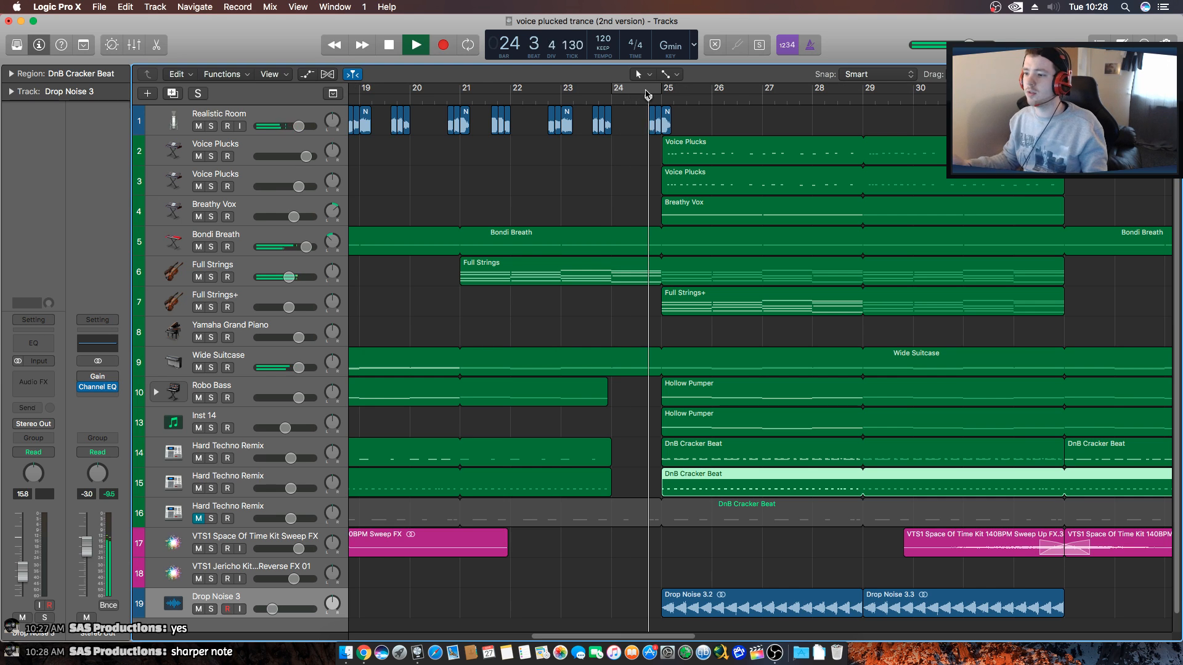
pyautogui.press('space')
# Open the Full Strings region on track 6 in an enlarged piano roll and show its pitch bend automation.
pyautogui.doubleClick(641, 270)
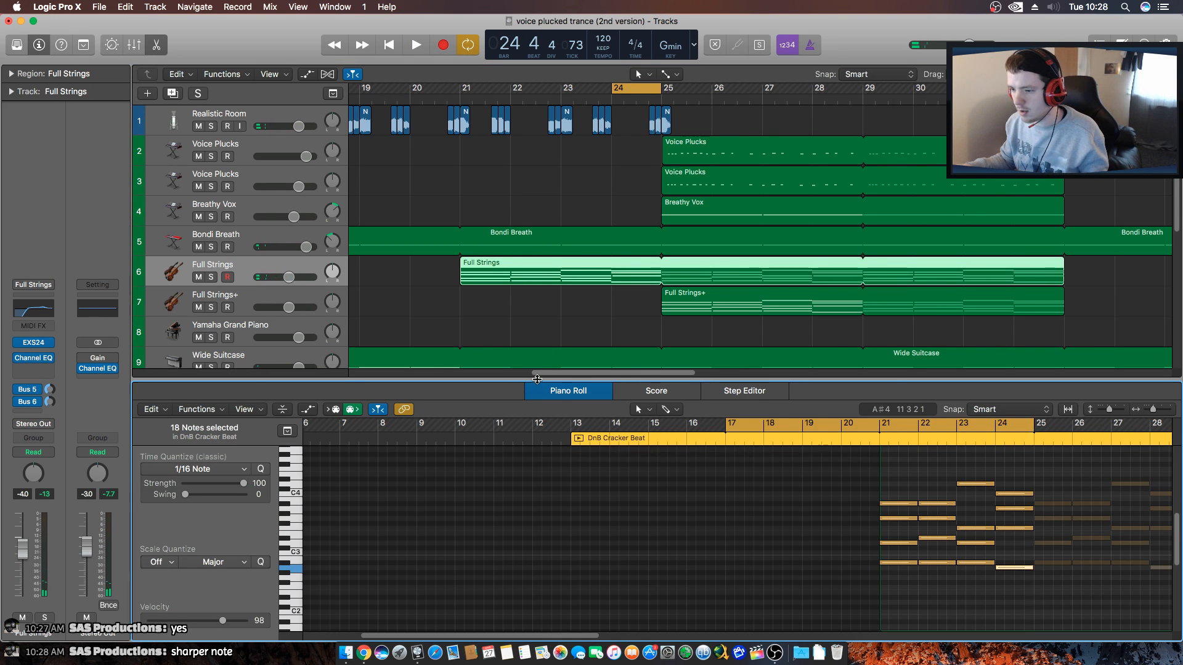
pyautogui.moveTo(539, 381); pyautogui.dragTo(538, 138)
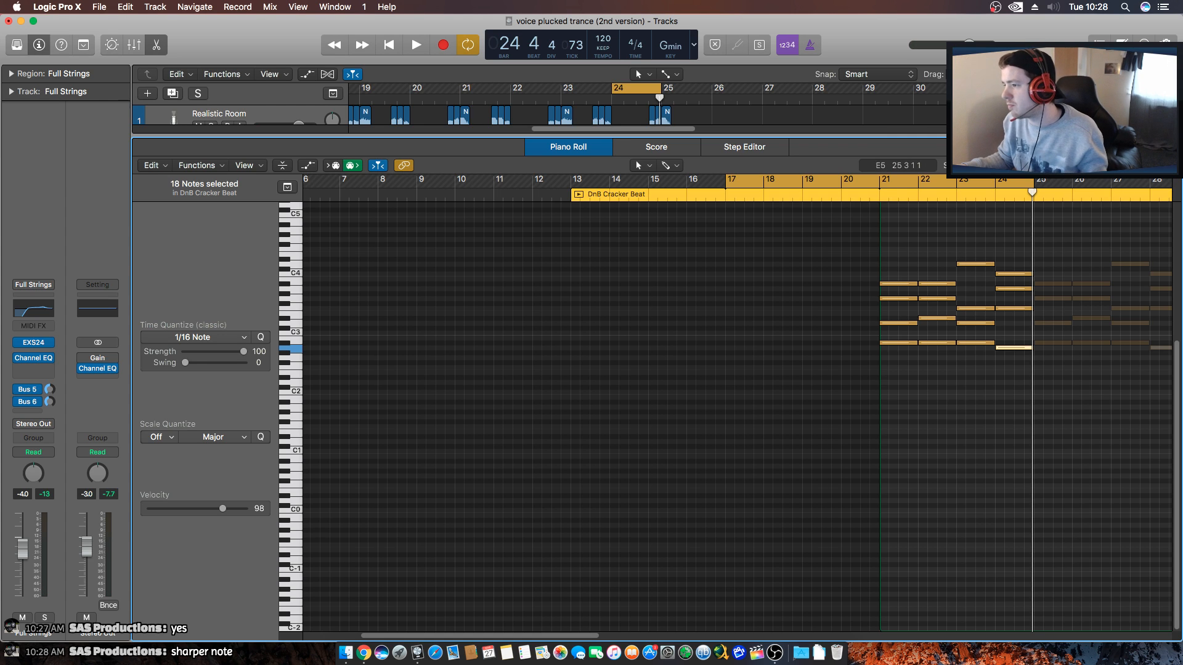
pyautogui.moveTo(1141, 165); pyautogui.dragTo(1144, 166)
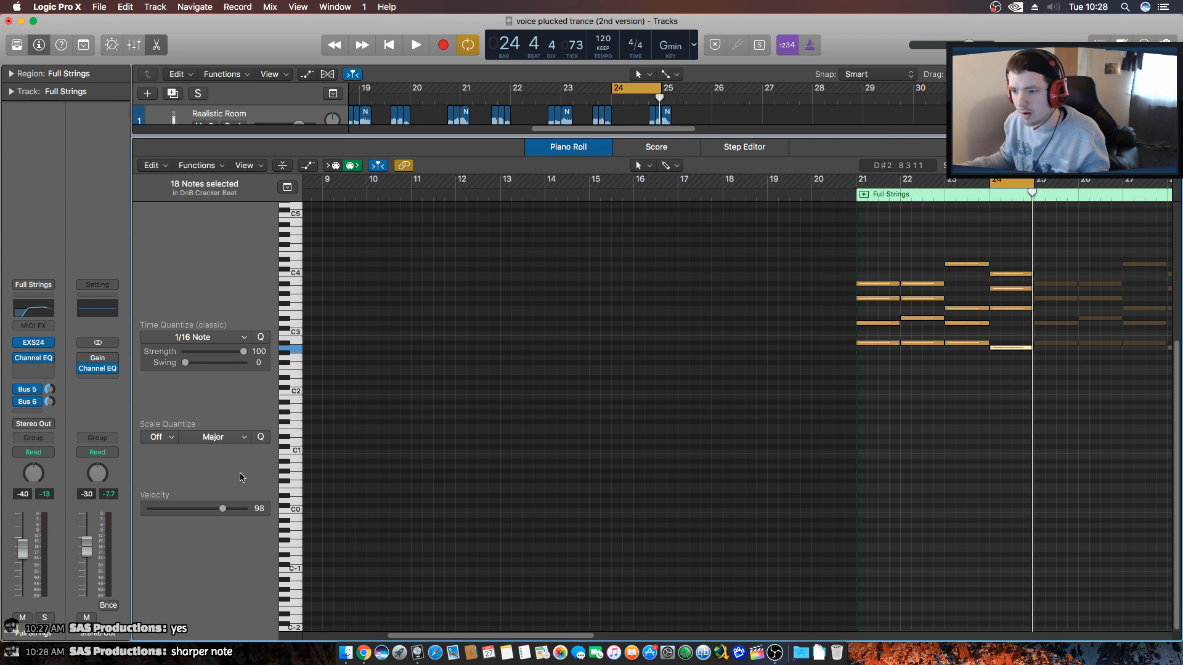
pyautogui.click(314, 166)
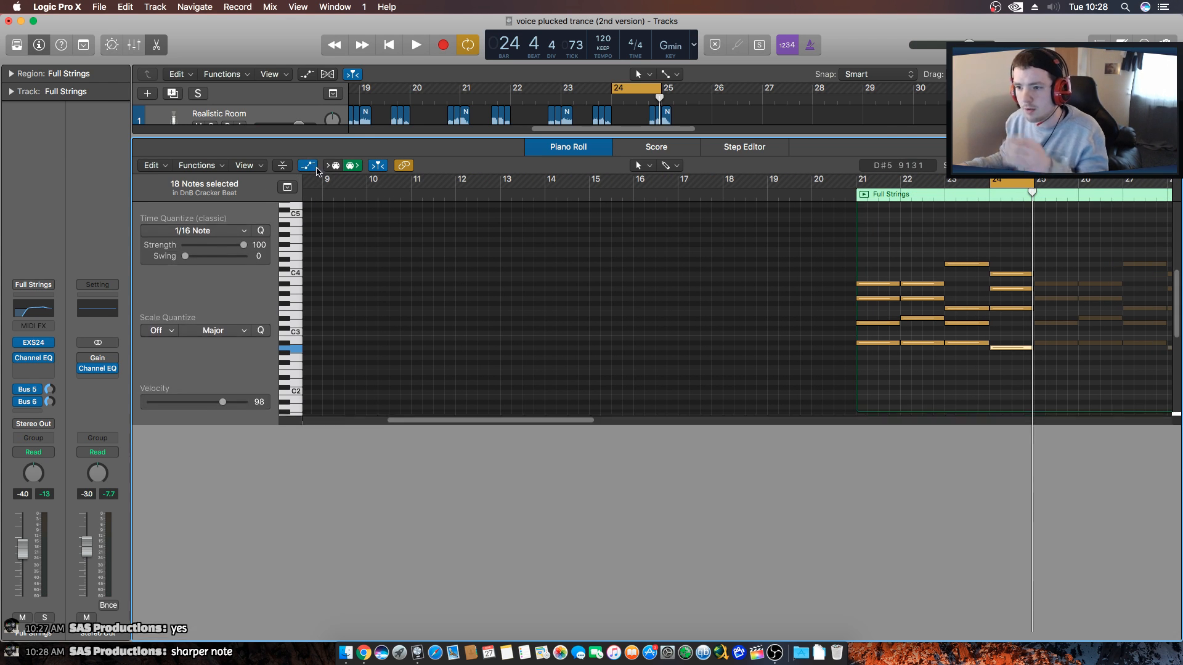
pyautogui.click(231, 469)
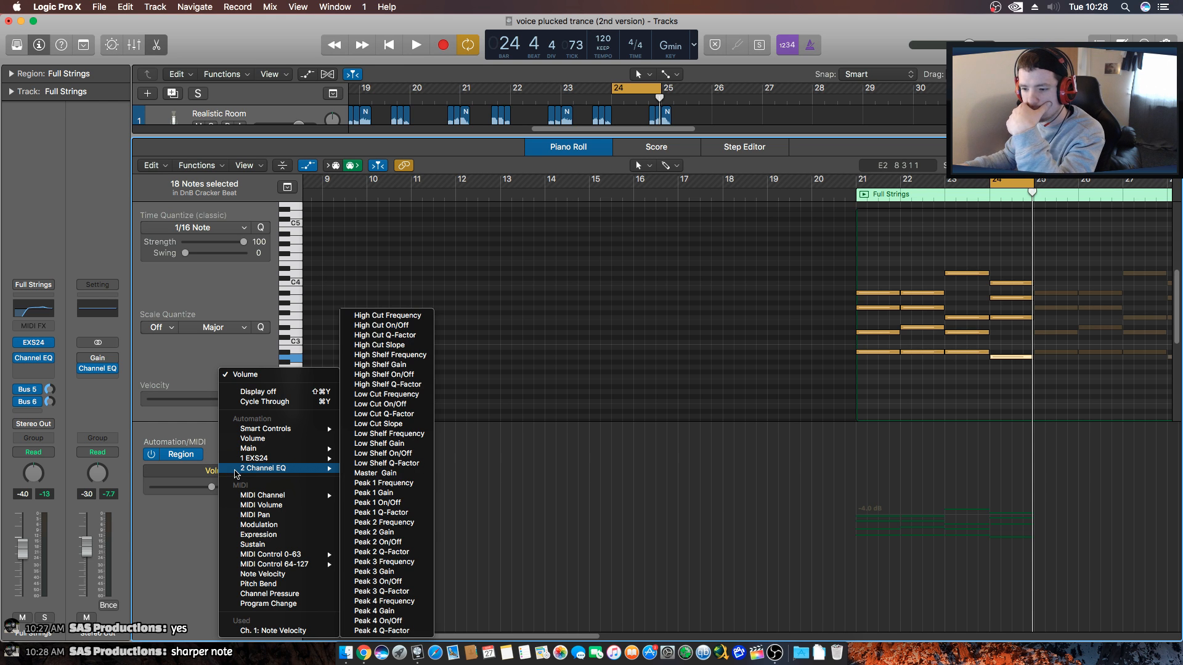
pyautogui.click(286, 584)
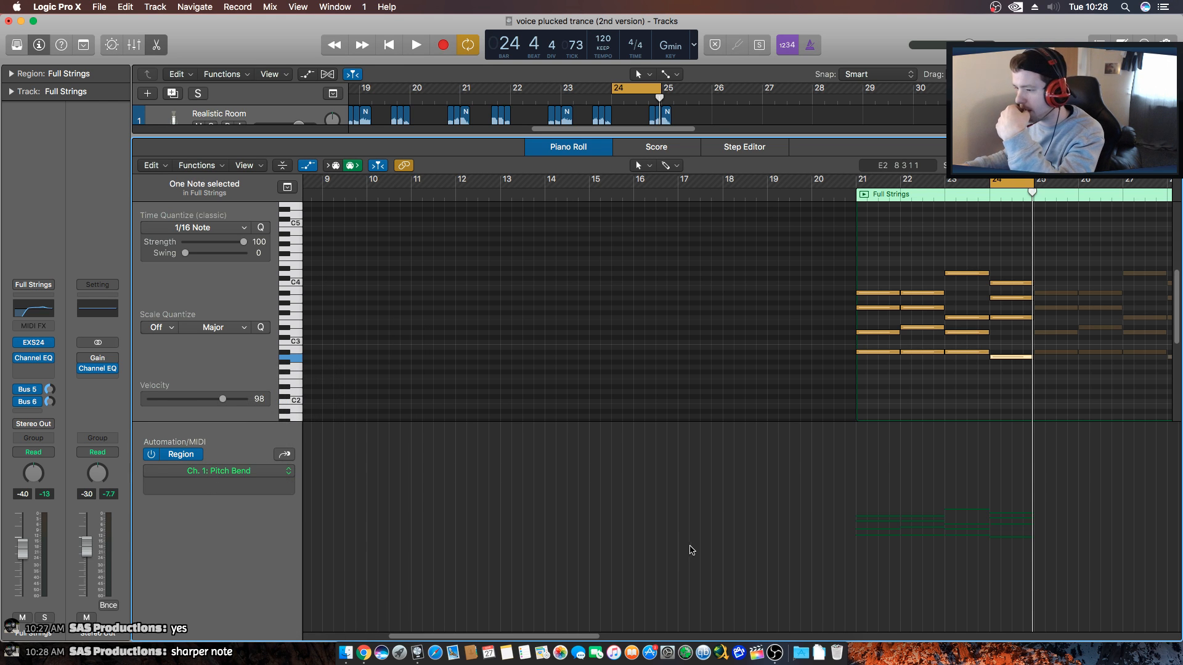
# Draw Full Strings pitch bend at 0 from bar 21 to 24, falling slightly towards bar 25, and audition it.
pyautogui.click(1003, 479)
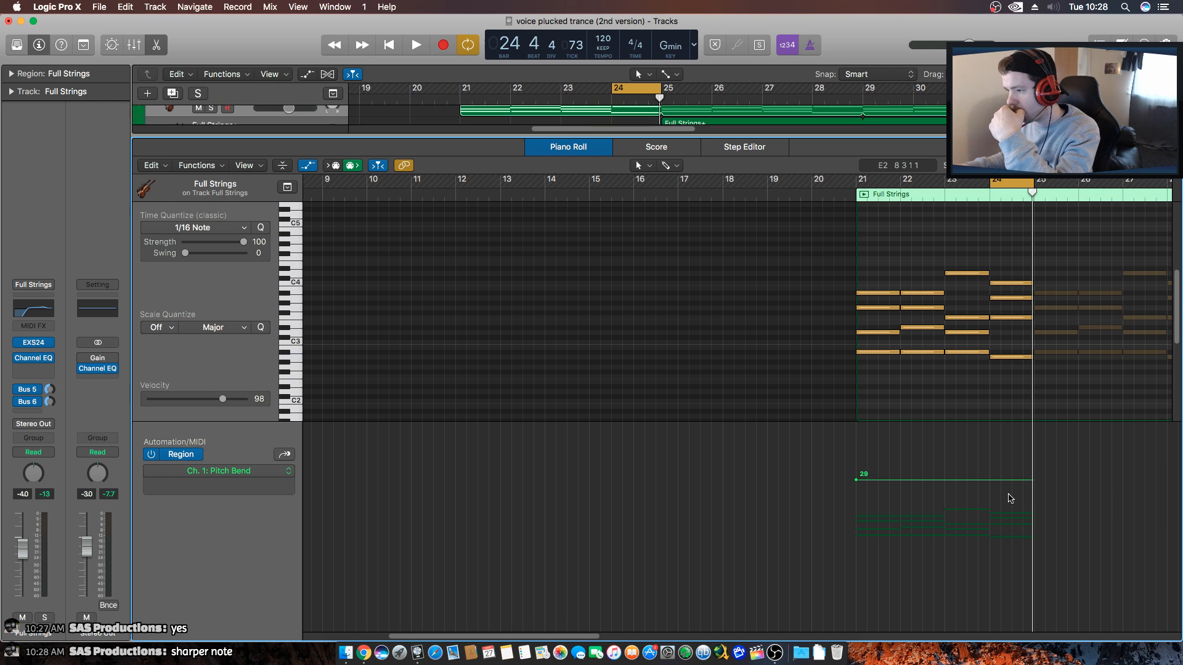
pyautogui.press('super+z')
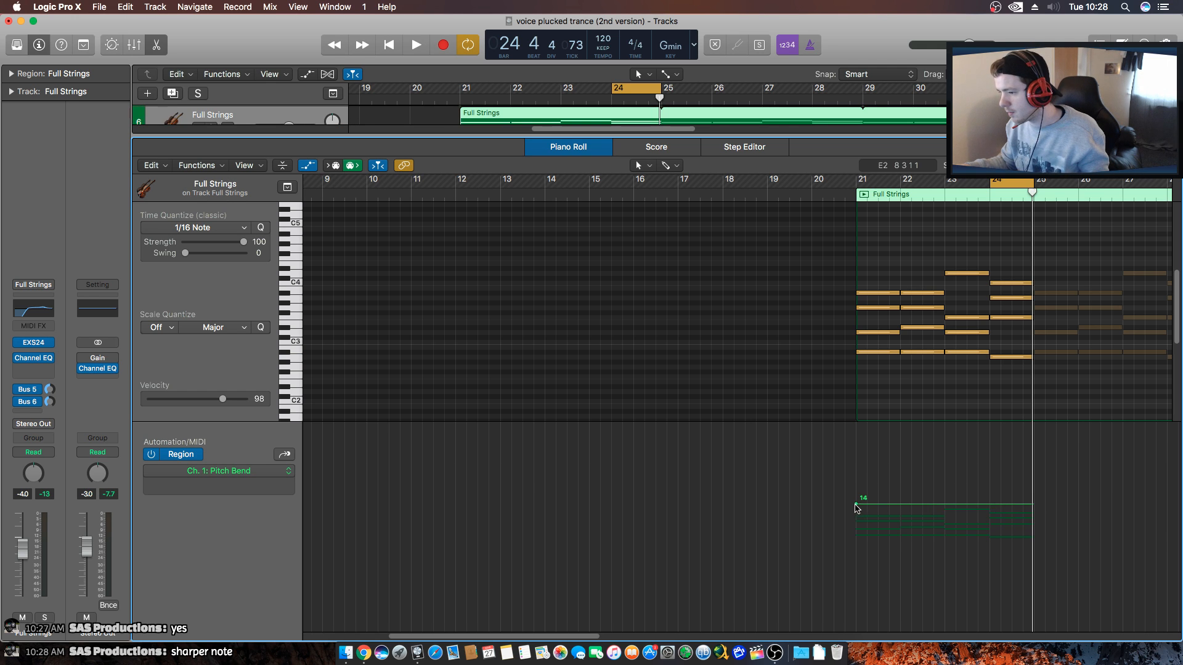
pyautogui.moveTo(856, 506); pyautogui.dragTo(856, 526)
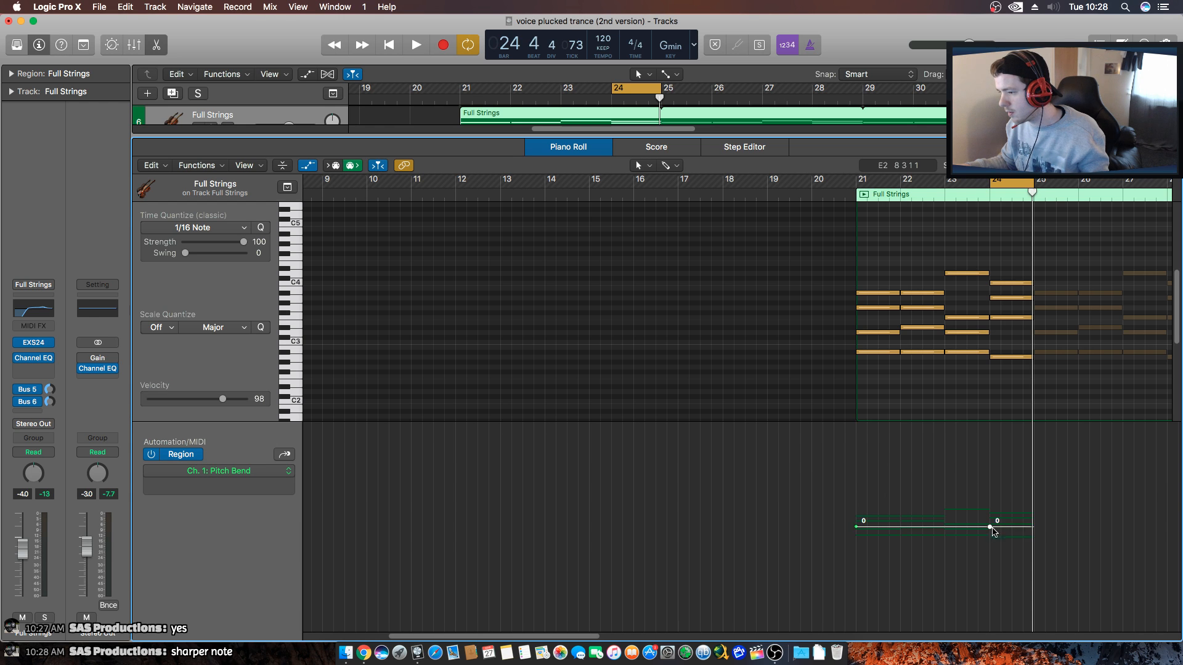
pyautogui.moveTo(1022, 530); pyautogui.dragTo(1033, 541)
pyautogui.press('space')
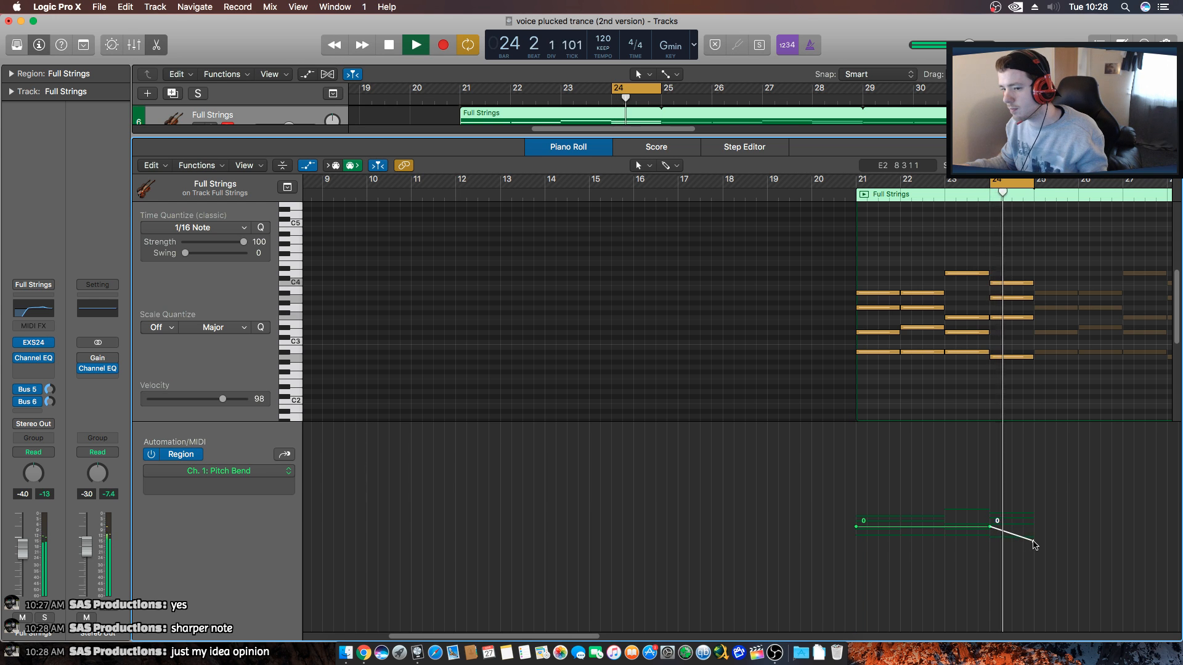
pyautogui.press('space')
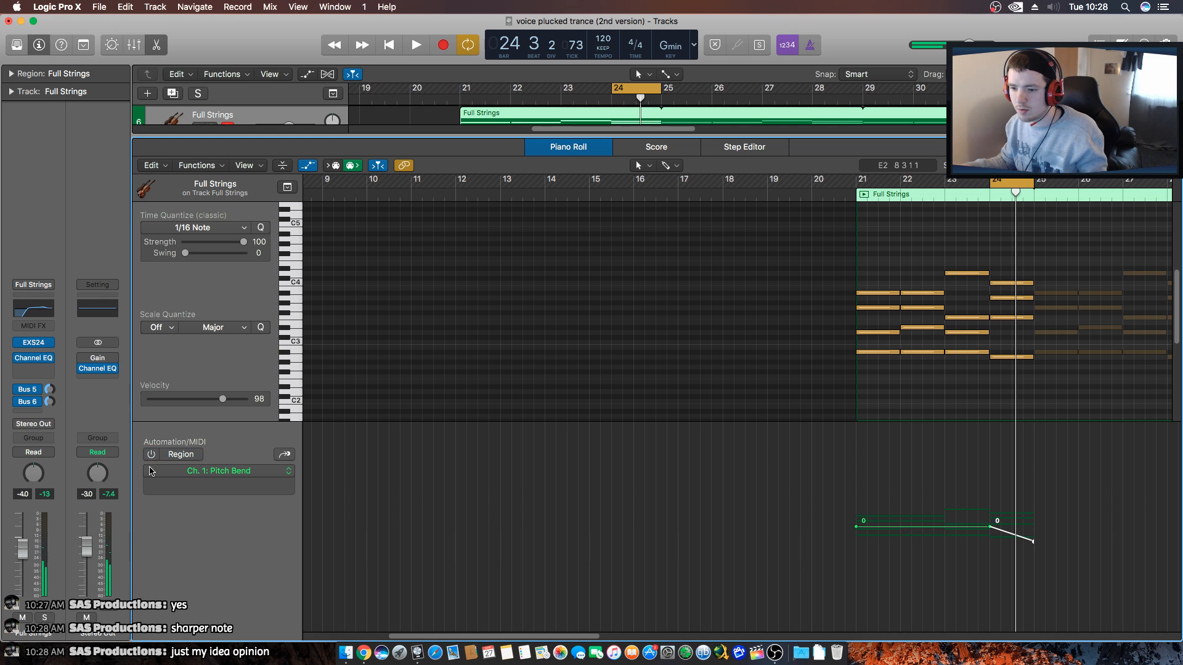
# Keep Full Strings in Read mode, lower the pitch bend's end point at bar 25 to the minimum, and audition it.
pyautogui.click(53, 455)
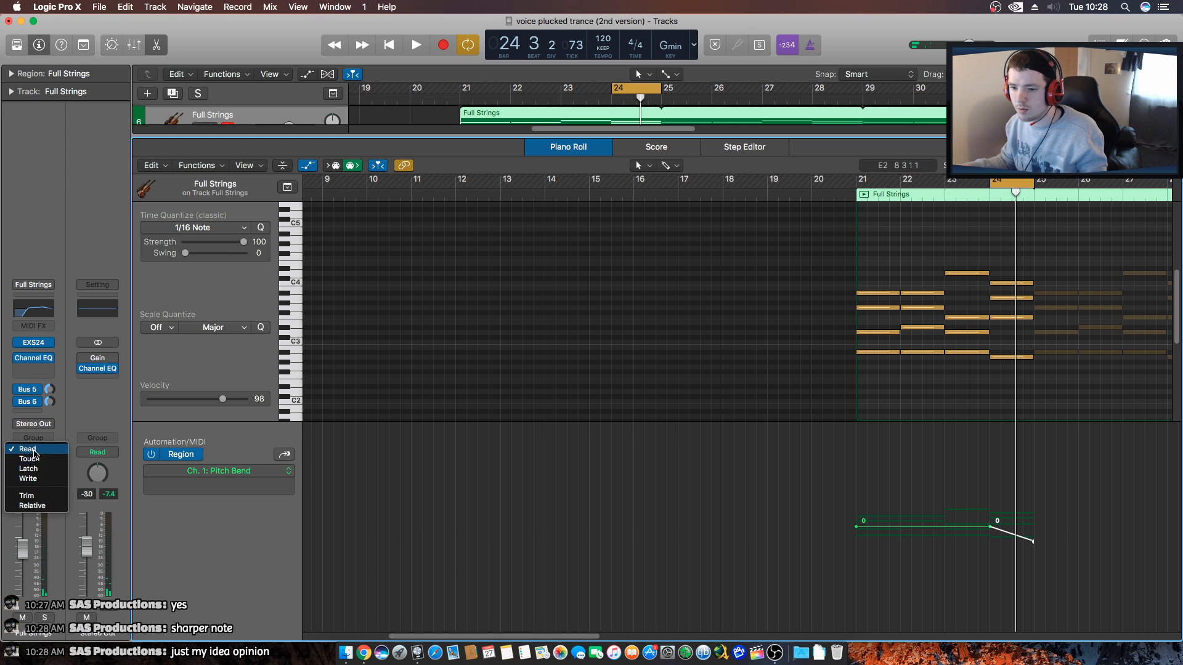
pyautogui.click(42, 453)
pyautogui.press('space')
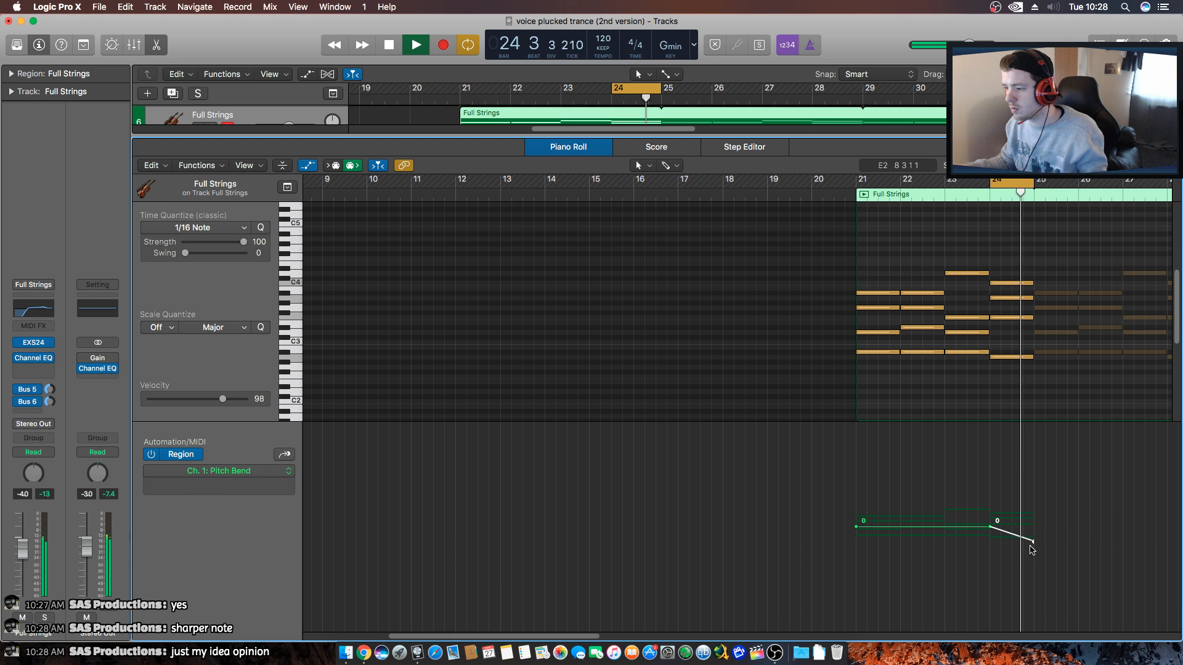
pyautogui.moveTo(1033, 541); pyautogui.dragTo(1036, 644)
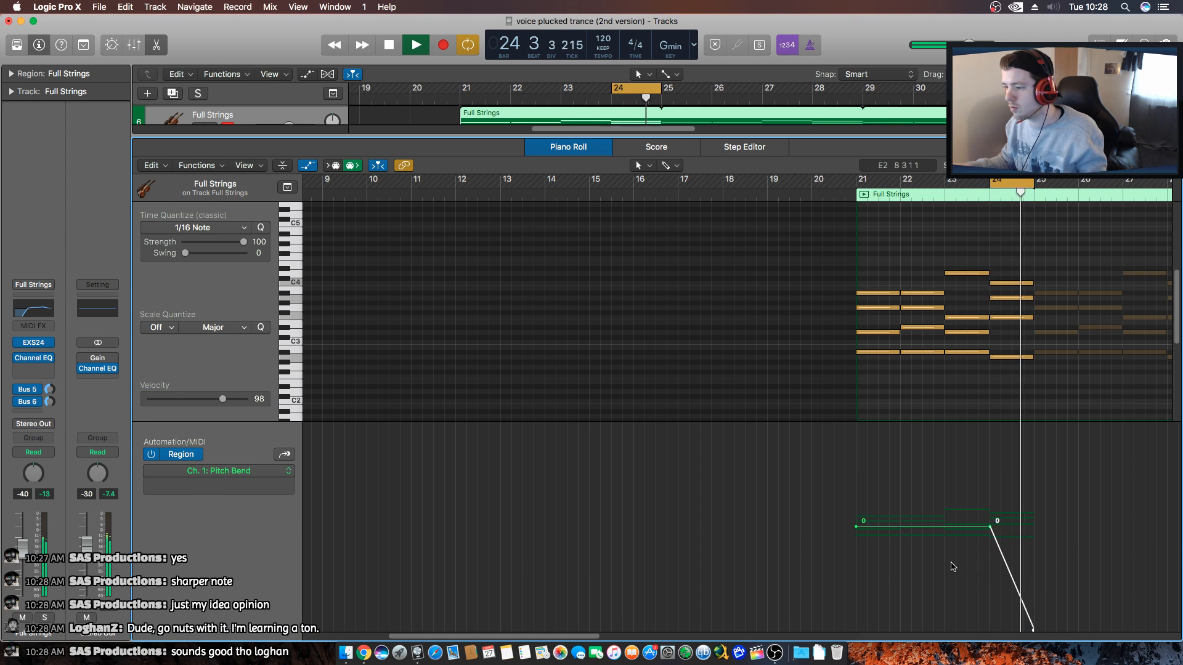
pyautogui.press('space')
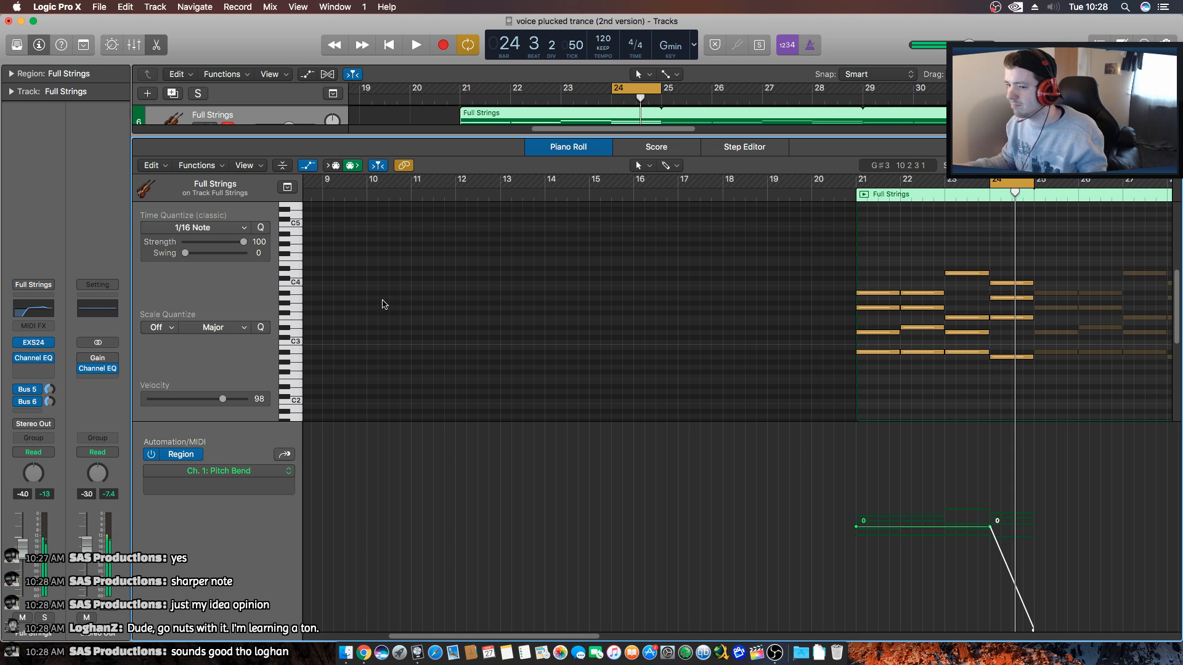
# Close the piano roll, turn off the cycle and audition the strings' pitch bend into the drop.
pyautogui.click(563, 149)
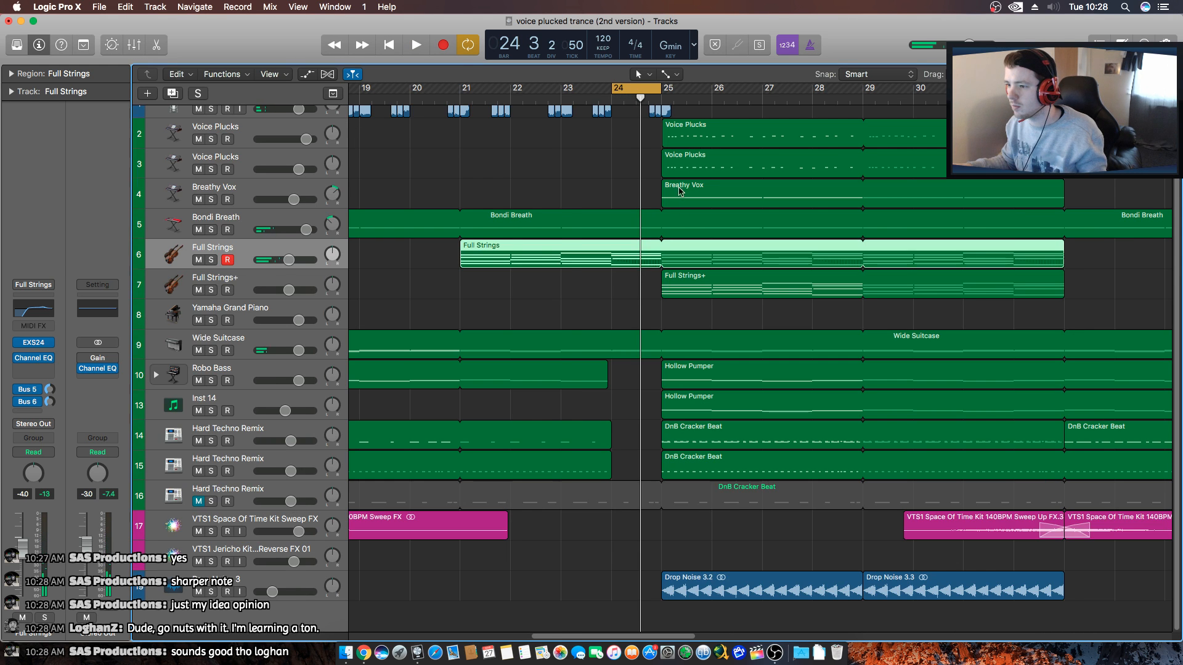
pyautogui.doubleClick(568, 100)
pyautogui.click(623, 88)
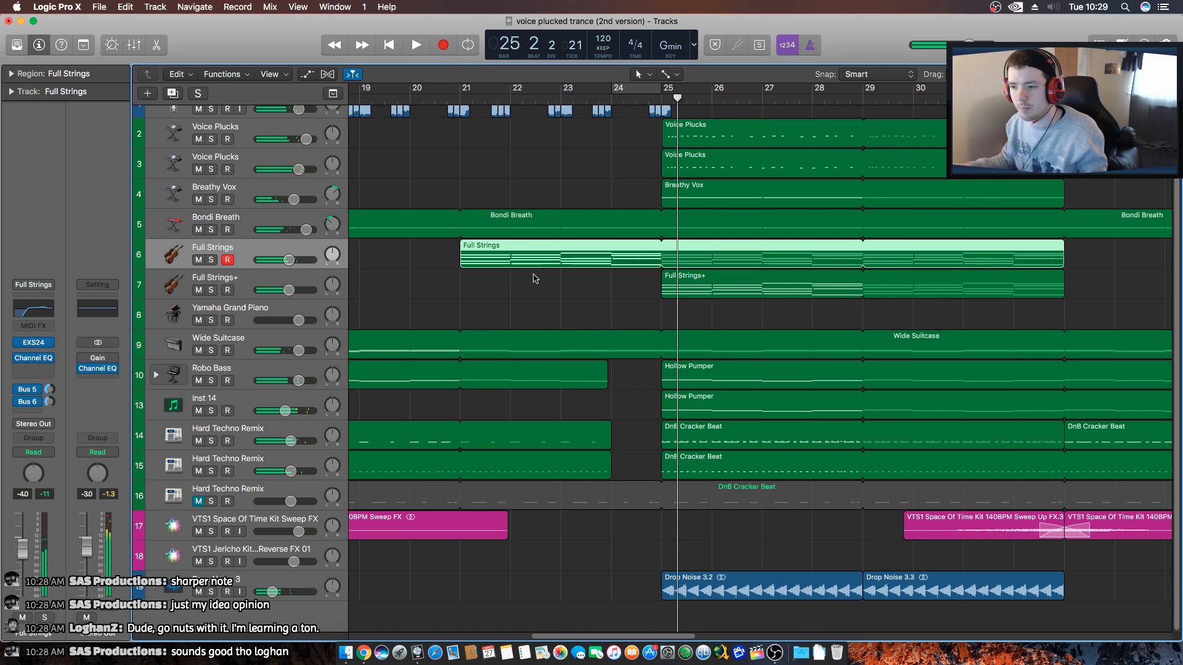
# Reopen the Full Strings region, remove the falling pitch bend point at bar 25 and close the piano roll.
pyautogui.doubleClick(640, 251)
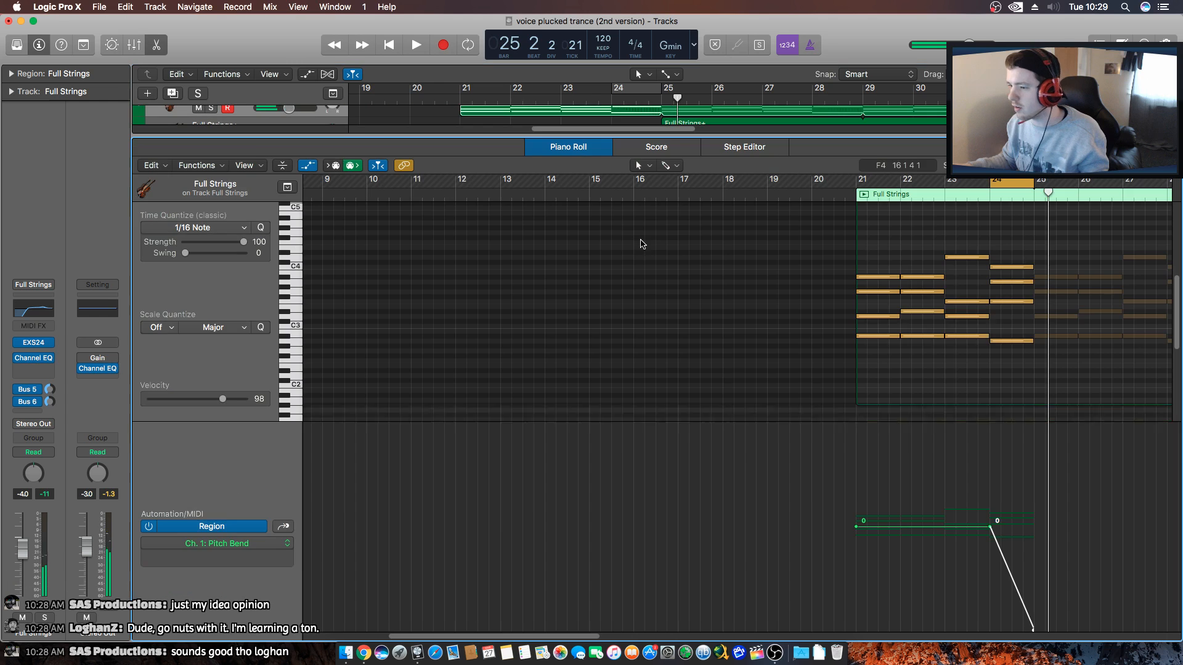
pyautogui.click(1037, 634)
pyautogui.moveTo(625, 641); pyautogui.dragTo(516, 631)
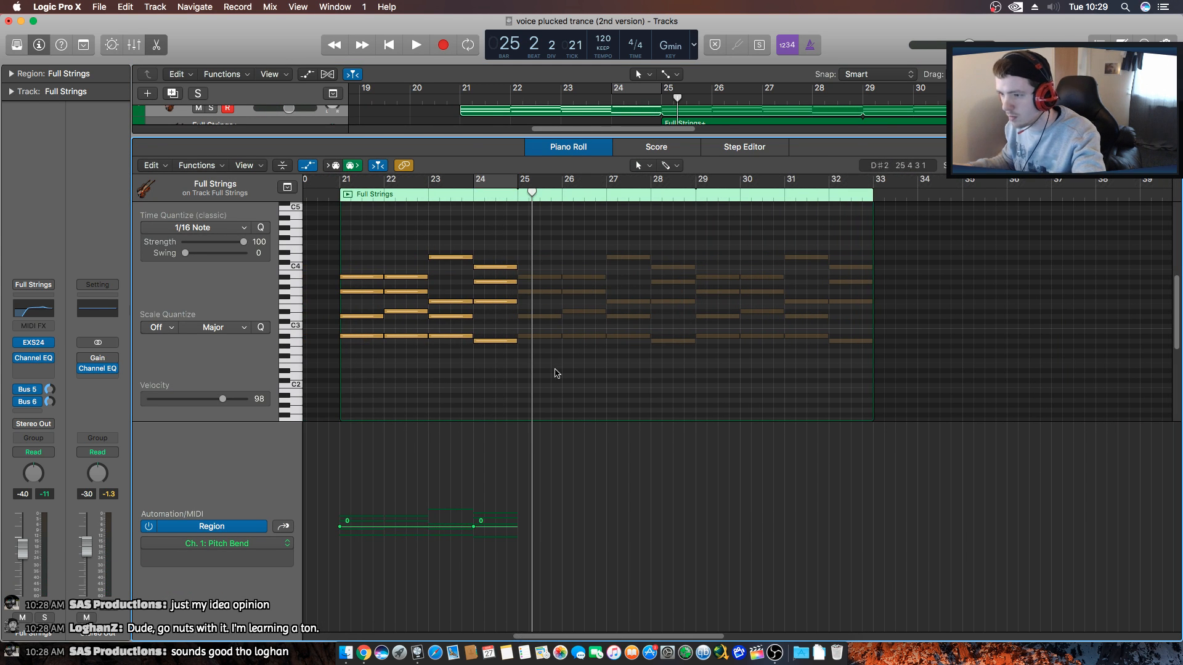
pyautogui.press('e')
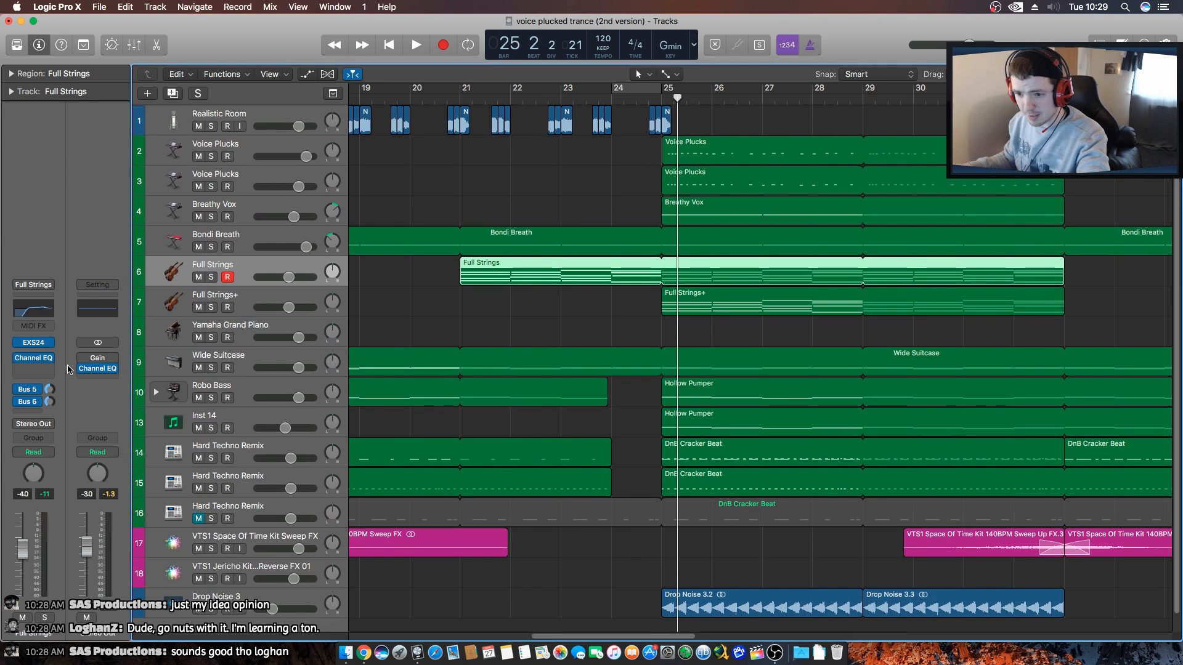
# Add a Single Band EQ to Full Strings and set its low cut frequency to 20 Hz while auditioning bar 24.
pyautogui.click(48, 370)
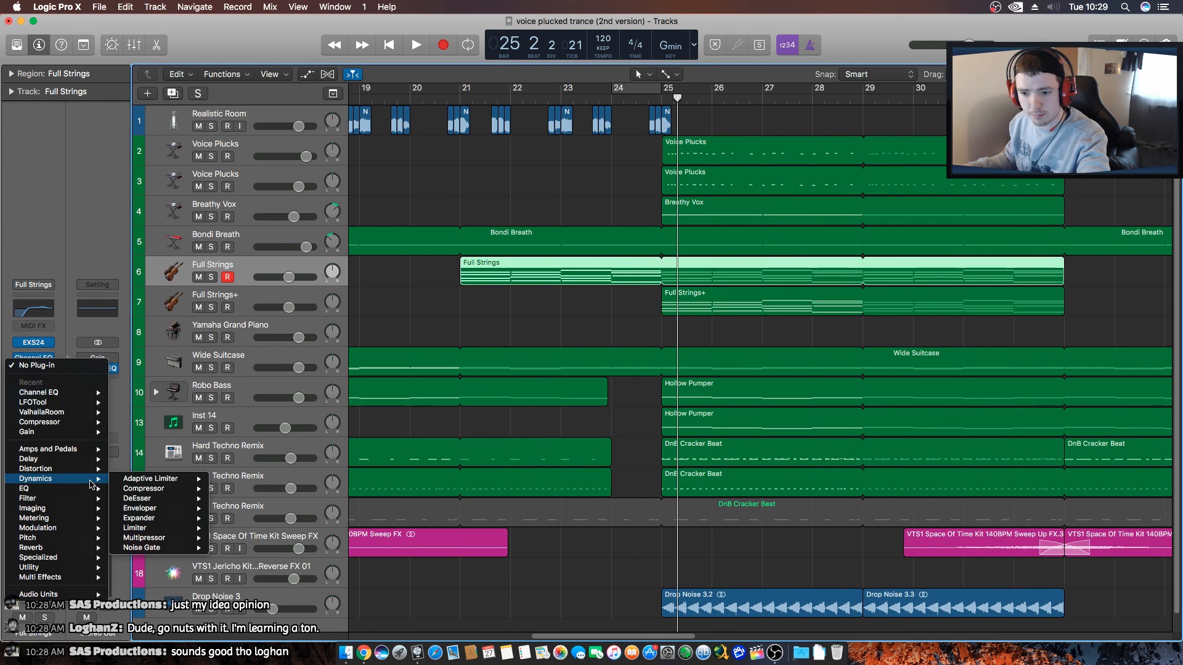
pyautogui.moveTo(74, 488)
pyautogui.moveTo(159, 519)
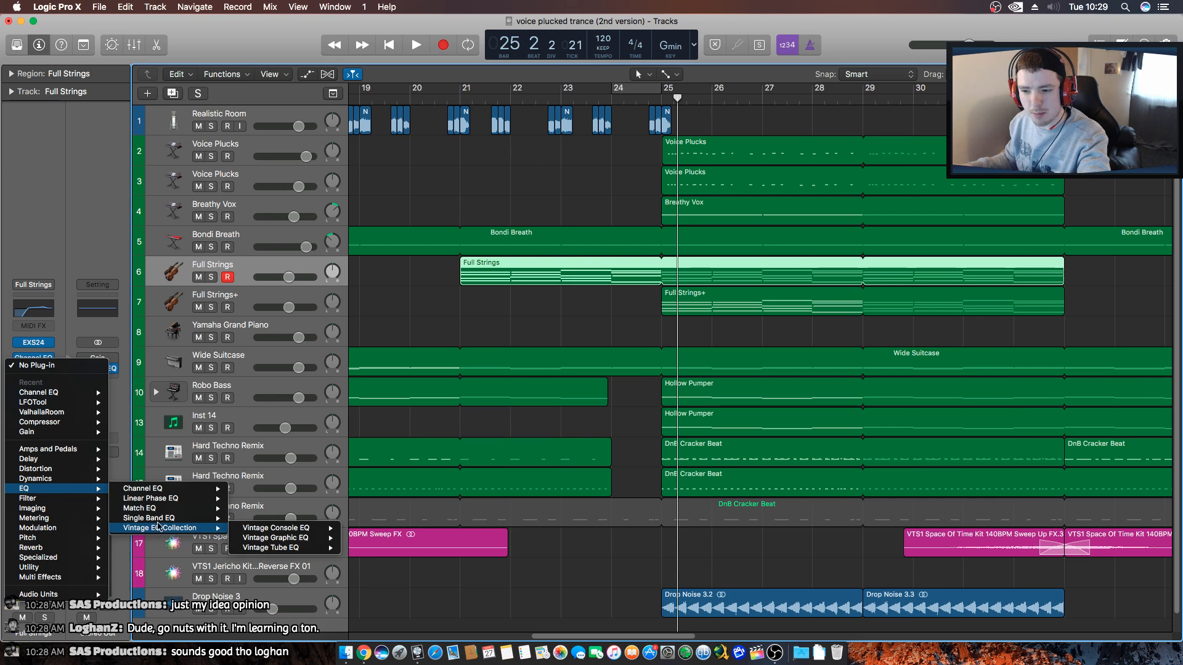
pyautogui.click(252, 519)
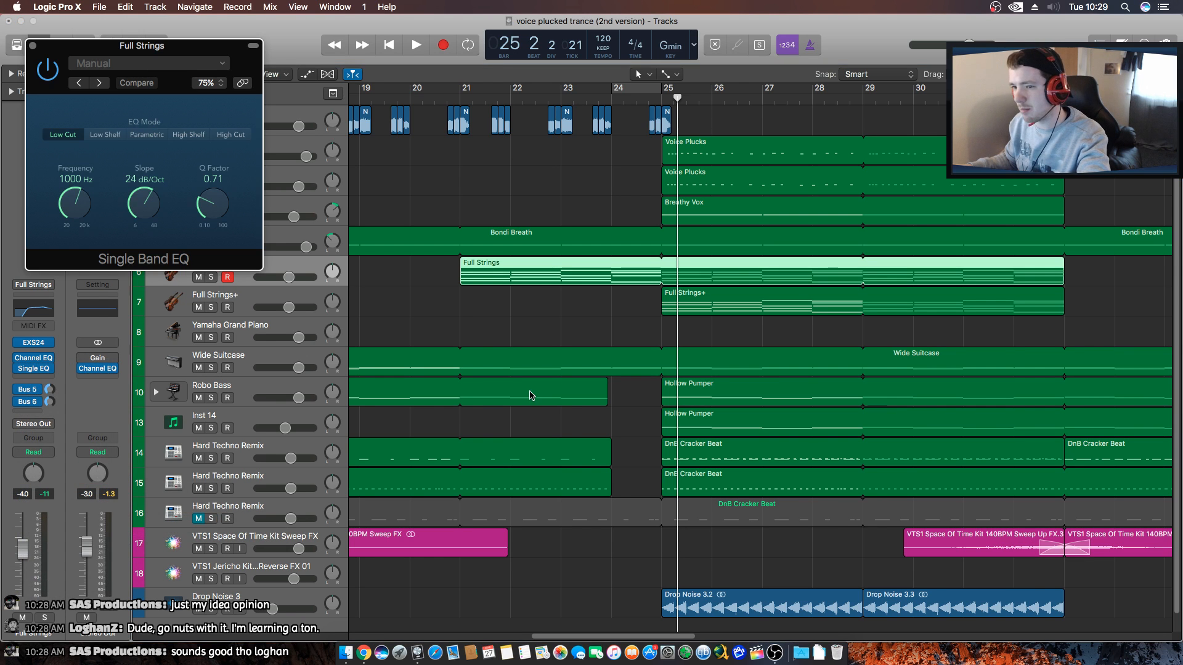
pyautogui.moveTo(149, 51); pyautogui.dragTo(873, 256)
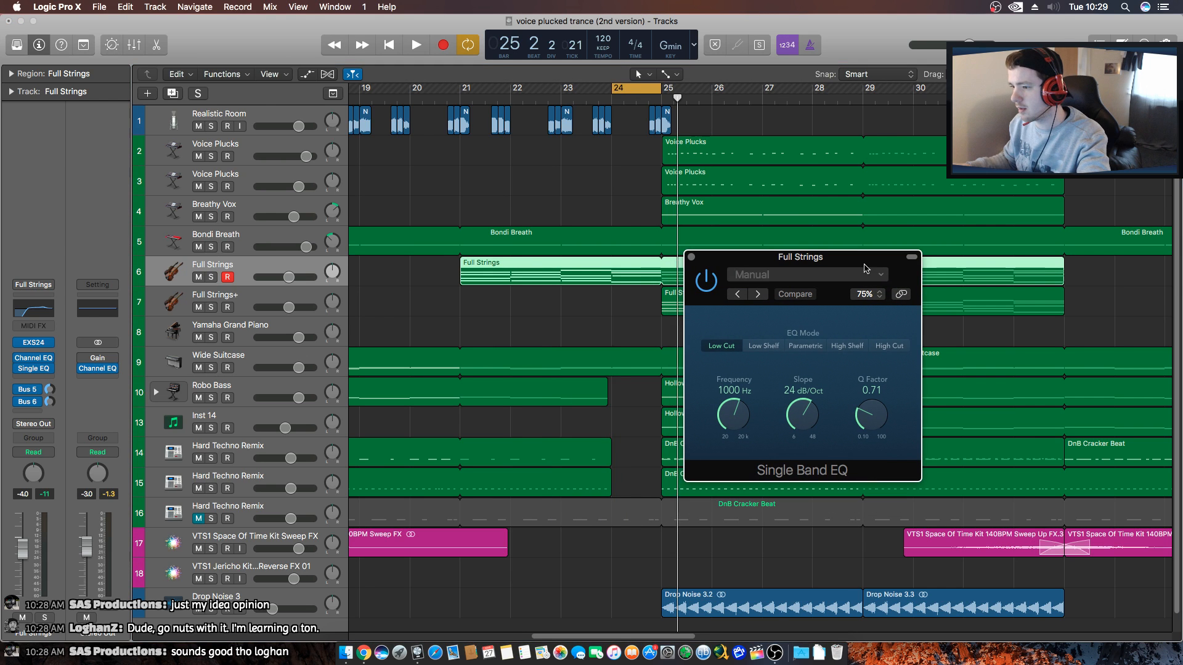
pyautogui.press('space')
pyautogui.press('space')
pyautogui.moveTo(726, 411); pyautogui.dragTo(725, 408)
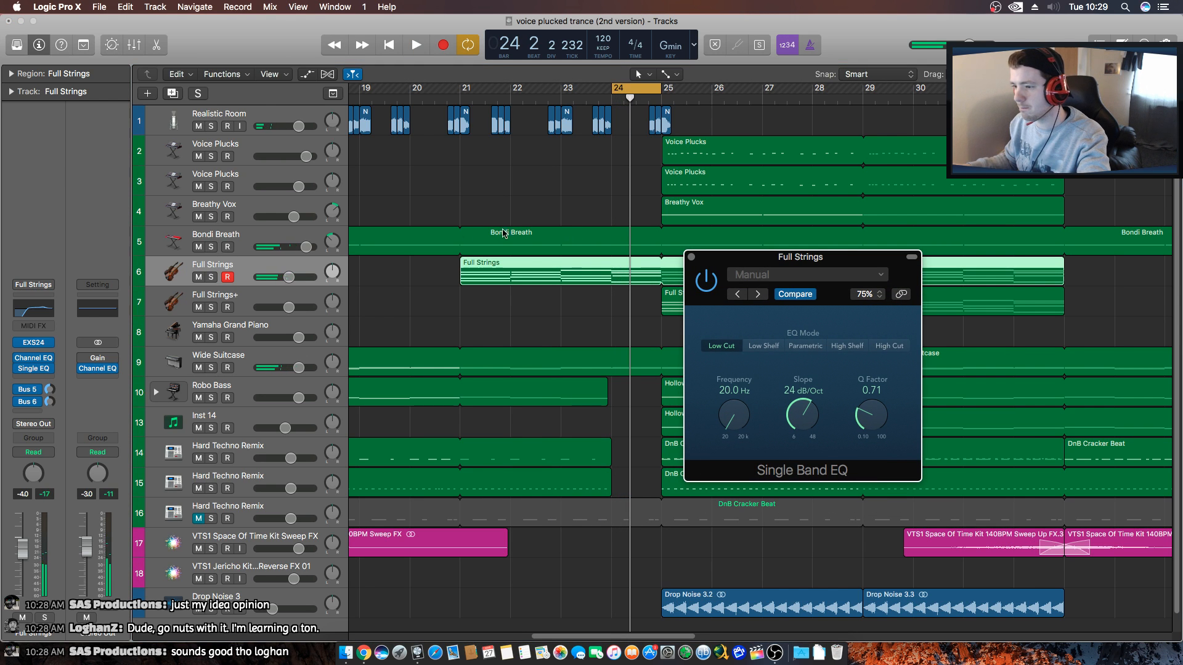
# Set Full Strings to Latch mode and record a short low cut frequency move, up to 47 Hz, during bar 24.
pyautogui.click(33, 452)
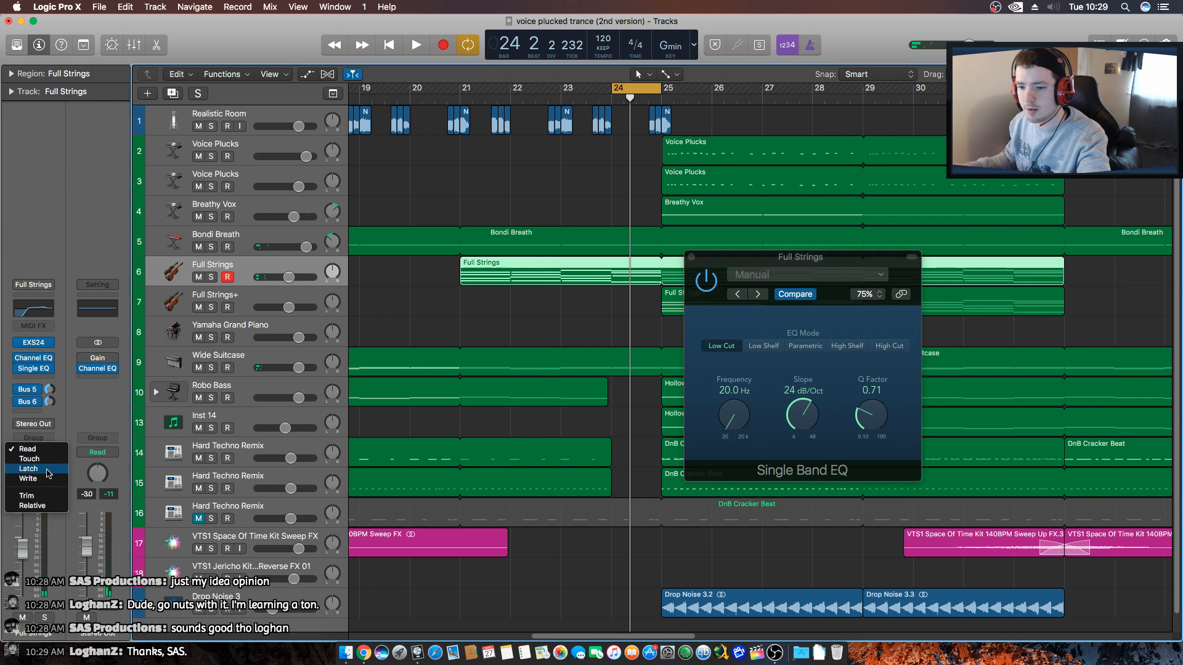
pyautogui.click(31, 475)
pyautogui.press('space')
pyautogui.moveTo(734, 417); pyautogui.dragTo(734, 407)
pyautogui.press('space')
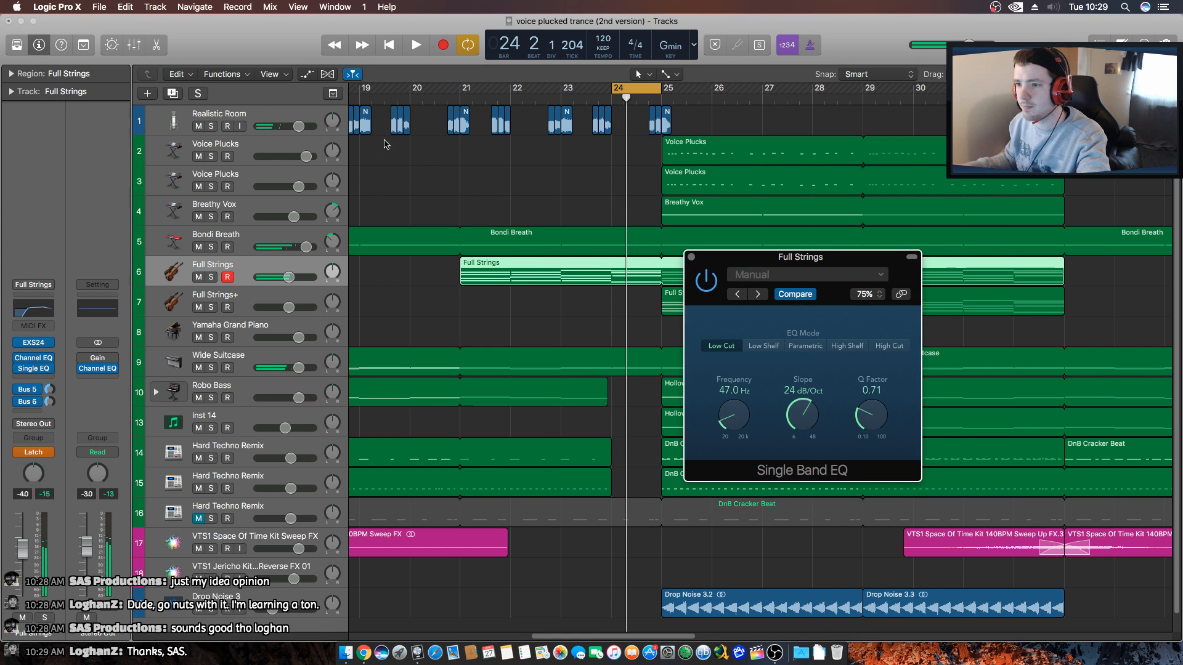
# Show the Single Band EQ frequency automation on Full Strings and ramp it from 20 Hz at bar 24 to 1180 Hz at bar 25, then audition.
pyautogui.click(306, 73)
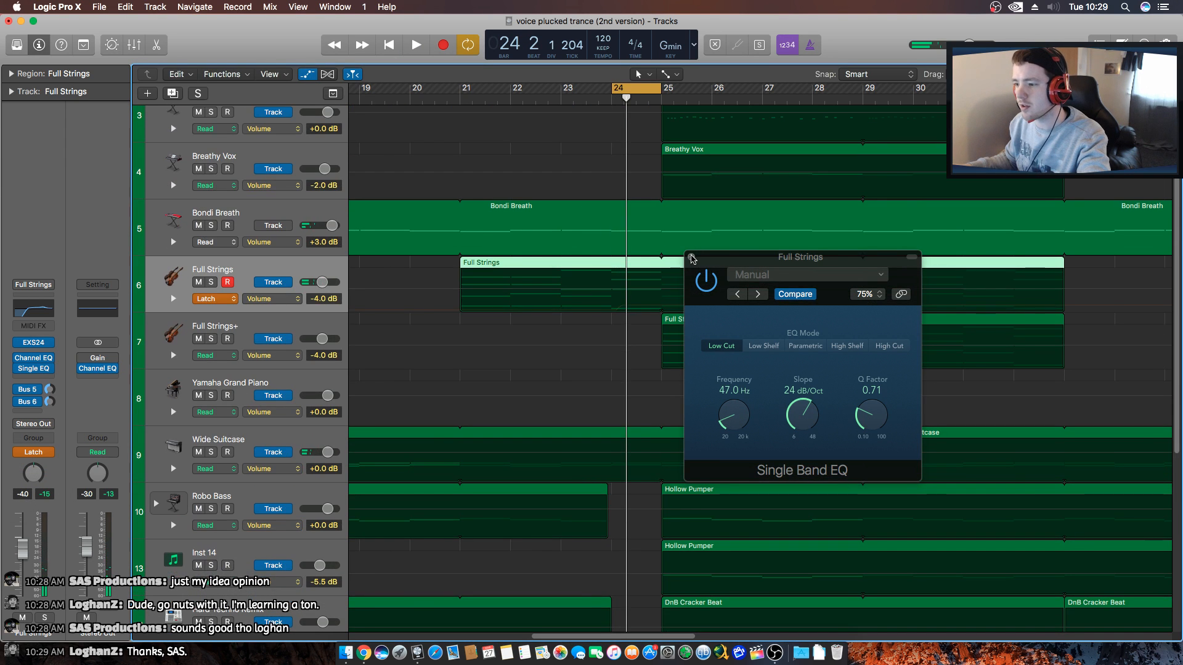
pyautogui.click(271, 299)
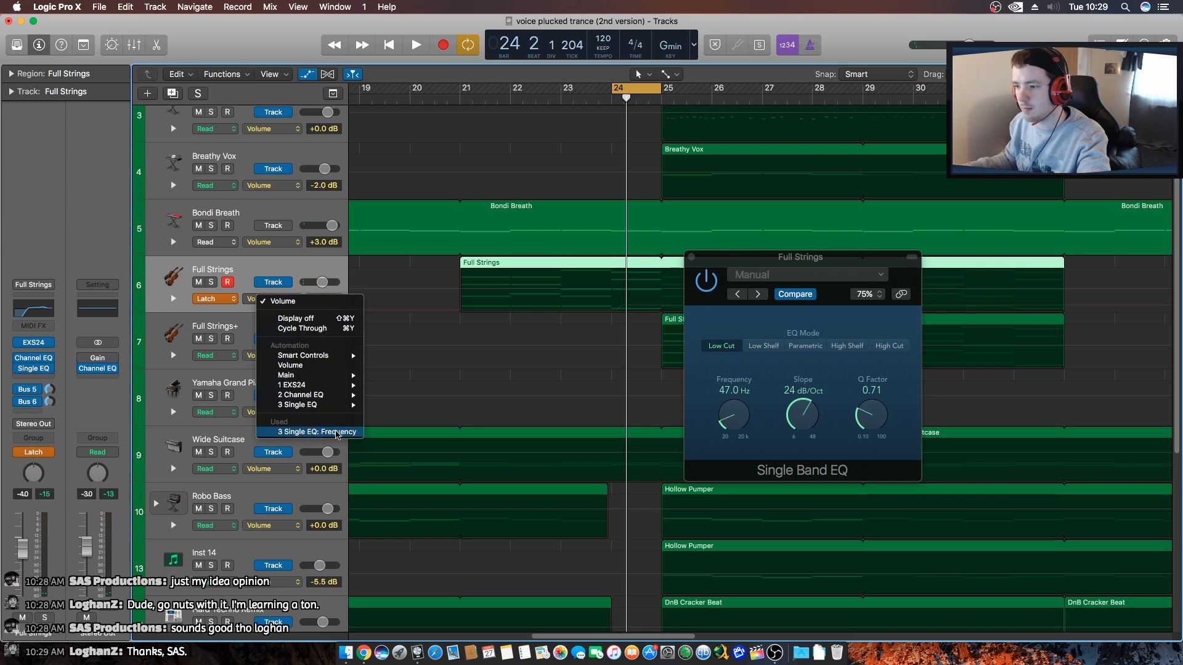
pyautogui.click(296, 432)
pyautogui.click(690, 257)
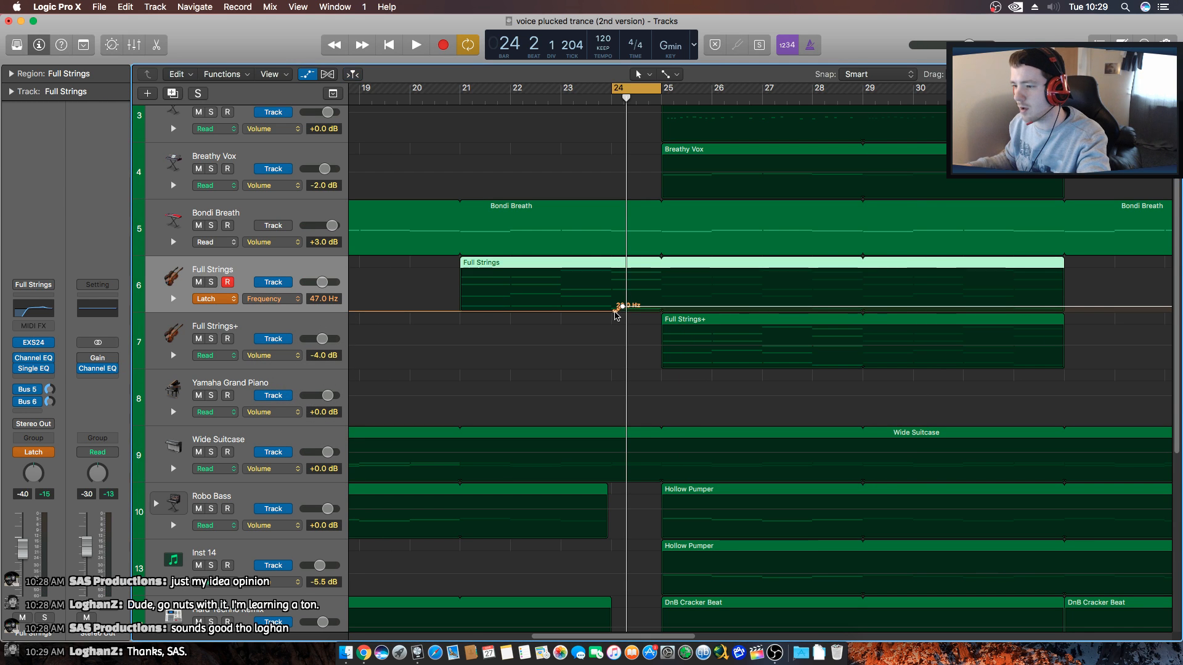
pyautogui.click(660, 272)
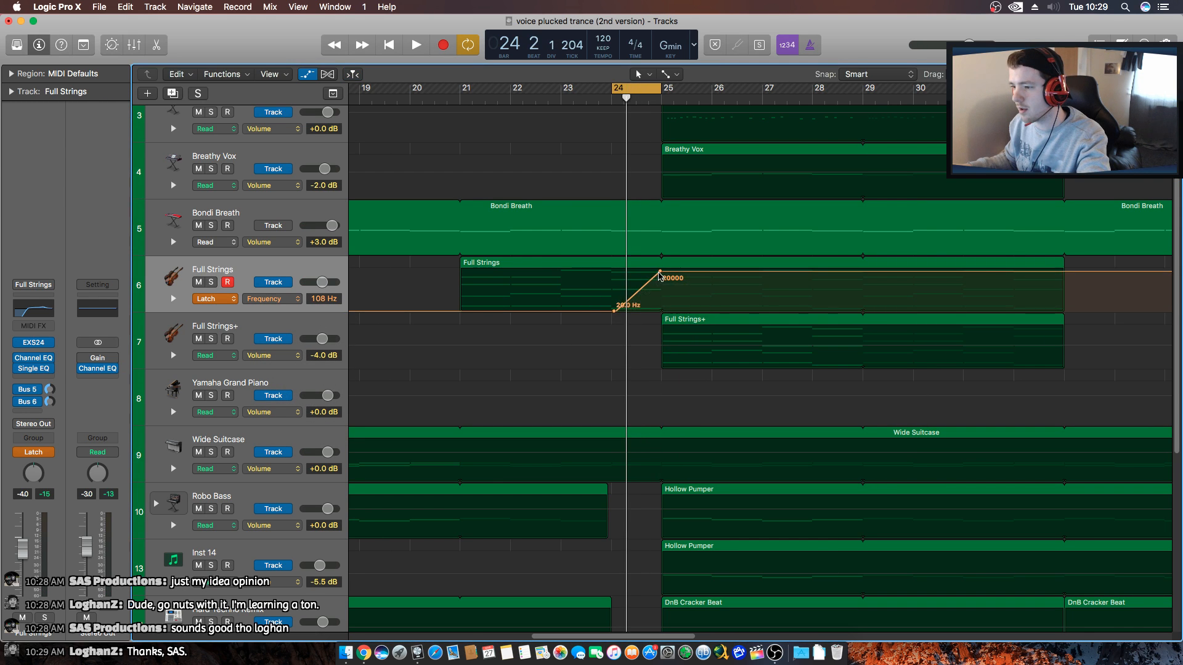
pyautogui.moveTo(660, 272); pyautogui.dragTo(660, 289)
pyautogui.press('space')
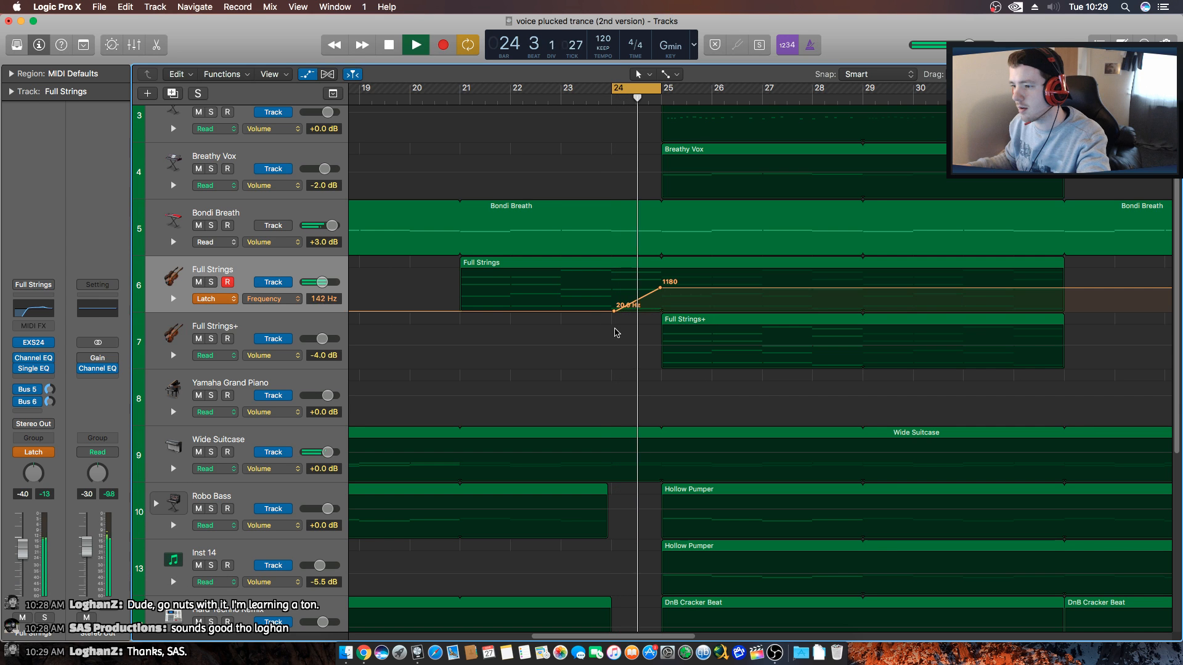
# Switch Full Strings automation to Read and raise the frequency ramp's end point at bar 25 to 20000 Hz.
pyautogui.click(238, 299)
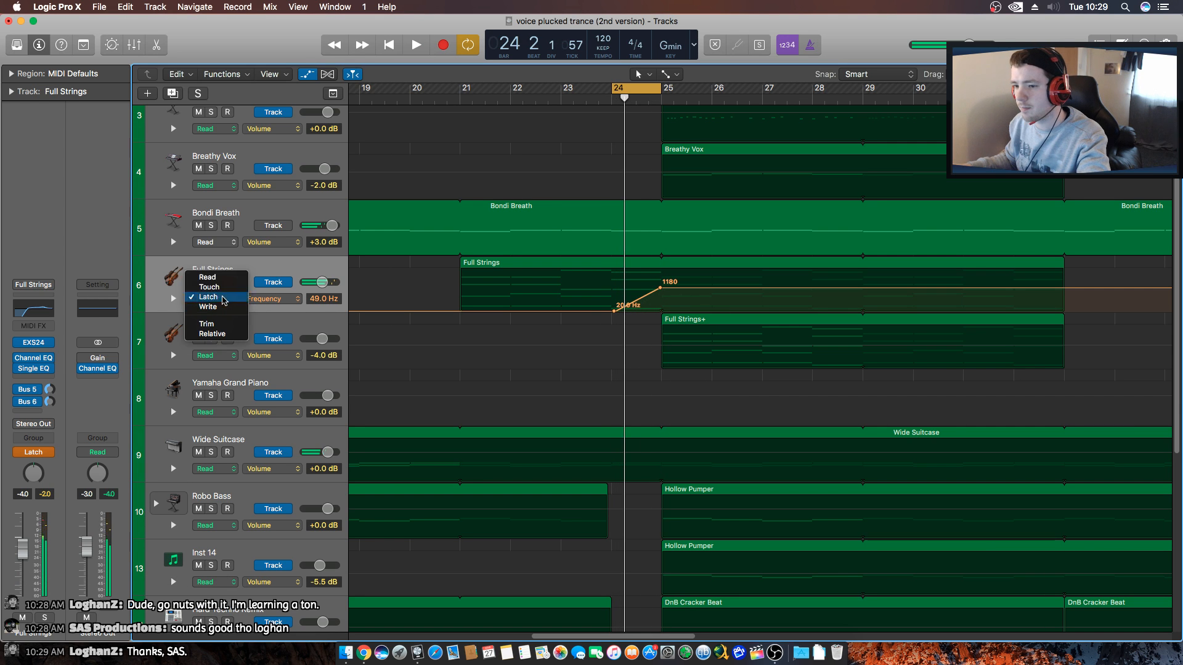
pyautogui.click(213, 276)
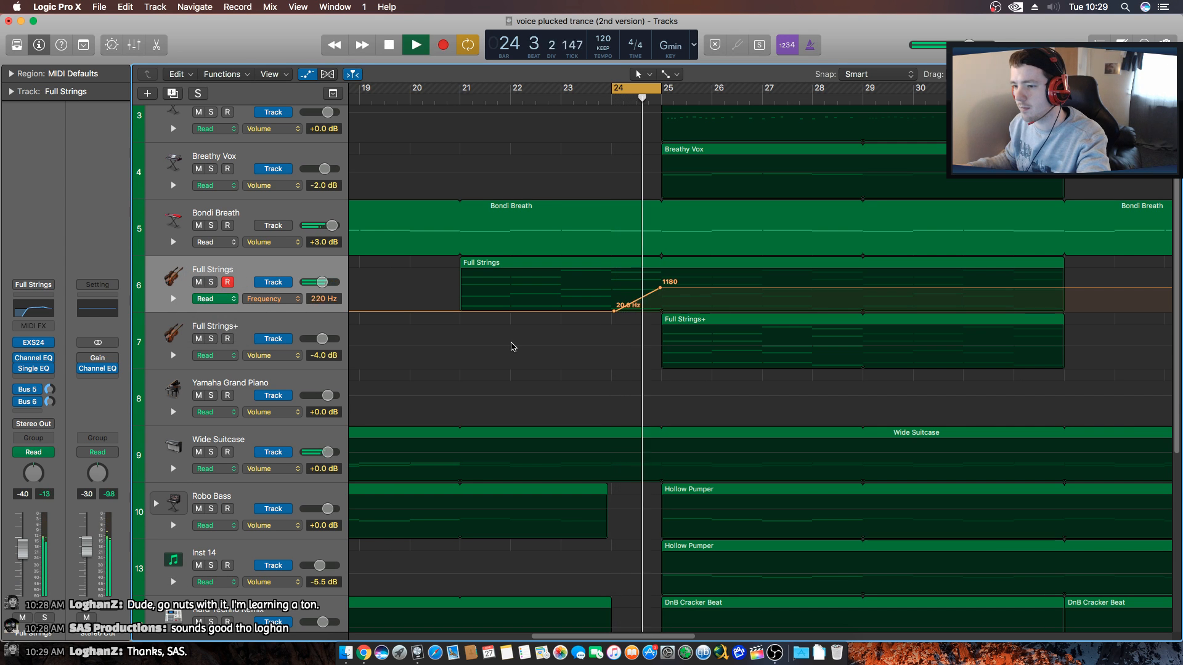
pyautogui.moveTo(661, 288); pyautogui.dragTo(660, 271)
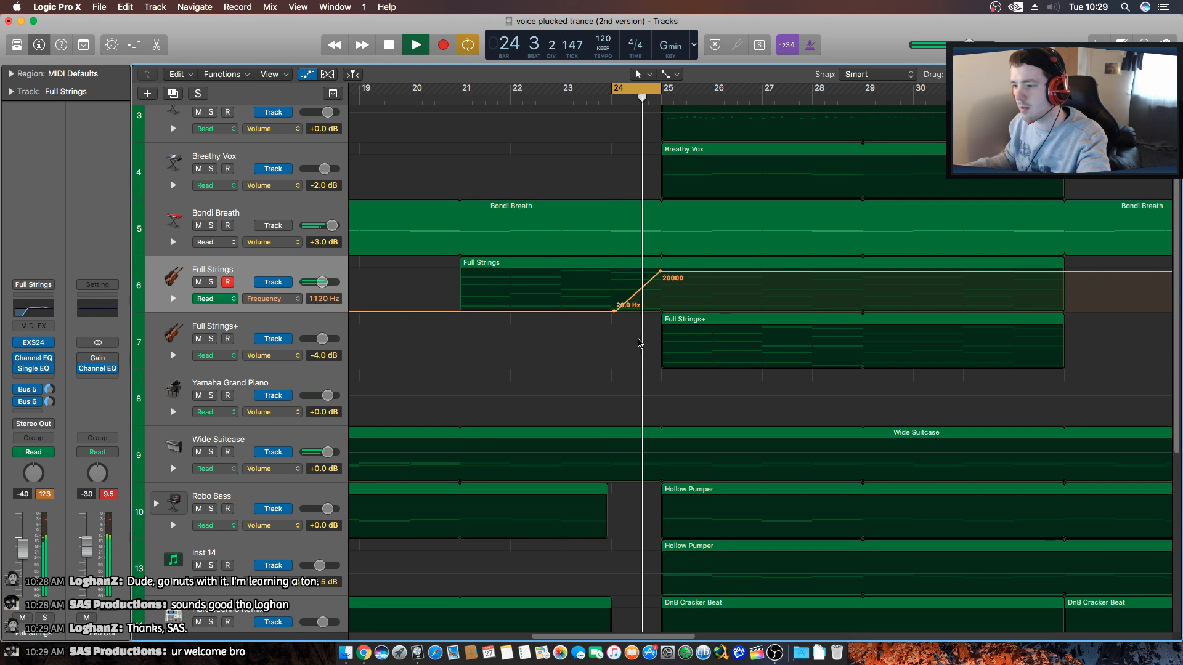
# Move the 20000 Hz end point of the Full Strings frequency ramp to just before bar 25 and audition the transition.
pyautogui.moveTo(660, 271); pyautogui.dragTo(652, 271)
pyautogui.press('space')
pyautogui.click(640, 89)
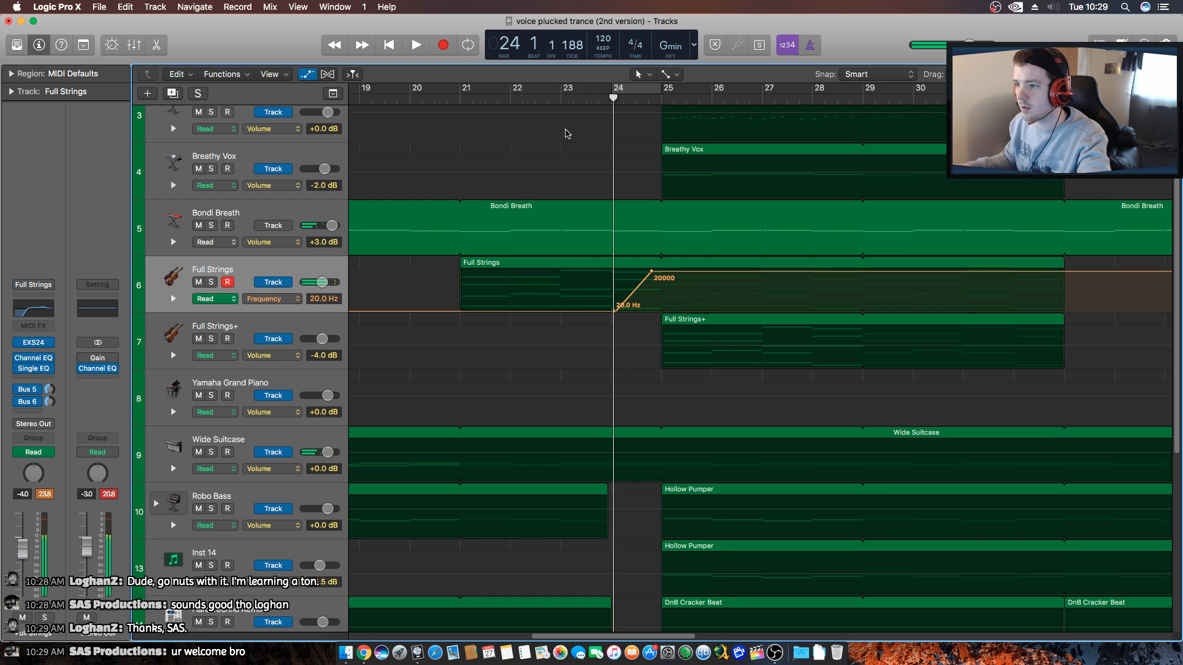
pyautogui.click(524, 98)
pyautogui.press('space')
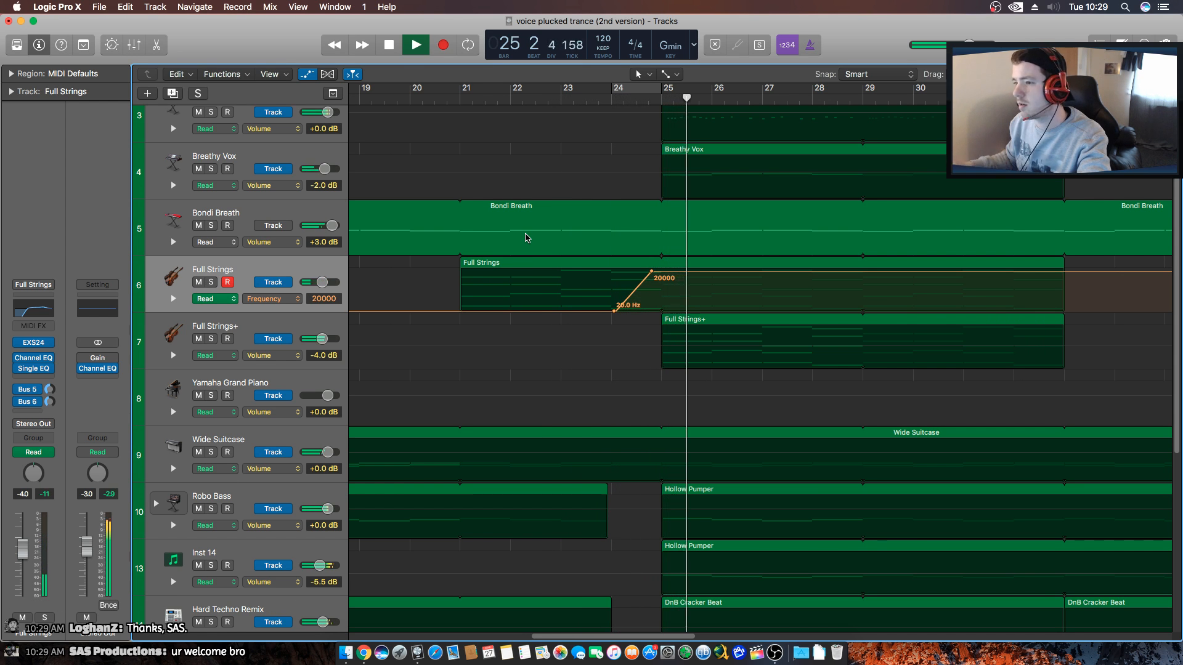
pyautogui.click(466, 99)
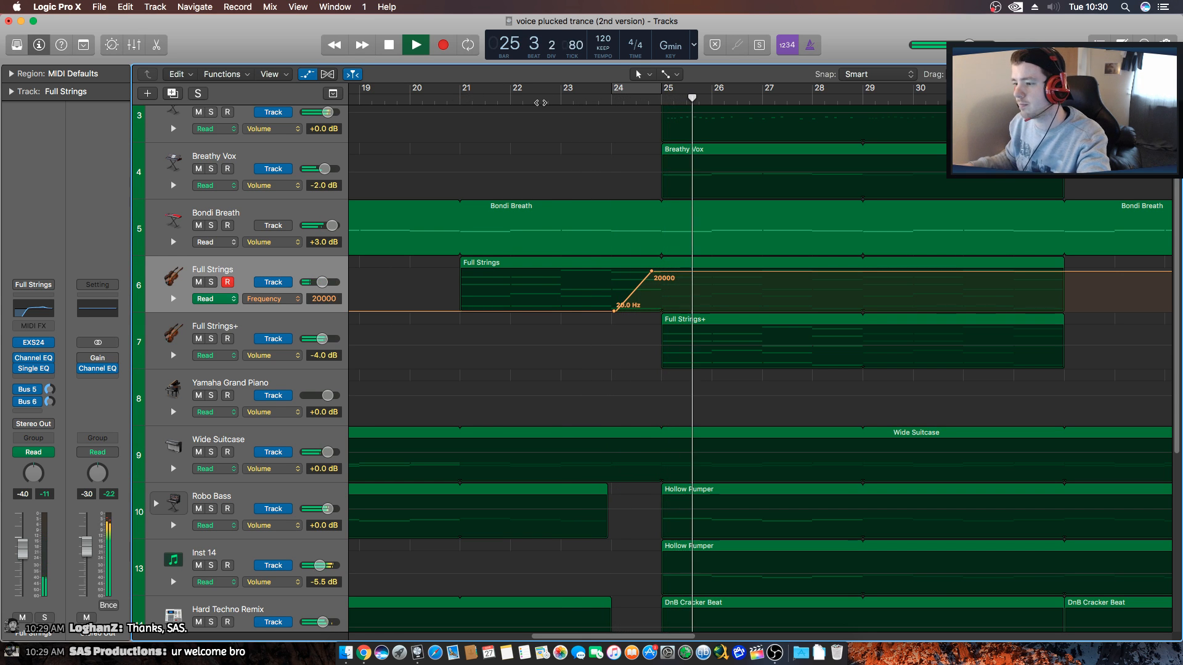
pyautogui.press('space')
# Add a sharp drop to 20 Hz at bar 25 in the Full Strings frequency automation, then audition it.
pyautogui.moveTo(652, 272); pyautogui.dragTo(662, 271)
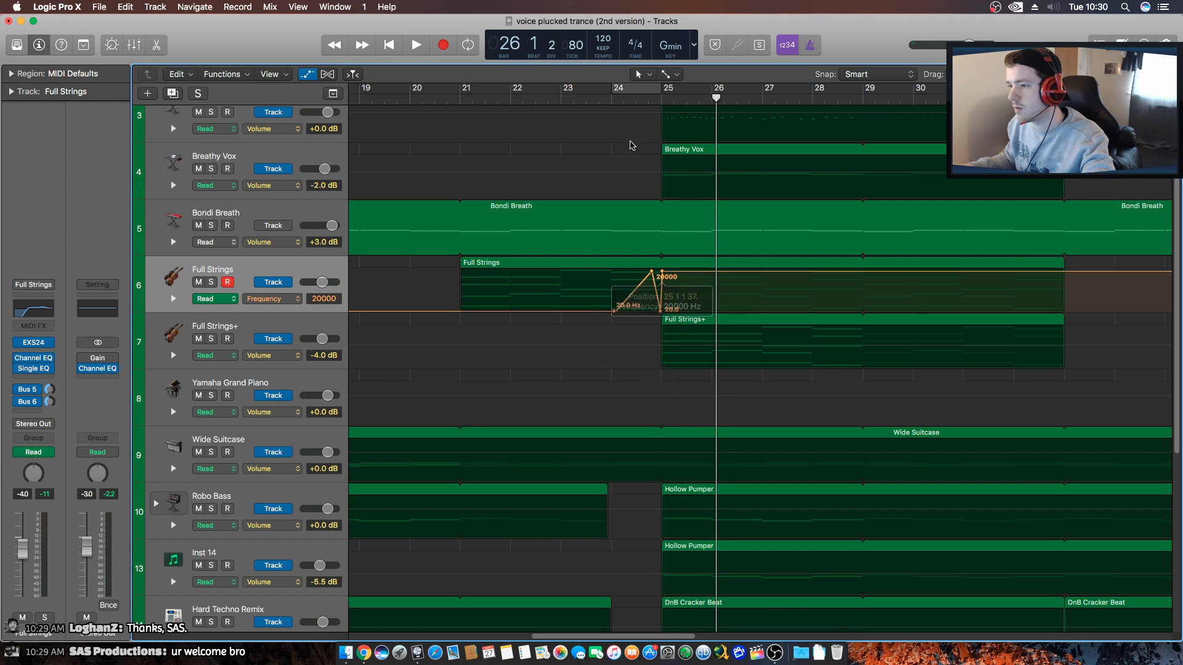
pyautogui.press('space')
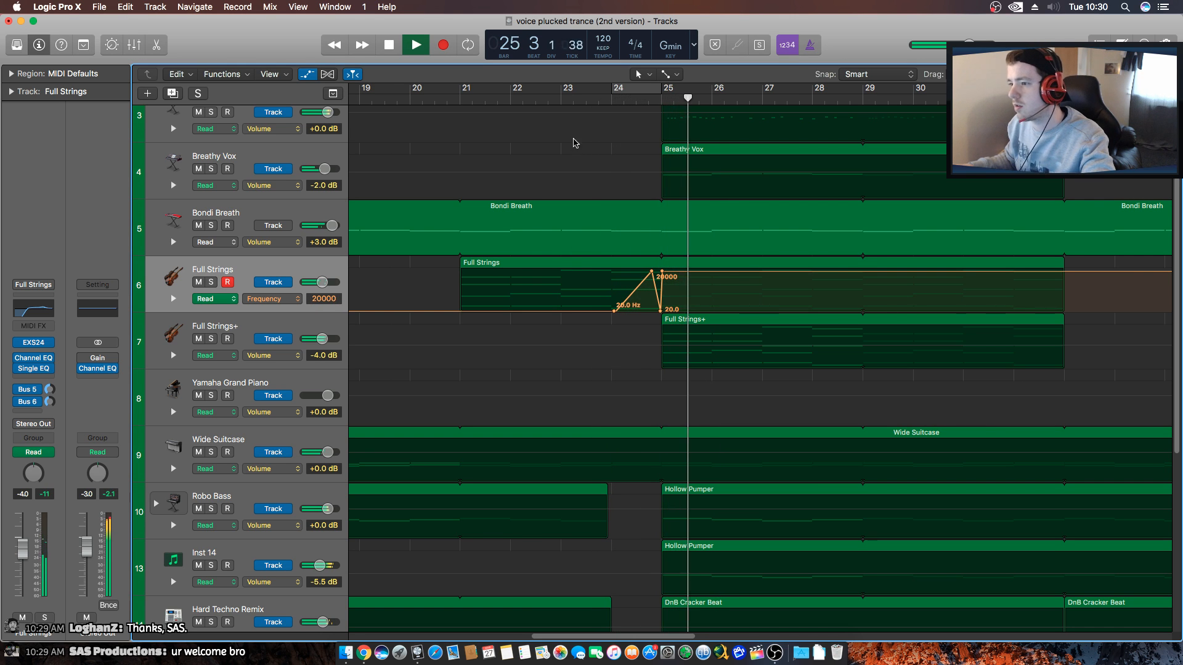
pyautogui.press('space')
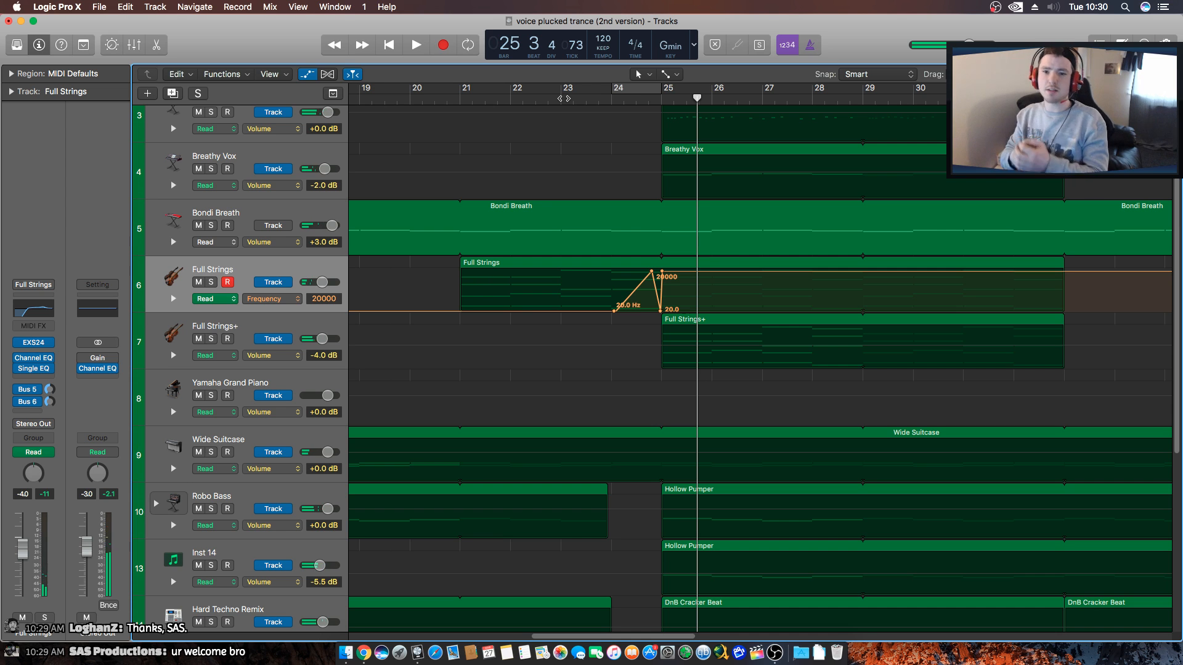
pyautogui.press('super+Left')
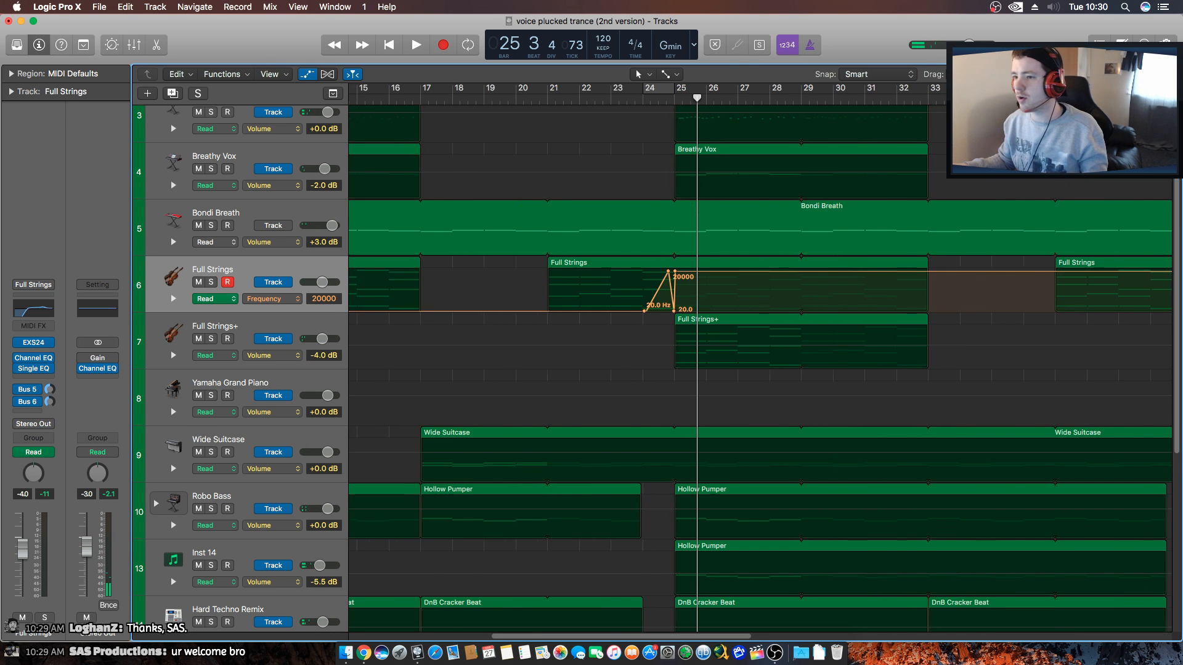
# Hide the automation and audition the full mix at the bar 25 drop and at bar 33.
pyautogui.press('a')
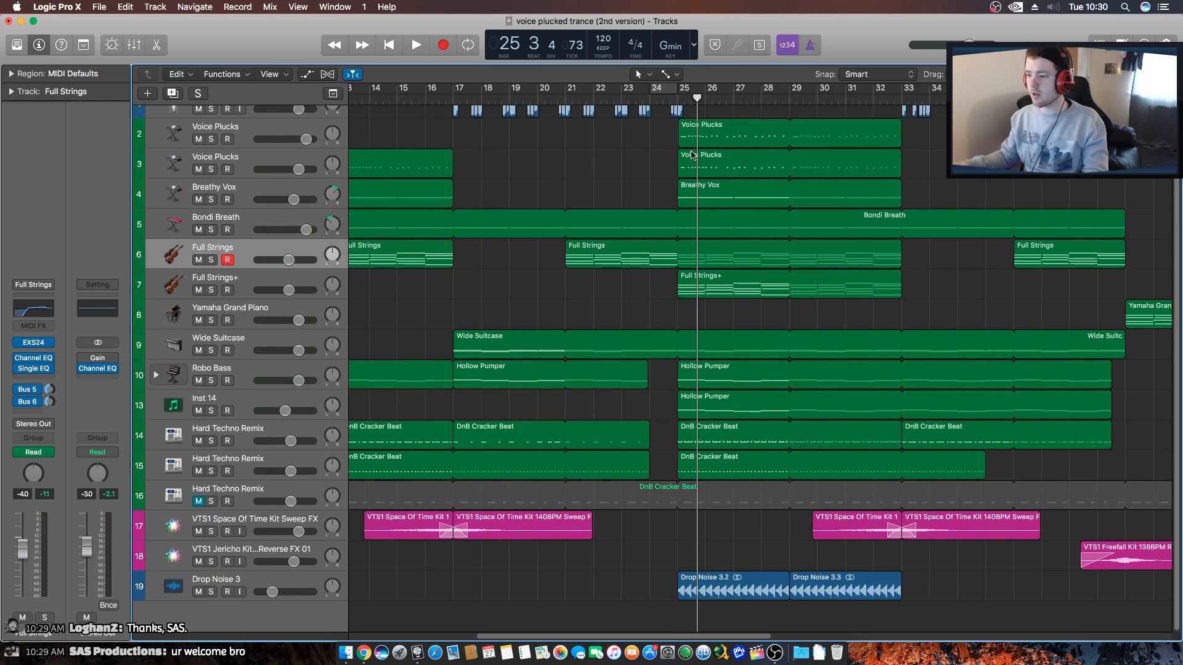
pyautogui.click(682, 99)
pyautogui.press('space')
pyautogui.press('space')
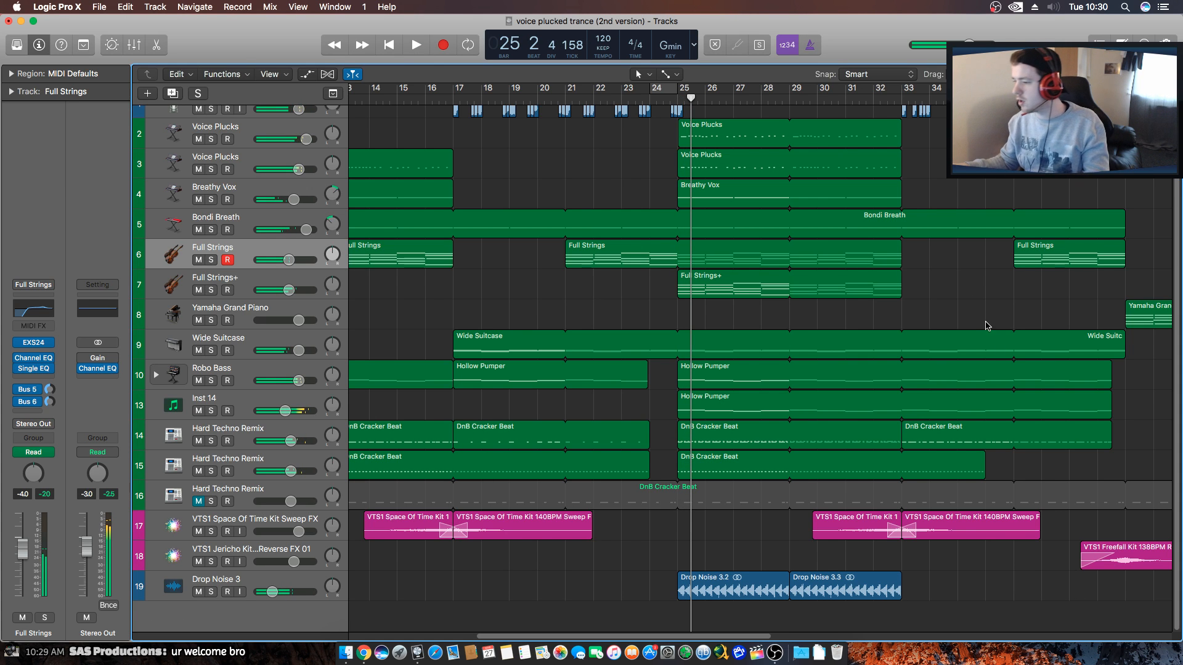
pyautogui.click(903, 101)
pyautogui.press('space')
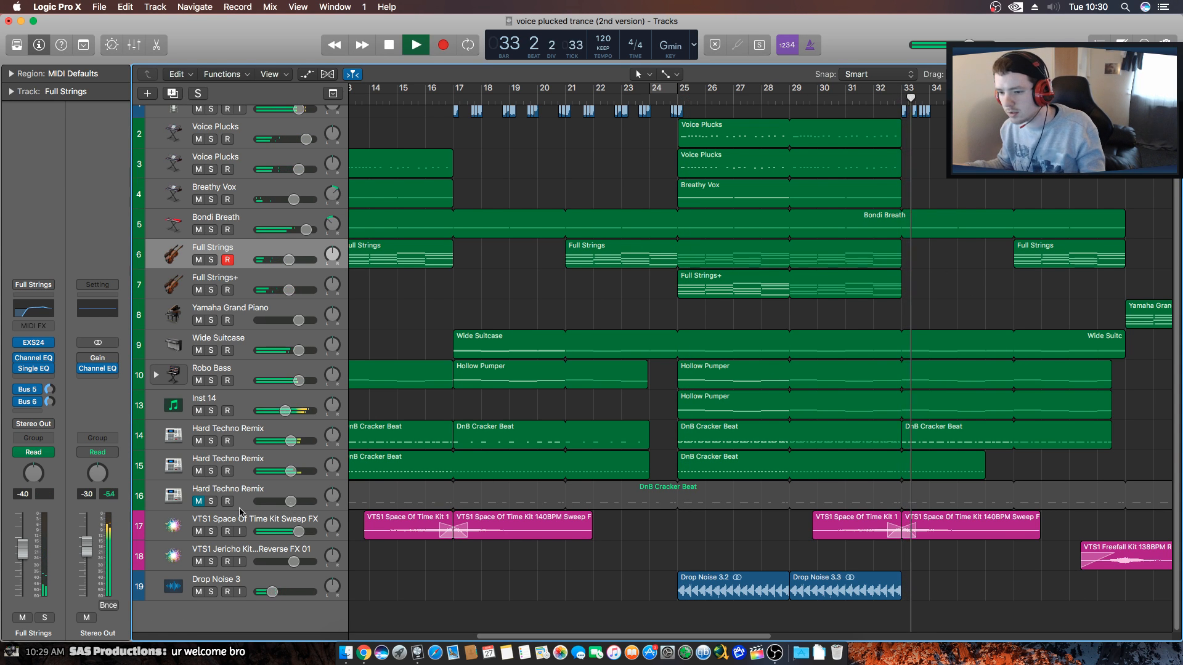
# Solo the Sweep FX track, copy its sweep region from bar 33 to bar 25, then unsolo and audition the drop.
pyautogui.click(211, 531)
pyautogui.click(956, 531)
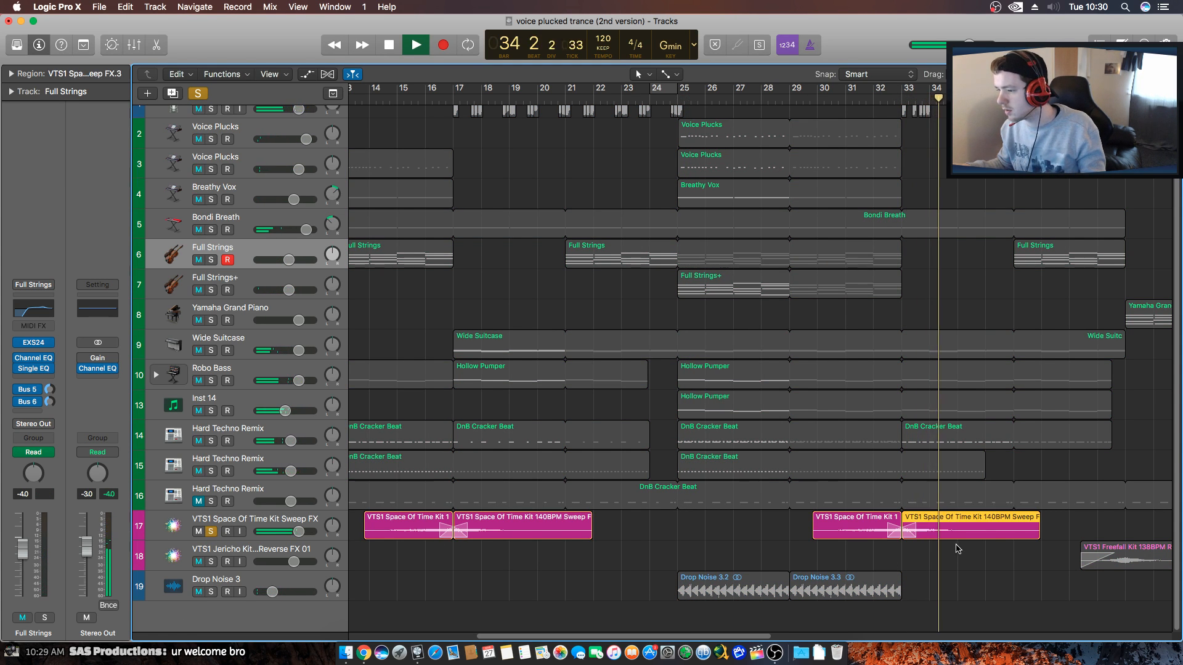
pyautogui.moveTo(911, 534); pyautogui.dragTo(685, 541)
pyautogui.press('space')
pyautogui.click(211, 531)
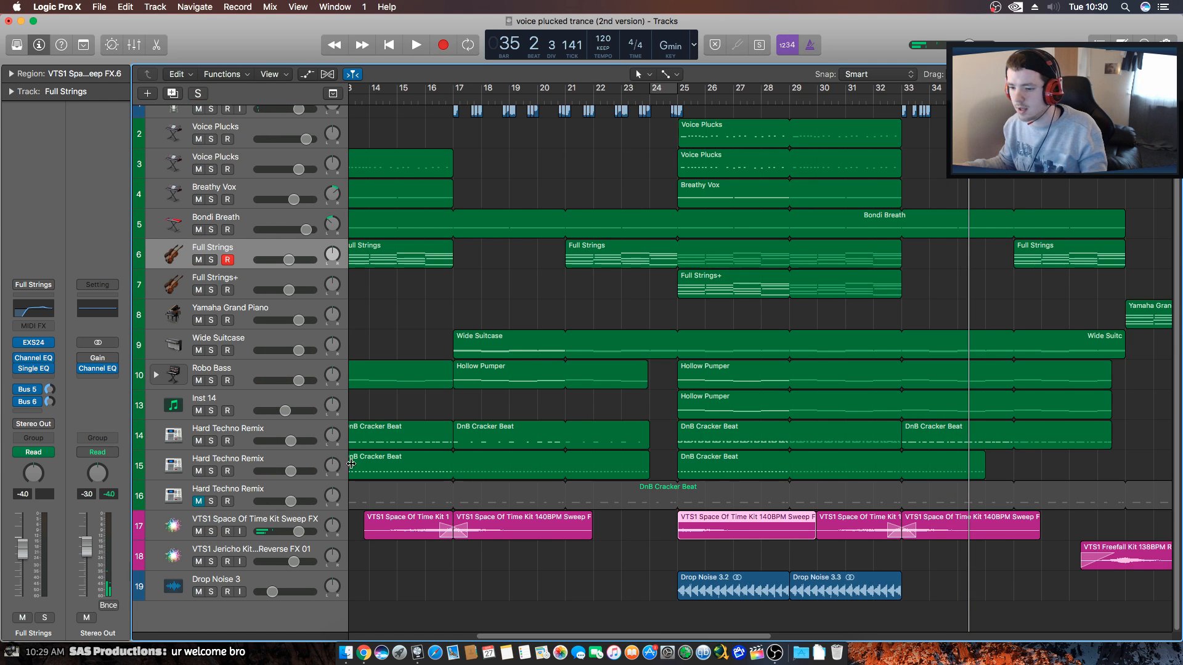
pyautogui.doubleClick(616, 100)
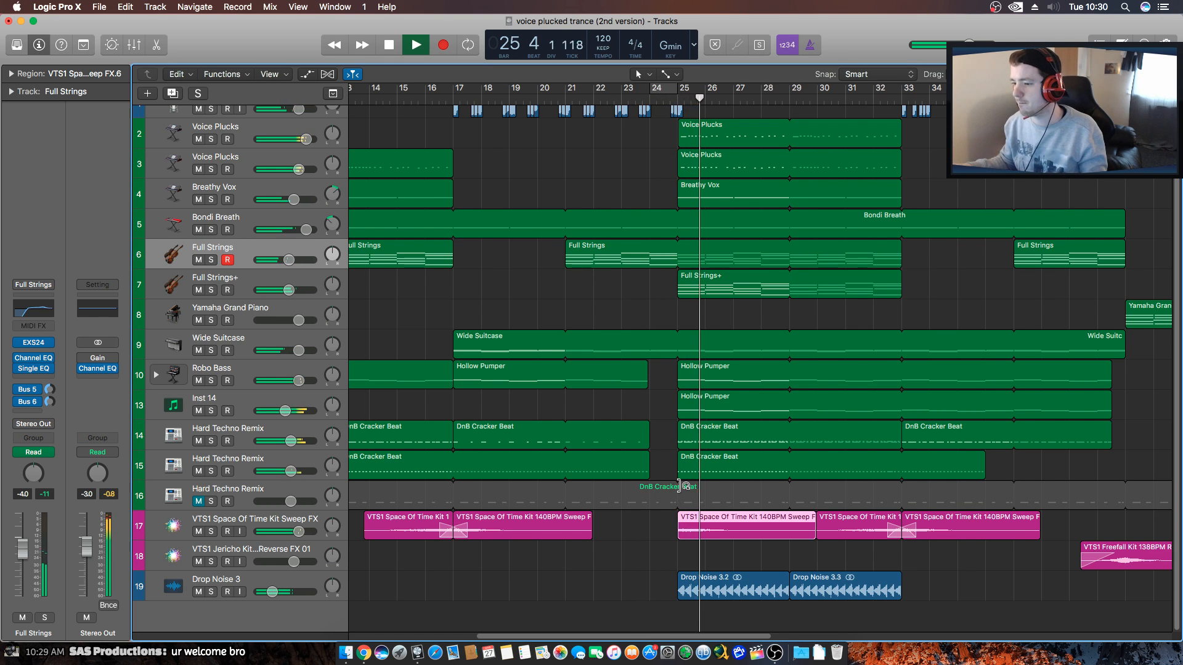
pyautogui.click(943, 285)
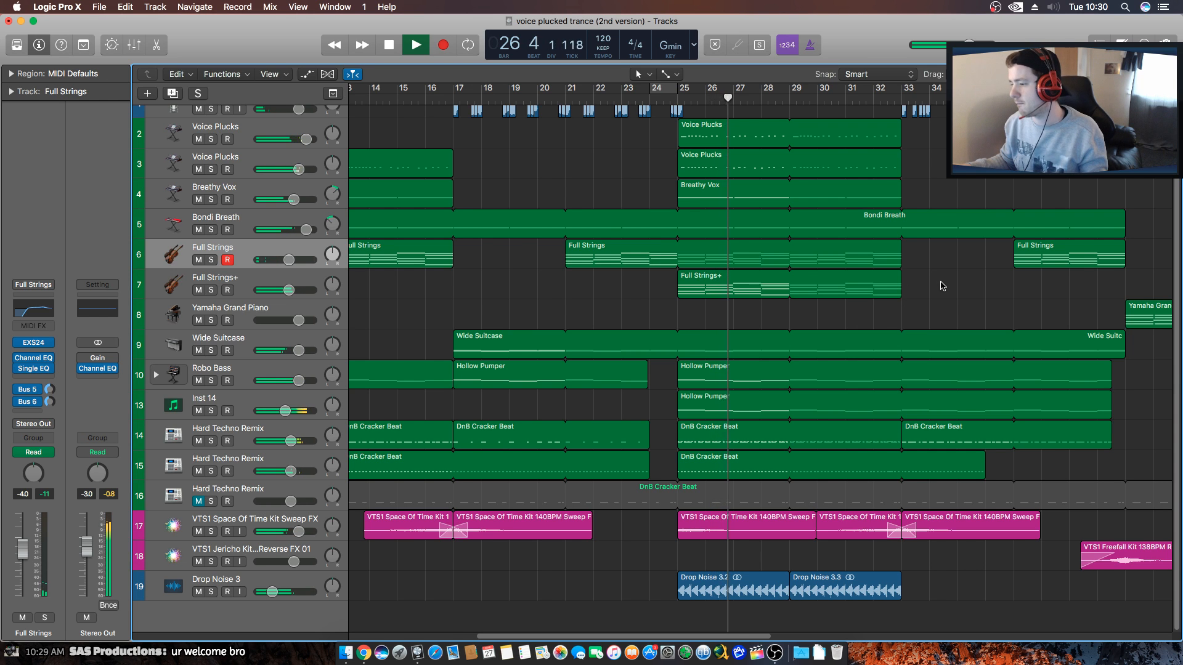
# Audition the section leading up to bar 41, then solo Full Strings with automation shown and listen from bar 37.
pyautogui.moveTo(1146, 74); pyautogui.dragTo(1140, 73)
pyautogui.click(707, 98)
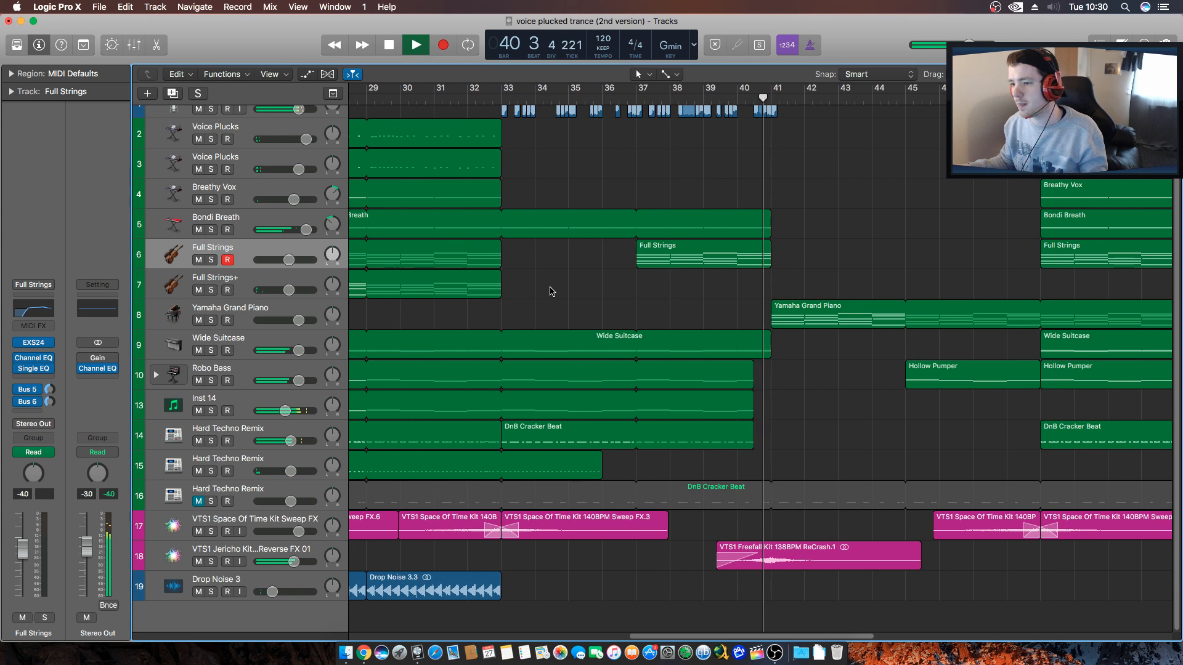
pyautogui.press('space')
pyautogui.click(211, 260)
pyautogui.click(308, 75)
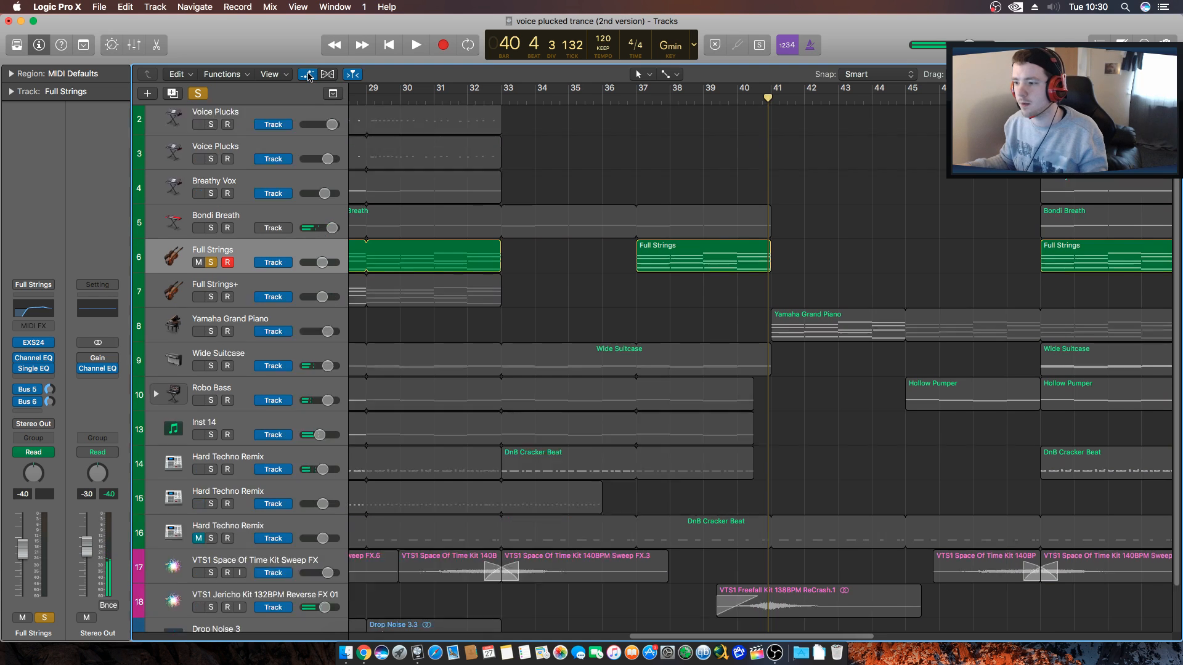
pyautogui.click(638, 98)
pyautogui.press('space')
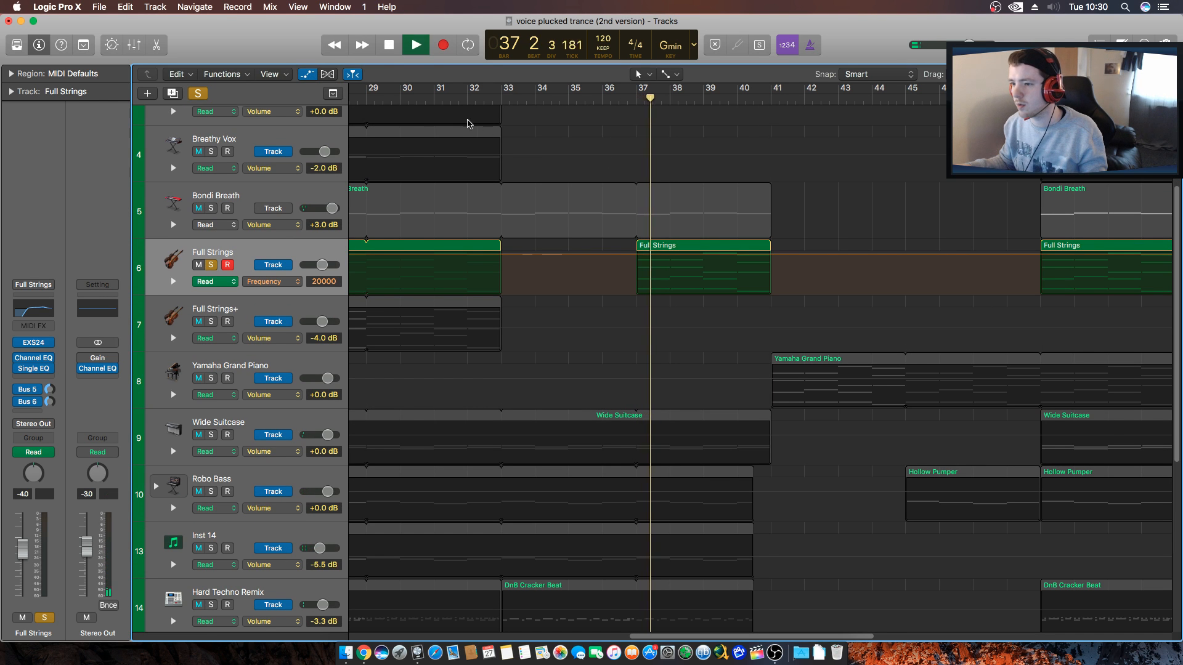
# Remove the Full Strings frequency rise after bar 25 so it holds 20 Hz, then audition it soloed and in the full mix.
pyautogui.click(401, 99)
pyautogui.moveTo(648, 636); pyautogui.dragTo(545, 637)
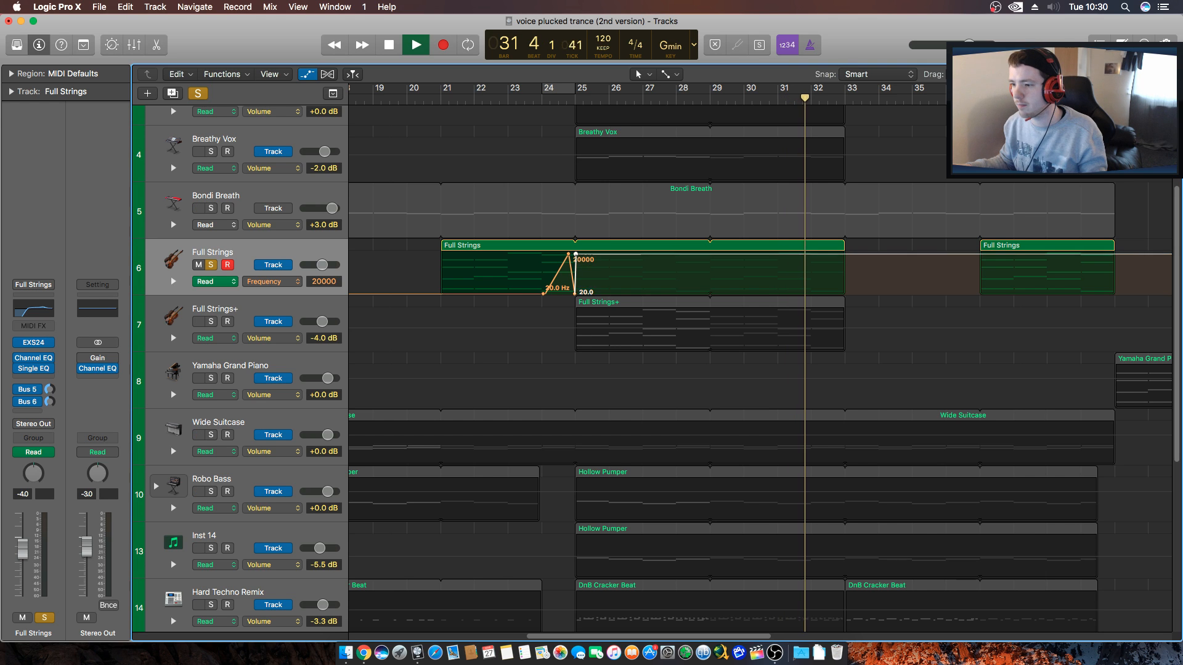
pyautogui.press('space')
pyautogui.click(571, 98)
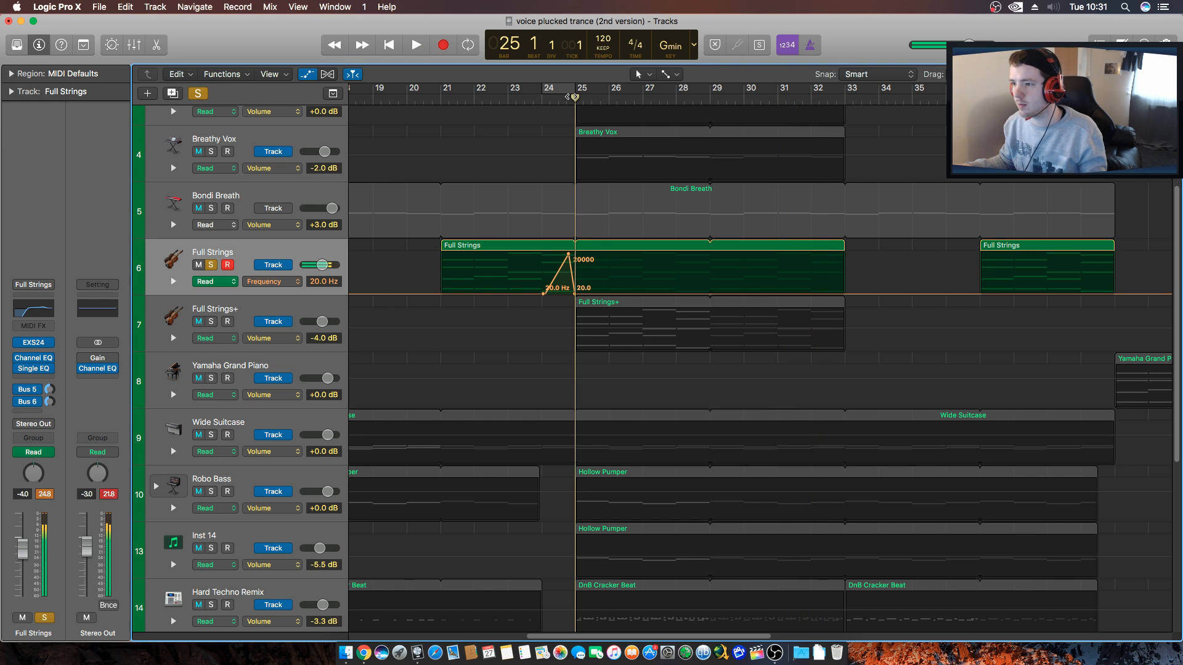
pyautogui.press('space')
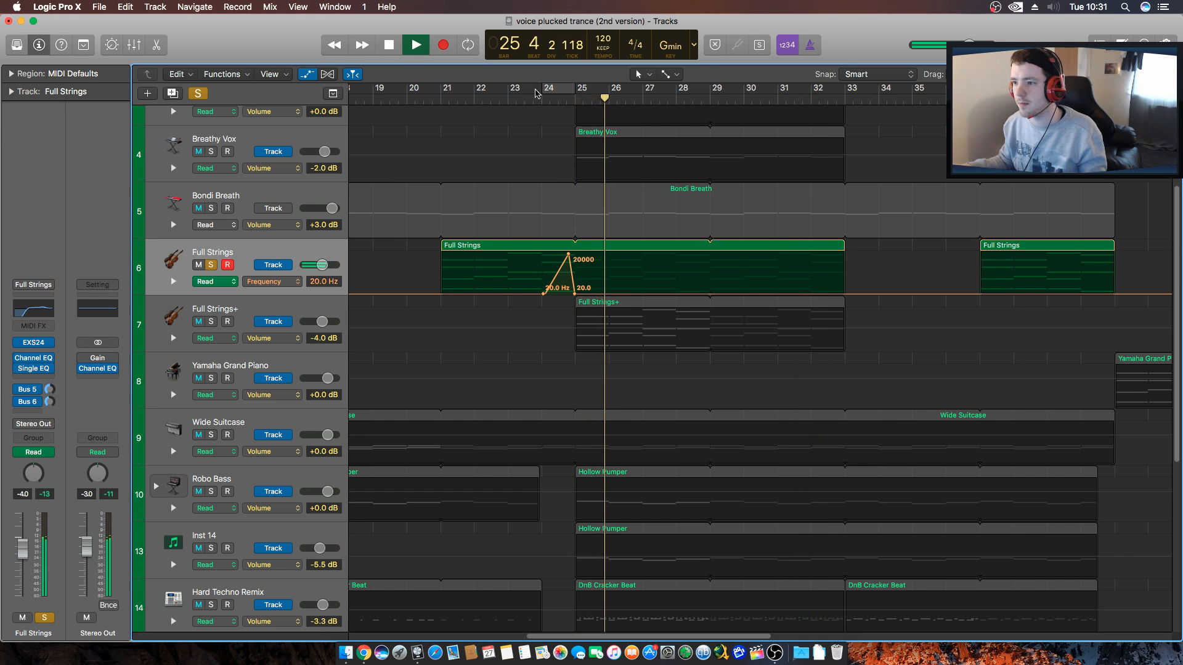
pyautogui.click(540, 93)
pyautogui.press('s')
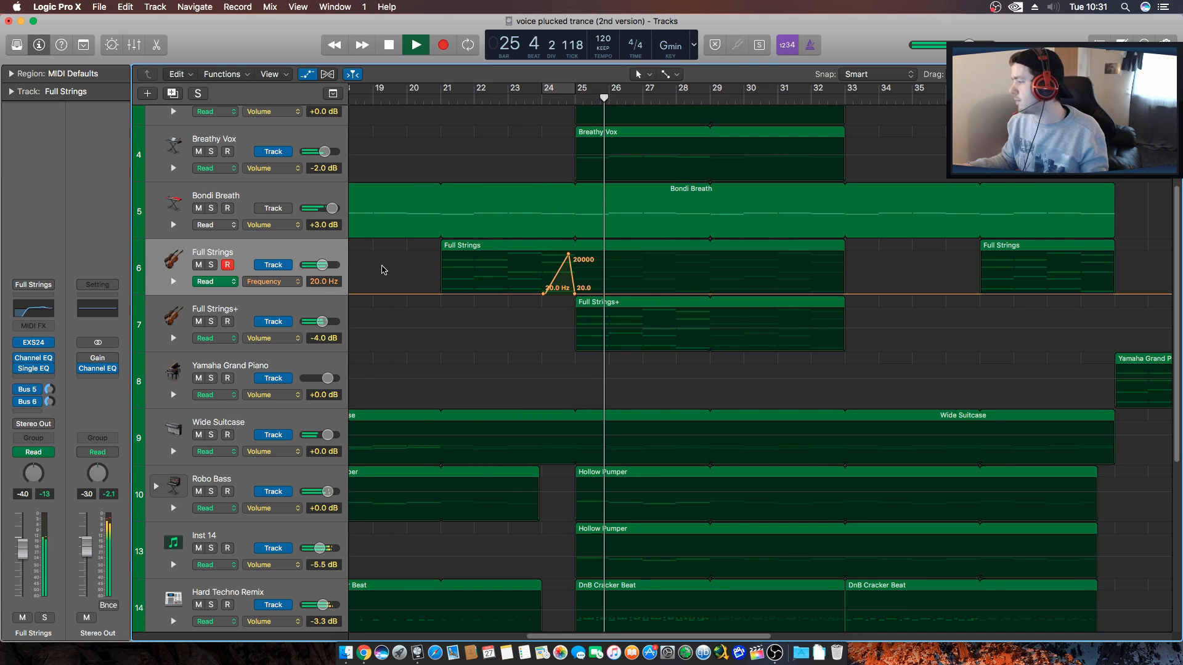
pyautogui.press('super+Left')
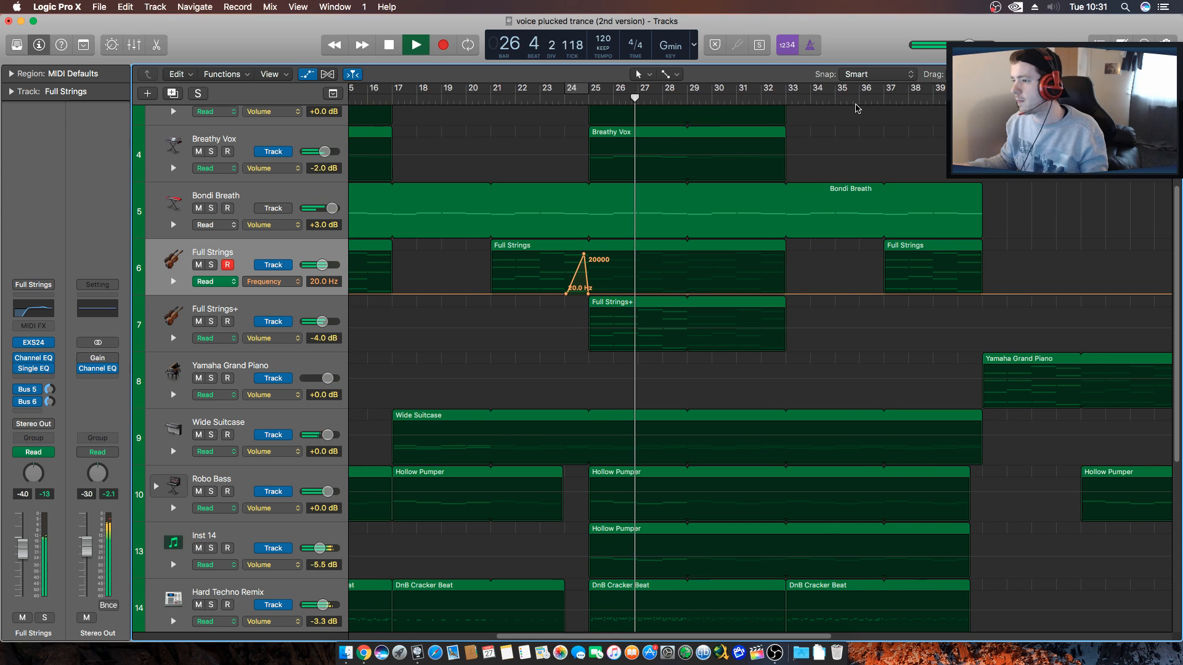
pyautogui.click(862, 94)
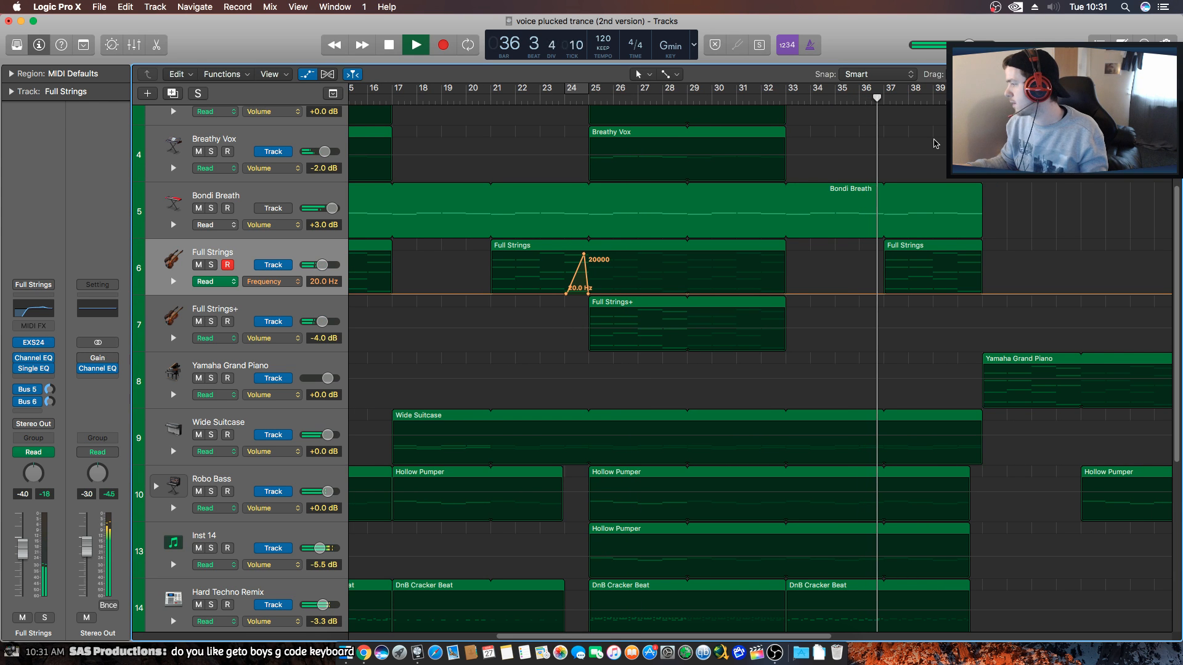
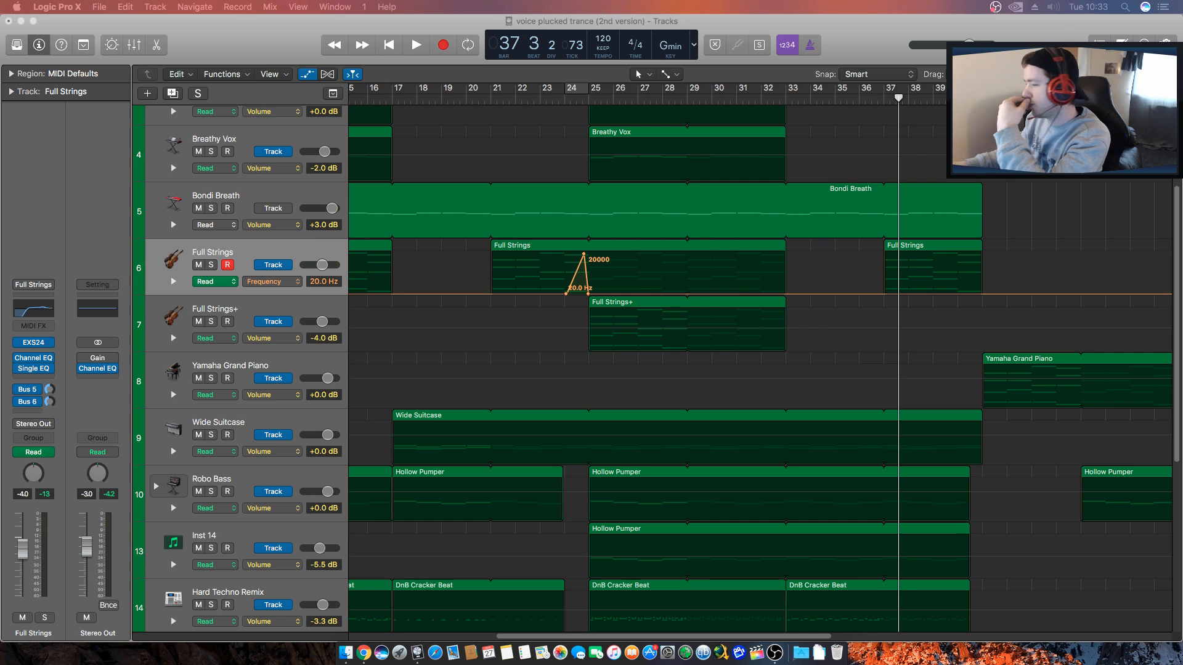
# Play the arrangement from bar 41, then solo and select the Yamaha Grand Piano track.
pyautogui.click(593, 102)
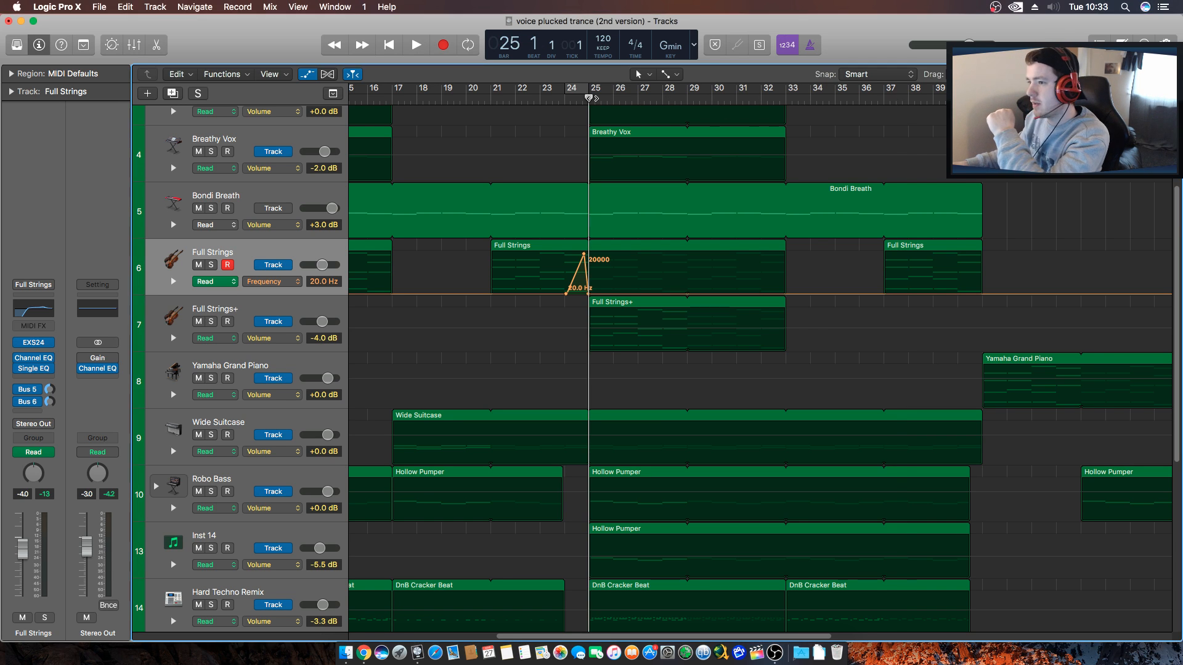
pyautogui.press('super+Left')
pyautogui.press('super+Left')
pyautogui.press('super+Left')
pyautogui.press('super+Left')
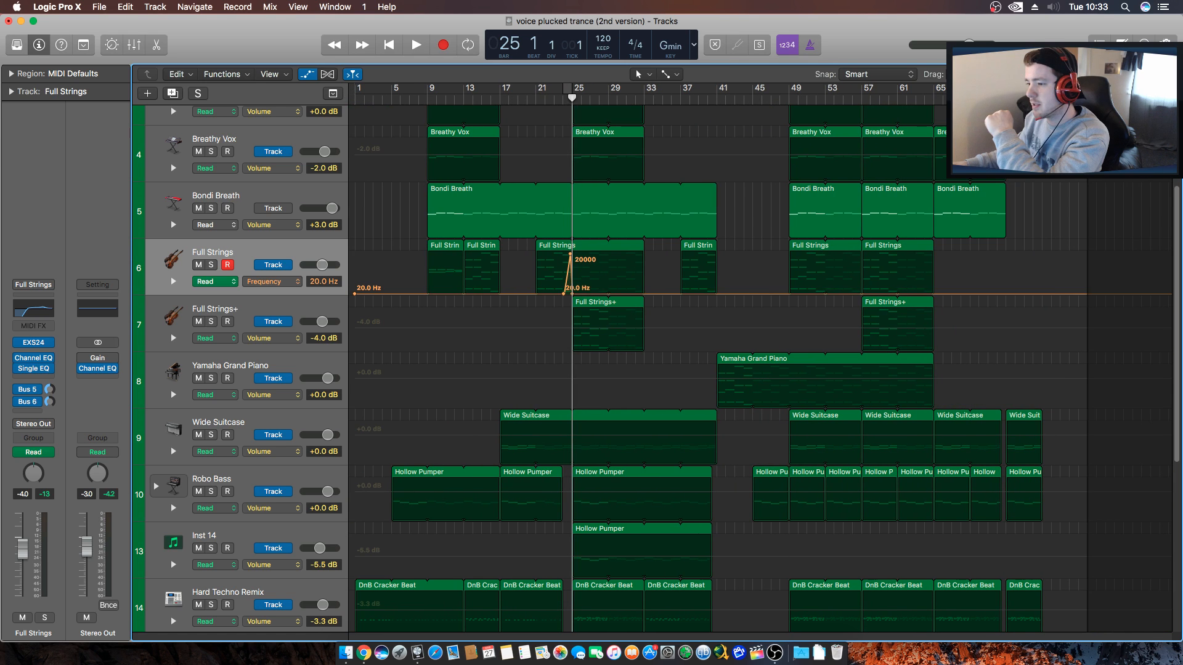
pyautogui.click(715, 102)
pyautogui.press('space')
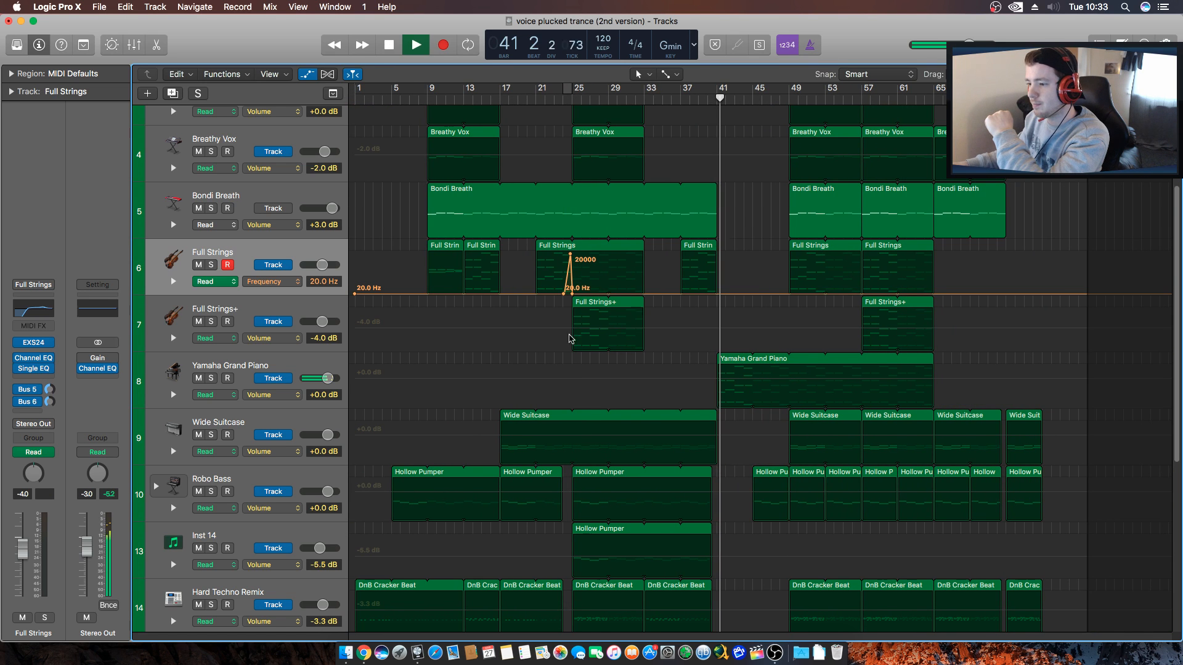
pyautogui.click(211, 378)
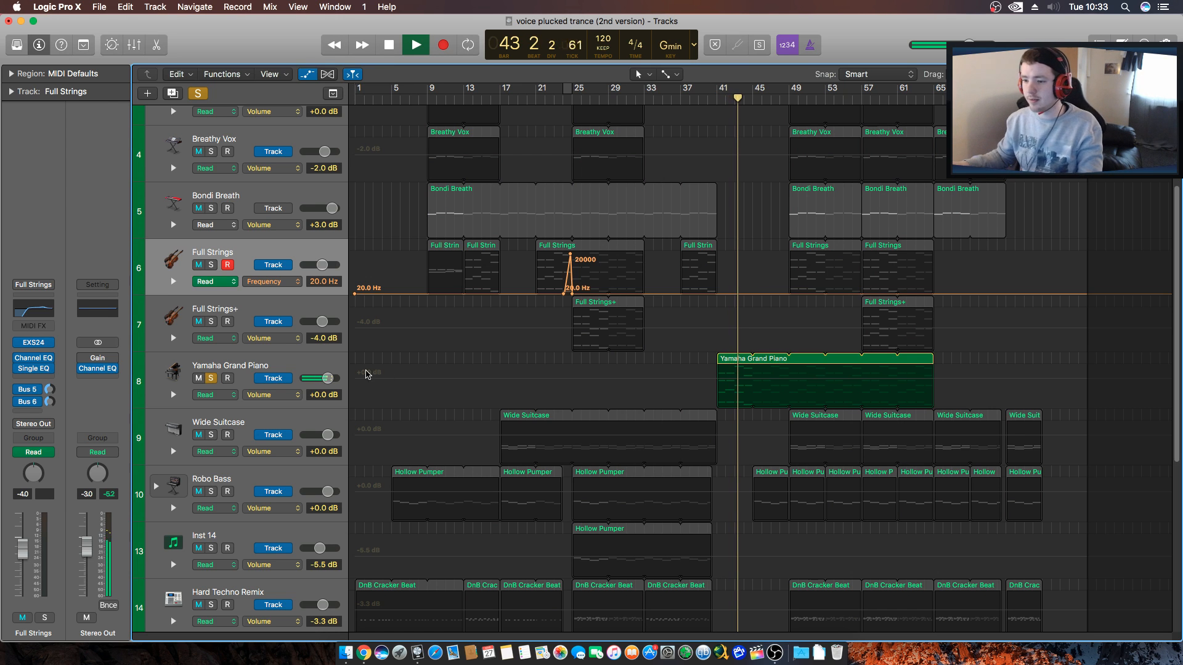
pyautogui.click(305, 363)
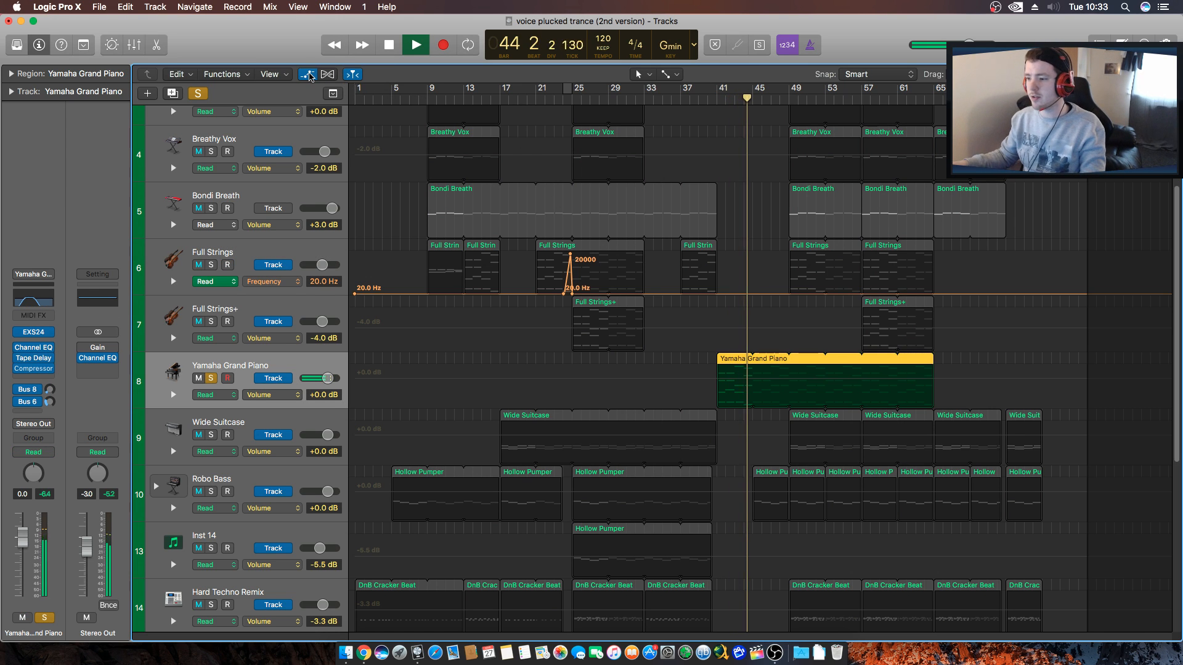
# Reset the Yamaha Grand Piano's Channel EQ by recalling its default setting, then close the plug-in window.
pyautogui.press('space')
pyautogui.click(44, 379)
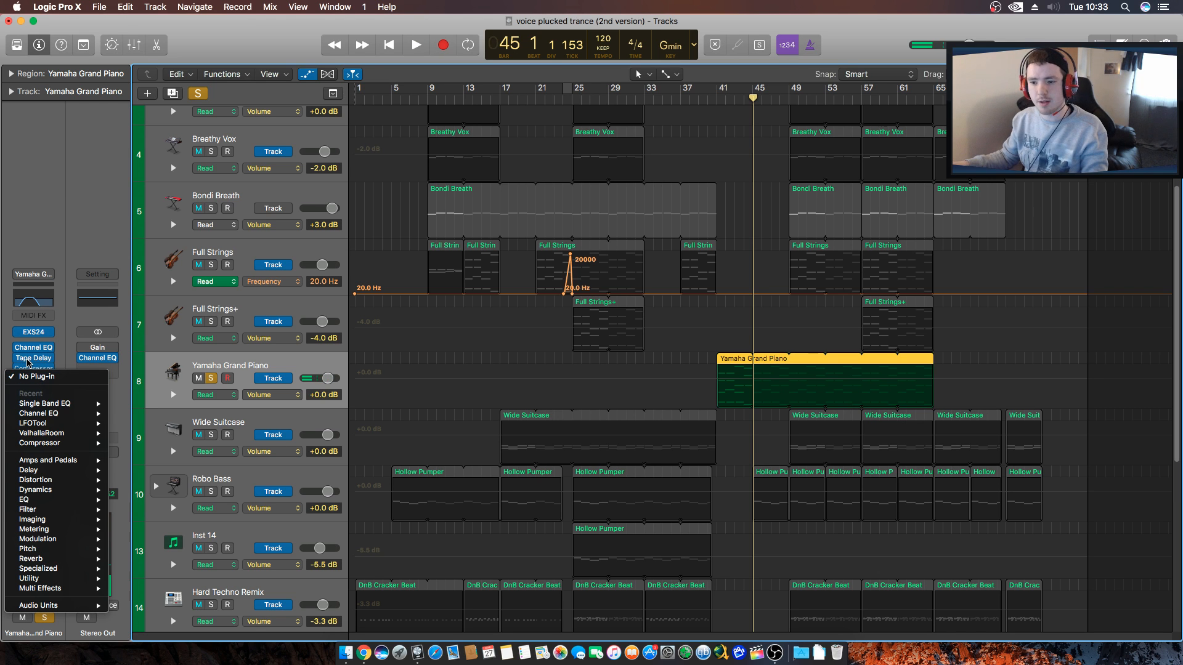
pyautogui.click(29, 363)
pyautogui.click(35, 294)
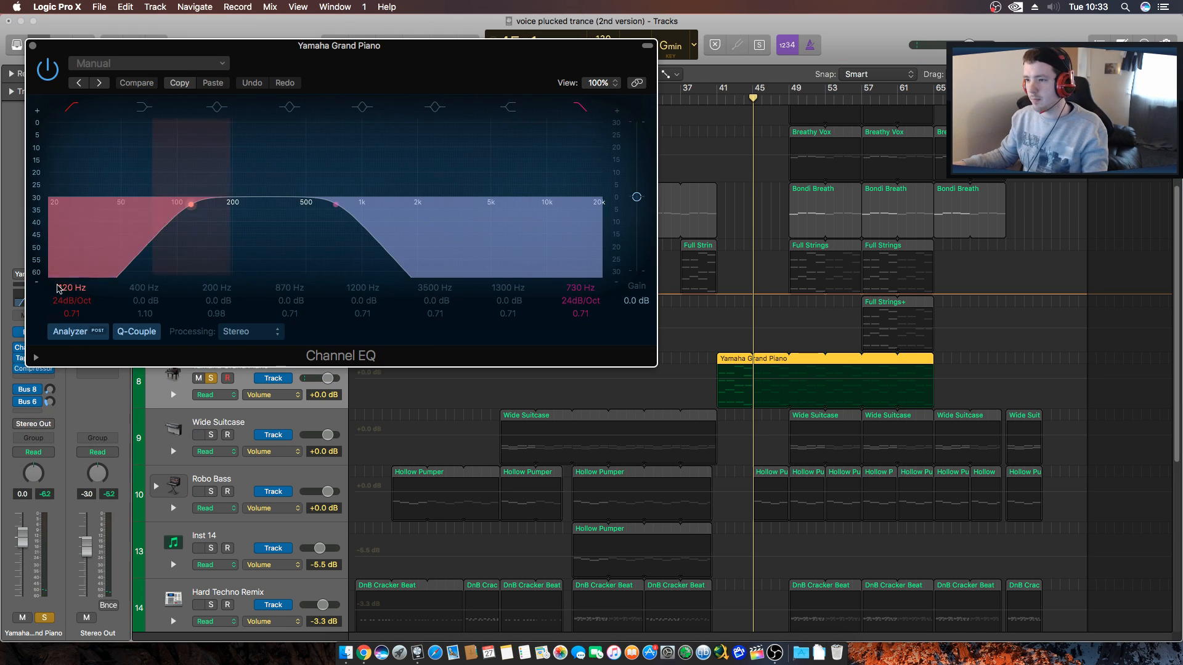
pyautogui.moveTo(392, 73); pyautogui.dragTo(404, 83)
pyautogui.click(124, 74)
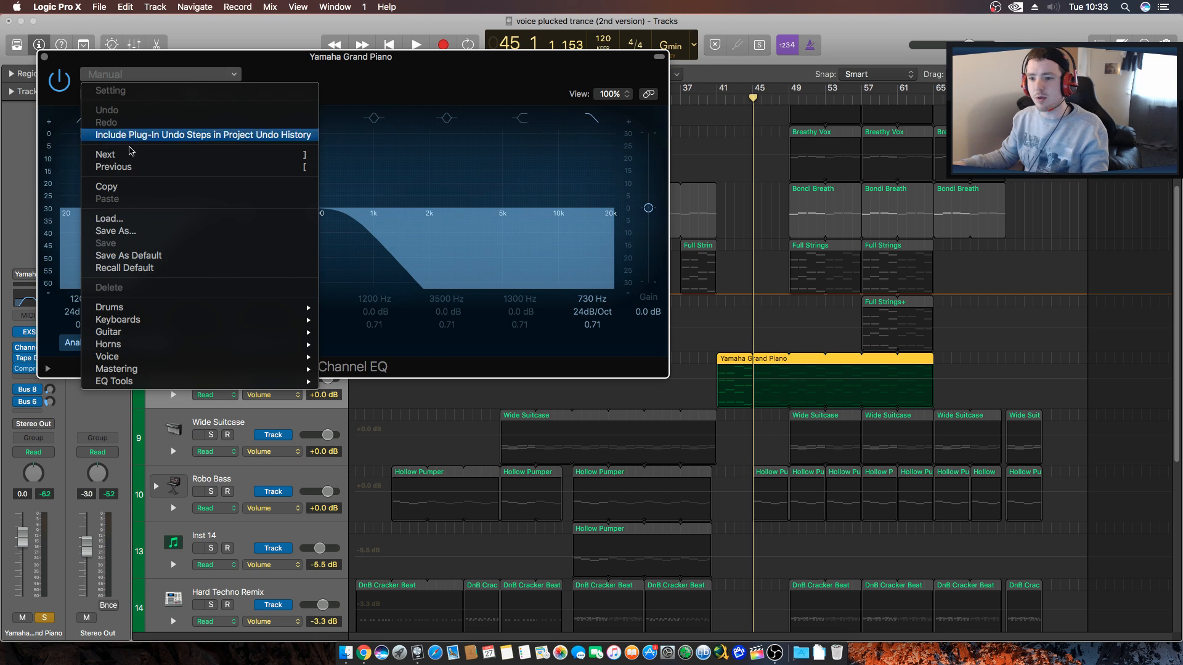
pyautogui.click(145, 268)
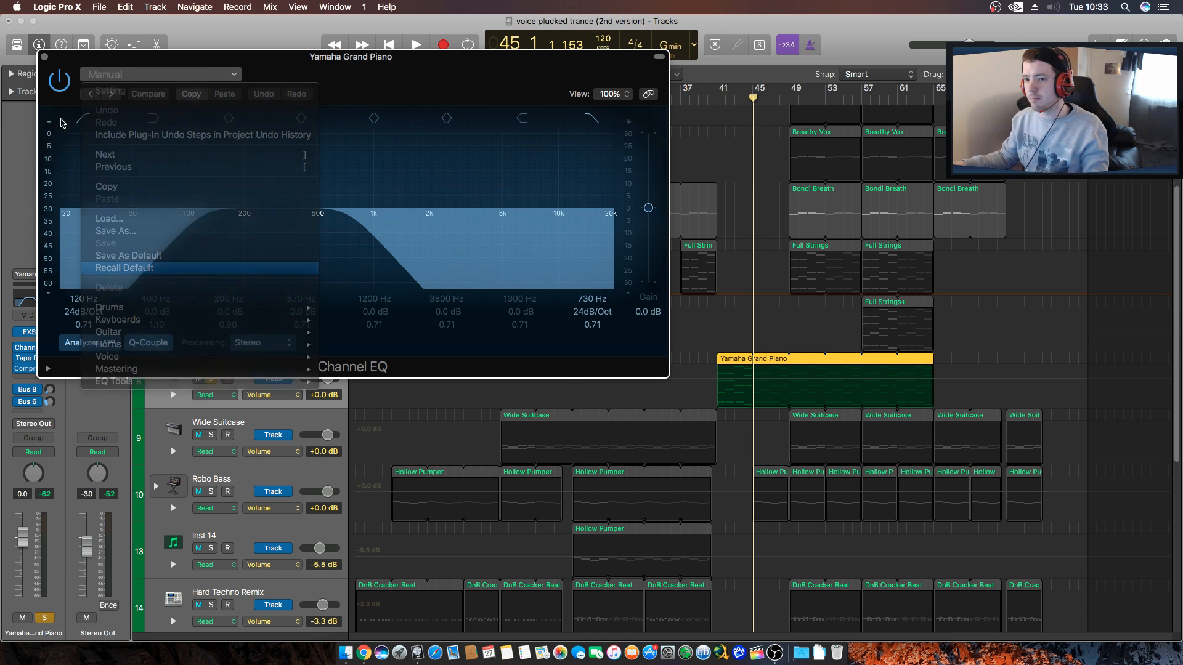
pyautogui.press('super+w')
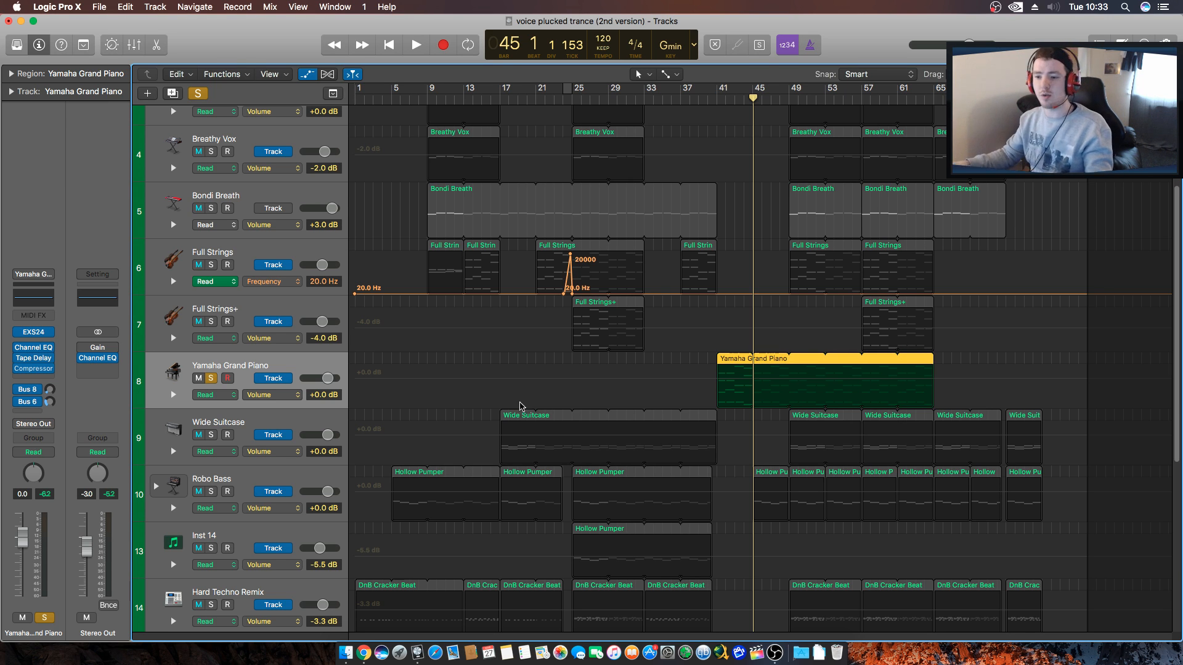
# Loop bars 41 to 49, audition the soloed piano, and open the plug-in choices for its next empty insert slot.
pyautogui.click(717, 105)
pyautogui.moveTo(718, 89); pyautogui.dragTo(785, 91)
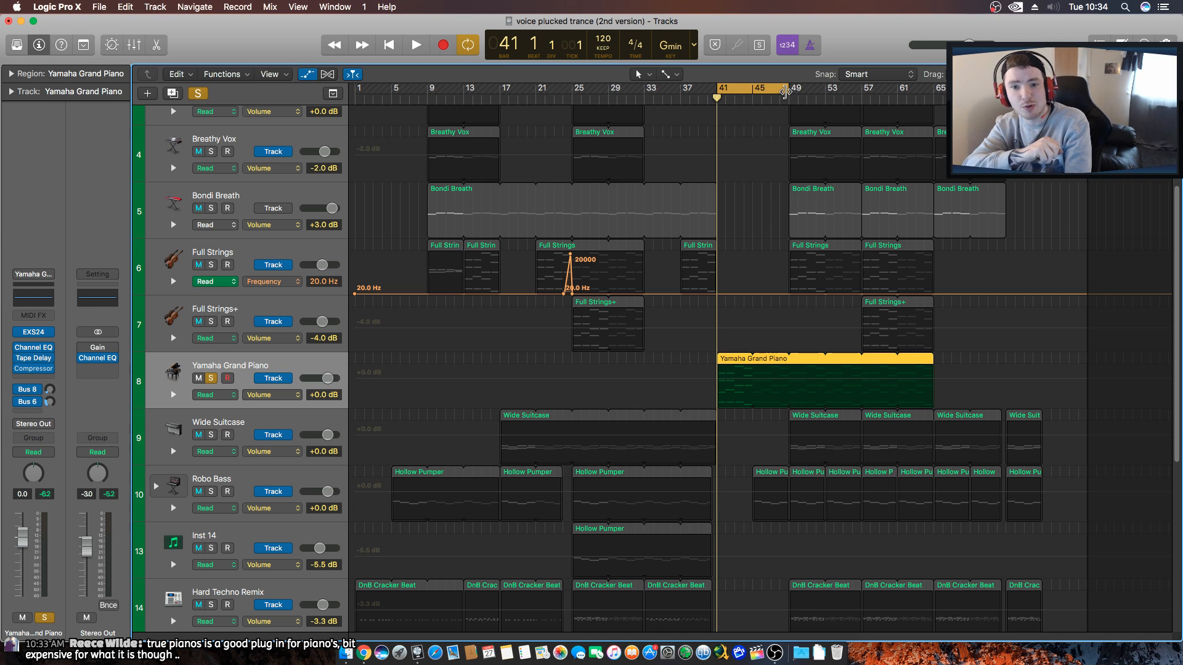
pyautogui.press('space')
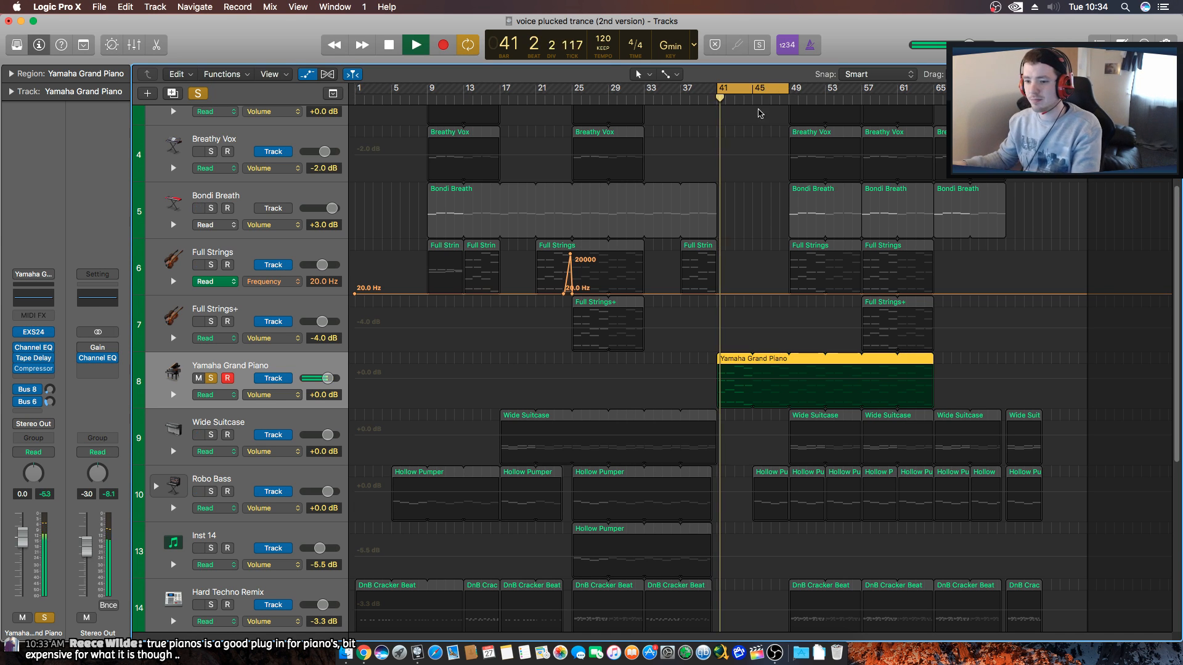
pyautogui.press('space')
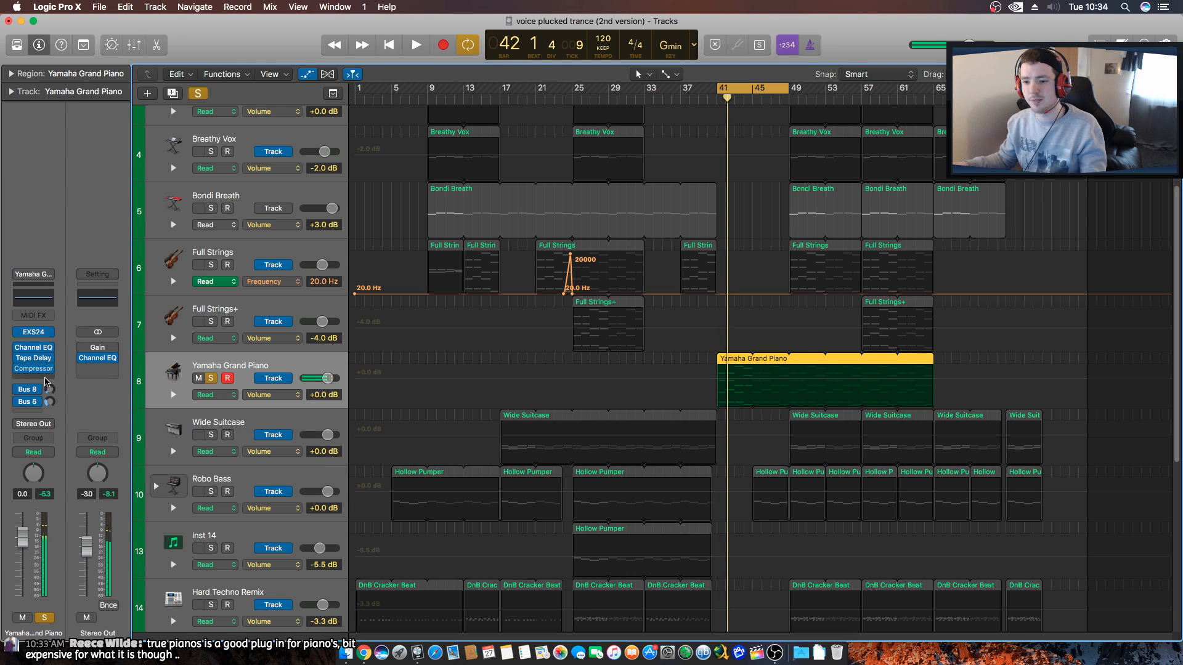
pyautogui.click(48, 379)
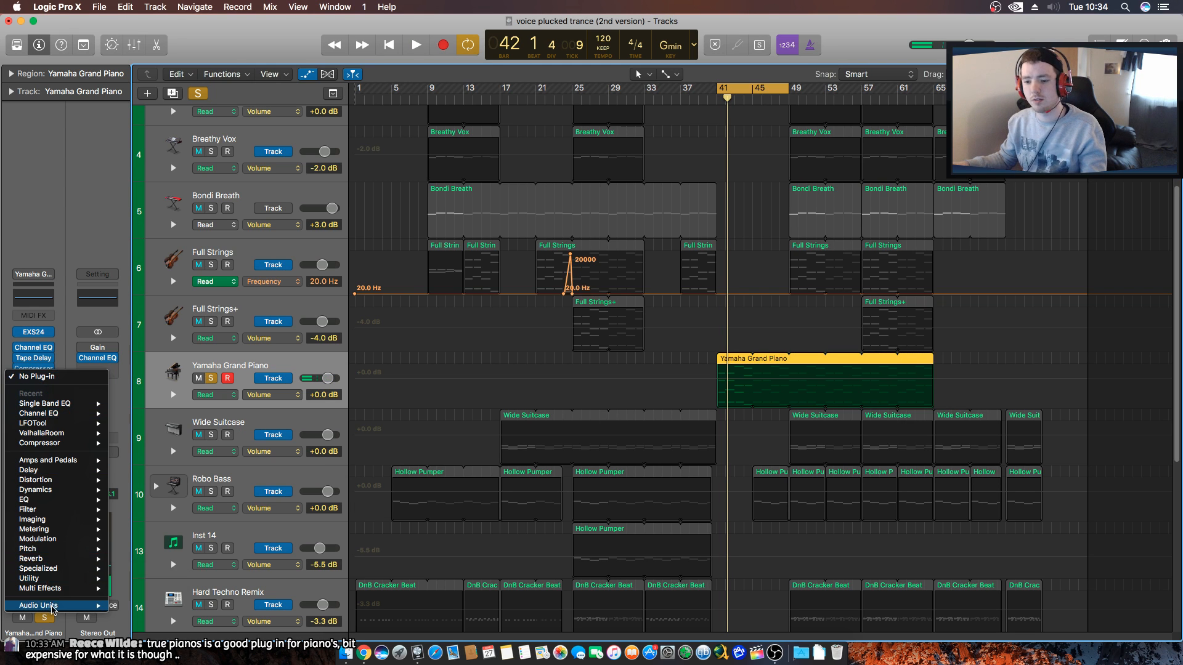
# Add a ValhallaRoom reverb to the Yamaha Grand Piano track with a 39.2 % mix and the Bright Room mode.
pyautogui.moveTo(69, 606)
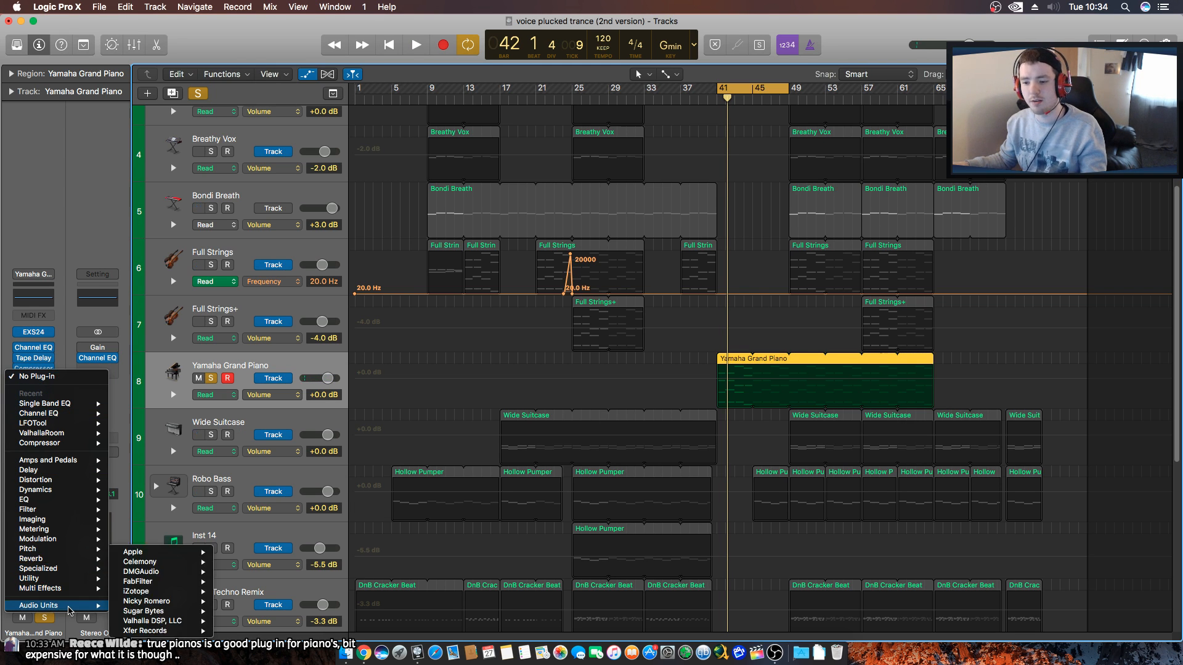
pyautogui.moveTo(174, 622)
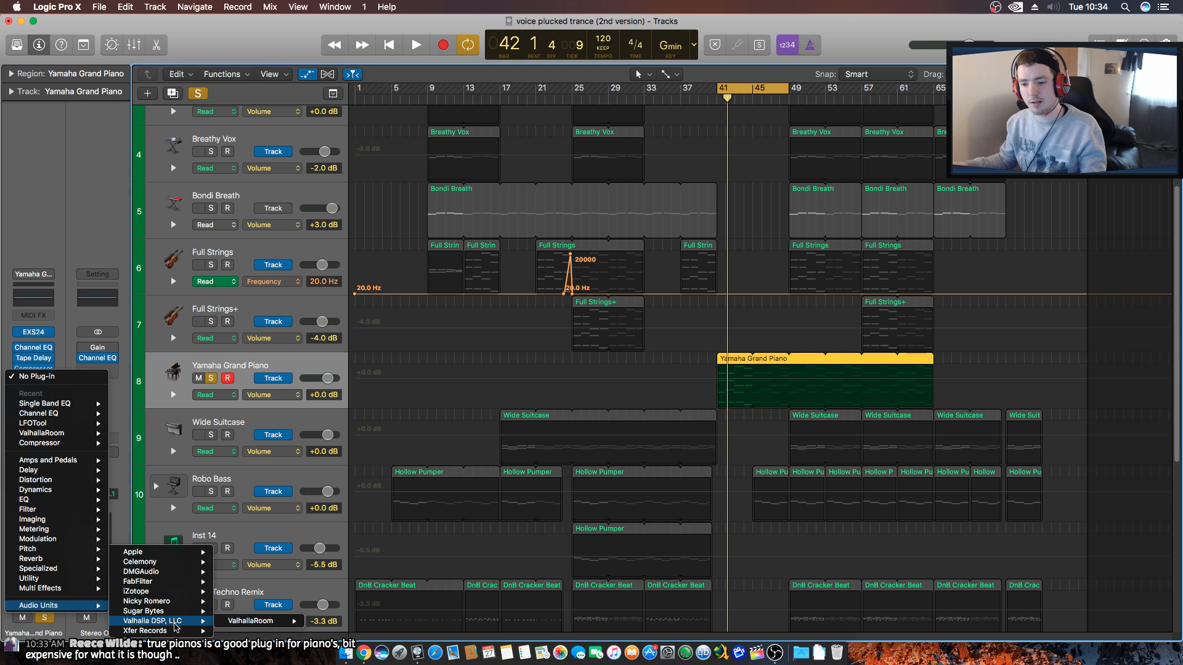
pyautogui.click(325, 622)
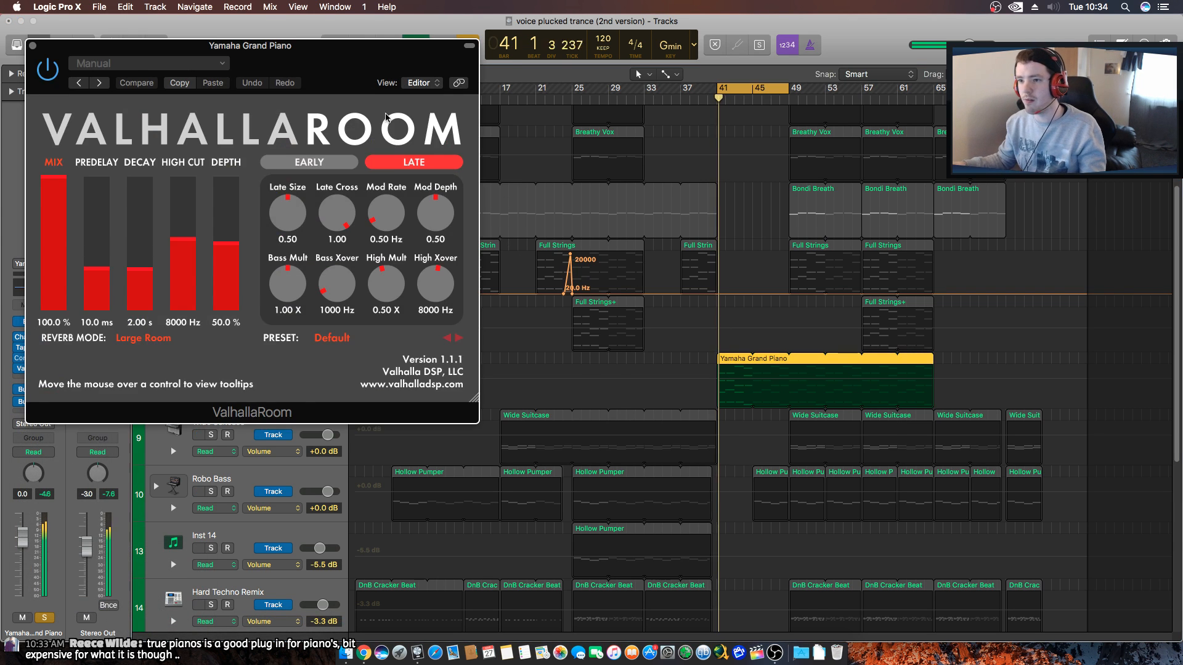
pyautogui.moveTo(193, 233); pyautogui.dragTo(201, 319)
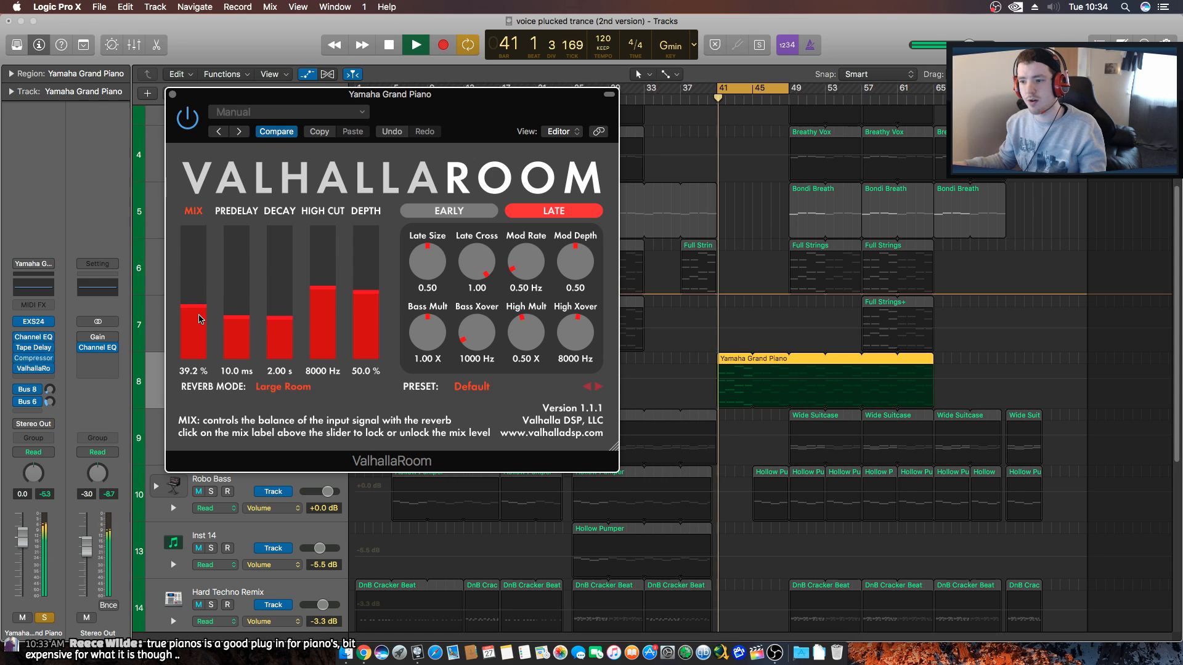
pyautogui.click(295, 387)
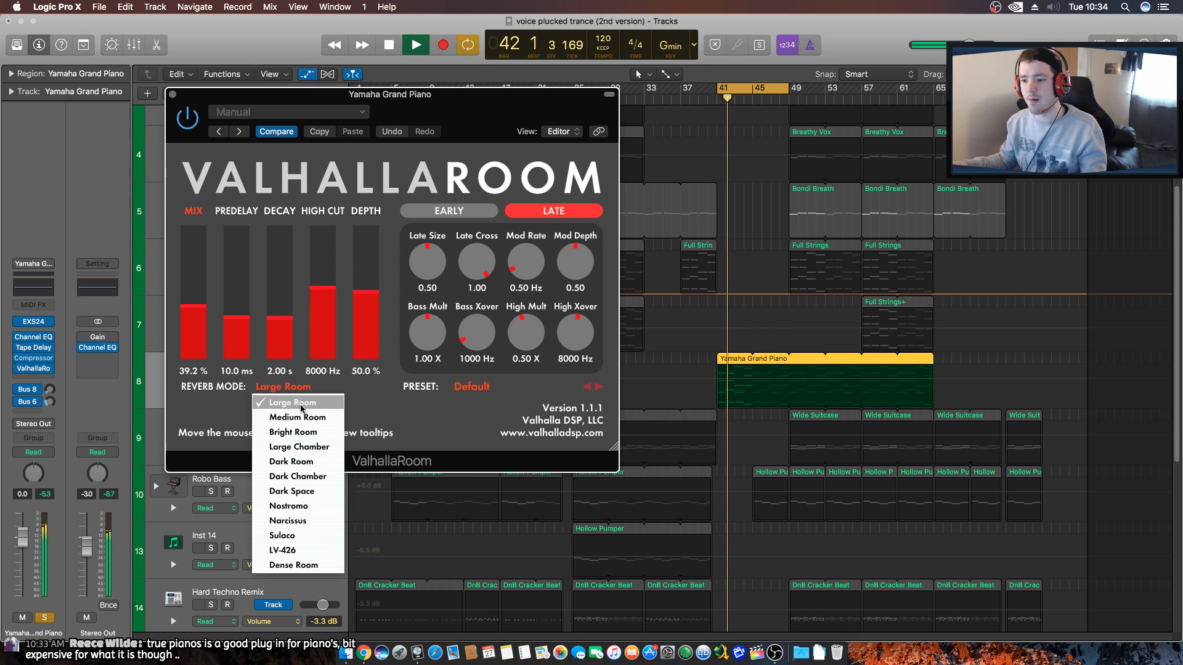
pyautogui.click(293, 432)
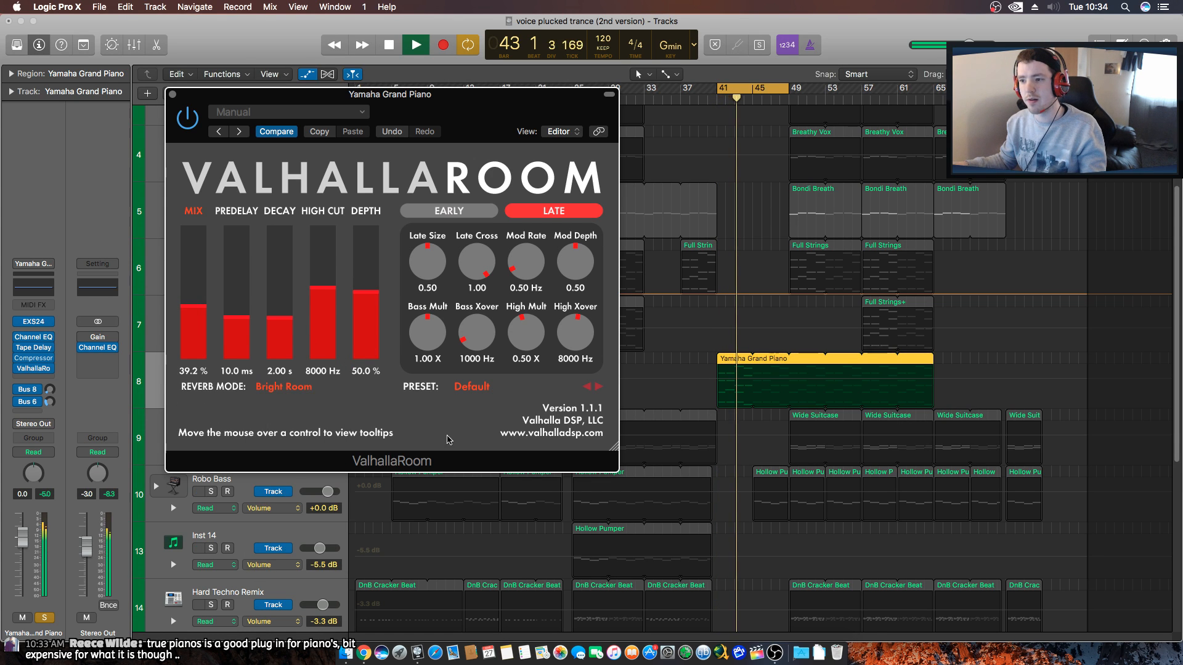
pyautogui.click(172, 94)
pyautogui.press('space')
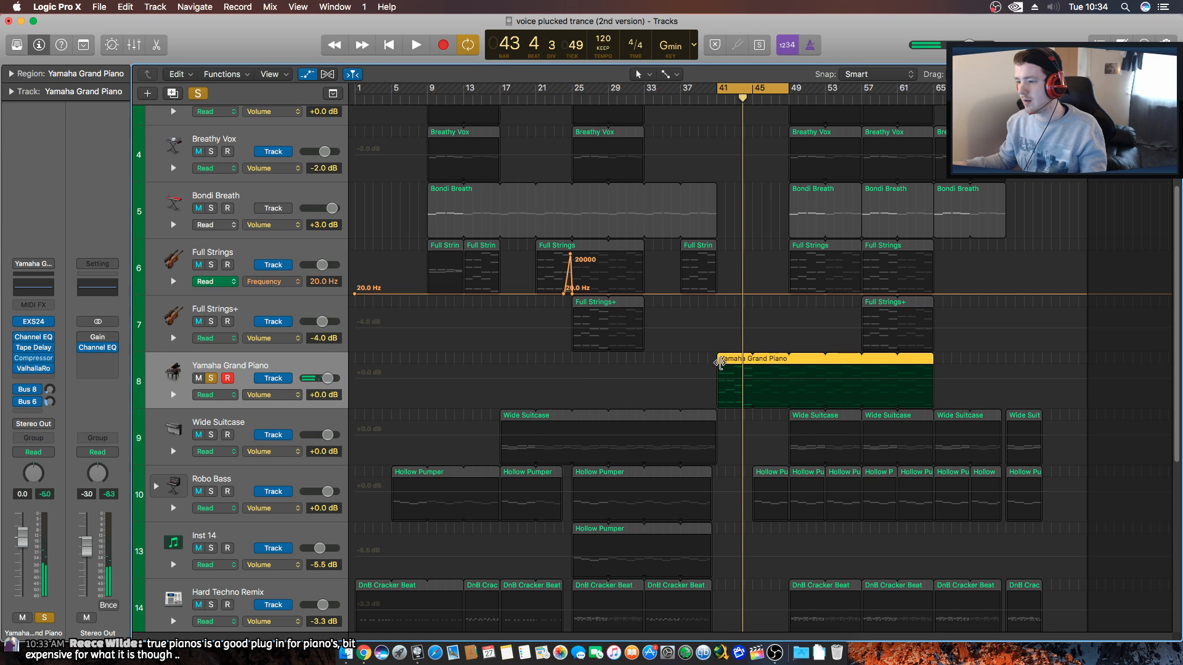
# Copy the lowest note of each of the four chords in the Yamaha Grand Piano region one octave down.
pyautogui.doubleClick(721, 362)
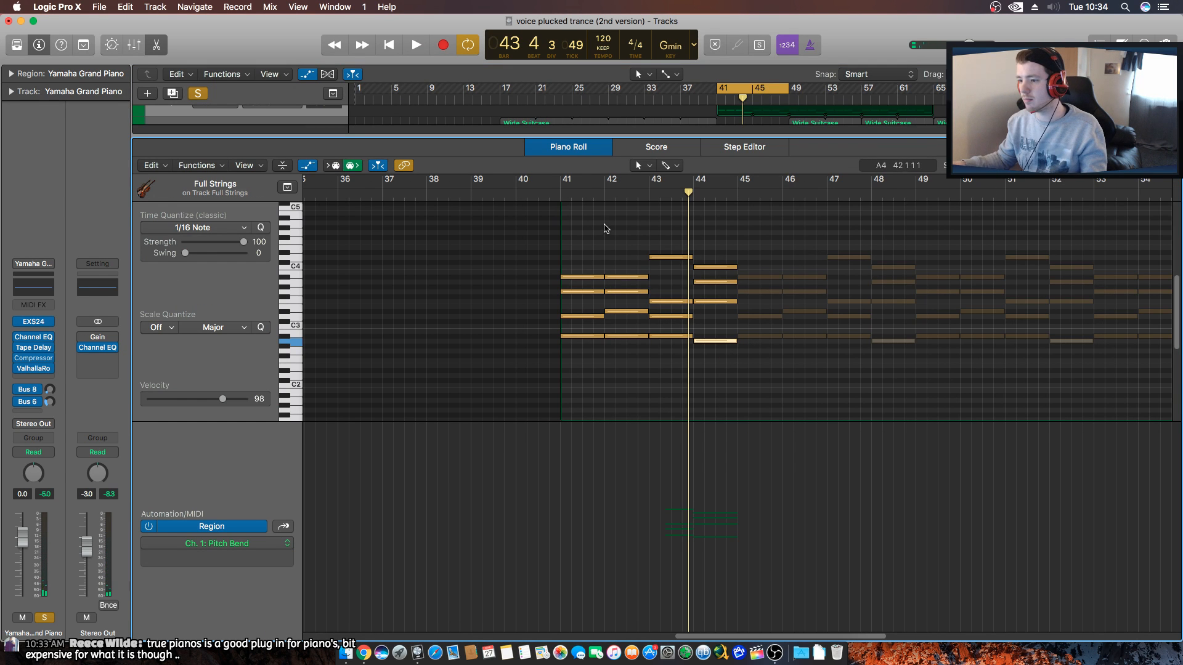
pyautogui.moveTo(574, 371); pyautogui.dragTo(712, 333)
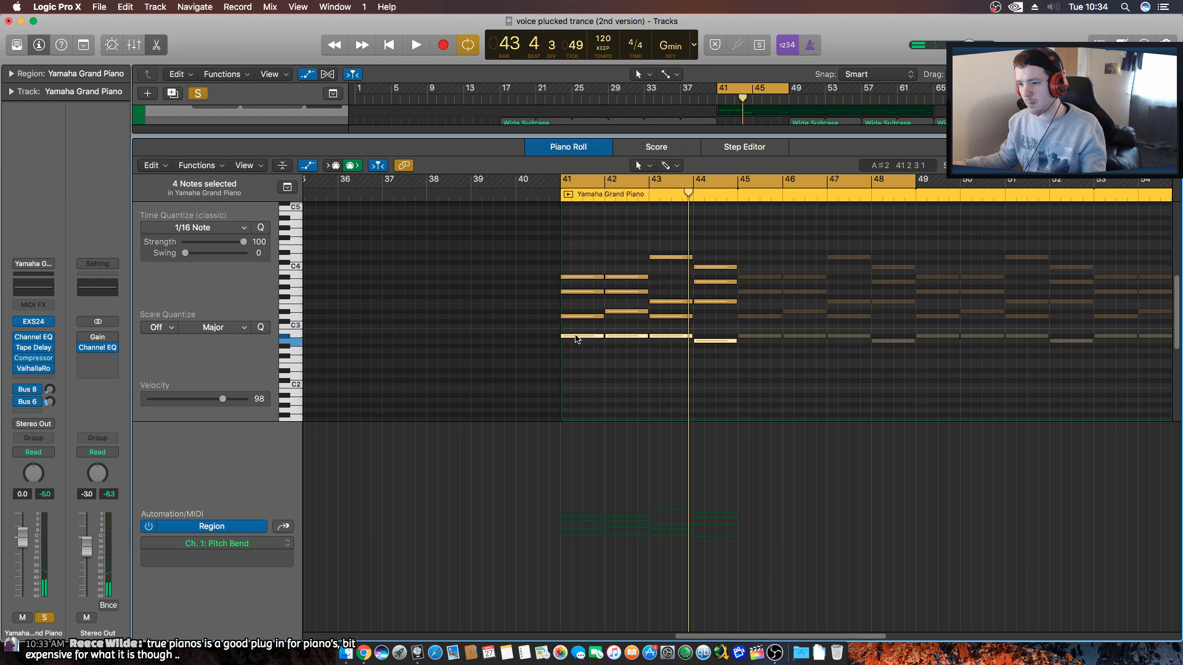
pyautogui.moveTo(576, 338); pyautogui.dragTo(575, 392)
pyautogui.press('space')
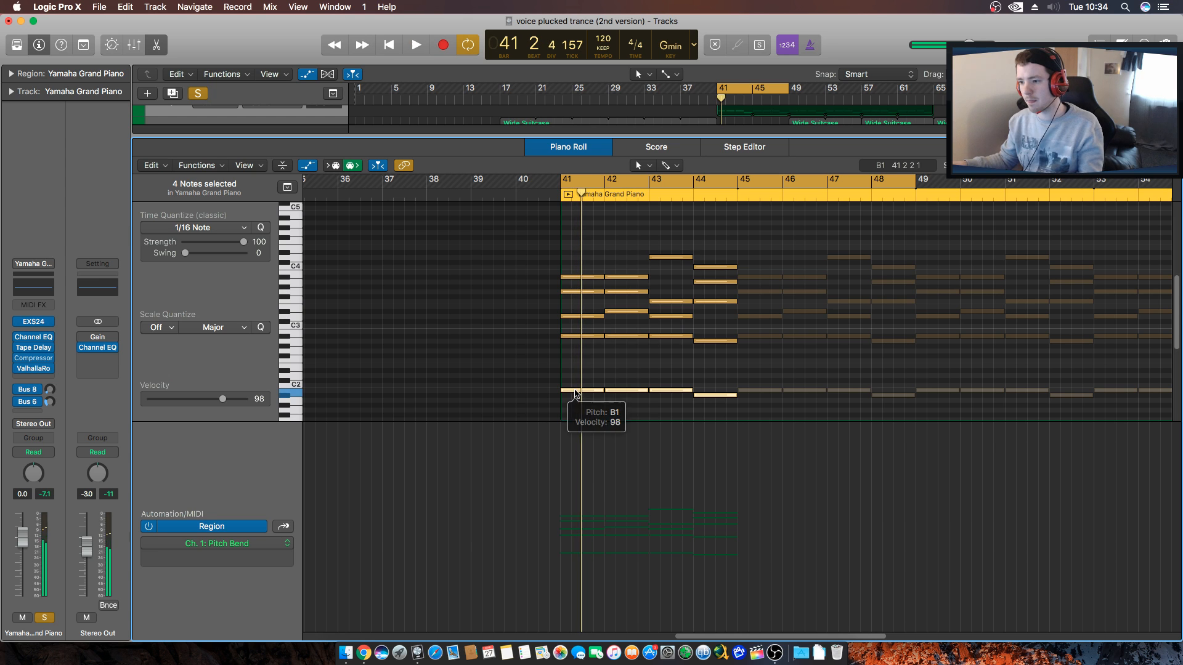
pyautogui.moveTo(576, 392); pyautogui.dragTo(573, 395)
pyautogui.press('p')
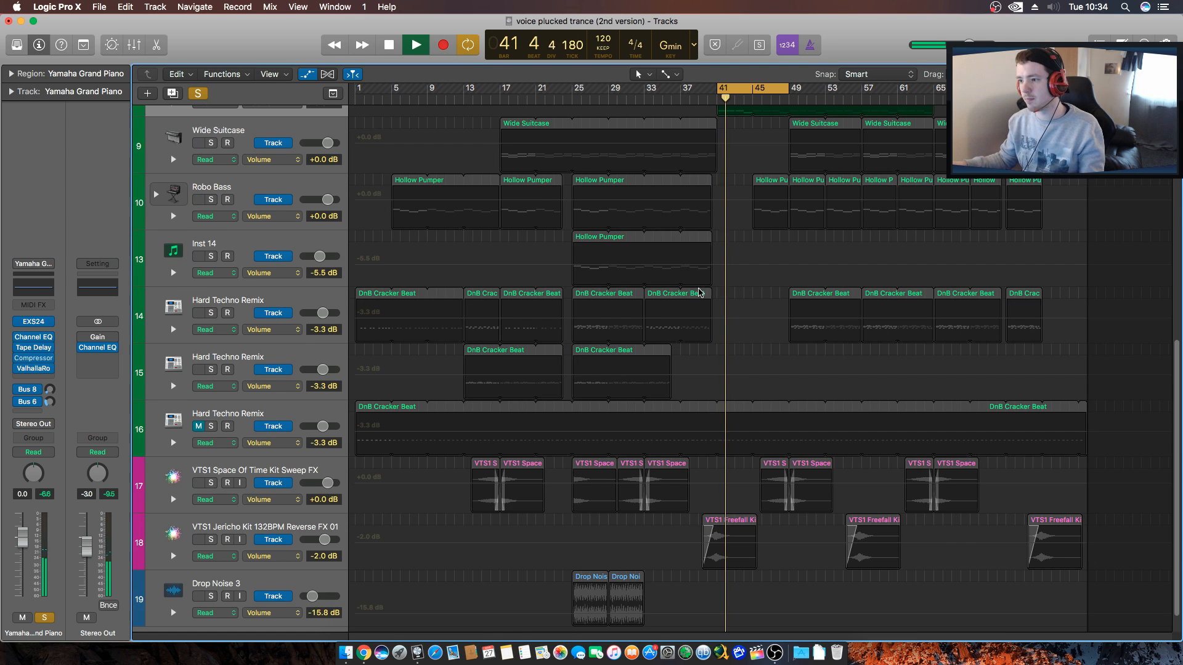
# Review the notes of the Yamaha Grand Piano region while playing back the part with its low octave.
pyautogui.scroll(5, 701, 293)
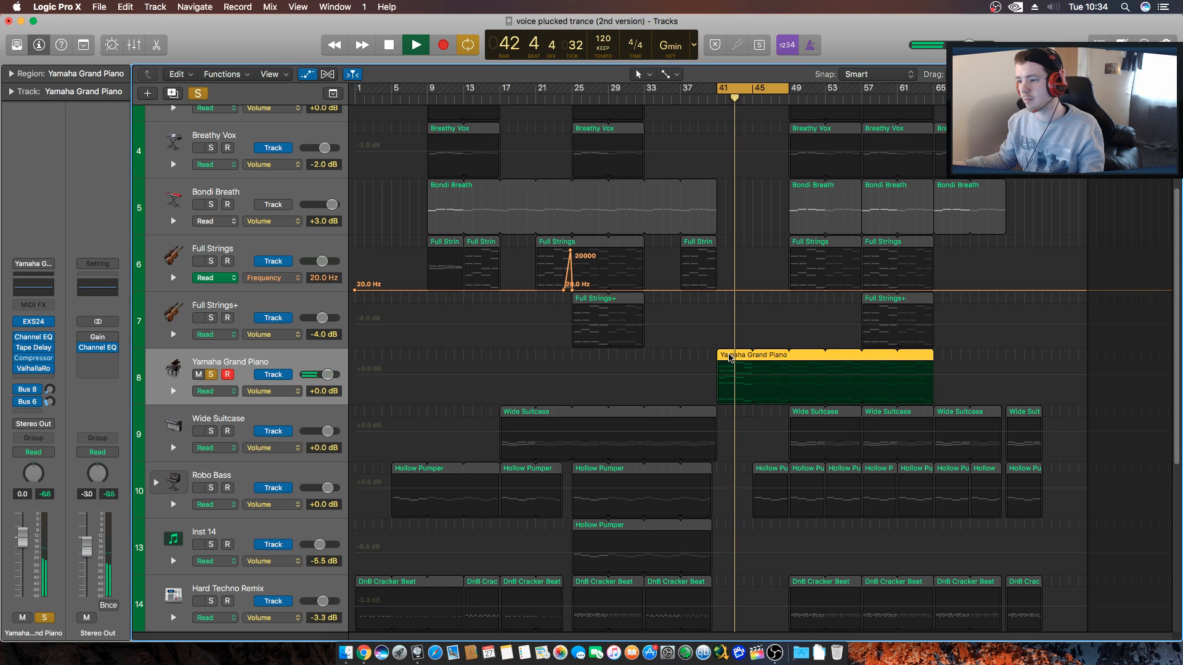
pyautogui.doubleClick(730, 356)
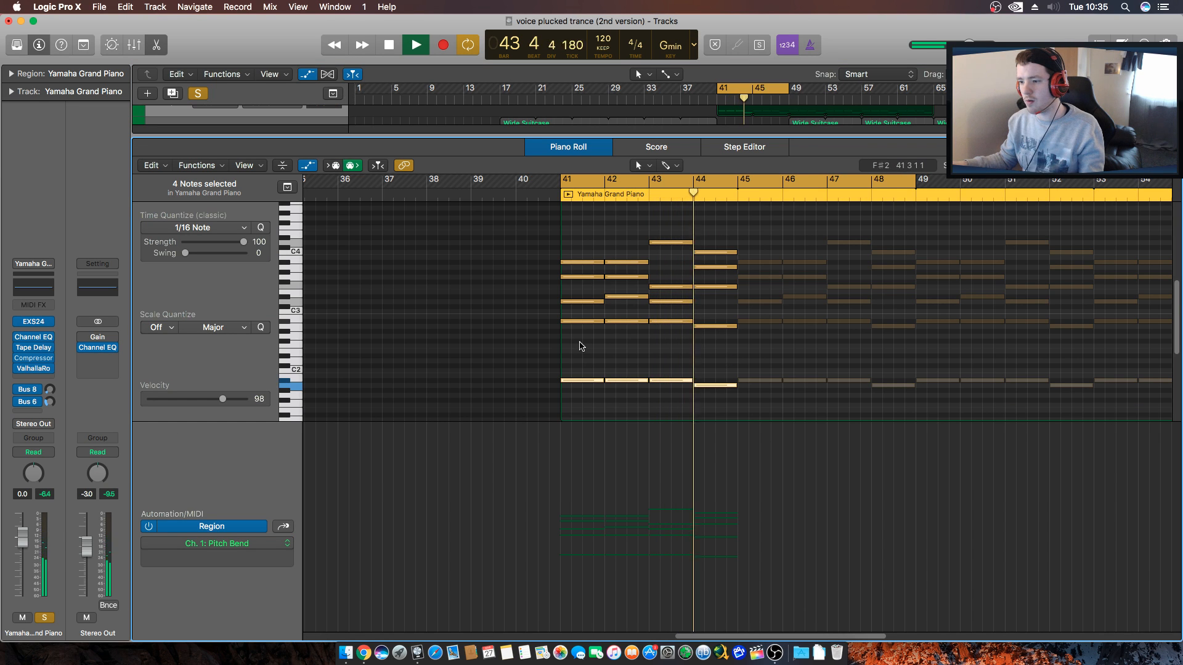
pyautogui.press('space')
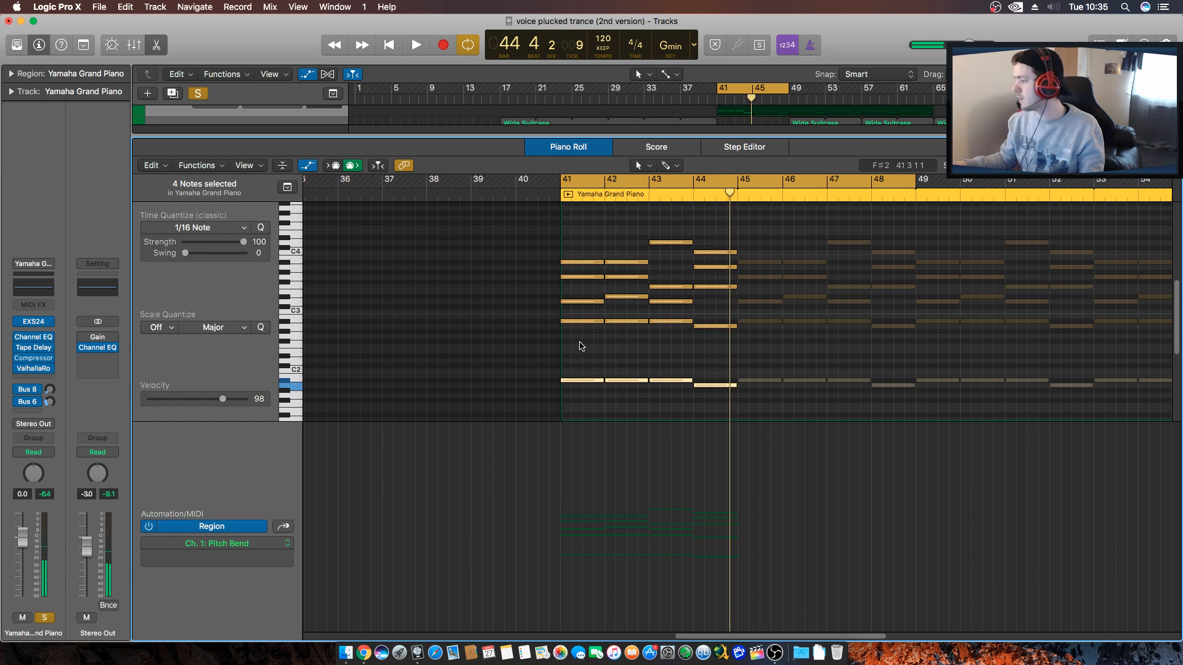
pyautogui.press('space')
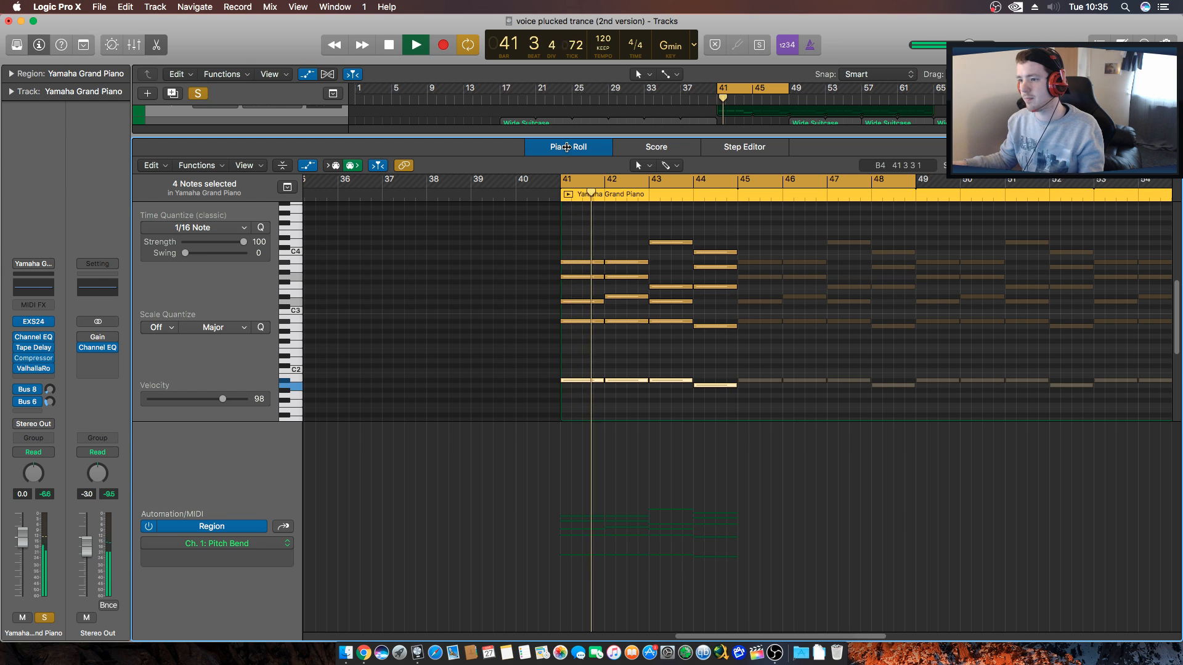
pyautogui.doubleClick(567, 147)
pyautogui.scroll(8, 454, 257)
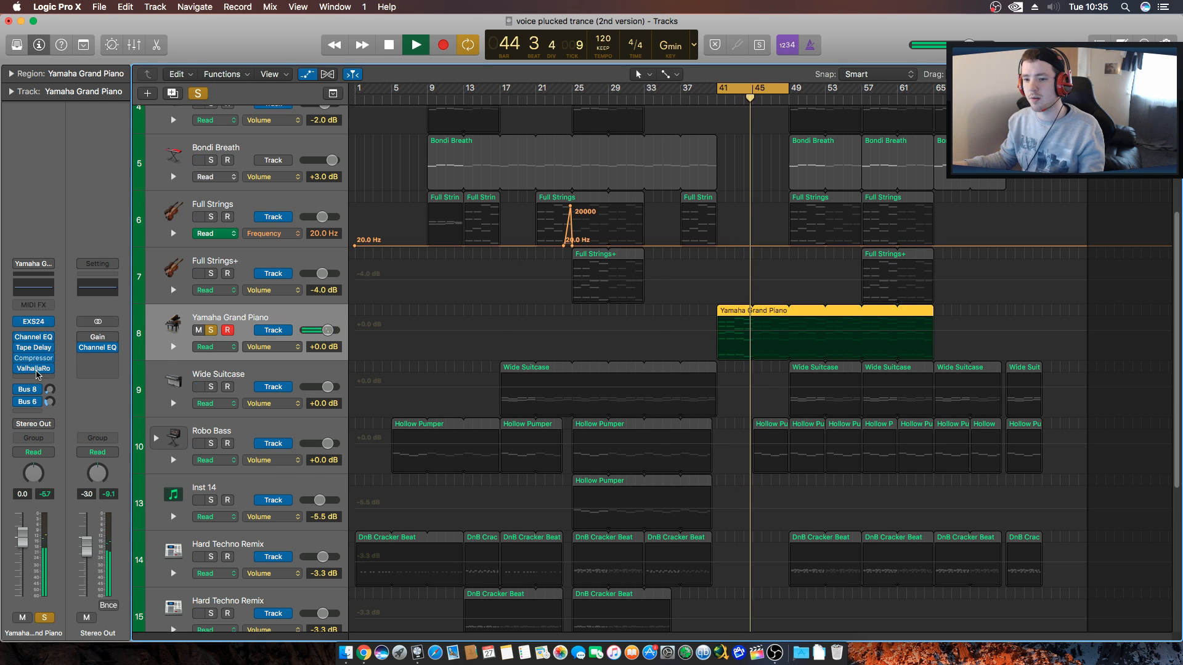
# Set the make-up gain of the piano track's Compressor to 11 dB and lower its attack and threshold.
pyautogui.click(34, 358)
pyautogui.moveTo(372, 363); pyautogui.dragTo(373, 358)
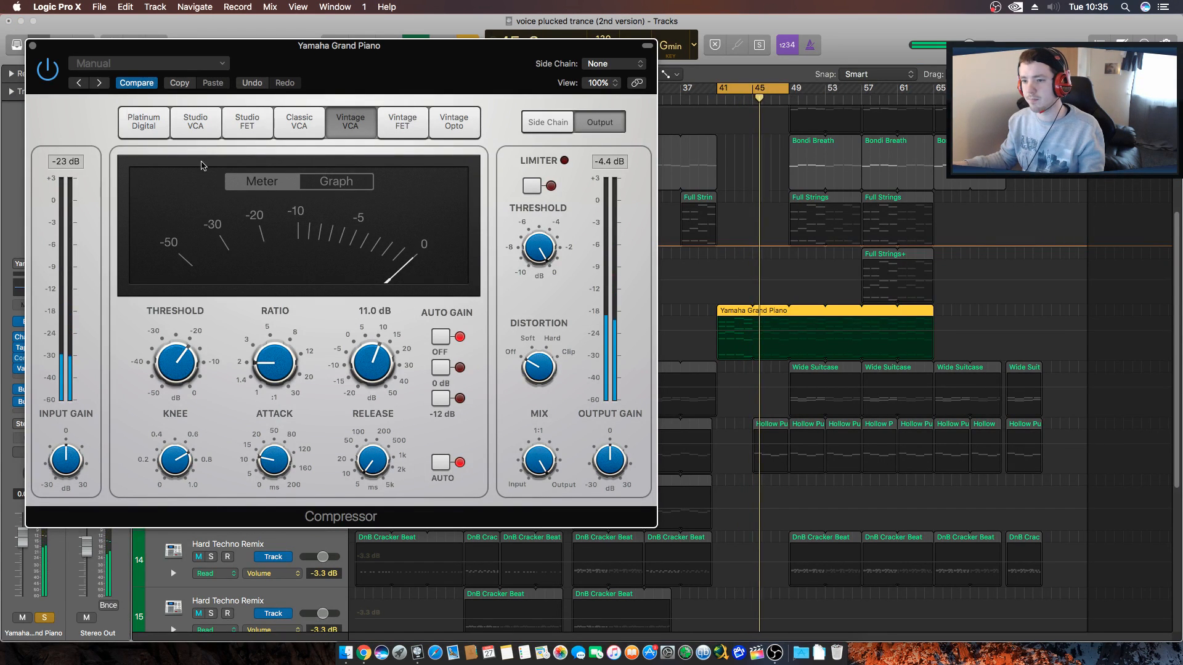
pyautogui.moveTo(275, 461); pyautogui.dragTo(281, 500)
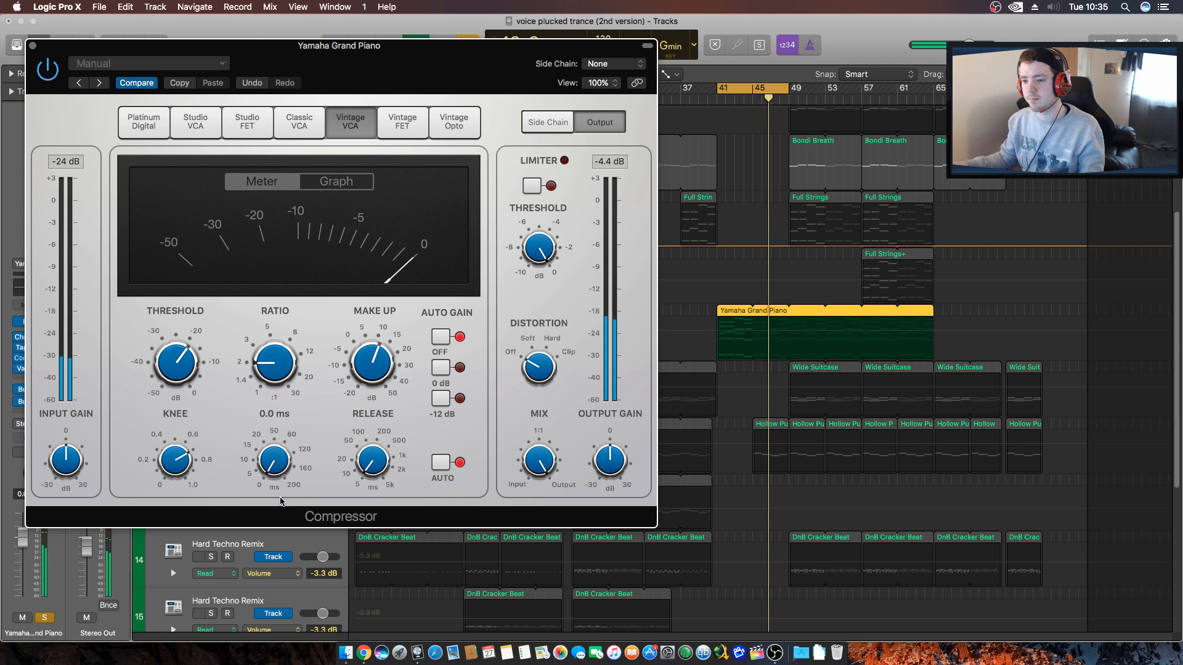
pyautogui.moveTo(188, 352); pyautogui.dragTo(173, 371)
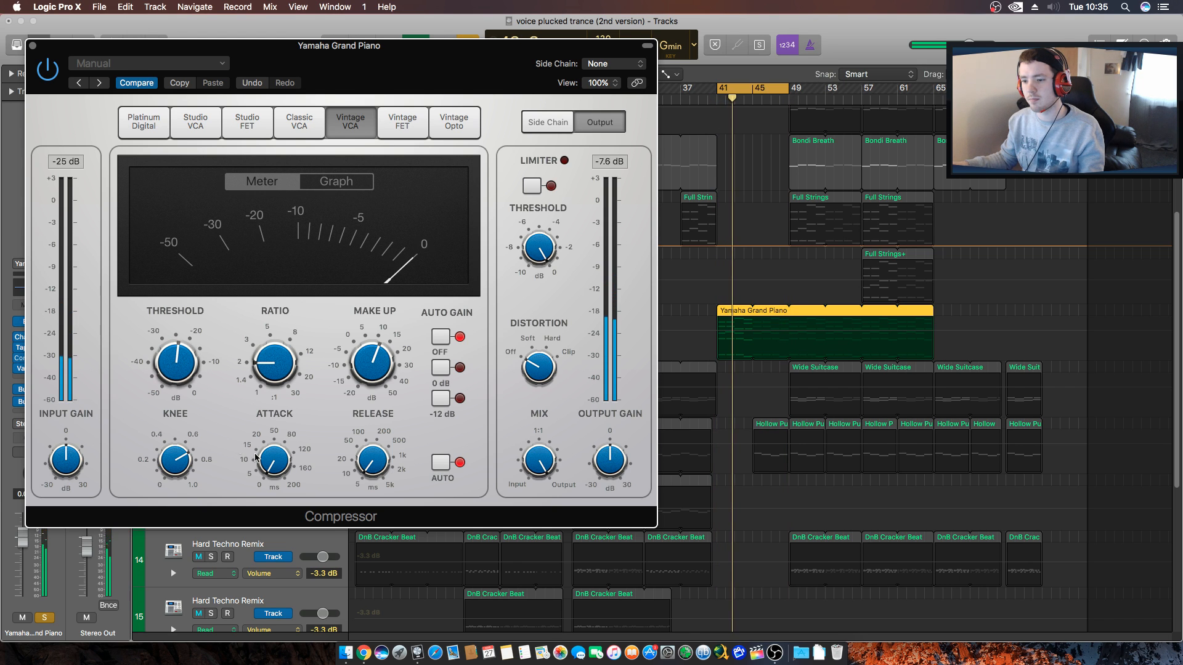
pyautogui.moveTo(275, 458); pyautogui.dragTo(275, 451)
pyautogui.press('super+w')
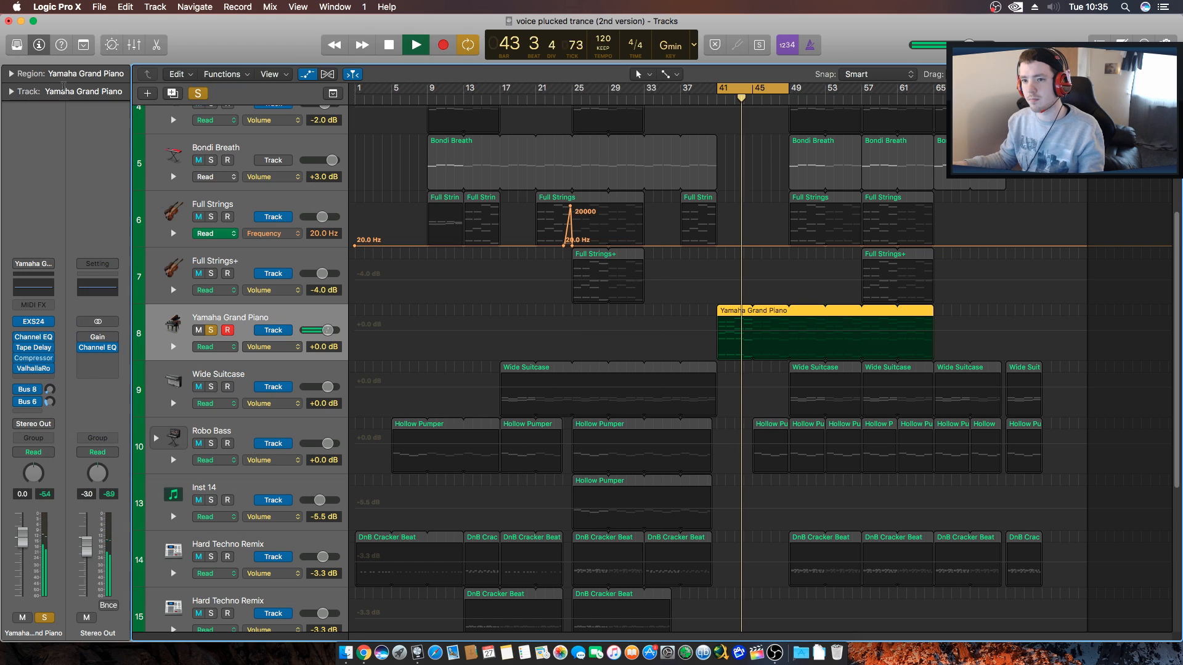
# Unsolo the Yamaha Grand Piano track and play the full arrangement from shortly before bar 41.
pyautogui.press('space')
pyautogui.click(211, 330)
pyautogui.click(695, 99)
pyautogui.press('space')
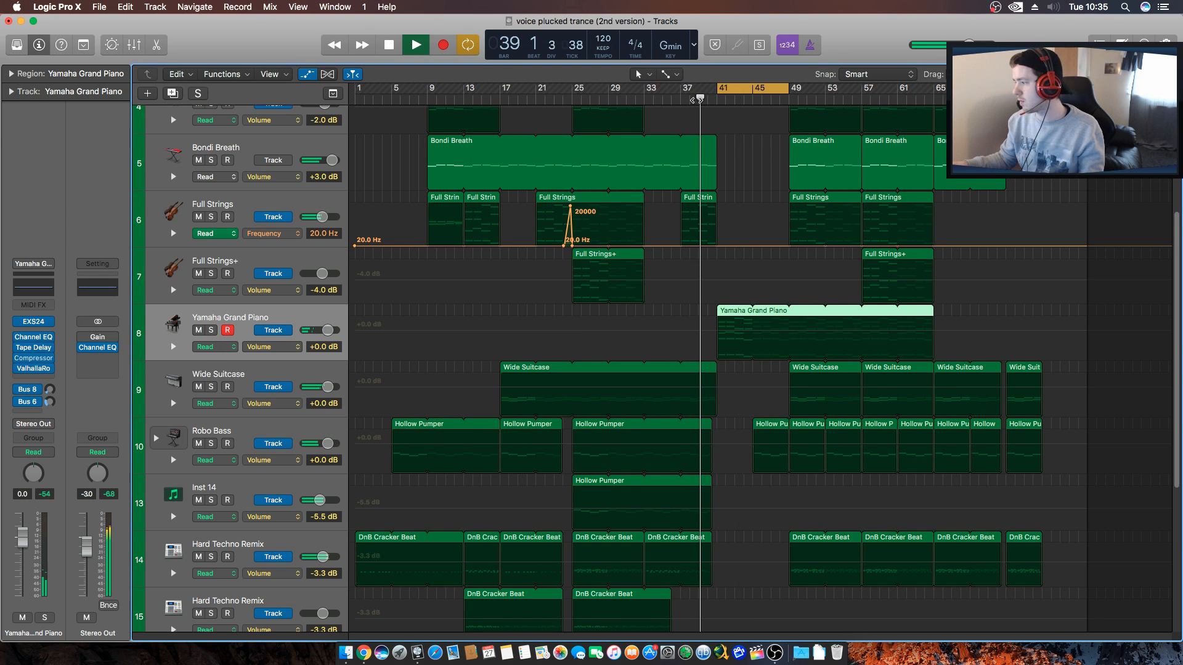
pyautogui.scroll(2, 592, 296)
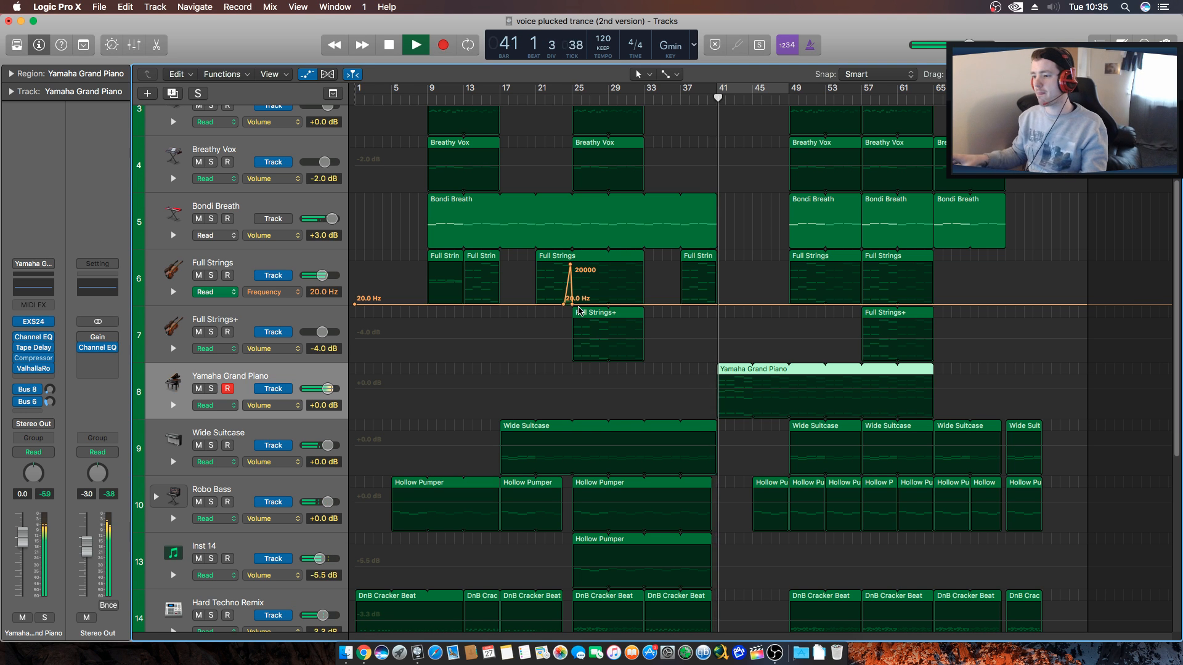
pyautogui.scroll(4, 628, 254)
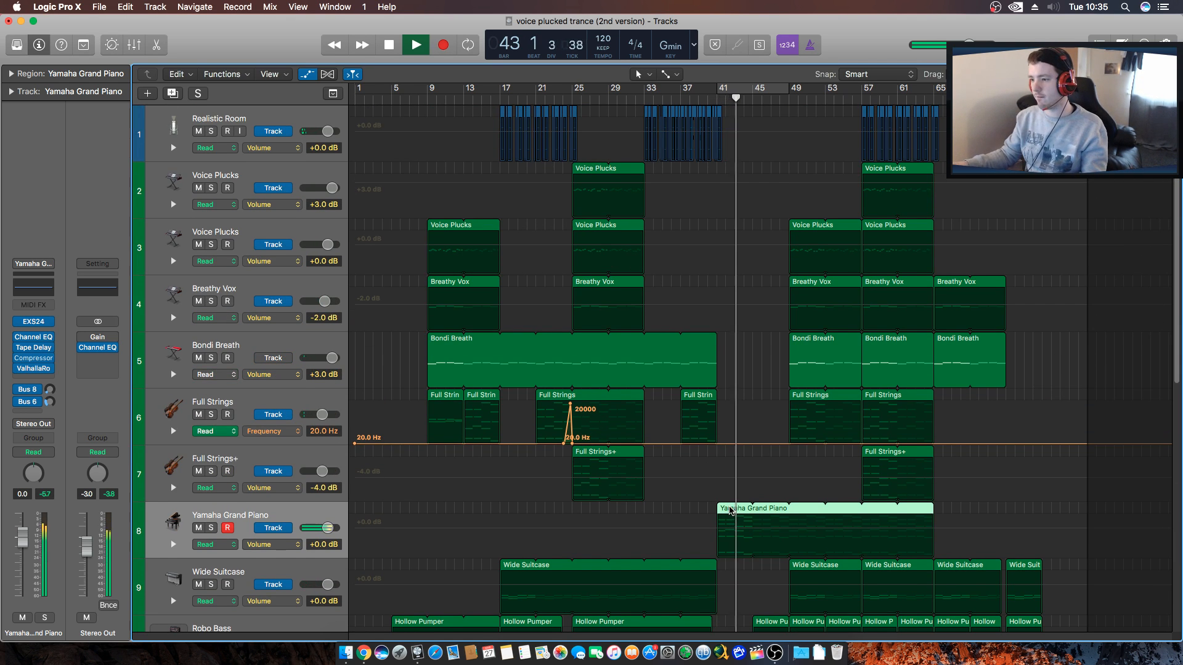
# Try the Yamaha Grand Piano region without its four low-octave notes, play it back, and restore them.
pyautogui.doubleClick(737, 512)
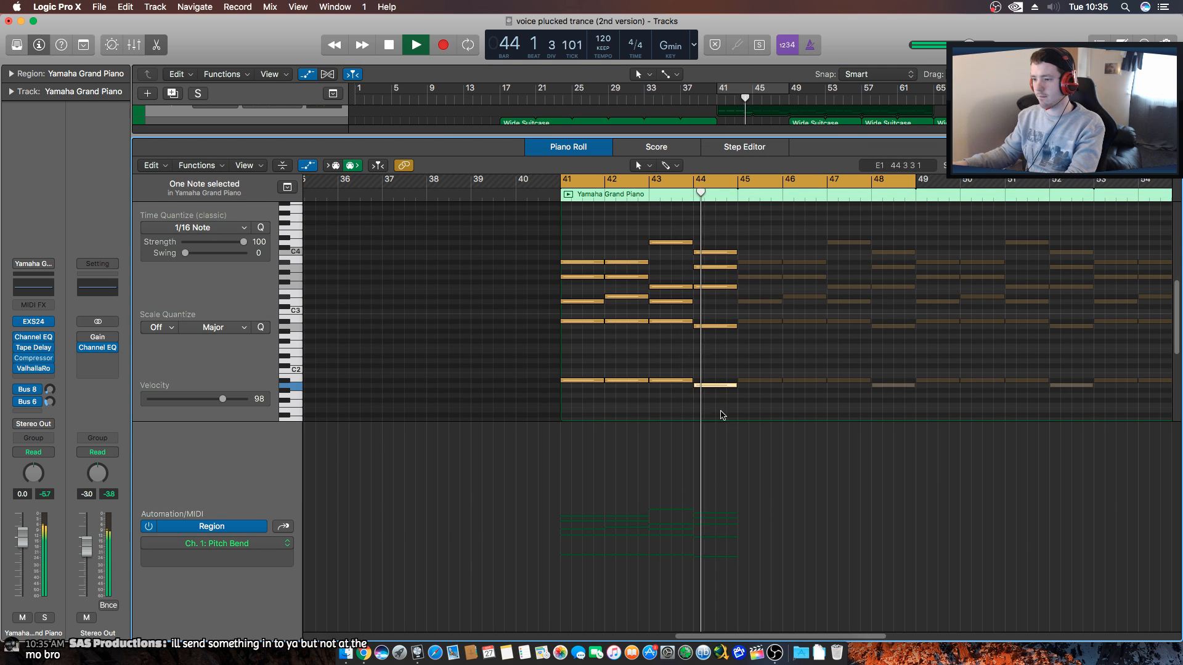
pyautogui.press('Delete')
pyautogui.click(709, 100)
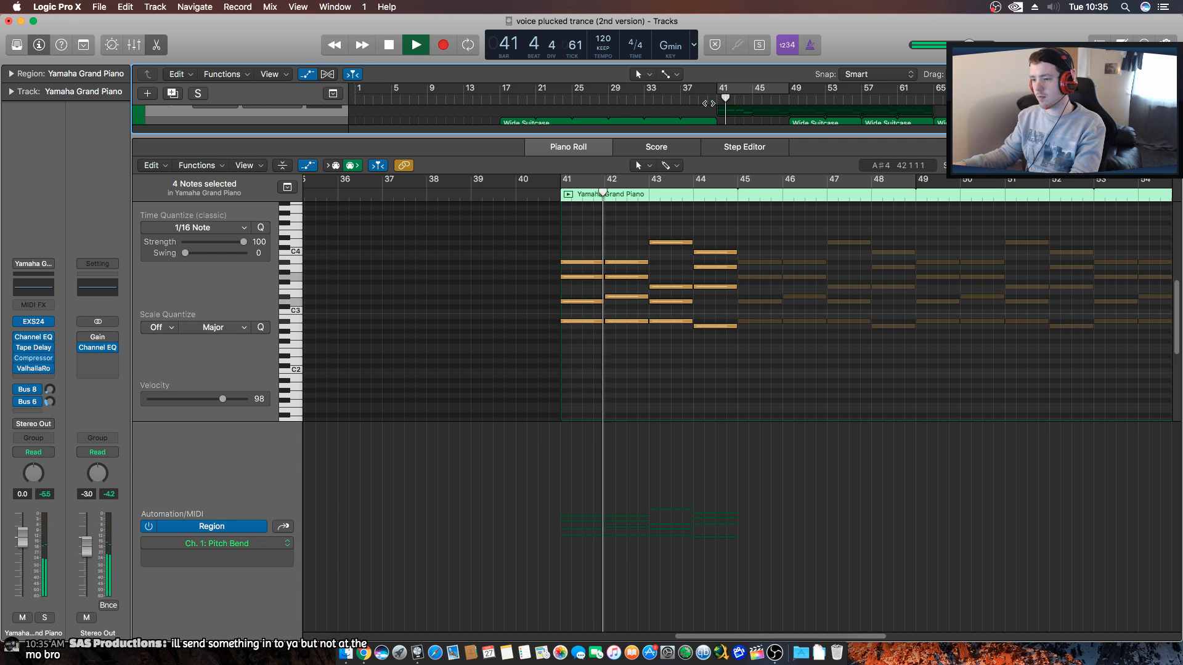
pyautogui.moveTo(713, 369); pyautogui.dragTo(575, 386)
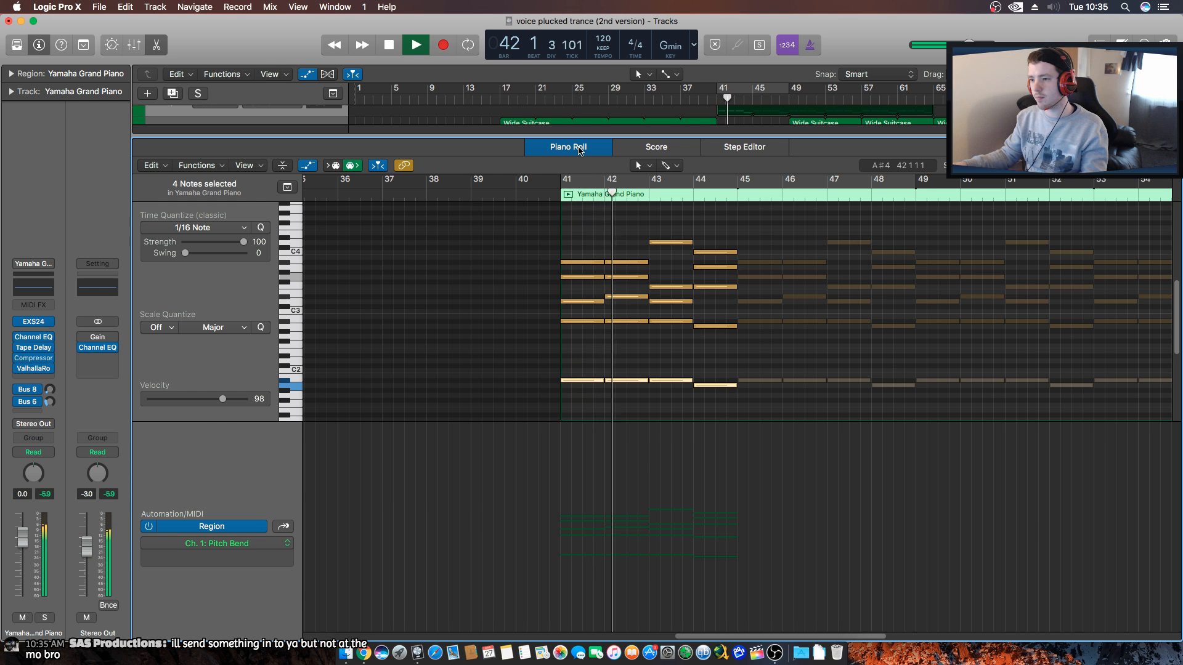
# Close the piano region's note editor, stop playback, and hide the track automation in the arrangement.
pyautogui.press('e')
pyautogui.scroll(8, 657, 294)
pyautogui.press('space')
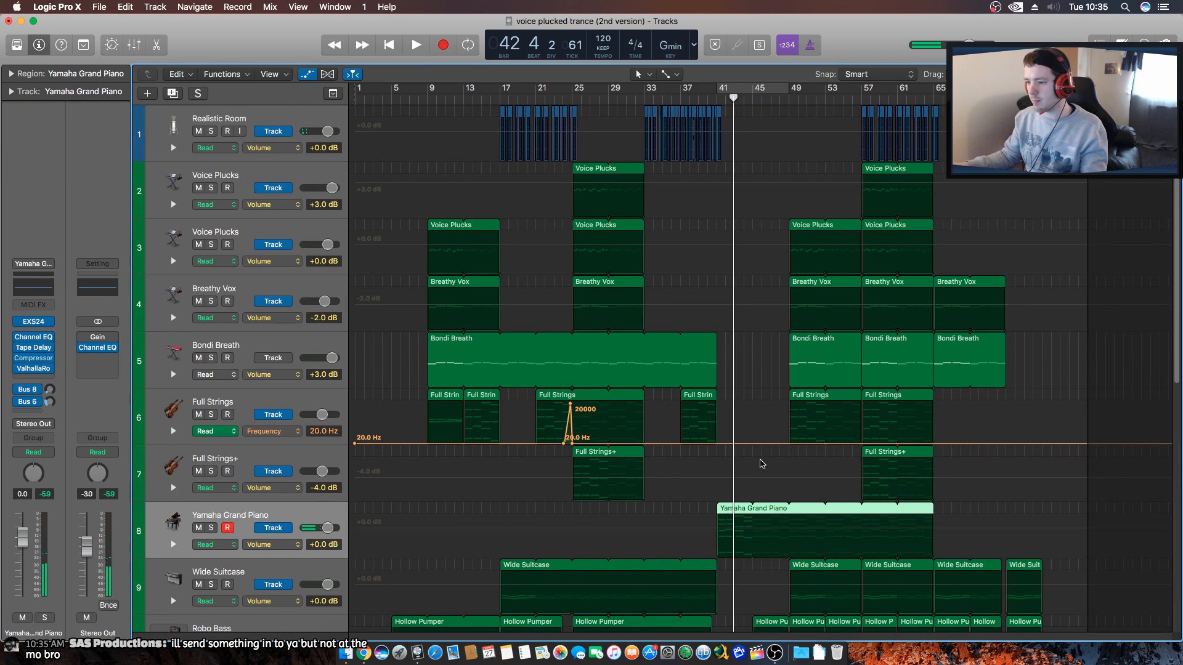
pyautogui.click(307, 74)
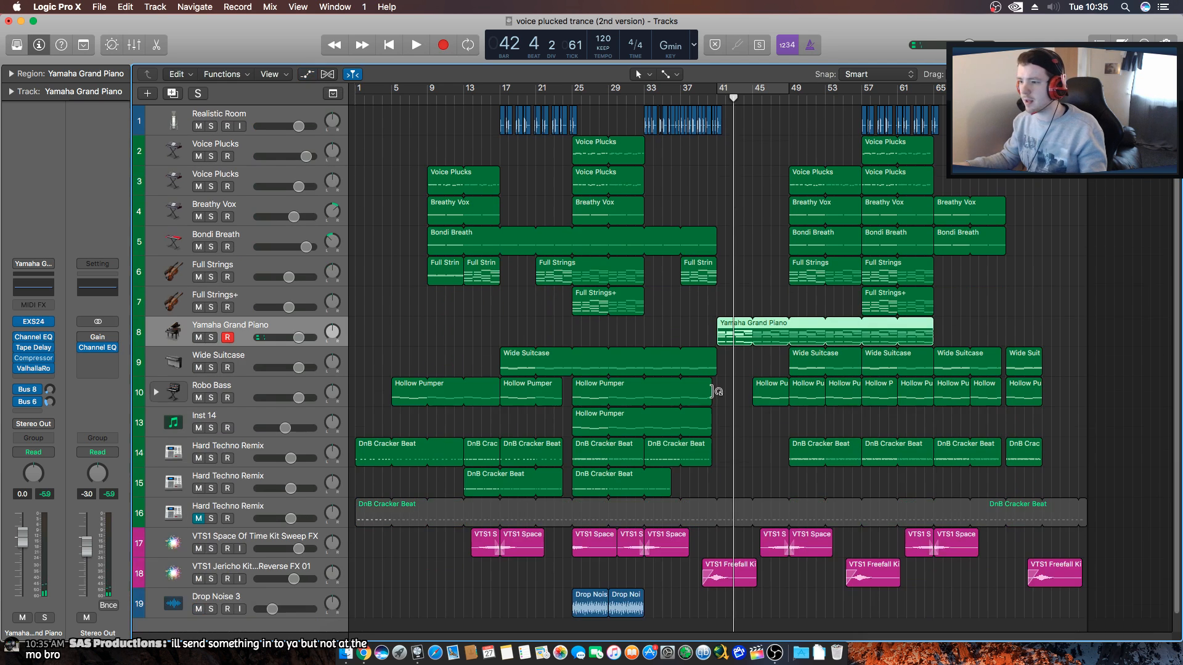
# Try a copy of the track 2 Voice Plucks region from bar 25 at bar 41 and play it back.
pyautogui.click(589, 160)
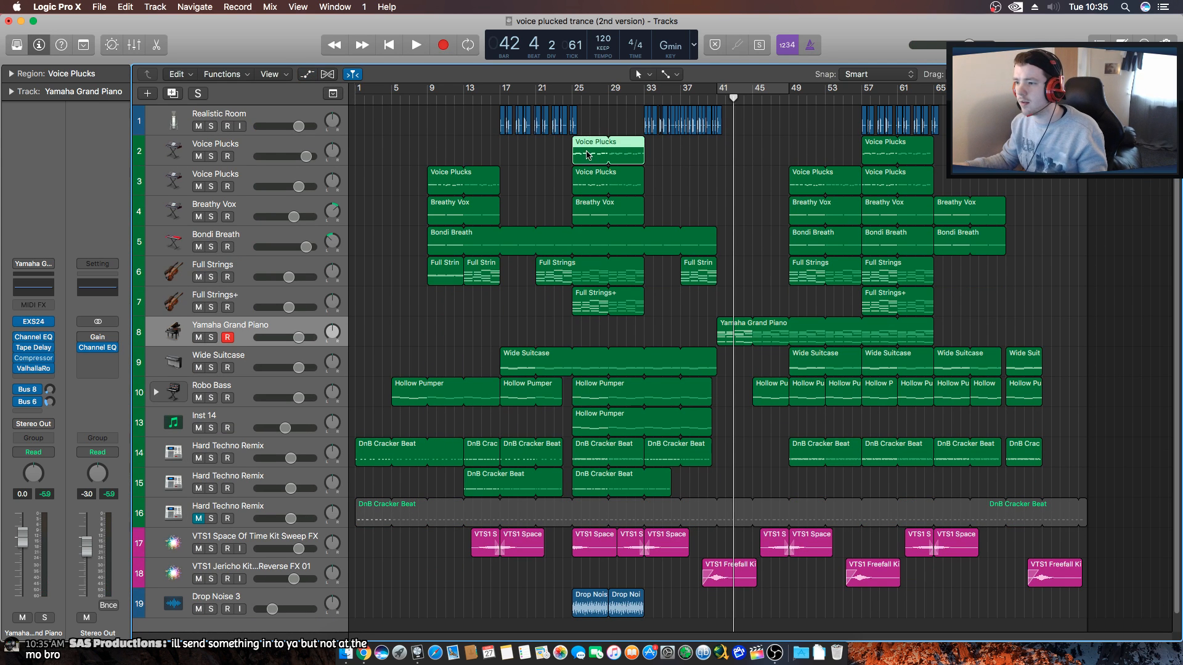
pyautogui.moveTo(588, 155); pyautogui.dragTo(733, 159)
pyautogui.click(710, 98)
pyautogui.press('space')
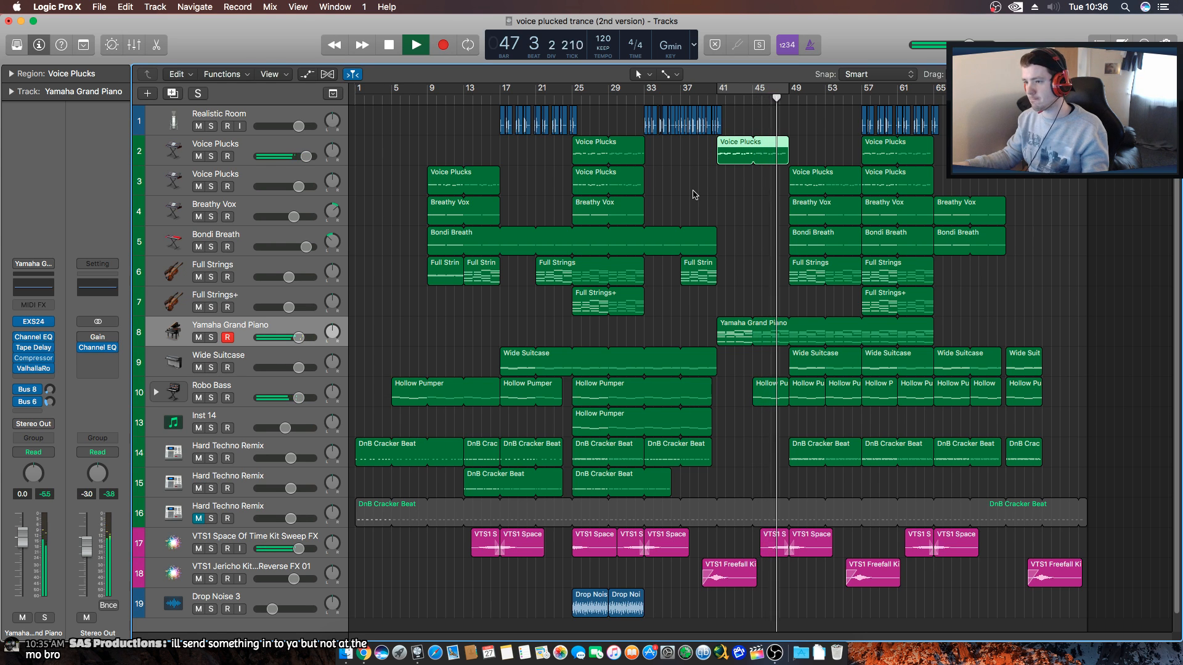
pyautogui.press('space')
# Copy the track 3 Voice Plucks region from bar 25 to bar 41 and play from shortly before it.
pyautogui.click(722, 192)
pyautogui.click(592, 188)
pyautogui.moveTo(593, 190); pyautogui.dragTo(738, 188)
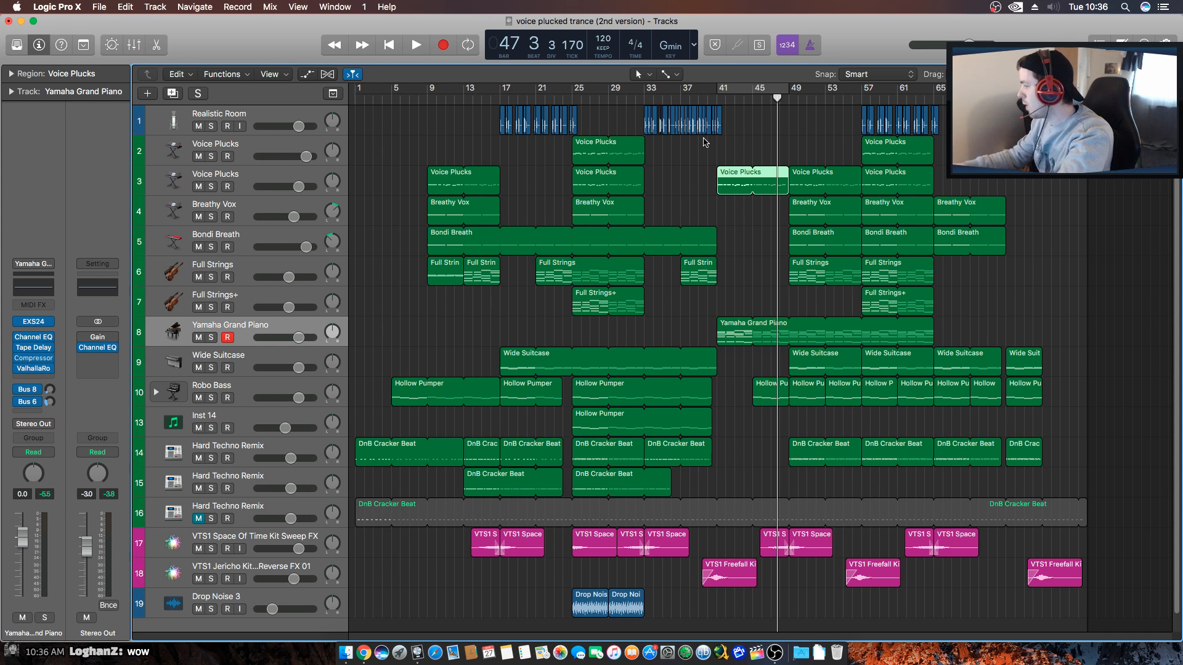
pyautogui.click(705, 101)
pyautogui.press('space')
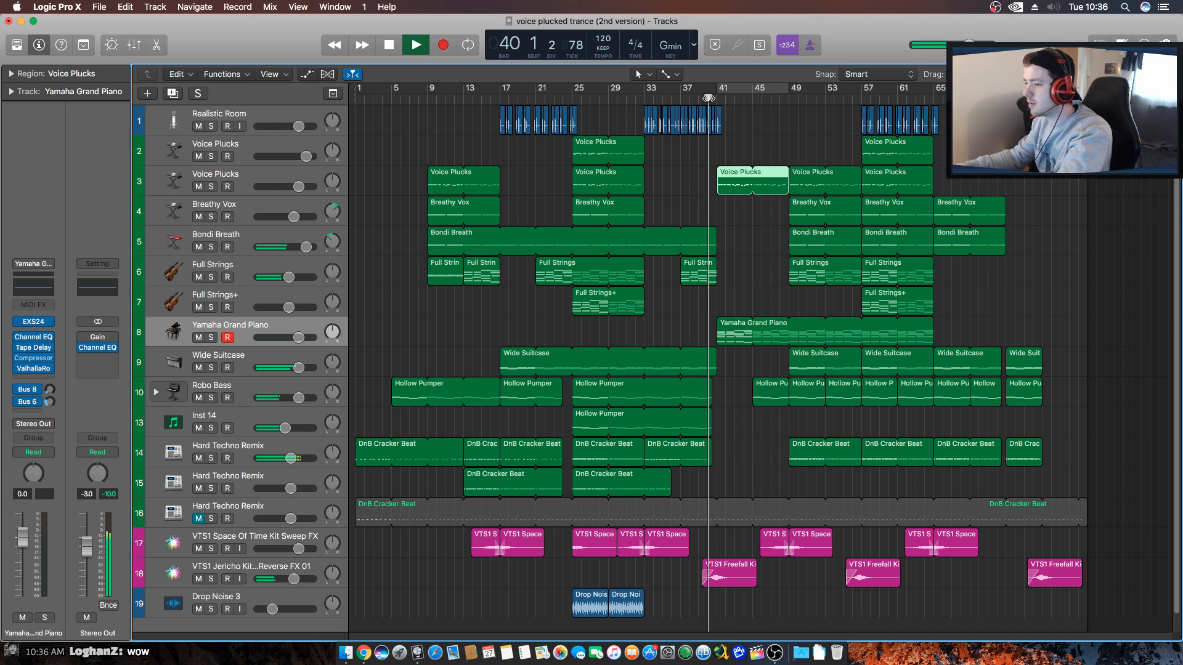
pyautogui.click(671, 203)
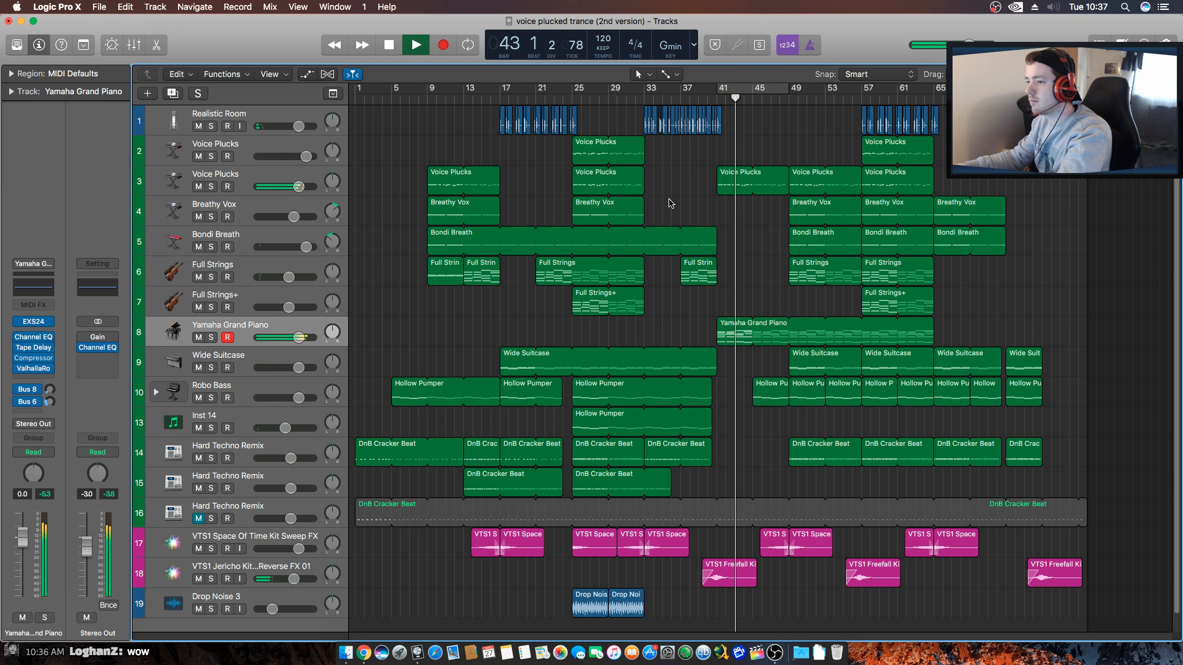
pyautogui.click(590, 212)
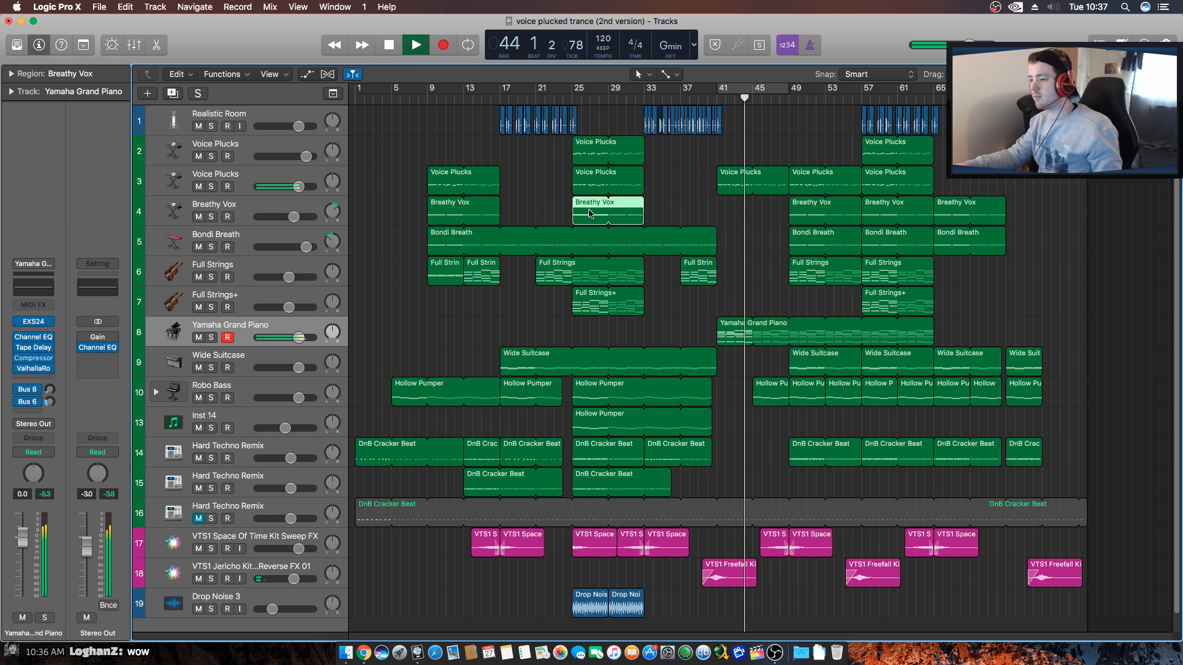
pyautogui.click(680, 185)
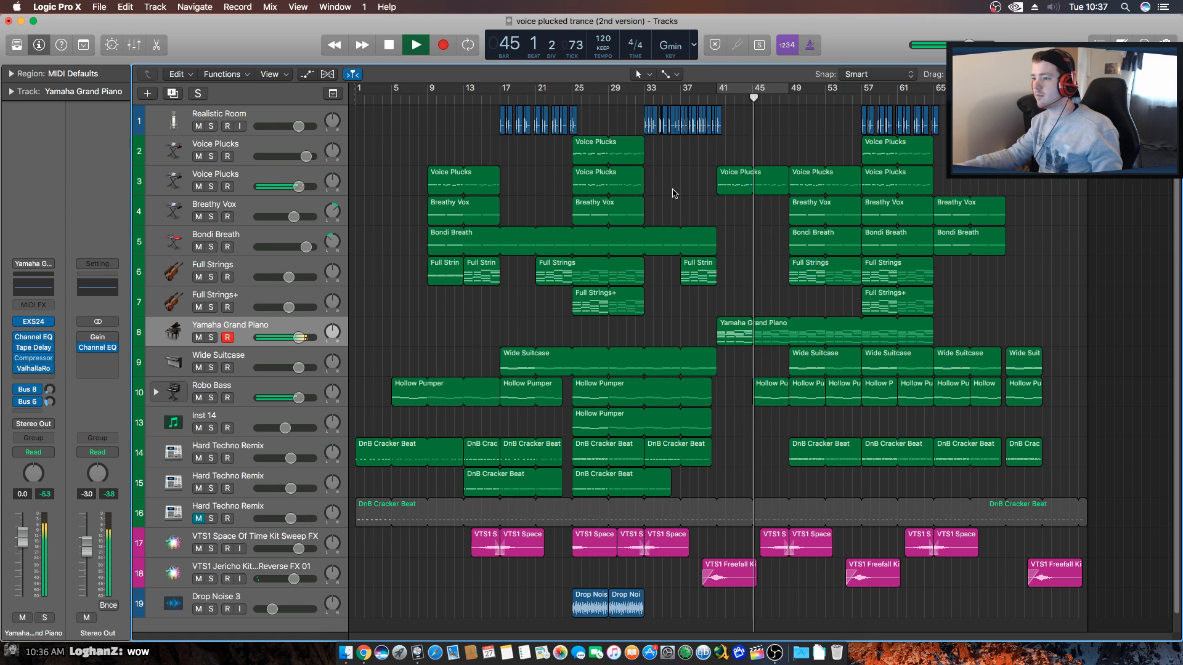
# Listen to the arrangement from bar 45 into bar 50 and stop playback.
pyautogui.press('super+Right')
pyautogui.press('super+Right')
pyautogui.press('super+Right')
pyautogui.press('super+Right')
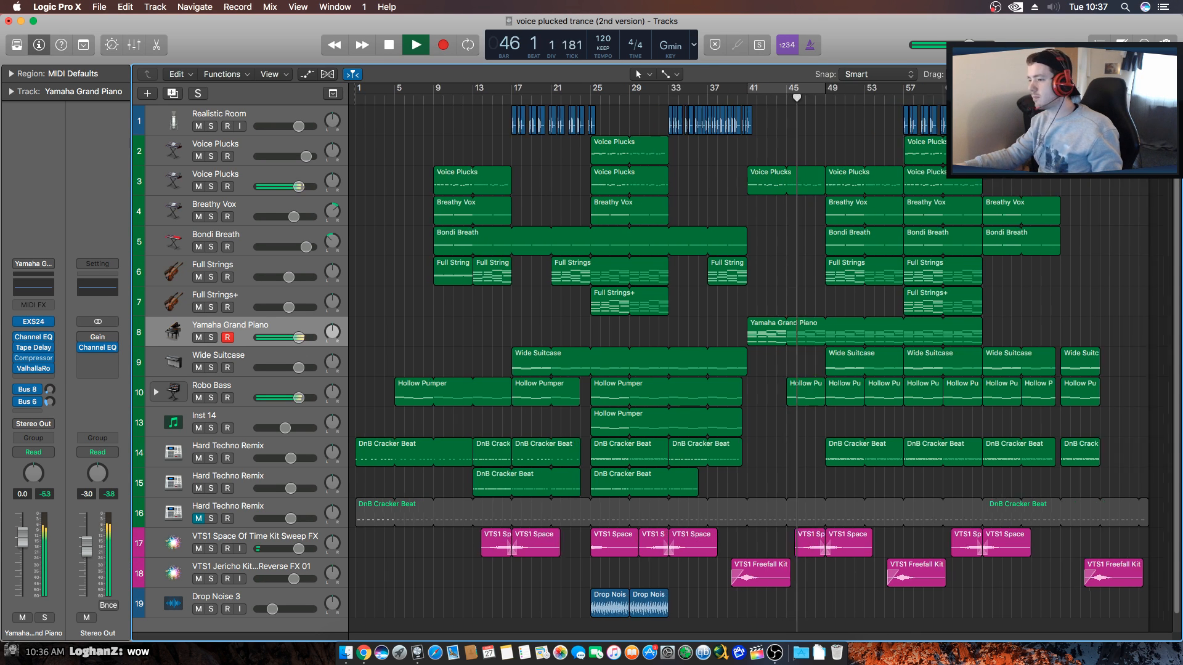
pyautogui.press('super+Right')
pyautogui.press('super+Right')
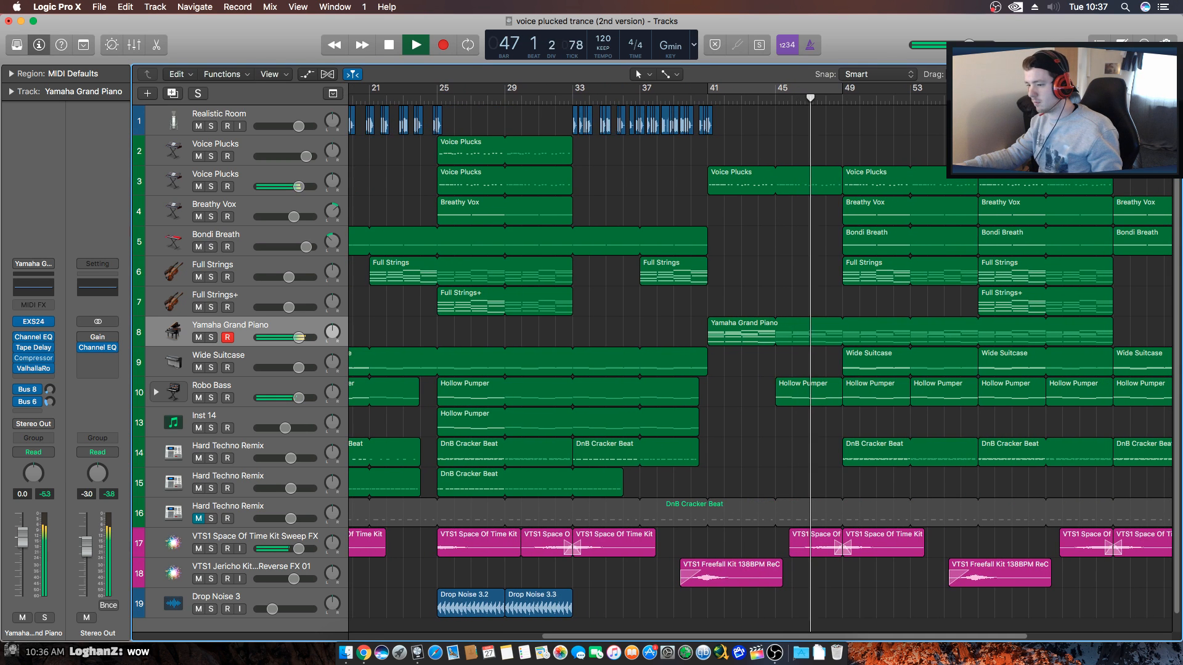
pyautogui.press('super+Left')
pyautogui.press('super+Left')
pyautogui.press('super+Left')
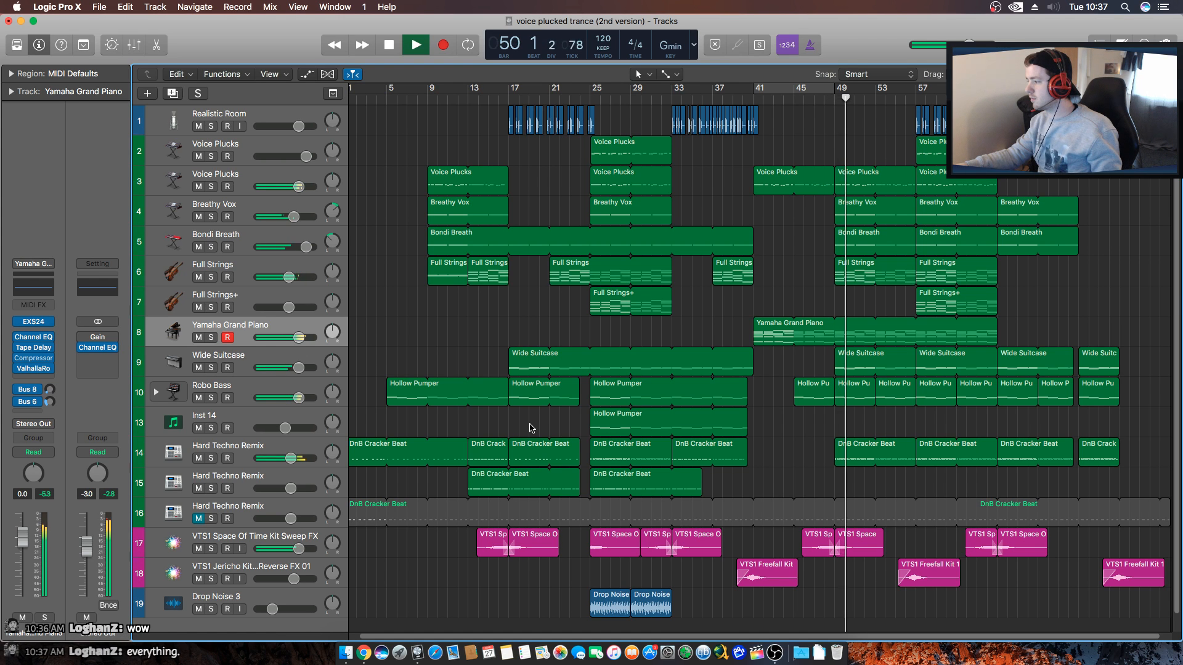
pyautogui.press('space')
pyautogui.press('space')
pyautogui.press('space')
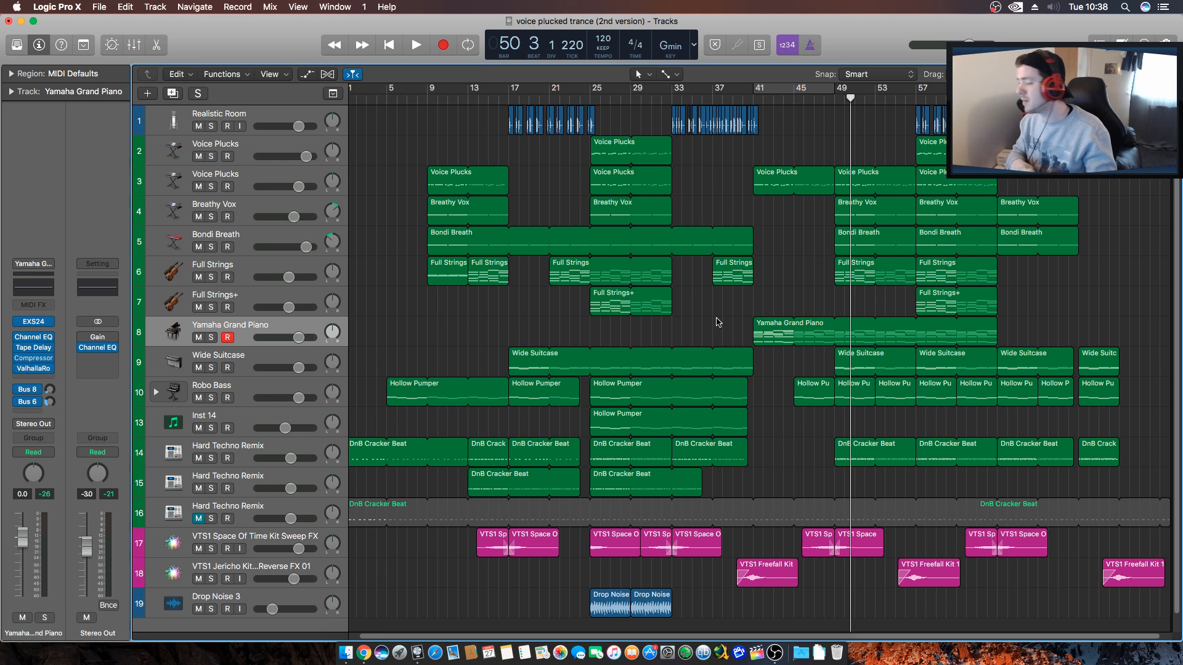
# Play the breakdown from bar 41, stop with track 3 Voice Plucks selected, and turn on cycling over bars 41 to 49.
pyautogui.click(756, 104)
pyautogui.press('space')
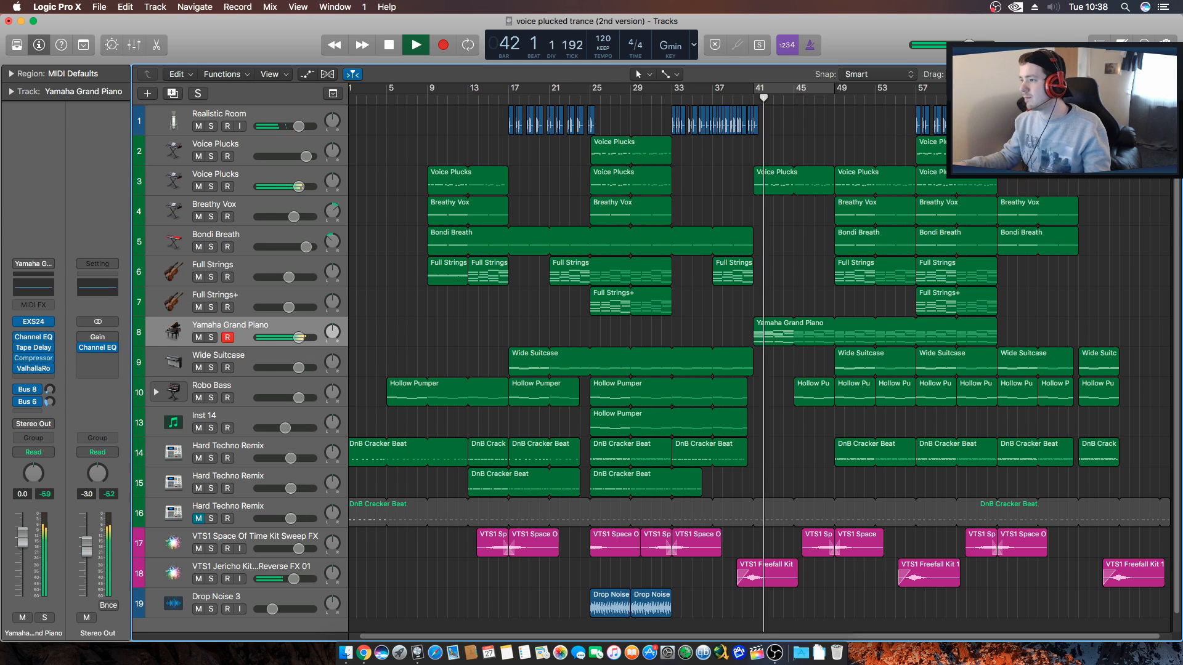
pyautogui.press('super+Left')
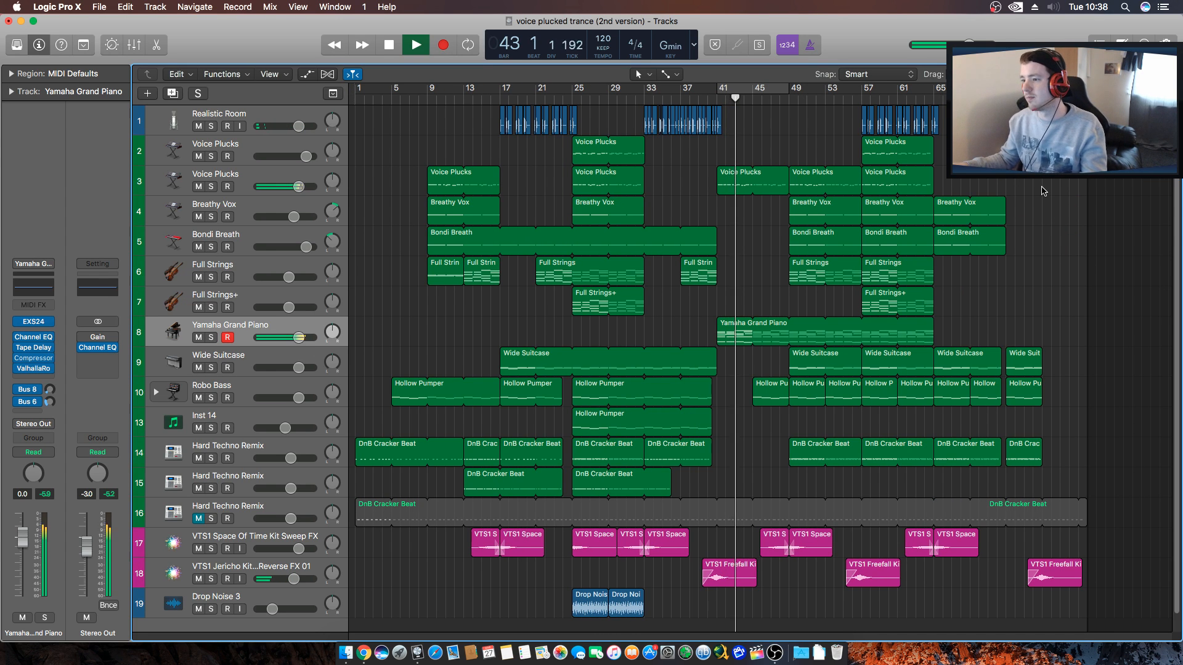
pyautogui.click(253, 183)
pyautogui.press('space')
pyautogui.press('c')
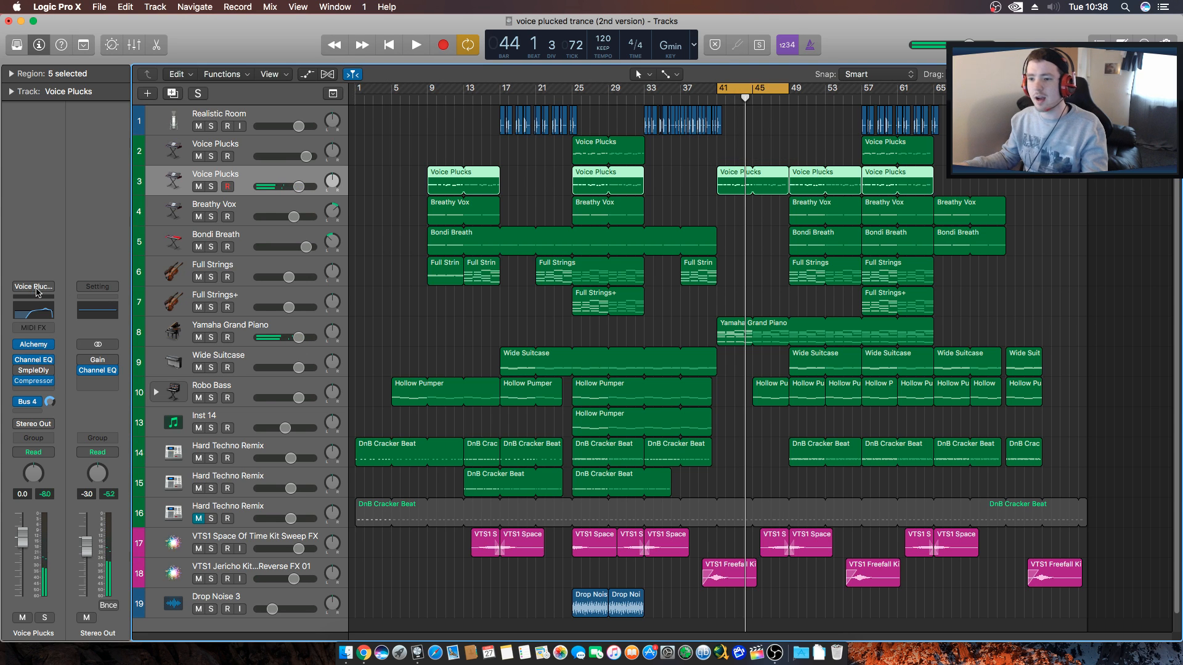
# Try Effectrix as a dual-mono insert after the Compressor on track 3 Voice Plucks and close its window.
pyautogui.click(55, 392)
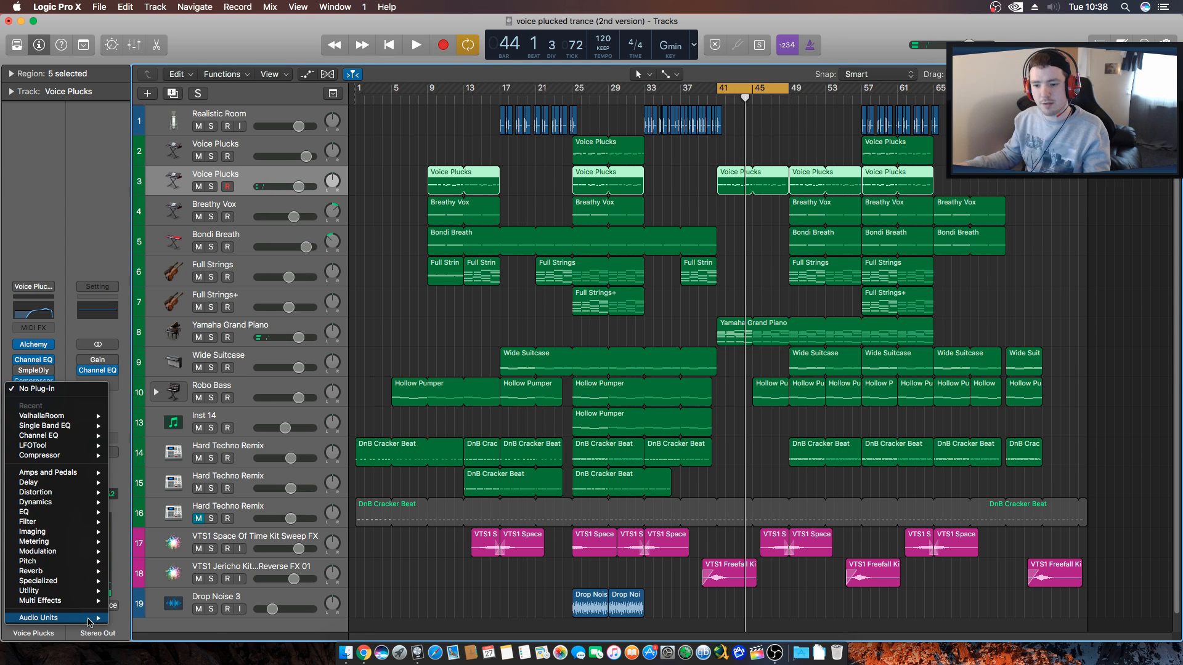
pyautogui.moveTo(90, 619)
pyautogui.moveTo(167, 593)
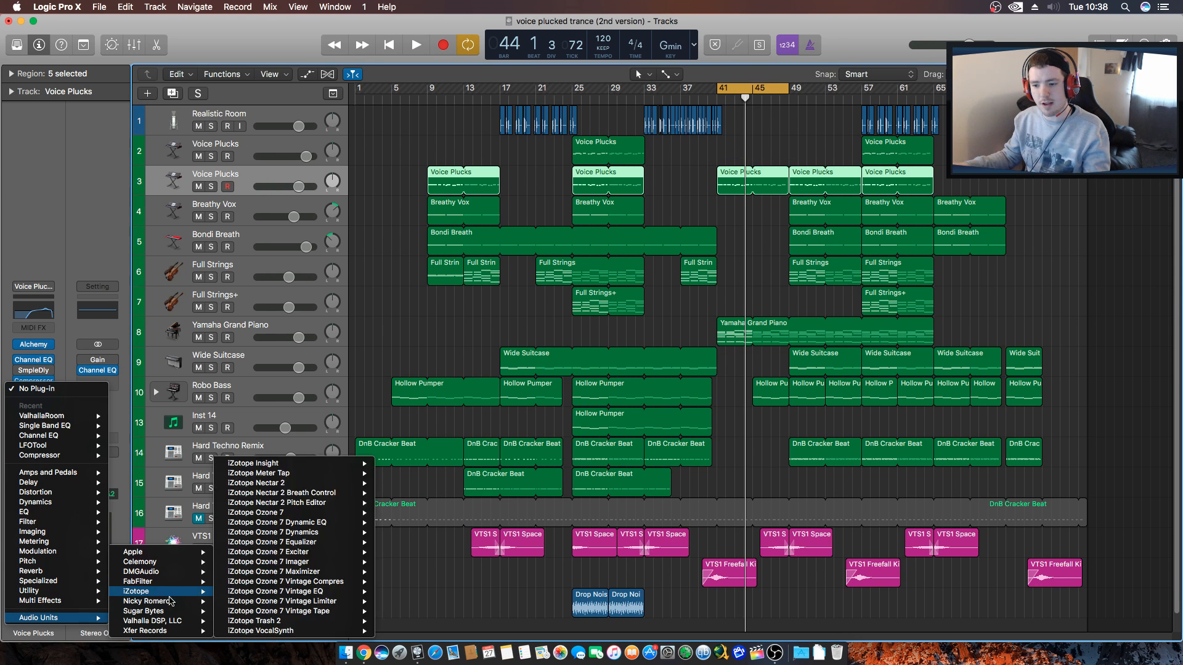
pyautogui.moveTo(180, 612)
pyautogui.moveTo(266, 612)
pyautogui.click(313, 618)
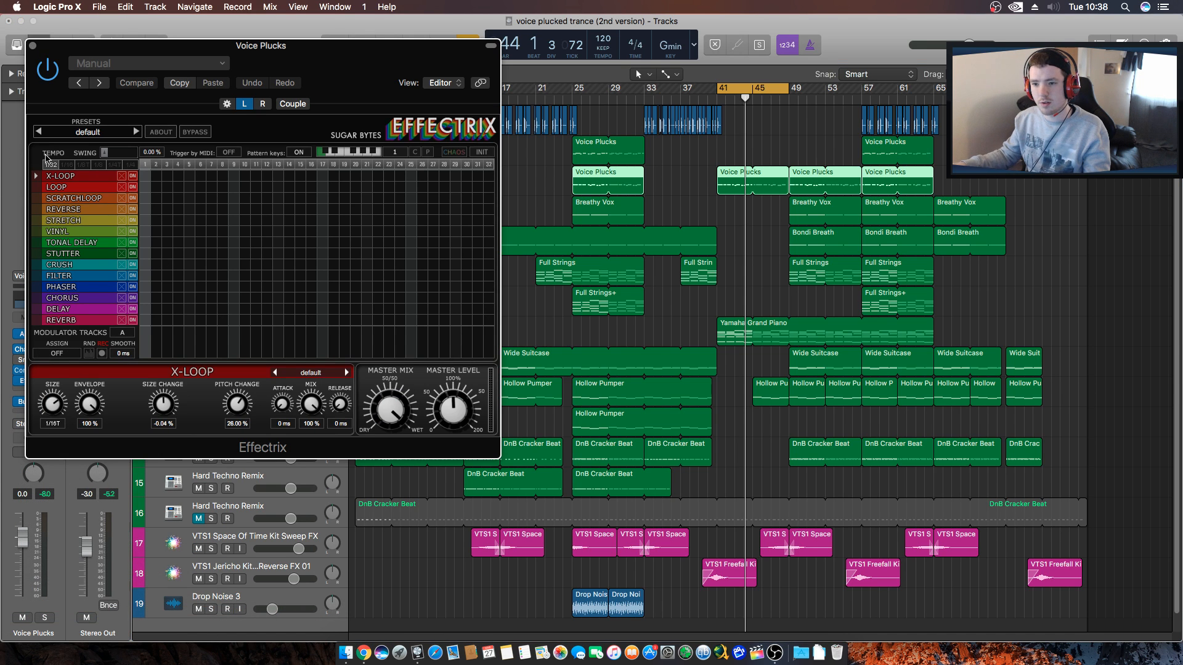
pyautogui.click(33, 45)
# Try the stereo version of Effectrix in the slot after the Compressor and remove the plug-in.
pyautogui.click(50, 383)
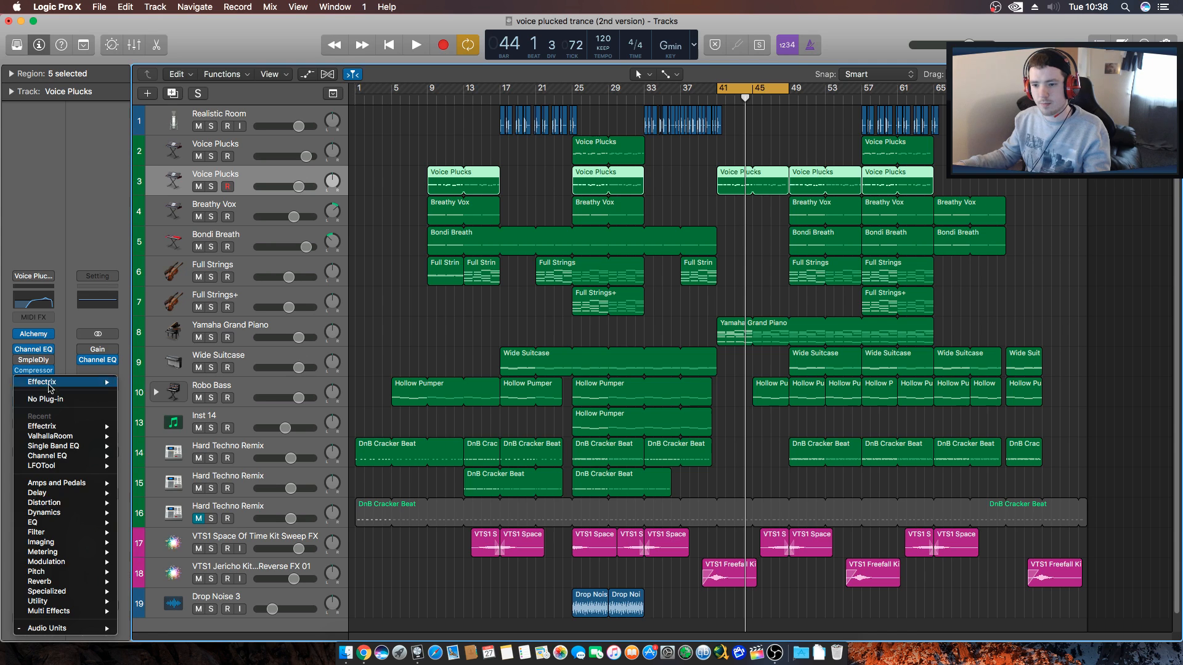
pyautogui.moveTo(98, 630)
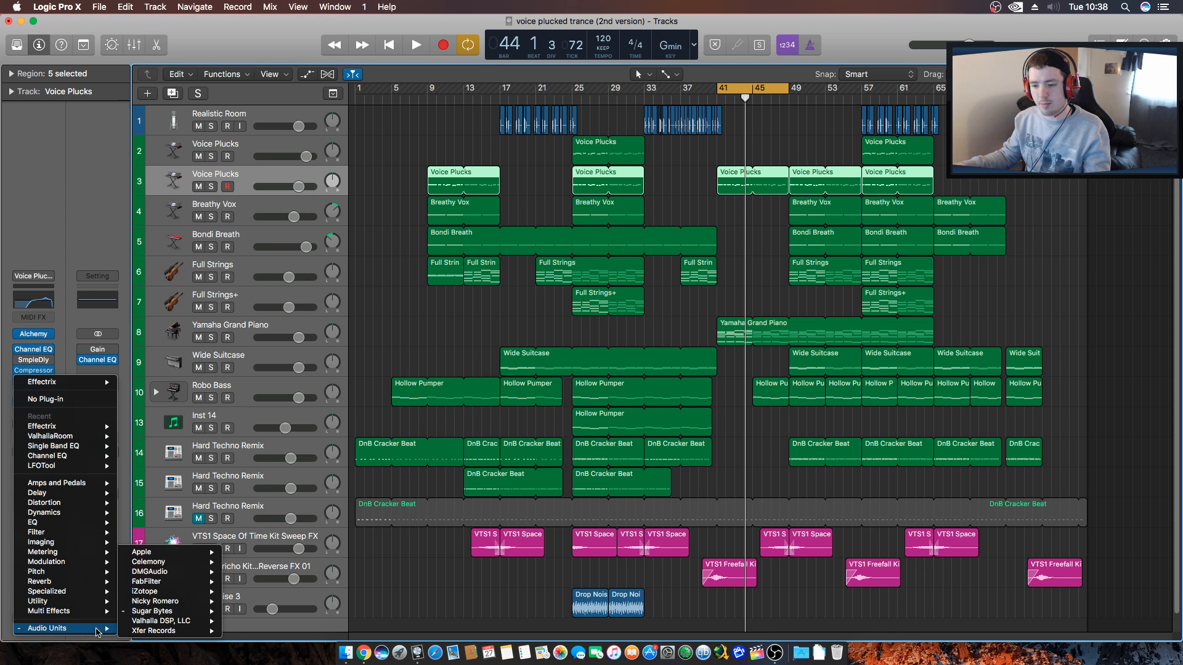
pyautogui.moveTo(172, 611)
pyautogui.moveTo(283, 610)
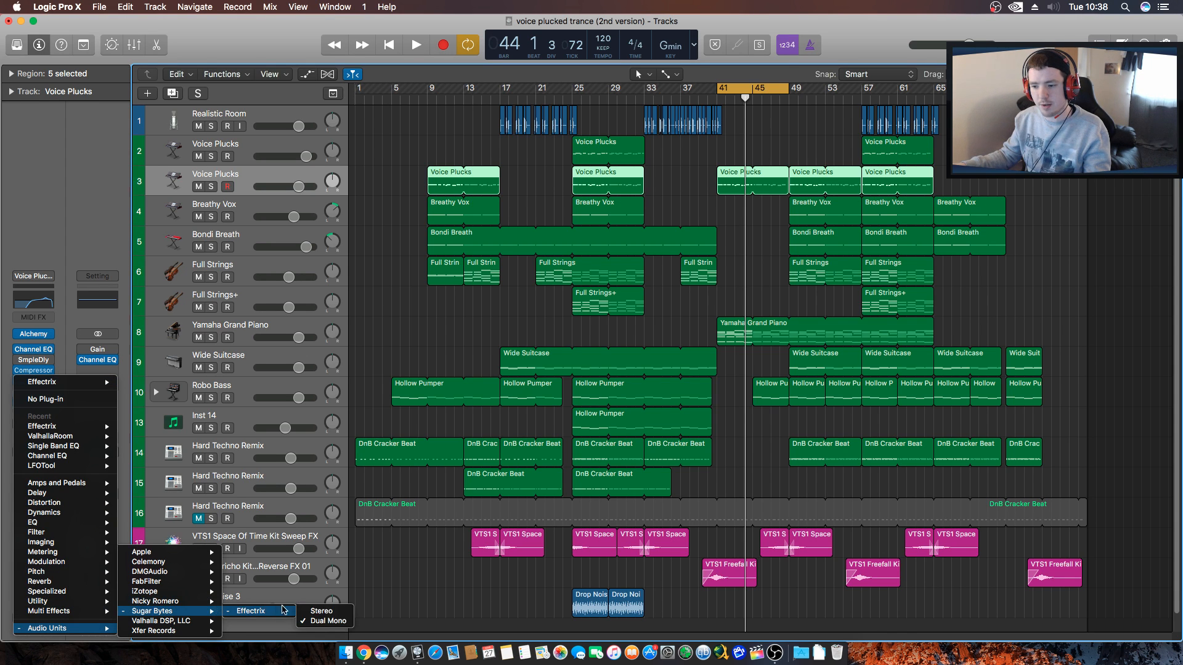
pyautogui.click(321, 611)
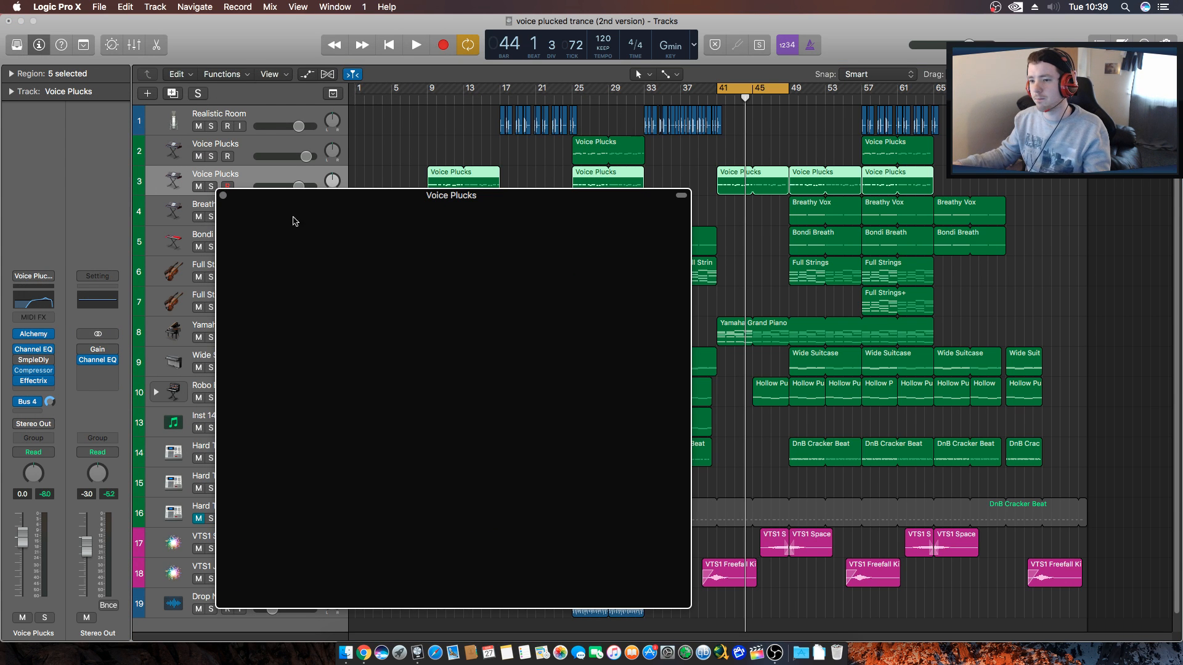
pyautogui.click(223, 195)
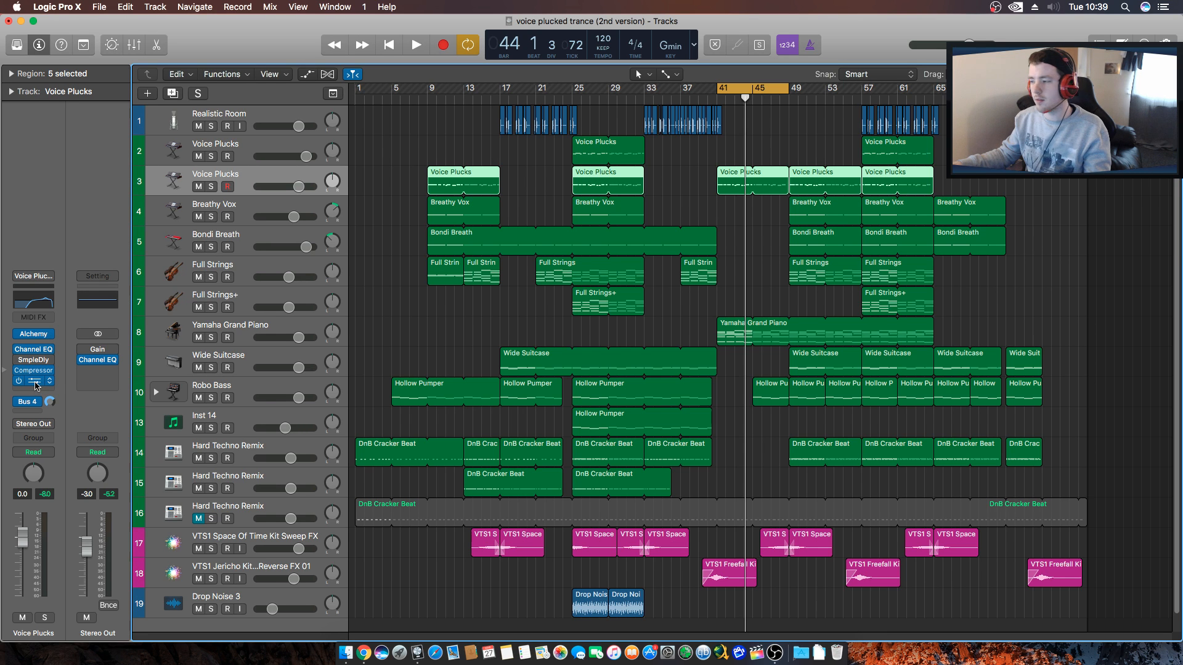
pyautogui.click(49, 381)
pyautogui.click(48, 399)
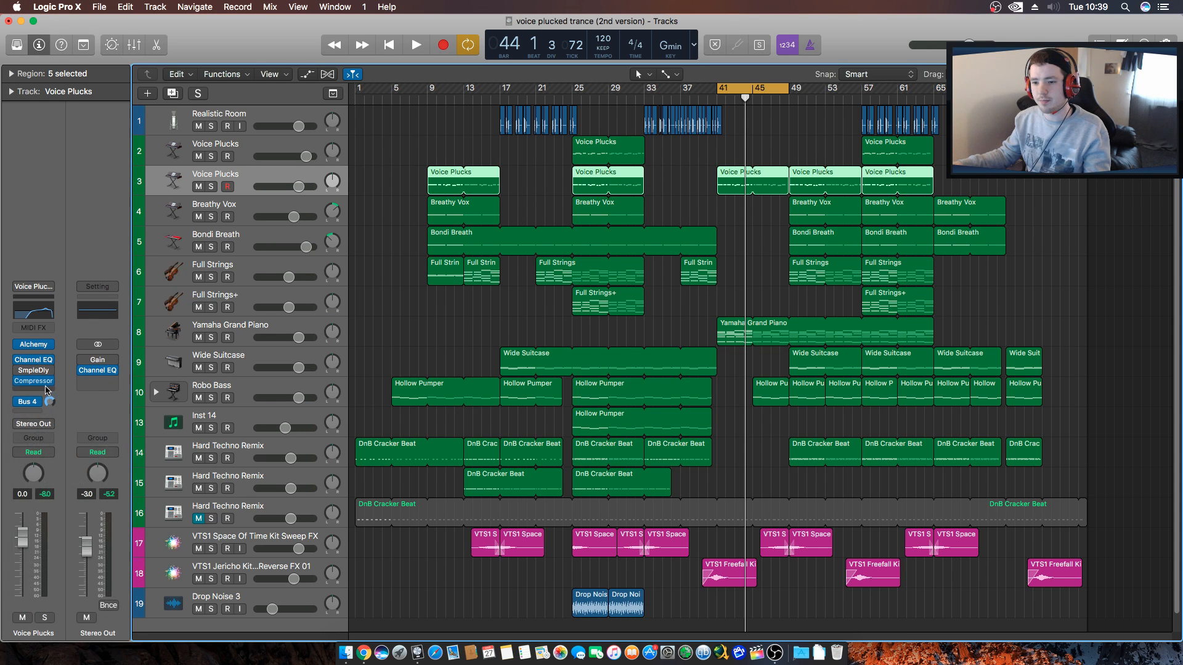
# Try Effectrix once more after the Compressor with playback from bar 41, close its window, and remove it.
pyautogui.click(48, 389)
pyautogui.moveTo(92, 619)
pyautogui.moveTo(162, 622)
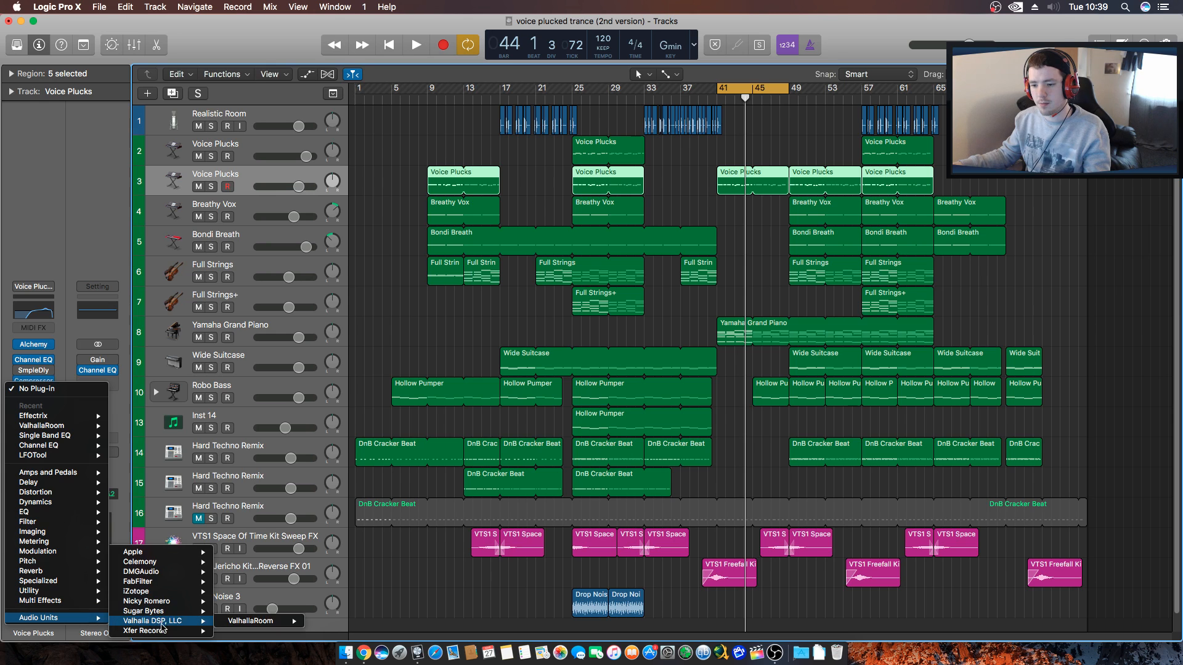
pyautogui.click(310, 619)
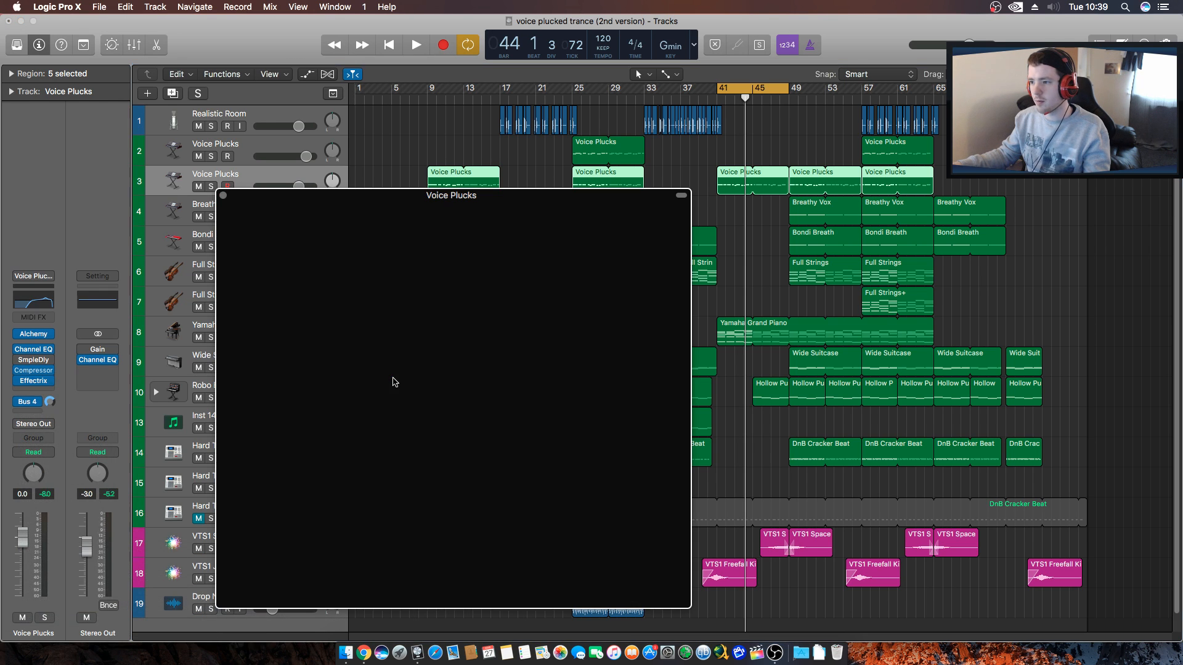
pyautogui.press('space')
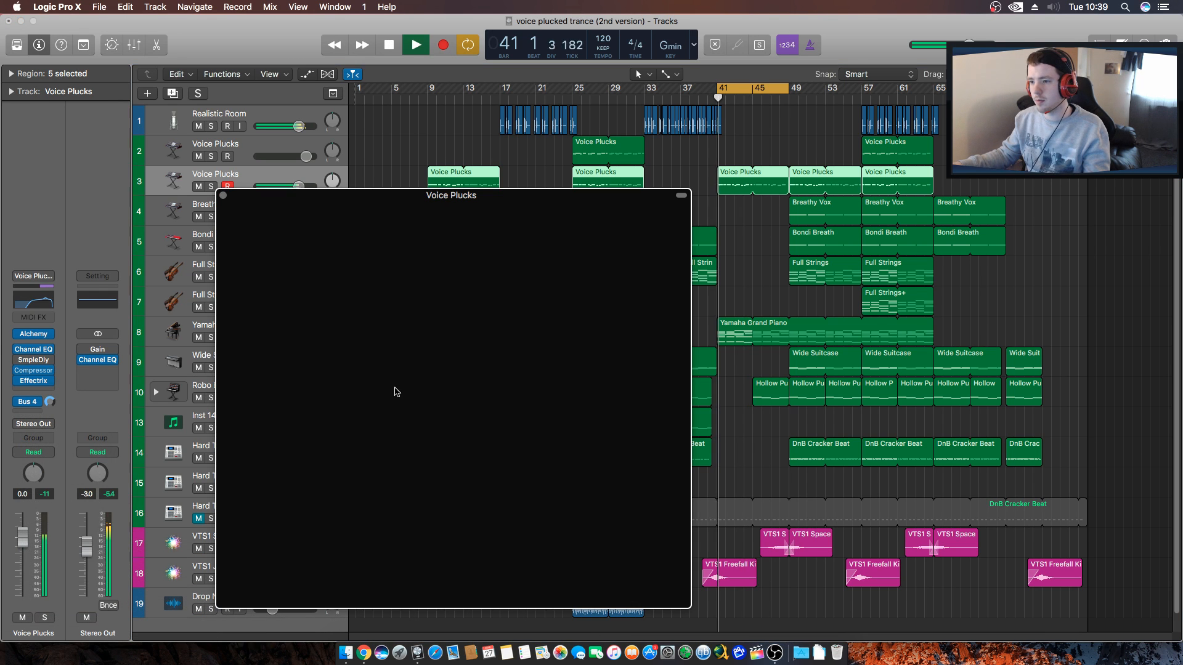
pyautogui.click(224, 196)
pyautogui.press('space')
pyautogui.click(459, 328)
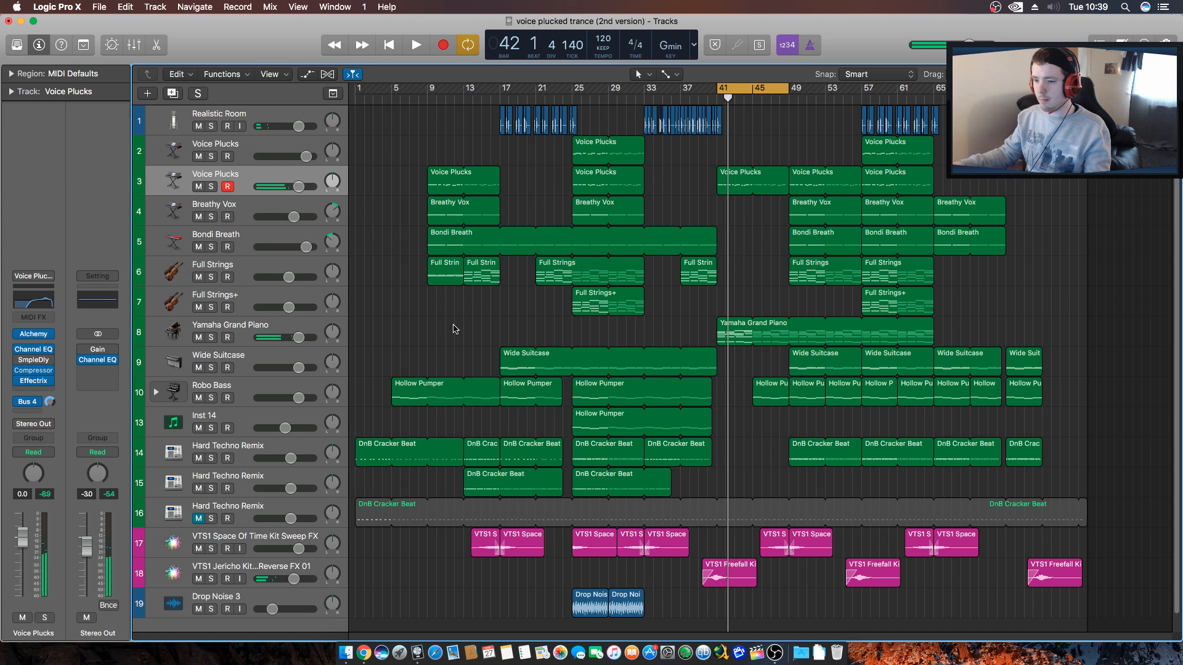
pyautogui.click(49, 381)
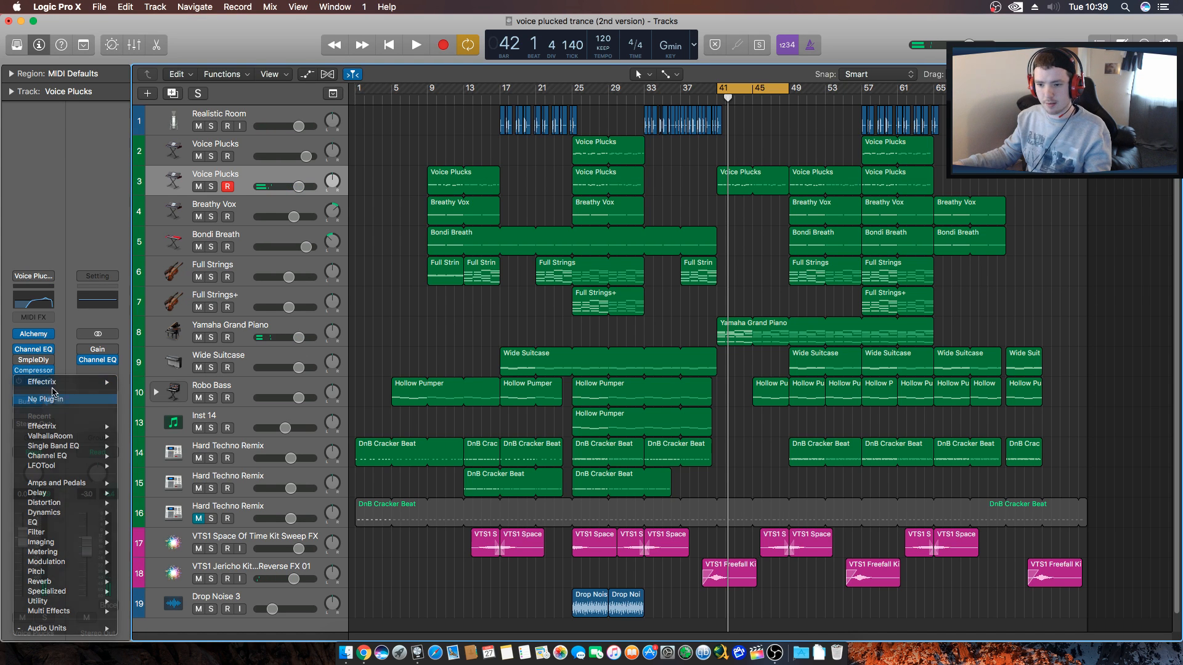
pyautogui.click(49, 400)
# Replace the Sample Delay on track 3 Voice Plucks with Effectrix and set its sequencer tempo to 1/16.
pyautogui.click(34, 370)
pyautogui.moveTo(100, 619)
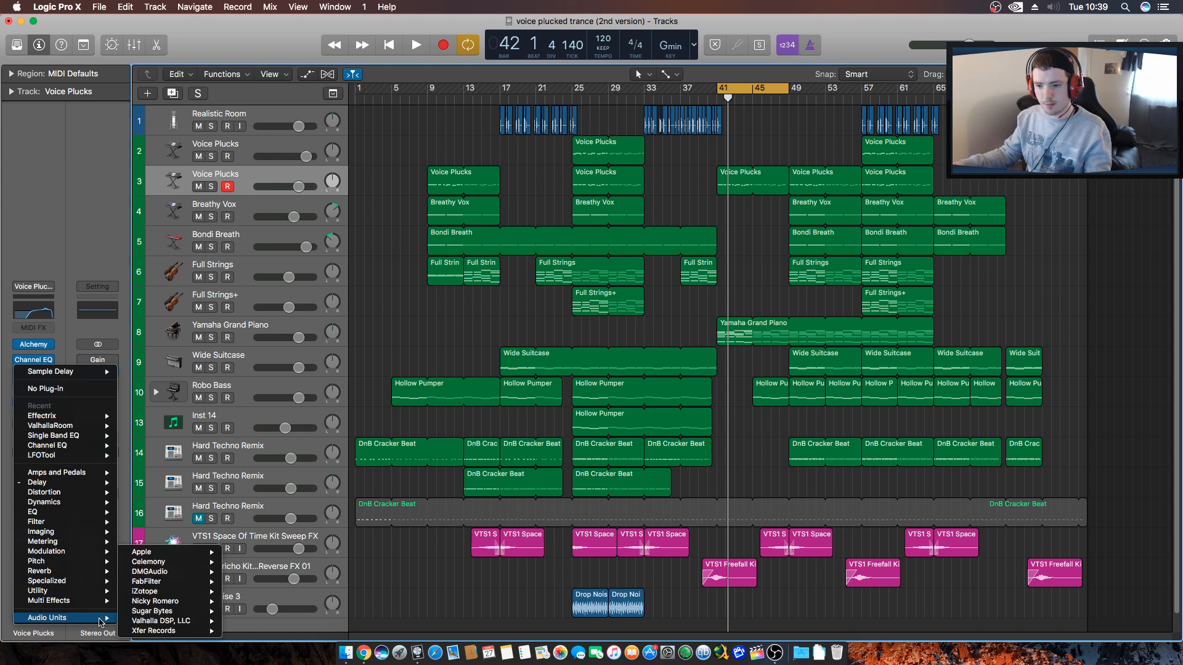
pyautogui.click(318, 612)
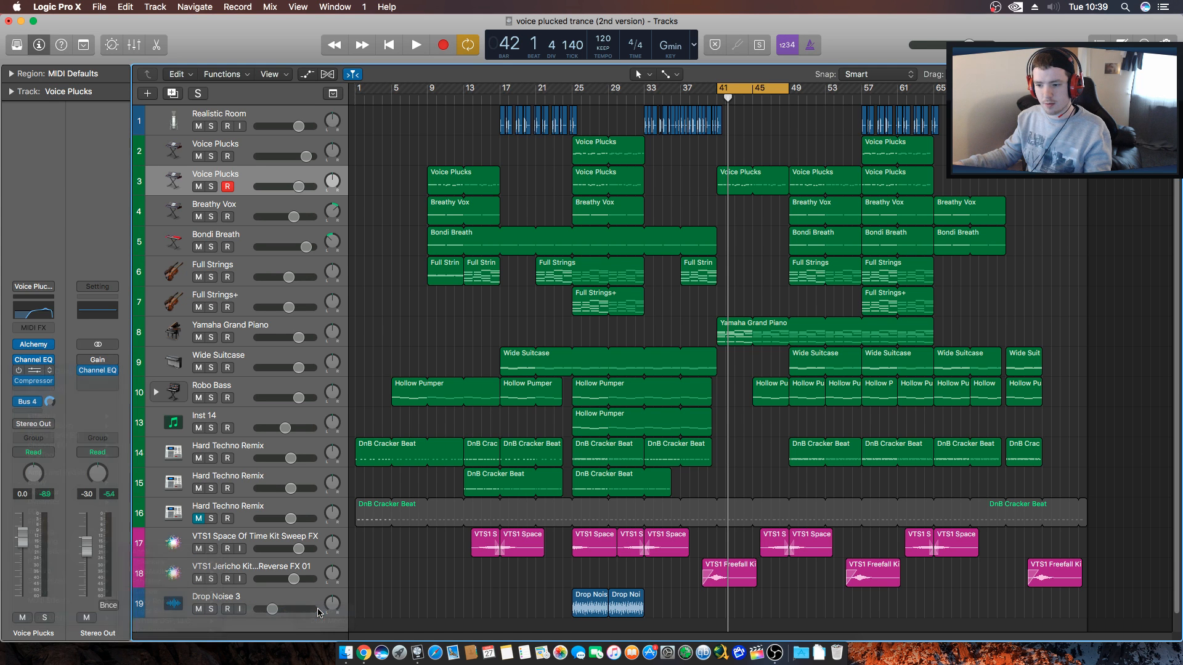
pyautogui.press('space')
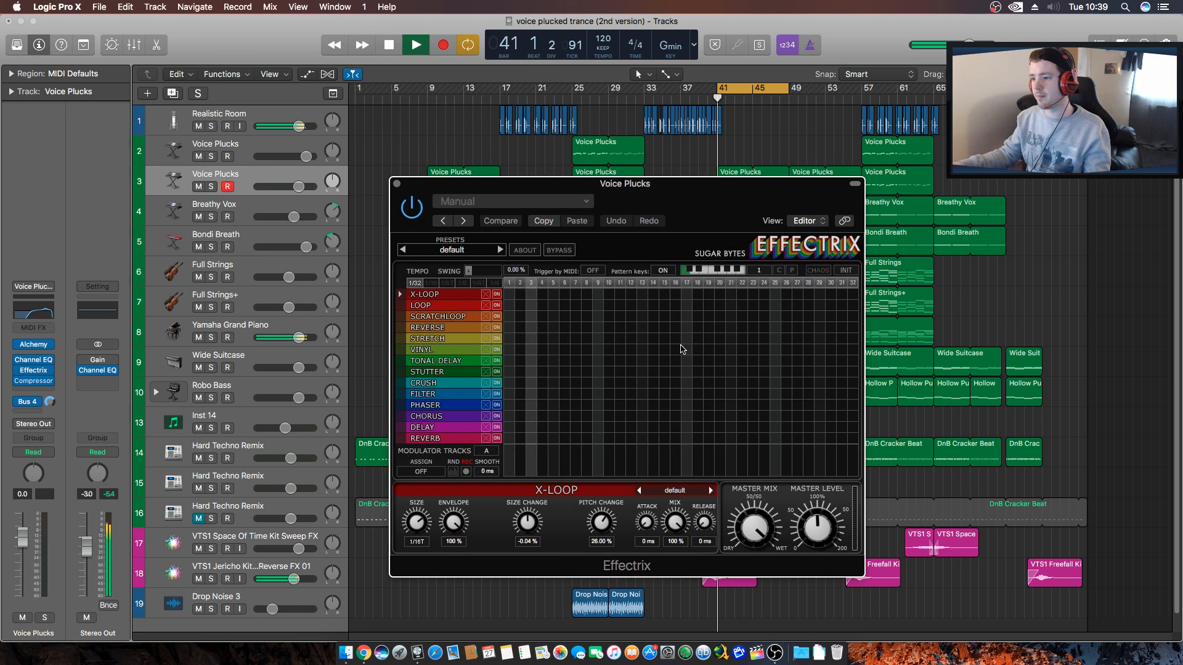
pyautogui.click(430, 283)
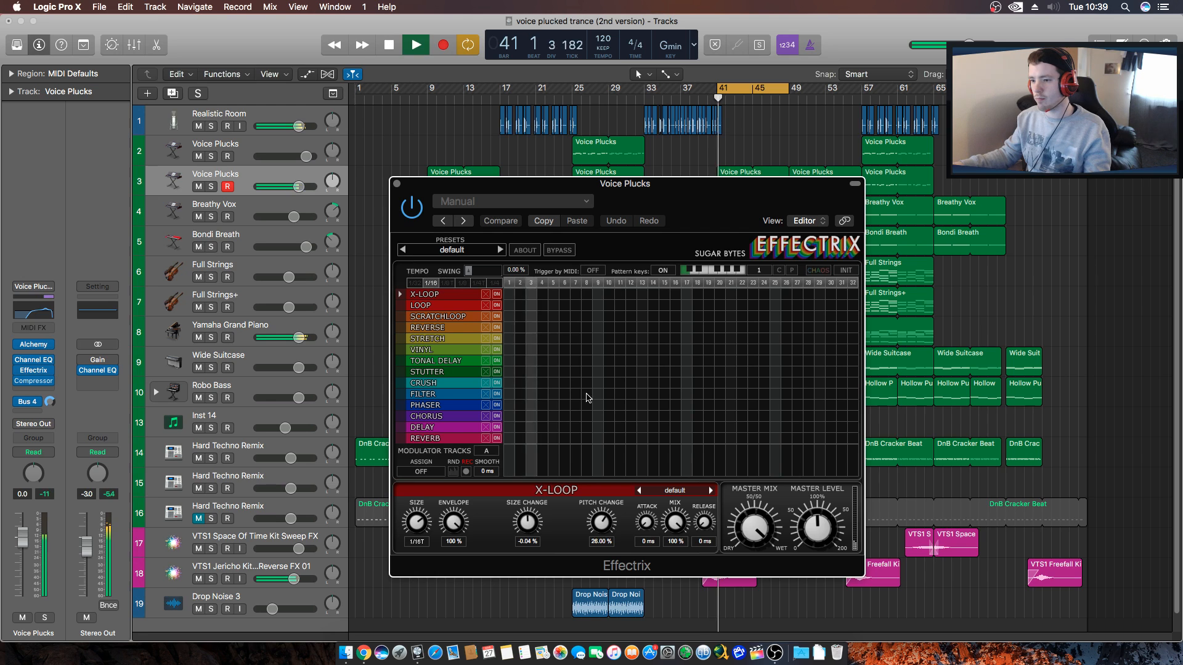
pyautogui.press('space')
# Try a Stretch effect on steps 5 to 6 and a Reverse effect on steps 8 to 9, and play them.
pyautogui.click(558, 338)
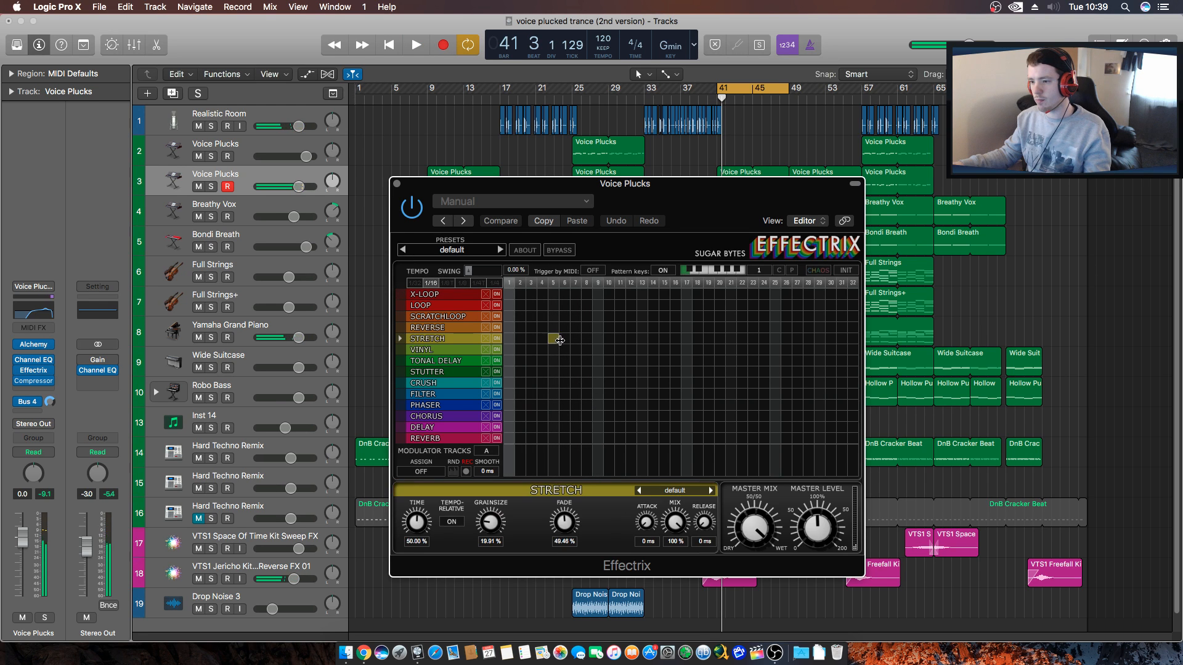
pyautogui.click(590, 327)
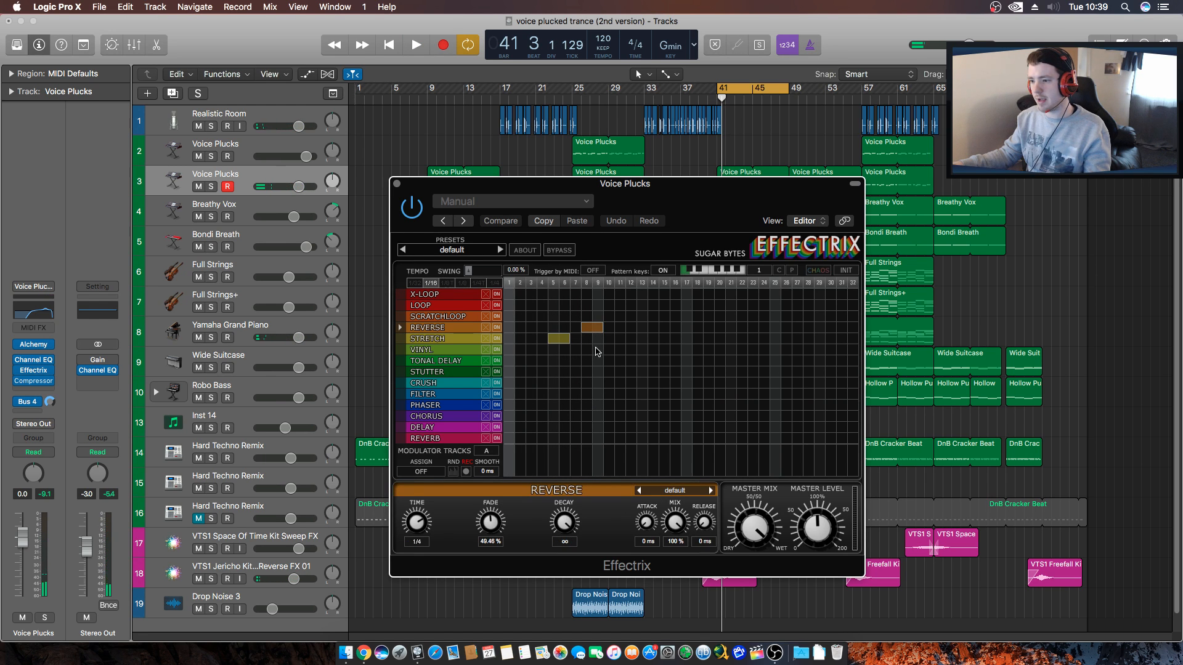
pyautogui.press('space')
pyautogui.press('space')
# Move the Reverse effect to steps 9 to 10 and delete the Stretch effect from the sequence during playback.
pyautogui.click(595, 329)
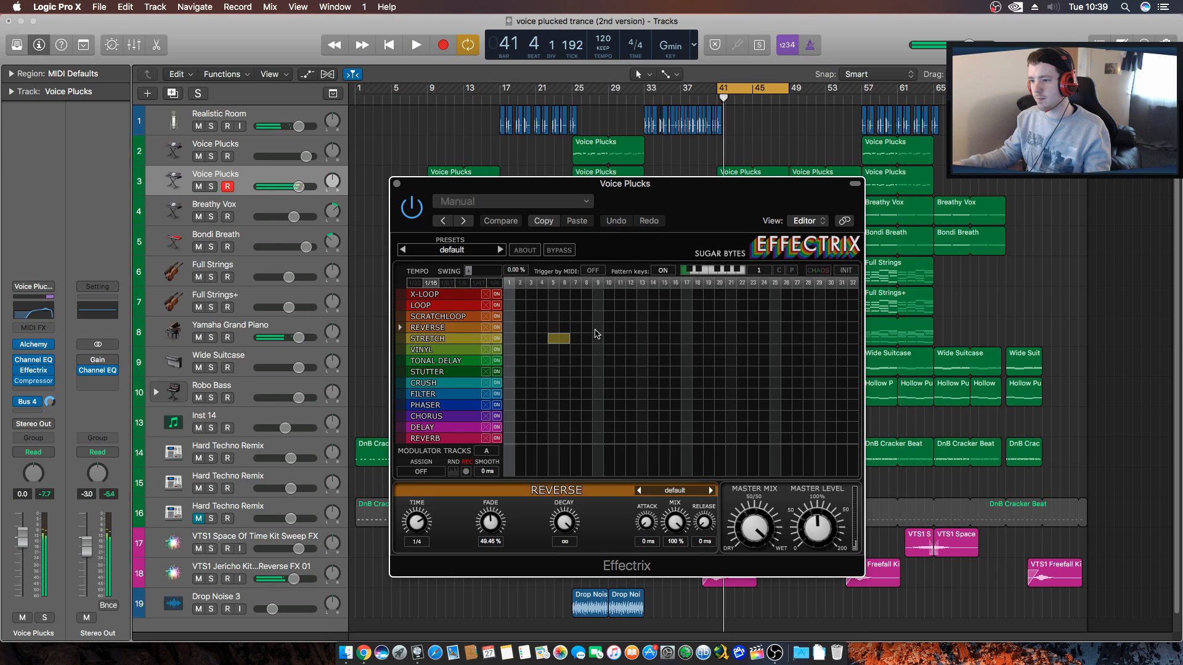
pyautogui.click(595, 331)
pyautogui.press('space')
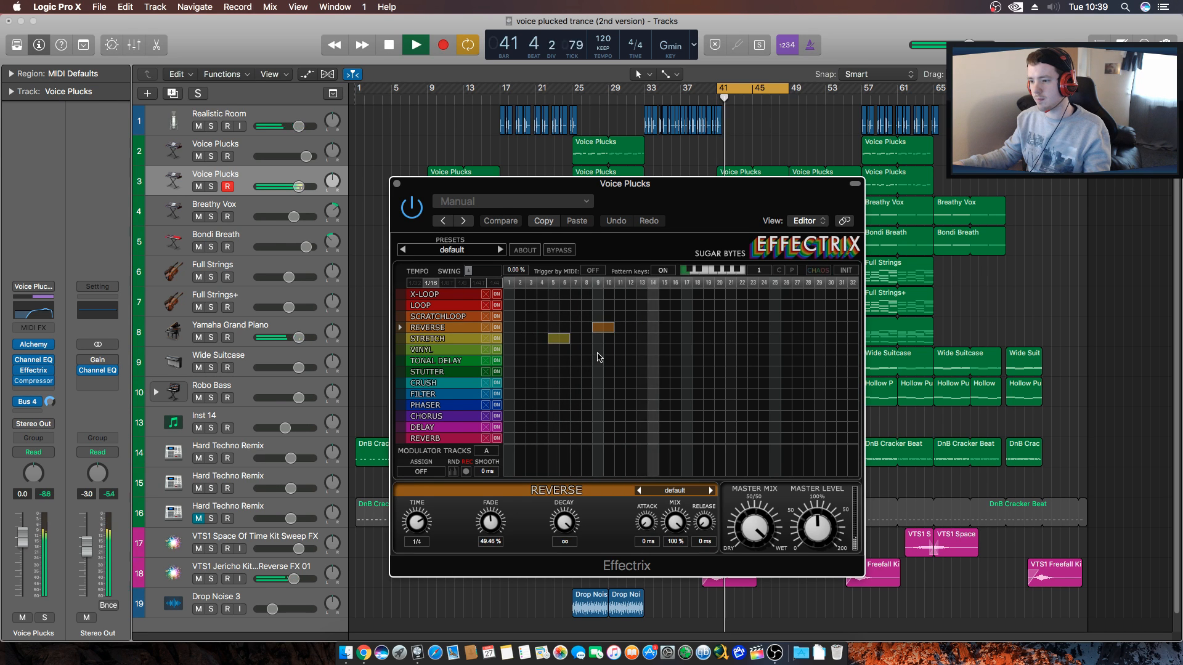
pyautogui.click(558, 338)
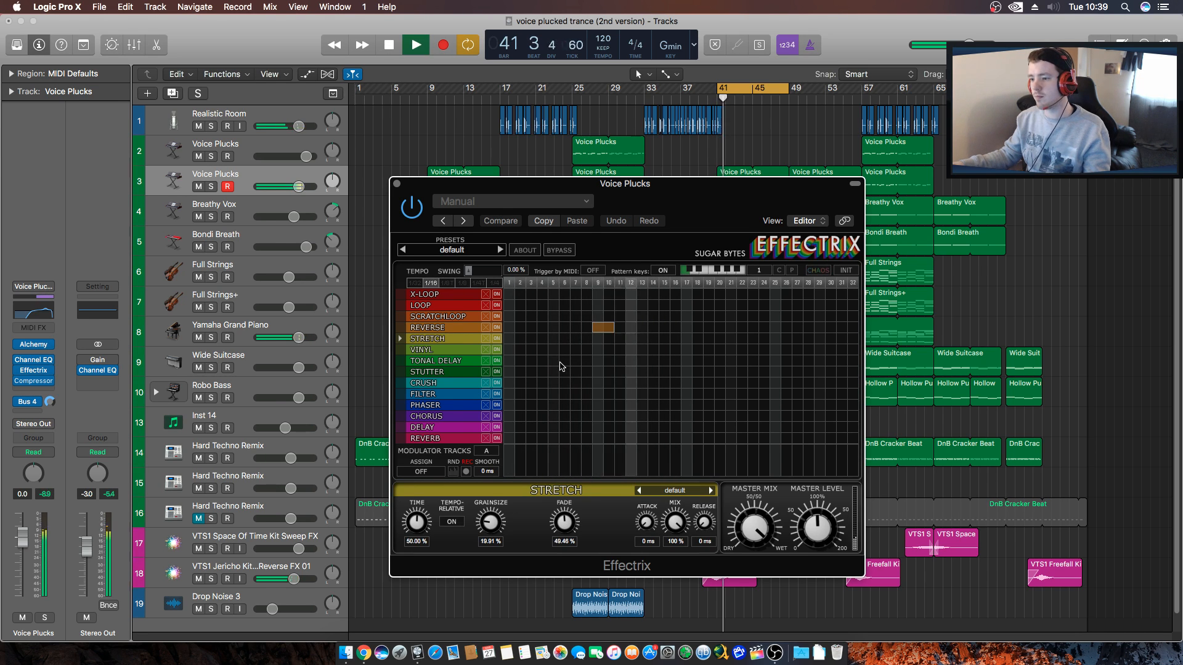
# Try extra Reverse effects on steps 1 and 5, remove them, and play the remaining pattern.
pyautogui.press('space')
pyautogui.click(511, 328)
pyautogui.press('space')
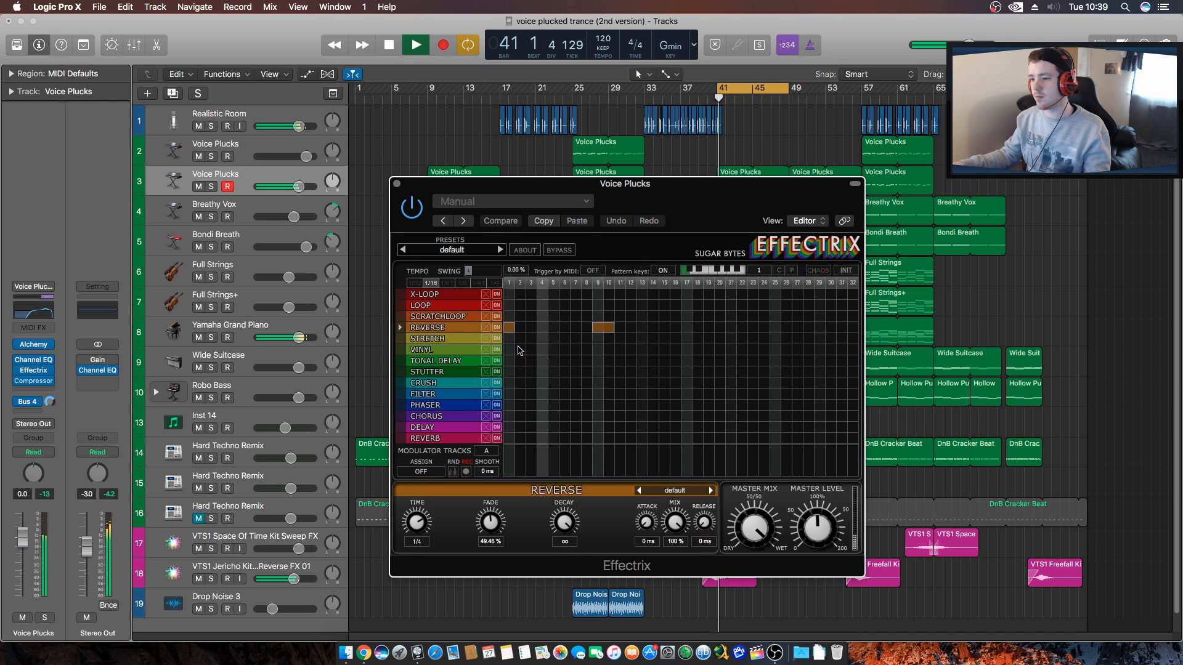
pyautogui.click(554, 328)
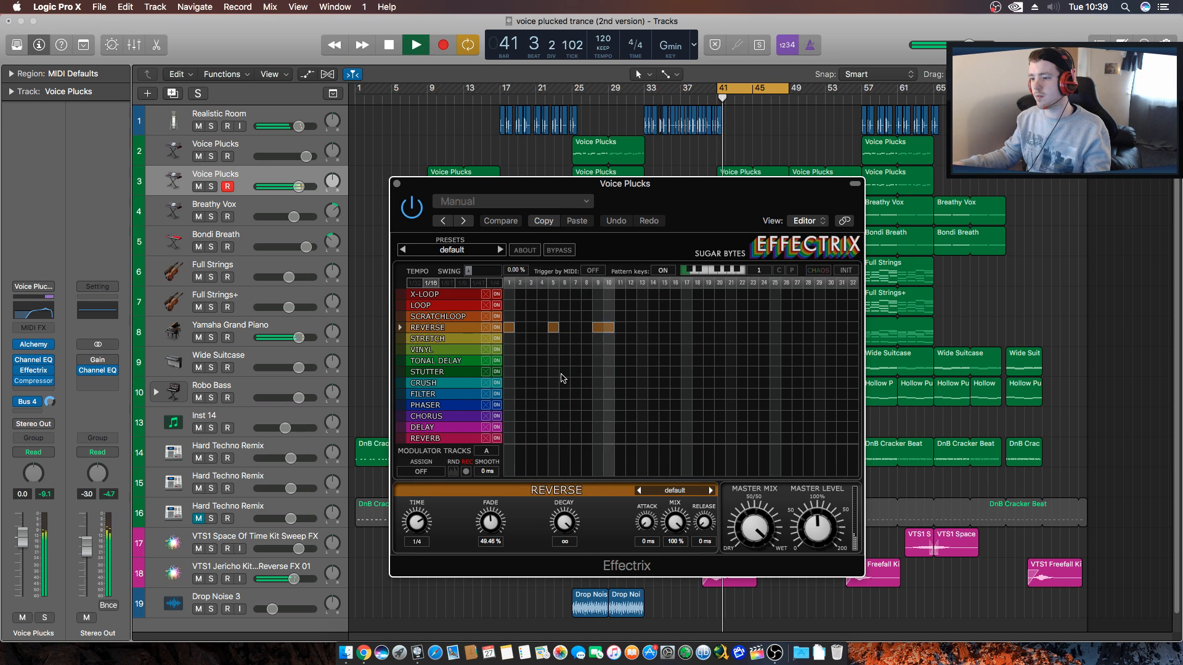
pyautogui.press('space')
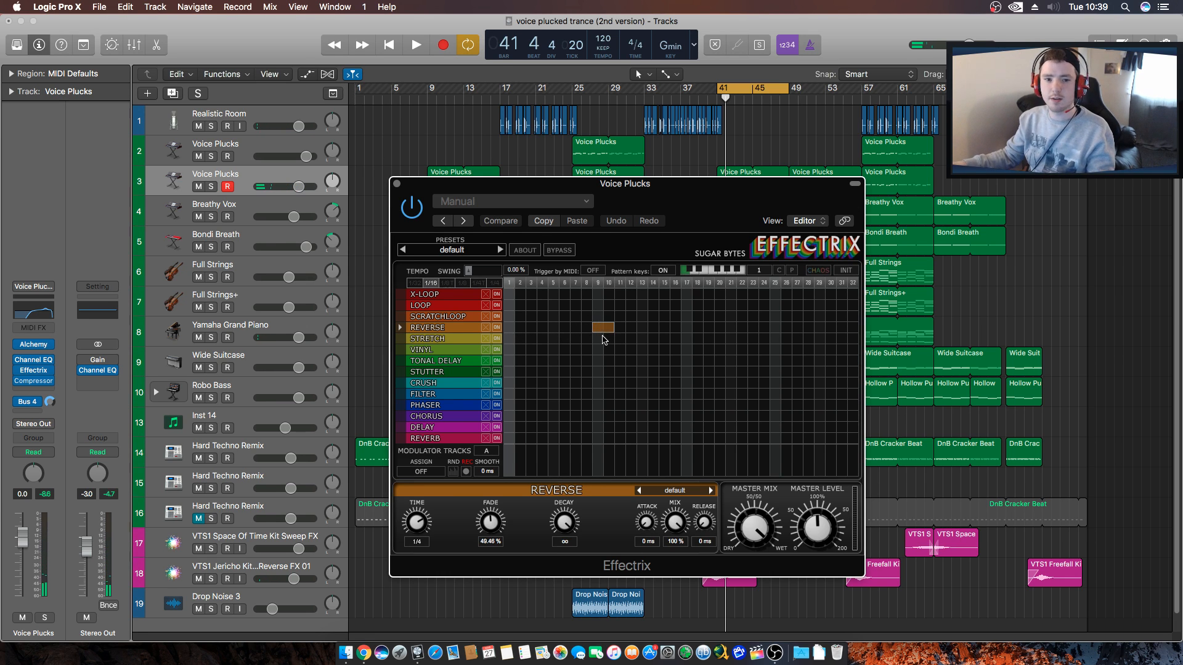
pyautogui.press('space')
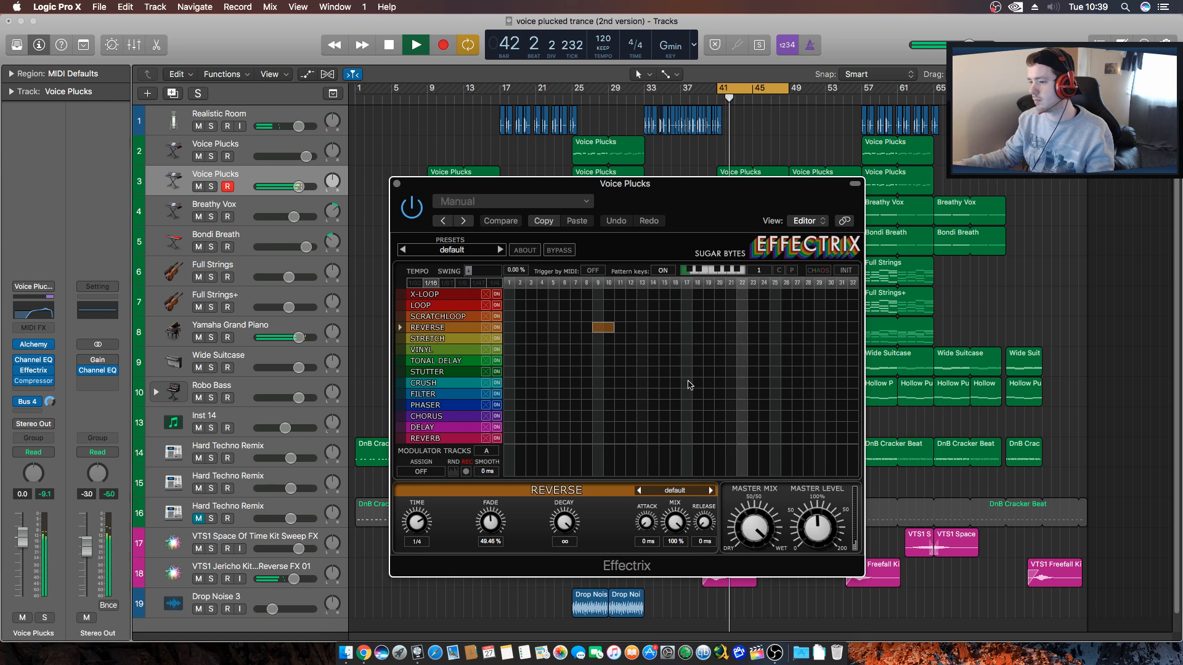
pyautogui.press('space')
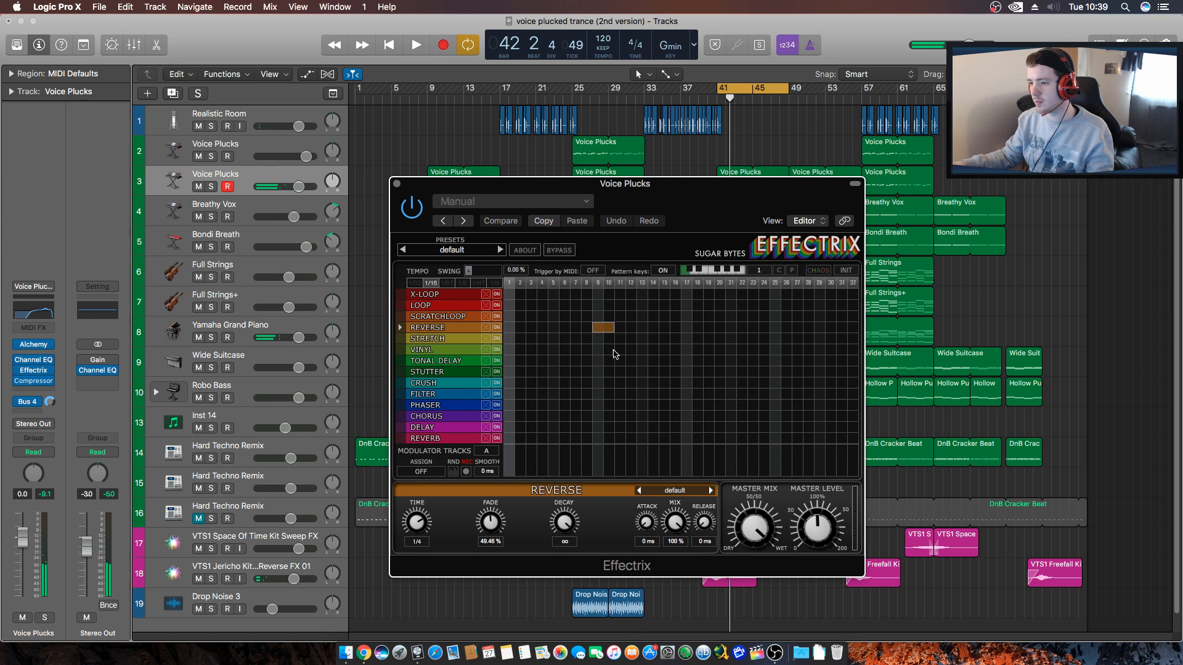
# Try a Vinyl effect on steps 11 to 12 of the Effectrix sequence and shift it along to step 13 during playback.
pyautogui.click(621, 349)
pyautogui.press('space')
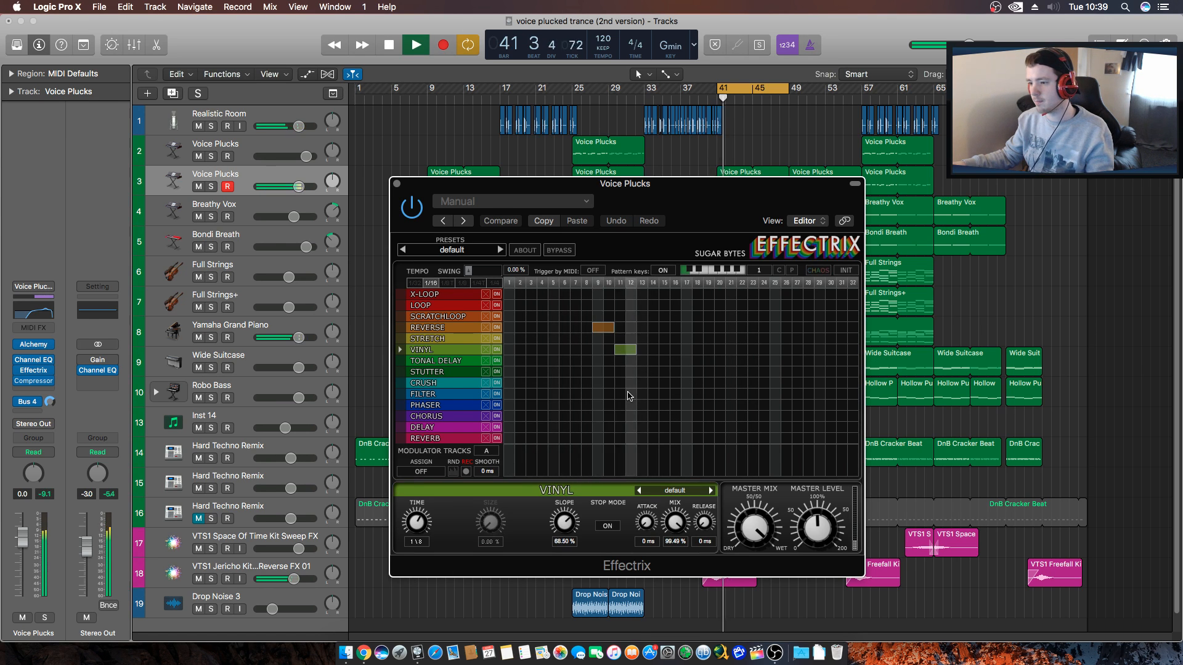
pyautogui.press('space')
pyautogui.press('space')
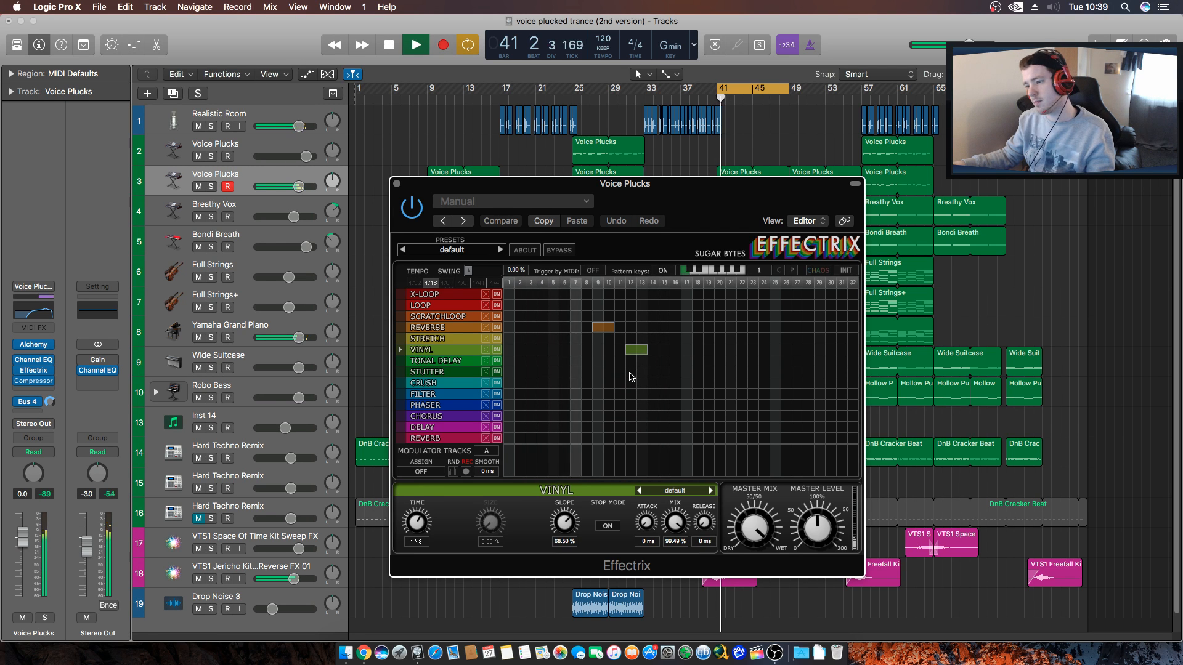
pyautogui.moveTo(628, 349); pyautogui.dragTo(640, 348)
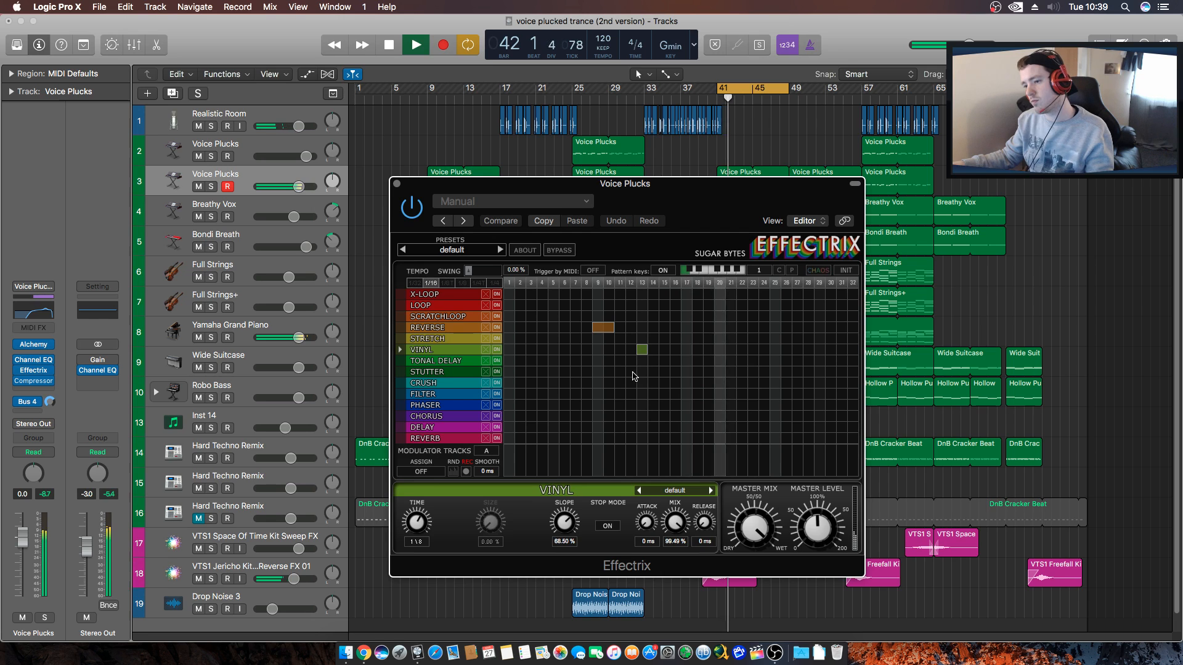
pyautogui.press('space')
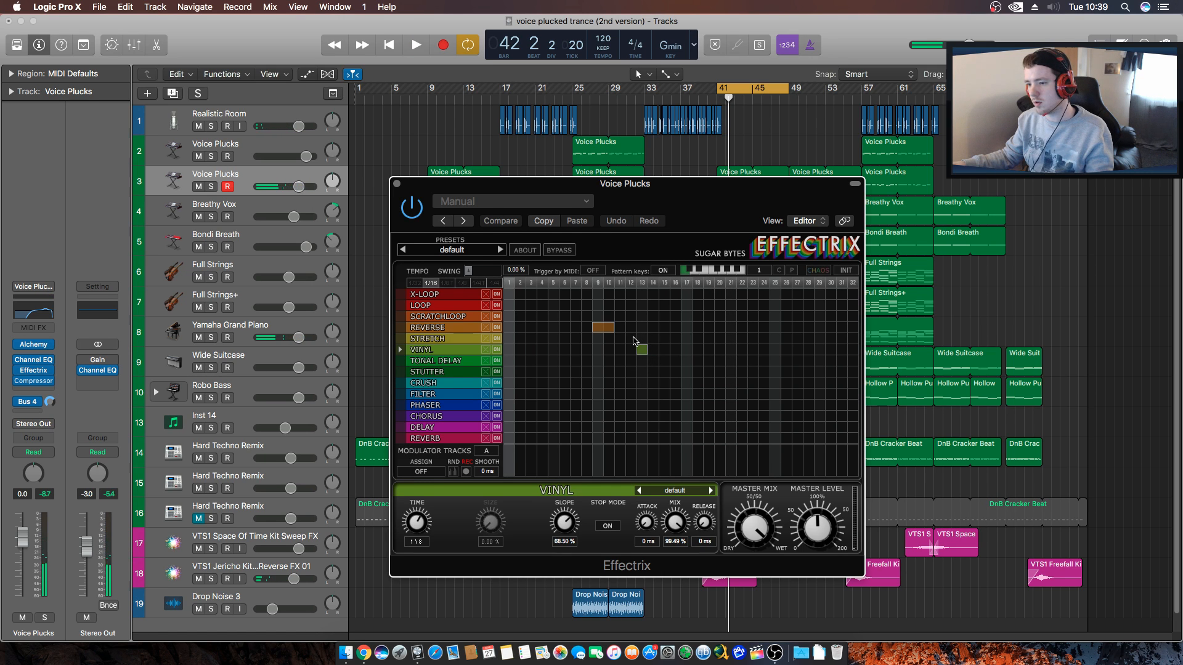
# Try a Stutter effect on step 12 and another on steps 21 to 23 during playback, removing each one again.
pyautogui.click(632, 372)
pyautogui.press('space')
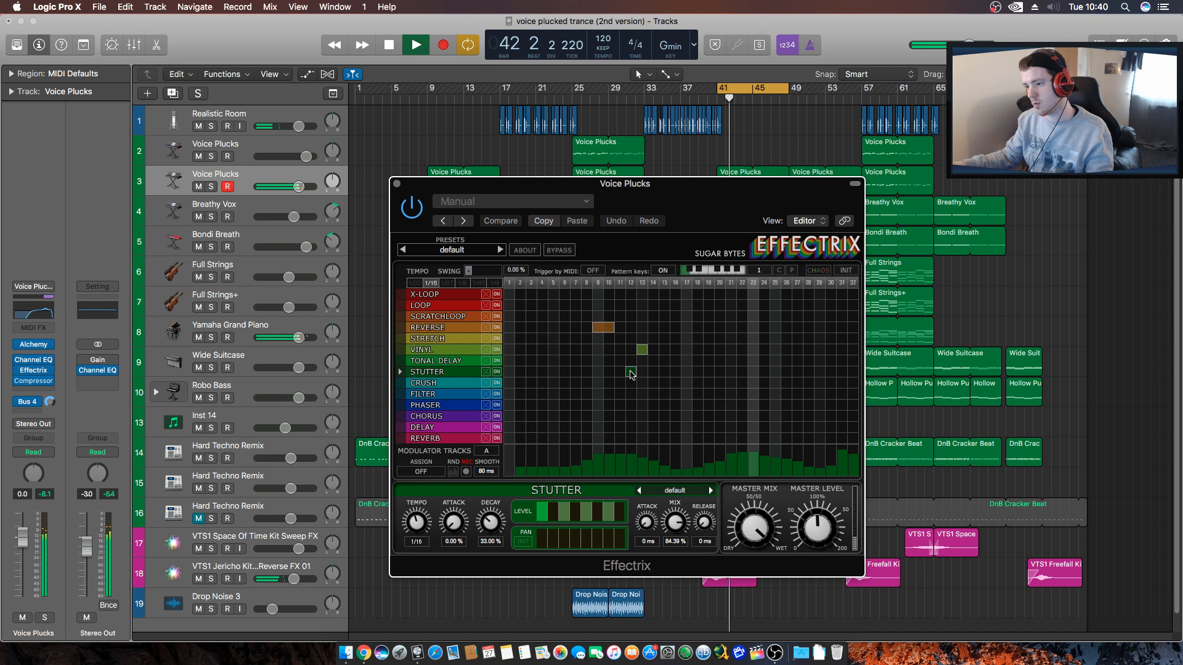
pyautogui.doubleClick(632, 372)
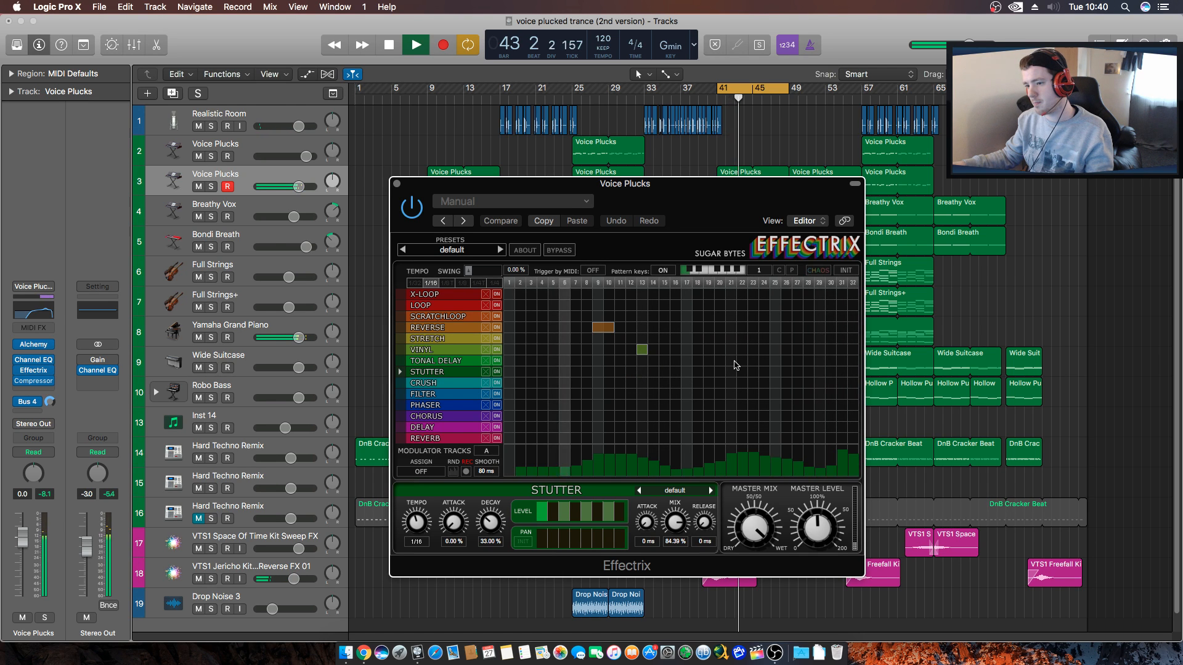
pyautogui.moveTo(731, 372); pyautogui.dragTo(746, 388)
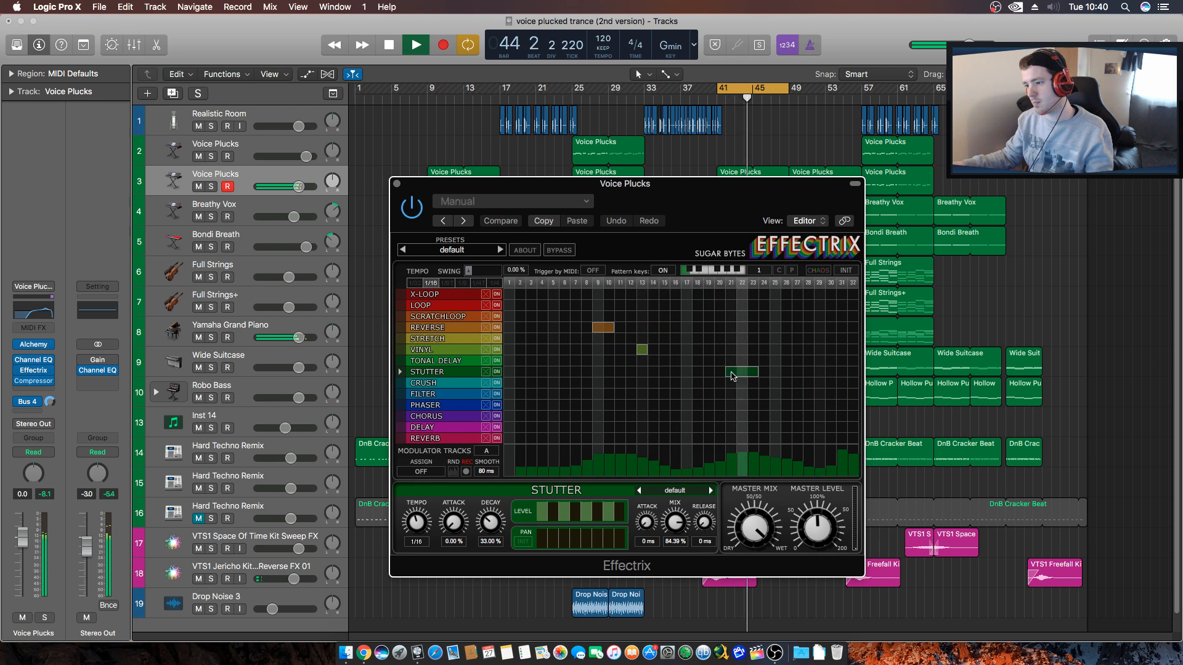
pyautogui.doubleClick(730, 372)
pyautogui.click(731, 361)
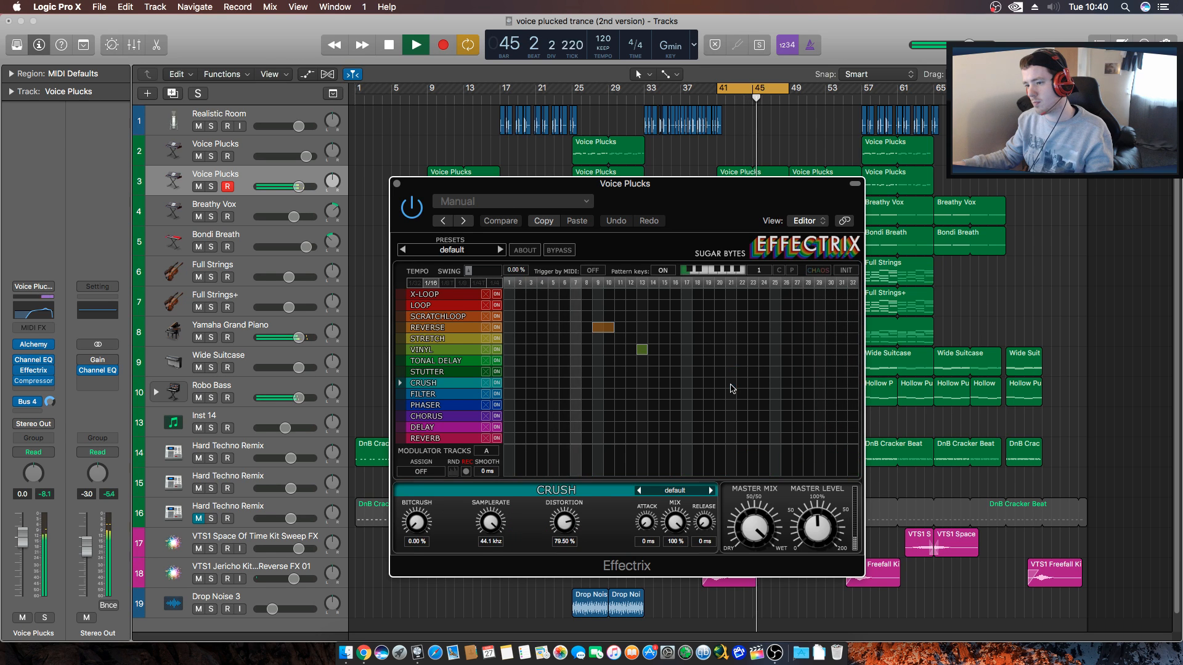
# Place a Tonal Delay effect on steps 21 to 23 and Vinyl effects on steps 24 to 25 and 14 to 15.
pyautogui.moveTo(730, 371); pyautogui.dragTo(773, 360)
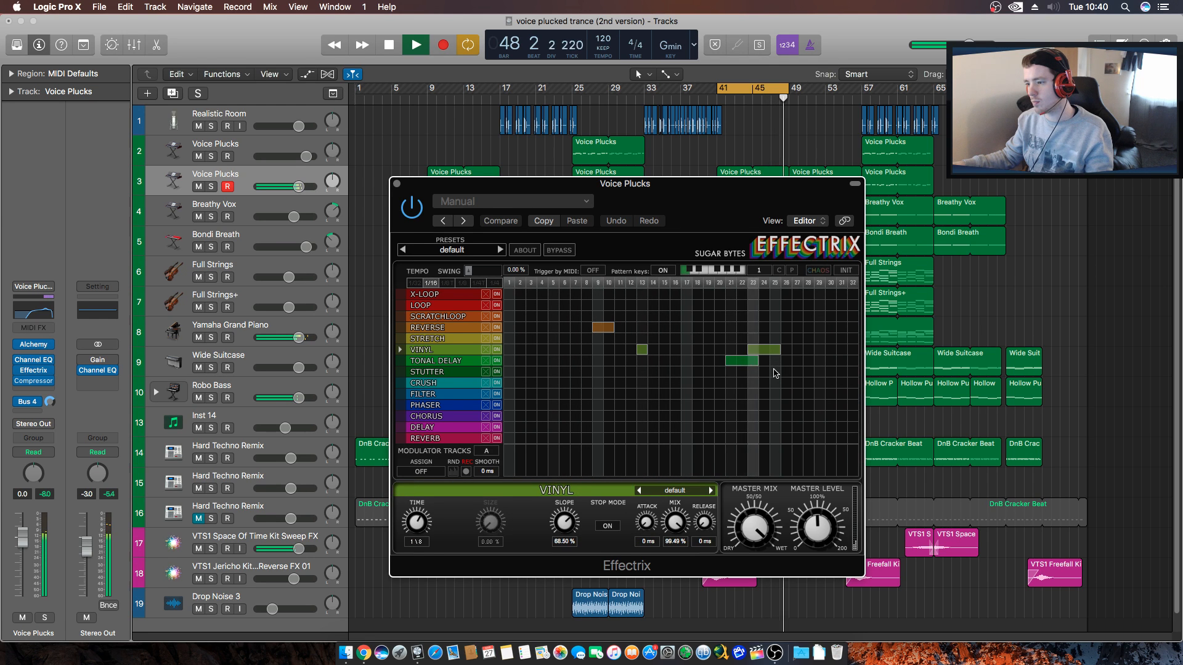
pyautogui.doubleClick(766, 351)
pyautogui.moveTo(766, 351); pyautogui.dragTo(776, 353)
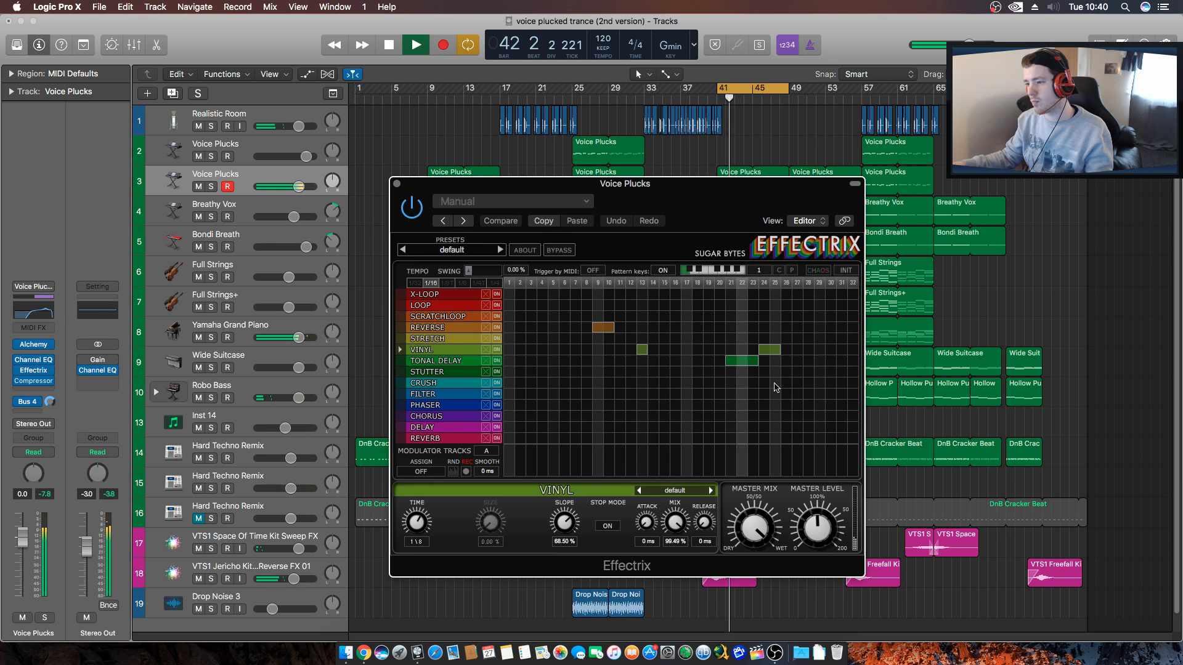
pyautogui.click(646, 351)
pyautogui.moveTo(652, 351); pyautogui.dragTo(665, 353)
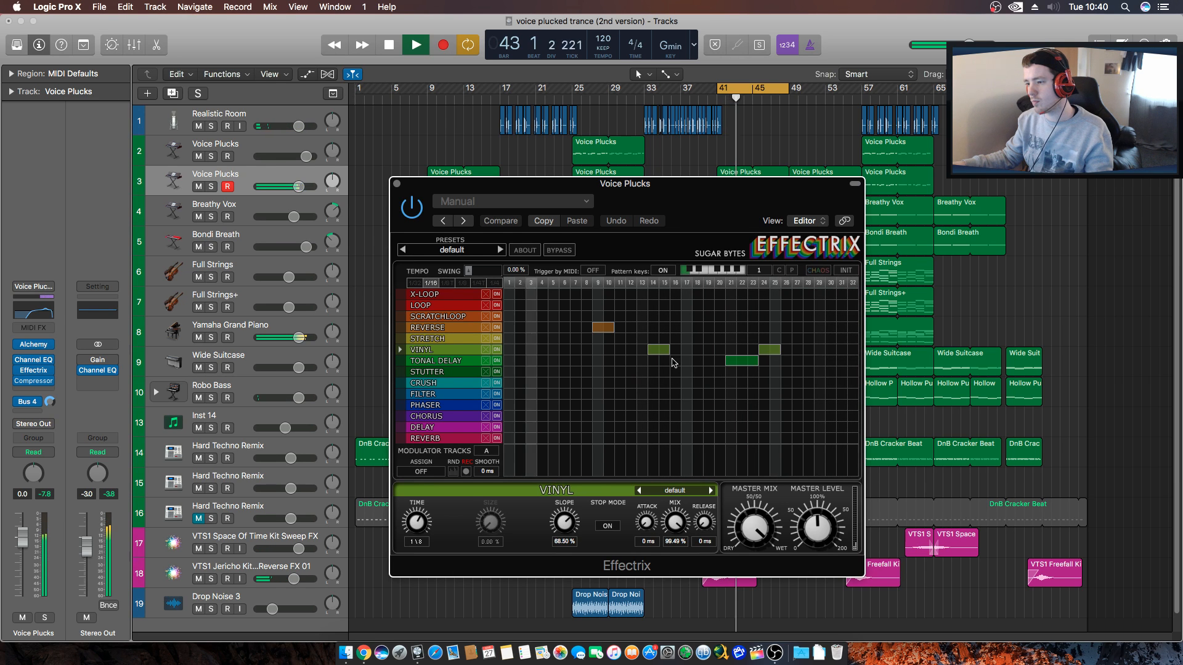
# Replace the Vinyl effect on steps 24 to 25 with a Stretch effect on steps 25 to 28.
pyautogui.click(767, 349)
pyautogui.click(764, 341)
pyautogui.moveTo(766, 339); pyautogui.dragTo(809, 340)
pyautogui.click(774, 340)
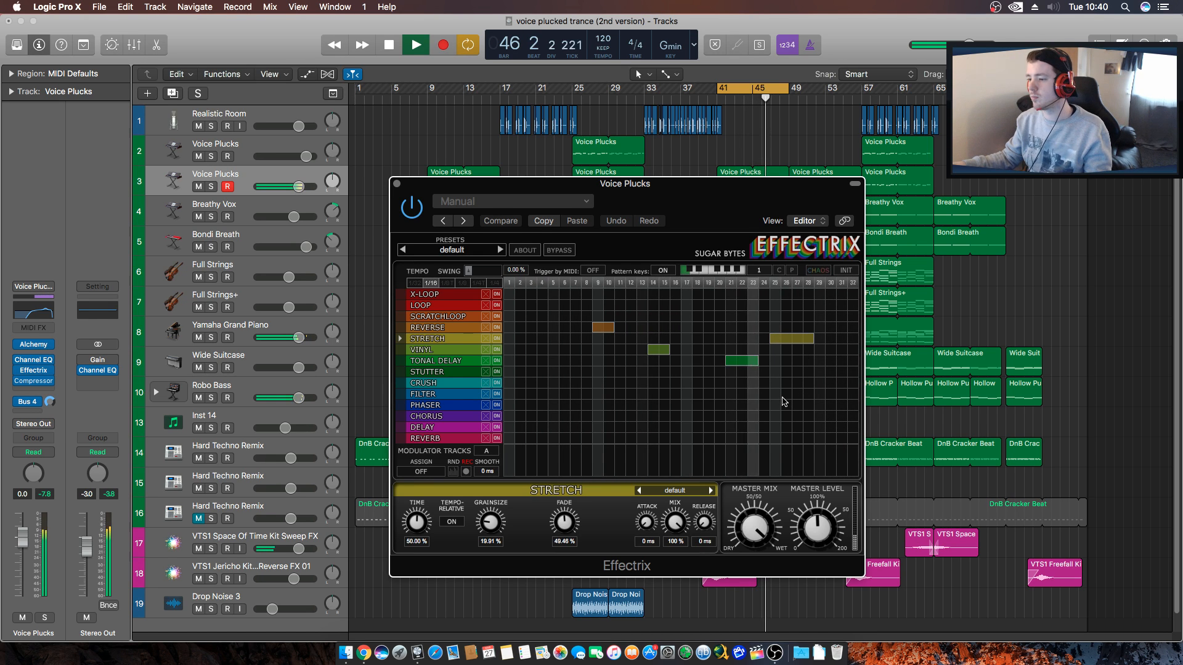
# Add a Stretch effect on steps 12 to 13 and play the start of the pattern.
pyautogui.moveTo(607, 340); pyautogui.dragTo(638, 347)
pyautogui.click(625, 339)
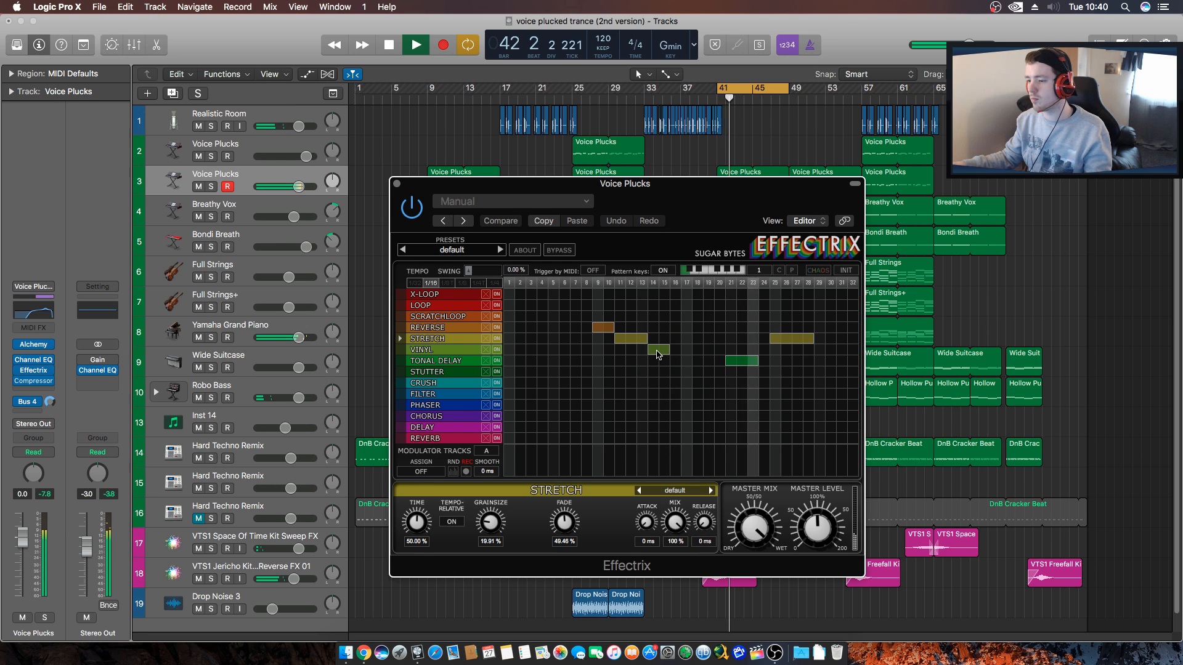
pyautogui.click(625, 339)
pyautogui.press('space')
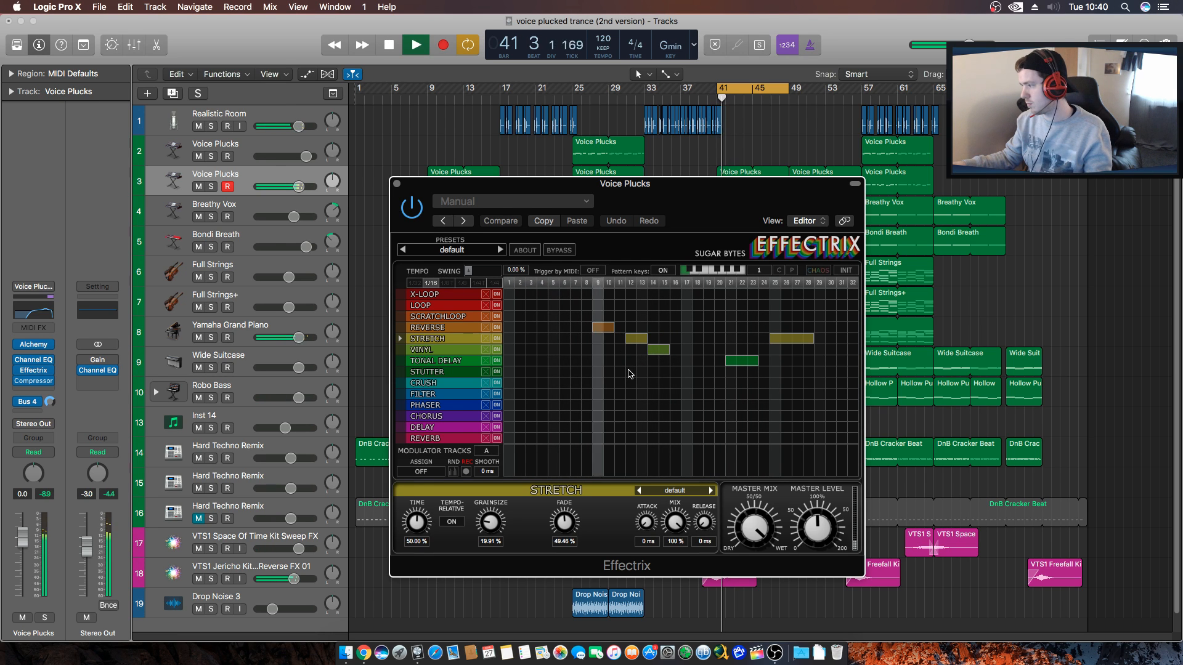
pyautogui.press('space')
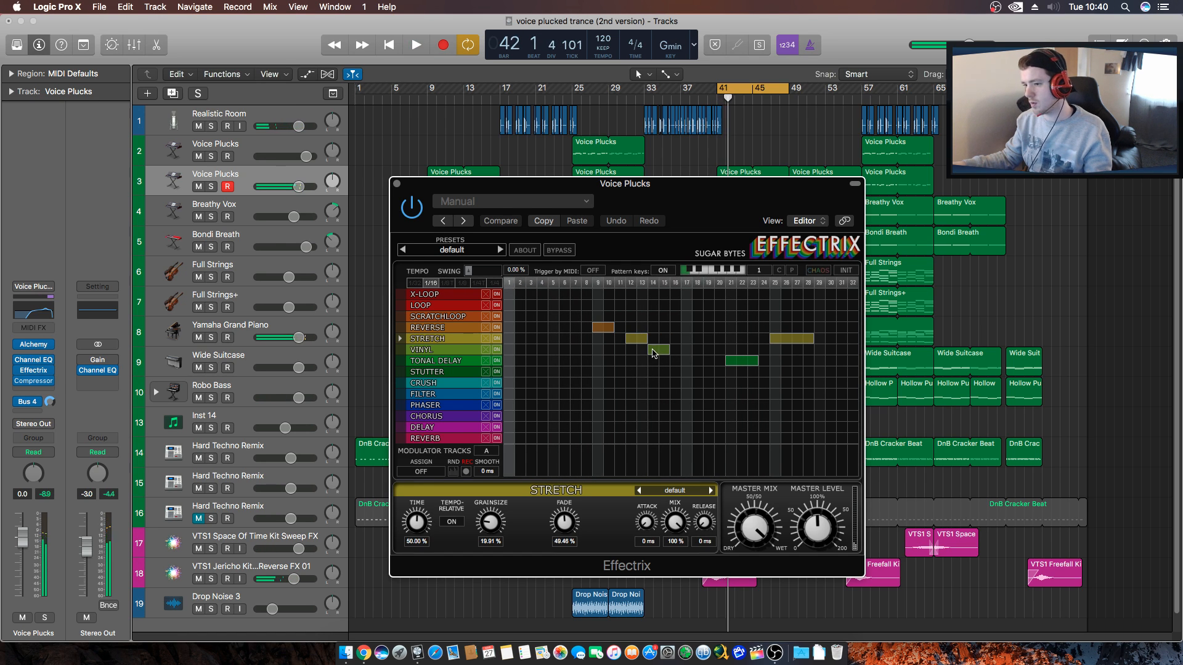
# Set the Vinyl effect's time to 1/4 and its slope to 66.00 %, auditioning several slope settings in playback.
pyautogui.click(471, 353)
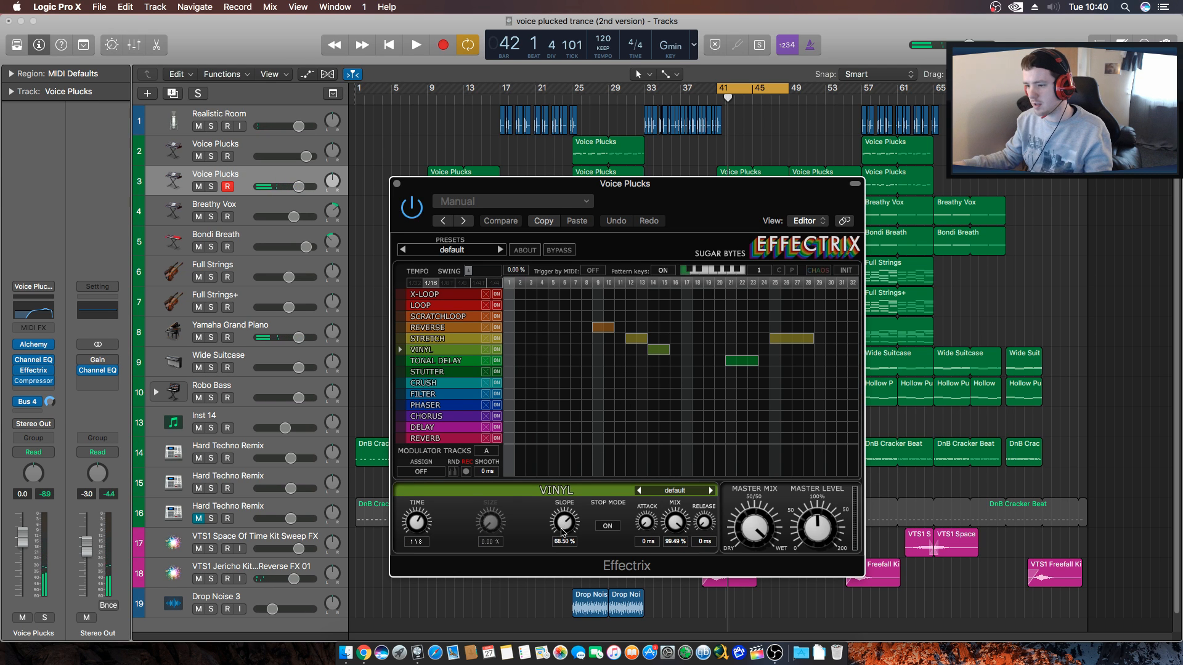
pyautogui.press('space')
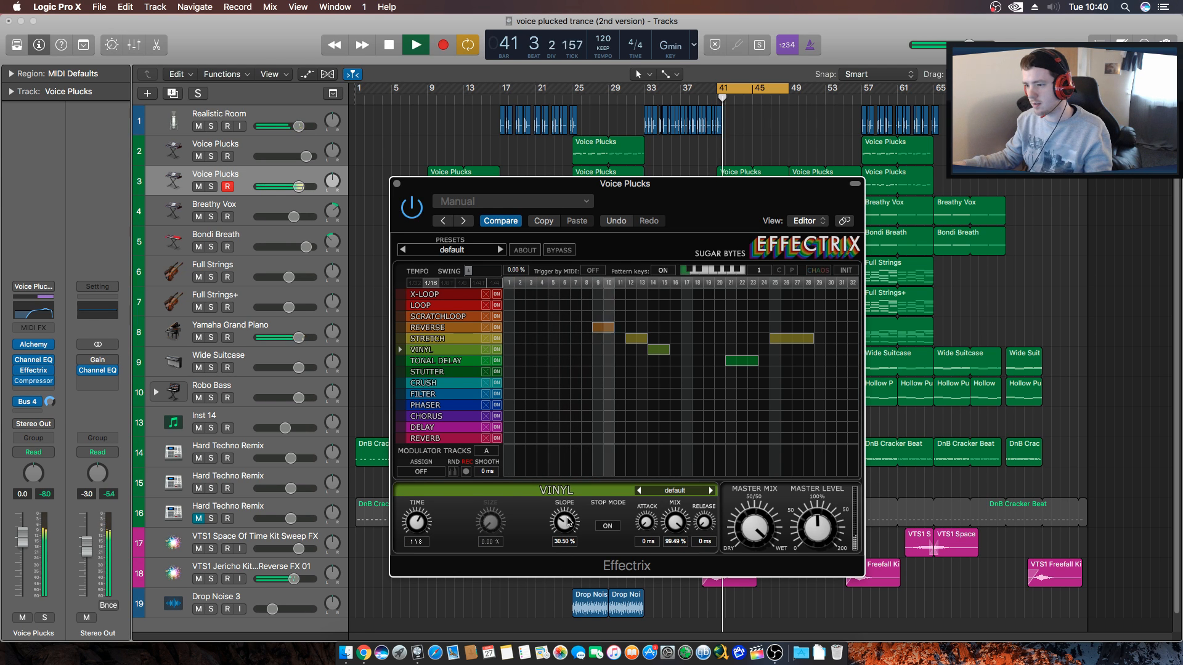
pyautogui.moveTo(567, 516); pyautogui.dragTo(567, 538)
pyautogui.press('space')
pyautogui.moveTo(419, 526); pyautogui.dragTo(418, 548)
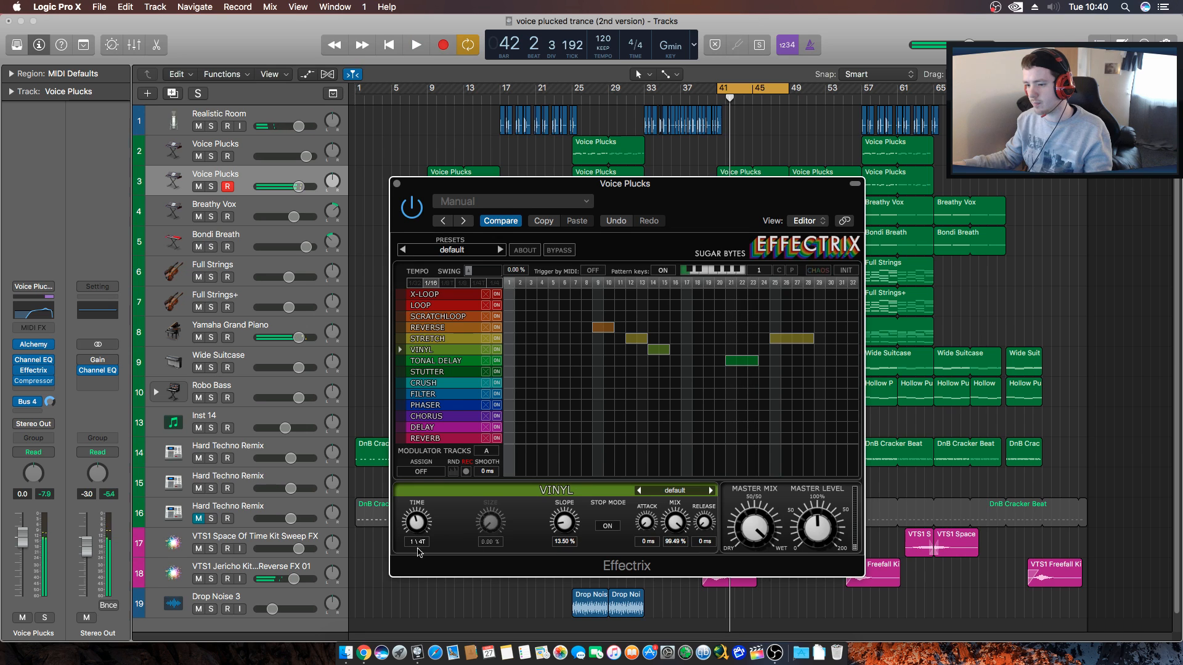
pyautogui.press('space')
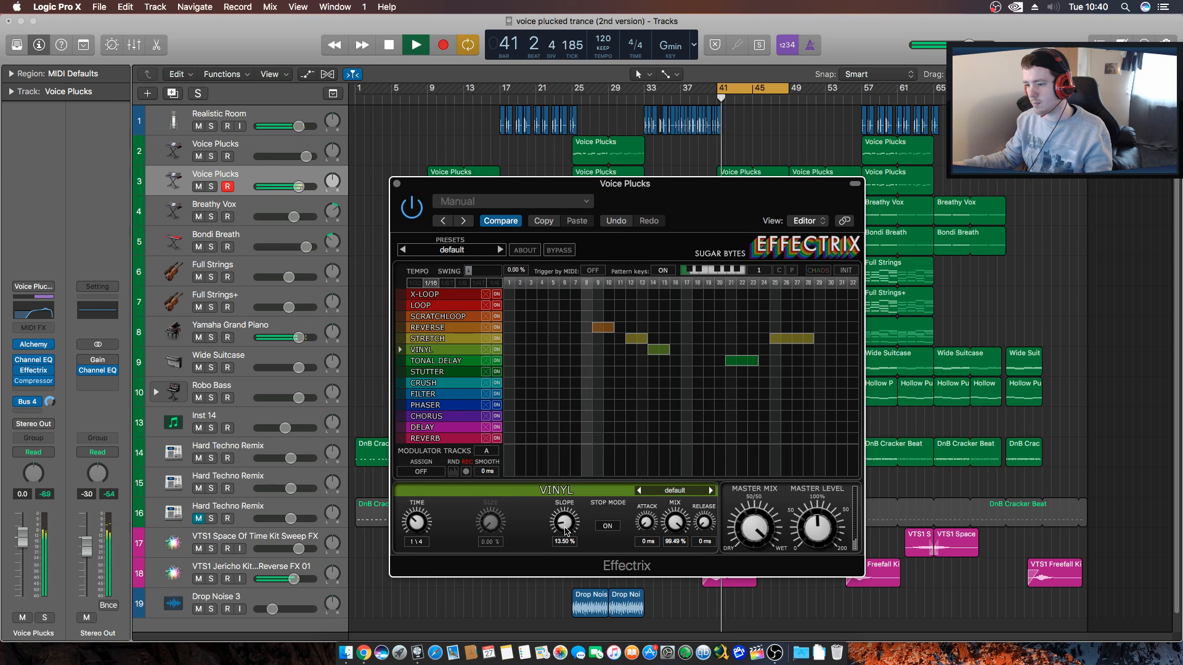
pyautogui.moveTo(565, 532); pyautogui.dragTo(564, 447)
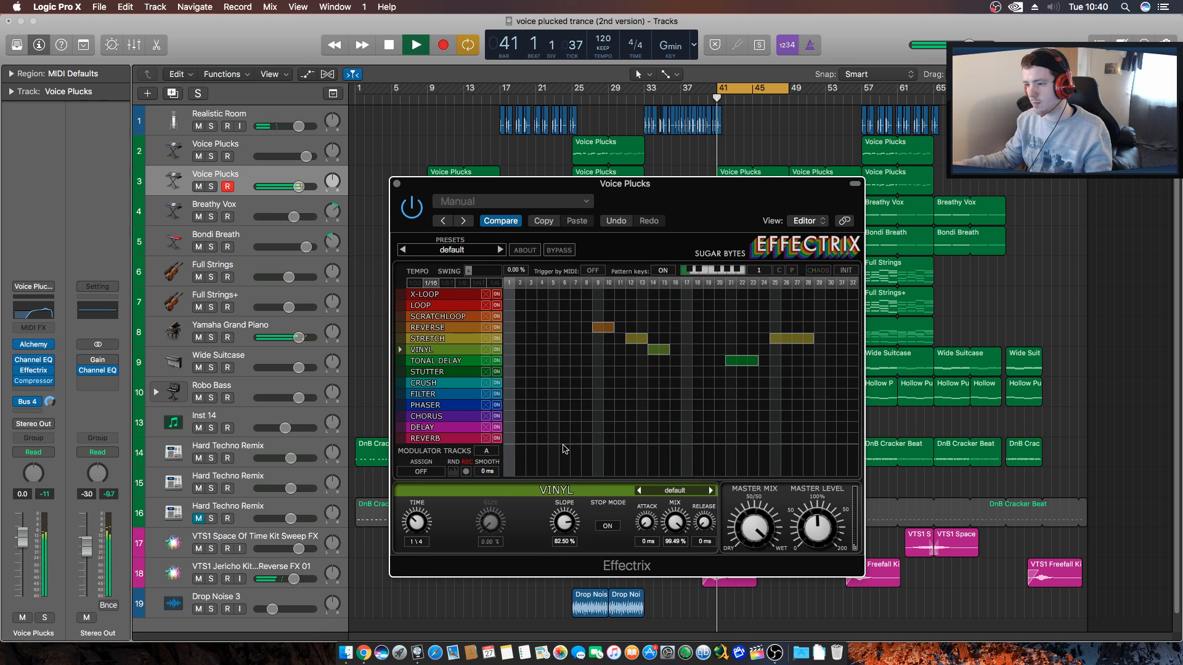
pyautogui.moveTo(565, 530); pyautogui.dragTo(566, 550)
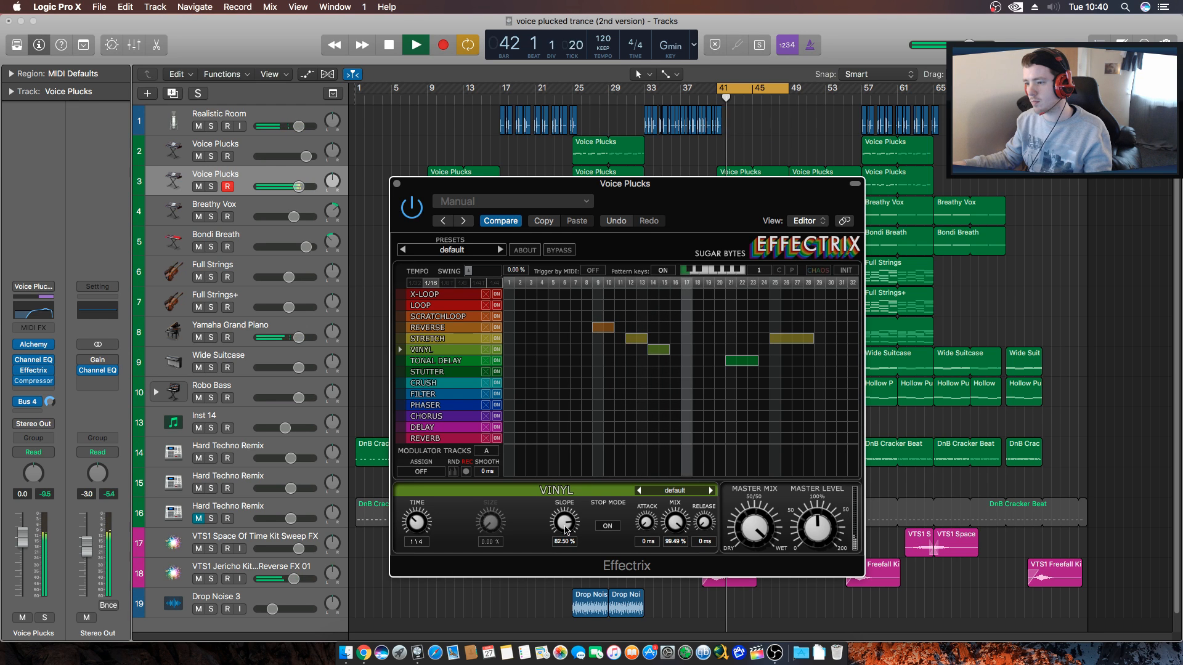
pyautogui.press('space')
# Remove the Vinyl effect from steps 14 to 15 and replay the pattern.
pyautogui.click(655, 350)
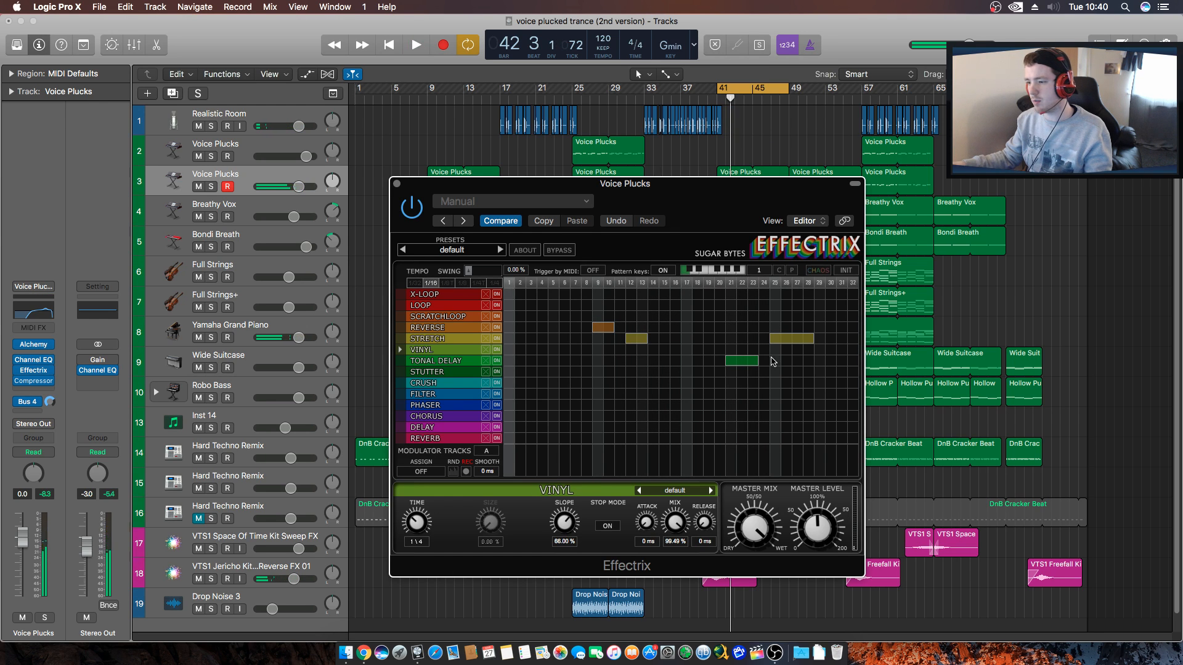
pyautogui.press('space')
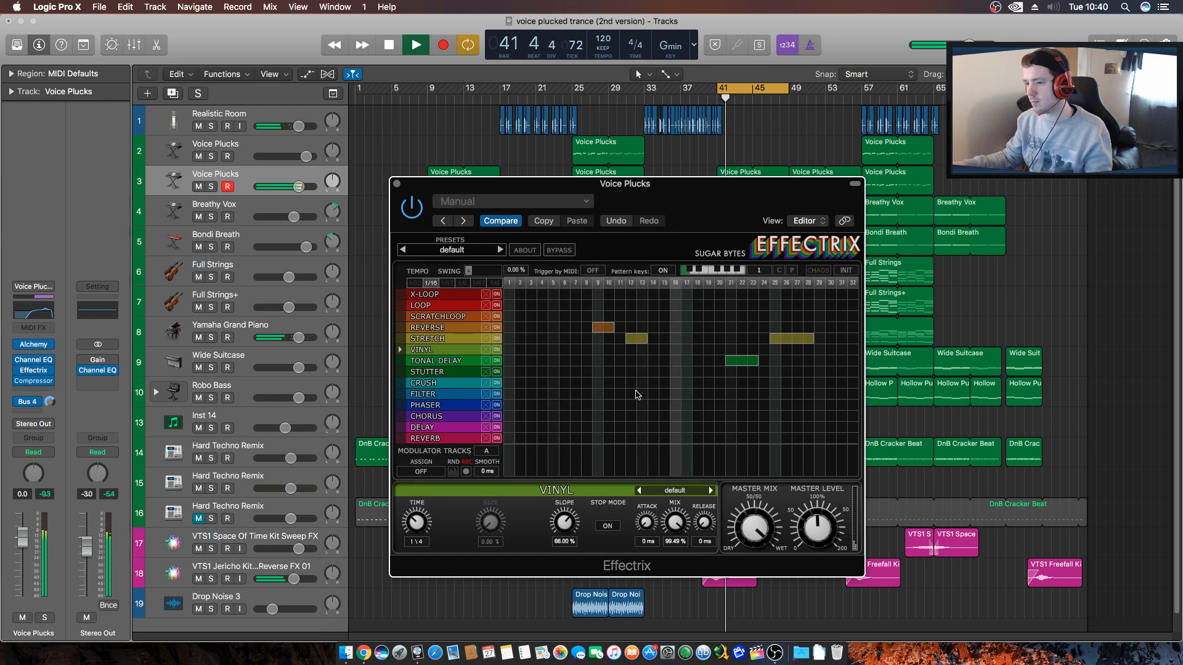
pyautogui.press('space')
# Add a Loop effect on steps 7 to 8, shorten it to step 8 only, and play the pattern.
pyautogui.click(579, 306)
pyautogui.press('space')
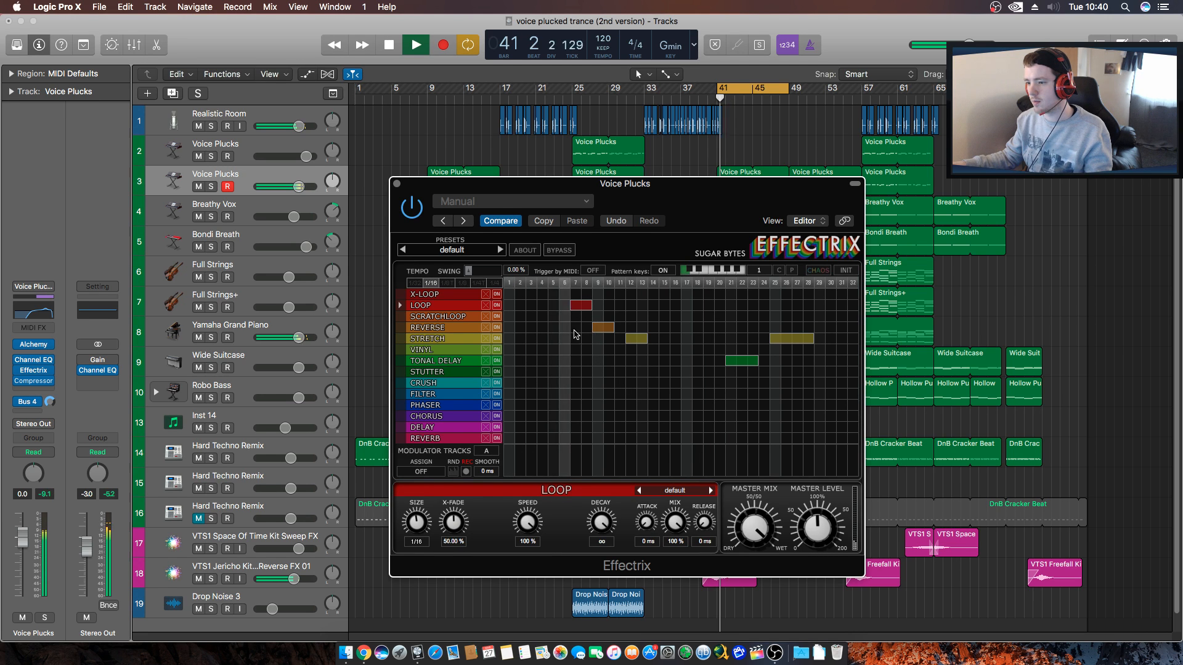
pyautogui.press('space')
pyautogui.click(580, 307)
pyautogui.press('space')
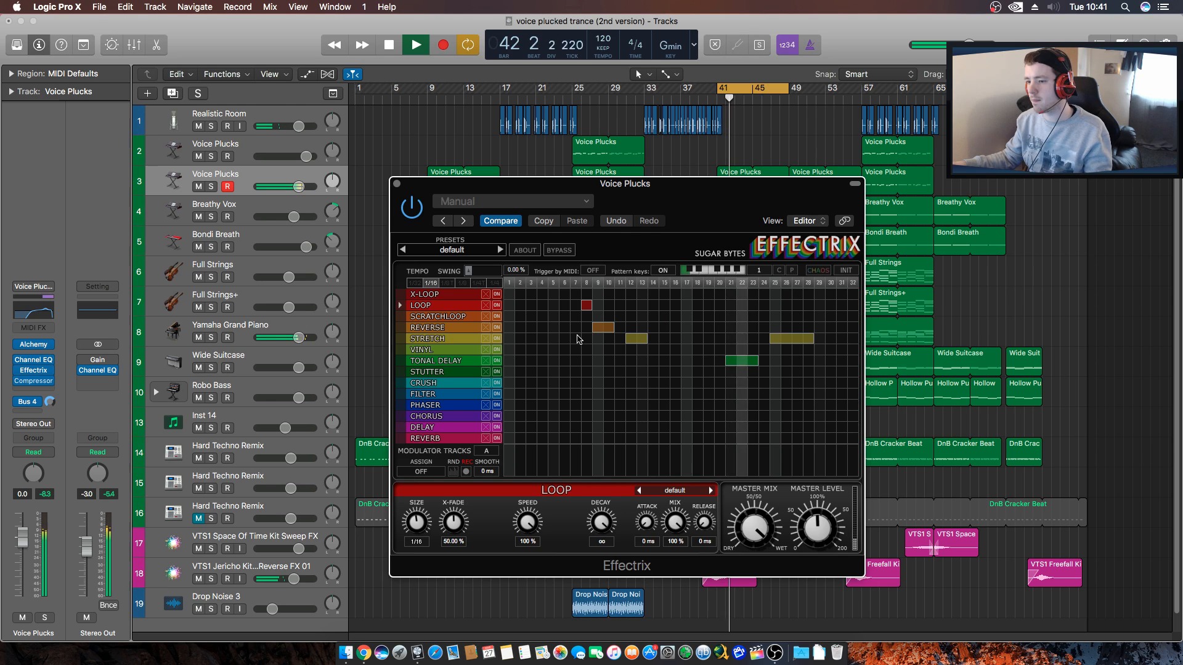
pyautogui.press('space')
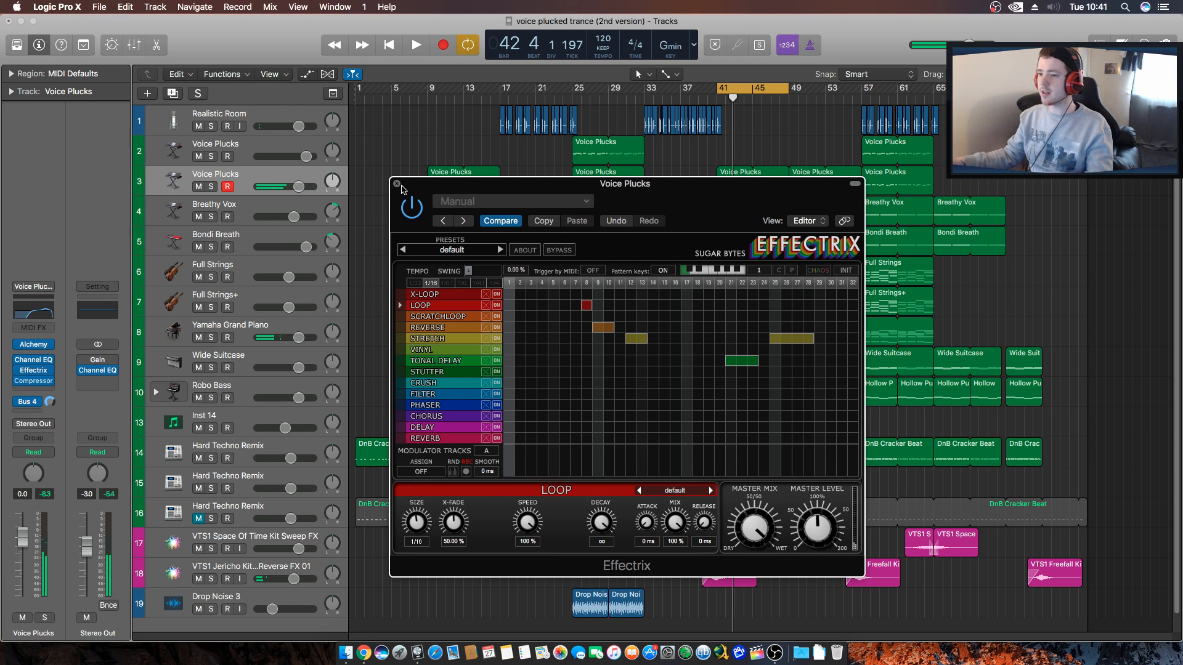
# Close the Effectrix window during playback and raise the volume of track 3 Voice Plucks to 2.2 dB.
pyautogui.moveTo(611, 190); pyautogui.dragTo(603, 183)
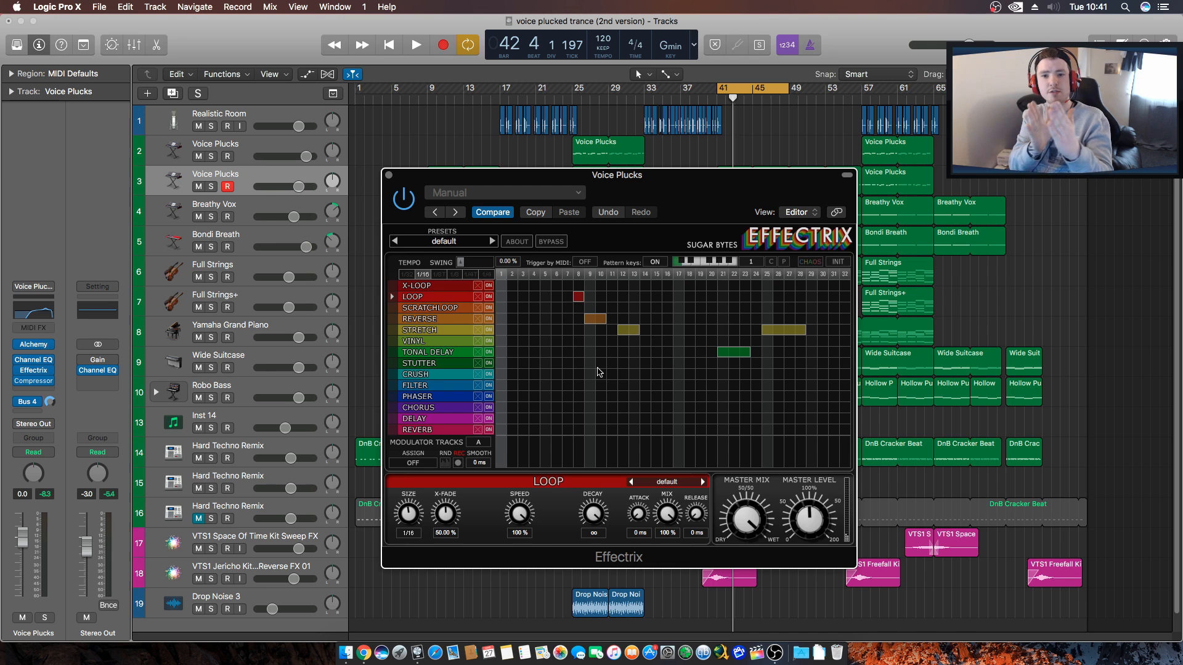
pyautogui.press('space')
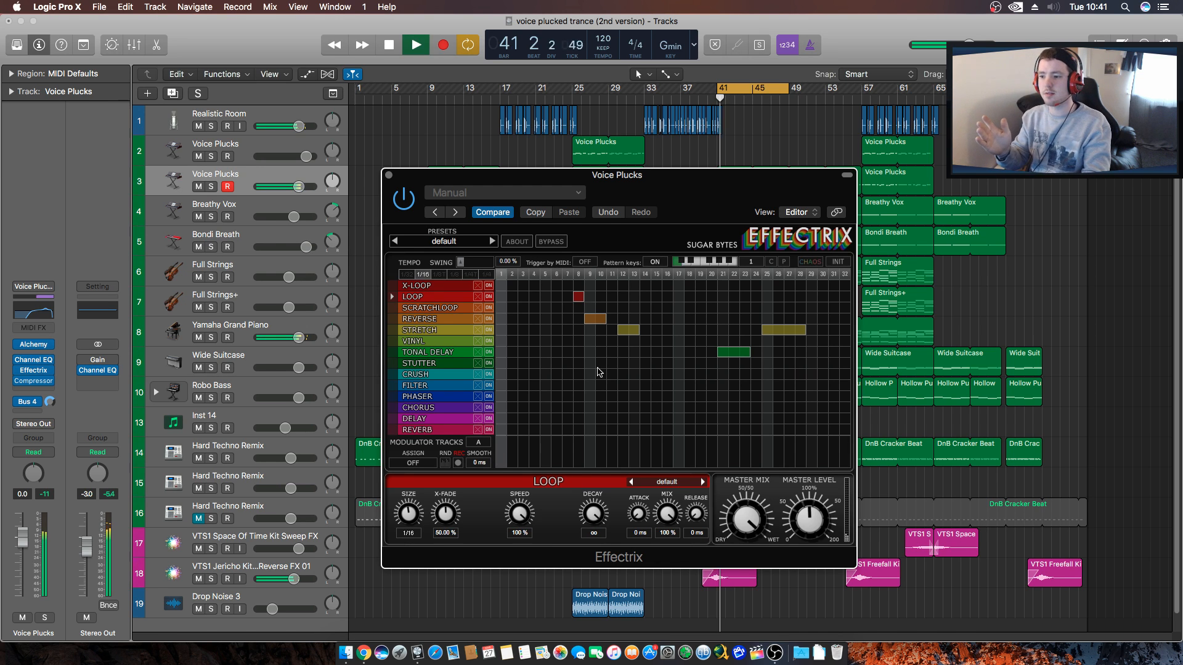
pyautogui.moveTo(501, 213); pyautogui.dragTo(522, 178)
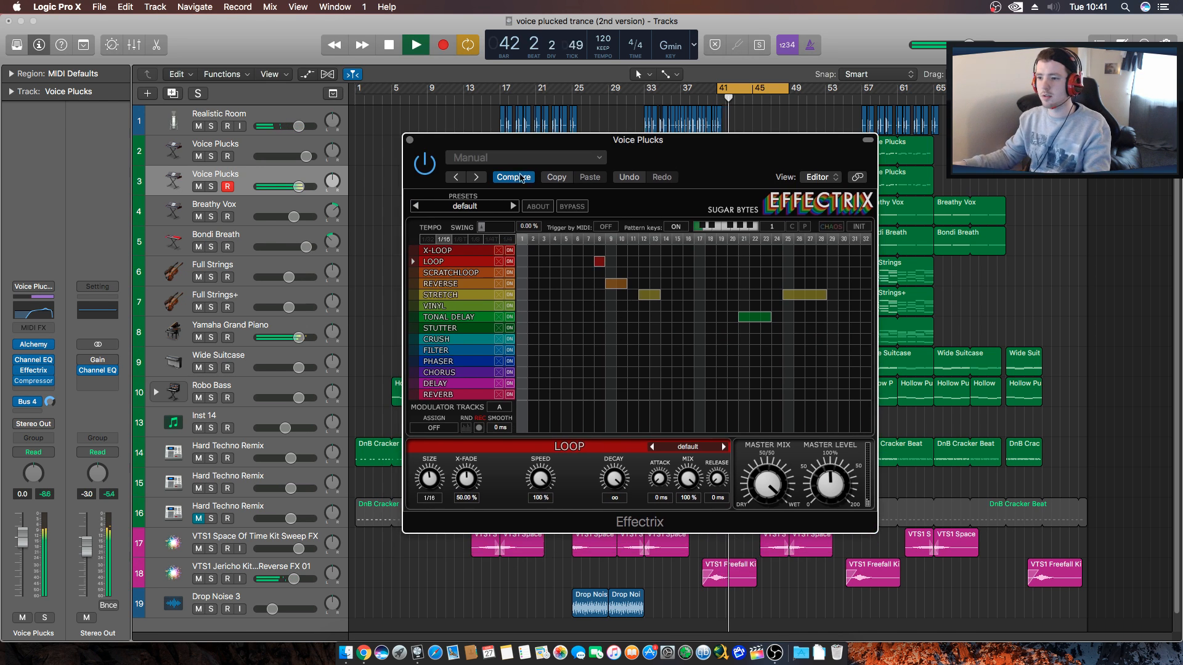
pyautogui.click(410, 141)
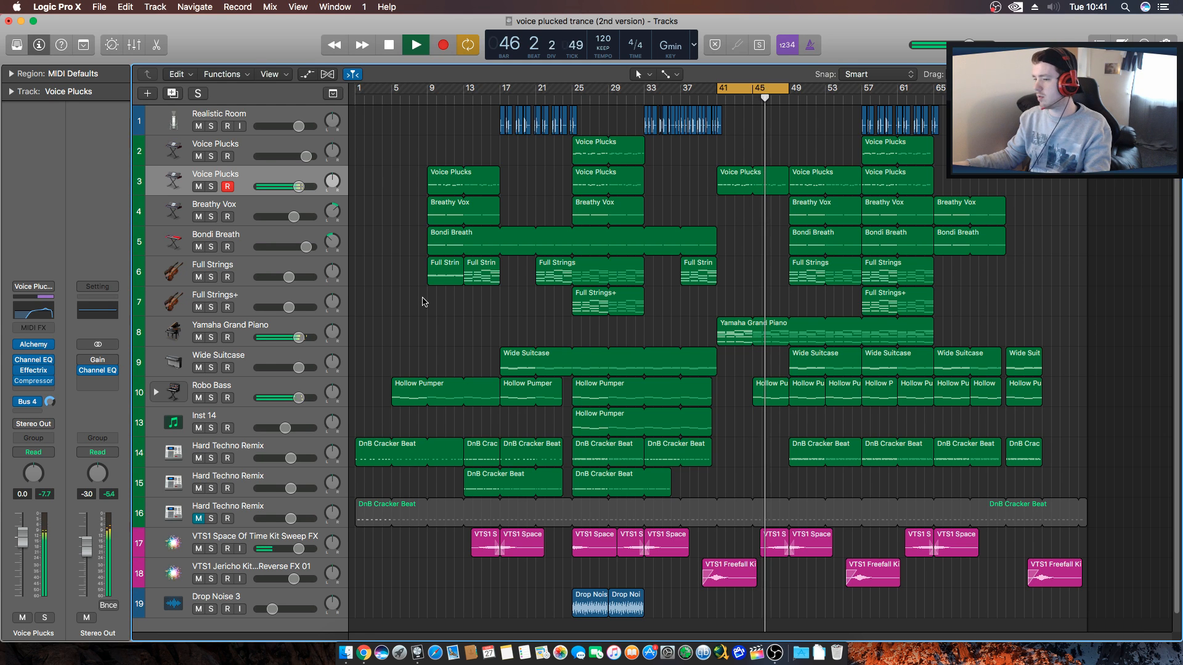
pyautogui.moveTo(298, 187); pyautogui.dragTo(306, 187)
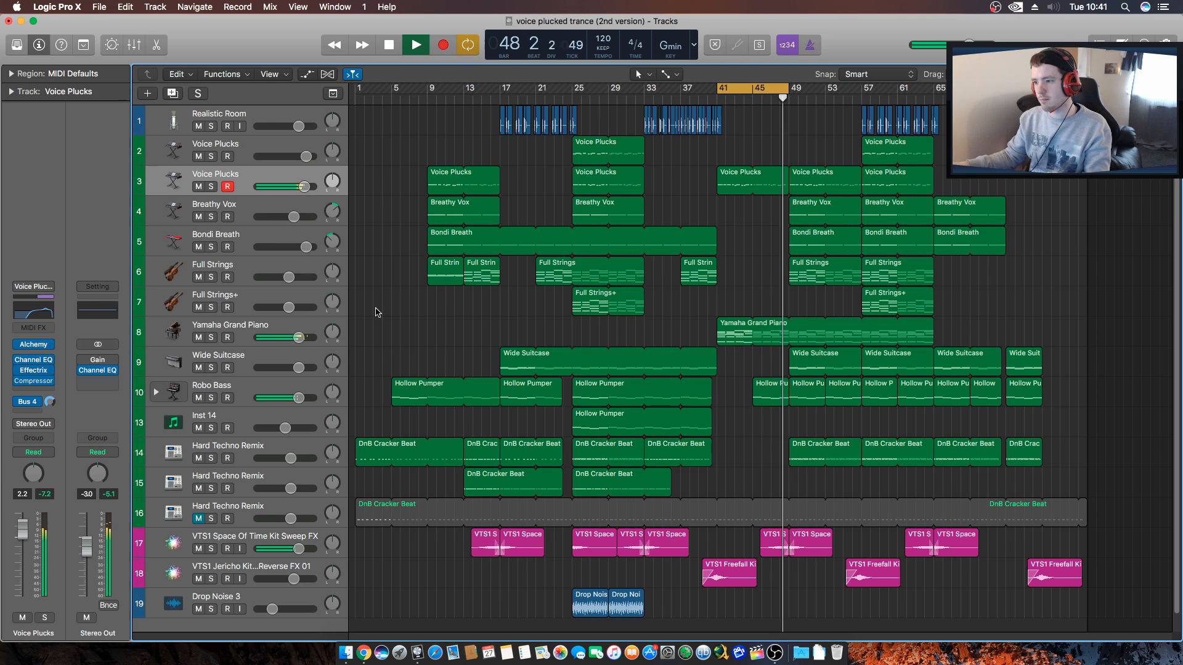
# Set the cycle range to bars 49 to 57 and play that section.
pyautogui.click(752, 89)
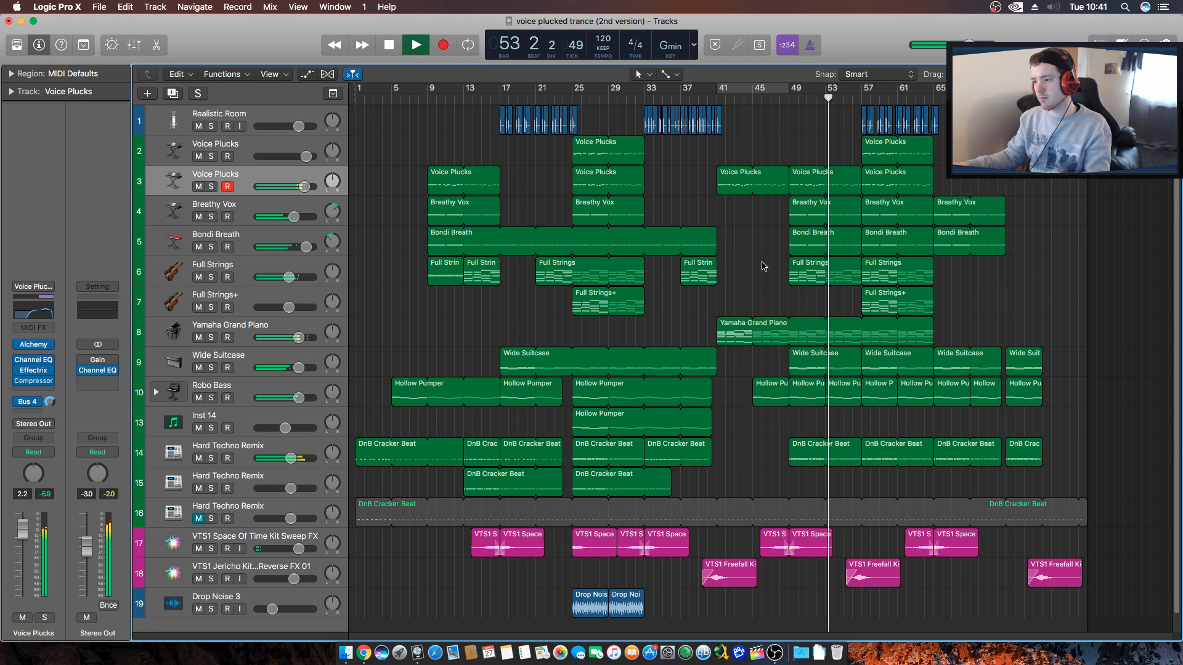
pyautogui.moveTo(795, 91); pyautogui.dragTo(861, 92)
pyautogui.press('space')
# Open the Full Strings region at bar 49 in the Piano Roll, stop playback, and close the editor.
pyautogui.doubleClick(788, 272)
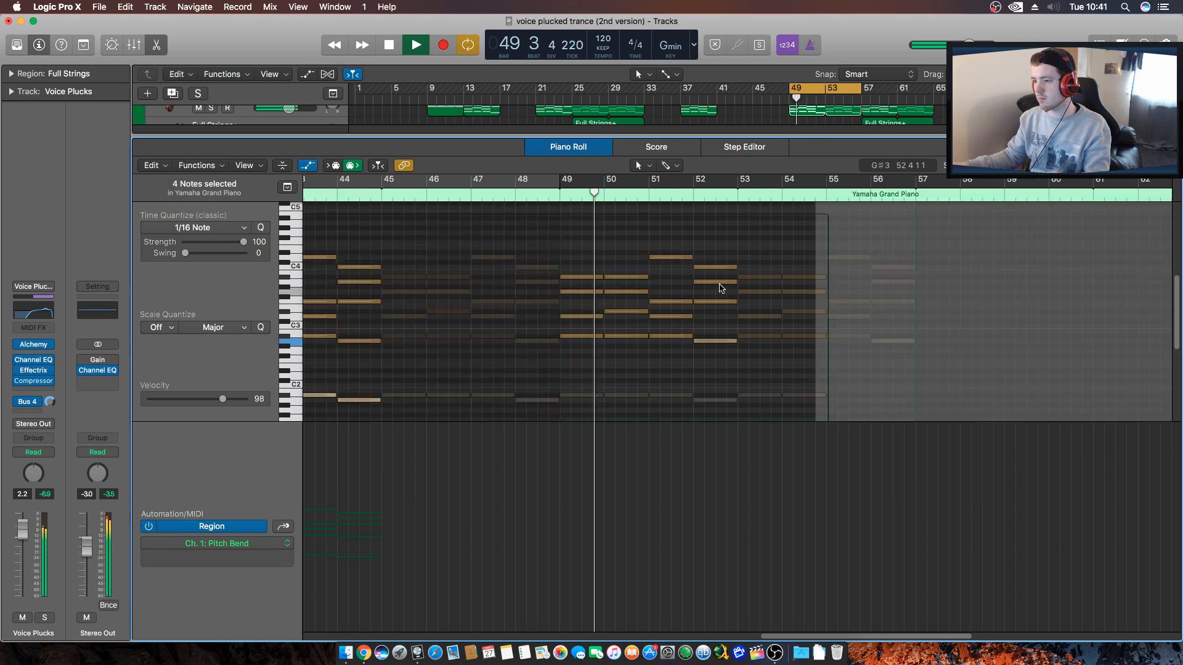
pyautogui.press('space')
pyautogui.click(595, 148)
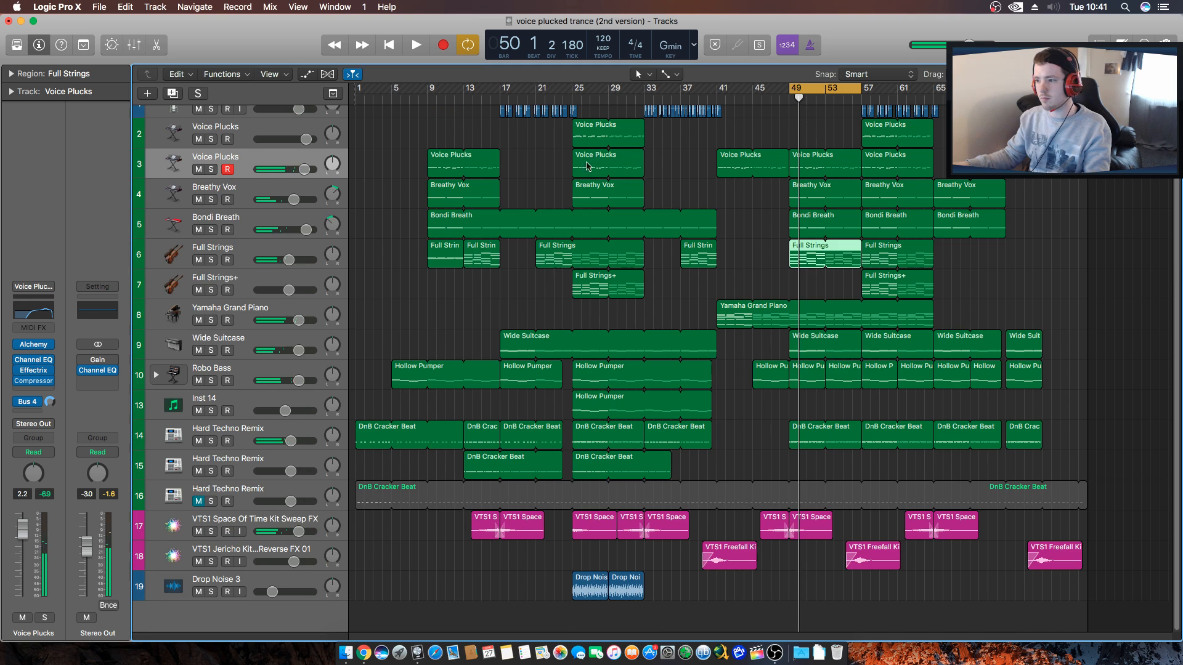
# Solo track 6 Full Strings and play the cycle from bar 49.
pyautogui.click(212, 259)
pyautogui.press('space')
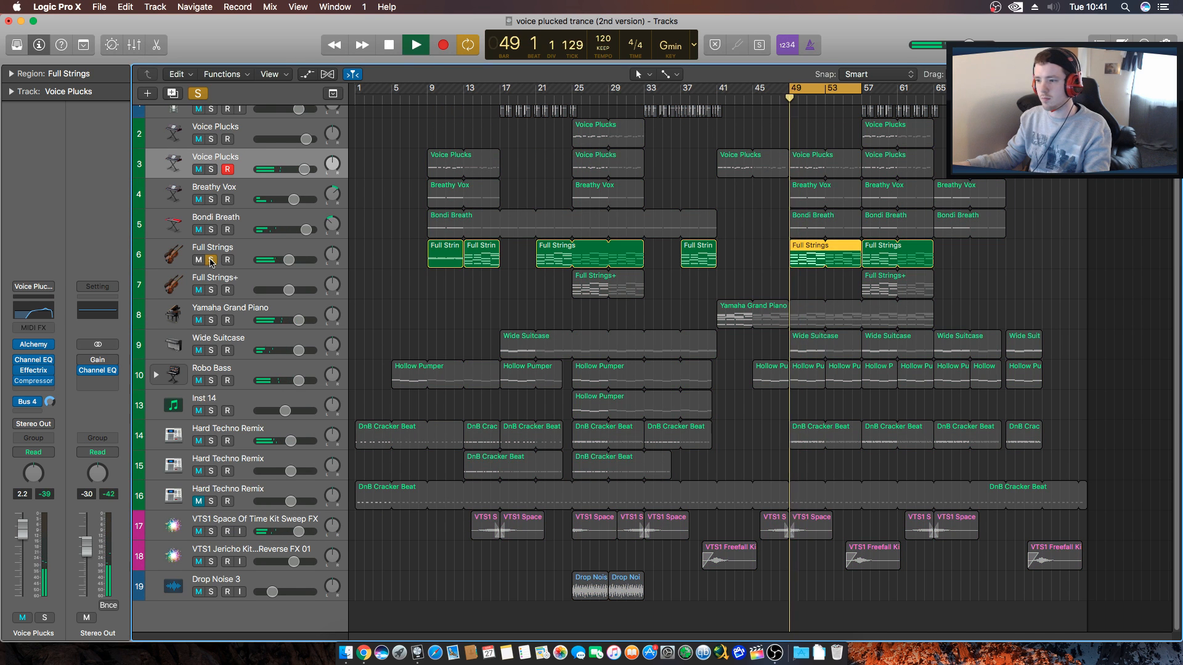
# Stop playback, transpose the four highest notes of the Full Strings region at bar 49 up an octave in the Piano Roll, and play the result.
pyautogui.doubleClick(794, 262)
pyautogui.press('space')
pyautogui.moveTo(710, 393); pyautogui.dragTo(580, 398)
pyautogui.scroll(-3, 578, 366)
pyautogui.scroll(-1, 585, 265)
pyautogui.moveTo(582, 228); pyautogui.dragTo(713, 270)
pyautogui.scroll(3, 573, 271)
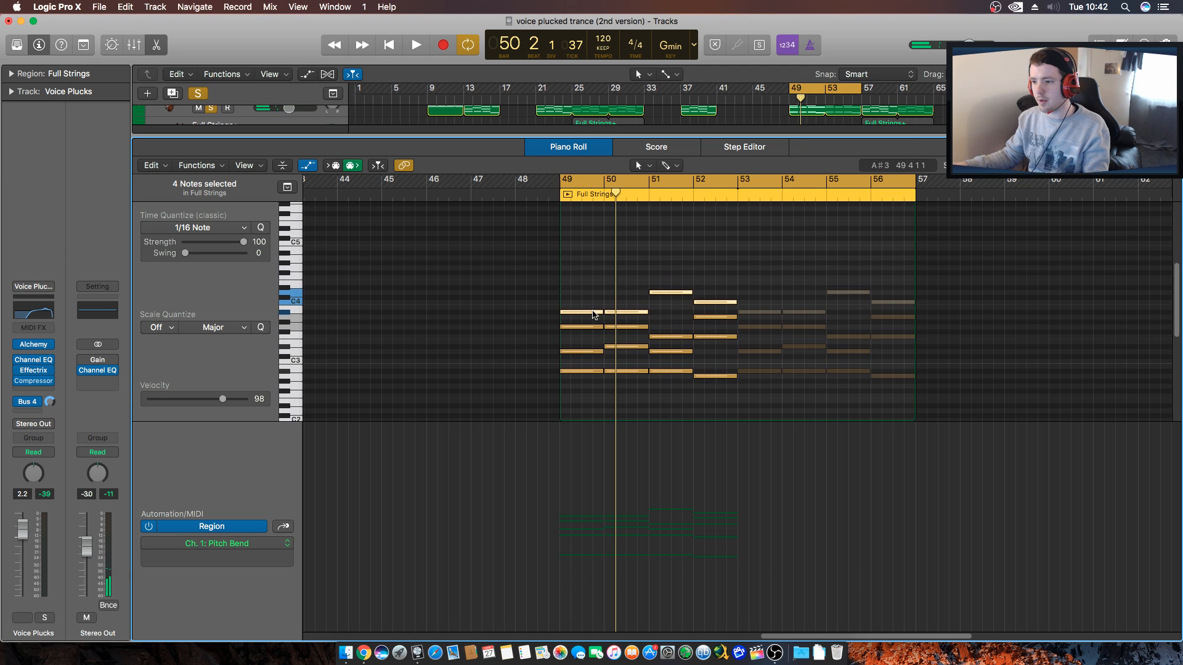
pyautogui.hotkey('alt', 'shift', 'Up')
pyautogui.hotkey('shift', 'space')
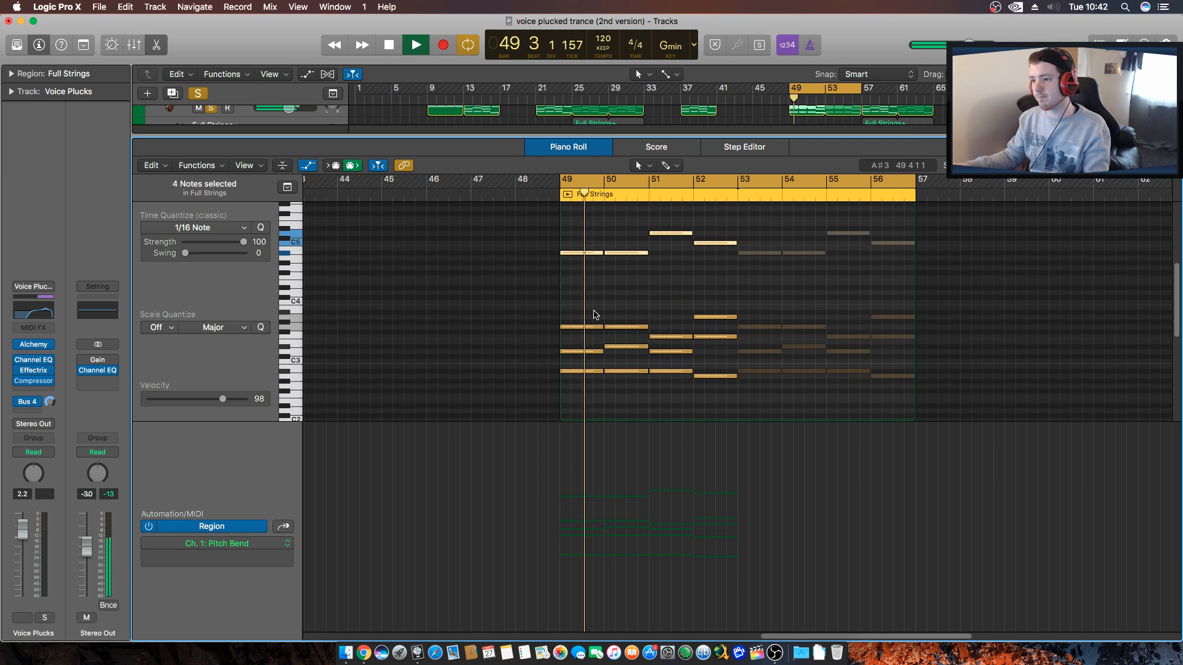
pyautogui.scroll(-5, 595, 311)
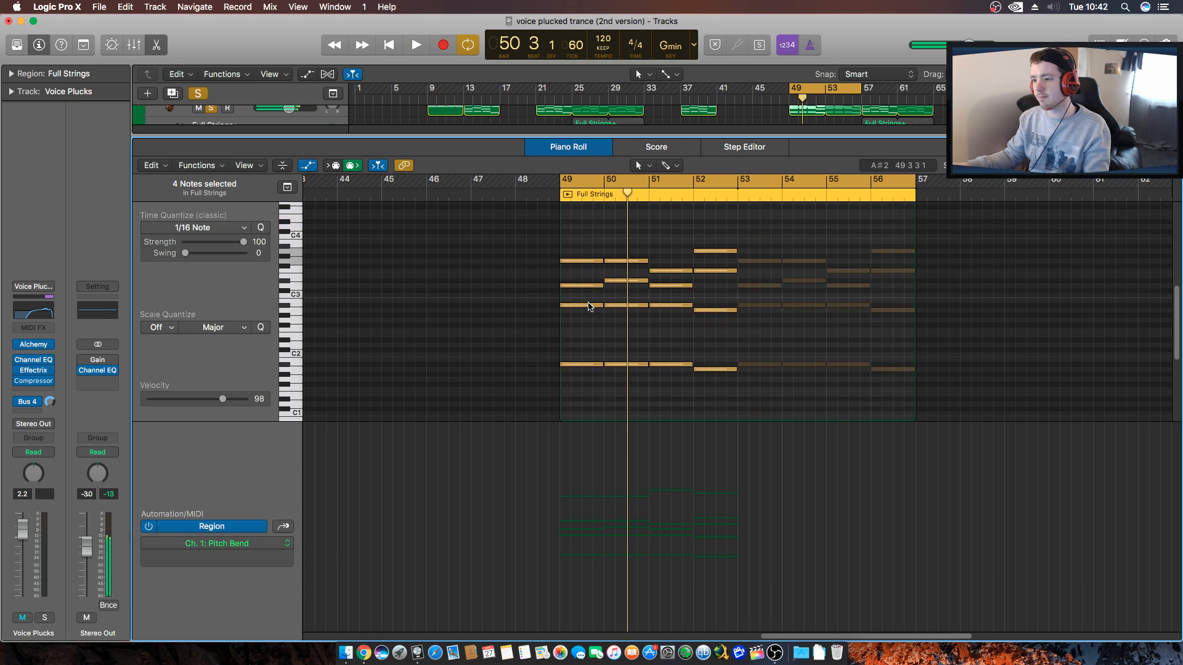
pyautogui.scroll(6, 616, 305)
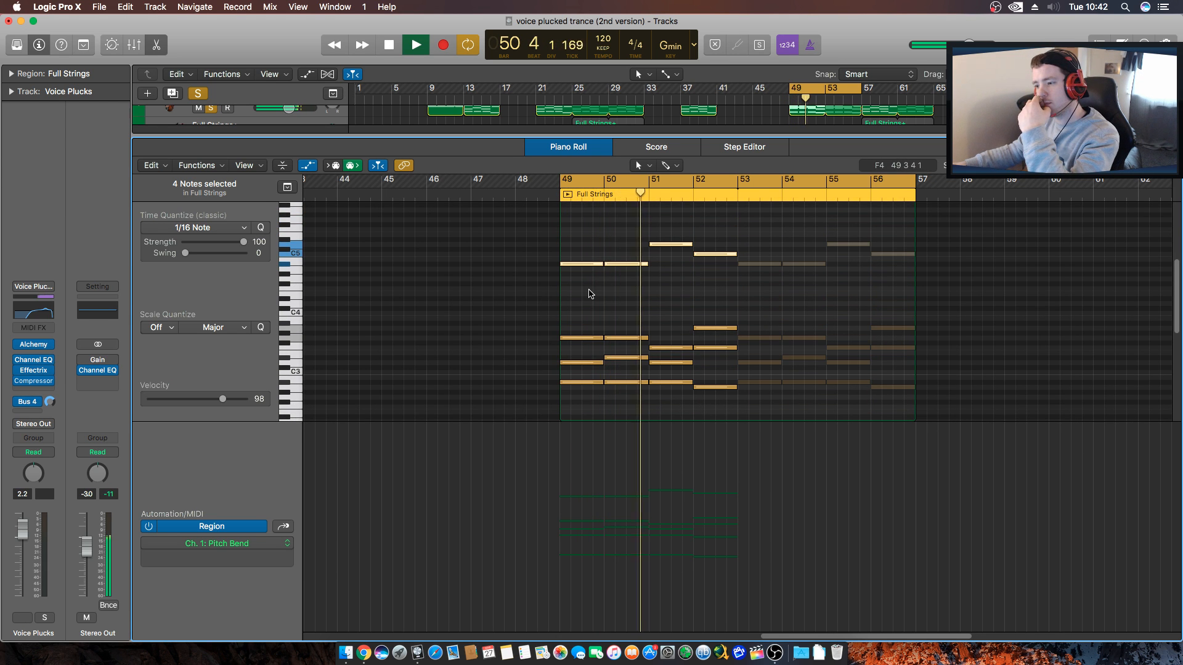
# Lower the highest Full Strings note in bar 50 to G4, auditioning it from the cycle start.
pyautogui.click(621, 272)
pyautogui.press('space')
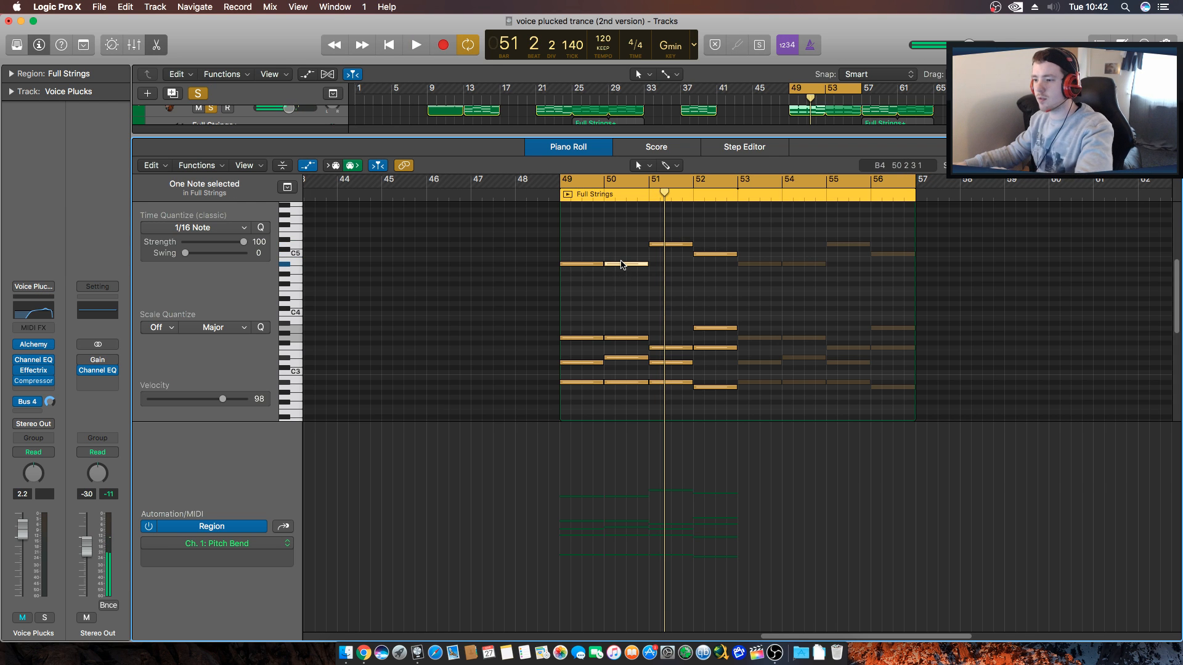
pyautogui.moveTo(621, 265); pyautogui.dragTo(621, 290)
pyautogui.press('space')
pyautogui.press('space')
pyautogui.press('space')
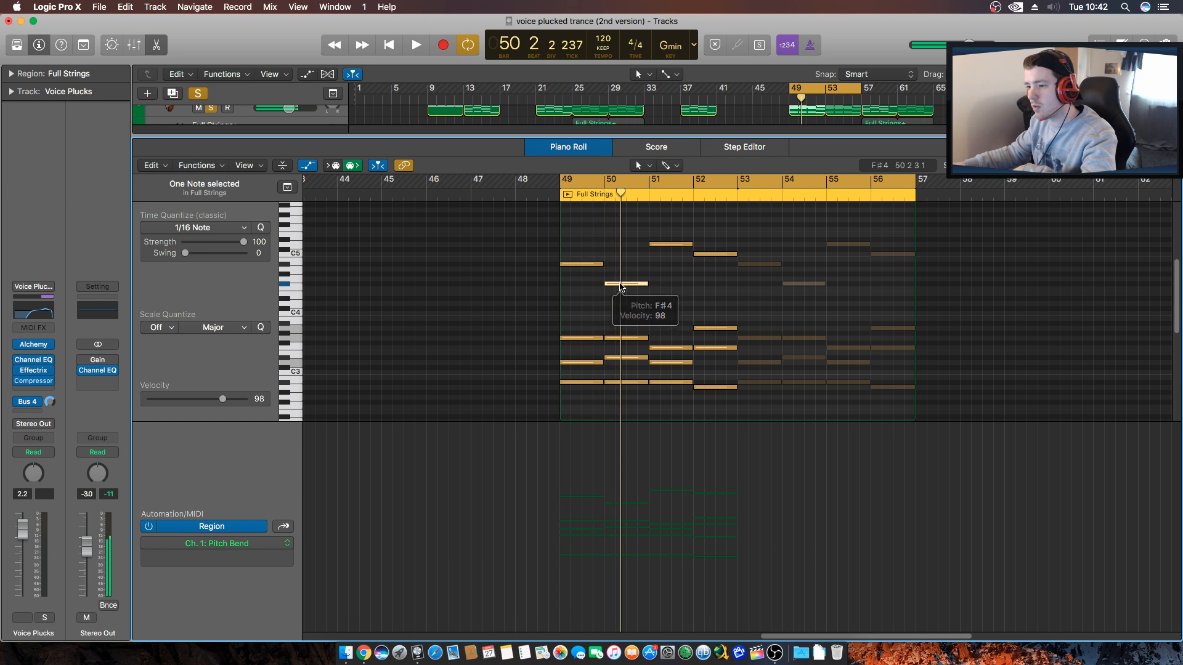
pyautogui.press('space')
pyautogui.moveTo(621, 289); pyautogui.dragTo(620, 282)
pyautogui.press('space')
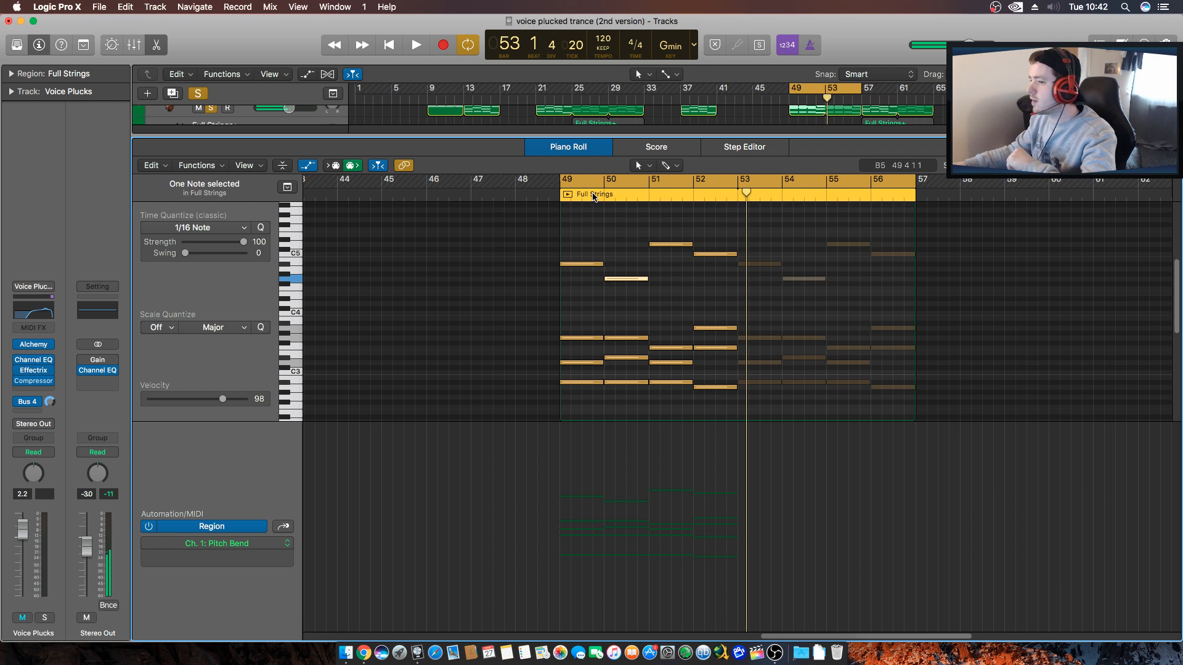
# Return the playhead to bar 49, select the upper four chord notes in bar 52, and play the strings.
pyautogui.click(563, 196)
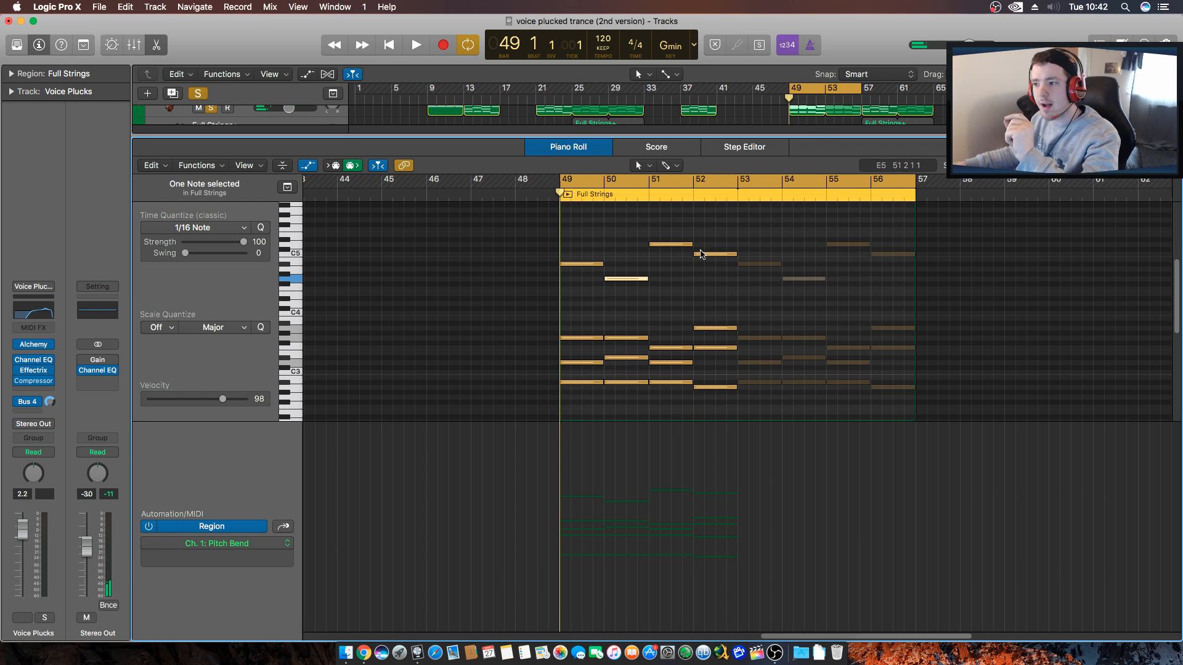
pyautogui.moveTo(724, 228); pyautogui.dragTo(714, 397)
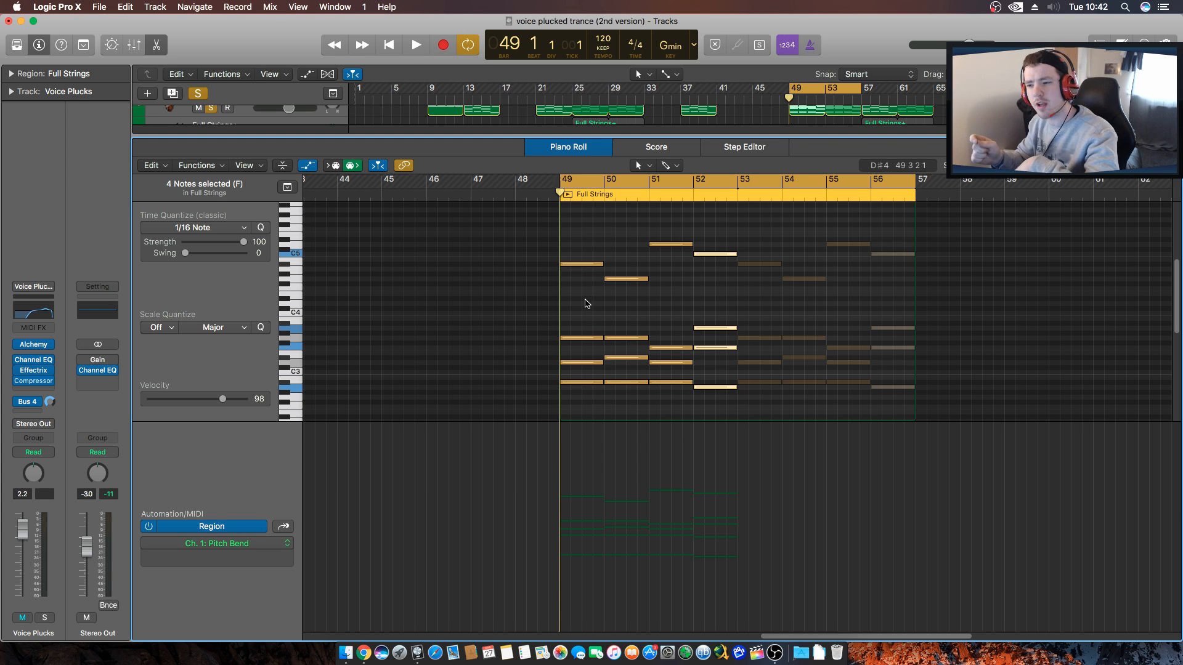
pyautogui.hotkey('ctrl', 'm')
pyautogui.press('space')
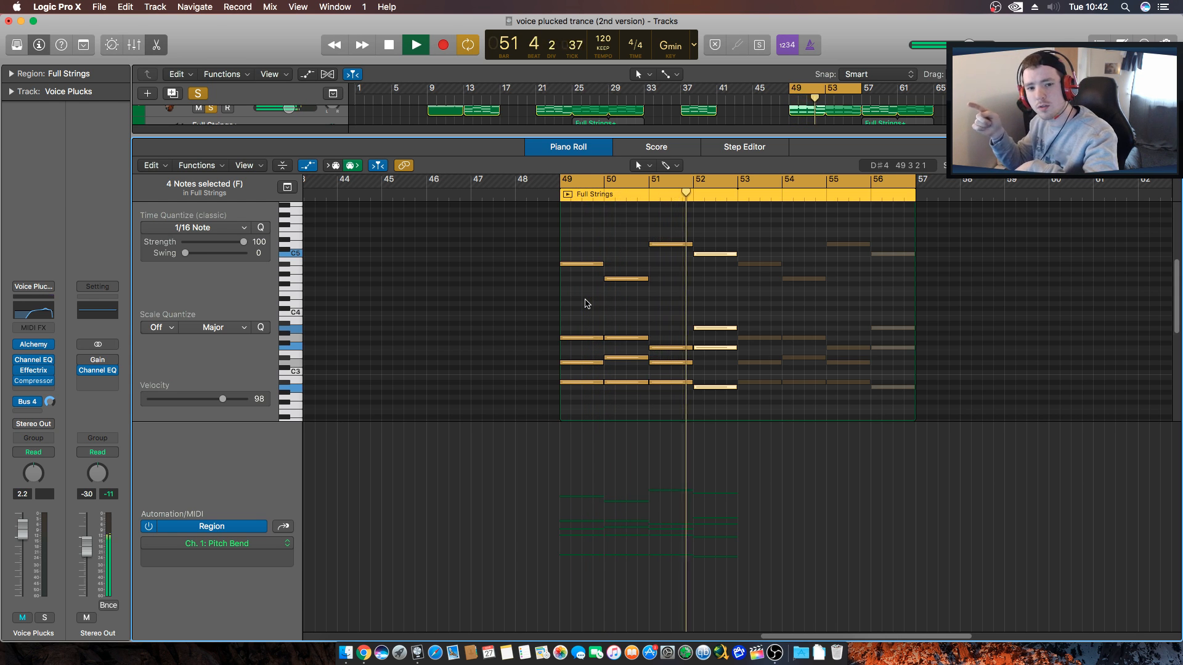
pyautogui.press('space')
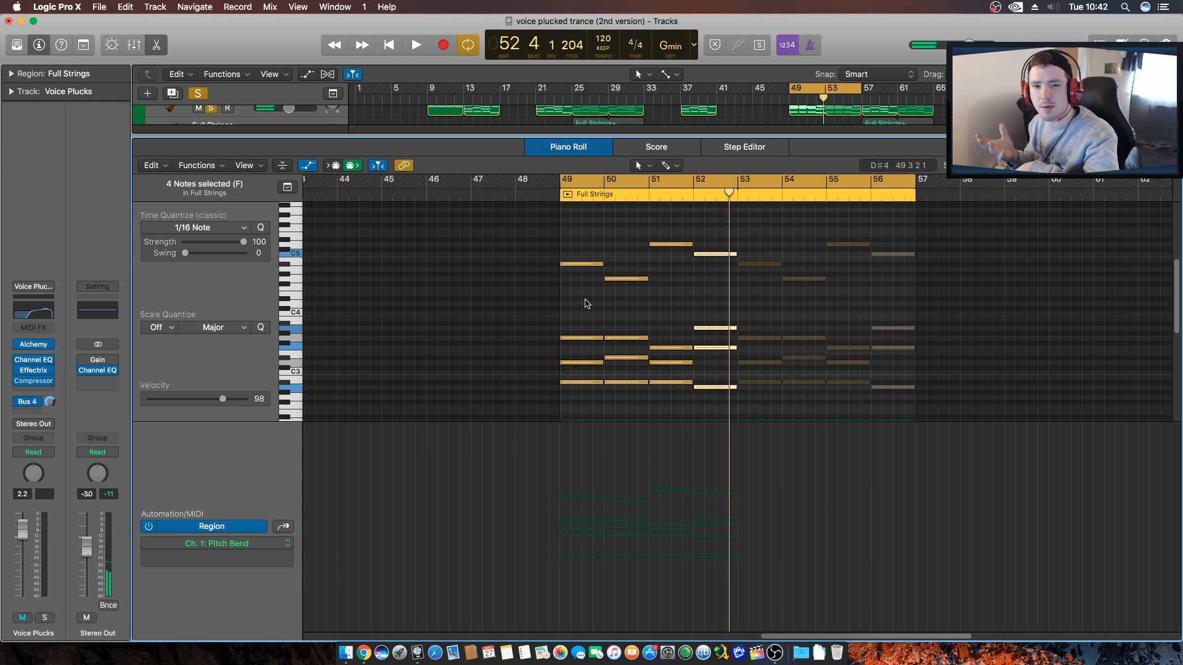
# Play the Full Strings chords from bar 49 again, deselect the notes, and close the Piano Roll.
pyautogui.scroll(-3, 585, 302)
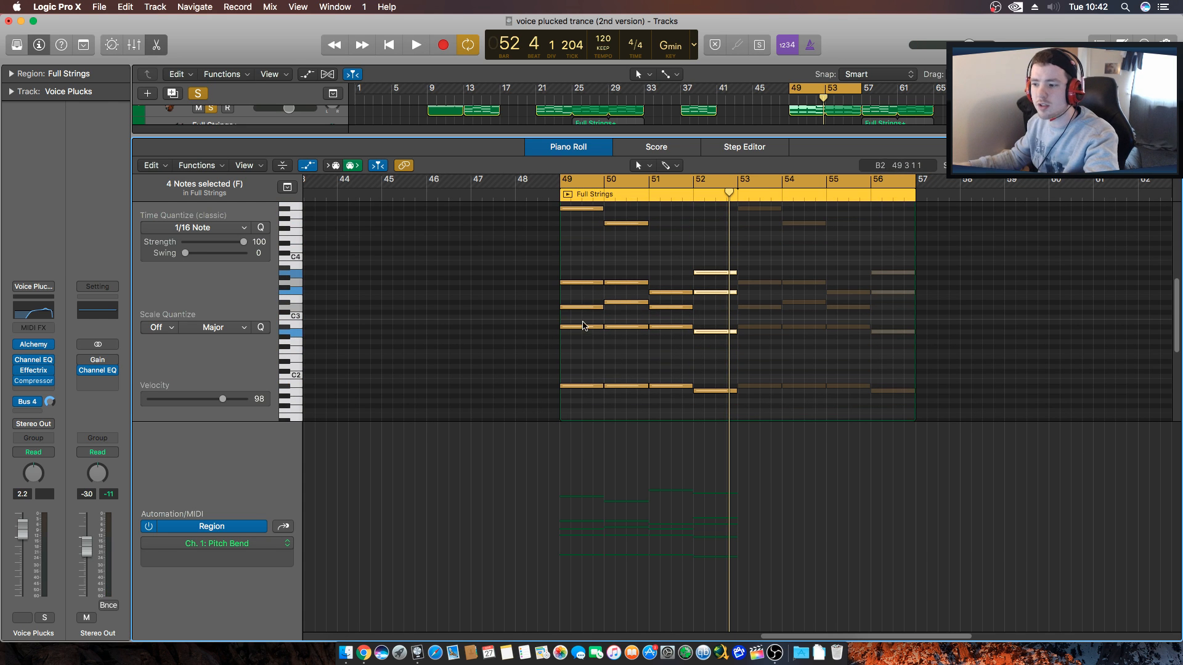
pyautogui.hotkey('ctrl', 'm')
pyautogui.press('space')
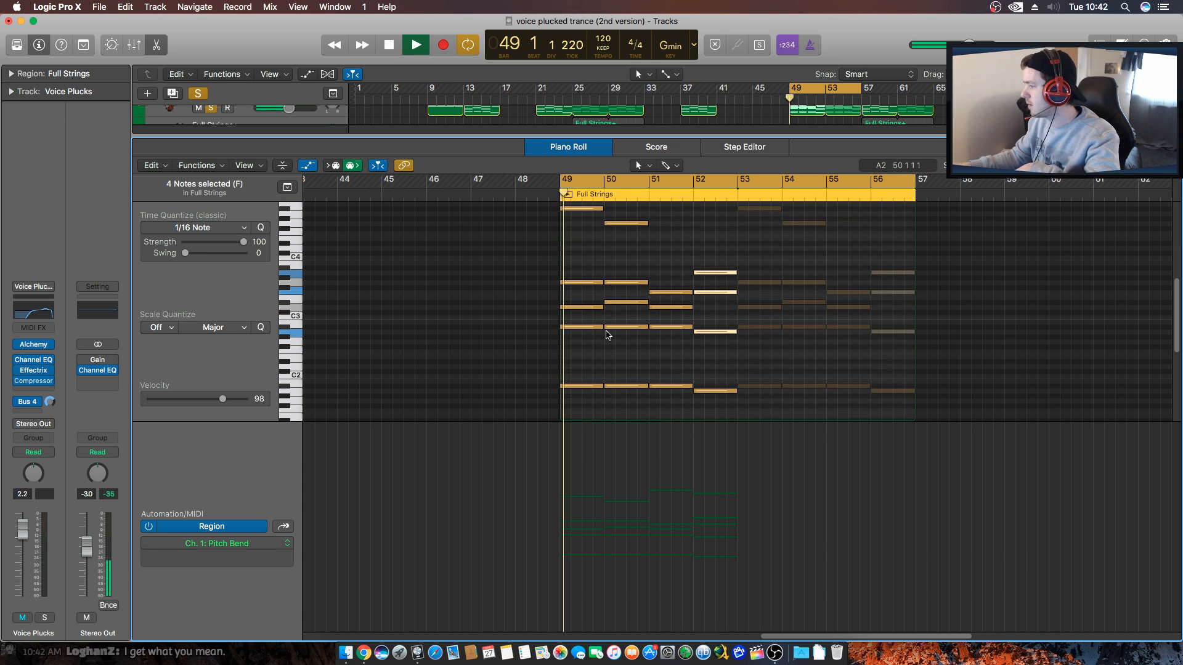
pyautogui.scroll(2, 601, 295)
pyautogui.click(601, 291)
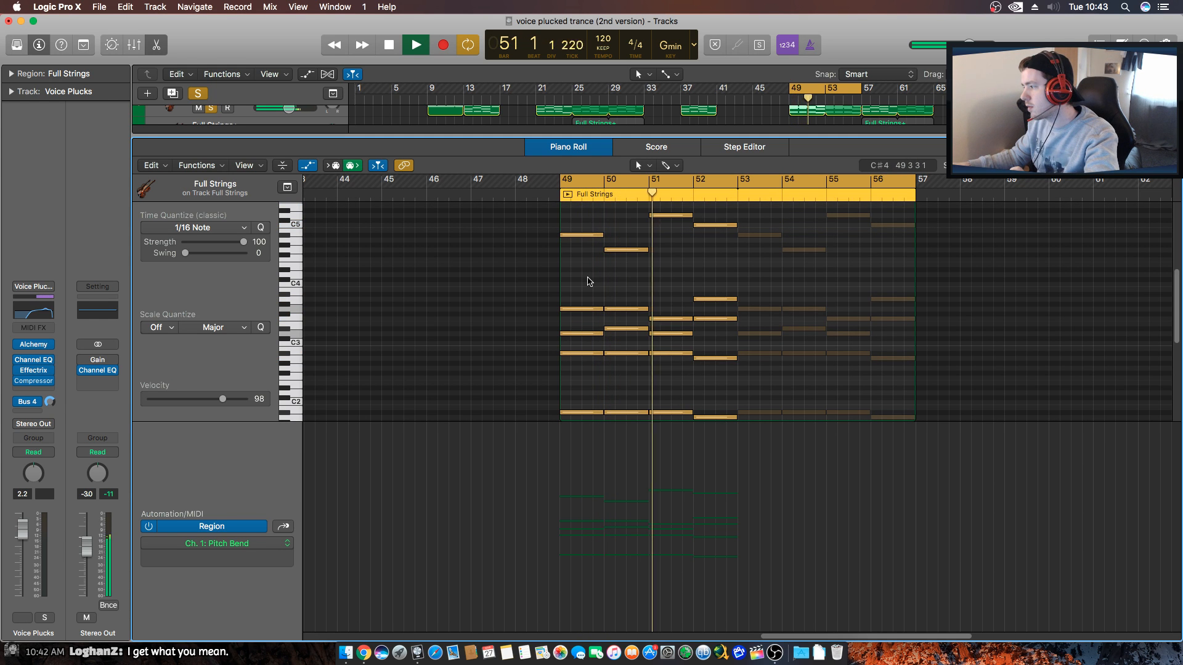
pyautogui.hotkey('ctrl', 'm')
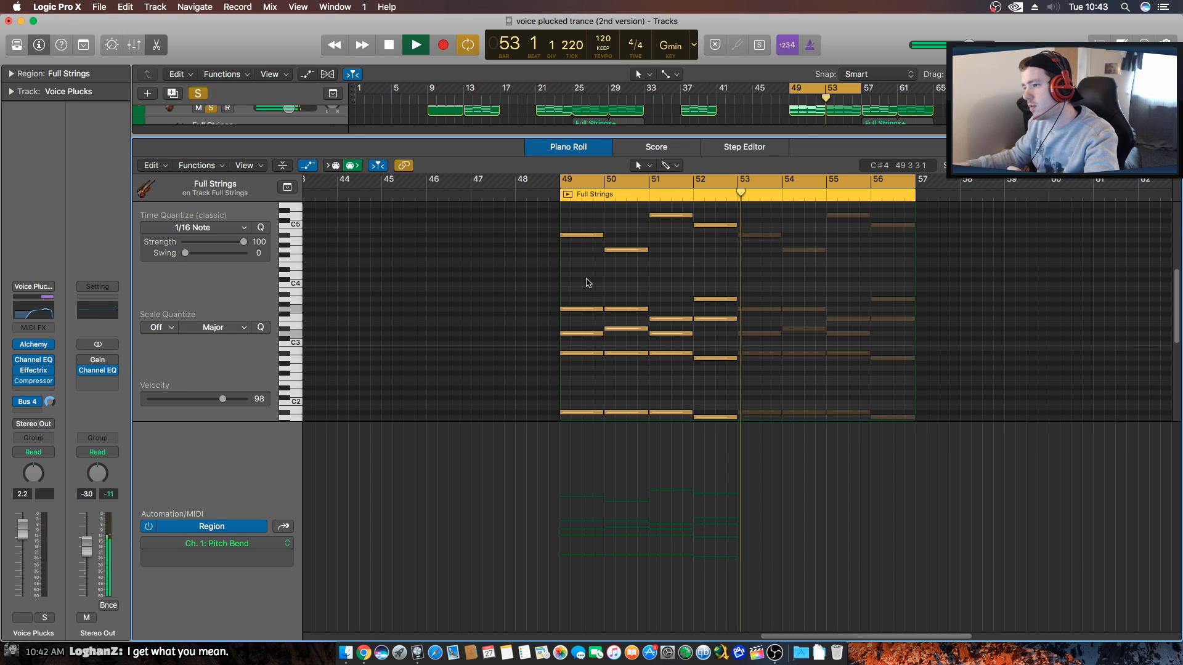
pyautogui.hotkey('ctrl', 'm')
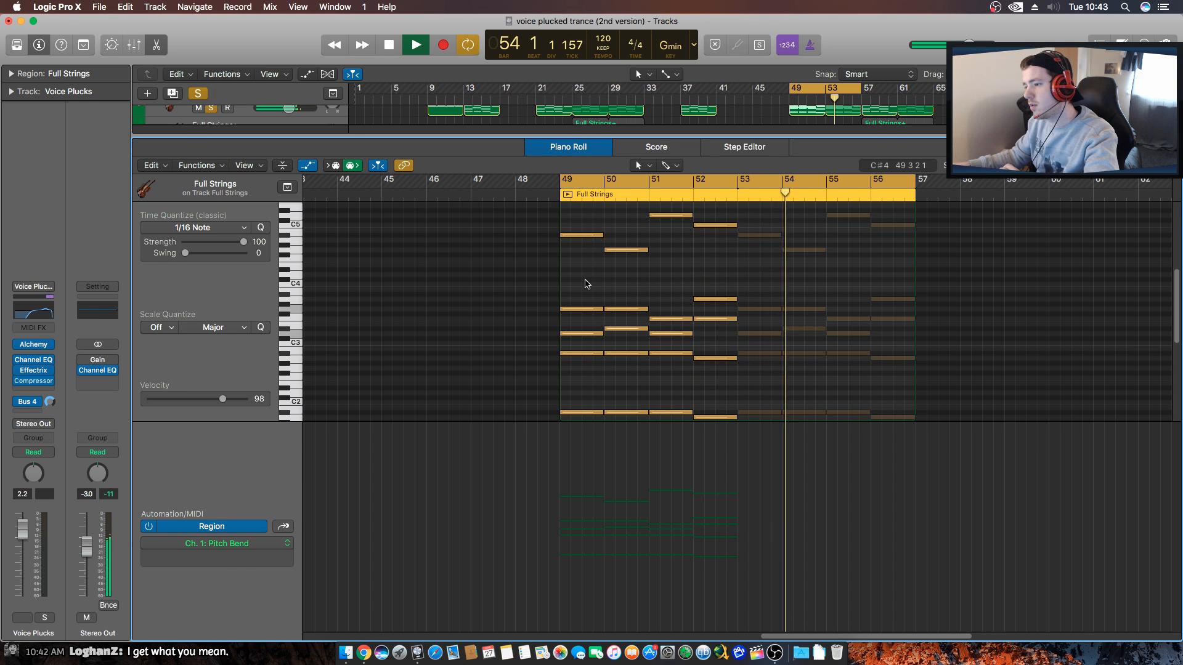
pyautogui.press('e')
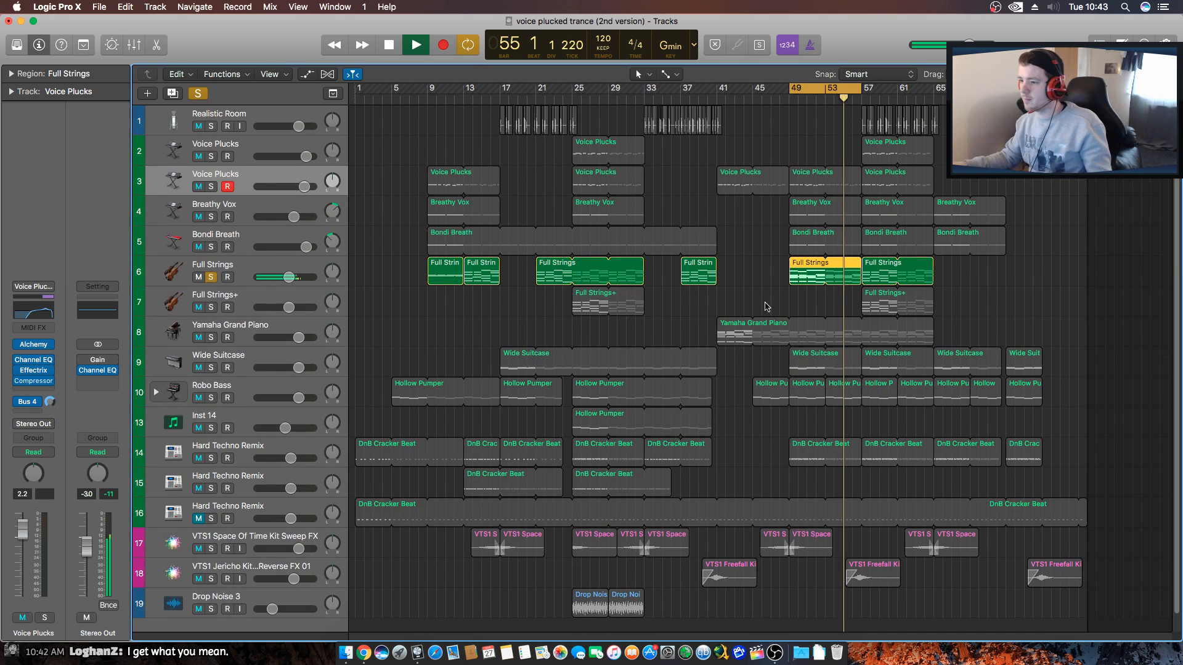
# Solo track 8 Yamaha Grand Piano alongside Full Strings and play them together from bar 49.
pyautogui.press('space')
pyautogui.click(211, 338)
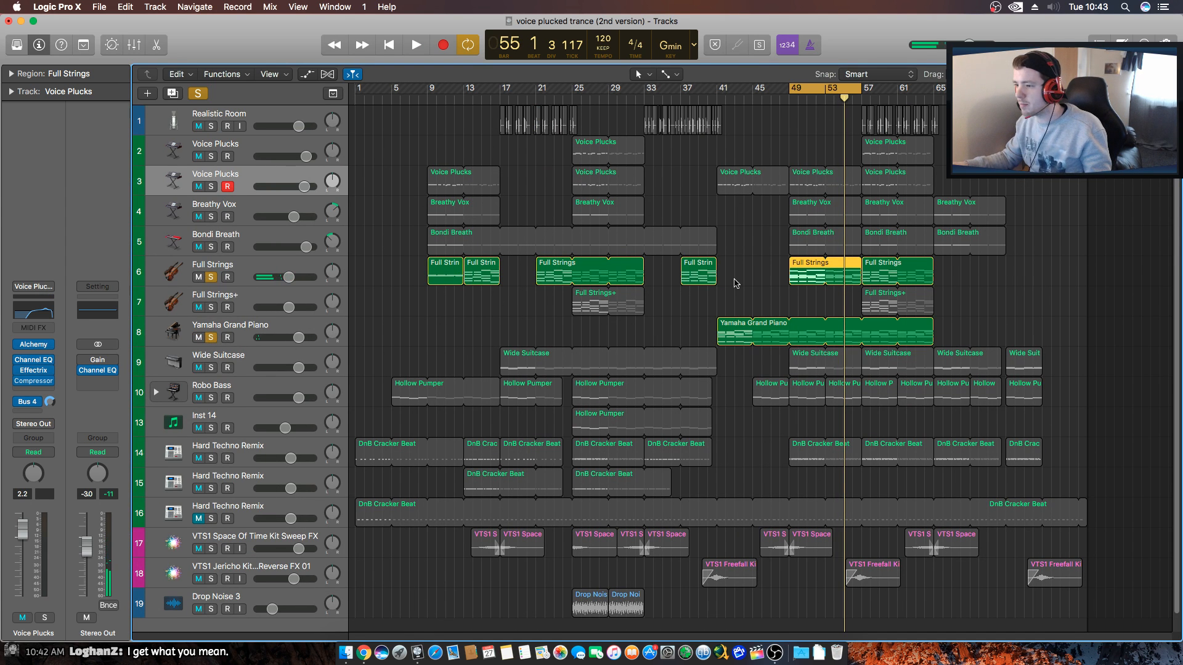
pyautogui.press('space')
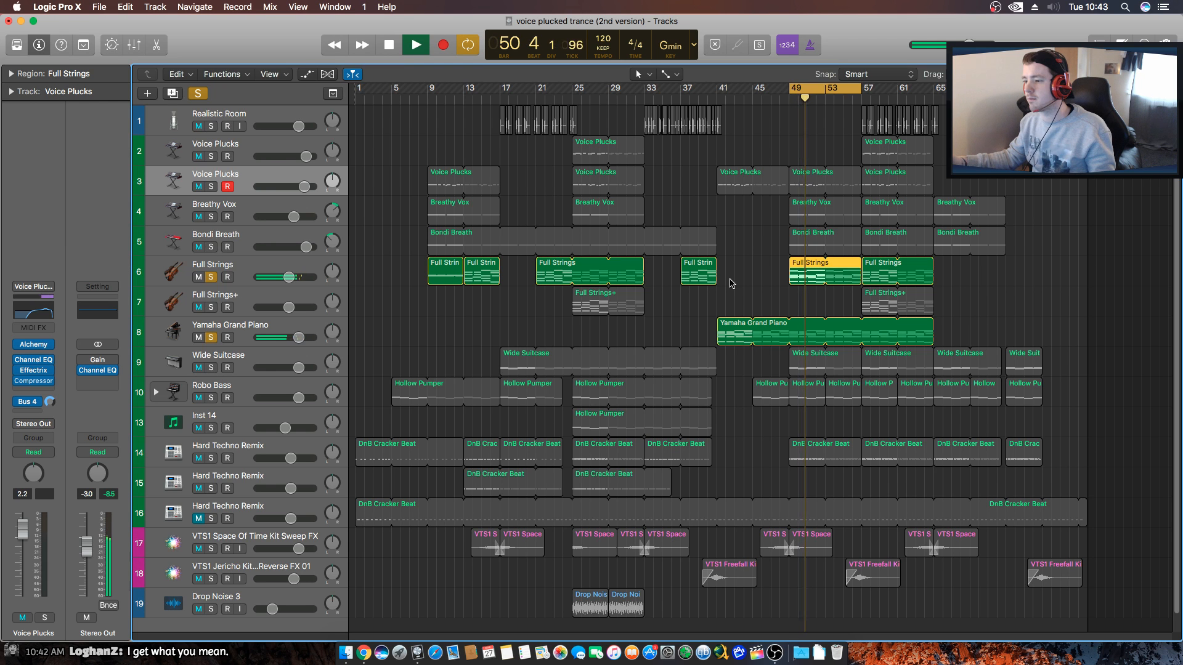
pyautogui.press('space')
# Open the Yamaha Grand Piano region in the Piano Roll, transpose its top four notes in bars 41 to 44 up an octave, and play.
pyautogui.doubleClick(743, 338)
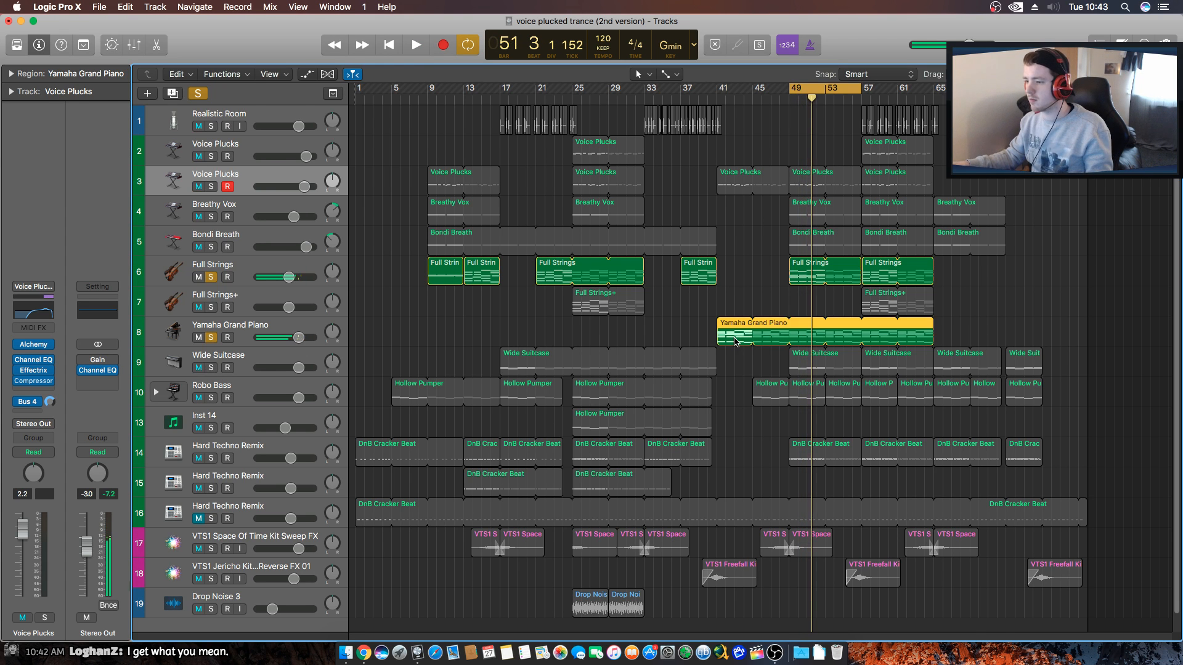
pyautogui.scroll(2, 541, 267)
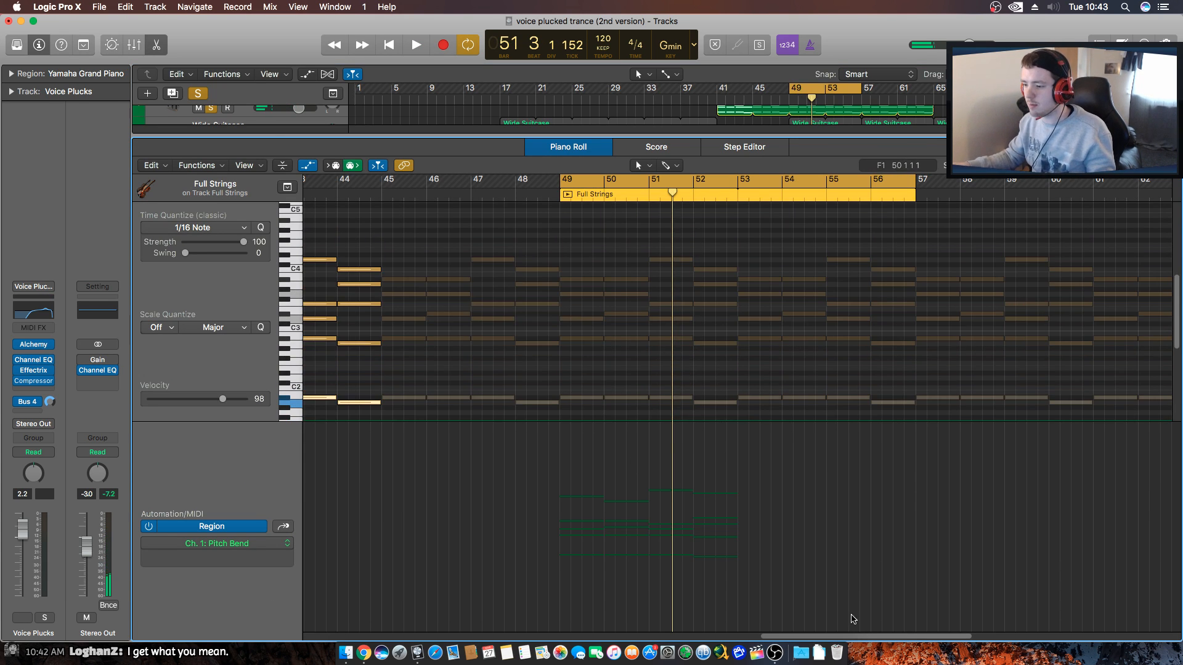
pyautogui.hscroll(-1, 853, 639)
pyautogui.hscroll(-5, 853, 639)
pyautogui.scroll(1, 544, 300)
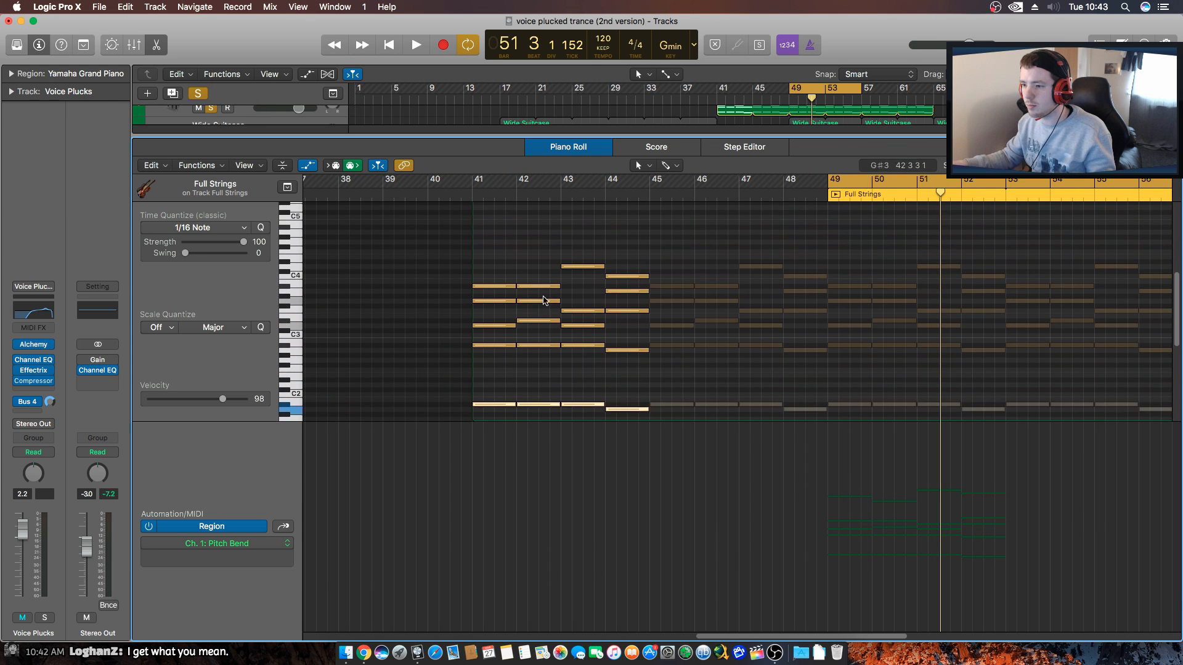
pyautogui.moveTo(487, 265); pyautogui.dragTo(634, 286)
pyautogui.press('space')
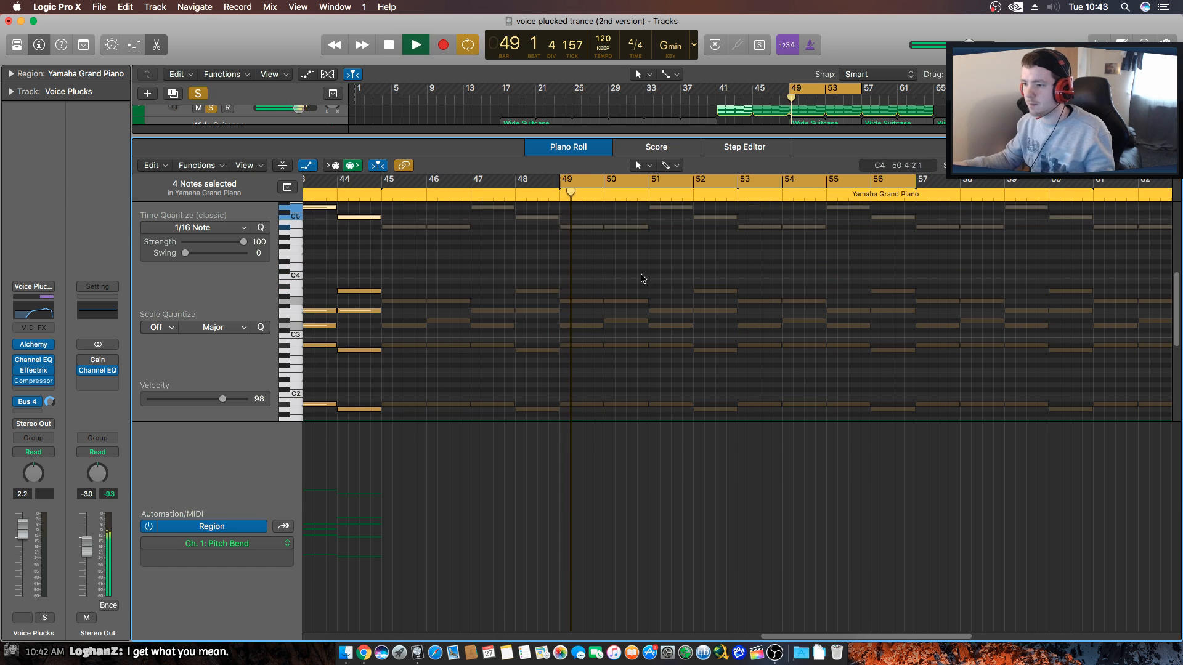
# Enlarge the Tracks area, move the cycle range to bars 41 to 49, and play that section.
pyautogui.scroll(-5, 755, 124)
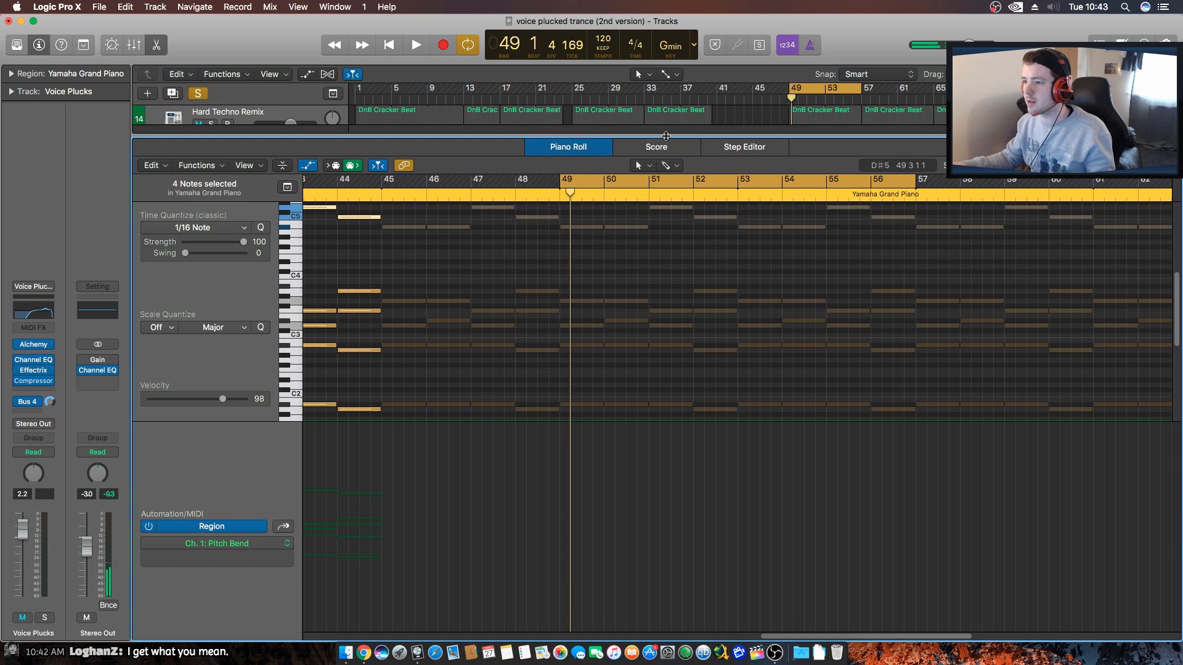
pyautogui.moveTo(666, 136); pyautogui.dragTo(726, 375)
pyautogui.scroll(5, 668, 176)
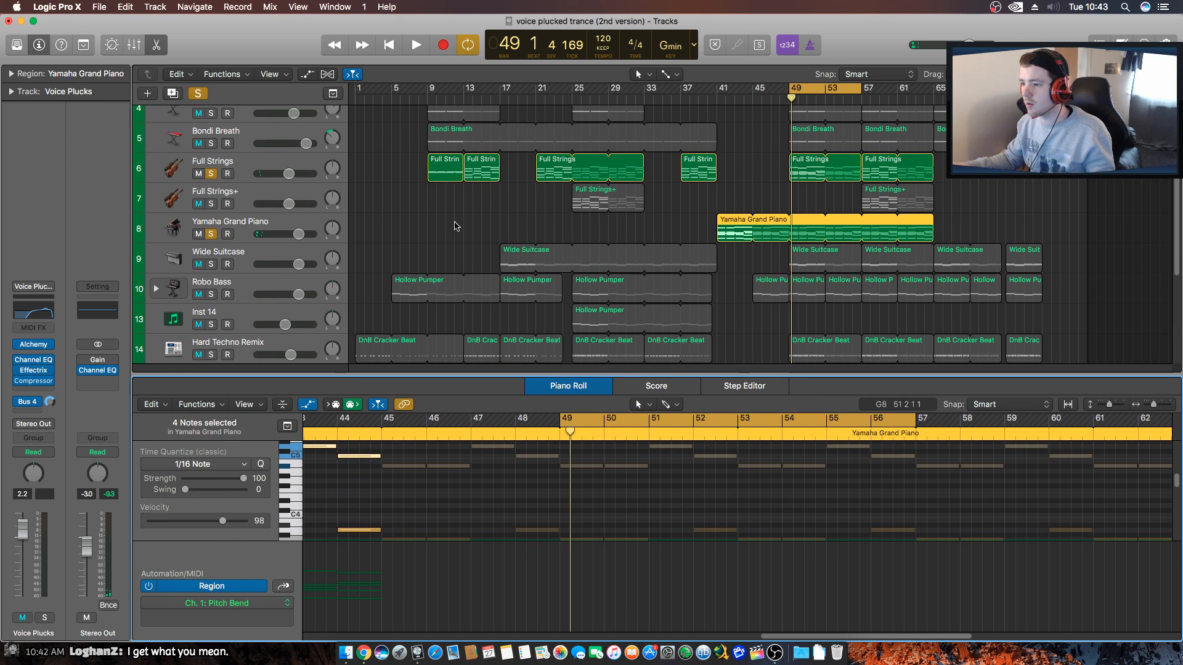
pyautogui.moveTo(808, 87); pyautogui.dragTo(734, 88)
pyautogui.press('space')
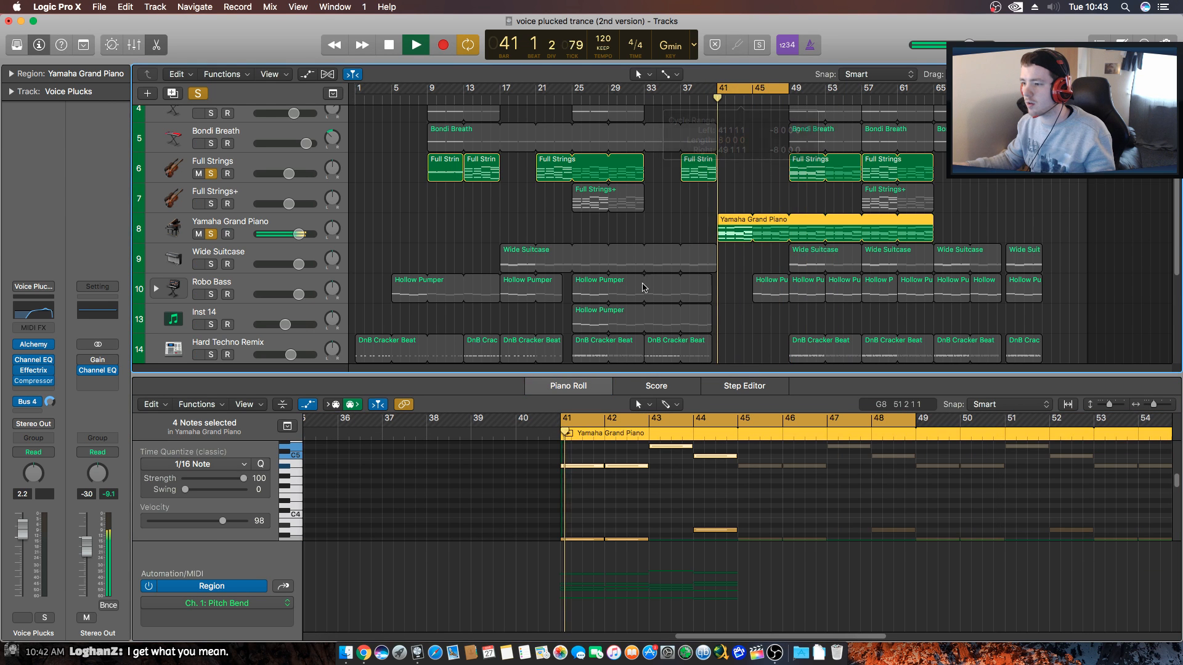
# Enlarge the Piano Roll and lower the highest piano note in bar 42 to G4 while the cycle plays.
pyautogui.moveTo(620, 375); pyautogui.dragTo(619, 148)
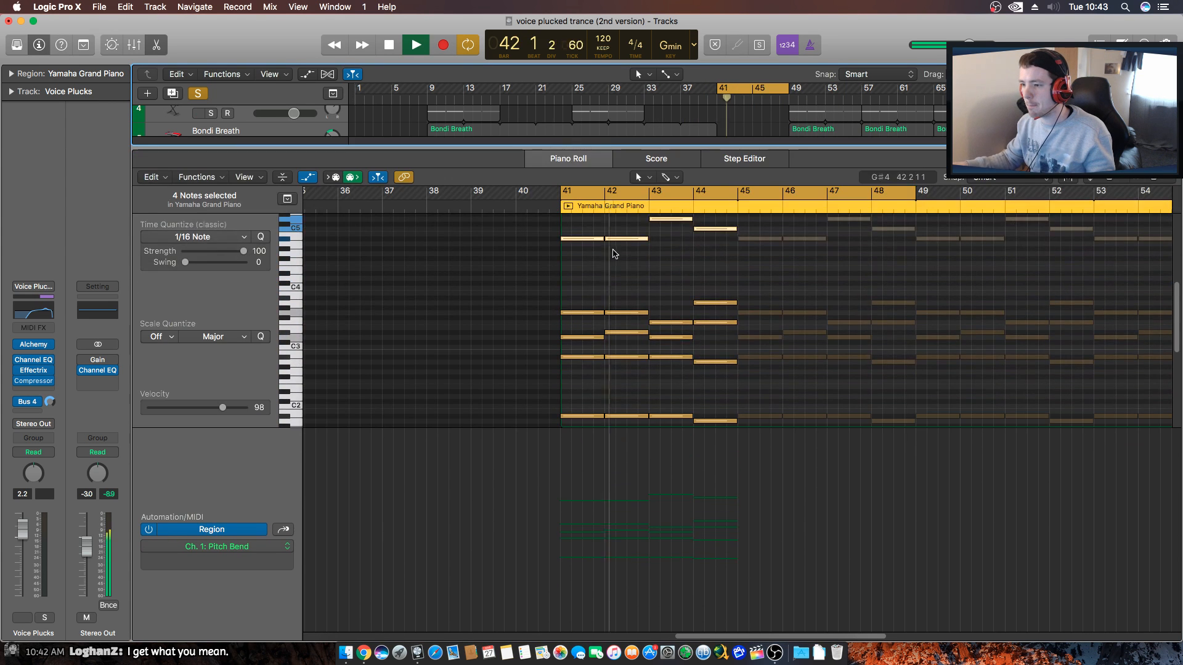
pyautogui.moveTo(634, 292); pyautogui.dragTo(636, 312)
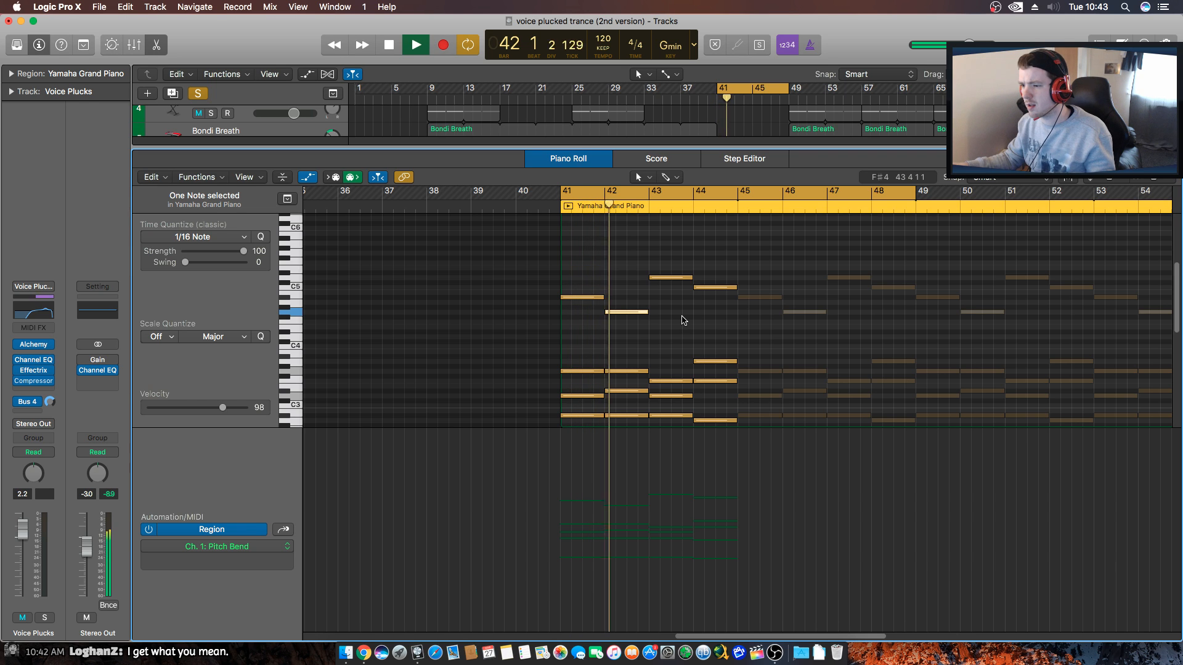
pyautogui.scroll(-2, 683, 320)
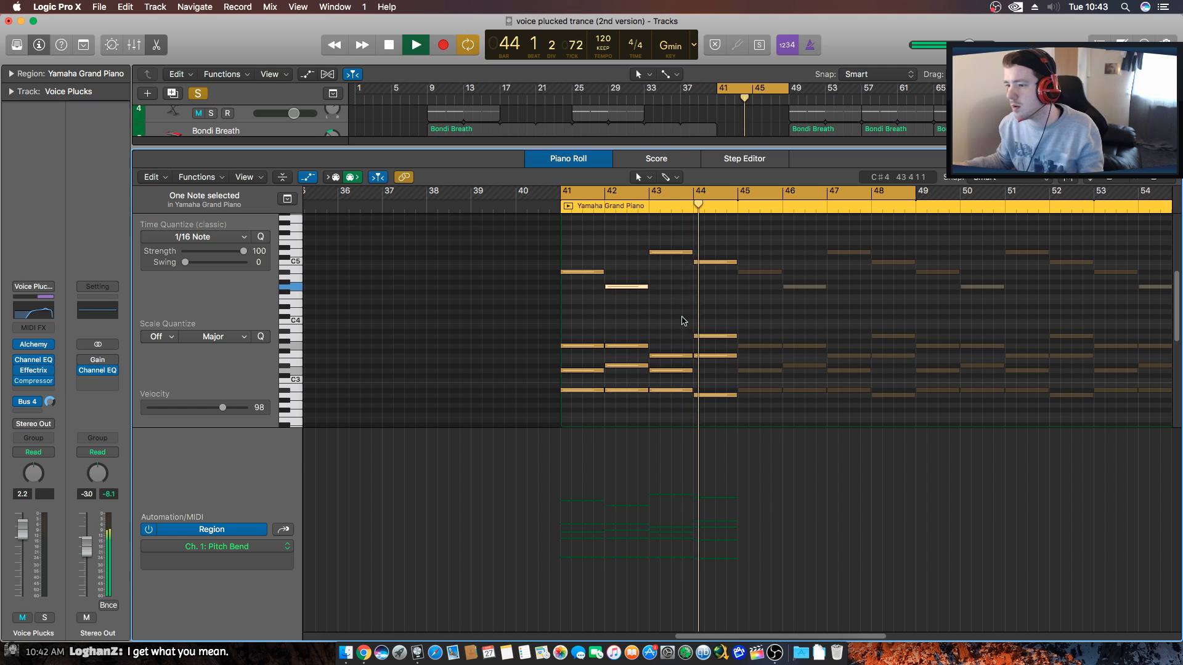
# Shorten the G4 piano note in bar 42 to half a bar, fill the second half with bar 41's top pitch, and play.
pyautogui.press('space')
pyautogui.moveTo(647, 287)
pyautogui.mouseDown()
pyautogui.moveTo(625, 289)
pyautogui.moveTo(639, 274)
pyautogui.mouseUp()
pyautogui.hotkey('ctrl', 'm')
pyautogui.press('space')
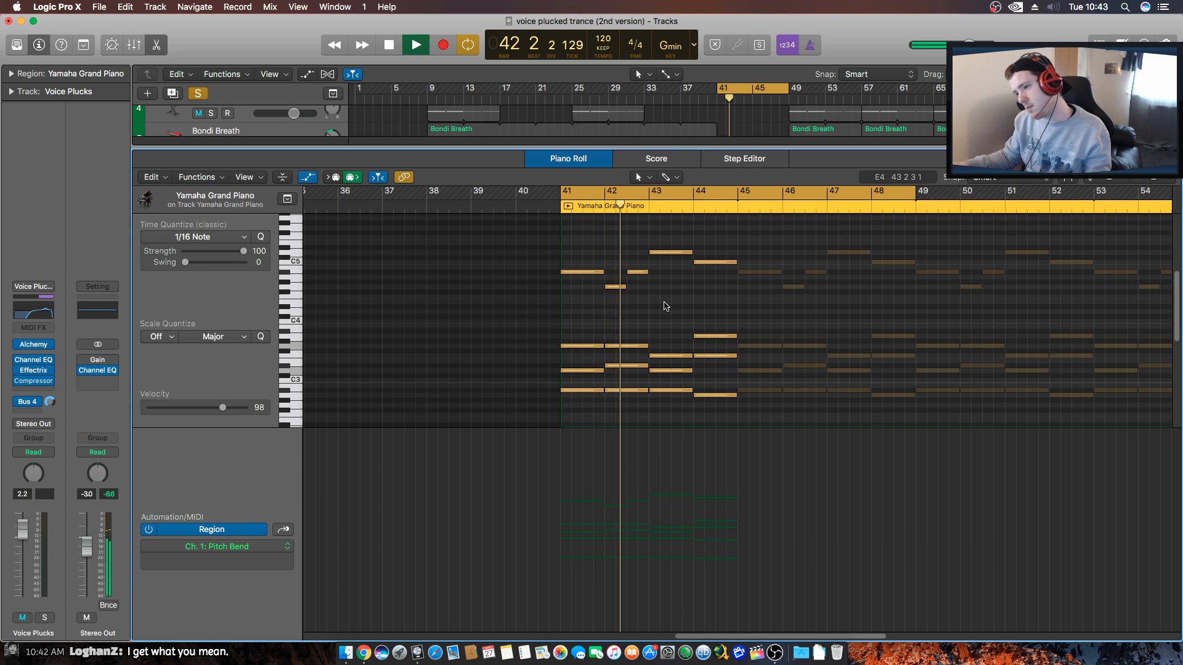
# Lengthen bar 42's G4 piano note to three beats, leaving the higher note only on beat 4, and audition the change.
pyautogui.press('space')
pyautogui.hotkey('ctrl', 'm')
pyautogui.moveTo(627, 272)
pyautogui.mouseDown()
pyautogui.moveTo(639, 271)
pyautogui.moveTo(636, 288)
pyautogui.mouseUp()
pyautogui.press('space')
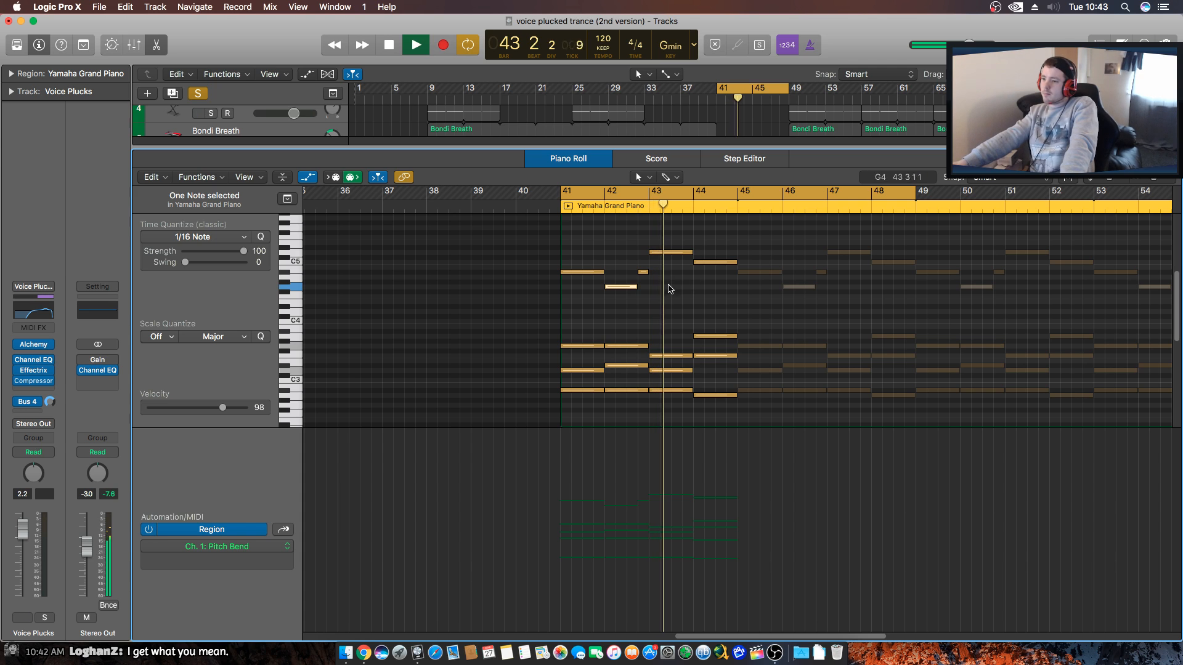
pyautogui.hotkey('ctrl', 'm')
pyautogui.press('space')
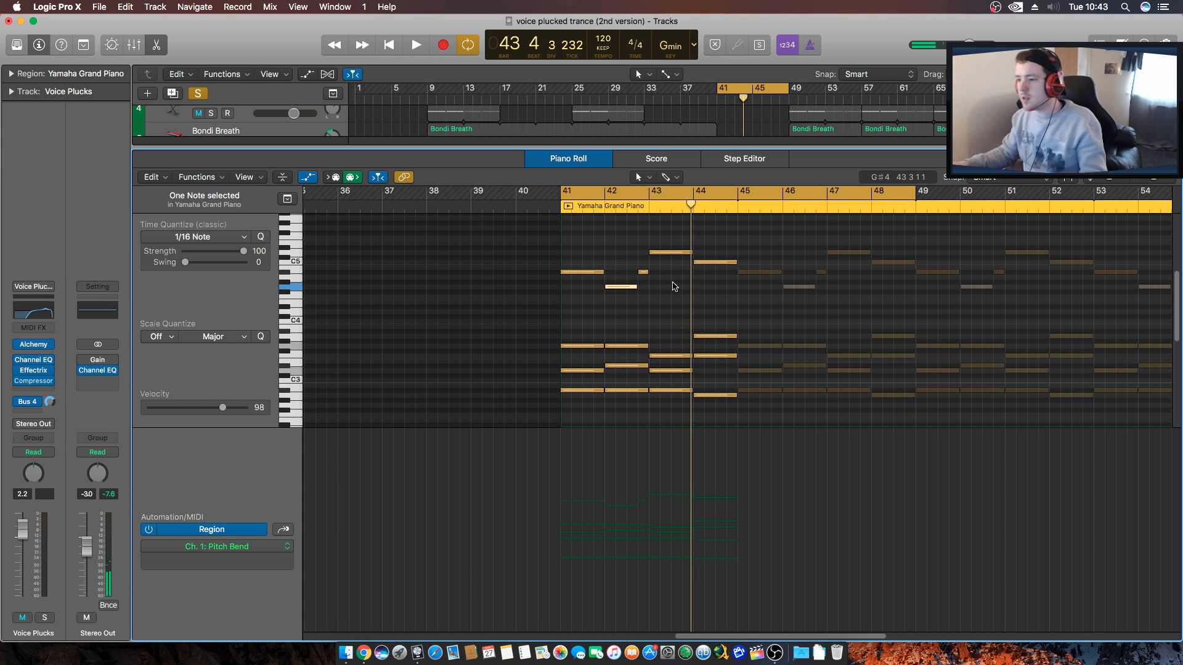
# Shorten the top piano note in bar 43 to three beats, add a one-beat note a semitone lower on beat 4, and play.
pyautogui.hotkey('ctrl', 'm')
pyautogui.moveTo(691, 252); pyautogui.dragTo(683, 253)
pyautogui.hotkey('ctrl', 'm')
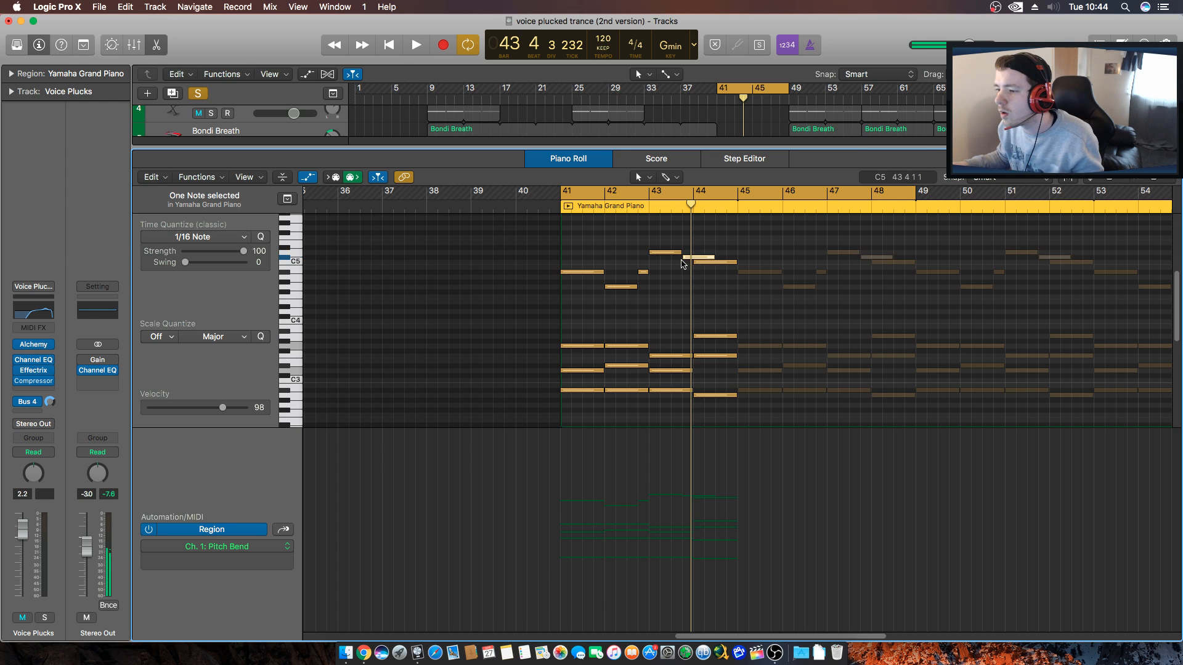
pyautogui.moveTo(714, 257); pyautogui.dragTo(692, 257)
pyautogui.press('space')
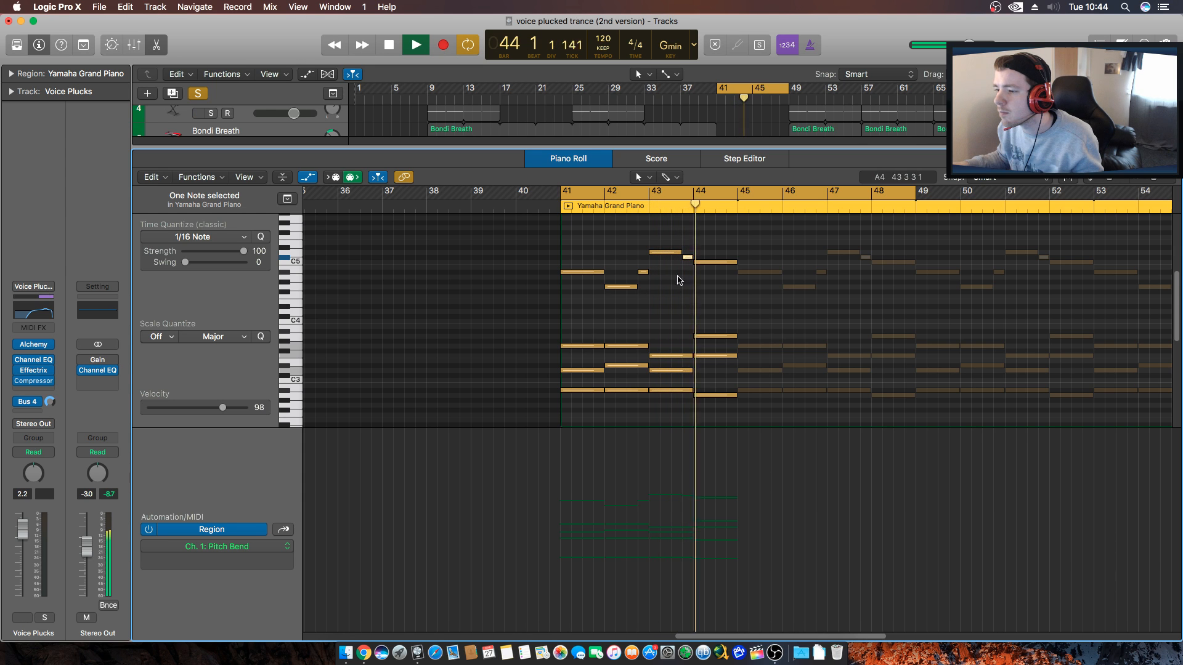
# Lower the short piano note on beat 4 of bar 43 to B4 and play the change.
pyautogui.press('space')
pyautogui.hotkey('ctrl', 'm')
pyautogui.moveTo(690, 262); pyautogui.dragTo(689, 272)
pyautogui.hotkey('ctrl', 'm')
pyautogui.press('space')
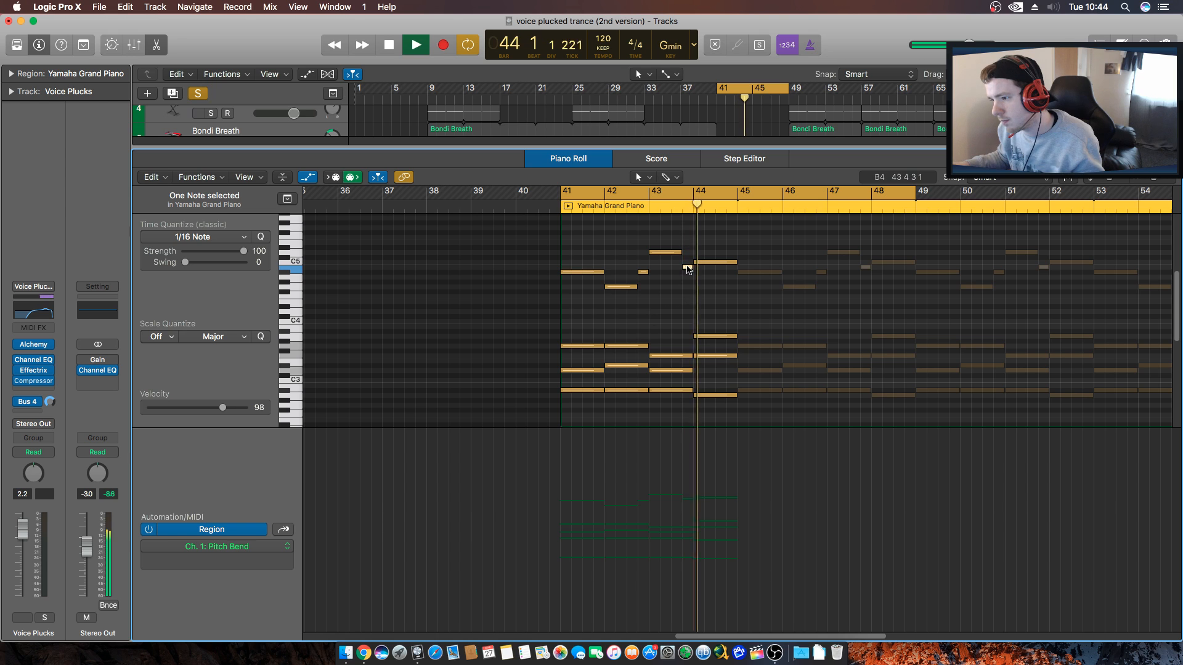
# Lower the short piano note on beat 4 of bar 43 to A#4 and play the result.
pyautogui.press('space')
pyautogui.moveTo(688, 269); pyautogui.dragTo(689, 274)
pyautogui.press('space')
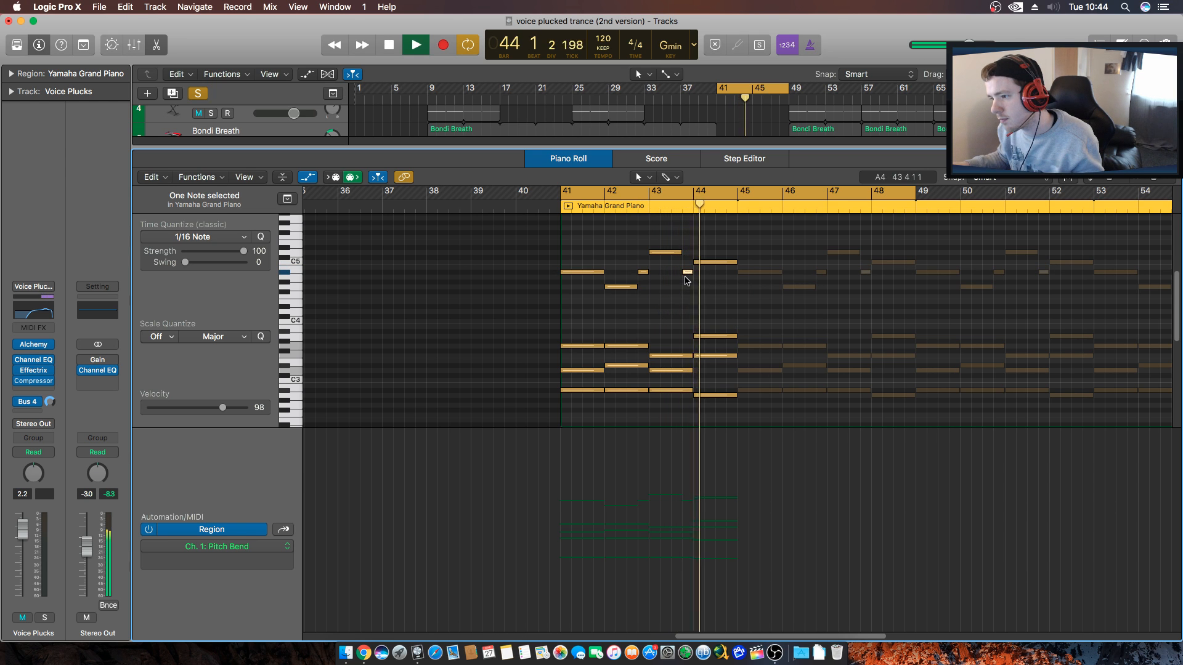
# Try the short beat-4 note of bar 43 at G4 and audition it from bar 43.
pyautogui.hotkey('ctrl', 'm')
pyautogui.moveTo(688, 272); pyautogui.dragTo(689, 288)
pyautogui.press('space')
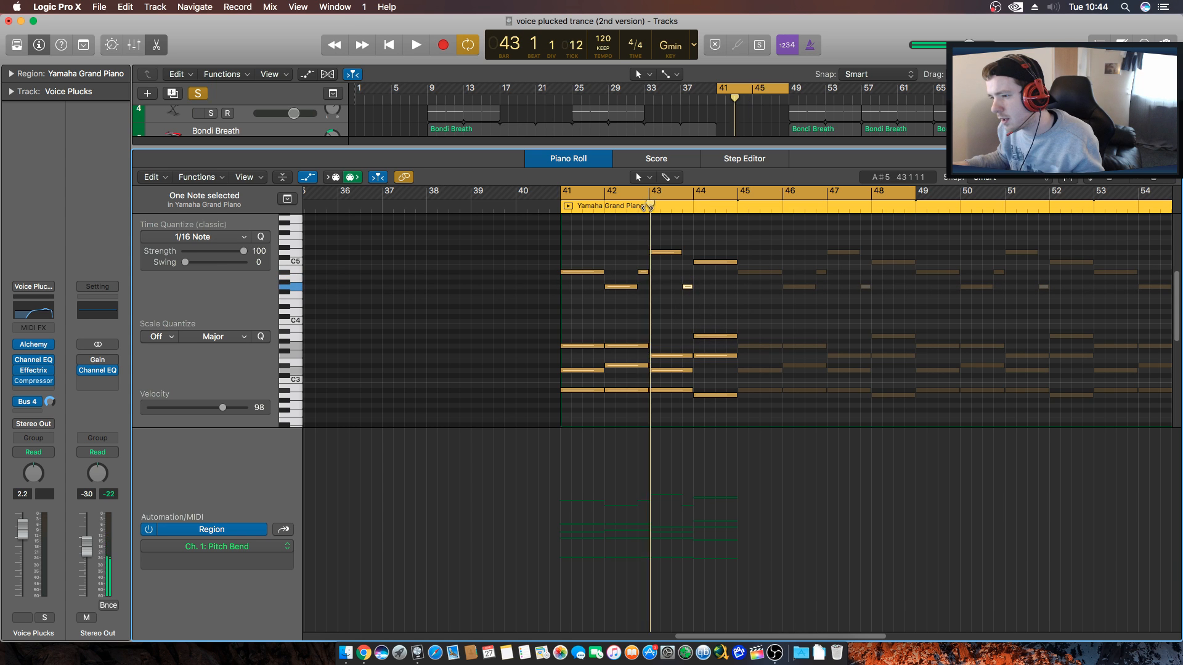
pyautogui.press('space')
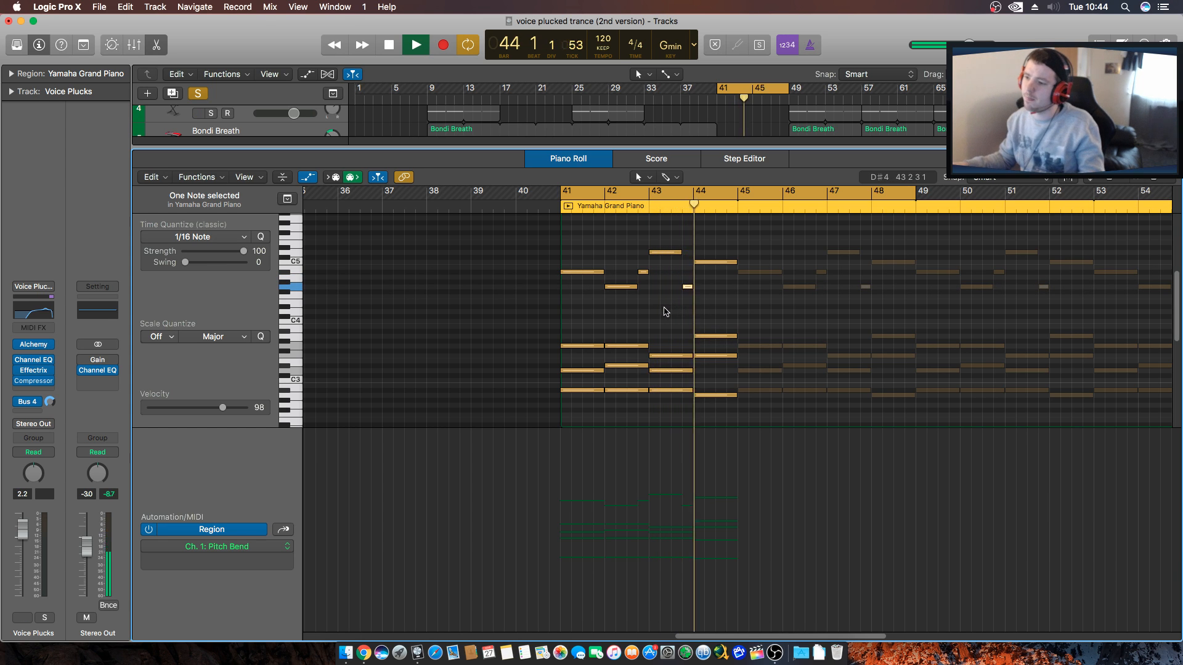
# Raise the short beat-4 note of bar 43 to G#4 and replay from bar 43.
pyautogui.press('space')
pyautogui.hotkey('ctrl', 'm')
pyautogui.moveTo(687, 287); pyautogui.dragTo(688, 282)
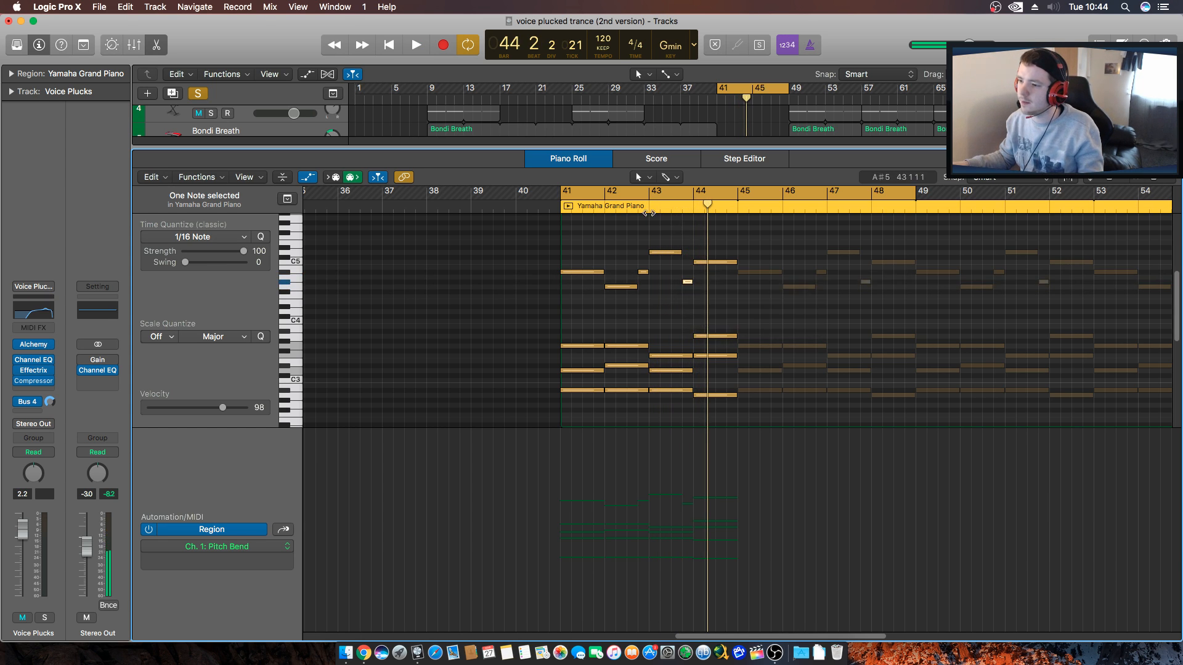
pyautogui.hotkey('ctrl', 'm')
pyautogui.press('space')
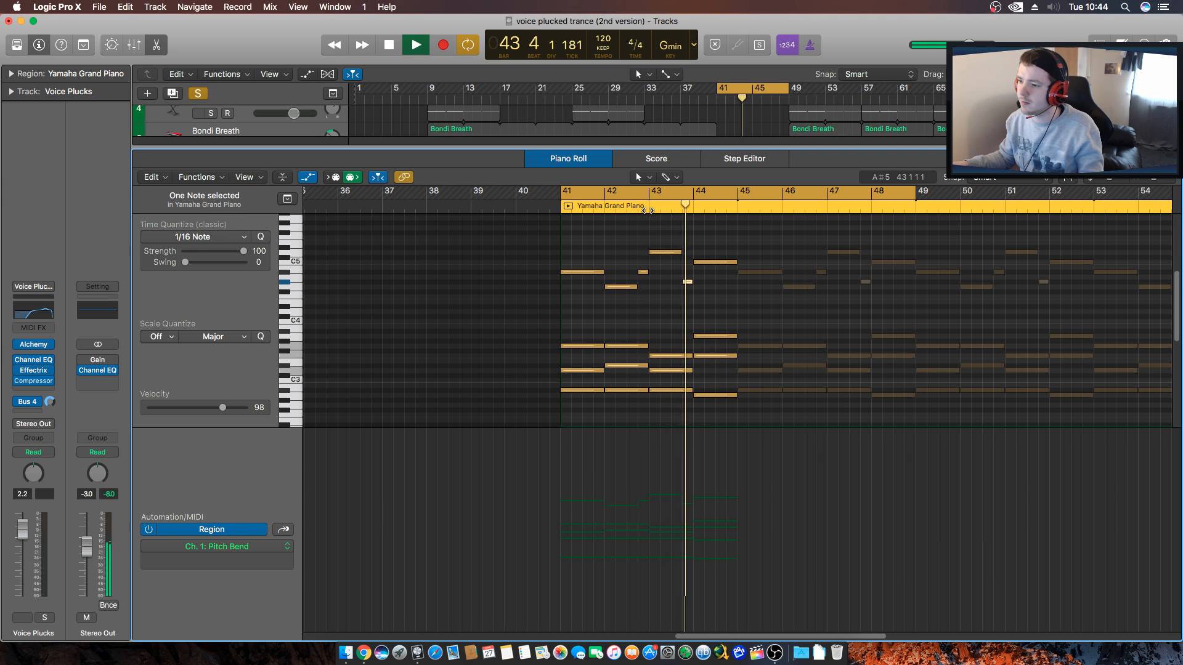
# Raise the short beat-4 note of bar 43 to A4 and play the melody from bar 41.
pyautogui.press('space')
pyautogui.hotkey('ctrl', 'm')
pyautogui.moveTo(688, 282); pyautogui.dragTo(688, 277)
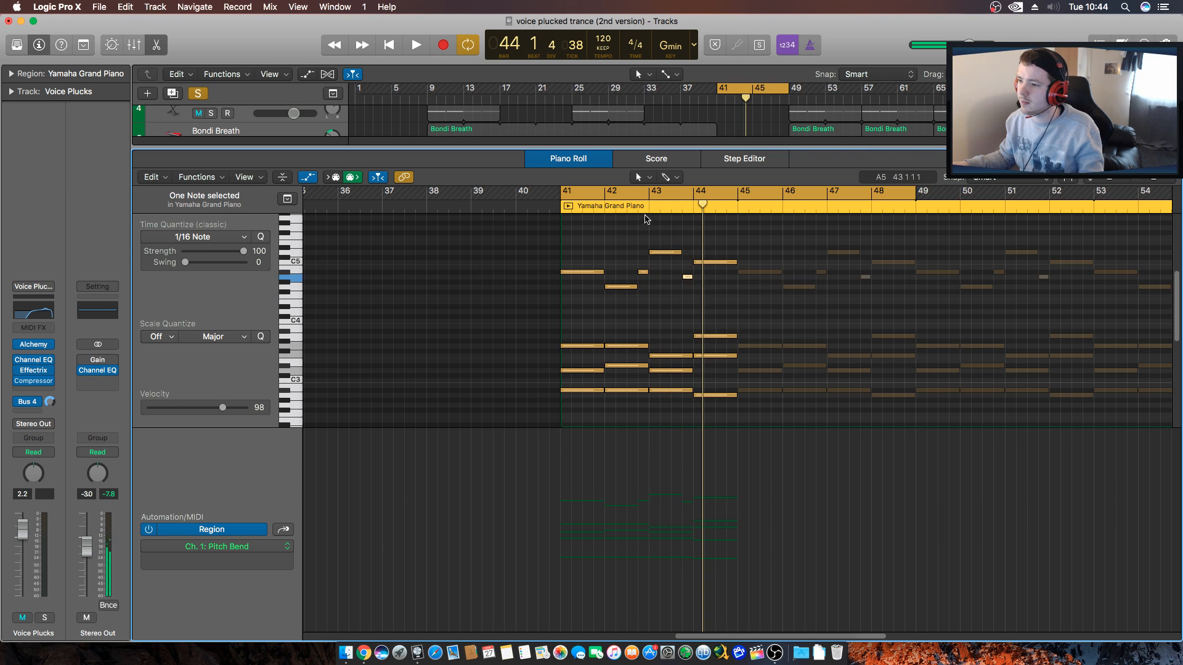
pyautogui.press('space')
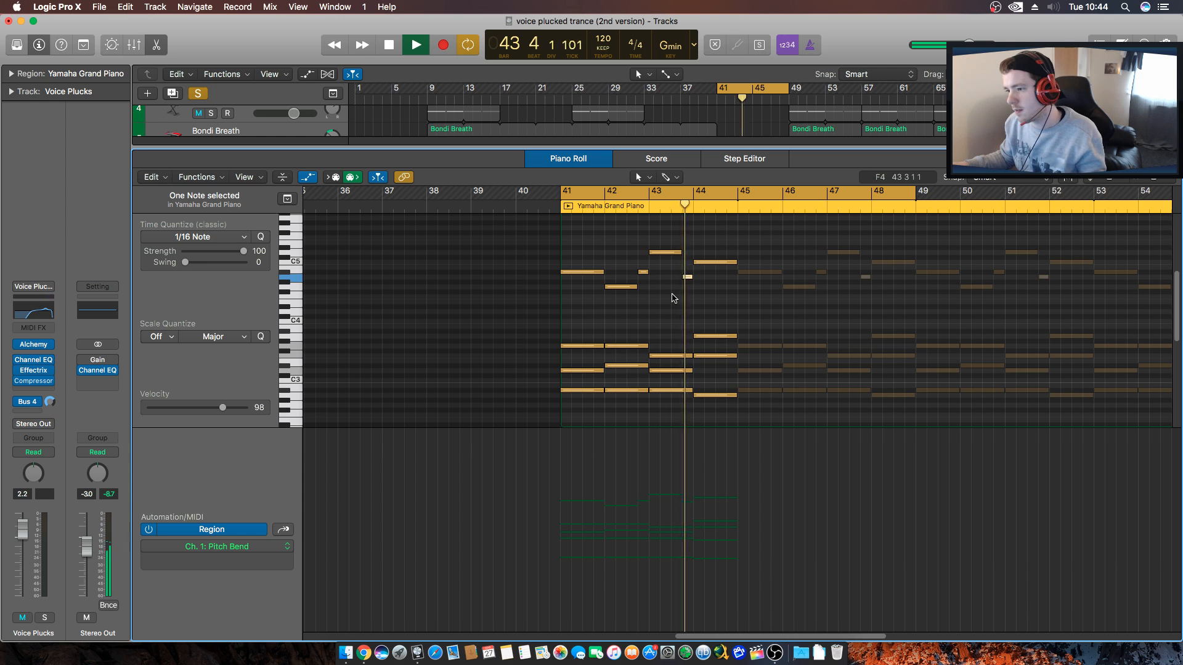
pyautogui.press('space')
pyautogui.click(562, 208)
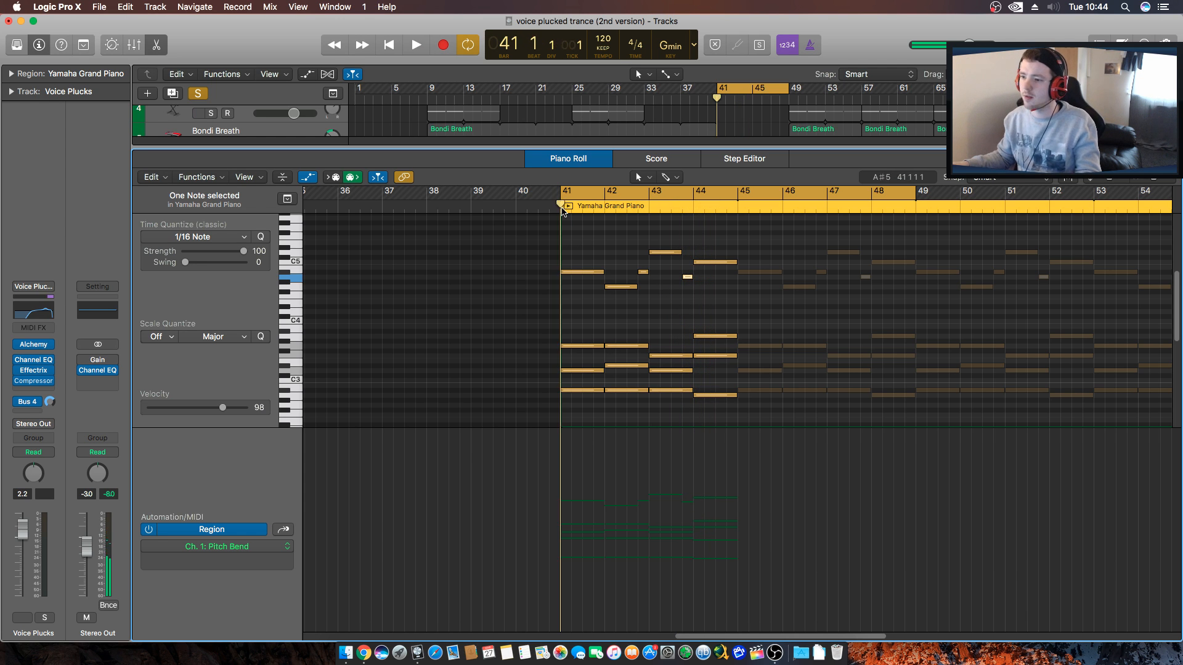
pyautogui.press('space')
pyautogui.hotkey('ctrl', 'm')
pyautogui.hotkey('ctrl', 'm')
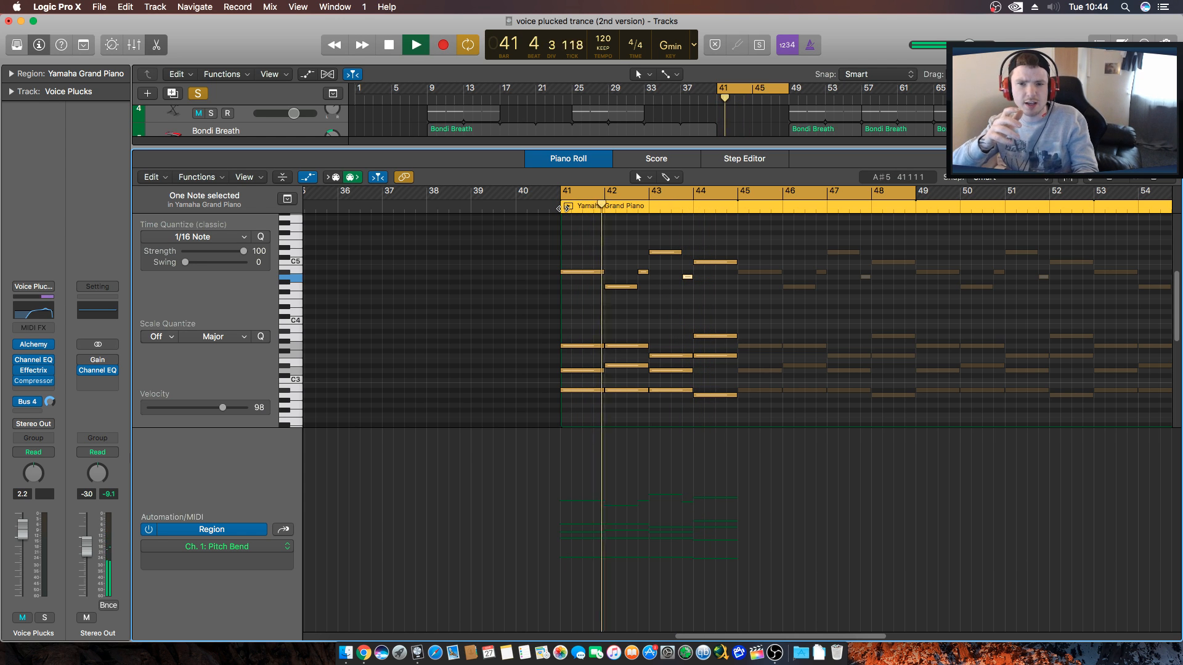
pyautogui.hotkey('ctrl', 'm')
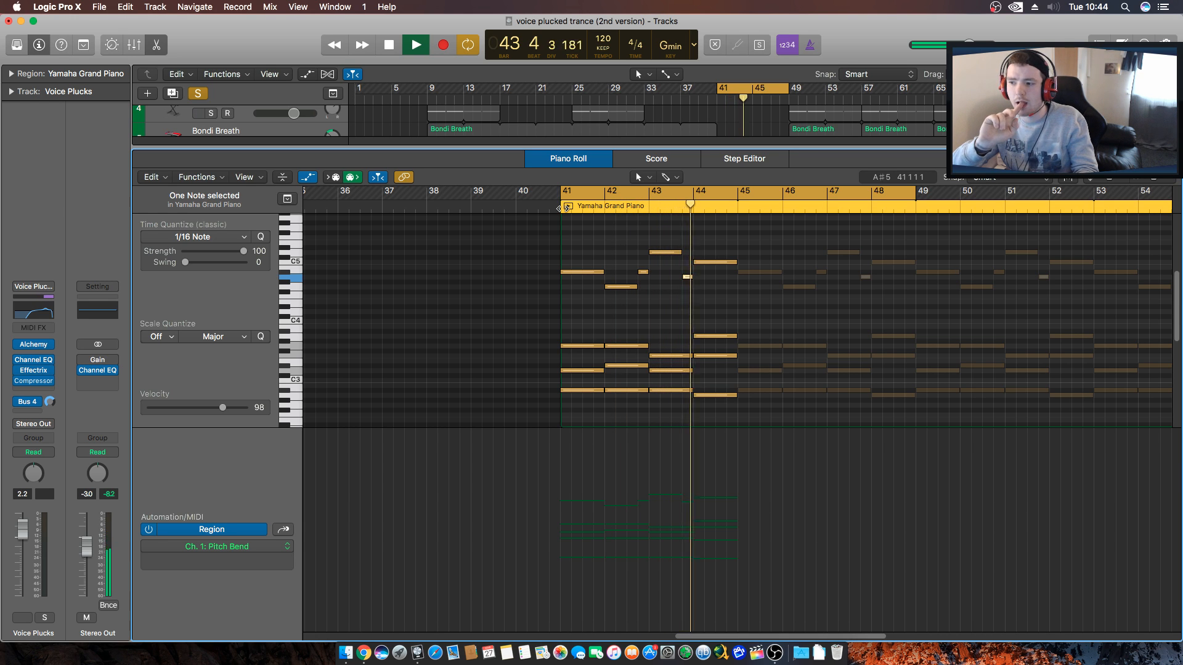
# Set the short beat-4 note of bar 43 to A#4 and replay the melody from bar 41.
pyautogui.moveTo(687, 278); pyautogui.dragTo(687, 273)
pyautogui.press('space')
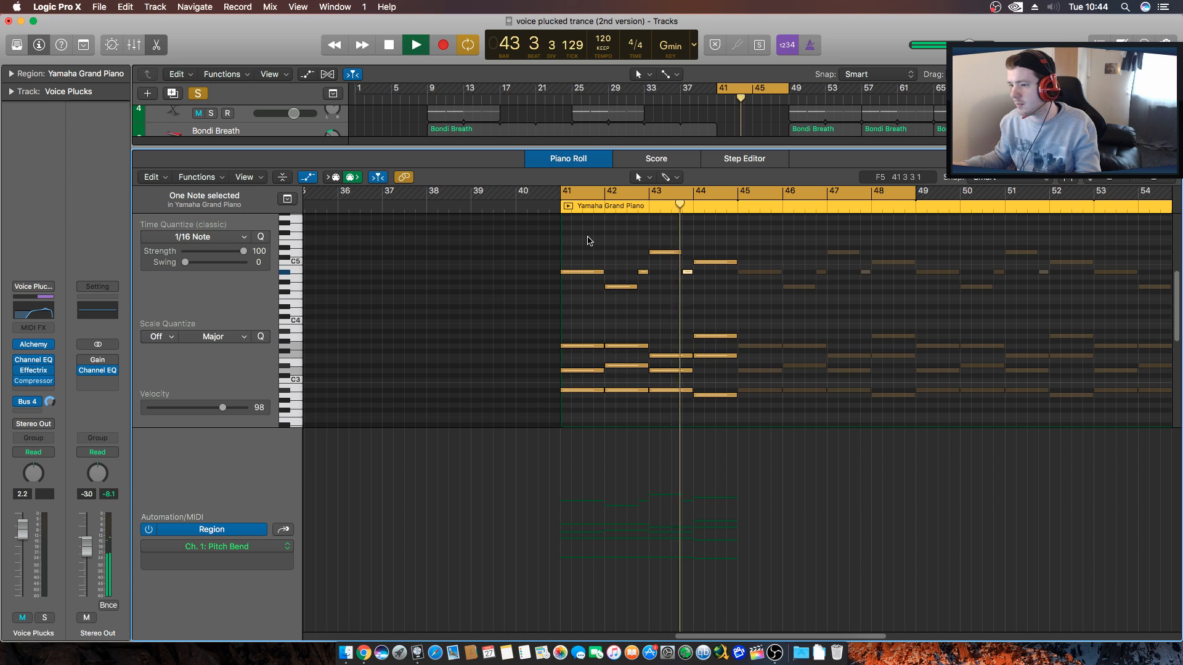
pyautogui.press('space')
pyautogui.press('space')
pyautogui.press('space')
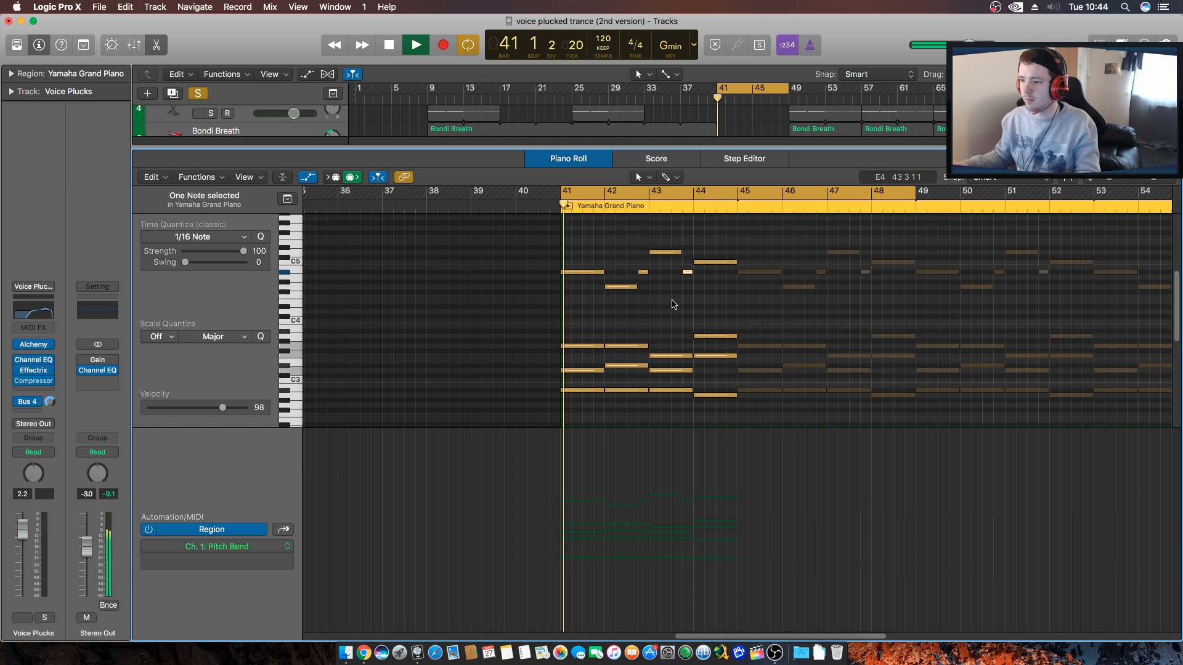
# Delete bar 42's short beat-4 note, extend its G4 note to the full bar, and play from bar 41.
pyautogui.press('Delete')
pyautogui.moveTo(637, 286); pyautogui.dragTo(650, 296)
pyautogui.click(667, 308)
pyautogui.press('space')
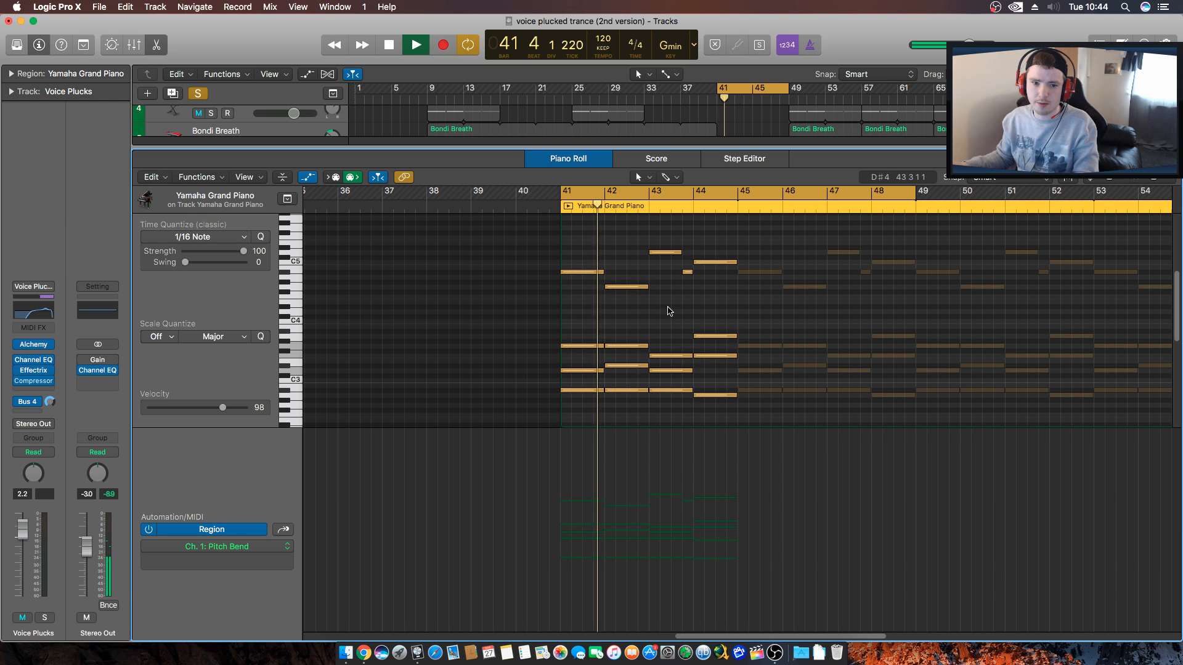
pyautogui.hotkey('ctrl', 'm')
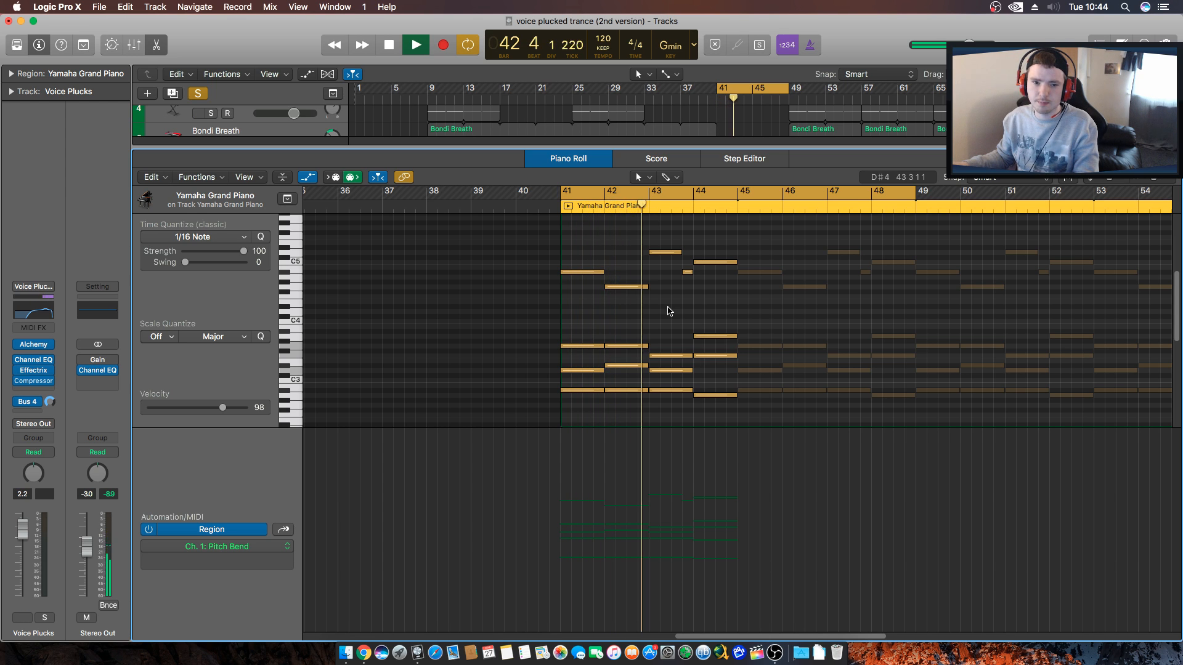
pyautogui.hotkey('ctrl', 'm')
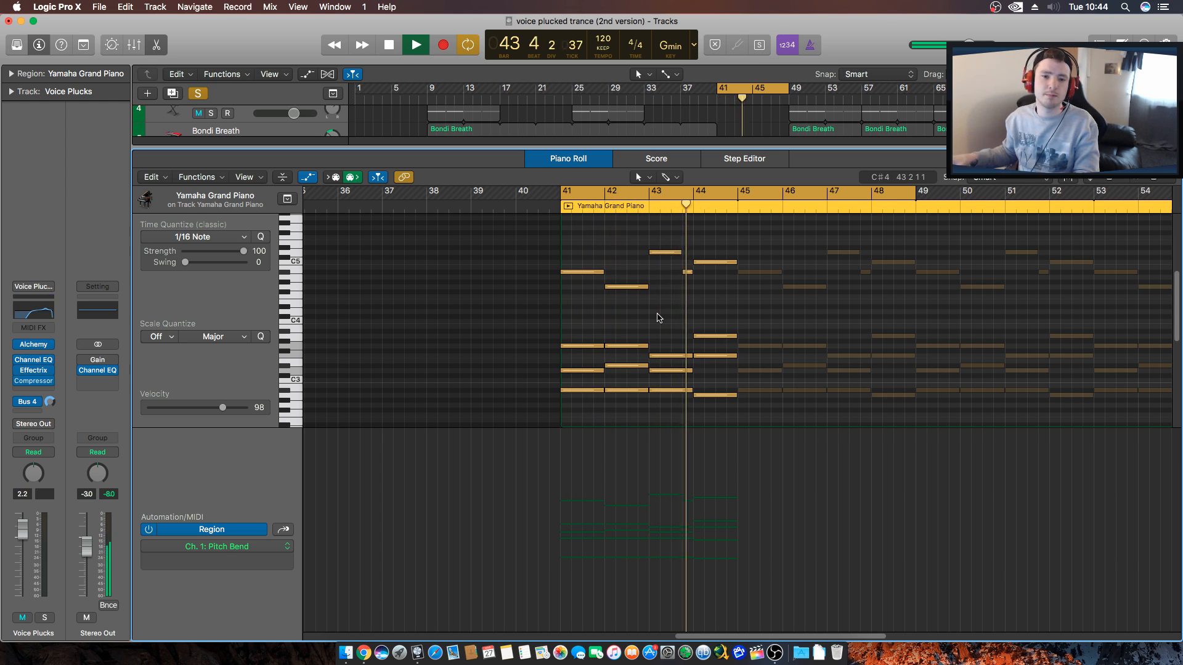
pyautogui.hotkey('ctrl', 'm')
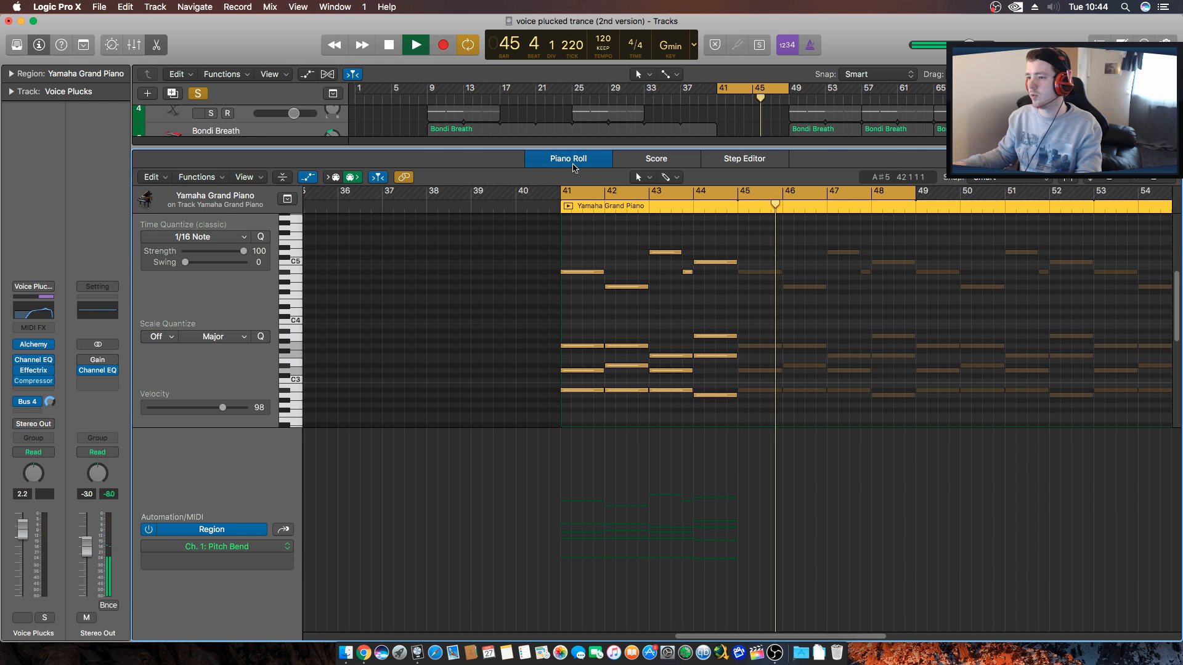
# Close the note editor, move the cycle range to bars 49–57, and play that section.
pyautogui.press('e')
pyautogui.press('space')
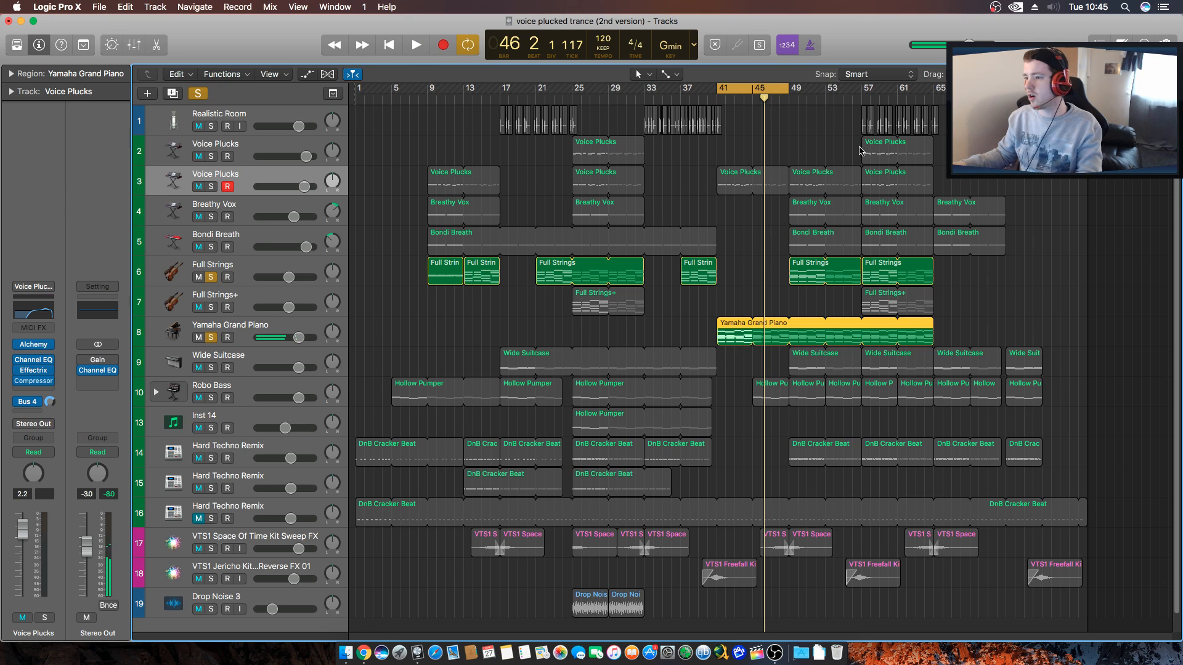
pyautogui.moveTo(744, 90); pyautogui.dragTo(817, 90)
pyautogui.press('space')
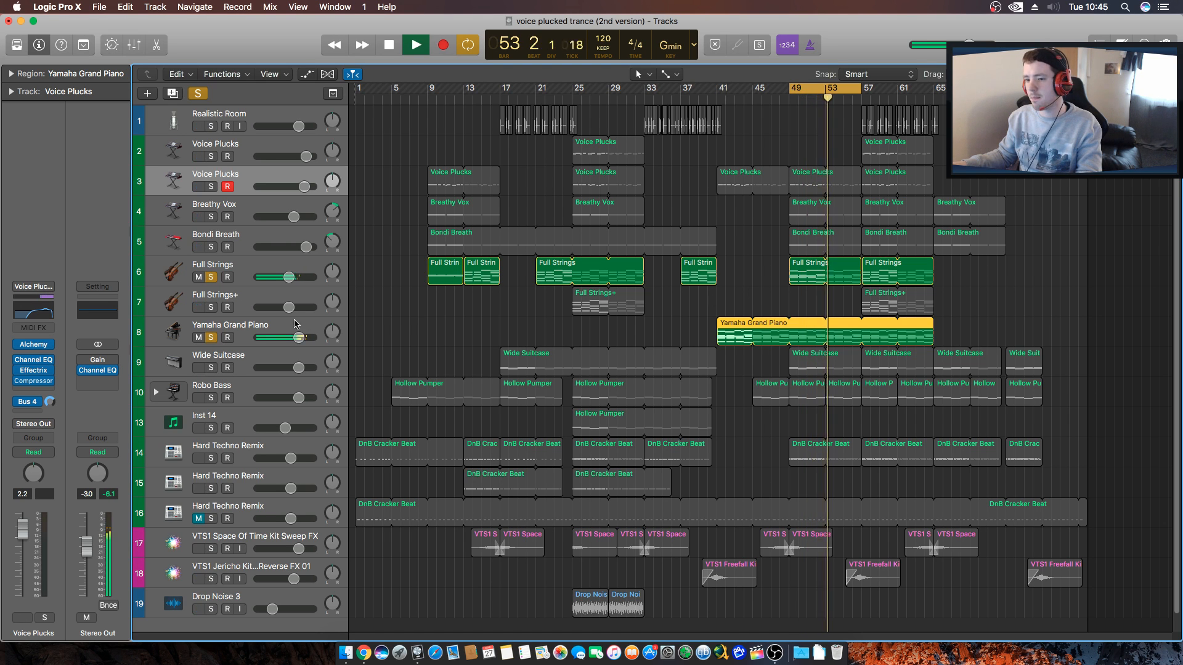
# Unsolo the Yamaha Grand Piano and Full Strings tracks and play bars 49–57 with the full mix.
pyautogui.press('space')
pyautogui.click(210, 339)
pyautogui.click(213, 279)
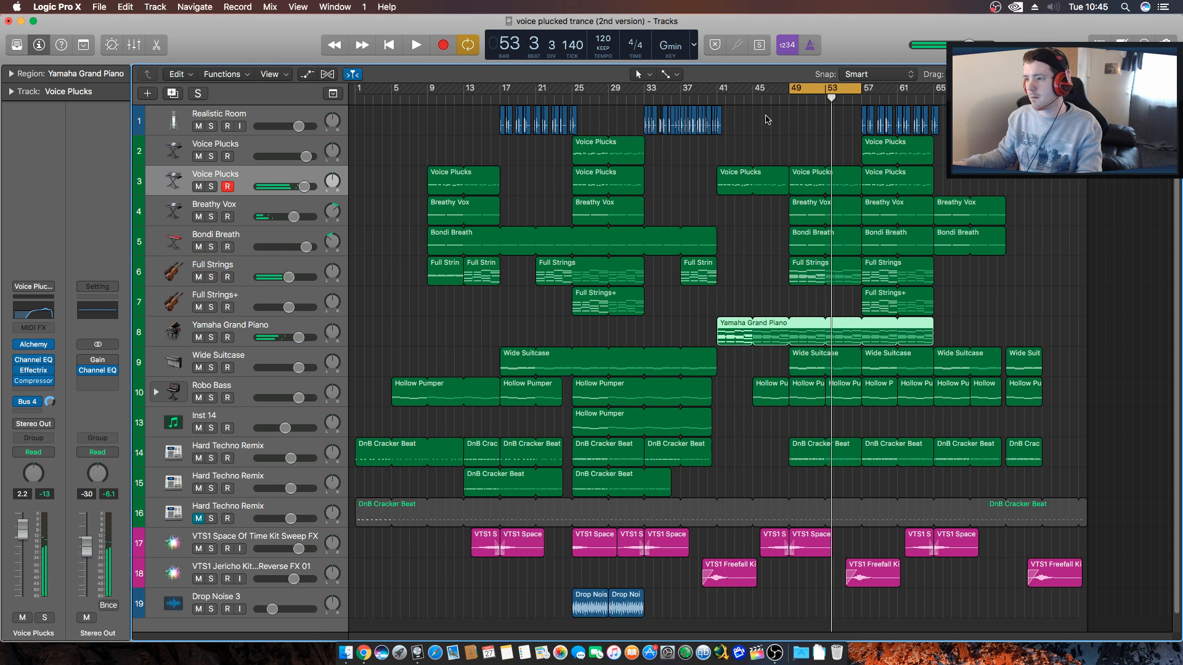
pyautogui.press('space')
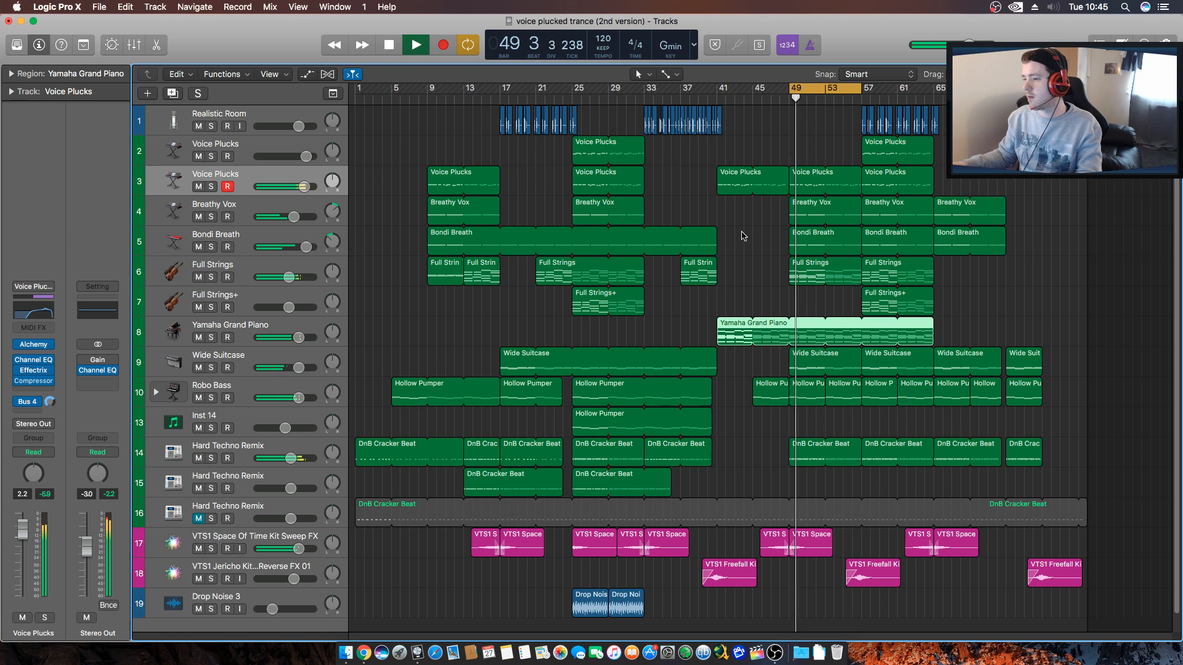
# Open the Yamaha Grand Piano's Channel EQ and boost its upper-mid peak band by 4.5 dB at 3700 Hz with Q 1.90.
pyautogui.click(251, 331)
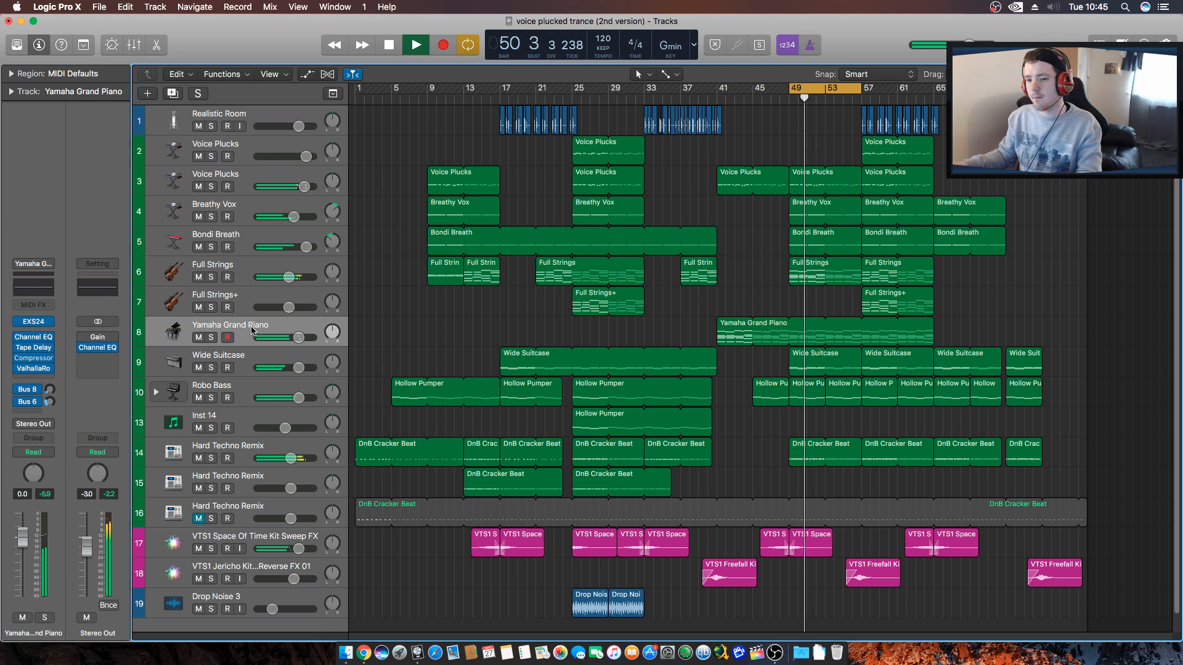
pyautogui.click(41, 290)
pyautogui.moveTo(448, 224); pyautogui.dragTo(449, 204)
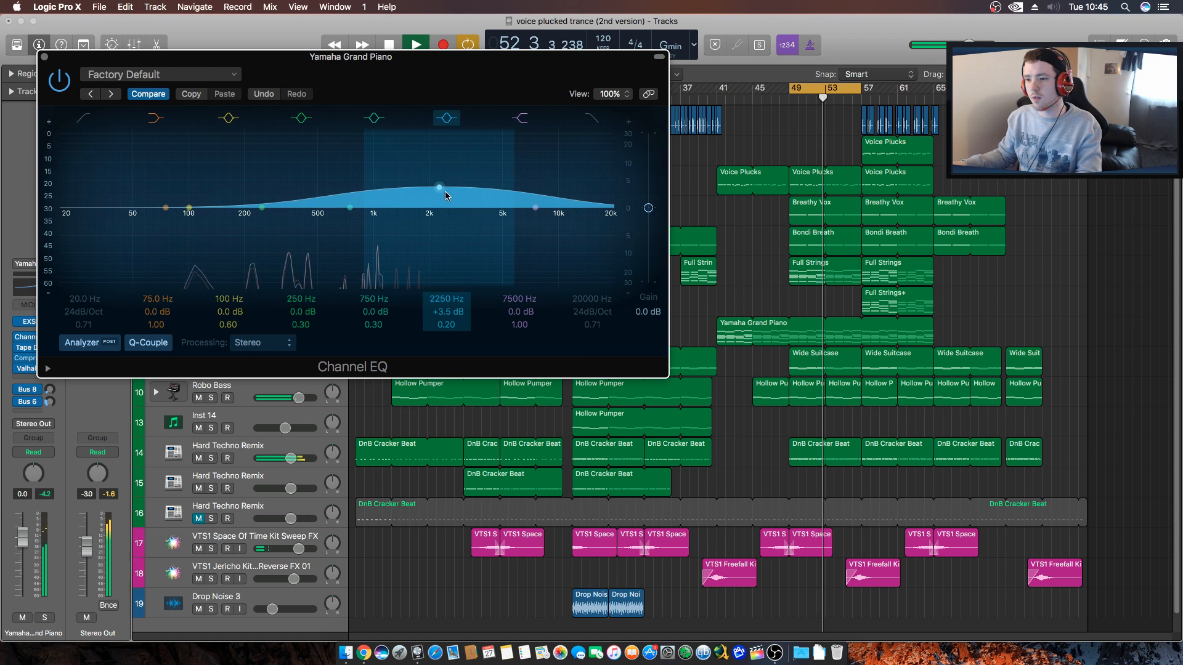
pyautogui.moveTo(365, 173); pyautogui.dragTo(479, 183)
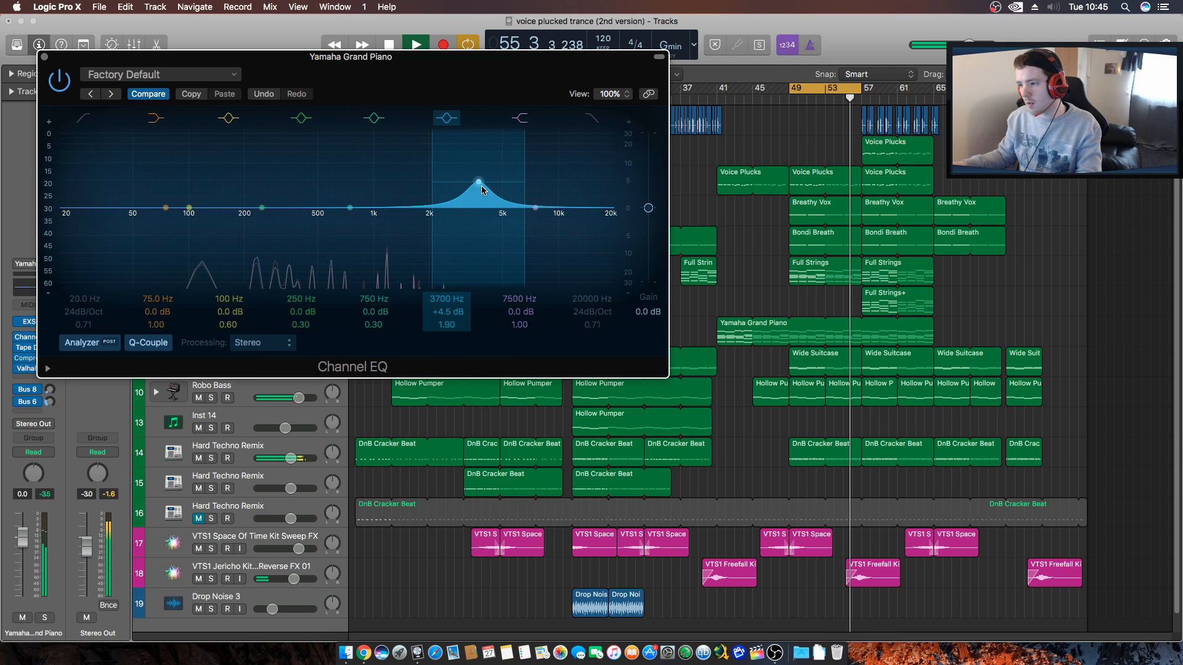
# Solo the piano and shift the boosted EQ band to 860 Hz, +7.0 dB, Q 0.93 during playback.
pyautogui.moveTo(452, 81); pyautogui.dragTo(650, 395)
pyautogui.press('space')
pyautogui.press('s')
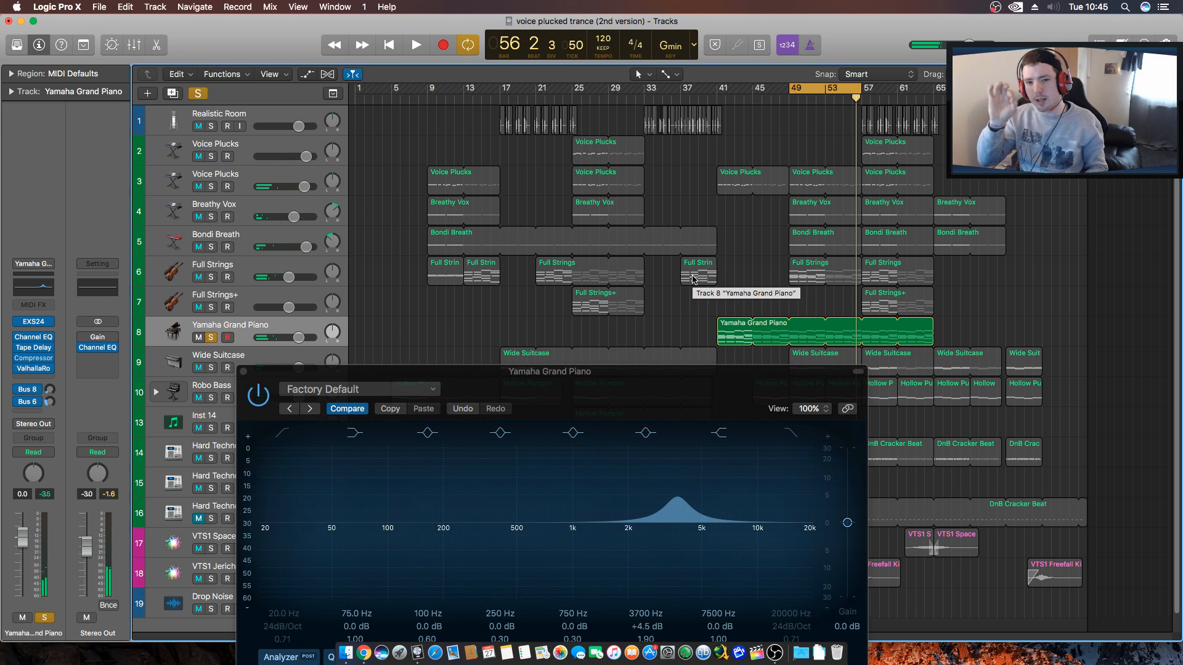
pyautogui.moveTo(652, 387); pyautogui.dragTo(639, 312)
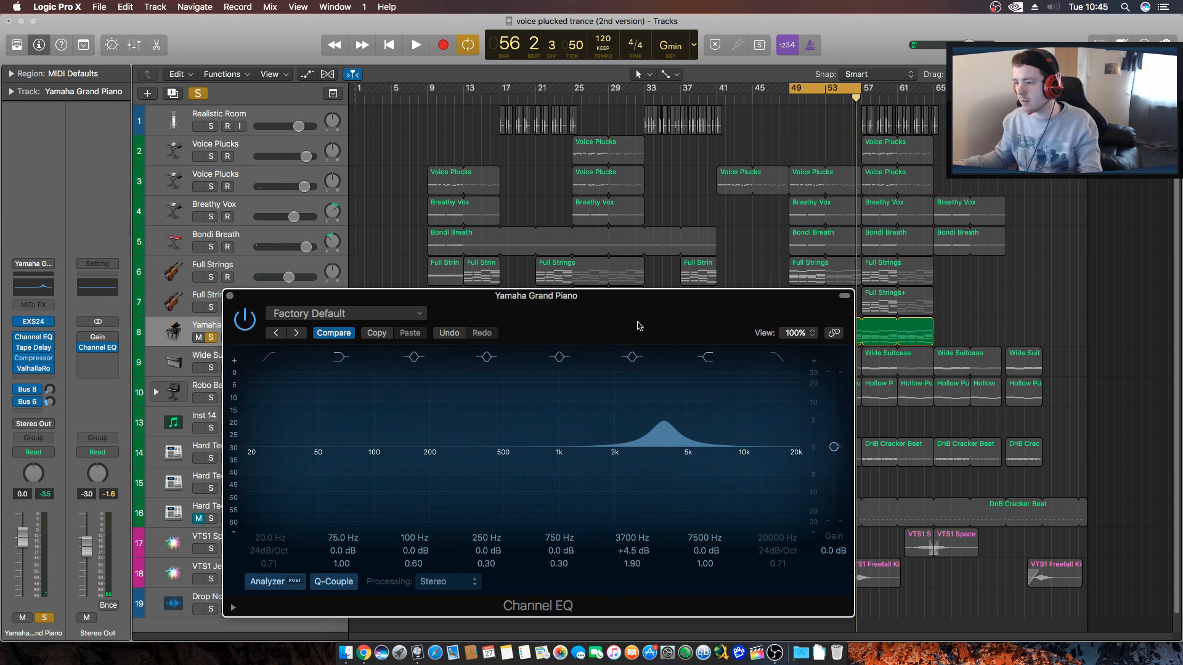
pyautogui.press('space')
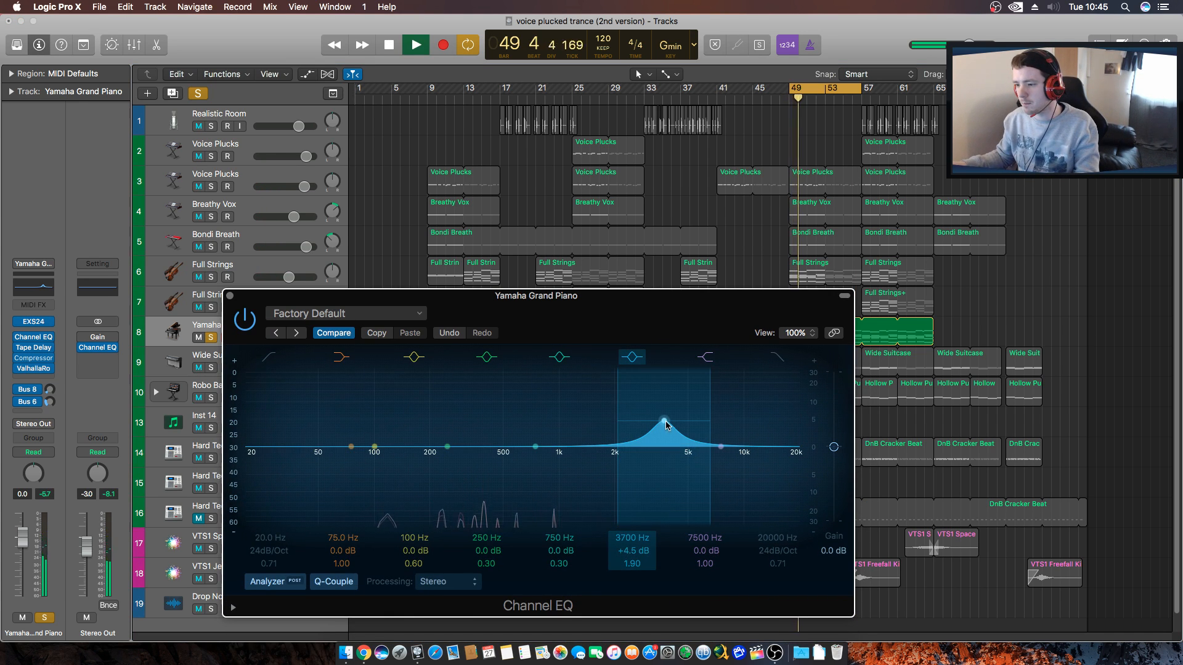
pyautogui.moveTo(665, 425); pyautogui.dragTo(546, 411)
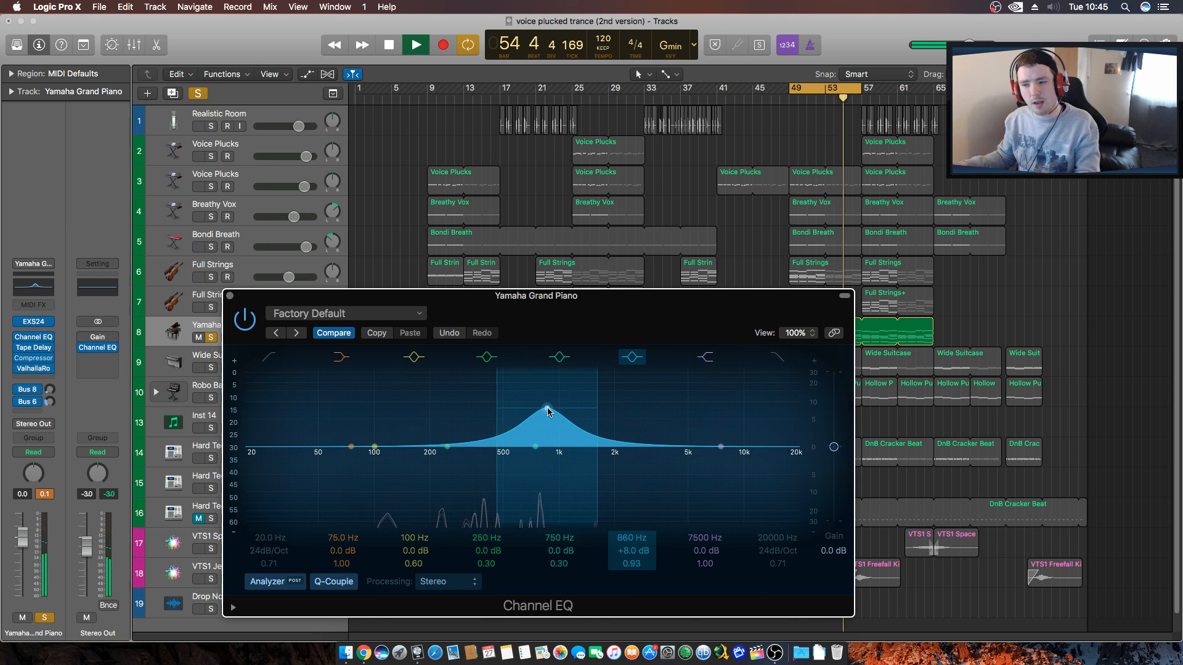
pyautogui.moveTo(549, 412); pyautogui.dragTo(551, 414)
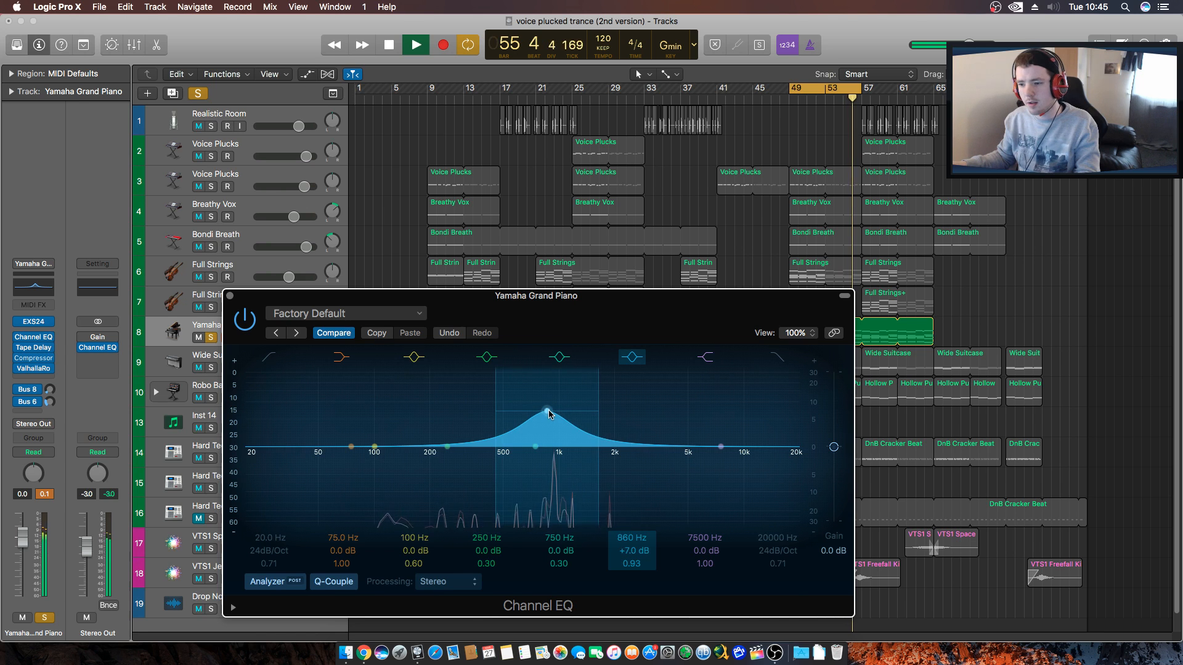
# Close the EQ, unsolo the Yamaha Grand Piano, and set its volume to 0.7 dB against the full mix.
pyautogui.press('space')
pyautogui.click(230, 296)
pyautogui.click(212, 338)
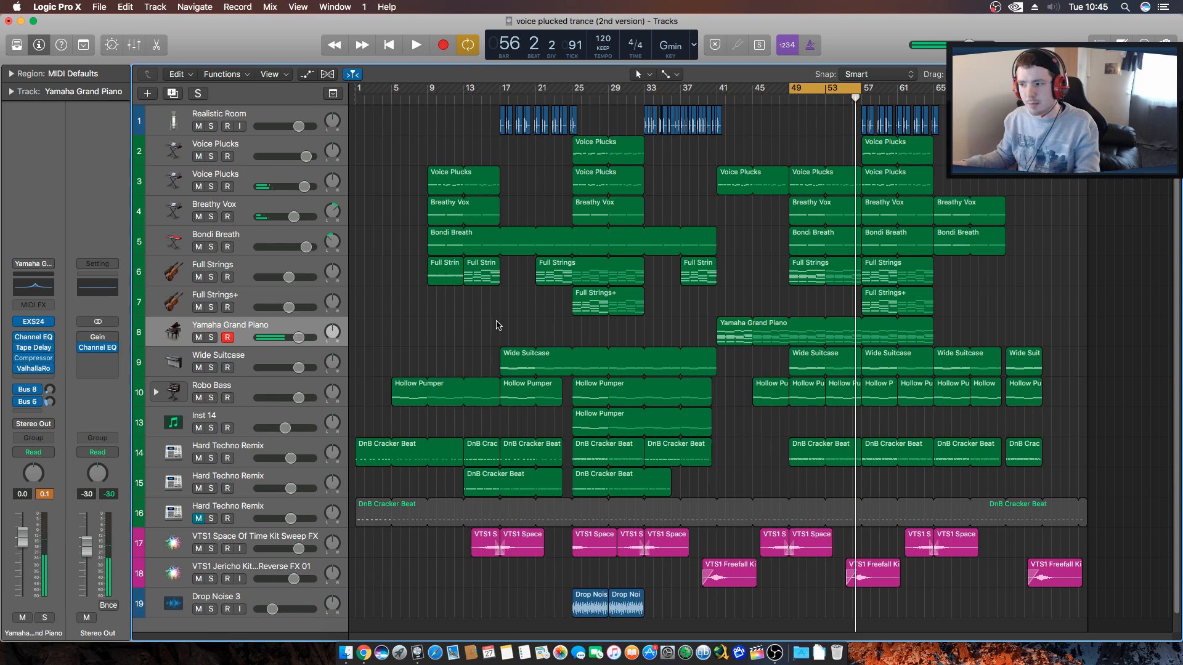
pyautogui.press('space')
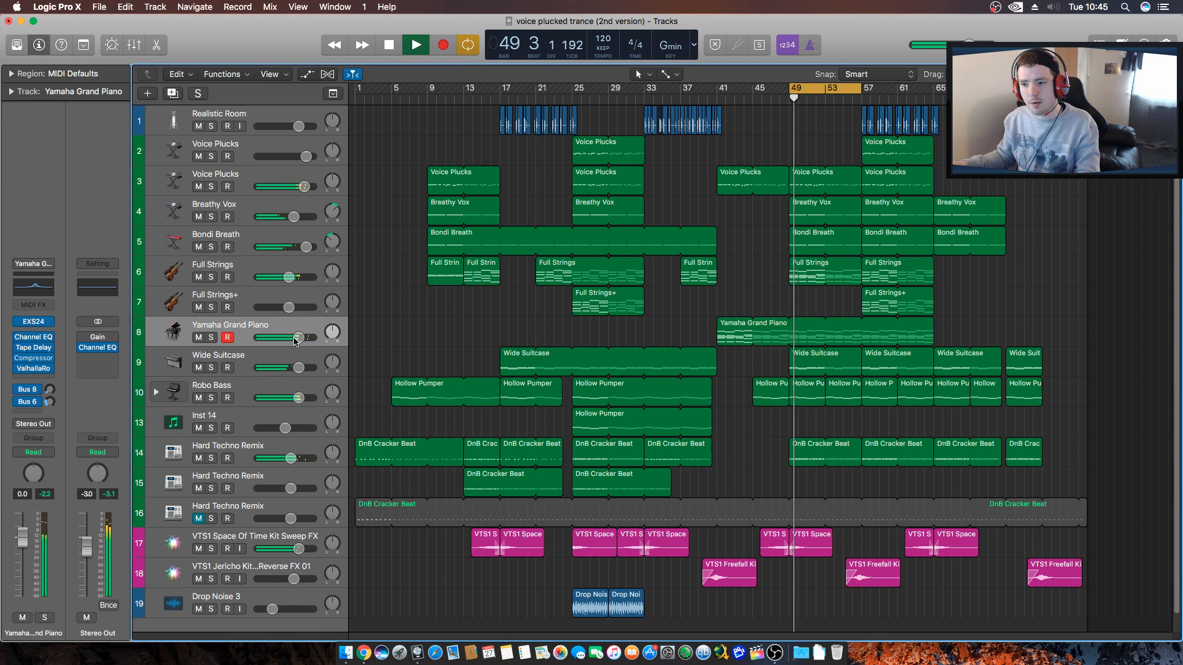
pyautogui.moveTo(298, 338); pyautogui.dragTo(301, 337)
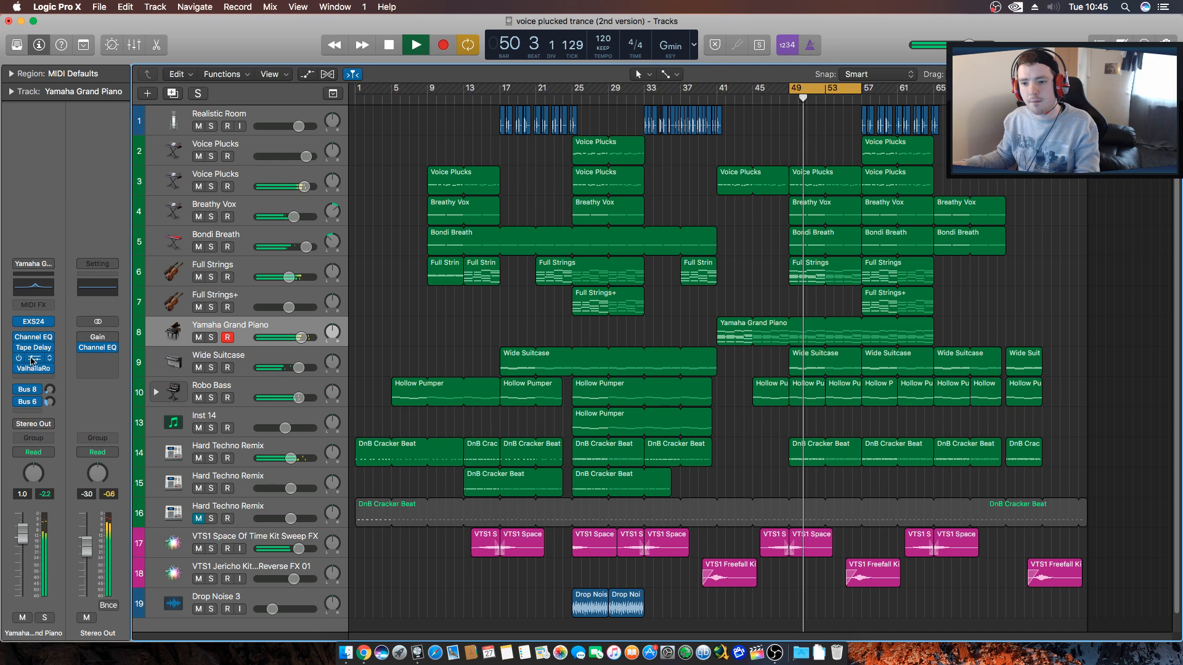
pyautogui.moveTo(25, 535); pyautogui.dragTo(29, 537)
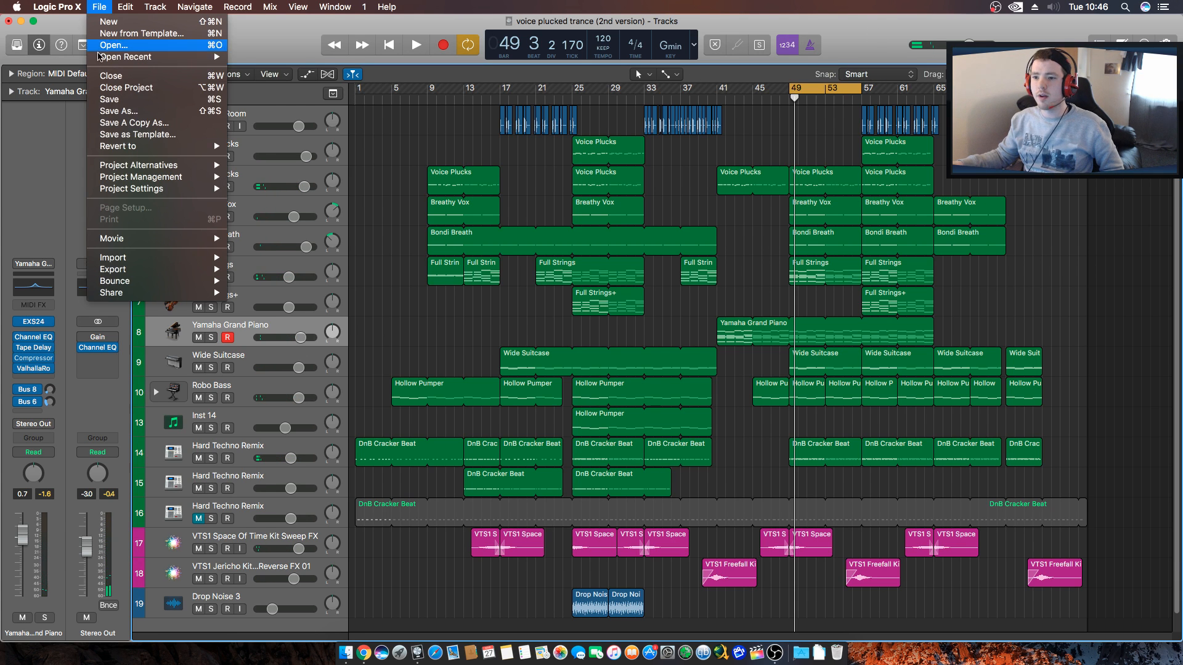
# Save the project under a new name, appending the person's name to "voice plucked trance (2nd version)".
pyautogui.click(149, 114)
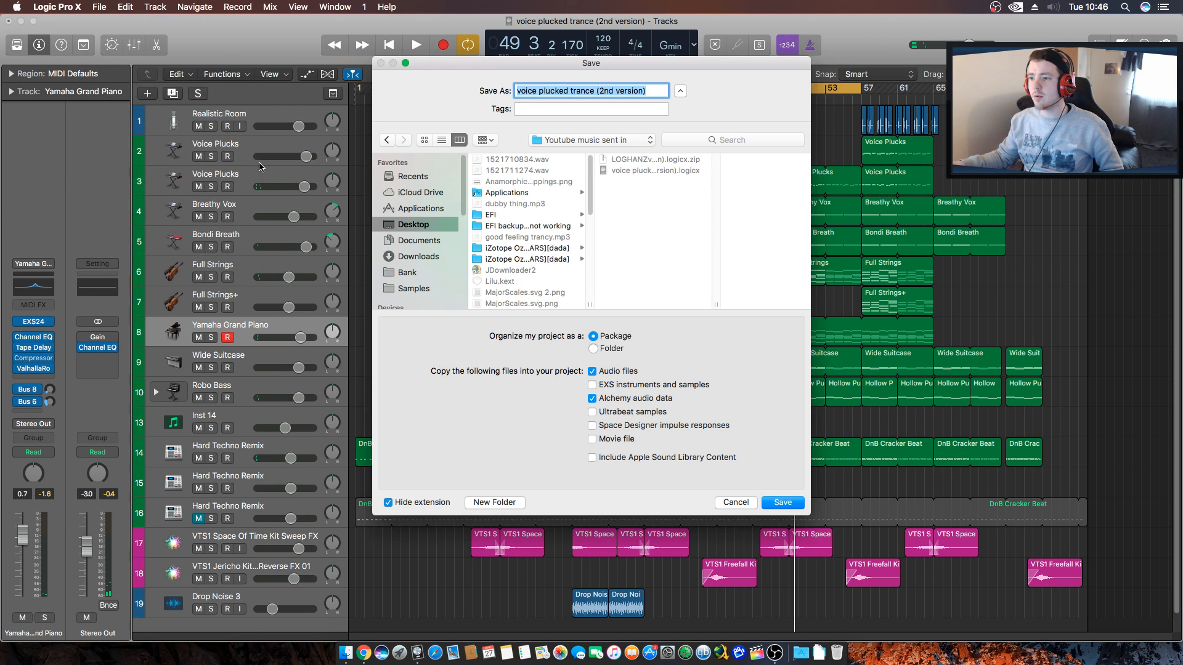
pyautogui.press('Escape')
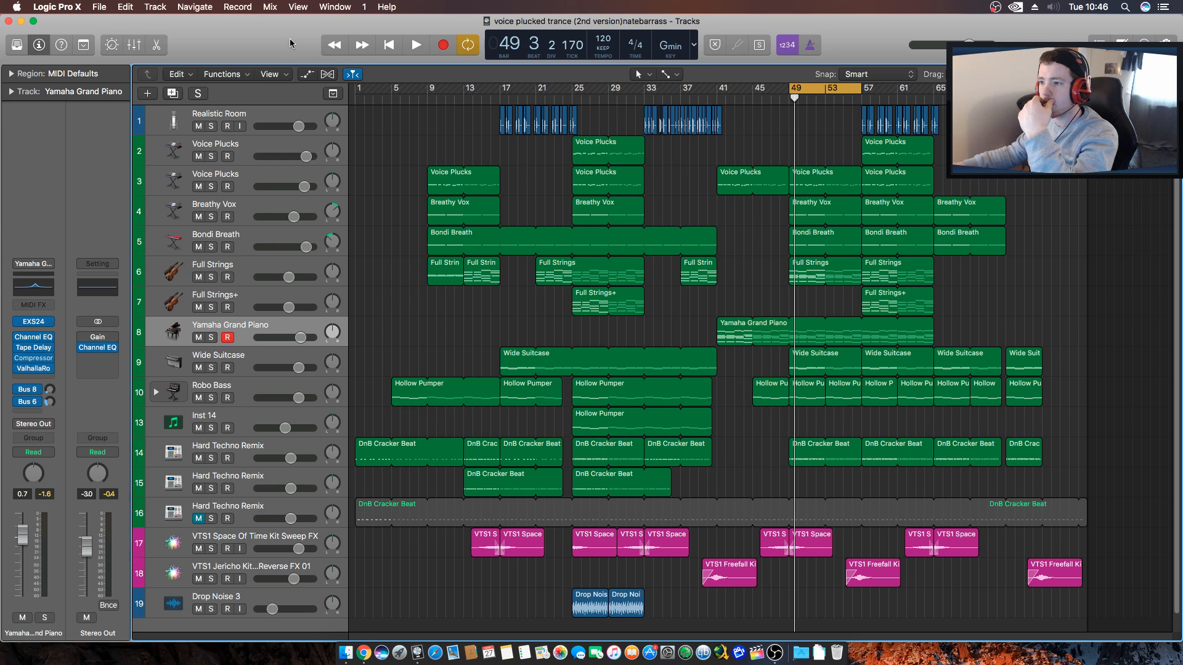
pyautogui.click(79, 3)
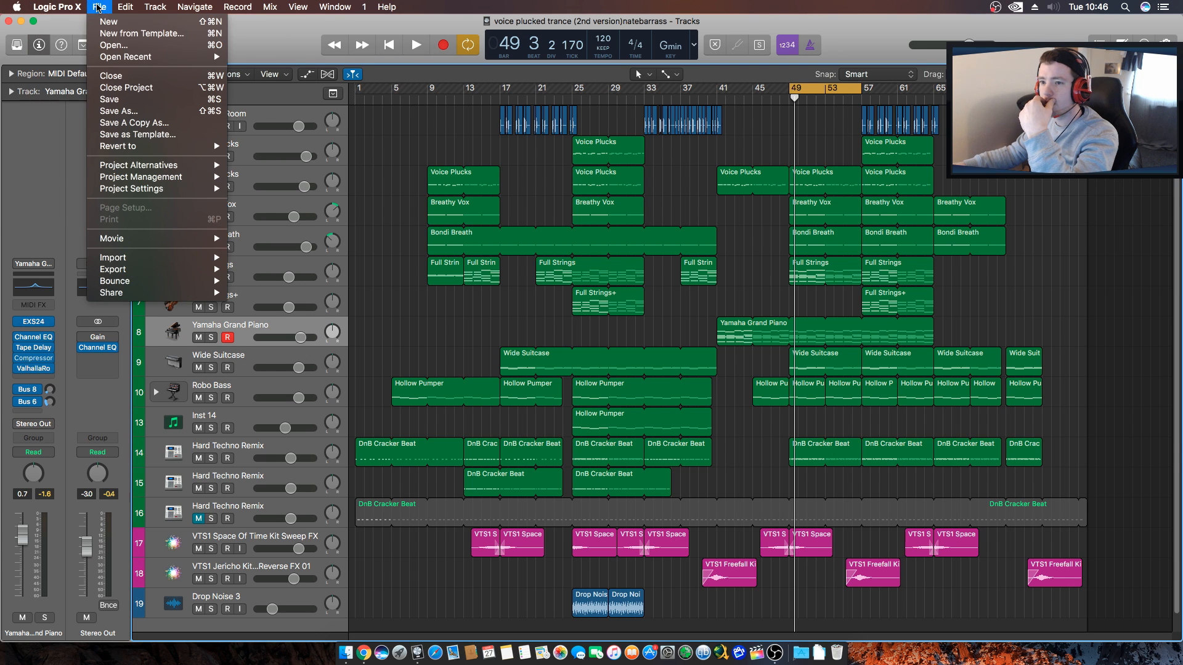
# Open the recent project "new tune v2" in place of the current one.
pyautogui.moveTo(129, 58)
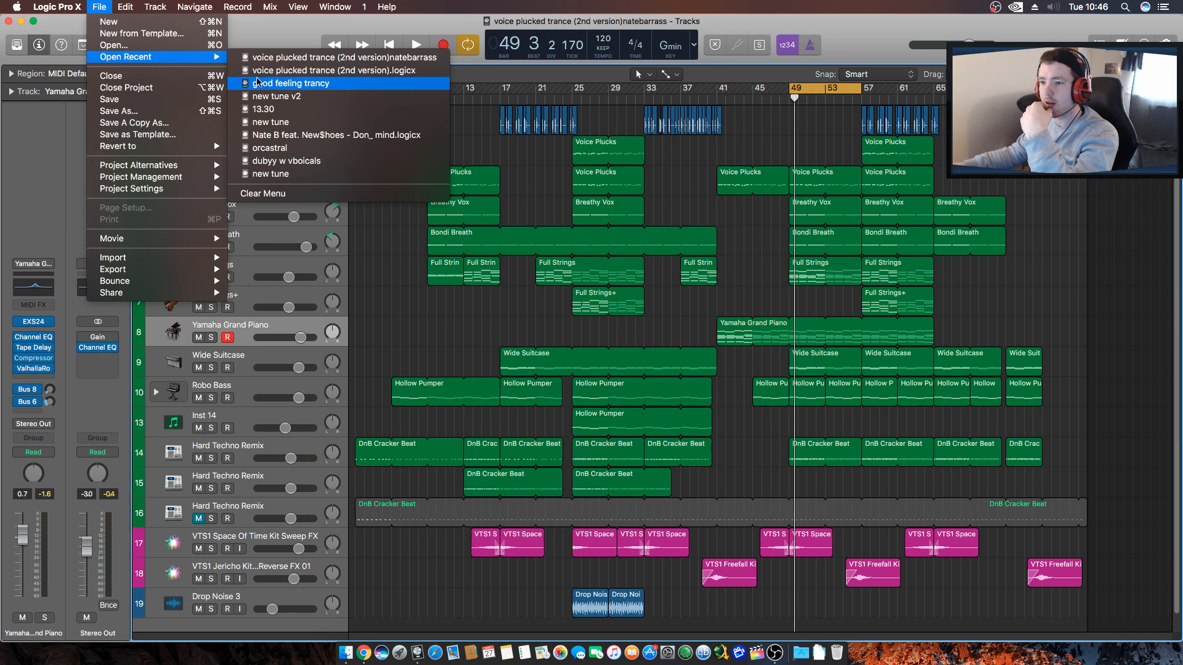
pyautogui.click(276, 96)
pyautogui.click(692, 226)
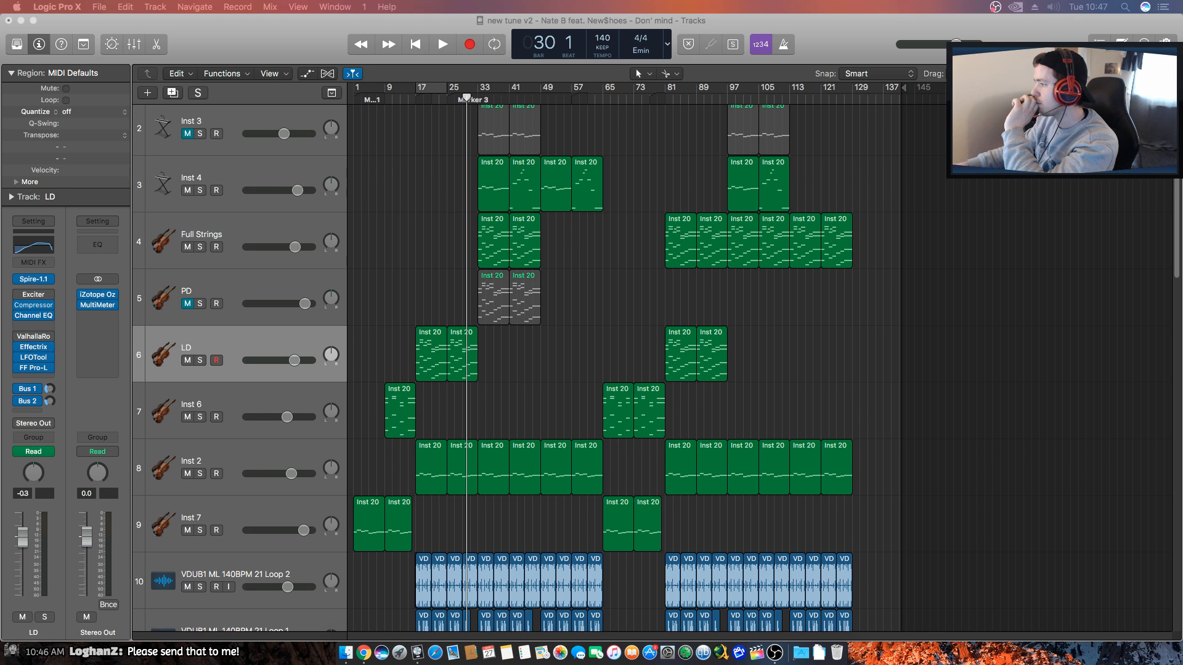
pyautogui.click(835, 320)
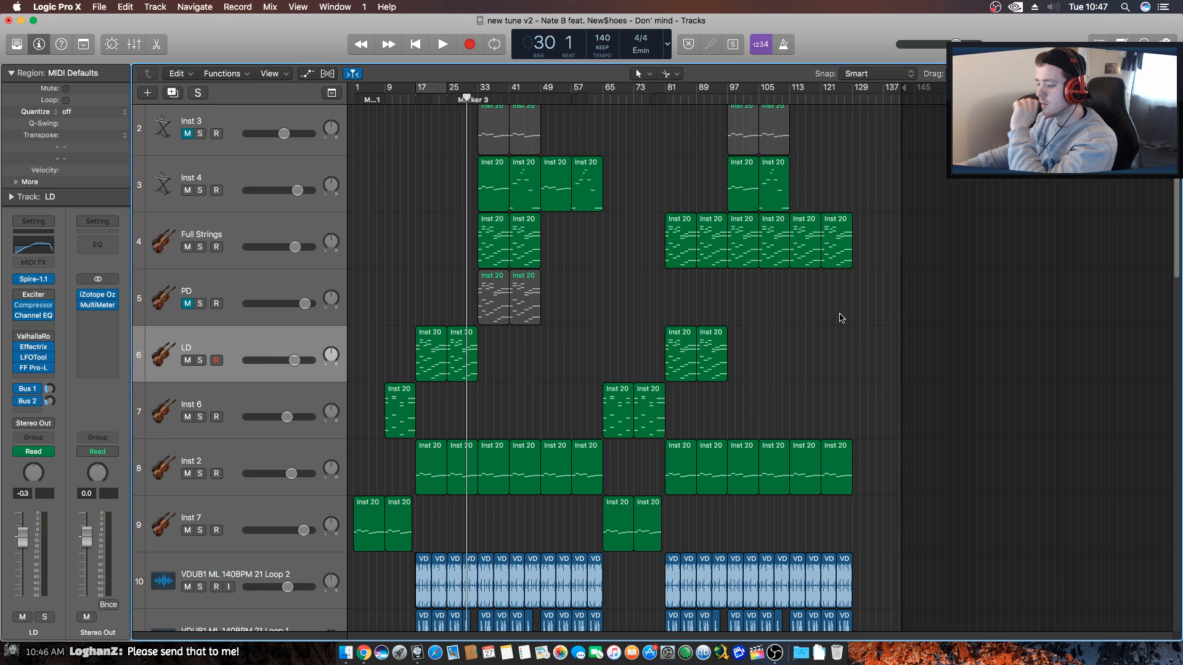
# Play the project from the beginning and lower the volume of the VDUB1 Impact 32 track.
pyautogui.press('Return')
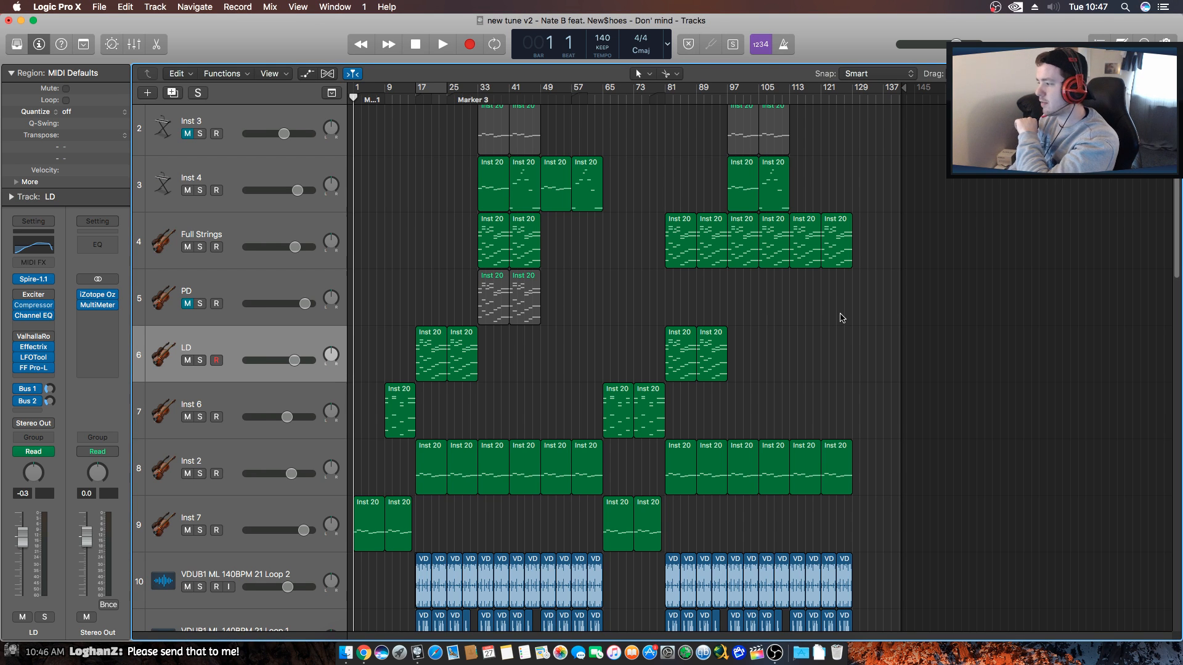
pyautogui.press('space')
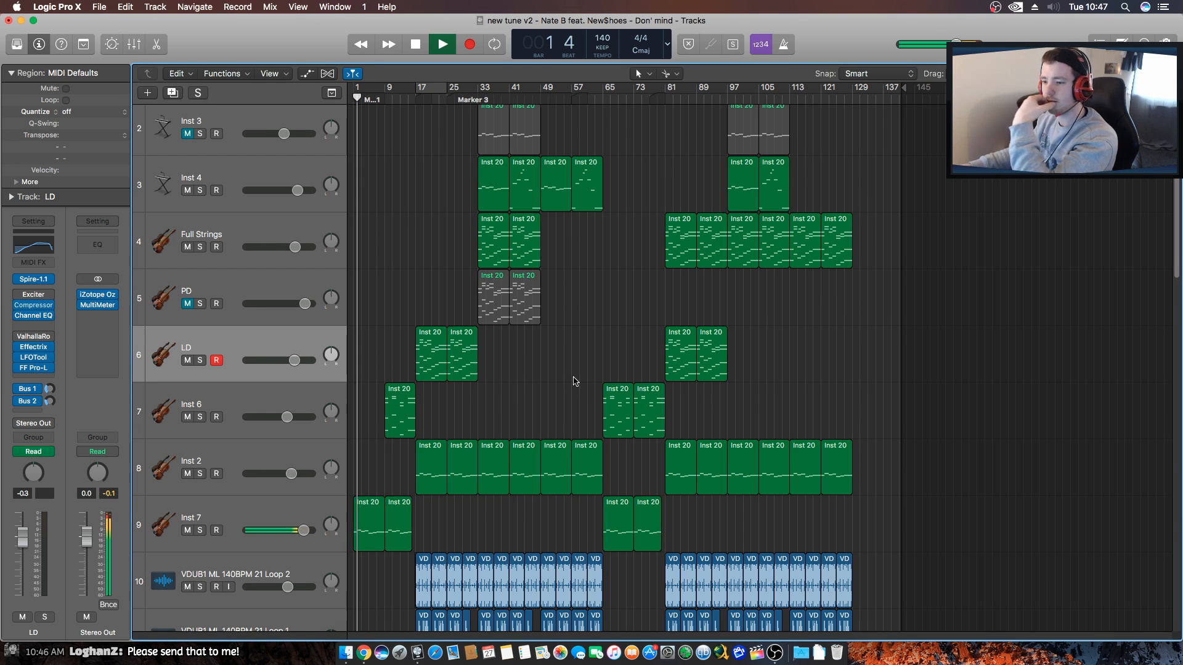
pyautogui.scroll(2, 505, 425)
pyautogui.scroll(-10, 429, 332)
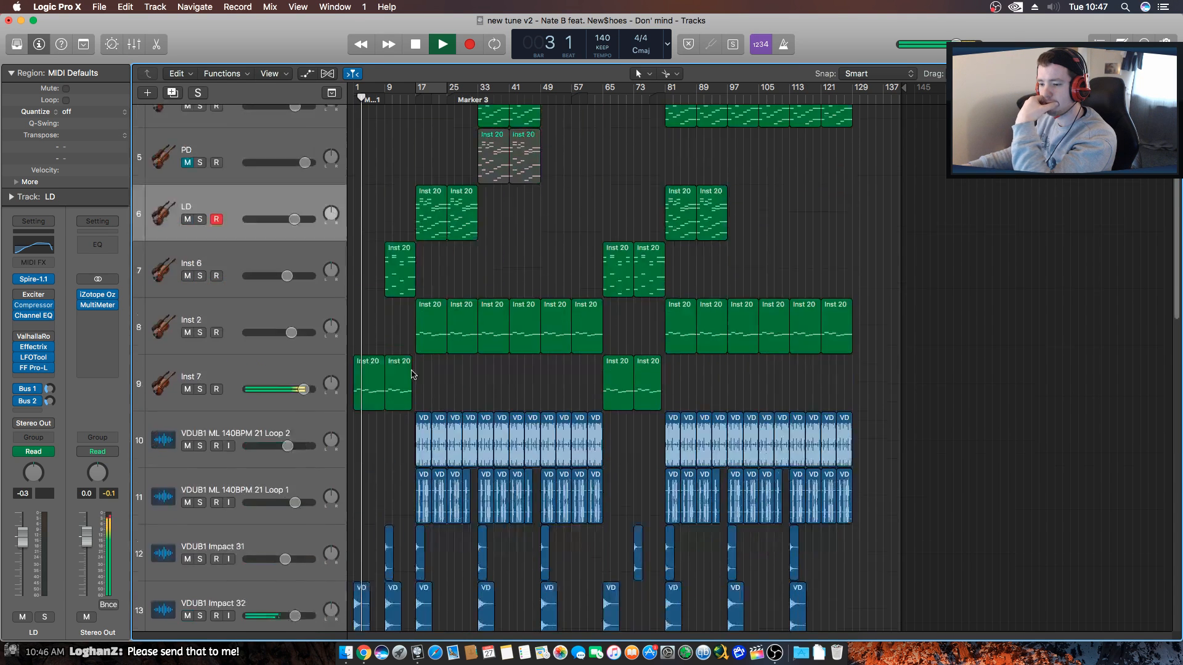
pyautogui.moveTo(290, 237); pyautogui.dragTo(278, 239)
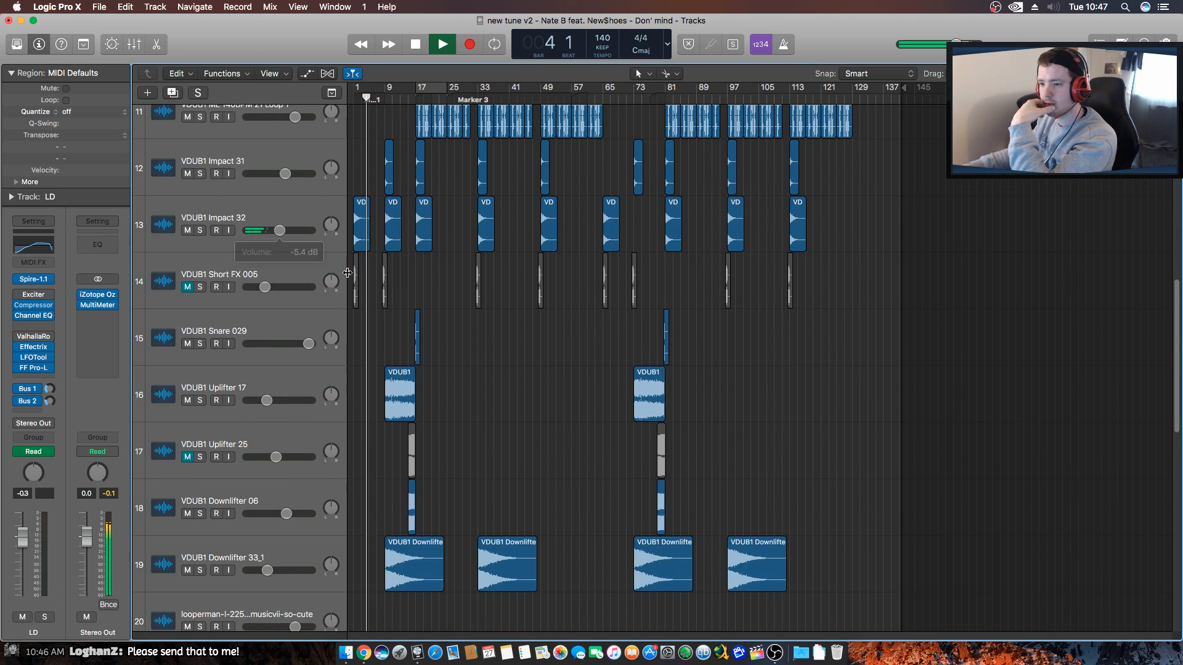
# Review the tracks as the intro plays and set the VDUB1 Downlifter 06 volume to about -5.3 dB.
pyautogui.scroll(2, 443, 352)
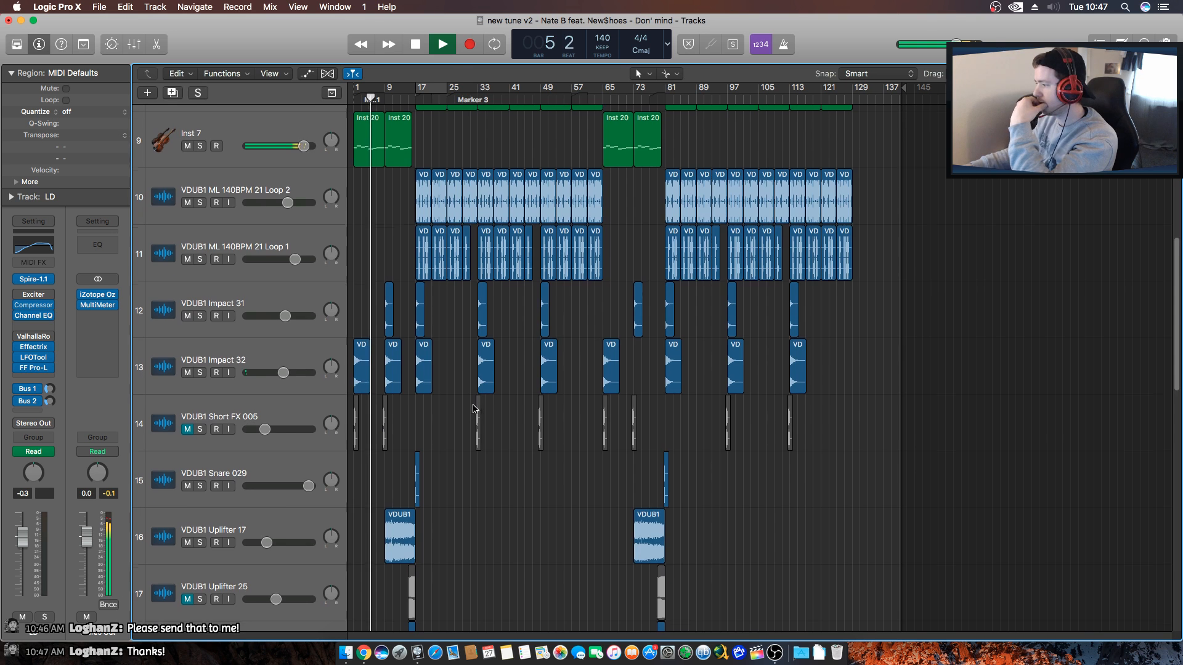
pyautogui.scroll(5, 431, 382)
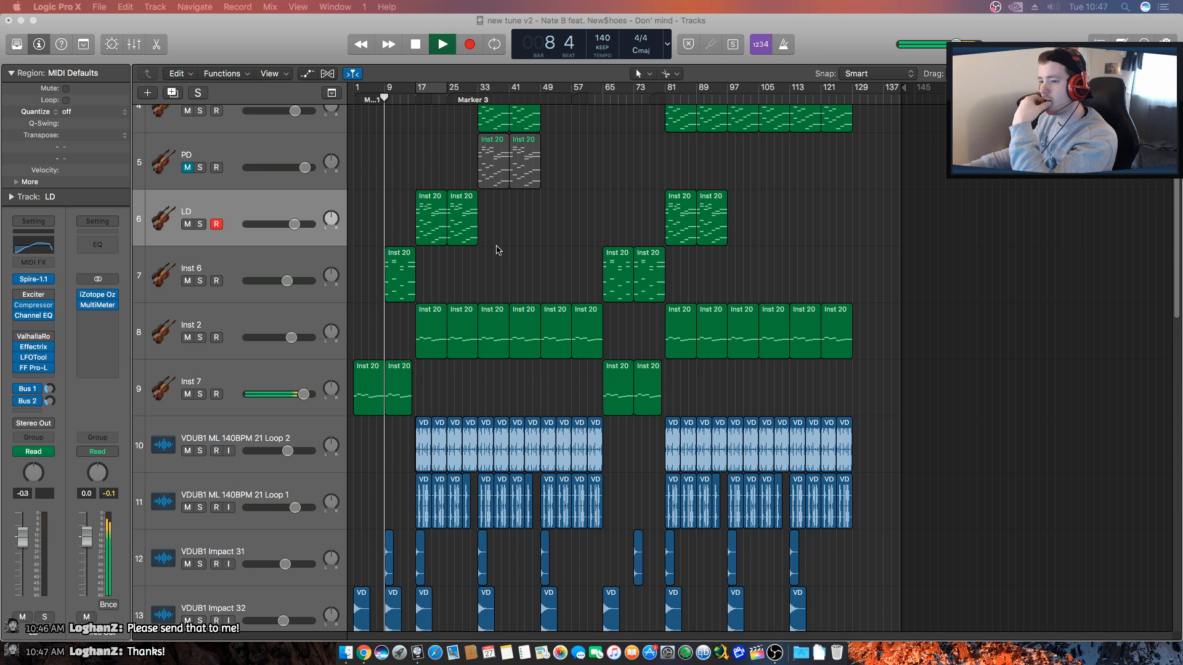
pyautogui.scroll(5, 500, 254)
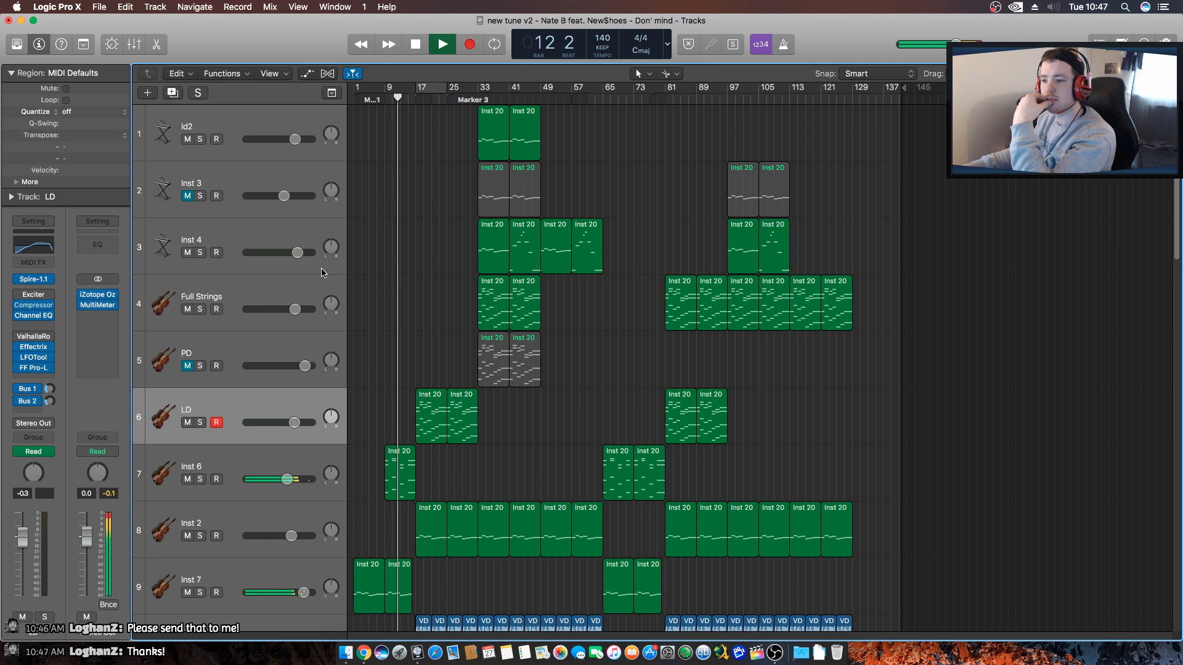
pyautogui.scroll(-6, 398, 309)
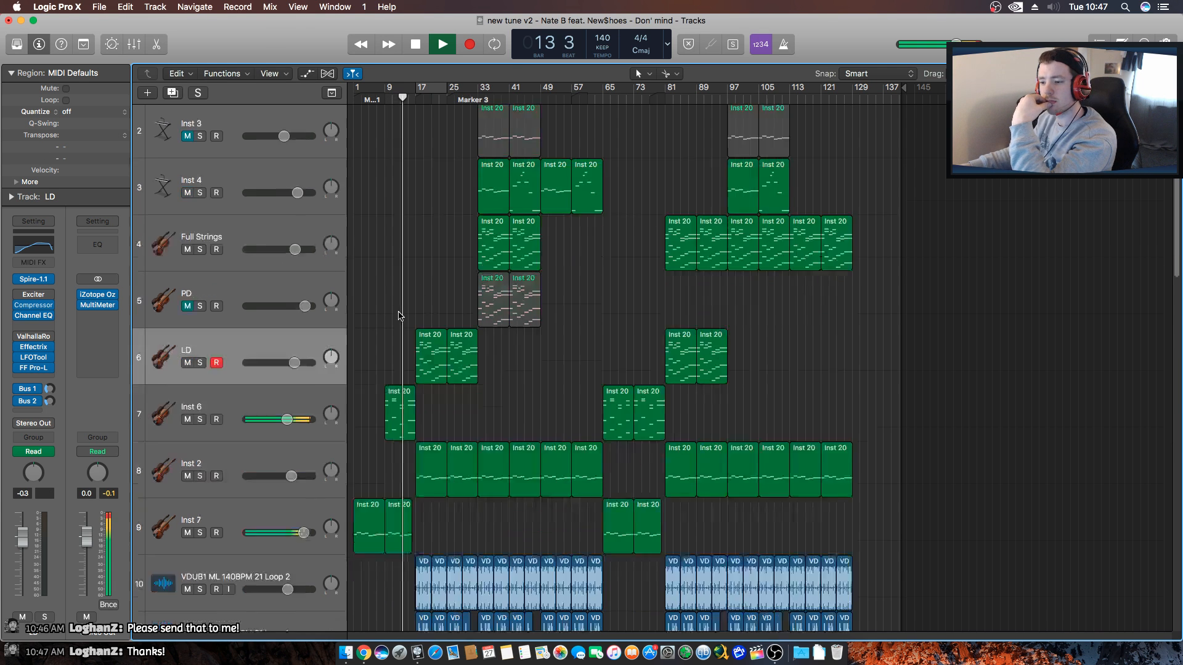
pyautogui.scroll(-6, 397, 299)
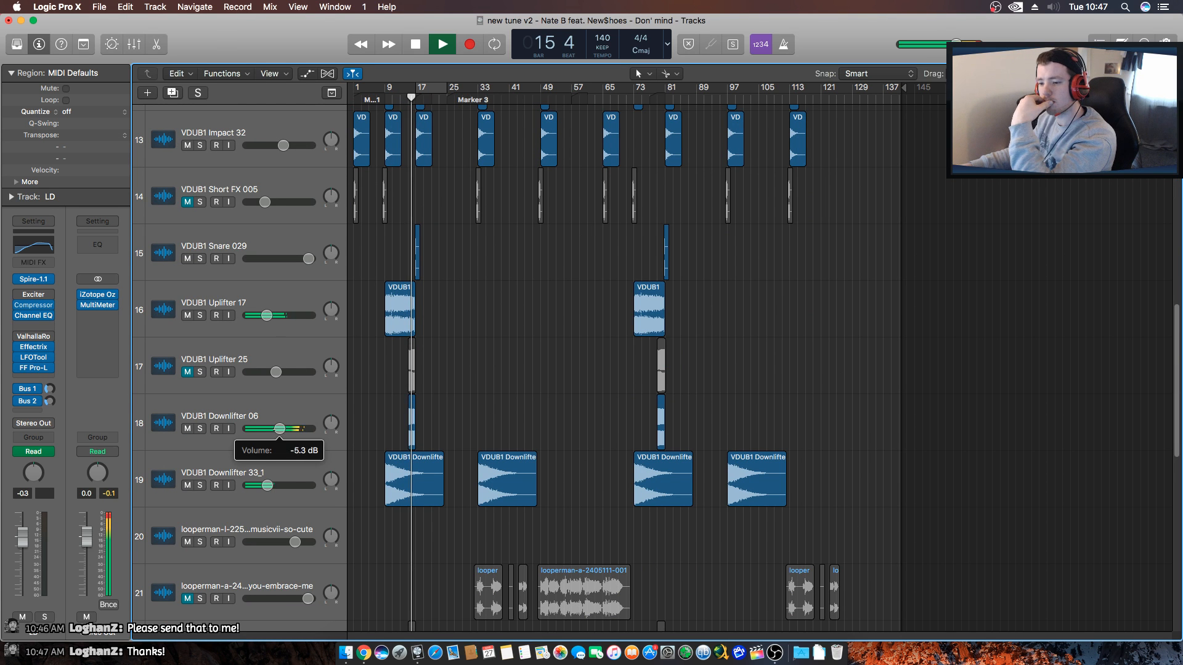
pyautogui.scroll(-6, 485, 400)
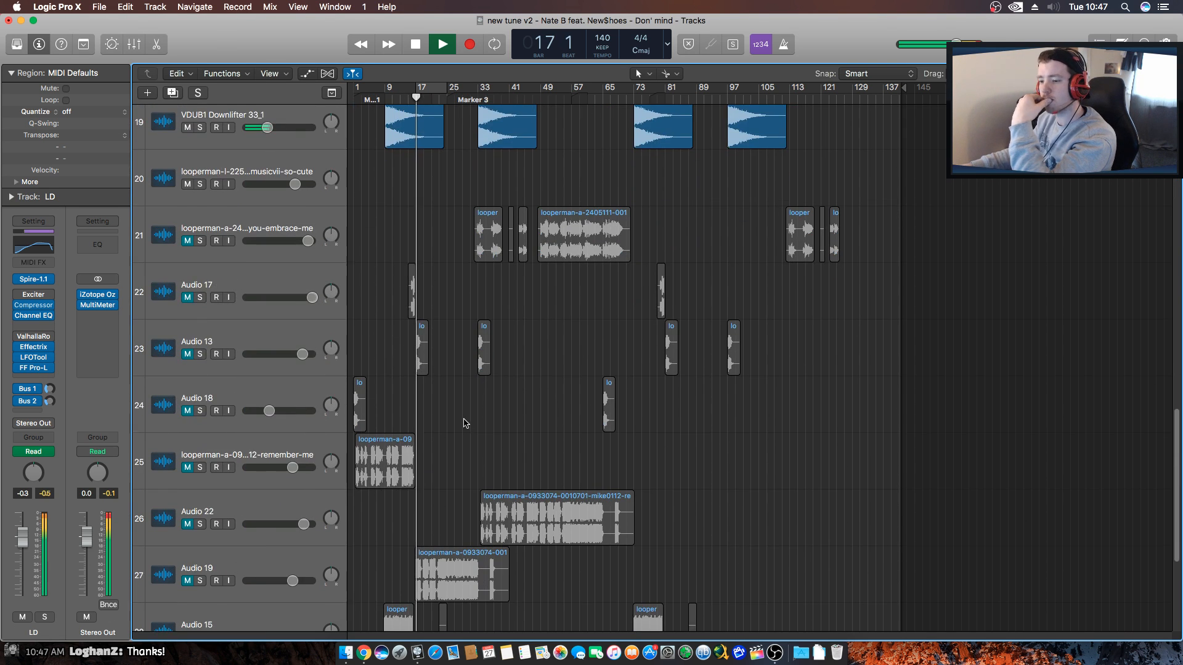
# Enlarge the timeline around Marker 3 and briefly audition the LD track in solo.
pyautogui.scroll(1, 464, 415)
pyautogui.scroll(15, 465, 415)
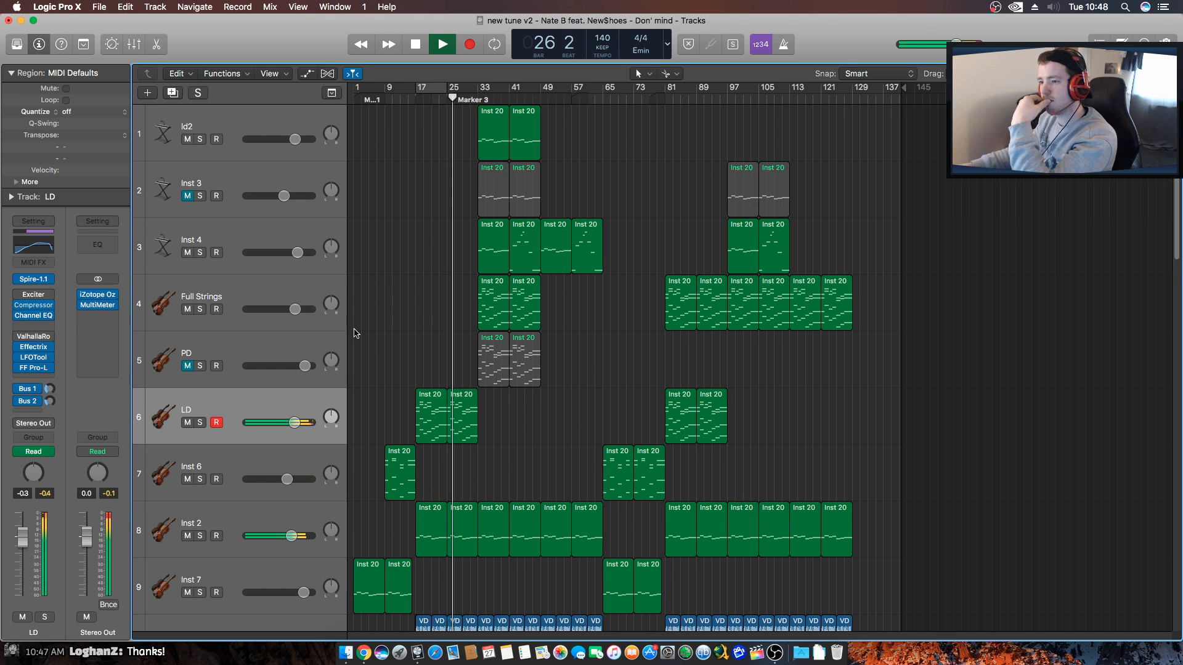
pyautogui.moveTo(1138, 73); pyautogui.dragTo(1144, 73)
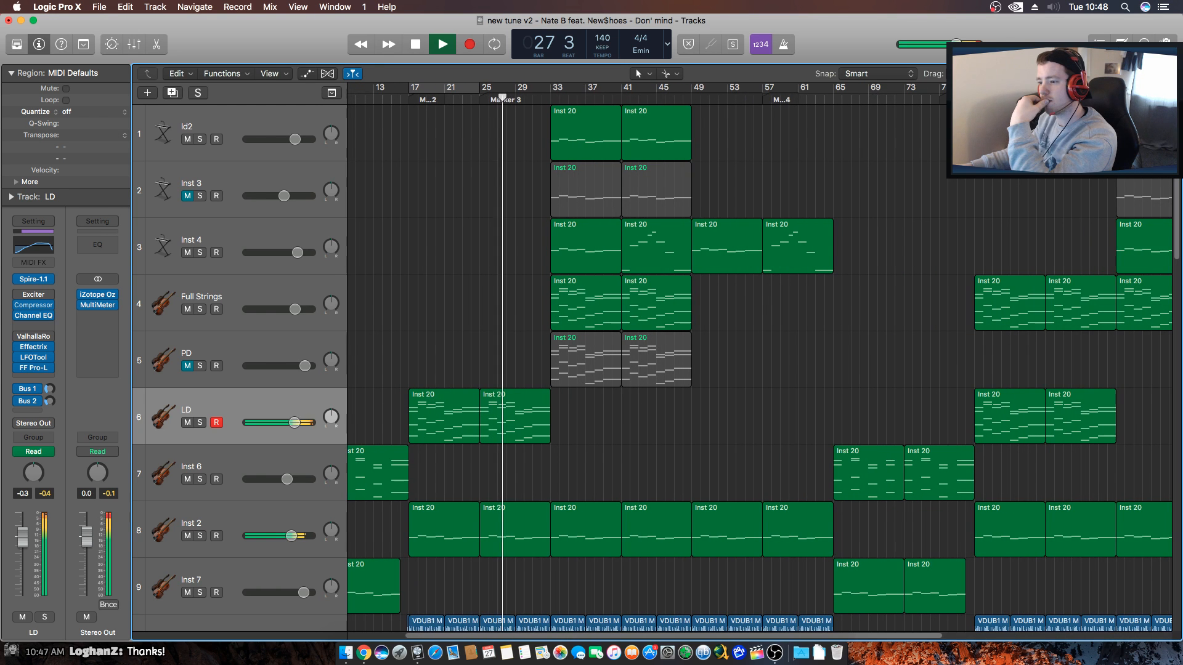
pyautogui.click(201, 424)
pyautogui.click(200, 424)
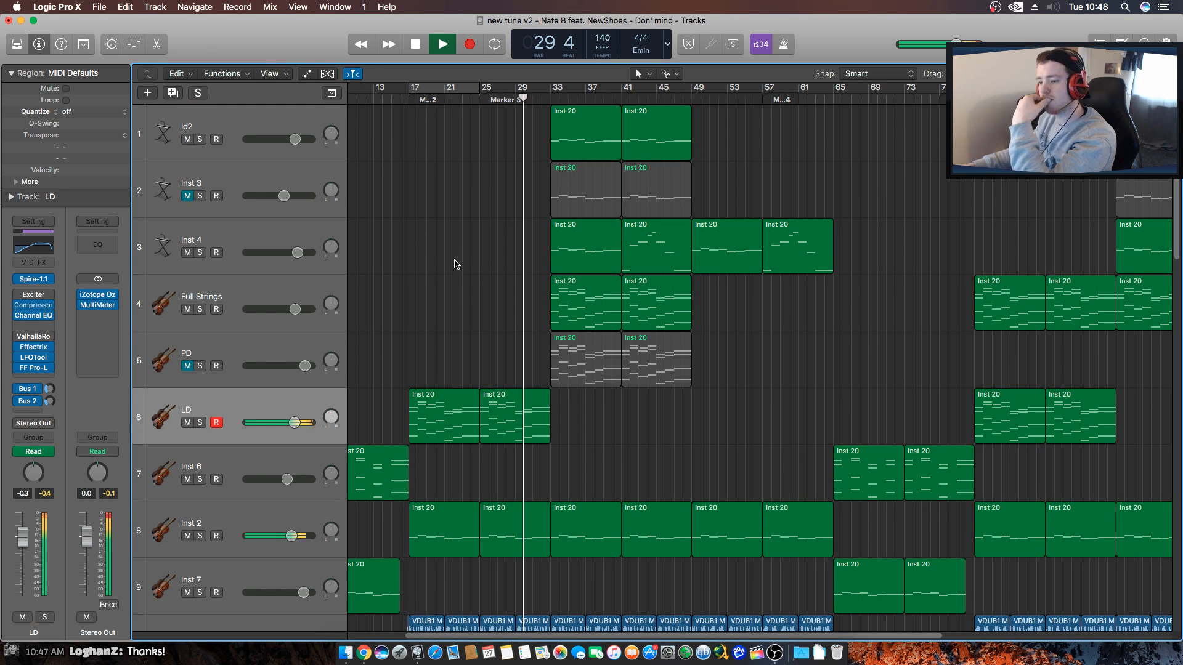
# In the LD track's Channel EQ, set the green peak band to 186 Hz, +3.5 dB and the high cut to 15400 Hz.
pyautogui.click(34, 247)
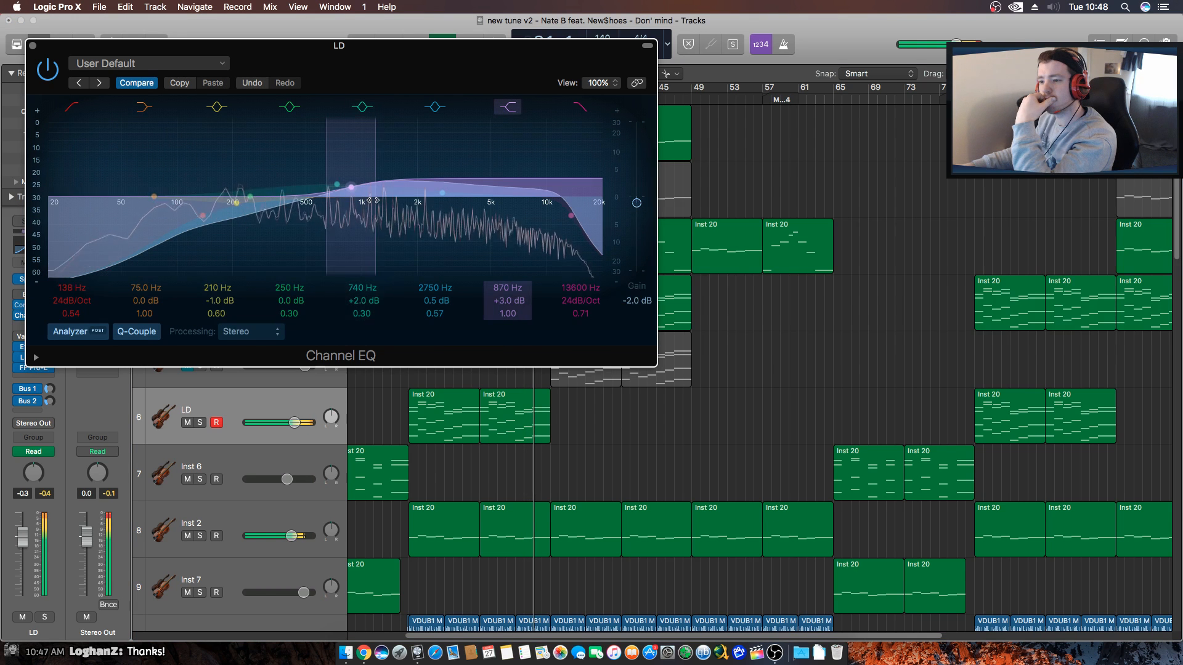
pyautogui.moveTo(282, 218); pyautogui.dragTo(259, 210)
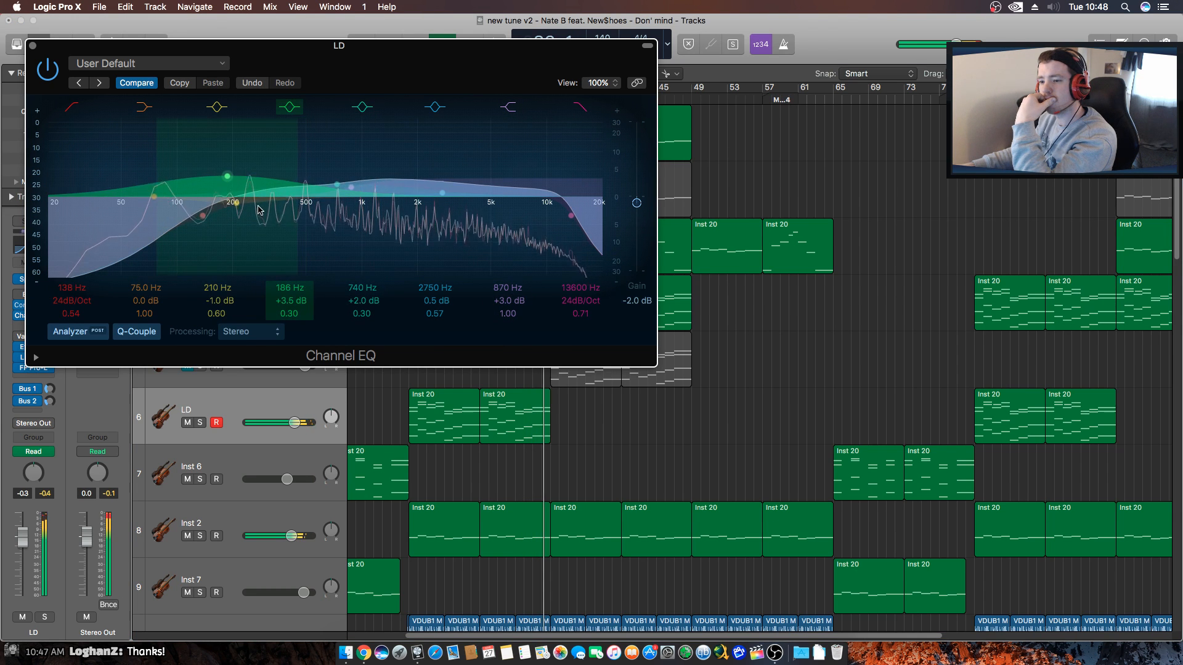
pyautogui.click(32, 45)
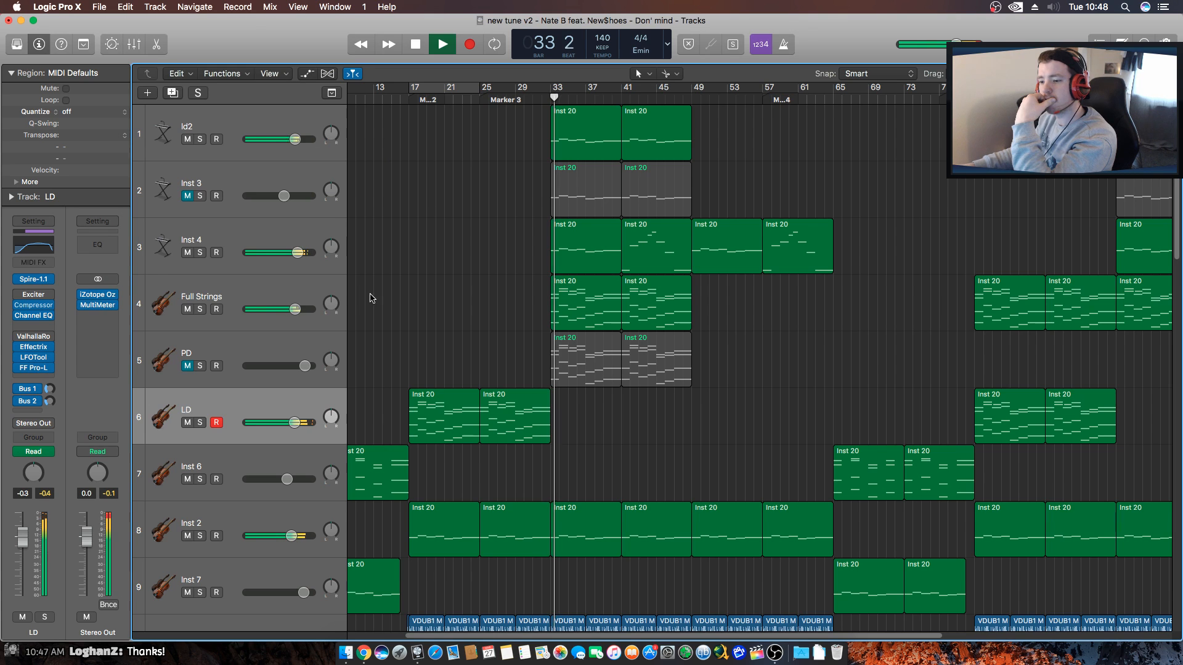
pyautogui.click(34, 246)
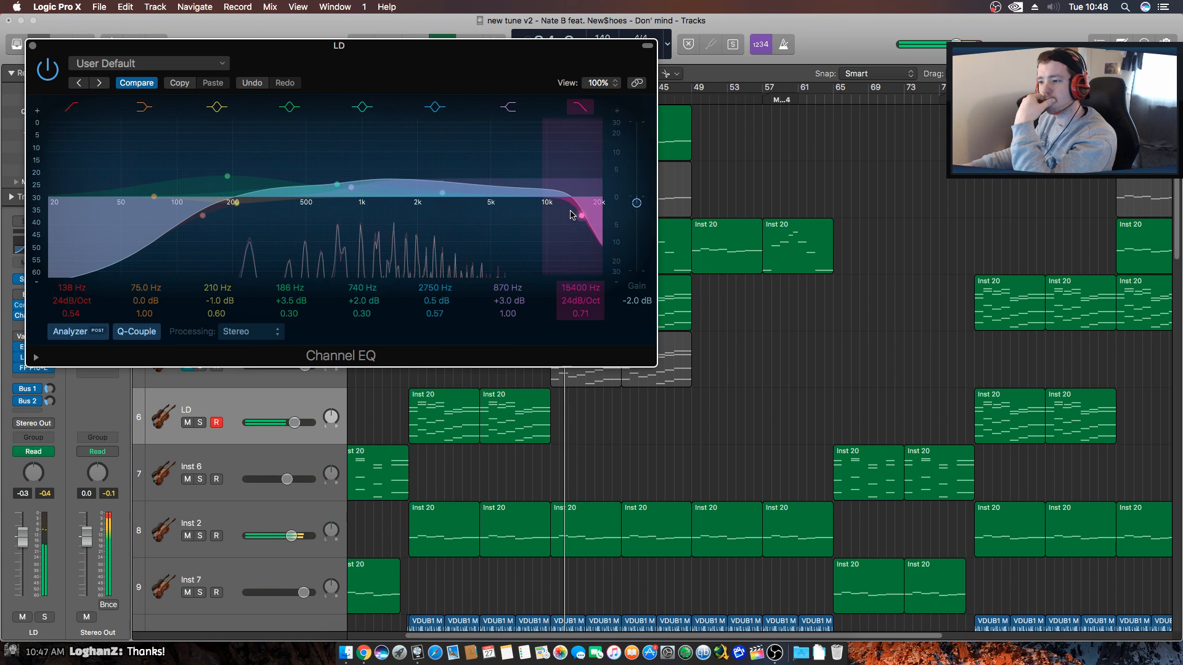
pyautogui.click(33, 46)
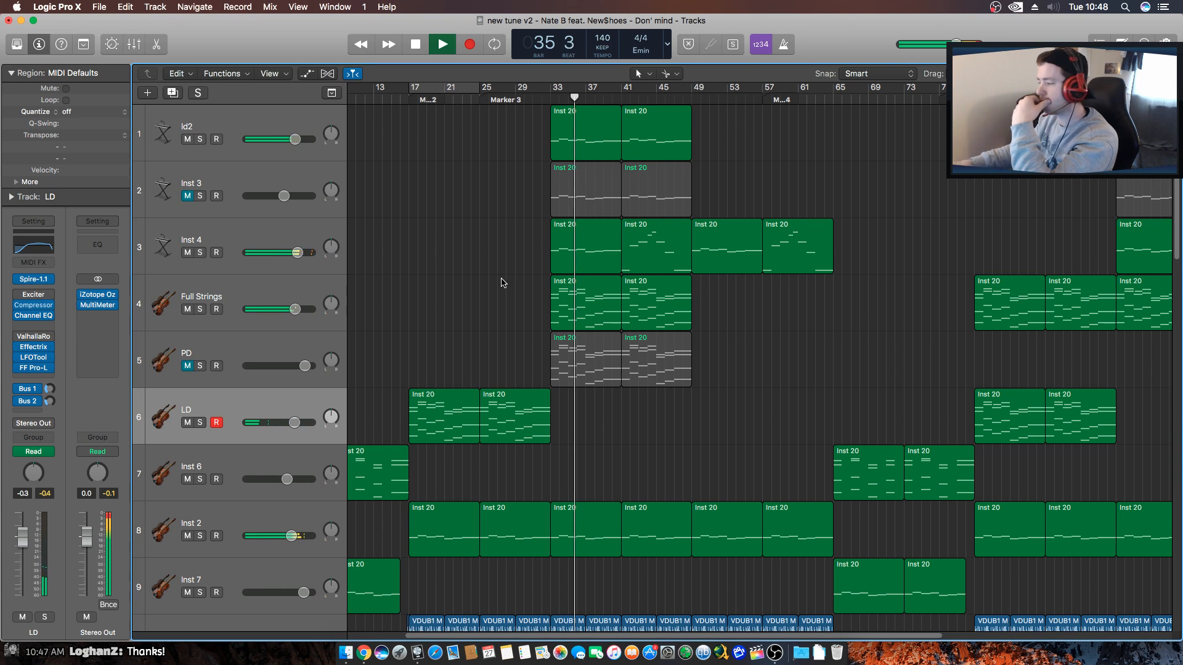
# Review the arrangement during playback, briefly solo and select the ld2 track to audition it, and stop playback.
pyautogui.scroll(-10, 487, 302)
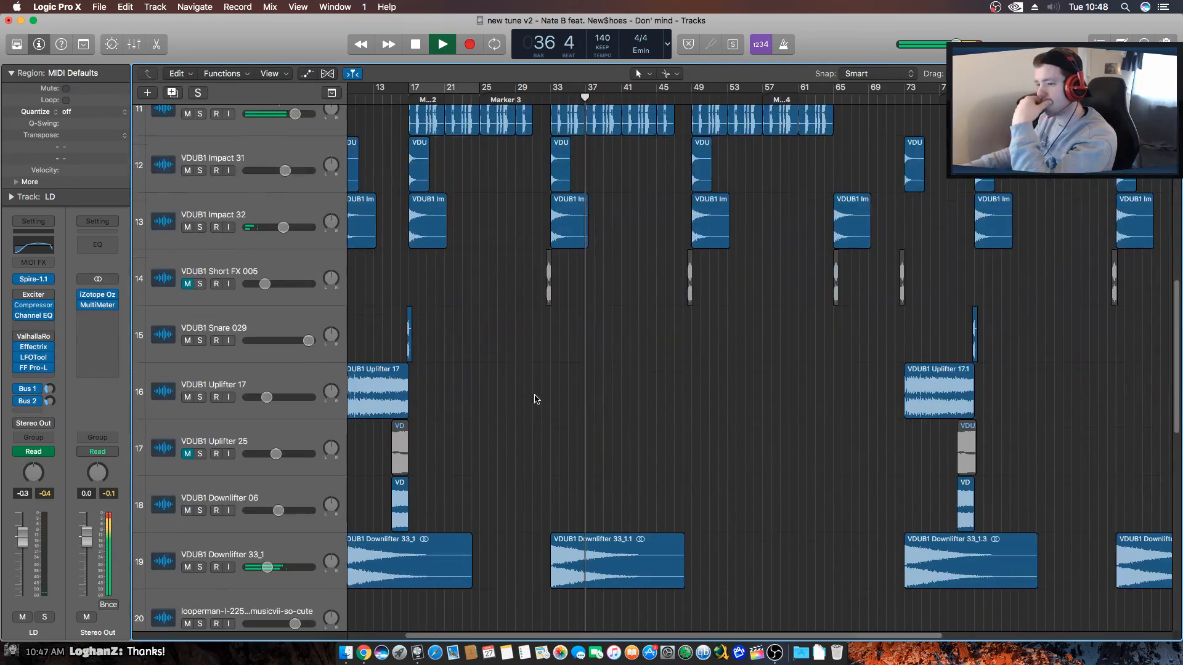
pyautogui.scroll(-10, 477, 345)
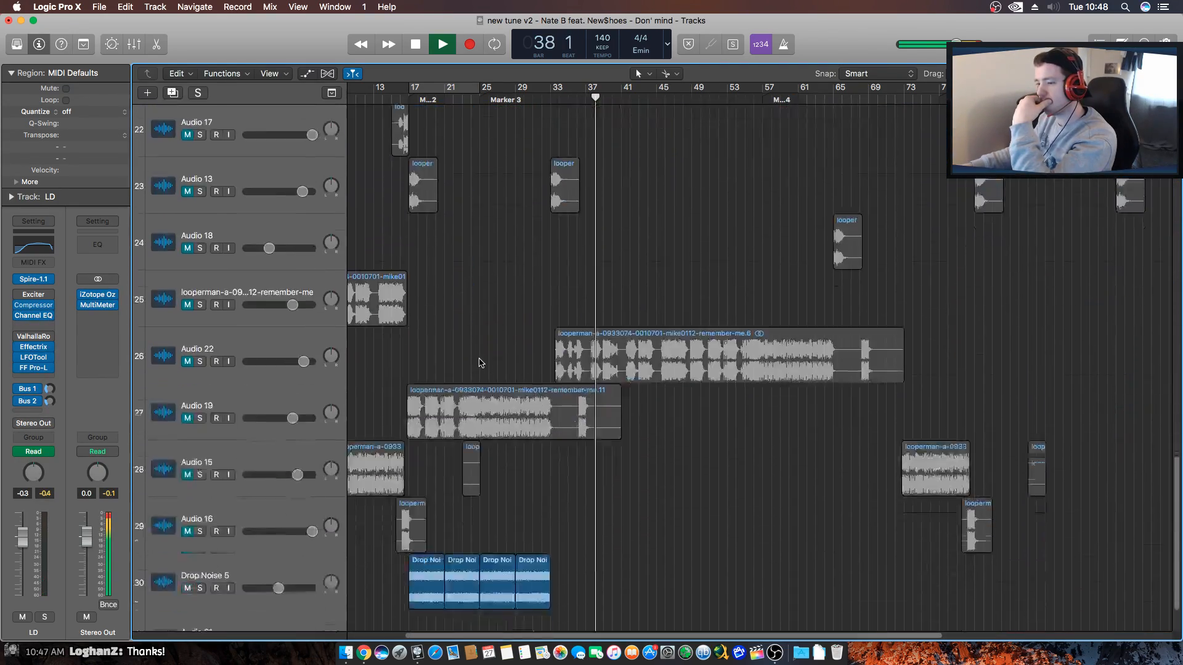
pyautogui.scroll(18, 479, 364)
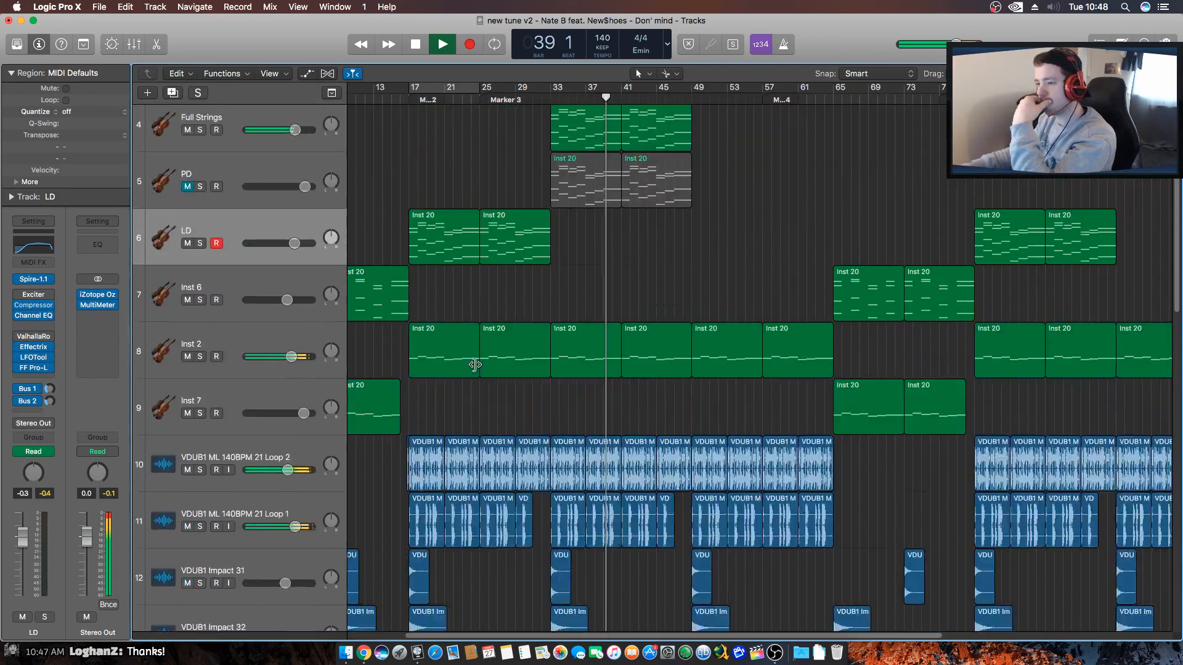
pyautogui.scroll(2, 477, 377)
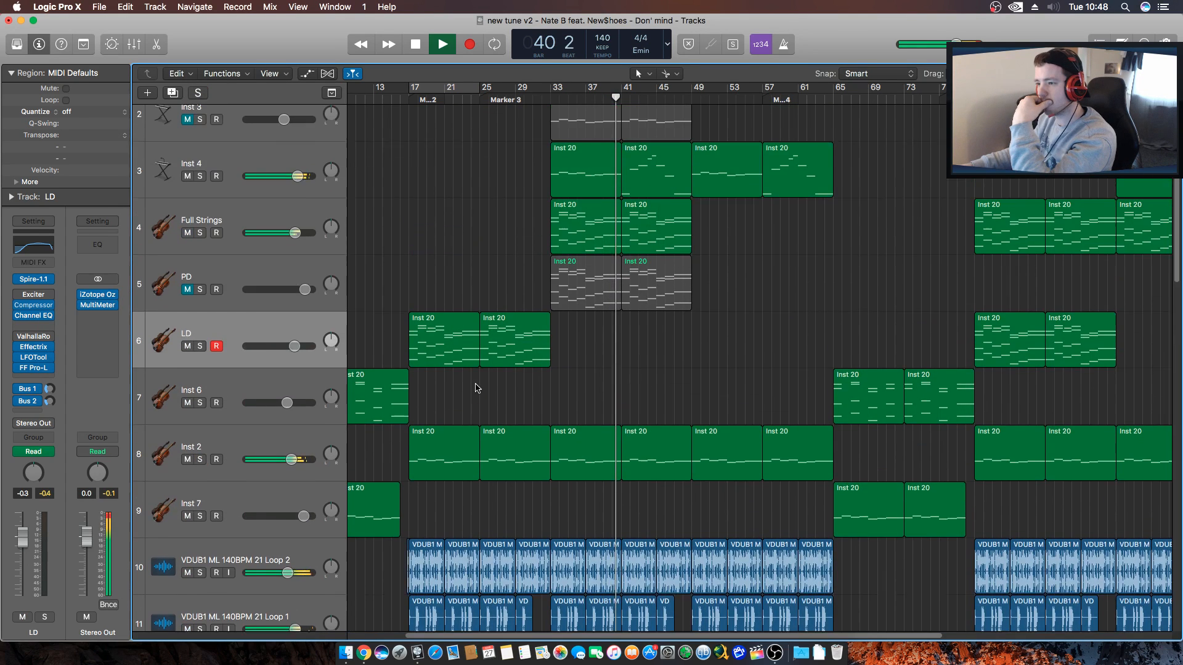
pyautogui.scroll(2, 478, 388)
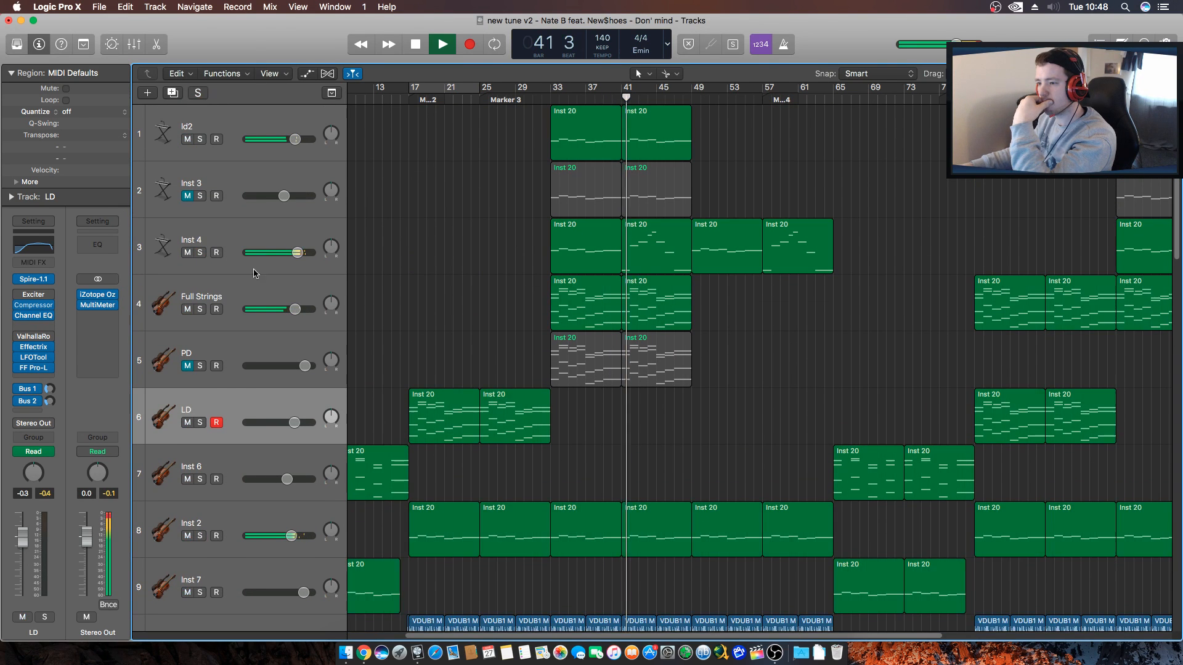
pyautogui.click(200, 140)
pyautogui.click(199, 140)
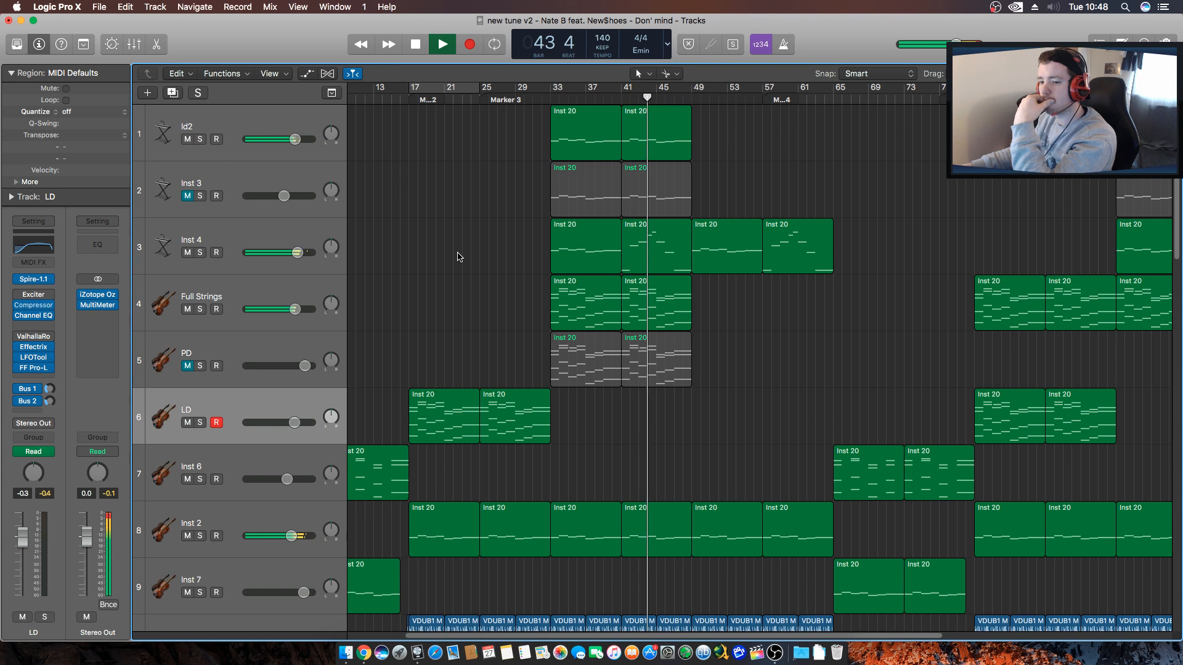
pyautogui.click(276, 125)
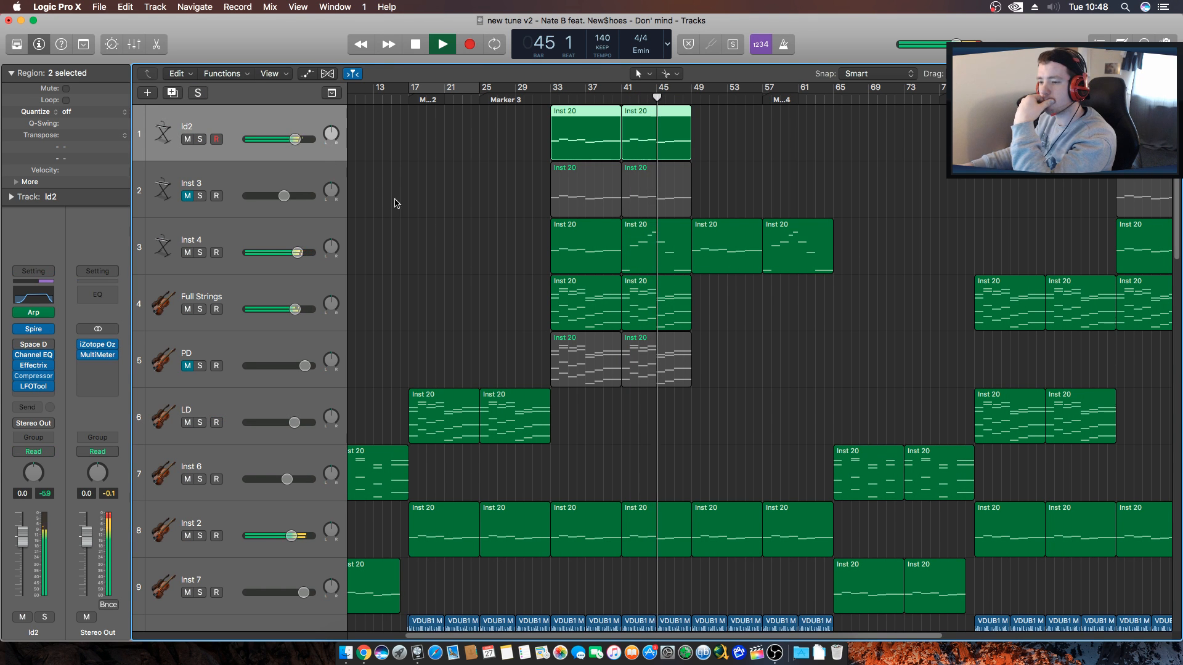
pyautogui.click(404, 215)
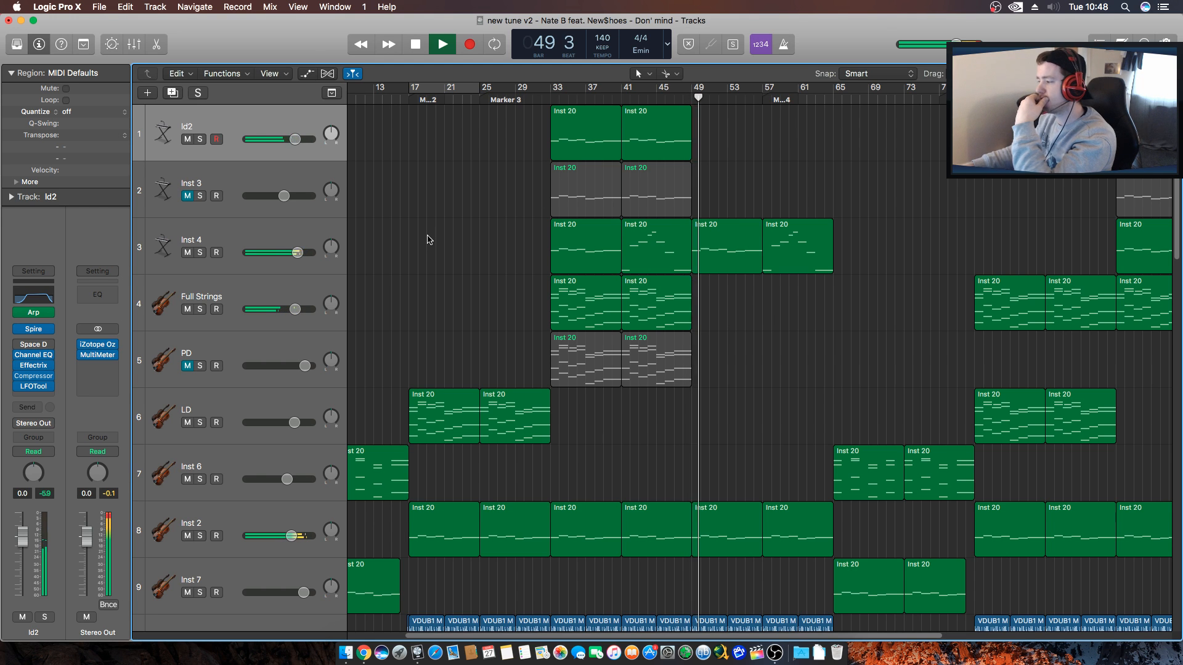
pyautogui.press('space')
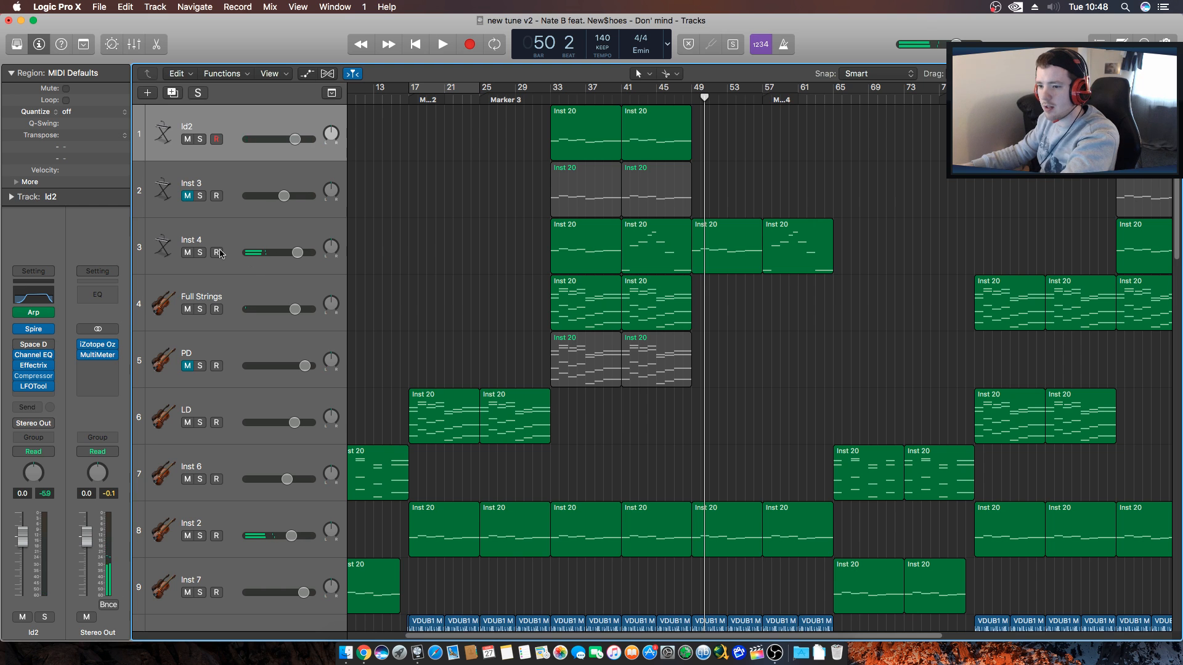
# Solo the Inst 4 track, set a cycle range from bar 33 to bar 49, and play it briefly.
pyautogui.click(199, 252)
pyautogui.moveTo(551, 92); pyautogui.dragTo(691, 92)
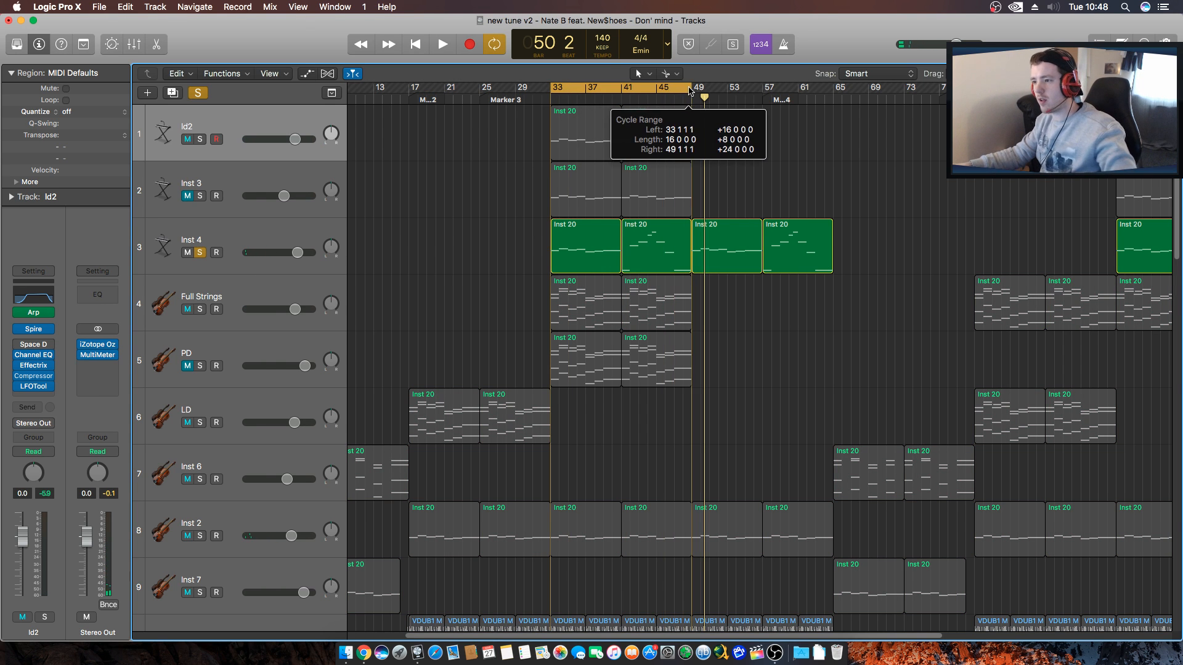
pyautogui.press('space')
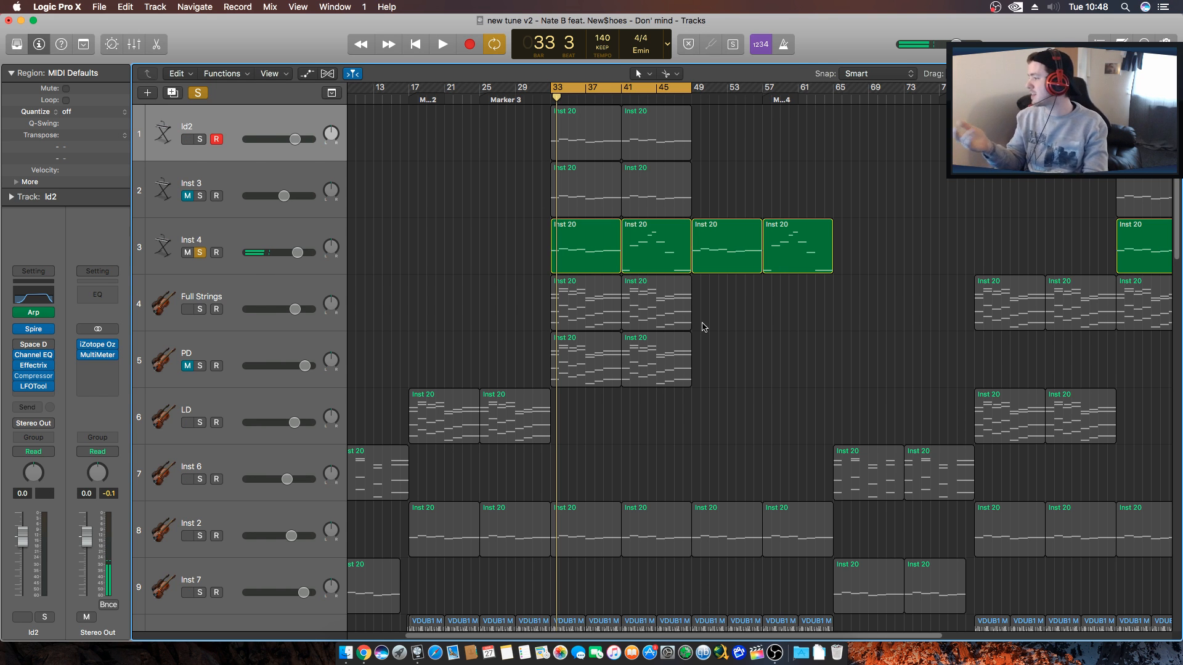
# Open the Inst 4 track's Effectrix plug-in and move its window clear of the track headers.
pyautogui.click(274, 227)
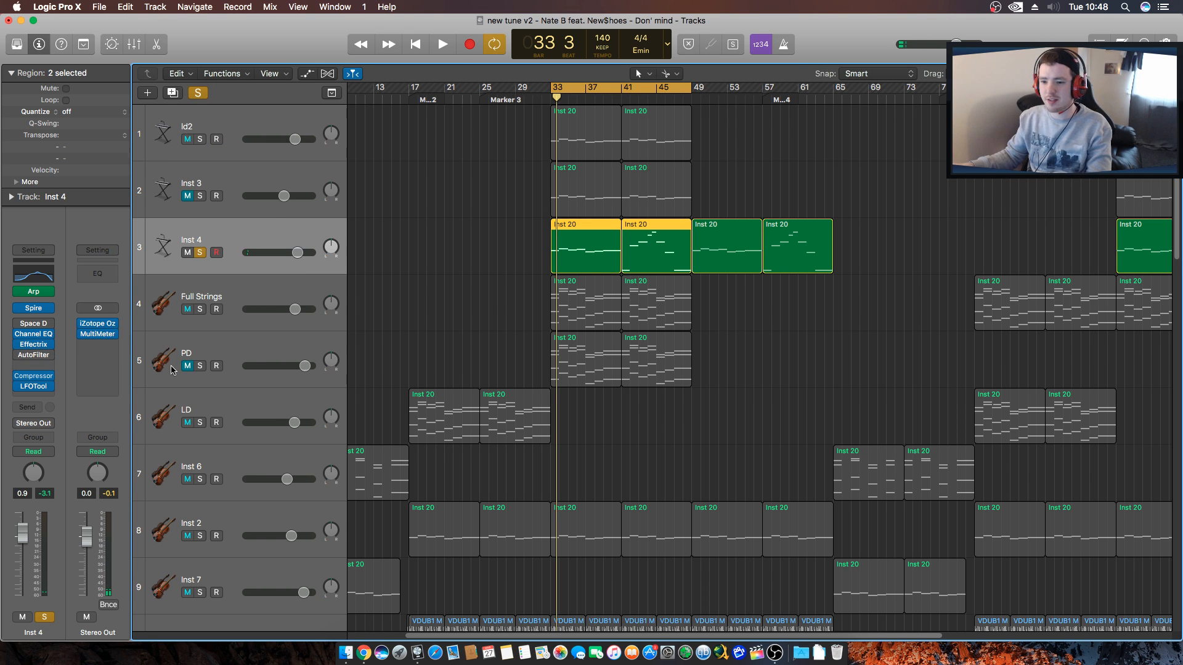
pyautogui.click(35, 344)
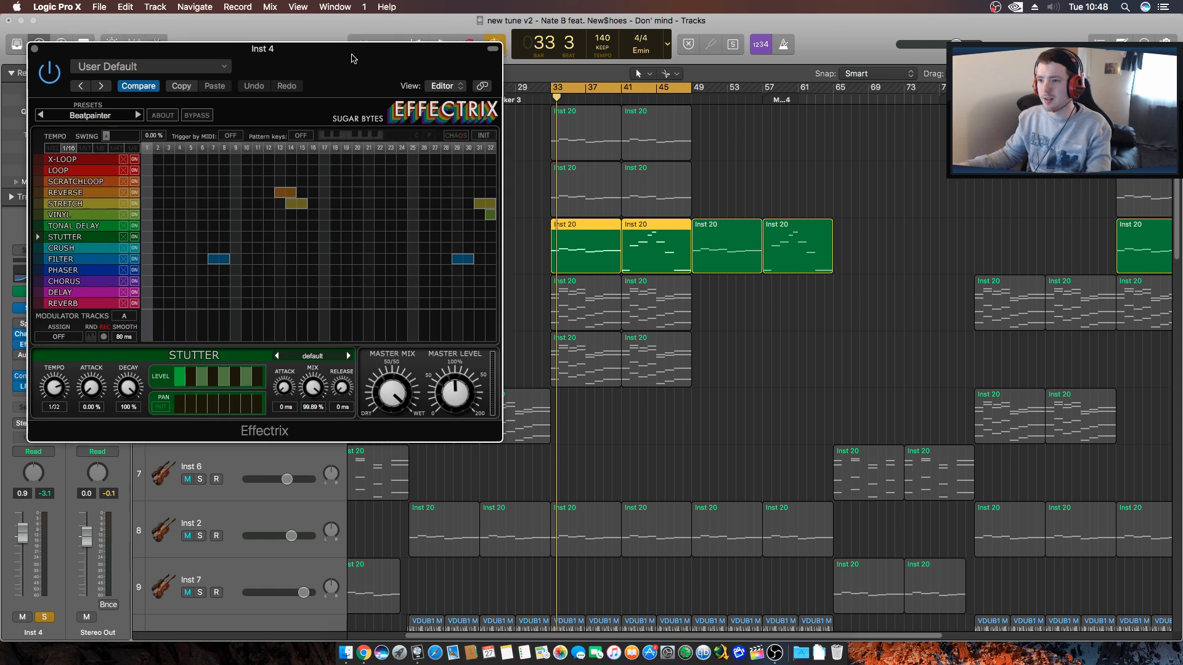
pyautogui.moveTo(355, 46); pyautogui.dragTo(782, 229)
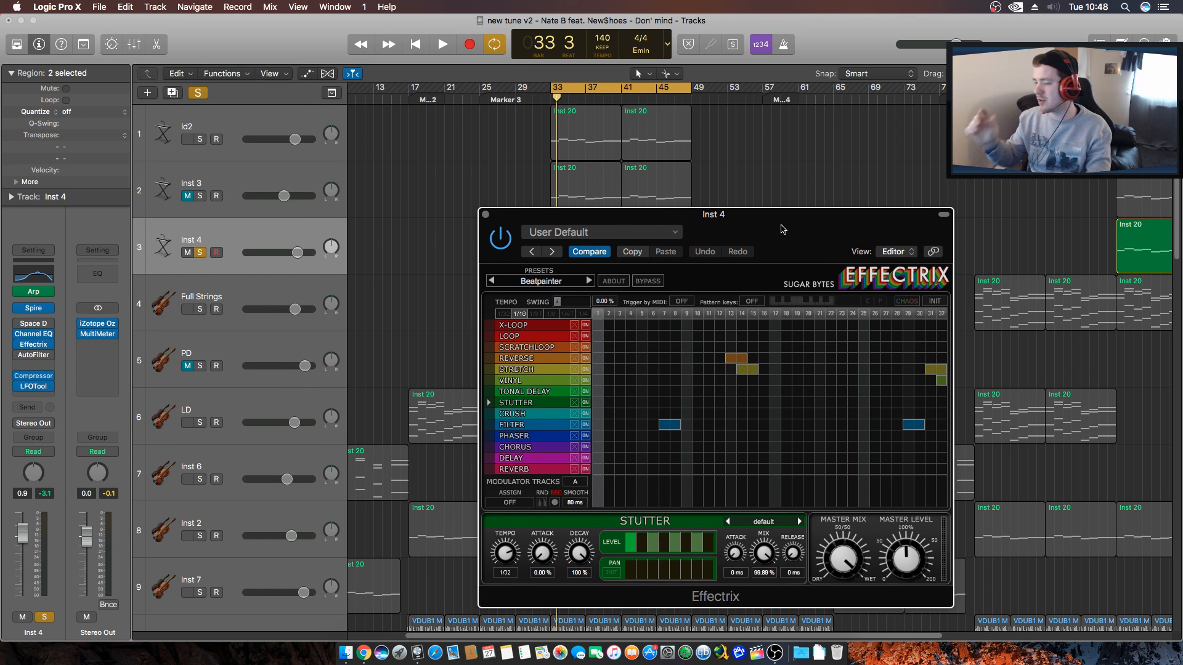
# Audition the soloed Inst 4 track through the cycle range, close its Effectrix window, and unsolo the track.
pyautogui.press('space')
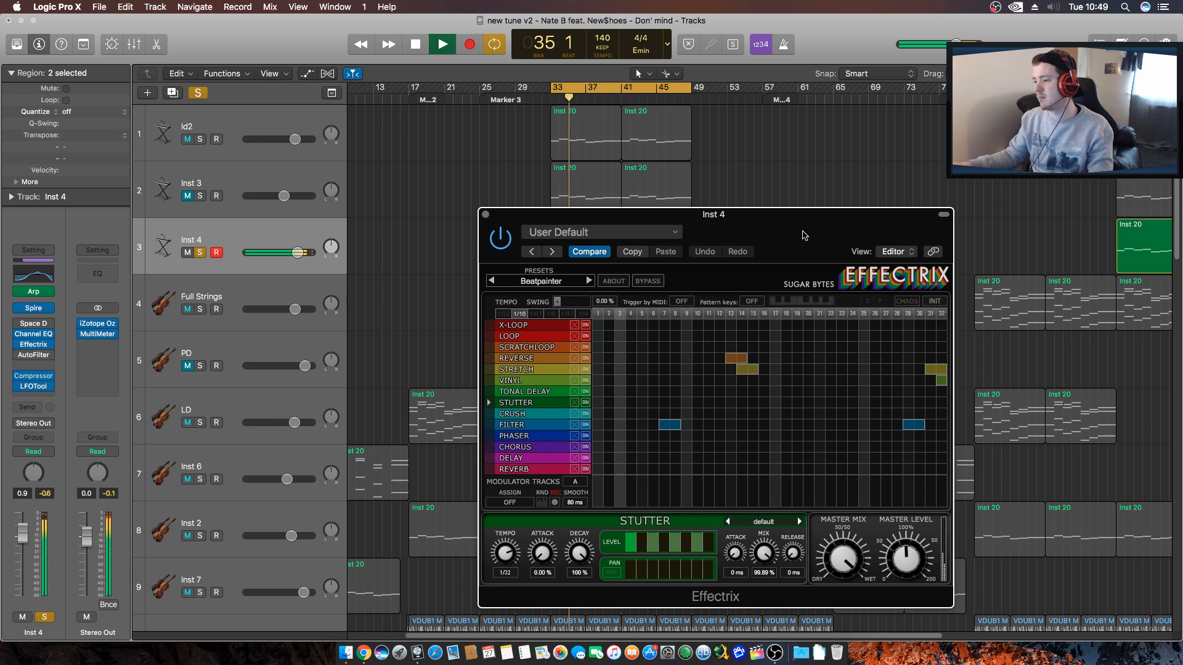
pyautogui.click(486, 215)
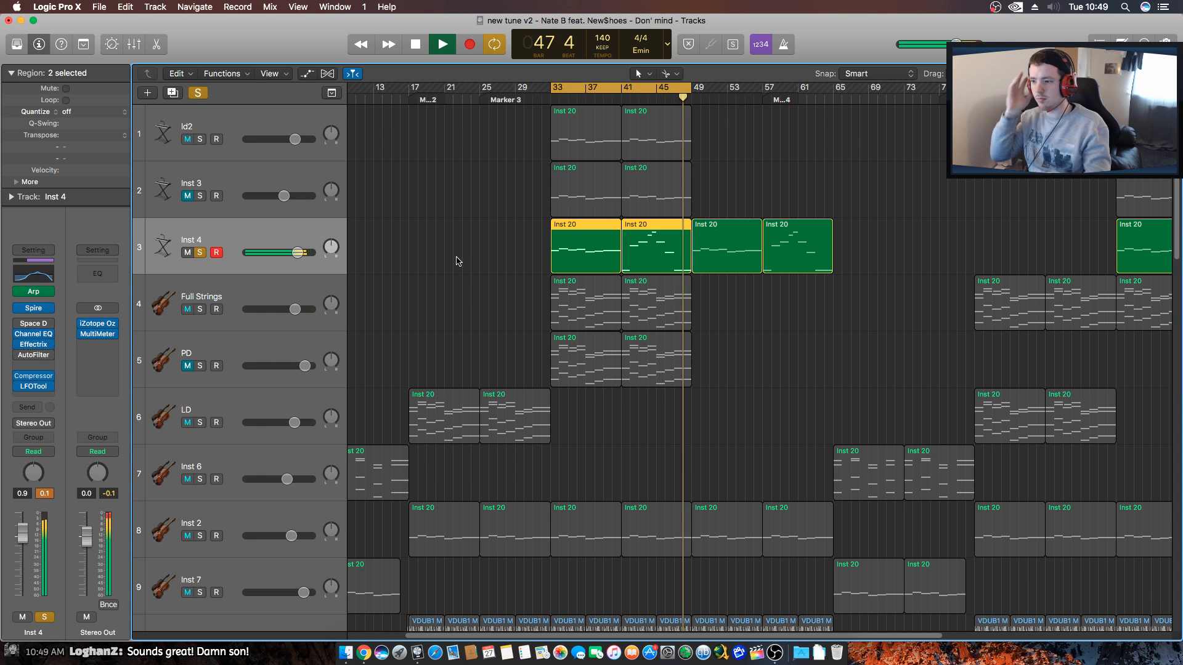
pyautogui.press('space')
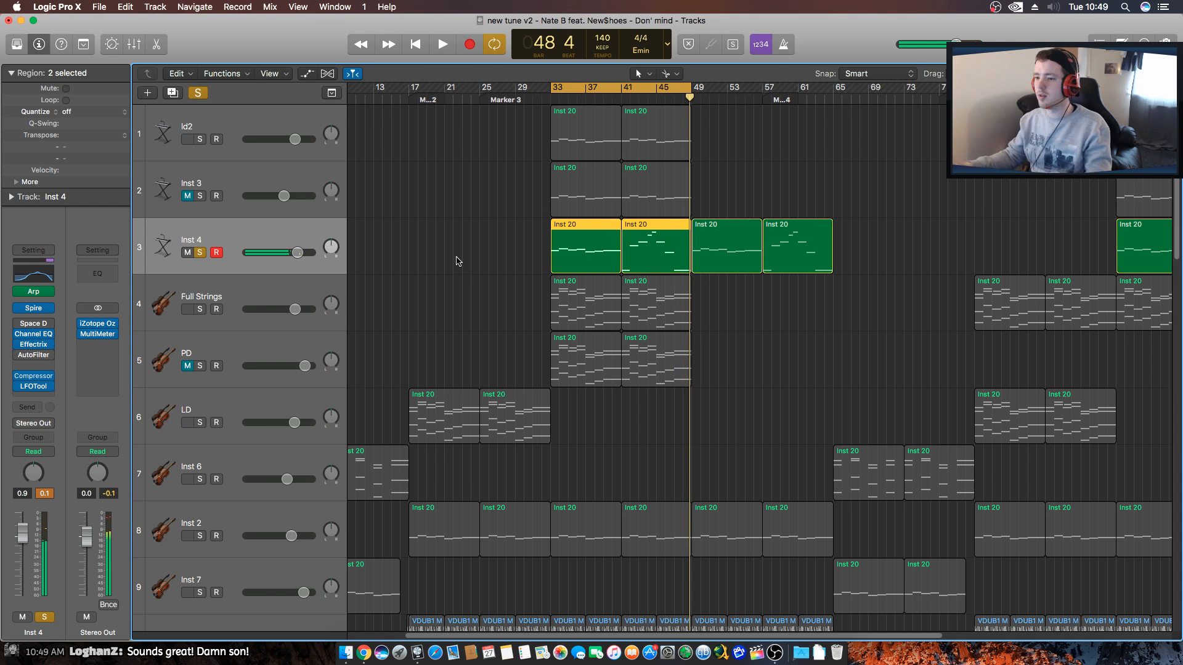
pyautogui.click(199, 254)
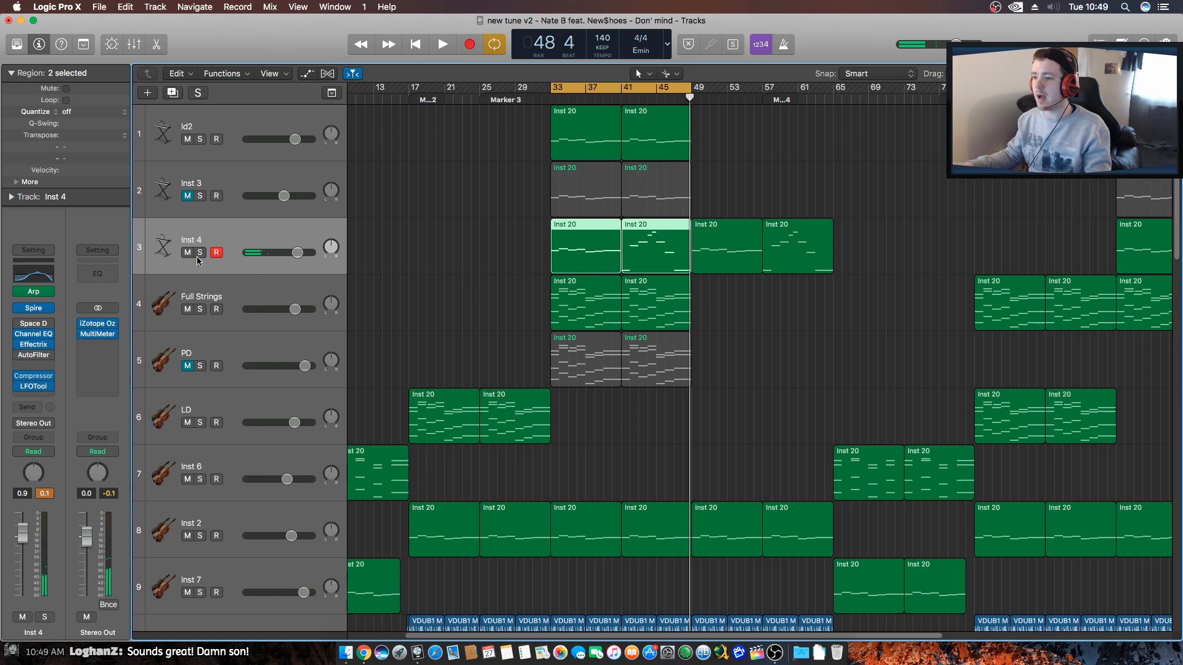
# Highlight the Full Strings regions and the Inst 4 regions in the cycle range, and place the playhead at bar 33.
pyautogui.moveTo(497, 304); pyautogui.dragTo(821, 319)
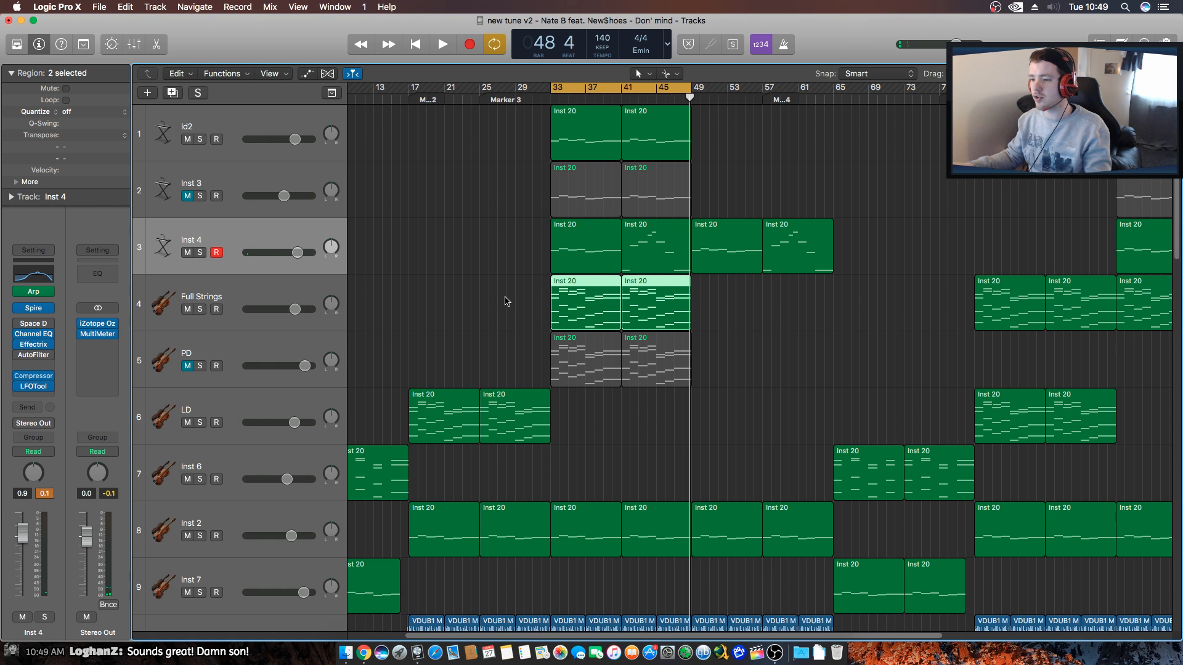
pyautogui.moveTo(511, 252); pyautogui.dragTo(676, 250)
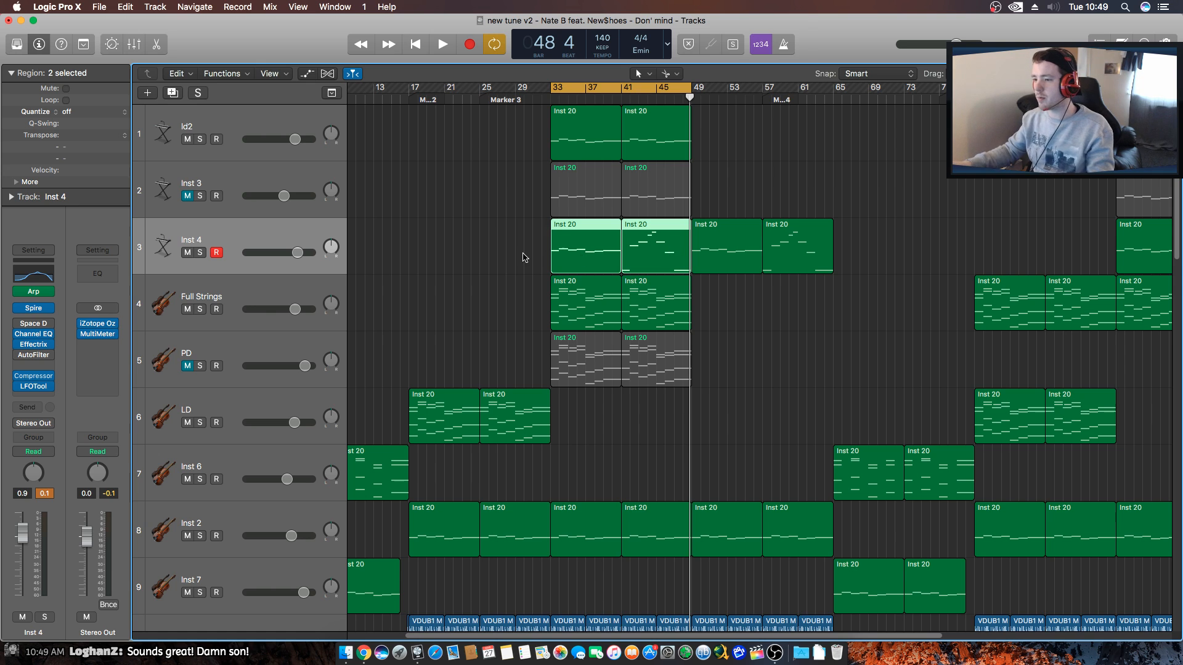
pyautogui.click(586, 261)
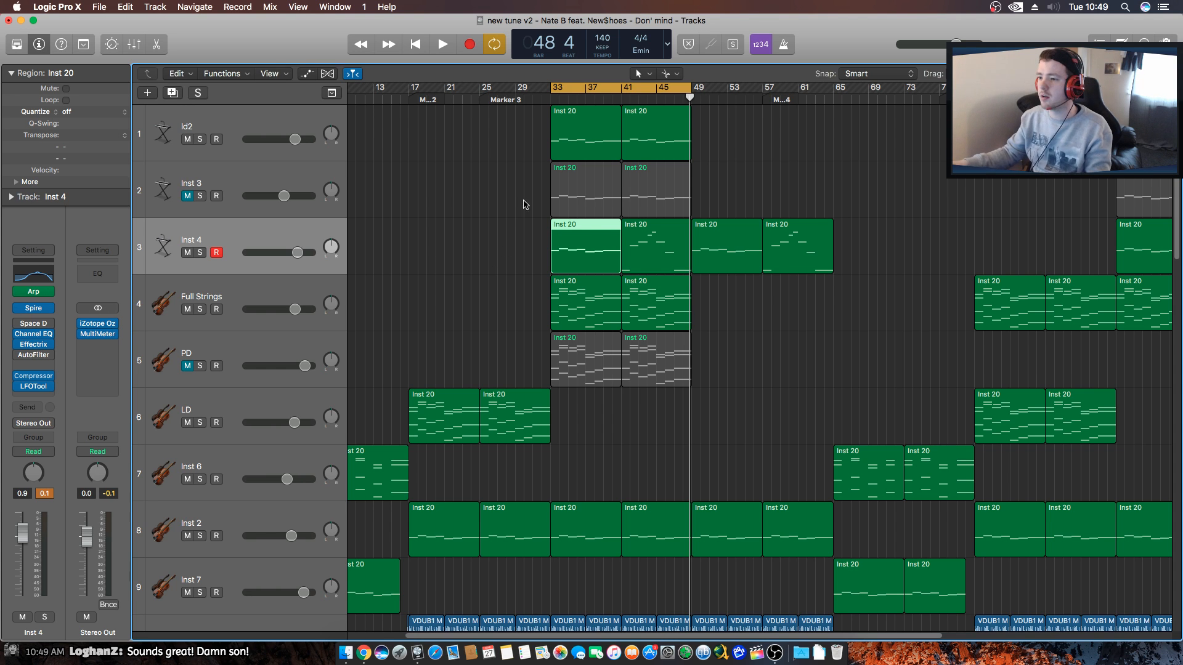
pyautogui.click(547, 99)
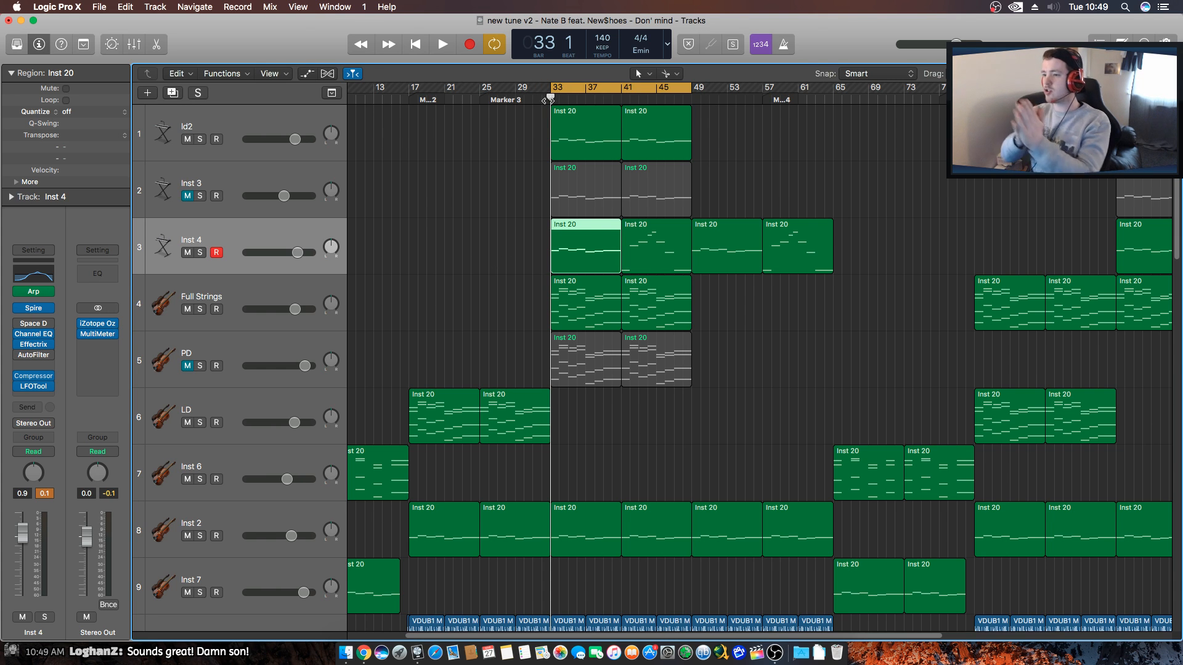
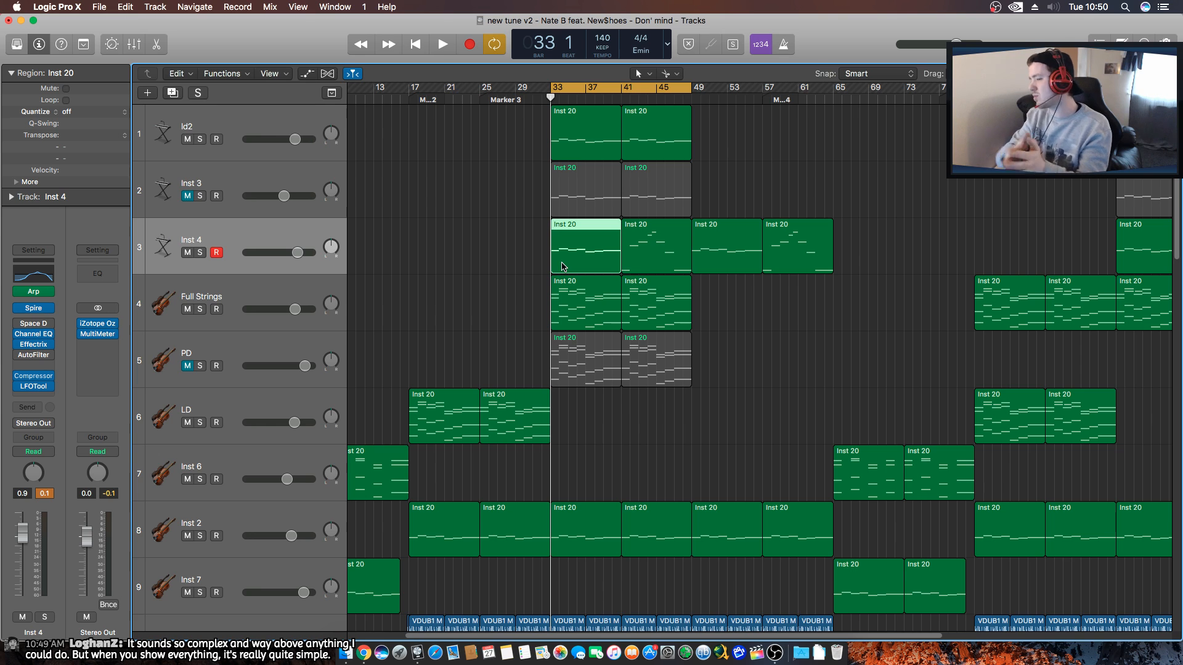
# Play the full mix from bar 33 and look through all tracks of the arrangement, down to the vocal audio tracks.
pyautogui.press('space')
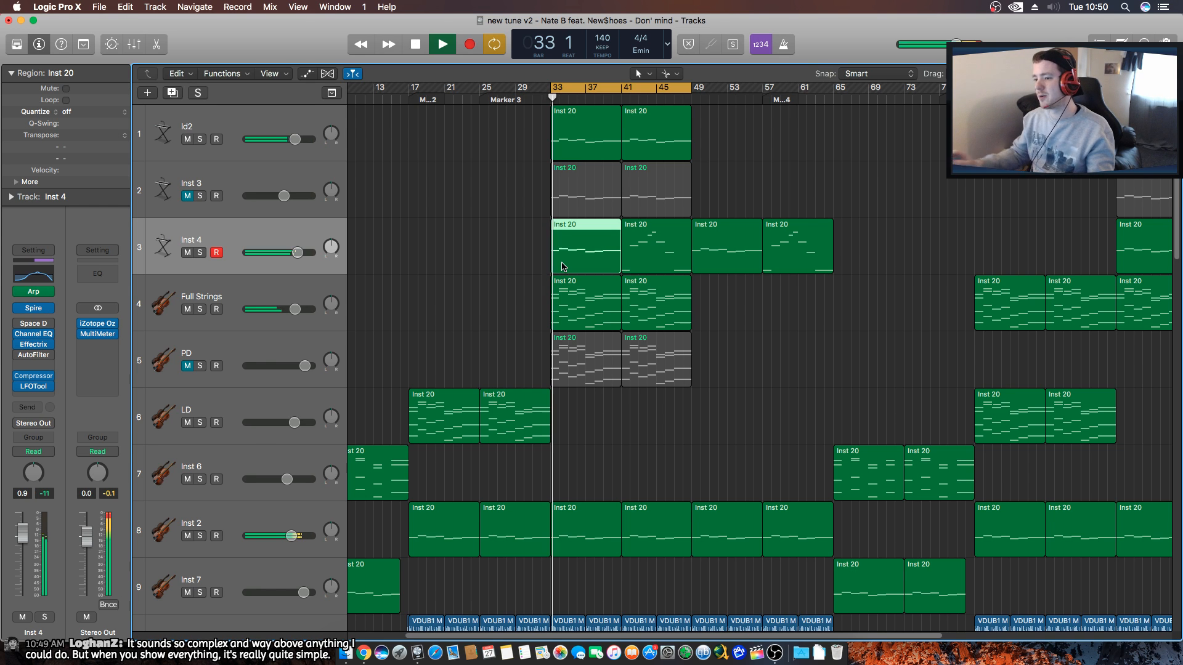
pyautogui.click(470, 301)
pyautogui.scroll(-8, 441, 319)
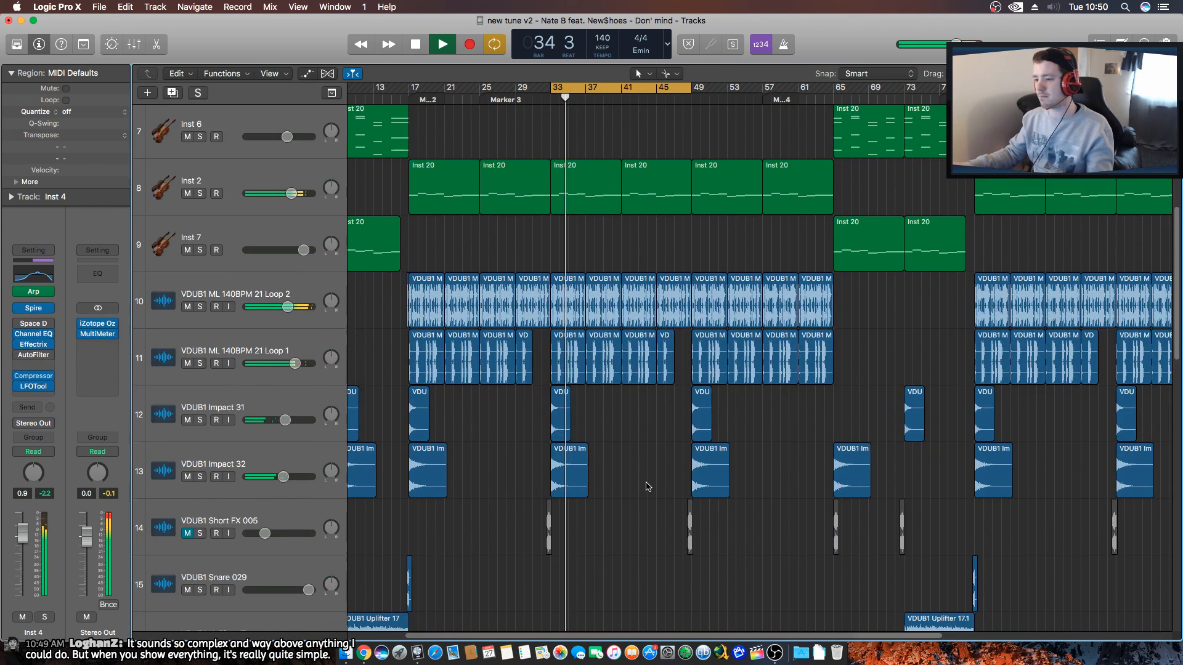
pyautogui.scroll(-8, 653, 456)
pyautogui.scroll(-10, 507, 378)
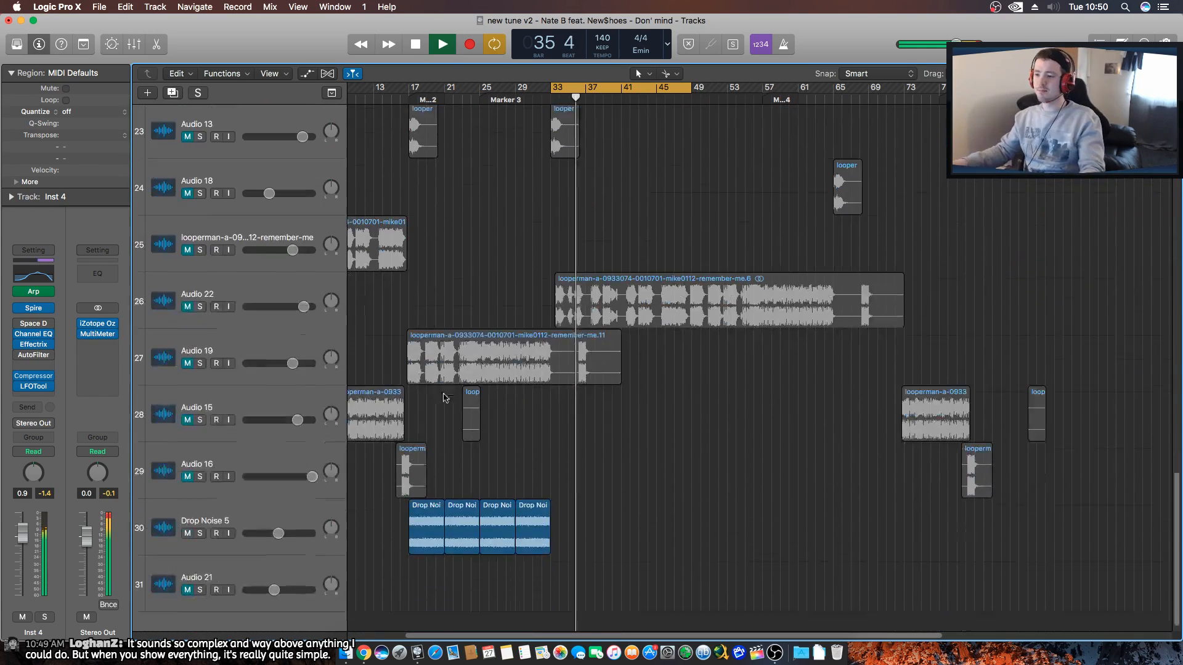
pyautogui.scroll(5, 464, 416)
pyautogui.scroll(18, 464, 416)
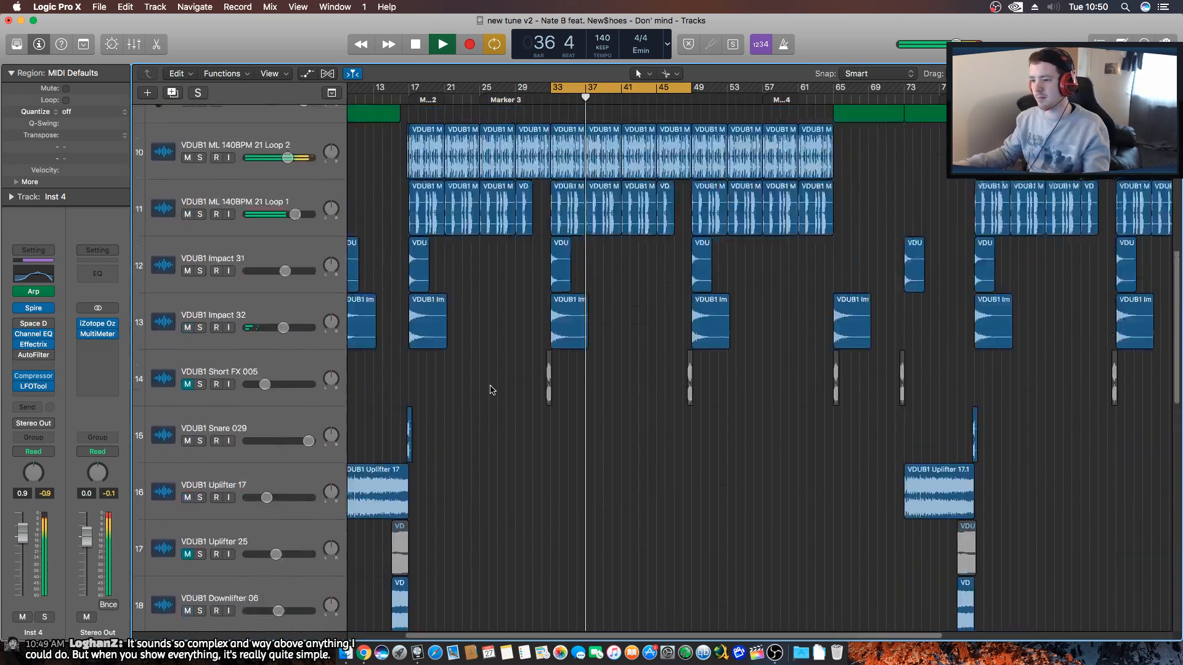
pyautogui.scroll(1, 481, 357)
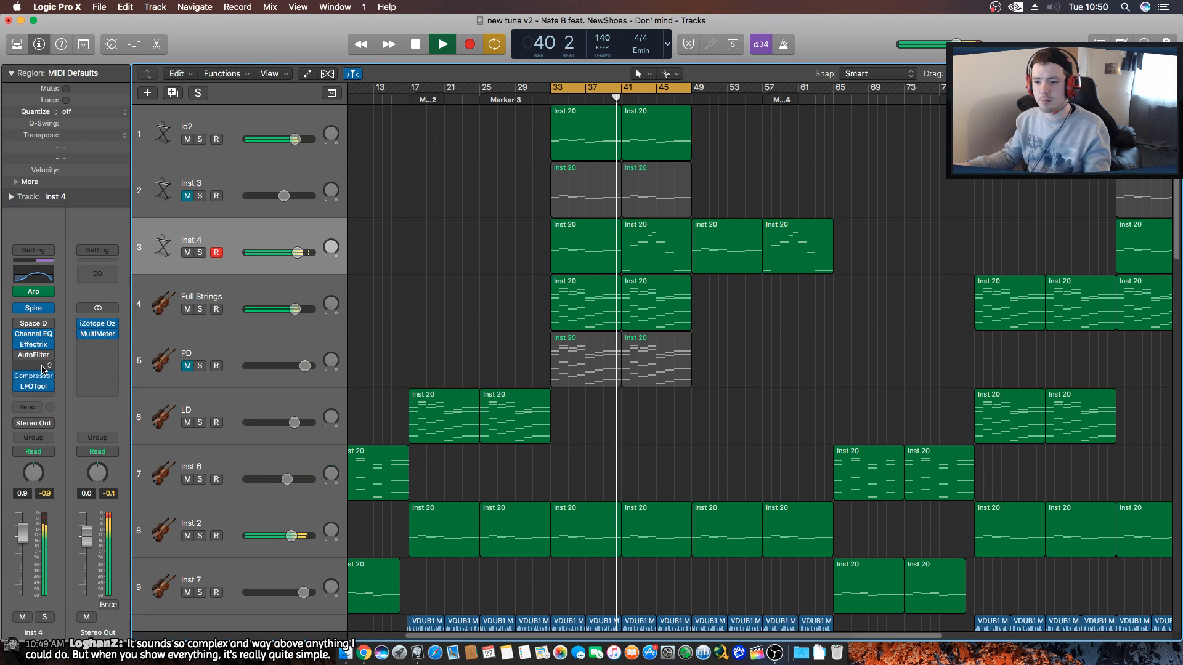
# Try to replace the Inst 4 track's Space Designer with a stereo Stereo Delay during playback.
pyautogui.click(48, 324)
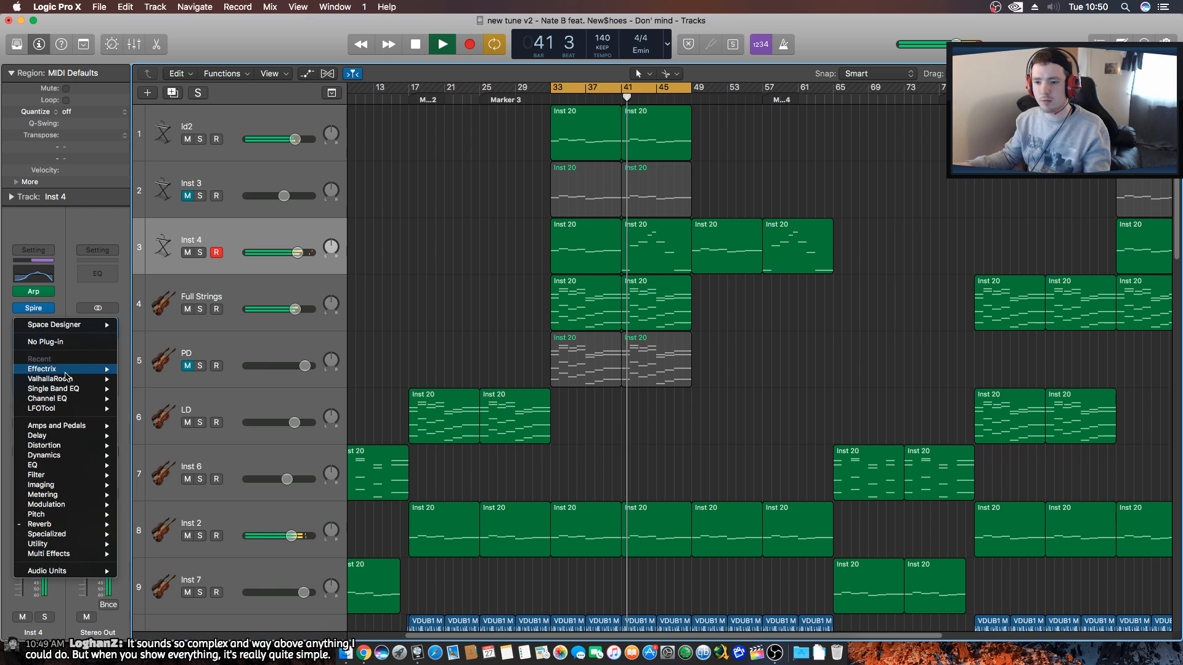
pyautogui.moveTo(97, 438)
pyautogui.moveTo(173, 468)
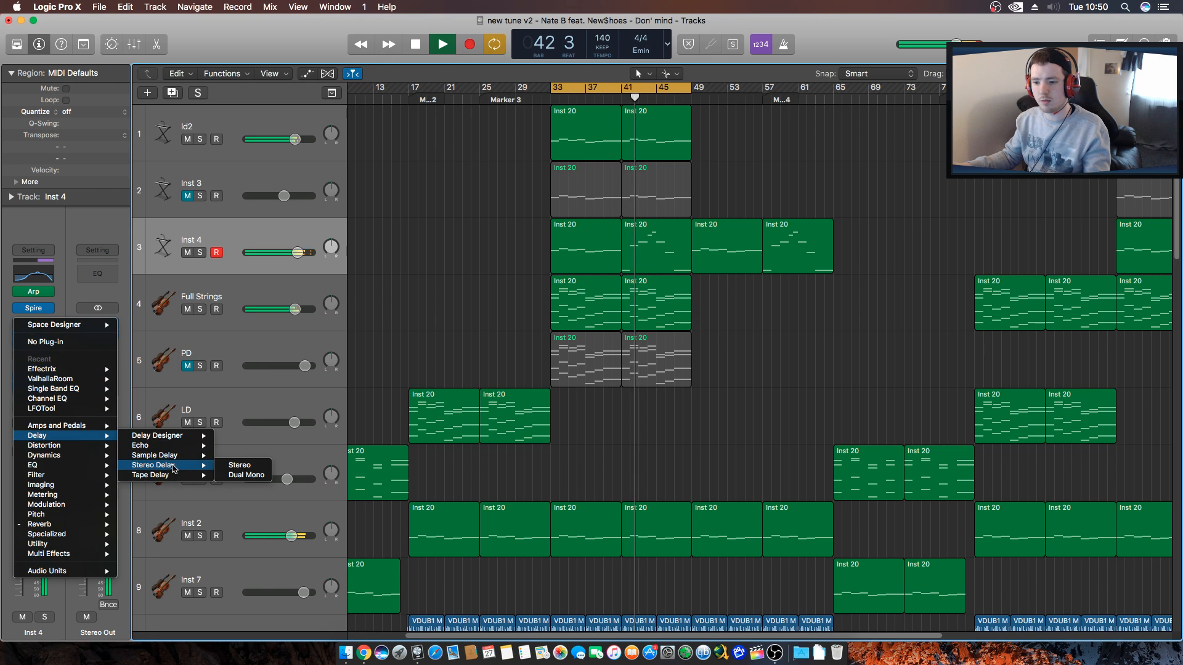
pyautogui.click(248, 468)
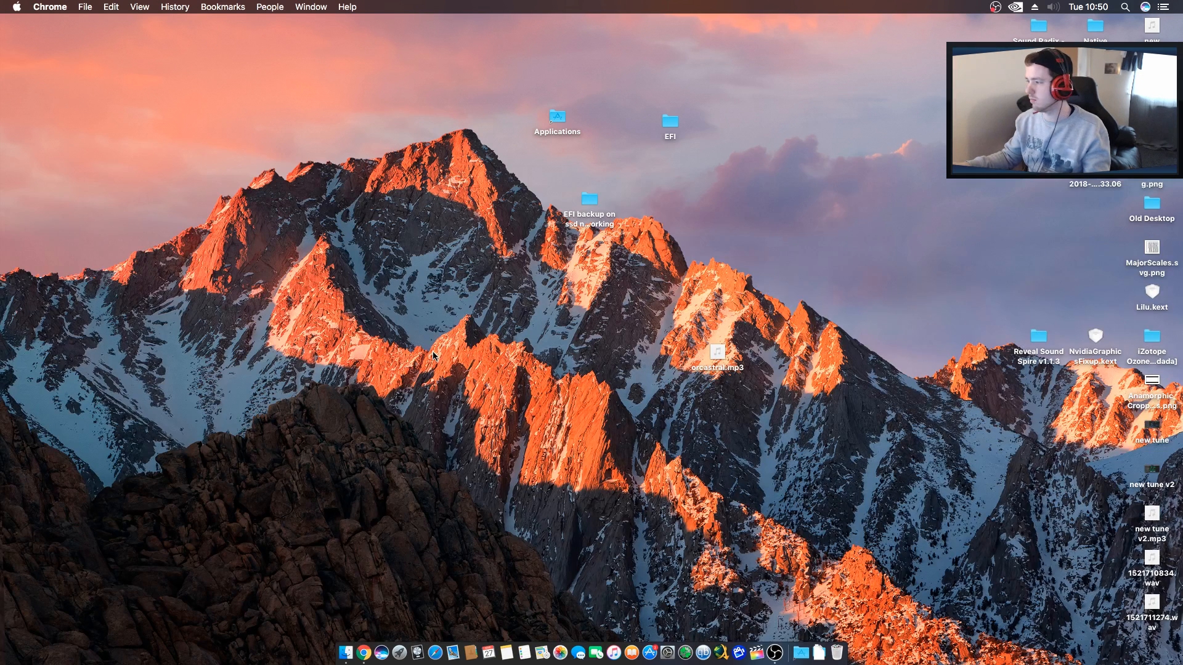
# Relaunch Logic Pro X, open the auto-saved version of "new tune v2", and ignore the crash report.
pyautogui.click(582, 316)
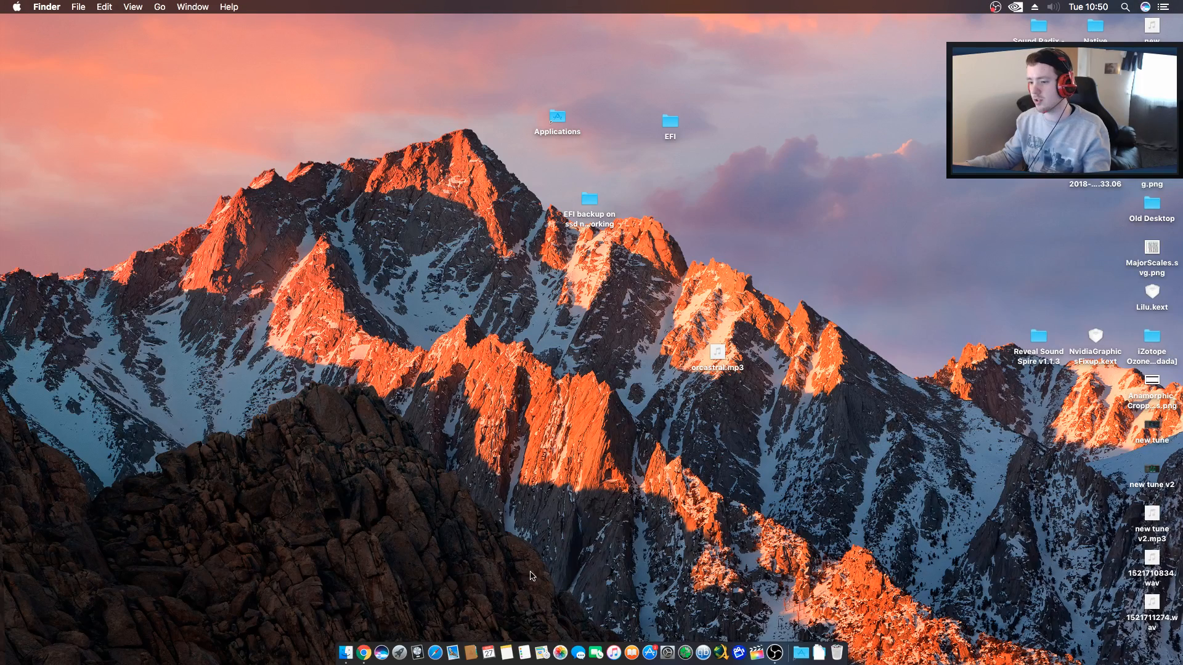
pyautogui.click(417, 653)
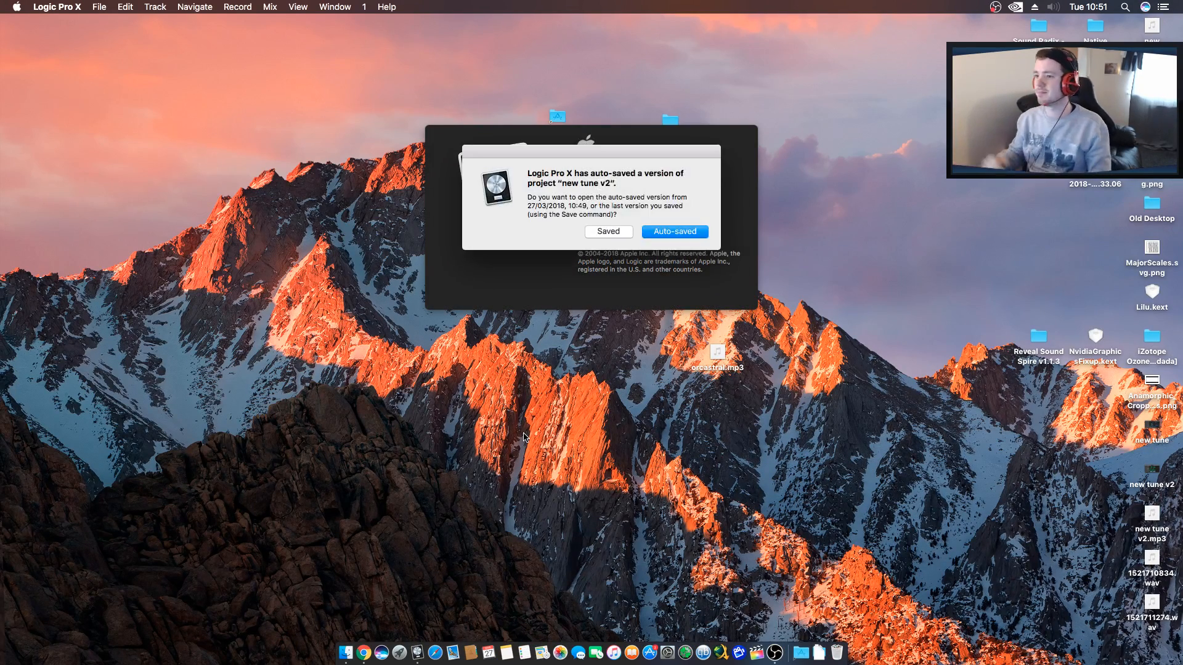
pyautogui.click(671, 233)
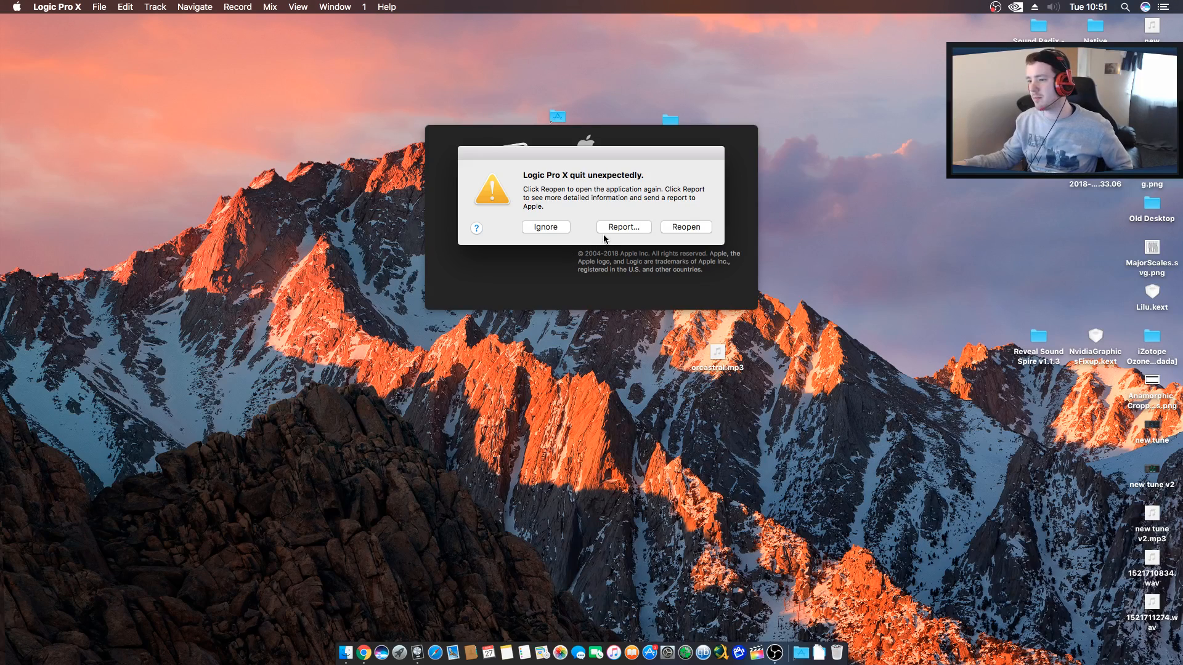
pyautogui.click(545, 227)
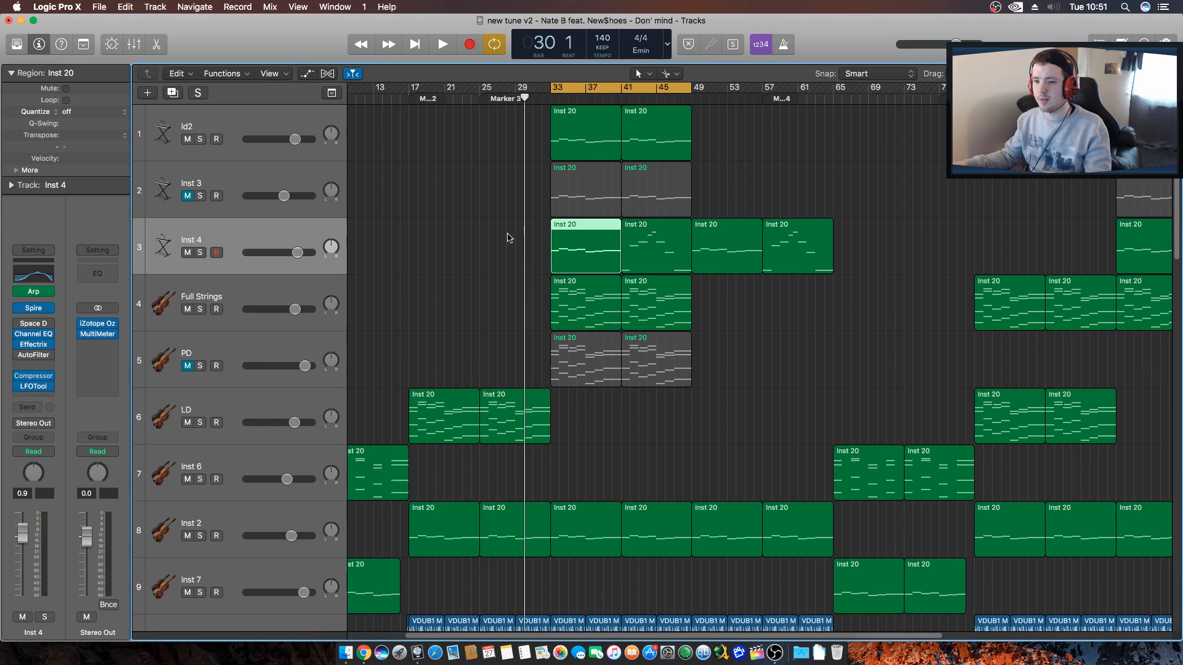
# With playback stopped, swap Space Designer on the Inst 4 track for a stereo Stereo Delay.
pyautogui.click(52, 322)
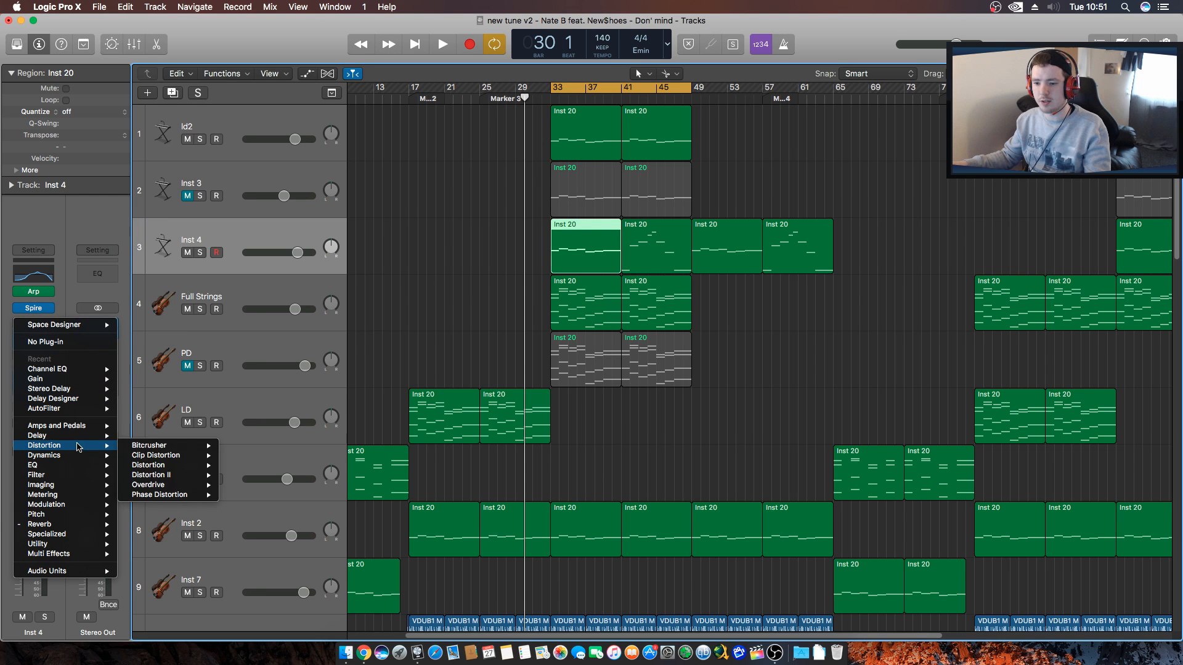
pyautogui.moveTo(114, 436)
pyautogui.moveTo(185, 466)
pyautogui.click(237, 466)
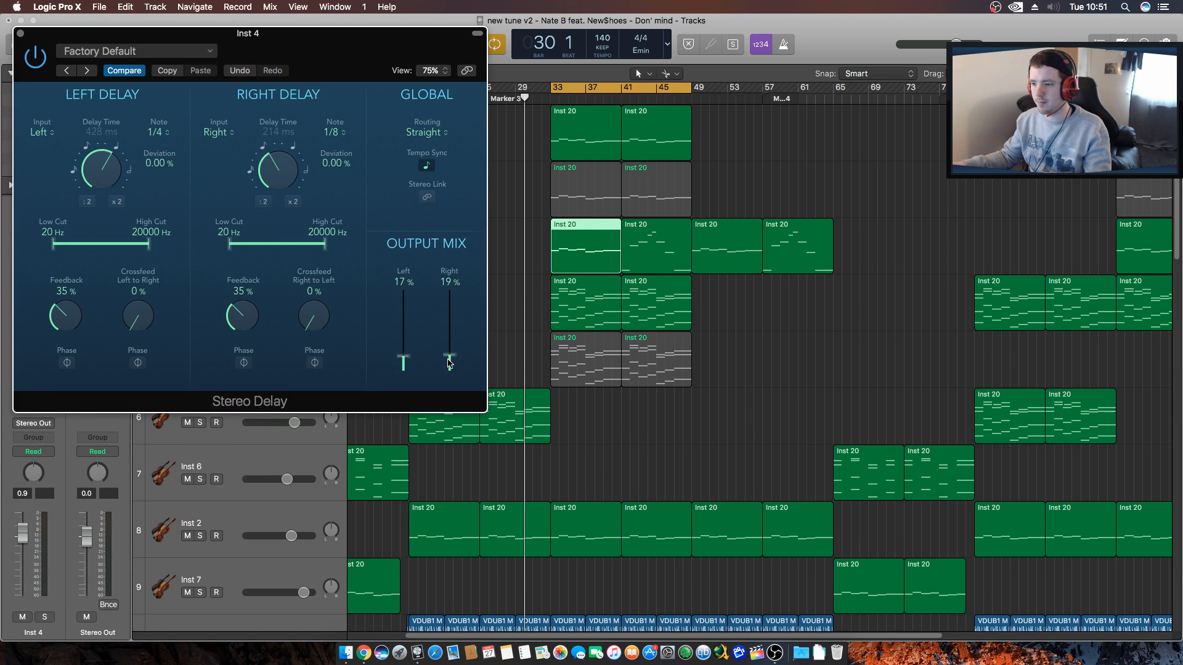
# During playback, set the Stereo Delay's output mix to 14% left and 10% right, and close its window.
pyautogui.press('space')
pyautogui.moveTo(450, 363)
pyautogui.mouseDown()
pyautogui.moveTo(406, 367)
pyautogui.moveTo(450, 367)
pyautogui.mouseUp()
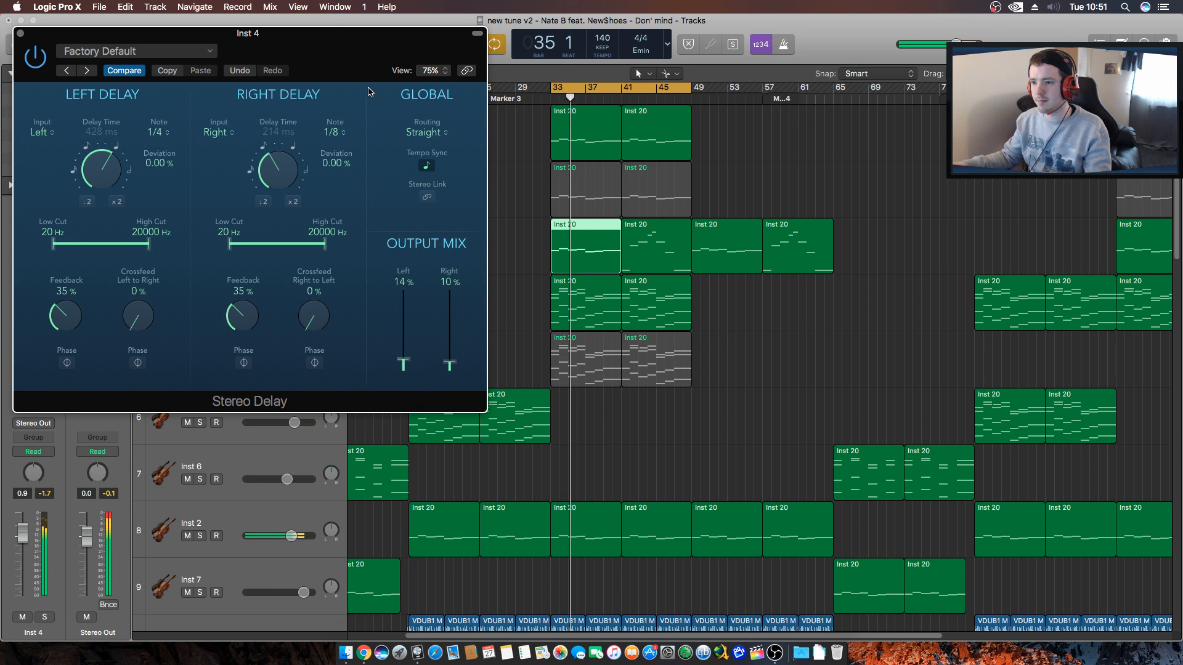
pyautogui.moveTo(341, 68); pyautogui.dragTo(714, 320)
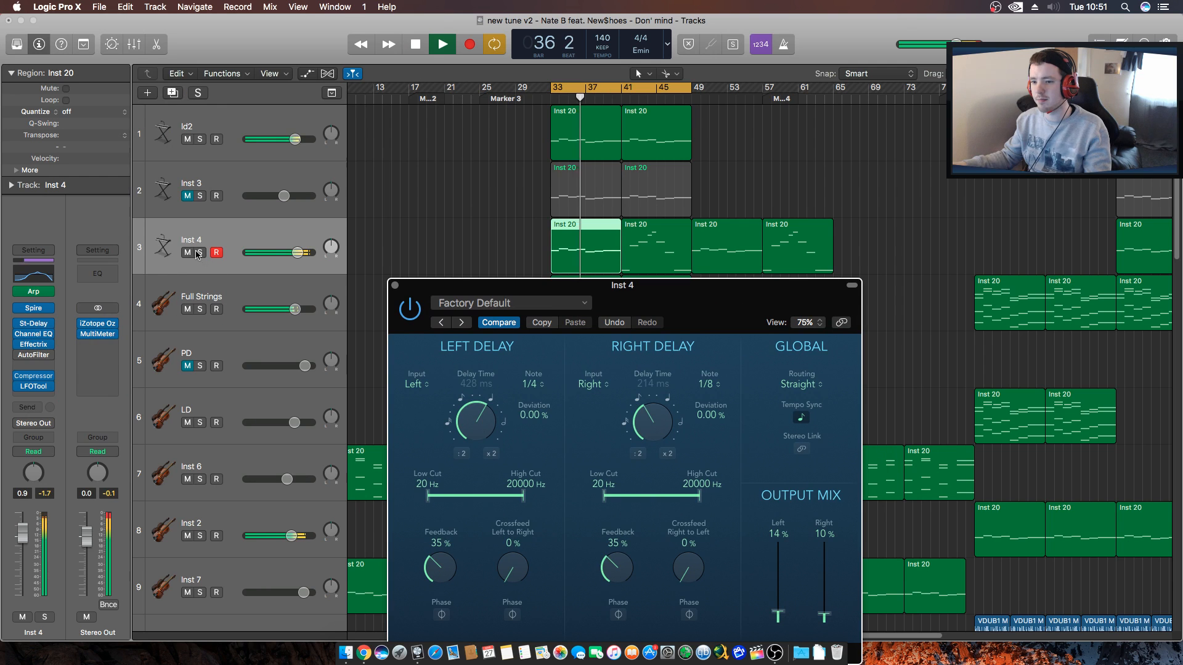
pyautogui.click(395, 286)
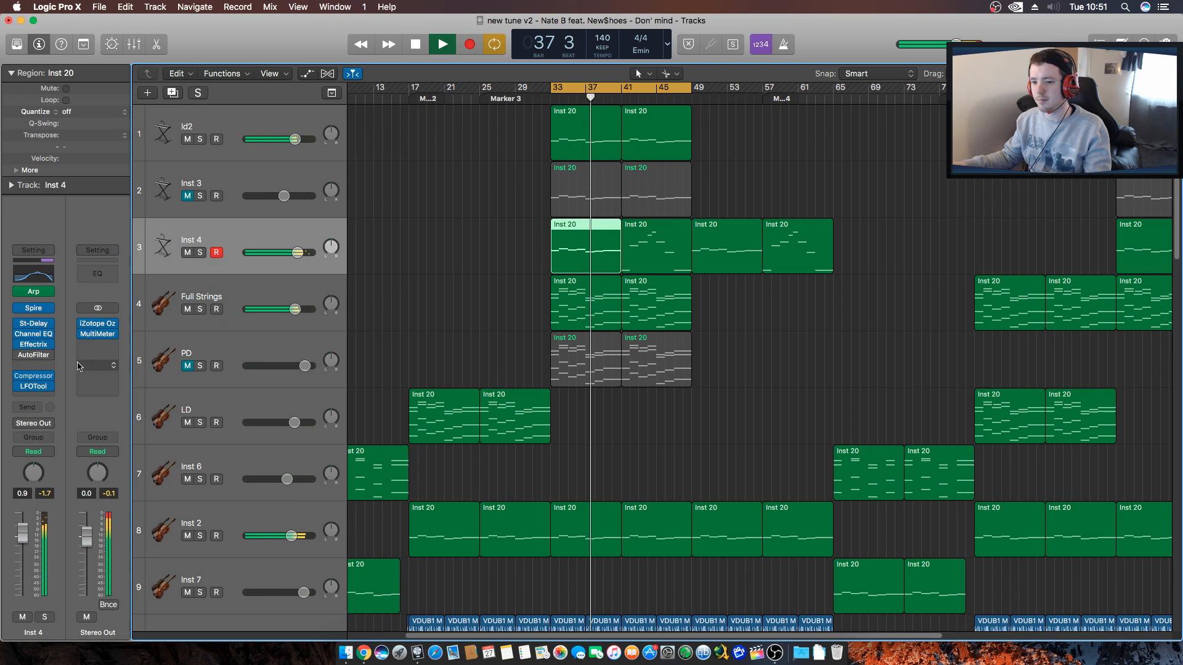
# Slightly adjust the threshold of the Inst 4 track's Vintage FET Compressor while it plays, and close the plug-in.
pyautogui.click(40, 377)
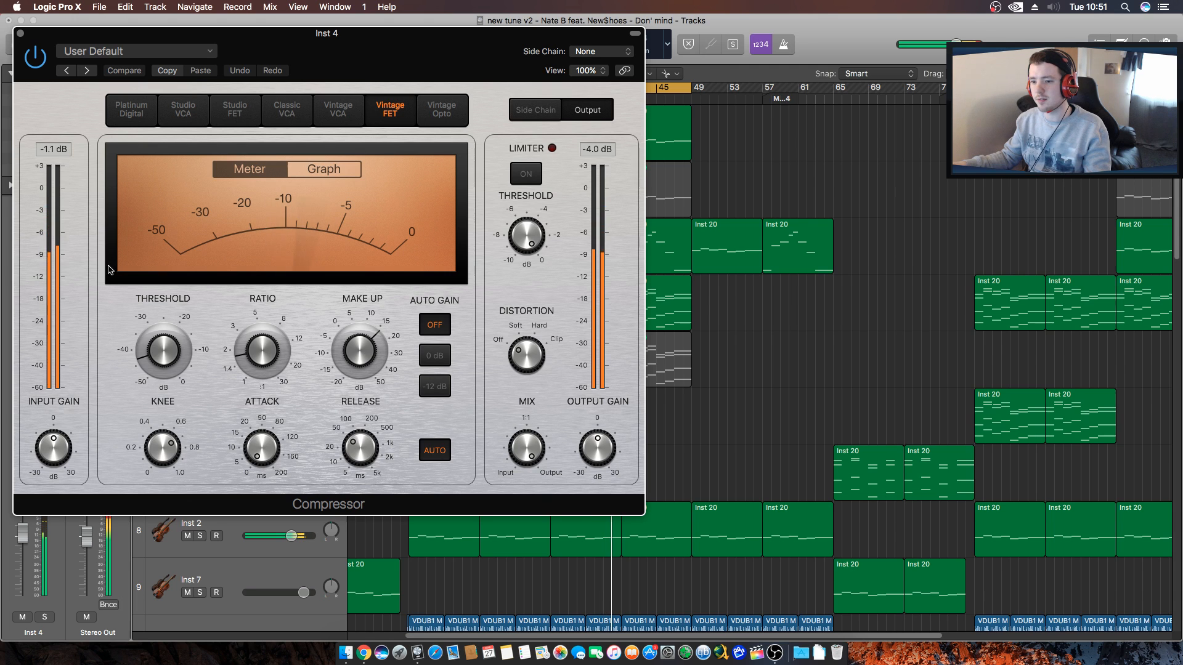
pyautogui.moveTo(154, 352)
pyautogui.moveTo(154, 351); pyautogui.dragTo(171, 356)
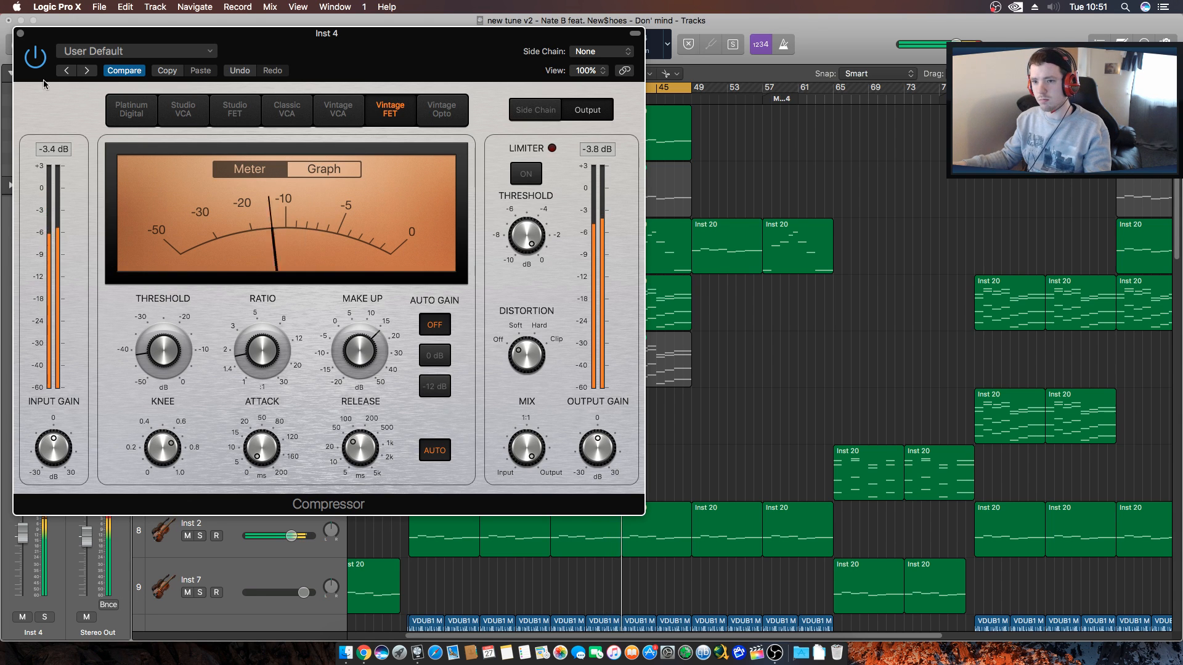
pyautogui.click(20, 33)
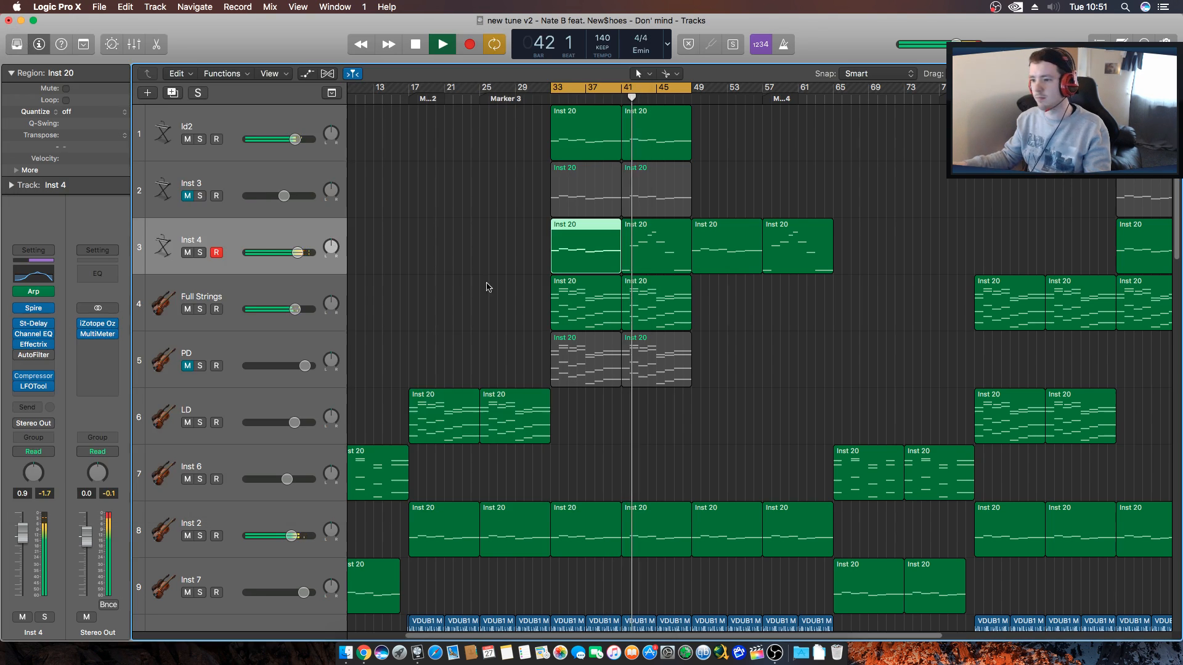
# Review the arrangement's instrument, drum and vocal tracks while listening to the cycle range, stopping playback along the way.
pyautogui.click(485, 278)
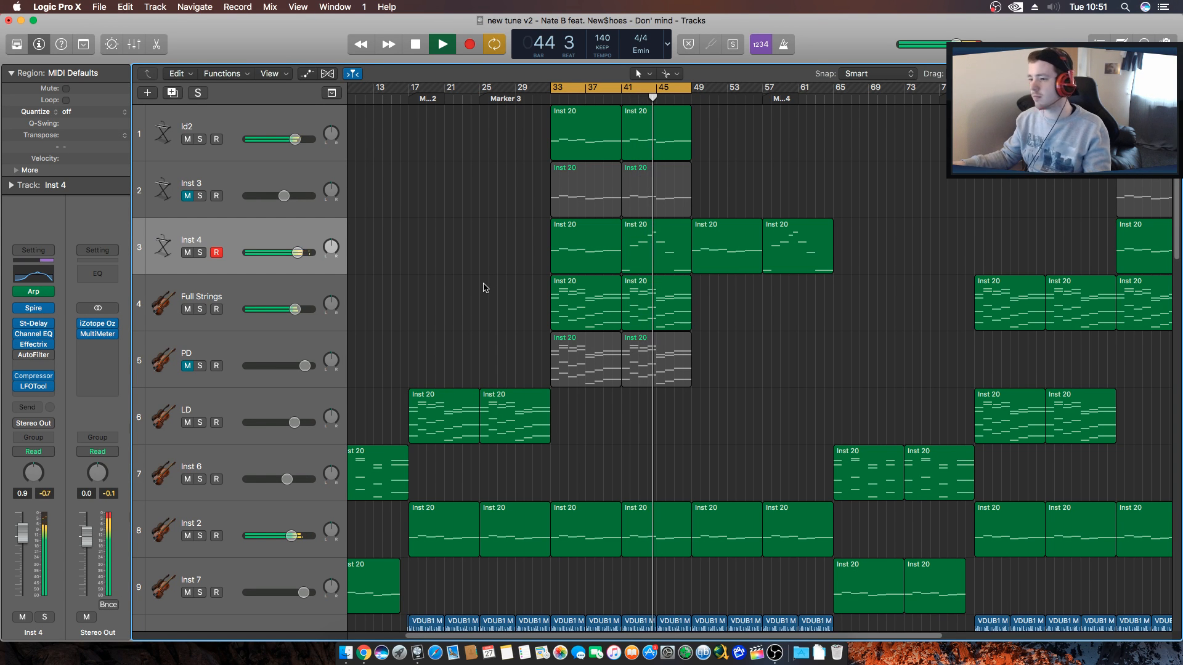
pyautogui.scroll(-10, 485, 286)
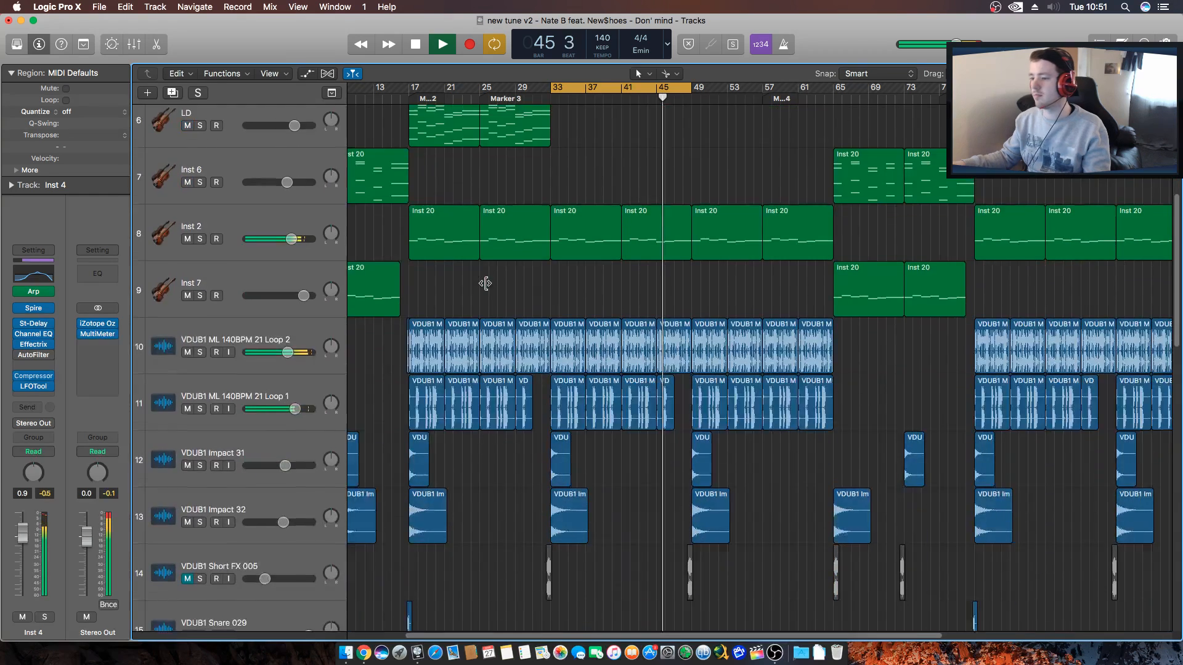
pyautogui.scroll(-4, 485, 285)
pyautogui.scroll(6, 509, 324)
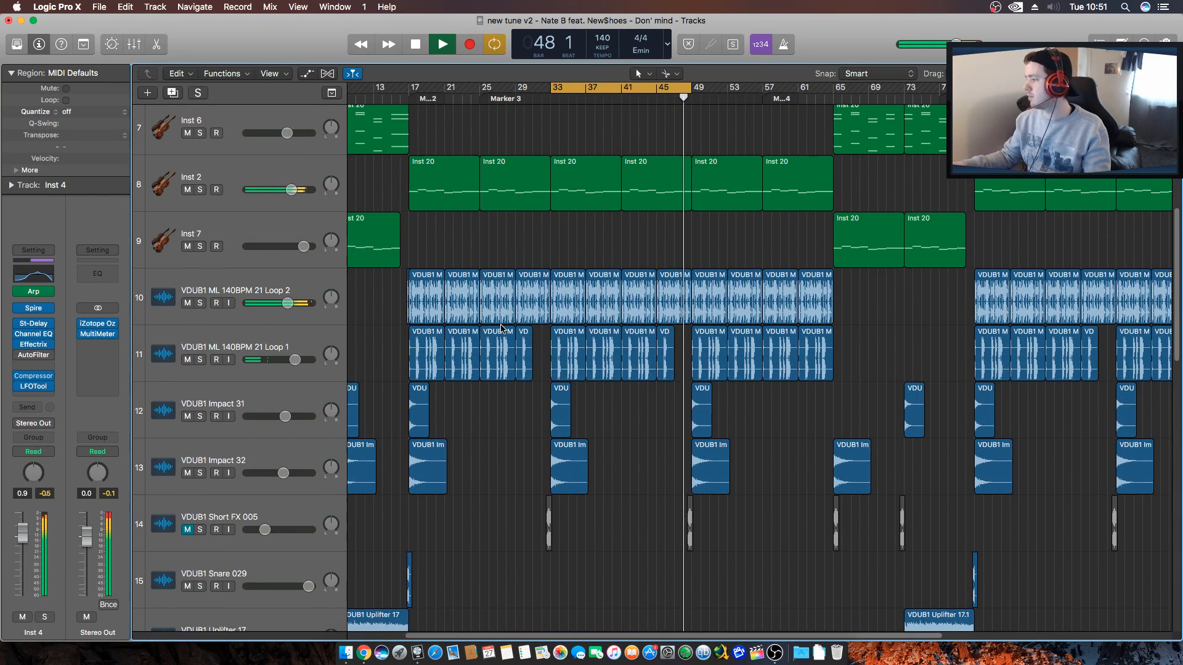
pyautogui.scroll(5, 511, 289)
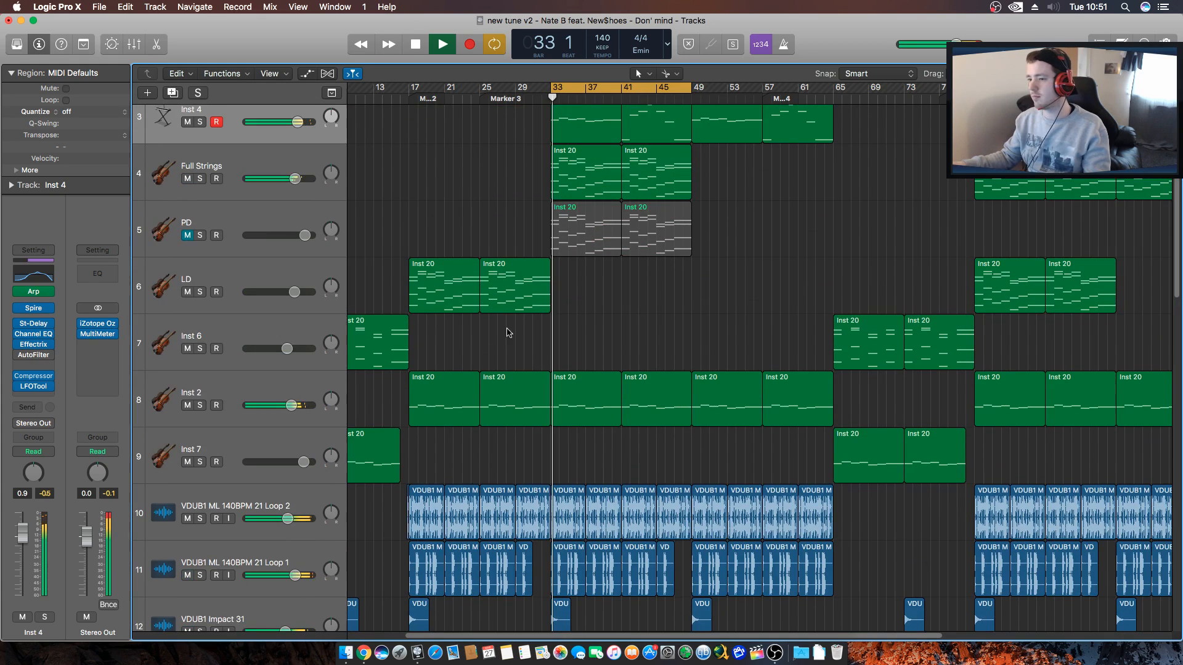
pyautogui.press('space')
pyautogui.scroll(2, 423, 232)
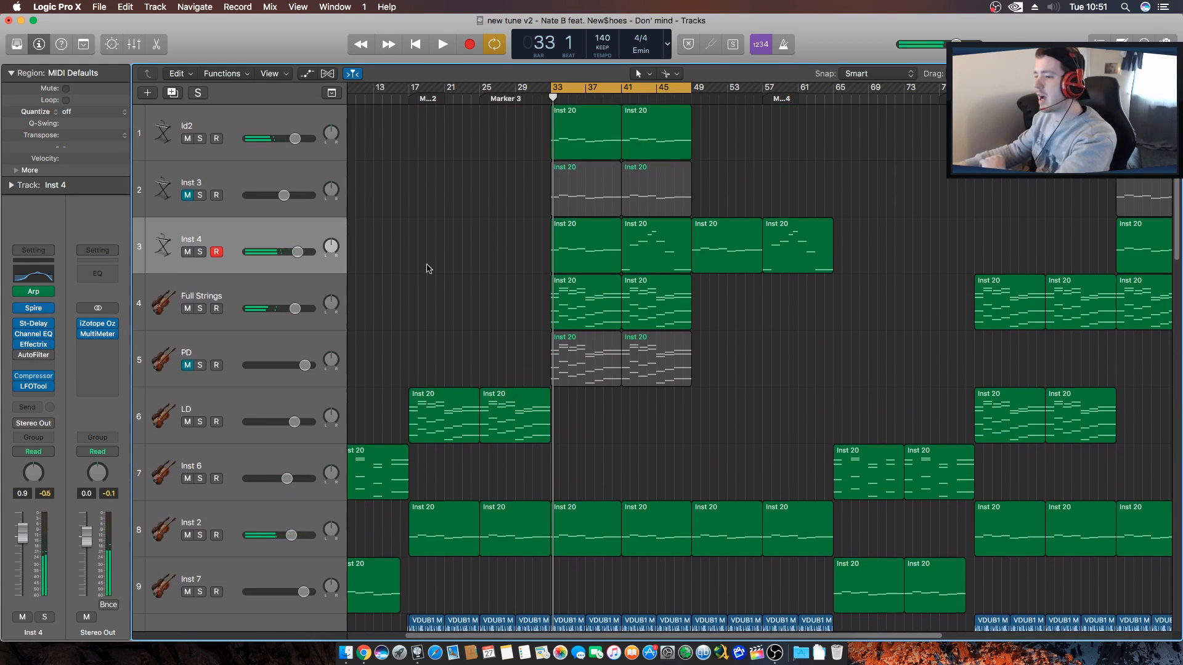
pyautogui.scroll(-5, 431, 259)
pyautogui.scroll(-15, 433, 254)
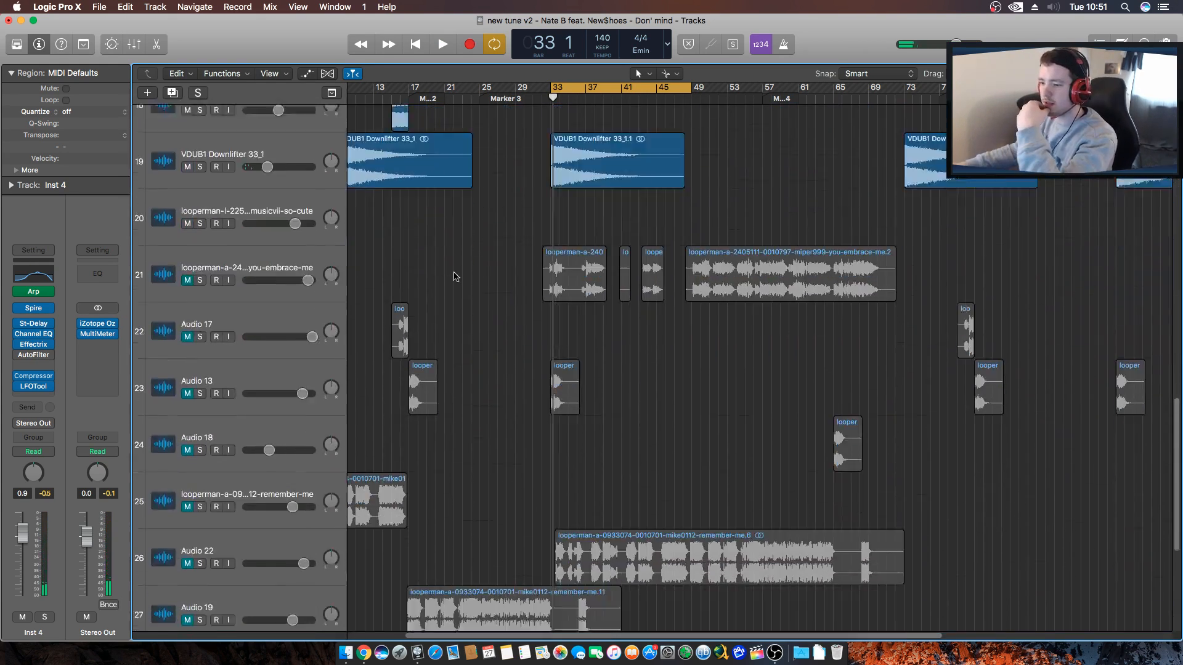
# Unmute the Audio 17 and Audio 13 vocal tracks, and set Audio 17's volume to +3.2 dB while playing the lead-in to bar 17.
pyautogui.scroll(-2, 474, 258)
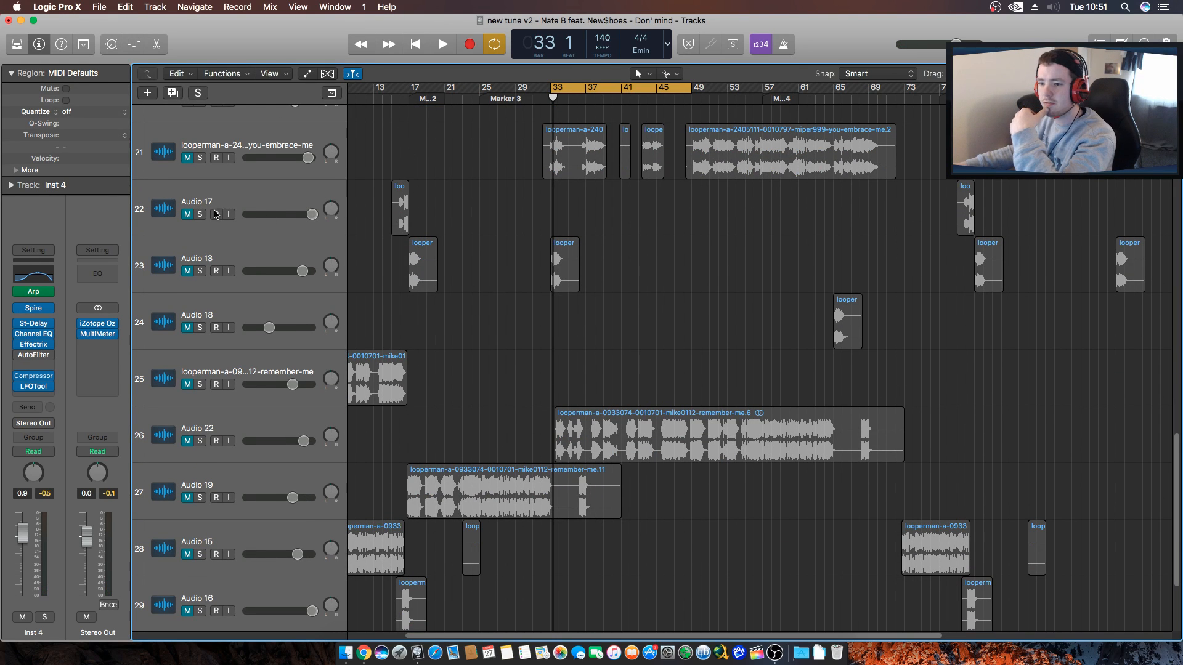
pyautogui.click(188, 273)
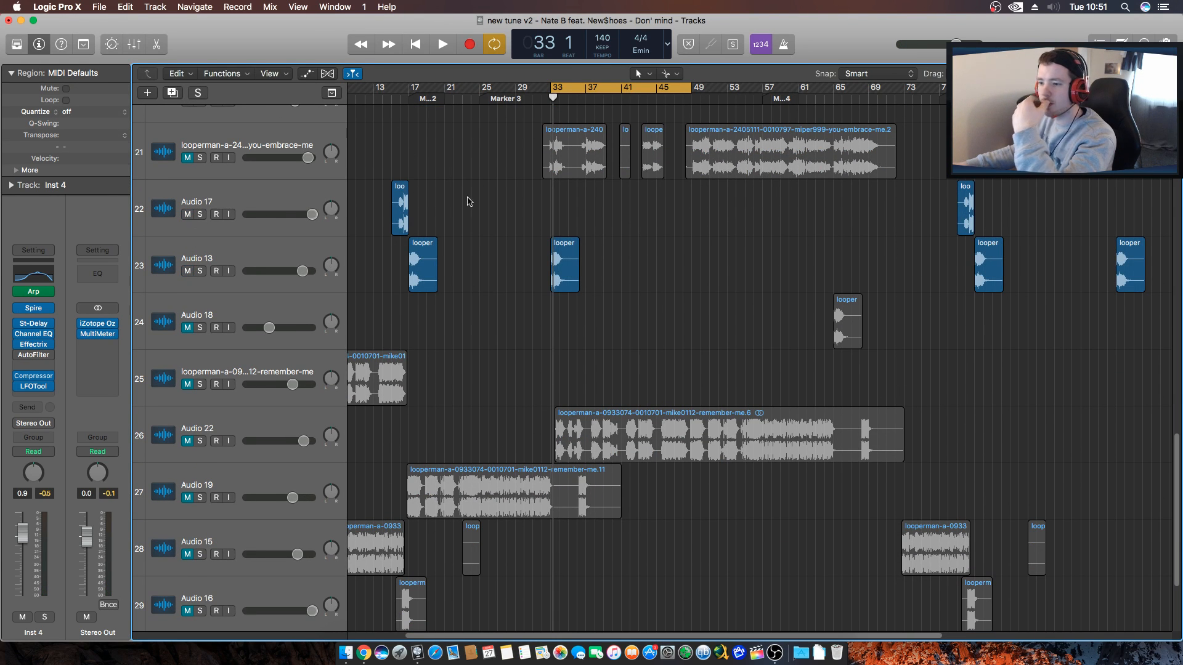
pyautogui.click(385, 95)
pyautogui.press('space')
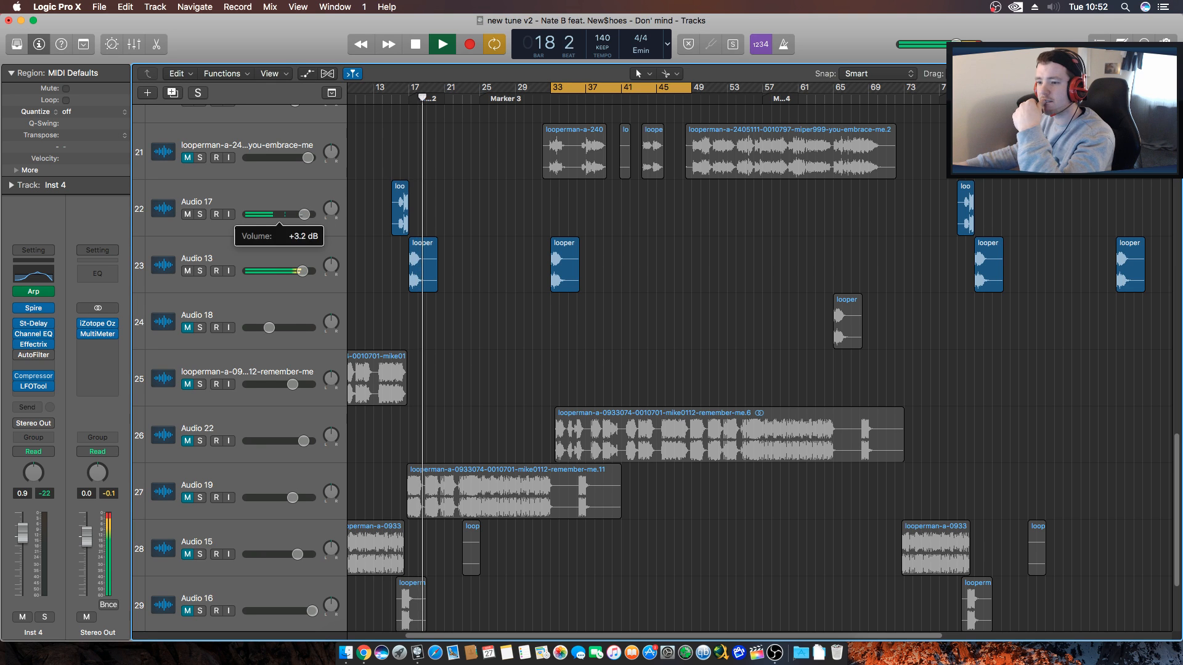
pyautogui.click(391, 98)
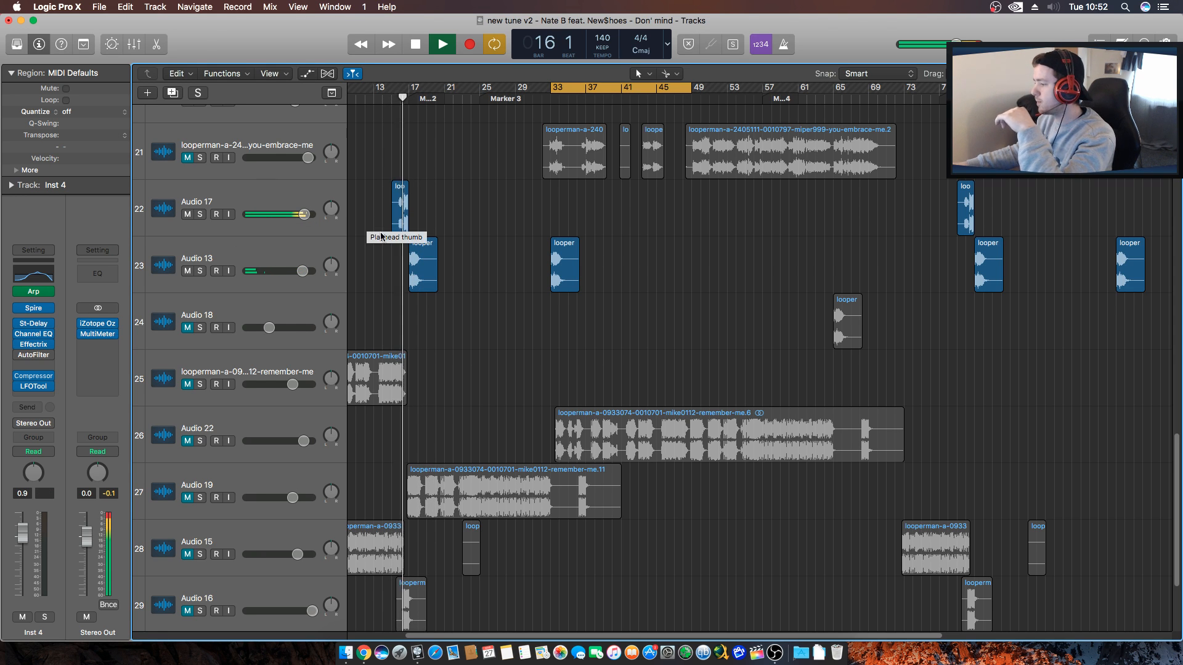
# Review the instrument and drum tracks while listening to the section from bar 17, and stop playback.
pyautogui.scroll(5, 369, 231)
pyautogui.scroll(15, 560, 356)
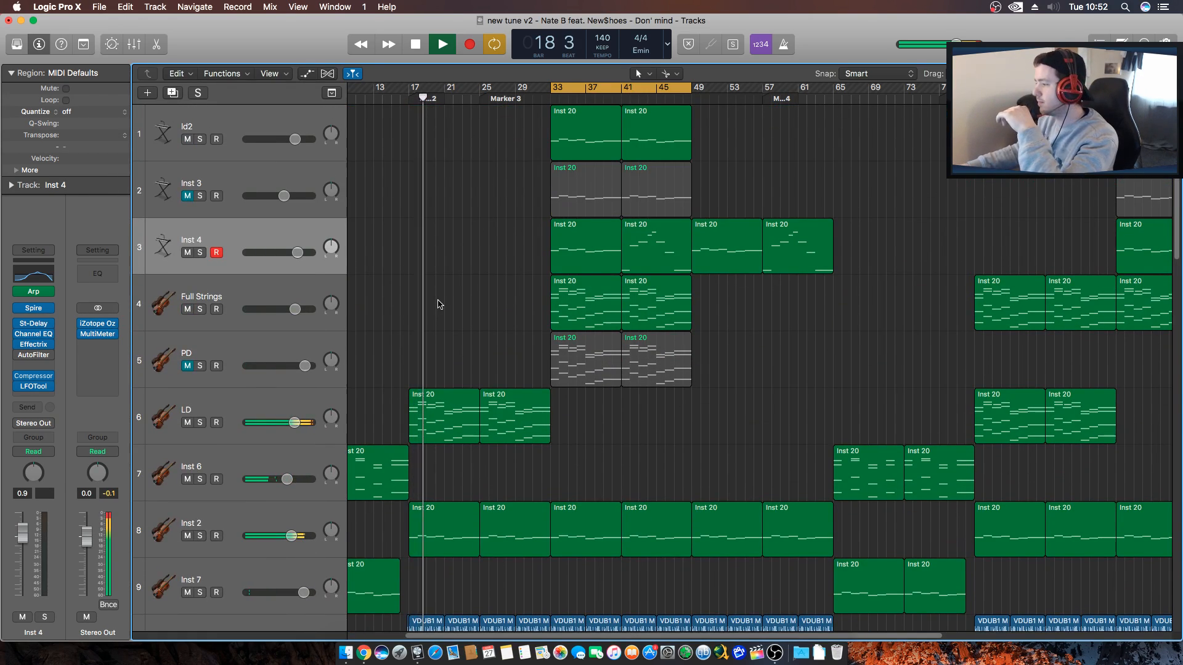
pyautogui.scroll(-10, 437, 304)
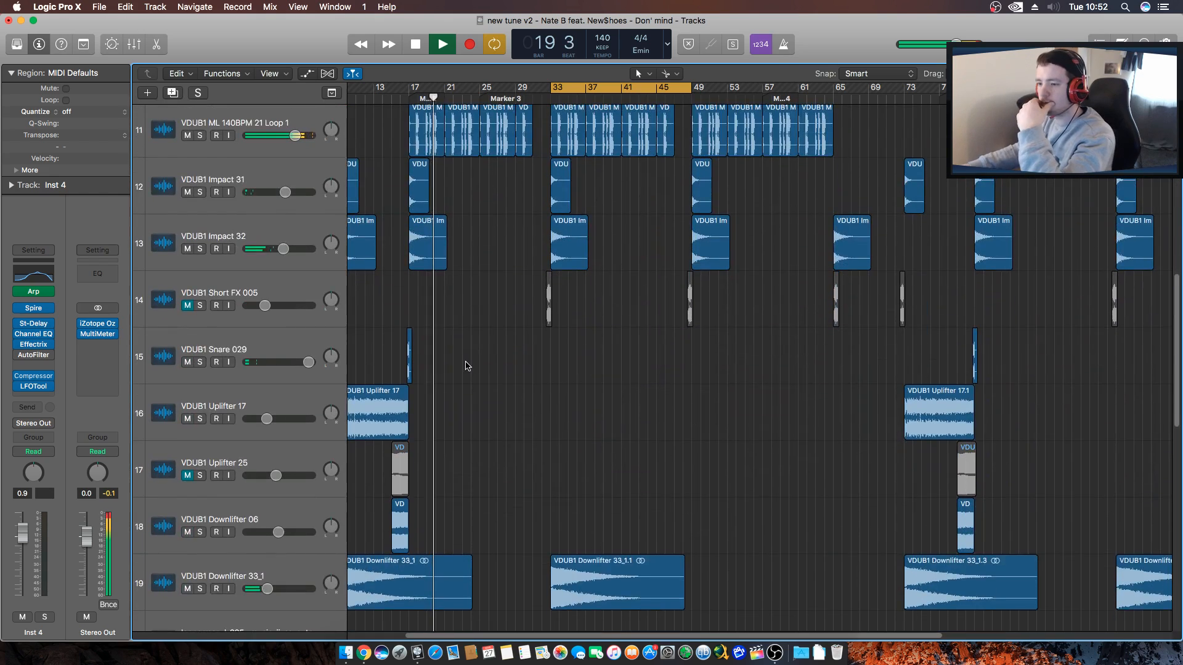
pyautogui.scroll(4, 466, 364)
pyautogui.press('space')
pyautogui.scroll(8, 468, 369)
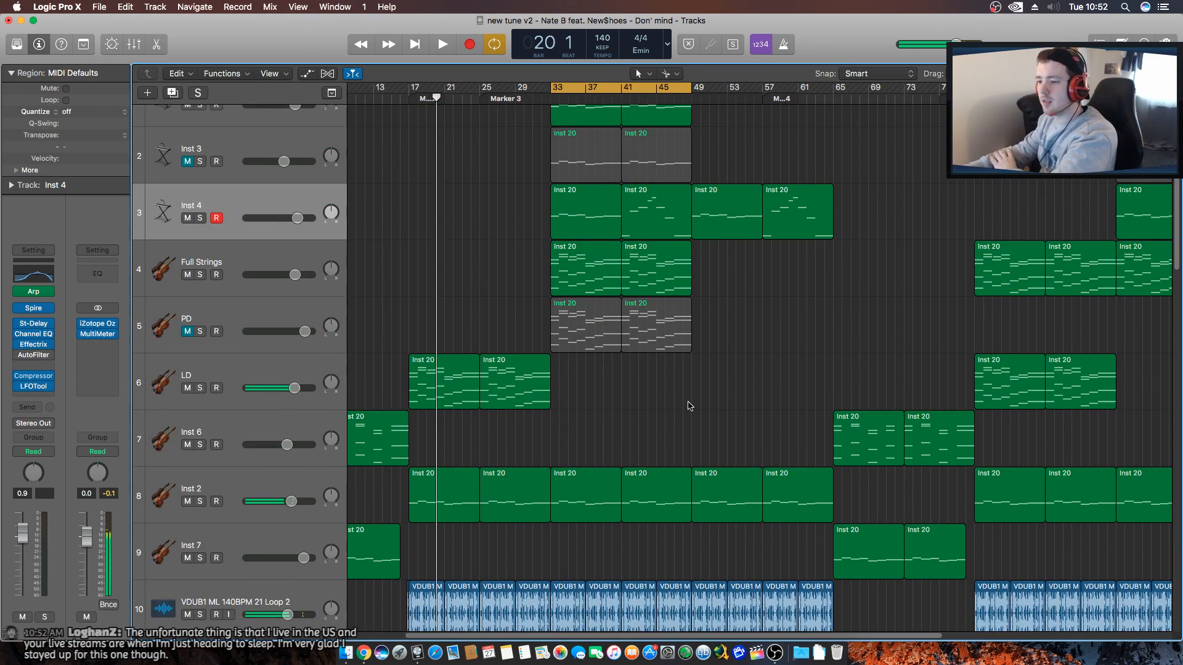
pyautogui.scroll(-3, 426, 254)
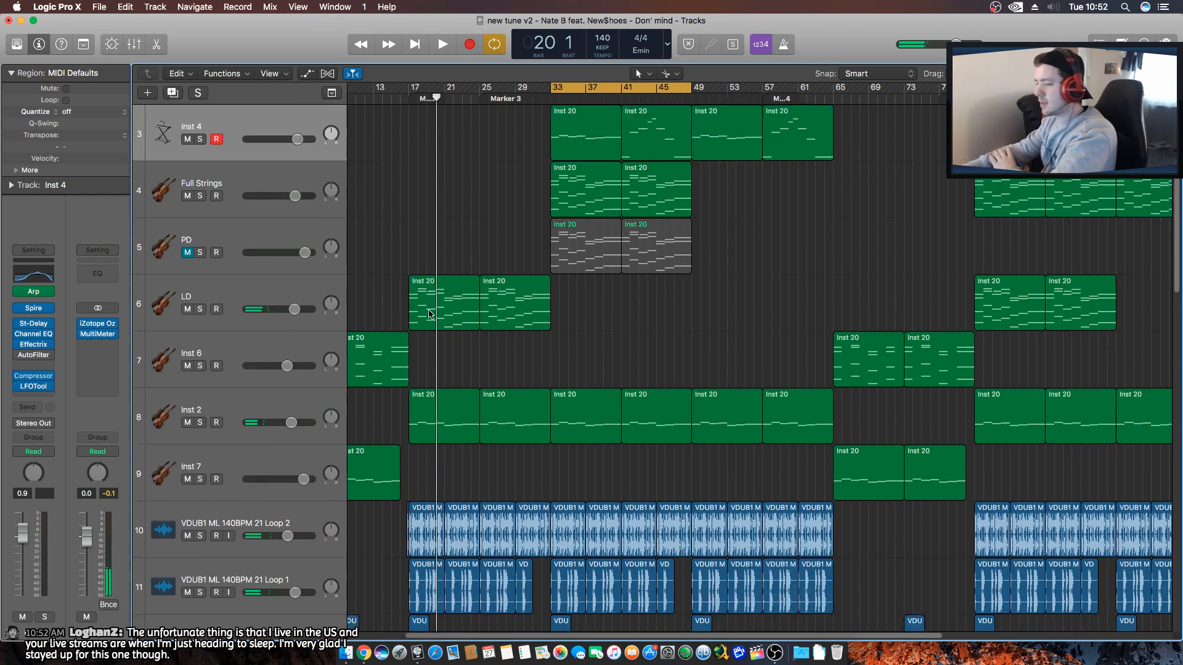
# Set the cycle range over the LD track's two regions from bar 17 to 33, then solo LD and start playback.
pyautogui.click(454, 264)
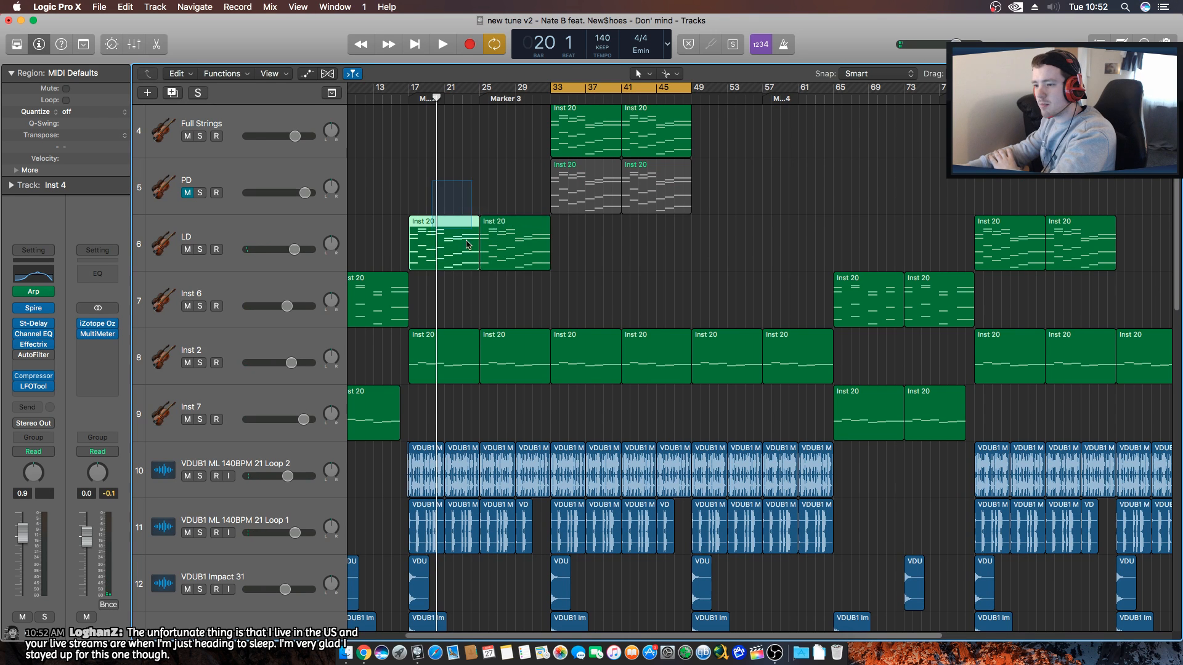
pyautogui.moveTo(468, 244); pyautogui.dragTo(493, 246)
pyautogui.moveTo(413, 92); pyautogui.dragTo(540, 95)
pyautogui.click(200, 249)
pyautogui.press('space')
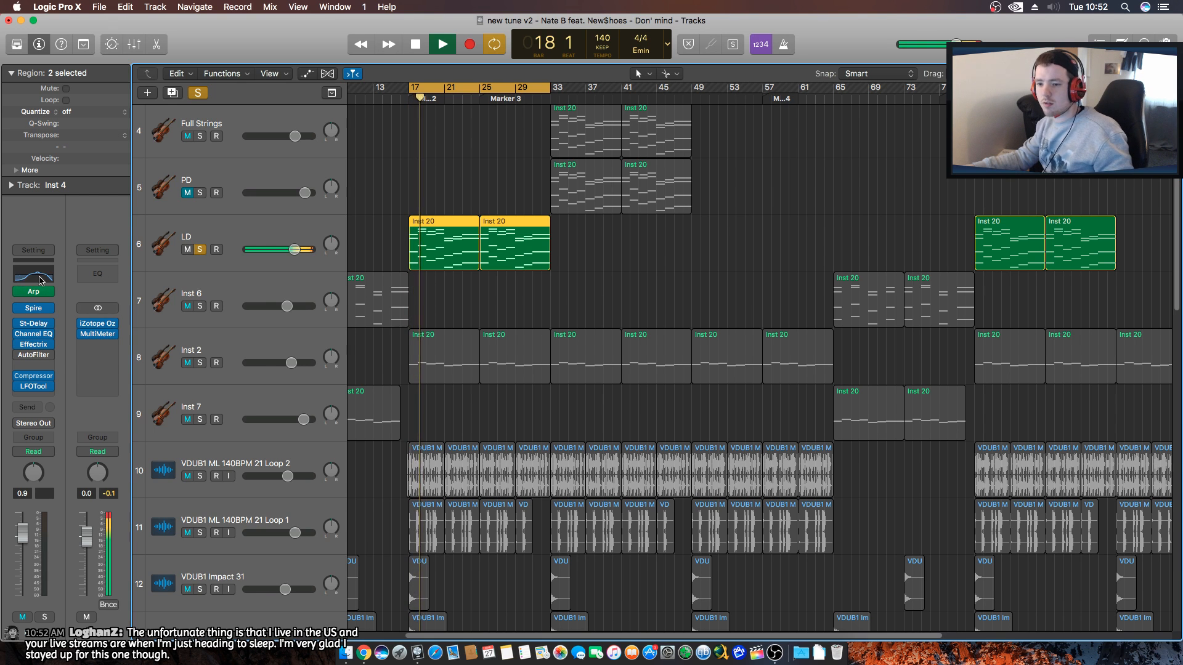
pyautogui.click(20, 282)
pyautogui.moveTo(274, 214); pyautogui.dragTo(280, 227)
pyautogui.click(74, 319)
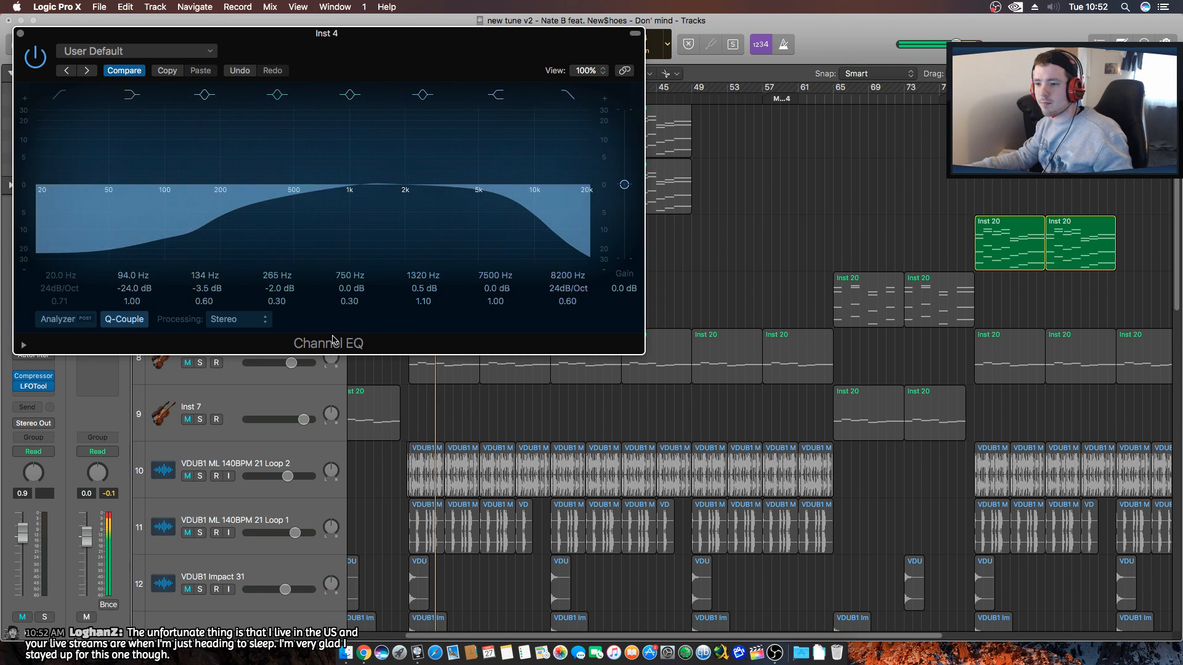
pyautogui.click(56, 321)
pyautogui.click(21, 33)
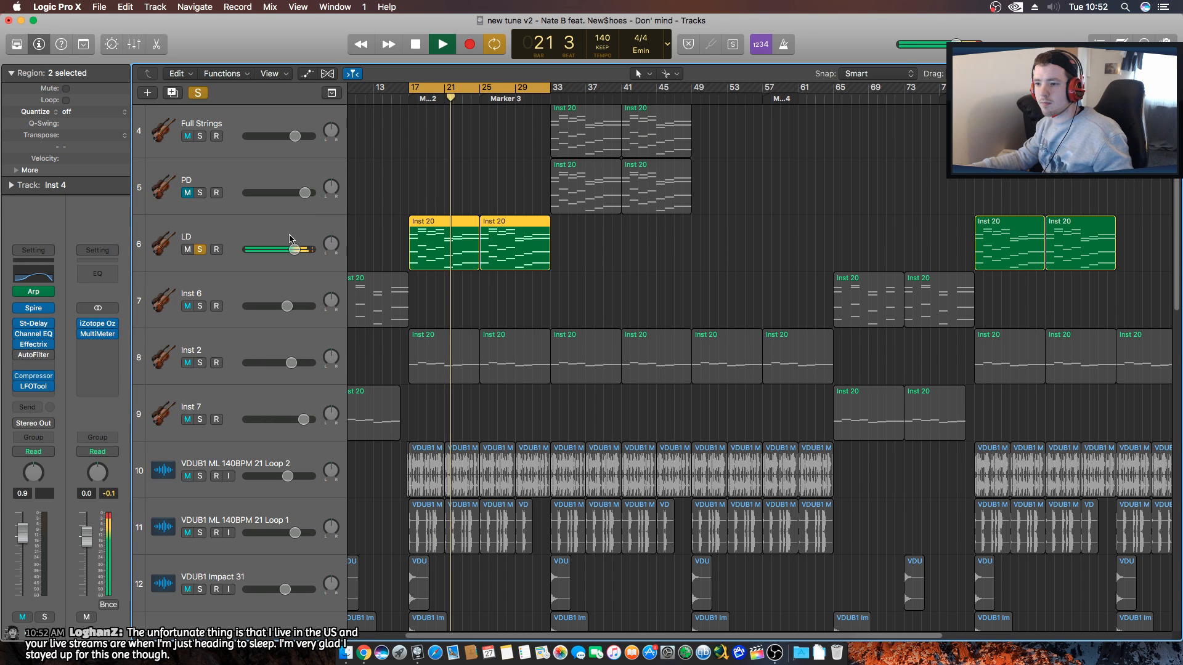
# On the LD track, swap the Channel EQ with the Exciter so the EQ comes first among the audio effects, and close the Exciter.
pyautogui.click(214, 238)
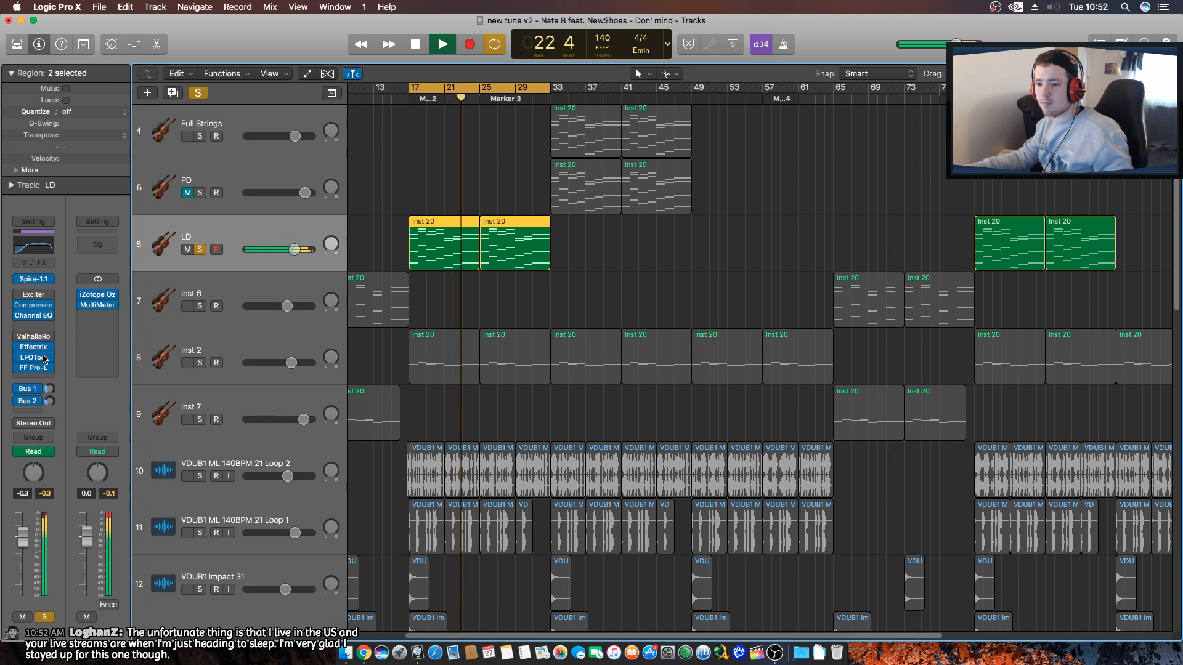
pyautogui.click(31, 315)
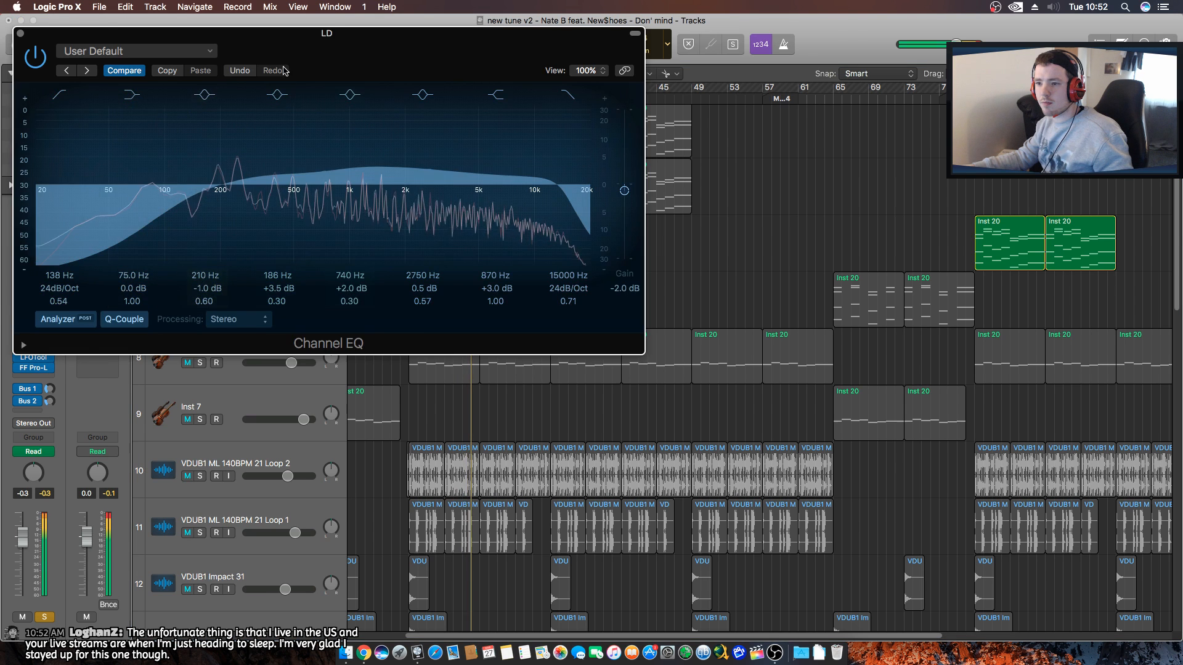
pyautogui.moveTo(257, 45); pyautogui.dragTo(585, 46)
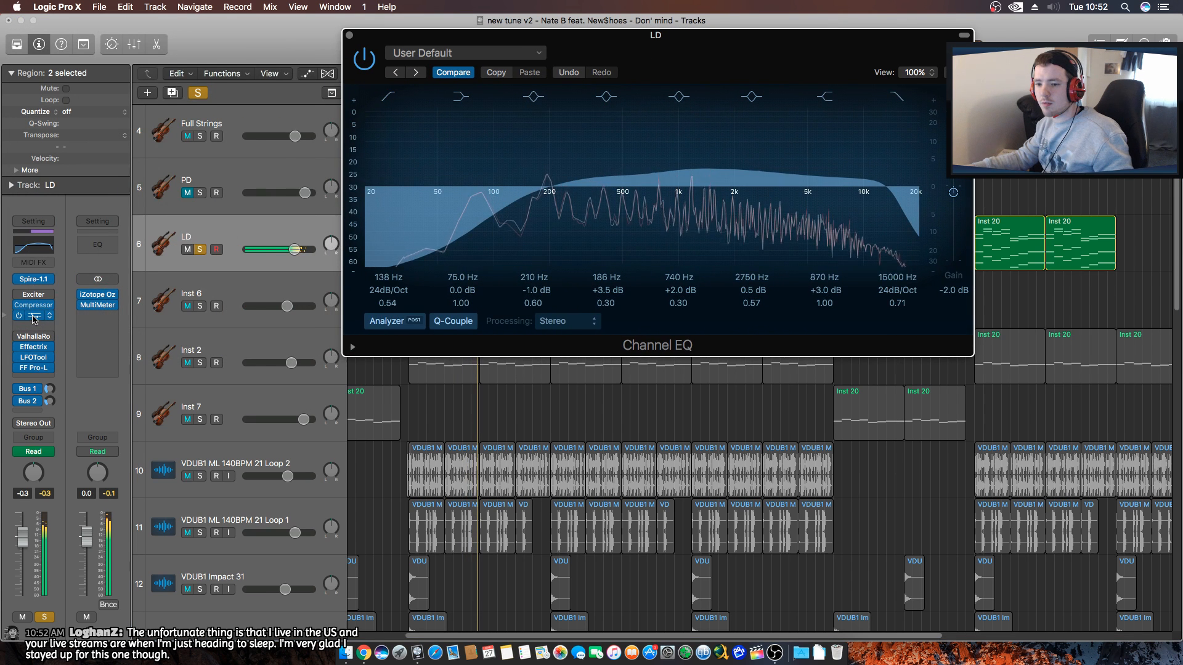
pyautogui.moveTo(33, 315); pyautogui.dragTo(33, 295)
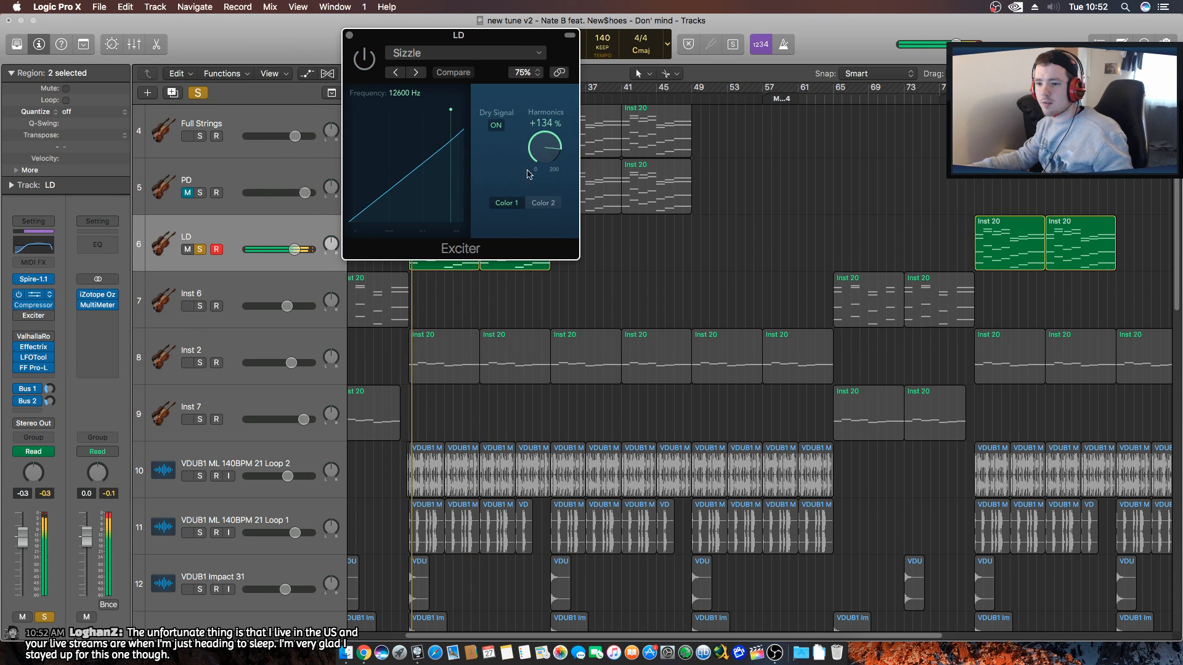
pyautogui.click(349, 35)
# In the LD track's Channel EQ, turn the 740 Hz band into a cut of -5.5 dB at 340 Hz with a Q of 0.51.
pyautogui.click(33, 295)
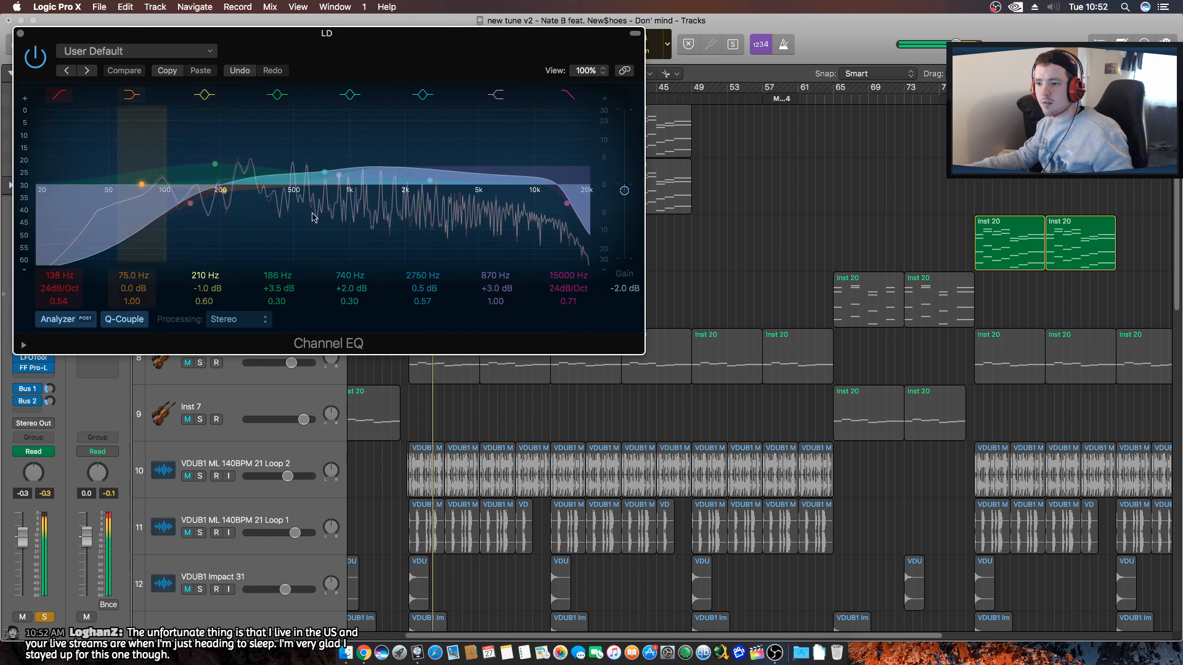
pyautogui.moveTo(382, 19); pyautogui.dragTo(596, 77)
pyautogui.moveTo(493, 237); pyautogui.dragTo(453, 249)
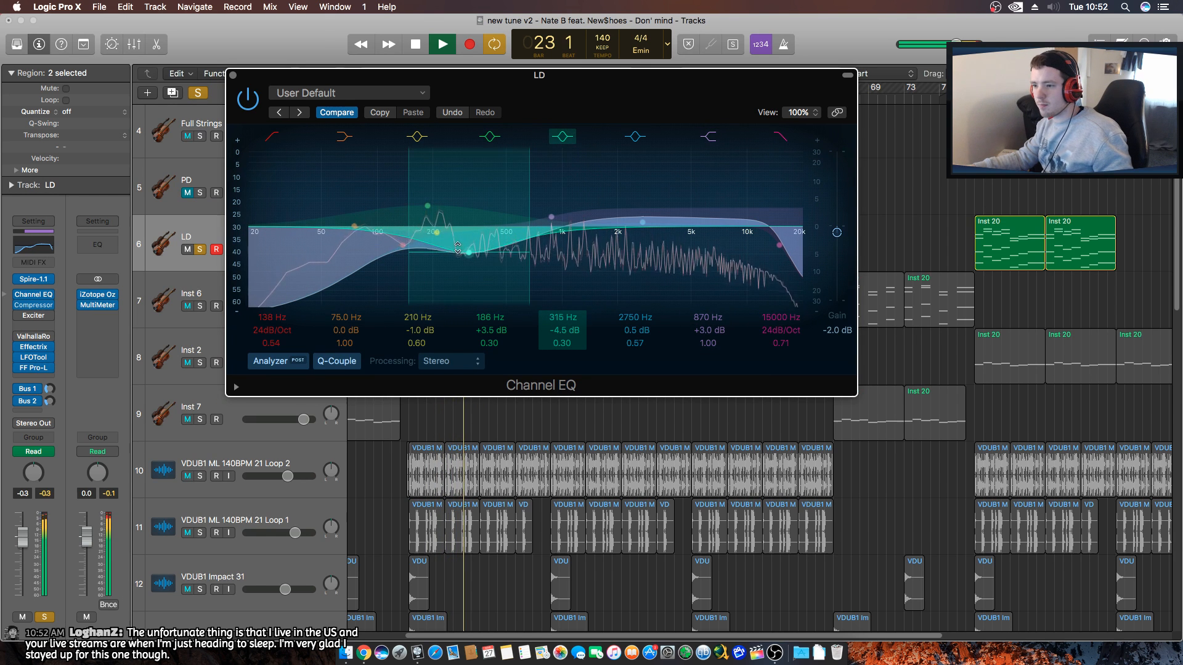
pyautogui.moveTo(410, 202); pyautogui.dragTo(419, 202)
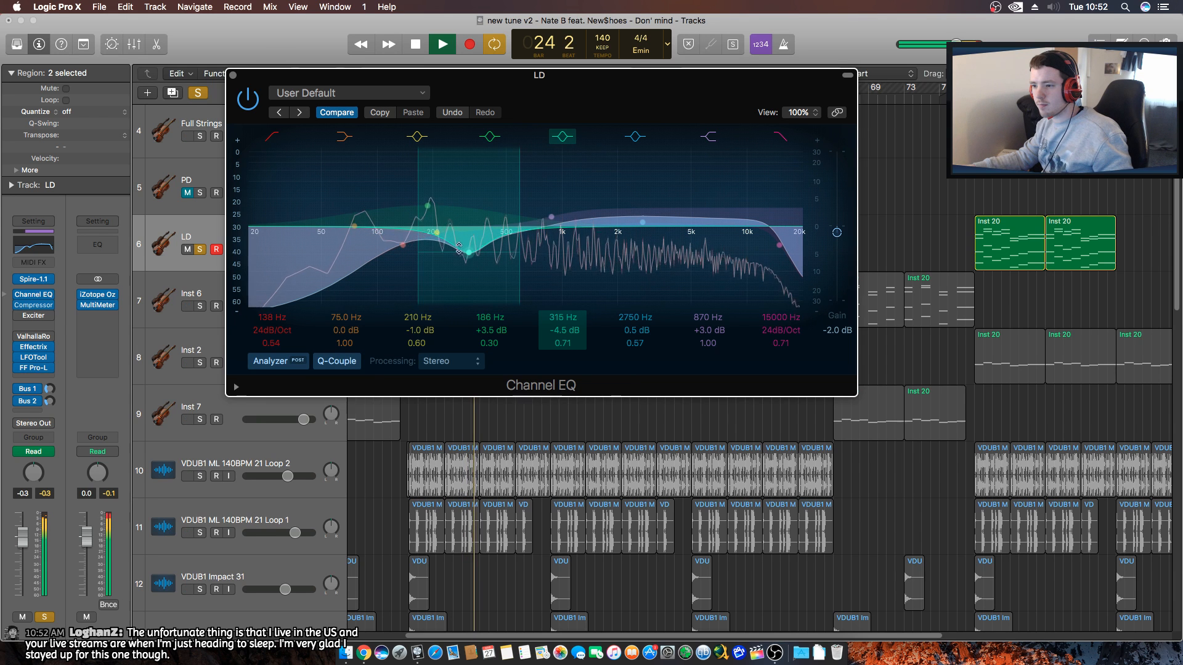
pyautogui.moveTo(474, 257); pyautogui.dragTo(474, 258)
pyautogui.moveTo(524, 198); pyautogui.dragTo(527, 199)
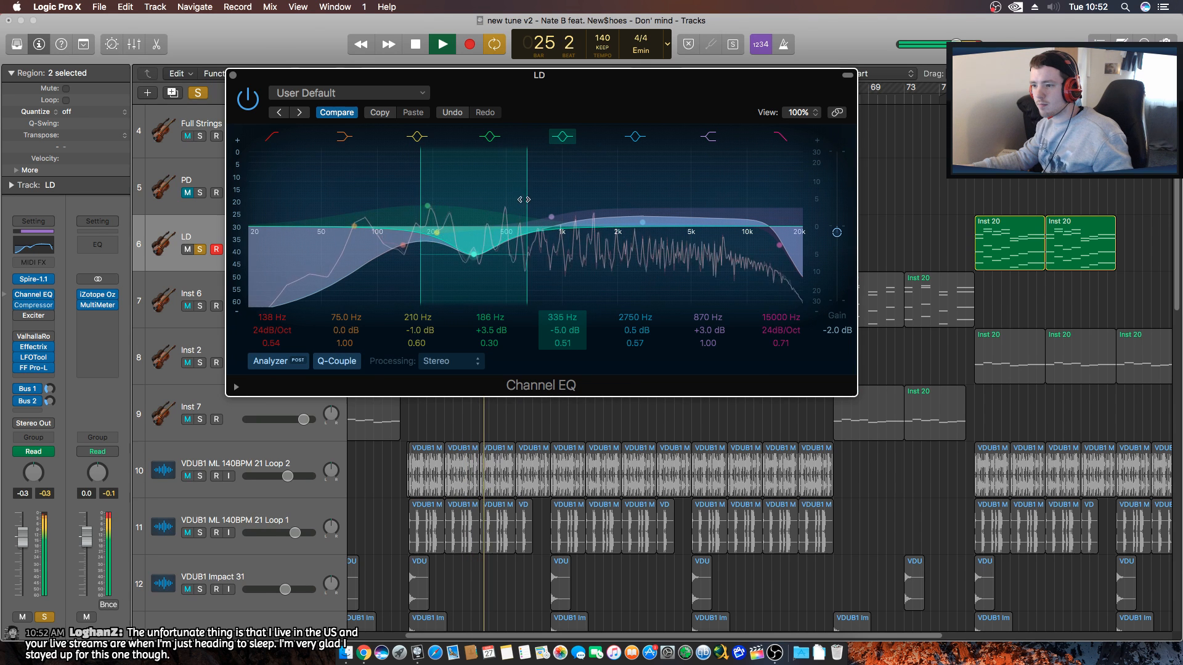
pyautogui.press('space')
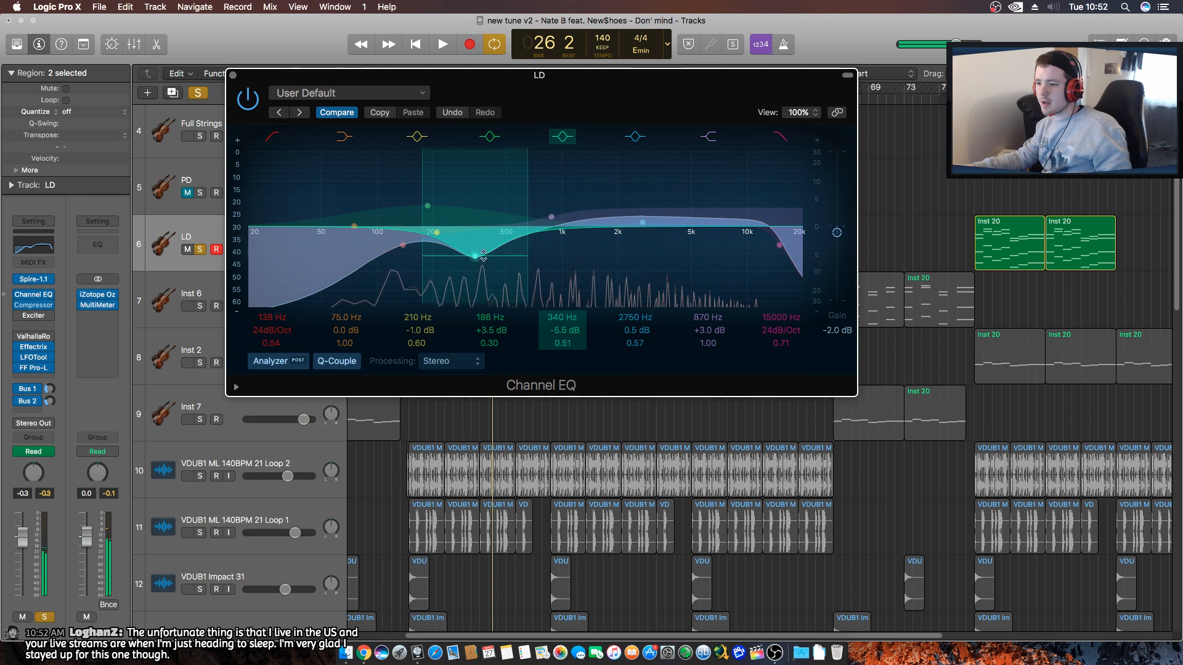
pyautogui.moveTo(474, 254); pyautogui.dragTo(476, 257)
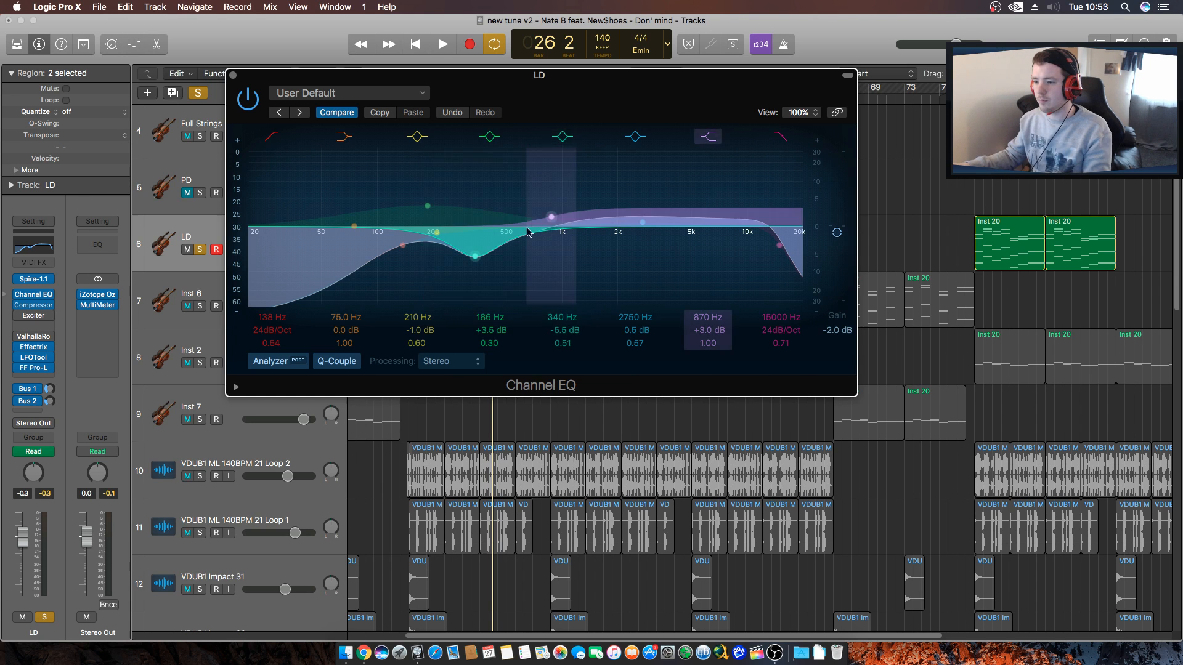
# Change the LD EQ's low-mid cut to -8.5 dB at 455 Hz with a Q of 0.25, audition it, and close the EQ.
pyautogui.moveTo(478, 261); pyautogui.dragTo(504, 274)
pyautogui.press('space')
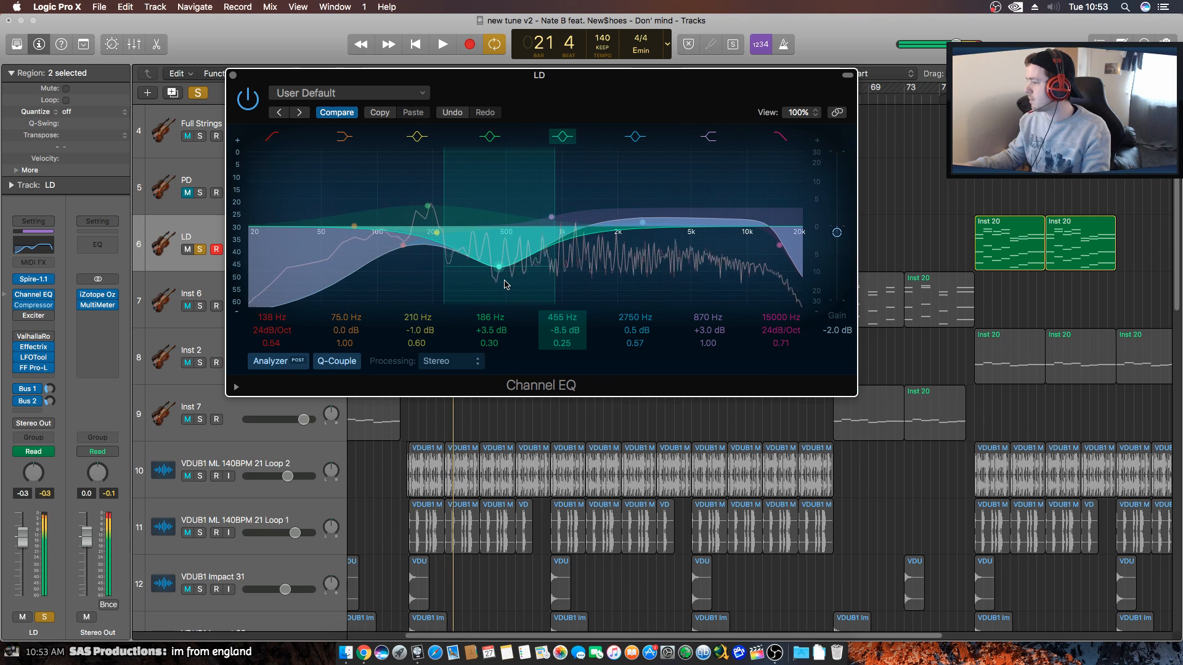
pyautogui.press('space')
pyautogui.click(232, 75)
pyautogui.click(463, 175)
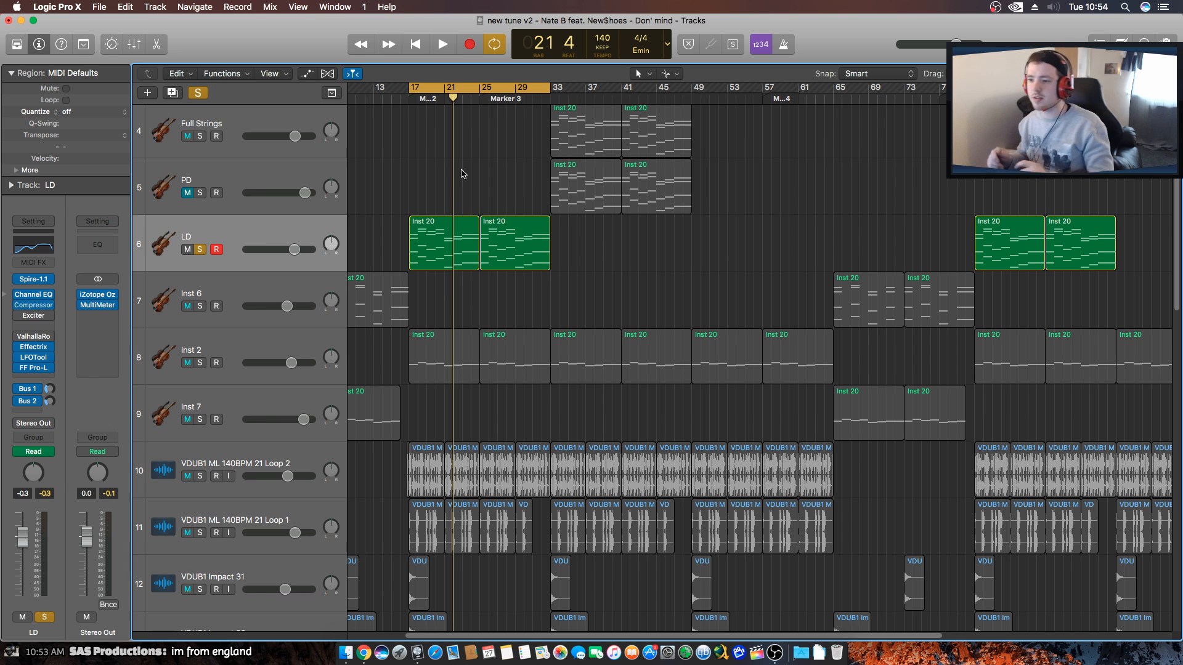
# Play the LD part, unsolo its track, turn off cycling, and restart playback from about bar 15 to hear the full mix.
pyautogui.press('space')
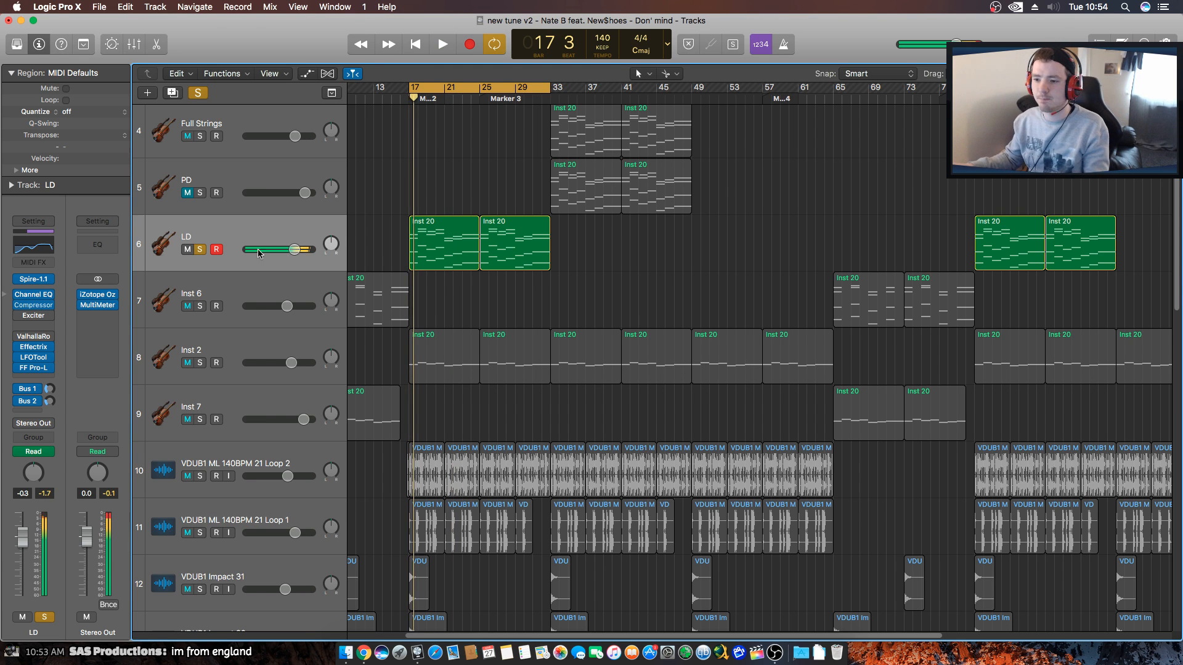
pyautogui.click(202, 249)
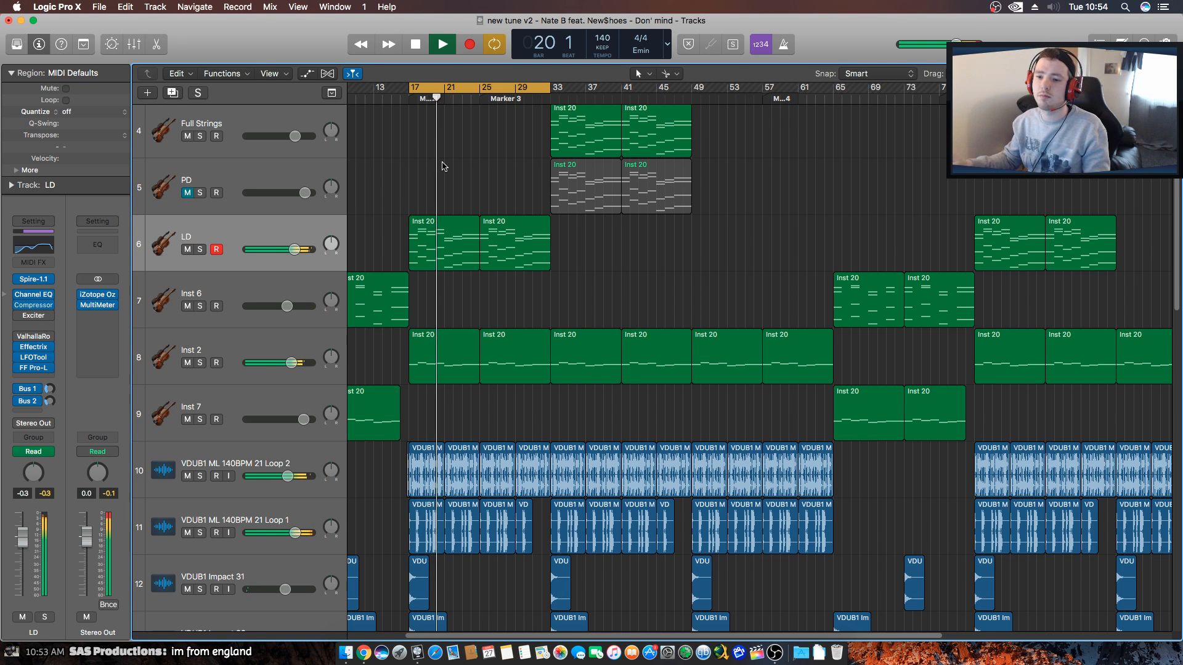
pyautogui.scroll(2, 483, 201)
pyautogui.scroll(2, 482, 201)
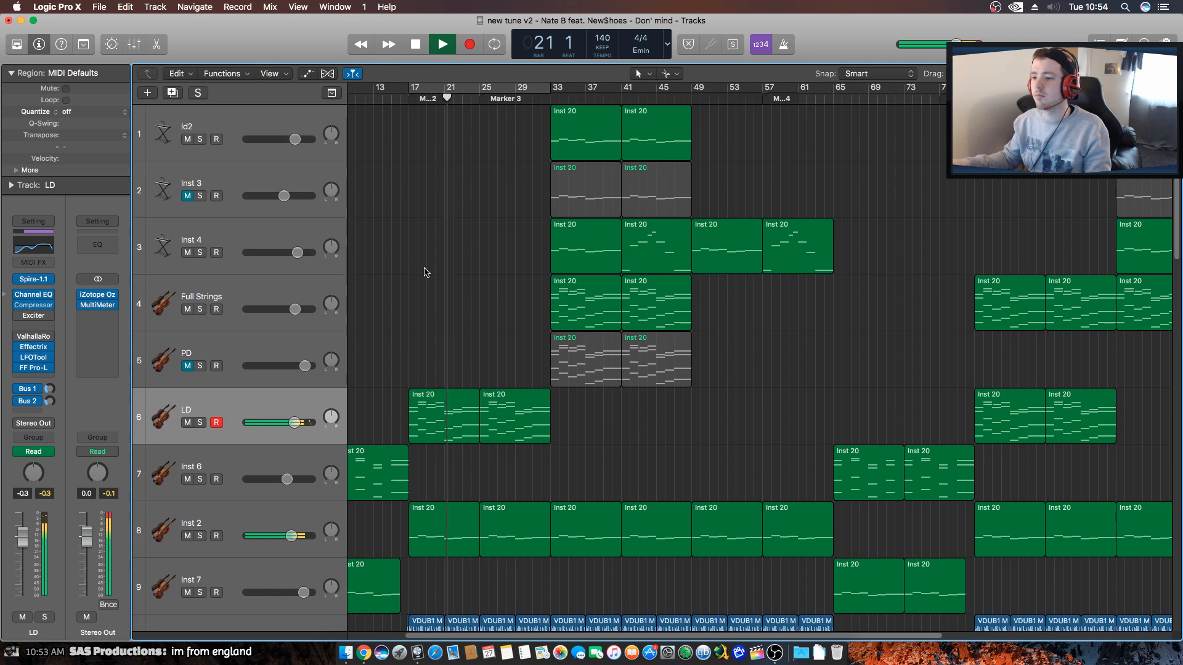
pyautogui.scroll(1, 432, 274)
pyautogui.scroll(-5, 435, 279)
pyautogui.click(392, 98)
# Review the drum, effects and vocal tracks while listening from the build-up into bar 17, and stop playback.
pyautogui.scroll(-12, 404, 295)
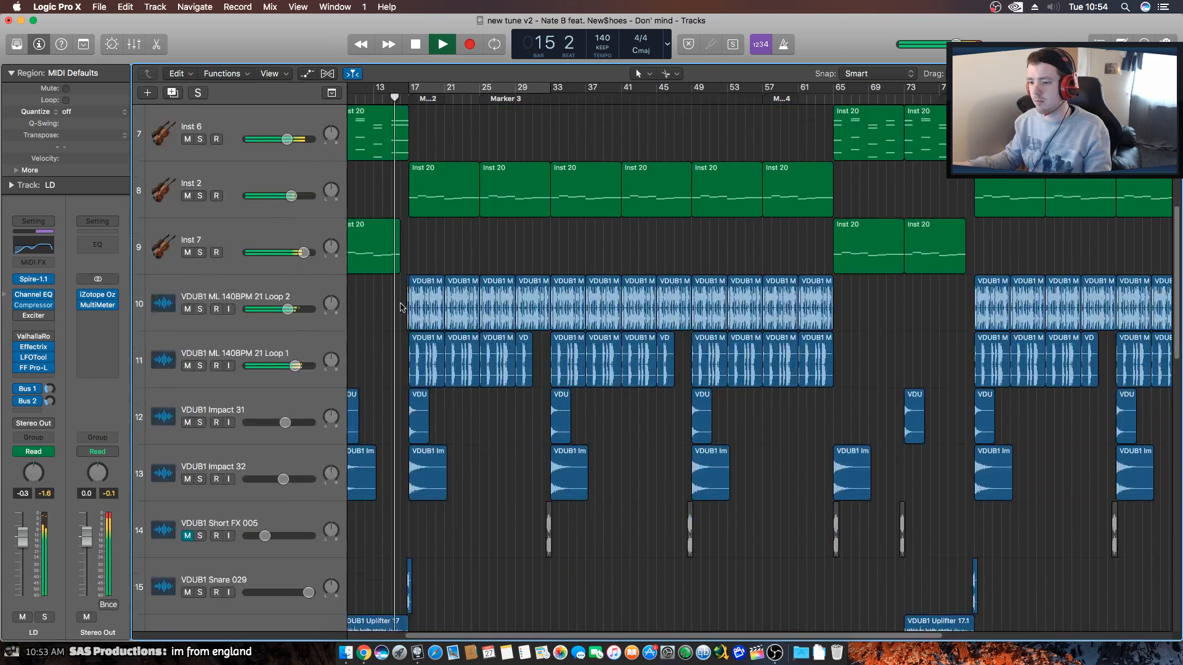
pyautogui.scroll(-10, 515, 337)
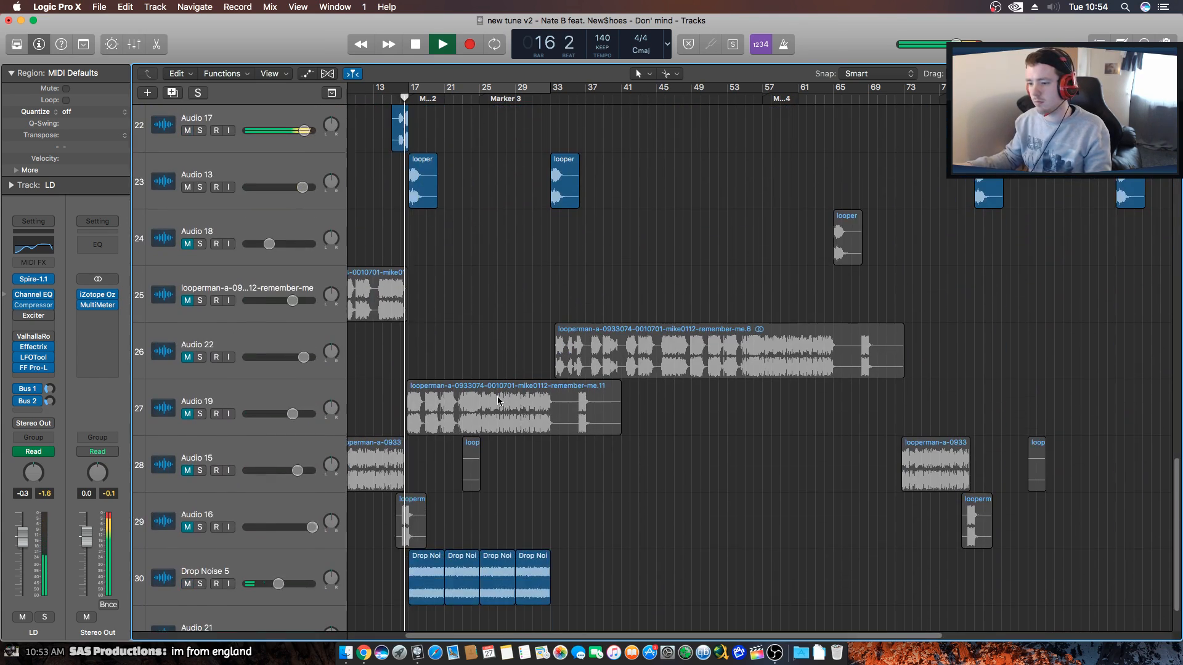
pyautogui.scroll(14, 674, 423)
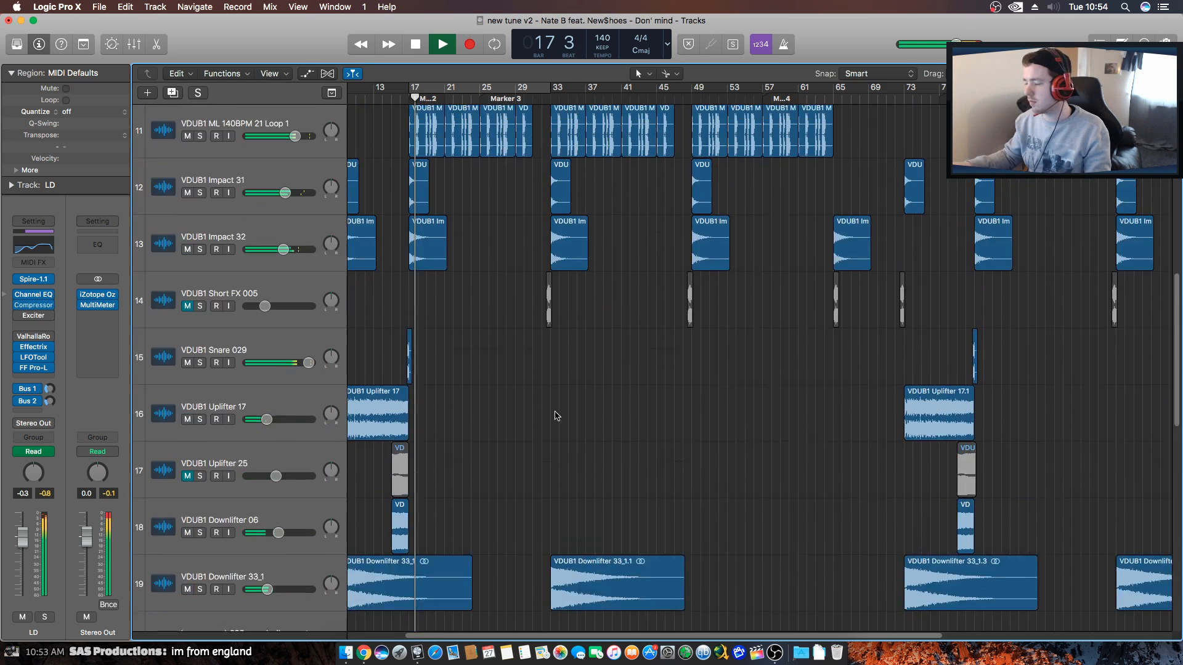
pyautogui.scroll(7, 568, 417)
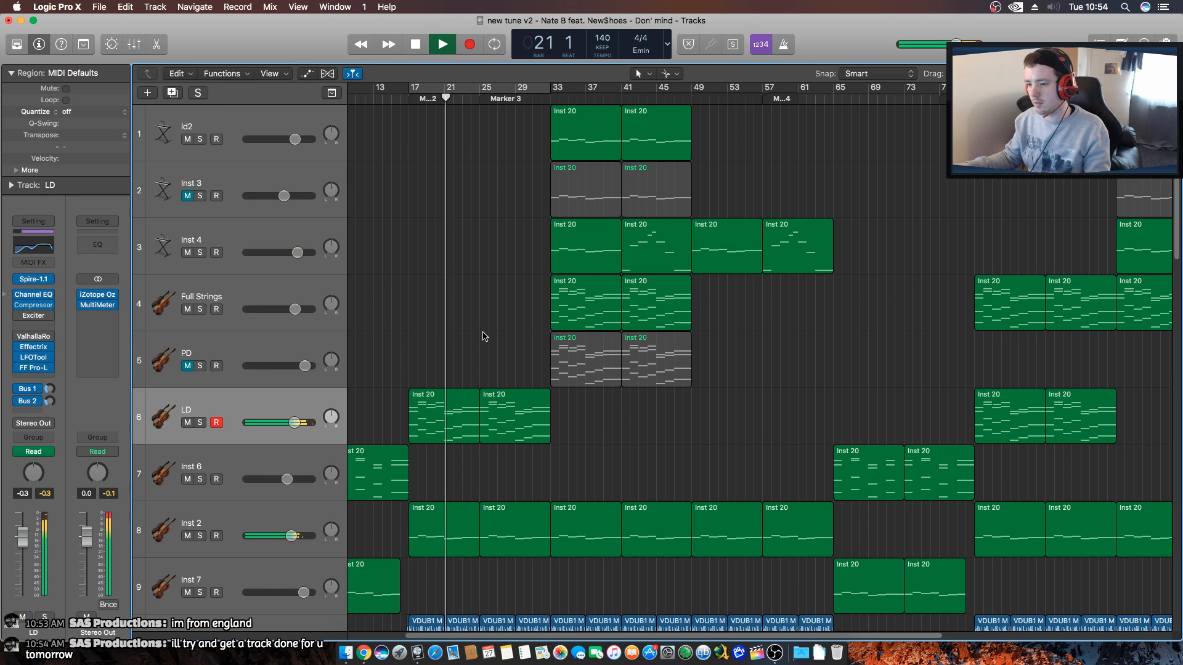
pyautogui.press('space')
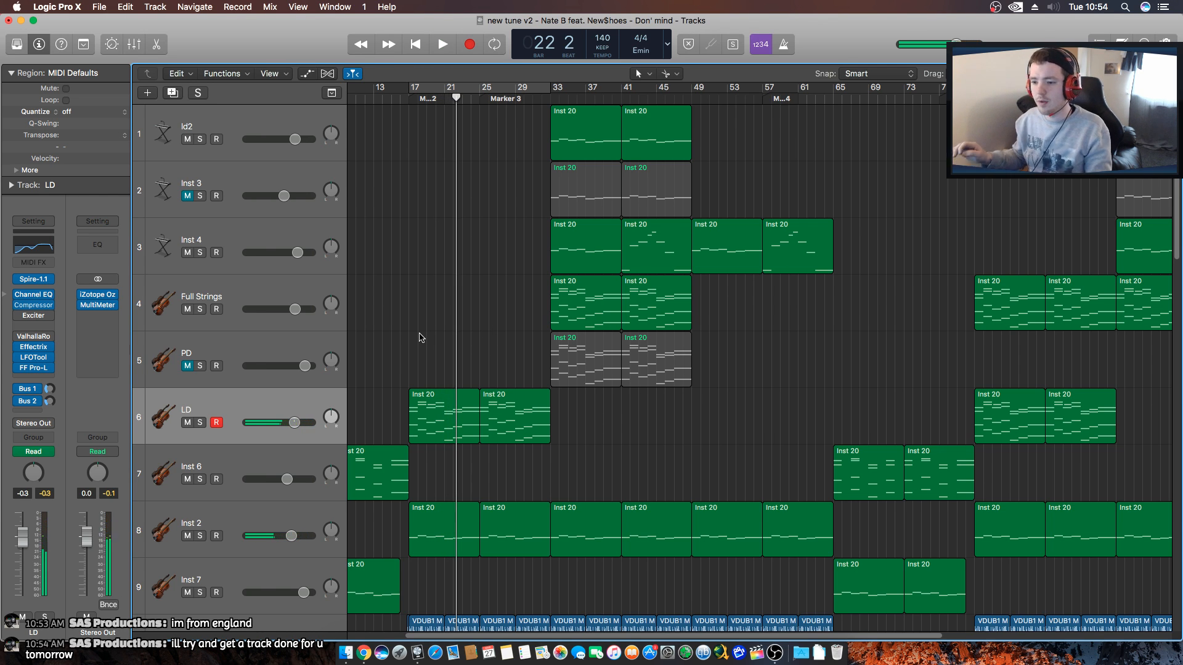
# Solo the LD track and open its Spire-1.1 synthesizer, placing the window clear of the channel strip.
pyautogui.click(200, 423)
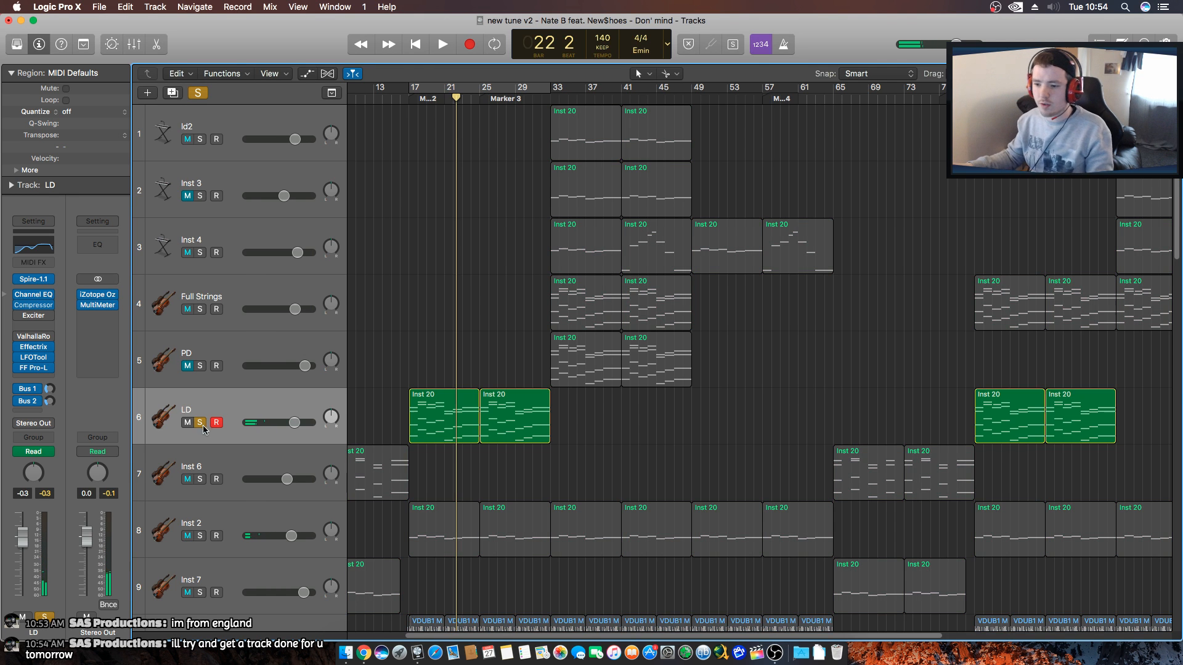
pyautogui.click(33, 279)
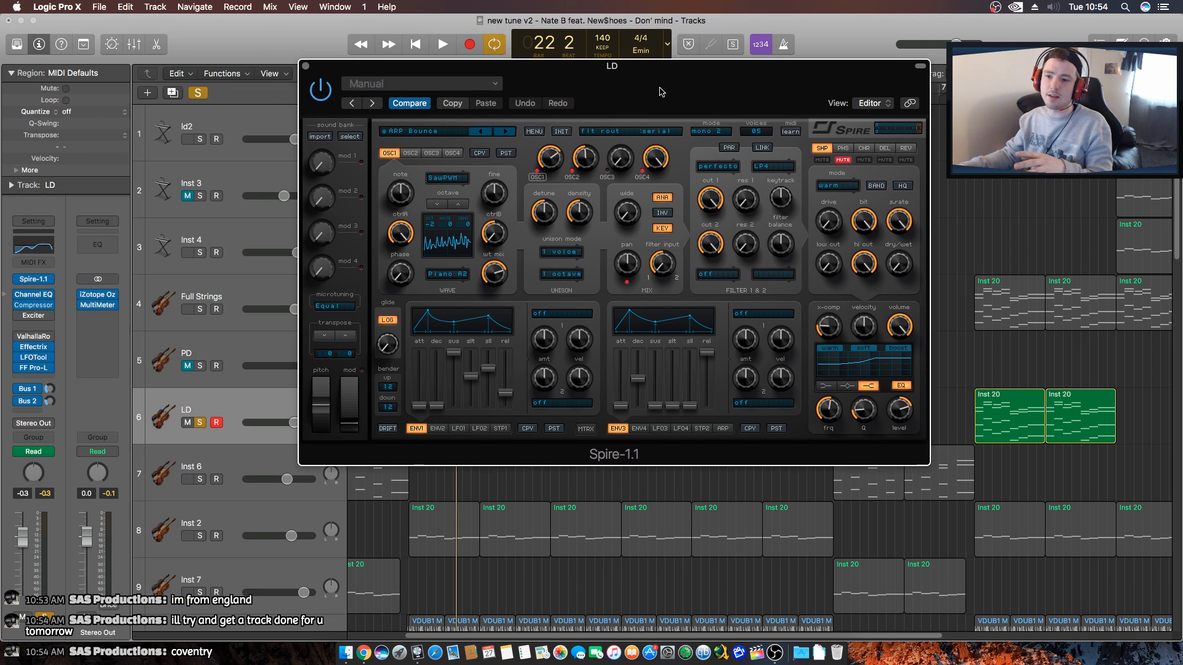
pyautogui.moveTo(377, 59); pyautogui.dragTo(662, 92)
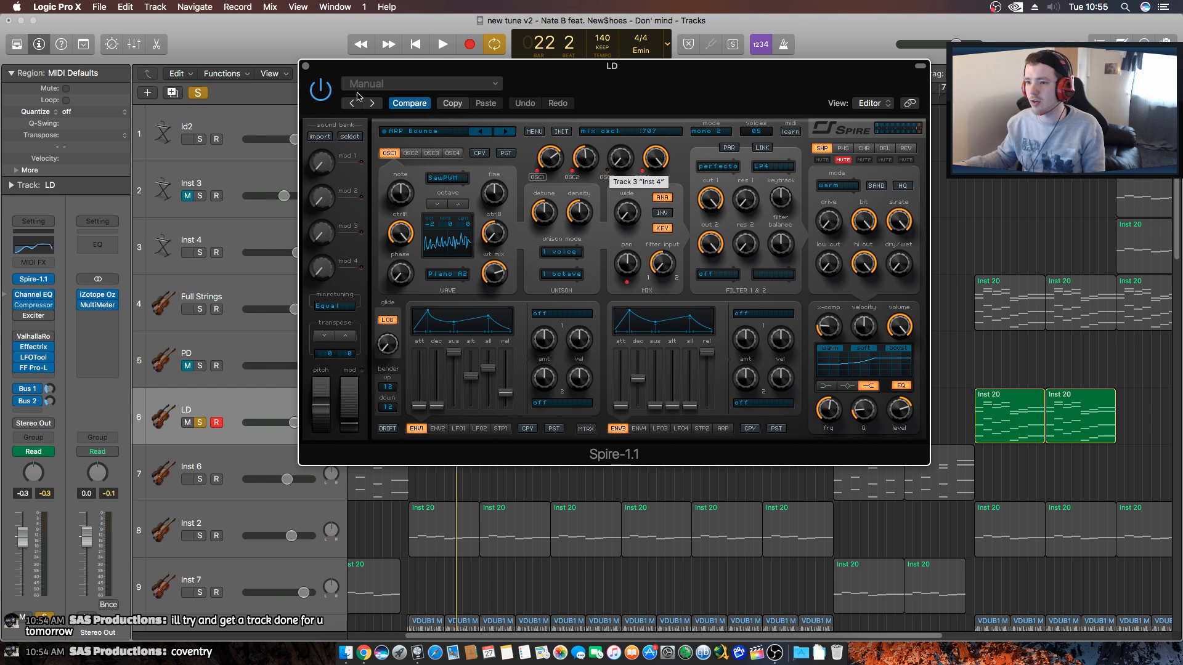
# Close the LD track's Spire synthesizer and turn off cycling.
pyautogui.click(305, 66)
pyautogui.click(410, 103)
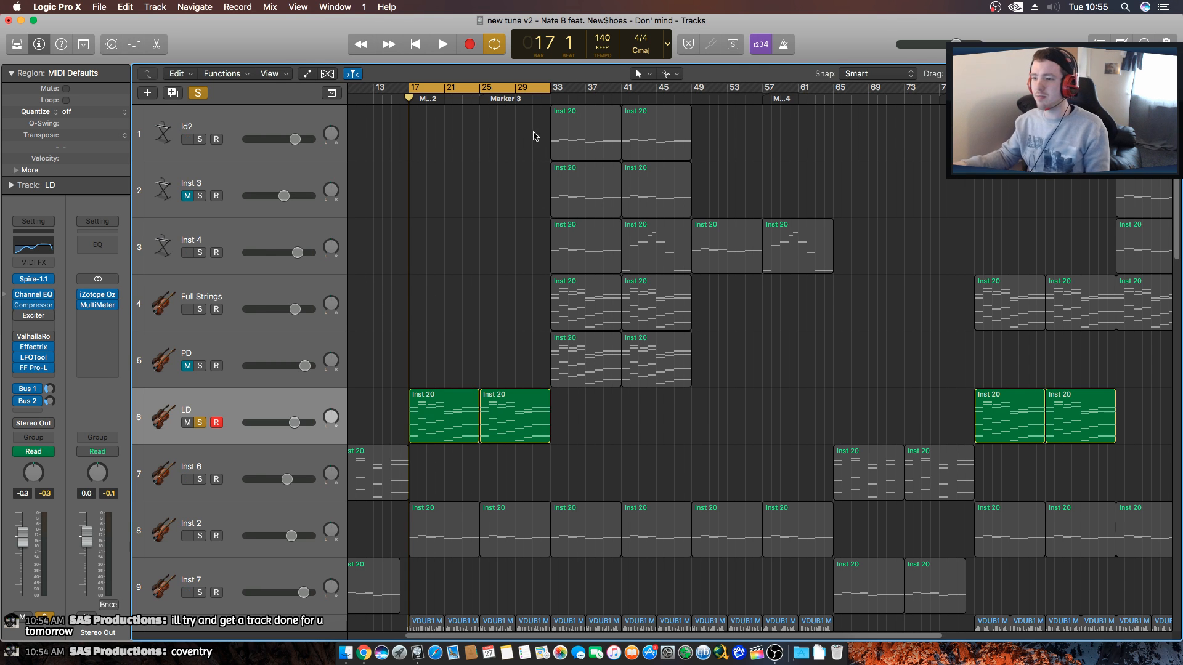
pyautogui.click(524, 90)
# Solo the ld2 track, audition its part from bar 33, and stop playback.
pyautogui.click(203, 139)
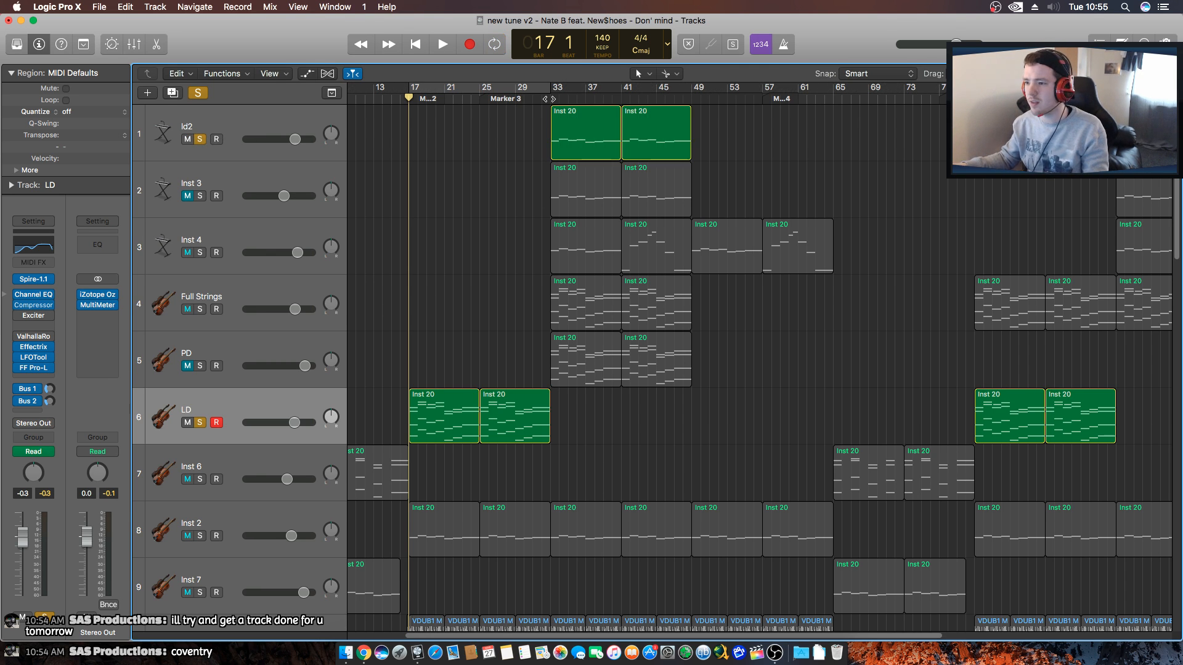
pyautogui.hotkey('shift', 'space')
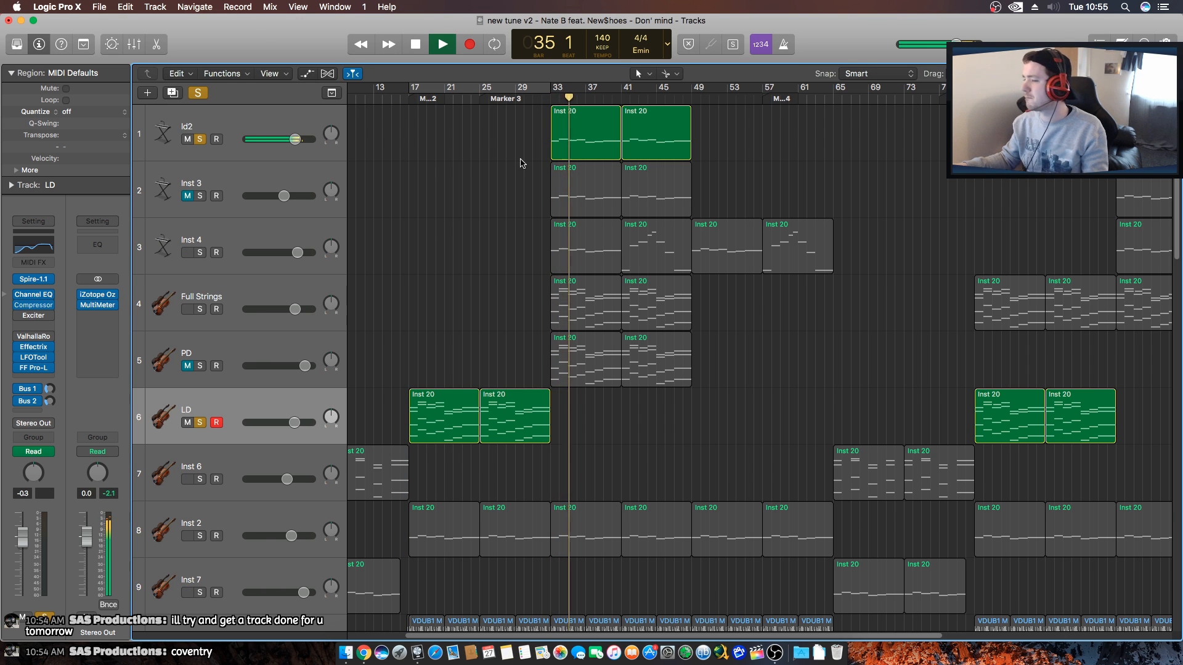
pyautogui.press('space')
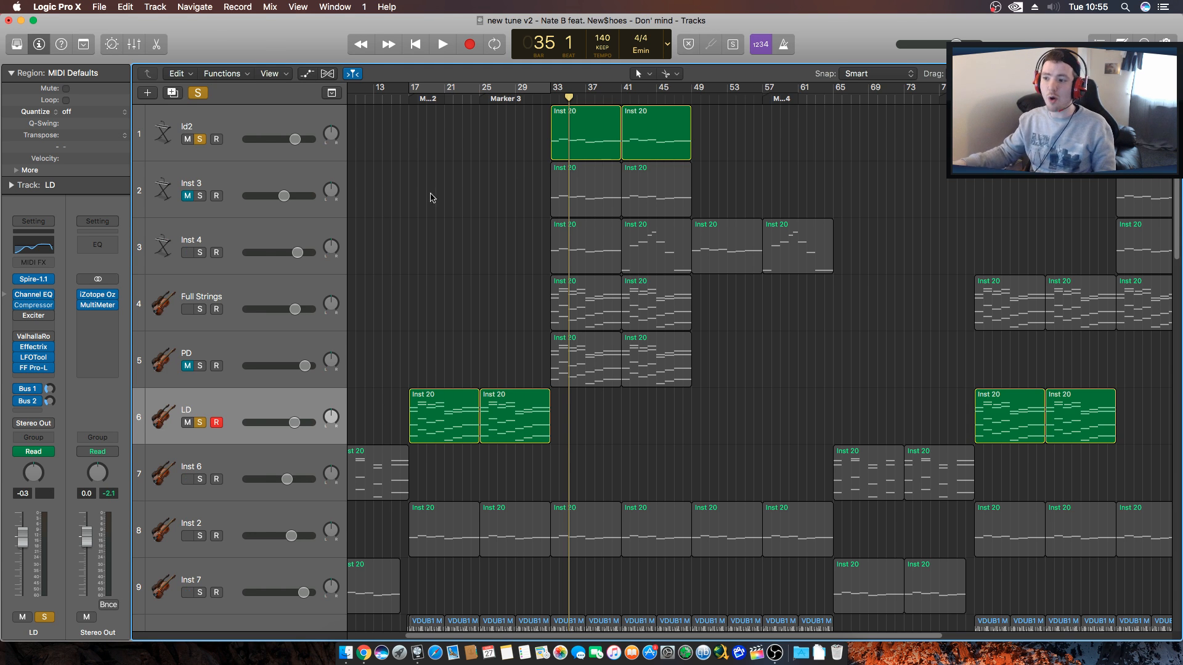
# Select the ld2 track and switch off the solo on every track.
pyautogui.click(239, 124)
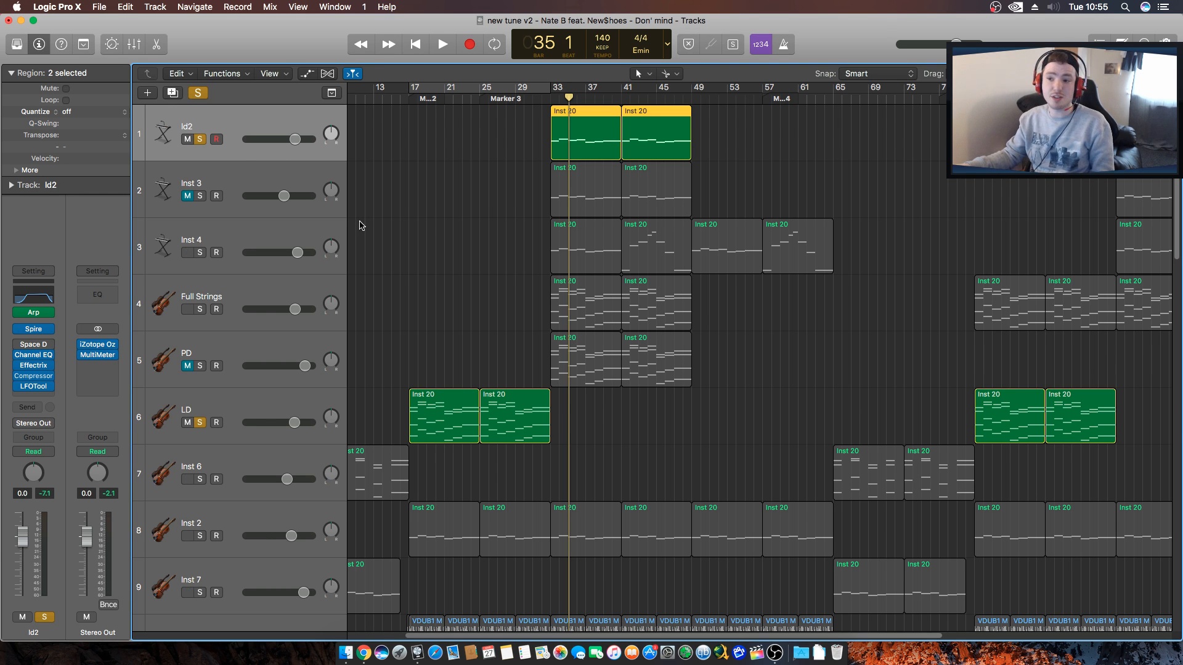
pyautogui.click(200, 139)
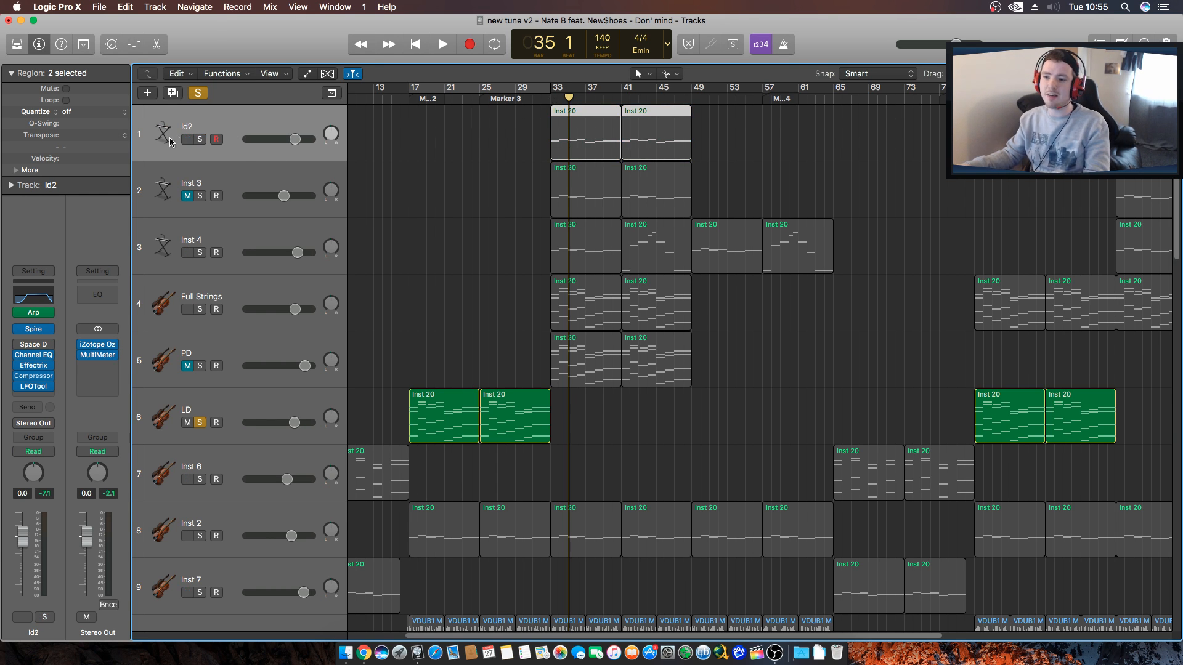
pyautogui.click(200, 139)
pyautogui.click(198, 92)
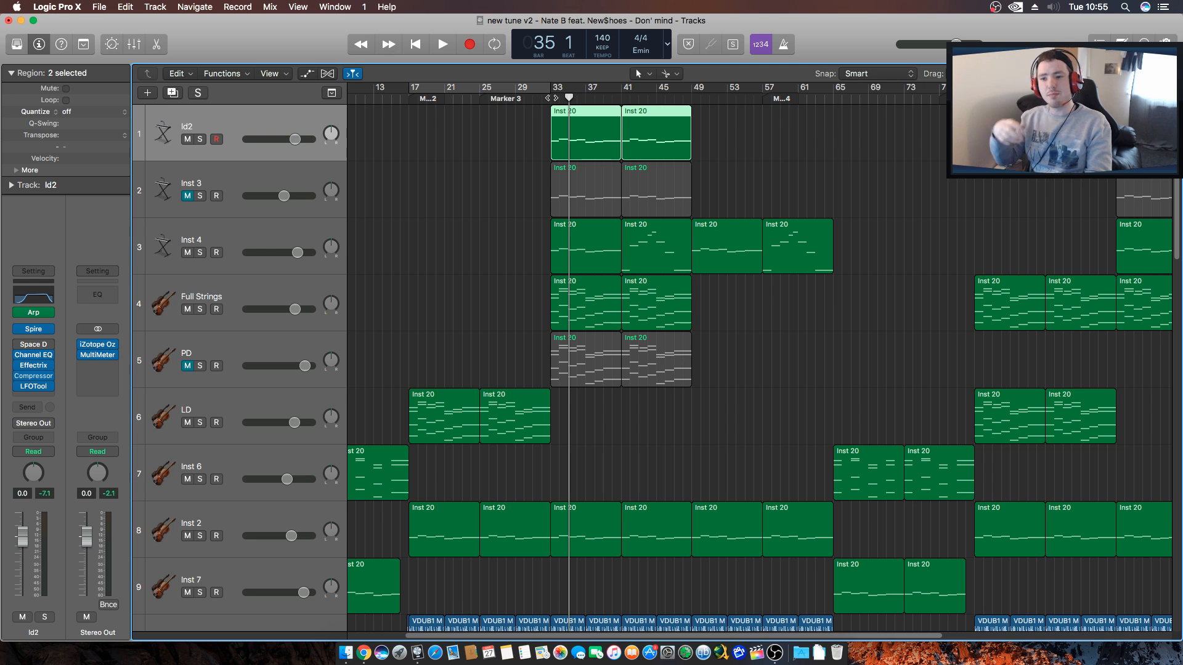
pyautogui.click(200, 139)
pyautogui.click(200, 139)
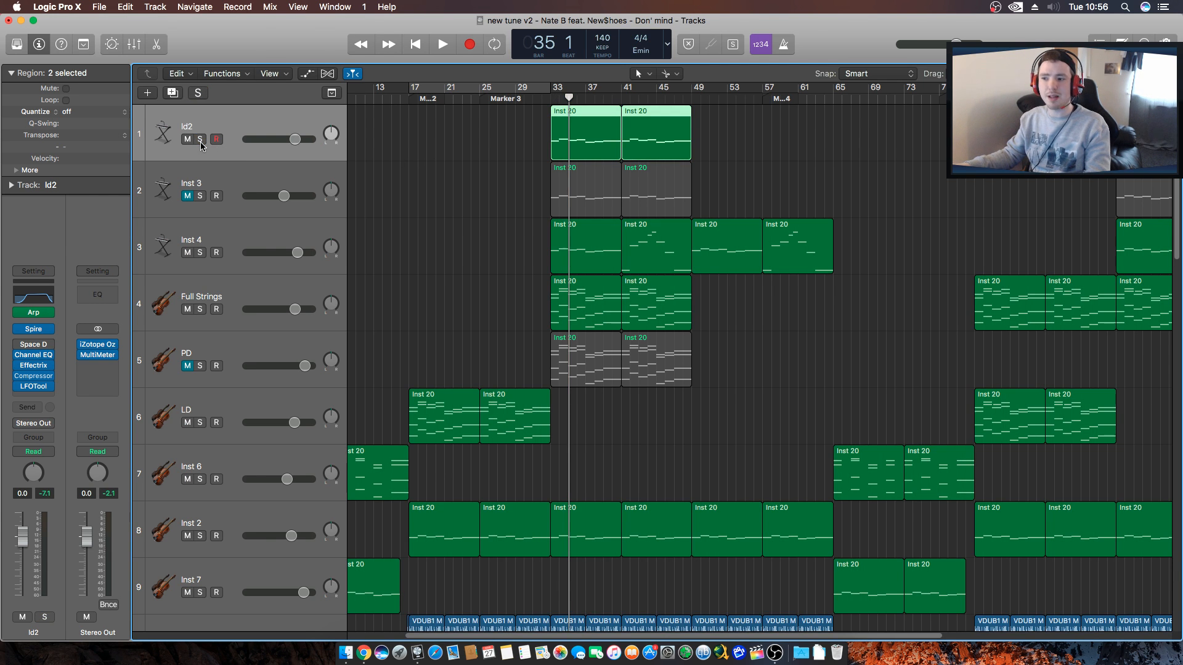
# Play the full mix, restart it from about bar 32, and look over the drum, effects and vocal tracks while listening.
pyautogui.press('space')
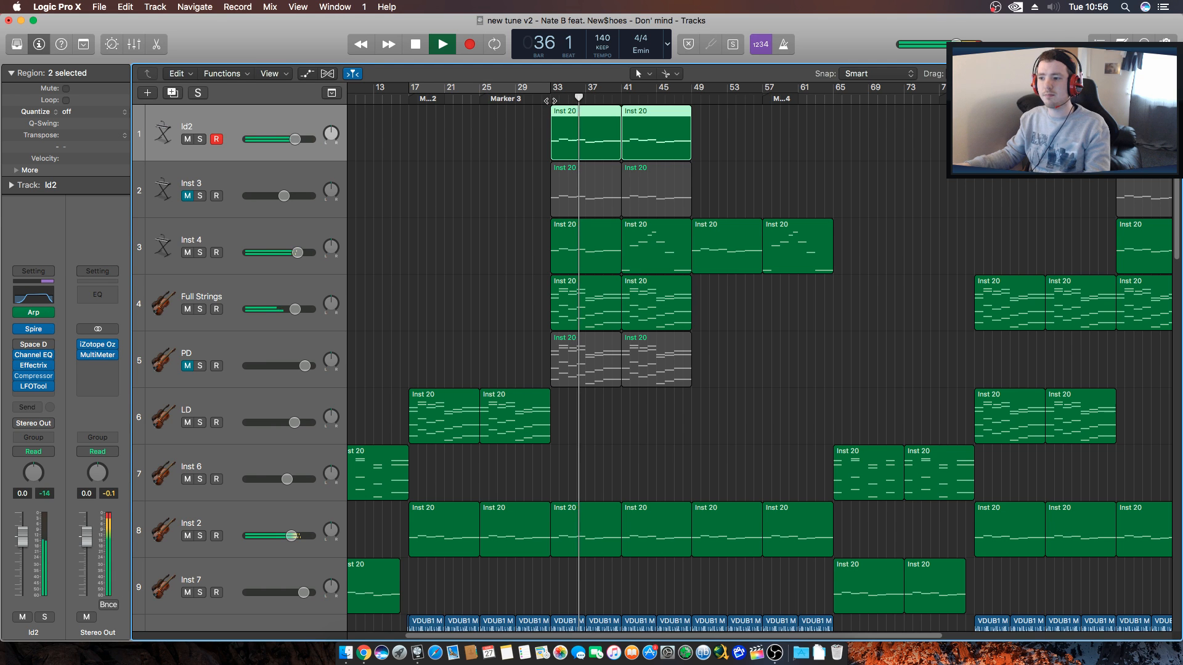
pyautogui.click(482, 230)
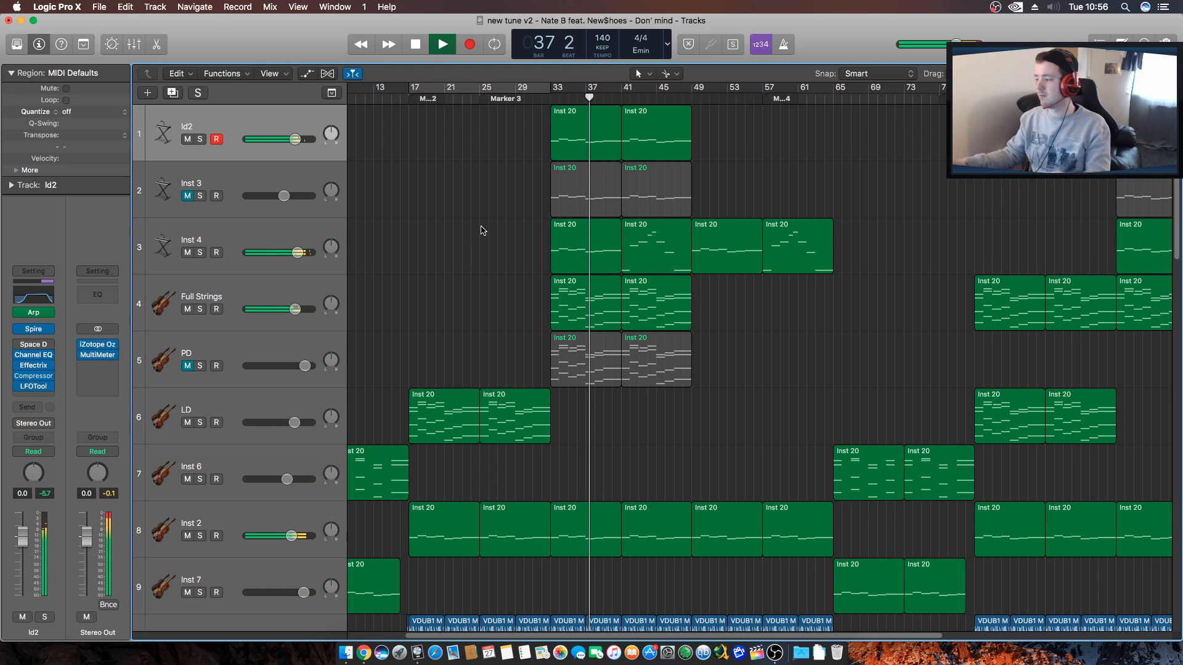
pyautogui.press('space')
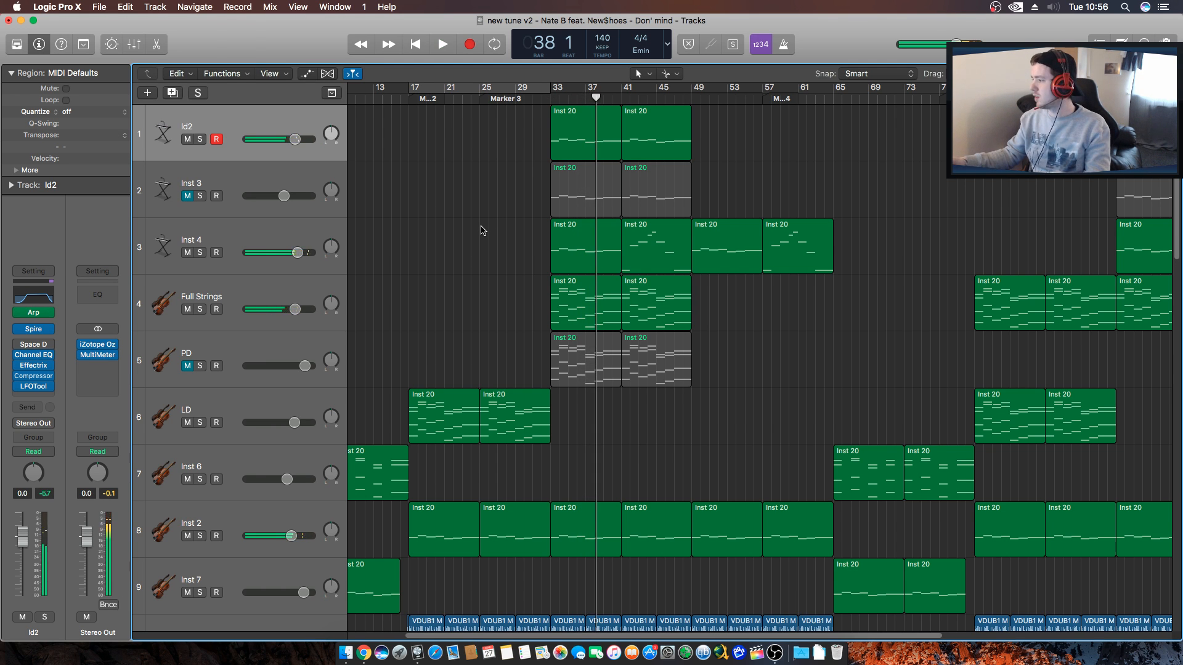
pyautogui.click(543, 97)
pyautogui.press('space')
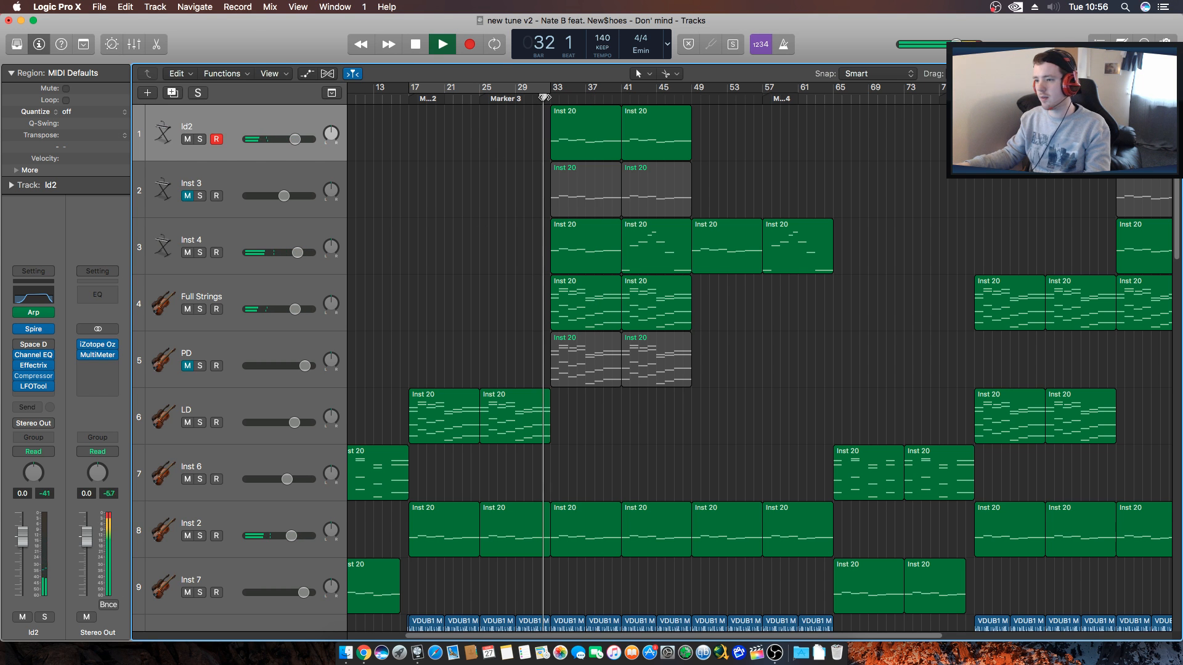
pyautogui.scroll(-10, 451, 389)
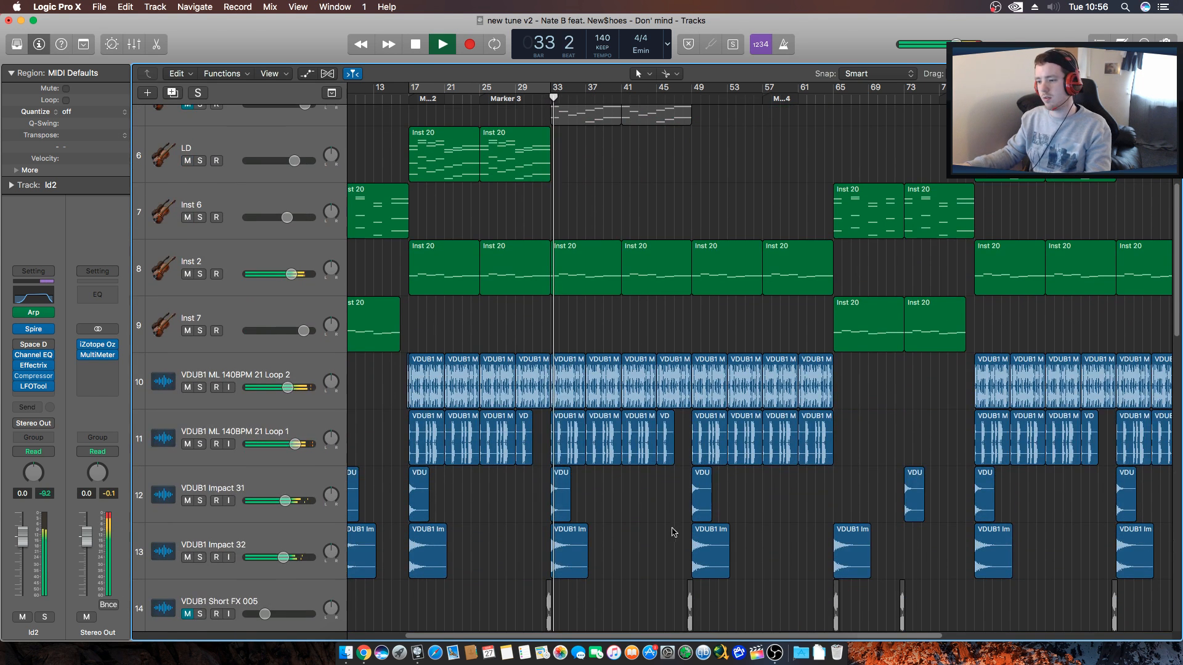
pyautogui.scroll(-14, 674, 533)
pyautogui.scroll(3, 640, 479)
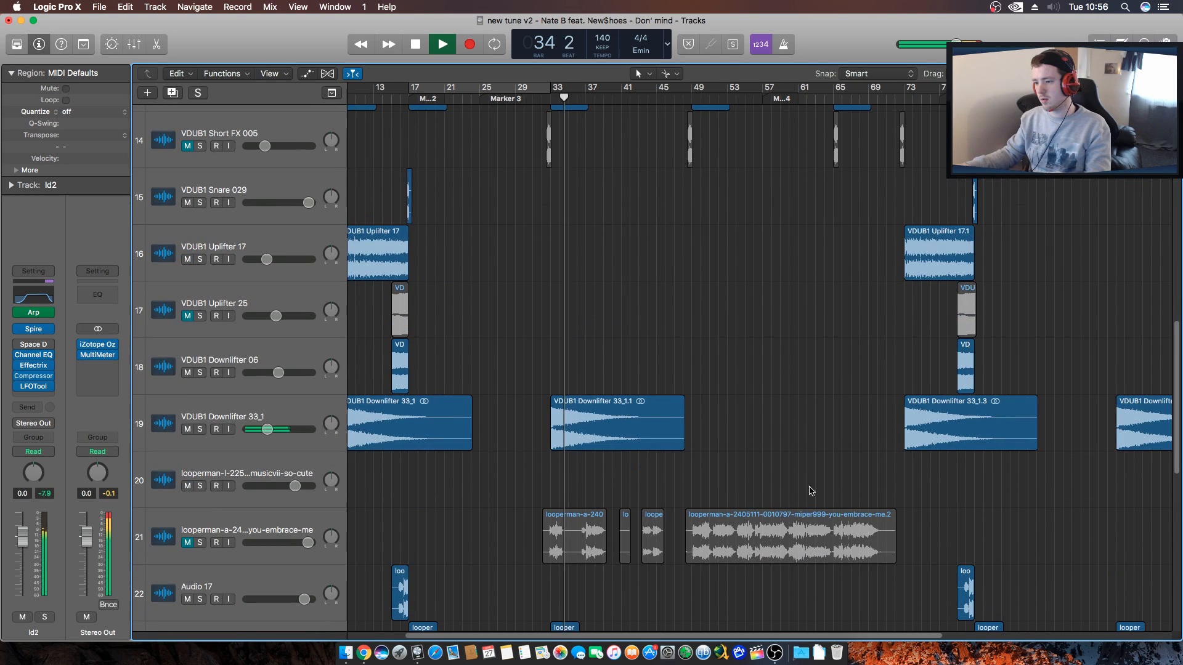
pyautogui.scroll(6, 792, 392)
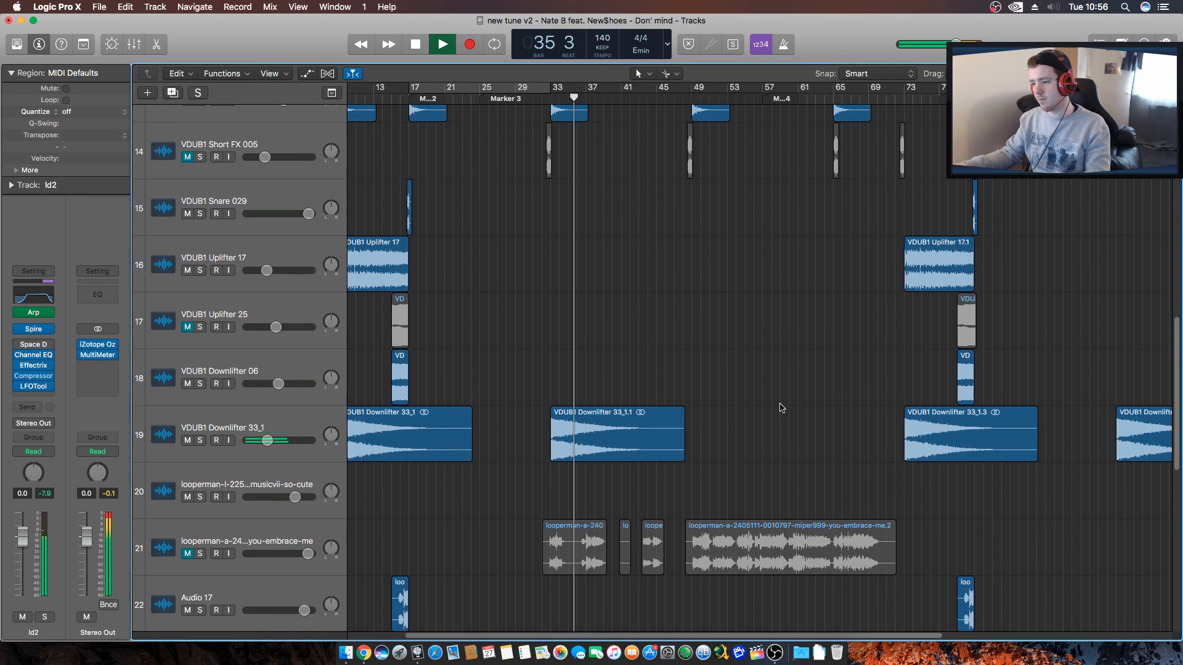
pyautogui.scroll(10, 631, 430)
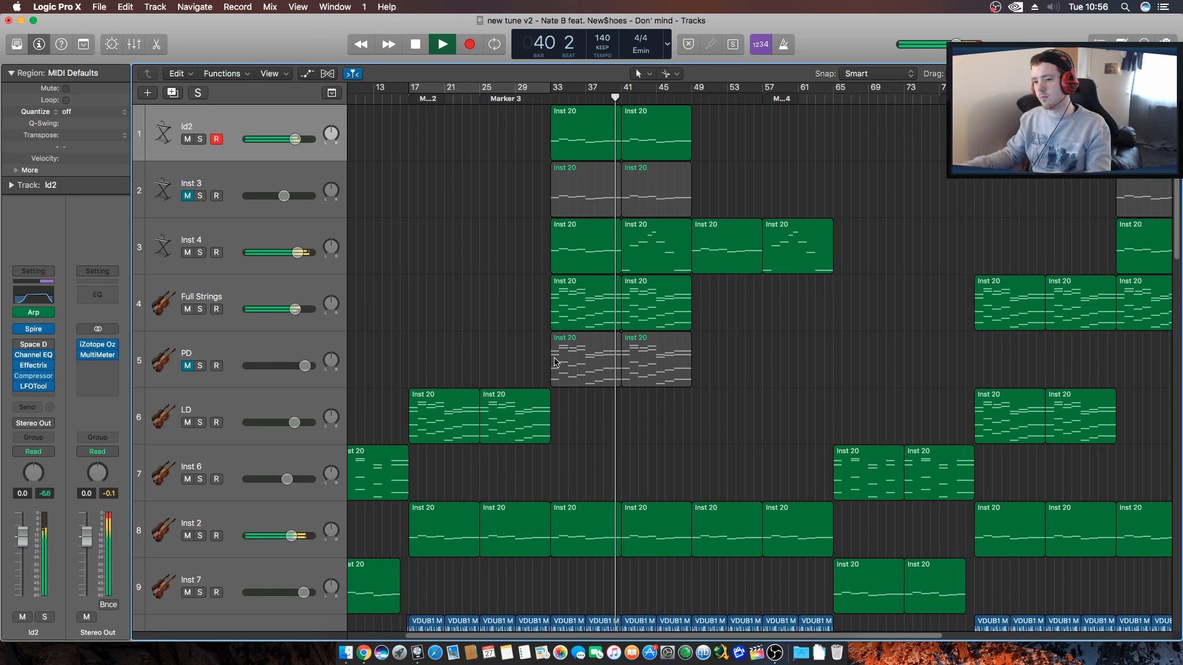
# Select the Full Strings track and raise its volume to 0.8 dB.
pyautogui.click(200, 309)
pyautogui.click(200, 310)
pyautogui.click(294, 302)
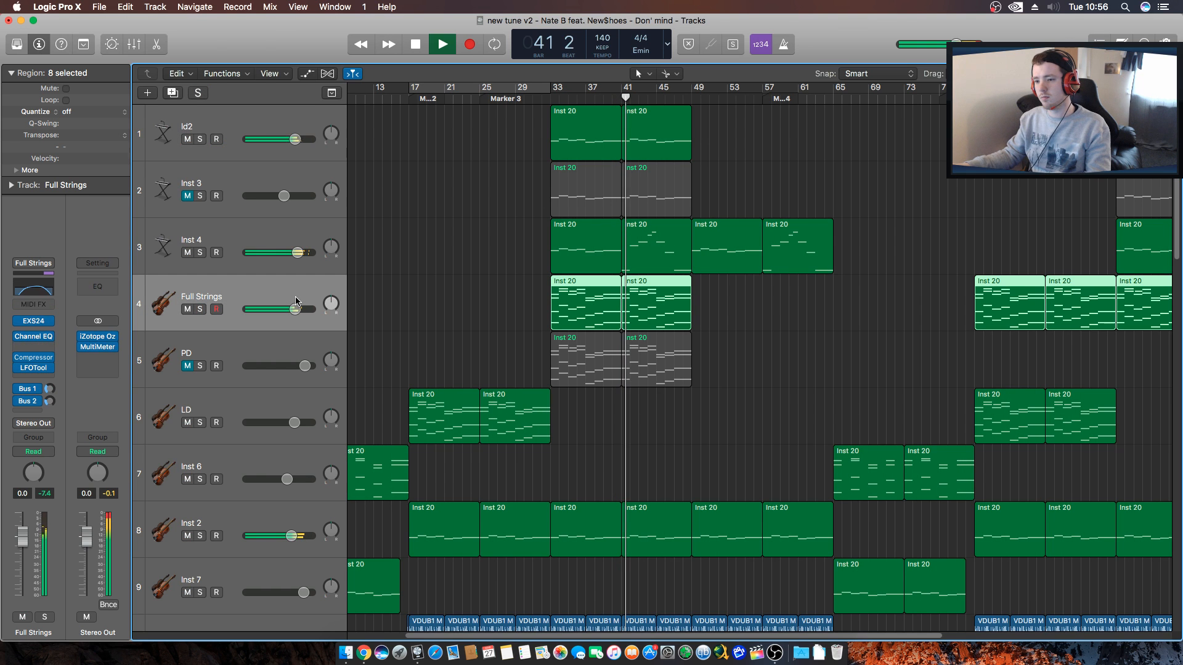
# Boost the Full Strings EQ to +5.0 dB at 455 Hz, +4.0 dB at 1140 Hz and +1.5 dB at 2350 Hz, and close it.
pyautogui.click(33, 288)
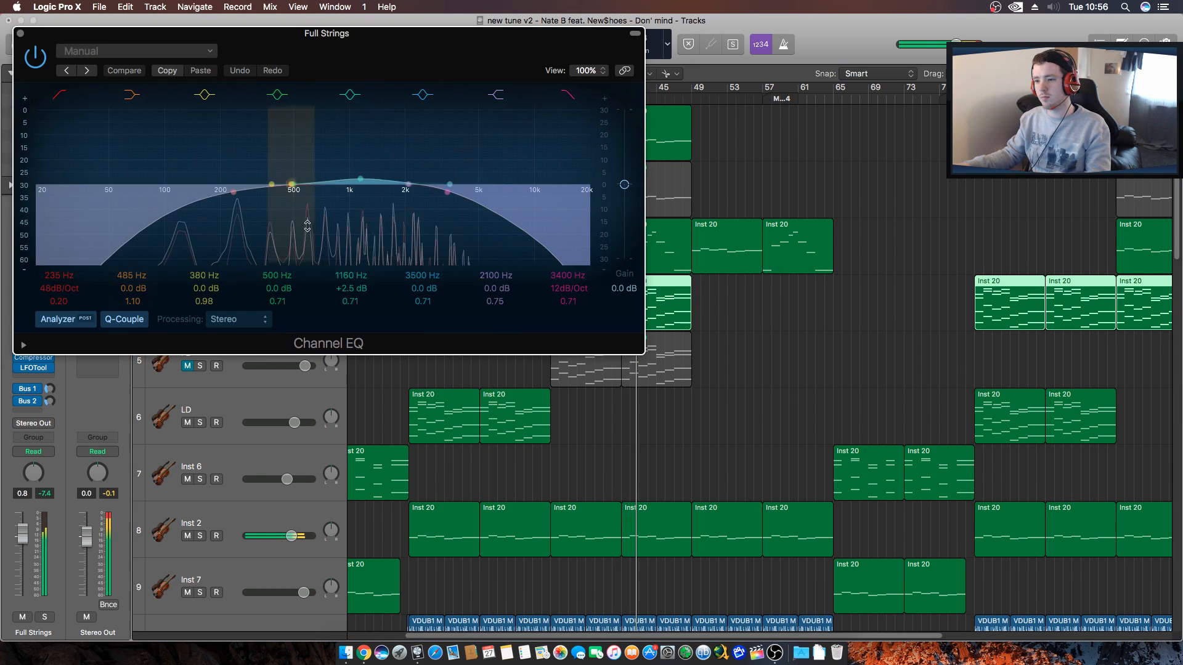
pyautogui.moveTo(299, 198); pyautogui.dragTo(298, 192)
pyautogui.moveTo(402, 194); pyautogui.dragTo(410, 186)
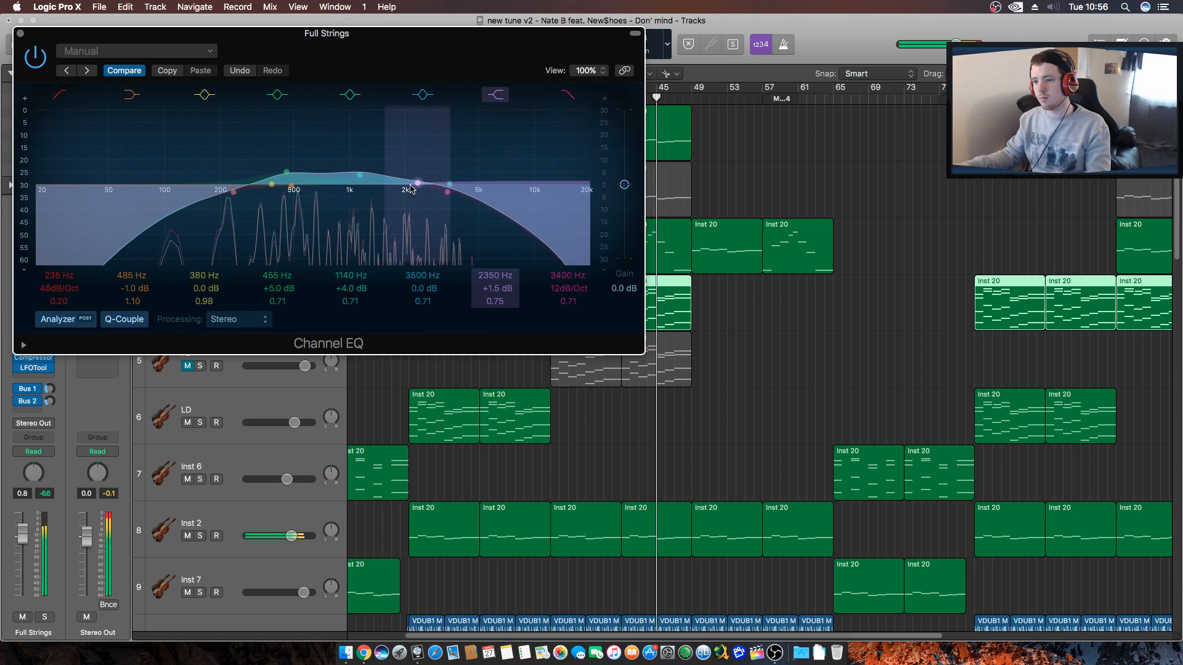
pyautogui.click(20, 34)
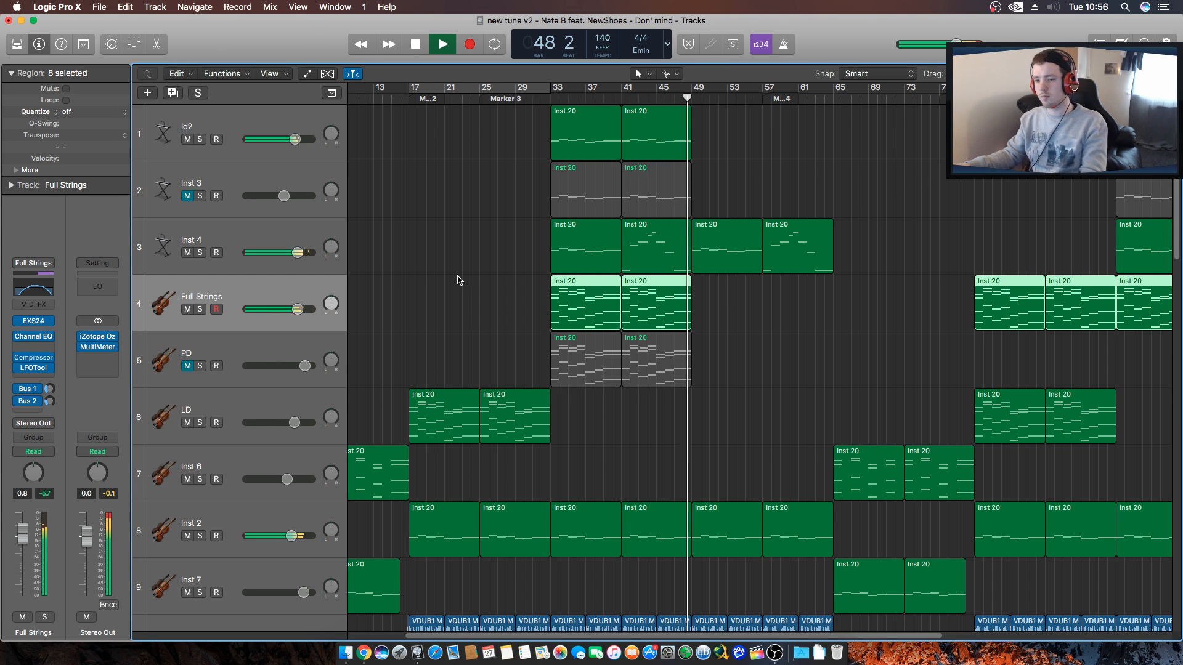
# Audition the PD track soloed from bar 33, compare it unmuted in the full mix, mute it again, and stop playback.
pyautogui.scroll(-1, 461, 283)
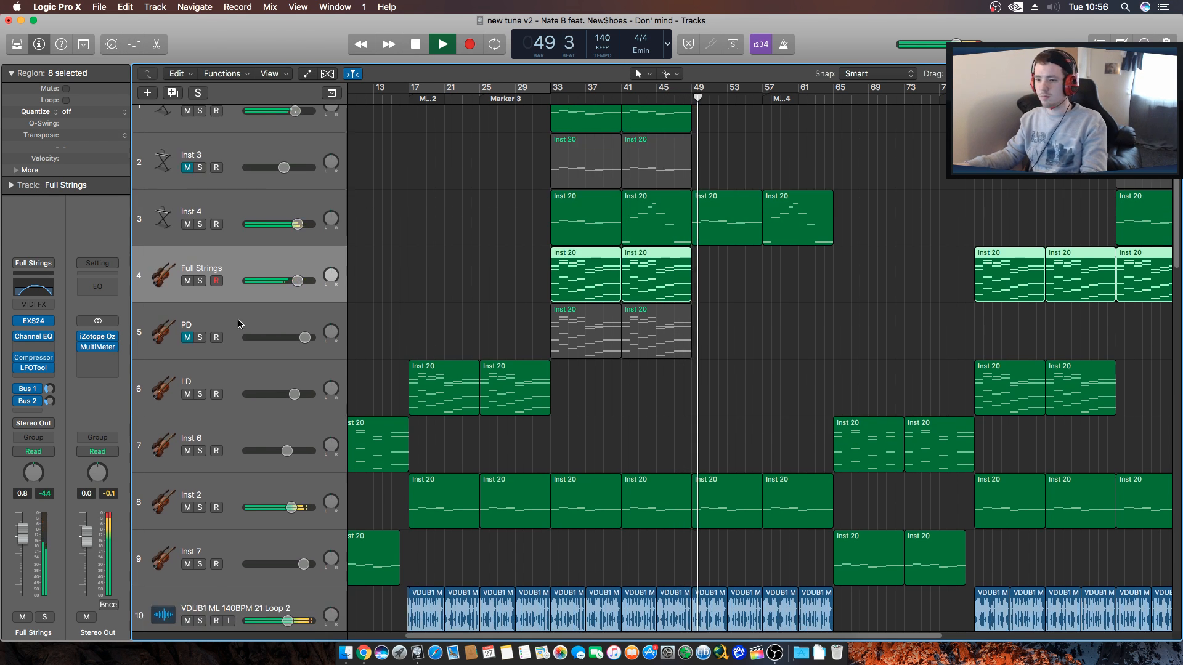
pyautogui.click(200, 338)
pyautogui.keyDown('shift'); pyautogui.click(547, 112); pyautogui.keyUp('shift')
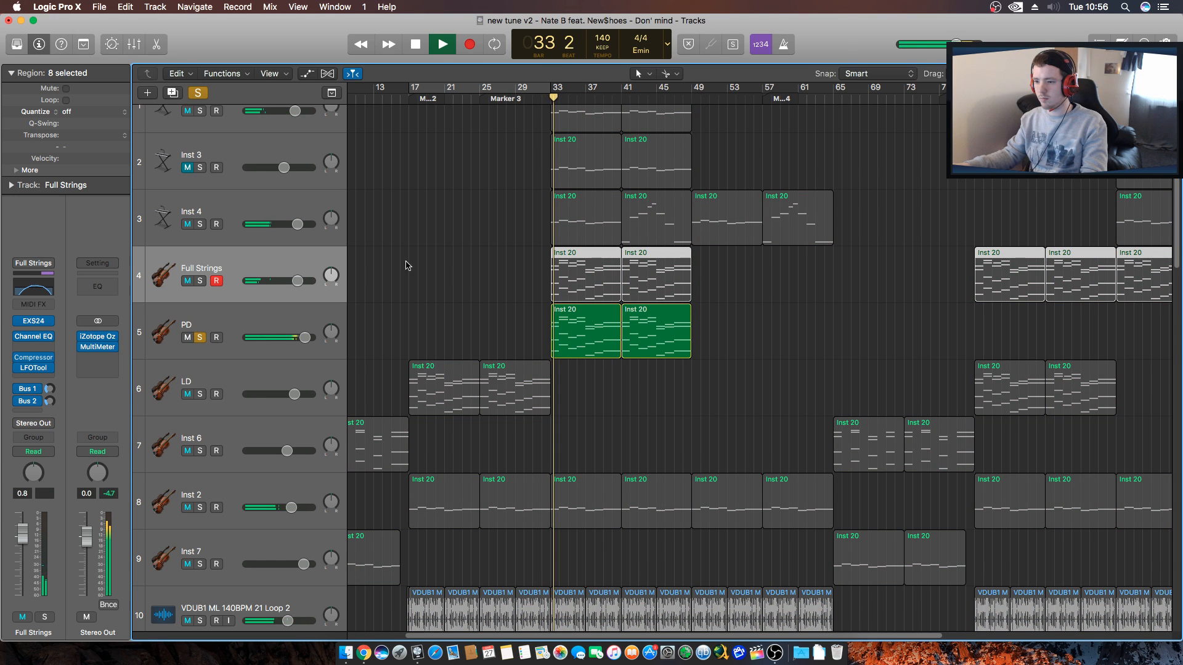
pyautogui.click(199, 338)
pyautogui.click(188, 338)
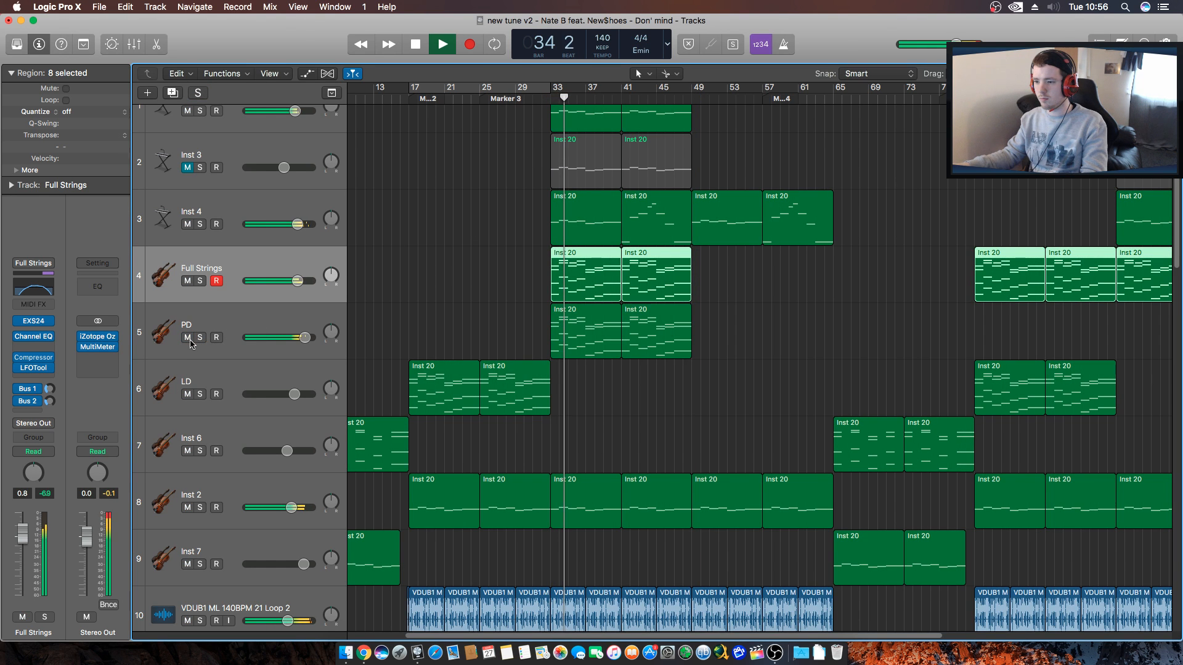
pyautogui.click(407, 312)
pyautogui.scroll(1, 443, 319)
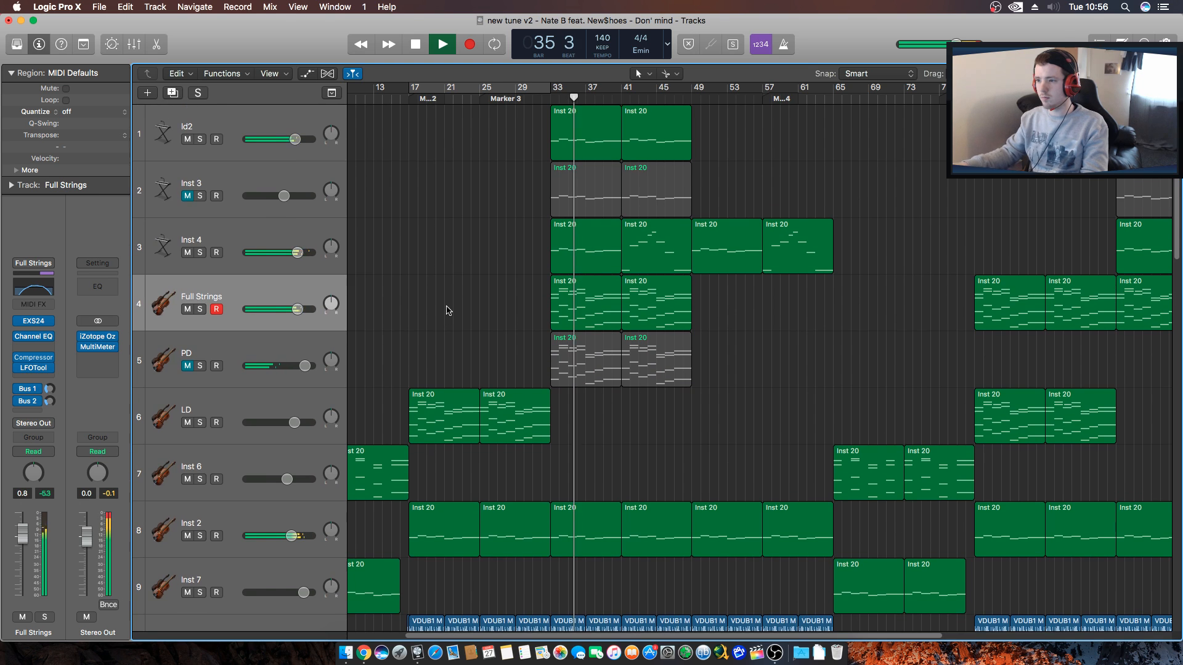
pyautogui.press('space')
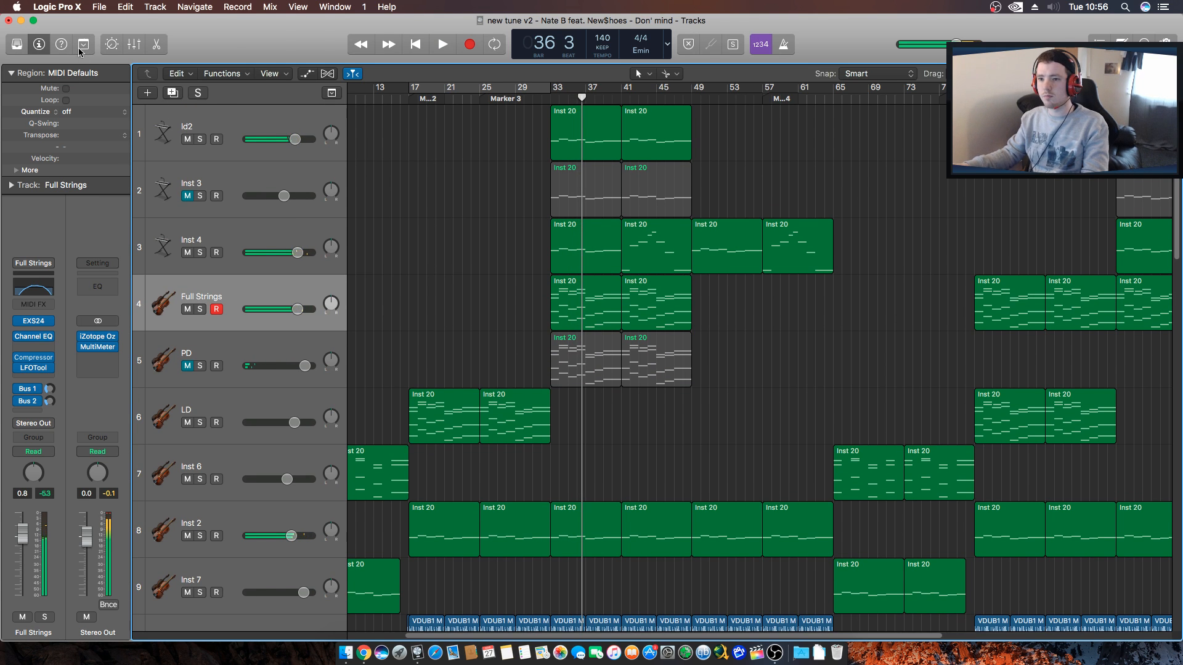
# Save the project and browse the Desktop for another project to open.
pyautogui.click(99, 7)
pyautogui.press('super+s')
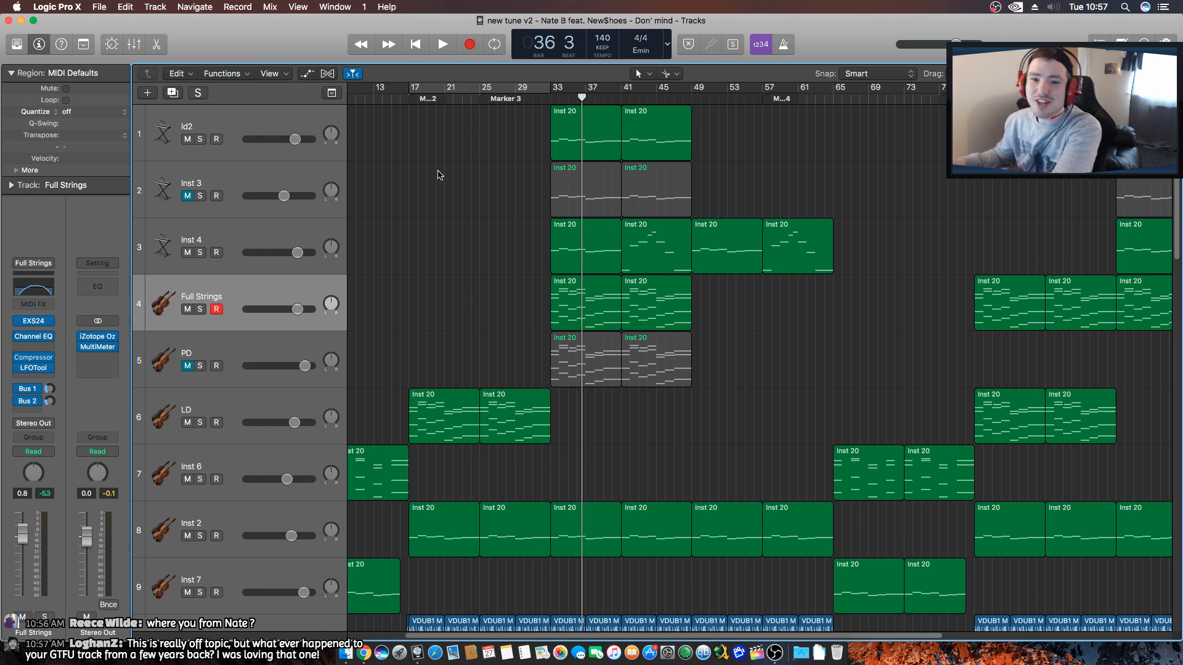
pyautogui.click(97, 6)
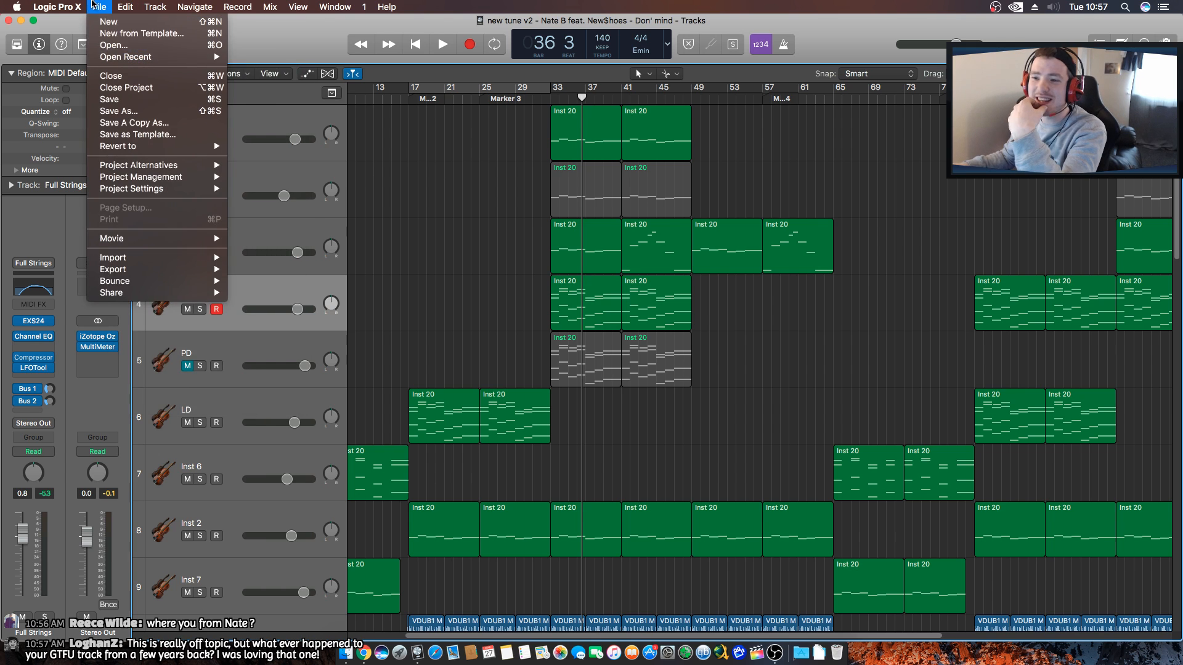
pyautogui.click(114, 45)
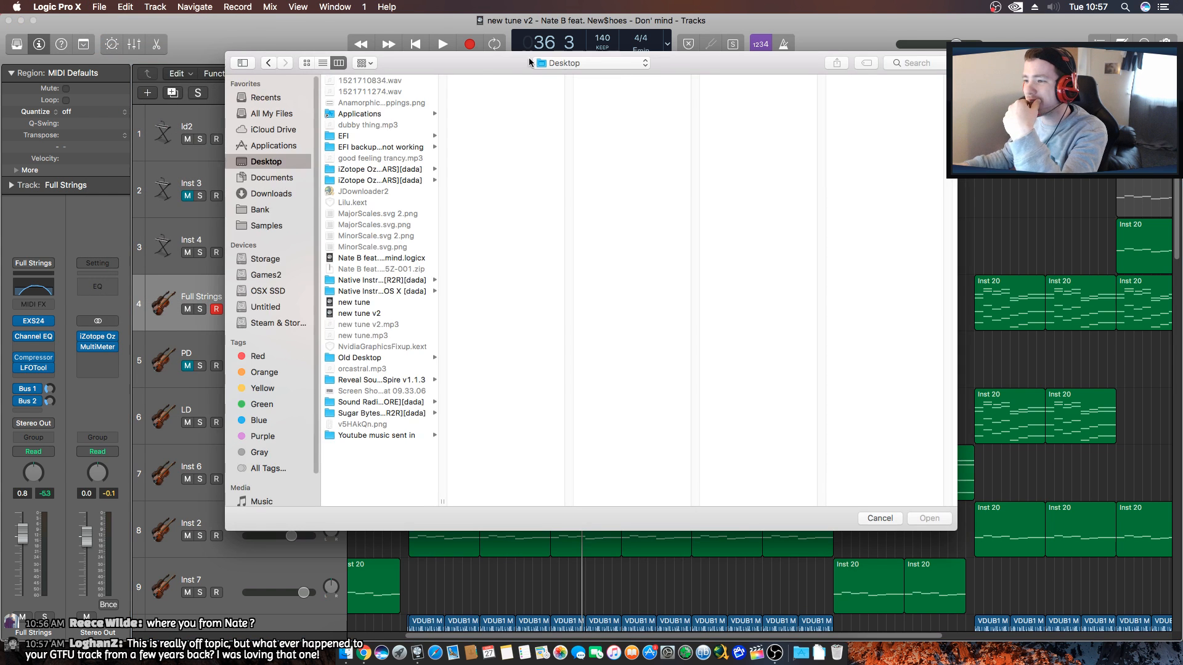
pyautogui.press('Escape')
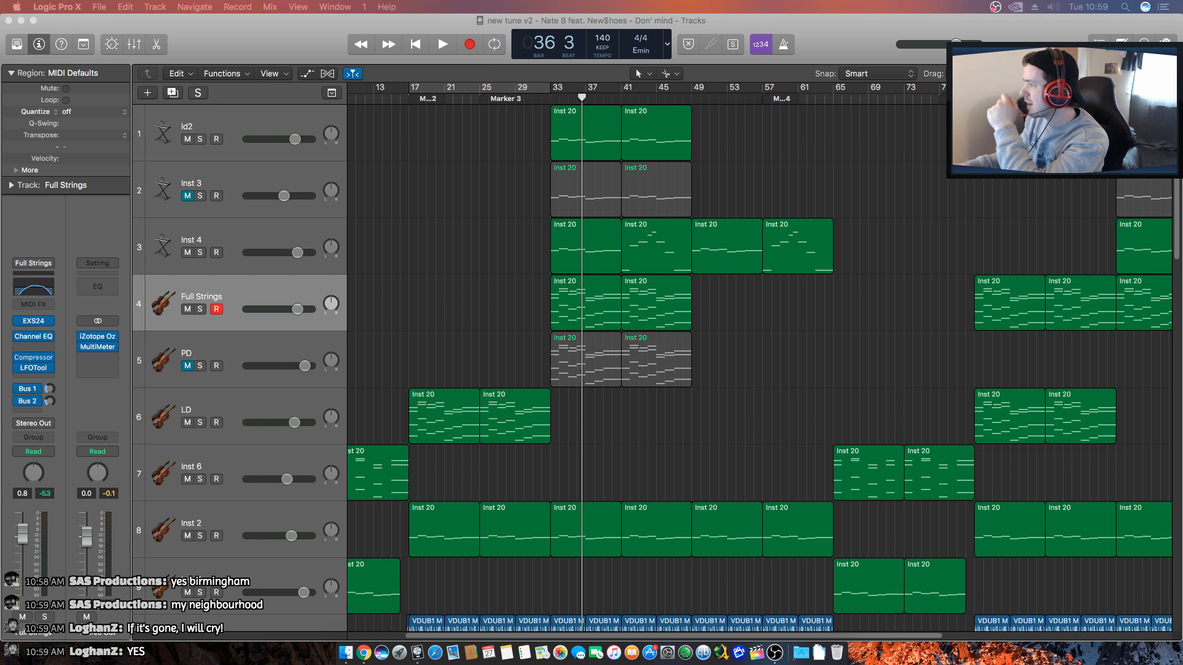
# Open the "u & i" project, closing the current one and continuing without the missing plug-ins.
pyautogui.press('super+Tab')
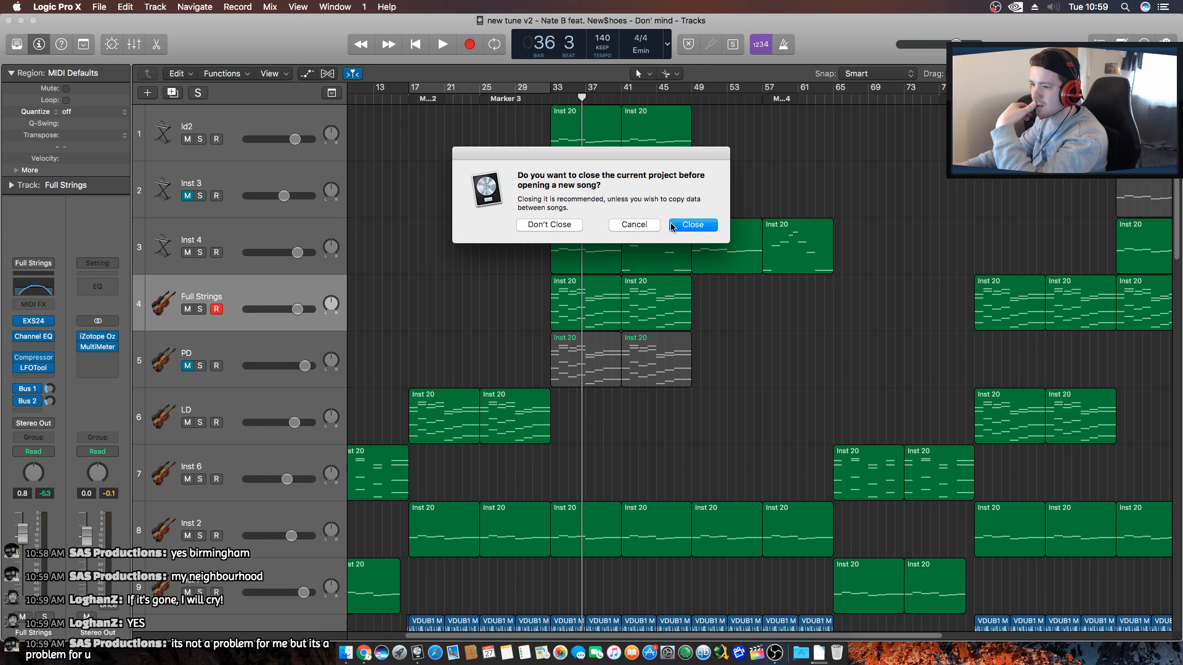
pyautogui.click(677, 225)
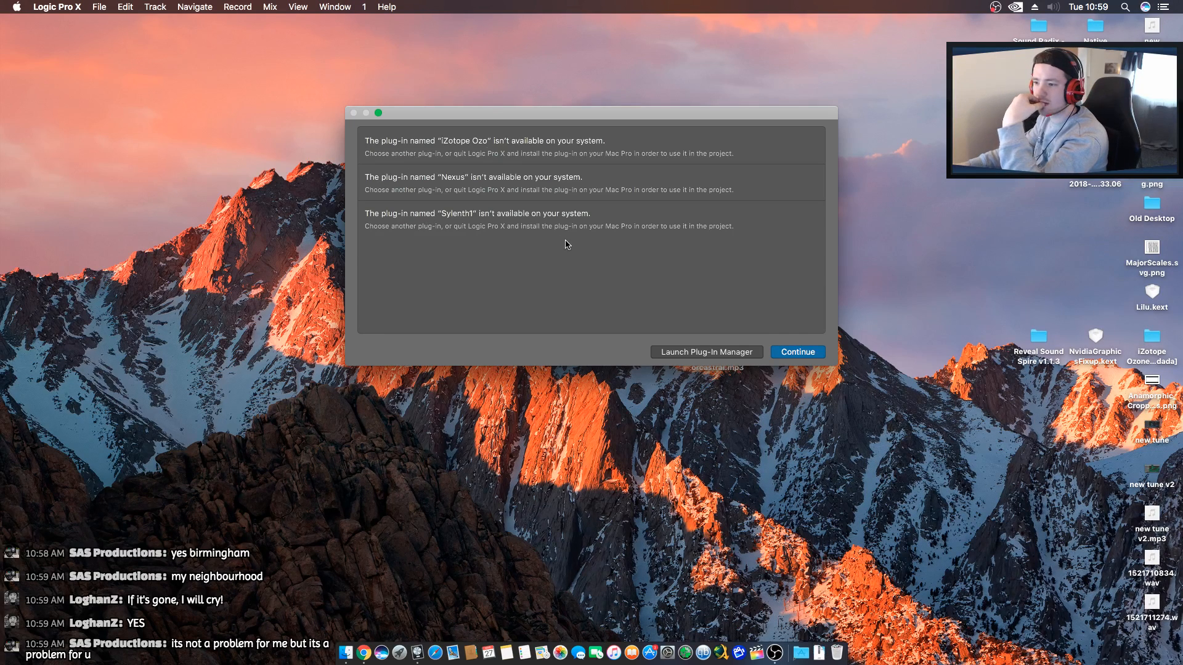
pyautogui.click(787, 352)
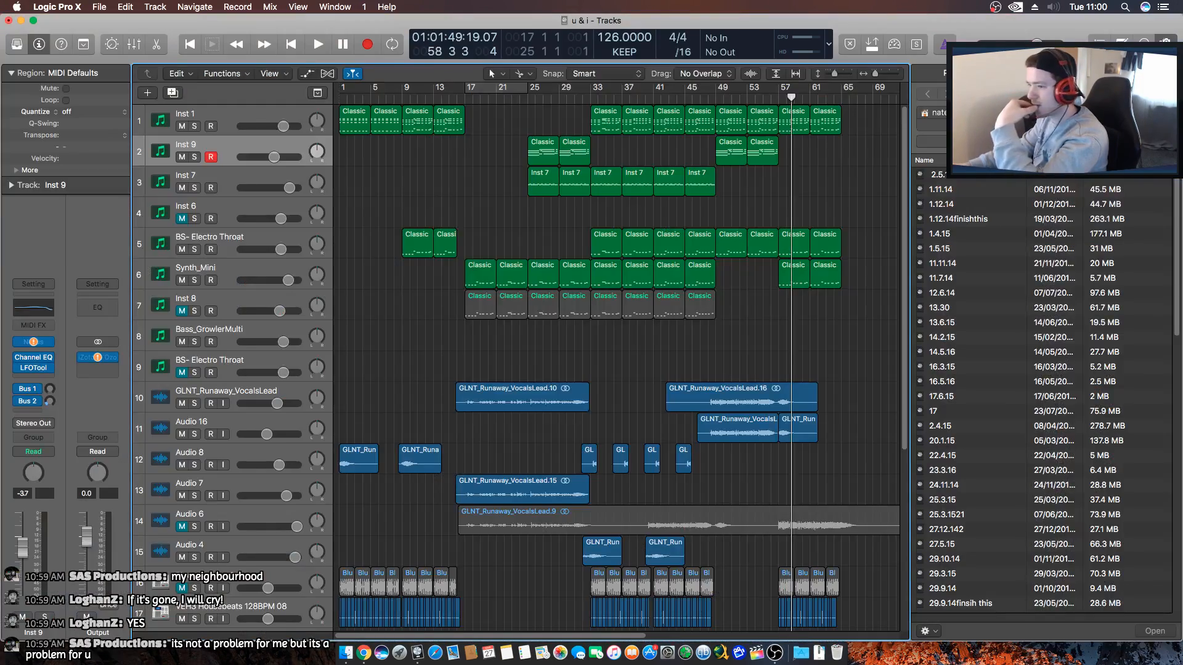
# Look over all tracks of the "u & i" arrangement and place the playhead at bar 17.
pyautogui.scroll(-9, 549, 340)
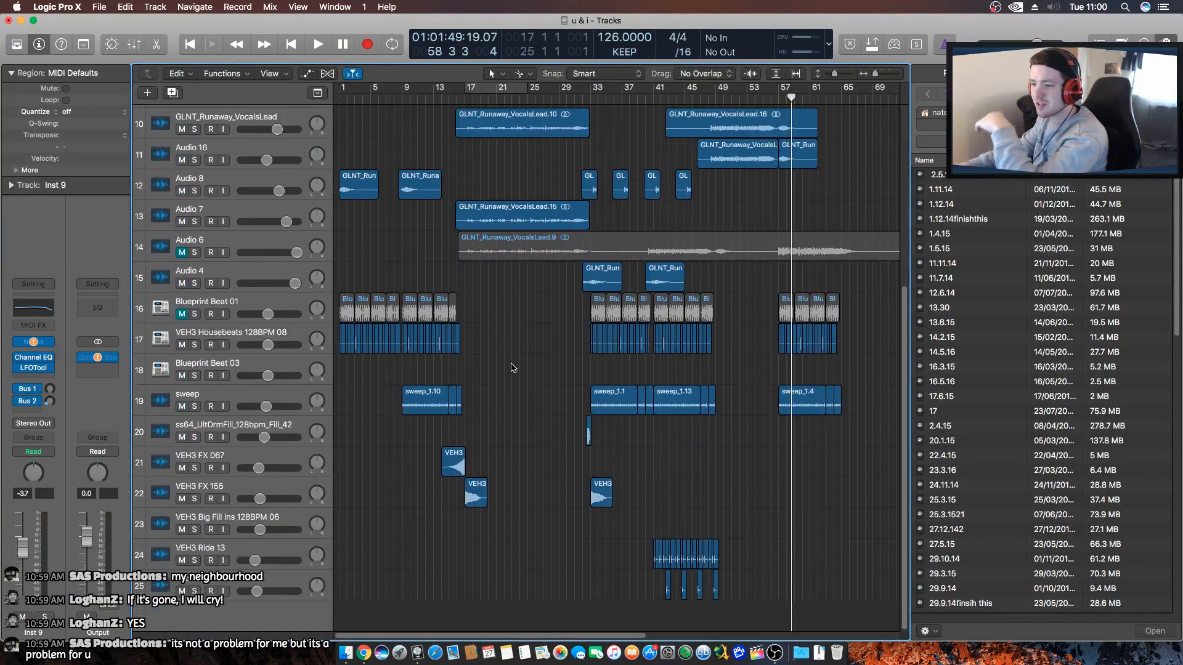
pyautogui.scroll(9, 512, 368)
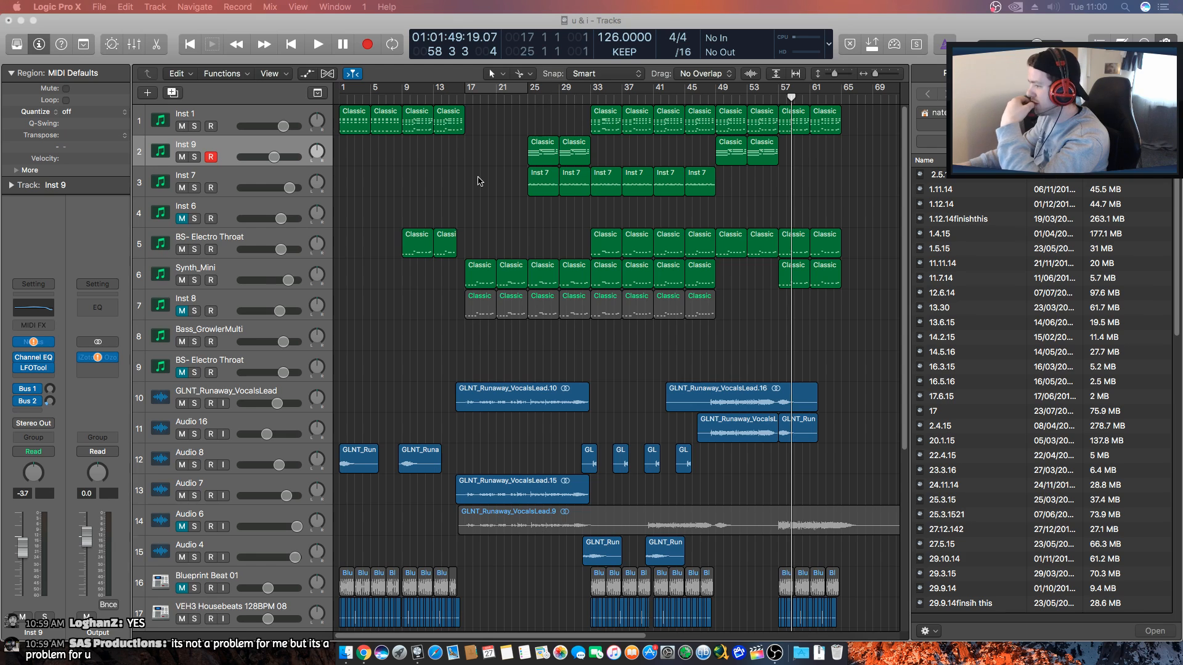
pyautogui.click(464, 180)
pyautogui.click(464, 98)
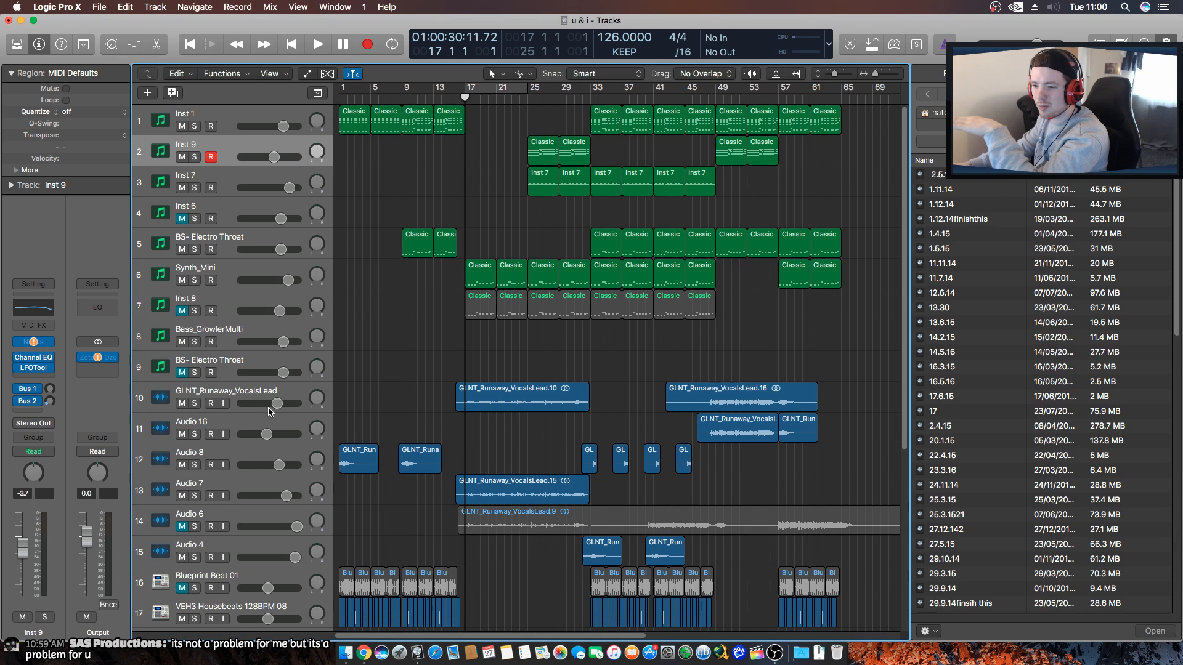
# Turn down the volume of the GLNT_Runaway_VocalsLead and Audio 7 tracks.
pyautogui.moveTo(269, 408); pyautogui.dragTo(262, 407)
pyautogui.moveTo(286, 496); pyautogui.dragTo(264, 496)
pyautogui.scroll(-8, 472, 177)
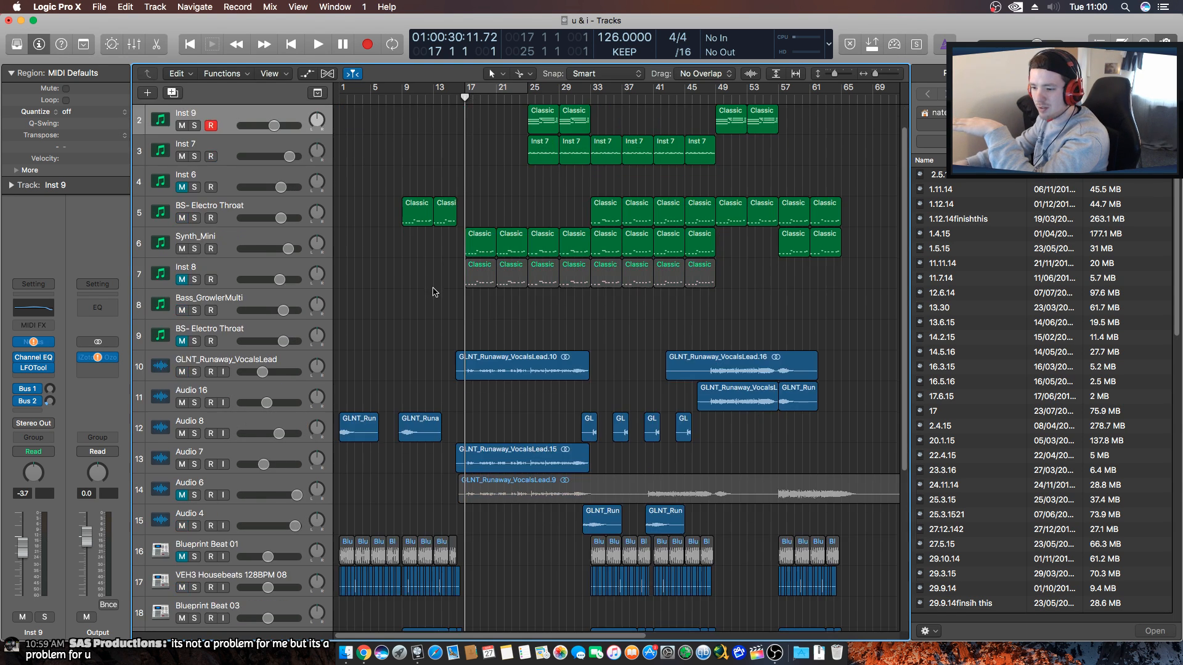
# Play the arrangement from bar 10 and lower the GLNT_Runaway_VocalsLead and Audio 7 volumes further while listening.
pyautogui.click(410, 97)
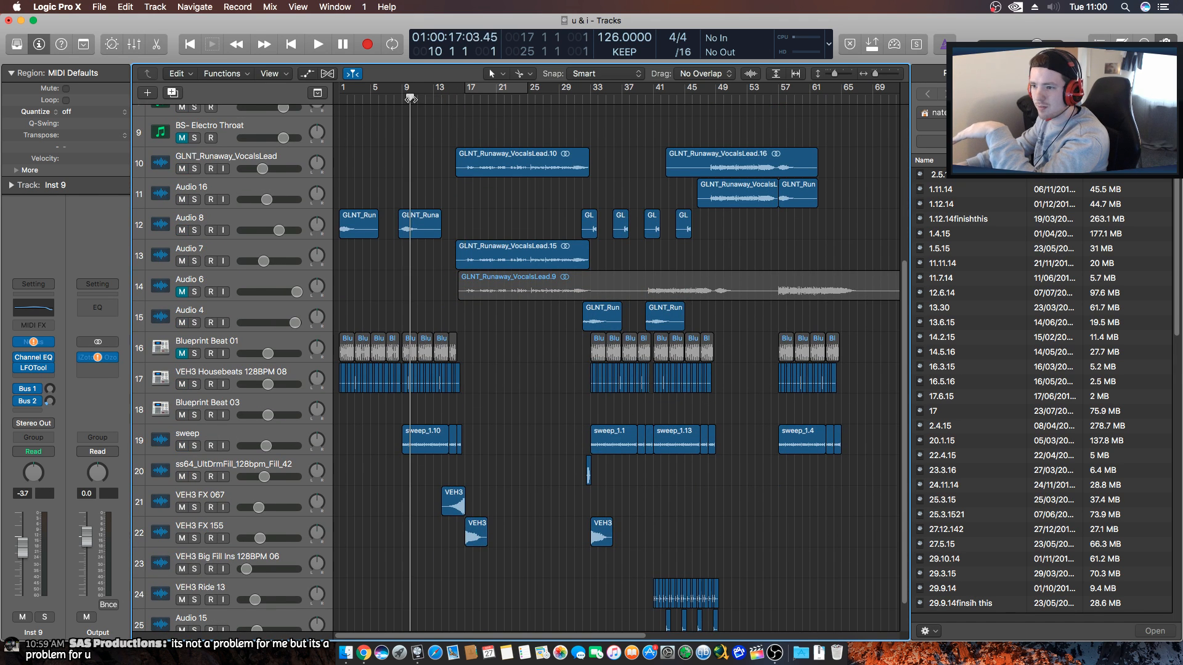
pyautogui.press('space')
pyautogui.scroll(8, 395, 216)
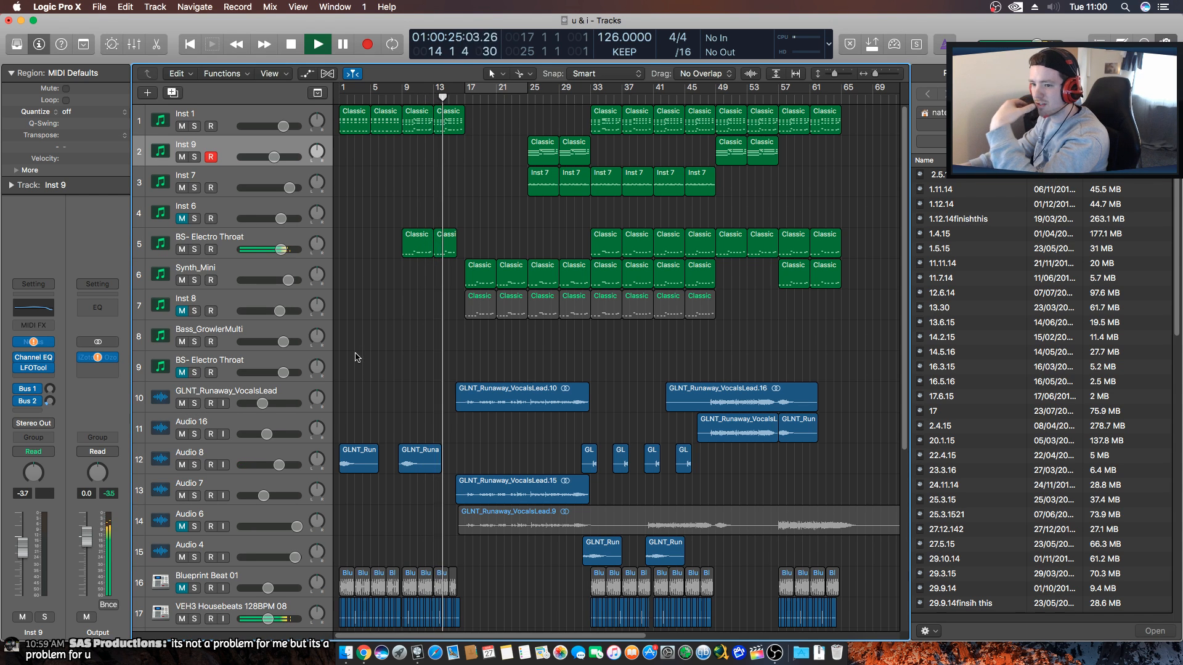
pyautogui.scroll(-9, 357, 357)
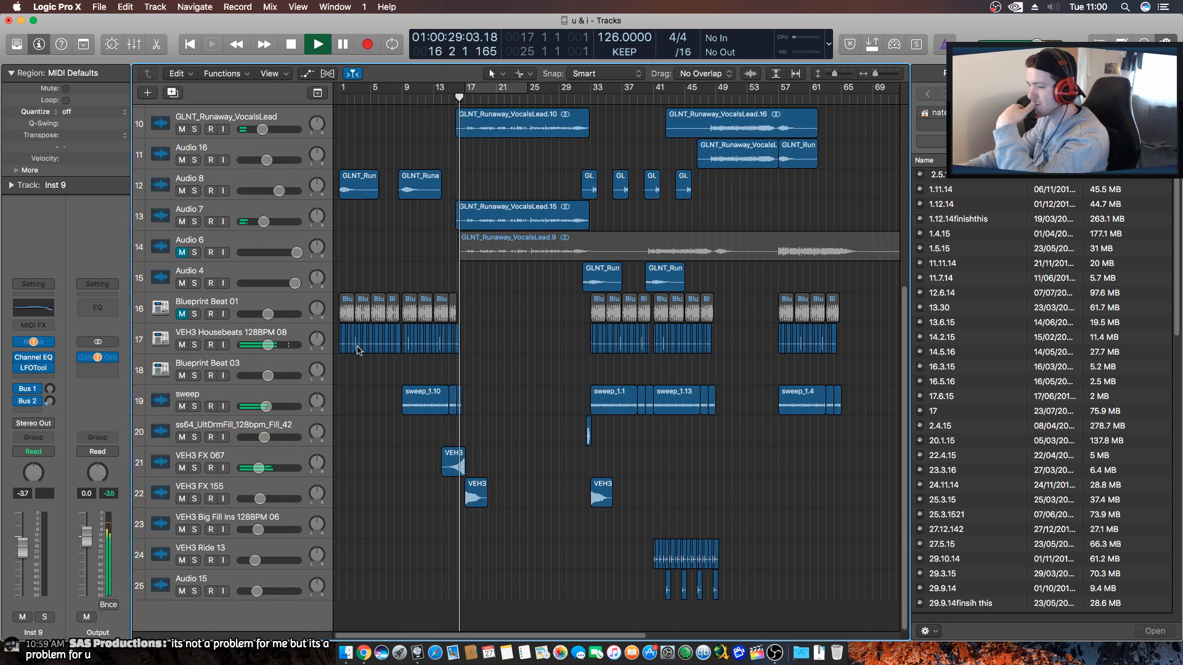
pyautogui.scroll(9, 364, 350)
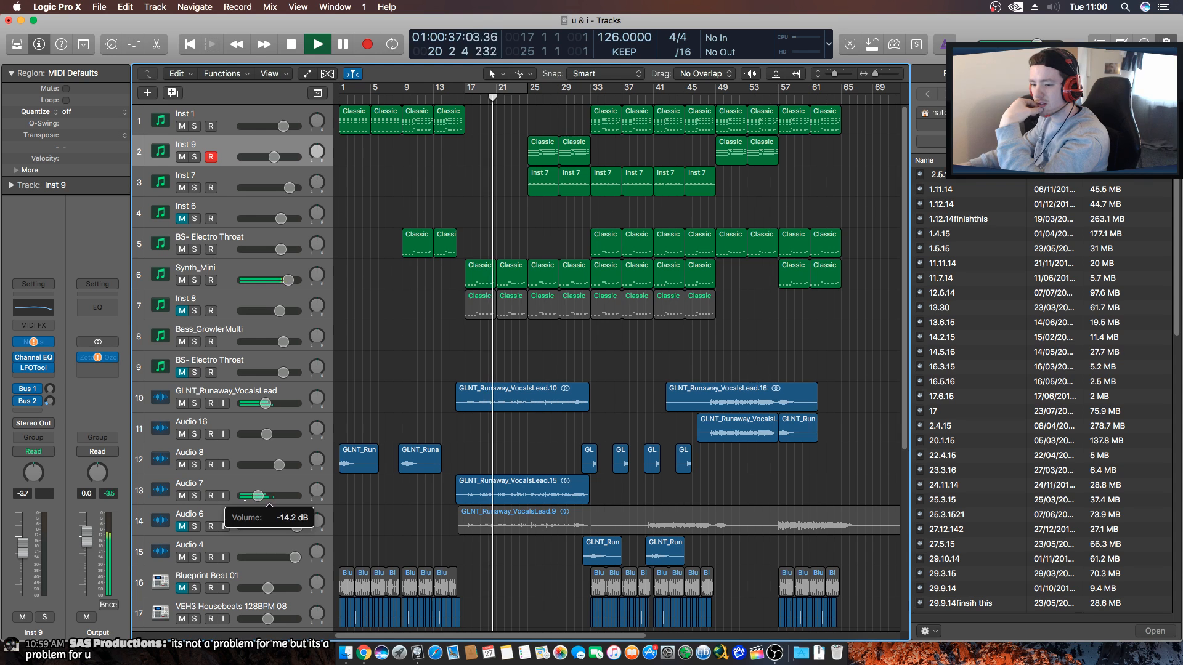
pyautogui.moveTo(259, 404); pyautogui.dragTo(254, 404)
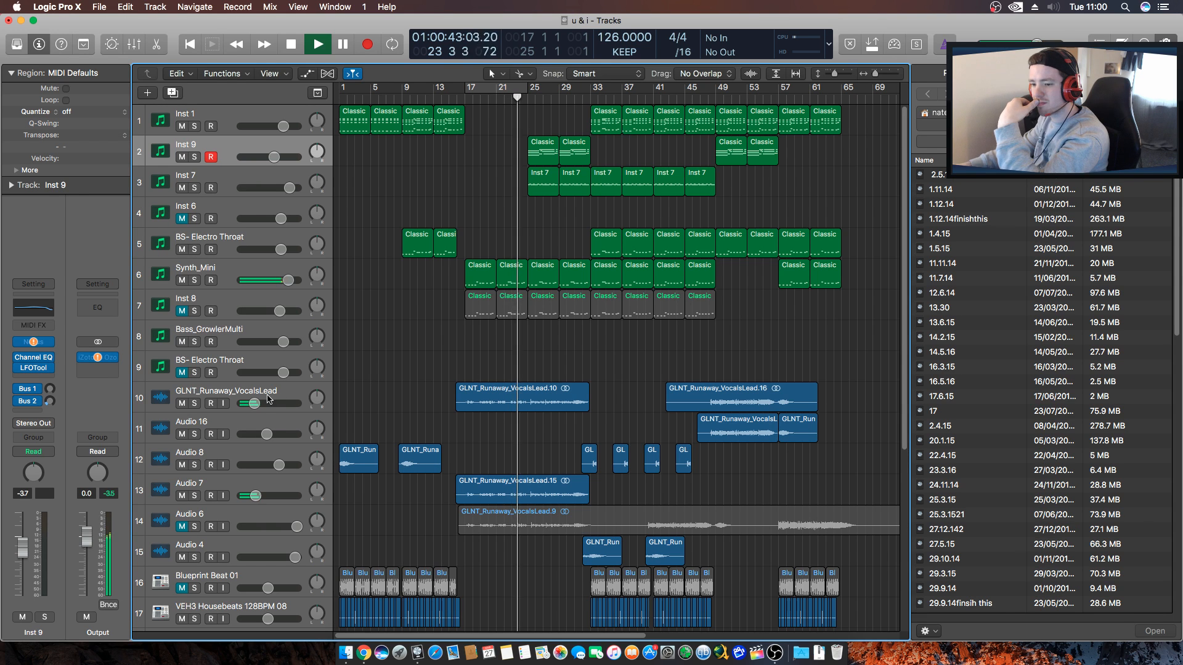
# Select the Inst 7 and Inst 9 tracks in turn during playback to inspect them, then stop playback.
pyautogui.click(234, 182)
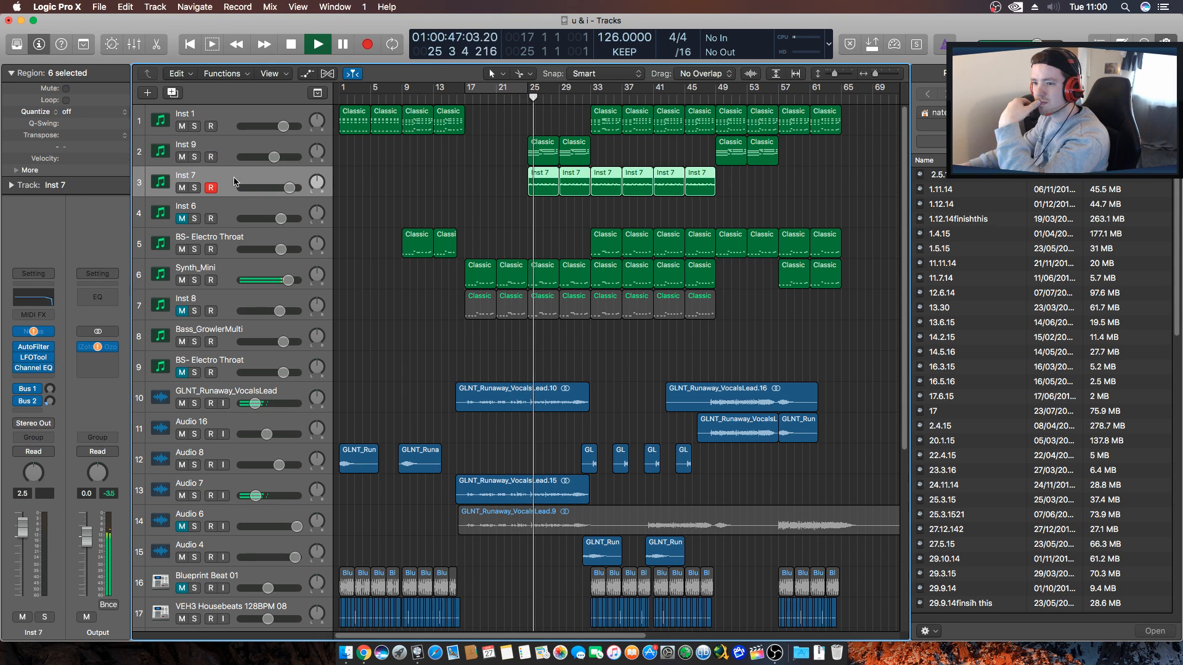
pyautogui.click(236, 148)
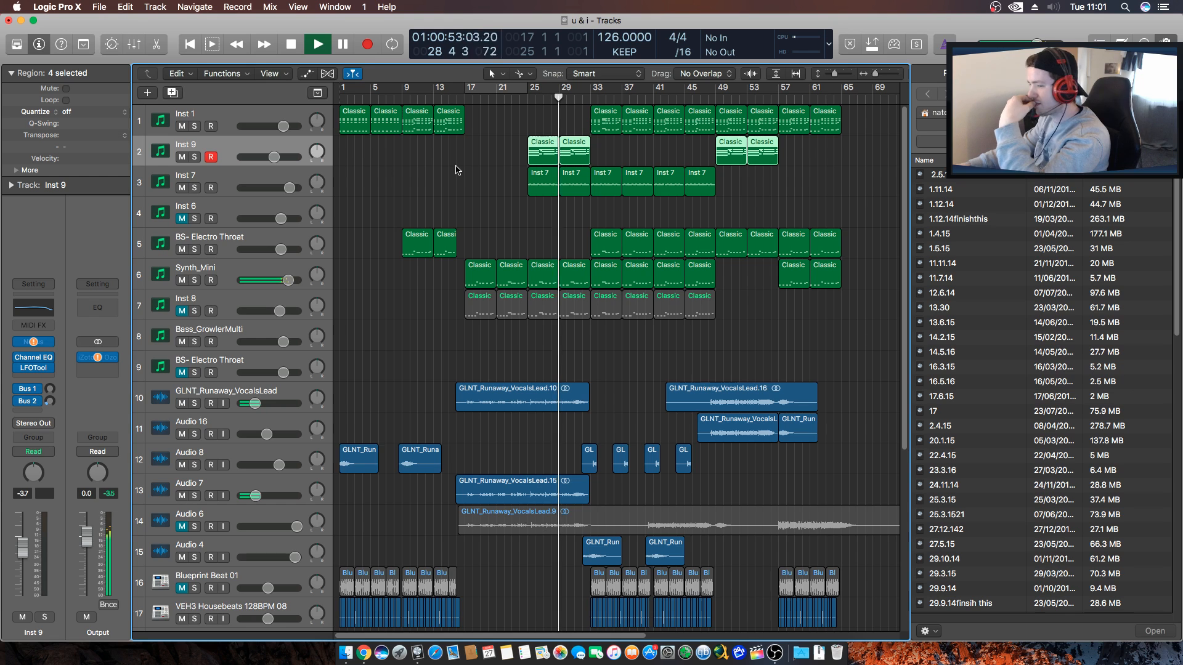
pyautogui.click(253, 171)
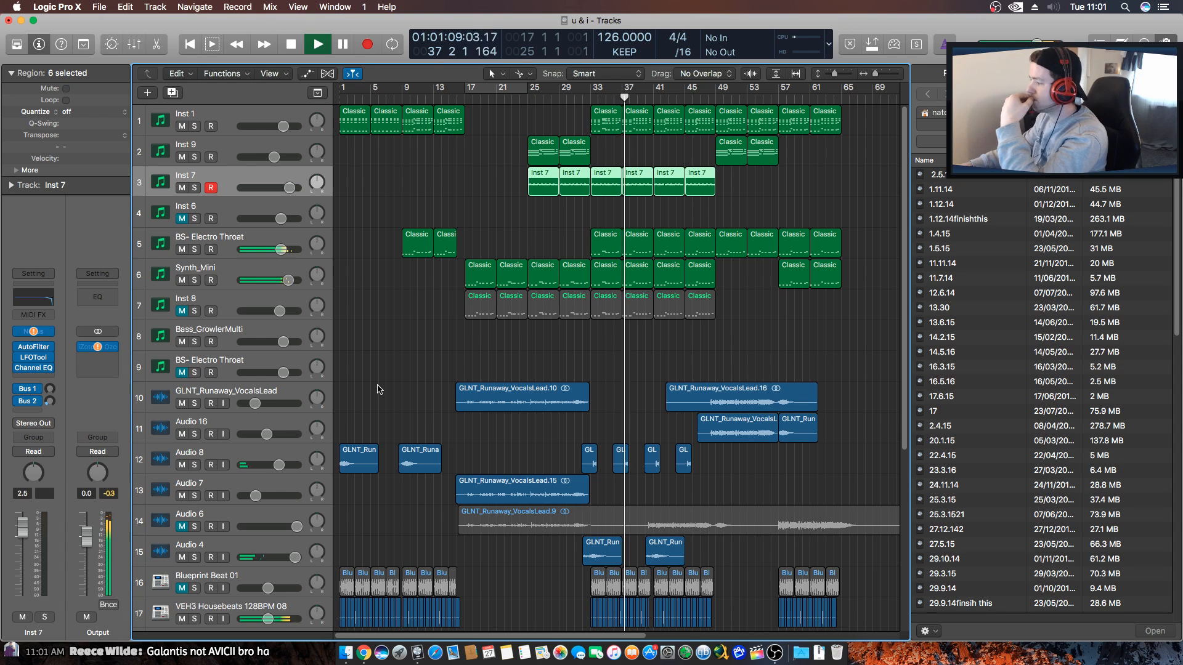
pyautogui.press('space')
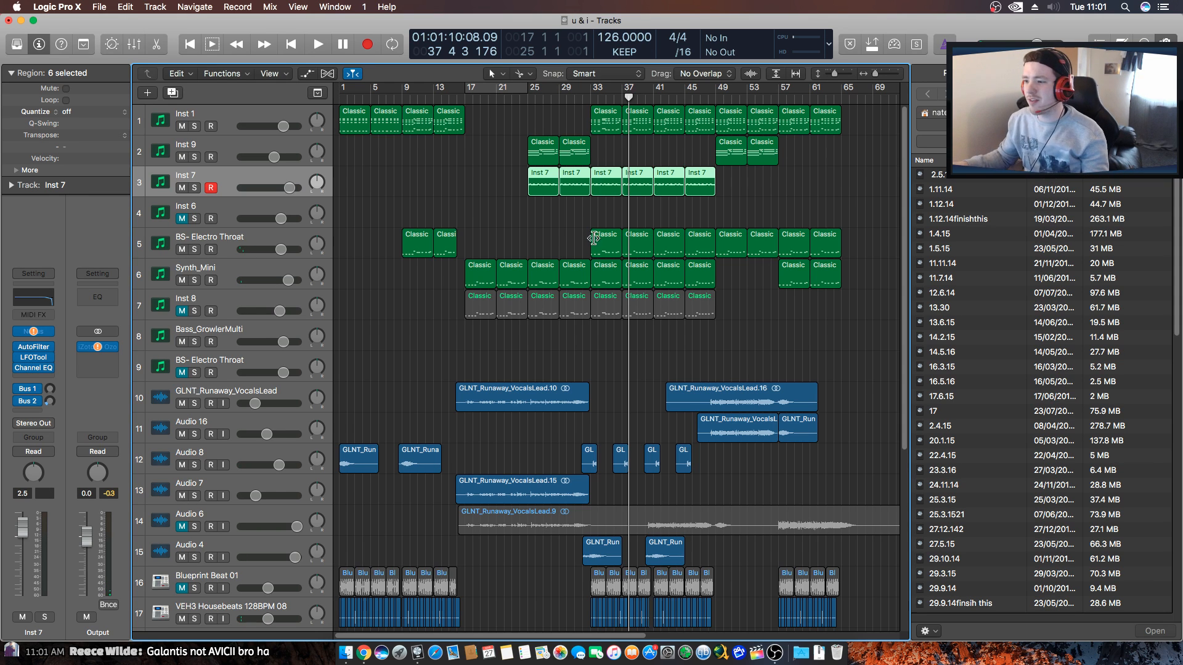
# Replay the section starting at bar 33 briefly and stop playback.
pyautogui.moveTo(597, 98); pyautogui.dragTo(591, 97)
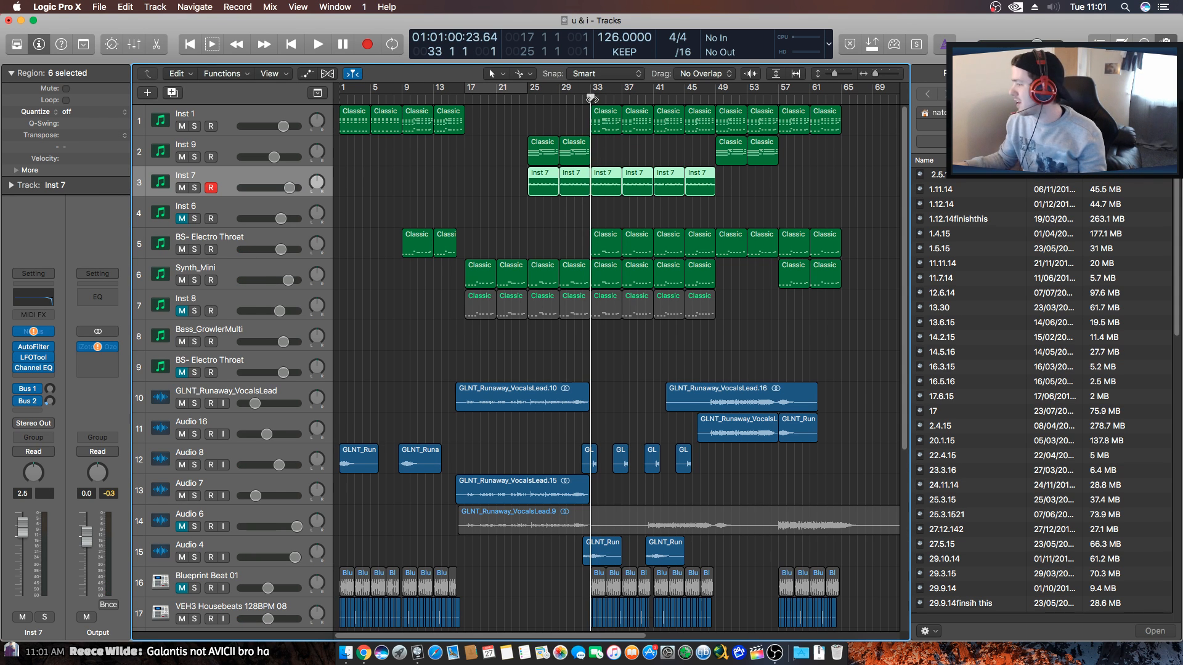
pyautogui.press('space')
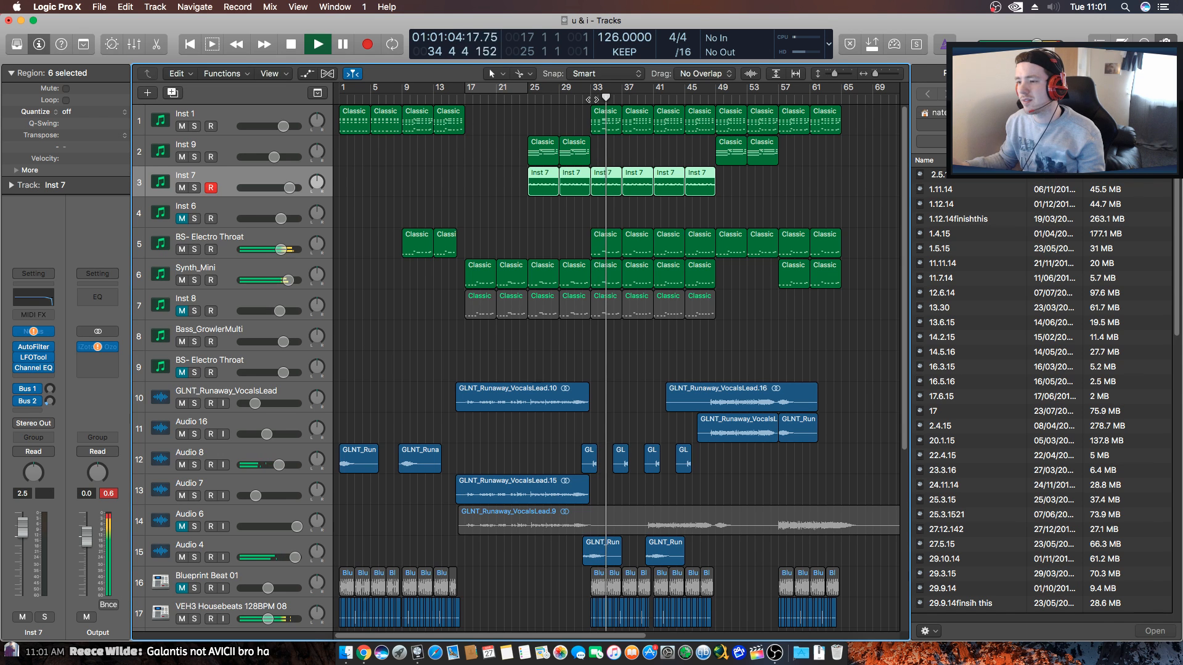
pyautogui.press('space')
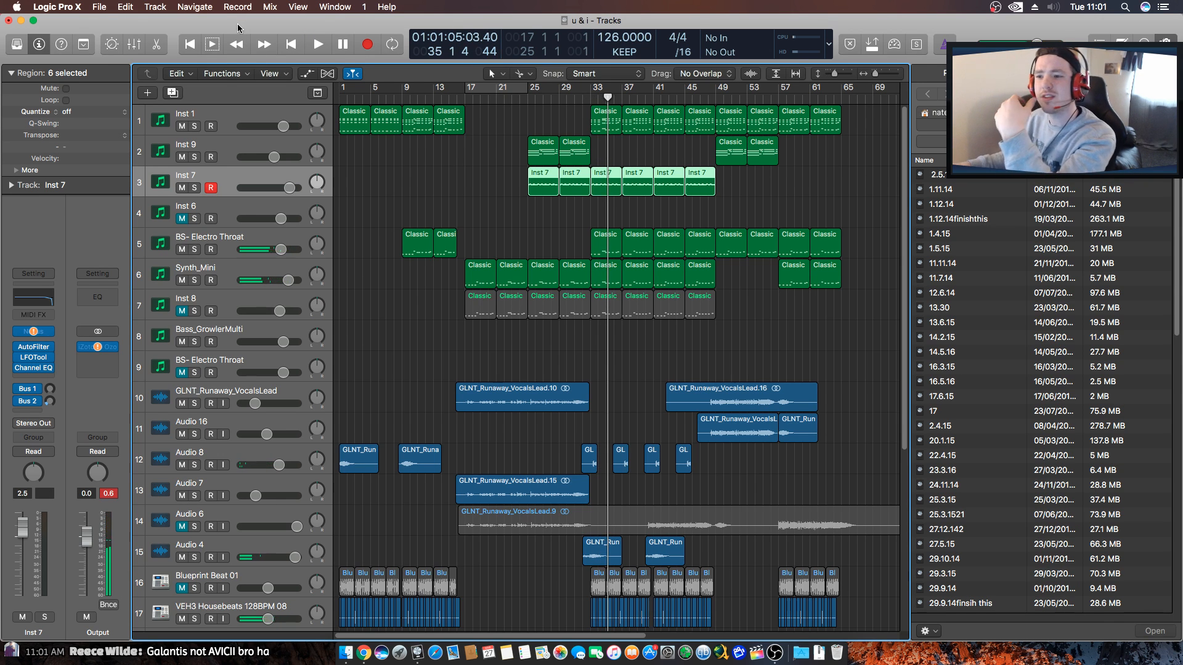
# Open the "avicii kinda thing" project, closing "u & i" without saving its changes.
pyautogui.click(99, 7)
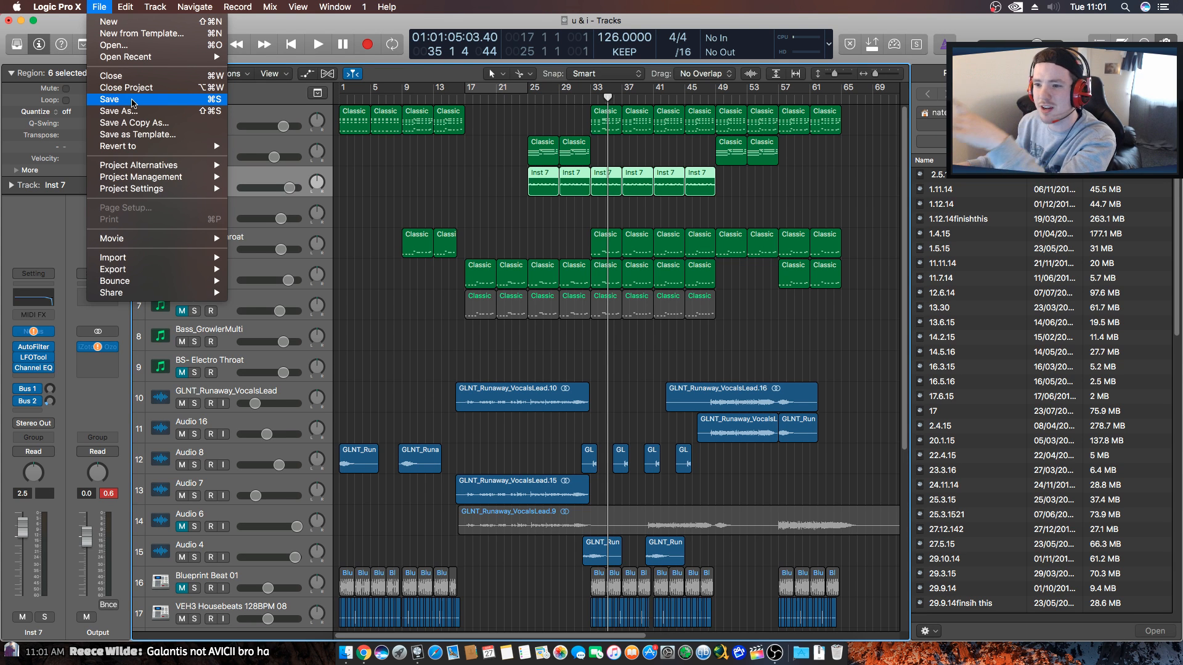
pyautogui.click(113, 45)
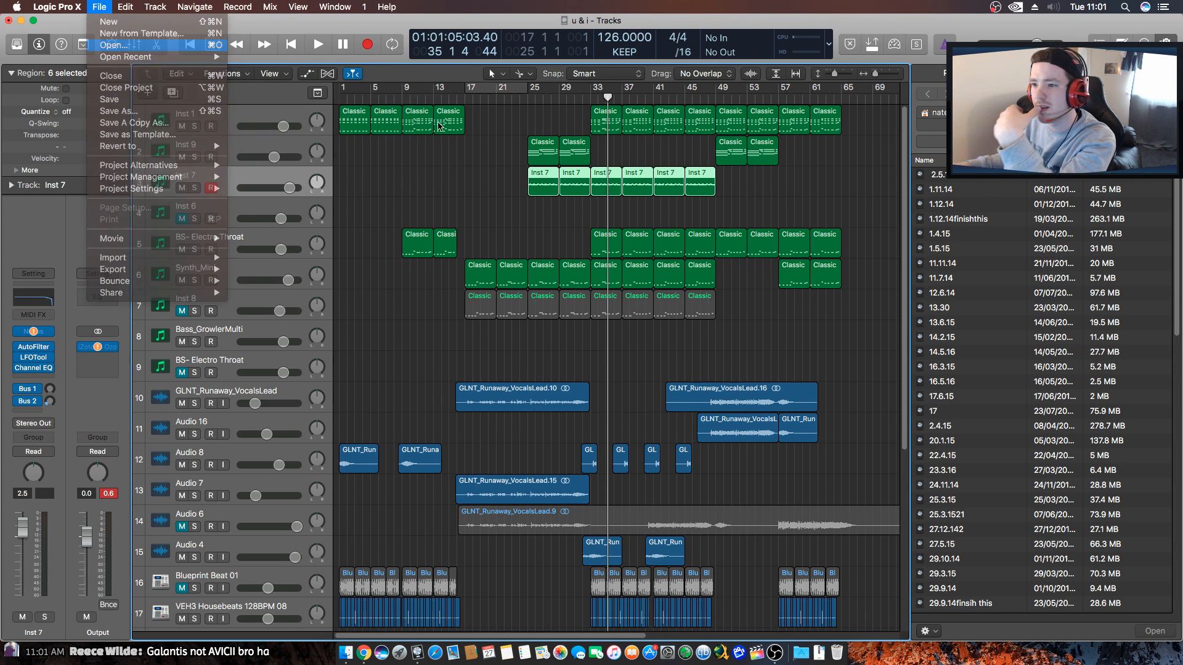
pyautogui.press('Escape')
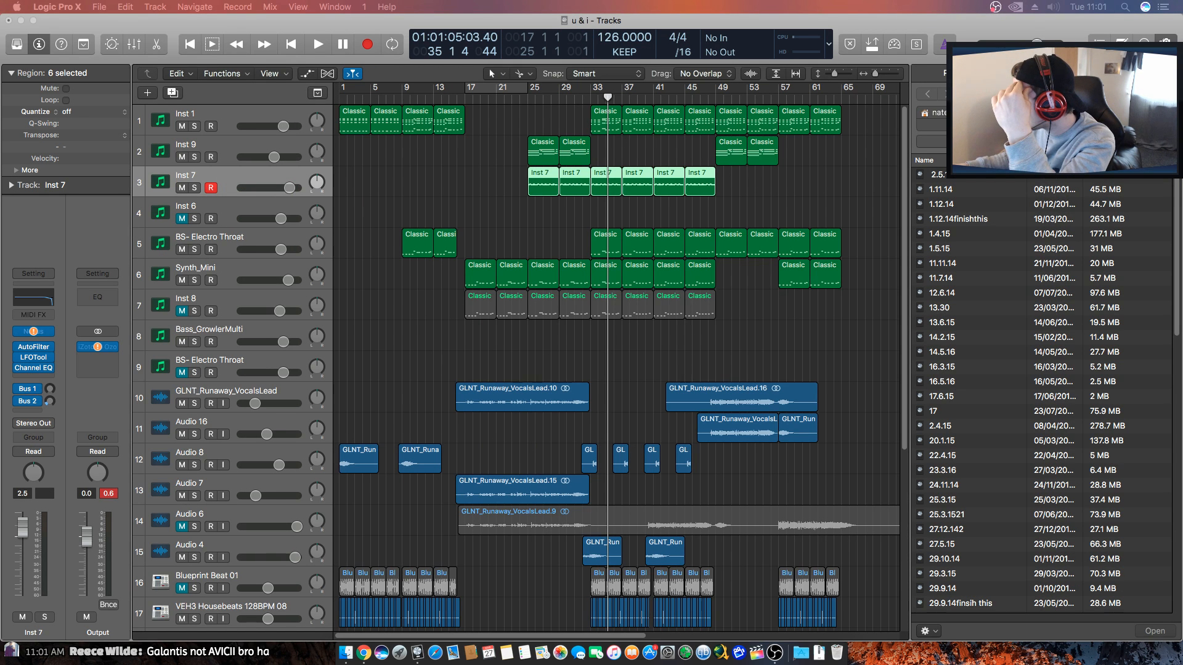
pyautogui.click(698, 226)
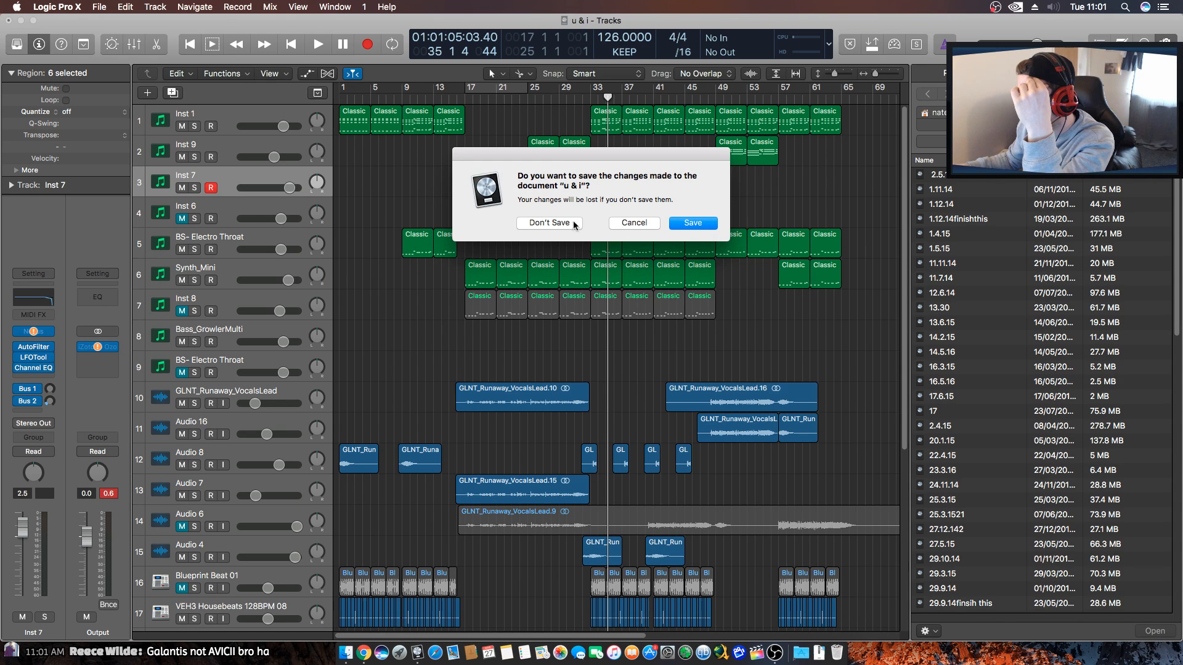
pyautogui.click(542, 224)
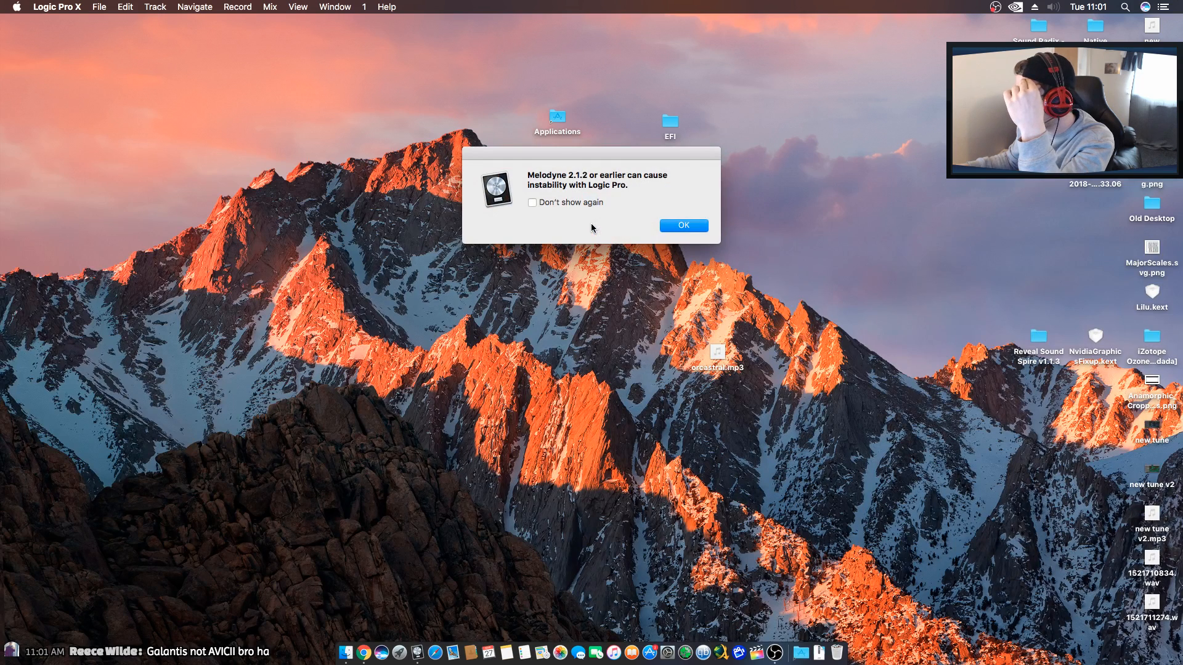
# Dismiss the Melodyne warning, skip all missing audio files, and continue loading without the unavailable plug-ins.
pyautogui.click(695, 226)
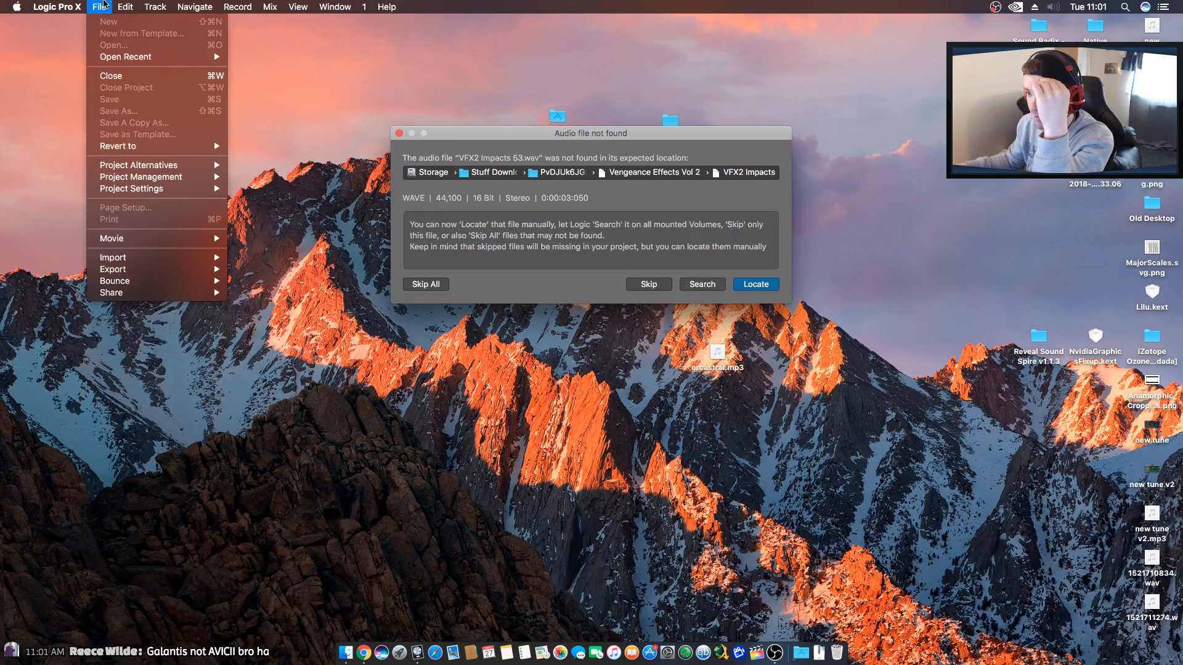
pyautogui.click(518, 254)
pyautogui.click(644, 284)
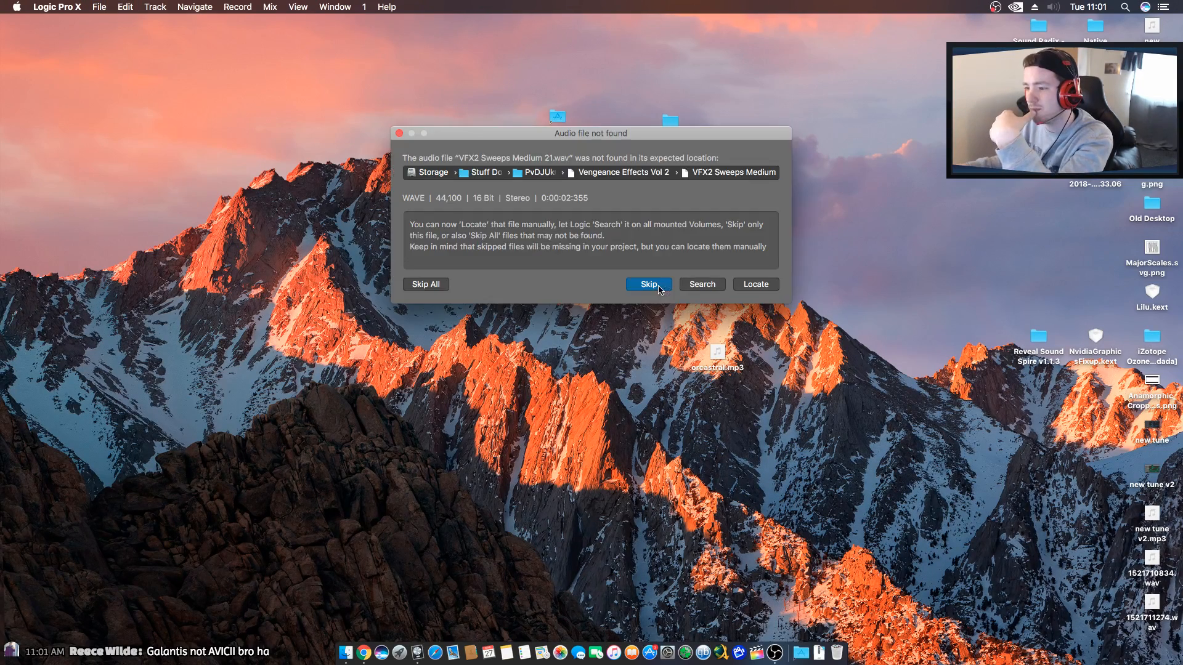
pyautogui.click(432, 283)
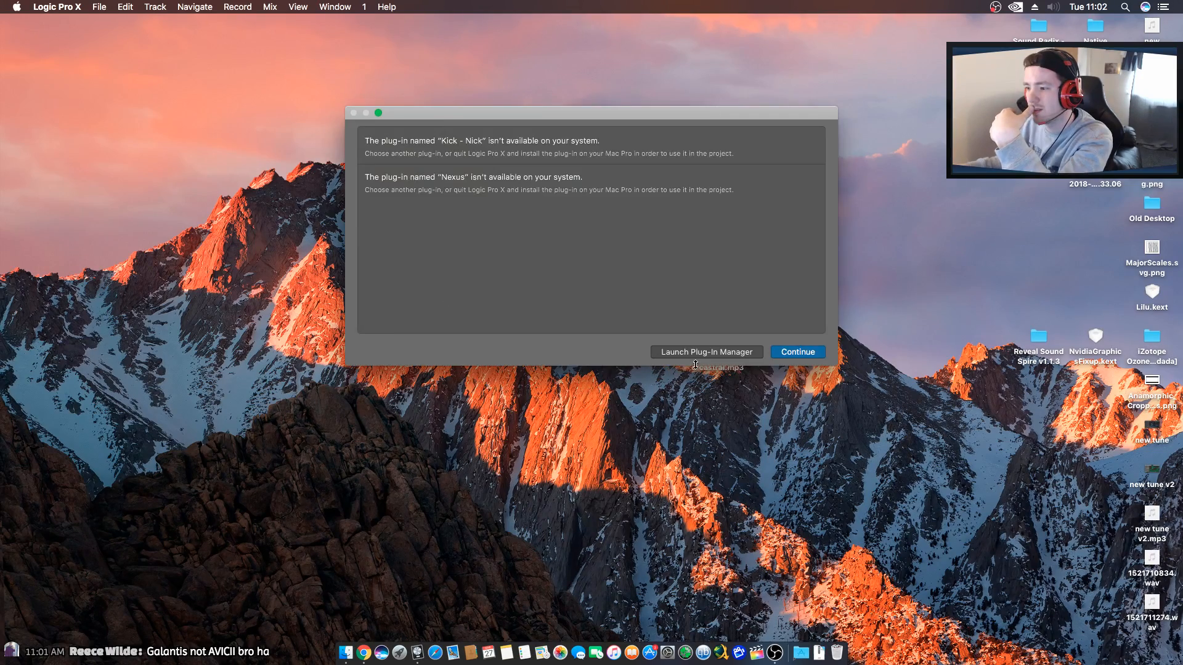
pyautogui.click(801, 353)
pyautogui.click(614, 225)
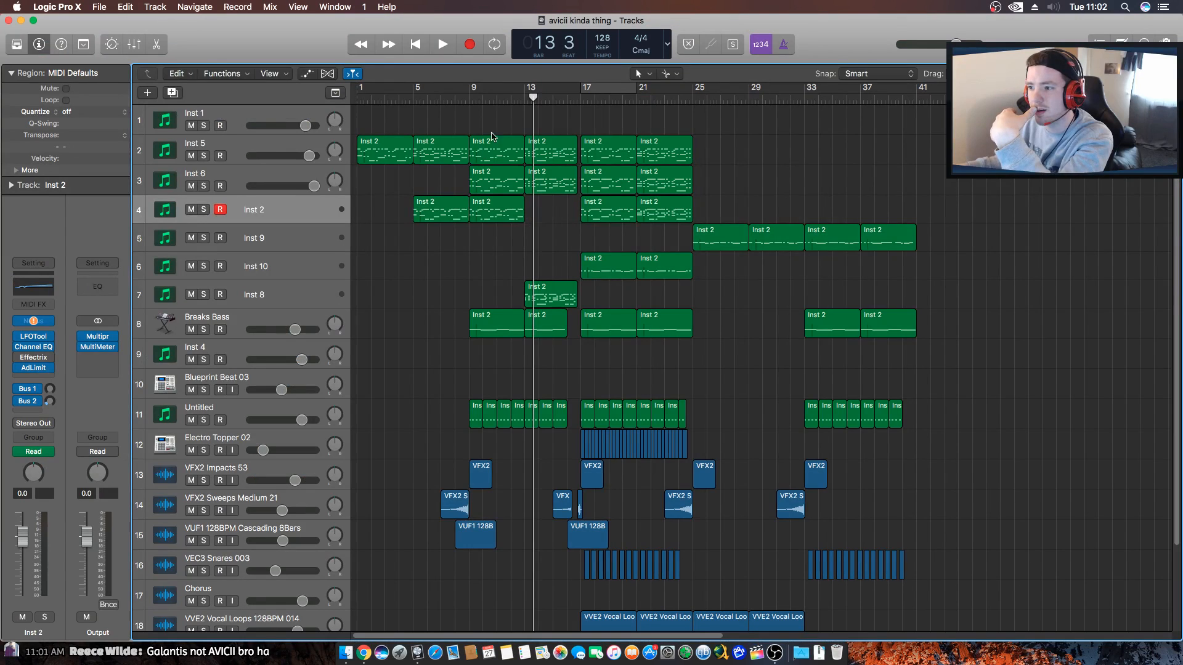
# Audition the "avicii kinda thing" arrangement briefly from about bar 10 and stop playback.
pyautogui.doubleClick(495, 98)
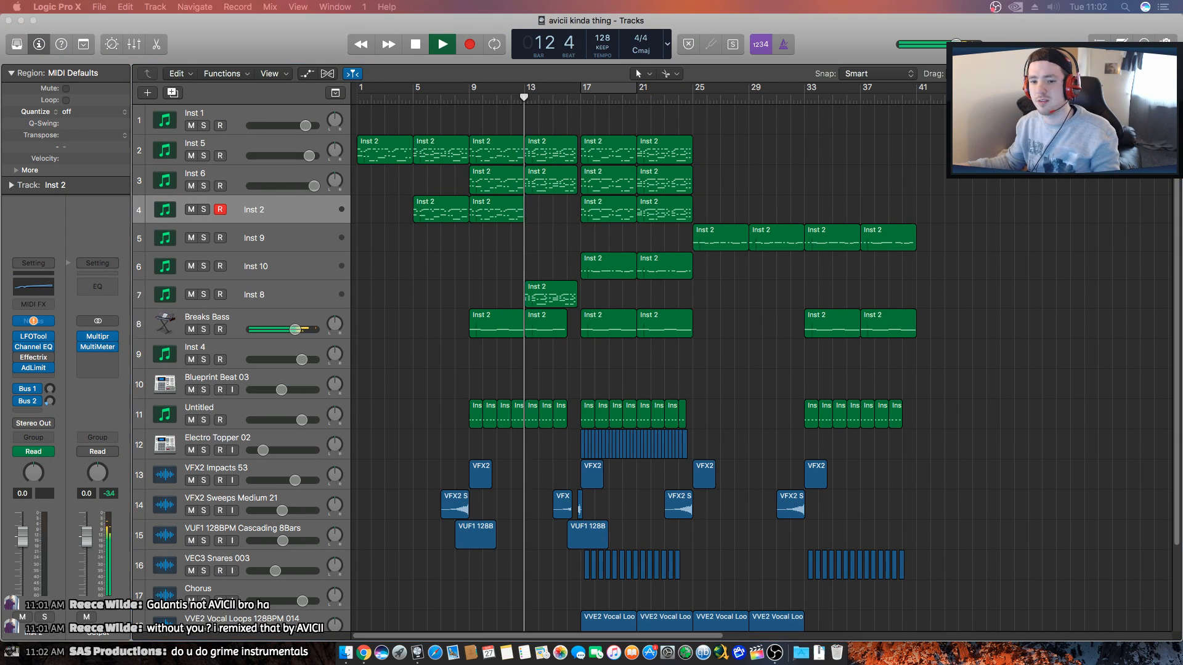
pyautogui.press('space')
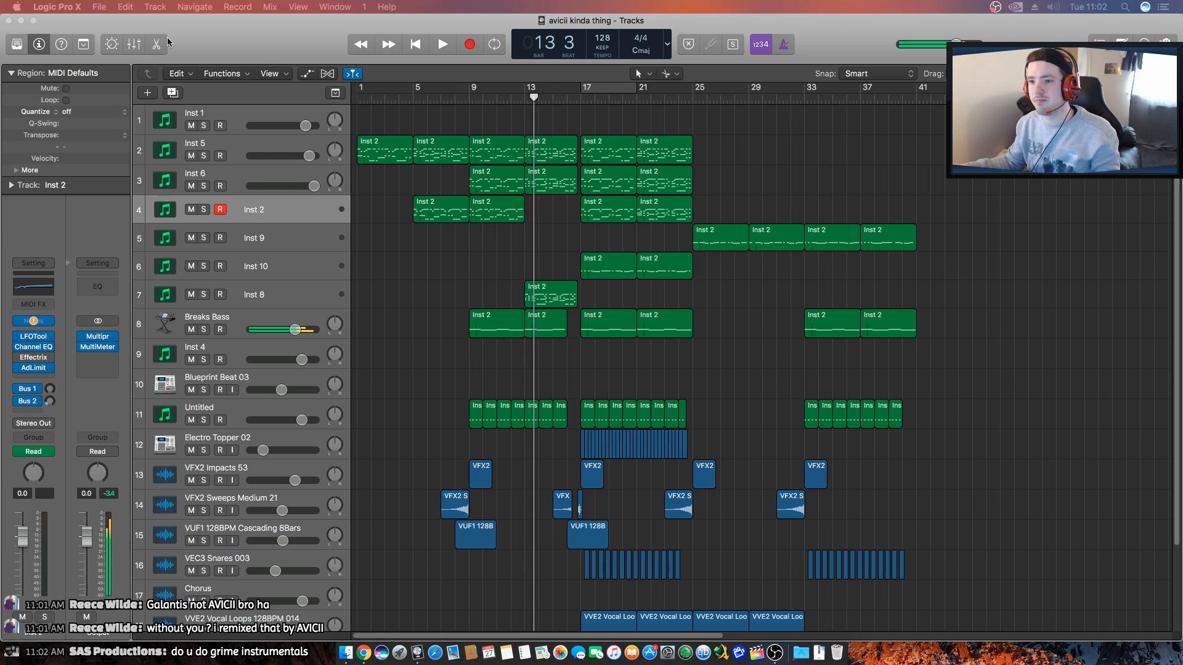
# Open the "GTFU" project, closing the current project.
pyautogui.click(99, 7)
pyautogui.click(129, 49)
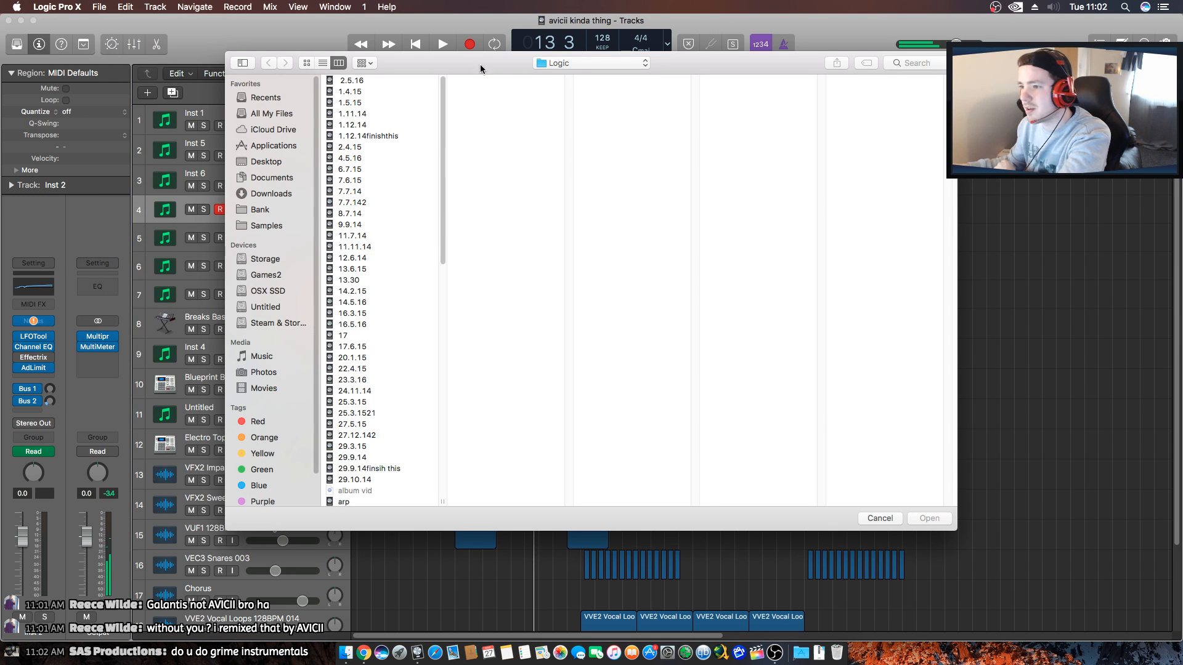
pyautogui.press('Escape')
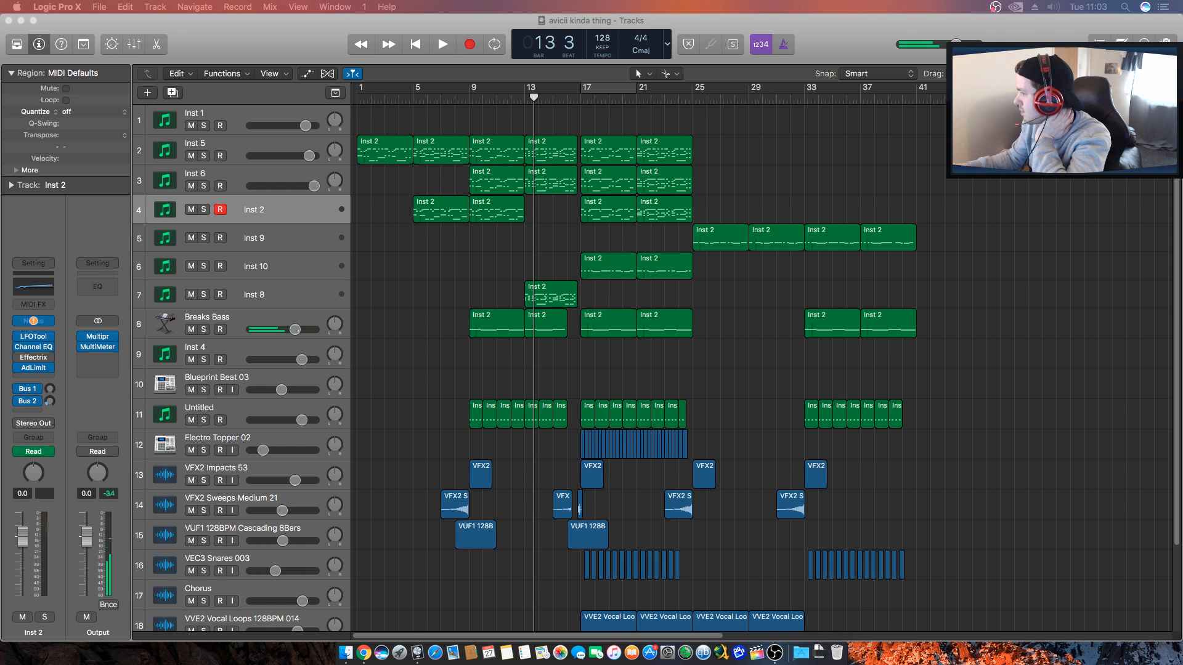
pyautogui.click(922, 204)
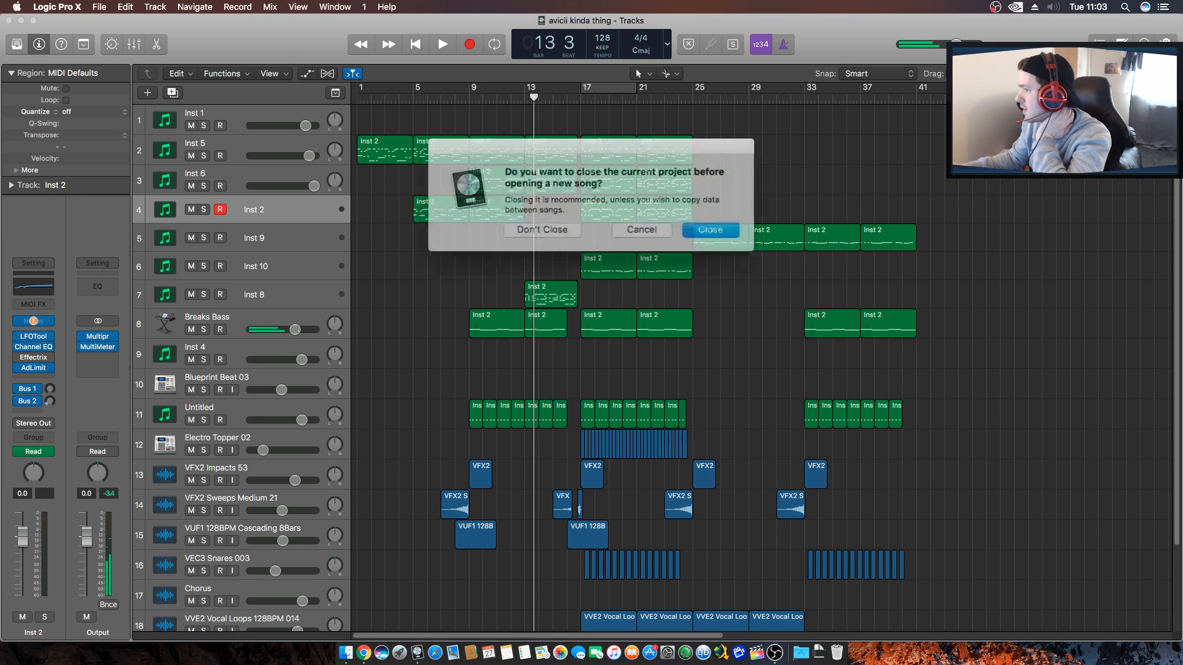
pyautogui.click(683, 225)
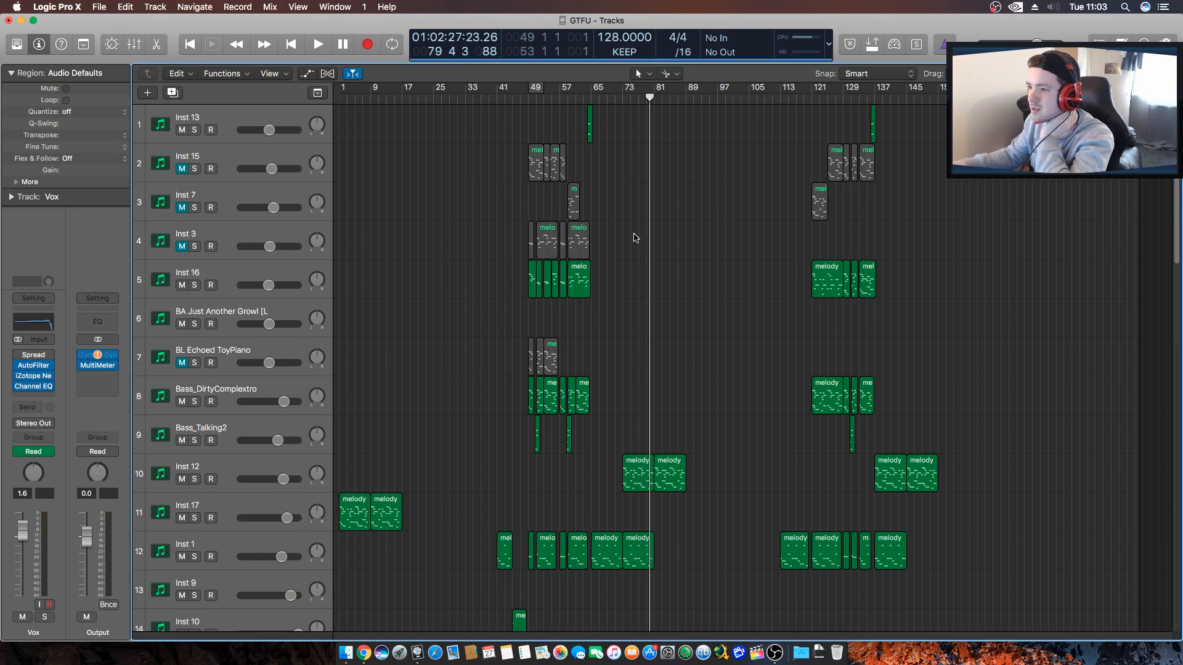
# Play the "GTFU" project from the beginning and look through the tracks of its arrangement.
pyautogui.scroll(-2, 499, 261)
pyautogui.scroll(2, 481, 265)
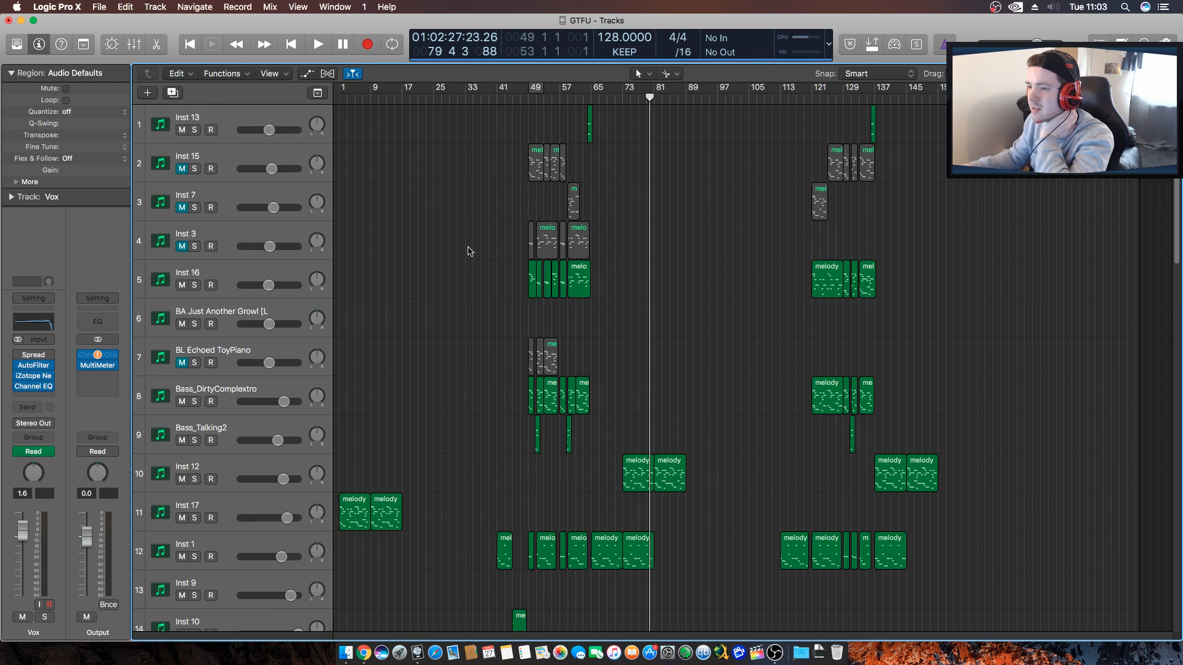
pyautogui.press('Return')
pyautogui.press('space')
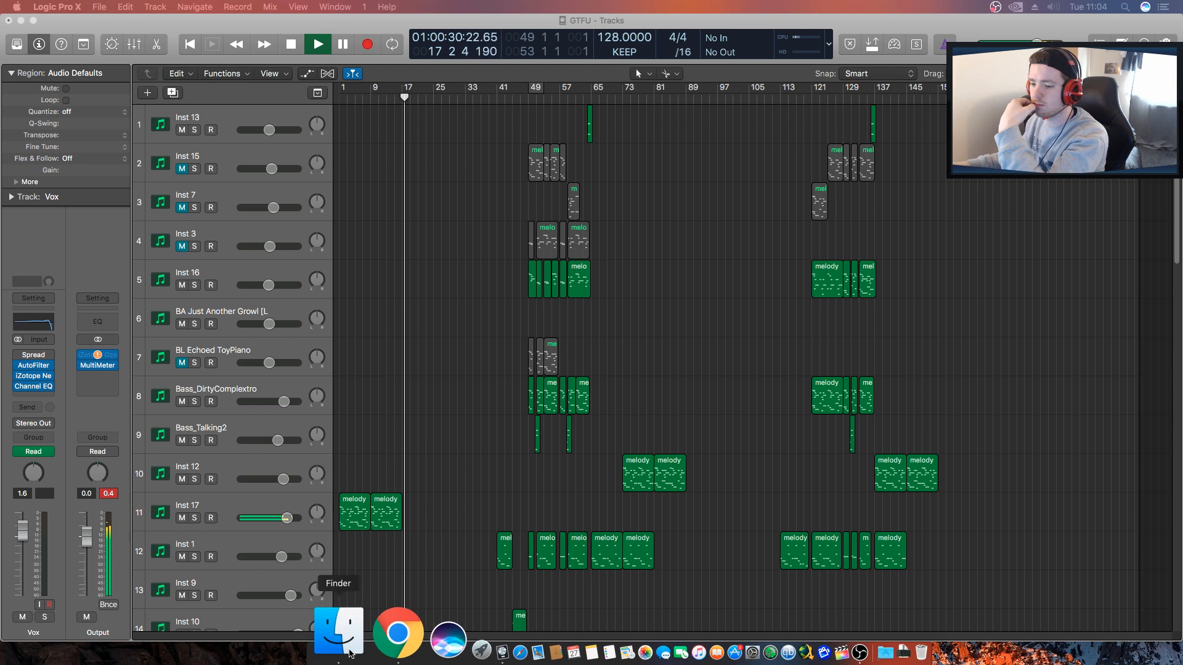
pyautogui.scroll(-10, 409, 447)
pyautogui.scroll(8, 406, 441)
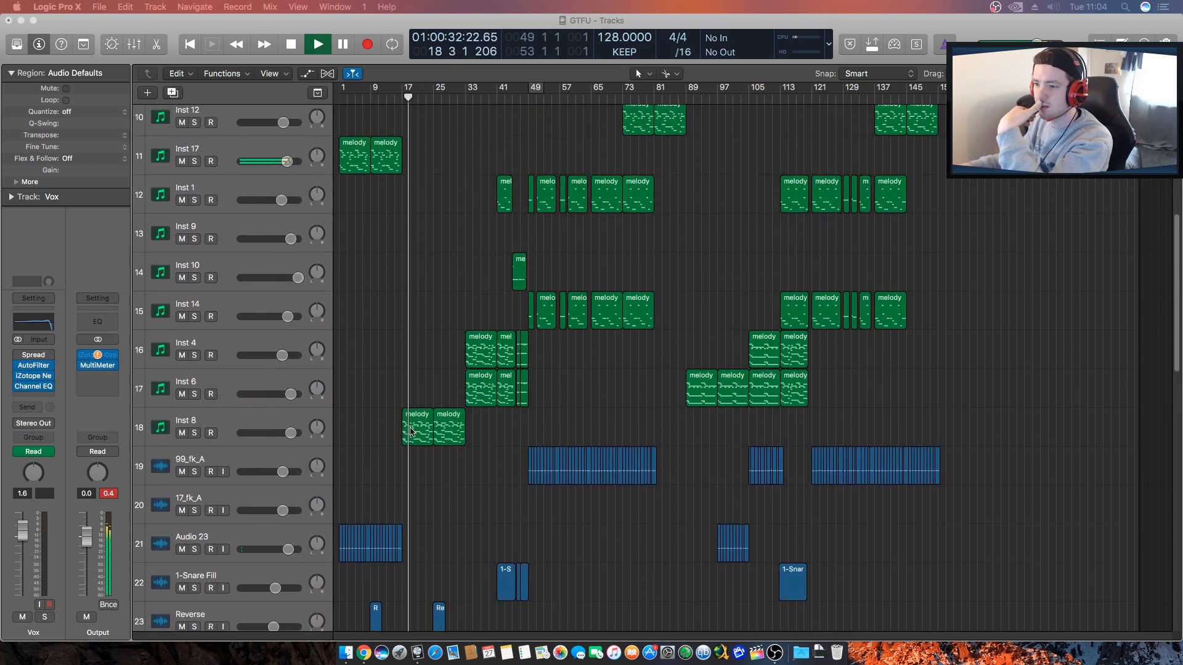
pyautogui.scroll(-7, 466, 418)
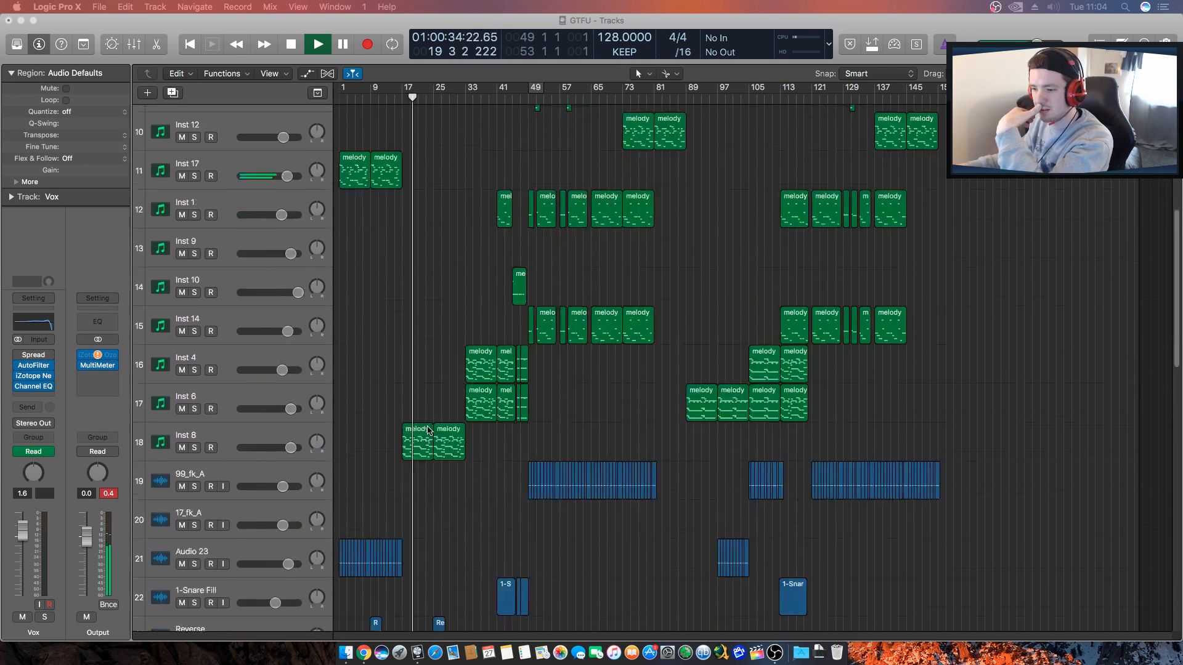
# Inspect the Inst 8, Inst 6 and Inst 4 tracks in turn while the project plays.
pyautogui.click(213, 254)
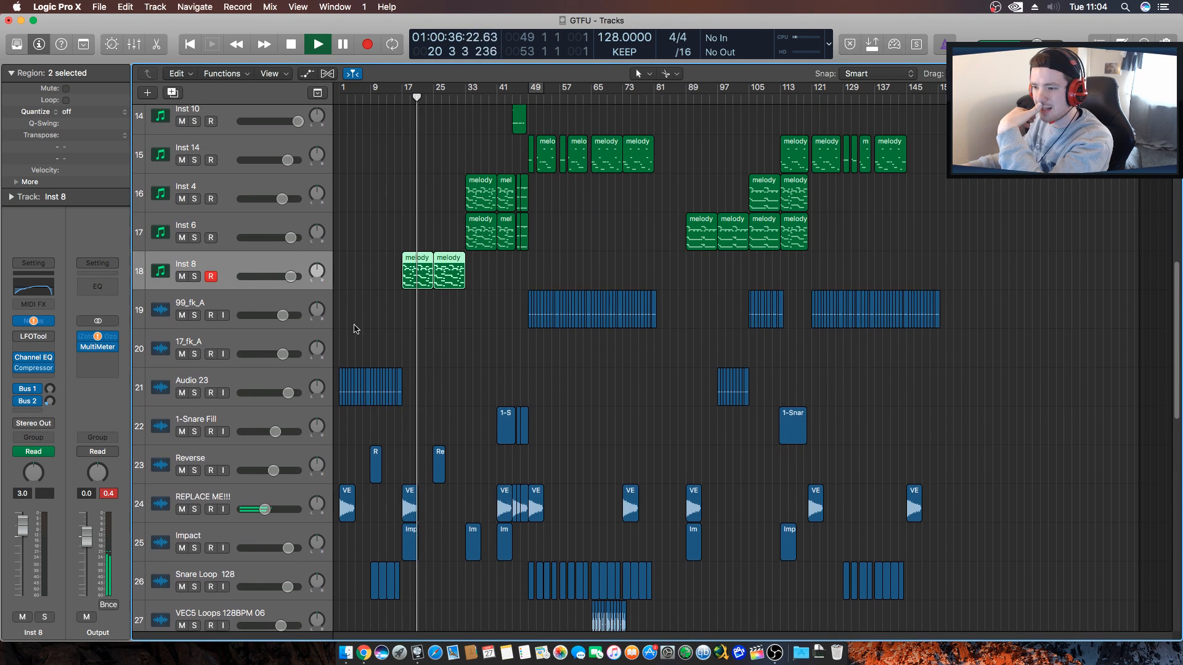
pyautogui.scroll(-10, 352, 330)
pyautogui.scroll(12, 370, 396)
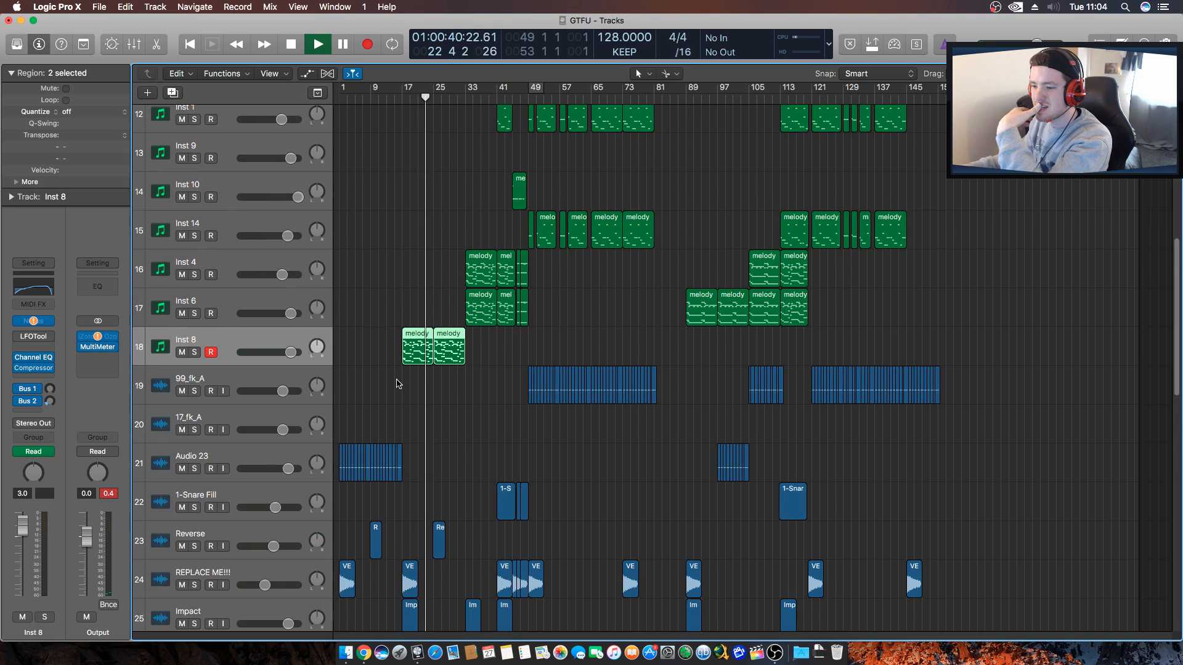
pyautogui.click(225, 301)
pyautogui.click(222, 275)
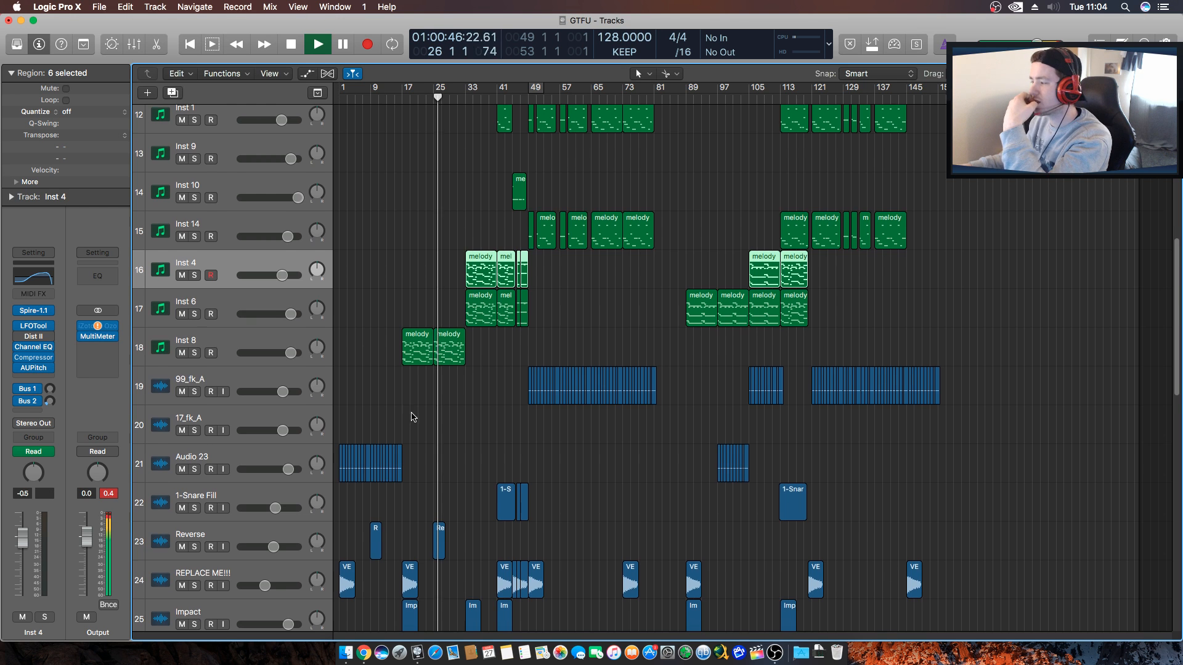
# Skip the GTFU playback ahead to about bar 42 and back to about bar 28, looking over the tracks, and stop it.
pyautogui.scroll(10, 409, 416)
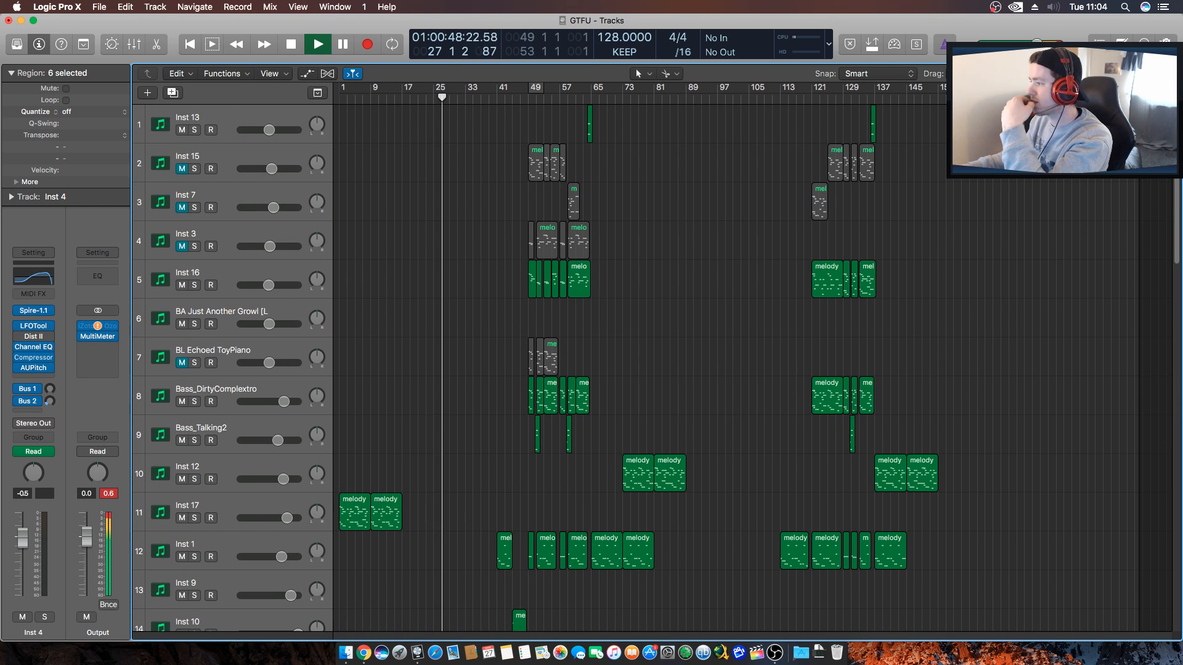
pyautogui.click(505, 100)
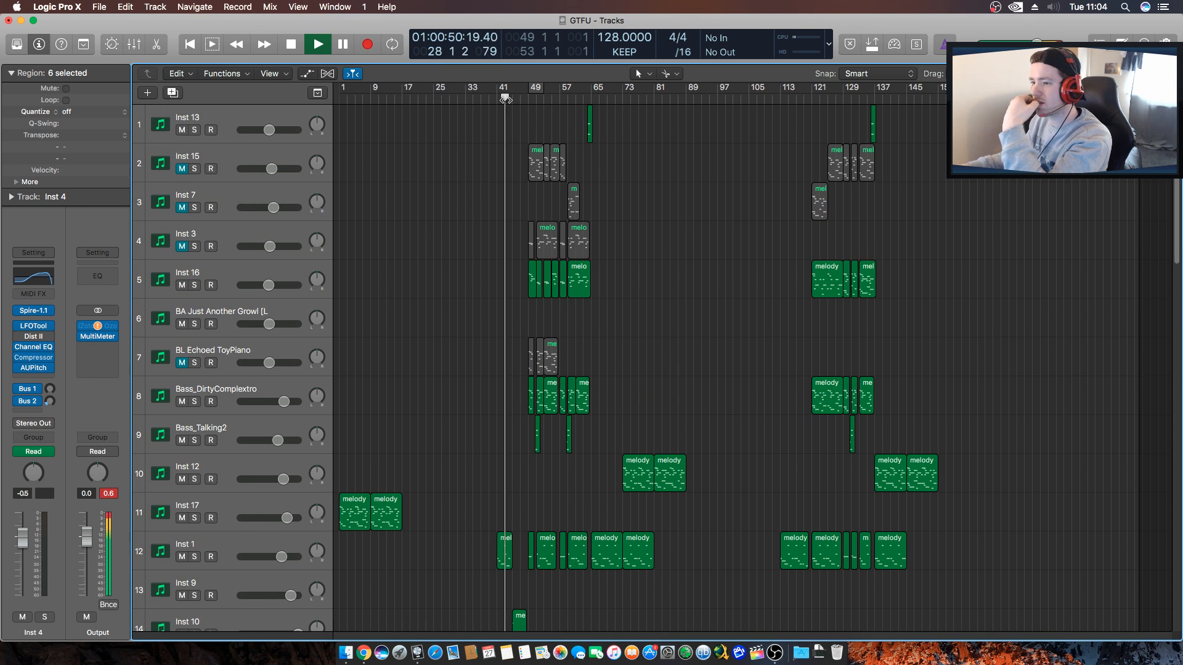
pyautogui.scroll(-4, 483, 378)
pyautogui.click(484, 100)
pyautogui.moveTo(485, 101); pyautogui.dragTo(447, 99)
pyautogui.scroll(-5, 413, 303)
pyautogui.scroll(-5, 397, 339)
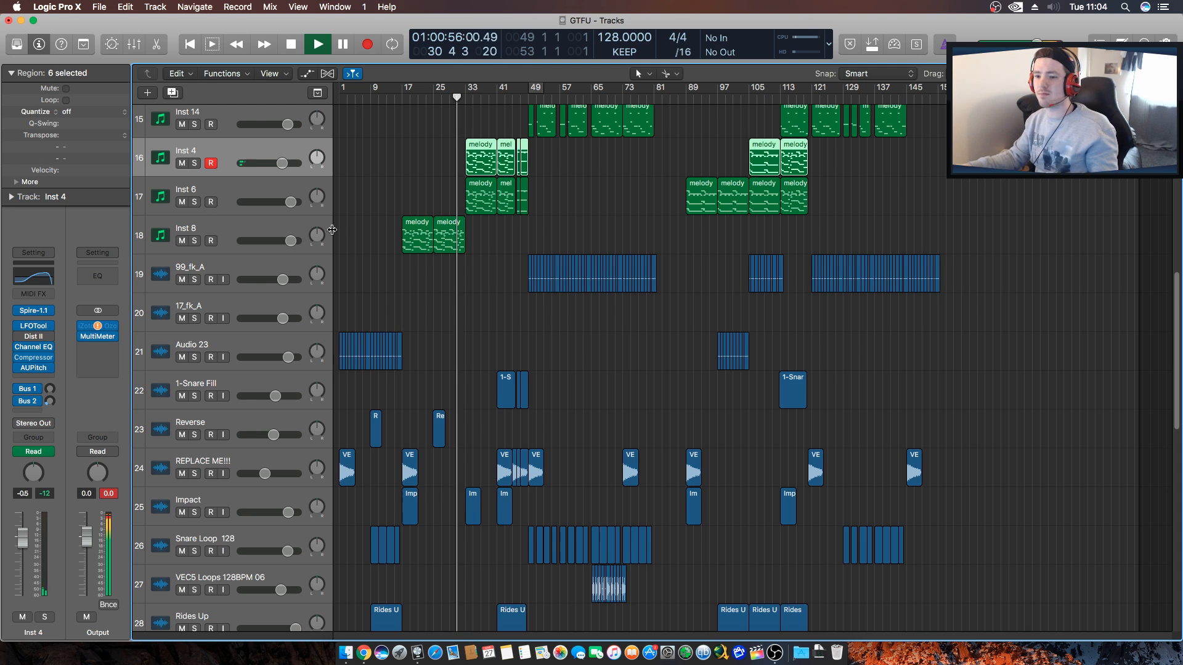
pyautogui.press('space')
# Copy the first group of Inst 4 melody regions from bar 33 to bar 17 without copying the automation data.
pyautogui.moveTo(451, 157); pyautogui.dragTo(544, 165)
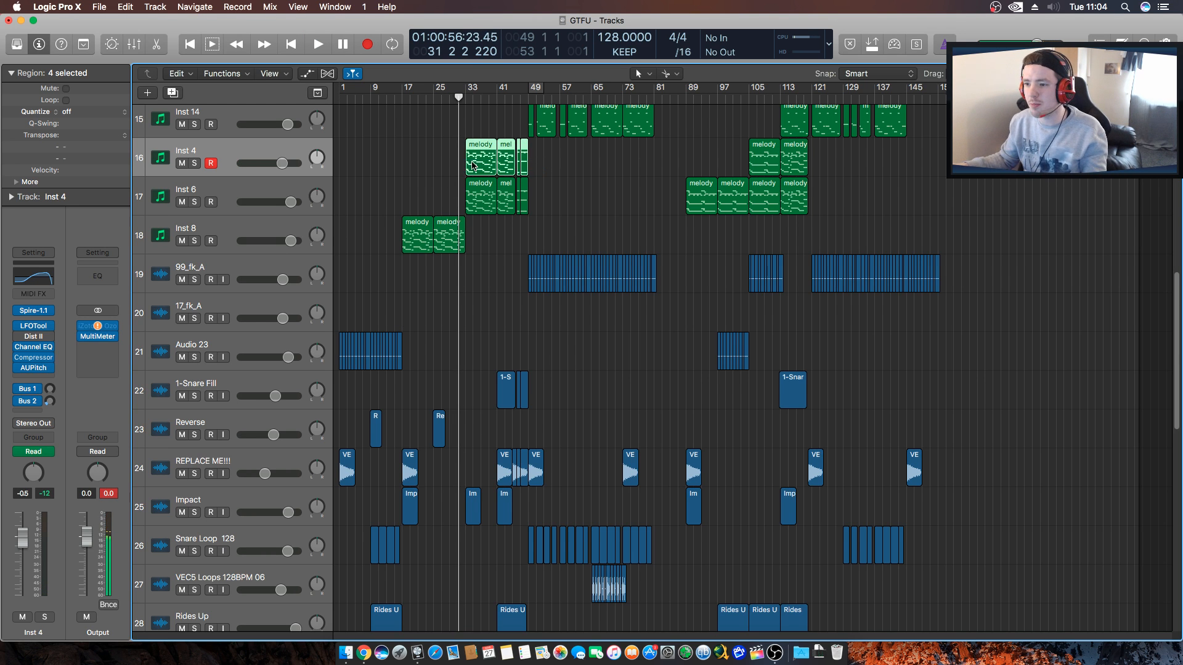
pyautogui.moveTo(473, 162); pyautogui.dragTo(409, 164)
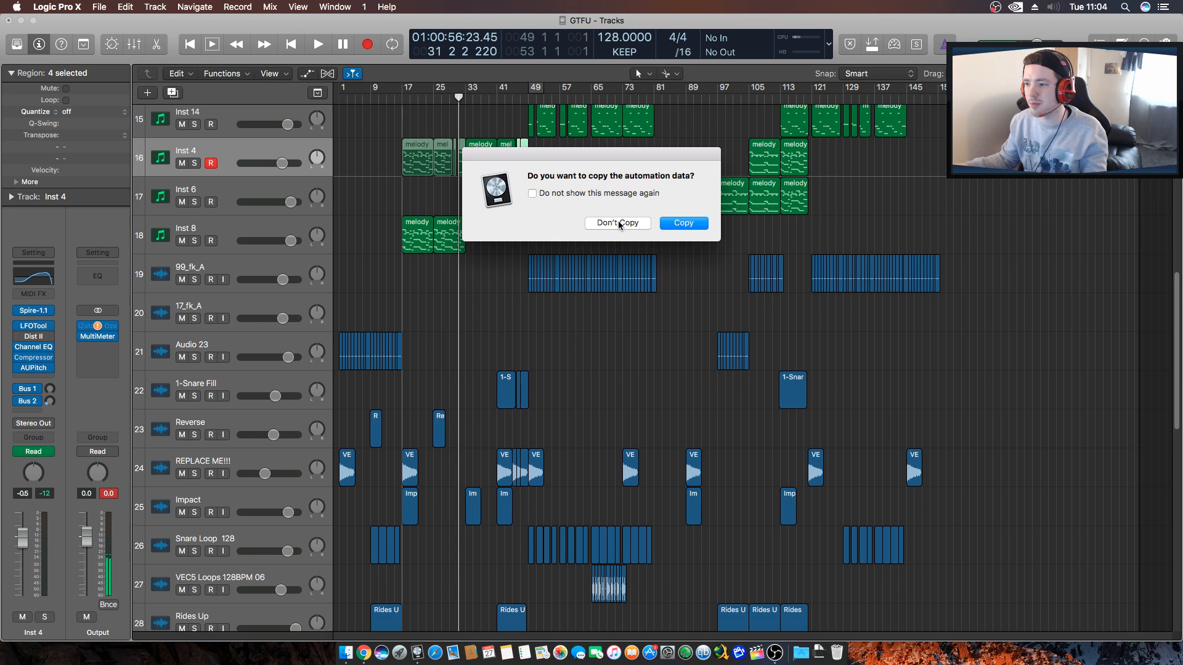
pyautogui.click(619, 225)
# Play the arrangement from the copied Inst 4 regions at bar 17 and look through the tracks.
pyautogui.hotkey('shift', 'Return')
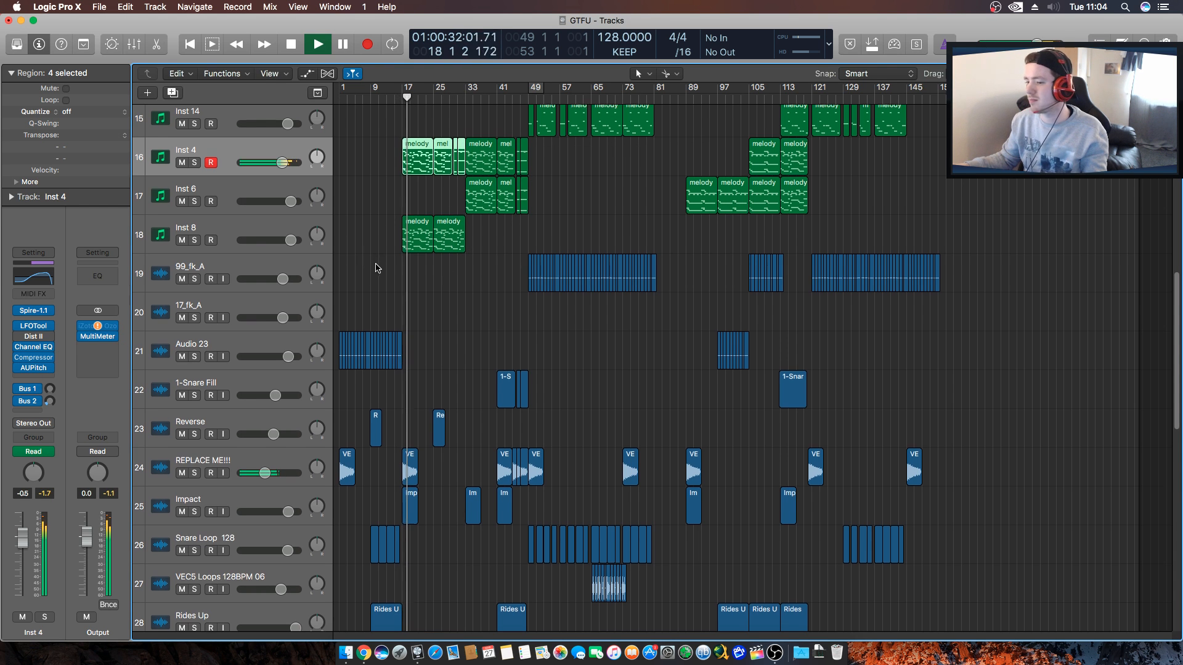
pyautogui.scroll(-5, 380, 288)
pyautogui.scroll(-3, 382, 308)
pyautogui.scroll(8, 394, 308)
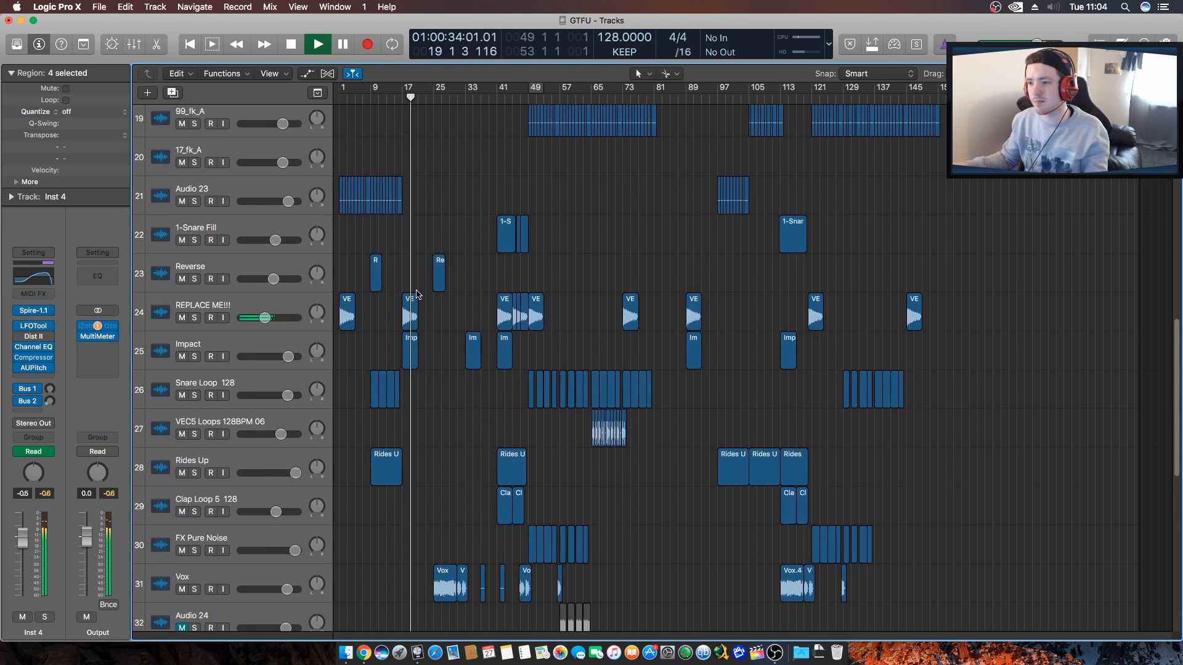
pyautogui.scroll(4, 440, 207)
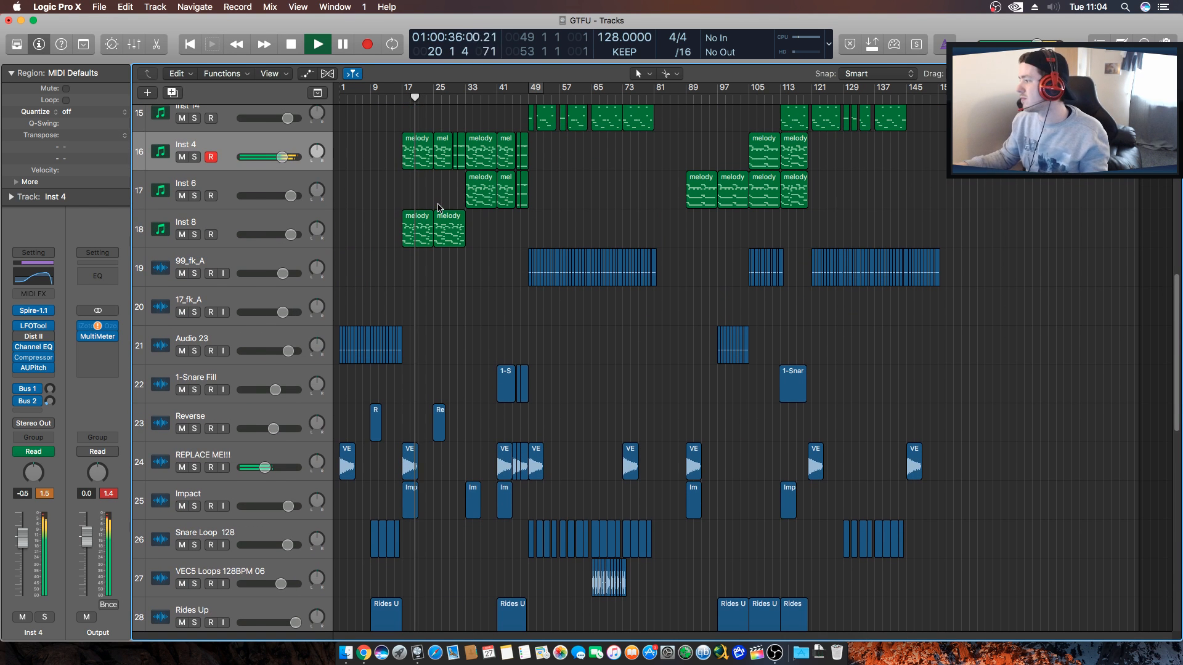
pyautogui.scroll(4, 456, 265)
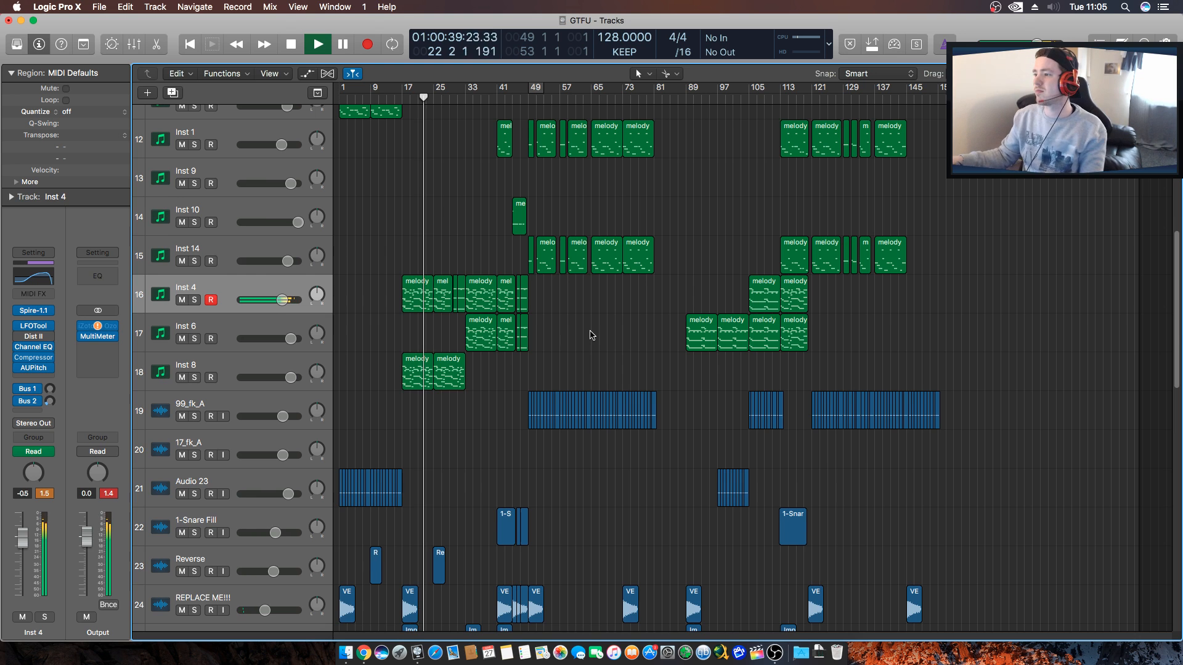
# Switch briefly to Finder, return to the GTFU project and dismiss the audio and MIDI synchronization error.
pyautogui.click(345, 653)
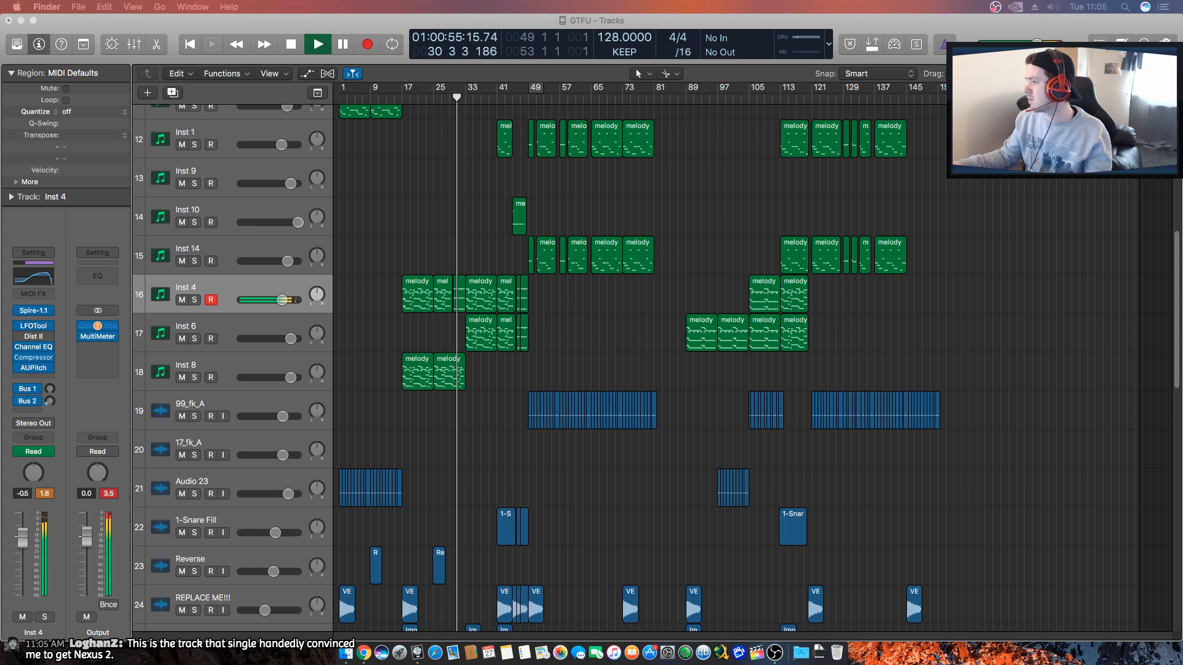
pyautogui.click(687, 196)
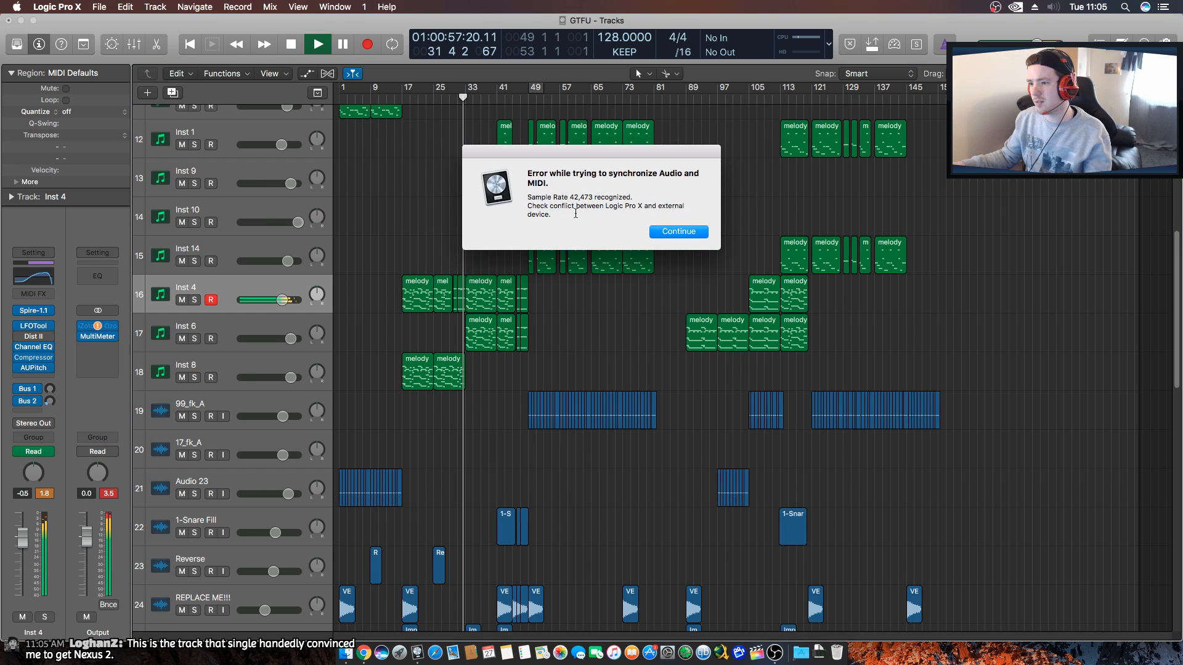
pyautogui.click(658, 233)
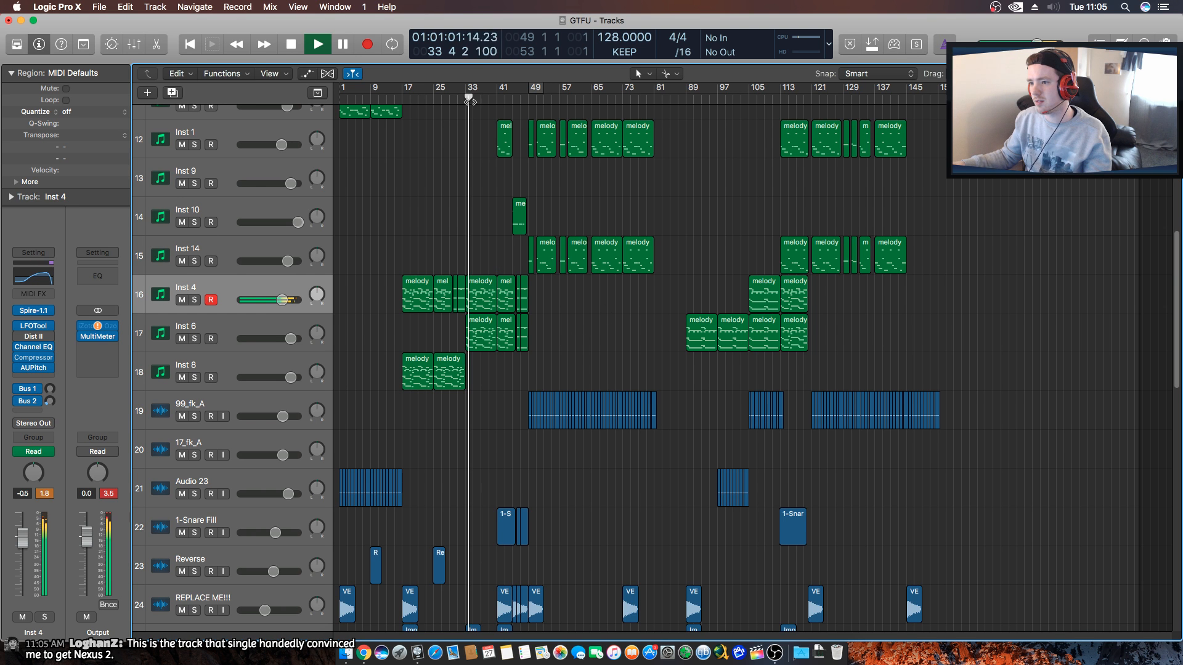
# Inspect the Inst 6 track and stop playback.
pyautogui.scroll(-5, 424, 305)
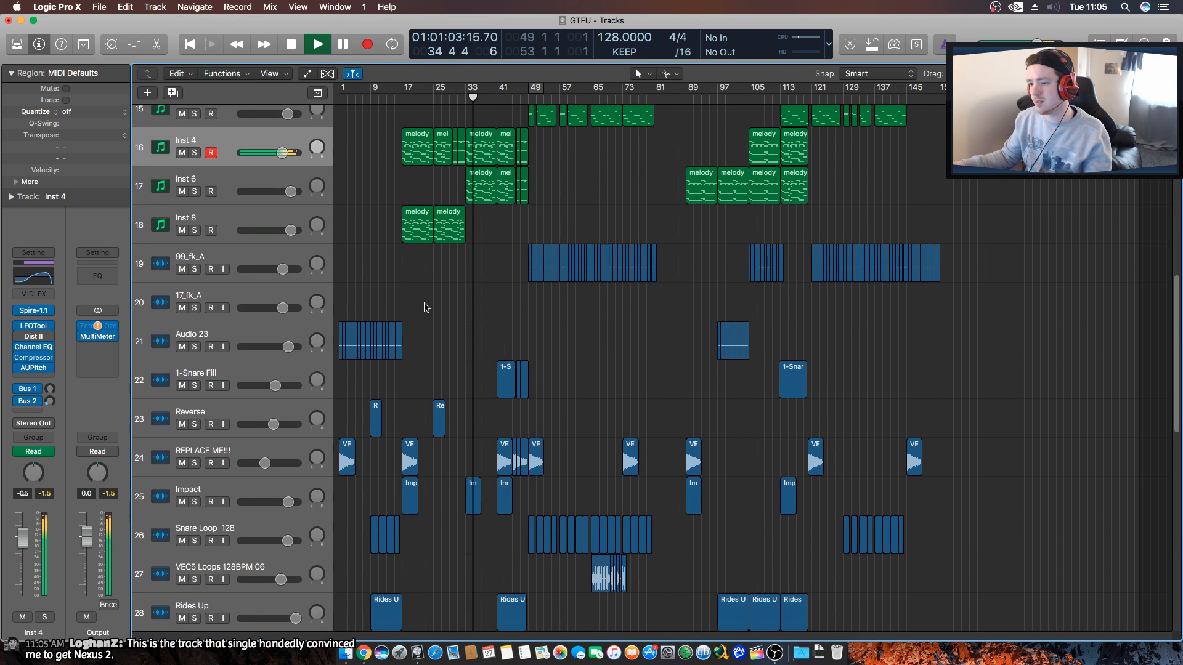
pyautogui.click(258, 176)
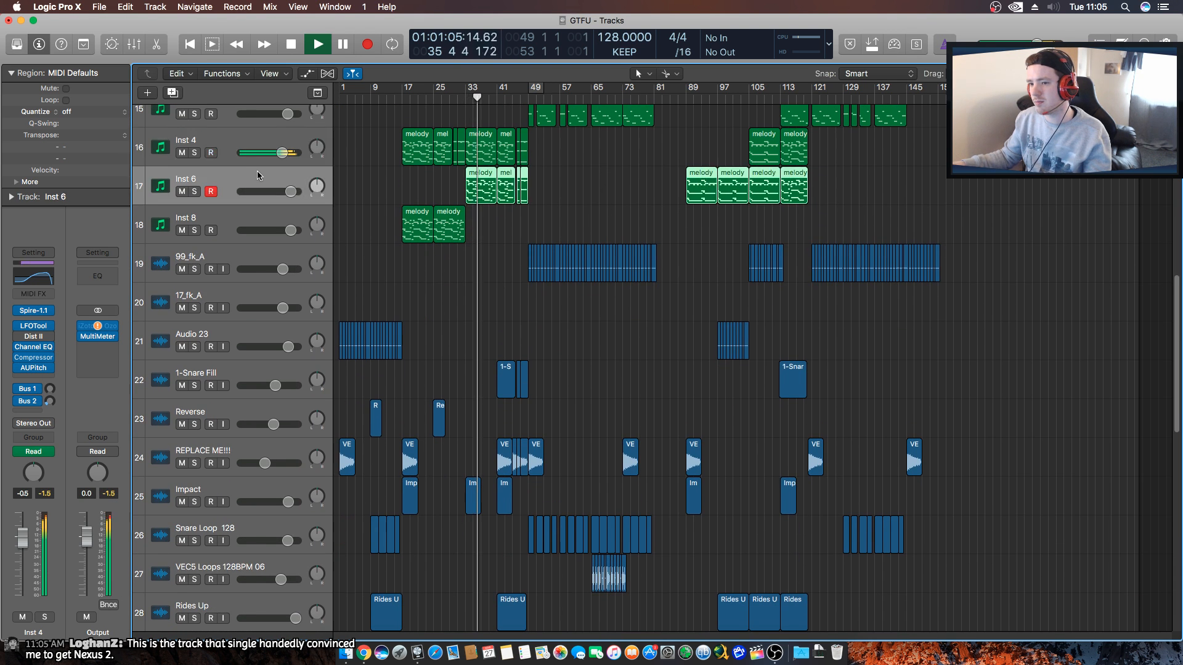
pyautogui.press('space')
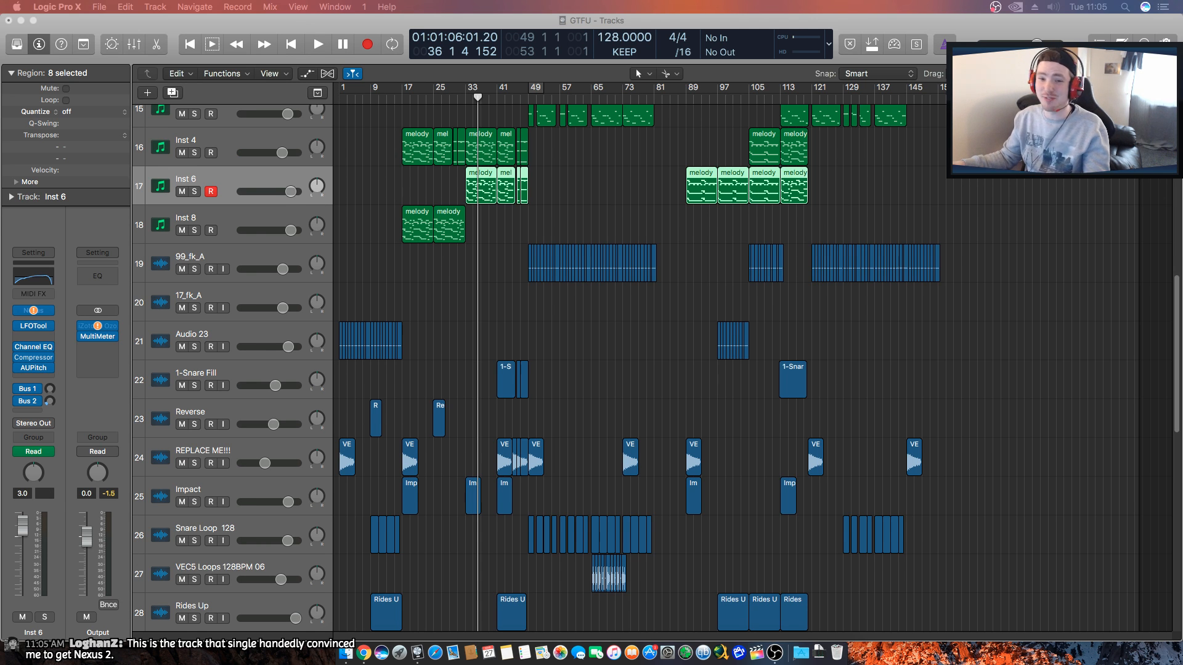
# Start playback from about bar 45 and jump ahead to bar 49.
pyautogui.click(661, 345)
pyautogui.click(465, 100)
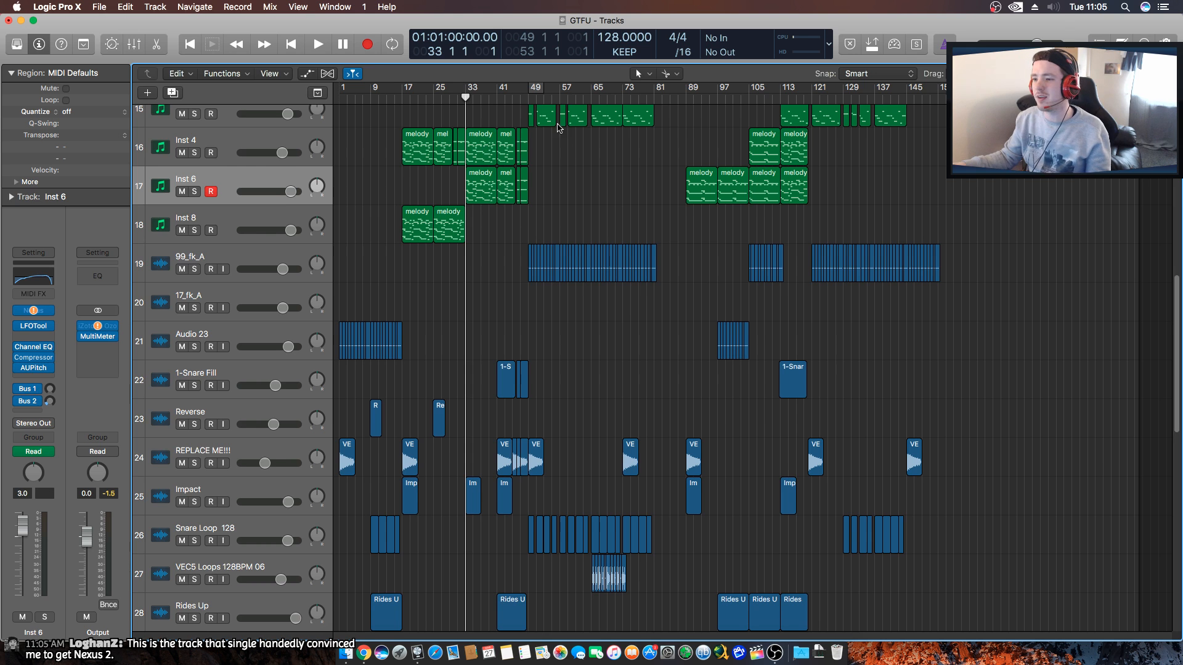
pyautogui.click(517, 99)
pyautogui.press('space')
pyautogui.click(529, 99)
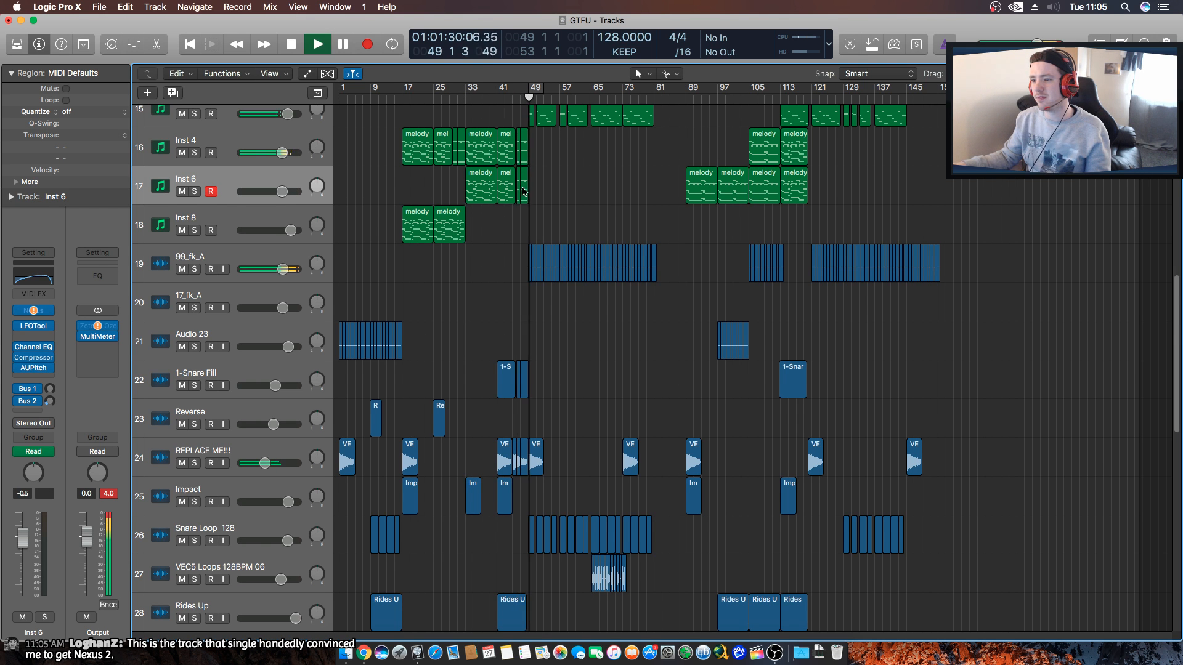
# Inspect the Inst 14, Inst 1, Bass_DirtyComplextro and Inst 16 tracks in turn while the project plays.
pyautogui.scroll(6, 471, 351)
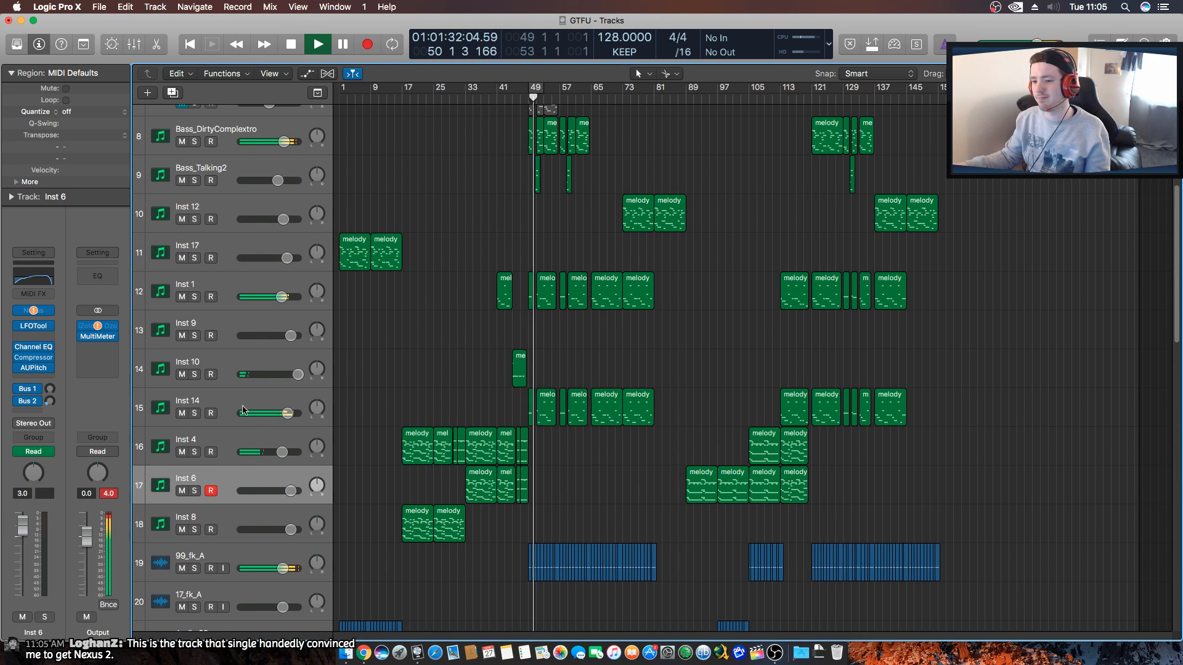
pyautogui.click(242, 406)
pyautogui.click(229, 287)
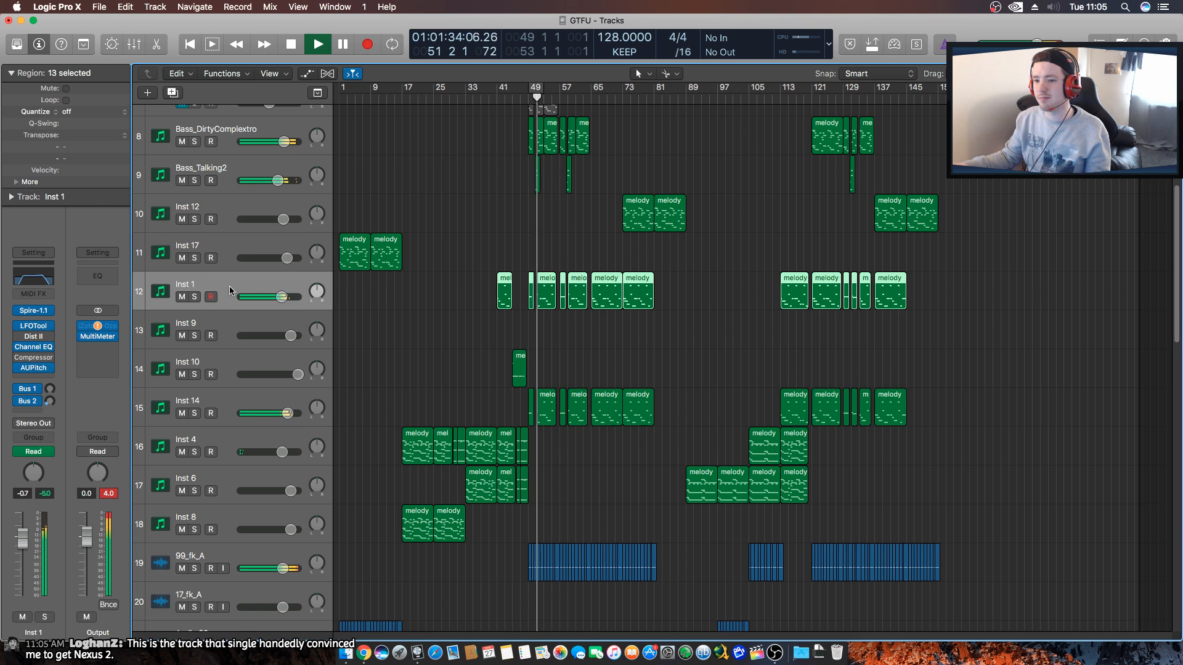
pyautogui.scroll(3, 229, 286)
pyautogui.click(247, 243)
pyautogui.scroll(2, 333, 362)
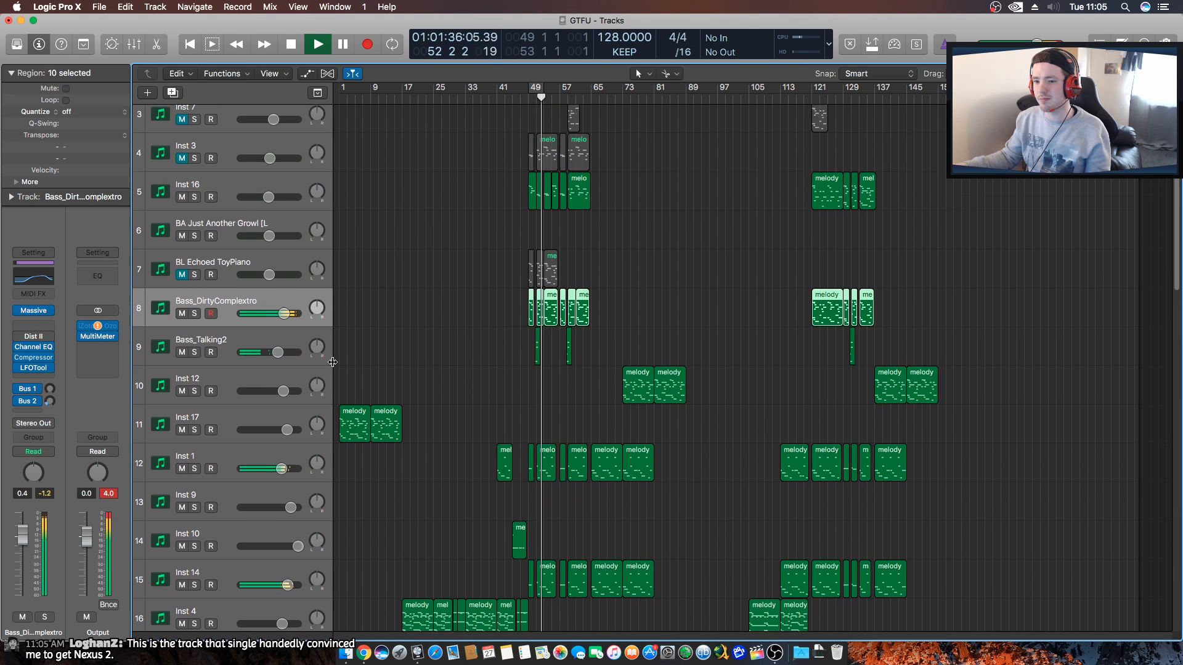
pyautogui.scroll(2, 333, 362)
pyautogui.click(219, 219)
pyautogui.scroll(2, 437, 347)
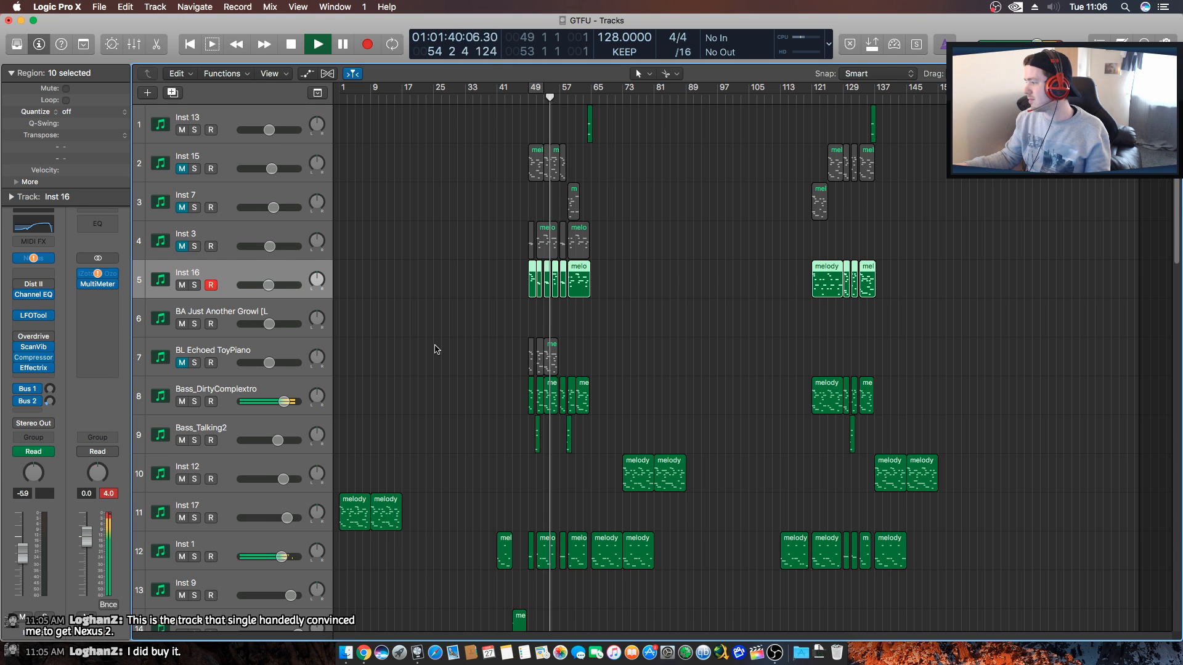
# Look through the tracks down to the vocal, snare and effects tracks and stop playback.
pyautogui.scroll(-5, 436, 345)
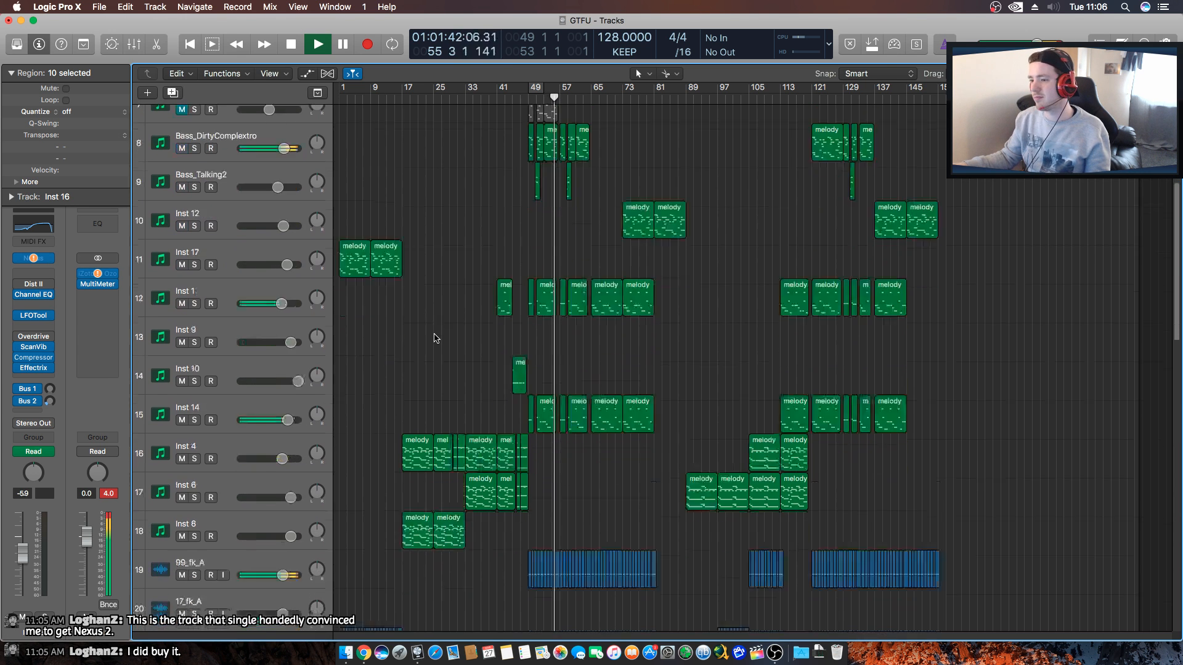
pyautogui.scroll(-15, 436, 338)
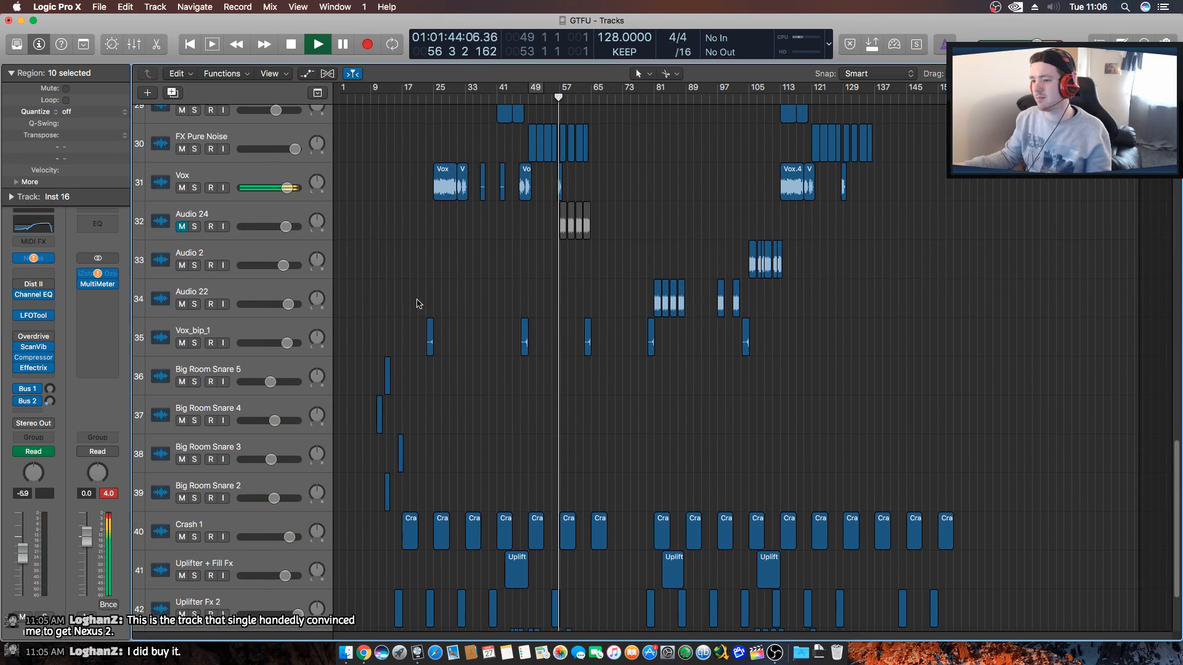
pyautogui.click(419, 302)
pyautogui.press('space')
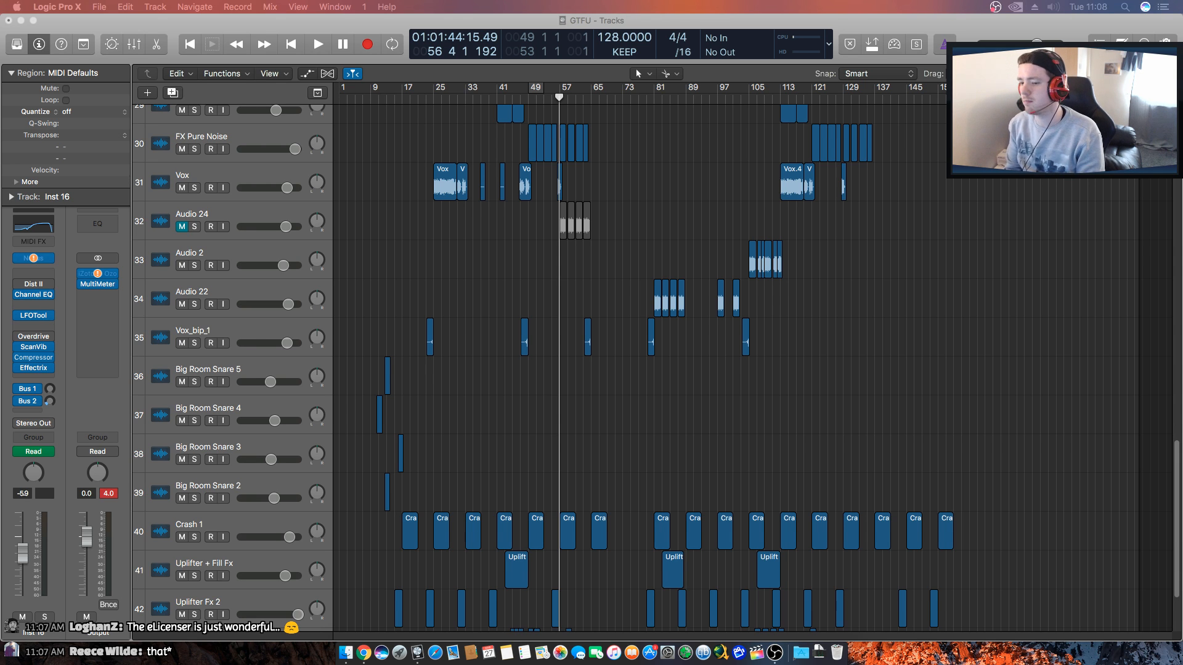
pyautogui.scroll(-3, 946, 335)
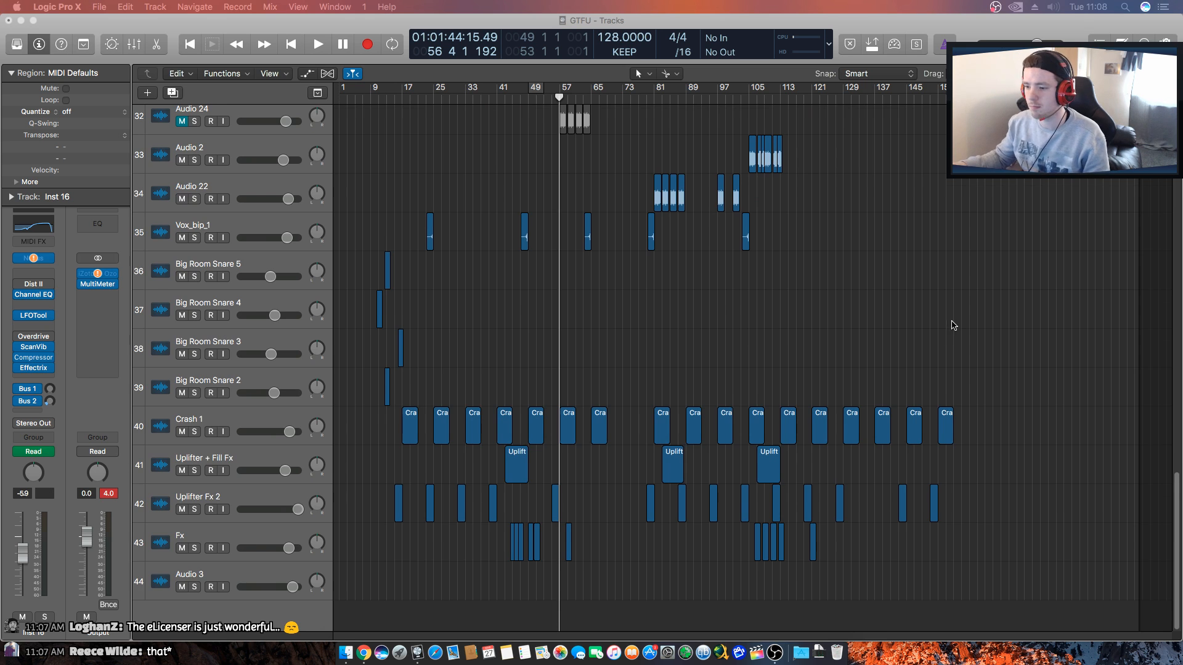
pyautogui.scroll(6, 943, 345)
pyautogui.scroll(4, 925, 425)
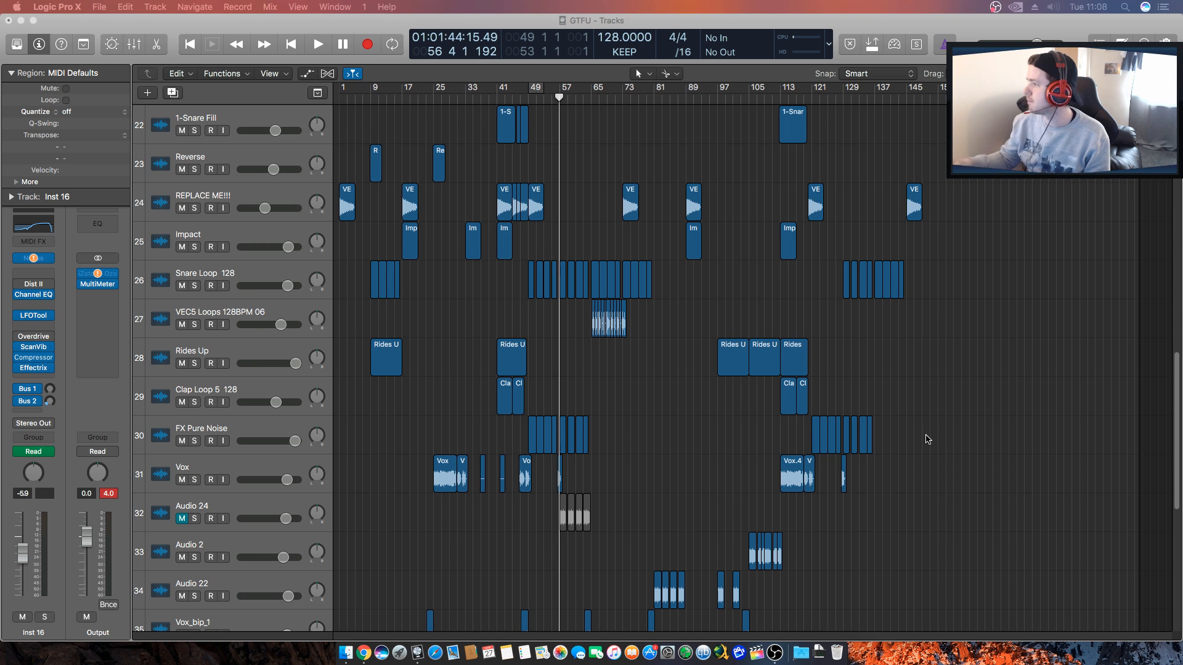
pyautogui.click(925, 435)
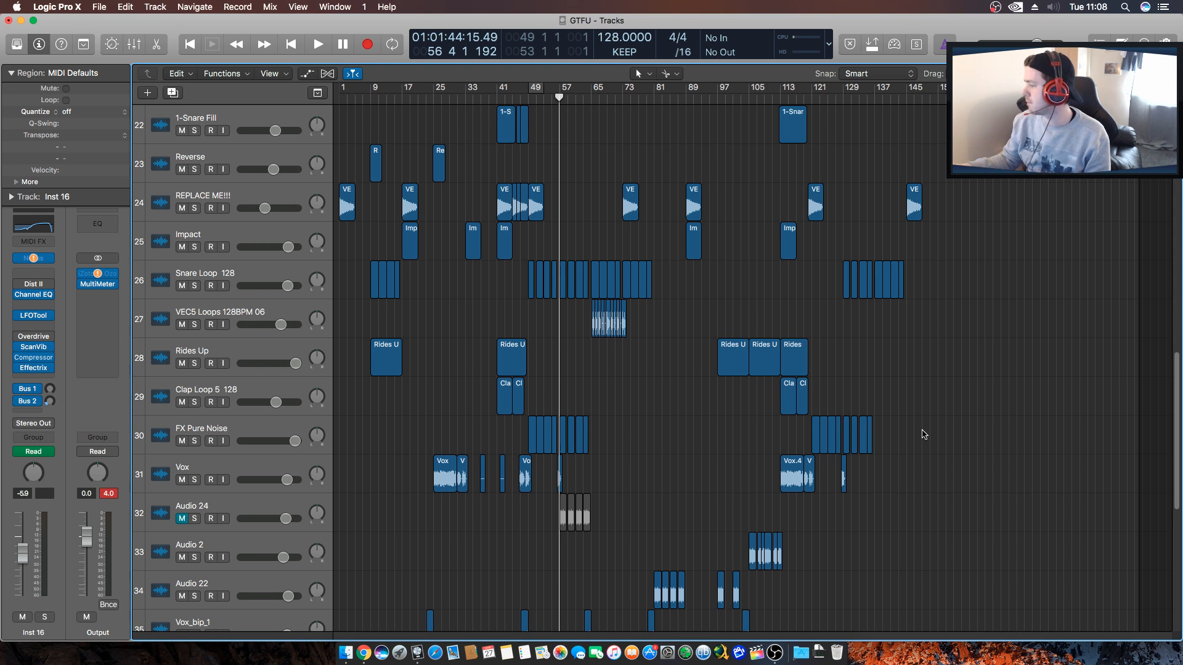
pyautogui.scroll(10, 924, 435)
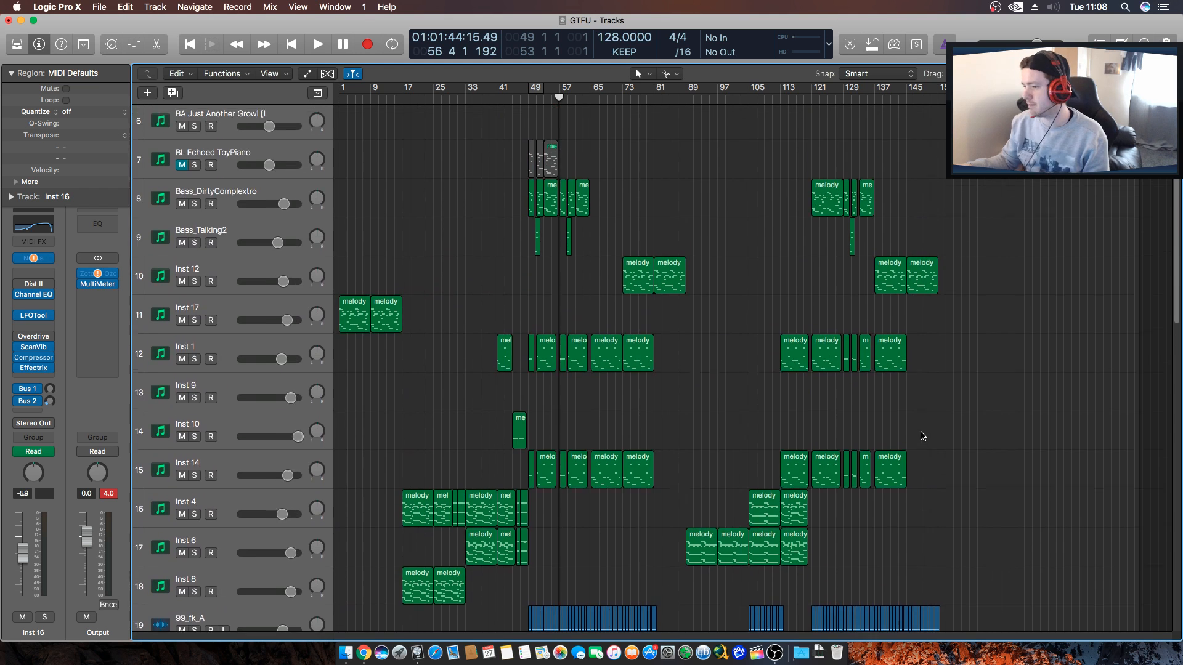
pyautogui.scroll(3, 923, 437)
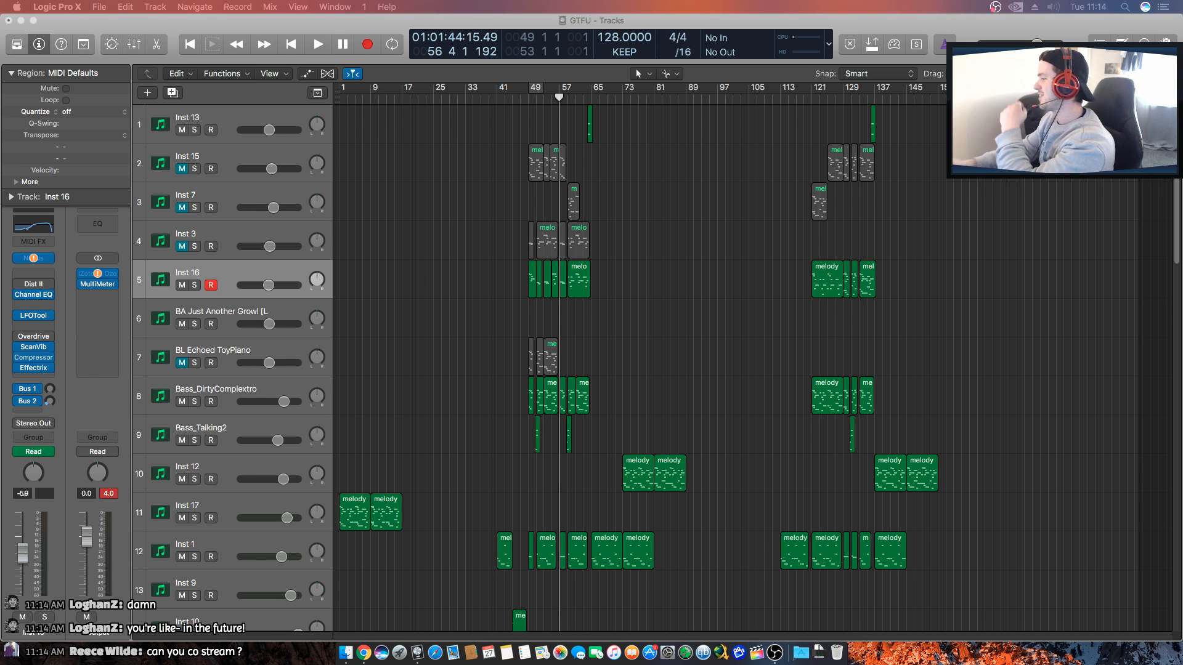
pyautogui.click(912, 339)
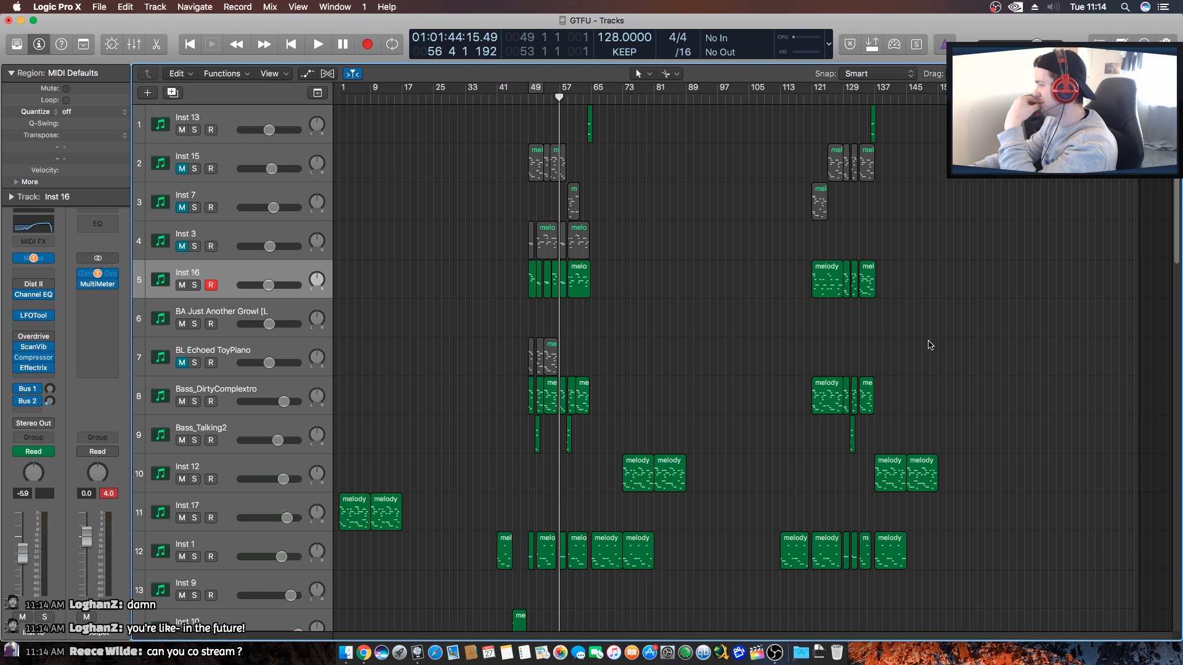
pyautogui.scroll(-10, 931, 345)
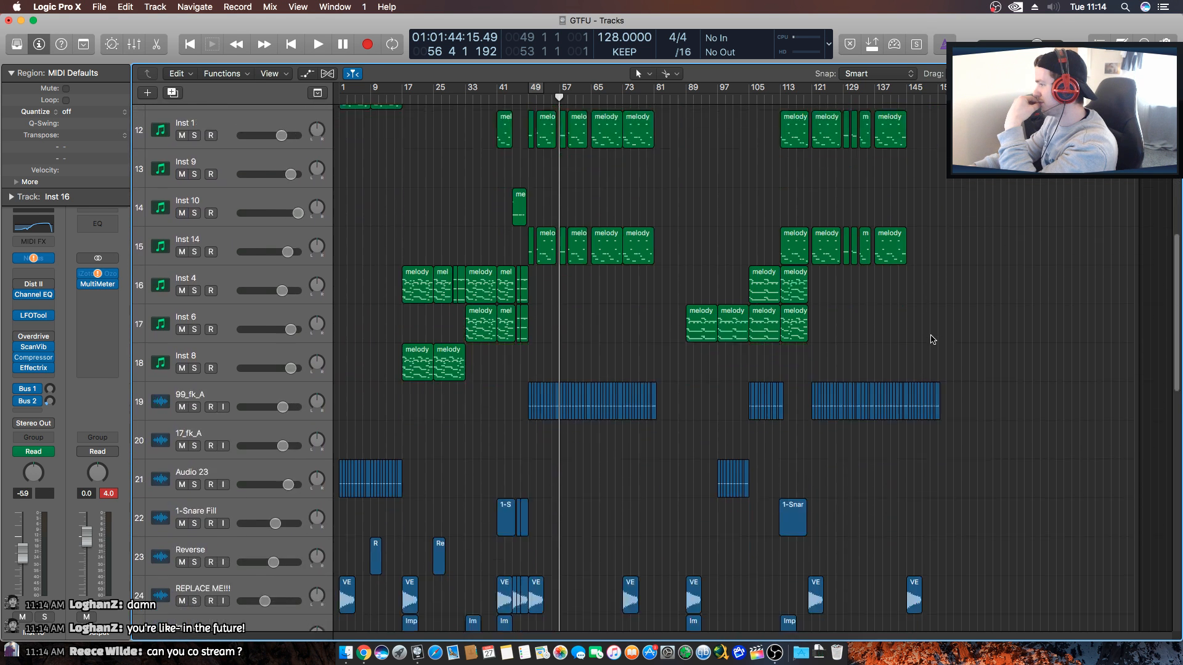
pyautogui.scroll(10, 931, 339)
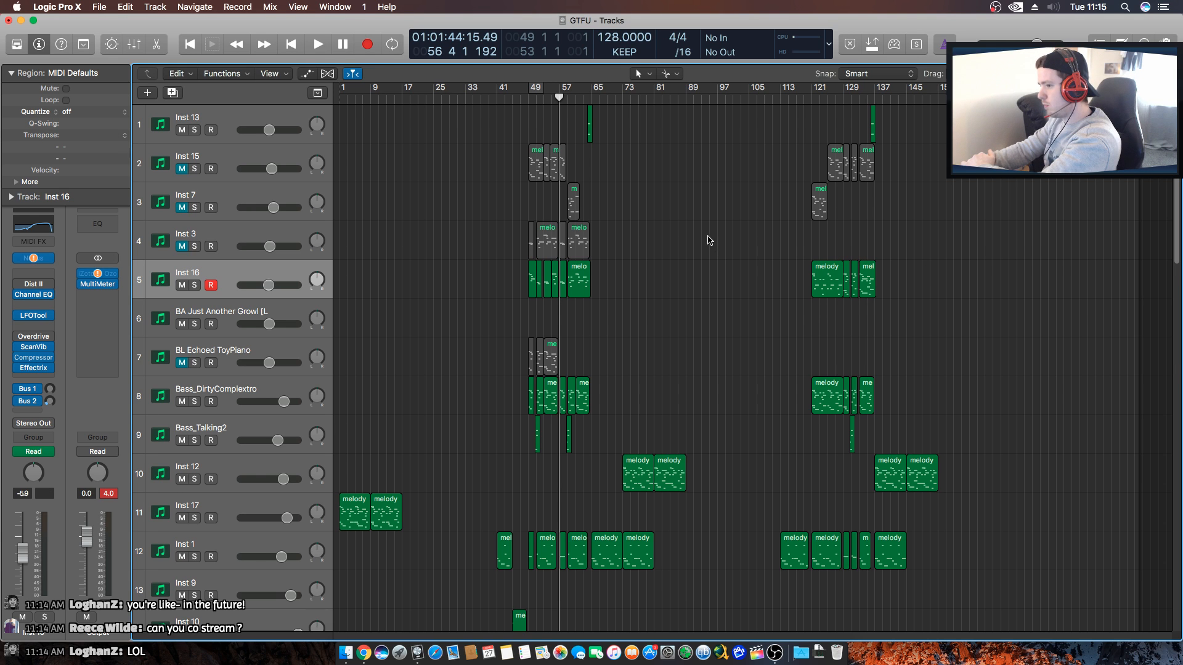
pyautogui.moveTo(709, 240); pyautogui.dragTo(966, 259)
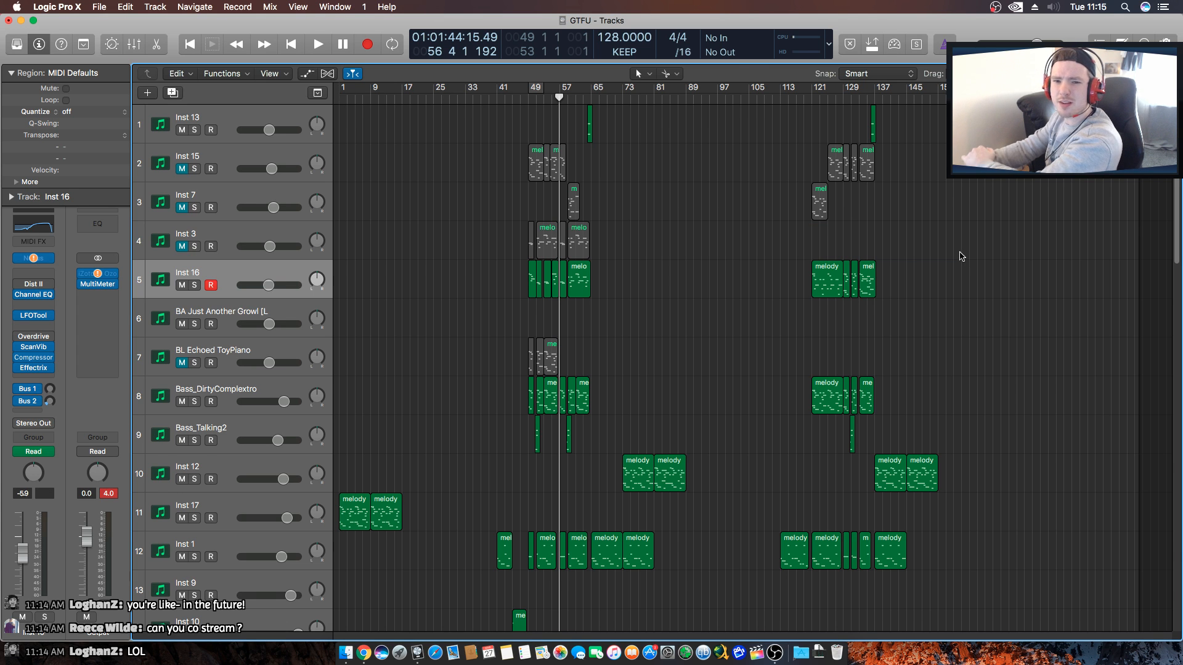